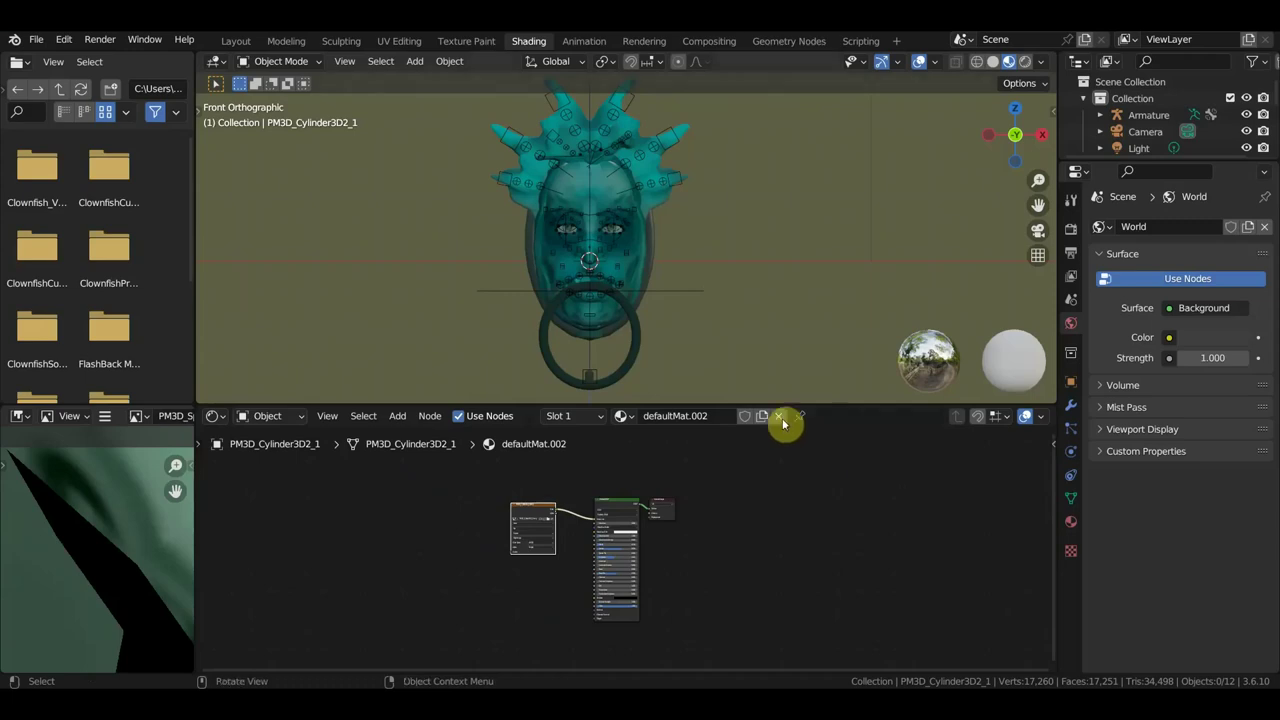
- Delete the Principled BSDF node from the knocker material
scroll(631, 334, up, 3)
scroll(631, 334, up, 2)
scroll(631, 334, down, 3)
scroll(631, 334, down, 2)
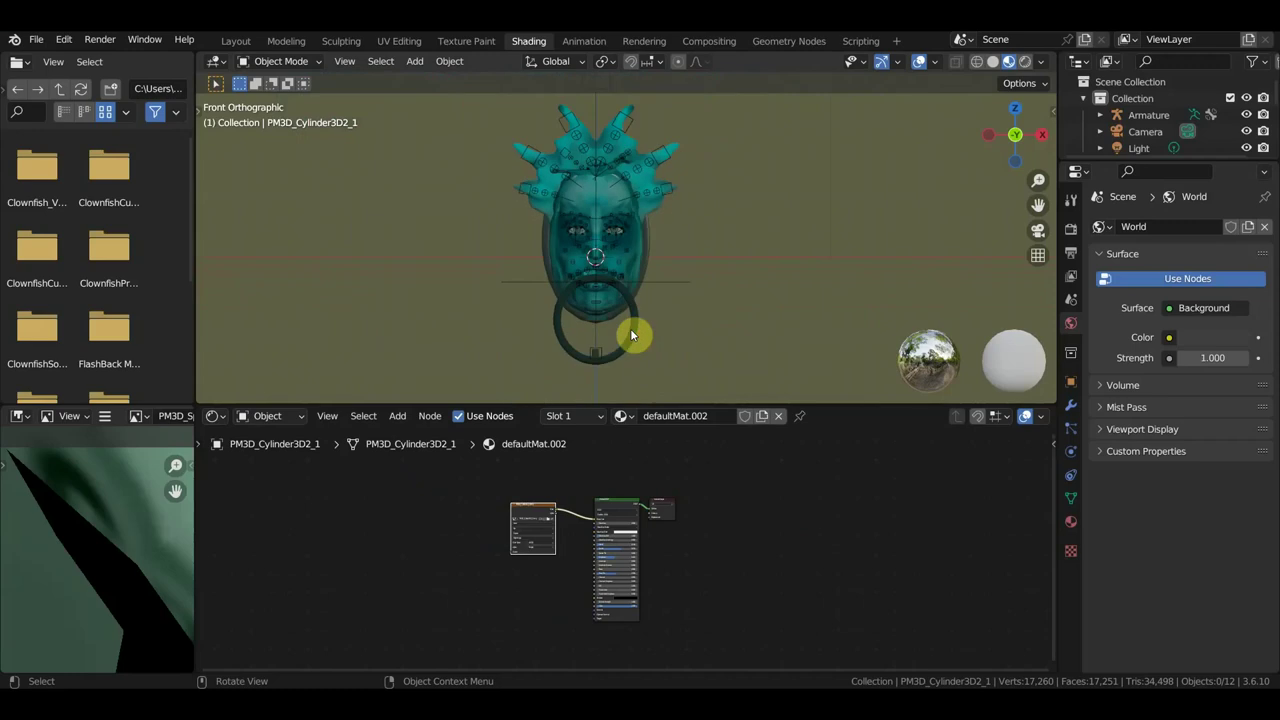
scroll(631, 334, down, 1)
scroll(620, 525, up, 2)
click(624, 483)
key(Delete)
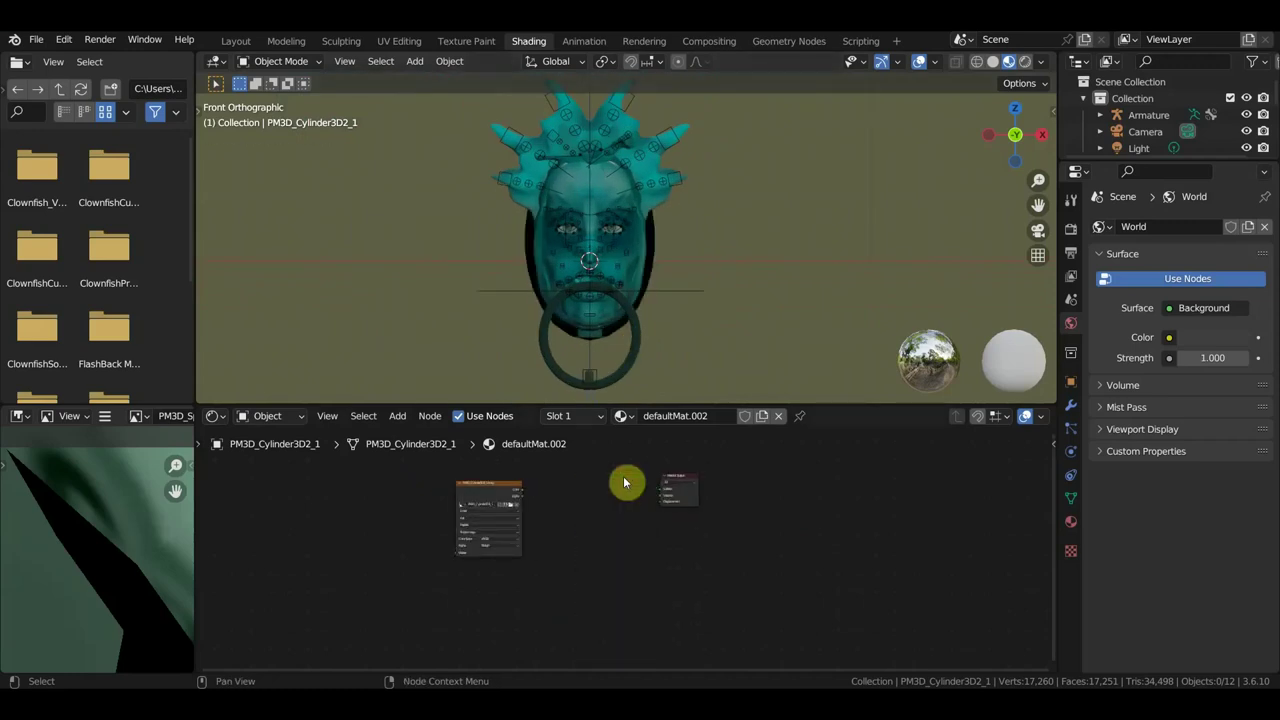
- Add an Emission shader node between the image texture and the Material Output
click(397, 415)
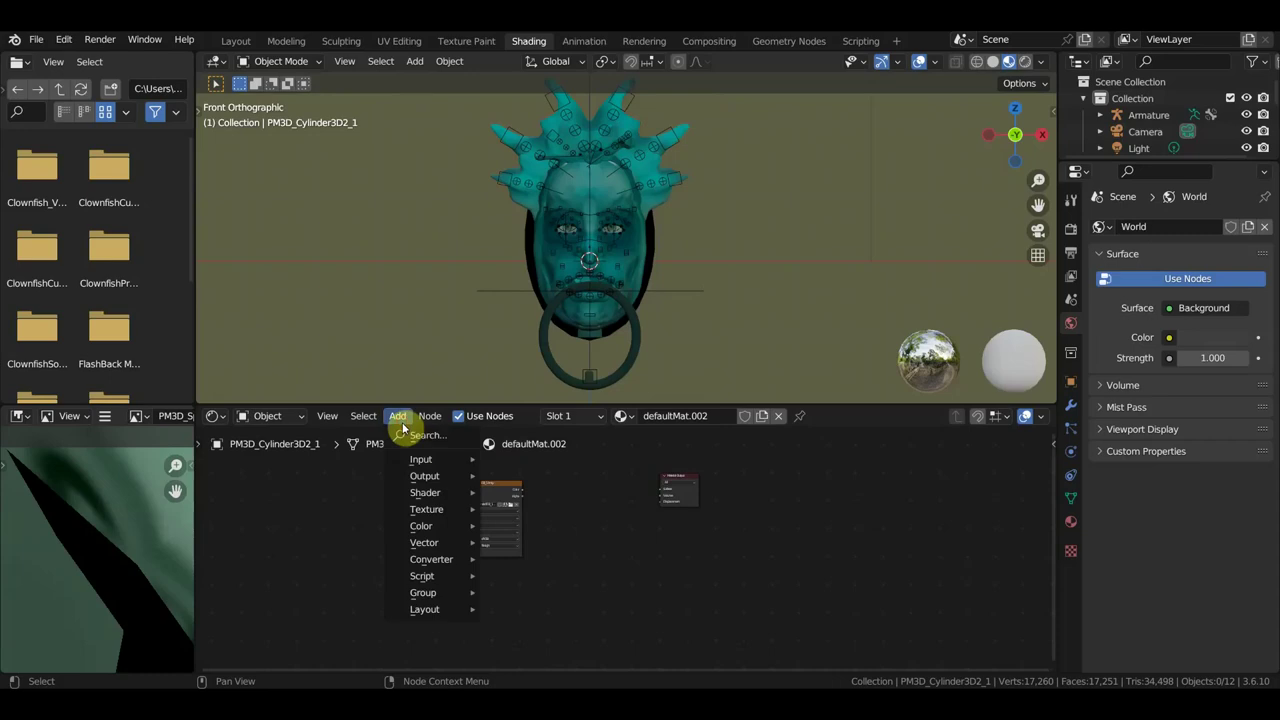
click(424, 437)
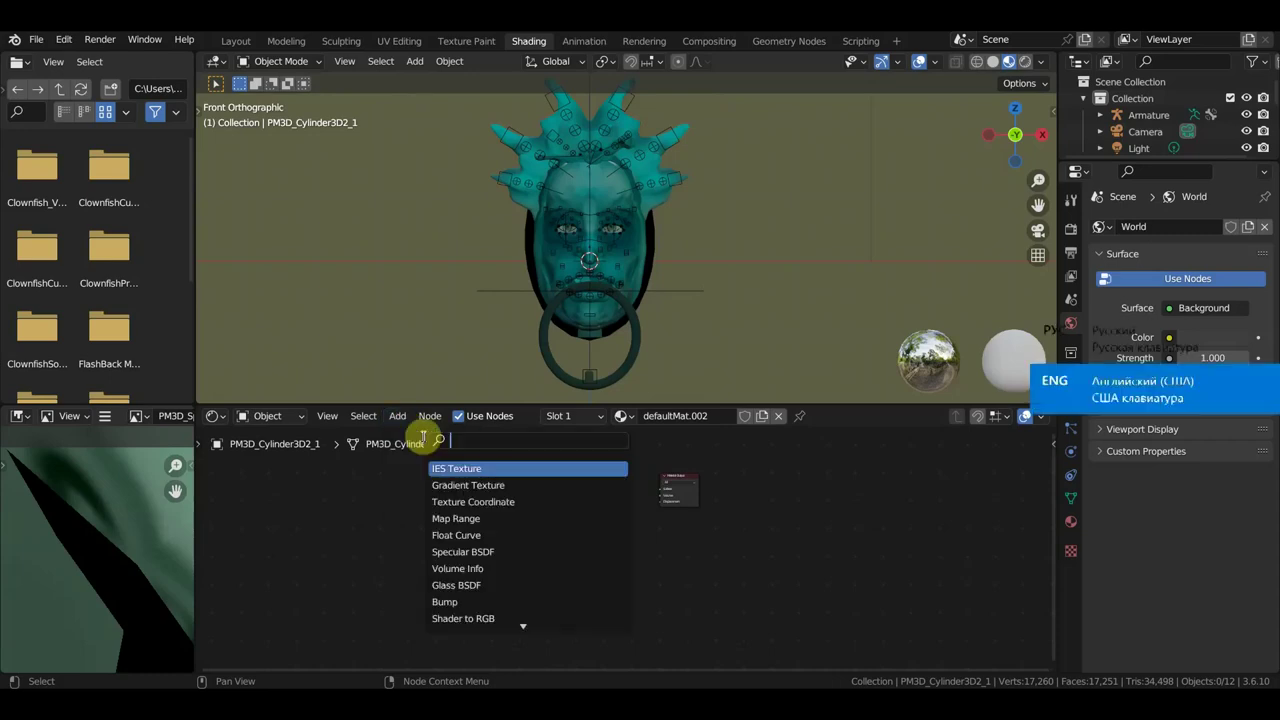
text(e)
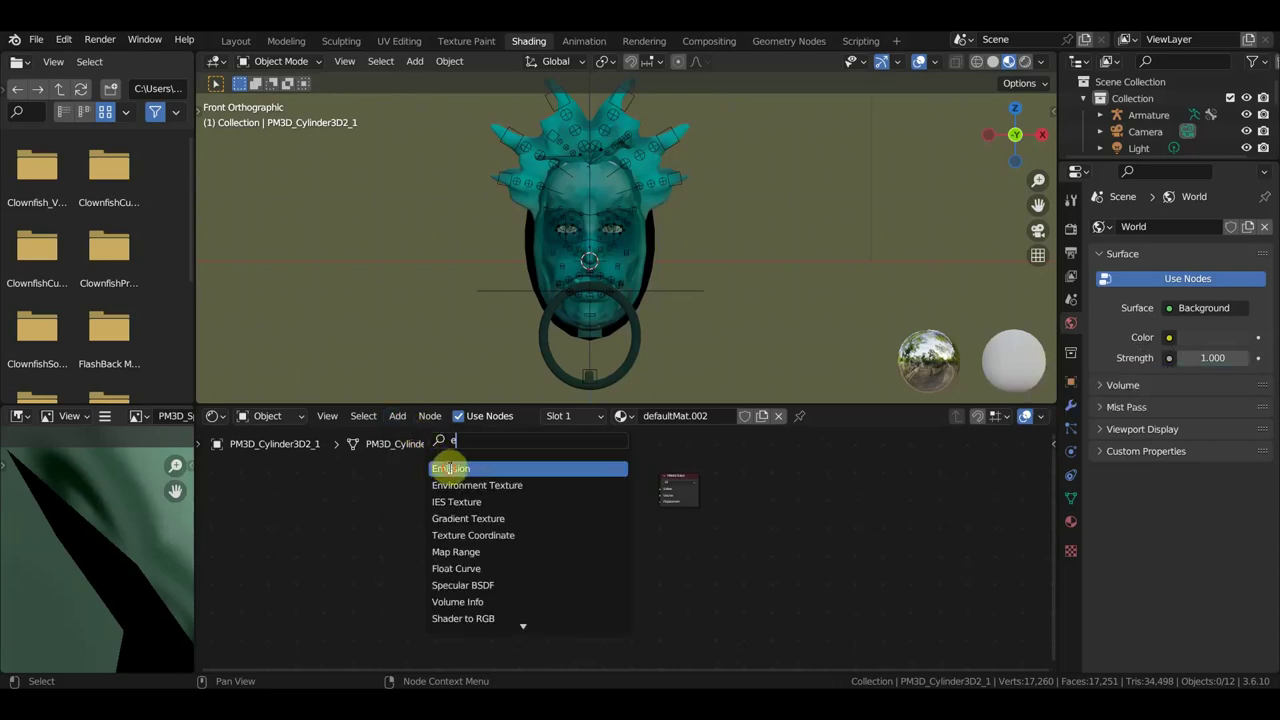
click(450, 468)
click(595, 524)
- Wire Emission into the Material Output Surface and the image Color into Emission Color
key(Home)
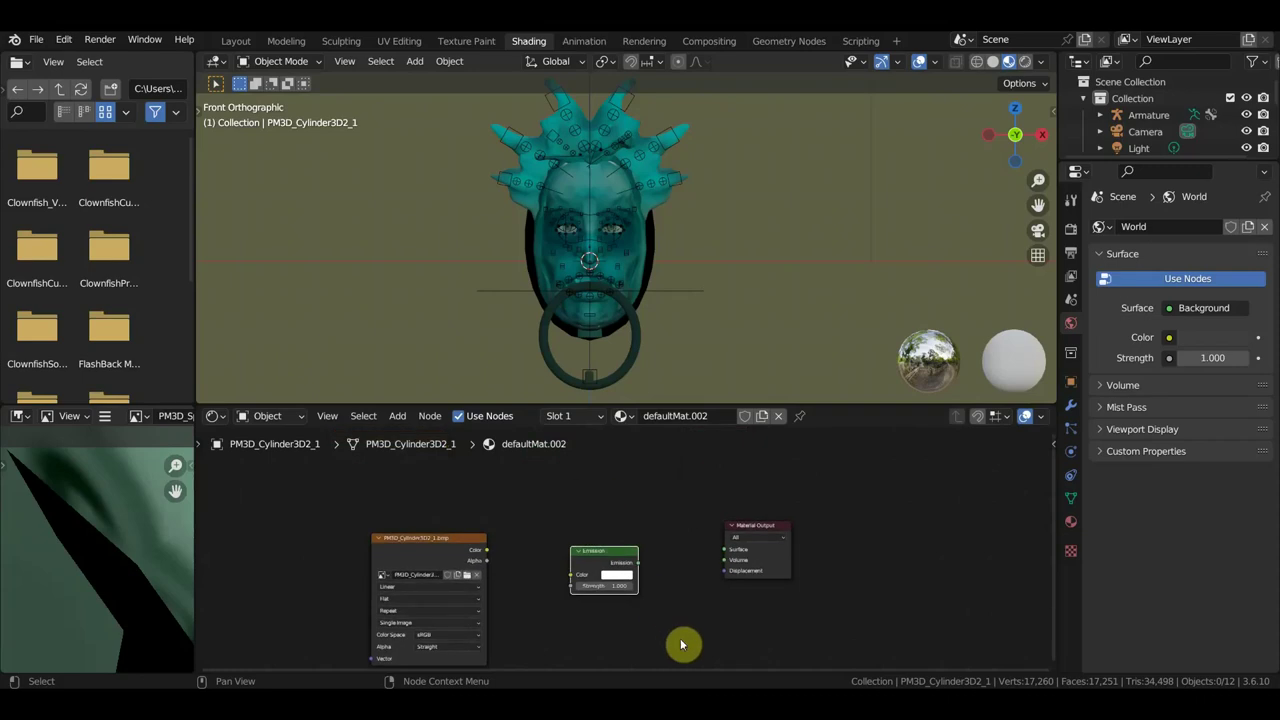
scroll(680, 611, up, 2)
mouse_move(650, 531)
mouse_down()
mouse_move(729, 528)
mouse_move(759, 512)
mouse_up()
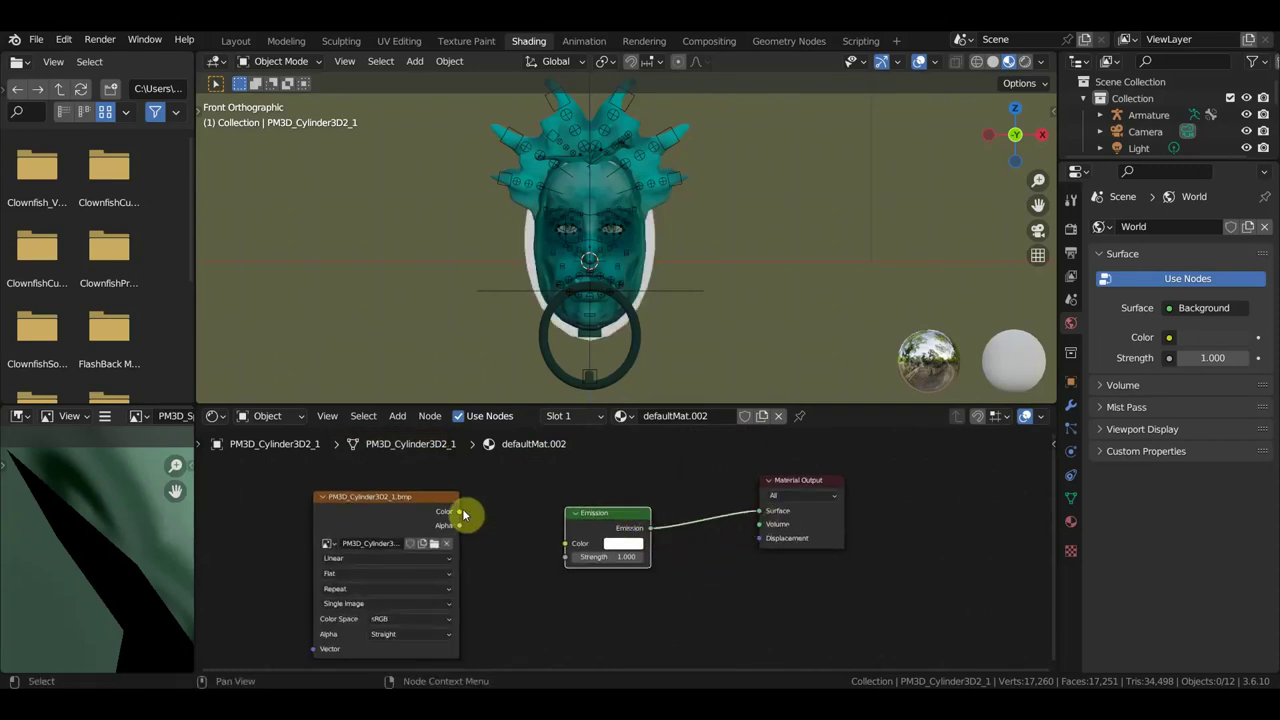
mouse_move(459, 512)
mouse_down()
mouse_move(538, 557)
mouse_move(566, 544)
mouse_up()
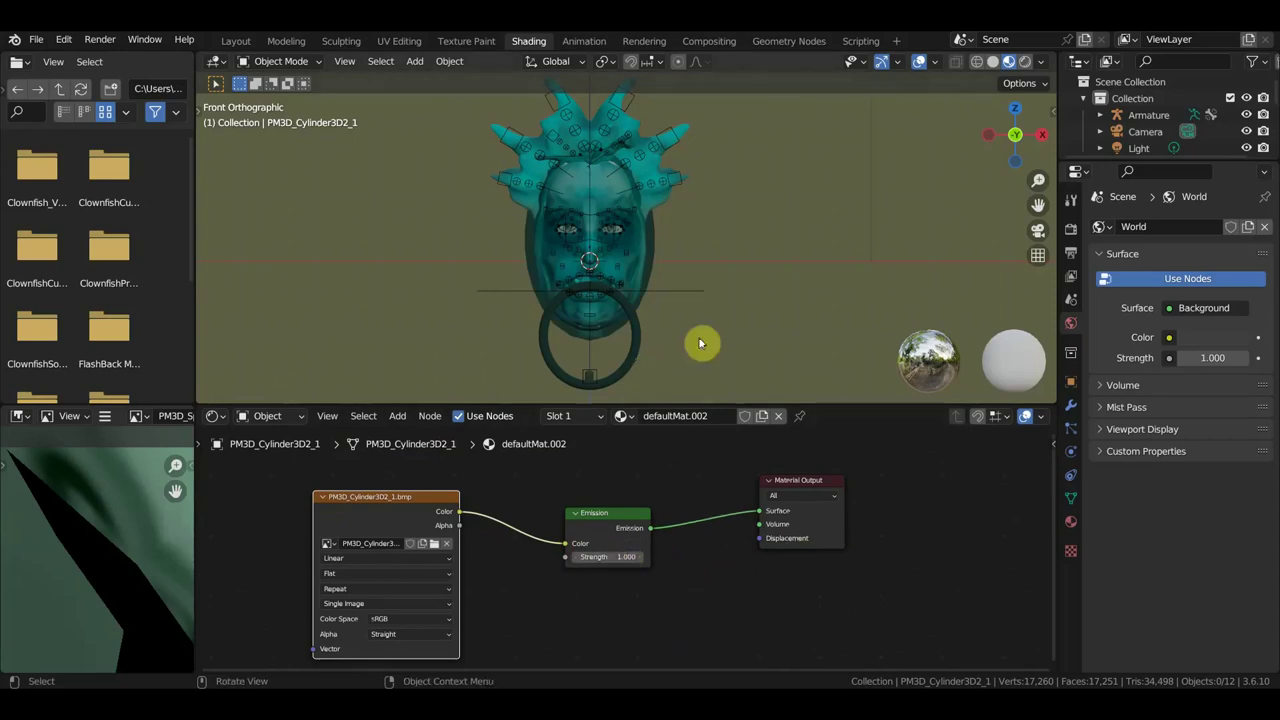
- Switch the viewport to Rendered shading and raise the Emission strength to 4.000
click(1025, 62)
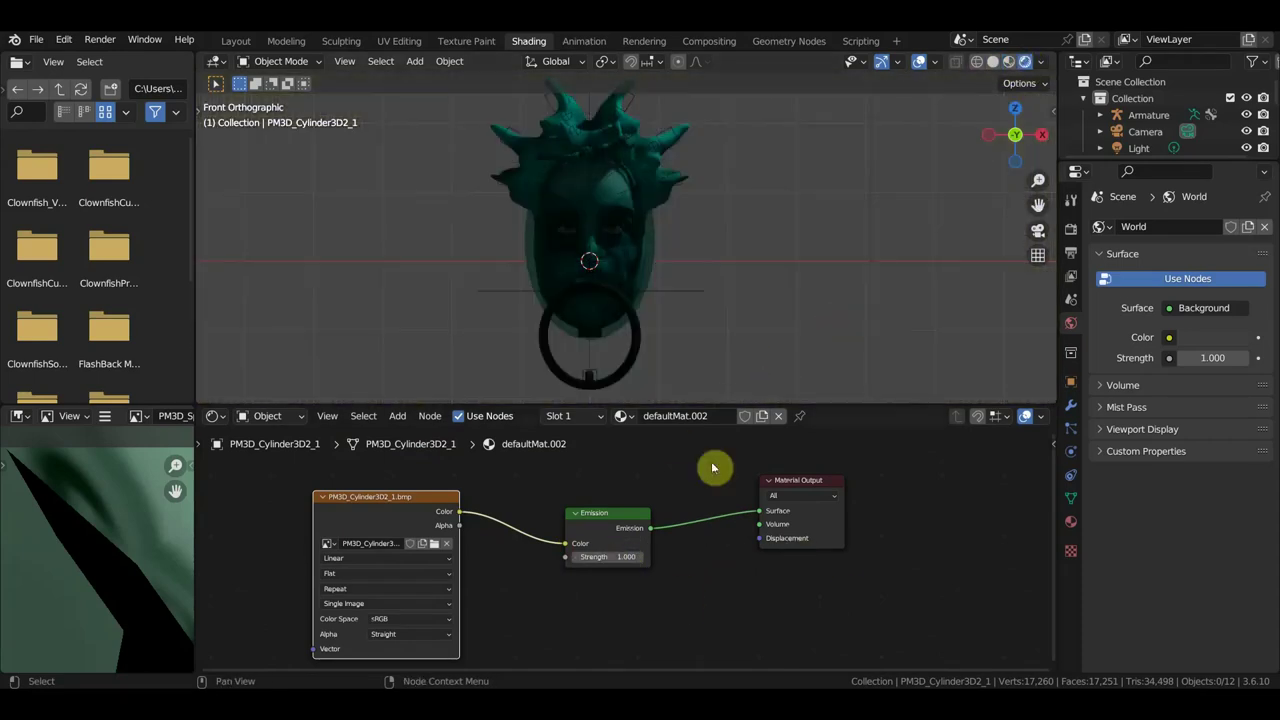
scroll(676, 622, up, 2)
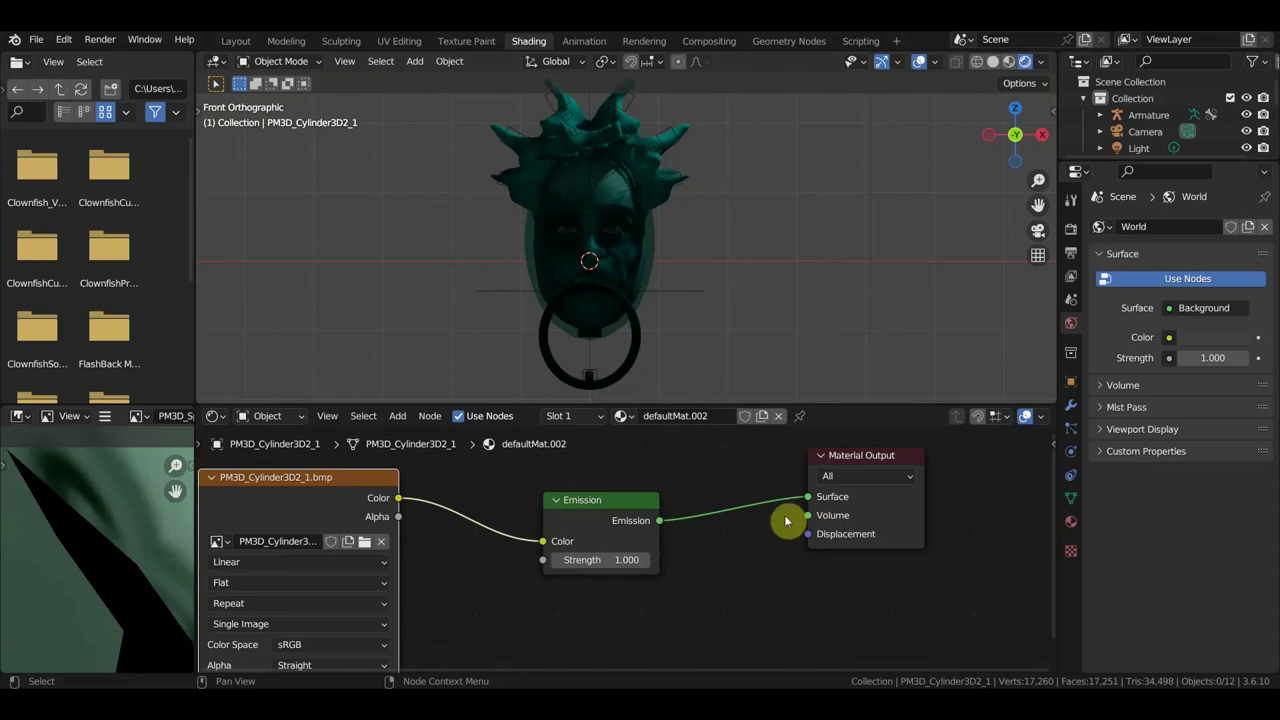
scroll(472, 607, down, 2)
scroll(600, 586, down, 1)
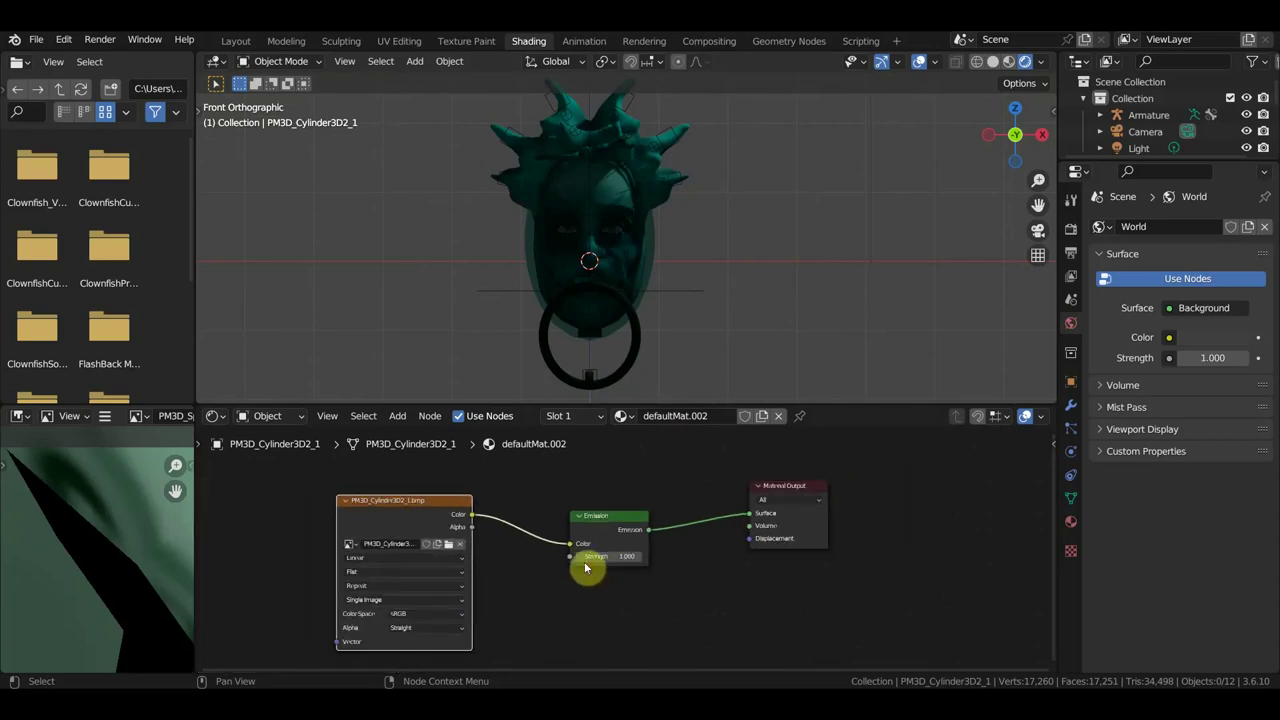
drag(614, 526, 604, 477)
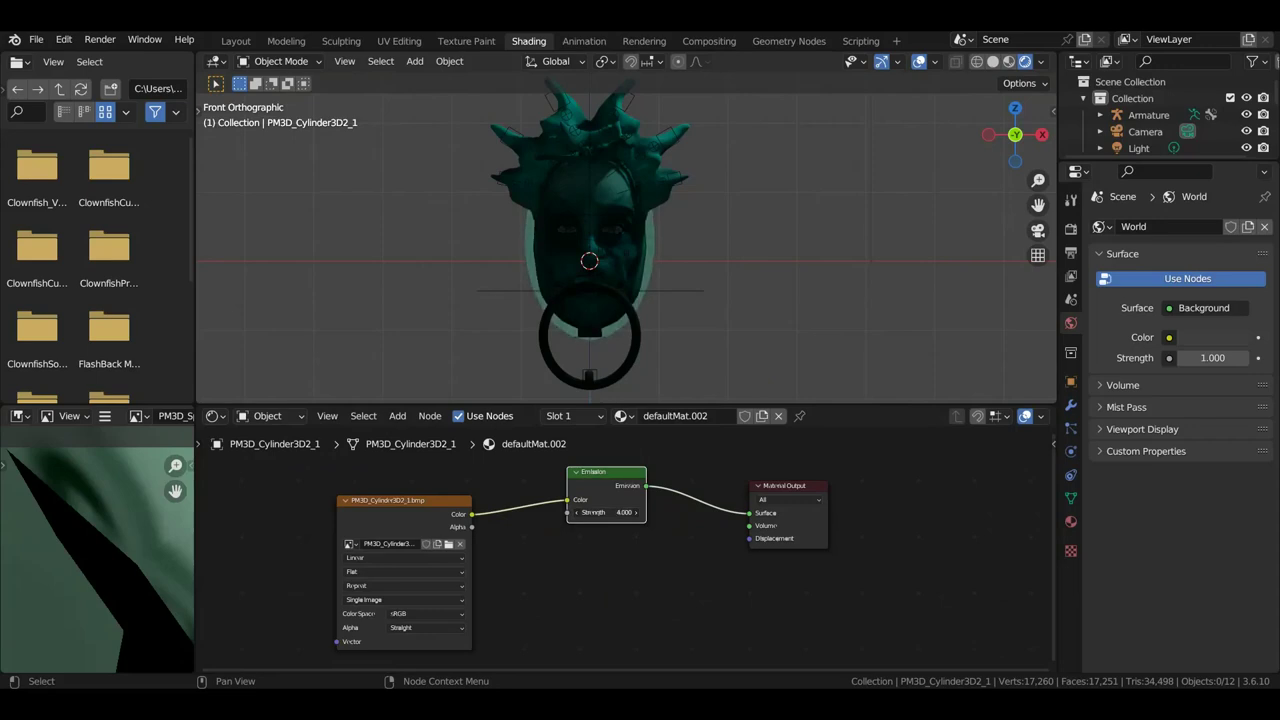
drag(620, 512, 613, 549)
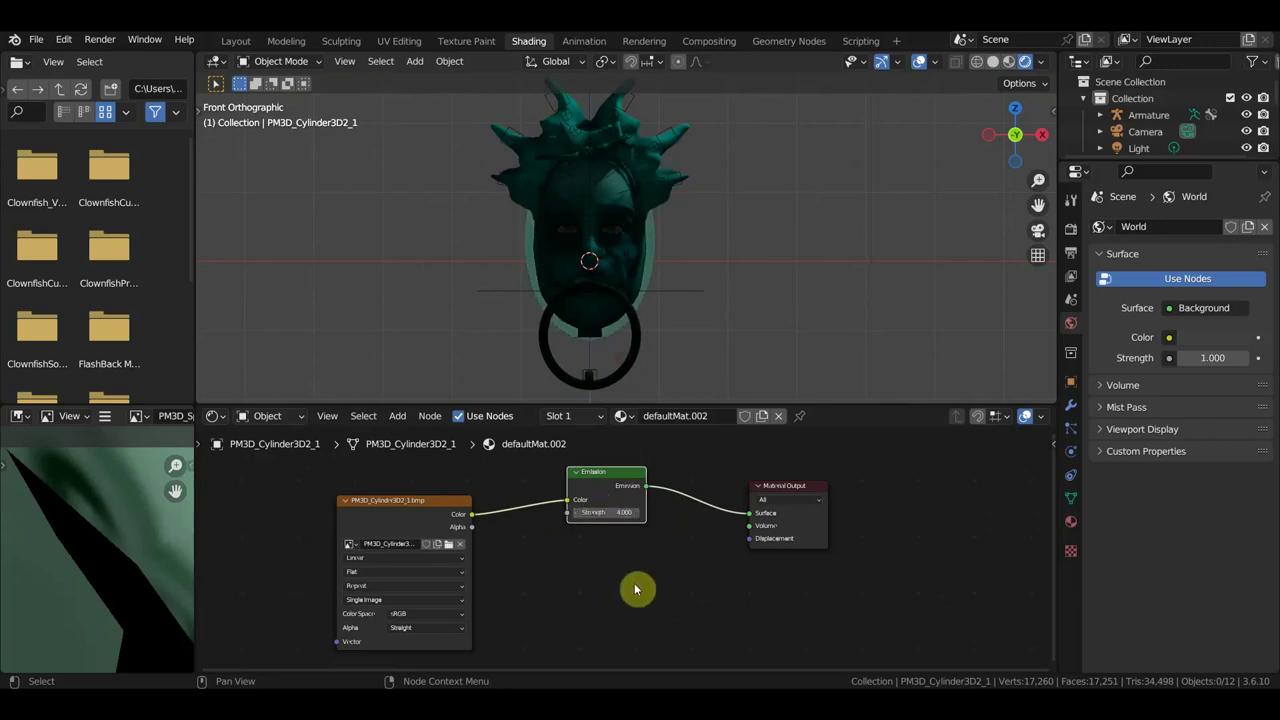
- Enable Bloom in the Eevee render settings and enlarge the node editor
click(1071, 237)
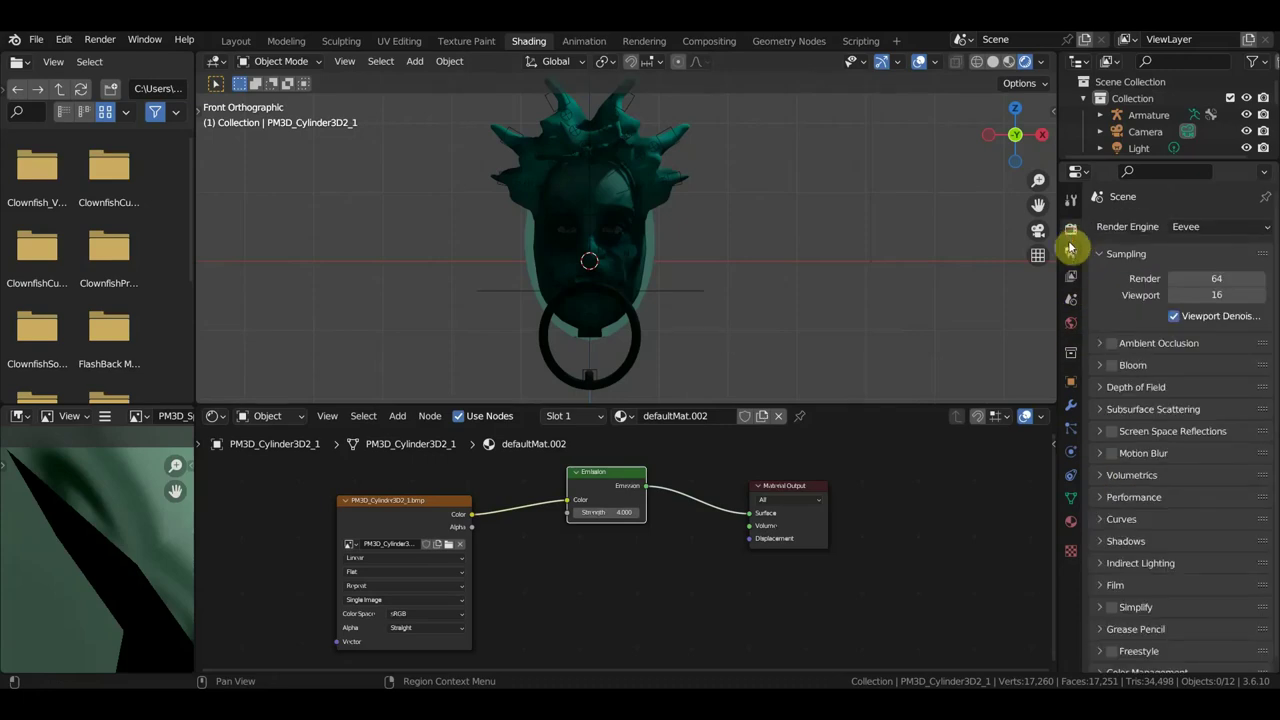
click(1111, 365)
mouse_move(710, 288)
middle_down()
mouse_move(411, 317)
mouse_move(557, 320)
mouse_move(723, 289)
middle_up()
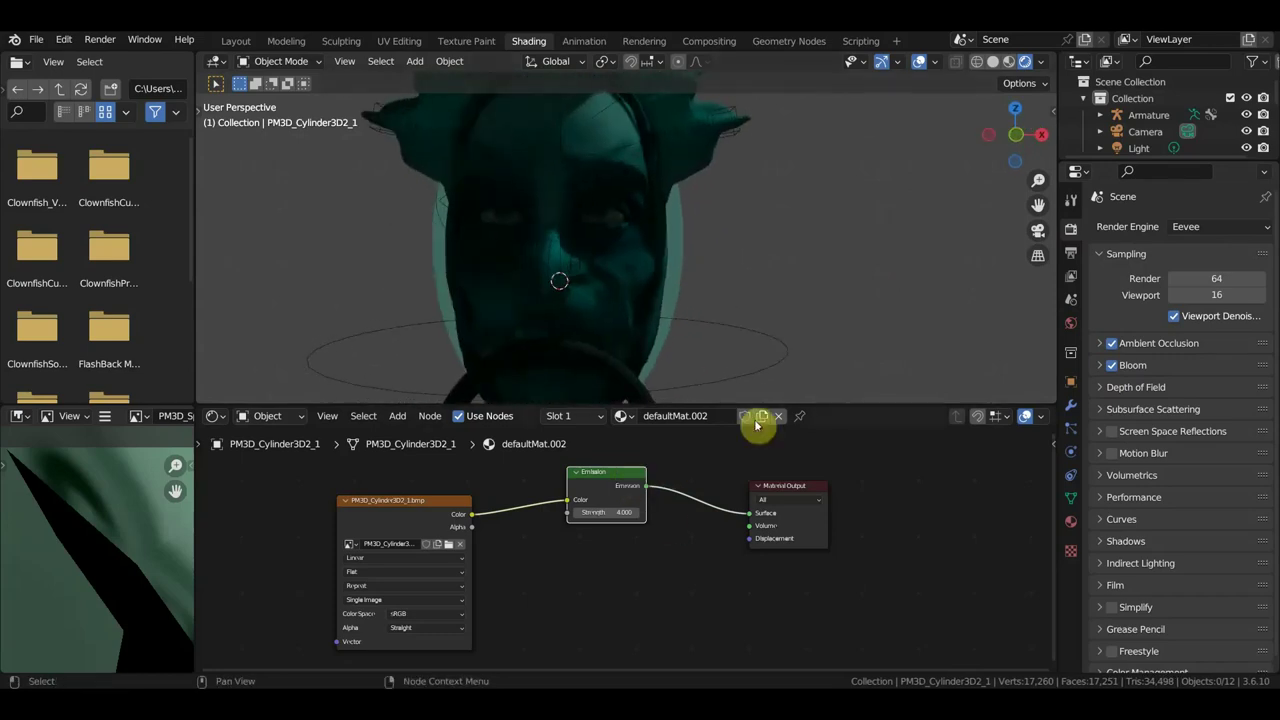
drag(832, 407, 856, 272)
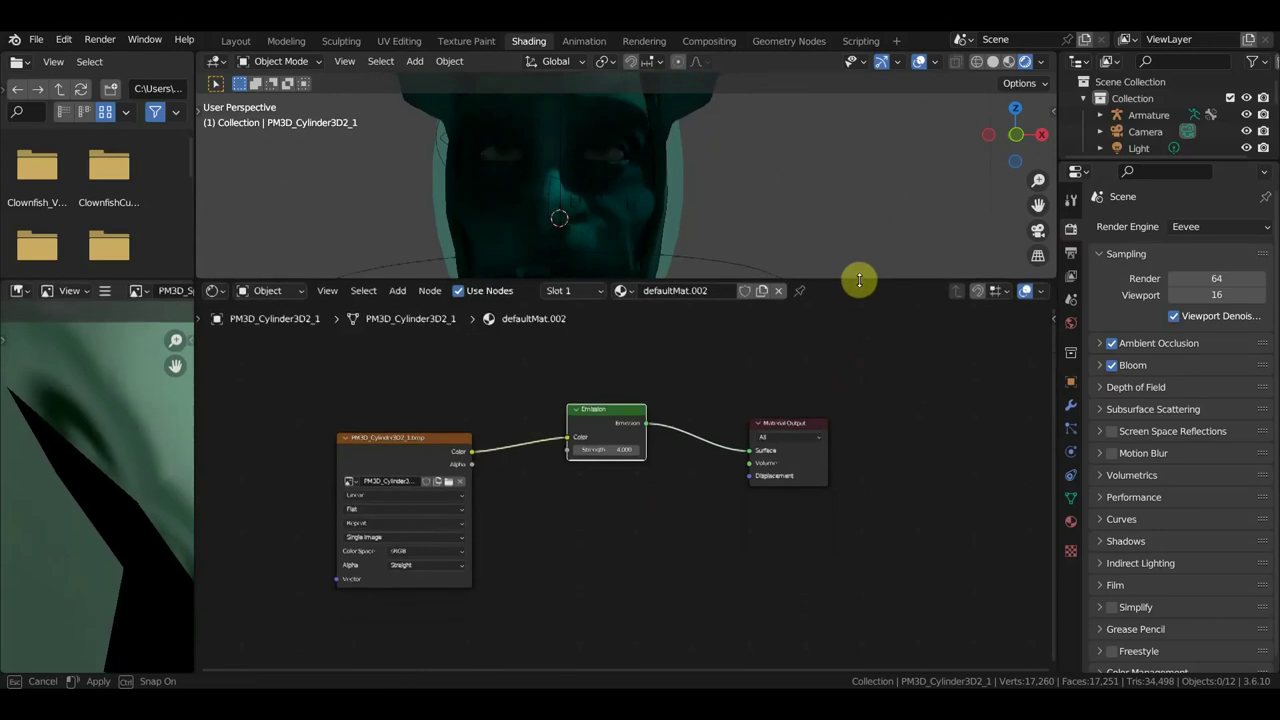
- Delete the Emission node and add a Principled BSDF between image and output
key(x)
click(395, 283)
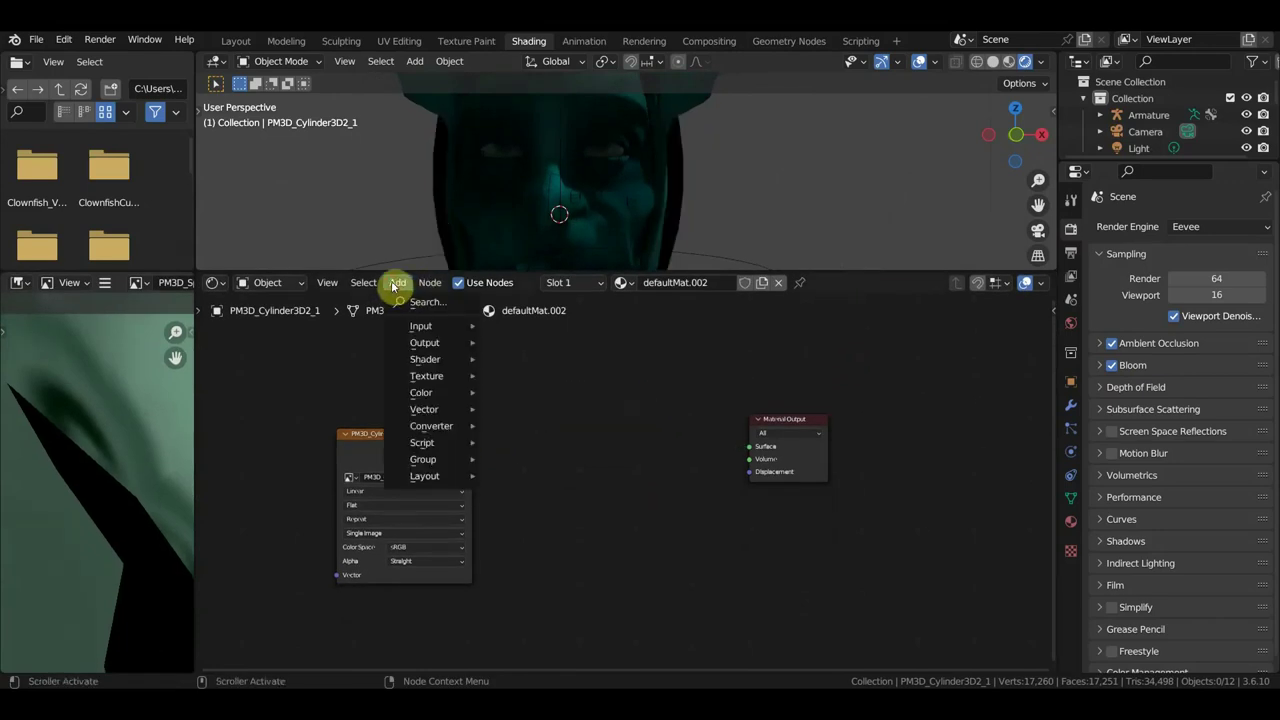
click(424, 301)
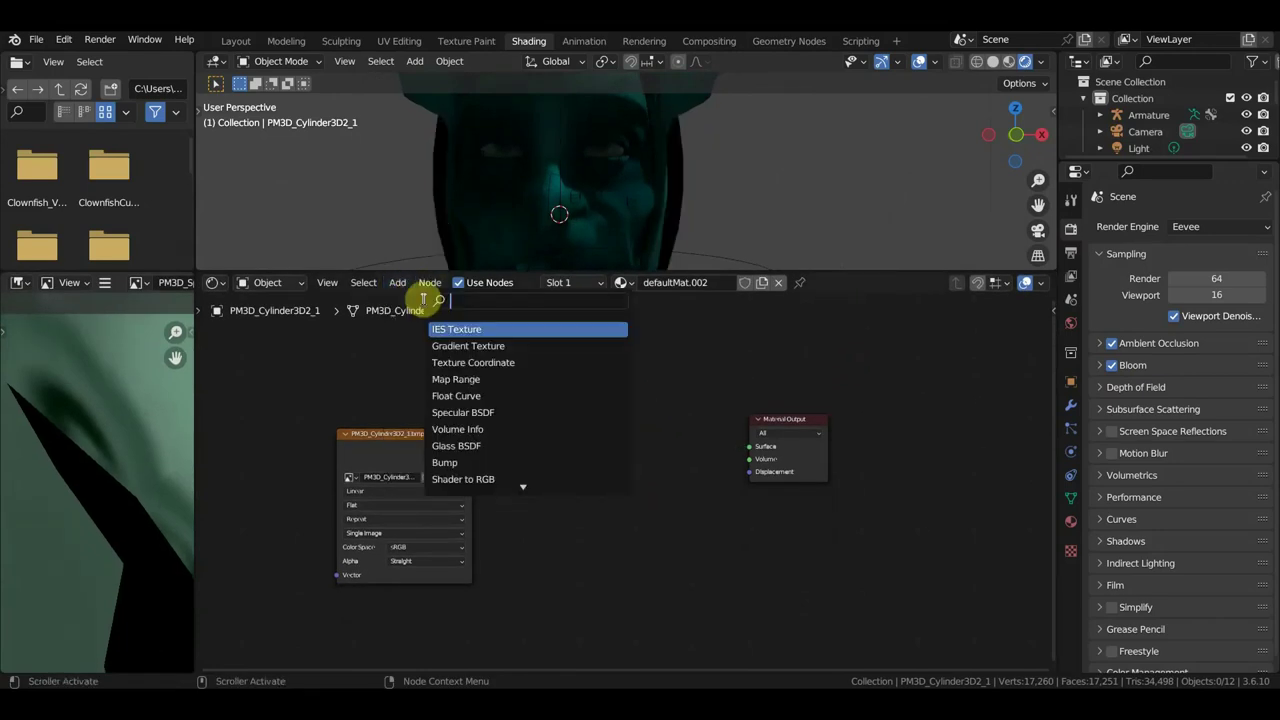
text(p)
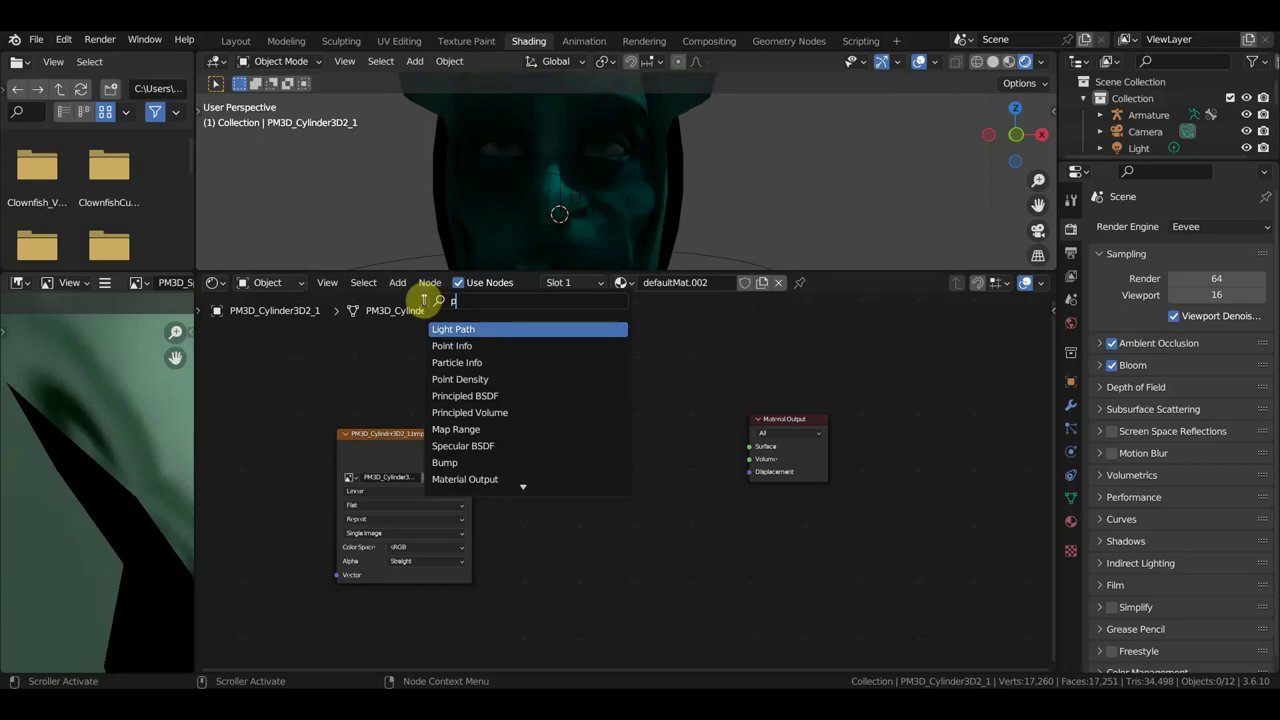
click(483, 396)
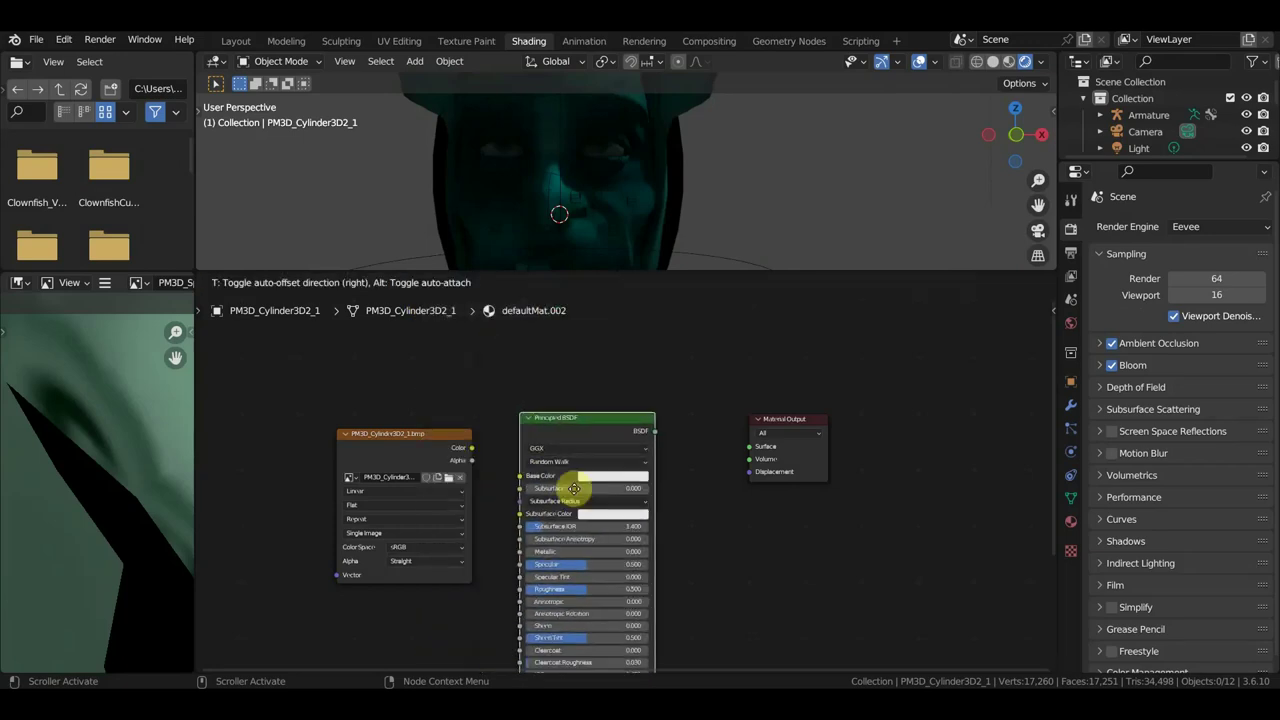
click(598, 521)
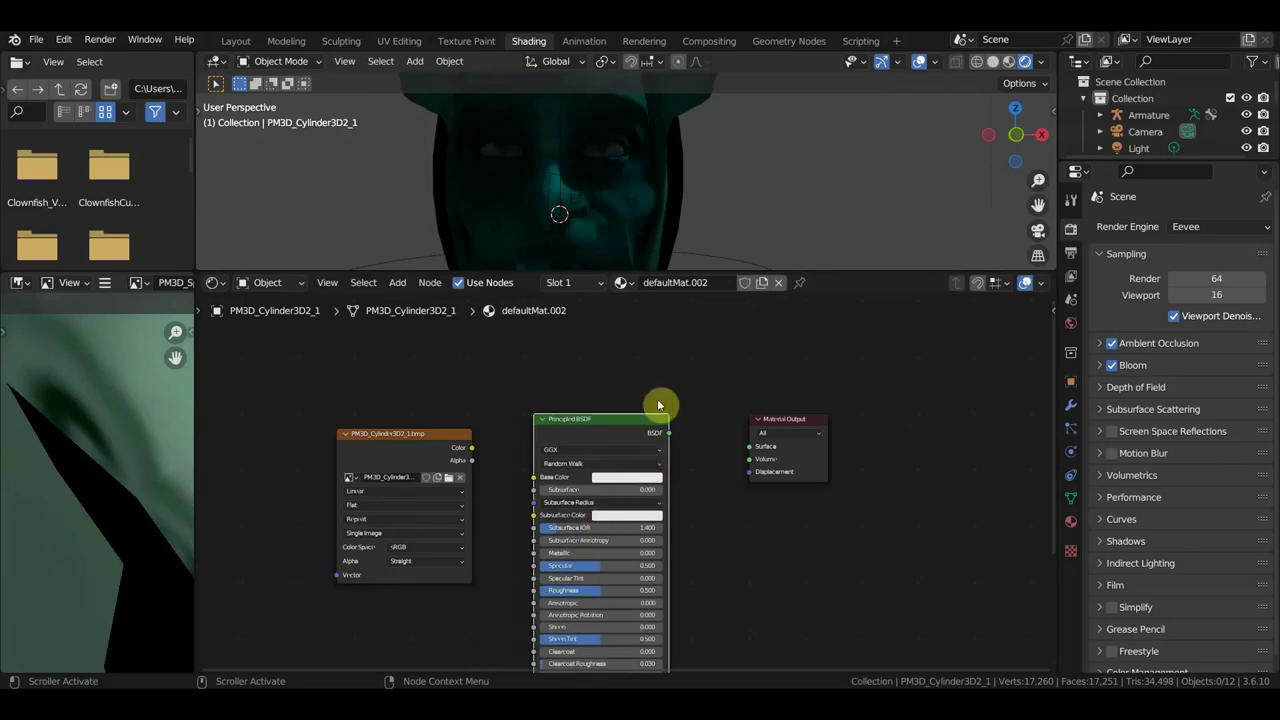
- Add a fresh Emission node above the Principled BSDF and move Material Output right
click(397, 283)
click(421, 307)
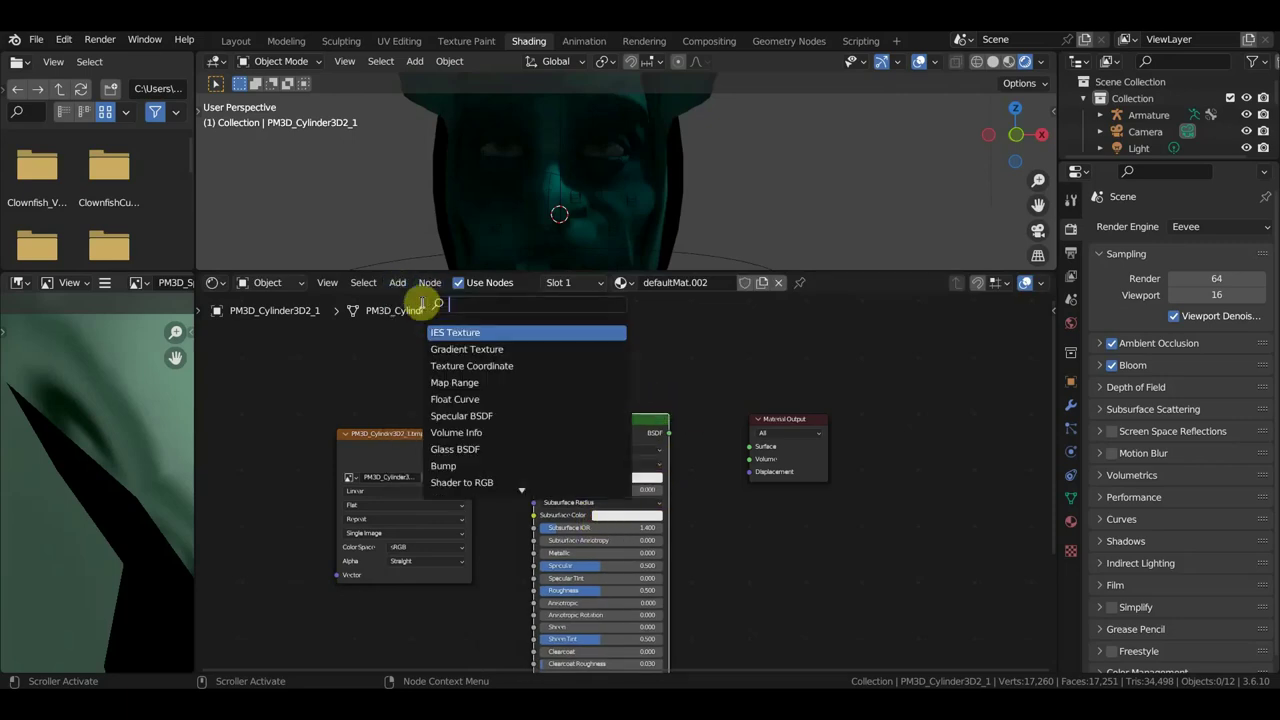
text(e)
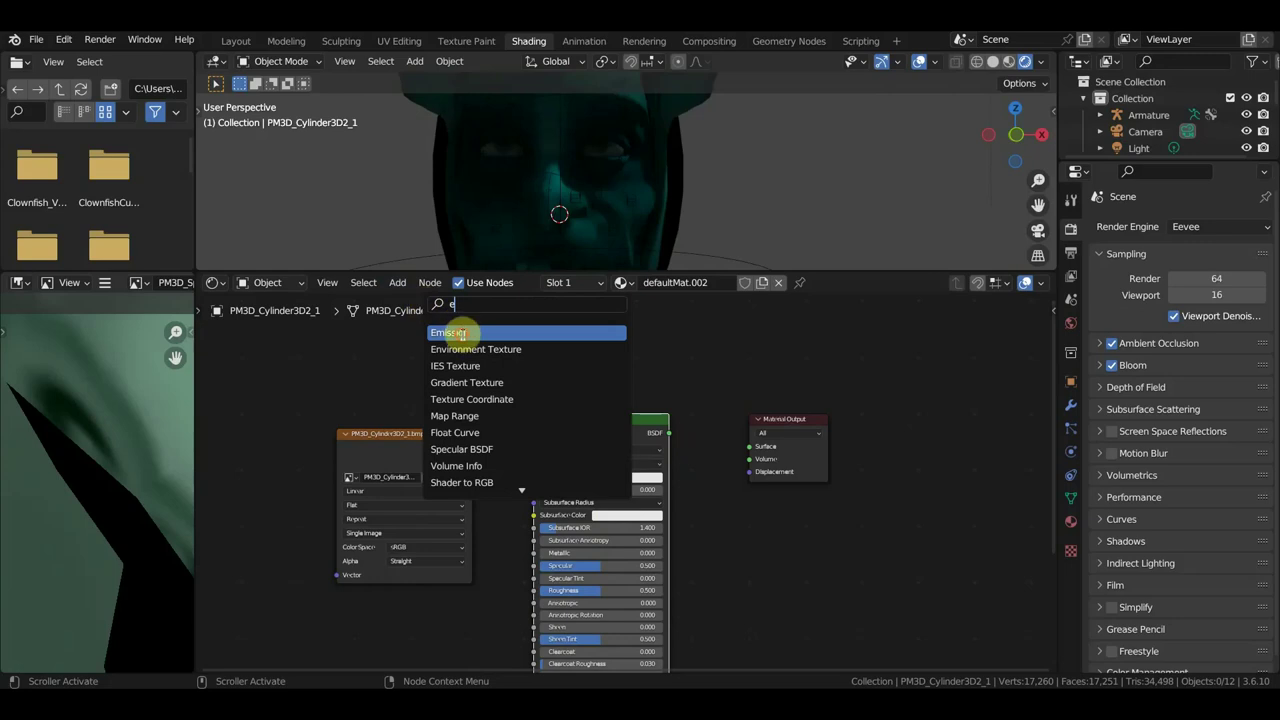
click(451, 332)
click(580, 381)
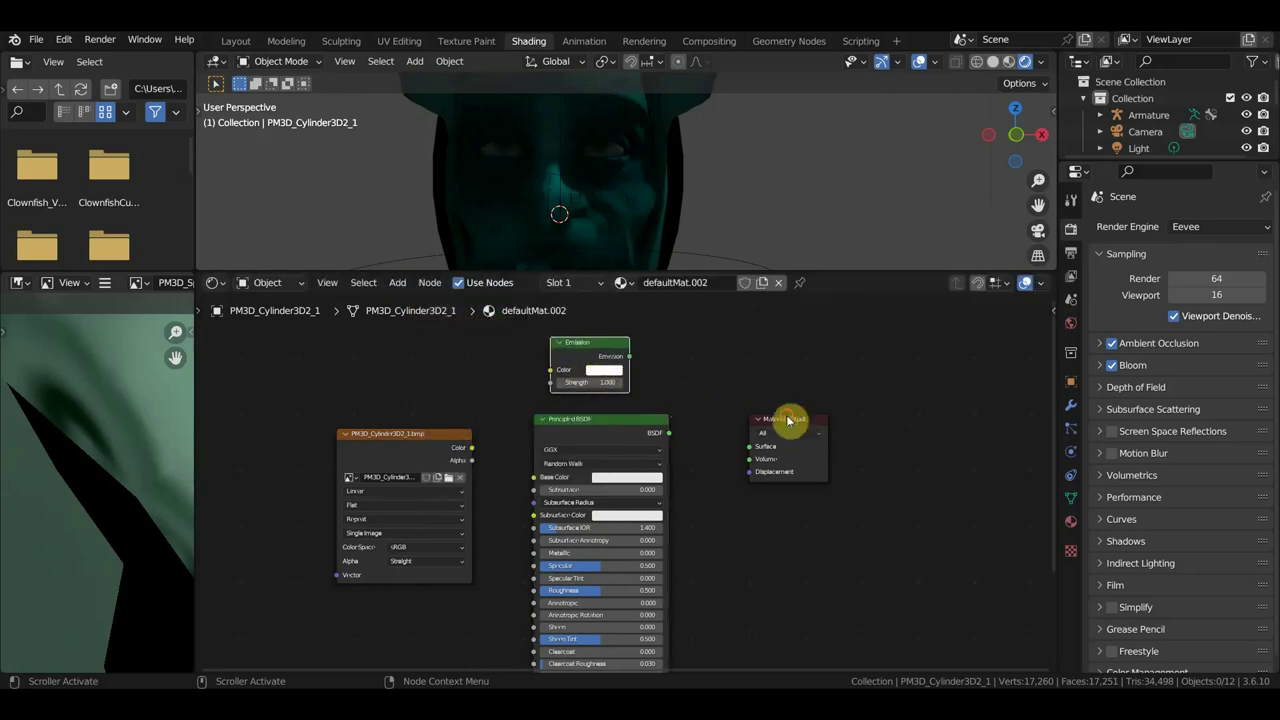
drag(791, 420, 929, 434)
click(398, 285)
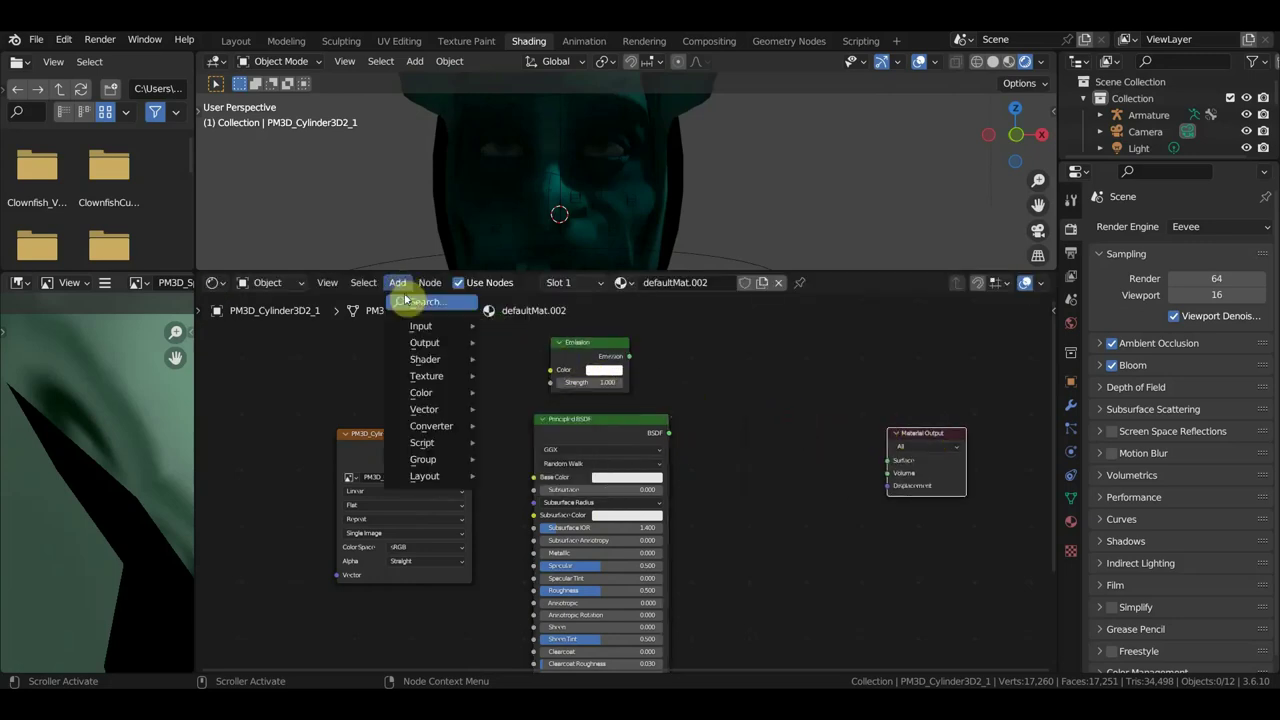
- Add a Mix Shader node to the right of the Principled BSDF
click(418, 301)
text(mi)
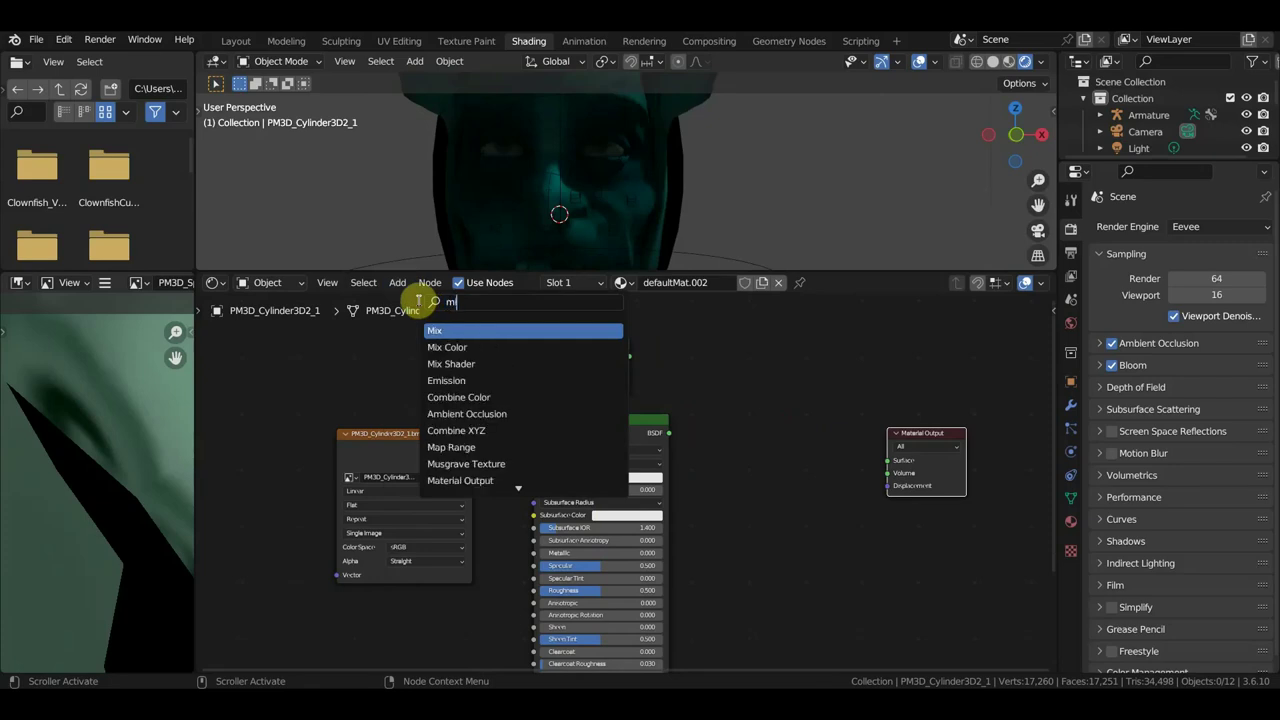
text(x)
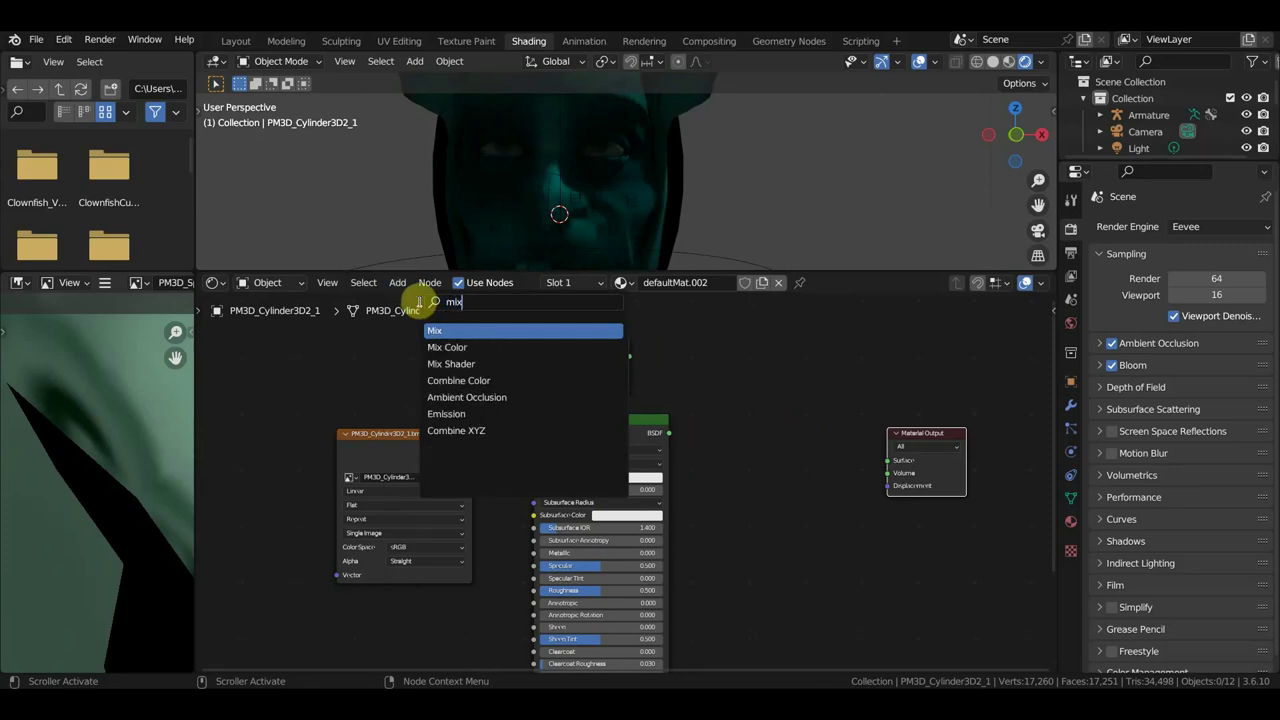
click(470, 364)
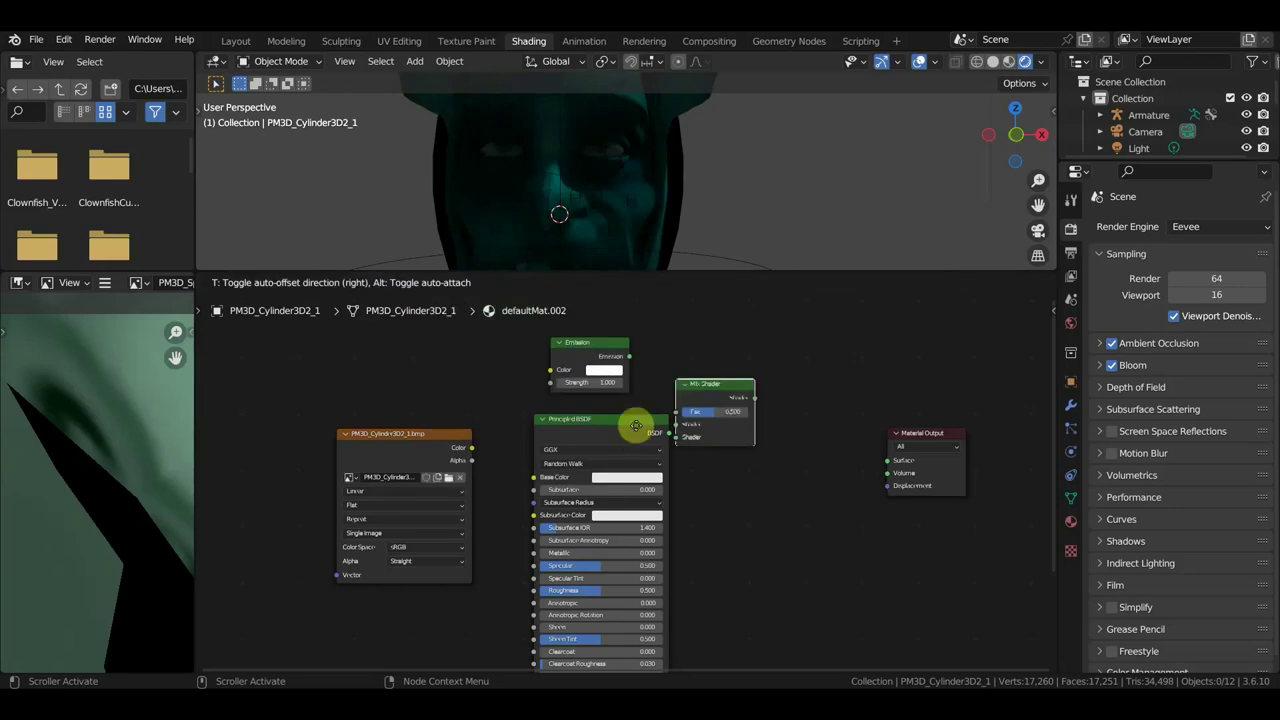
click(778, 491)
- Add an Ambient Occlusion node at upper left and move the Emission node up-right
click(397, 282)
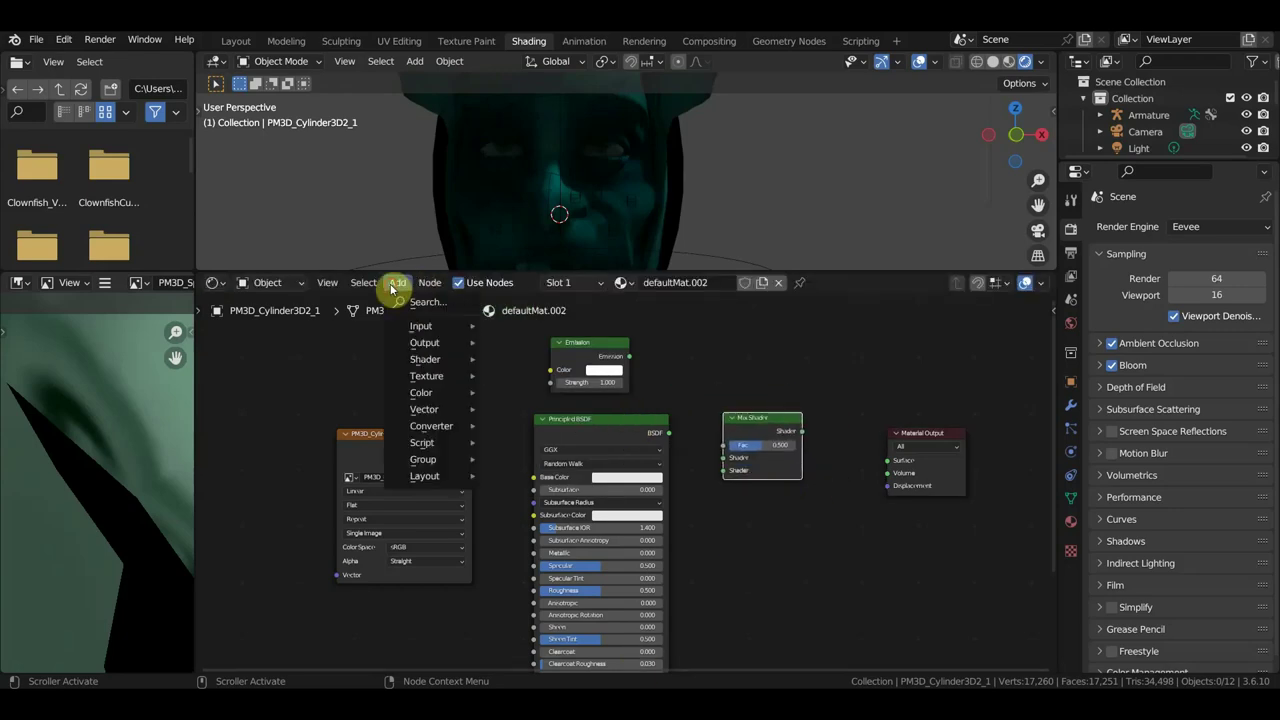
click(426, 302)
text(a)
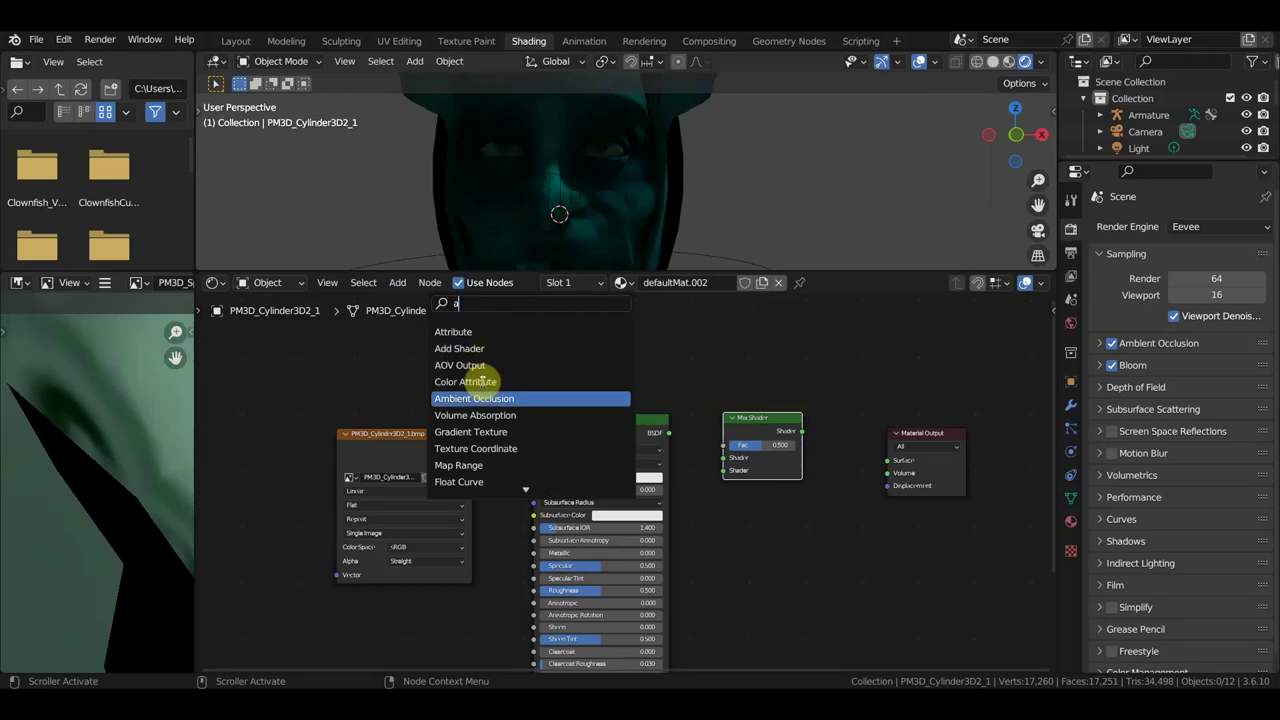
click(481, 401)
click(428, 390)
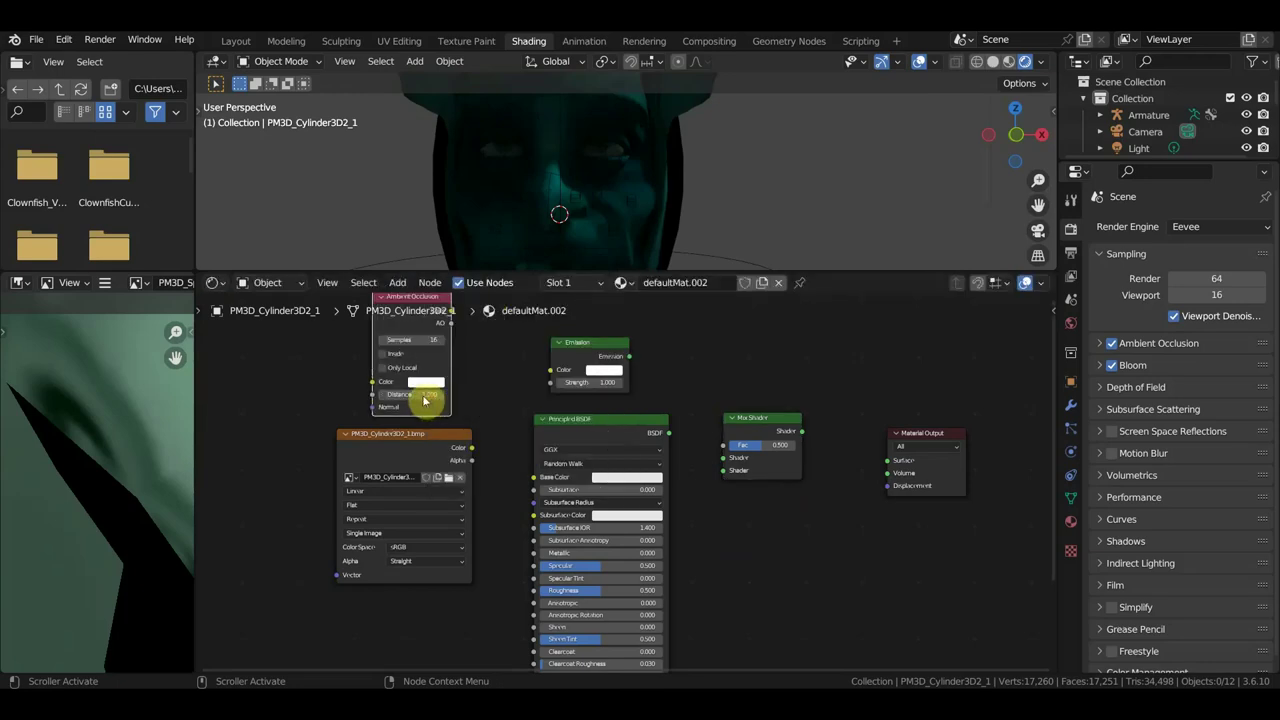
drag(598, 354, 643, 340)
scroll(537, 377, down, 2)
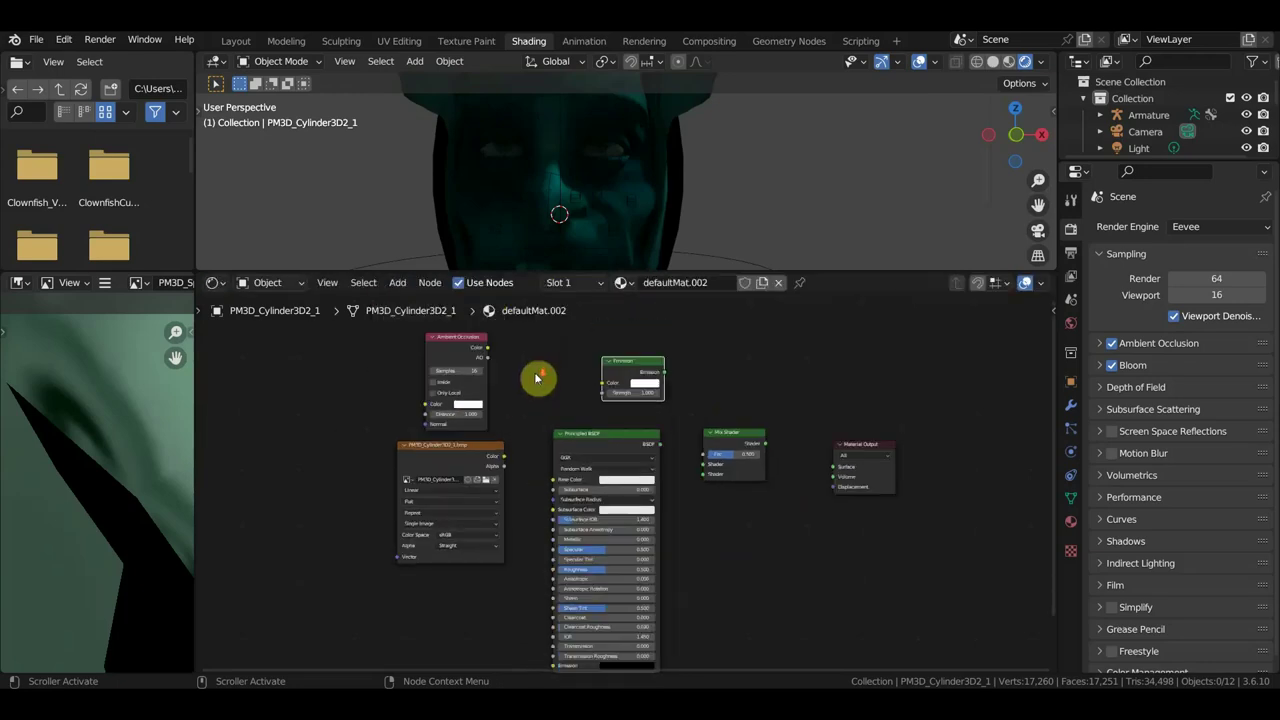
- Add a Mix Color node set to Multiply above the Principled BSDF, moving the BSDF below
click(399, 285)
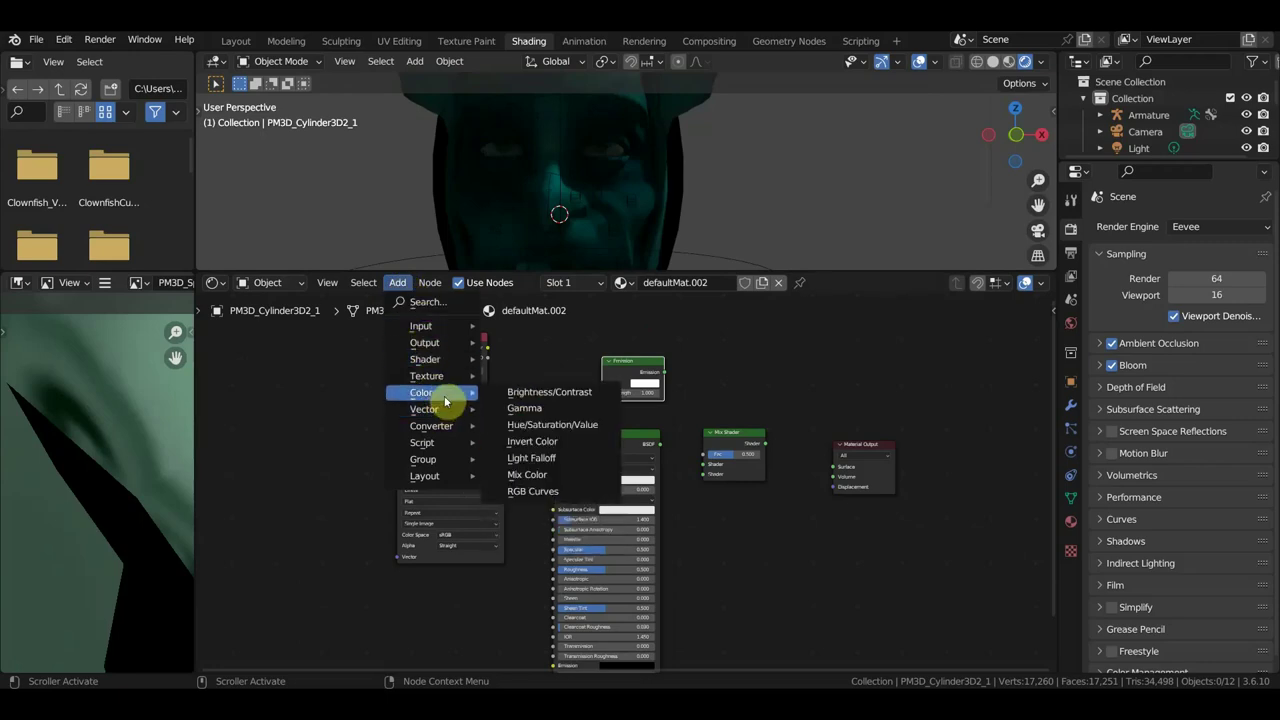
mouse_move(421, 392)
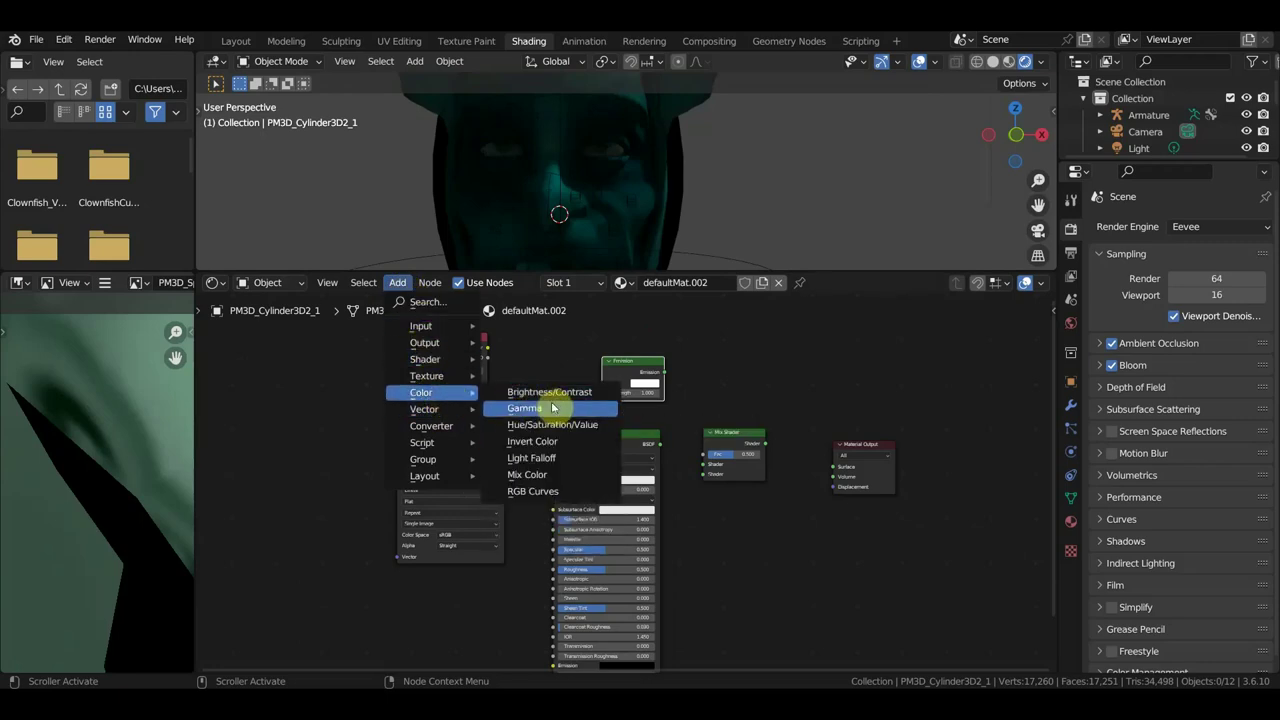
click(561, 475)
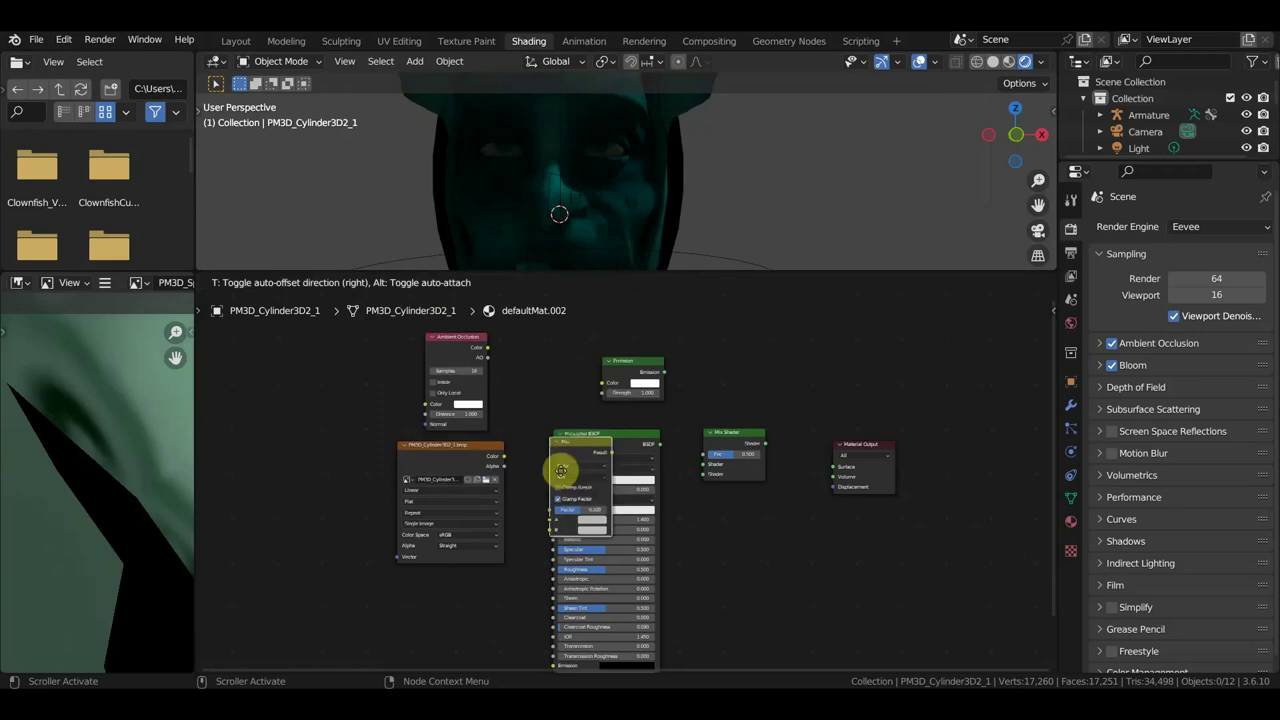
click(510, 338)
scroll(510, 338, up, 1)
scroll(543, 357, up, 1)
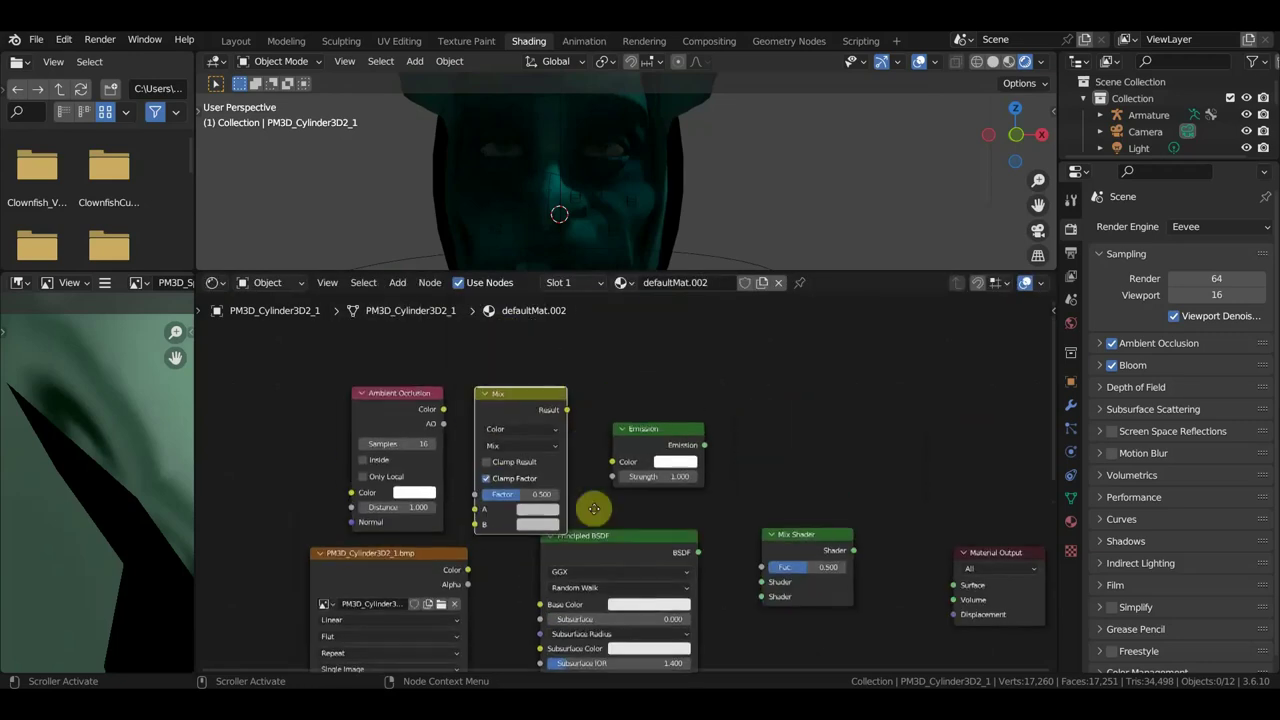
scroll(591, 506, up, 1)
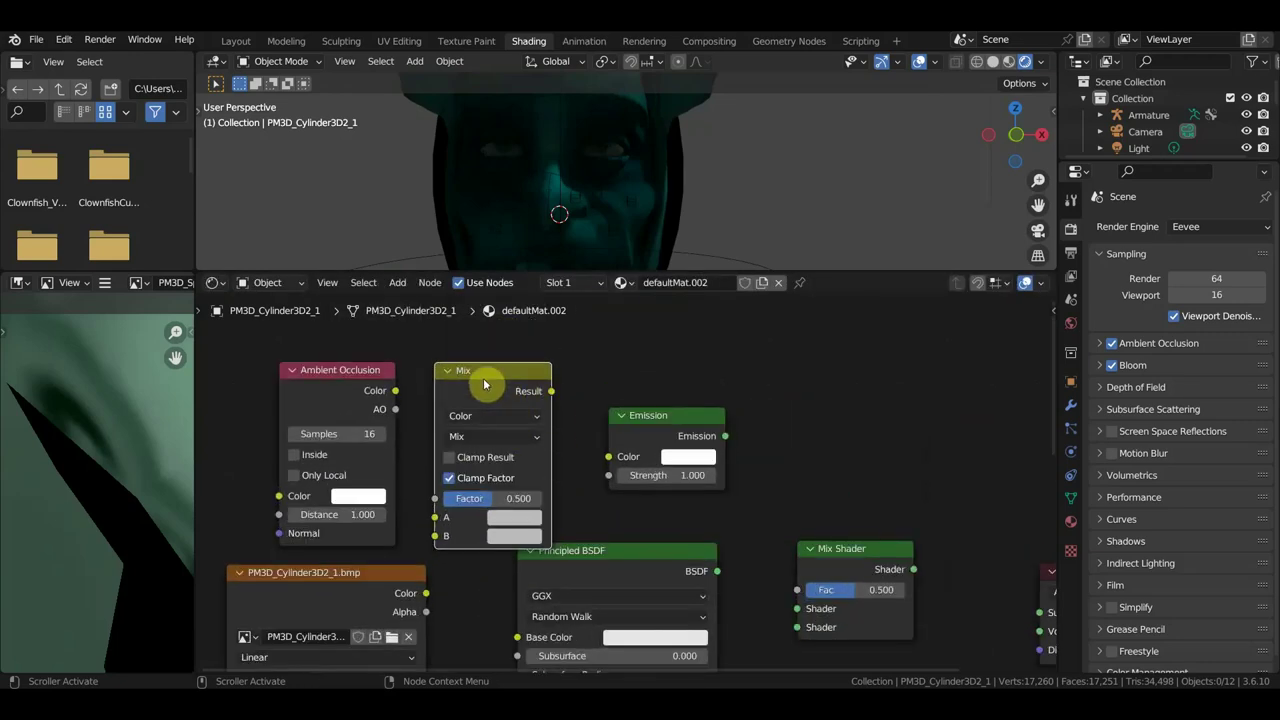
click(522, 440)
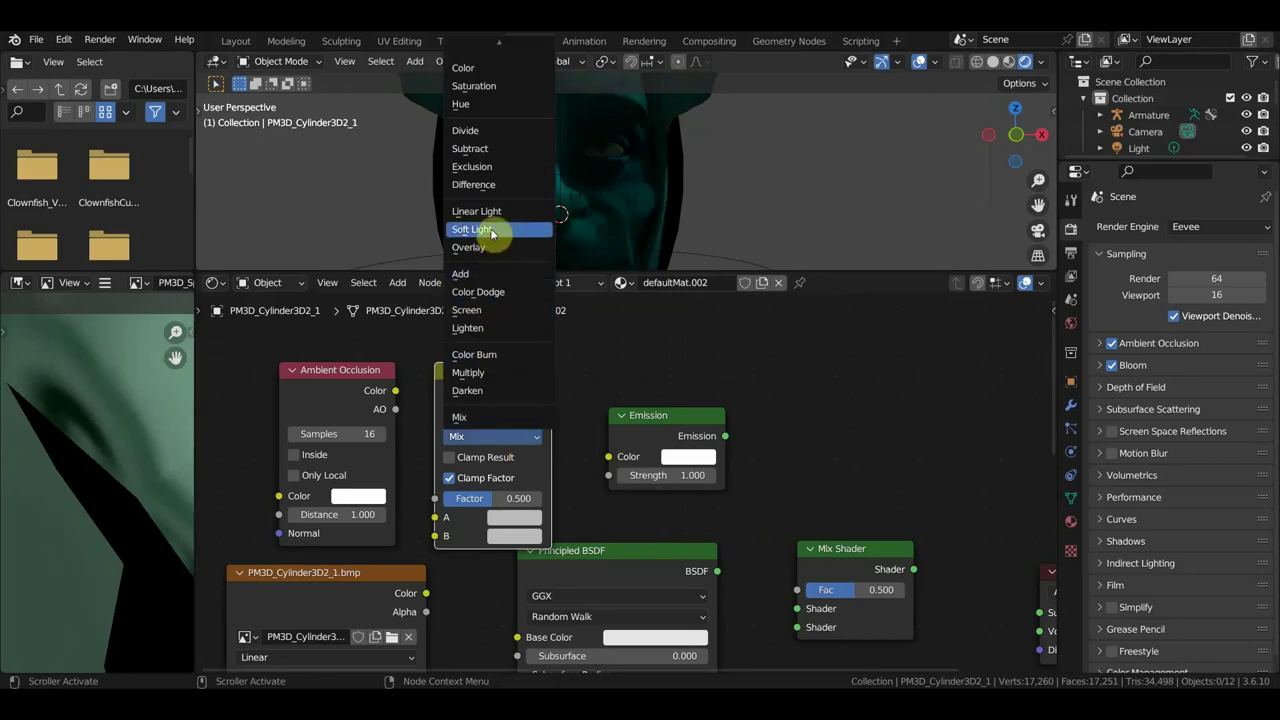
click(482, 374)
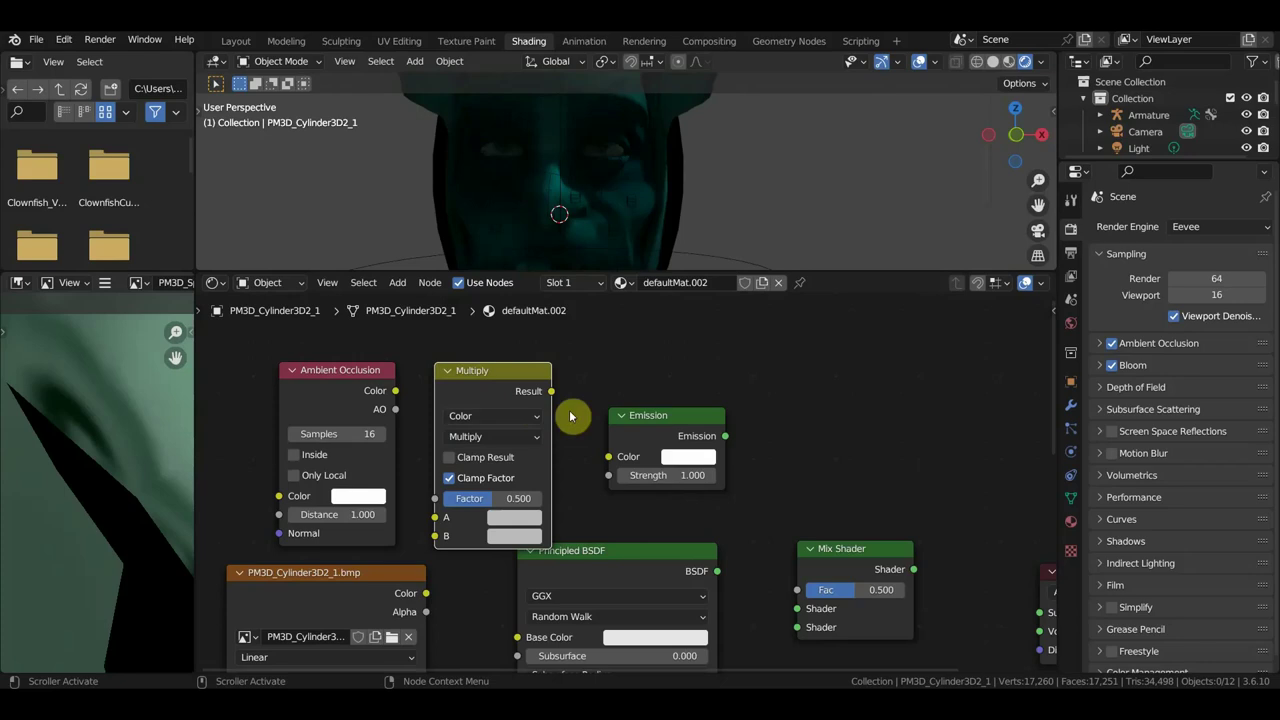
scroll(562, 430, down, 2)
drag(598, 574, 600, 608)
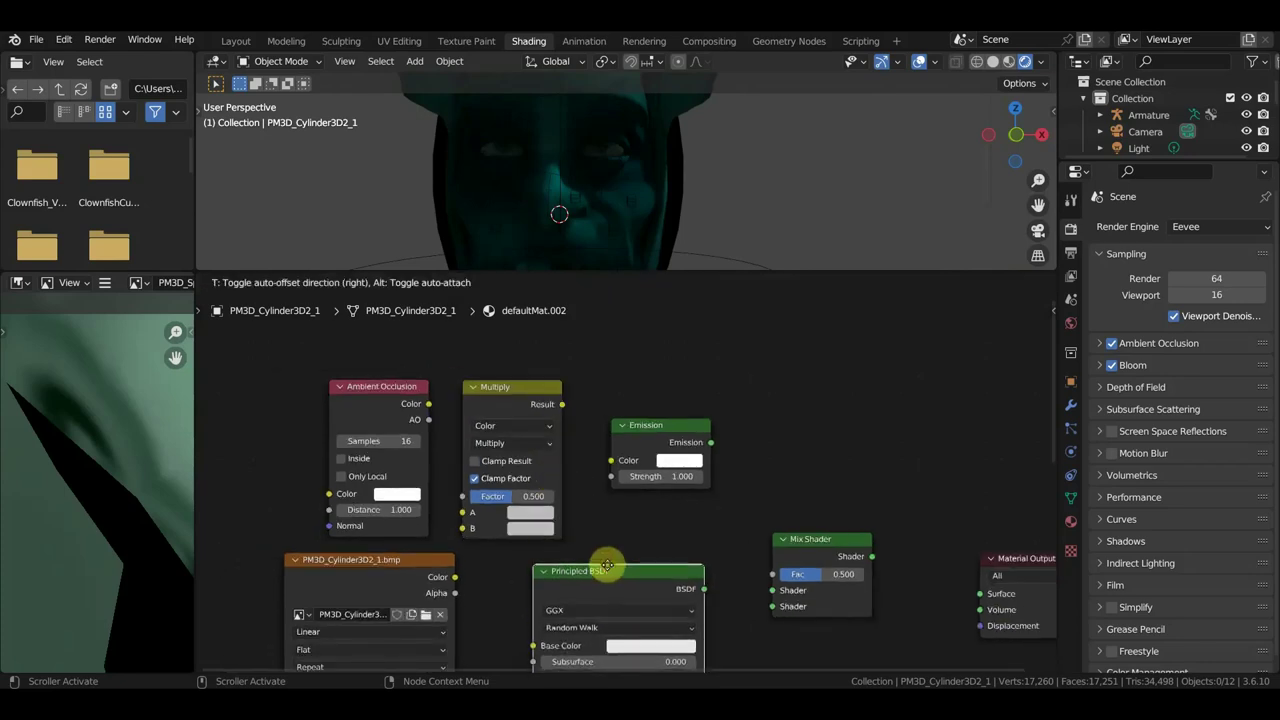
scroll(654, 506, down, 1)
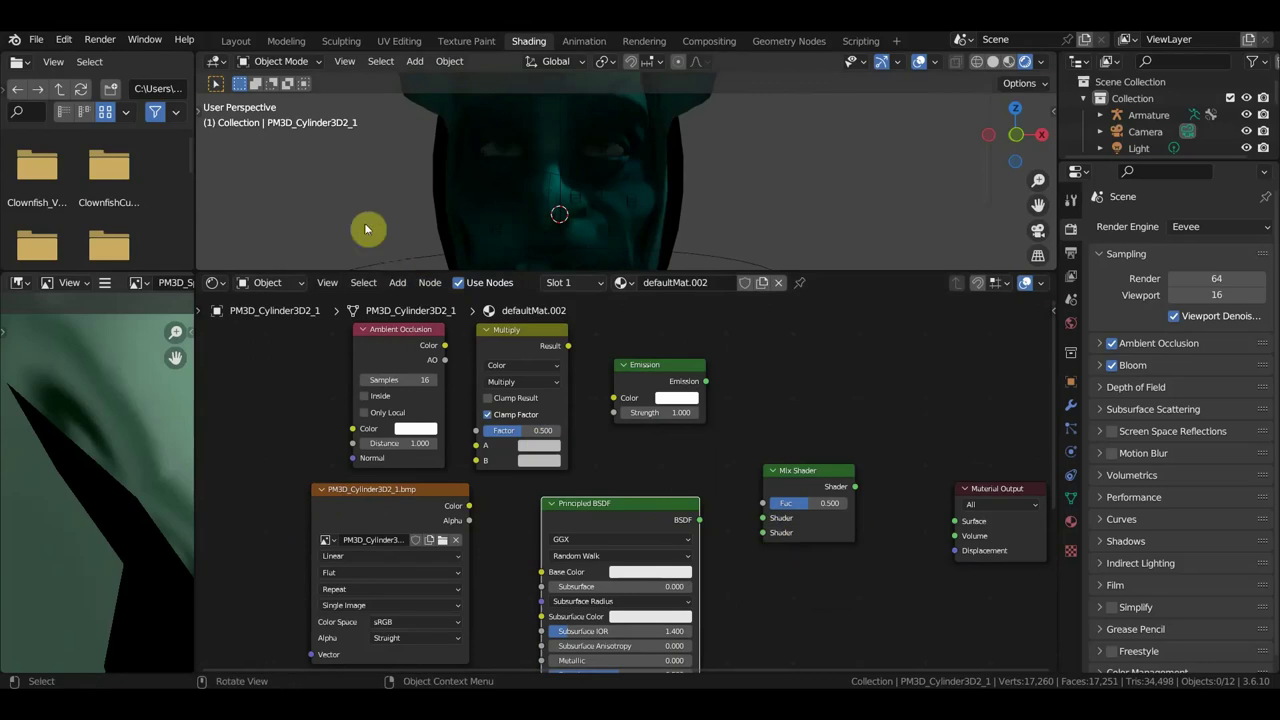
- Replace the Mix Shader with an Add Shader node in the same position
click(397, 282)
click(414, 303)
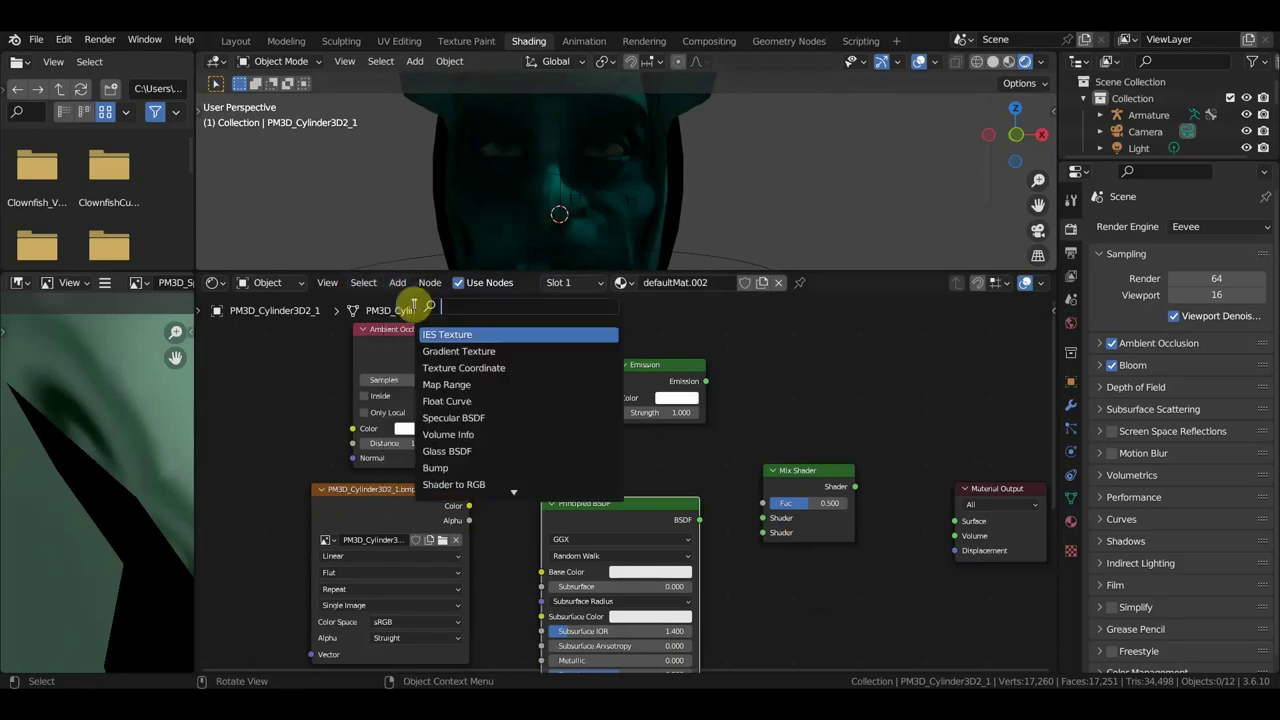
text(ad)
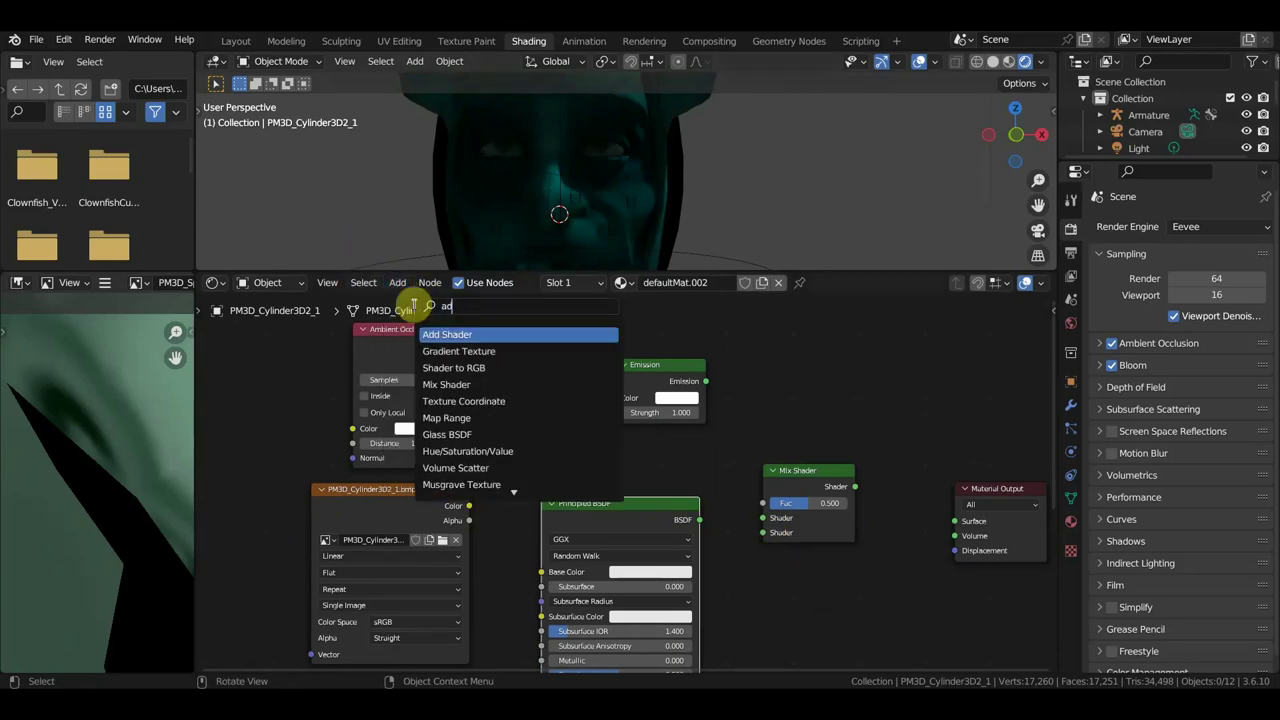
click(435, 336)
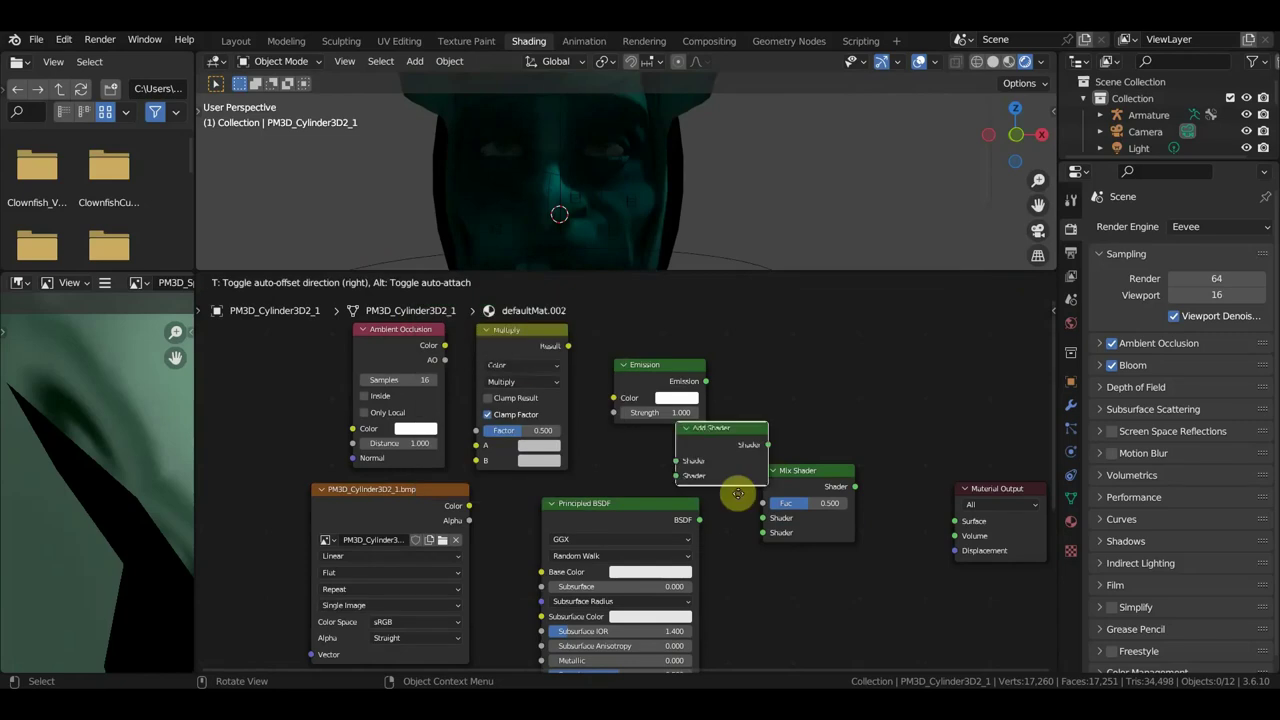
click(803, 571)
click(810, 478)
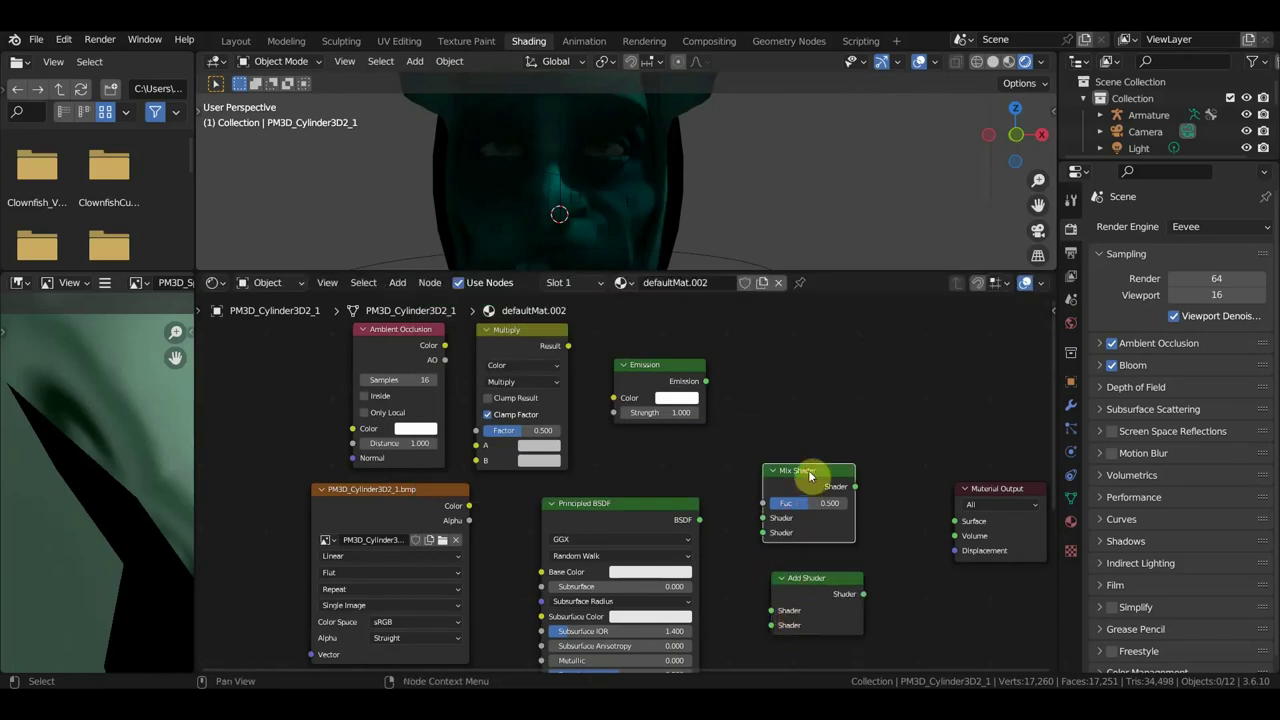
key(x)
drag(820, 580, 811, 483)
- Feed Multiply into Emission Color and Base Color, with texture Color and AO into Multiply
drag(571, 351, 614, 399)
drag(568, 348, 558, 576)
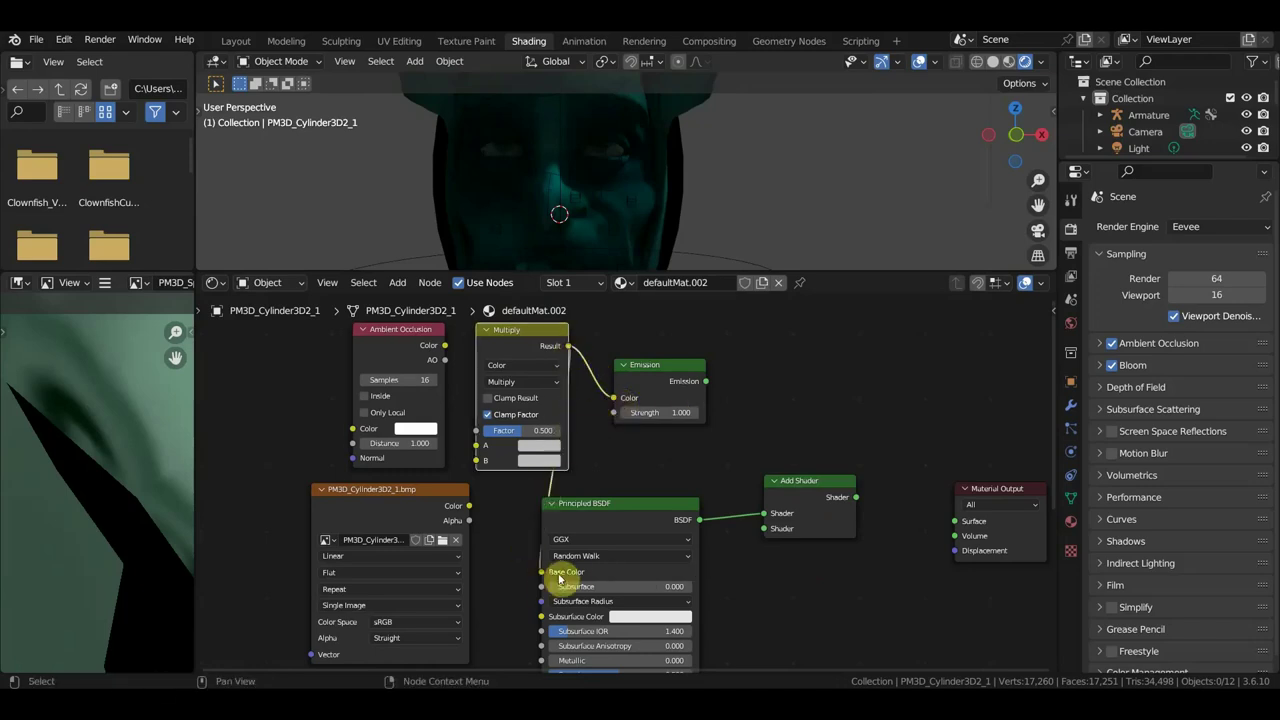
drag(631, 503, 679, 509)
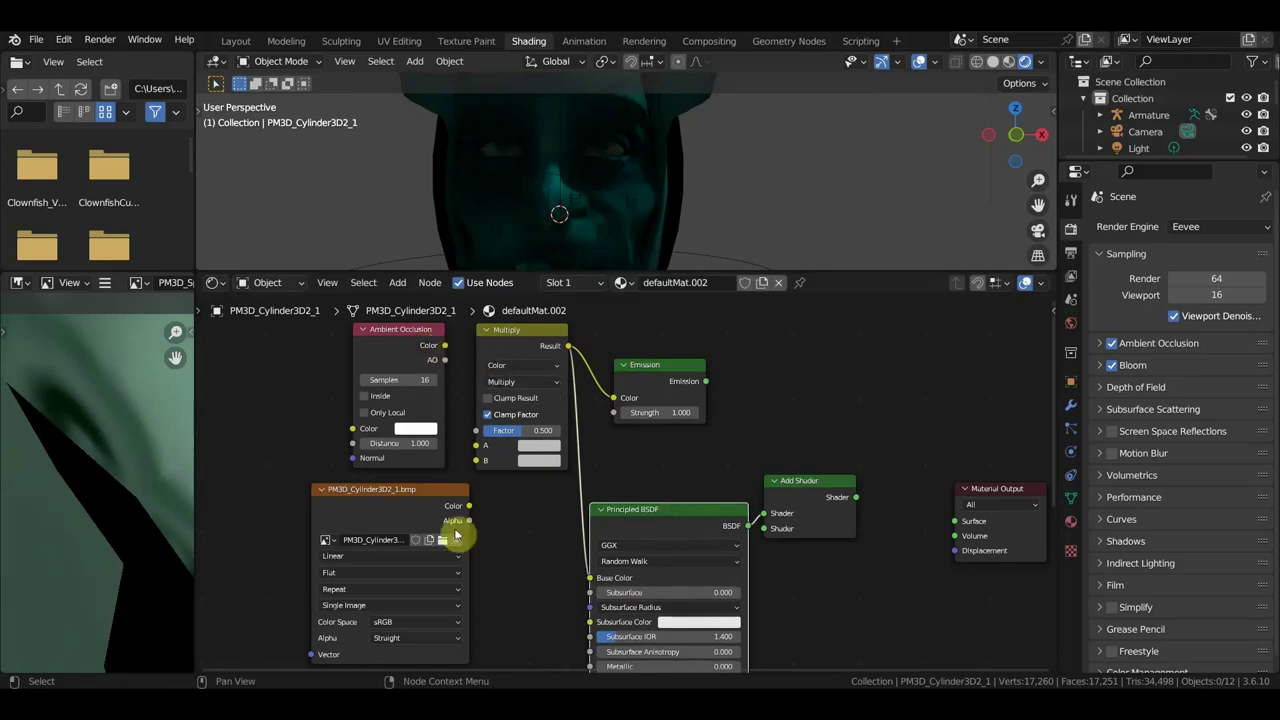
mouse_move(453, 493)
mouse_down()
mouse_move(380, 491)
mouse_move(443, 485)
mouse_move(480, 450)
mouse_up()
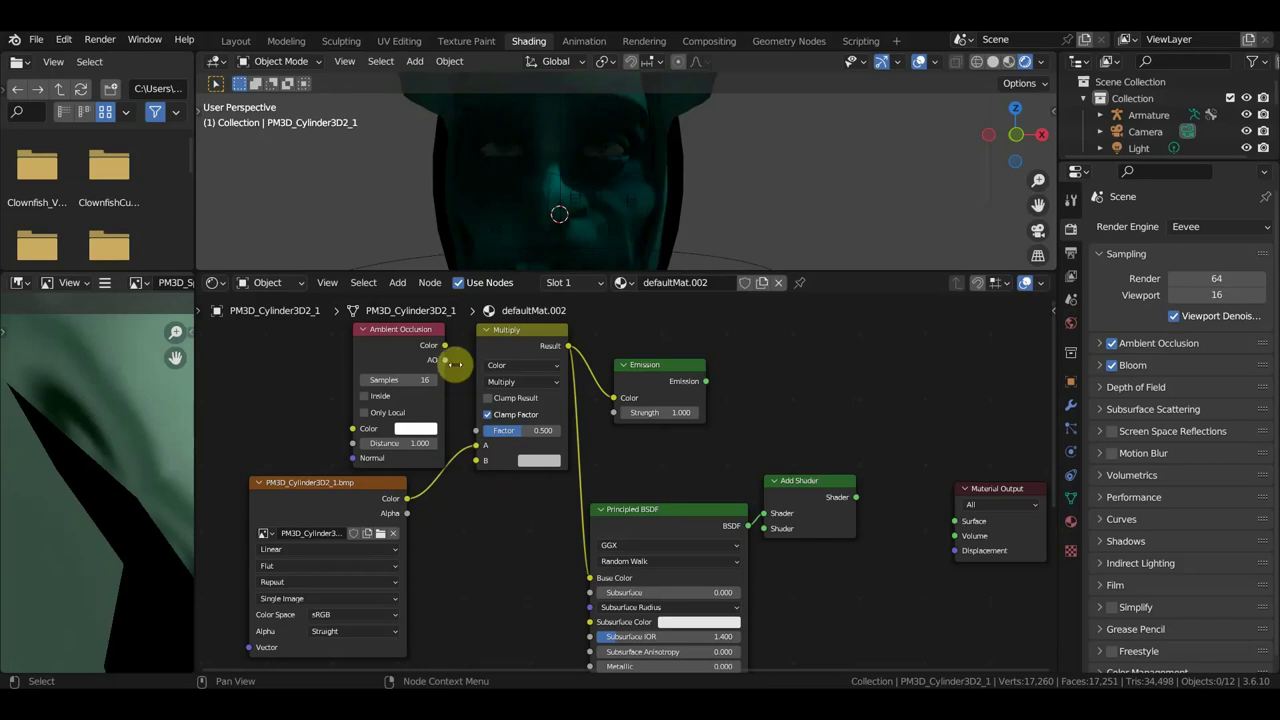
drag(445, 347, 482, 462)
- Connect the image texture colour to the Principled BSDF's Sheen input
scroll(520, 555, down, 1)
middle_drag(523, 563, 526, 443)
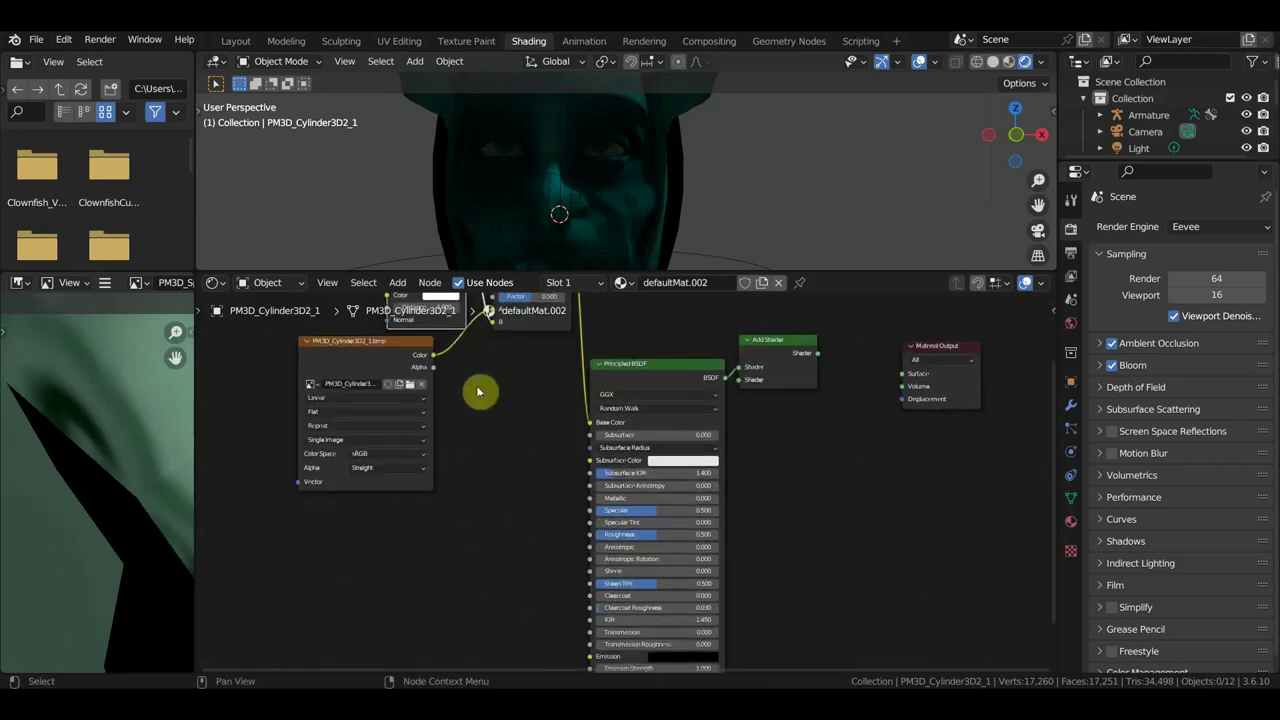
drag(433, 356, 562, 601)
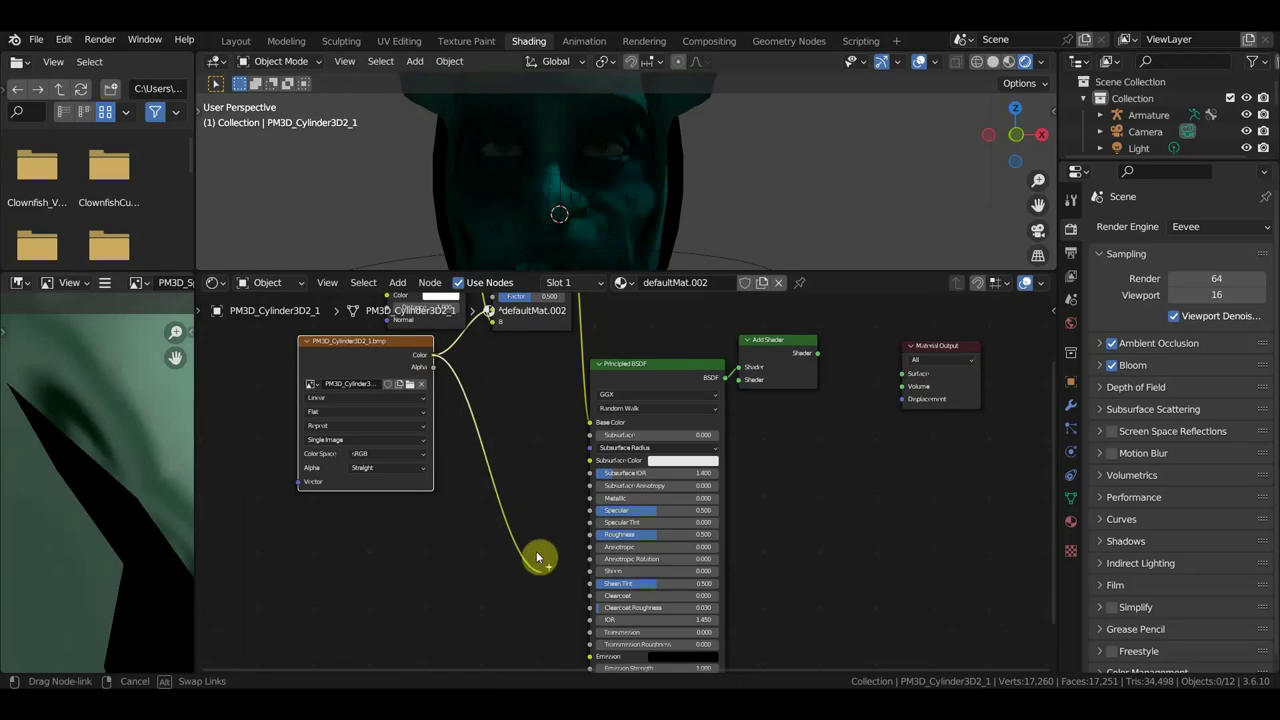
mouse_move(575, 612)
mouse_down()
mouse_move(577, 632)
mouse_move(595, 573)
mouse_up()
scroll(657, 594, up, 5)
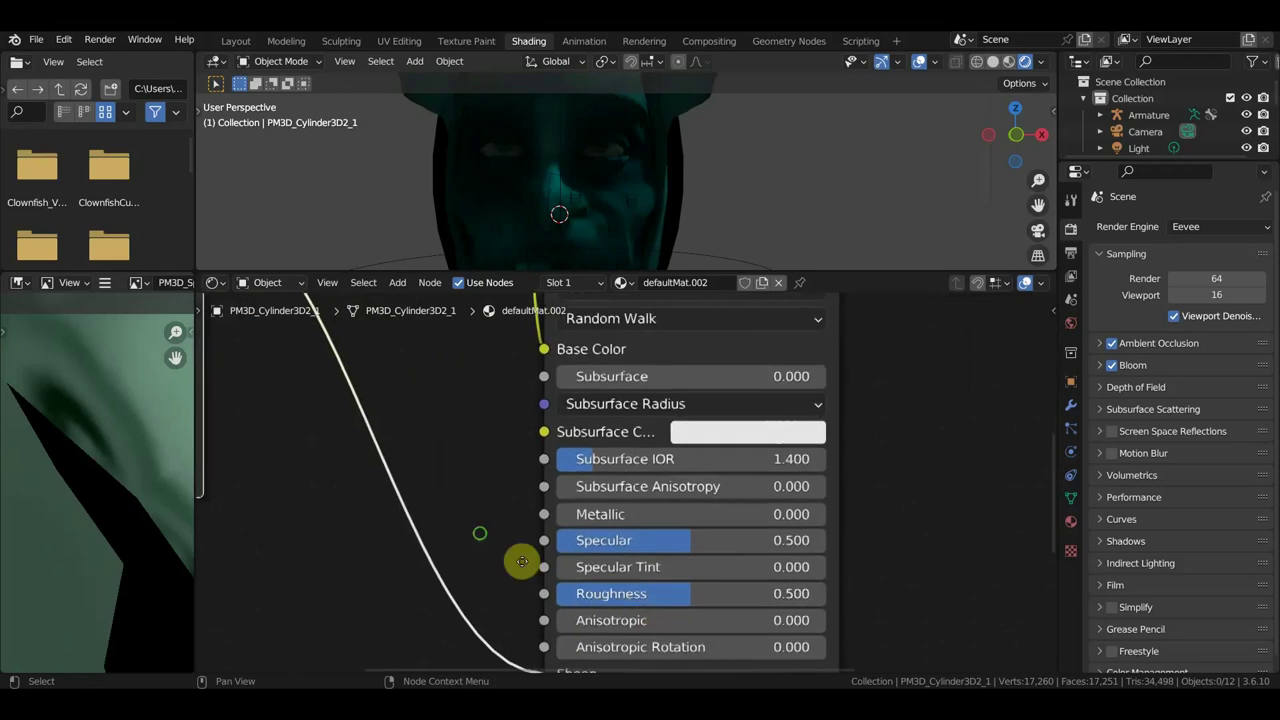
middle_drag(523, 563, 443, 302)
scroll(480, 437, up, 1)
scroll(586, 443, down, 1)
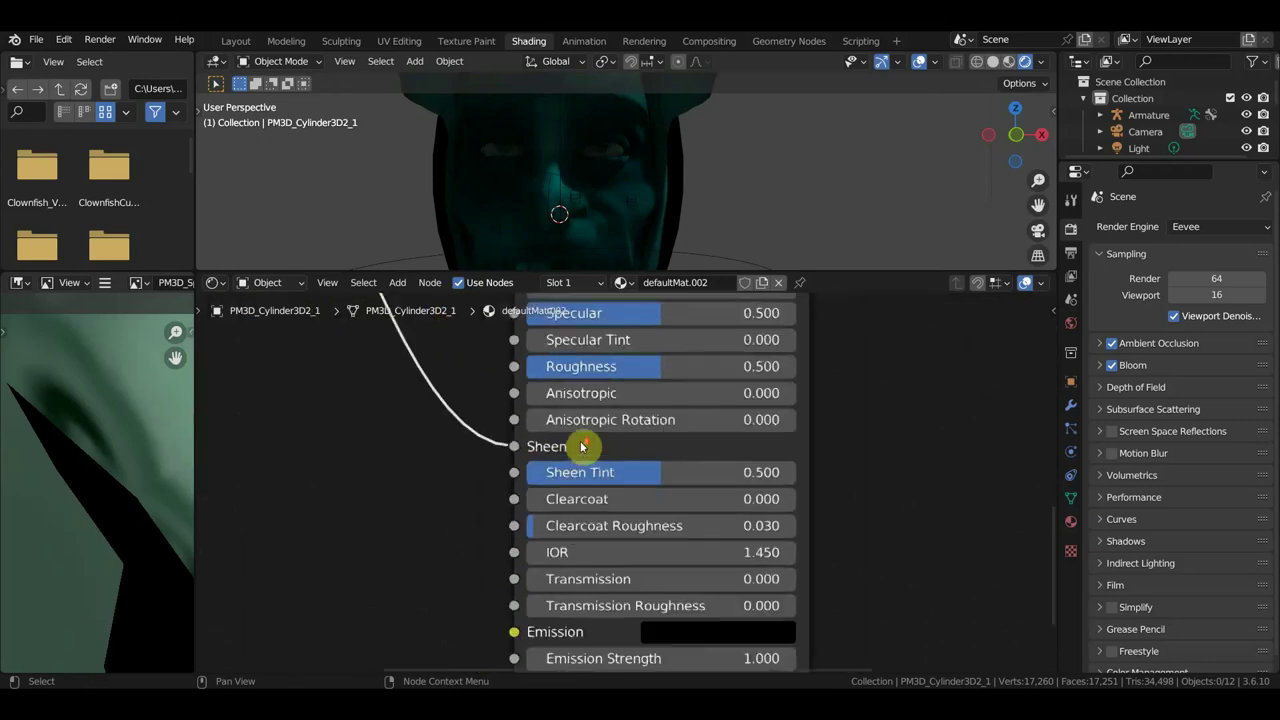
scroll(585, 462, down, 5)
scroll(585, 462, down, 2)
middle_drag(637, 300, 650, 390)
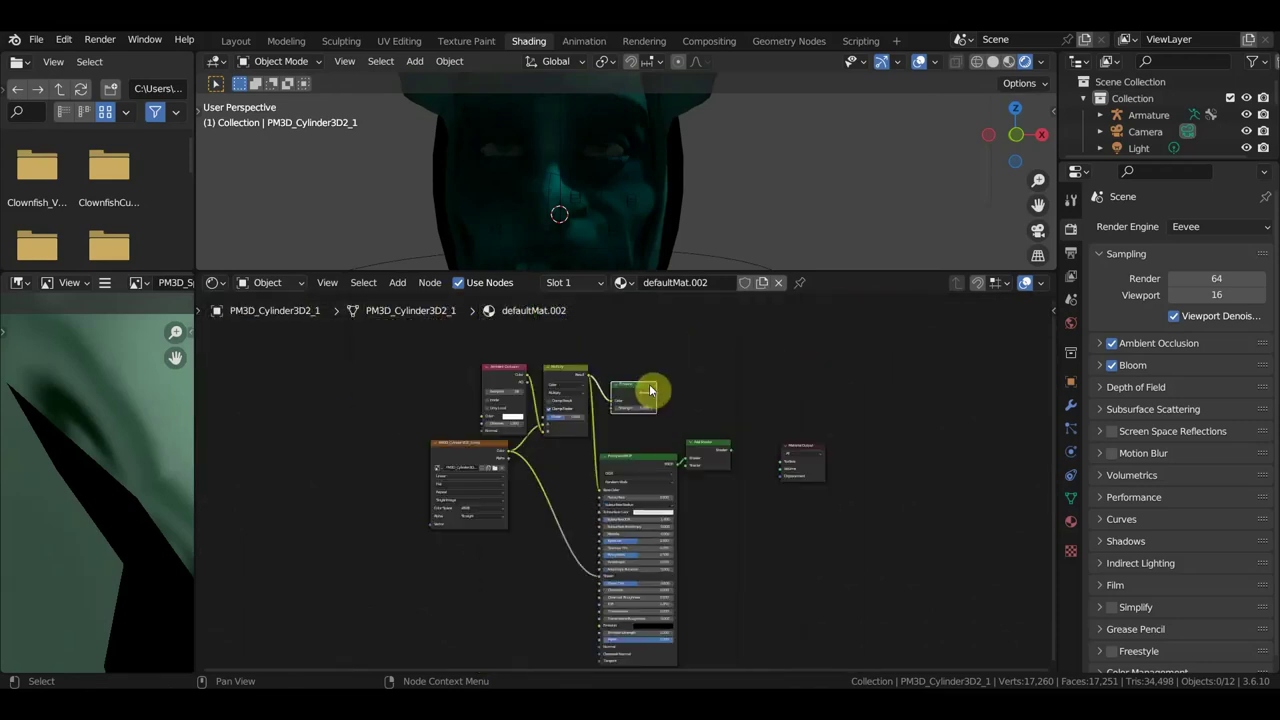
- Duplicate the Emission node and link the copy into the Add Shader's second input
key(shift+d)
click(718, 592)
drag(708, 448, 738, 450)
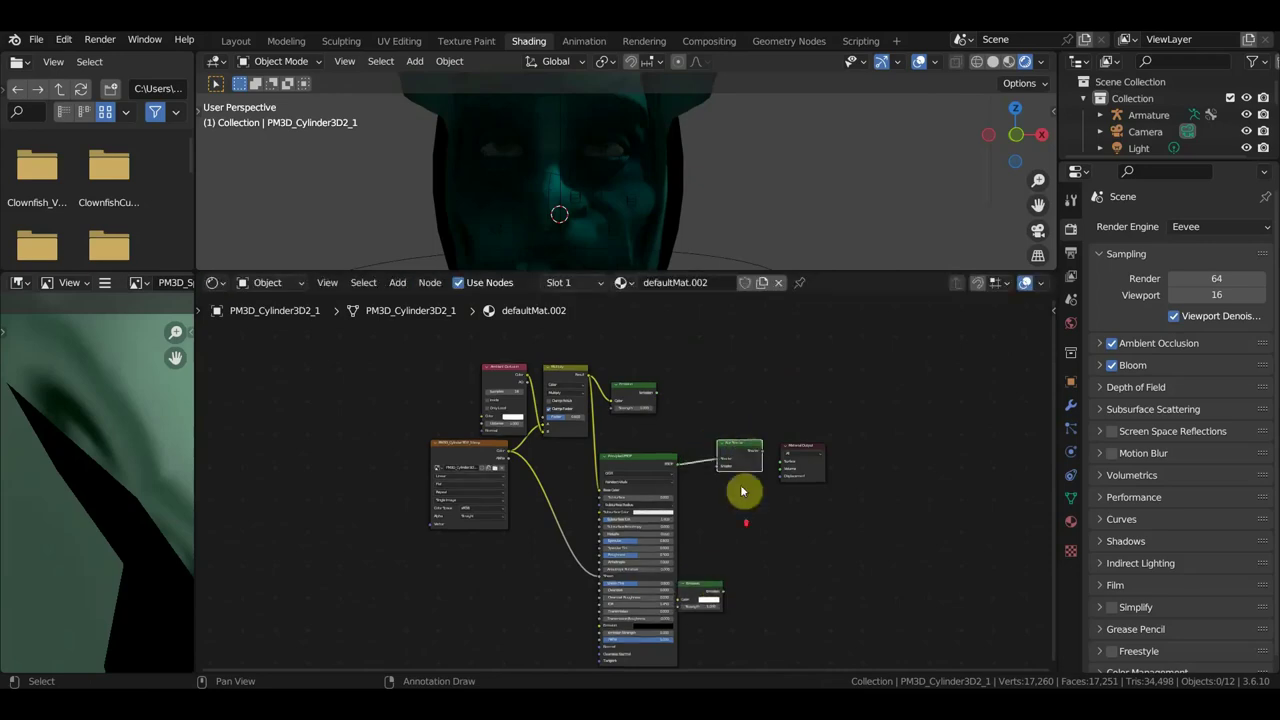
scroll(743, 491, up, 3)
drag(763, 657, 766, 495)
scroll(790, 515, up, 3)
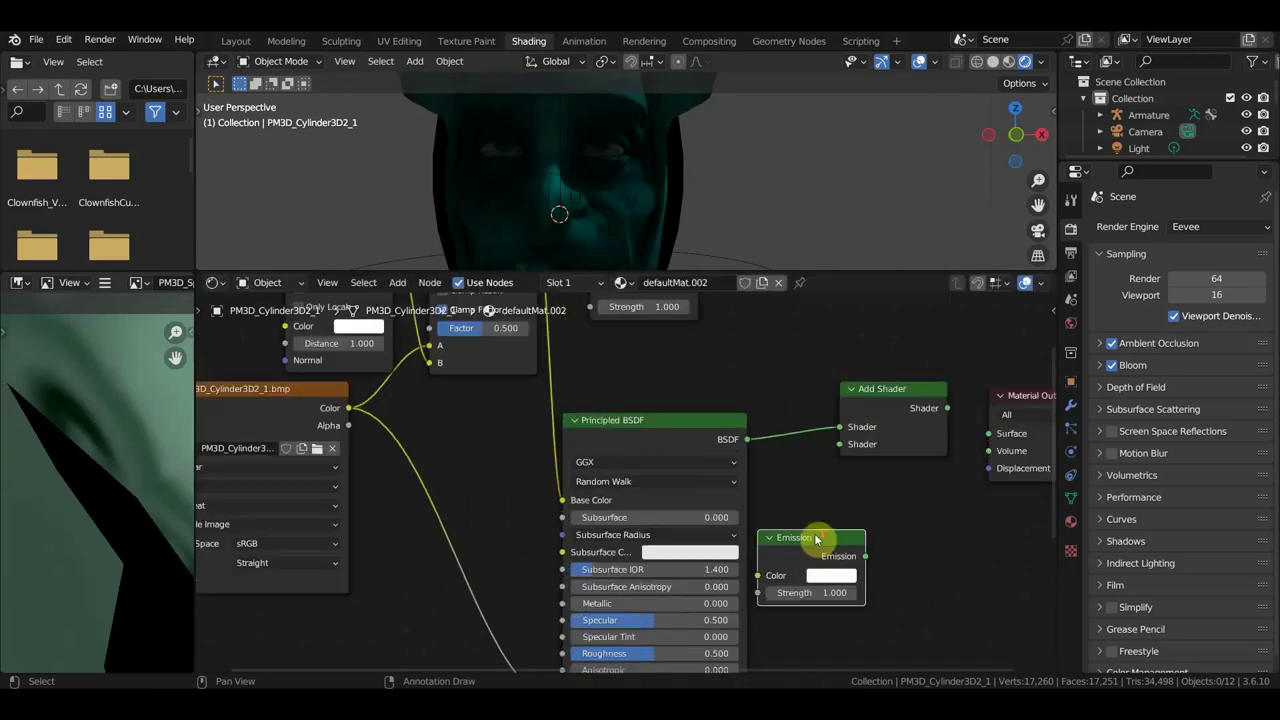
scroll(857, 543, up, 1)
scroll(820, 550, up, 1)
drag(789, 555, 760, 451)
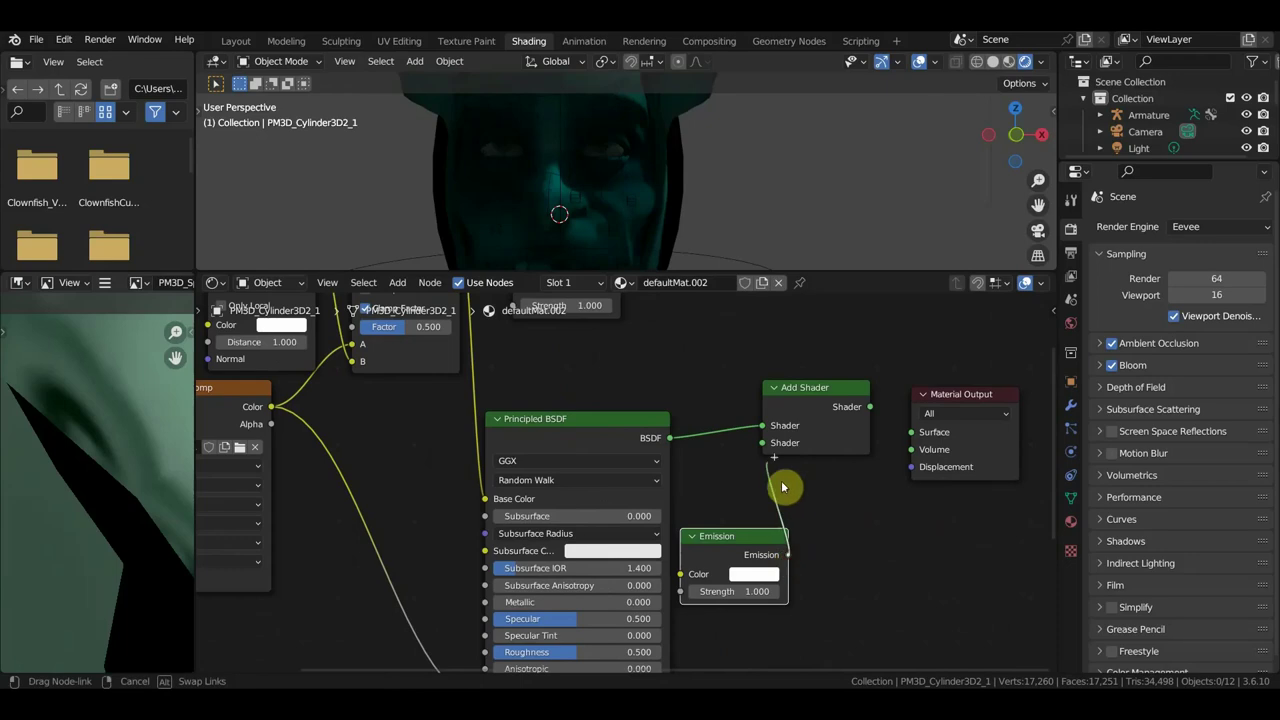
- Move Material Output up and connect the upper Emission directly to its Surface
scroll(851, 509, down, 2)
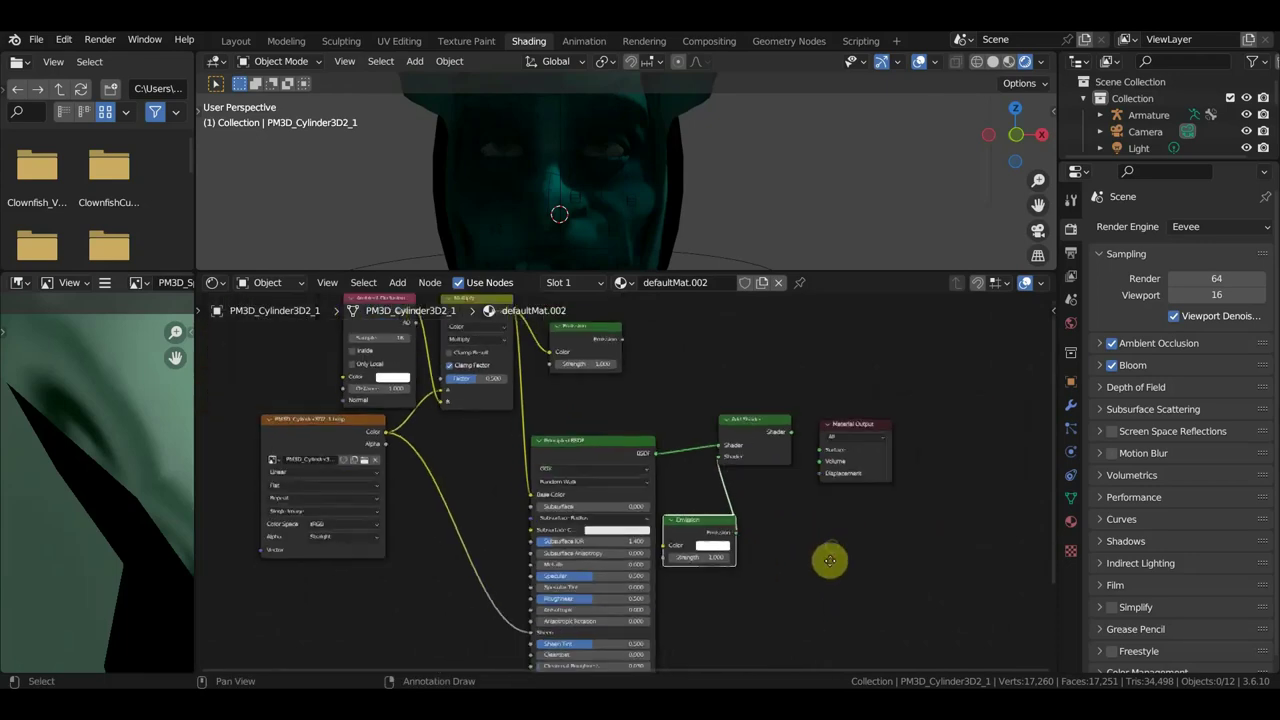
scroll(829, 540, up, 1)
drag(842, 468, 848, 393)
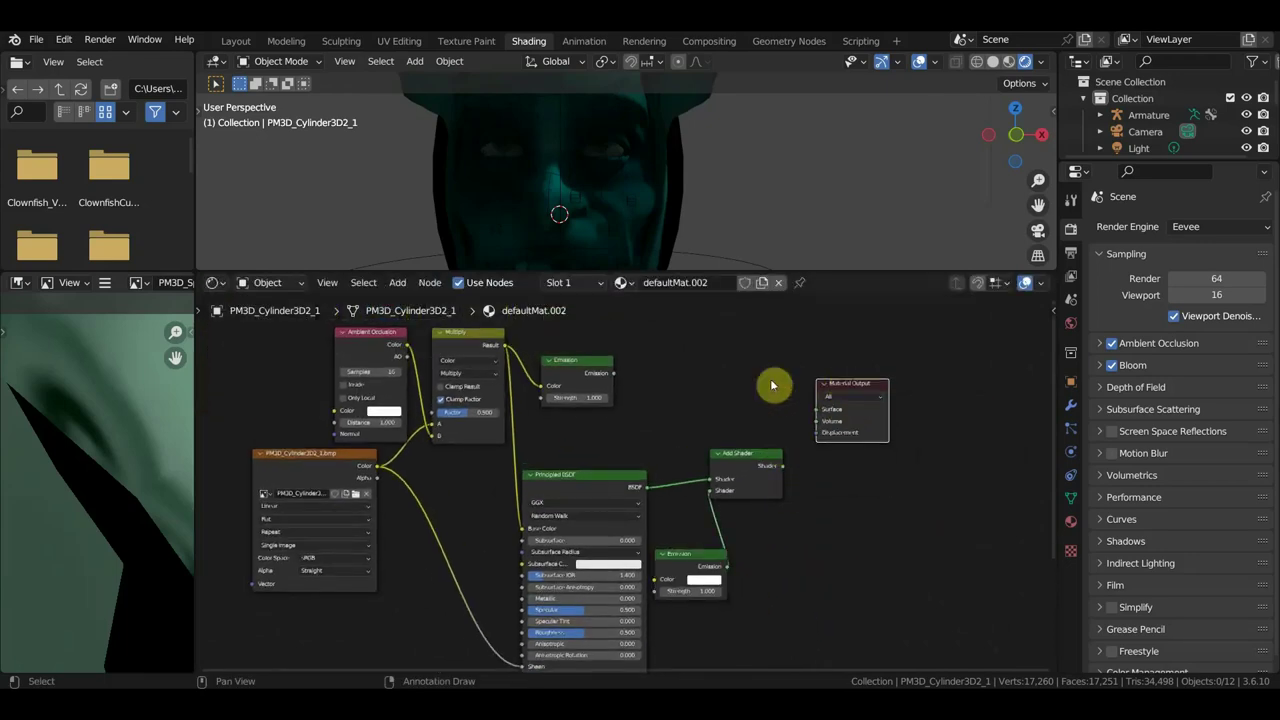
drag(612, 373, 805, 410)
scroll(757, 423, up, 1)
scroll(826, 486, up, 1)
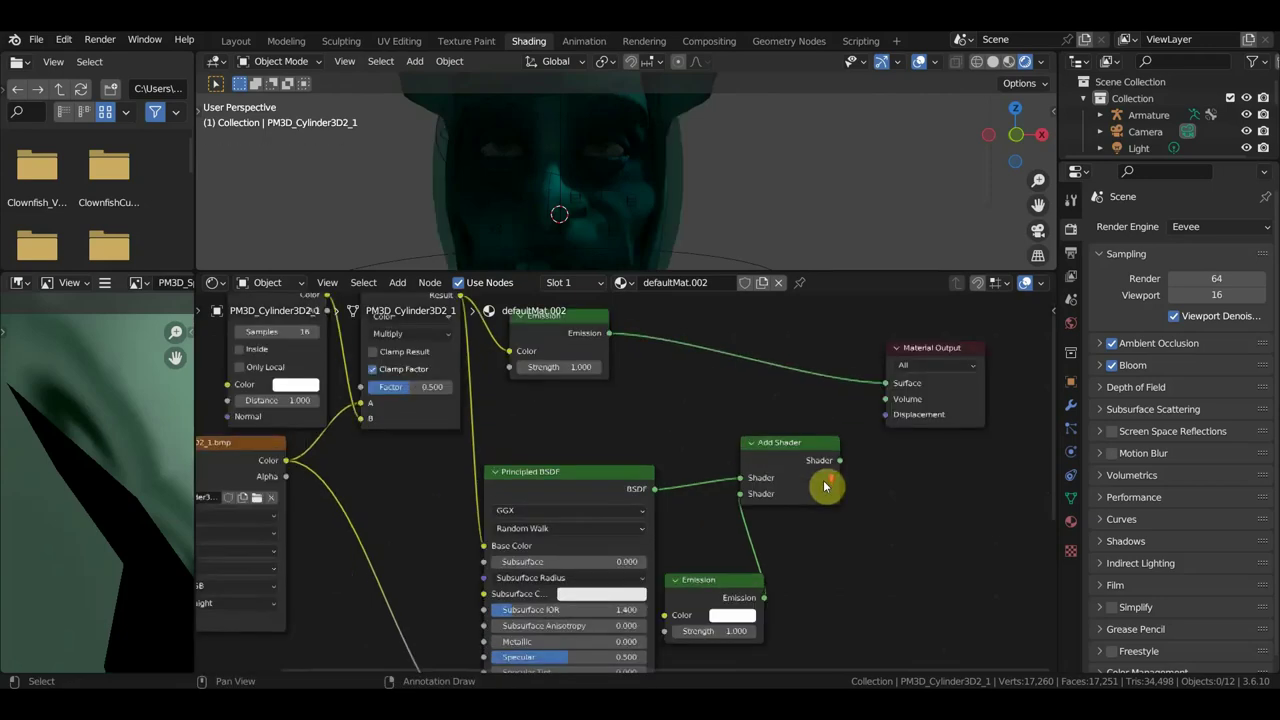
scroll(826, 486, up, 1)
scroll(829, 484, down, 3)
scroll(789, 549, up, 1)
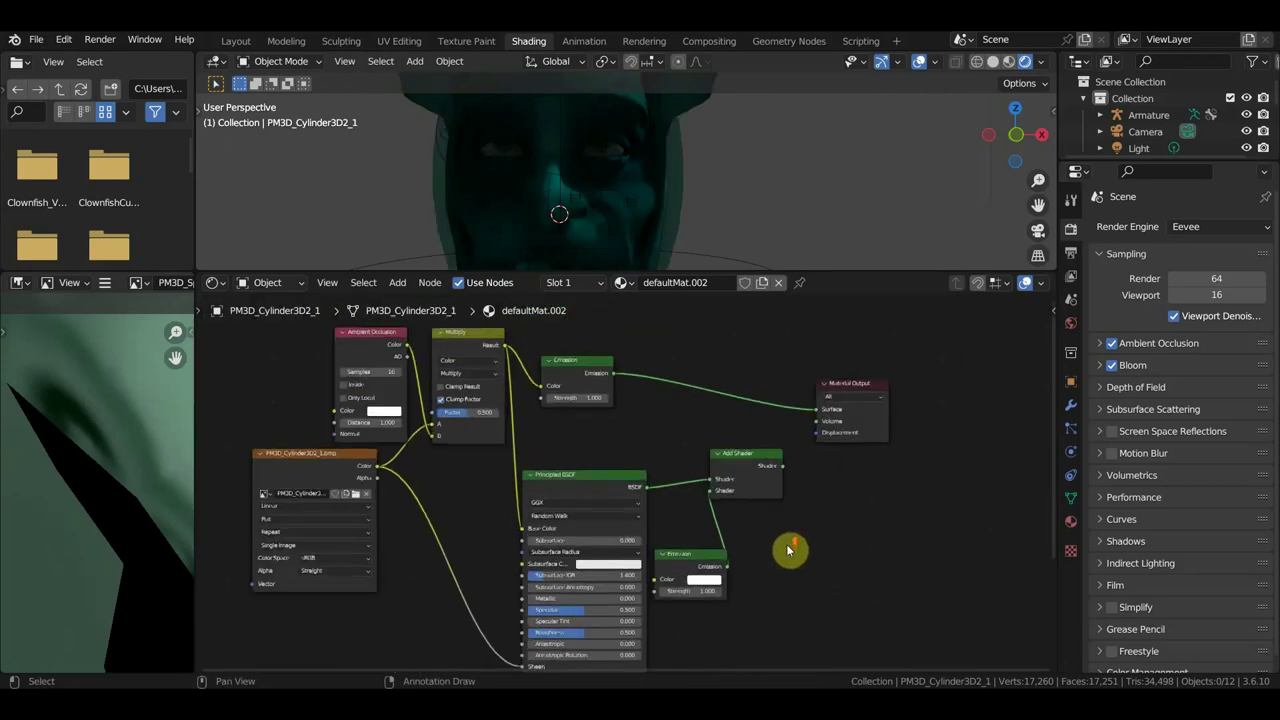
scroll(811, 520, up, 1)
scroll(514, 429, up, 1)
- Connect the Ambient Occlusion AO output to the Multiply node's B input
scroll(529, 477, up, 1)
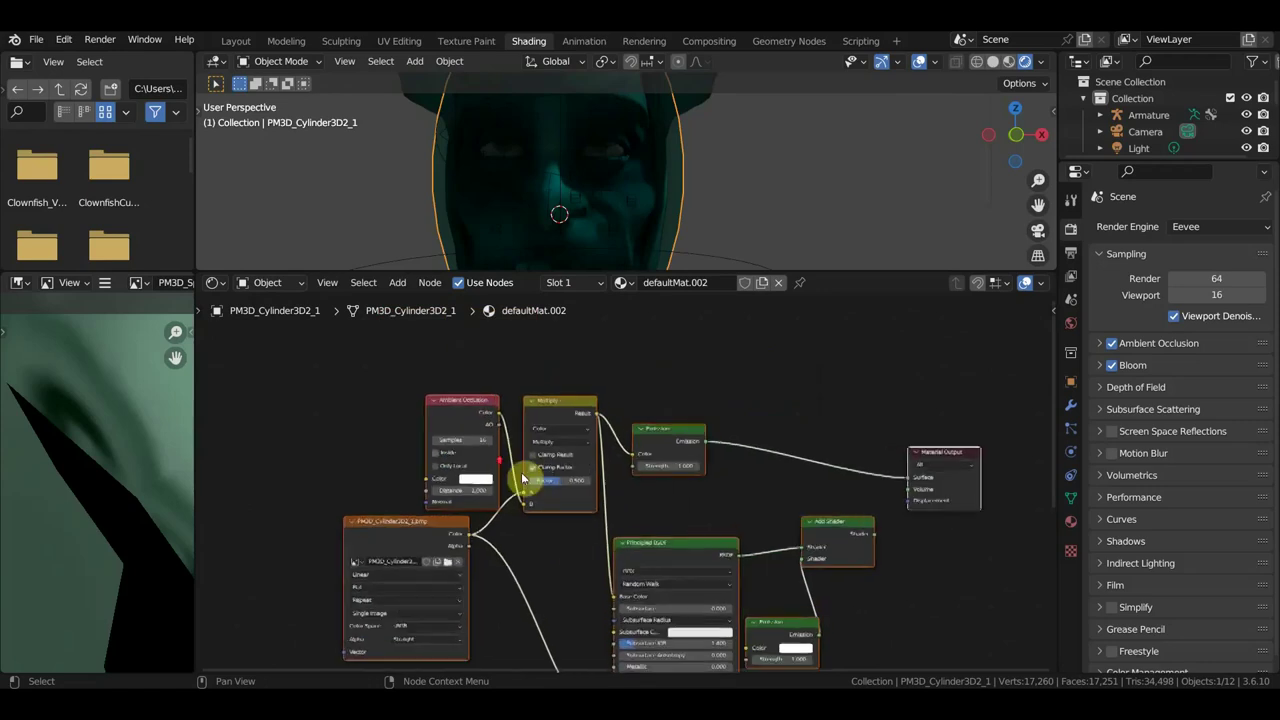
scroll(491, 456, up, 1)
drag(465, 411, 497, 510)
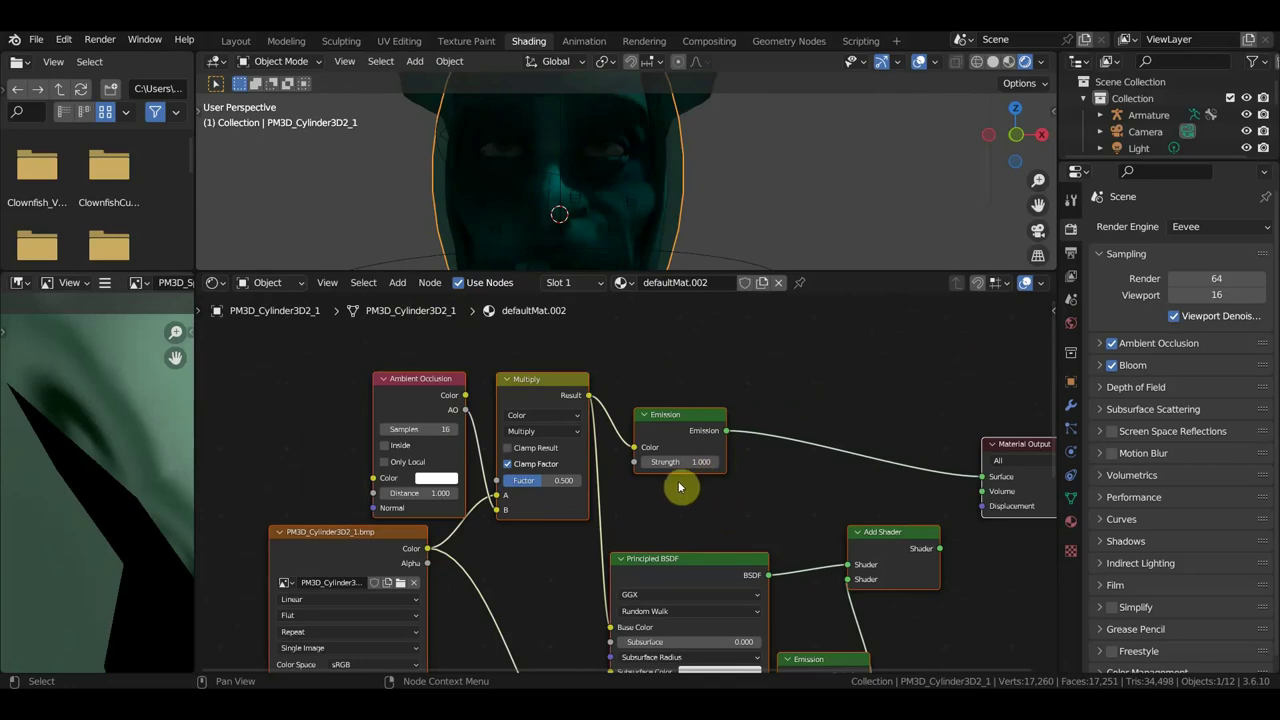
- Box-select every node in defaultMat.002 and copy them
scroll(551, 363, down, 1)
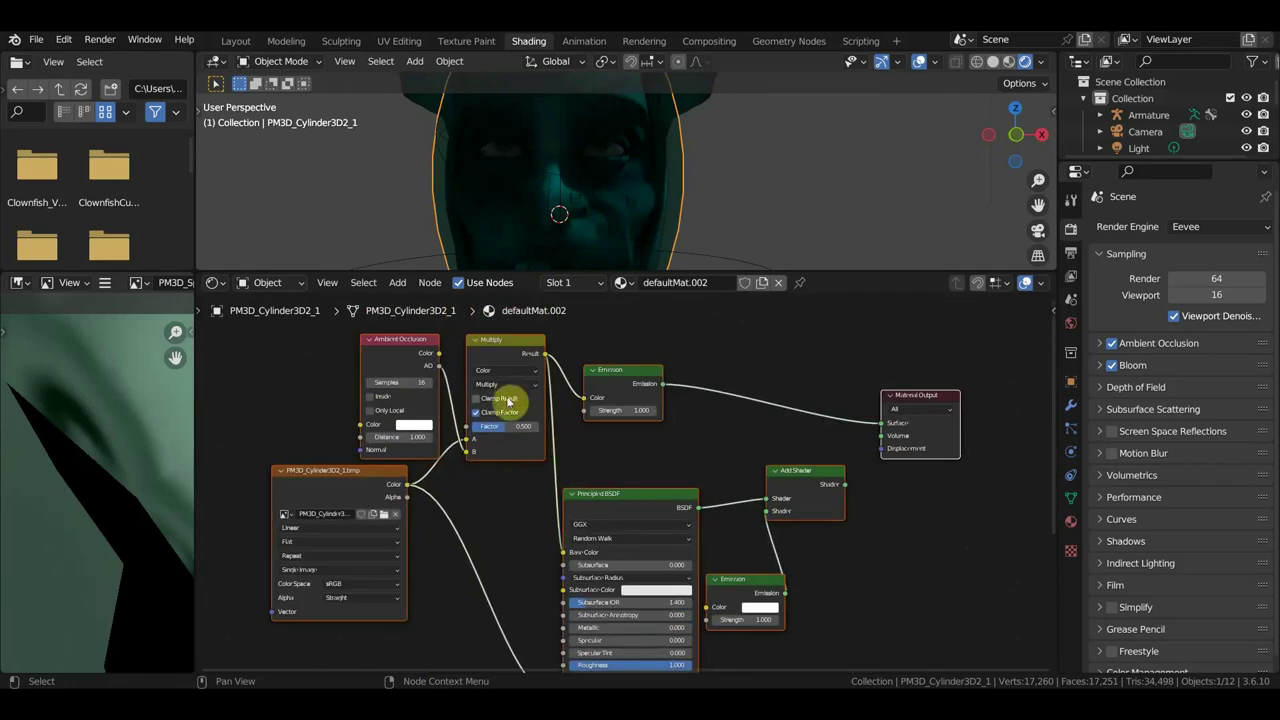
scroll(737, 543, down, 1)
middle_drag(814, 560, 806, 486)
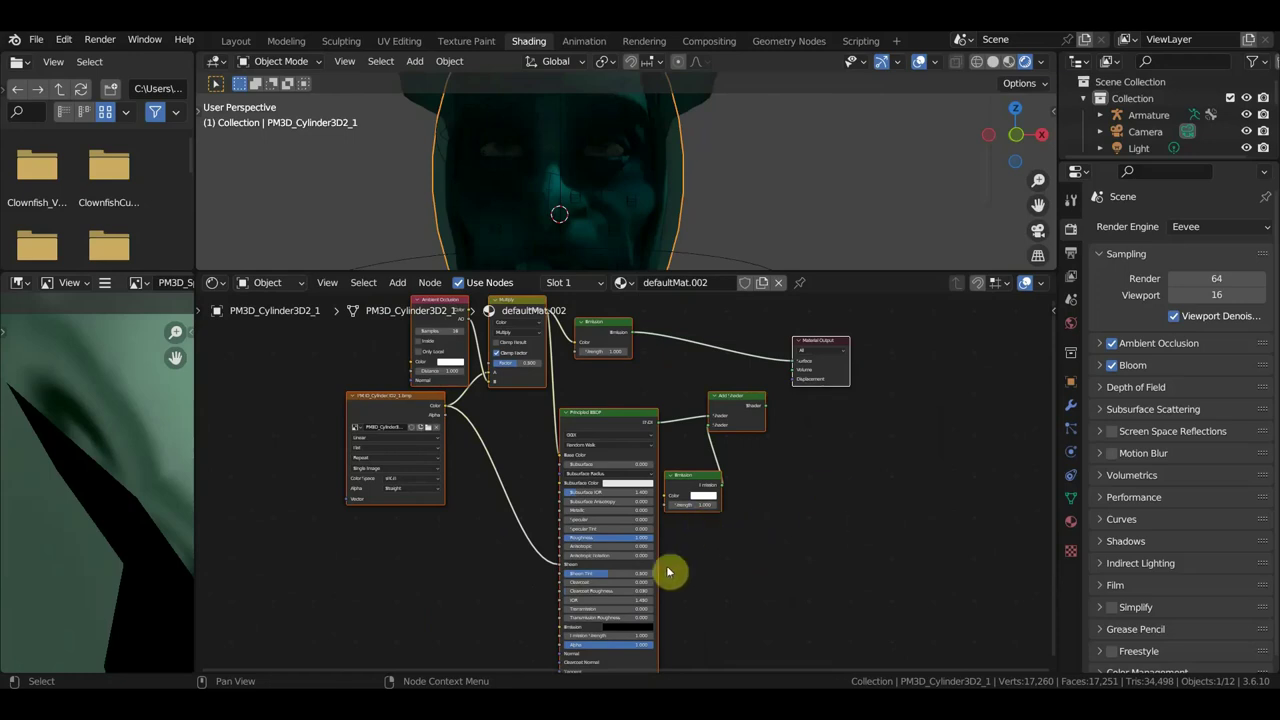
mouse_move(697, 625)
middle_down()
mouse_move(701, 529)
mouse_move(714, 598)
middle_up()
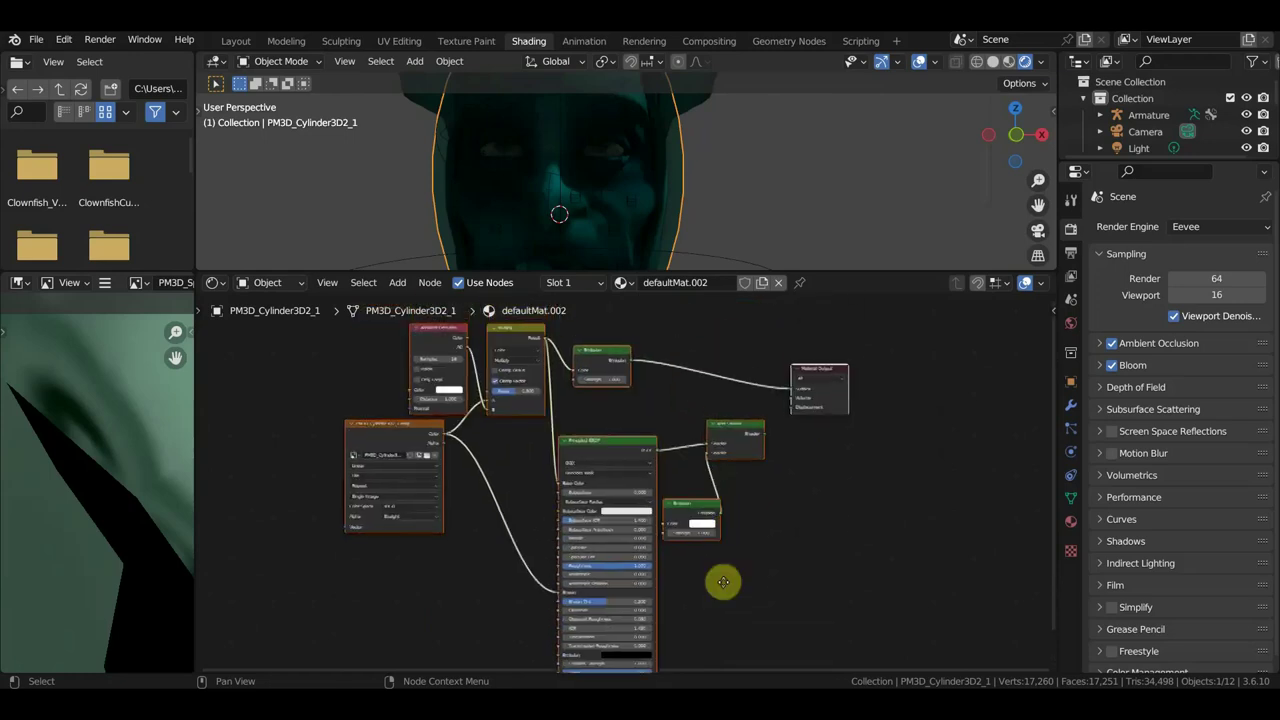
scroll(780, 409, down, 3)
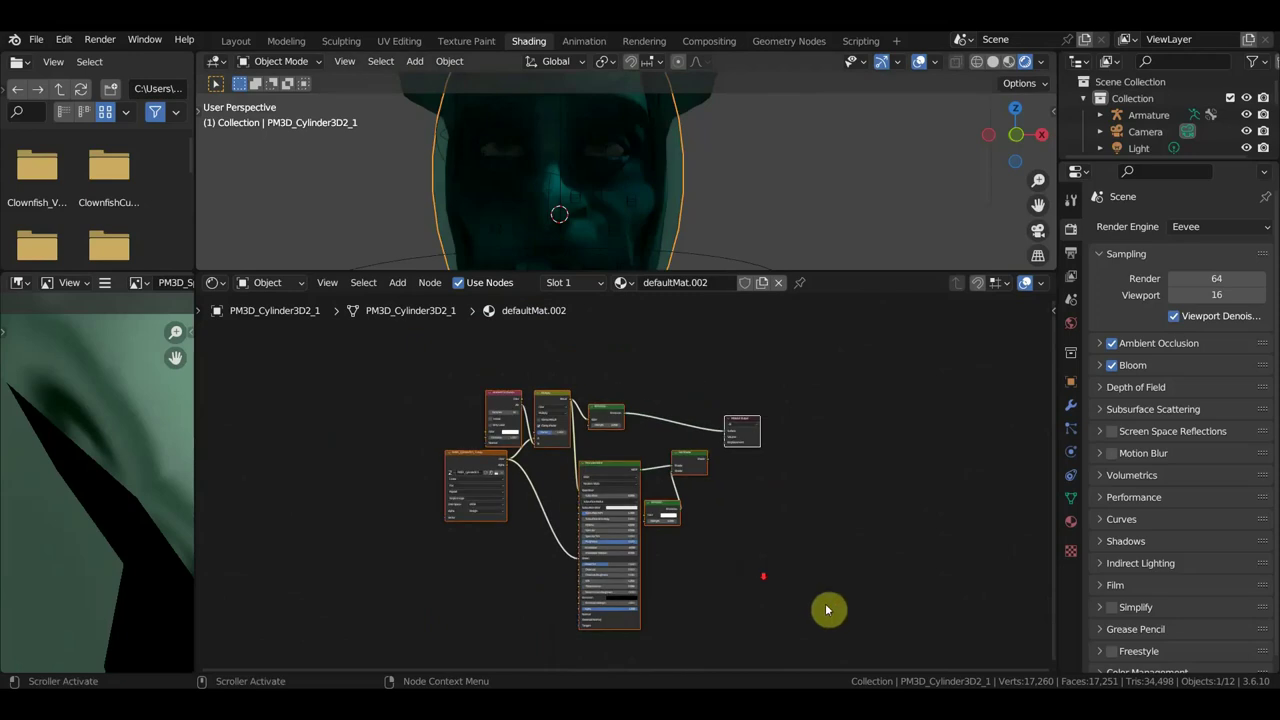
drag(849, 642, 504, 487)
drag(395, 377, 397, 378)
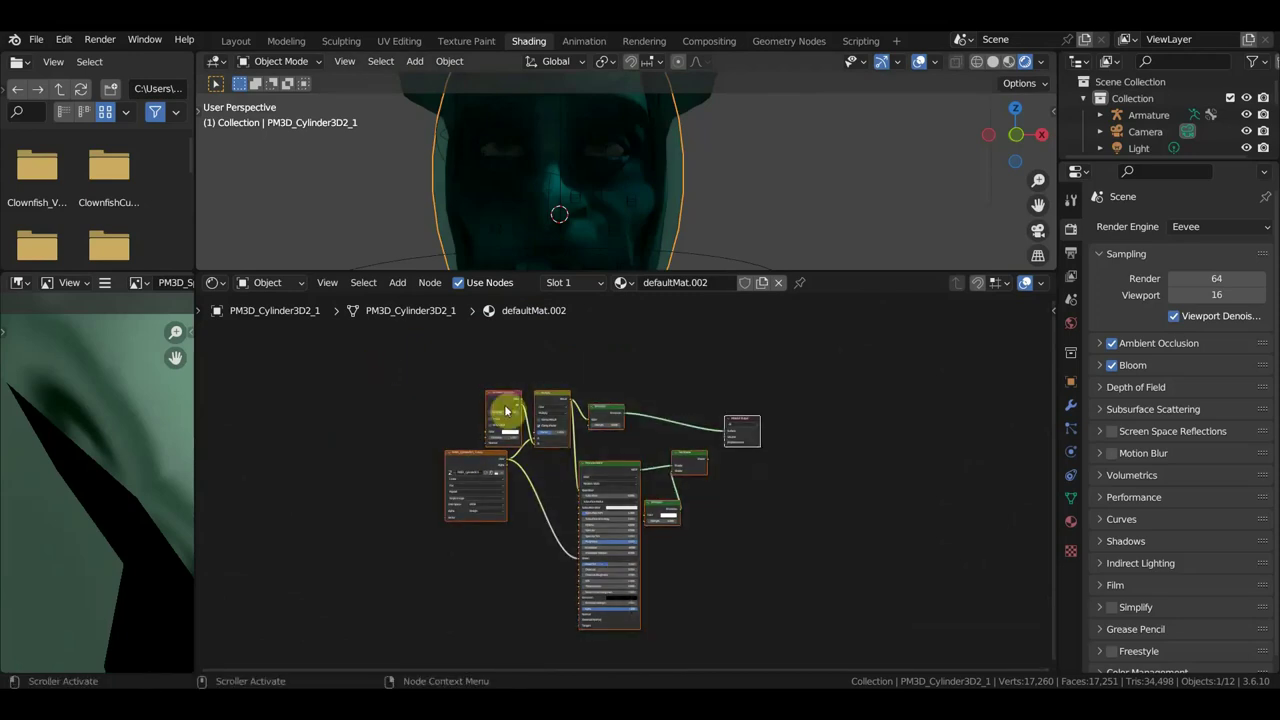
right_click(505, 405)
key(Escape)
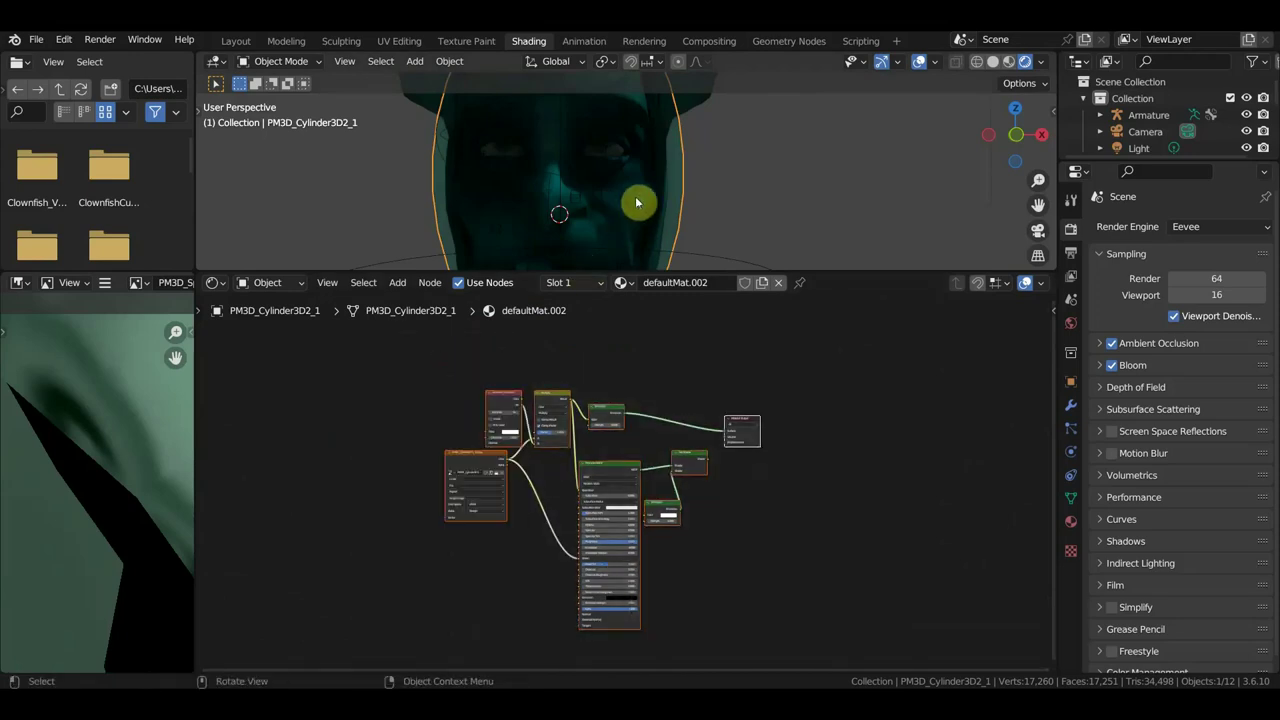
- Paste the copied nodes into the sphere's defaultMat.005, deleting its original Principled setup
click(650, 206)
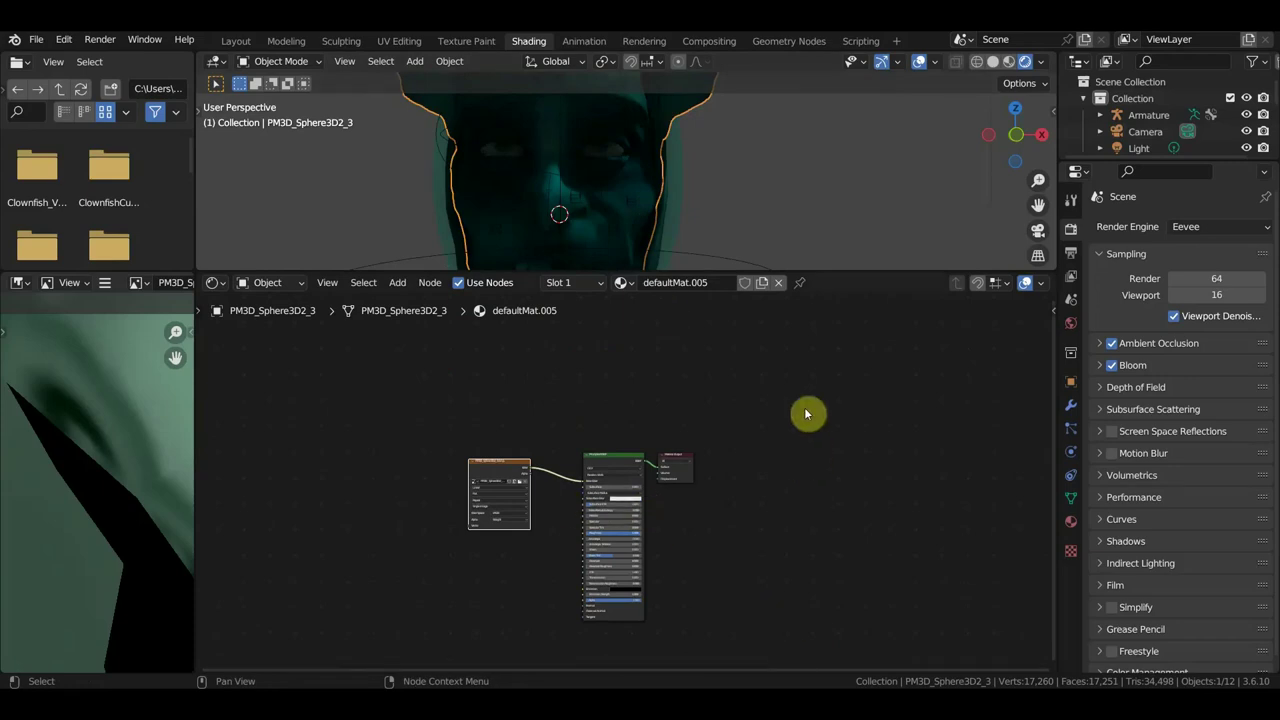
key(ctrl+v)
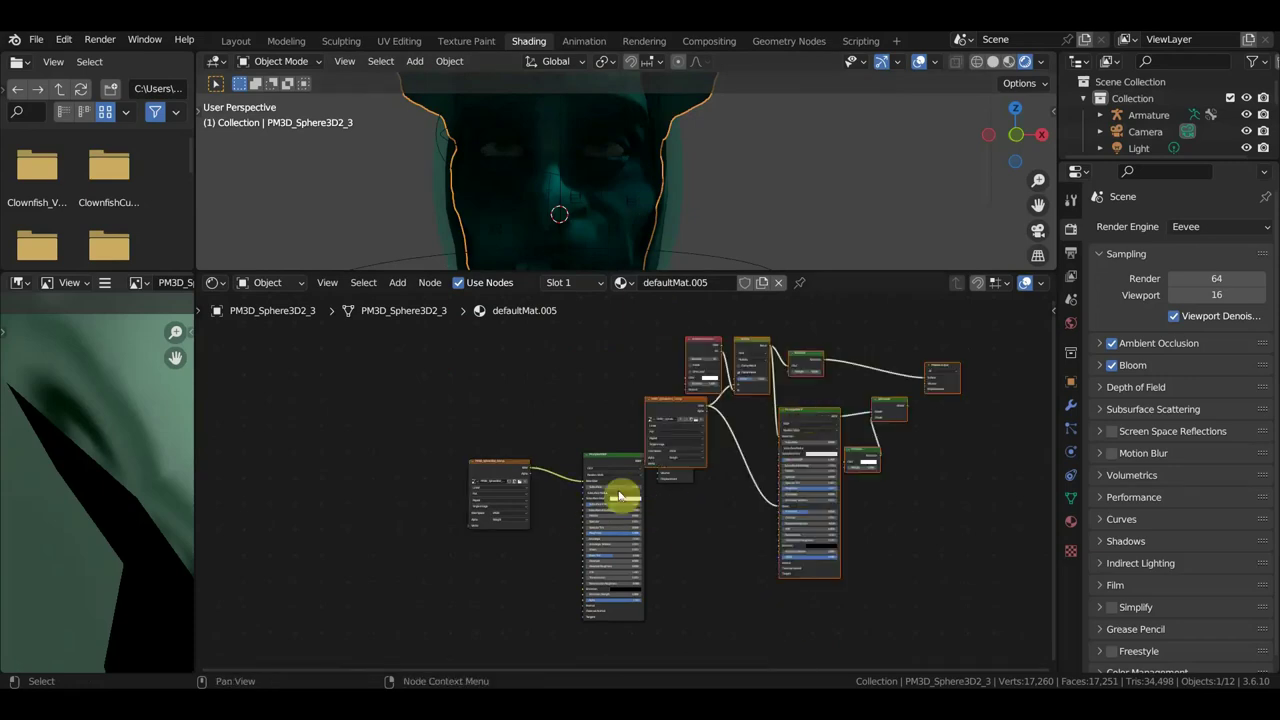
drag(692, 610, 481, 483)
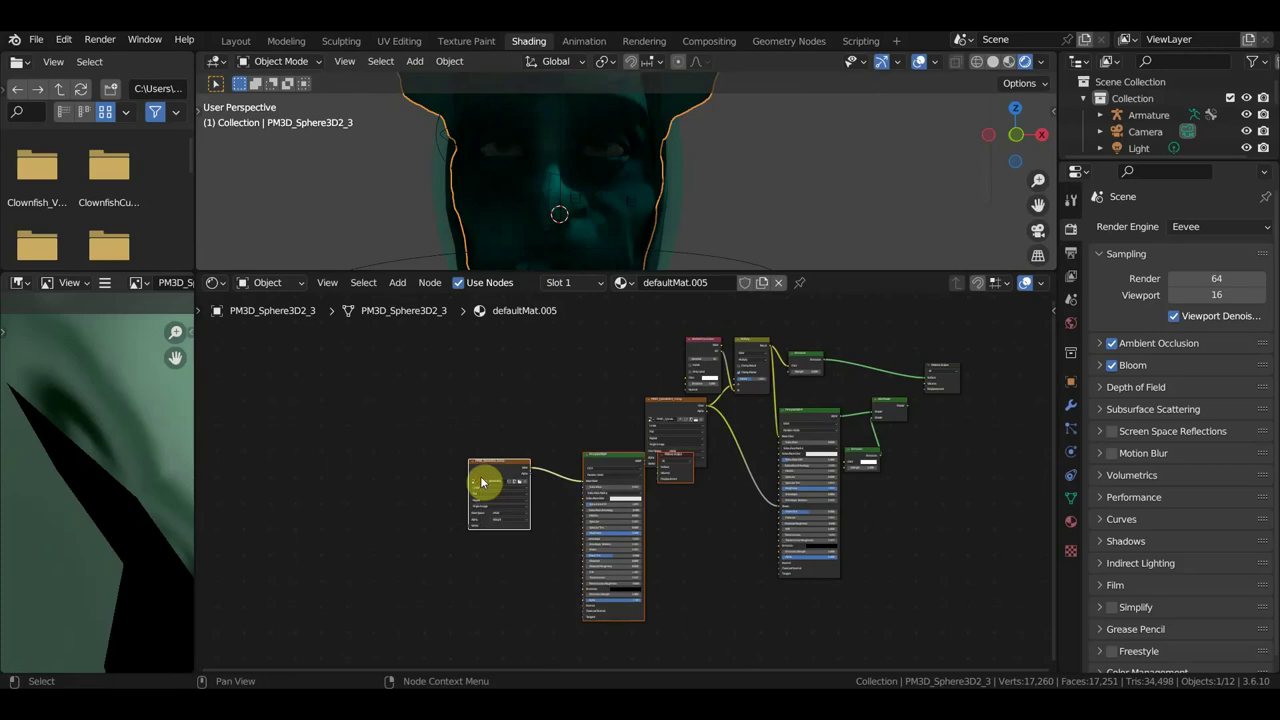
key(x)
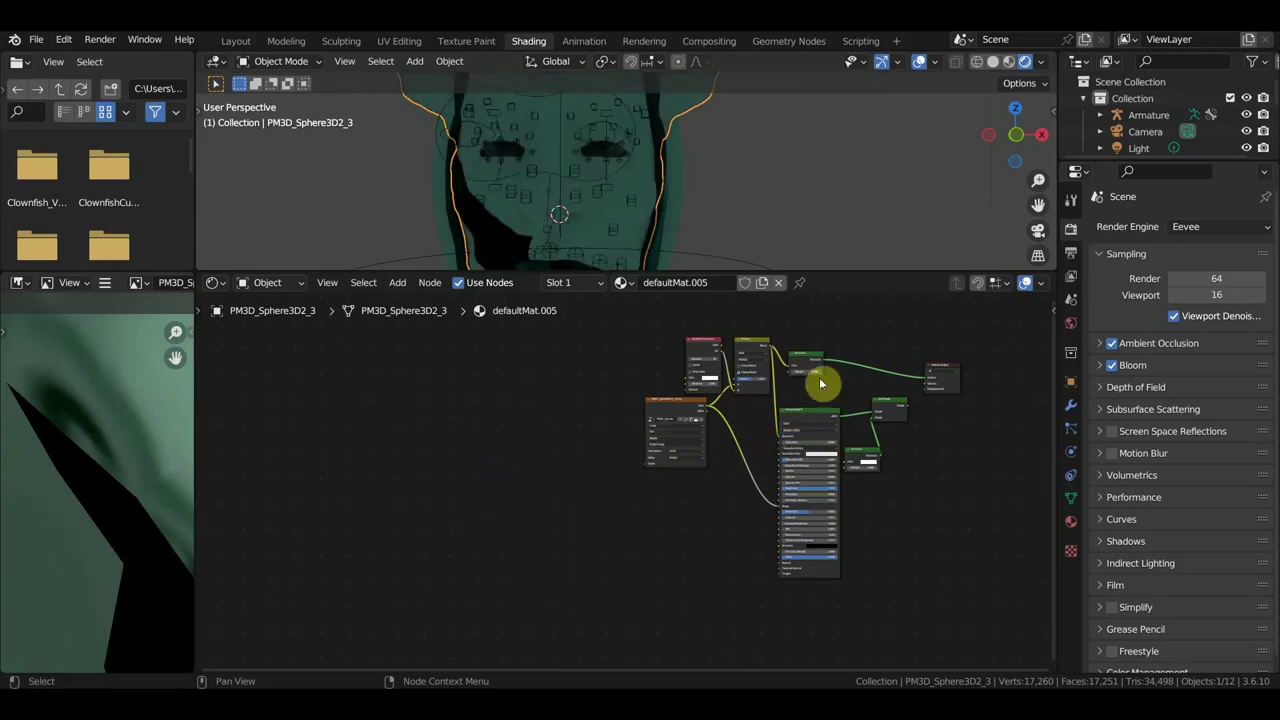
drag(960, 590, 614, 334)
drag(793, 464, 630, 477)
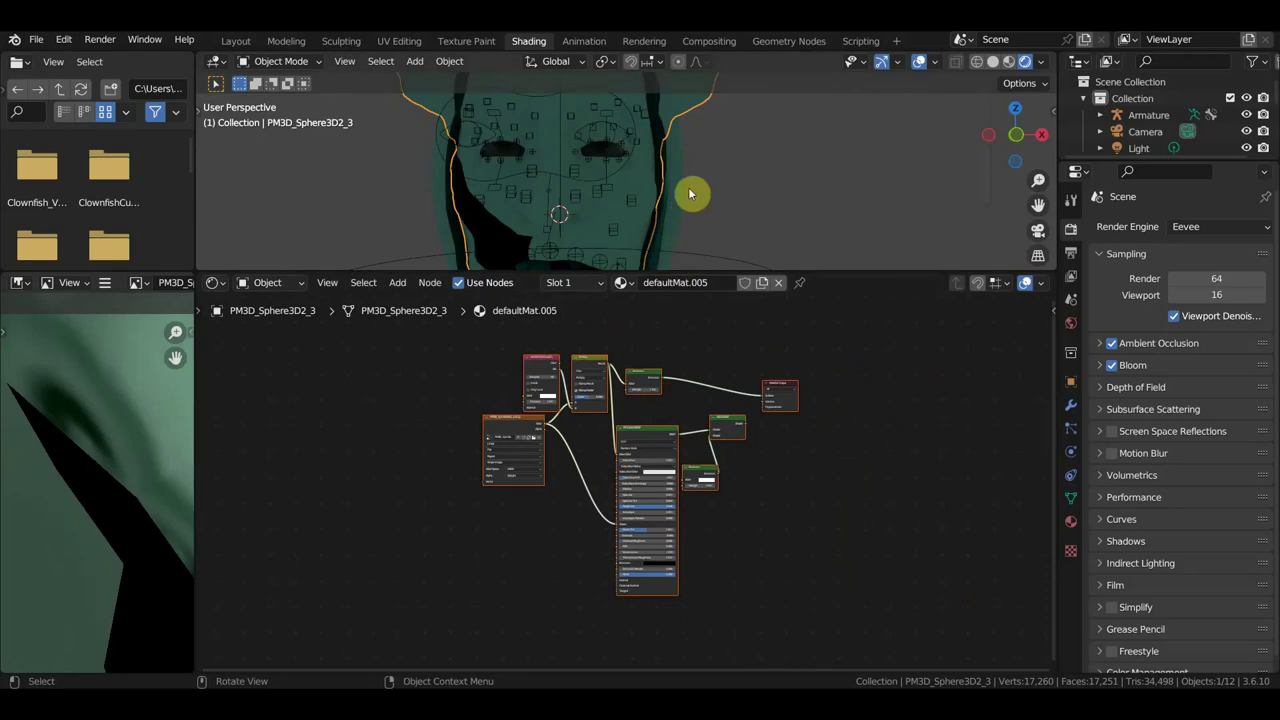
- Zoom and orbit the viewport around the head, then nudge the selected nodes slightly
scroll(737, 438, up, 2)
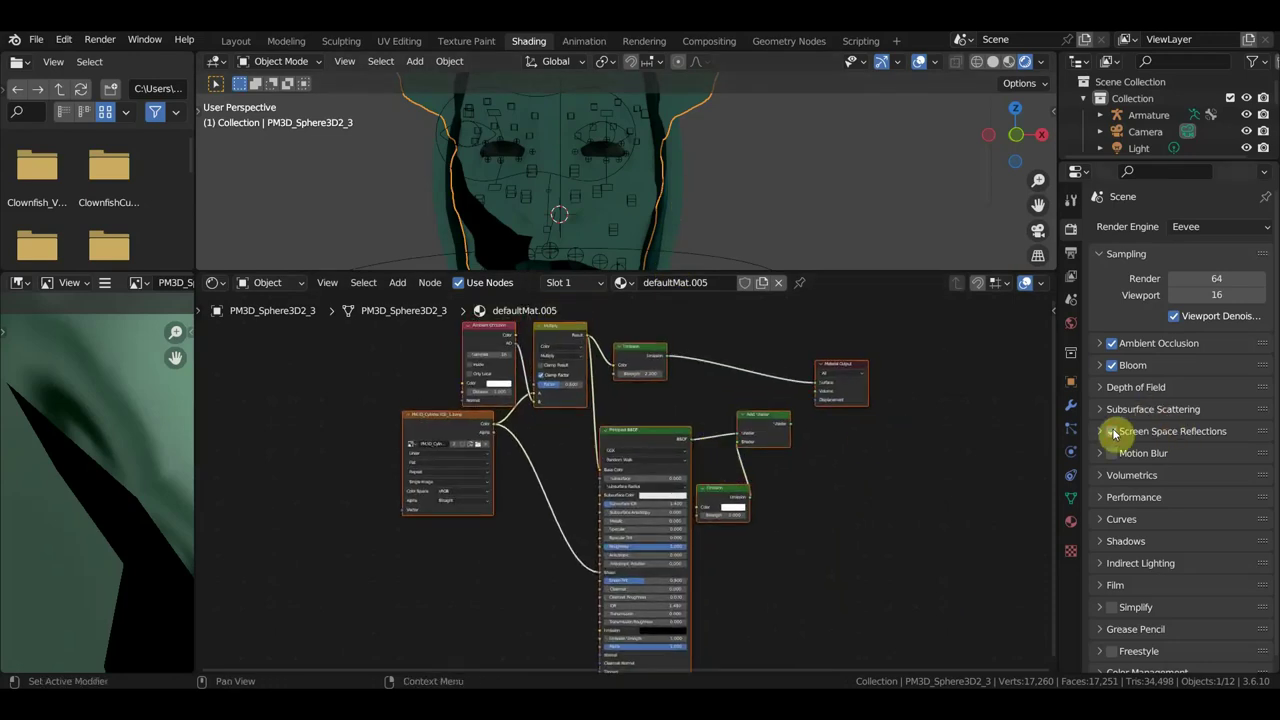
scroll(793, 195, down, 3)
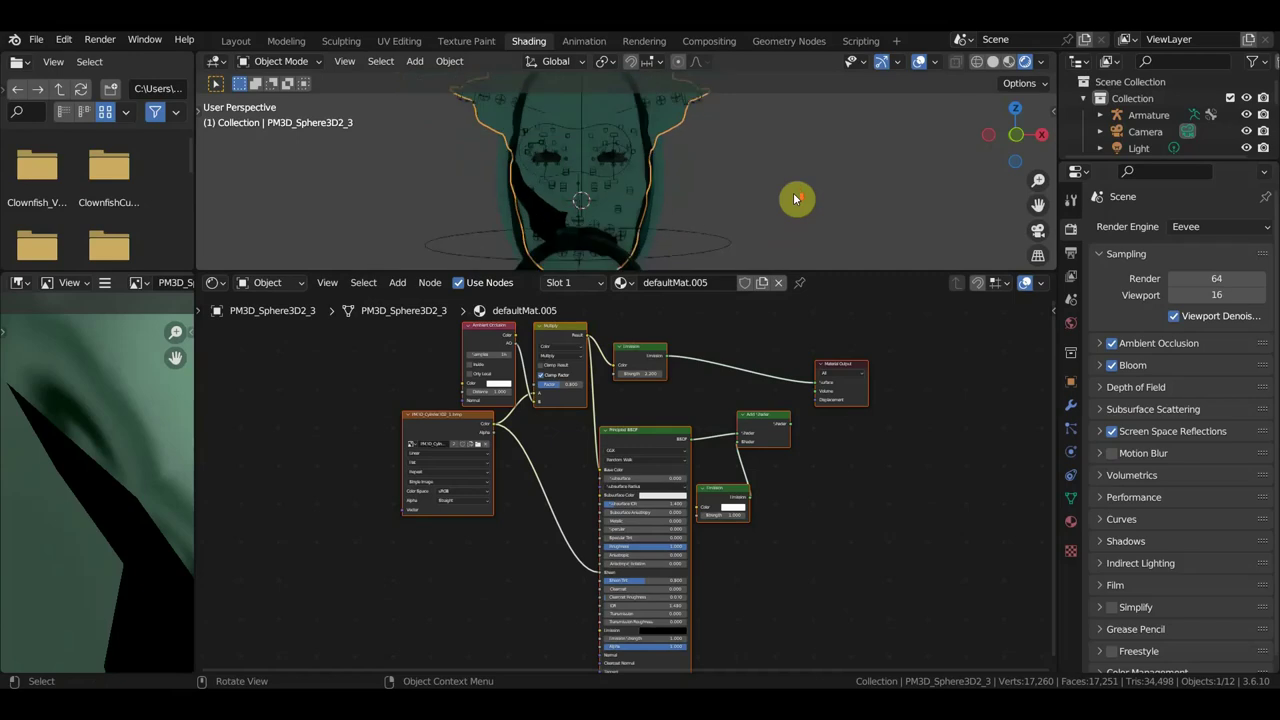
middle_drag(794, 198, 786, 207)
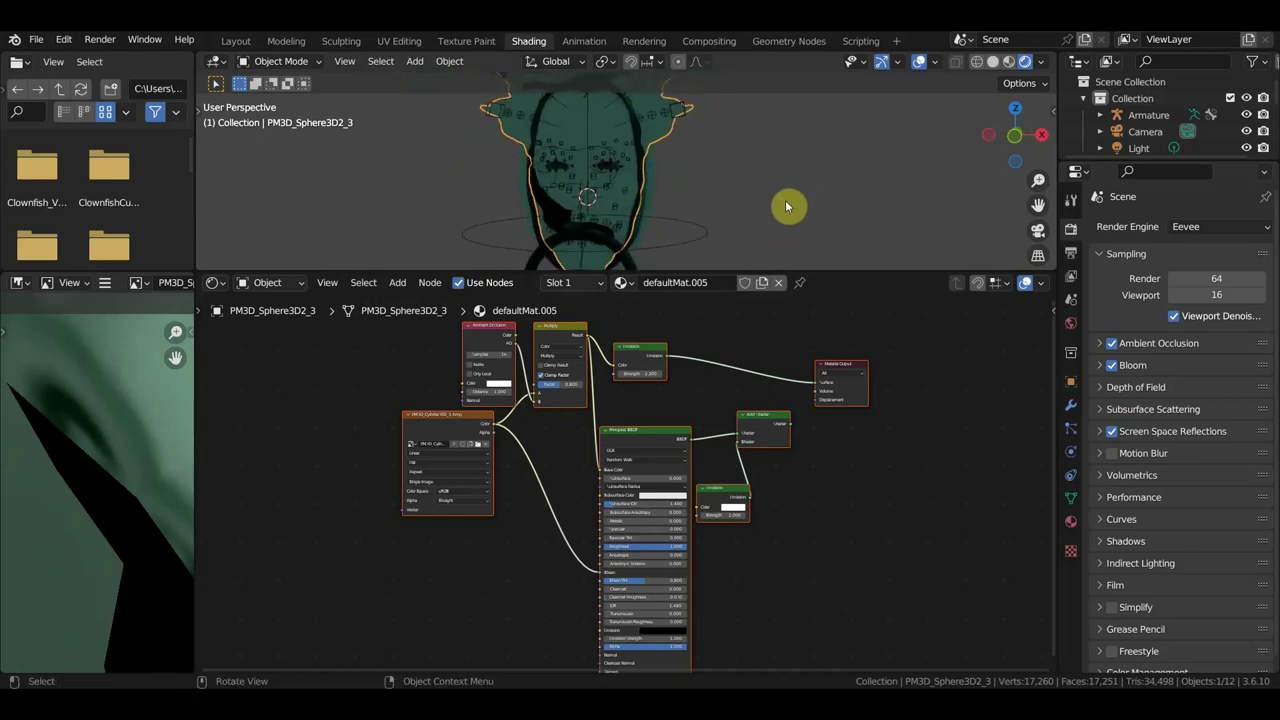
scroll(661, 476, up, 2)
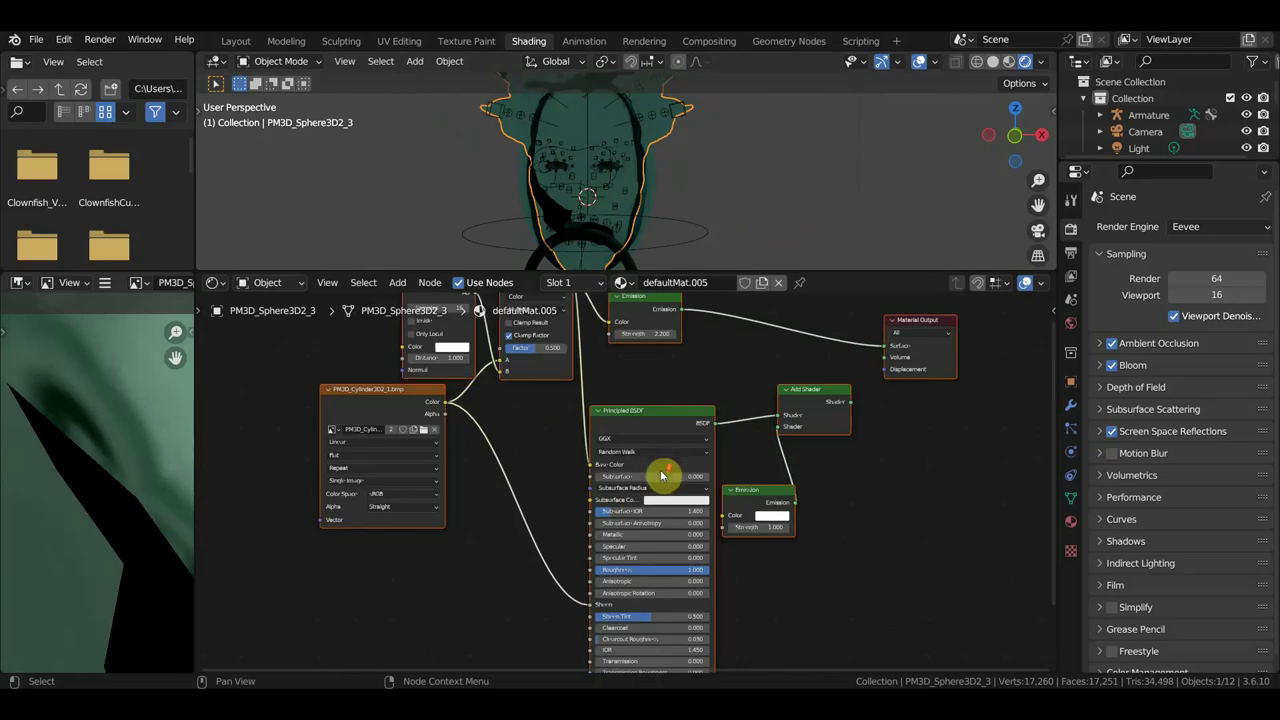
drag(666, 424, 674, 418)
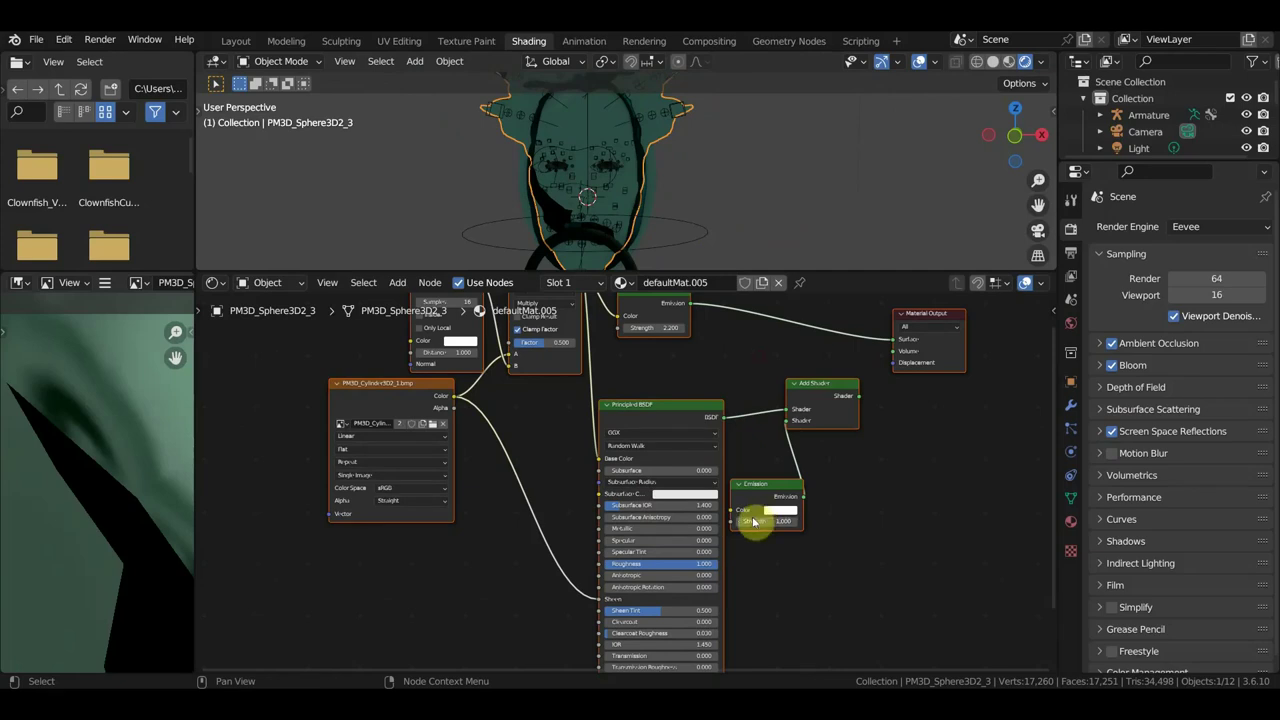
- Set the top Emission node's Strength in defaultMat.005 to 3.1
middle_drag(931, 443, 897, 506)
scroll(620, 445, up, 2)
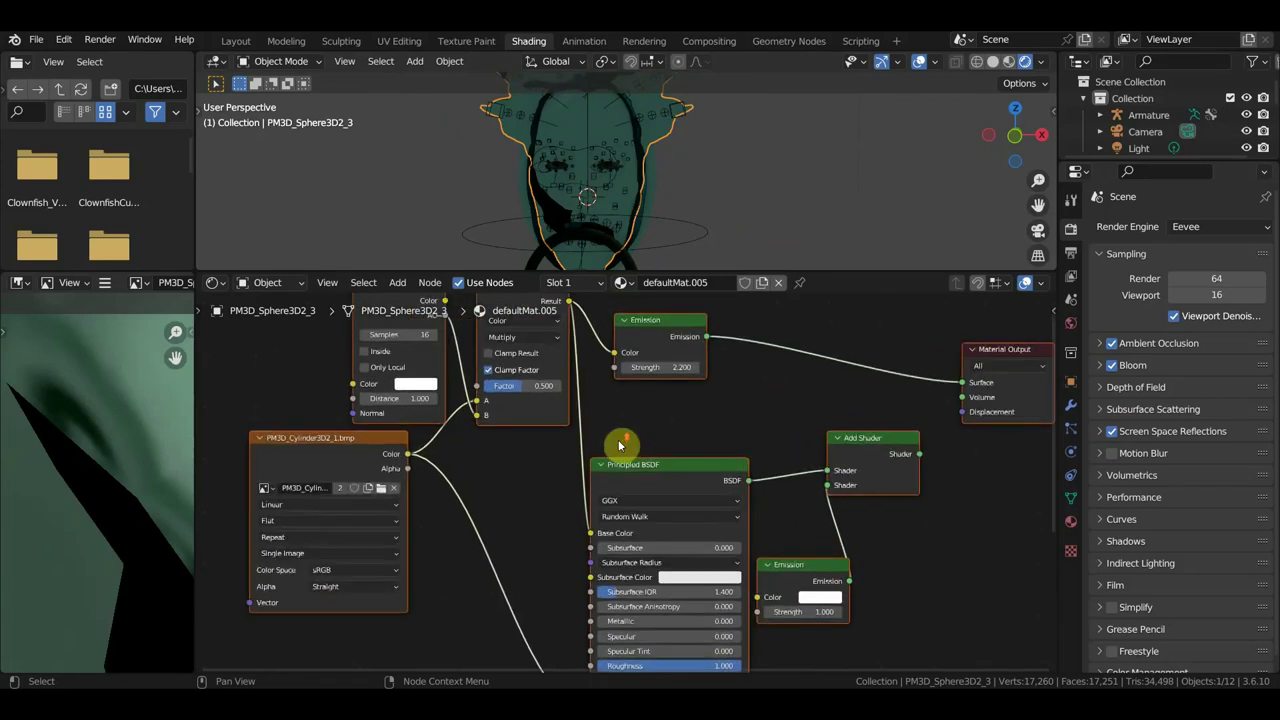
middle_drag(598, 404, 586, 466)
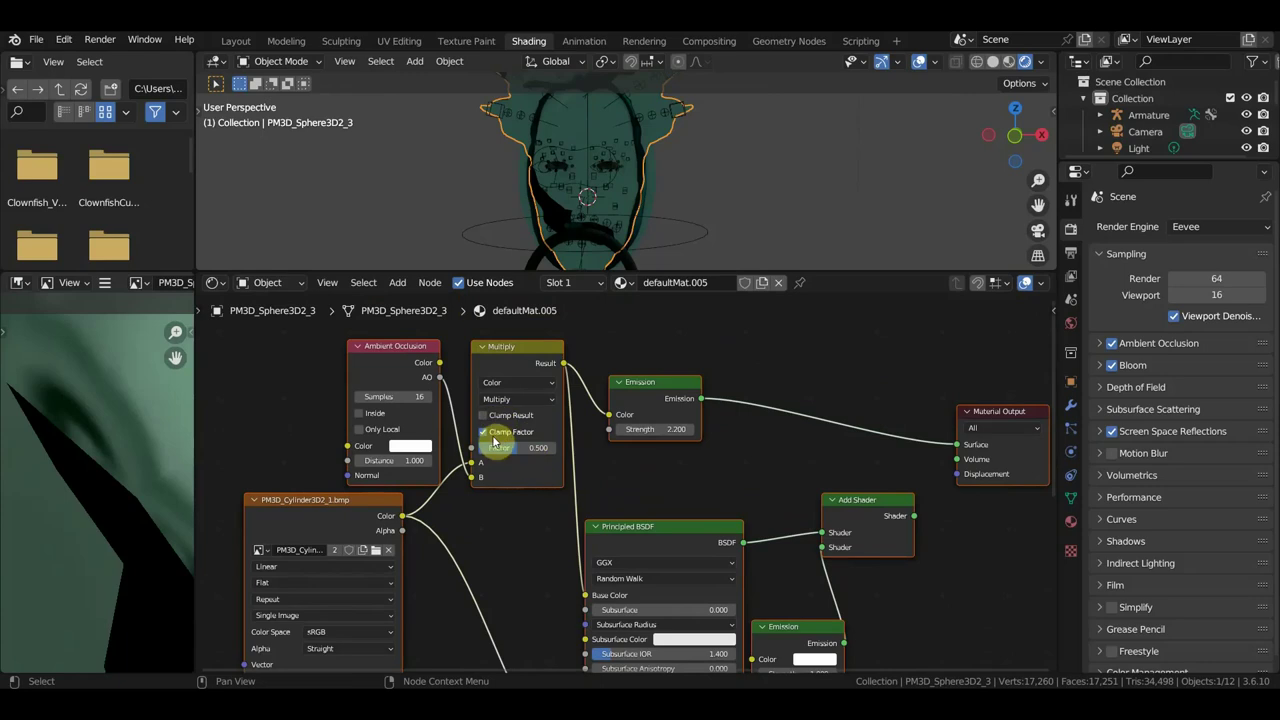
click(655, 429)
text(4)
key(Return)
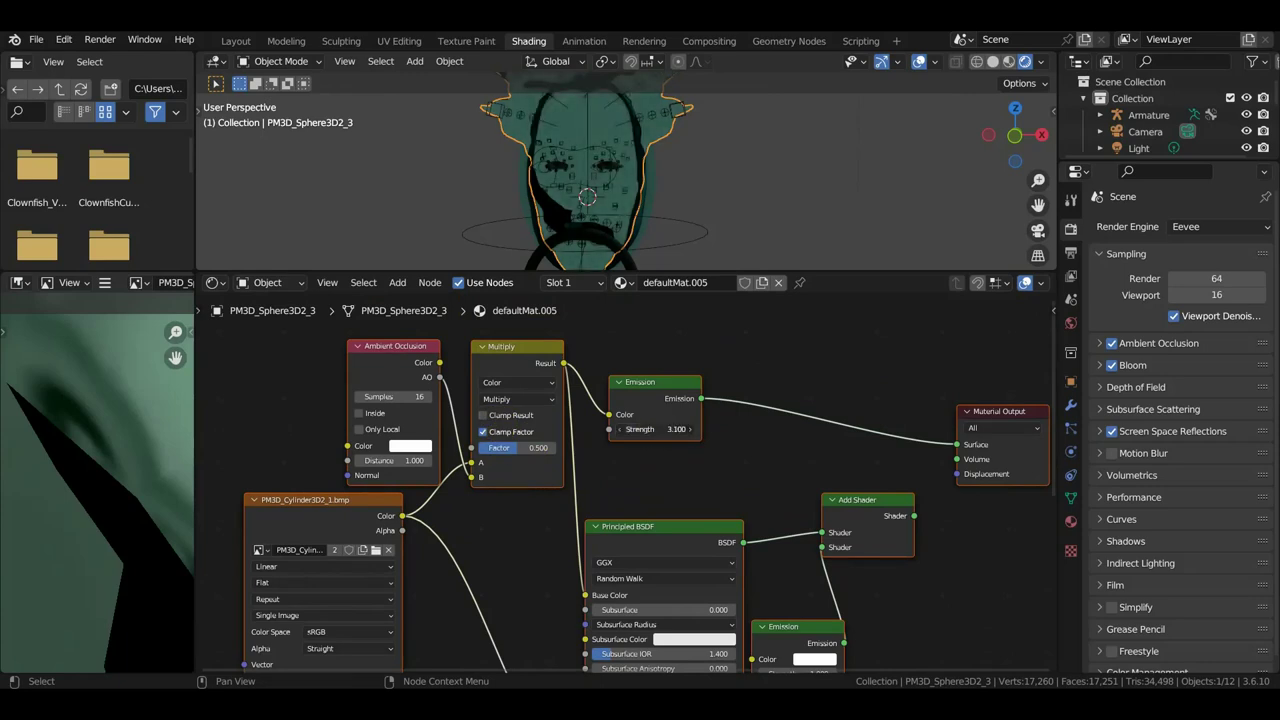
scroll(700, 480, down, 2)
middle_drag(714, 500, 697, 402)
- Drag defaultMat.005's Surface emission Strength slider in Material Properties up to 4.6
click(1070, 521)
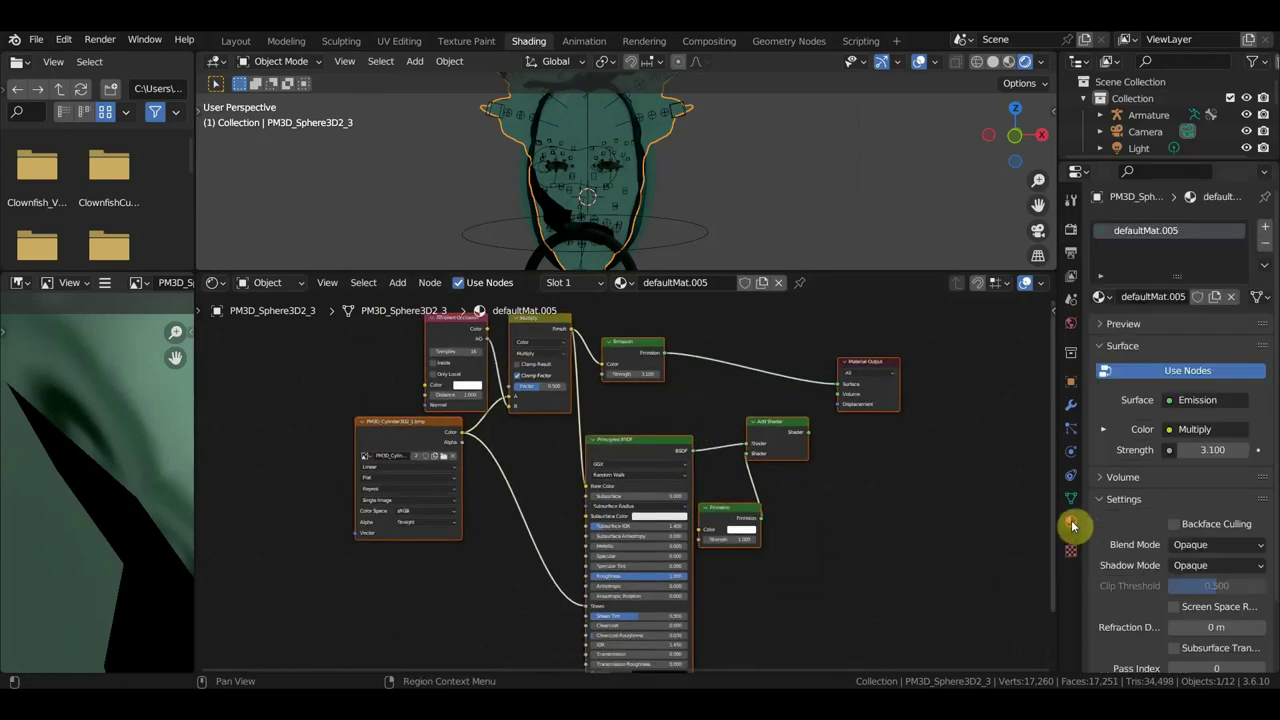
drag(1182, 450, 1230, 450)
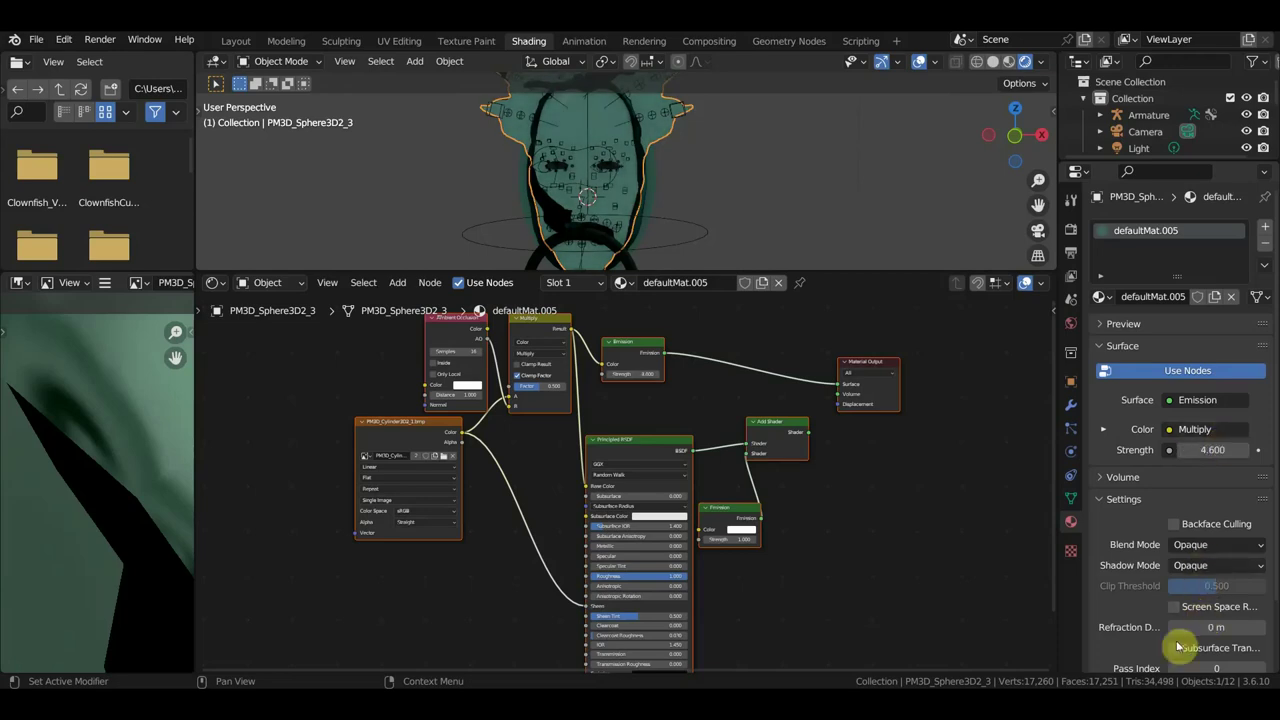
scroll(1136, 647, down, 2)
scroll(1159, 605, up, 1)
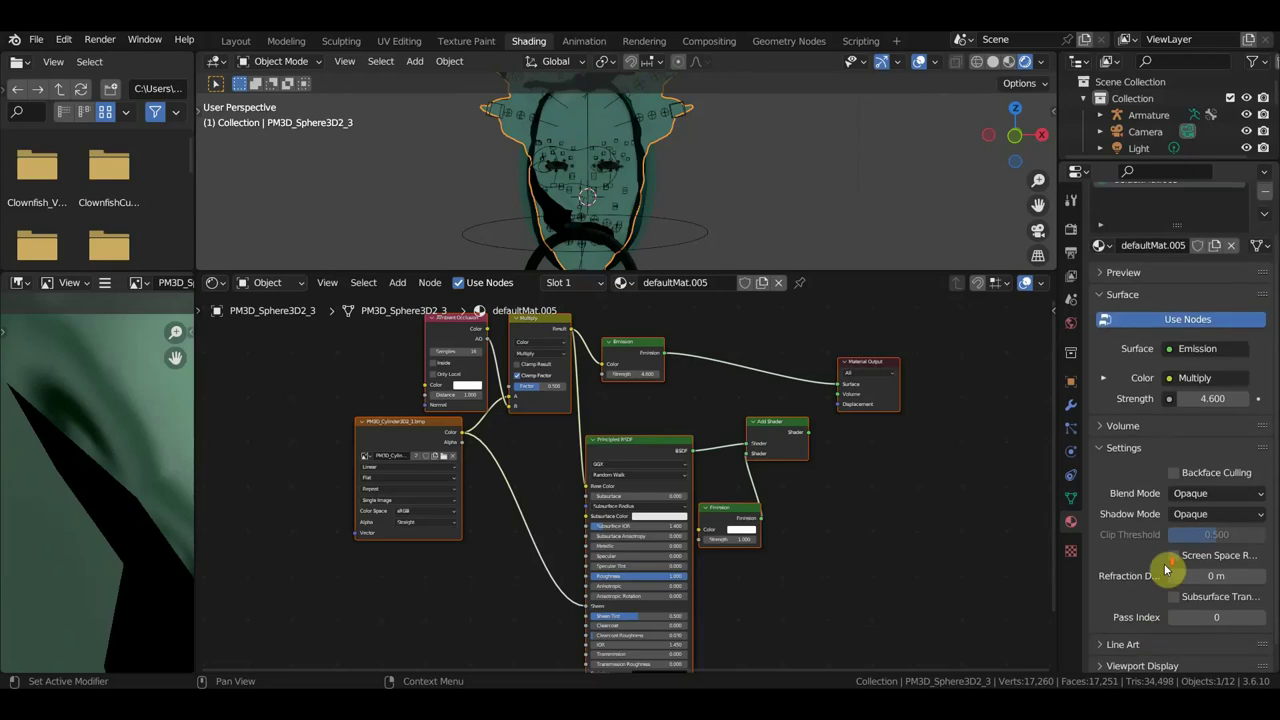
scroll(1166, 570, up, 2)
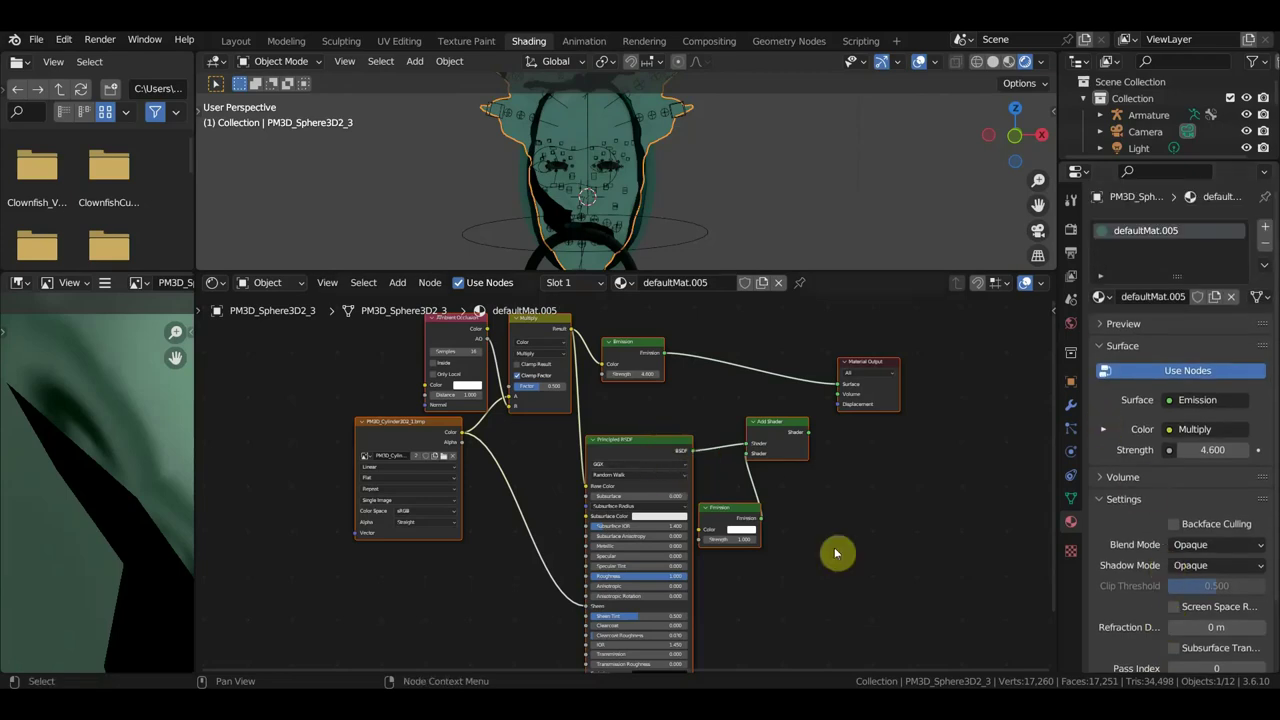
scroll(834, 551, down, 2)
middle_drag(840, 557, 829, 466)
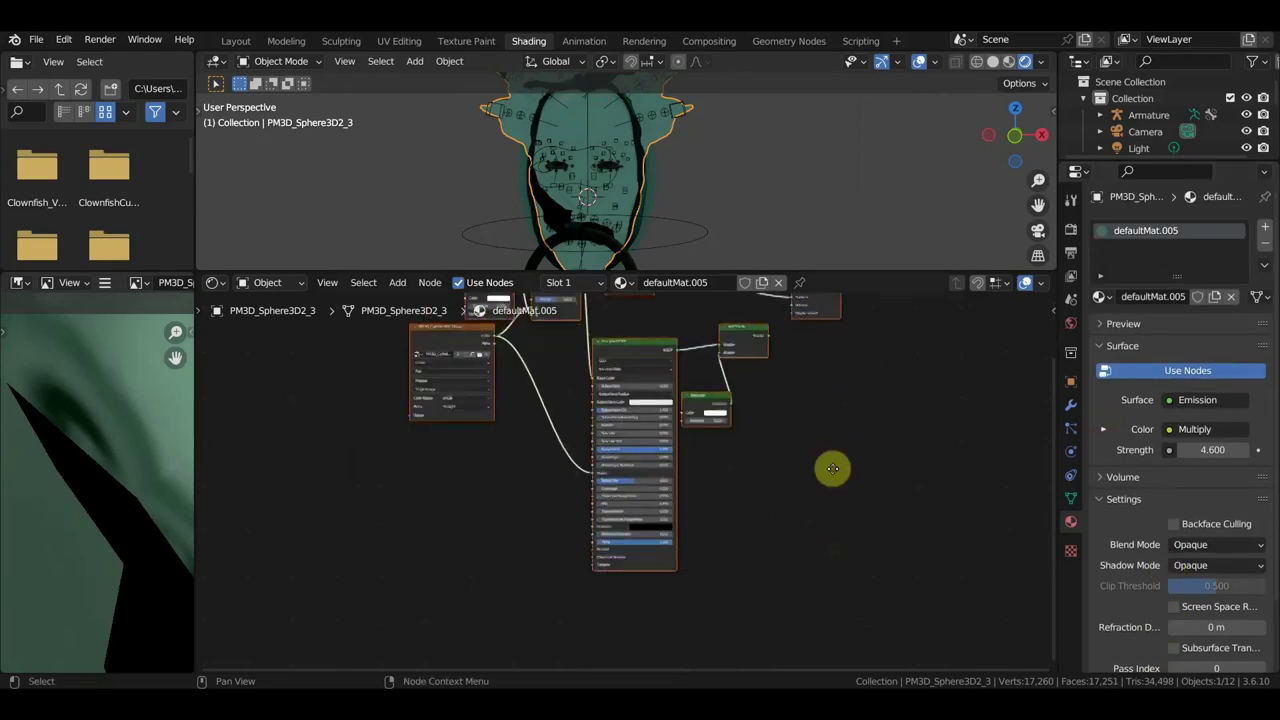
- Duplicate the image-texture node and place the copy below the other nodes
click(441, 331)
right_click(441, 331)
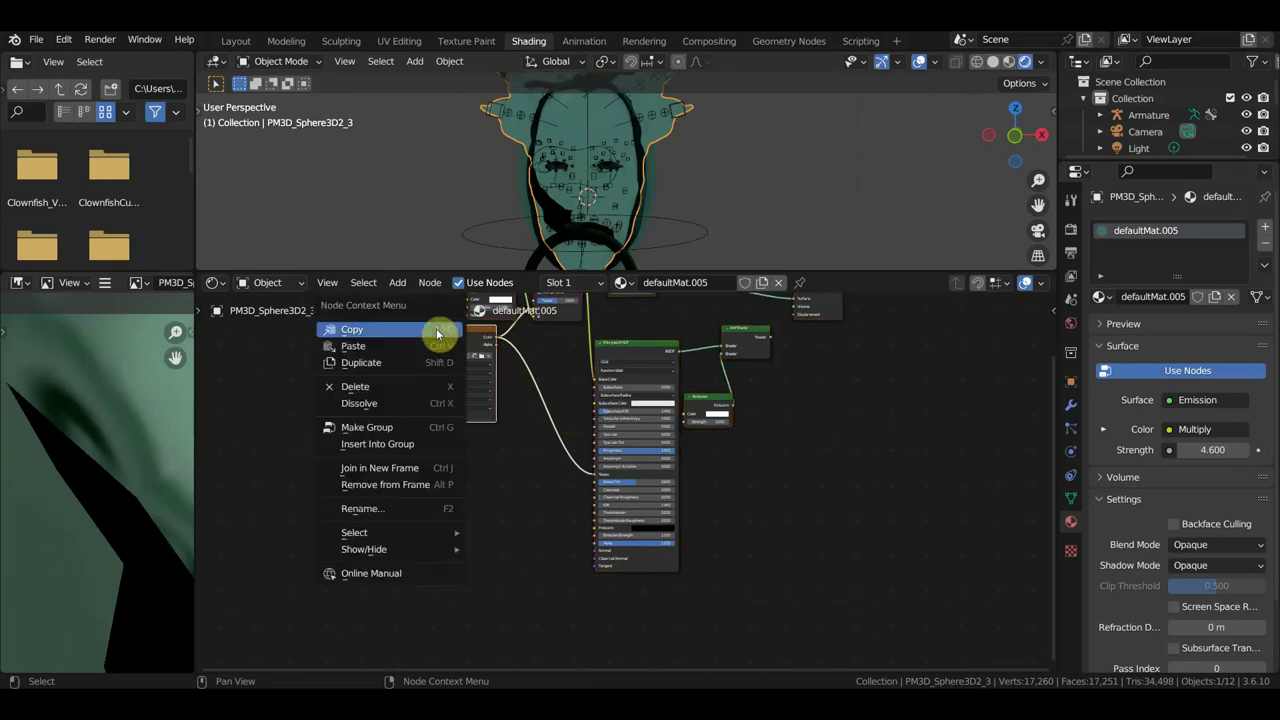
click(394, 332)
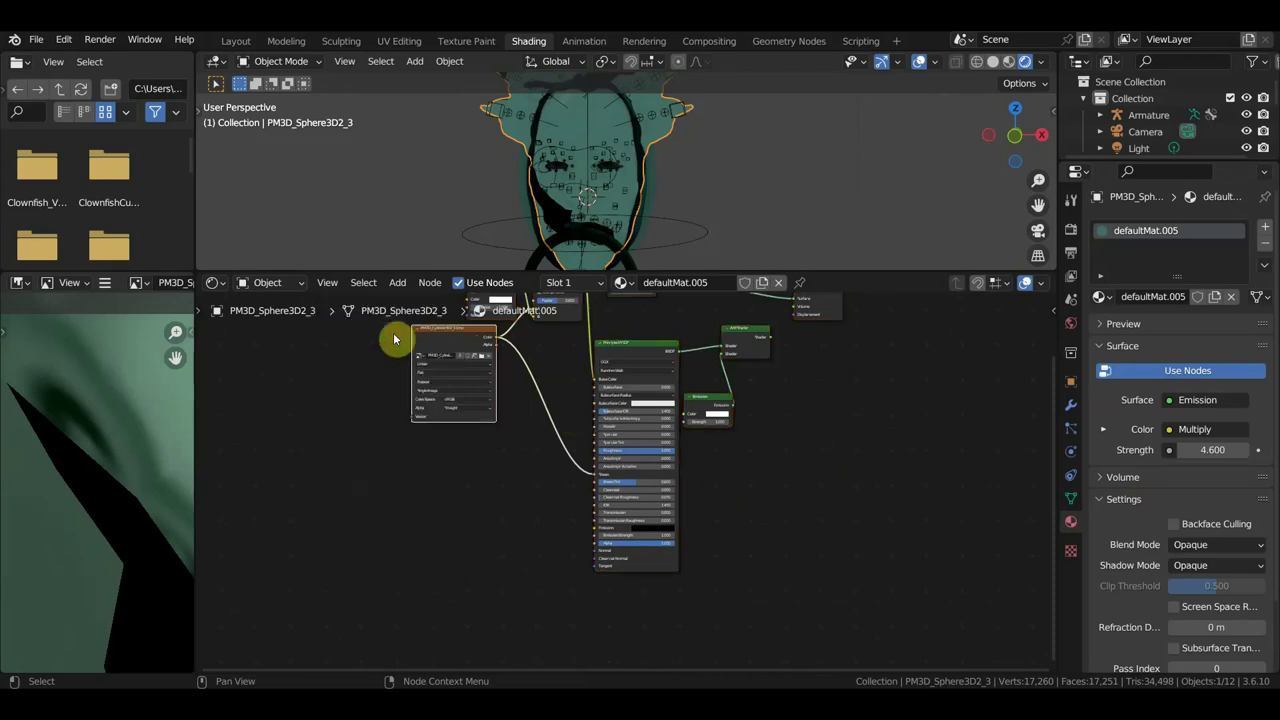
right_click(414, 513)
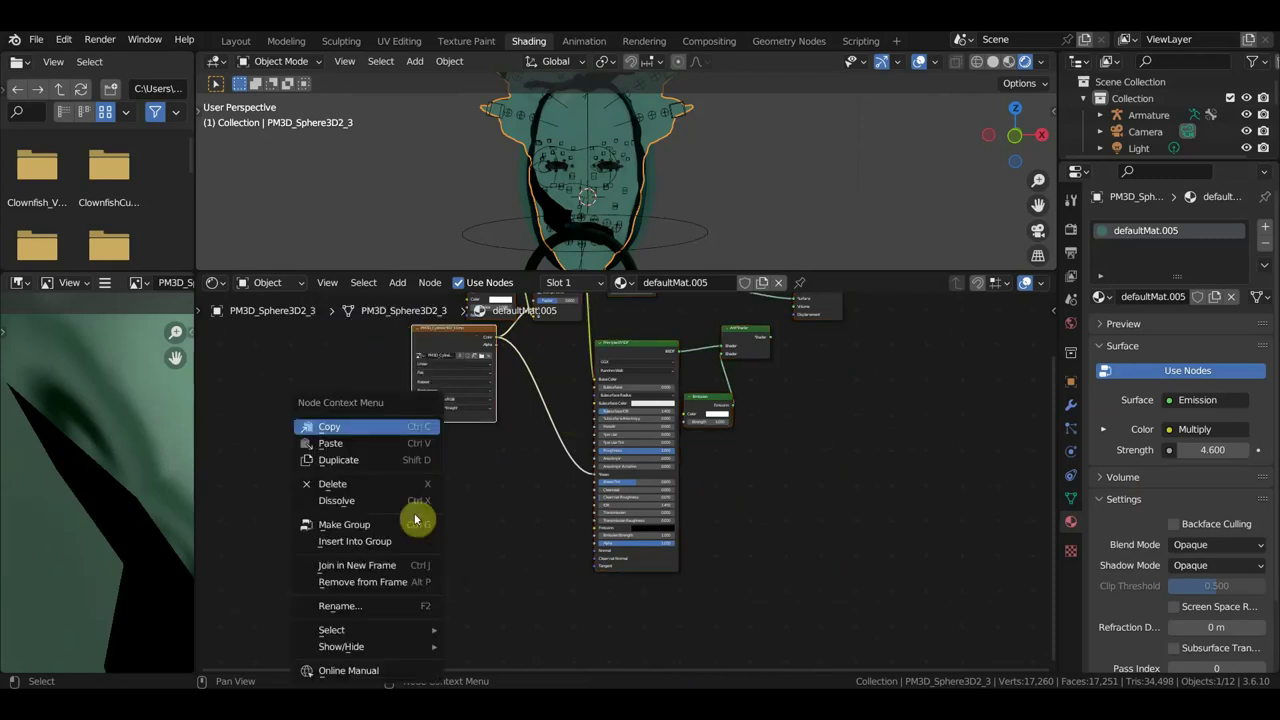
click(352, 450)
drag(443, 363, 439, 555)
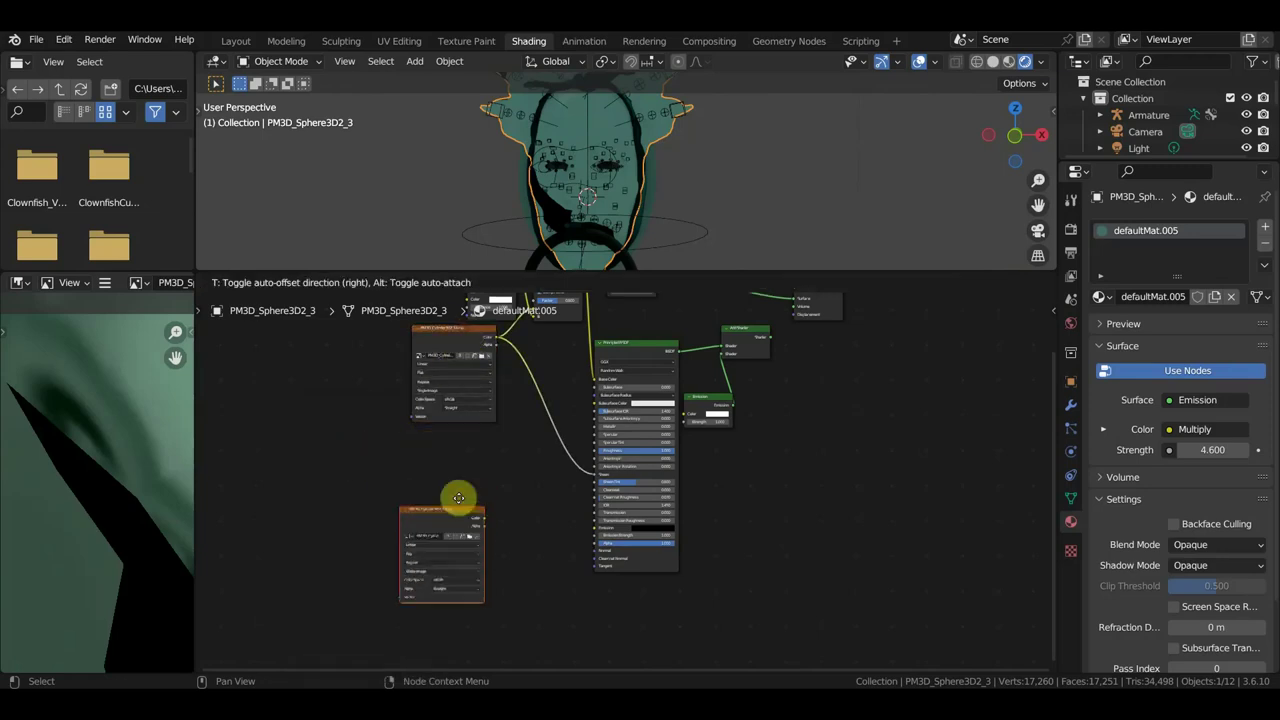
click(456, 543)
- Add a Normal Map node beneath the duplicated image node
click(397, 283)
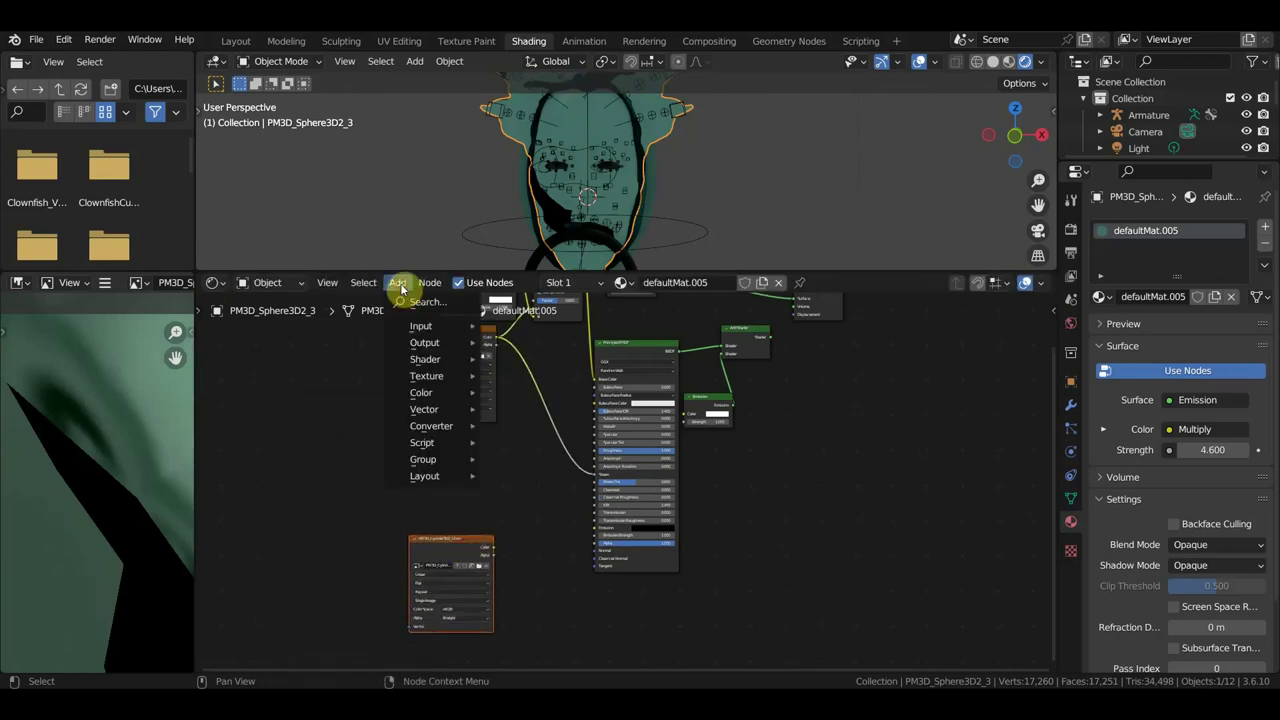
click(421, 305)
text(n)
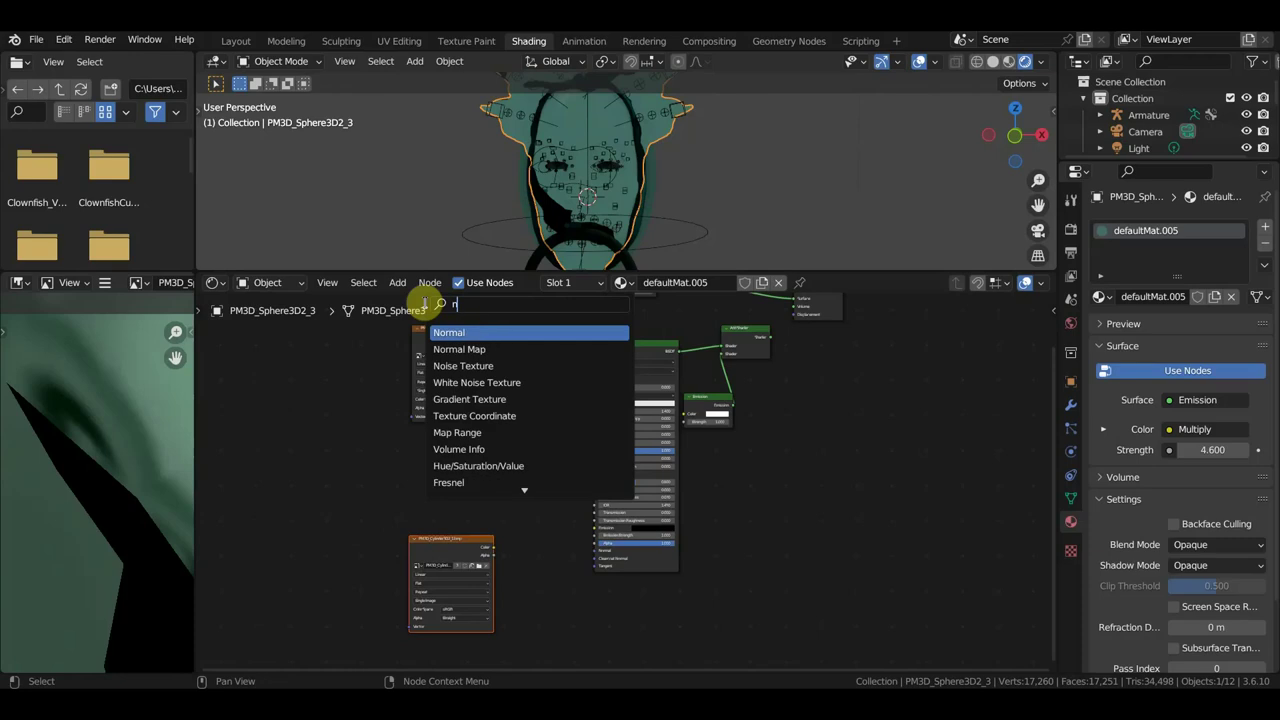
text(o)
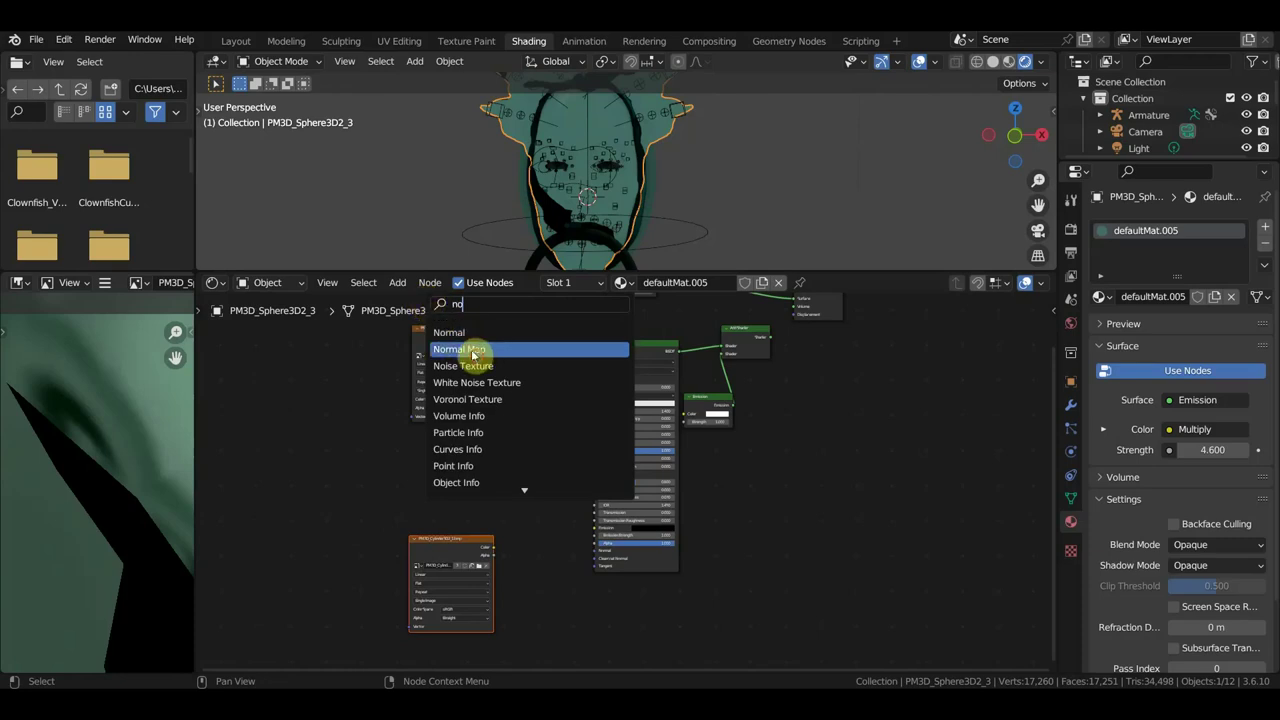
click(472, 350)
click(566, 592)
- Wire the Normal Map into the BSDF Normal and feed it the image colour
scroll(649, 613, up, 2)
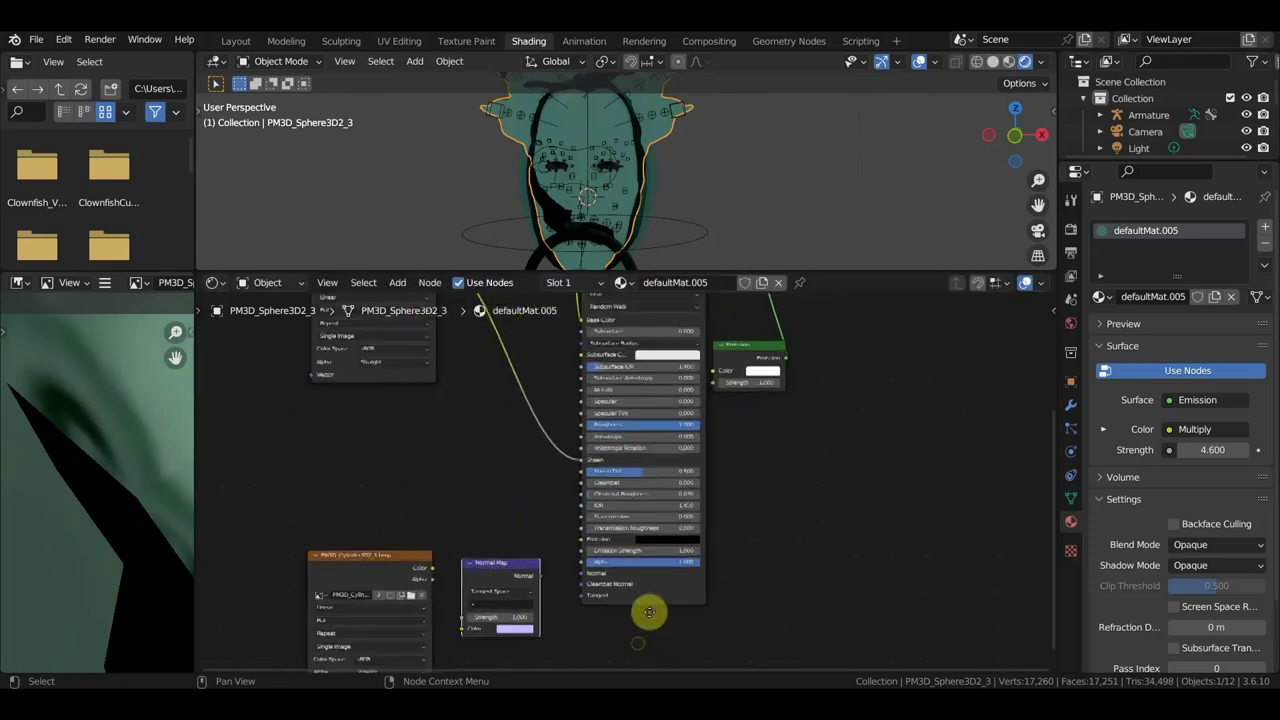
scroll(623, 503, up, 1)
scroll(511, 433, up, 2)
drag(530, 414, 595, 409)
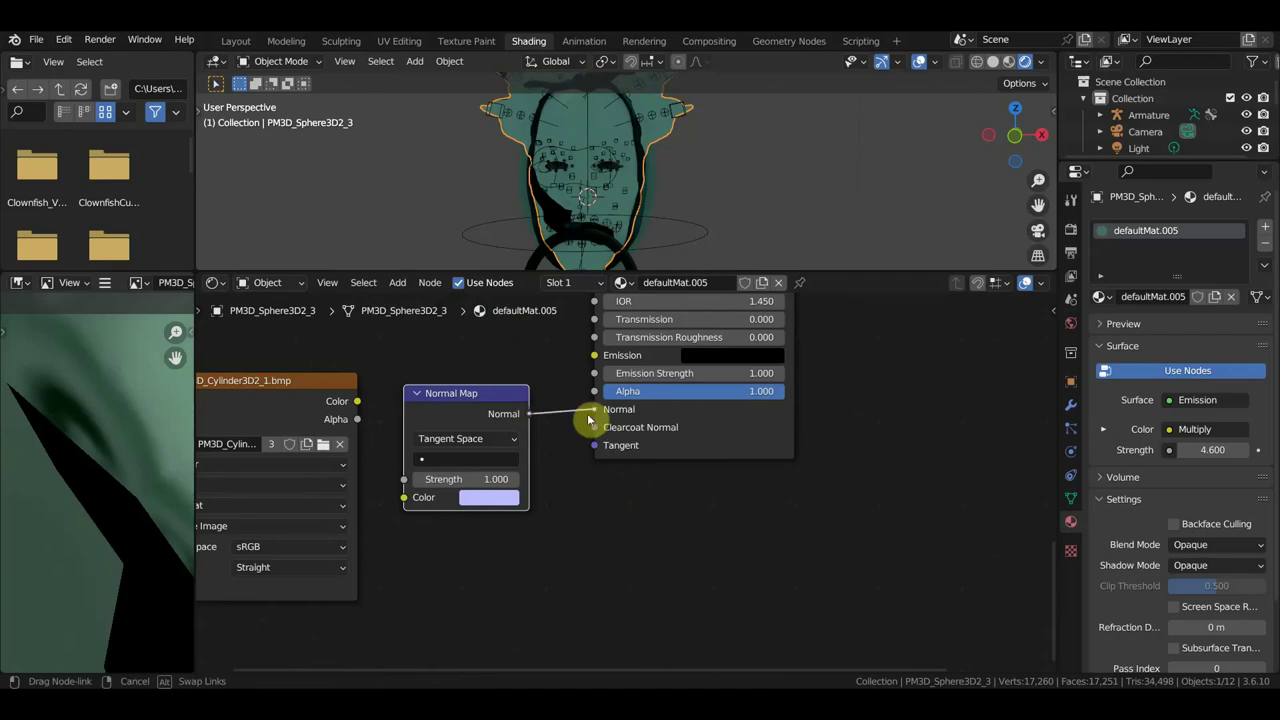
mouse_move(357, 401)
mouse_down()
mouse_move(383, 430)
mouse_move(405, 499)
mouse_up()
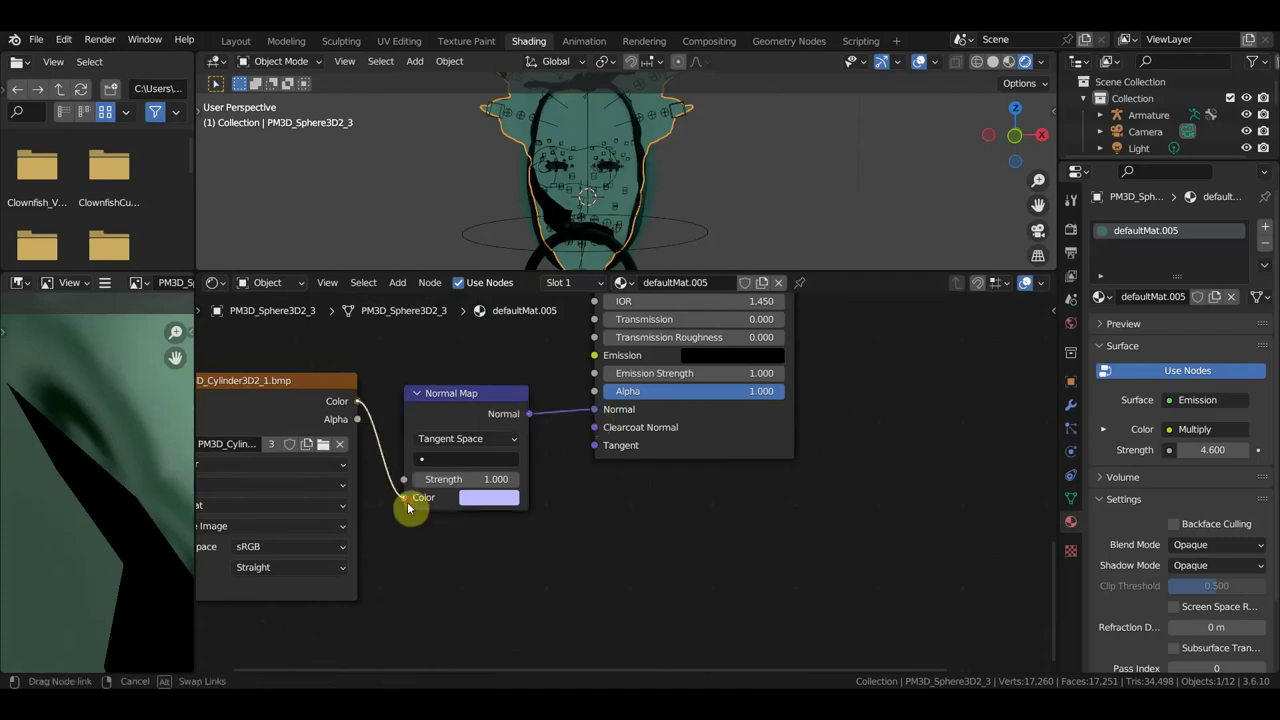
middle_drag(351, 514, 508, 526)
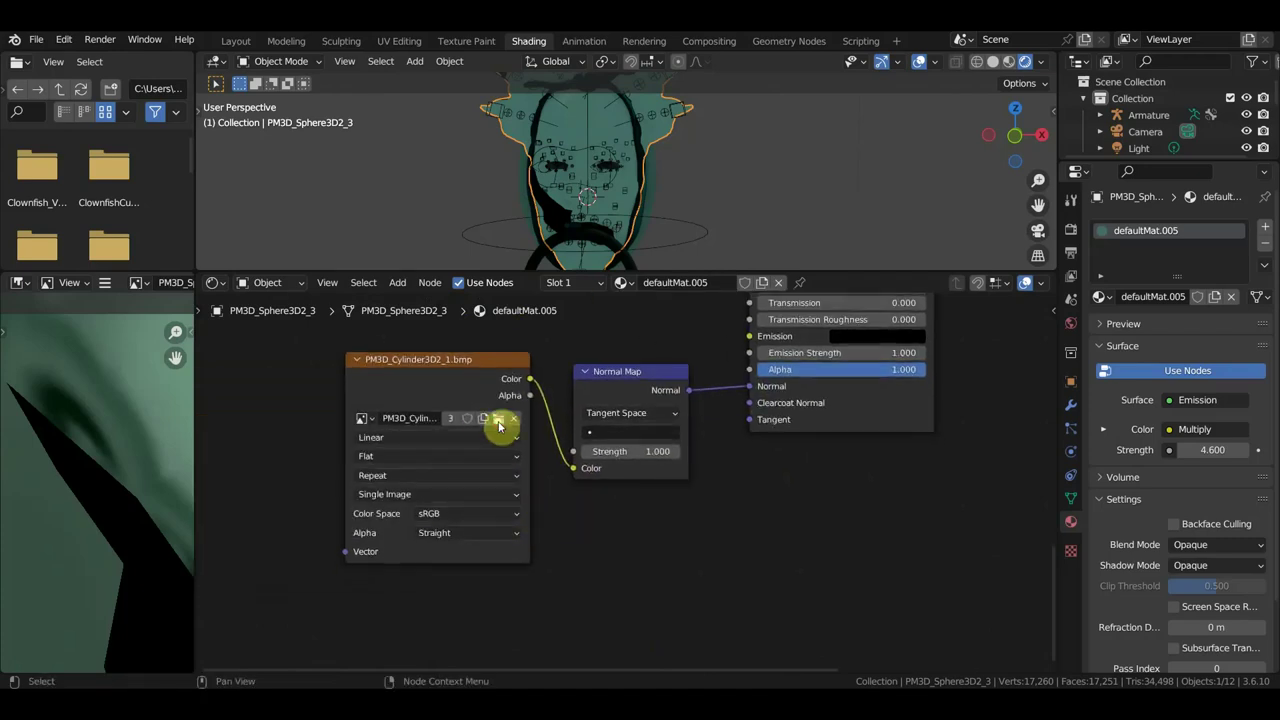
- Load PM3D_Sphere3D2_4.png into the copied image node as Non-Color data
click(498, 420)
double_click(846, 480)
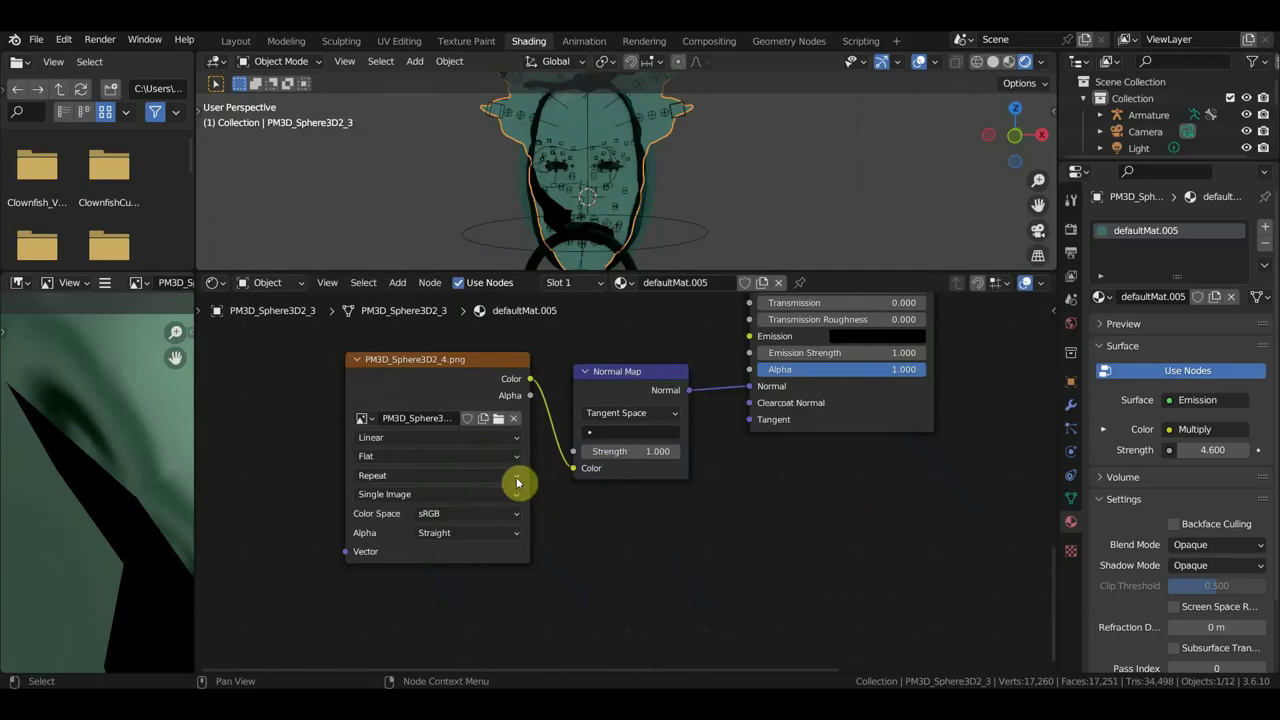
click(484, 515)
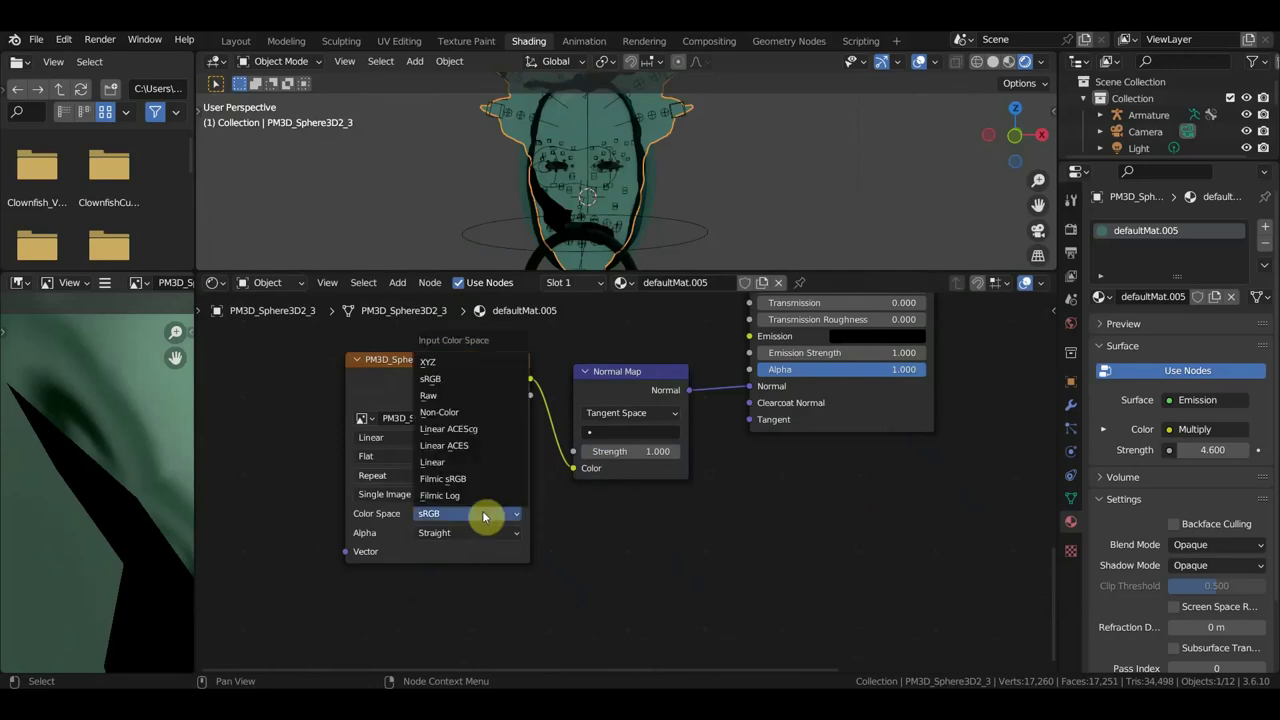
click(472, 414)
scroll(636, 503, down, 1)
middle_drag(636, 503, 540, 571)
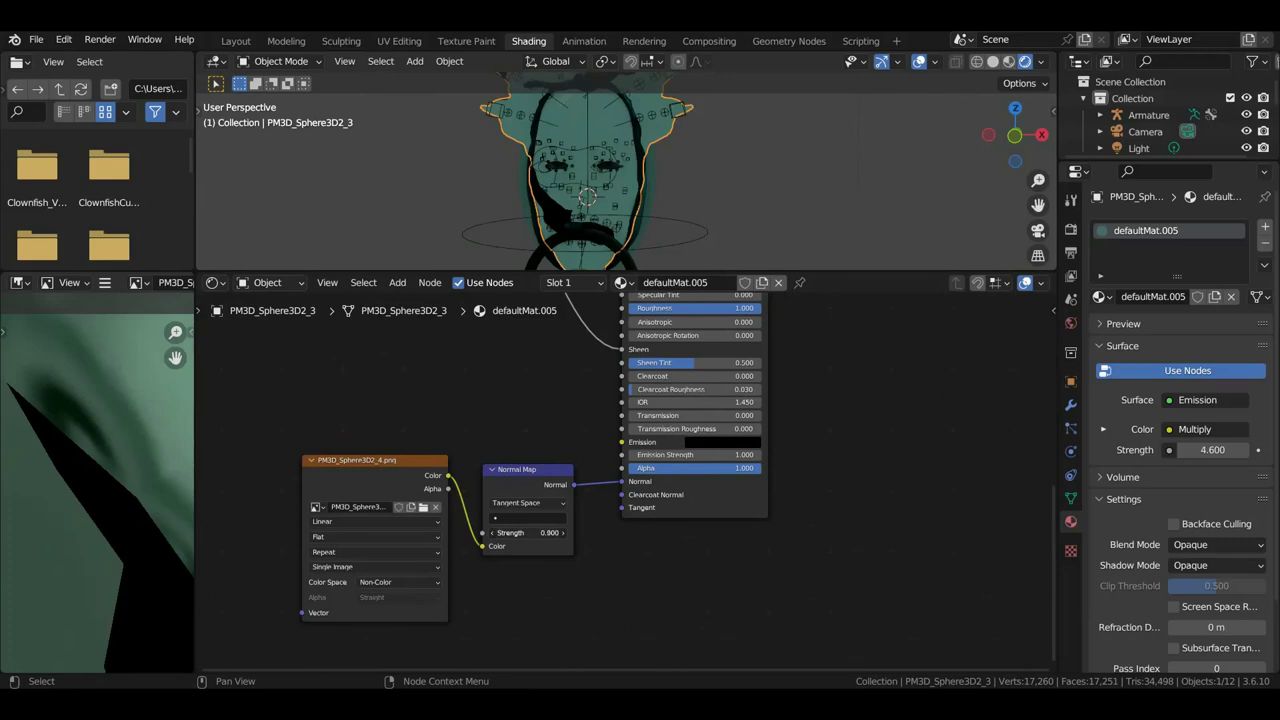
shift+scroll(846, 400, up, 1)
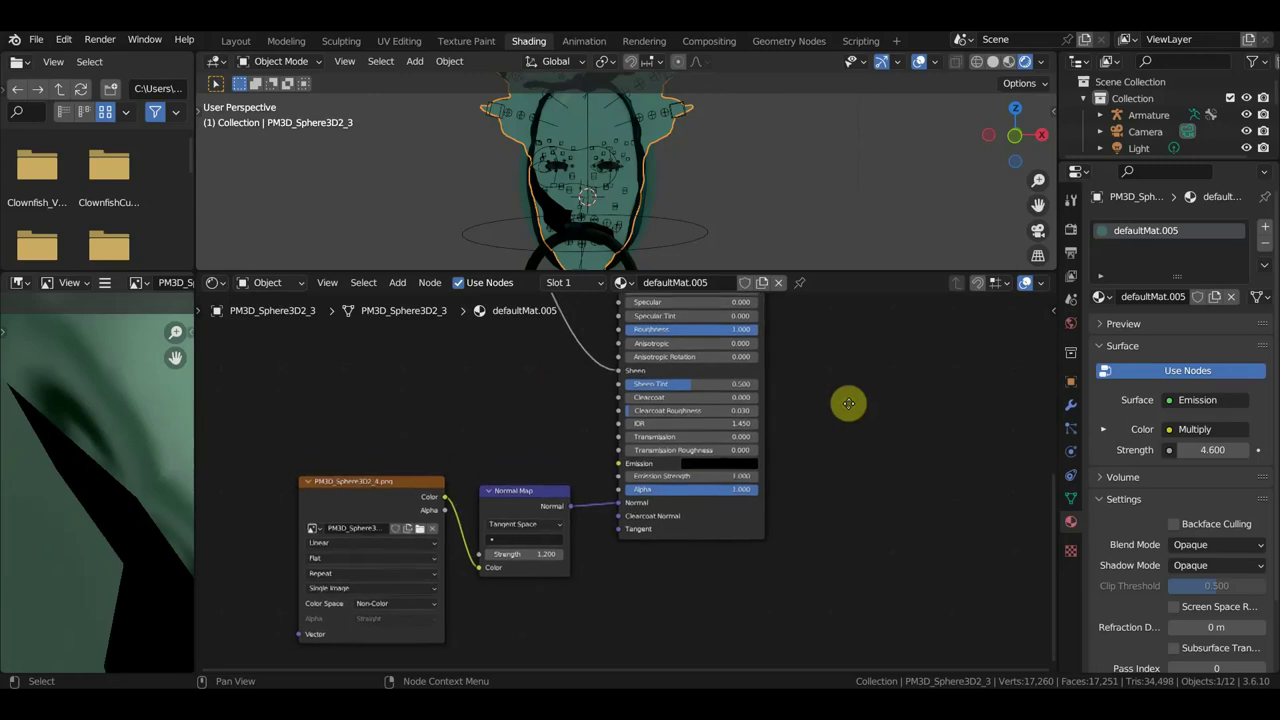
scroll(848, 410, down, 1)
shift+scroll(855, 418, up, 8)
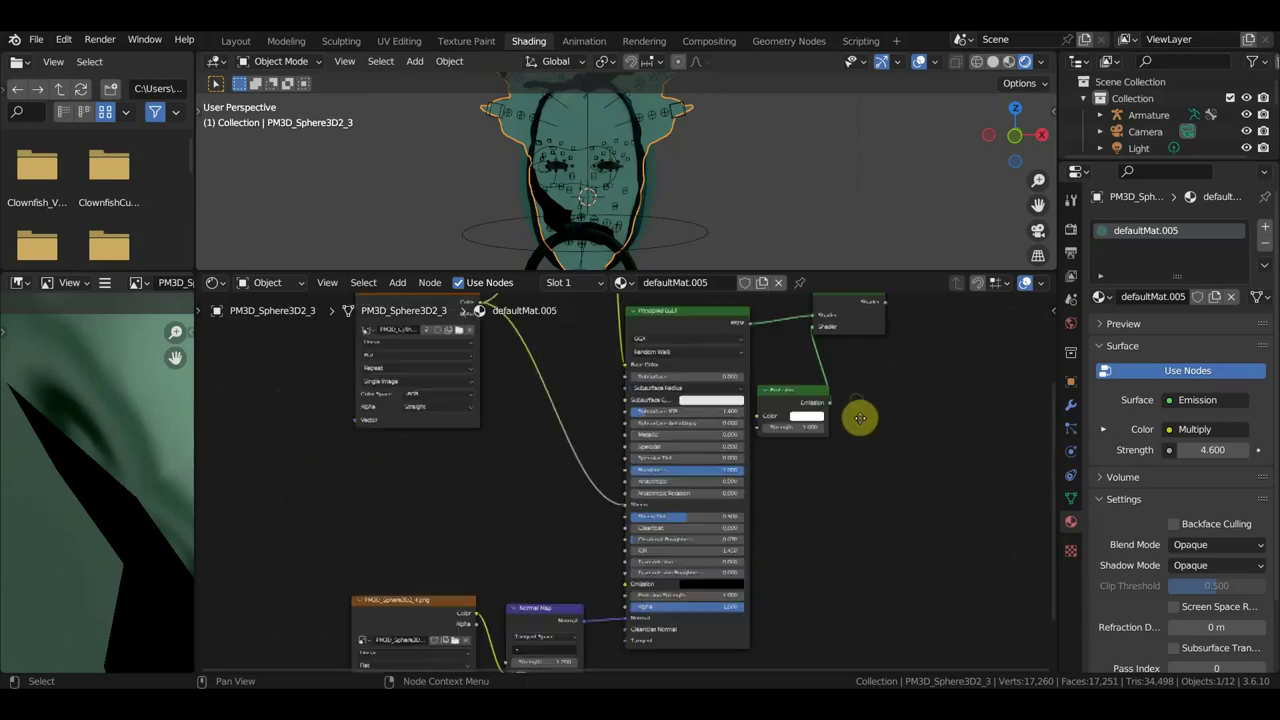
mouse_move(564, 227)
middle_down()
mouse_move(714, 229)
mouse_move(674, 197)
mouse_move(586, 206)
mouse_move(697, 217)
middle_up()
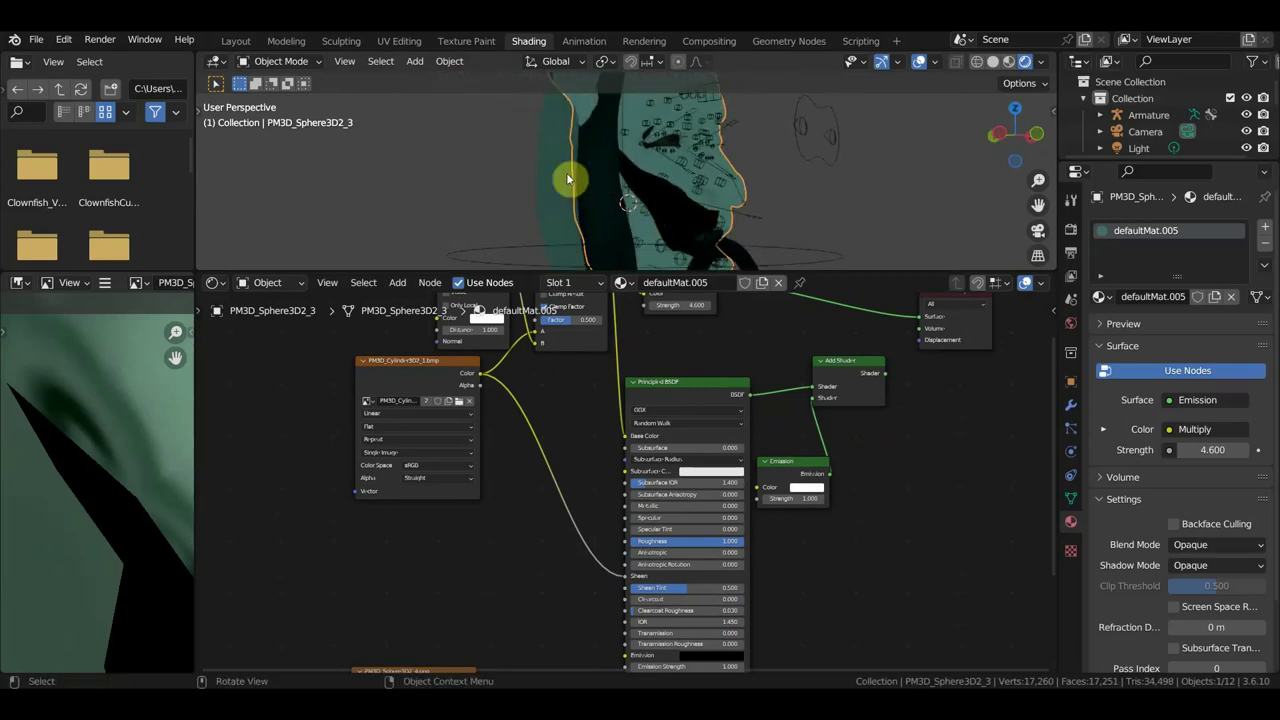
- Switch to Extract1_1's material and delete all of its nodes
click(598, 185)
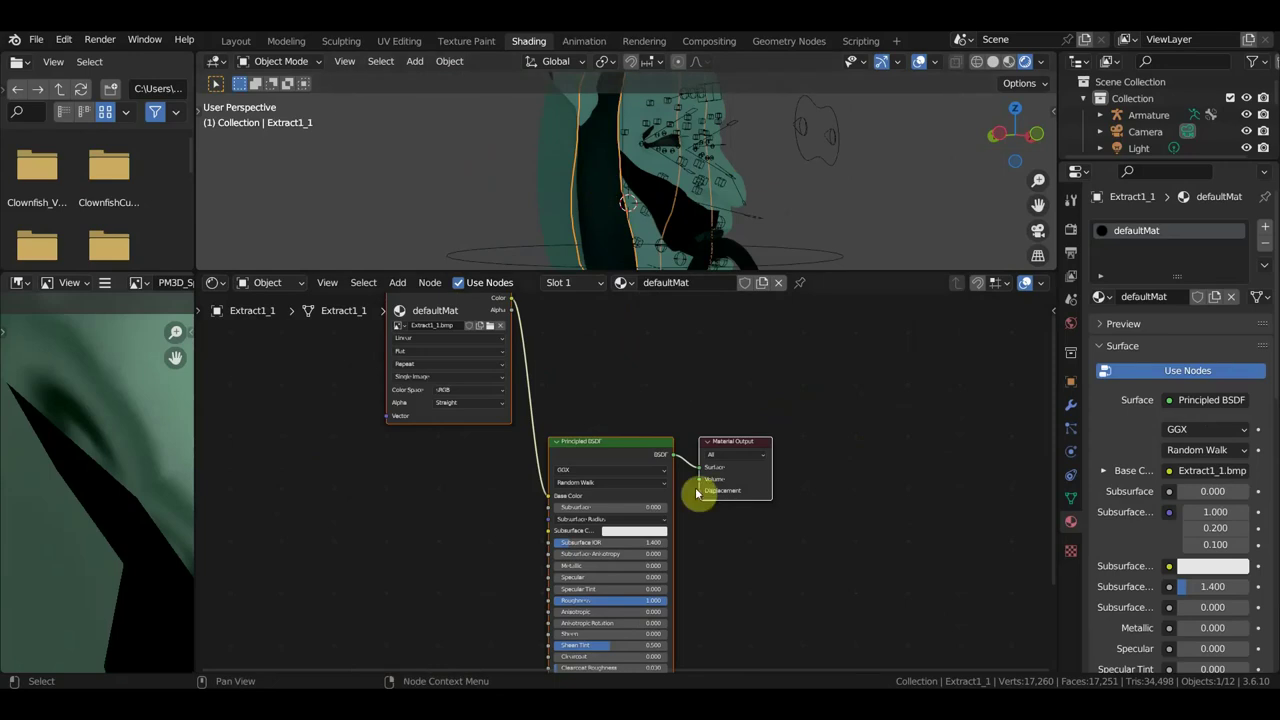
scroll(638, 487, down, 4)
scroll(638, 487, down, 1)
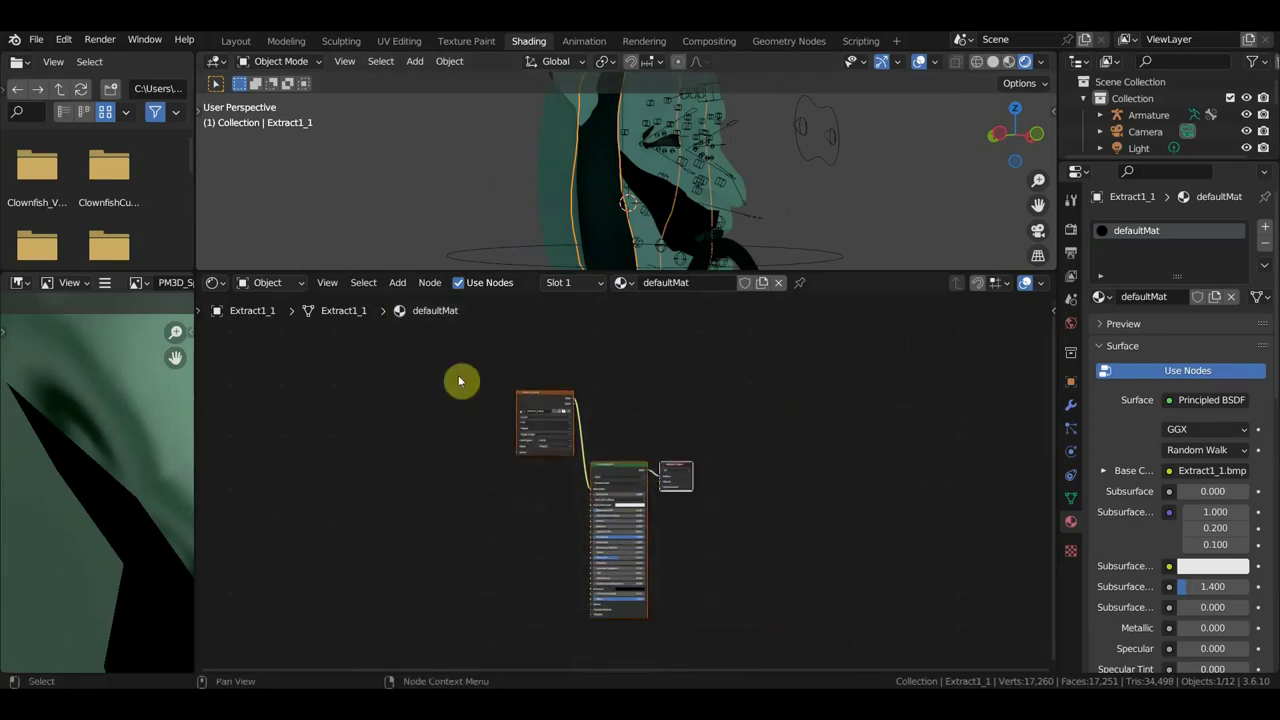
key(Delete)
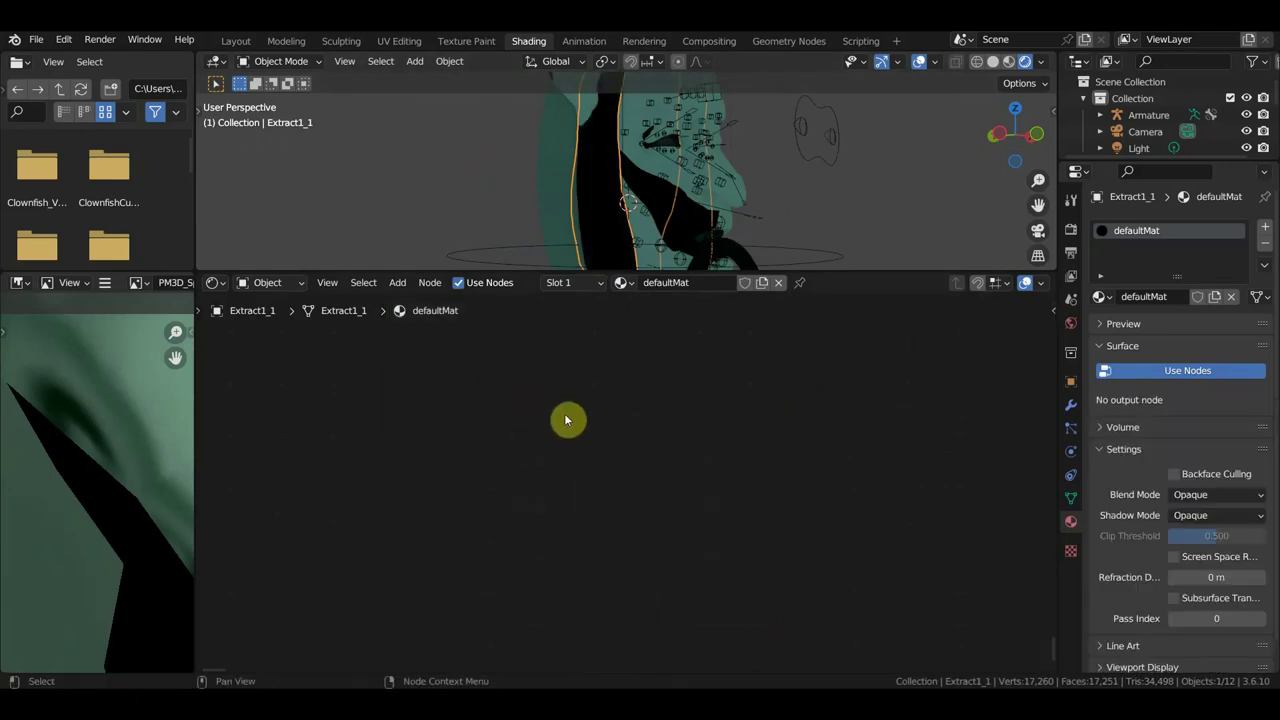
key(ctrl+v)
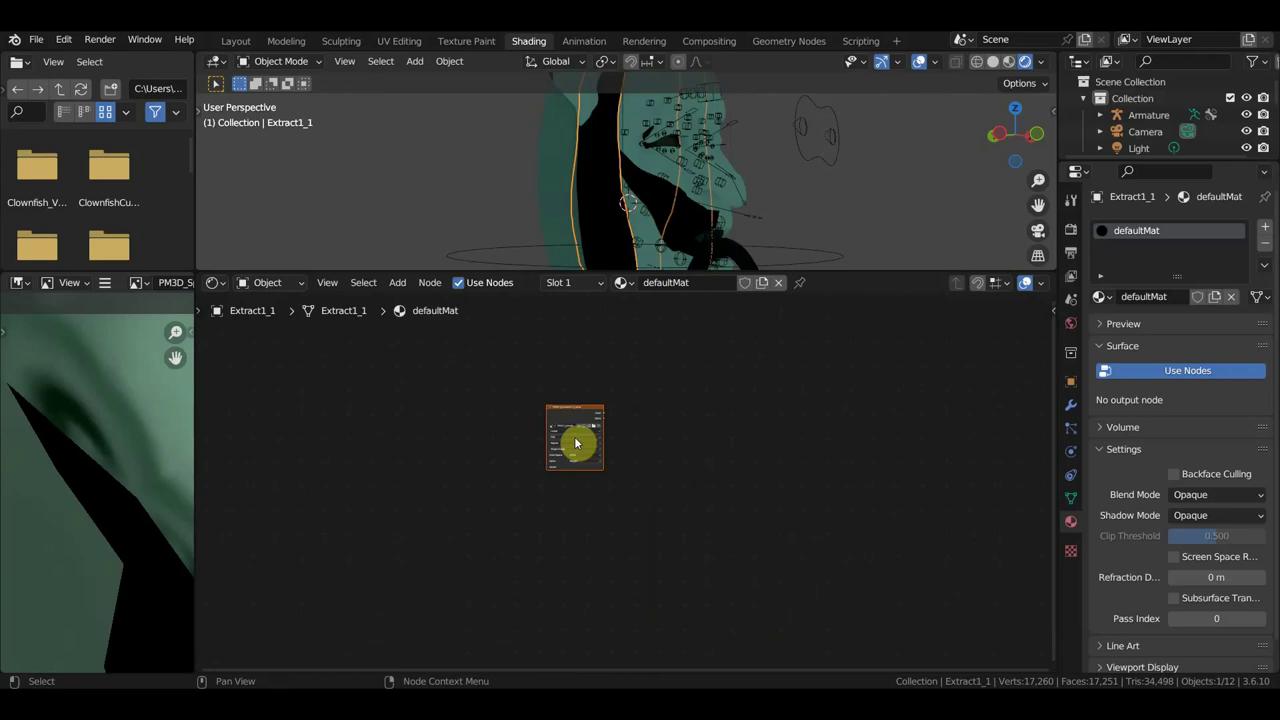
- Select the head and copy its whole emission node tree
key(a)
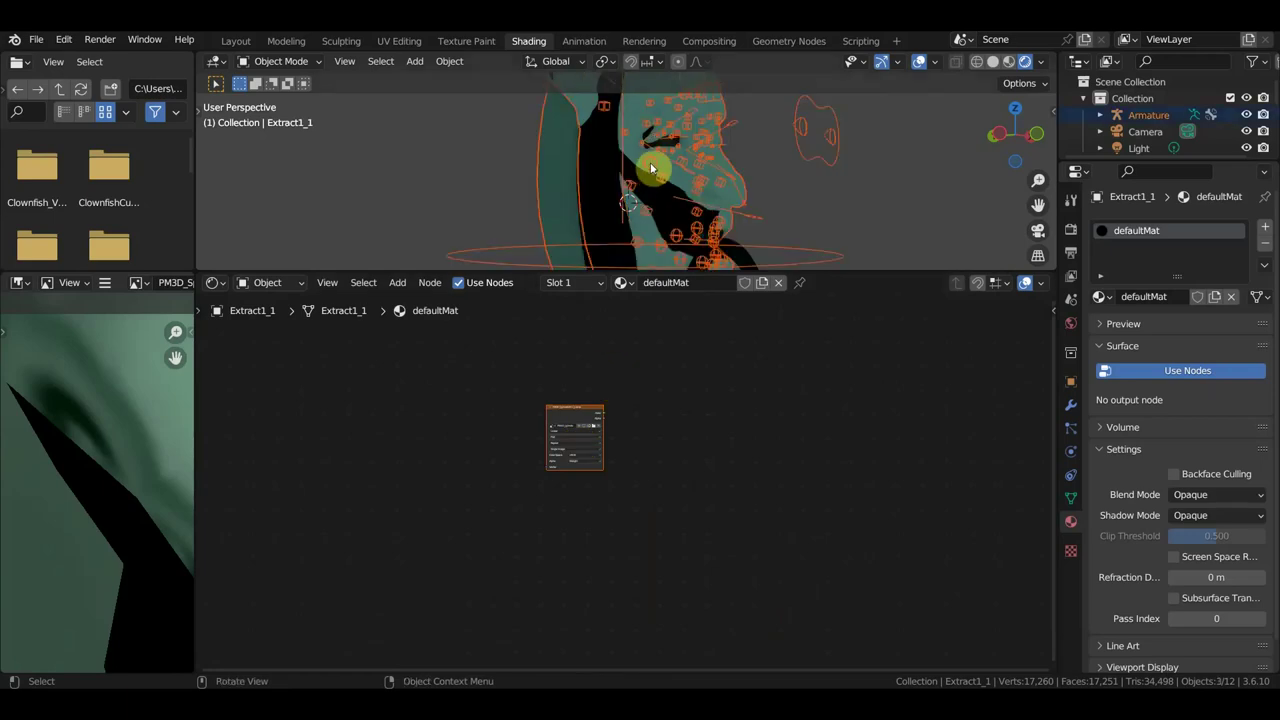
click(651, 168)
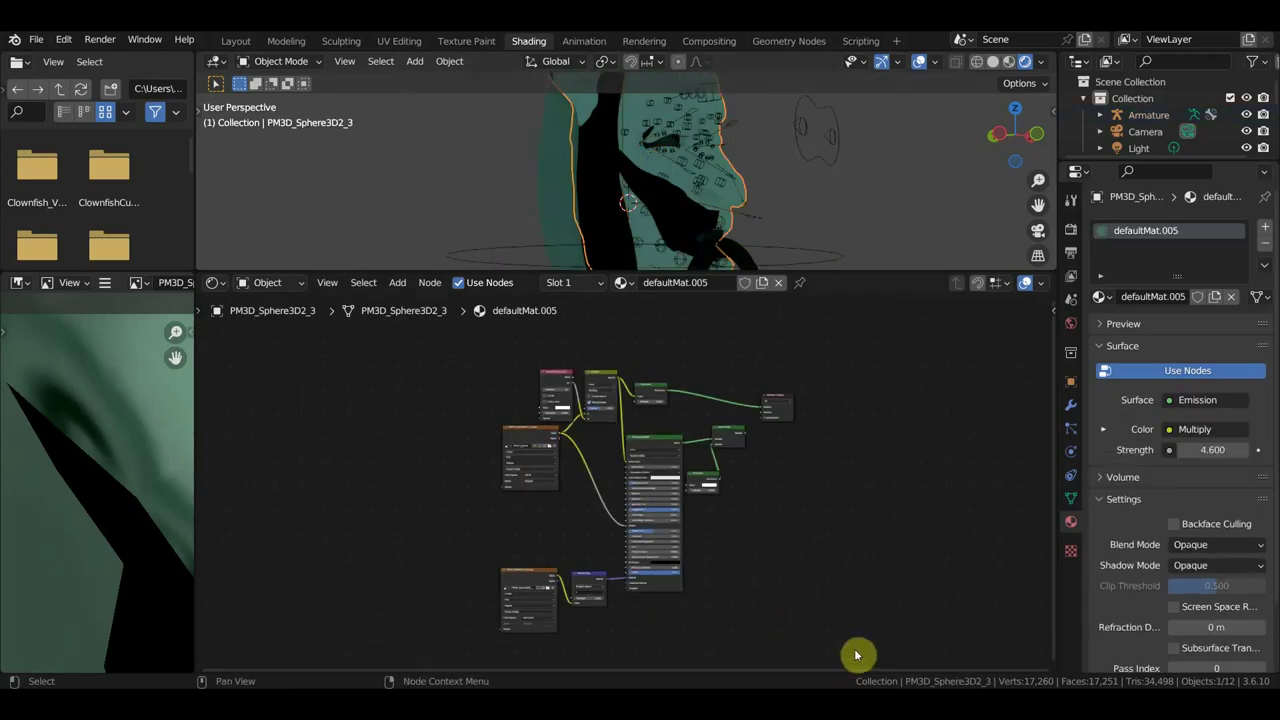
drag(860, 640, 354, 349)
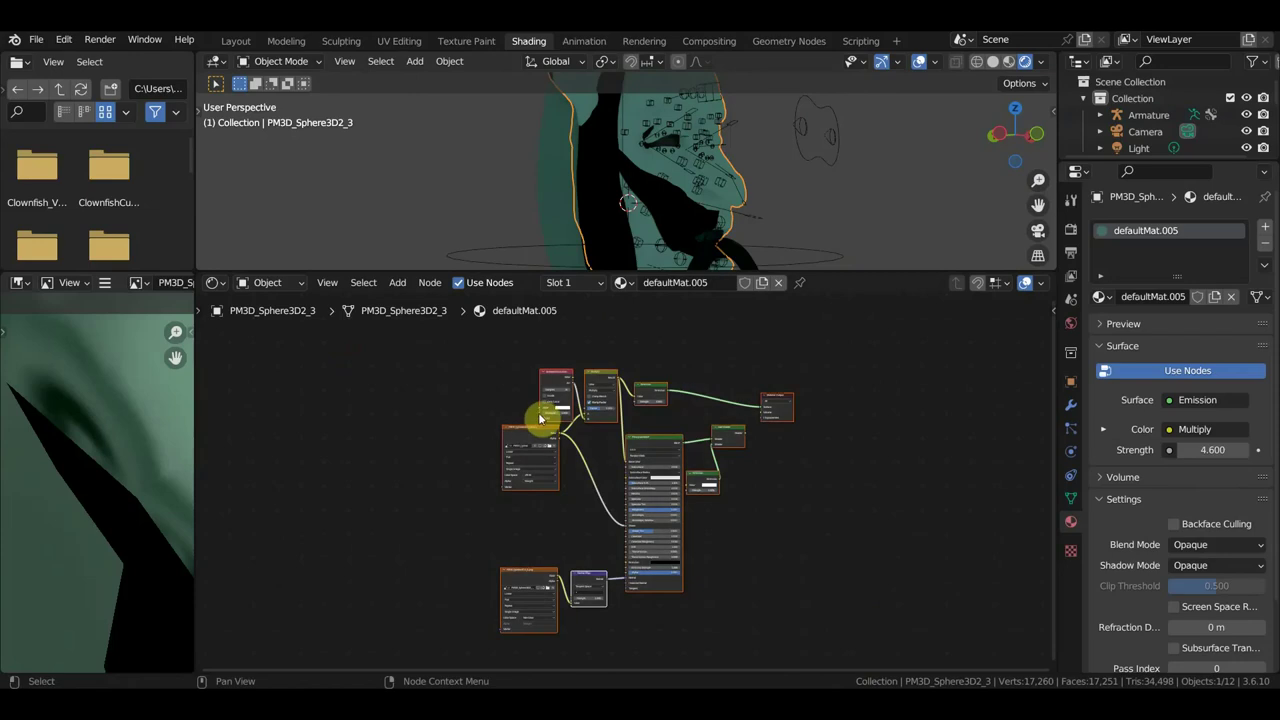
right_click(543, 415)
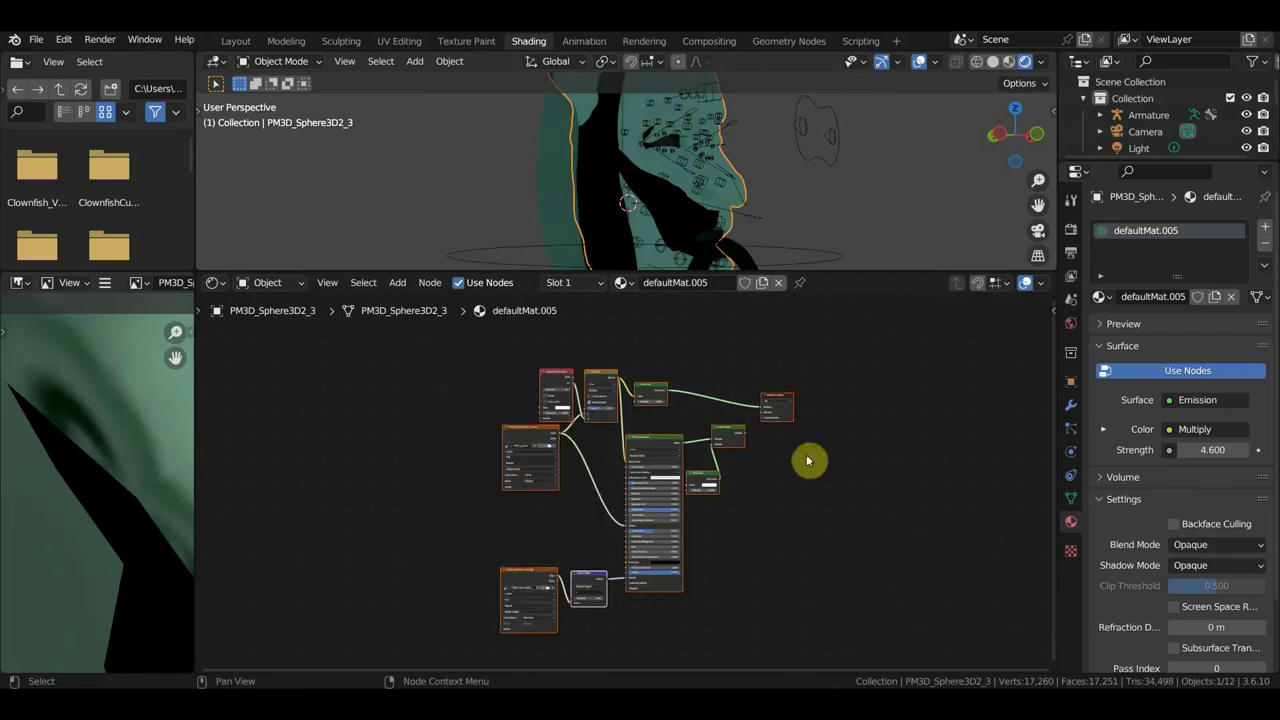
right_click(658, 482)
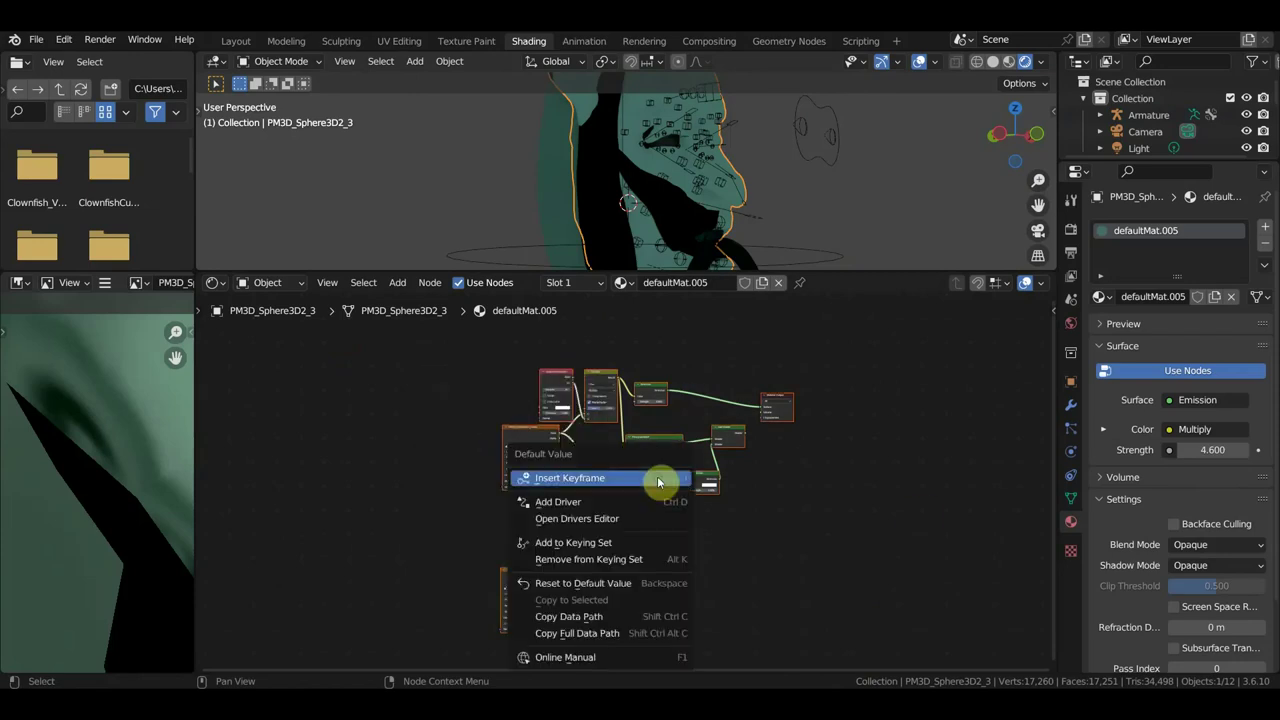
right_click(657, 388)
click(615, 370)
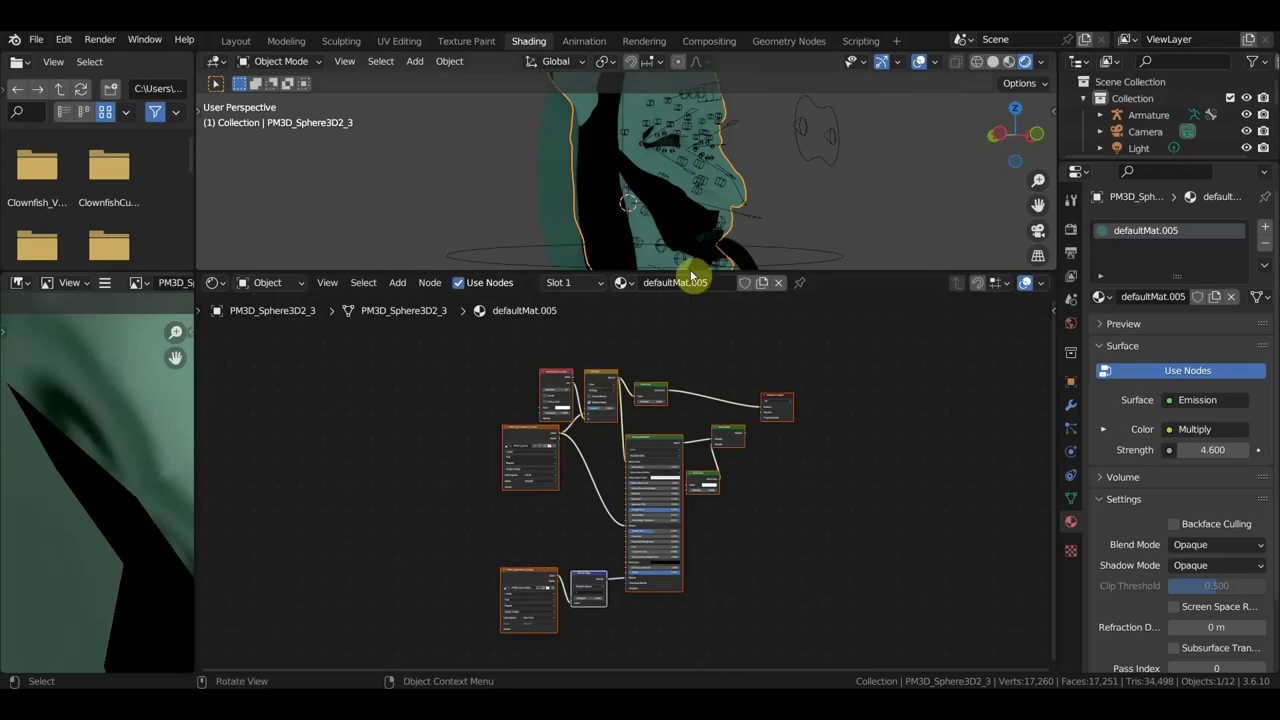
- Paste the copied node tree into Extract1_1's emptied material
click(605, 193)
drag(720, 568, 672, 494)
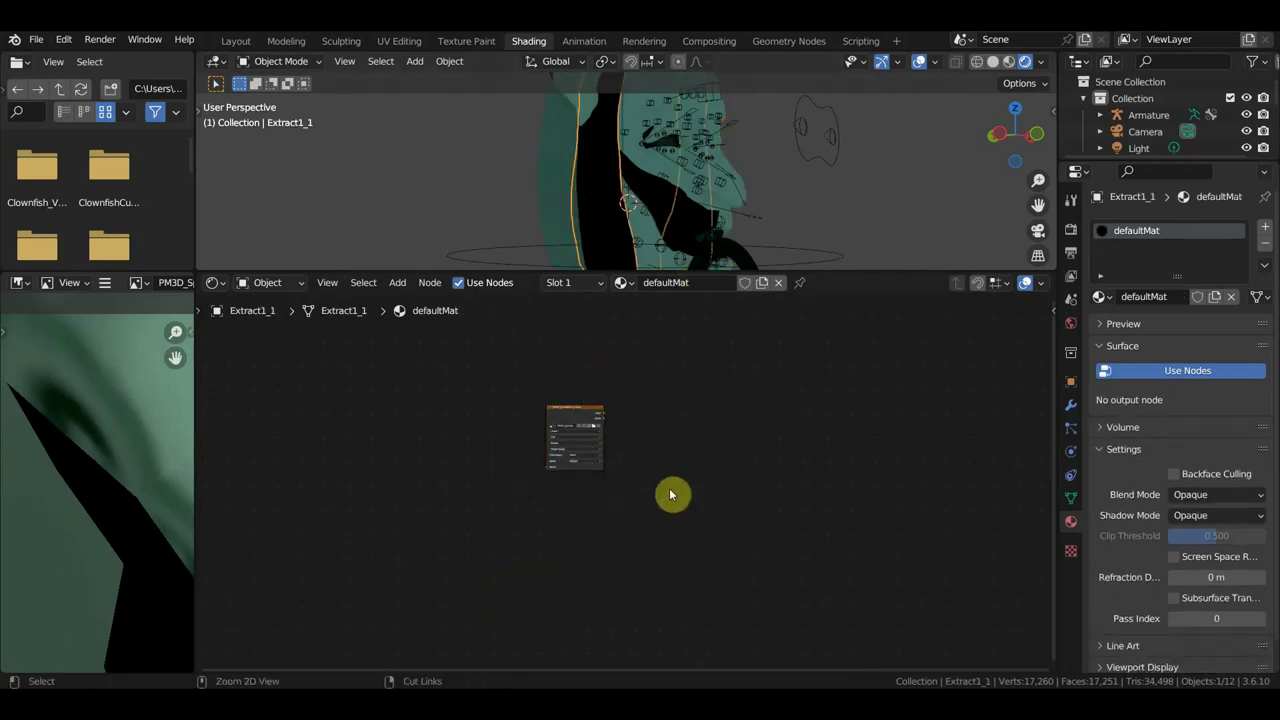
key(ctrl+v)
- Move the collapsed image node aside, undoing an accidental deletion of both image nodes
click(550, 412)
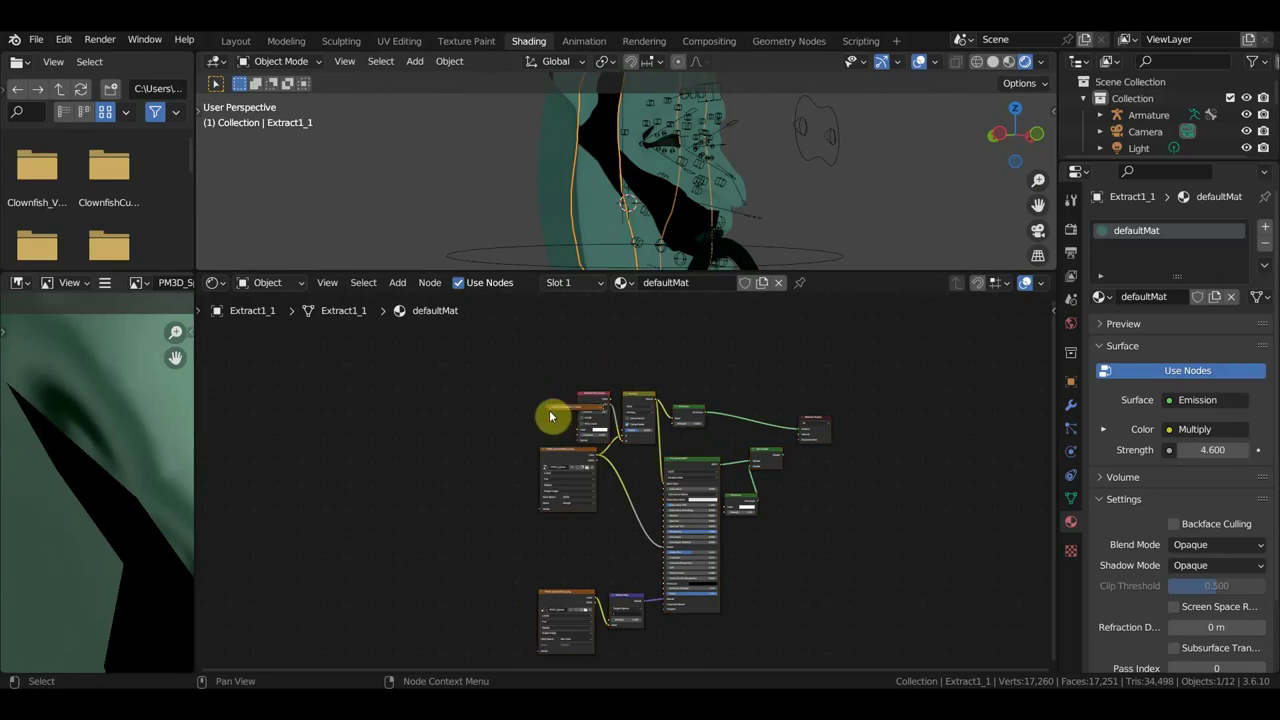
scroll(557, 463, up, 2)
scroll(555, 462, up, 3)
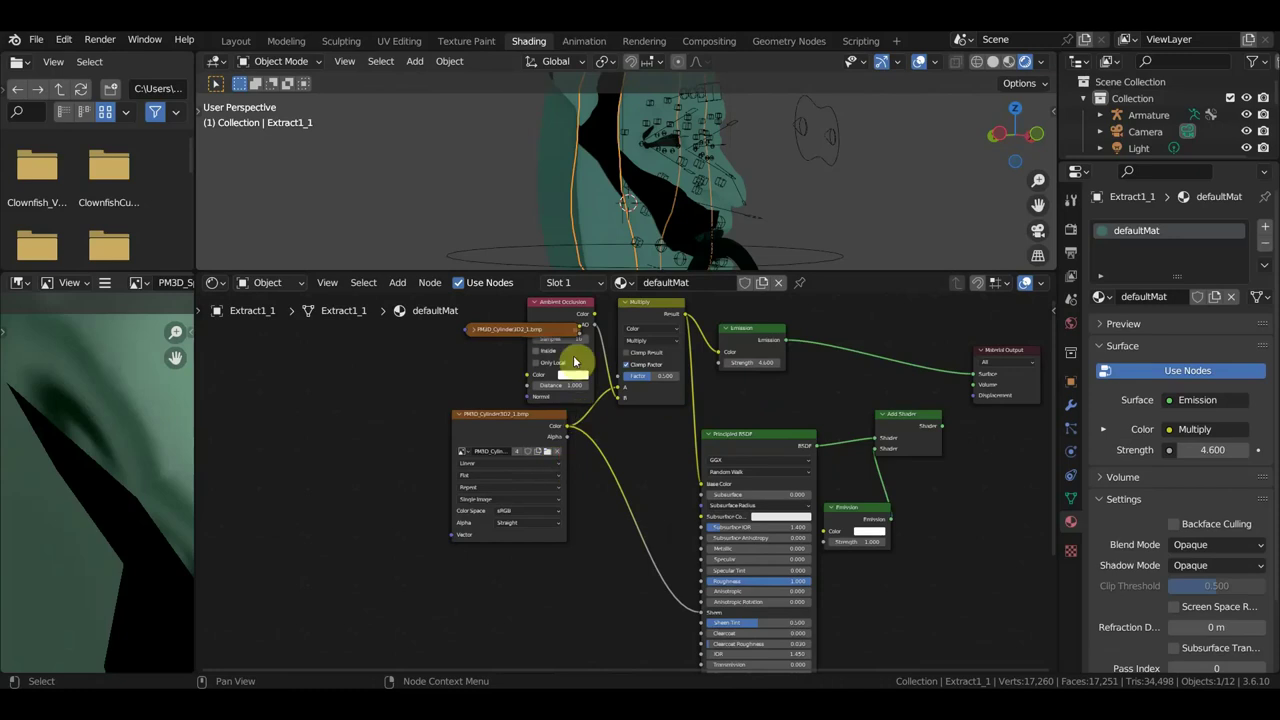
drag(490, 337, 414, 352)
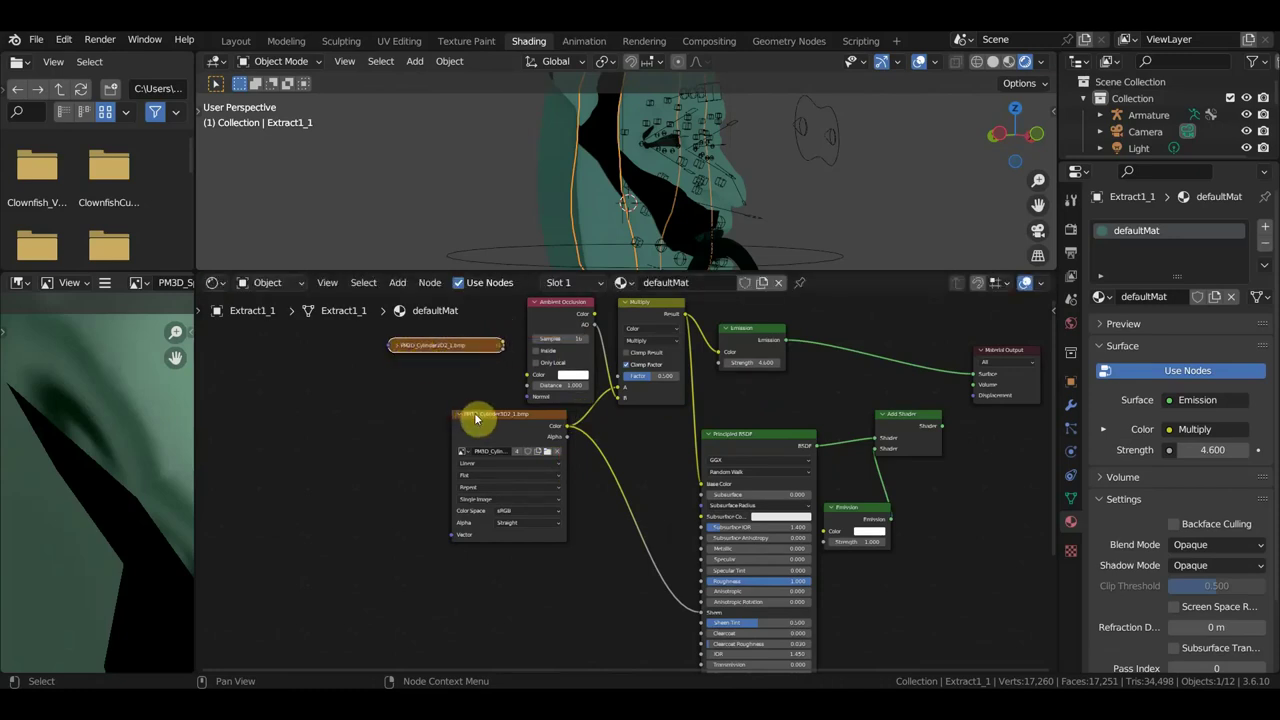
click(478, 418)
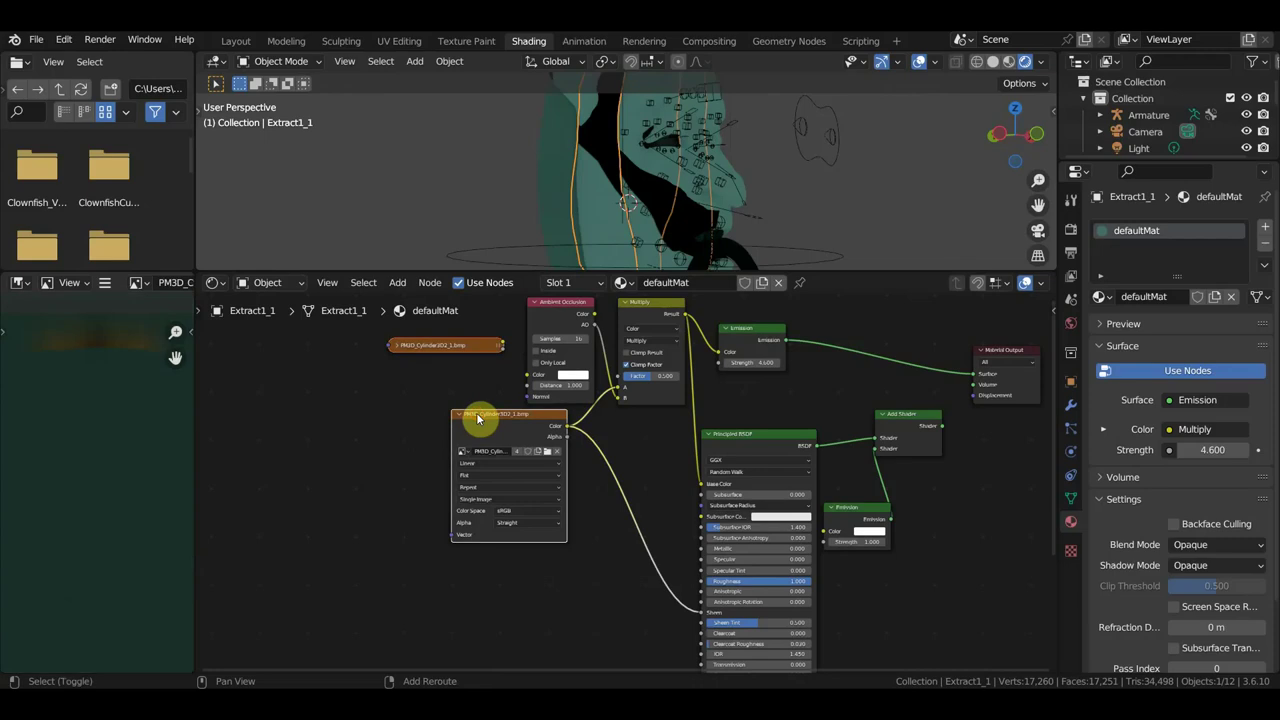
key(Delete)
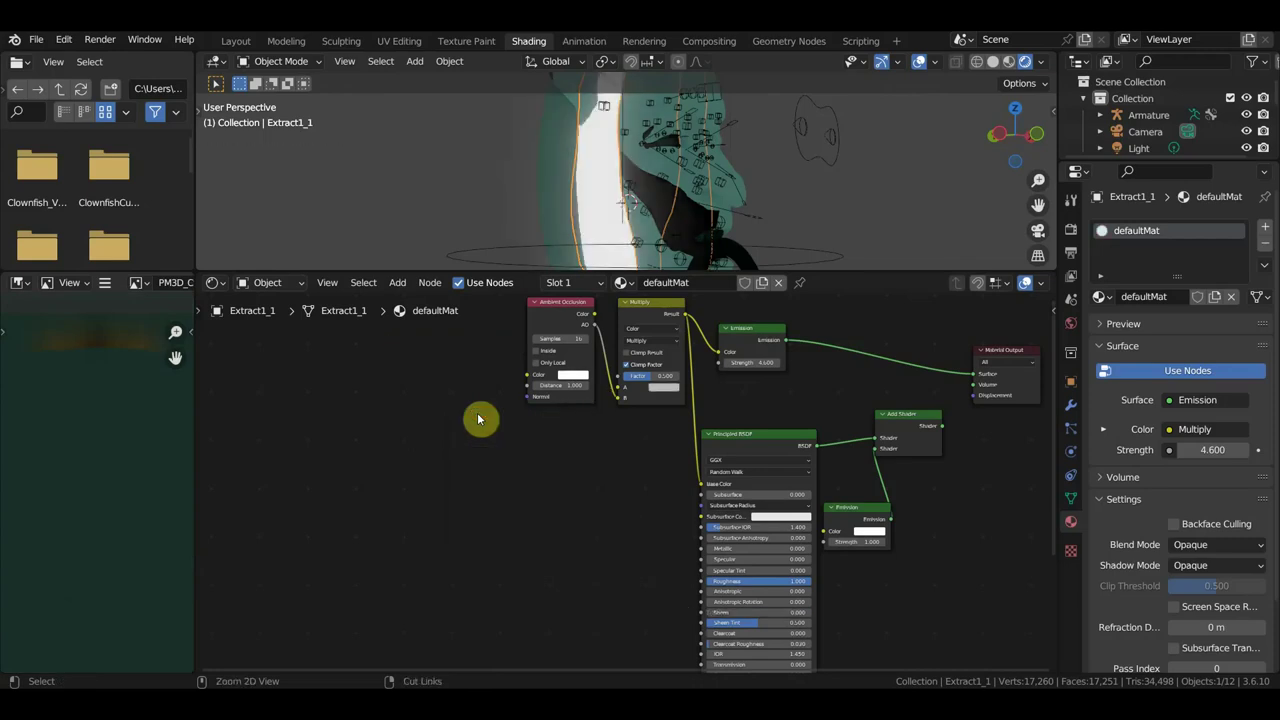
key(ctrl+z)
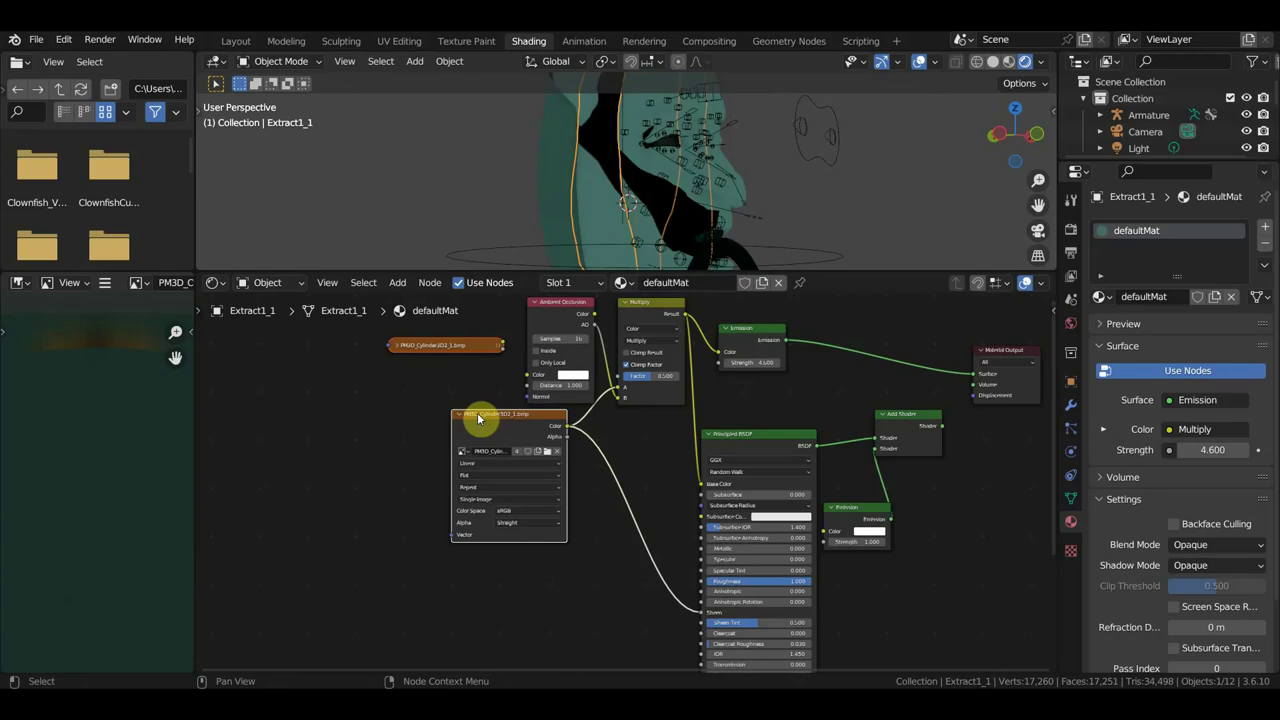
- Delete the lower image-texture and Normal Map nodes
drag(508, 371, 388, 334)
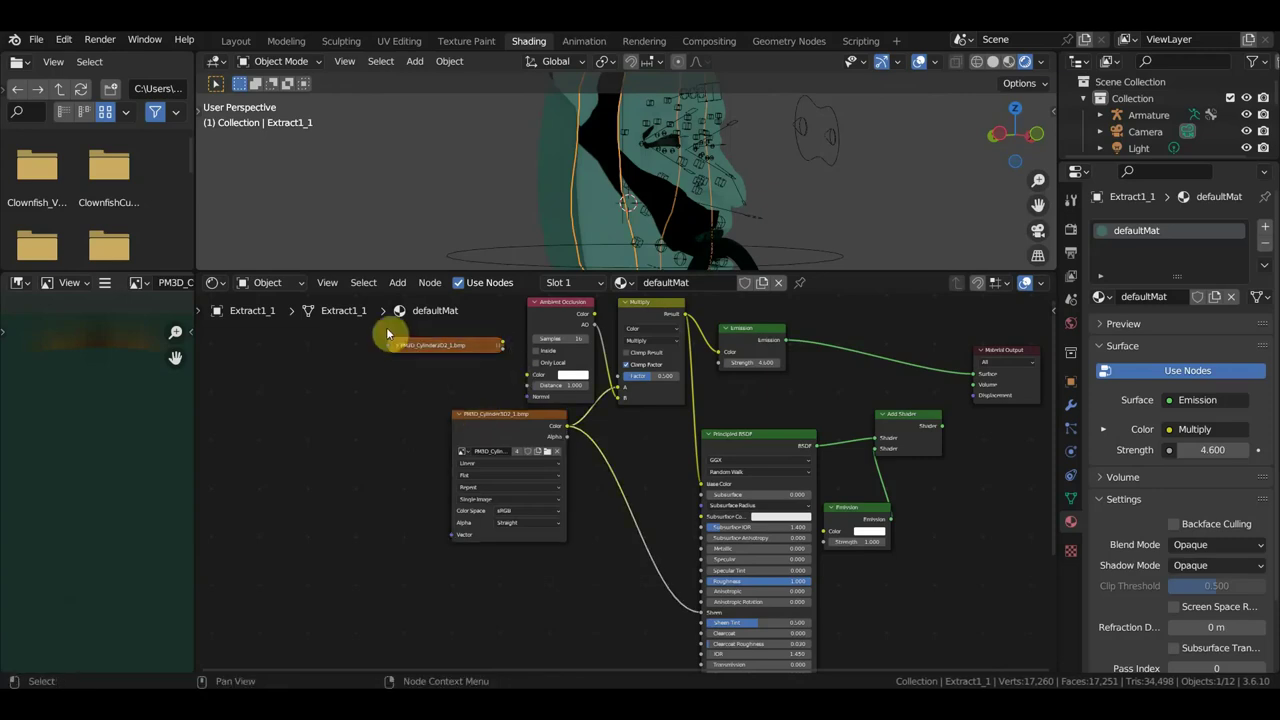
scroll(580, 462, down, 2)
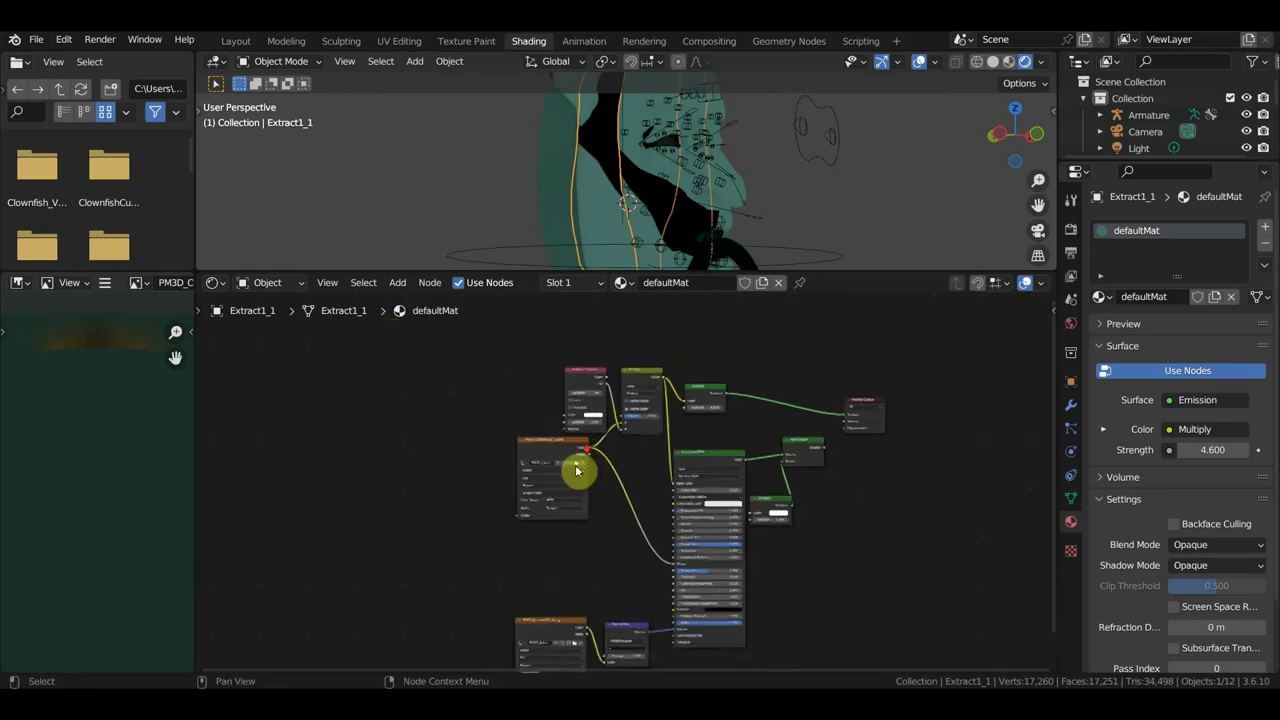
middle_drag(586, 620, 617, 436)
drag(543, 437, 669, 543)
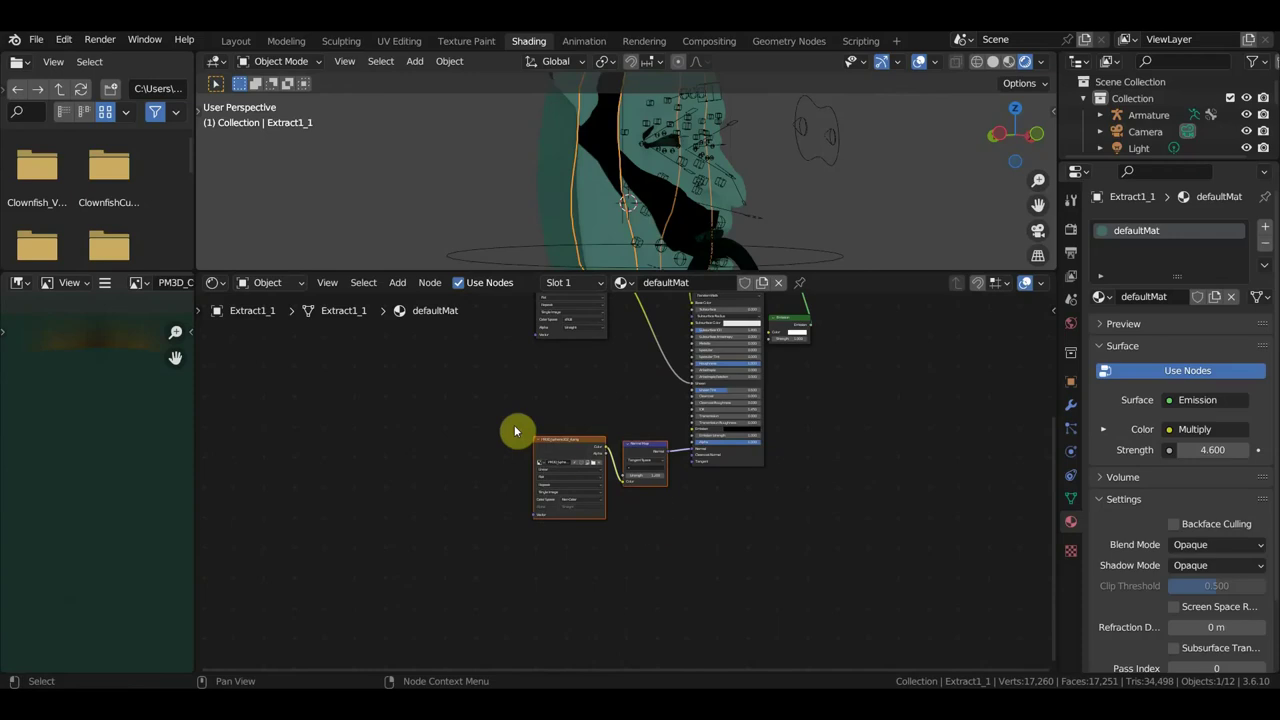
key(x)
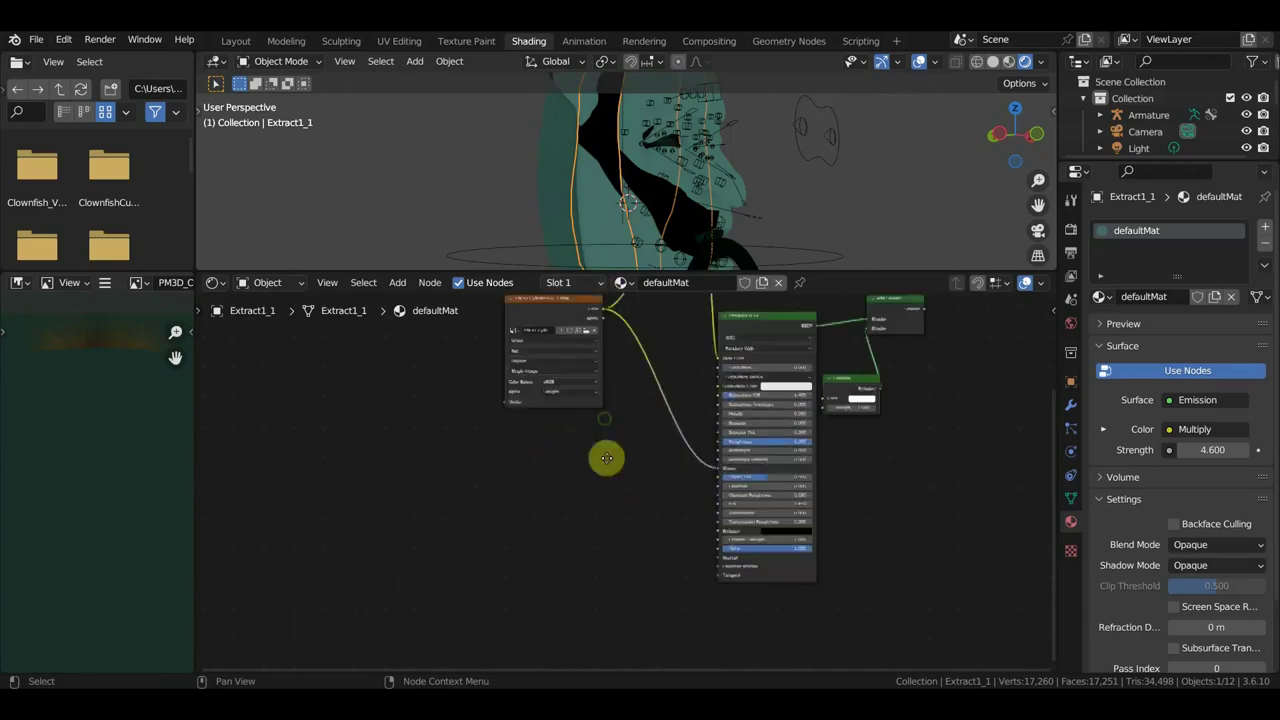
- Move the cylinder image node further left and the Ambient Occlusion node lower
middle_drag(590, 380, 609, 594)
scroll(654, 500, down, 2)
scroll(648, 477, up, 2)
middle_drag(651, 450, 590, 483)
scroll(590, 483, up, 1)
scroll(590, 483, up, 1)
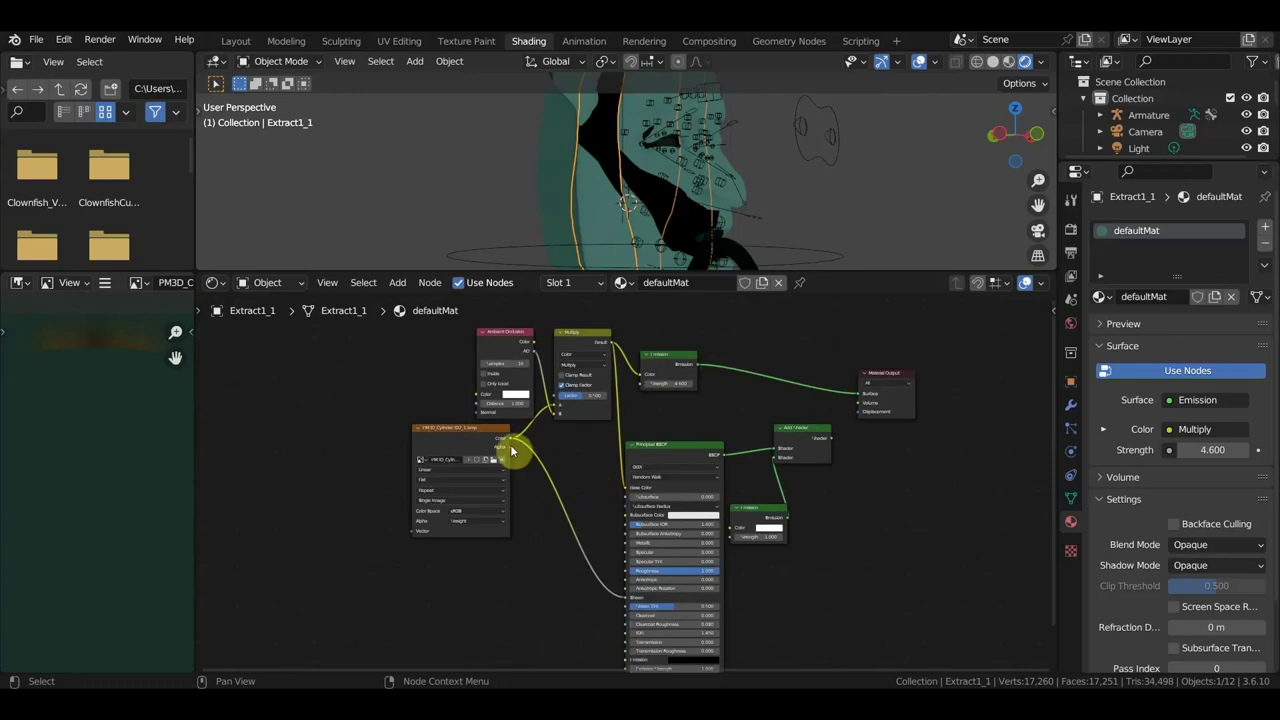
drag(491, 434, 389, 428)
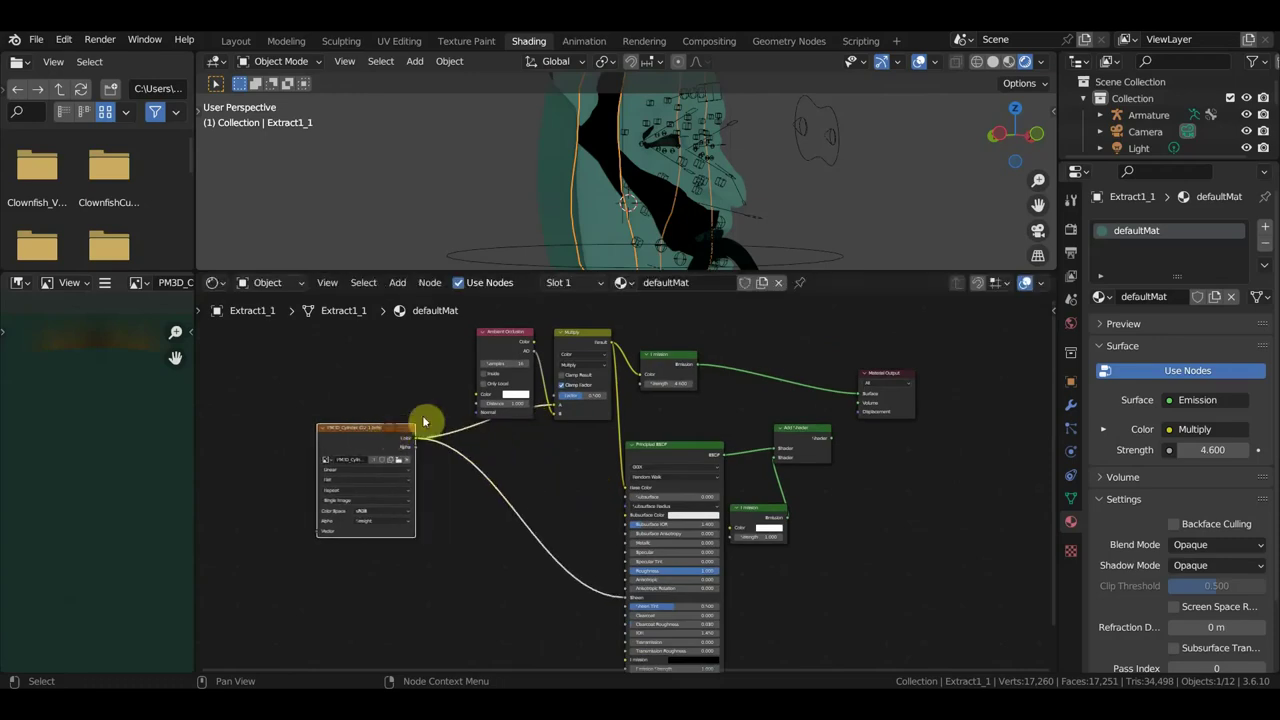
mouse_move(509, 334)
mouse_down()
mouse_move(455, 357)
mouse_move(449, 420)
mouse_up()
middle_drag(986, 623, 935, 472)
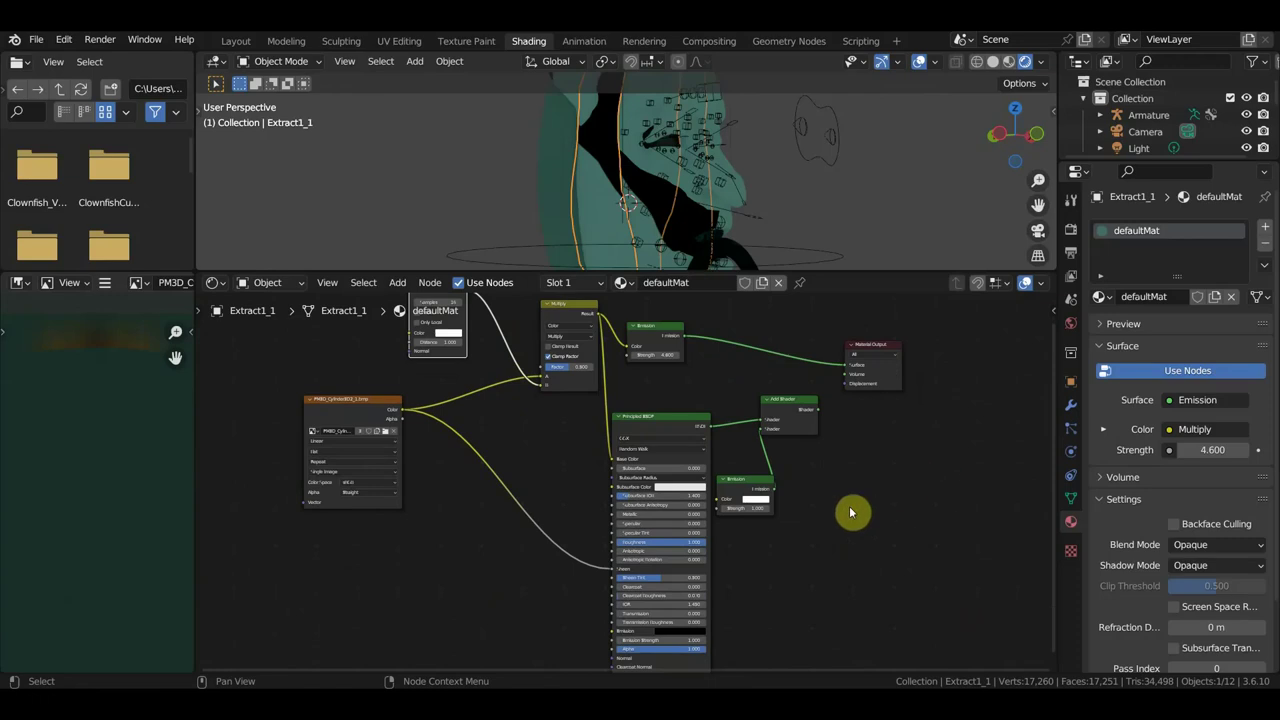
- Pan the node tree and orbit the viewport to face the head from the front
scroll(846, 567, up, 1)
middle_drag(846, 567, 862, 490)
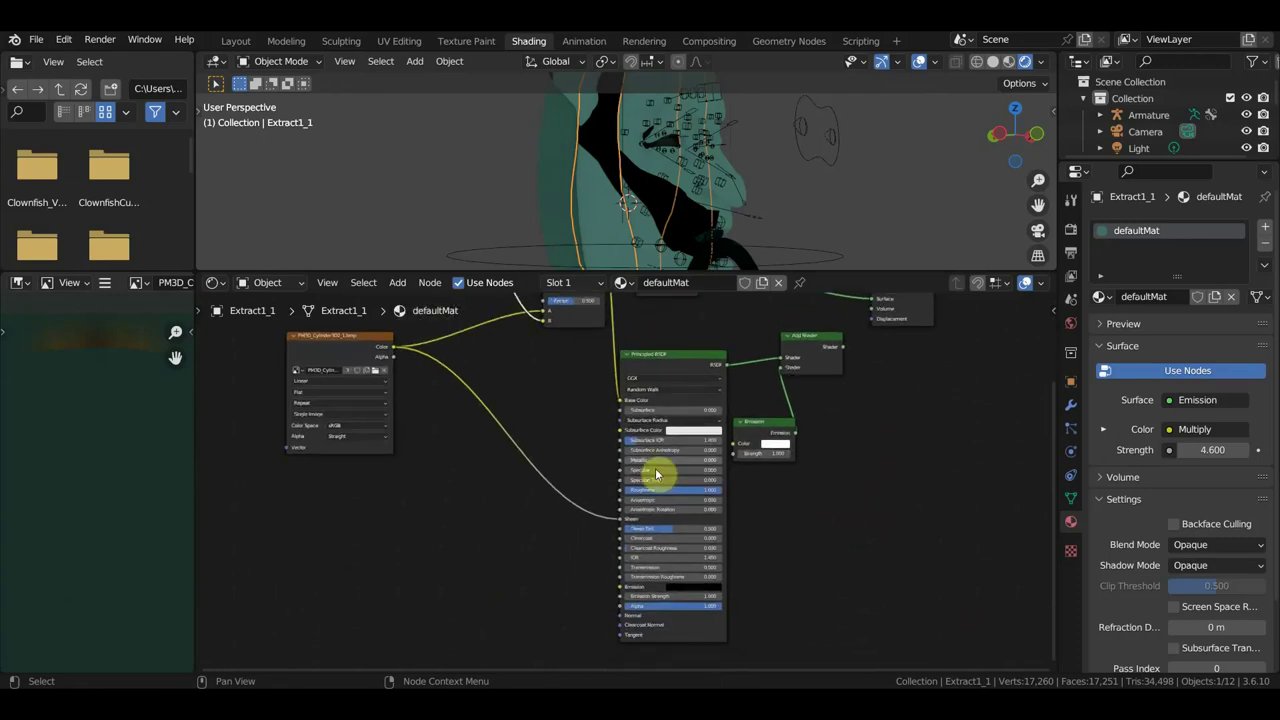
scroll(657, 467, up, 1)
scroll(657, 467, up, 1)
scroll(657, 467, down, 1)
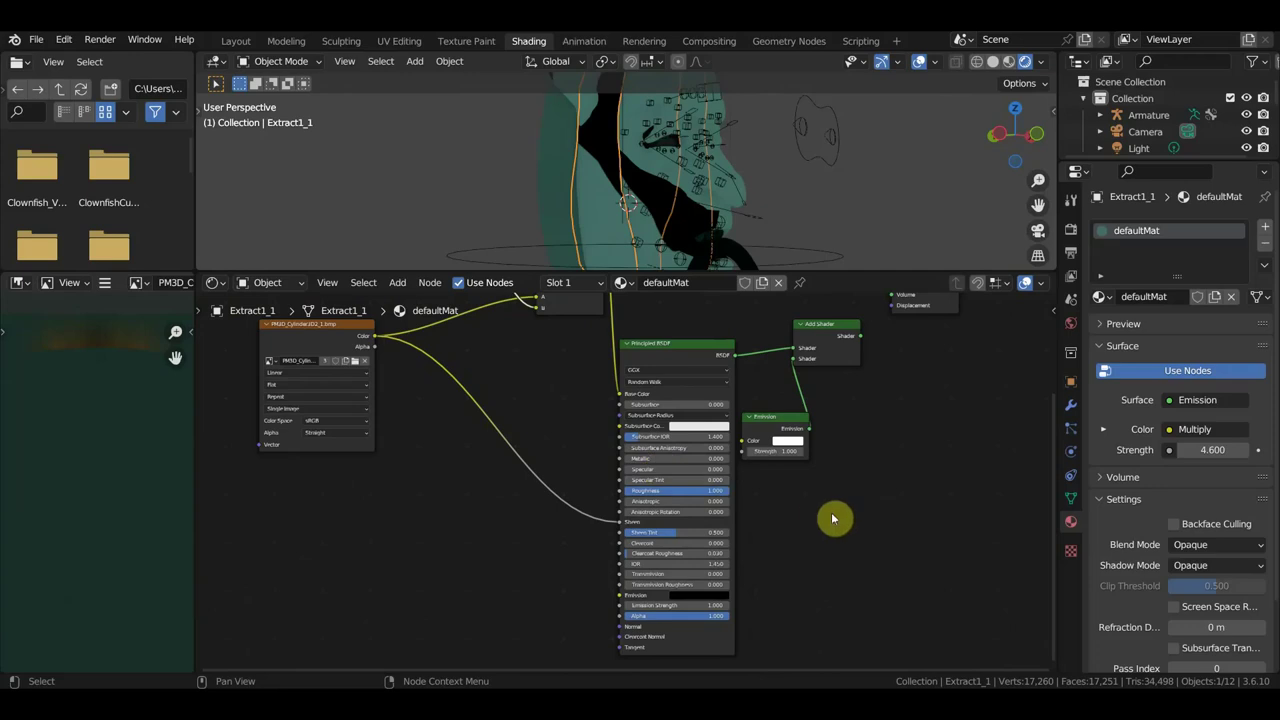
scroll(785, 495, down, 1)
mouse_move(768, 240)
middle_down()
mouse_move(774, 223)
mouse_move(640, 220)
mouse_move(714, 129)
mouse_move(708, 200)
middle_up()
- Paste the emission nodes into the ring's defaultMat.003 and delete its original Principled nodes
click(711, 212)
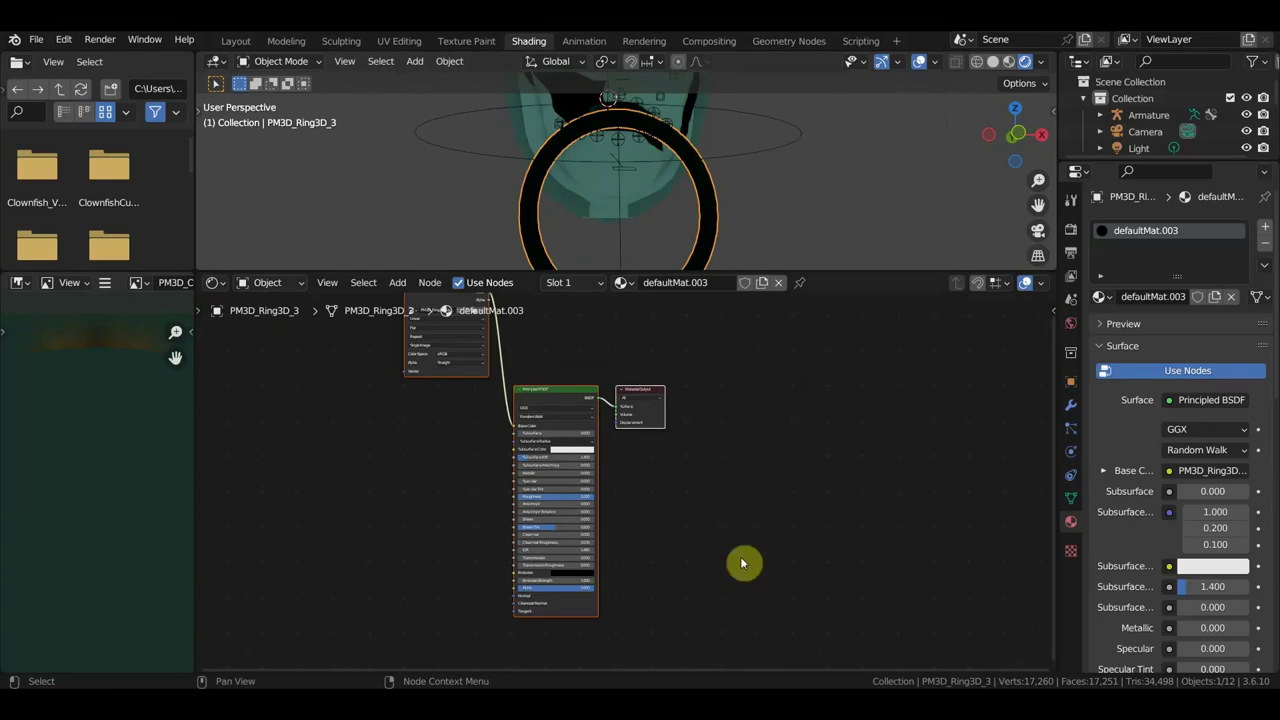
scroll(740, 568, down, 3)
key(ctrl+v)
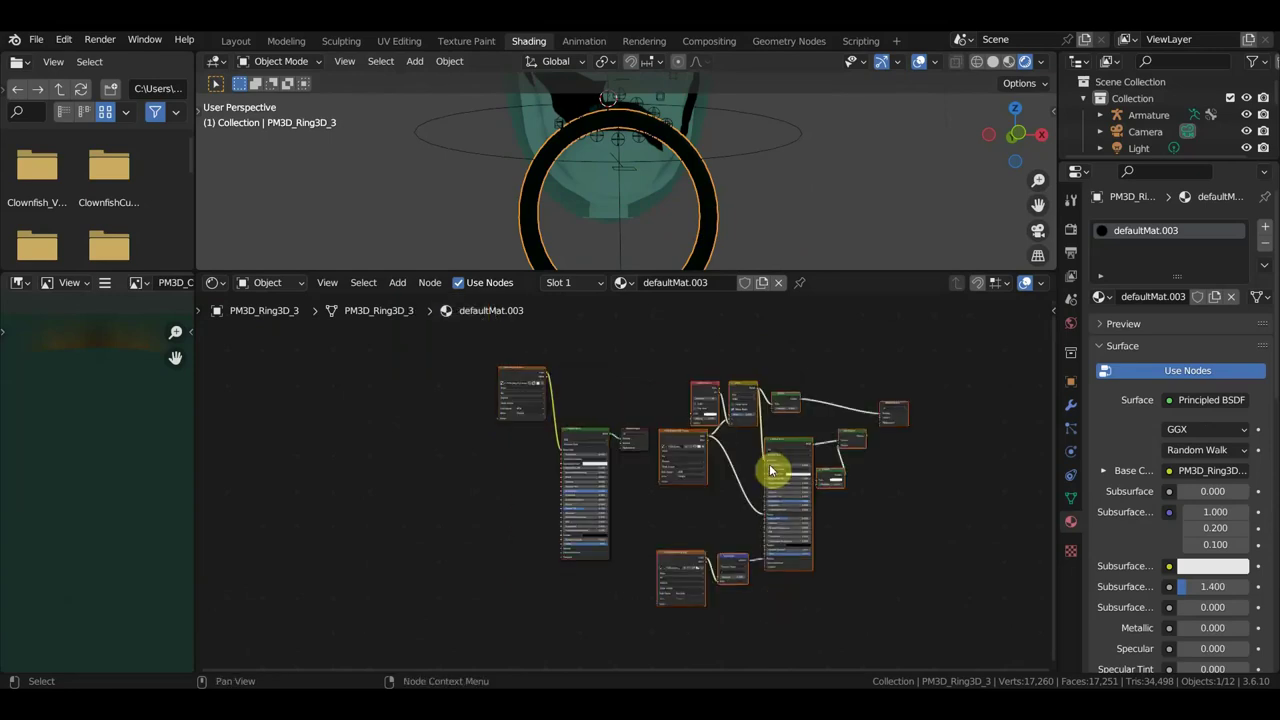
drag(645, 555, 423, 376)
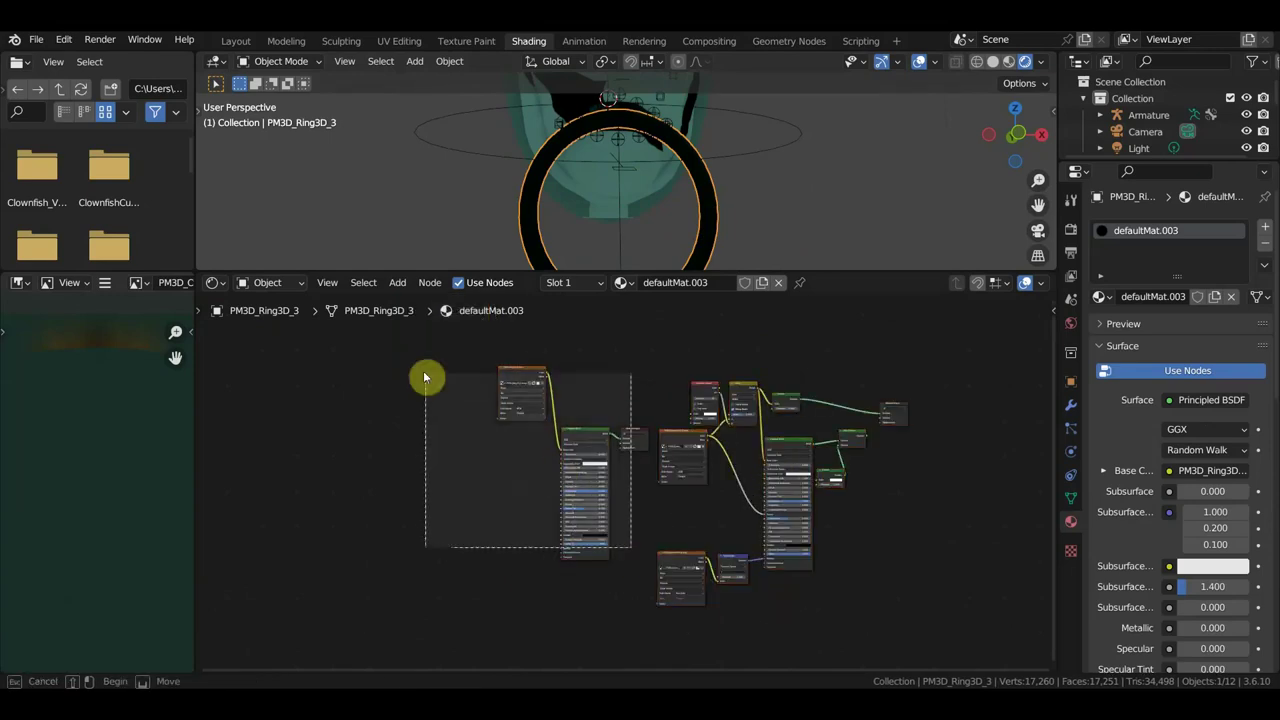
key(Delete)
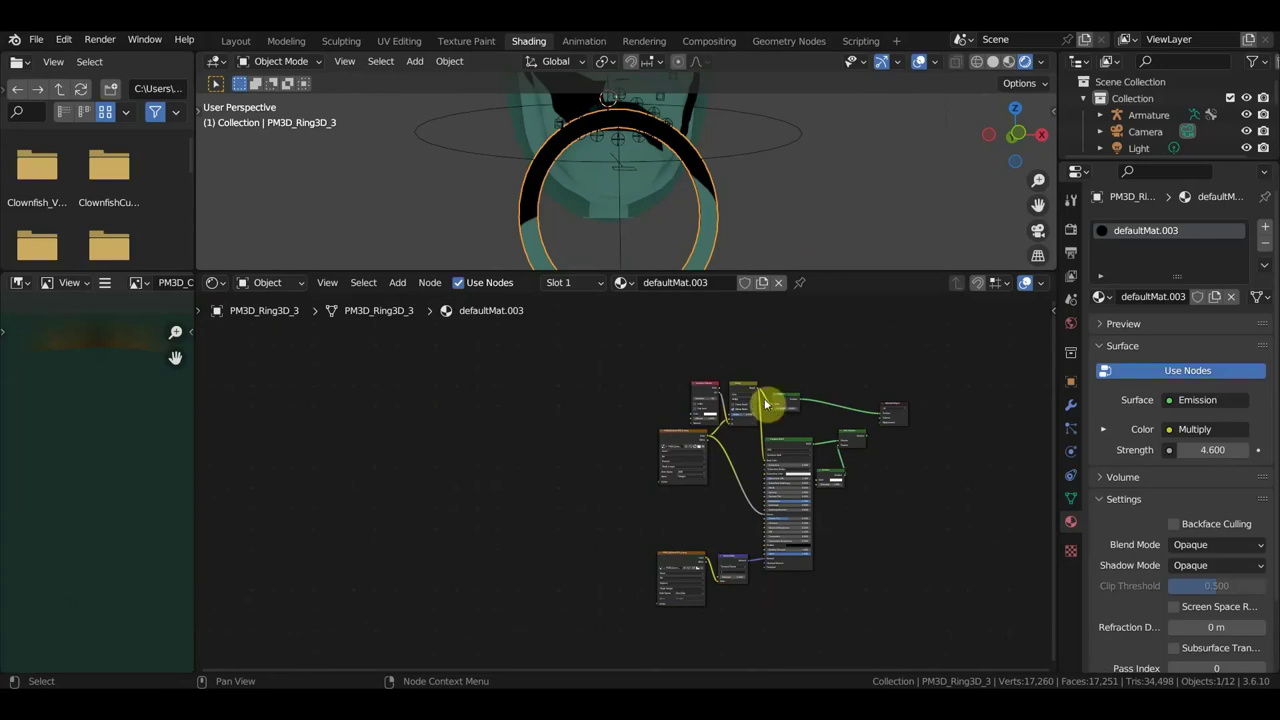
middle_drag(925, 500, 755, 506)
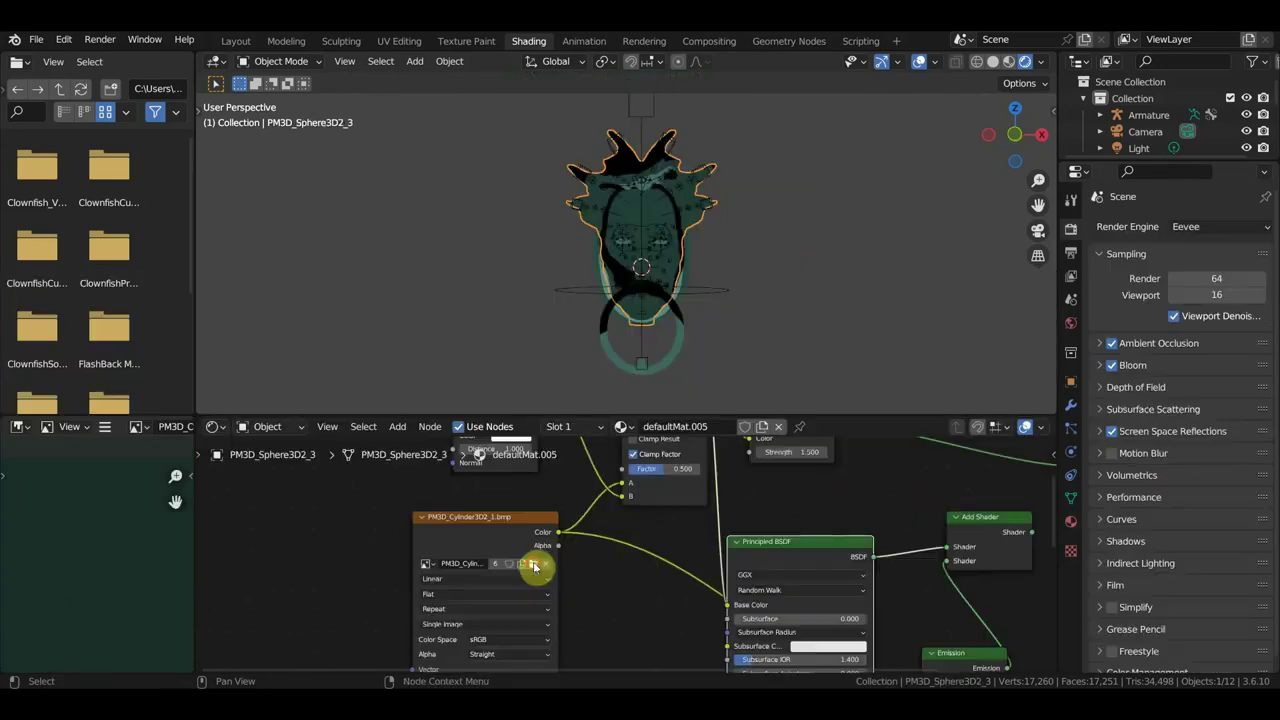
- Load PM3D_Sphere3D2_3.png into the sphere's image texture node
click(537, 566)
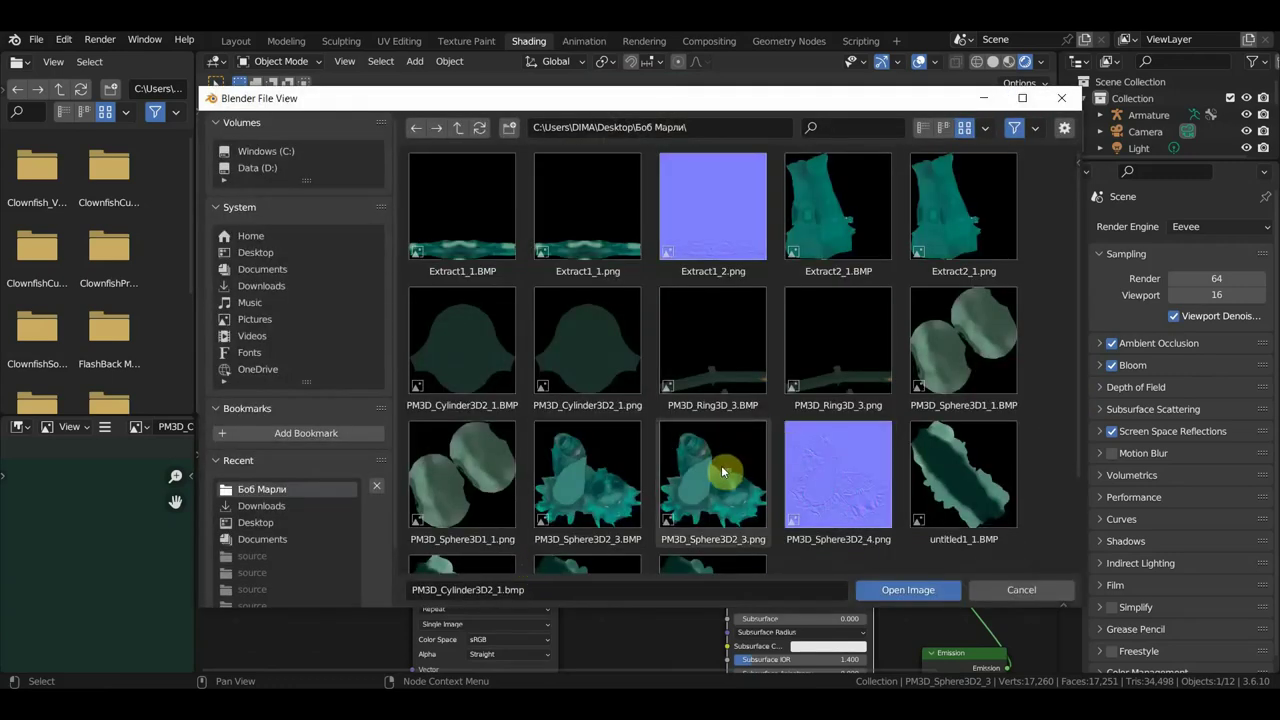
double_click(723, 471)
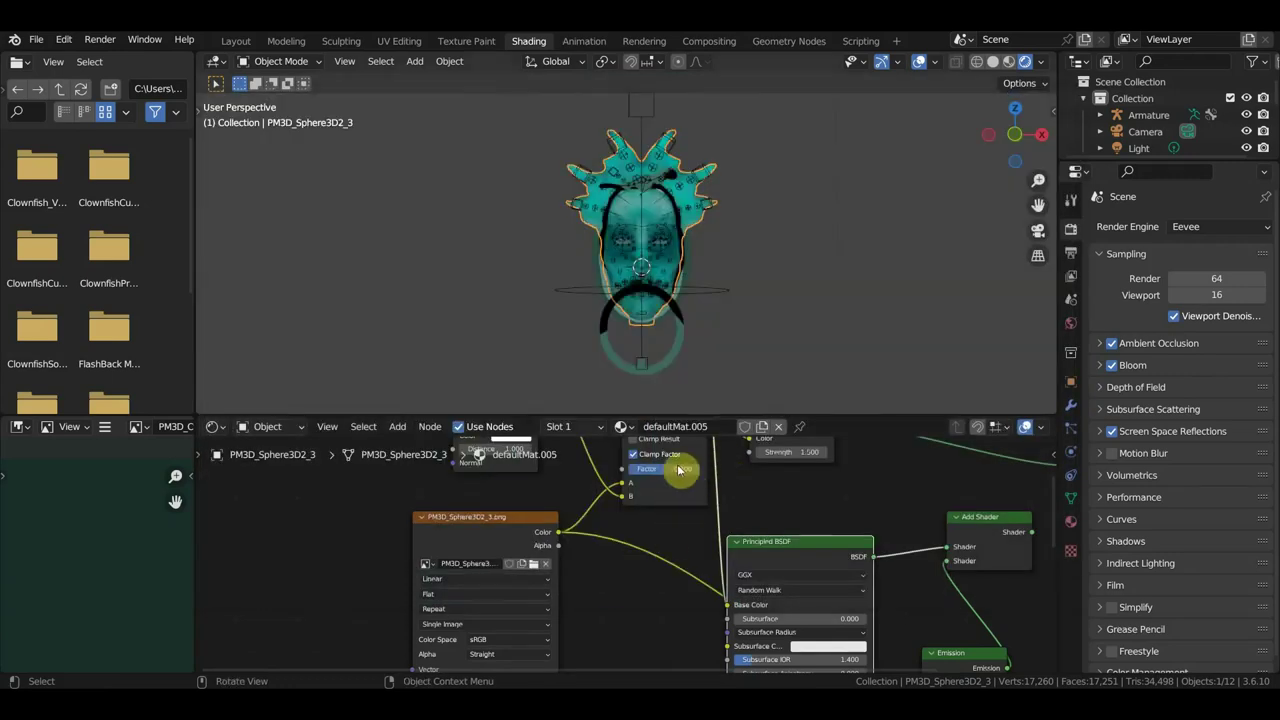
scroll(743, 333, down, 2)
scroll(636, 596, up, 1)
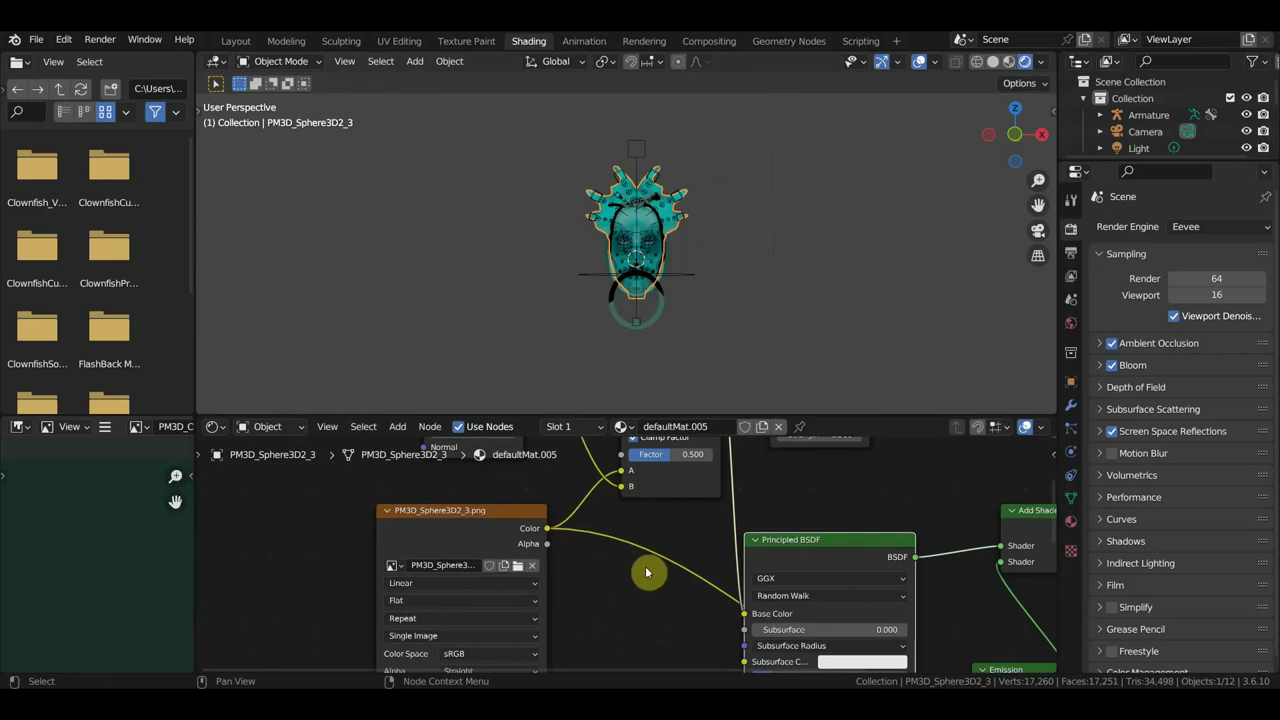
scroll(666, 316, up, 5)
middle_drag(688, 300, 727, 307)
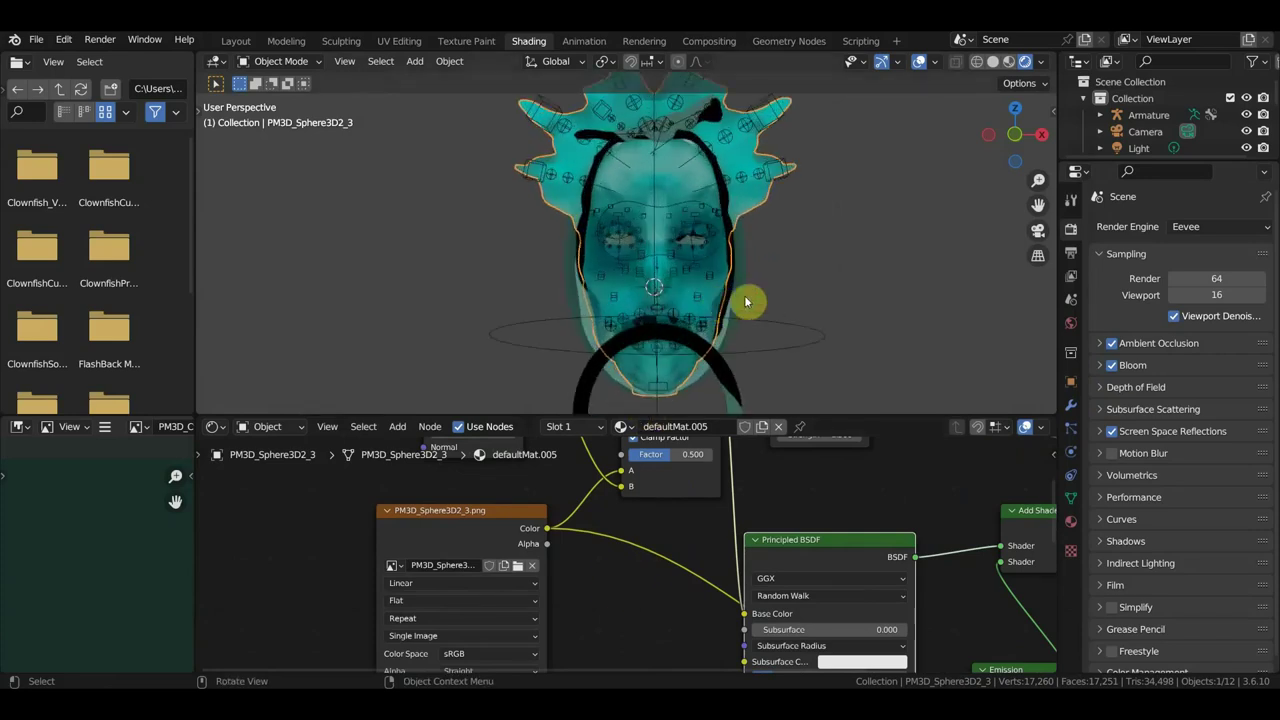
- Select the face mesh Extract1_1 and load PM3D_Ring3D_3.png into its texture
click(630, 246)
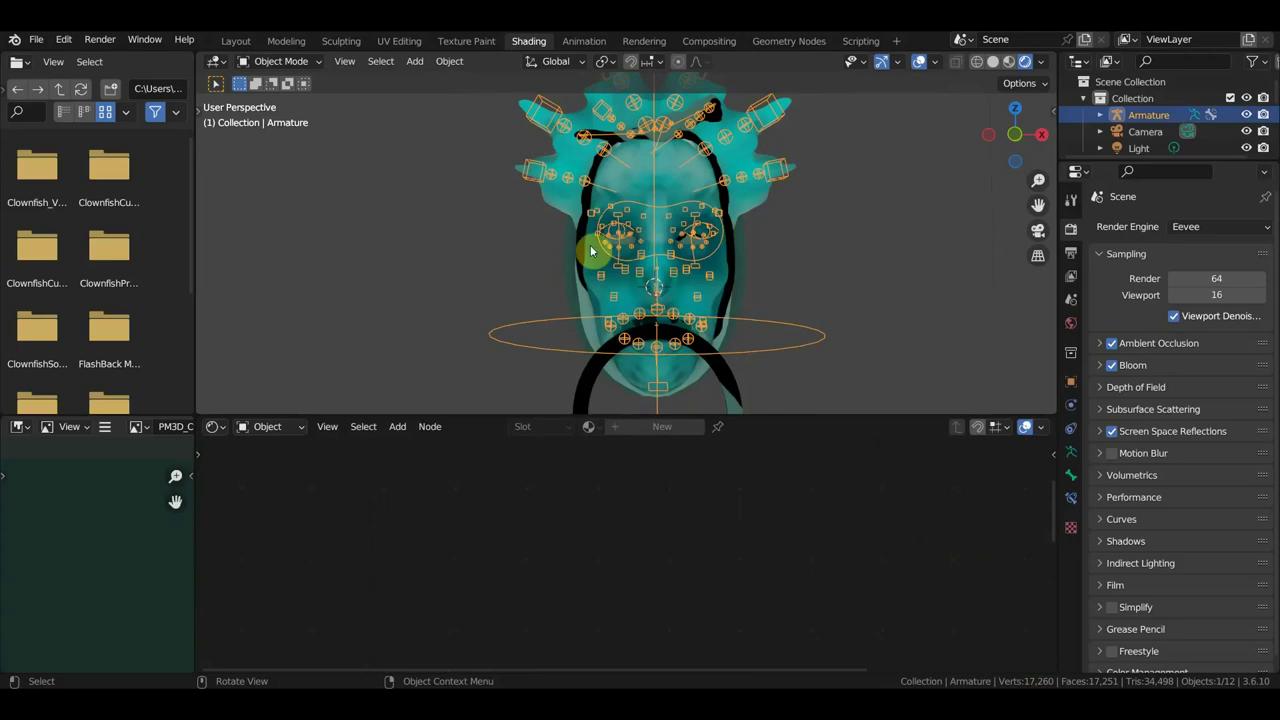
click(589, 247)
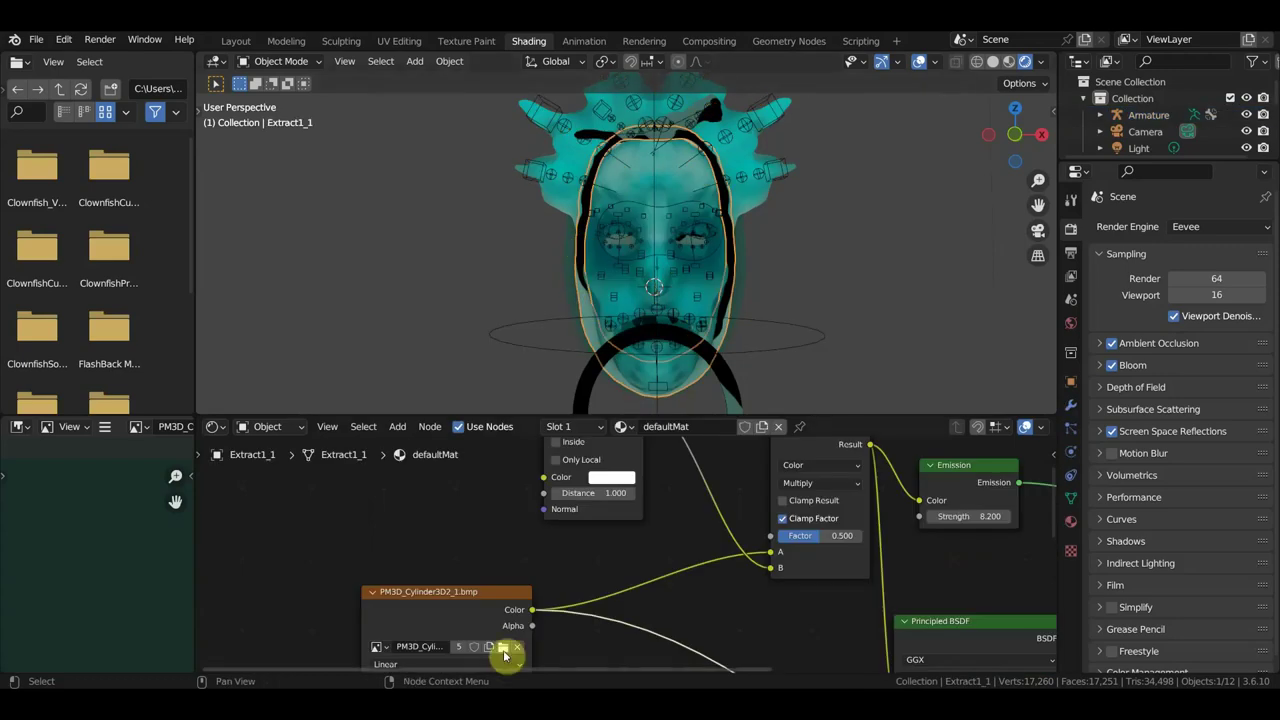
click(505, 648)
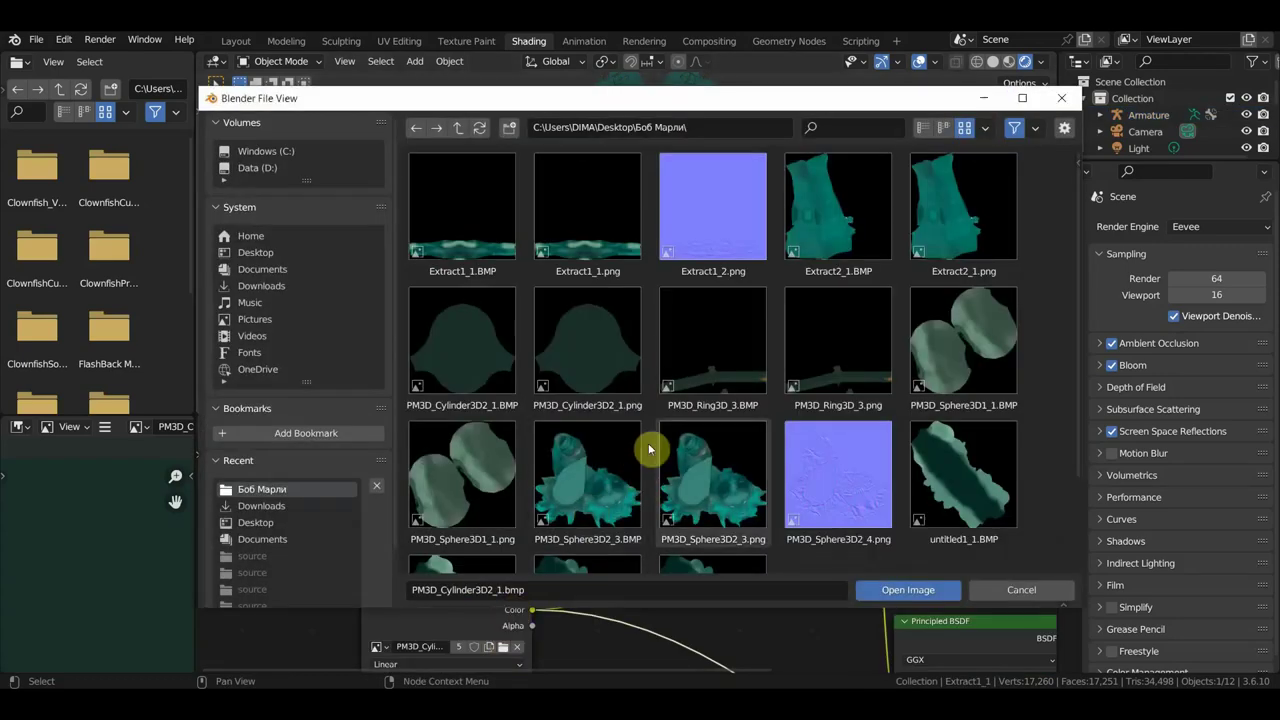
drag(874, 99, 854, 121)
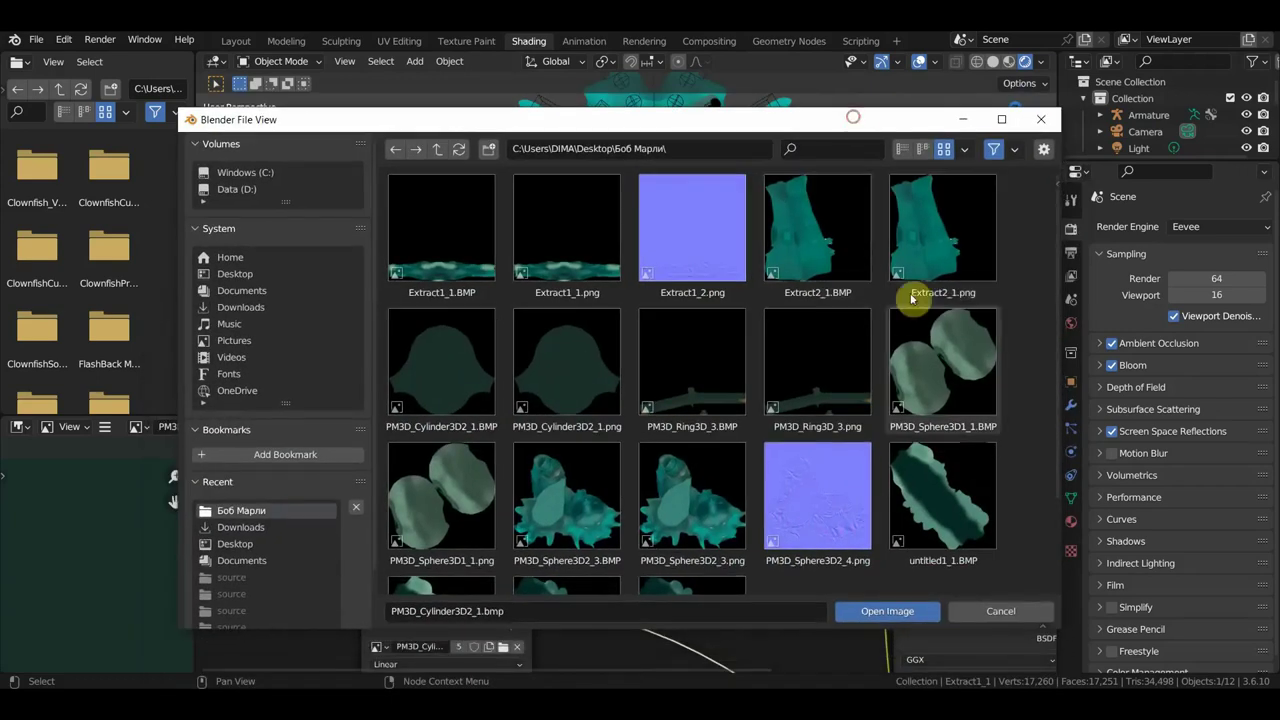
scroll(940, 495, down, 2)
scroll(557, 565, down, 2)
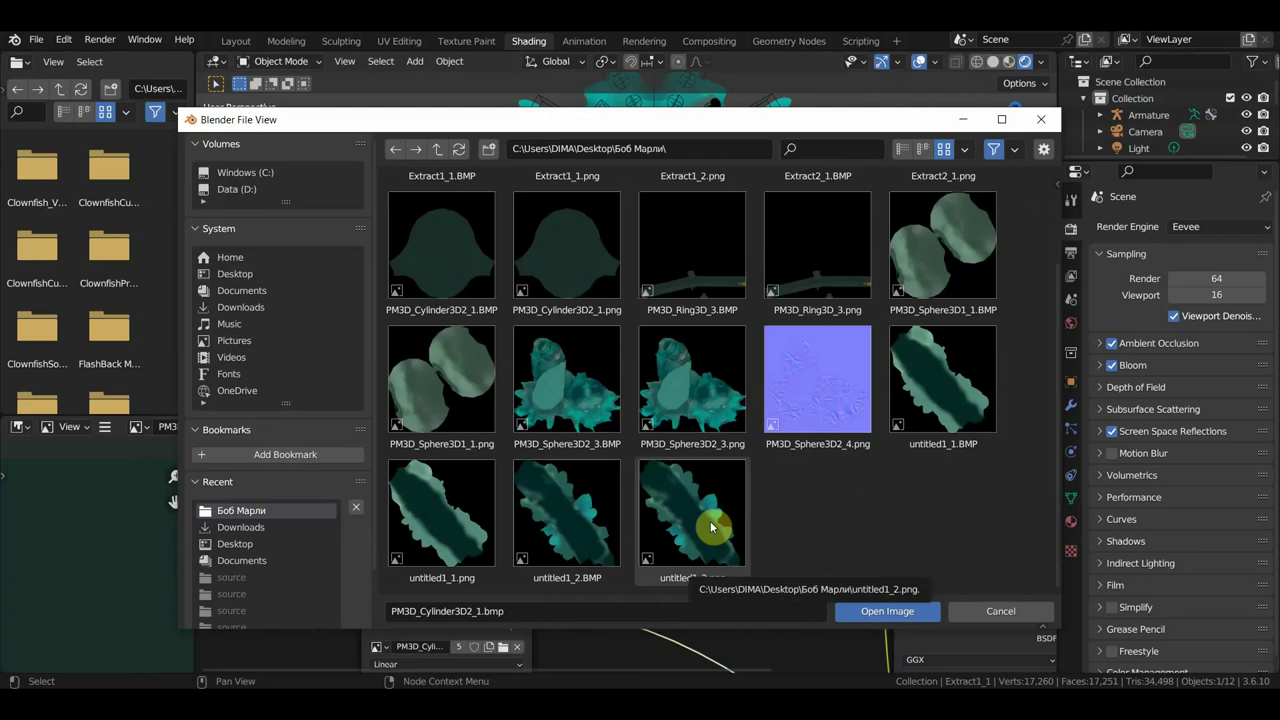
scroll(713, 495, up, 3)
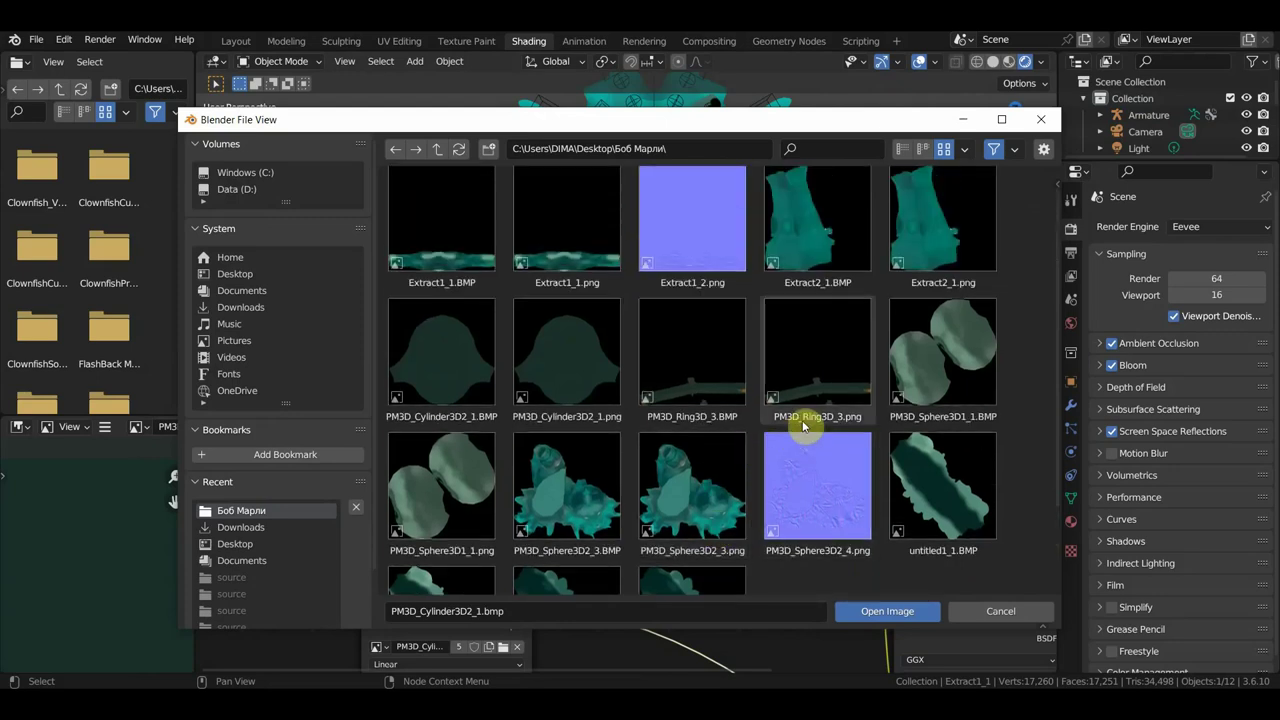
double_click(842, 376)
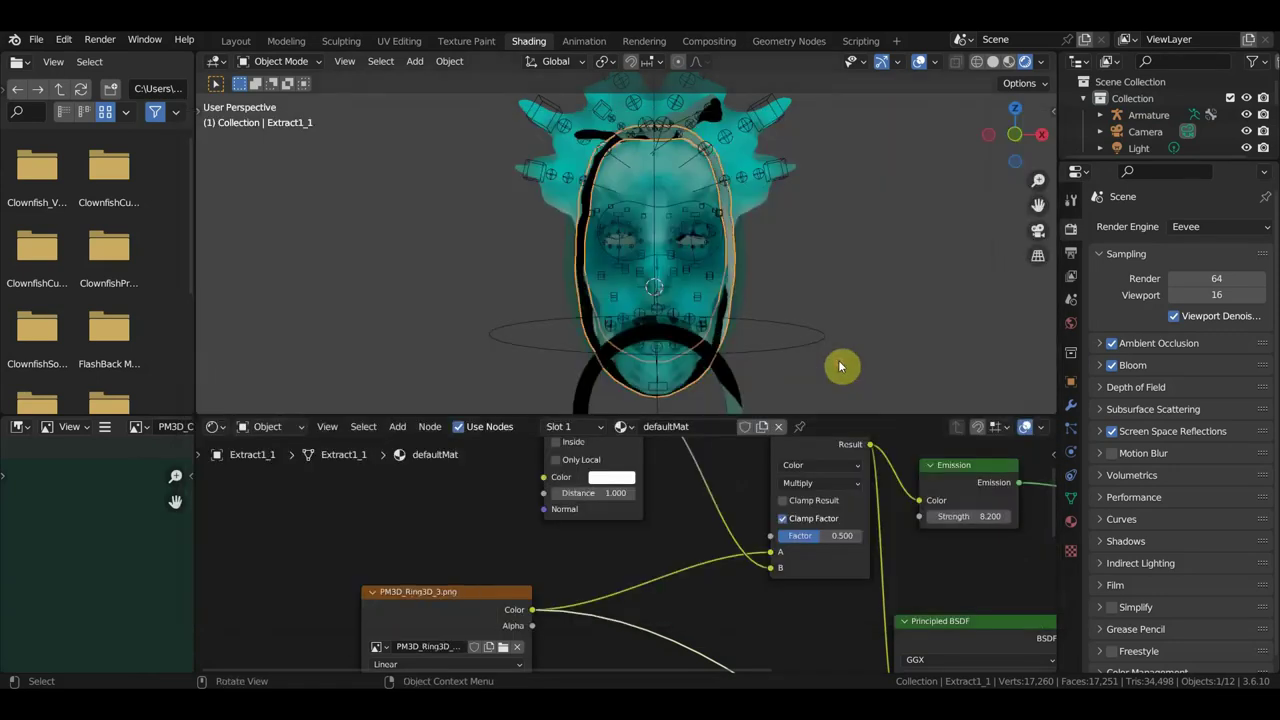
mouse_move(814, 345)
middle_down()
mouse_move(893, 332)
mouse_move(886, 323)
middle_up()
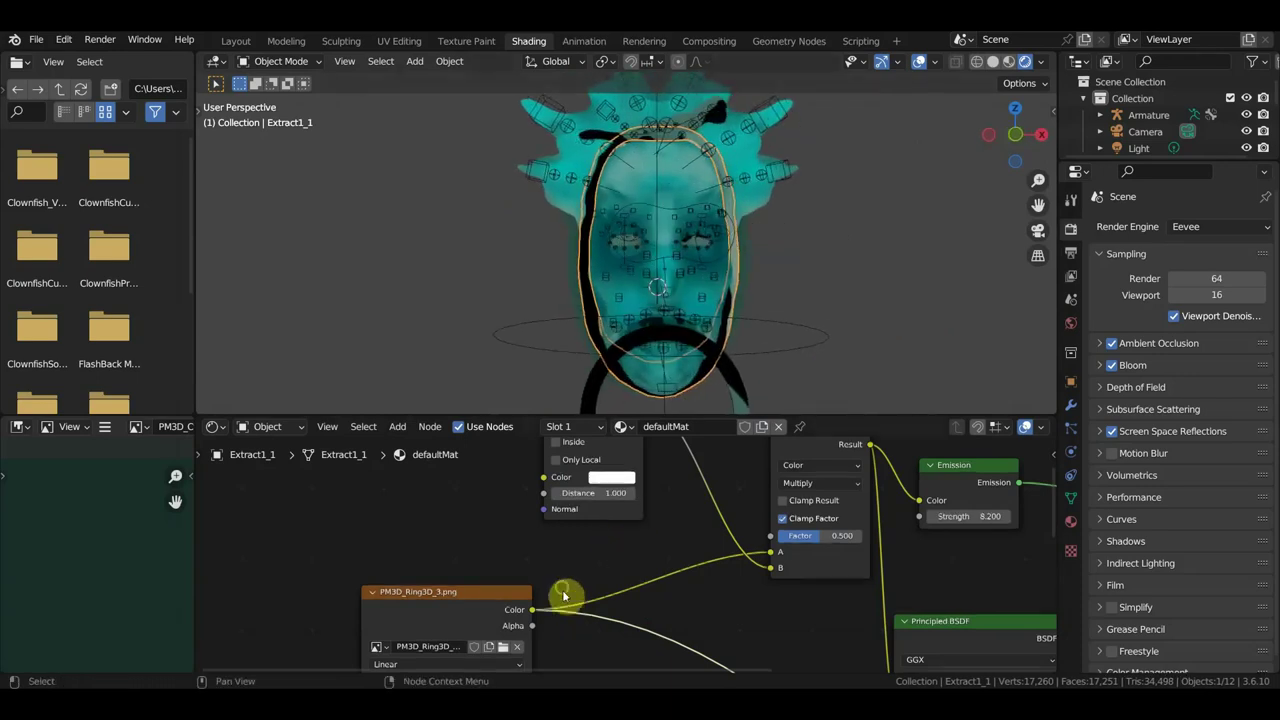
- Replace the face texture image with Extract2_1.png
middle_drag(563, 595, 530, 574)
click(514, 581)
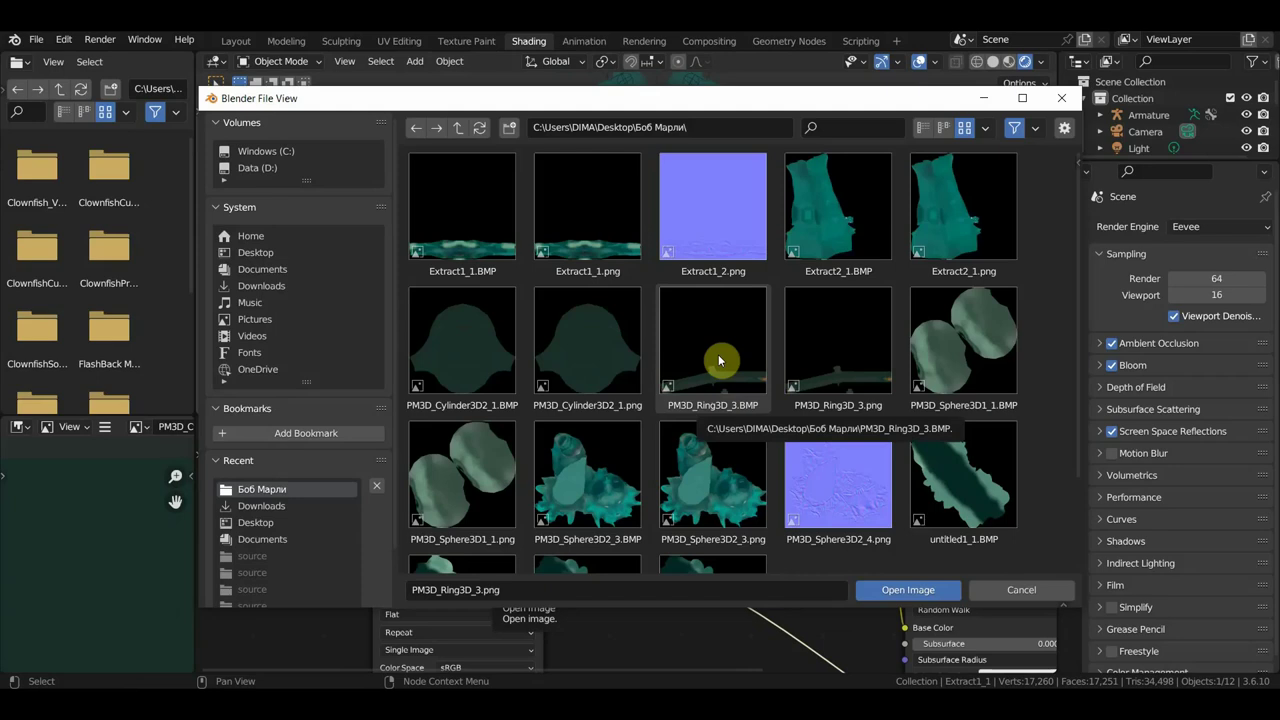
double_click(947, 240)
middle_drag(945, 233, 870, 300)
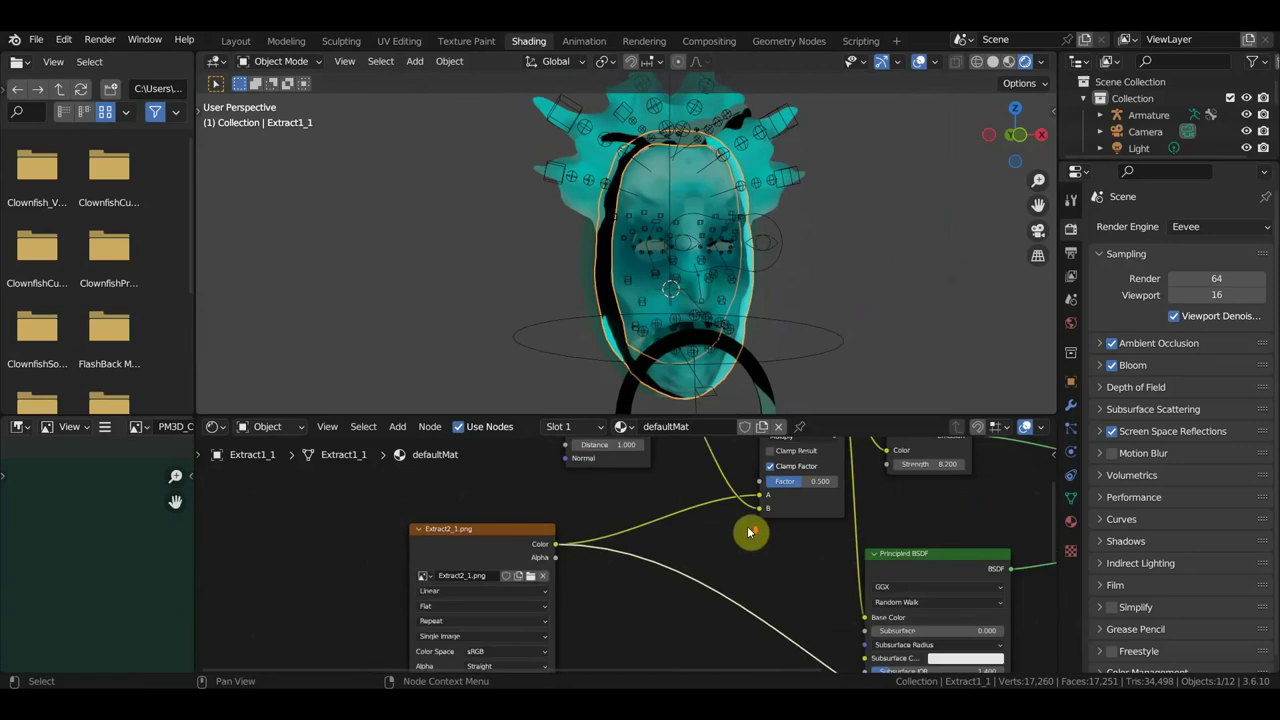
- Relink the image colour into the Mix node's A input and Ambient Occlusion into Multiply
scroll(749, 529, down, 2)
middle_drag(651, 543, 645, 582)
mouse_move(668, 556)
mouse_down()
mouse_move(634, 548)
mouse_move(476, 606)
mouse_move(571, 580)
mouse_up()
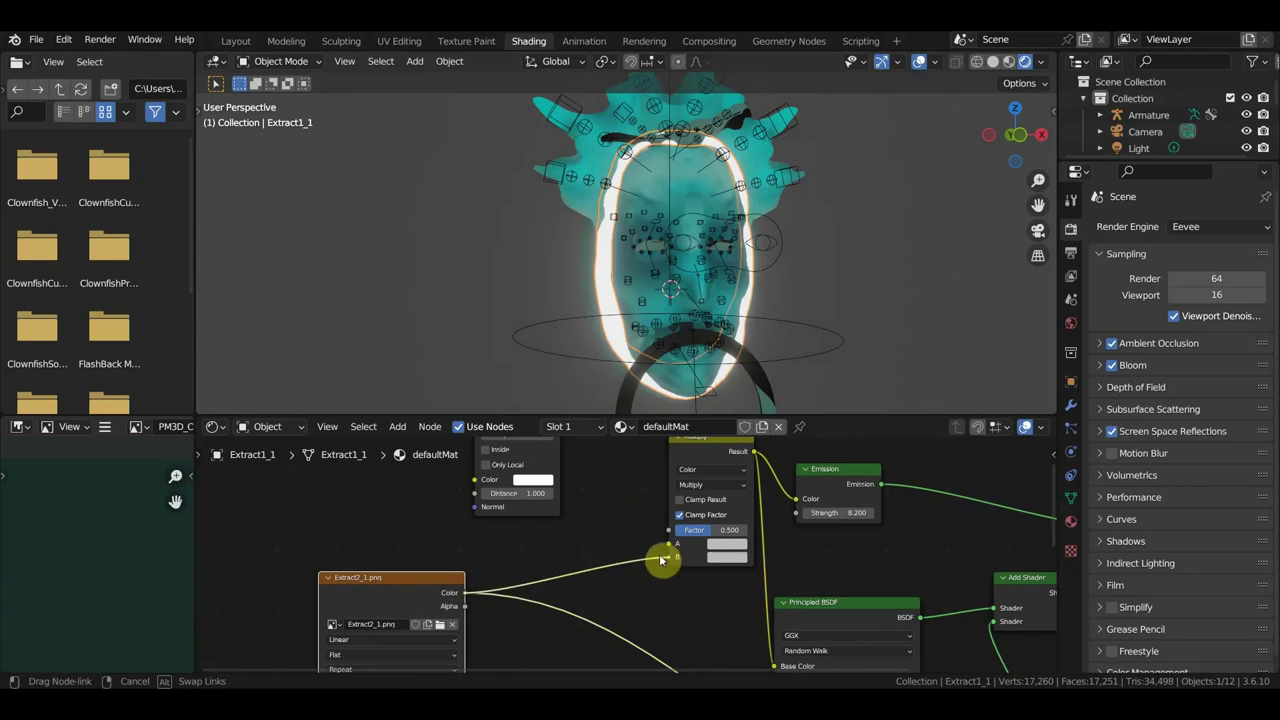
drag(668, 556, 668, 550)
scroll(608, 545, down, 2)
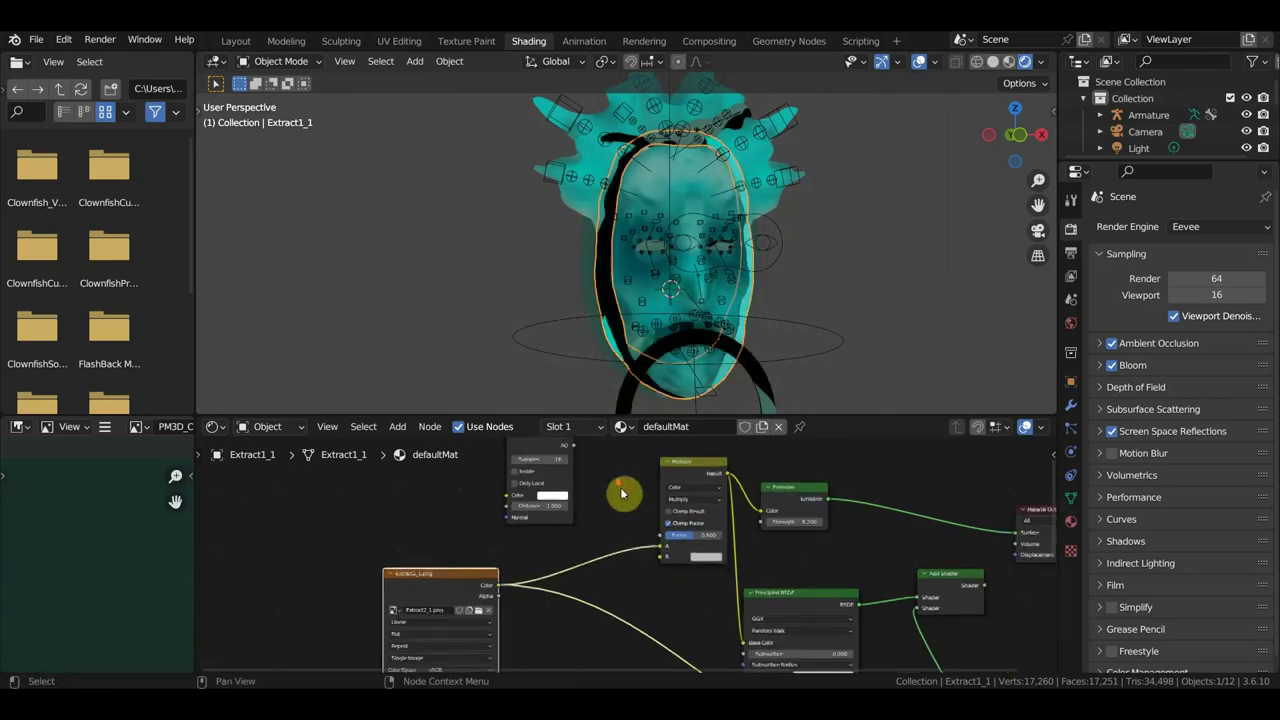
middle_drag(625, 493, 590, 478)
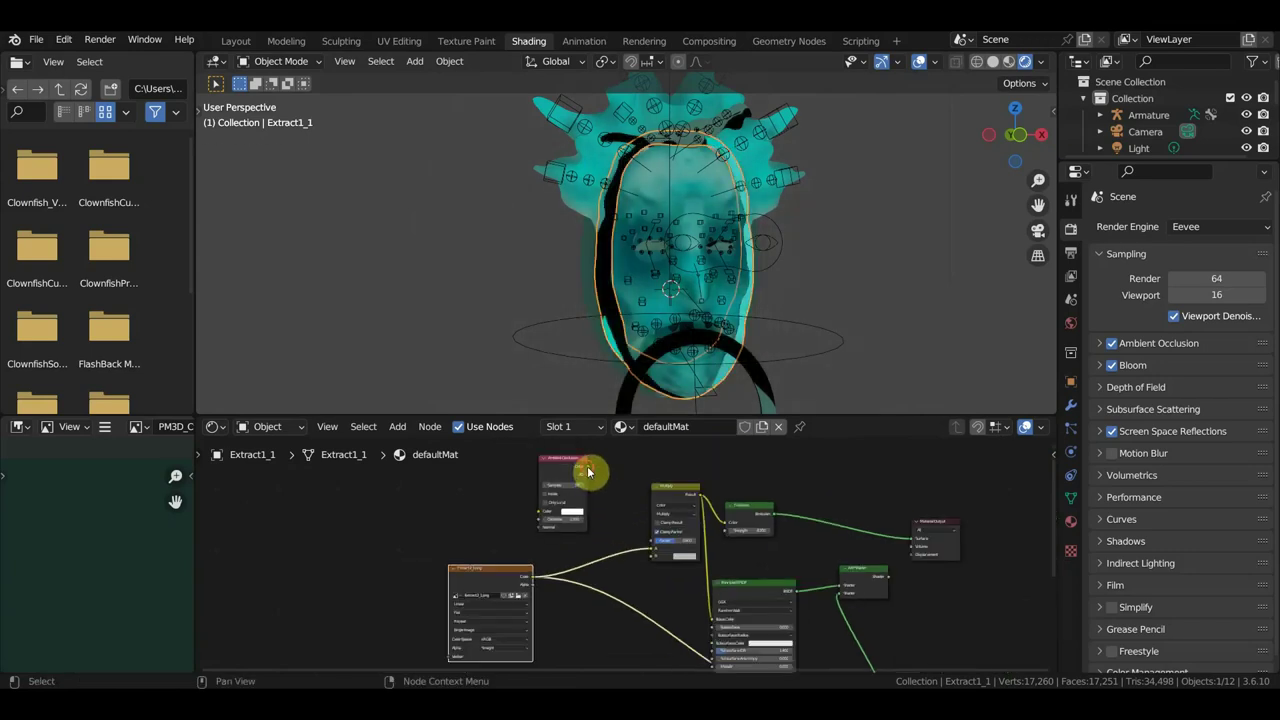
drag(588, 472, 651, 553)
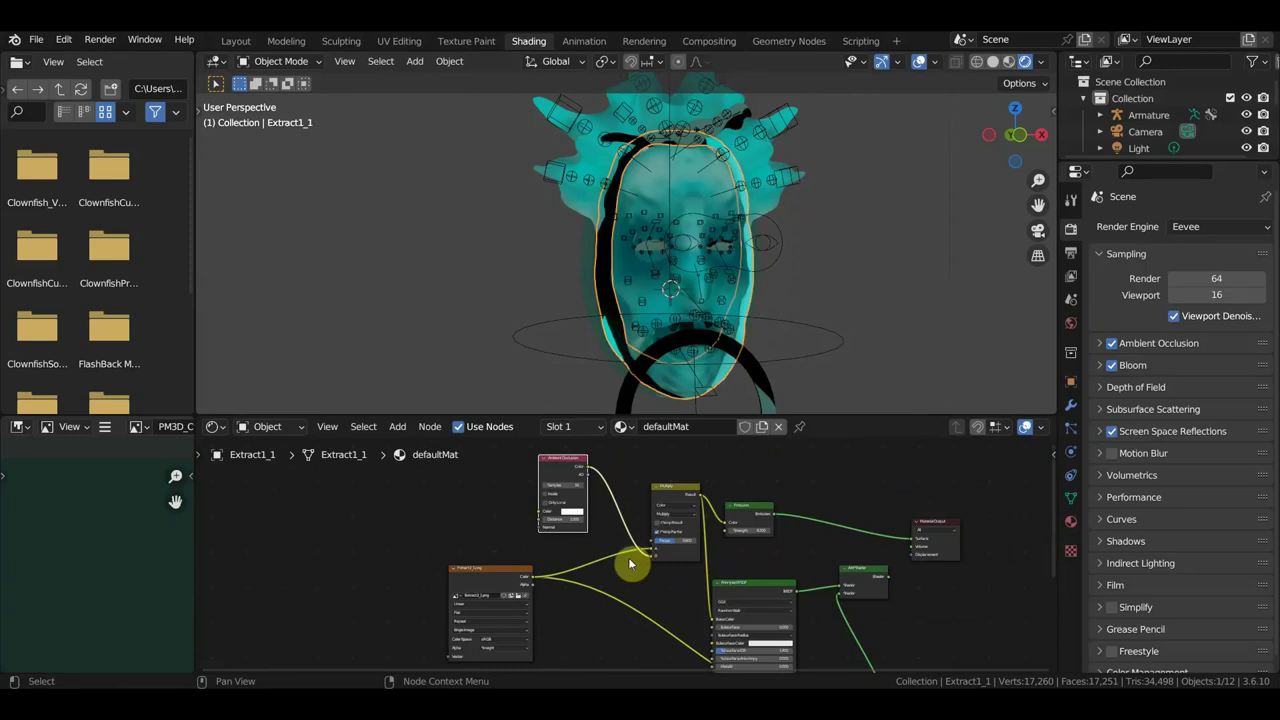
middle_drag(668, 596, 648, 524)
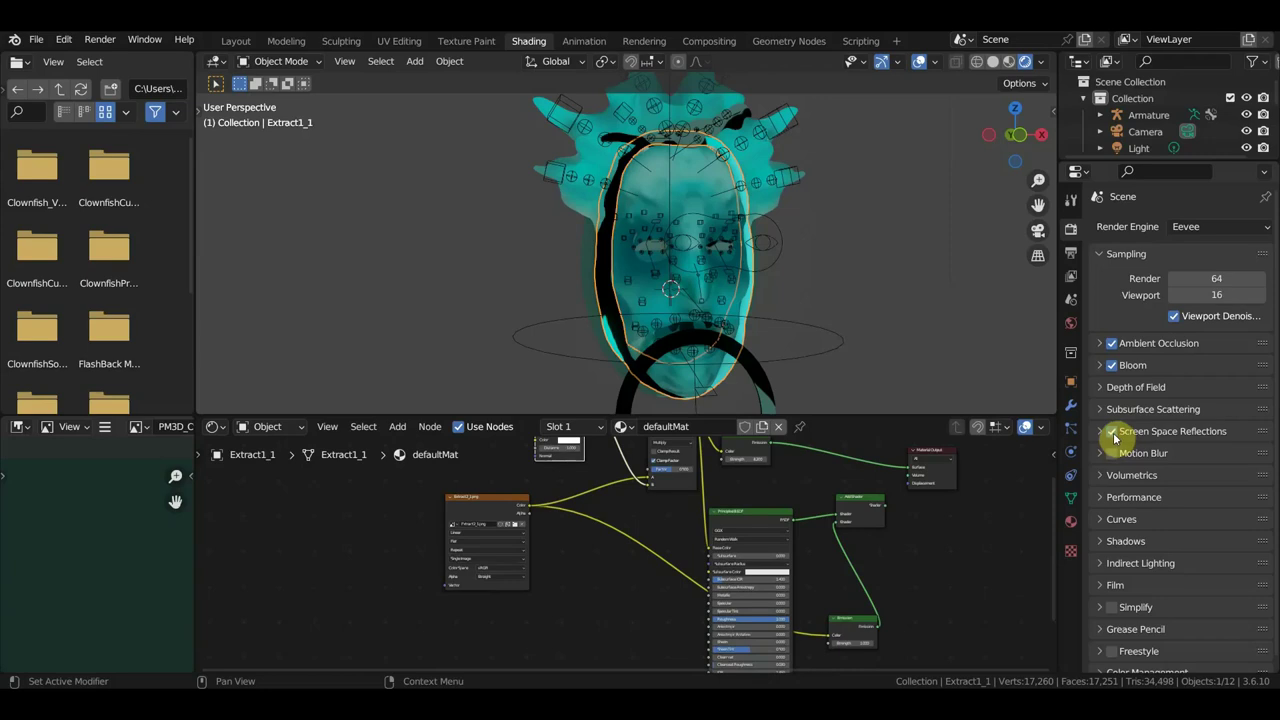
scroll(571, 606, up, 2)
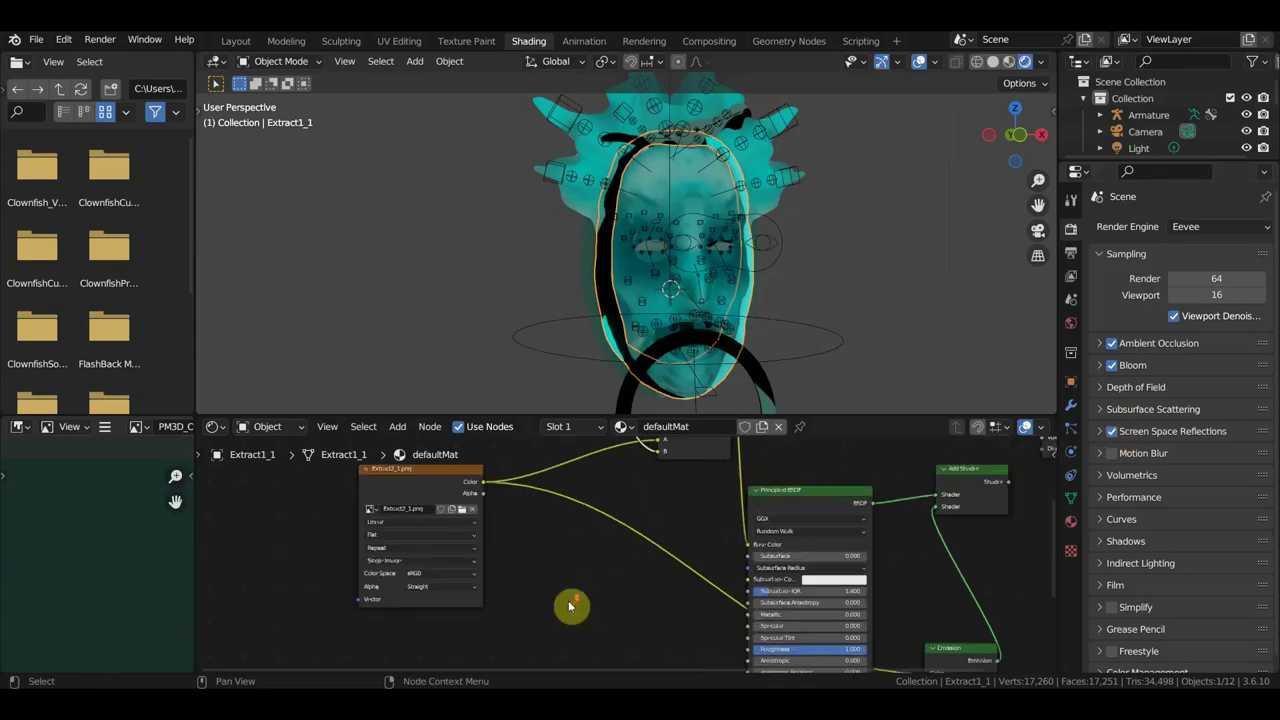
- Load PM3D_Ring3D_3.png back into the face's image texture and check the head
click(461, 512)
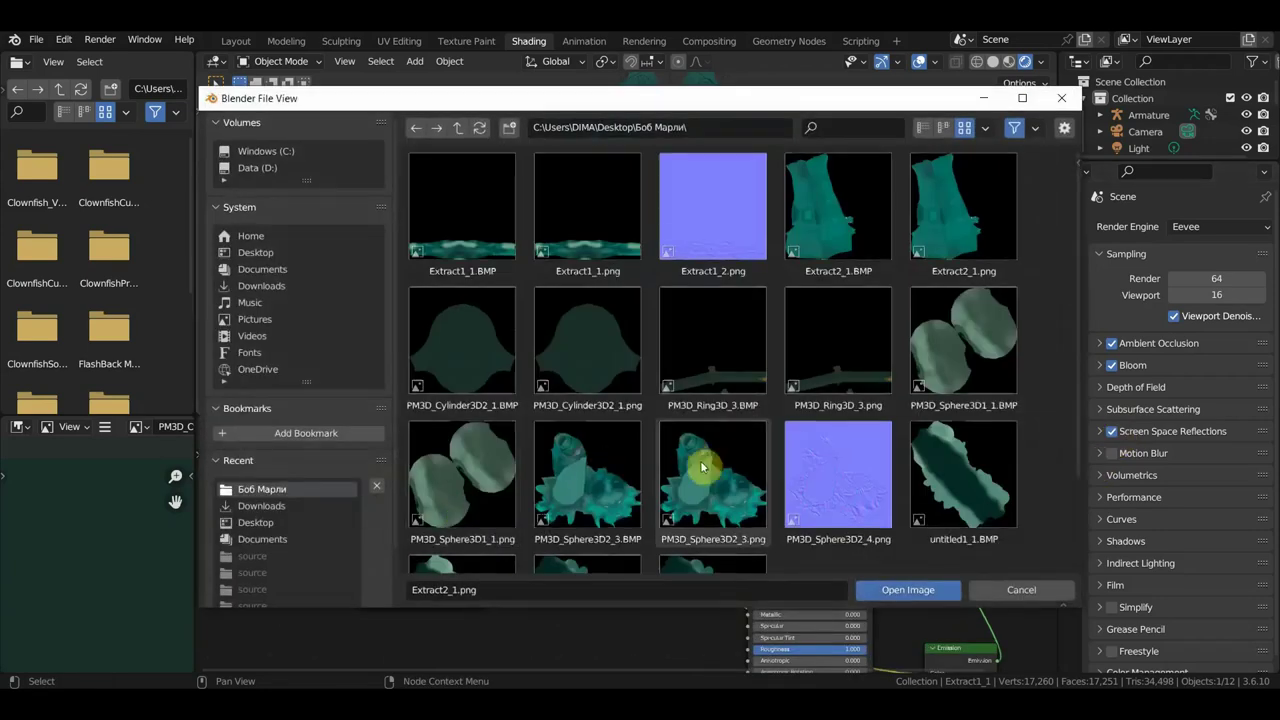
scroll(700, 460, down, 1)
scroll(714, 466, down, 2)
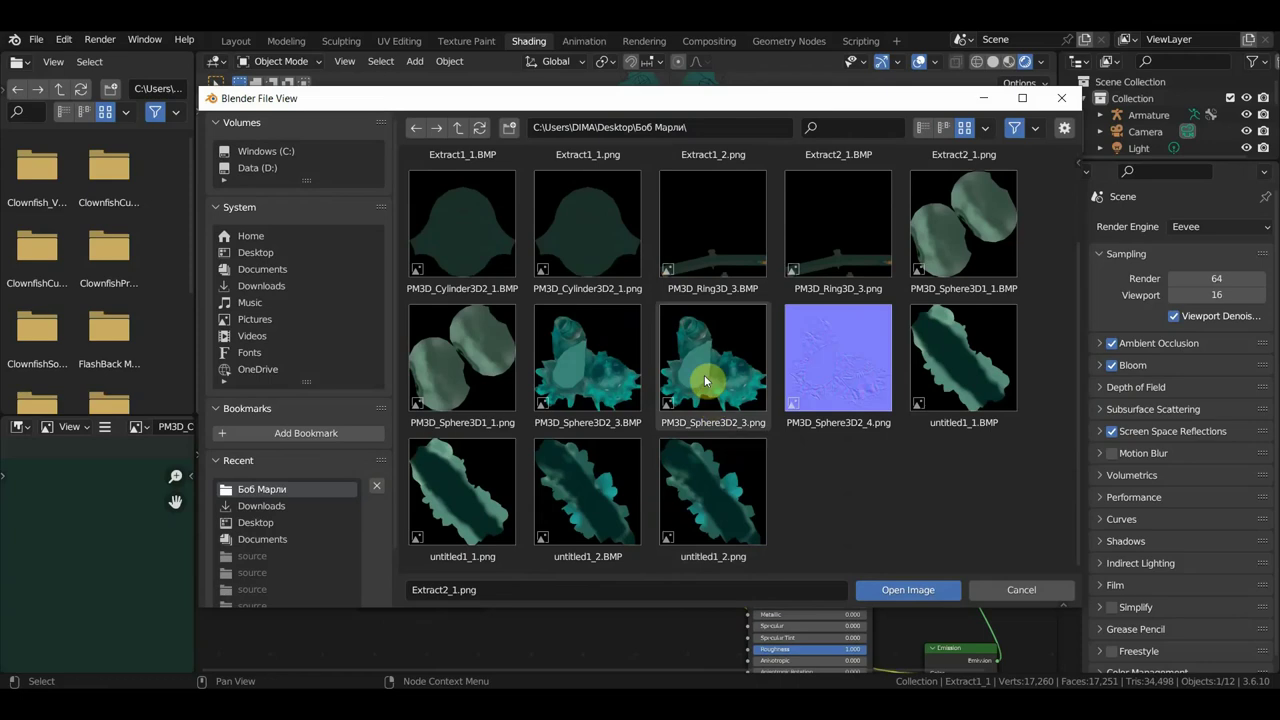
scroll(630, 506, up, 2)
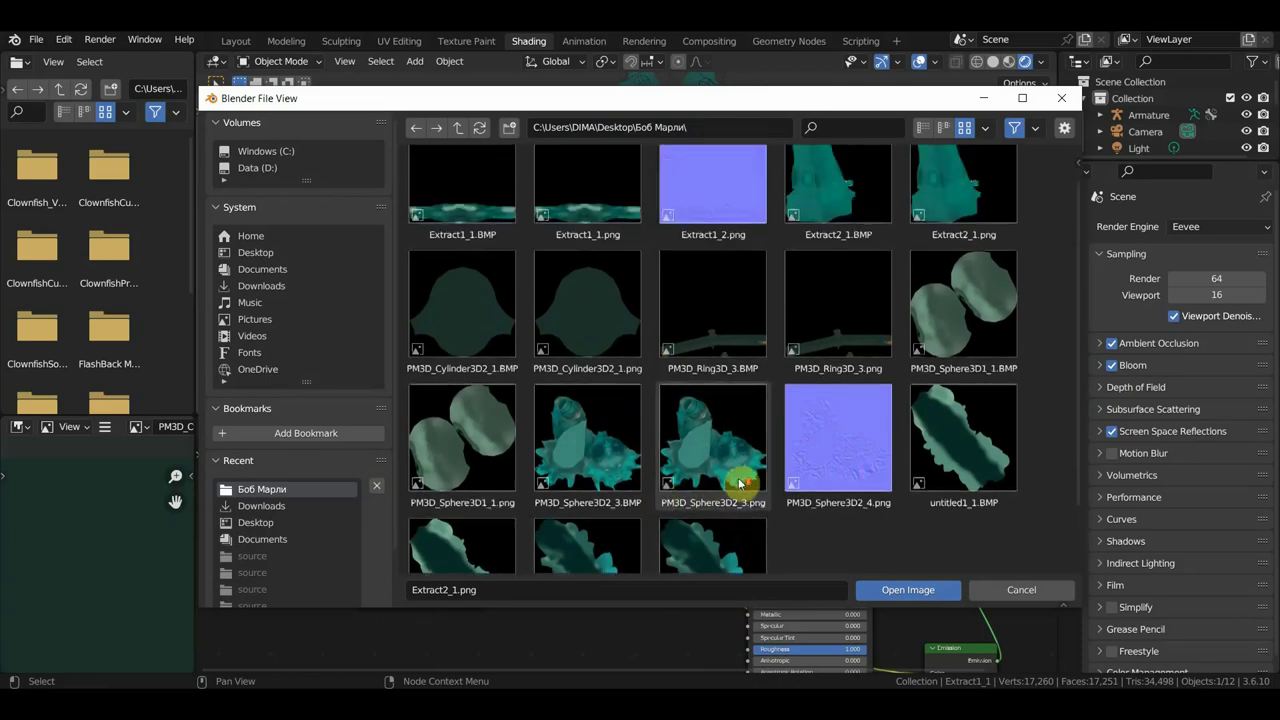
double_click(851, 351)
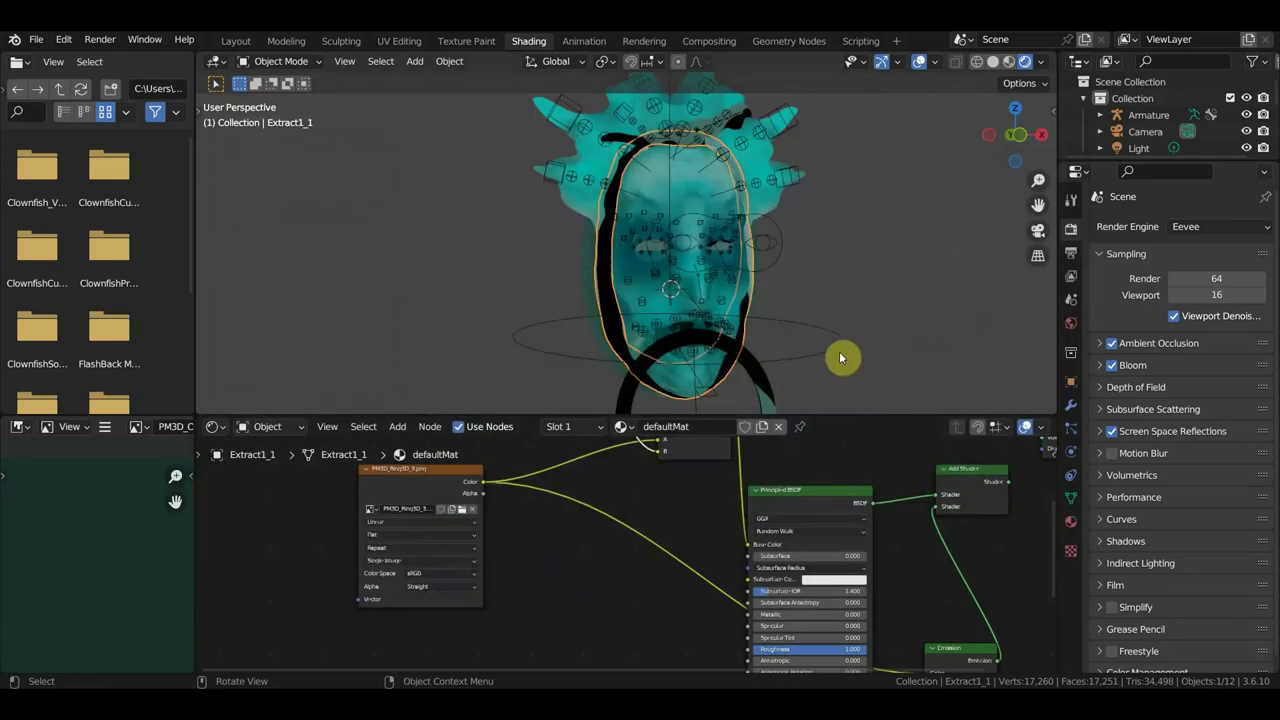
middle_drag(840, 357, 762, 341)
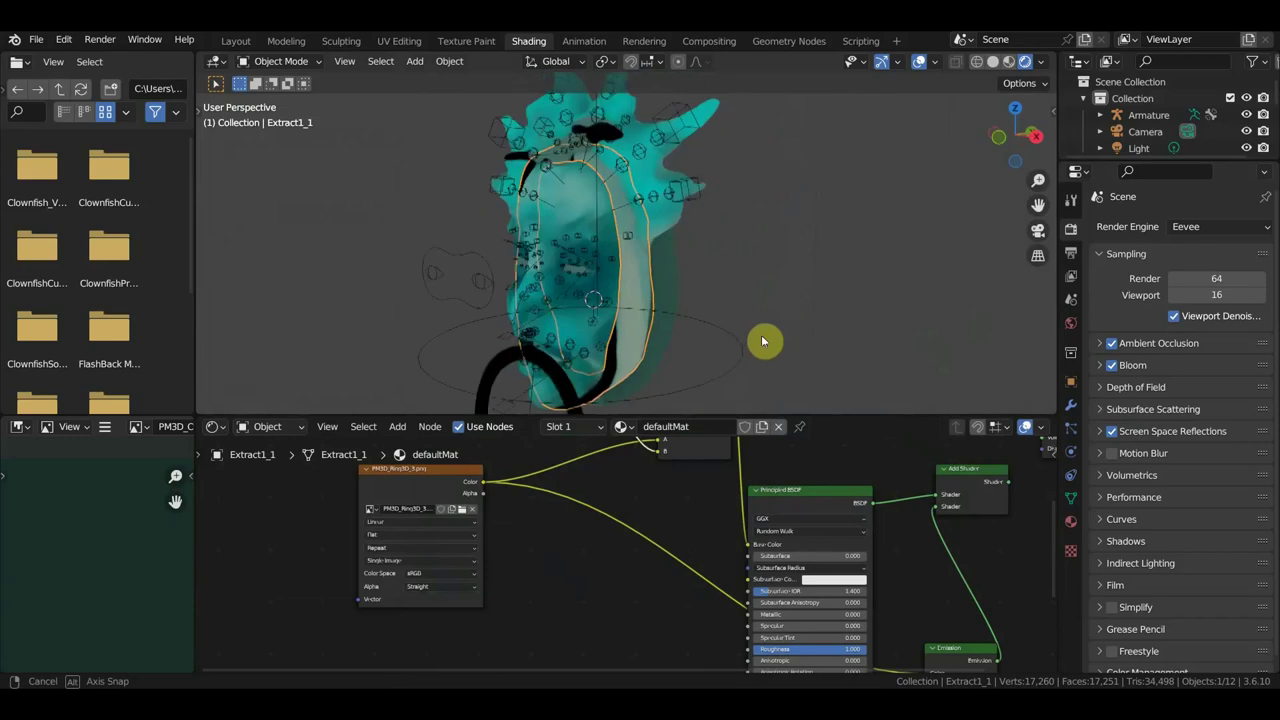
middle_drag(761, 341, 814, 330)
scroll(652, 548, down, 2)
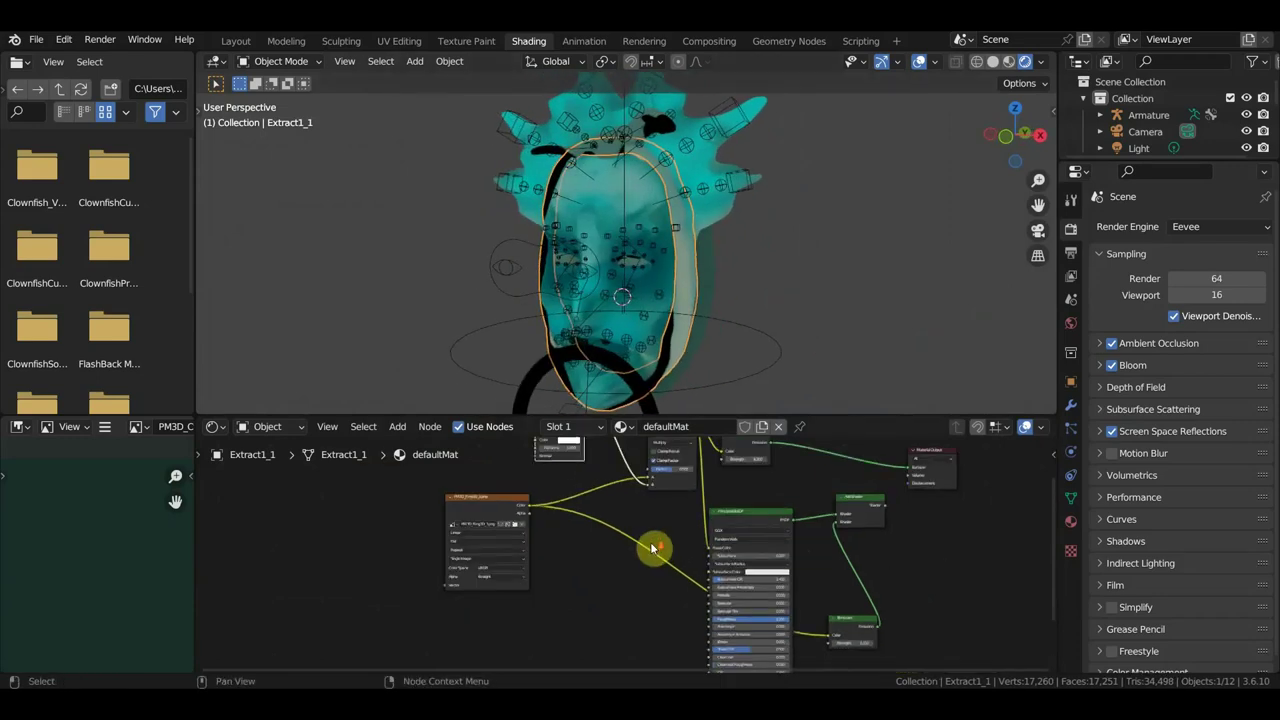
click(616, 367)
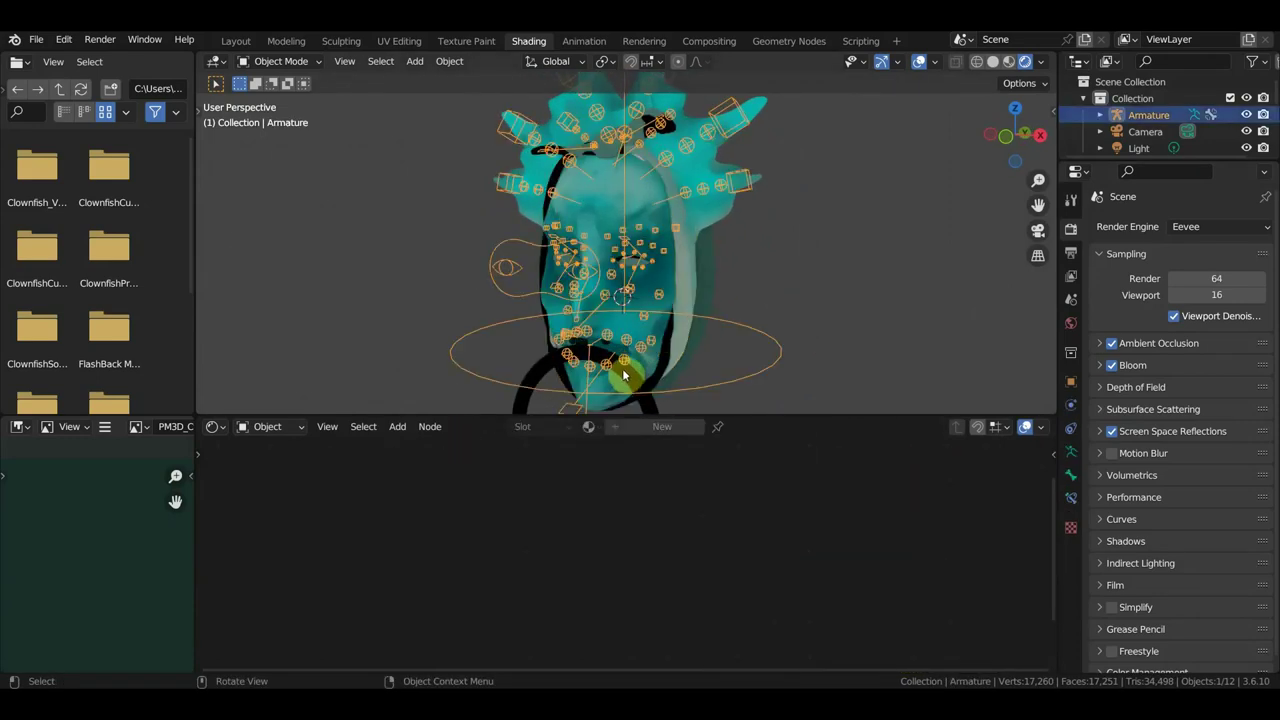
- Load PM3D_Ring3D_3.png into the ring's Image Texture node
click(635, 381)
middle_drag(663, 514, 503, 537)
scroll(515, 545, up, 3)
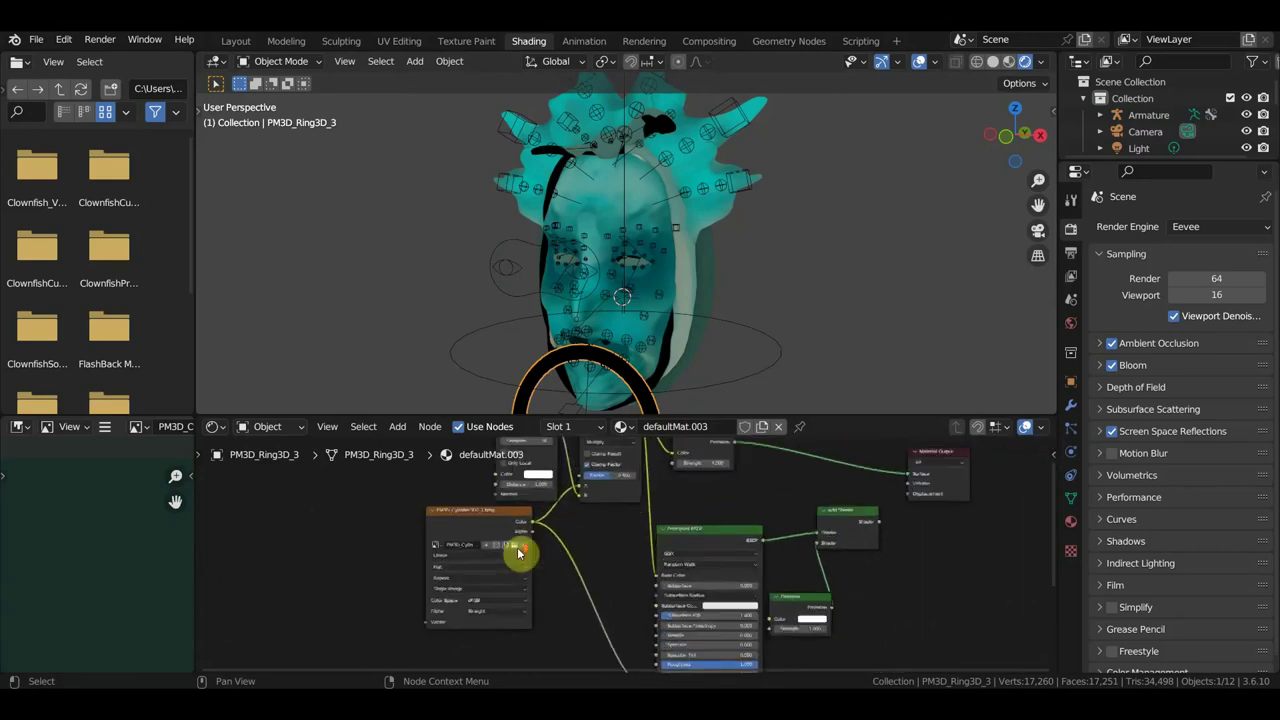
click(522, 589)
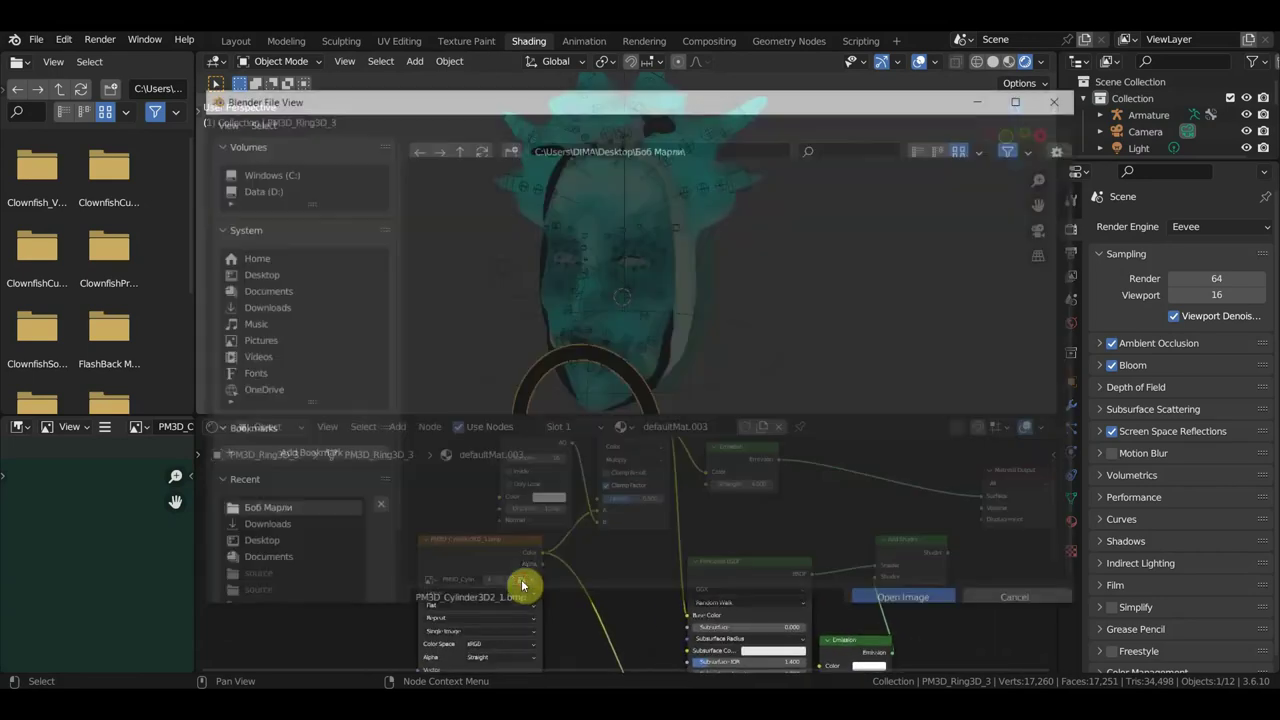
click(845, 372)
double_click(845, 372)
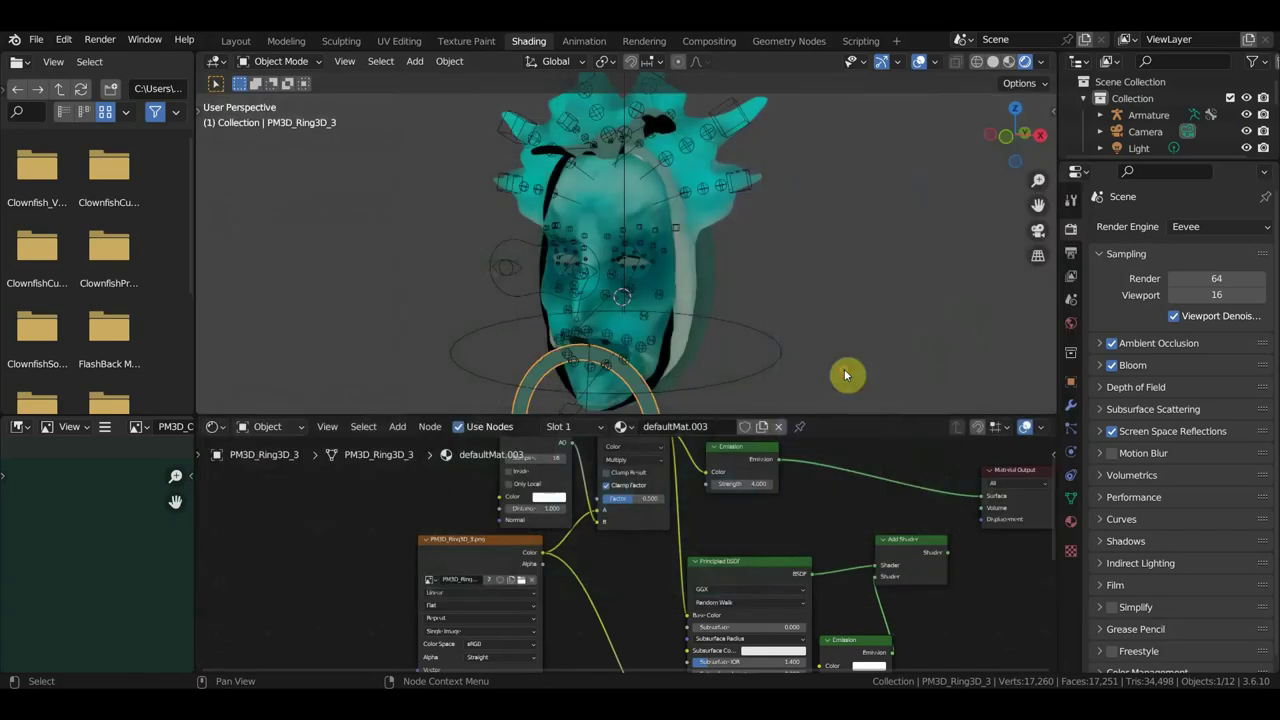
middle_drag(760, 346, 760, 346)
mouse_move(725, 386)
middle_down()
mouse_move(703, 371)
mouse_move(523, 363)
mouse_move(705, 361)
middle_up()
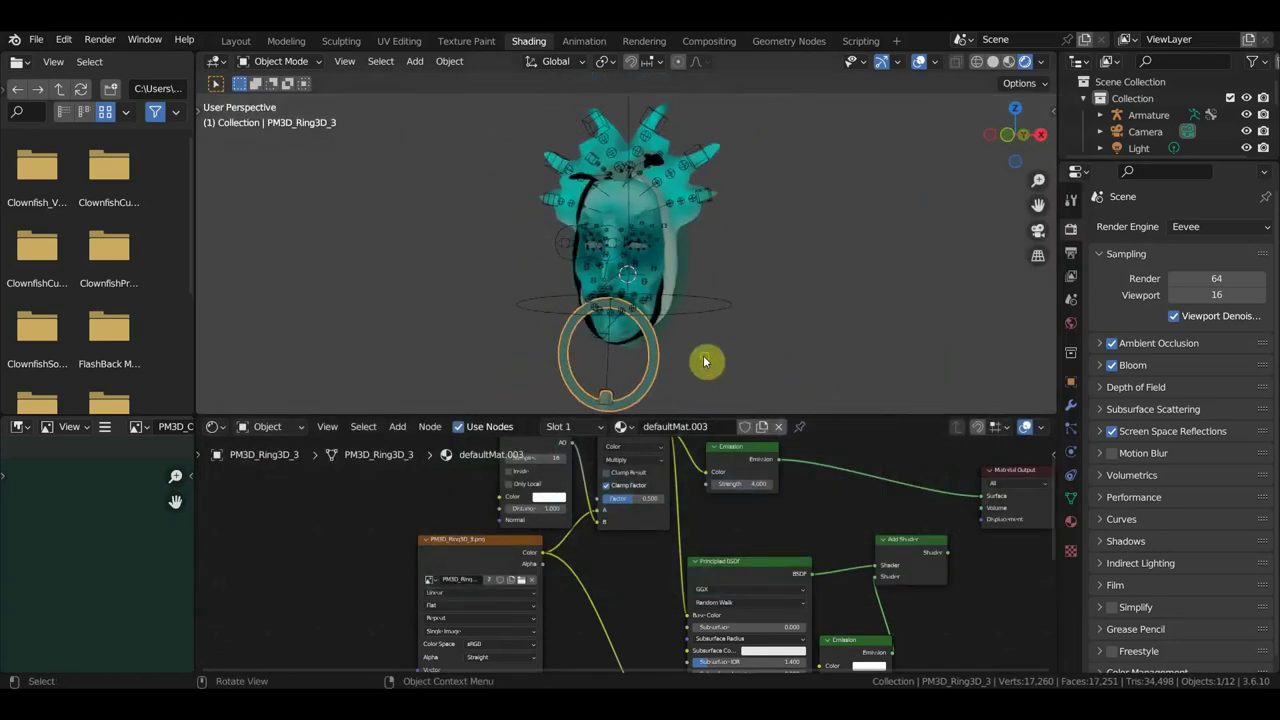
- Load Extract1_1.png into the Image Texture node of the face object Extract1_1
click(674, 252)
mouse_move(571, 477)
middle_down()
mouse_move(486, 557)
mouse_move(766, 551)
middle_up()
scroll(600, 560, up, 3)
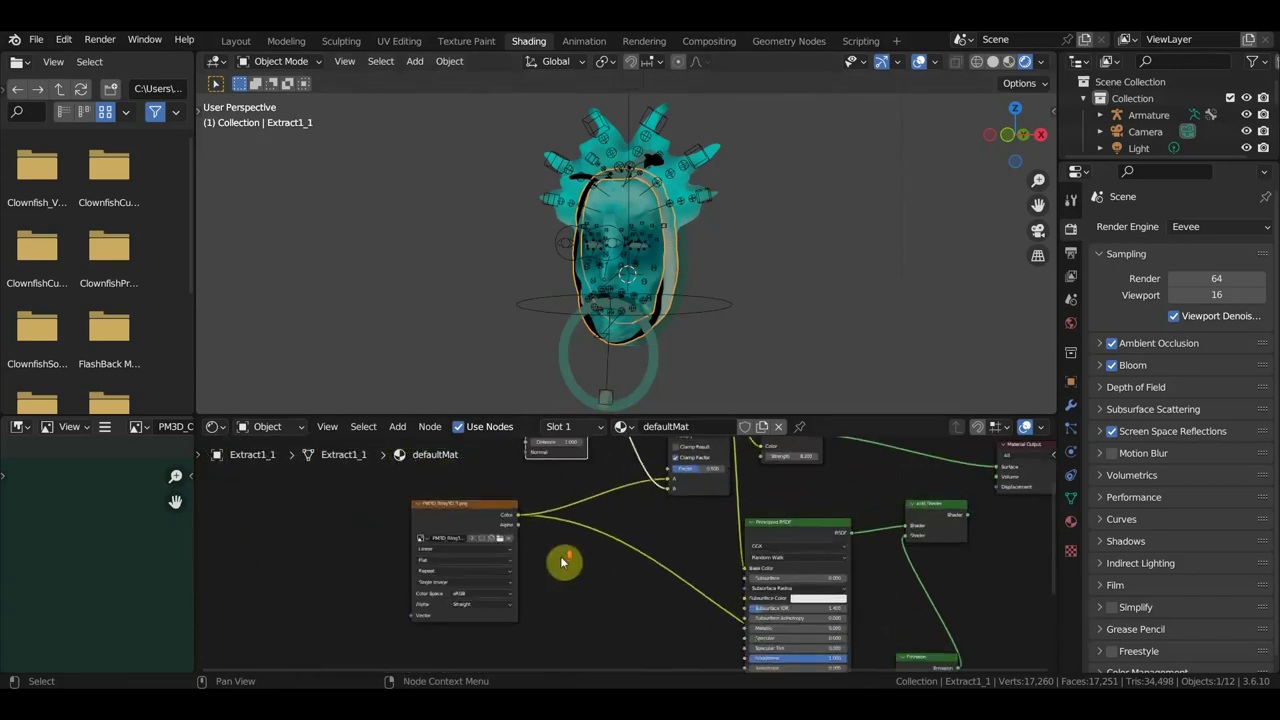
click(500, 541)
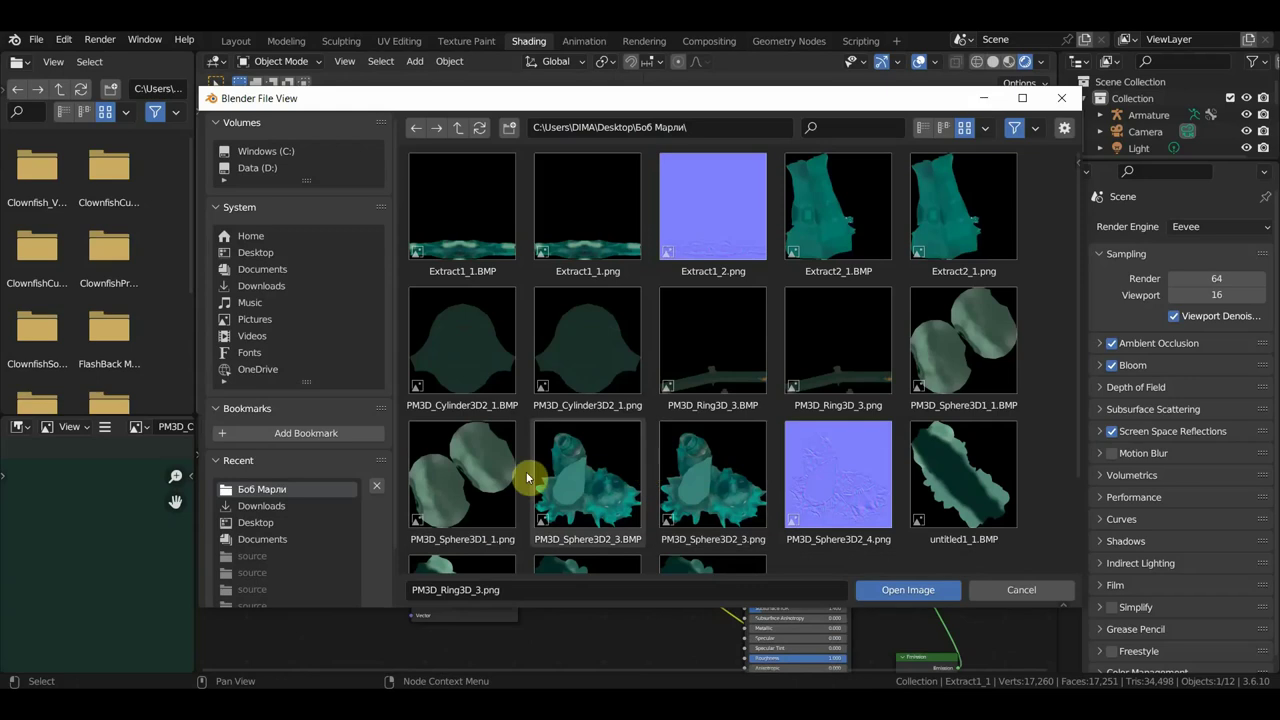
double_click(608, 229)
middle_drag(703, 279, 791, 309)
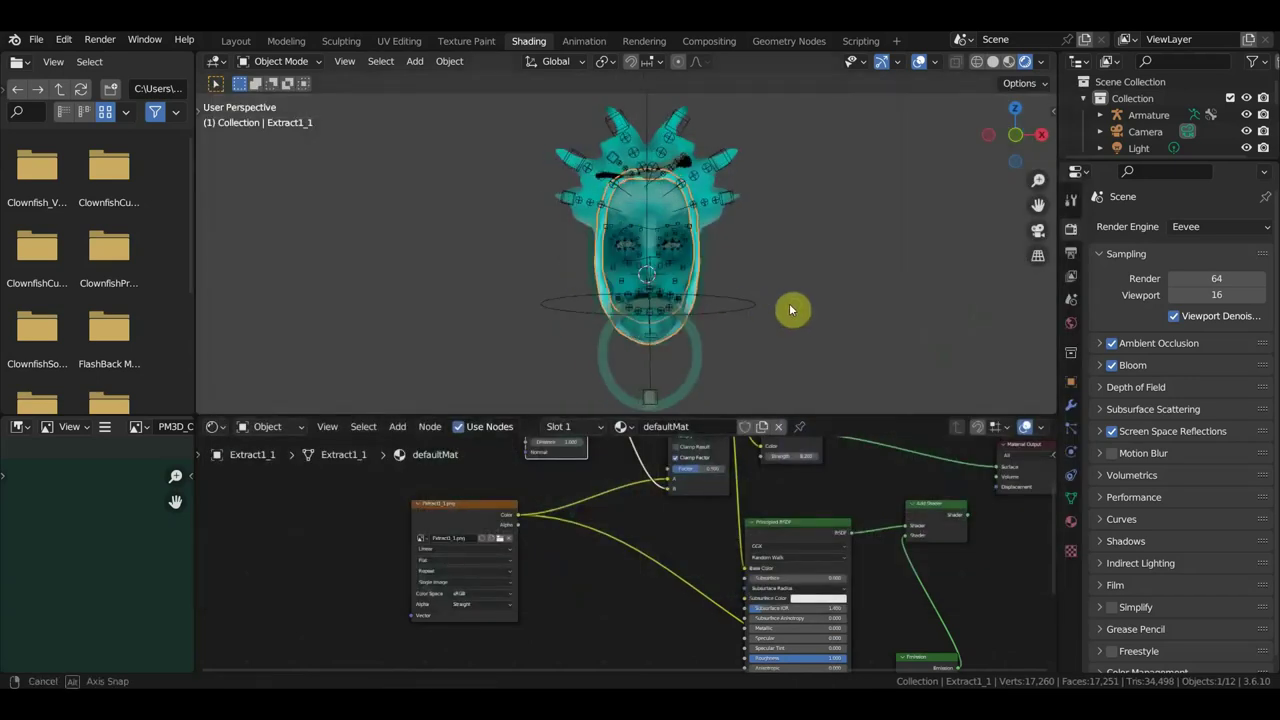
scroll(805, 296, up, 2)
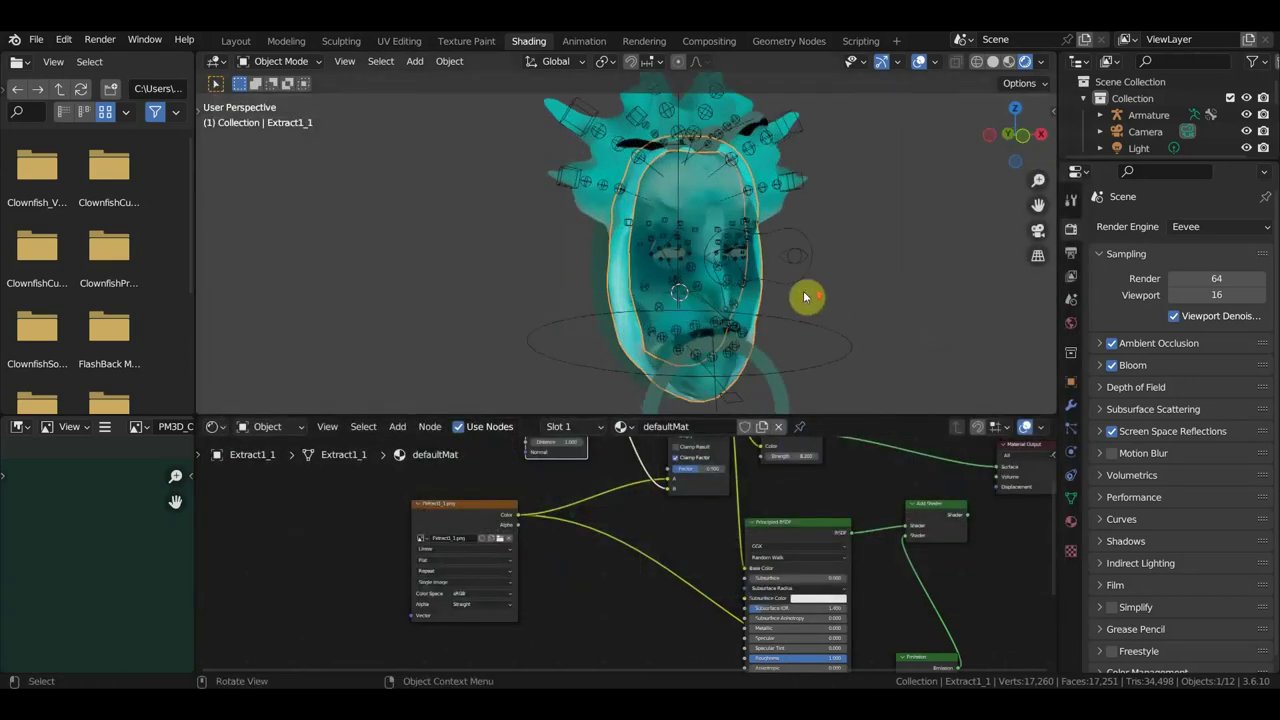
click(607, 160)
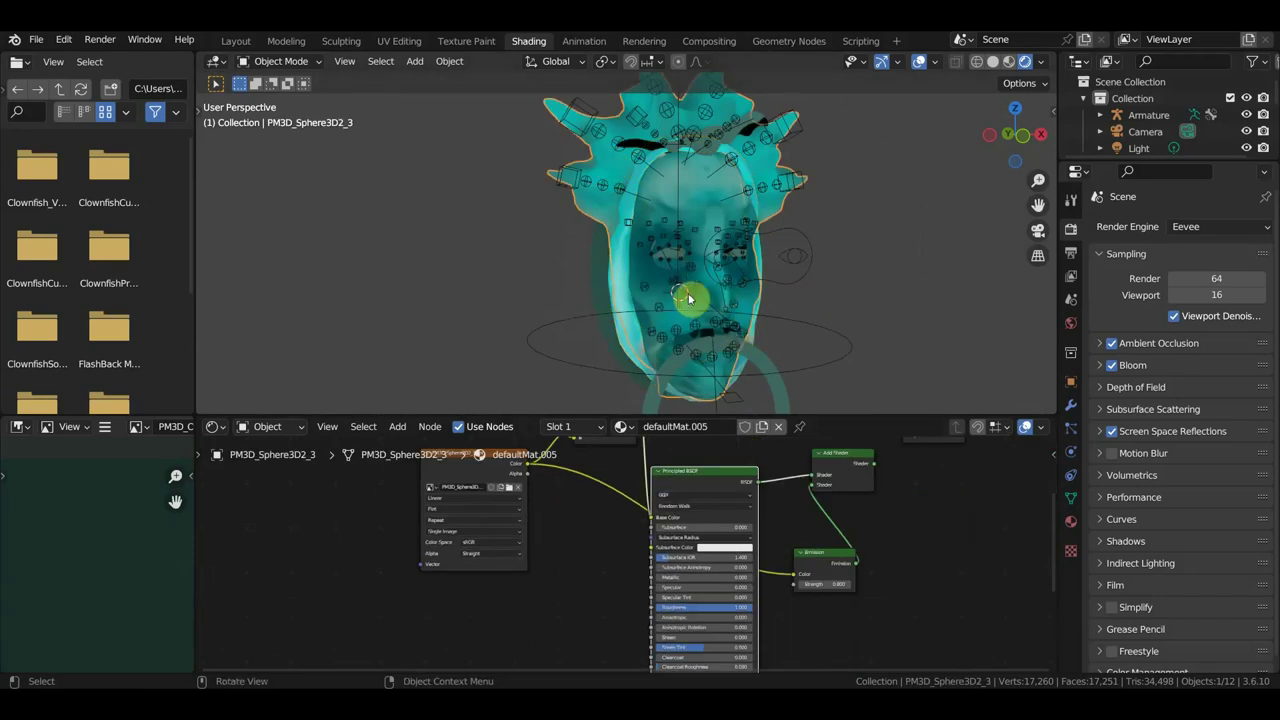
- Load PM3D_Sphere3D1_1.png into the eye sphere PM3D_Sphere3D1_1's Image Texture node
click(675, 258)
click(675, 258)
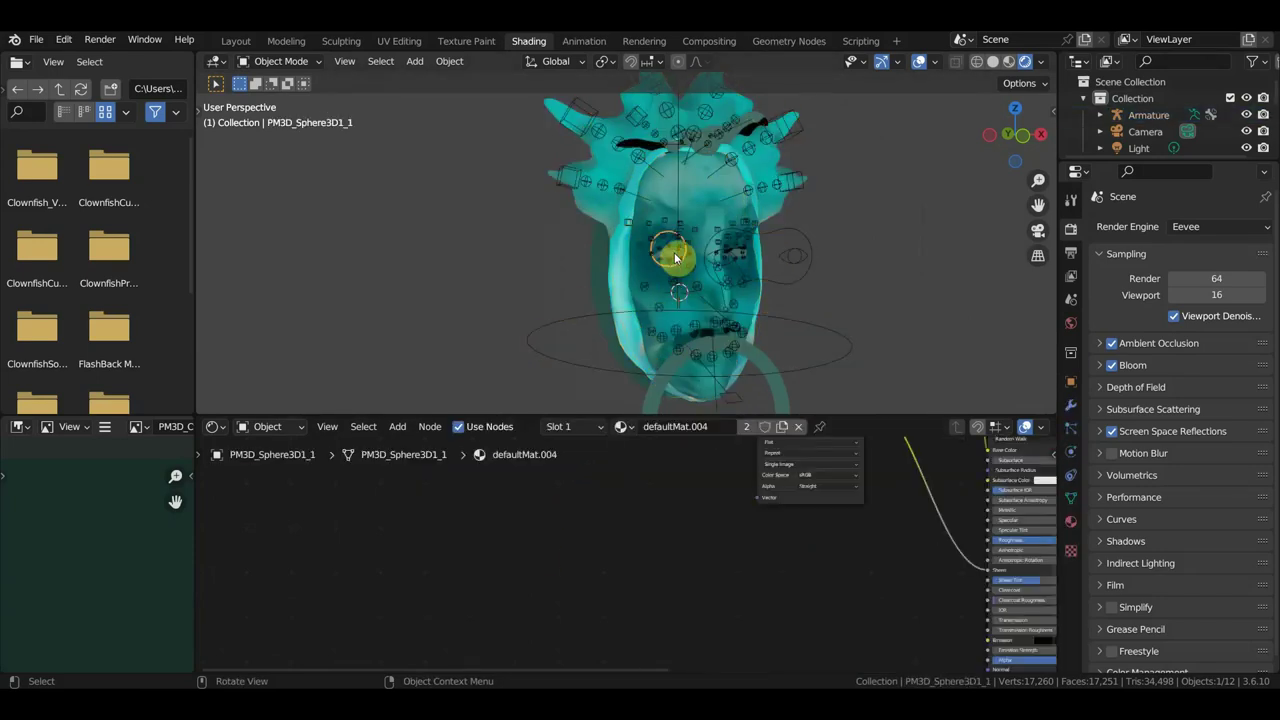
scroll(663, 614, up, 2)
scroll(640, 614, up, 1)
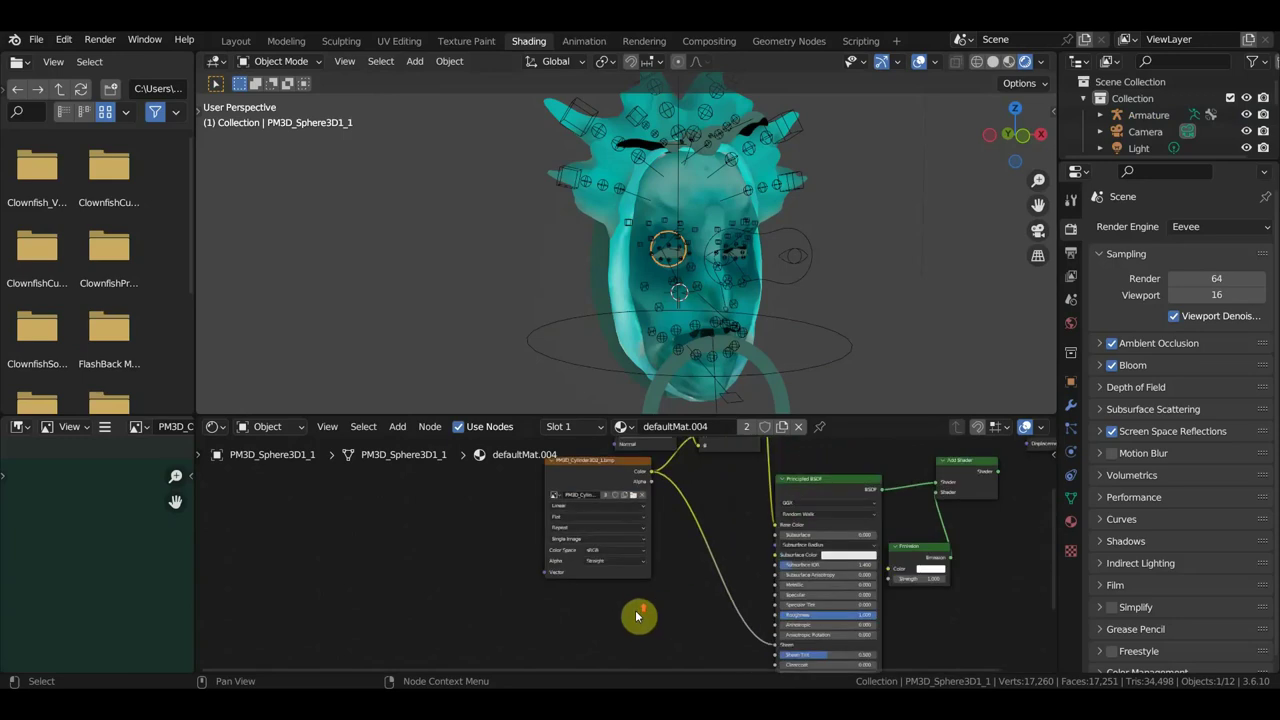
scroll(677, 600, up, 1)
scroll(623, 592, up, 1)
click(578, 538)
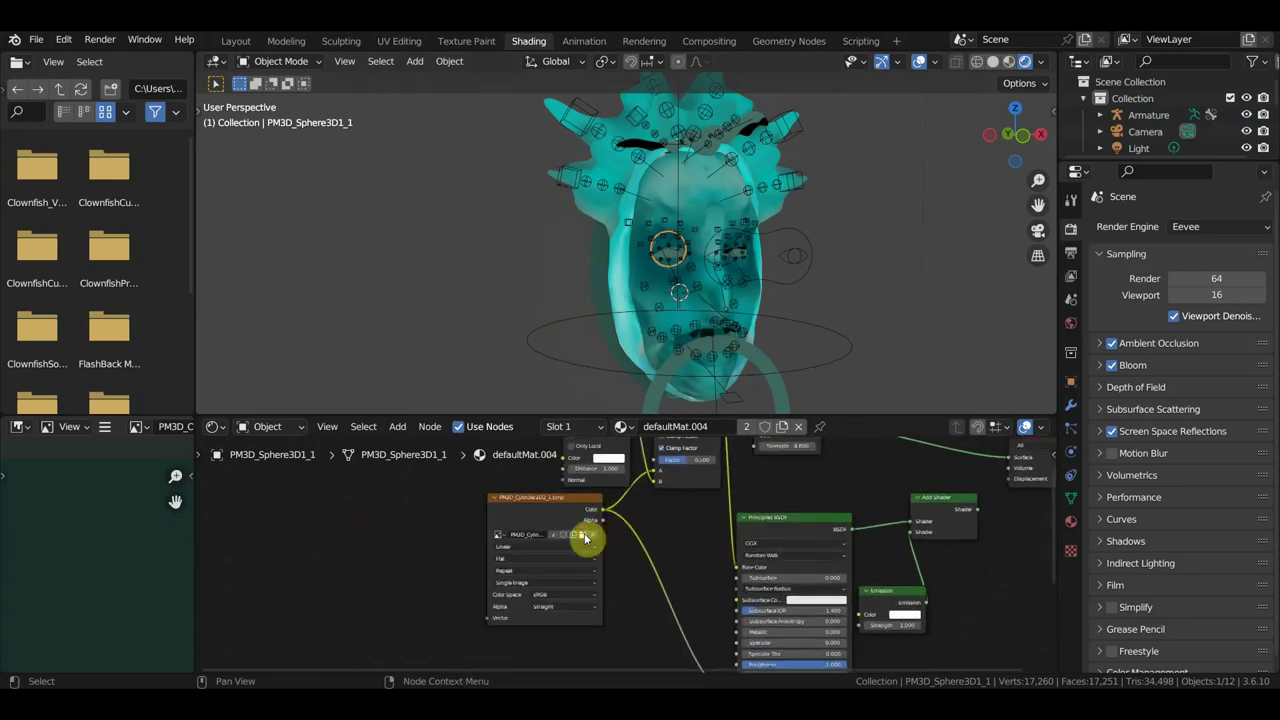
click(586, 538)
scroll(700, 370, down, 1)
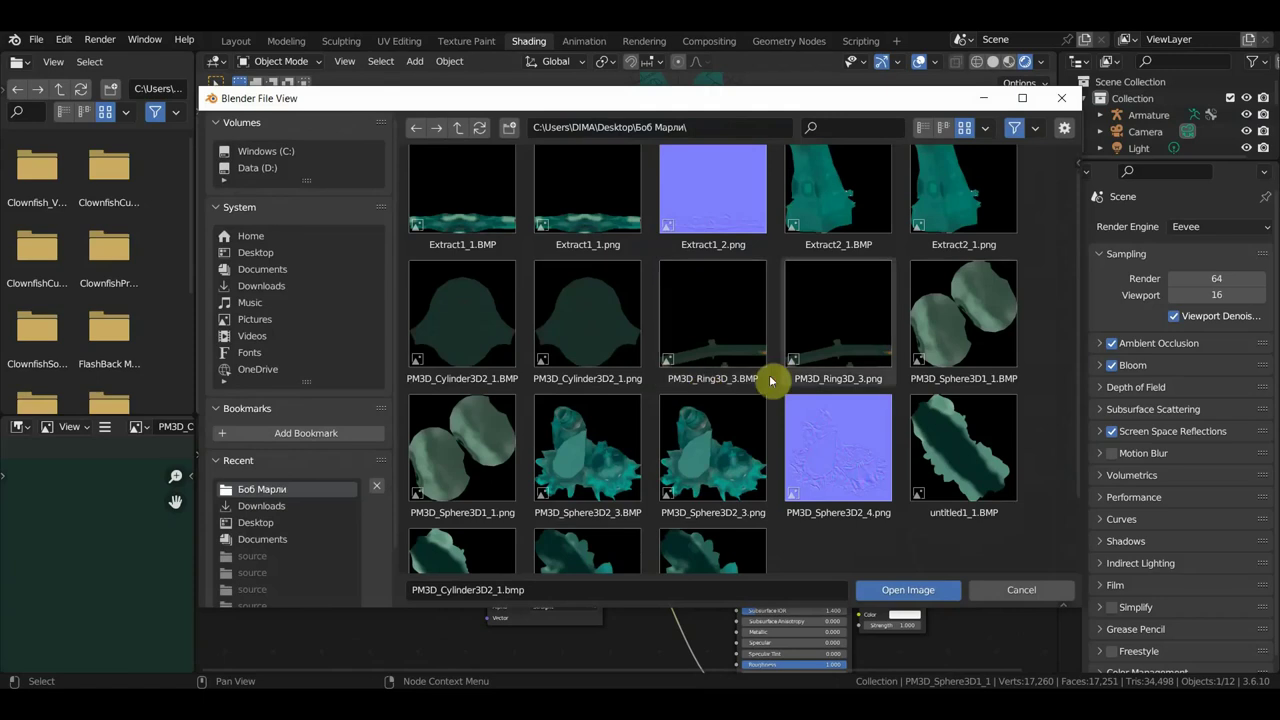
double_click(473, 479)
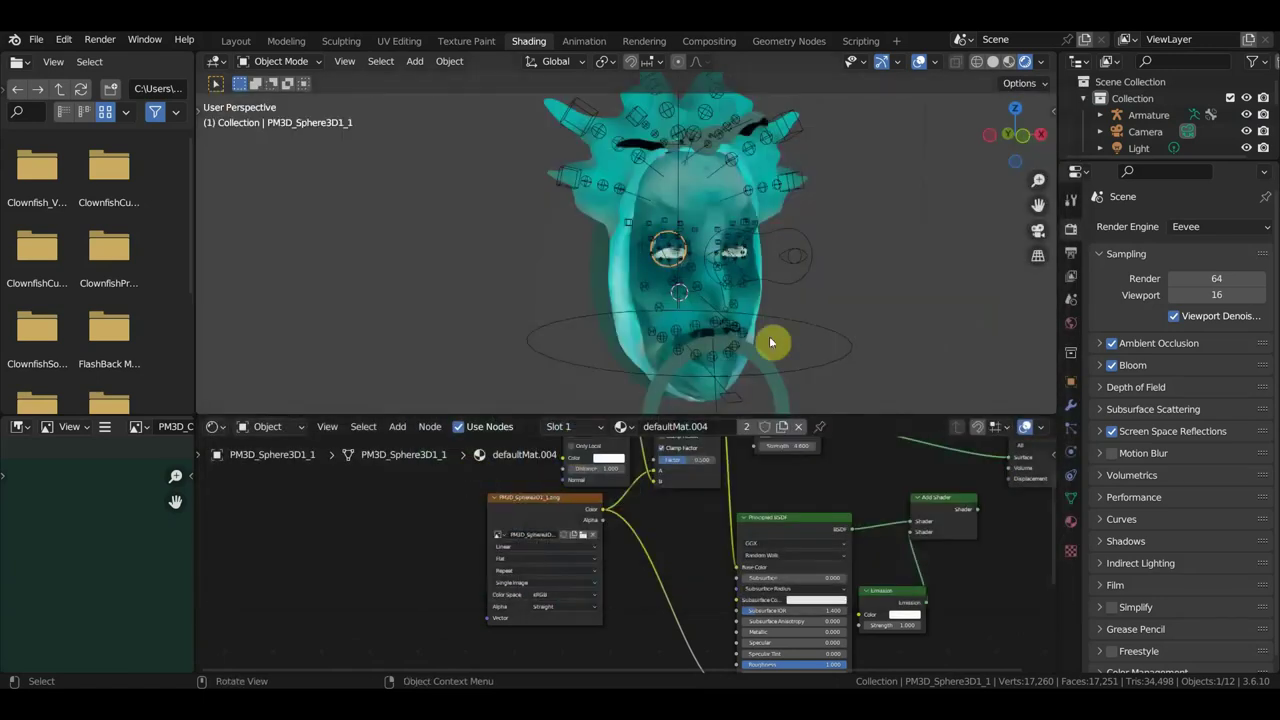
scroll(769, 342, up, 5)
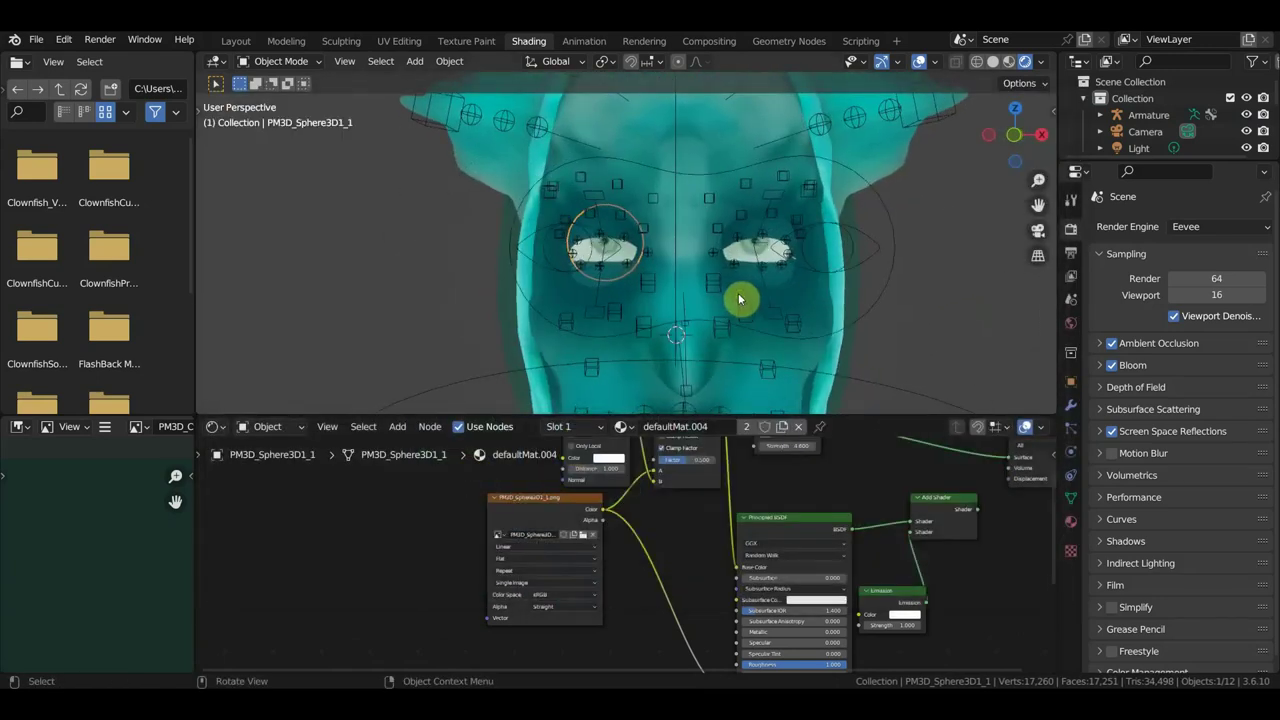
scroll(781, 254, down, 3)
- Select the Extract2_1 piece on top of the head to show its defaultMat.001 nodes
click(713, 121)
click(713, 118)
scroll(611, 537, down, 2)
scroll(663, 558, down, 3)
scroll(645, 456, down, 3)
scroll(654, 590, up, 2)
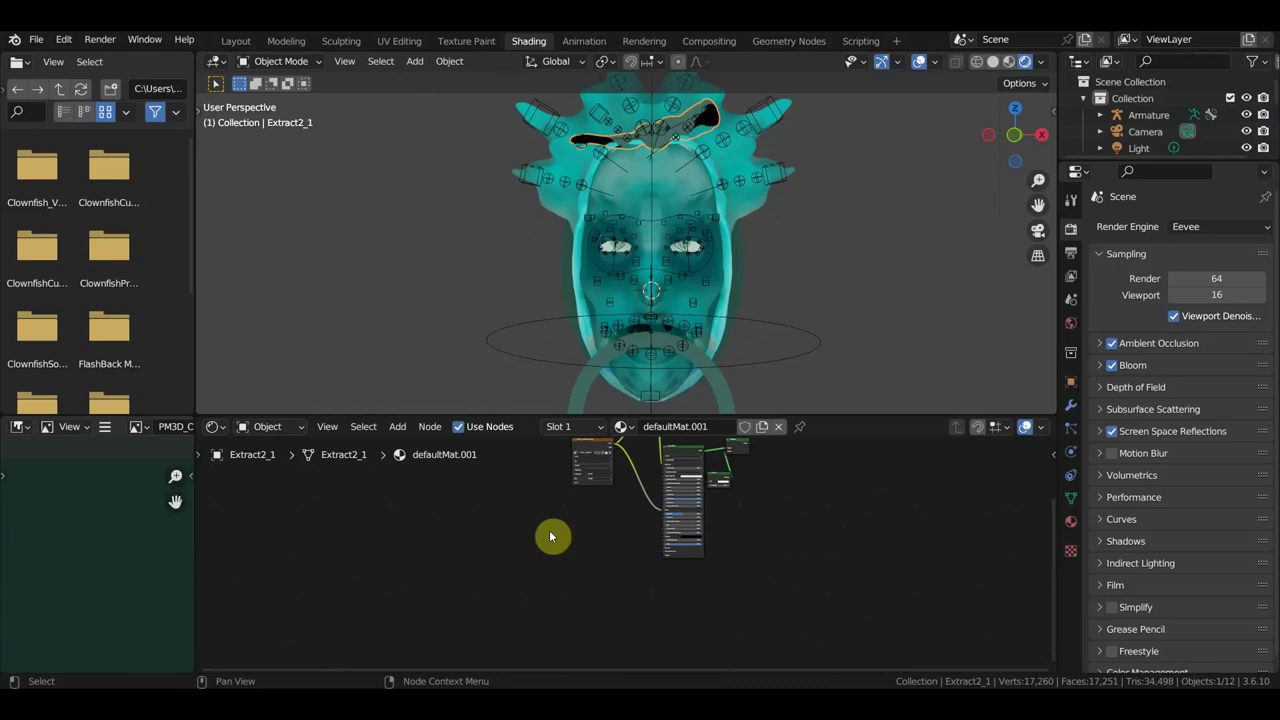
- Load Extract2_1.png into Extract2_1's image texture, replacing a first pick of PM3D_Ring3D_3.png
scroll(600, 626, up, 2)
scroll(651, 526, up, 3)
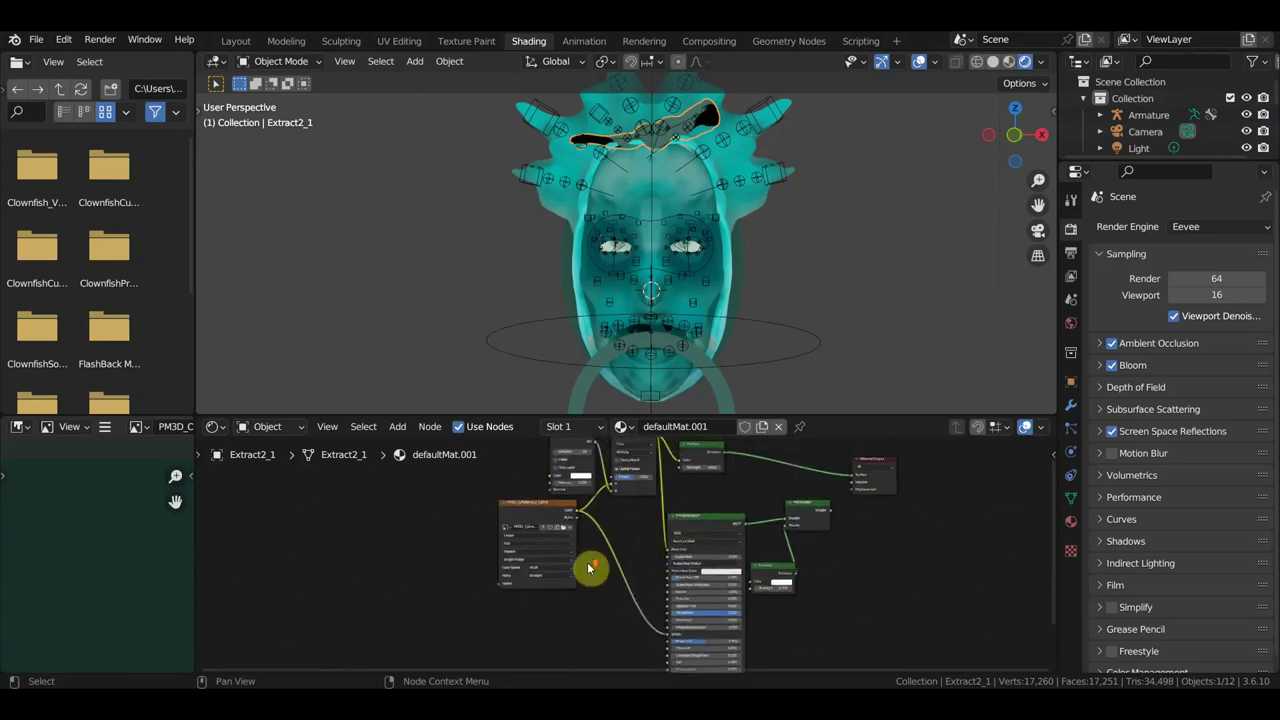
scroll(591, 566, up, 3)
click(549, 609)
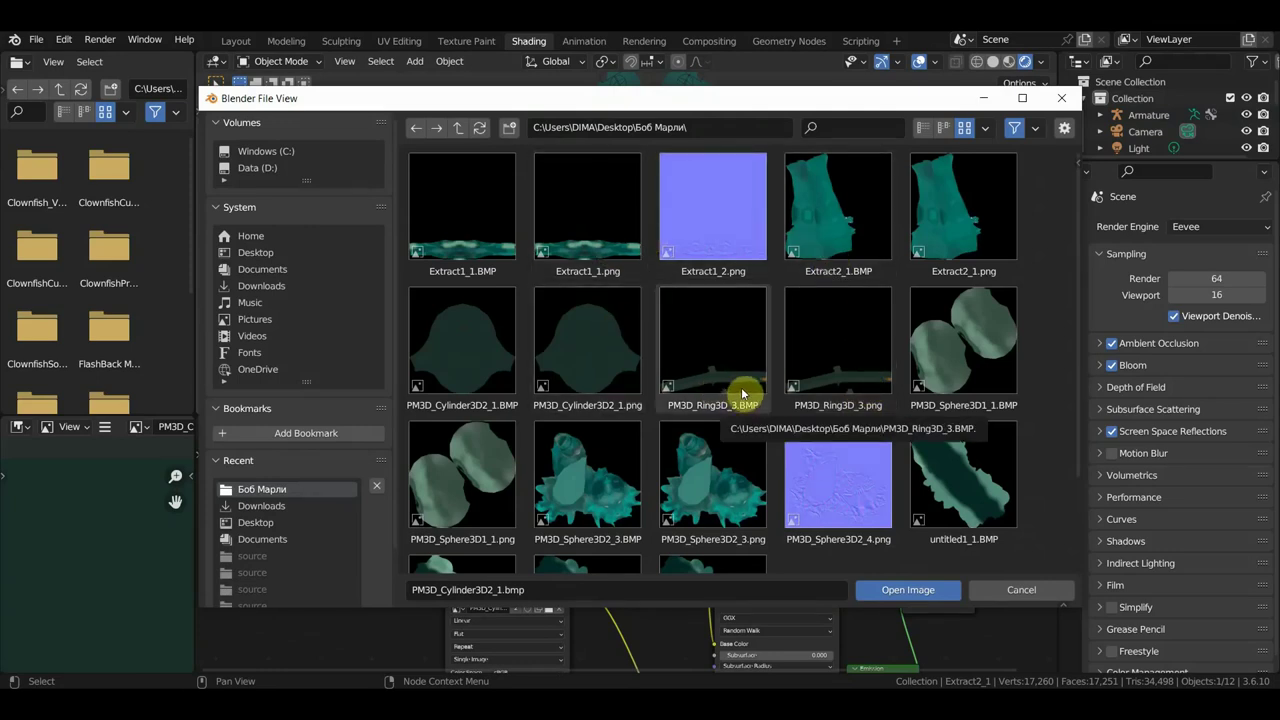
scroll(920, 407, down, 2)
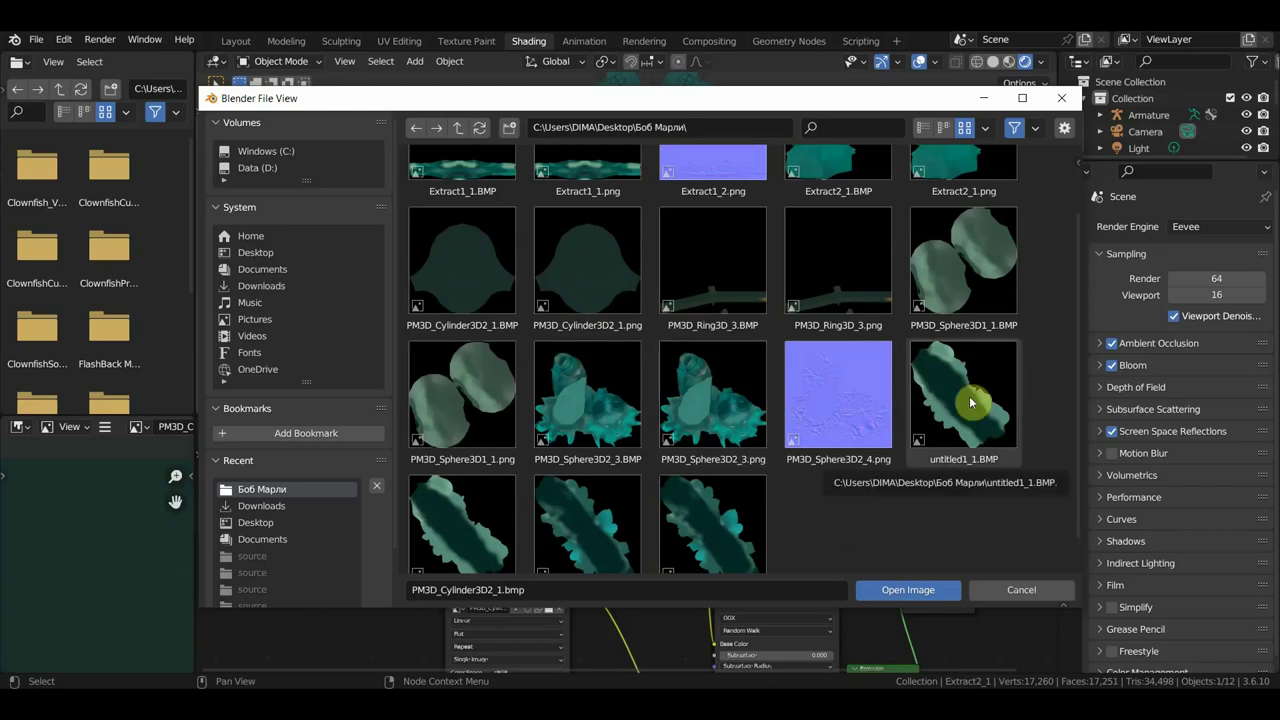
scroll(970, 402, up, 1)
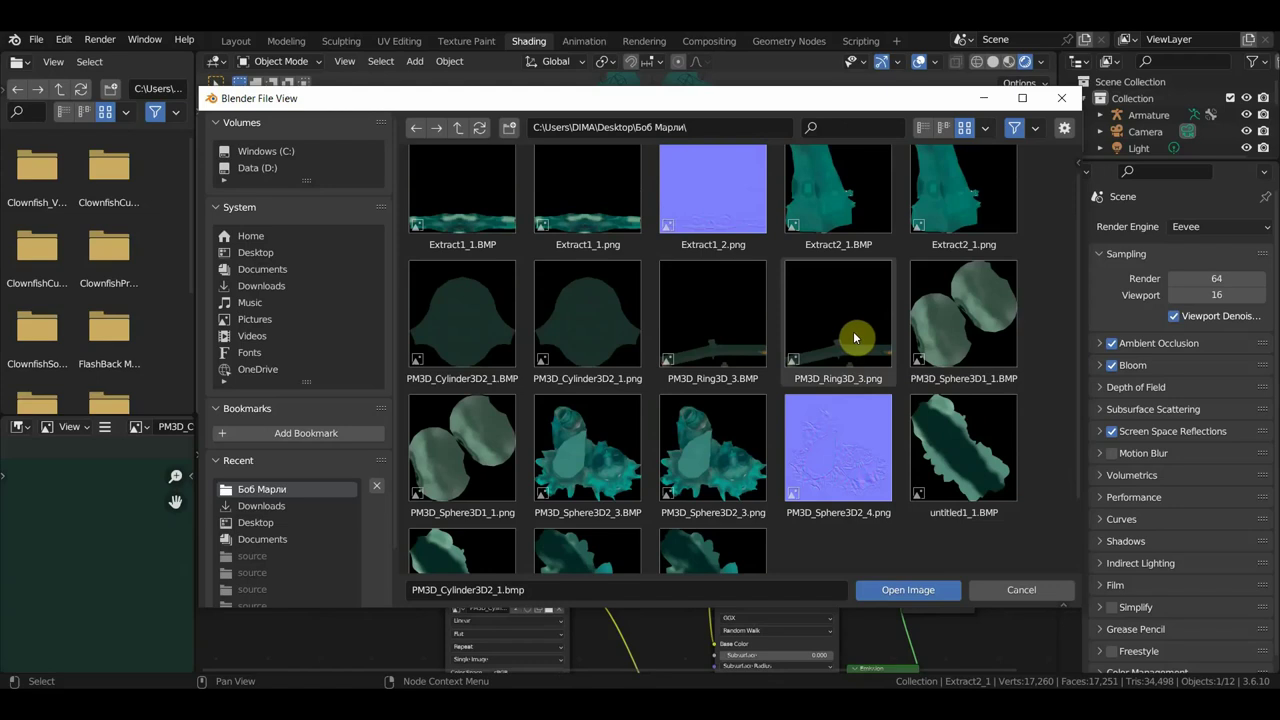
double_click(854, 338)
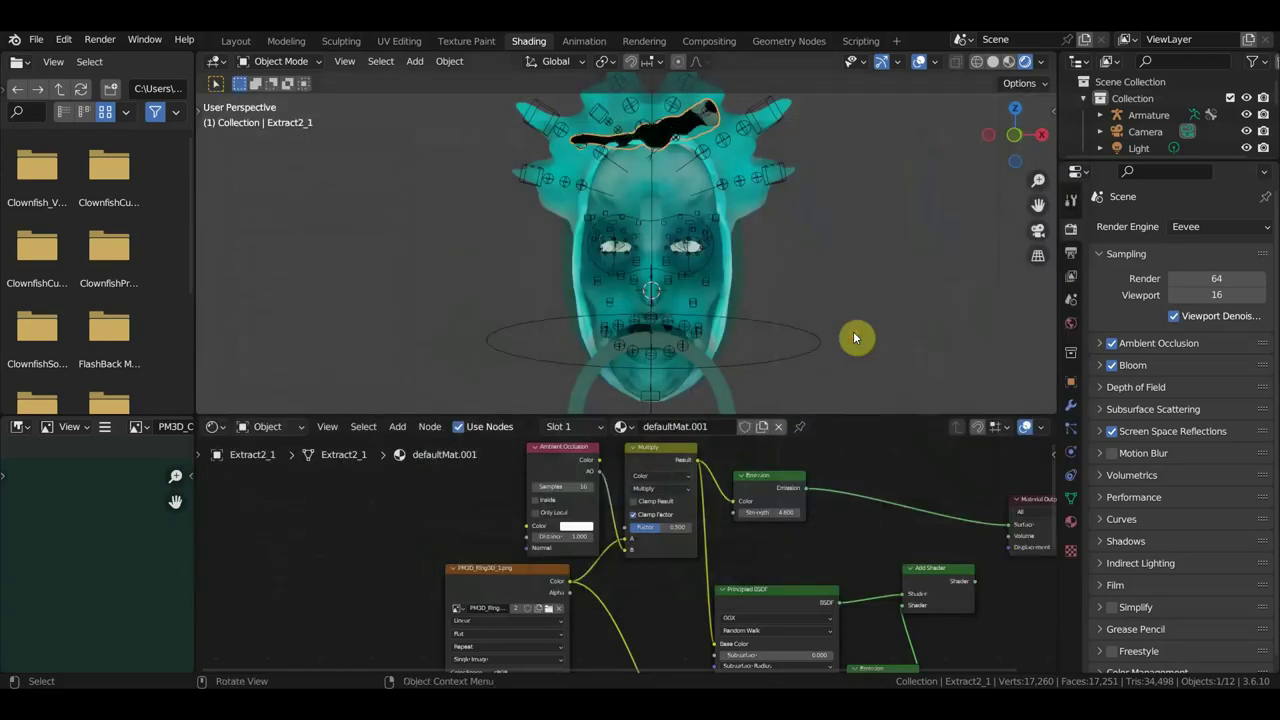
click(548, 609)
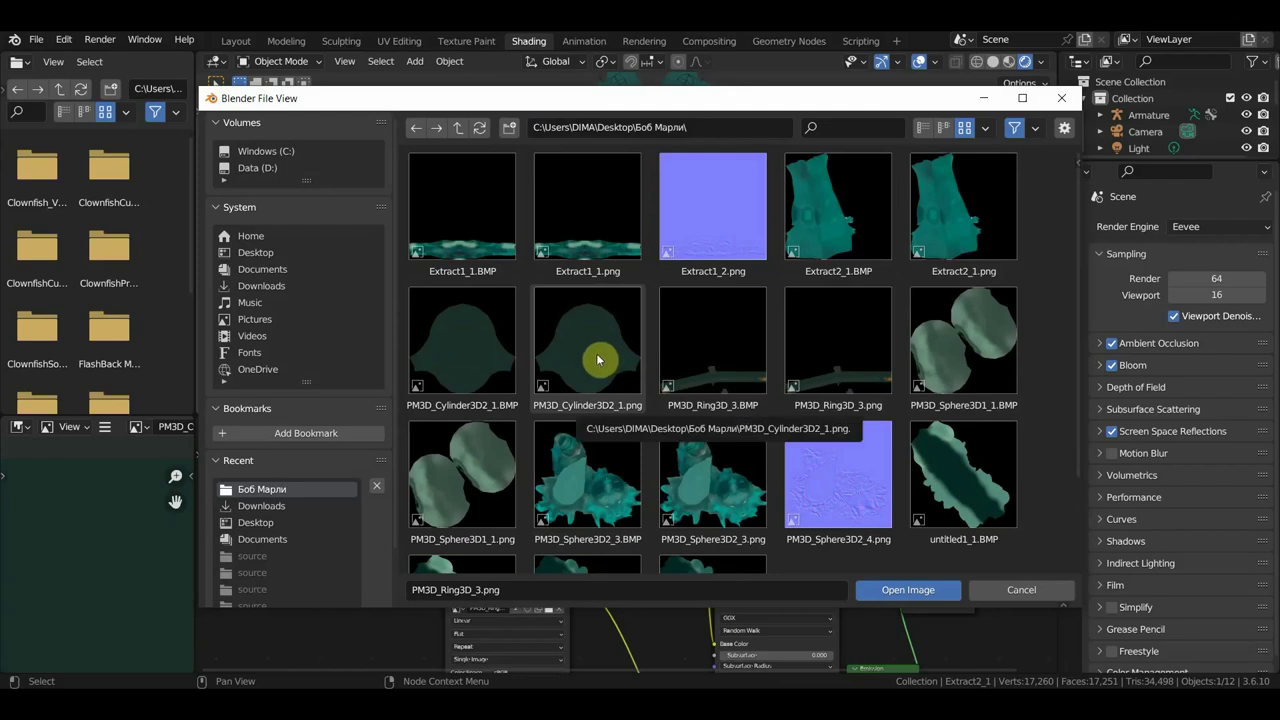
scroll(673, 408, down, 3)
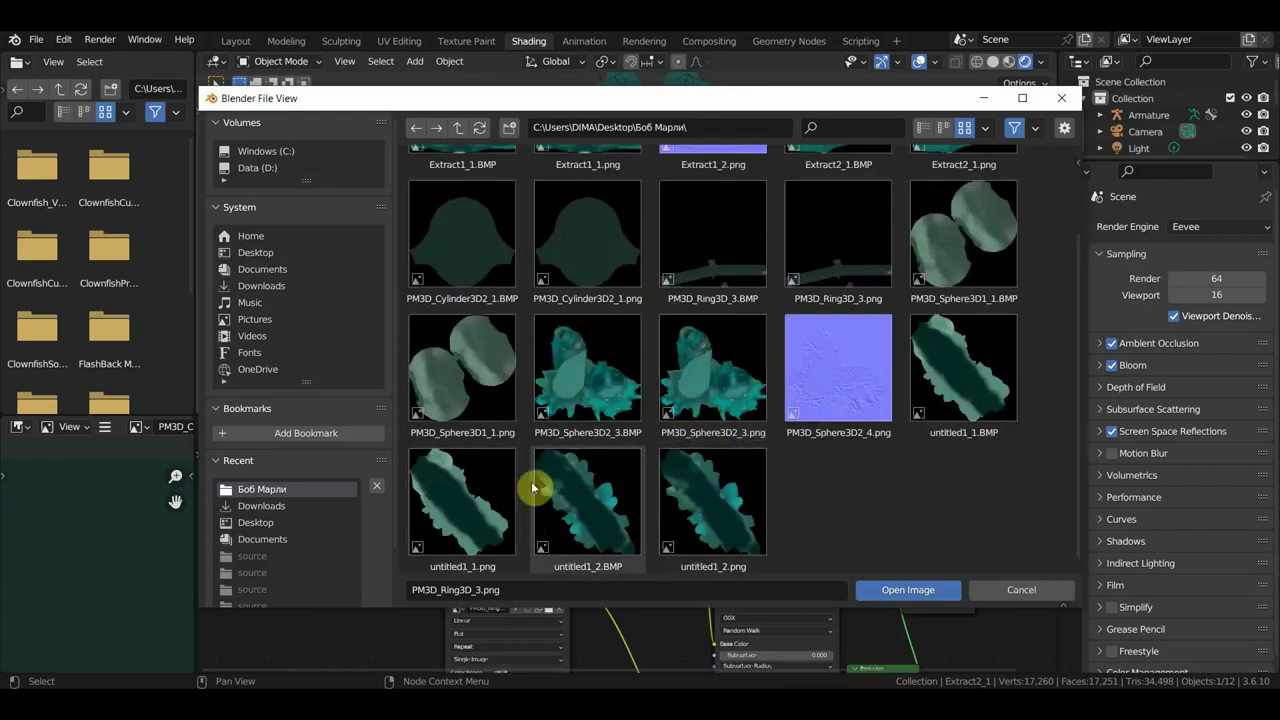
scroll(614, 441, up, 3)
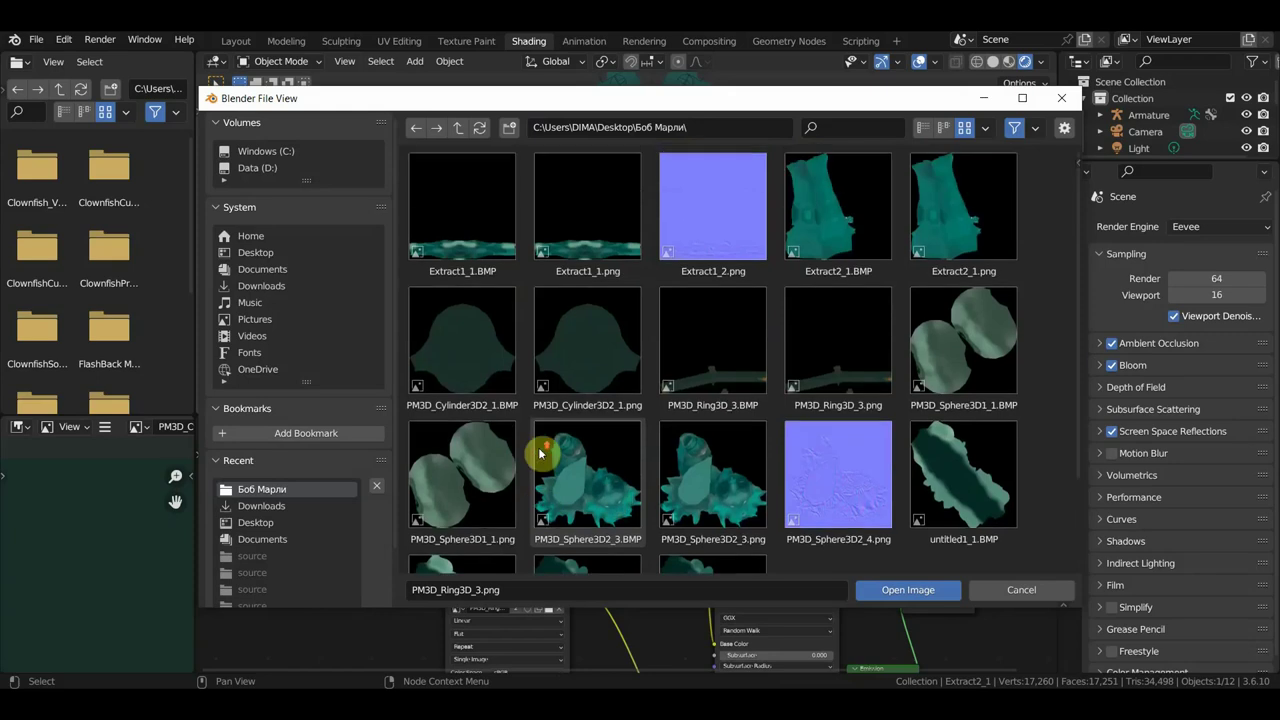
click(950, 234)
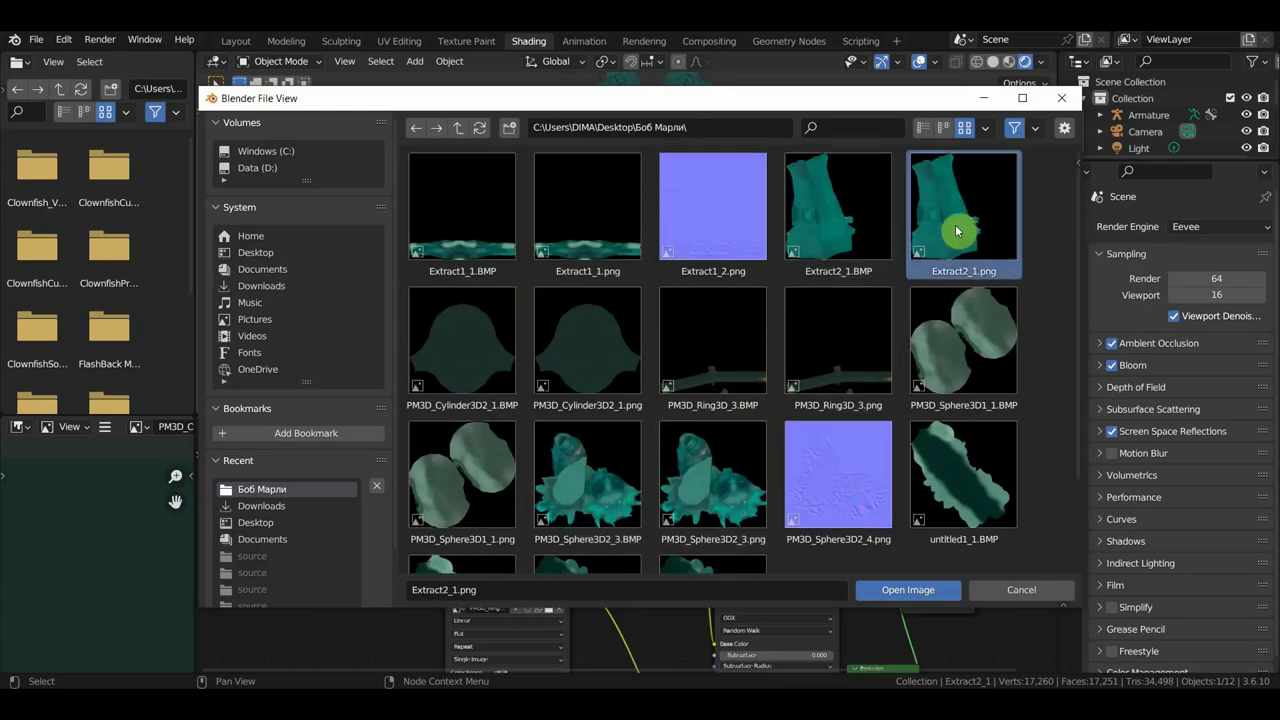
double_click(955, 231)
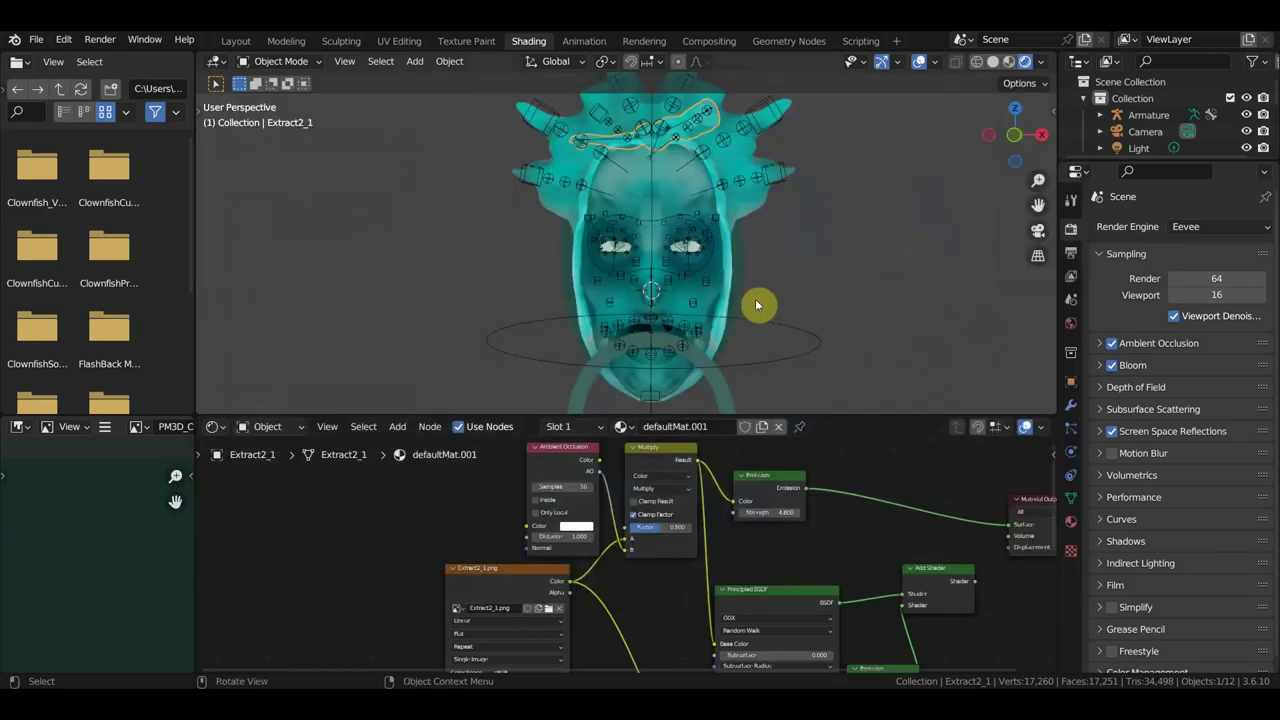
- Select PM3D_Cylinder3D2_1 and centre its defaultMat.002 node tree
middle_drag(763, 259, 583, 263)
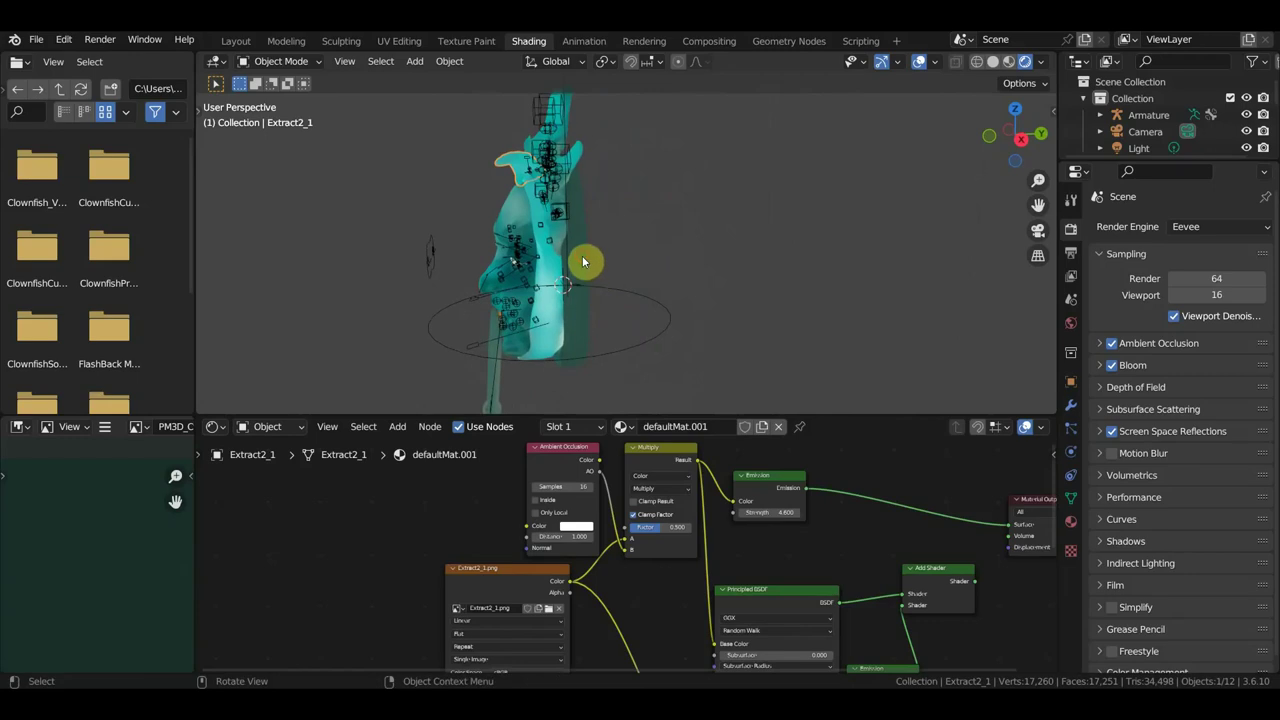
click(585, 264)
middle_drag(386, 531, 825, 636)
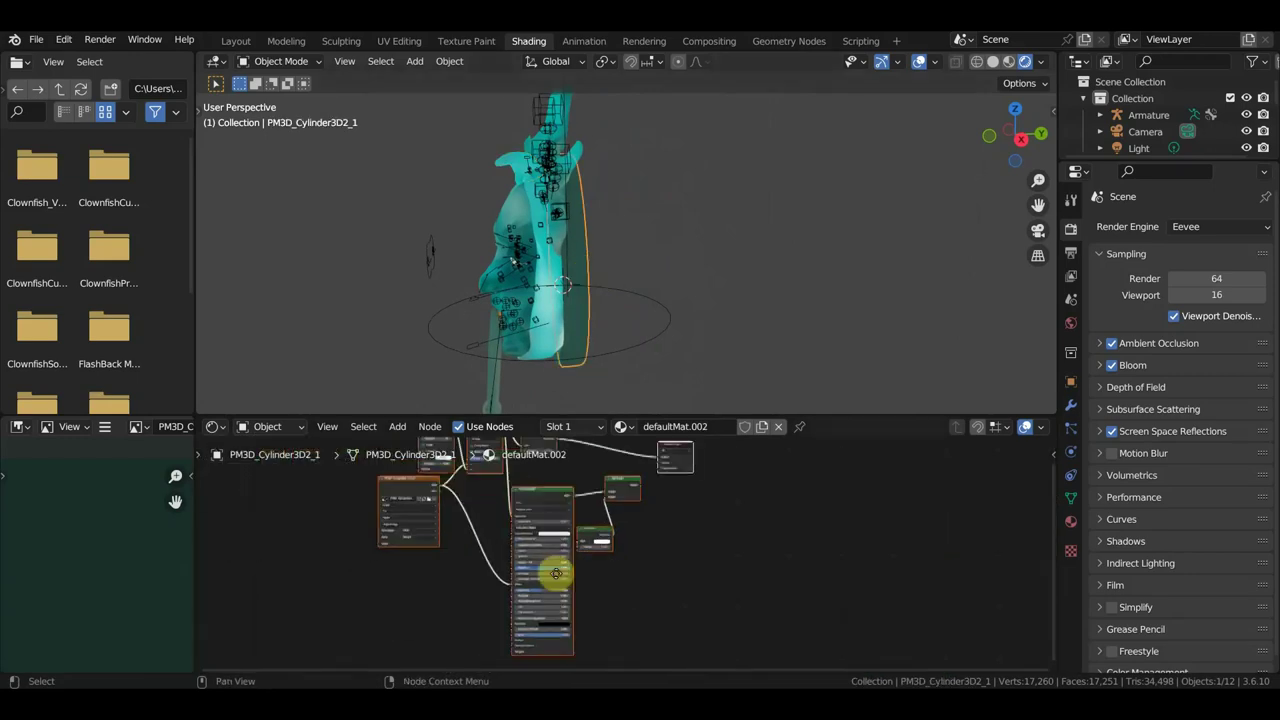
- Load a texture image into the cylinder material's Image Texture node
scroll(586, 609, up, 3)
scroll(609, 554, up, 1)
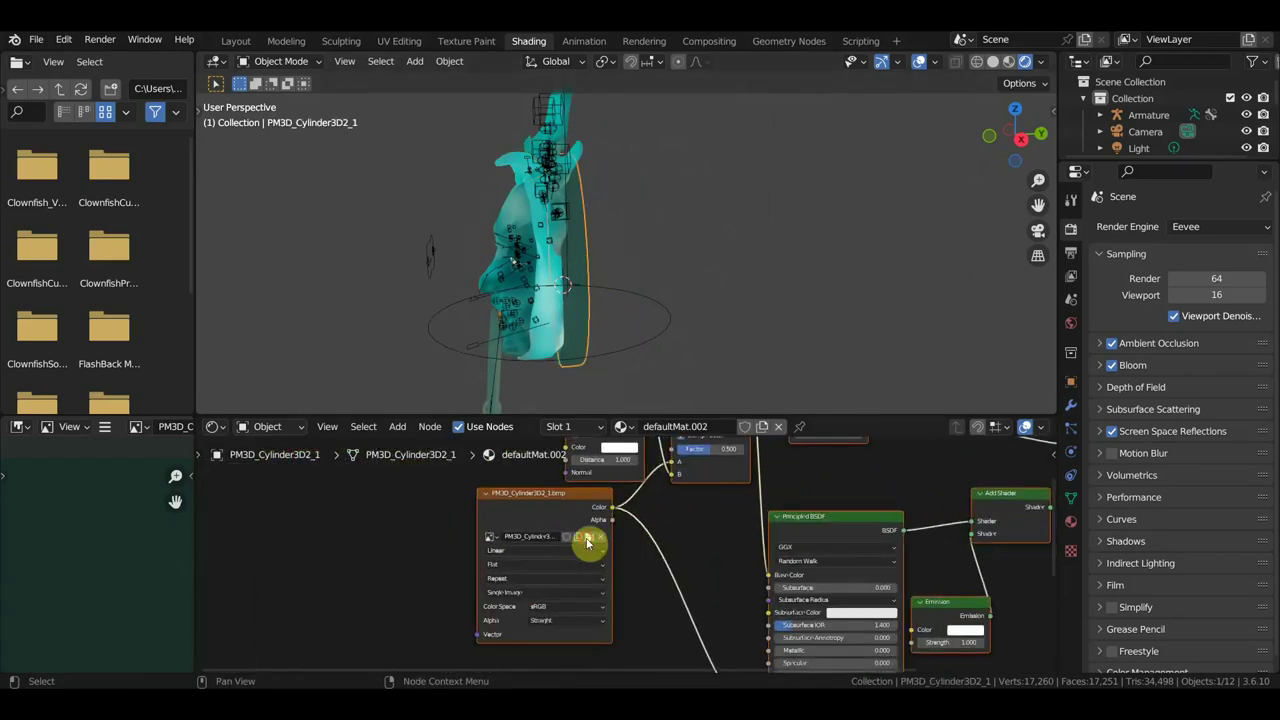
click(588, 541)
double_click(572, 354)
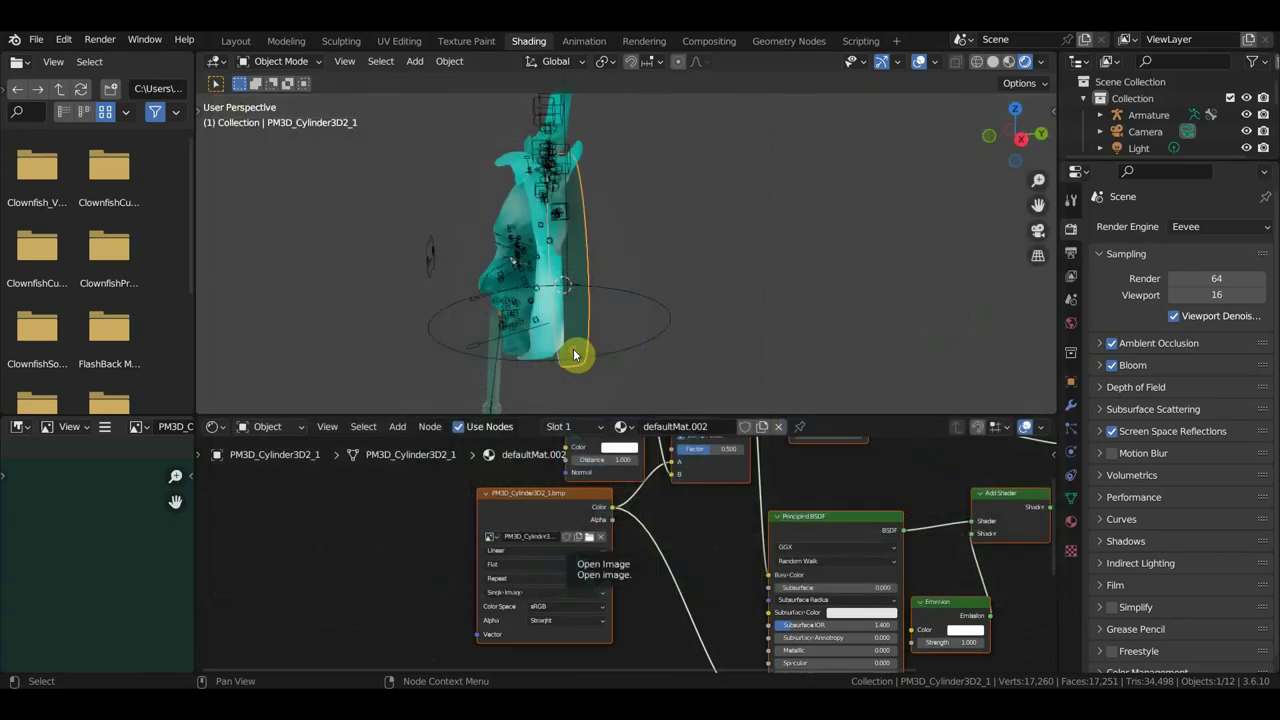
middle_drag(614, 297, 763, 280)
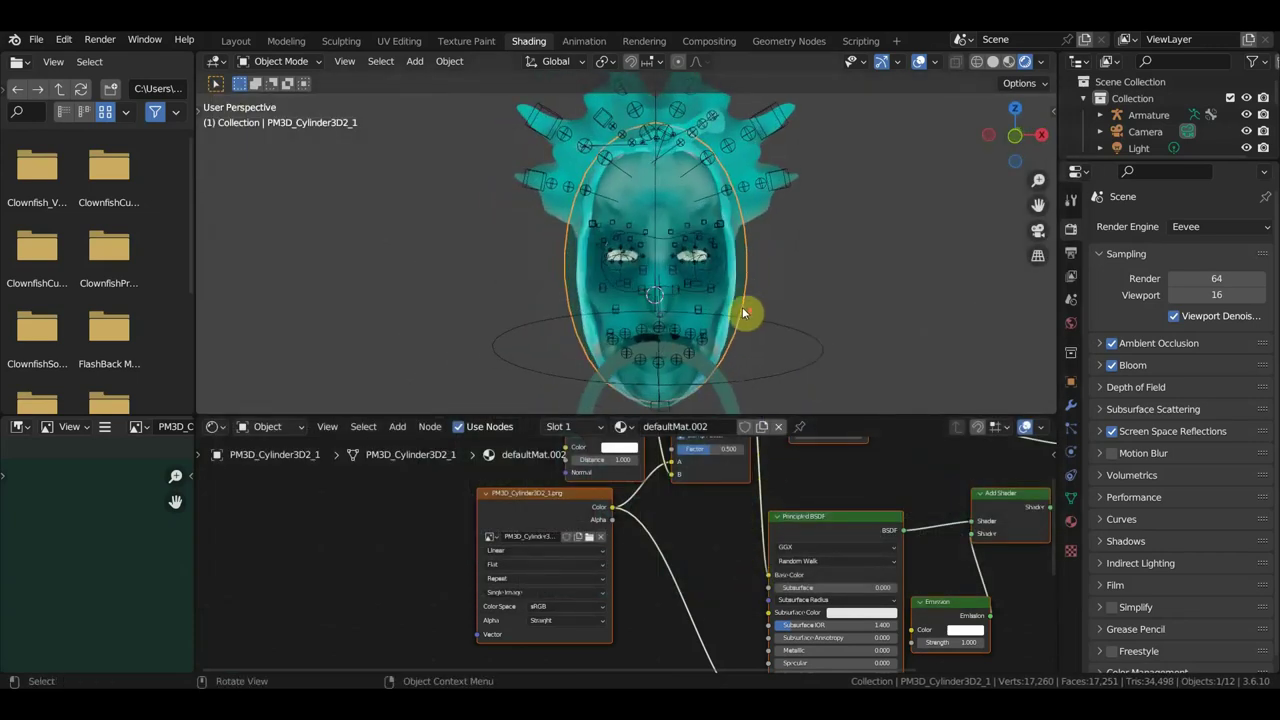
- Raise the eye material defaultMat.004 emission strength from 4.6 to 7.4
scroll(743, 313, up, 3)
click(638, 271)
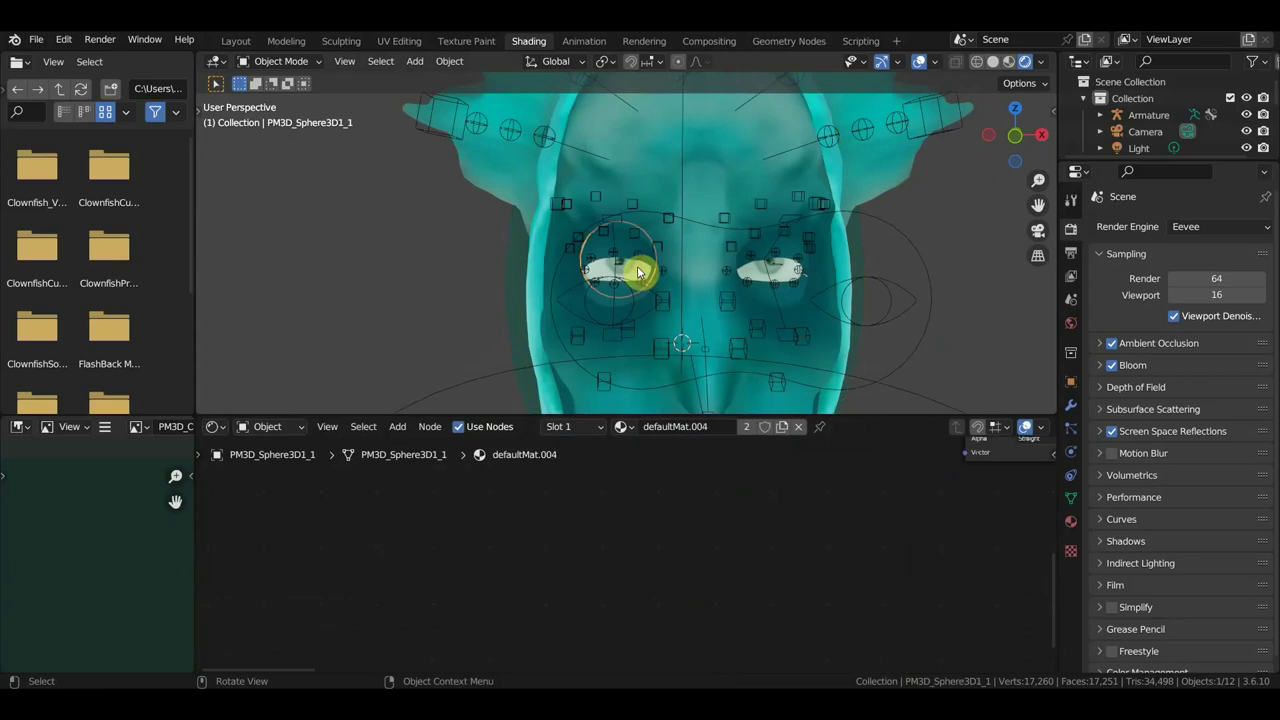
click(1070, 521)
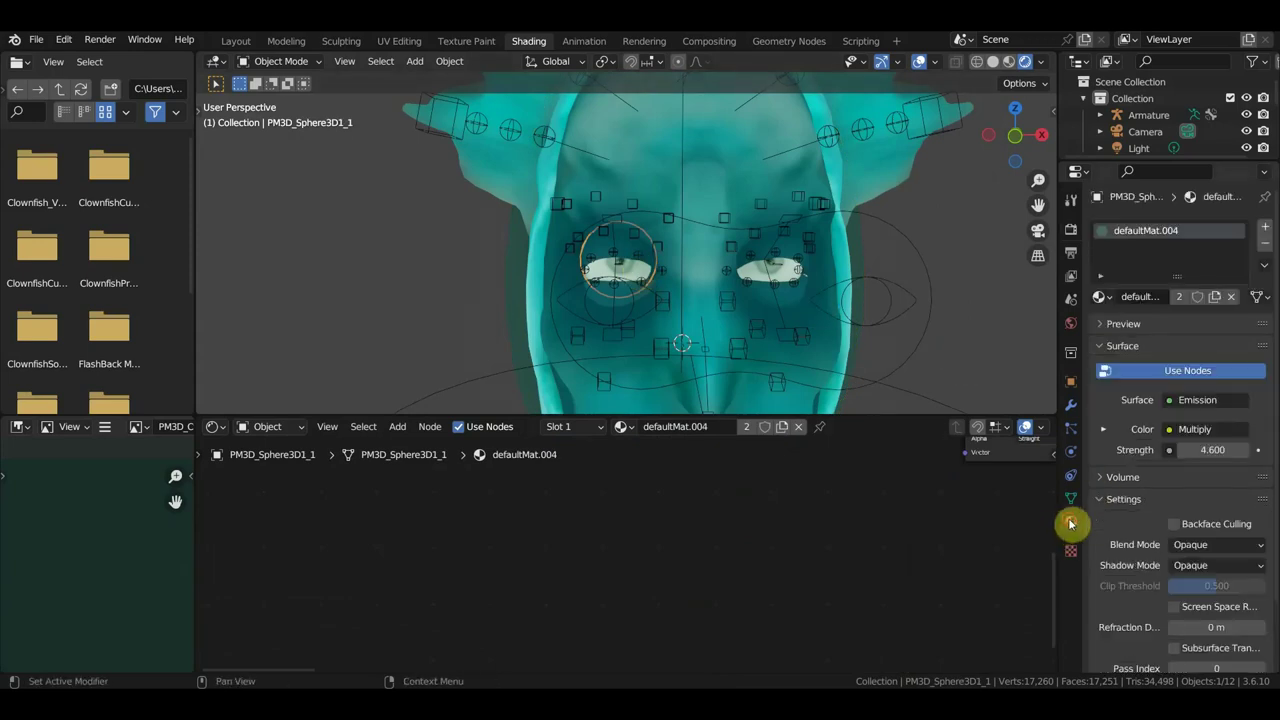
mouse_move(1212, 450)
mouse_down()
mouse_move(1160, 450)
mouse_move(1250, 450)
mouse_up()
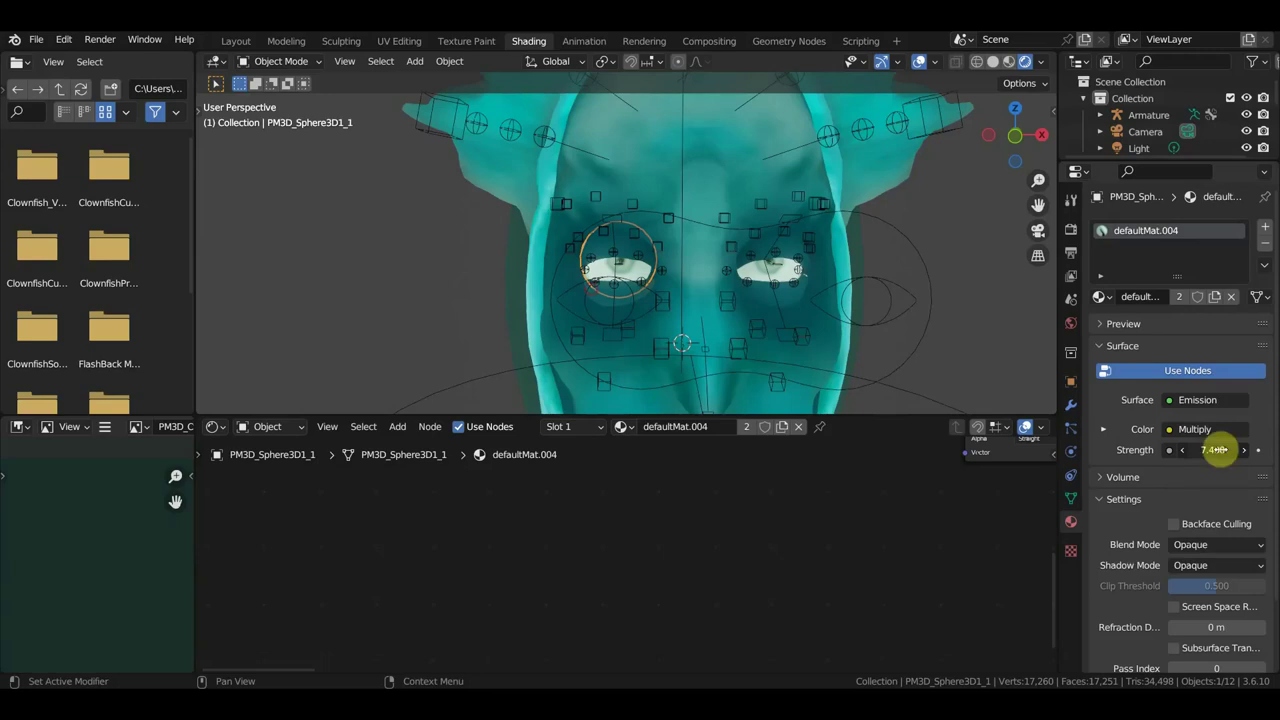
scroll(940, 380, down, 5)
scroll(690, 340, up, 6)
mouse_move(686, 343)
middle_down()
mouse_move(690, 290)
mouse_move(682, 365)
mouse_move(671, 336)
middle_up()
click(672, 326)
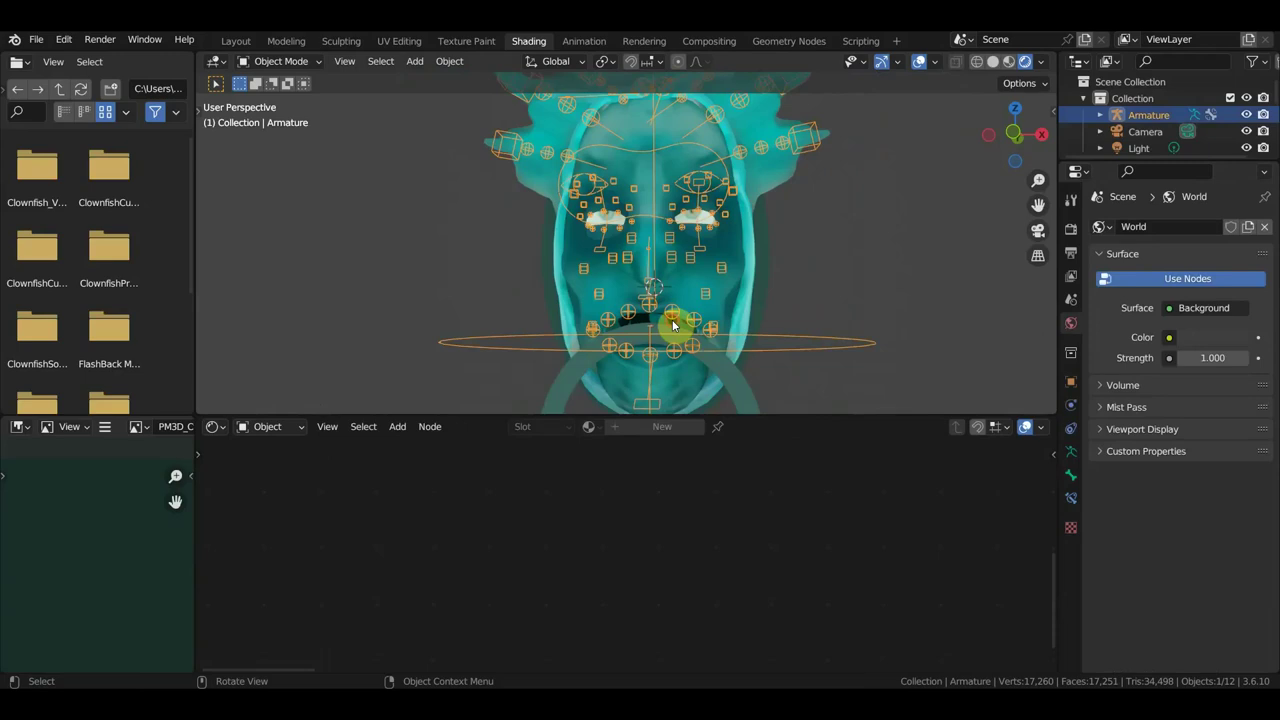
- Select the mouth mesh untitled1_2, delete its box-selected material nodes, then undo the deletion
click(672, 326)
scroll(706, 549, down, 3)
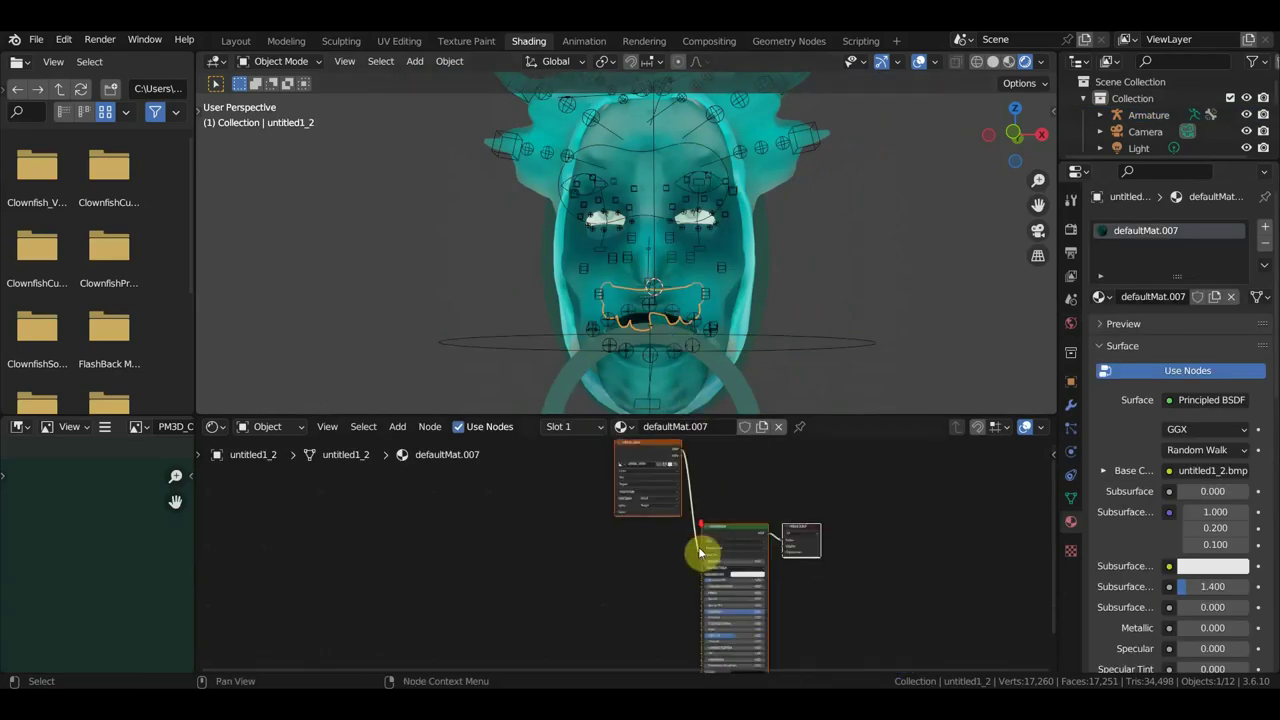
scroll(766, 591, down, 3)
drag(768, 606, 591, 505)
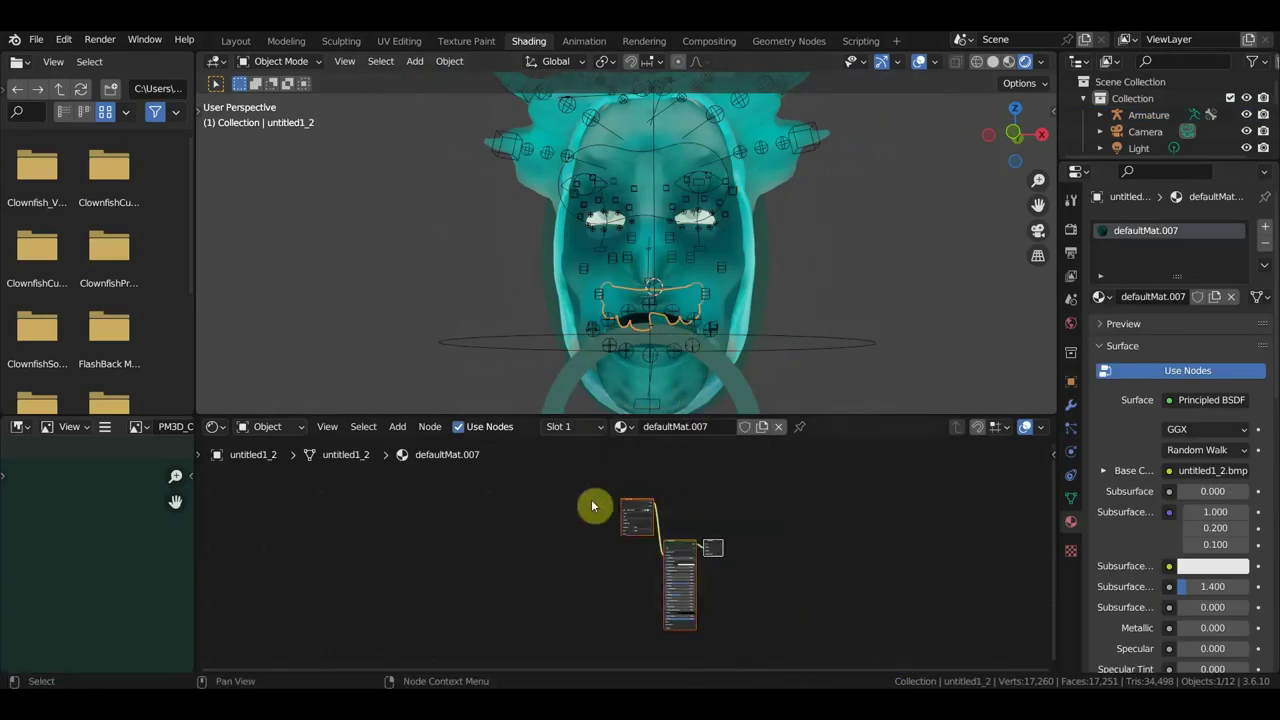
key(x)
key(ctrl+z)
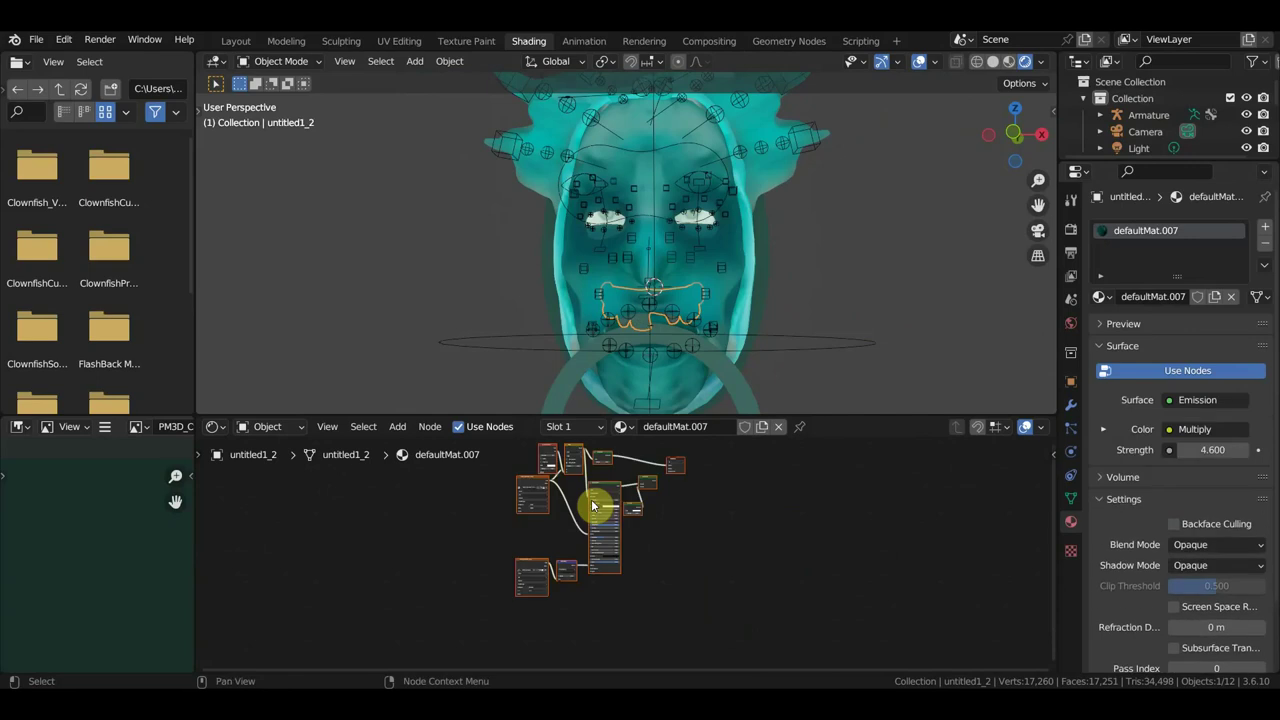
- Open the image browser for the mouth material's Image Texture node
click(531, 575)
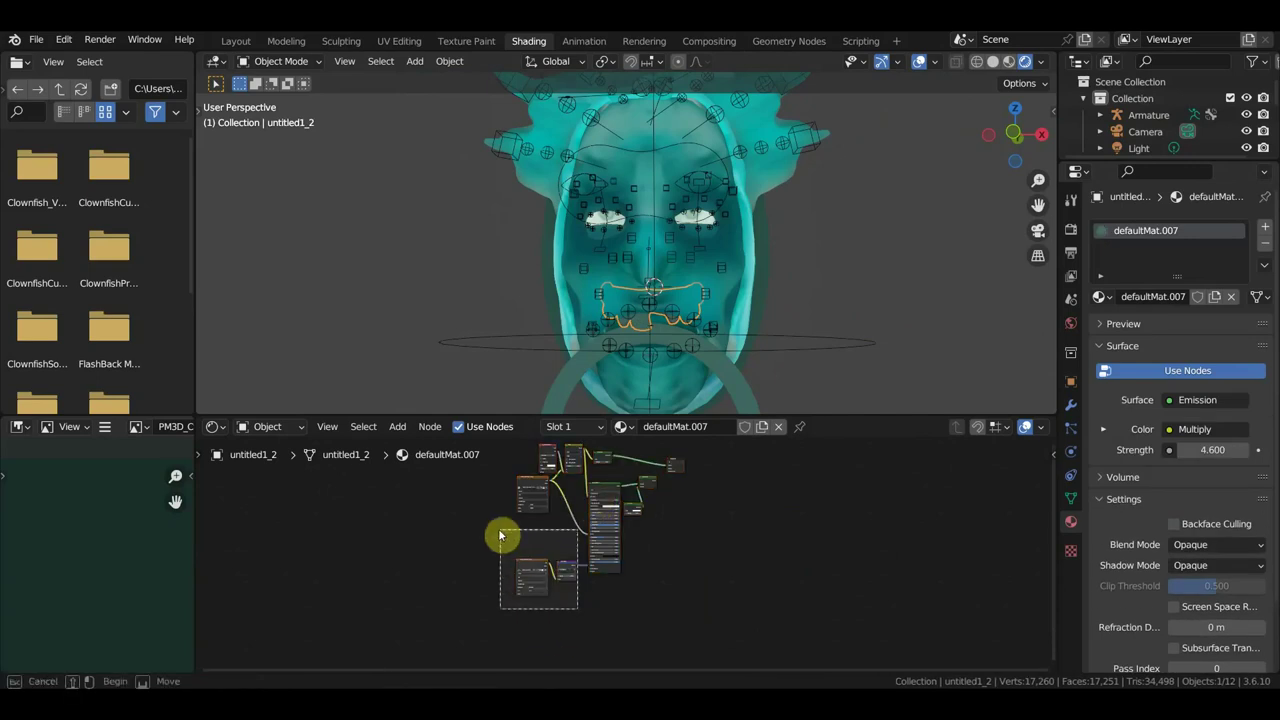
scroll(605, 565, up, 3)
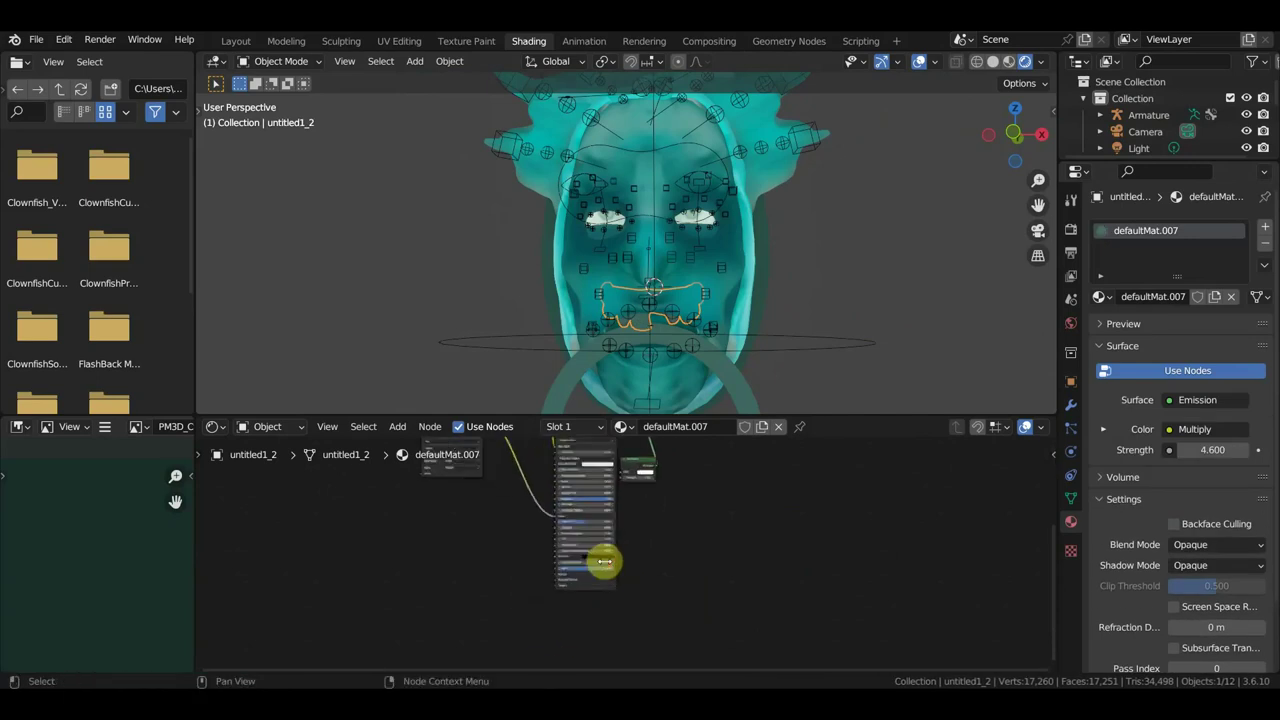
scroll(760, 480, up, 3)
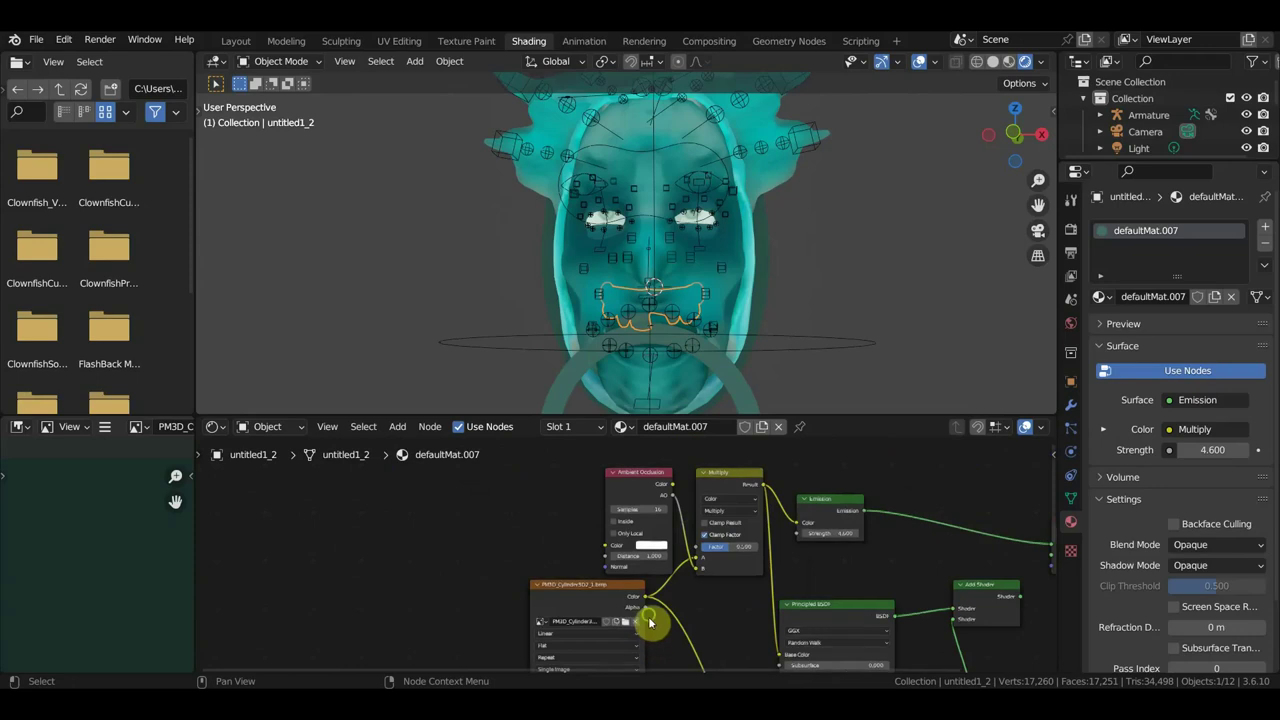
middle_drag(649, 622, 652, 533)
click(629, 536)
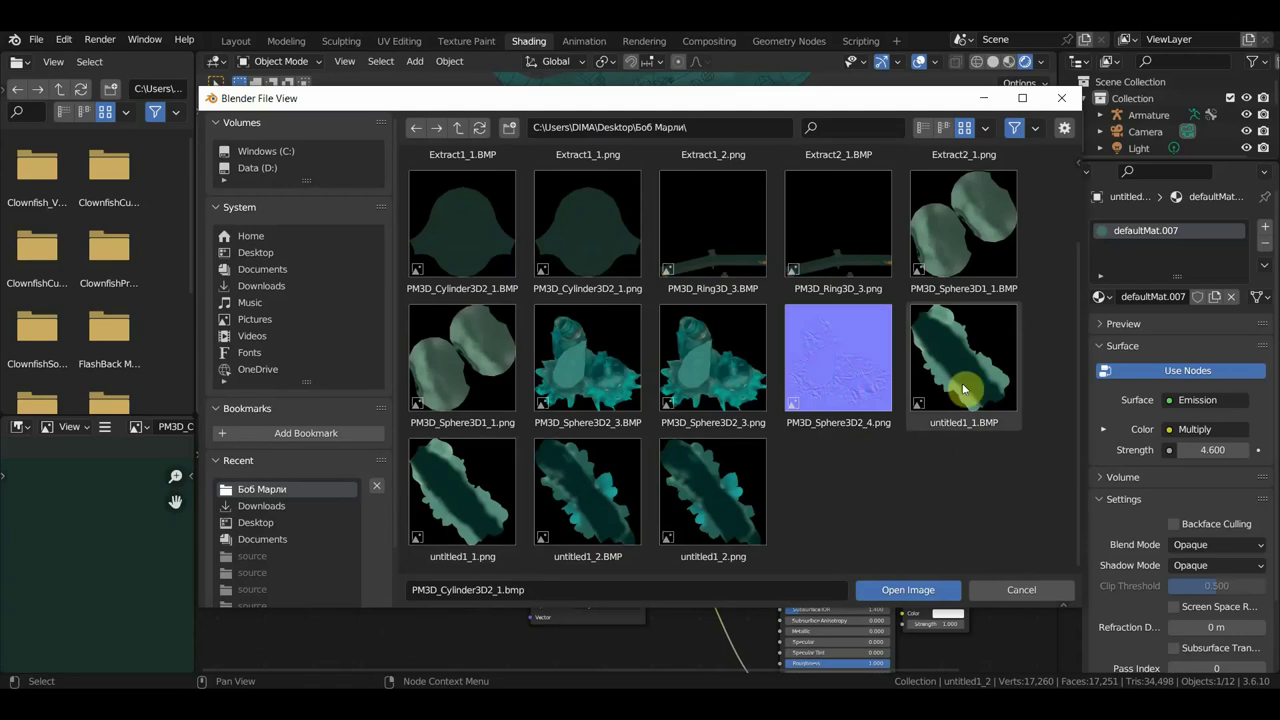
- Load untitled1_2.png into the mouth's image texture after briefly trying untitled1_1.png
double_click(486, 506)
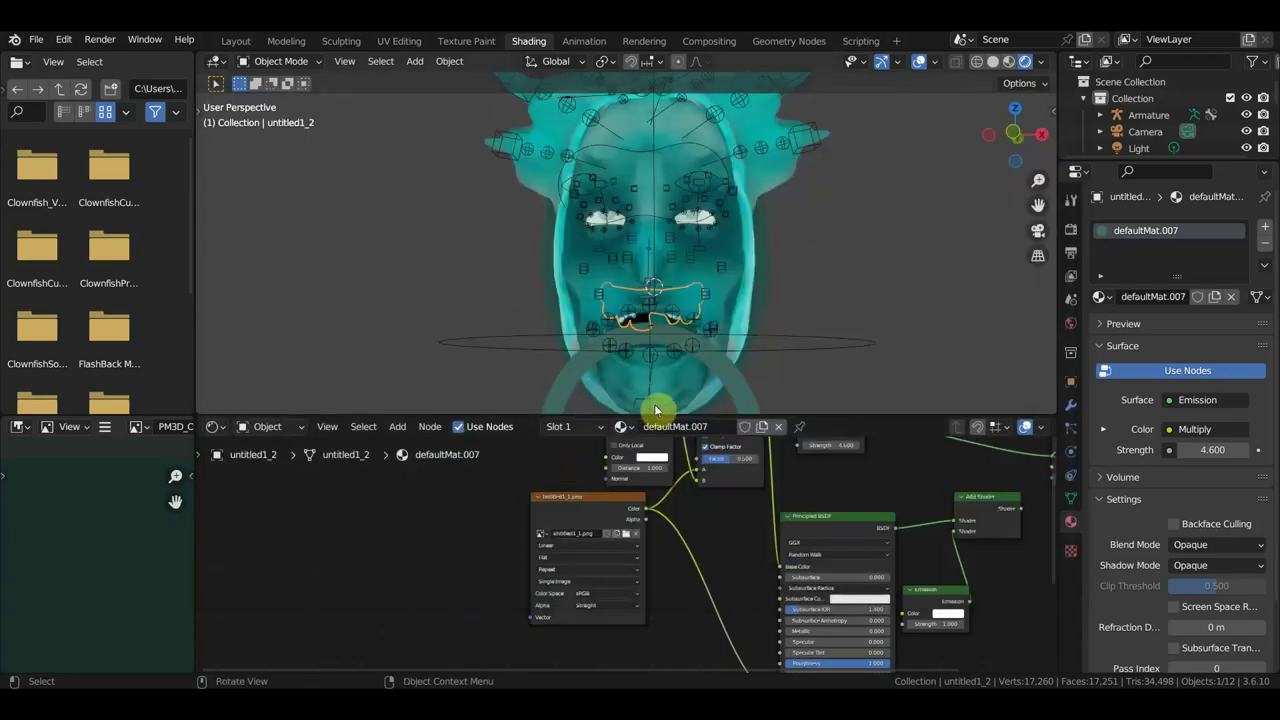
scroll(737, 363, up, 2)
scroll(734, 349, up, 2)
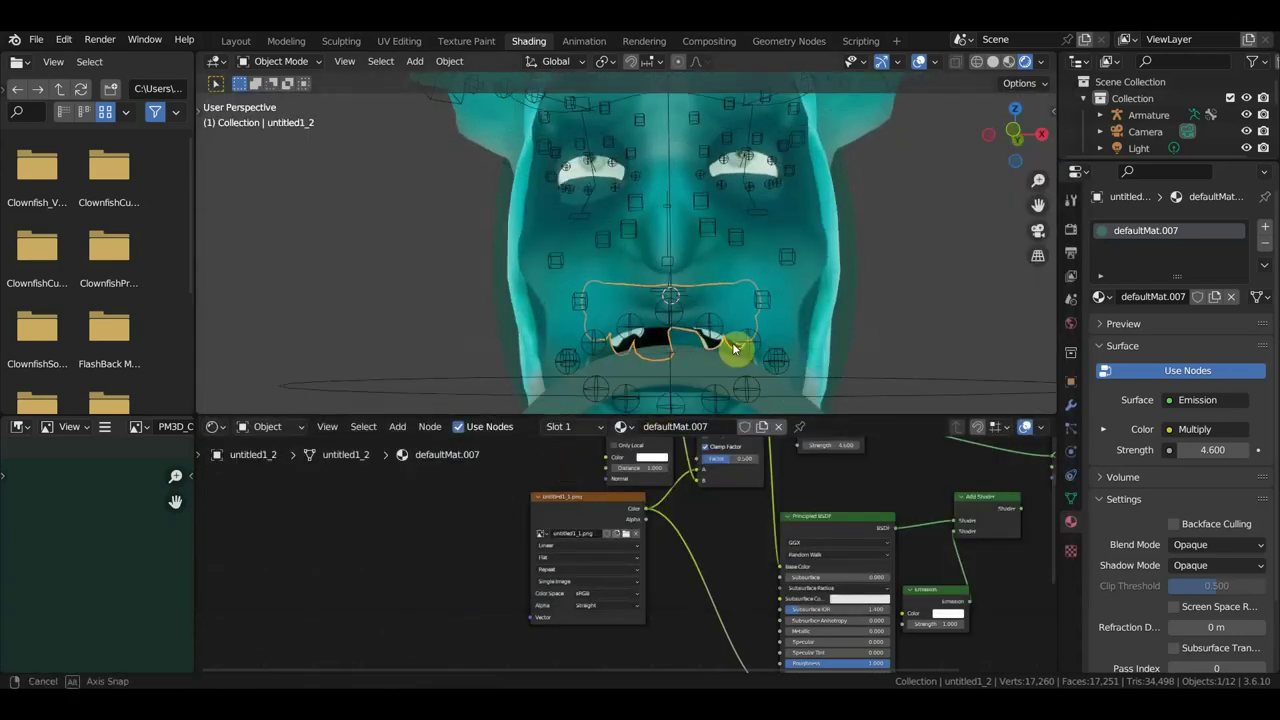
click(628, 538)
scroll(700, 457, down, 2)
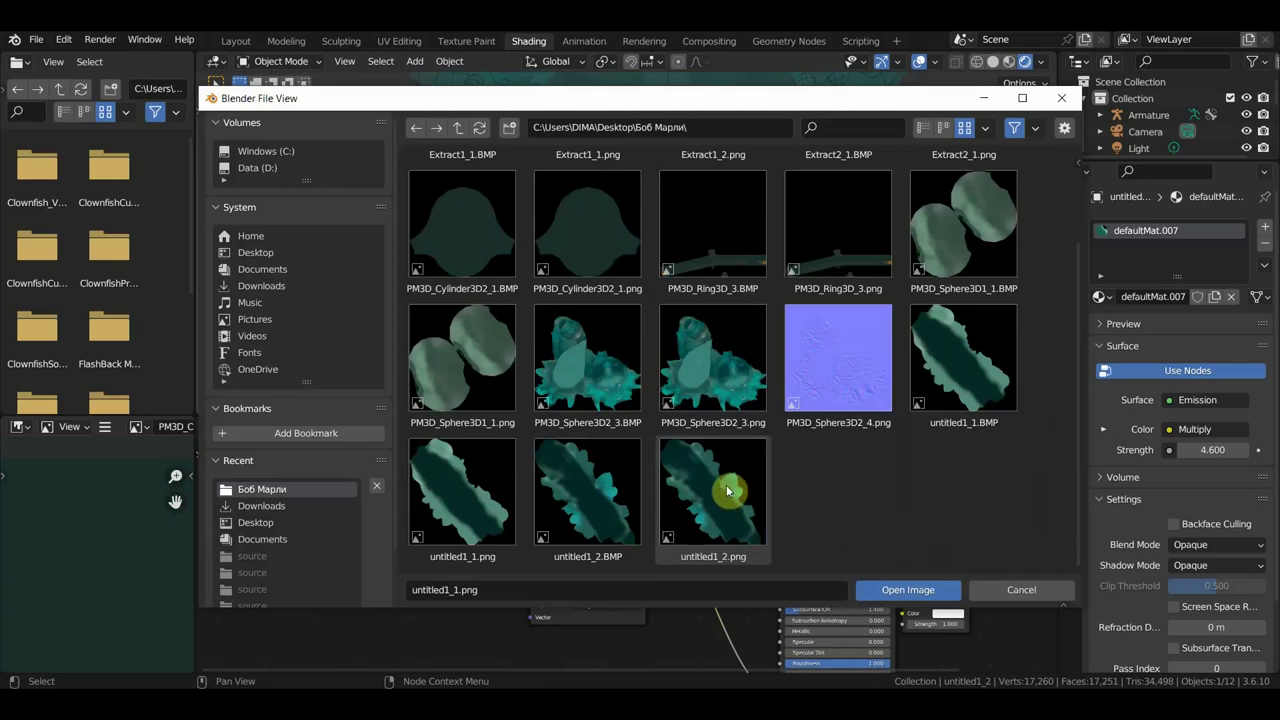
double_click(727, 490)
scroll(766, 371, down, 2)
middle_drag(766, 371, 769, 384)
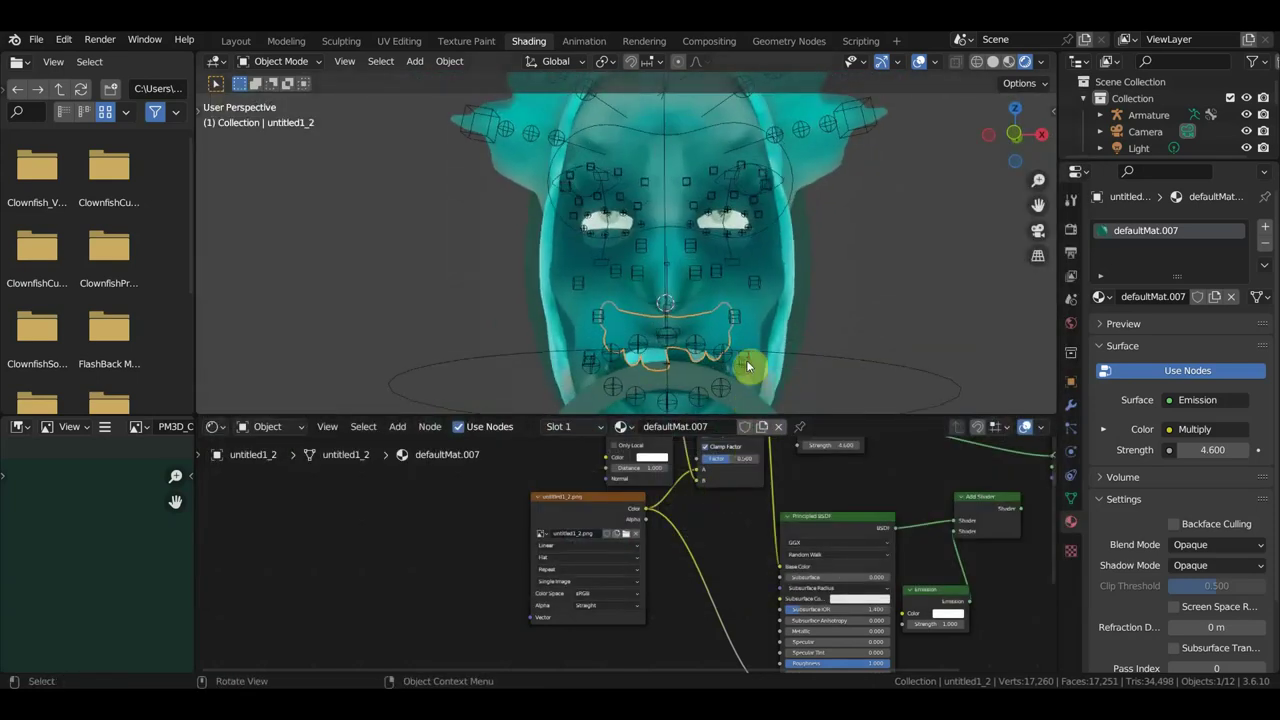
scroll(834, 543, up, 1)
middle_drag(869, 486, 782, 540)
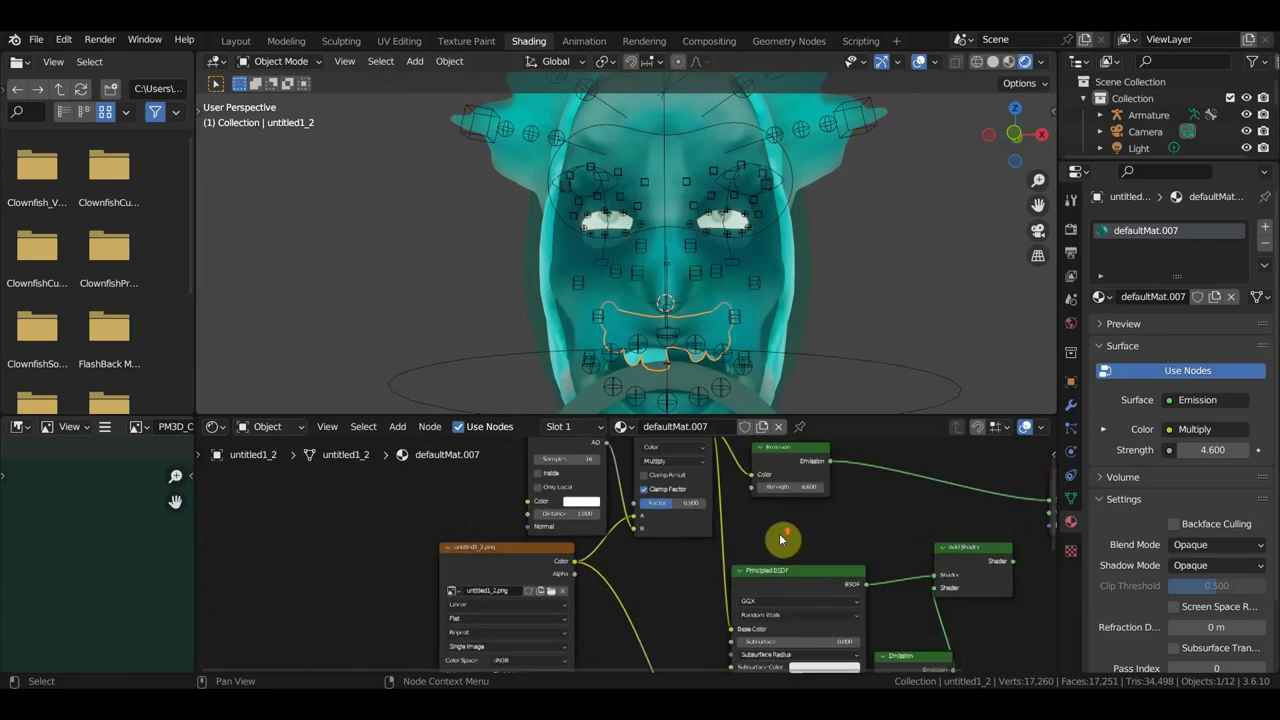
scroll(698, 516, up, 1)
text(1.000)
- Confirm the 0.5 multiply factor and lower the mouth's Emission strength to 1.4
key(Return)
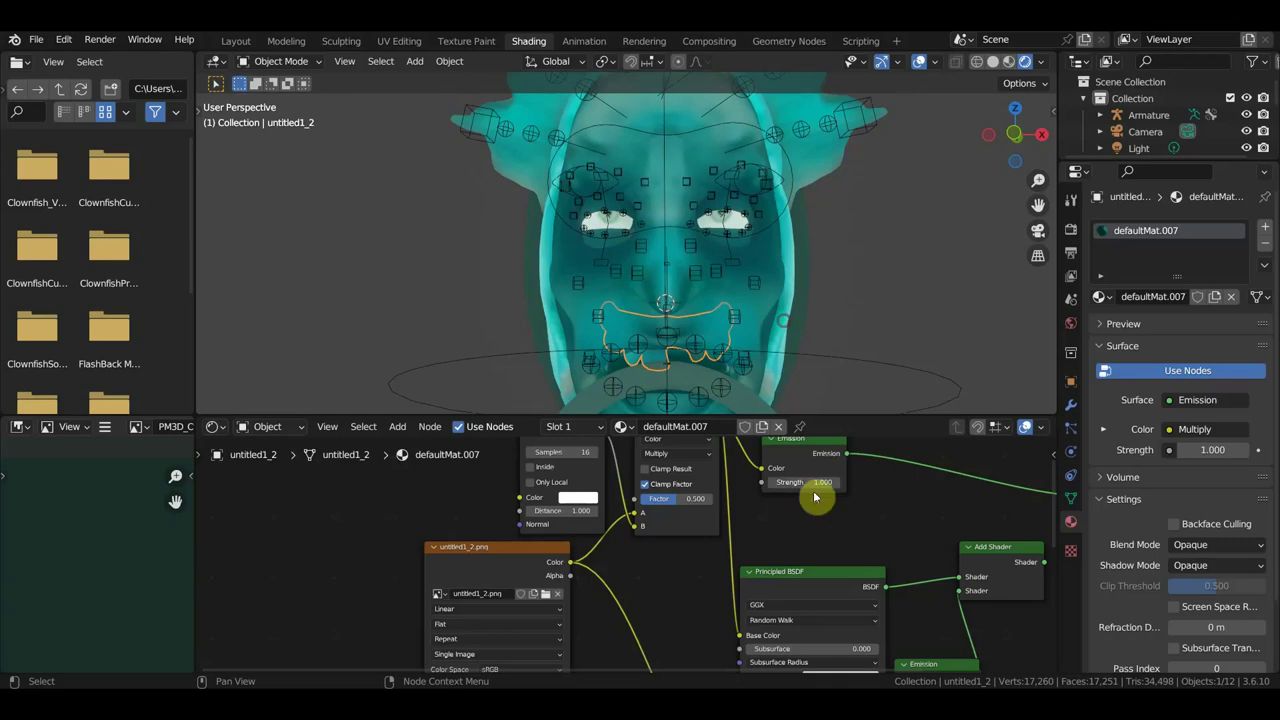
scroll(900, 534, down, 5)
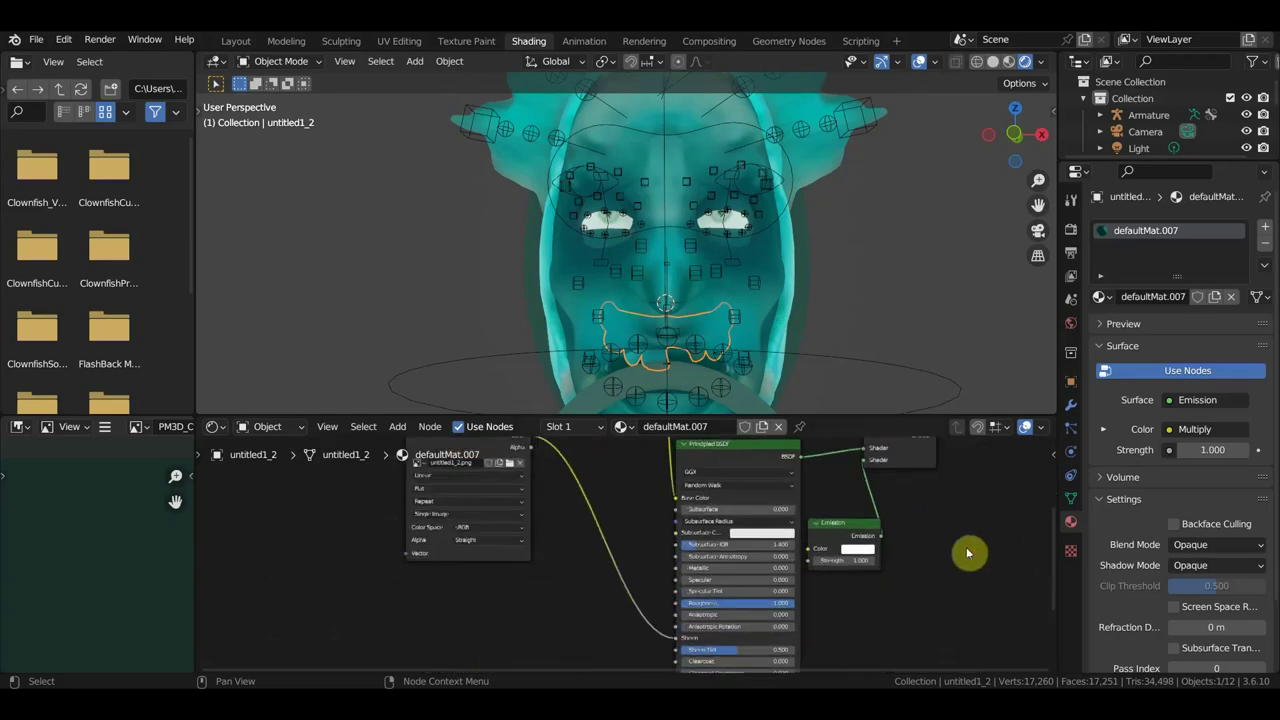
middle_drag(968, 553, 923, 477)
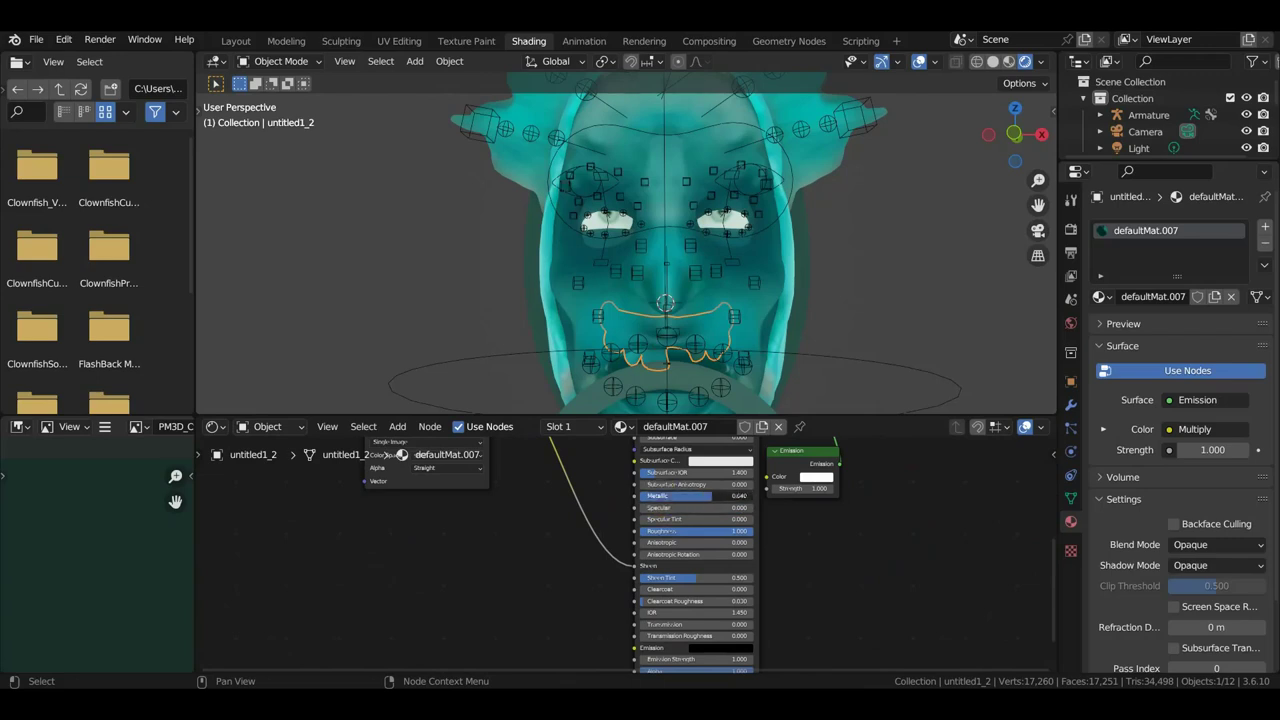
scroll(885, 547, down, 1)
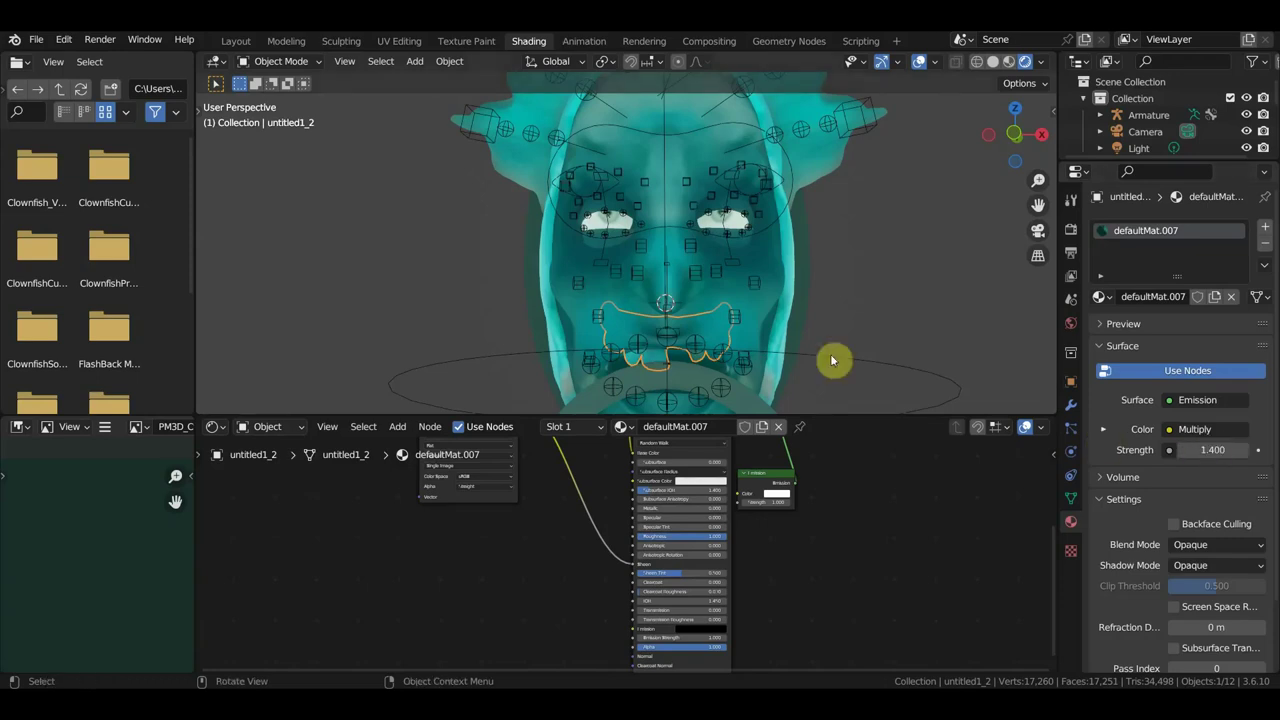
mouse_move(703, 229)
middle_down()
mouse_move(709, 251)
mouse_move(795, 265)
mouse_move(697, 277)
mouse_move(703, 260)
mouse_move(751, 246)
middle_up()
scroll(800, 265, down, 3)
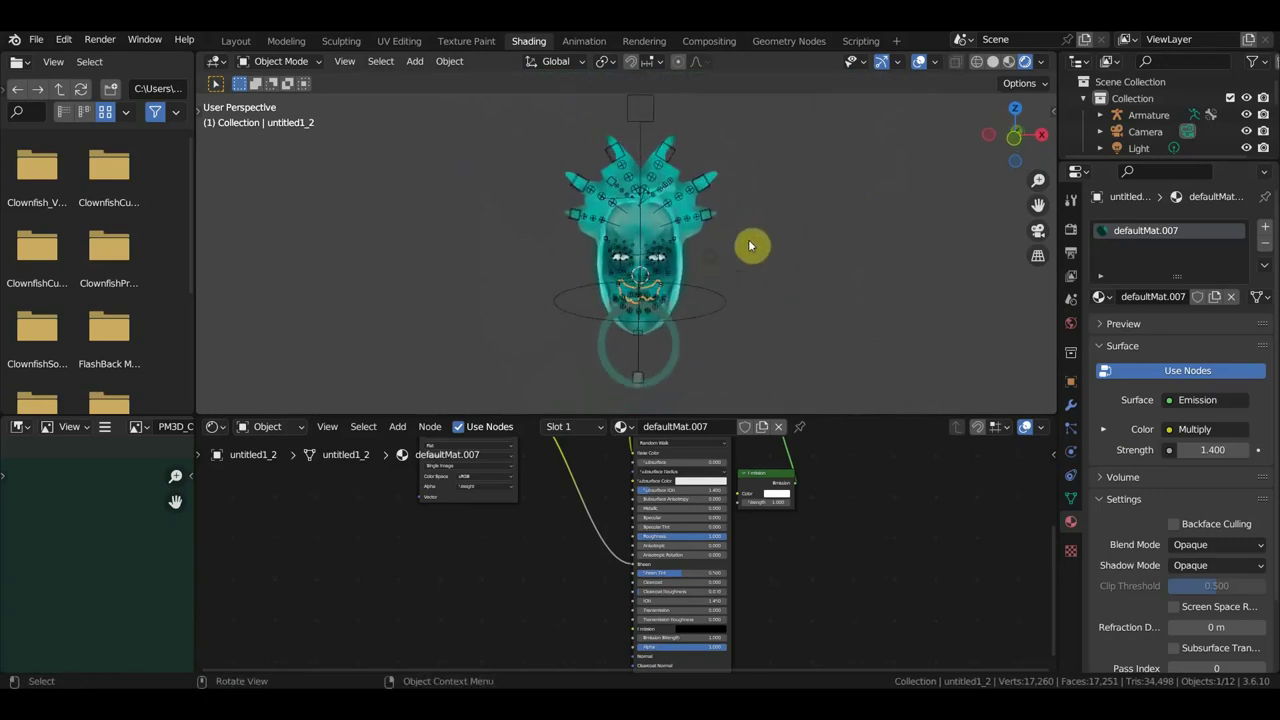
- Bring up the Output and Render properties to review the Eevee settings
click(1074, 256)
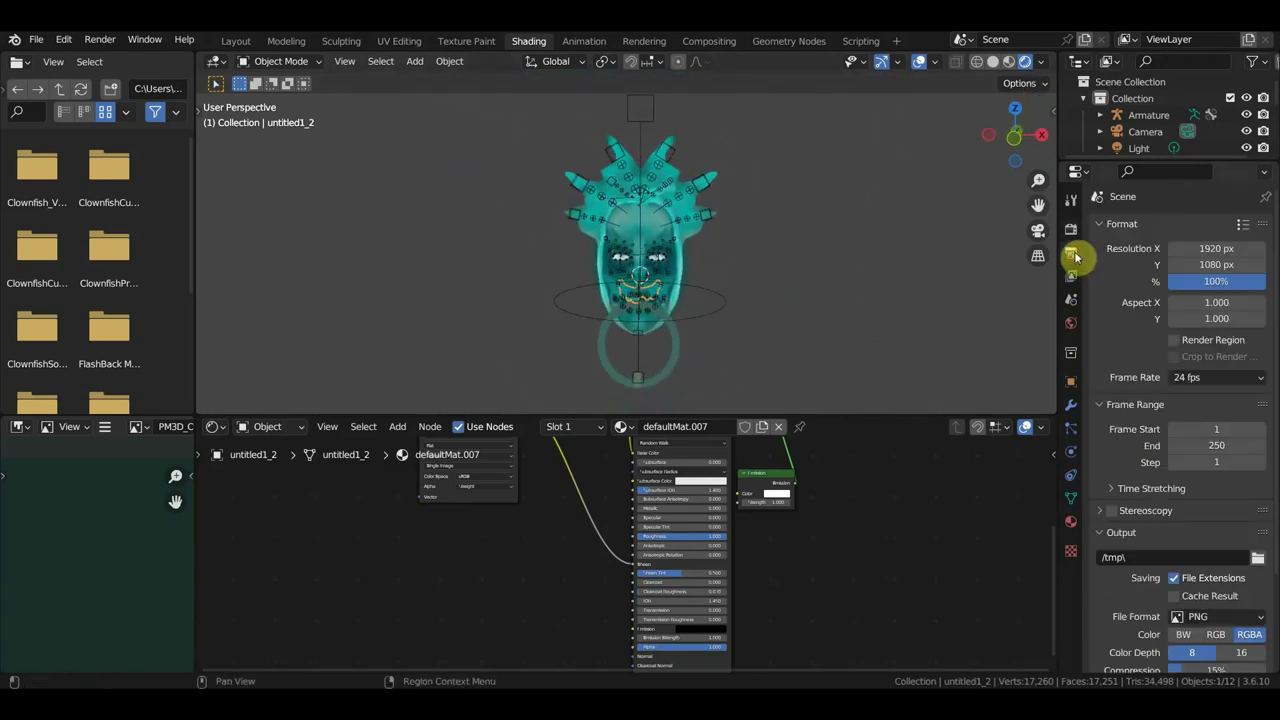
click(1069, 229)
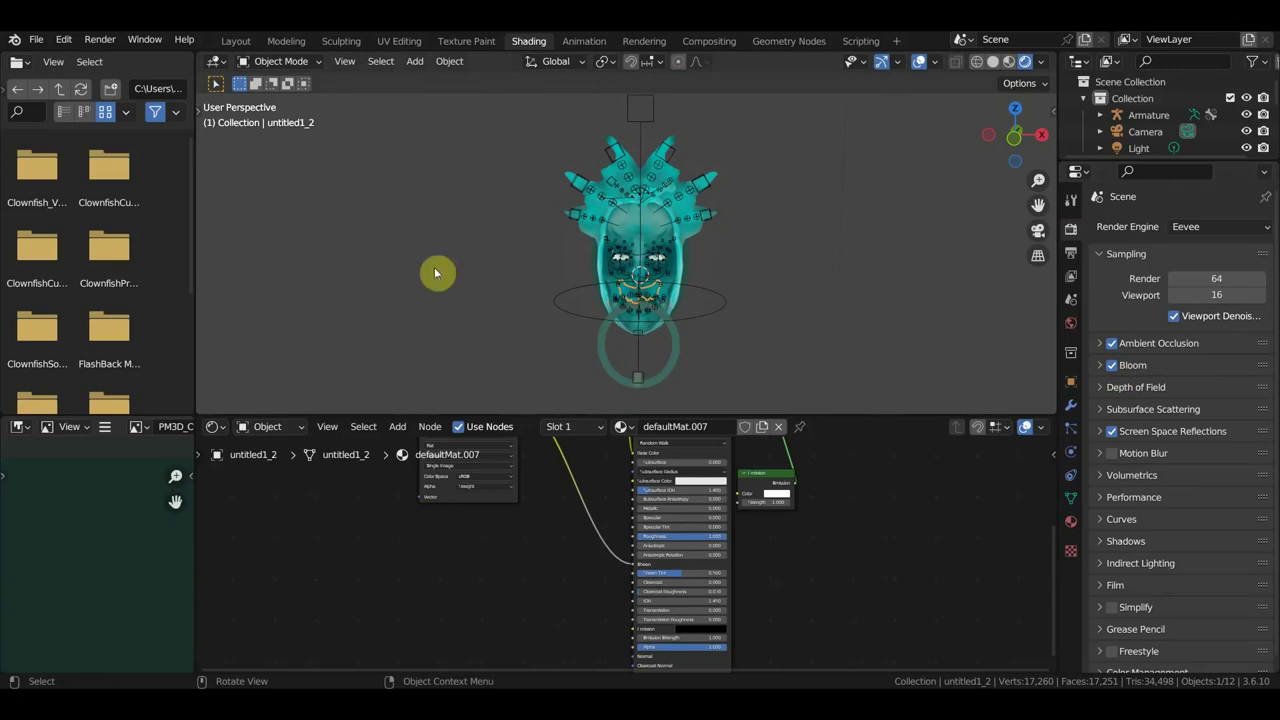
scroll(689, 323, up, 2)
scroll(689, 323, up, 2)
scroll(689, 323, up, 2)
mouse_move(689, 323)
middle_down()
mouse_move(534, 317)
mouse_move(494, 289)
mouse_move(507, 282)
middle_up()
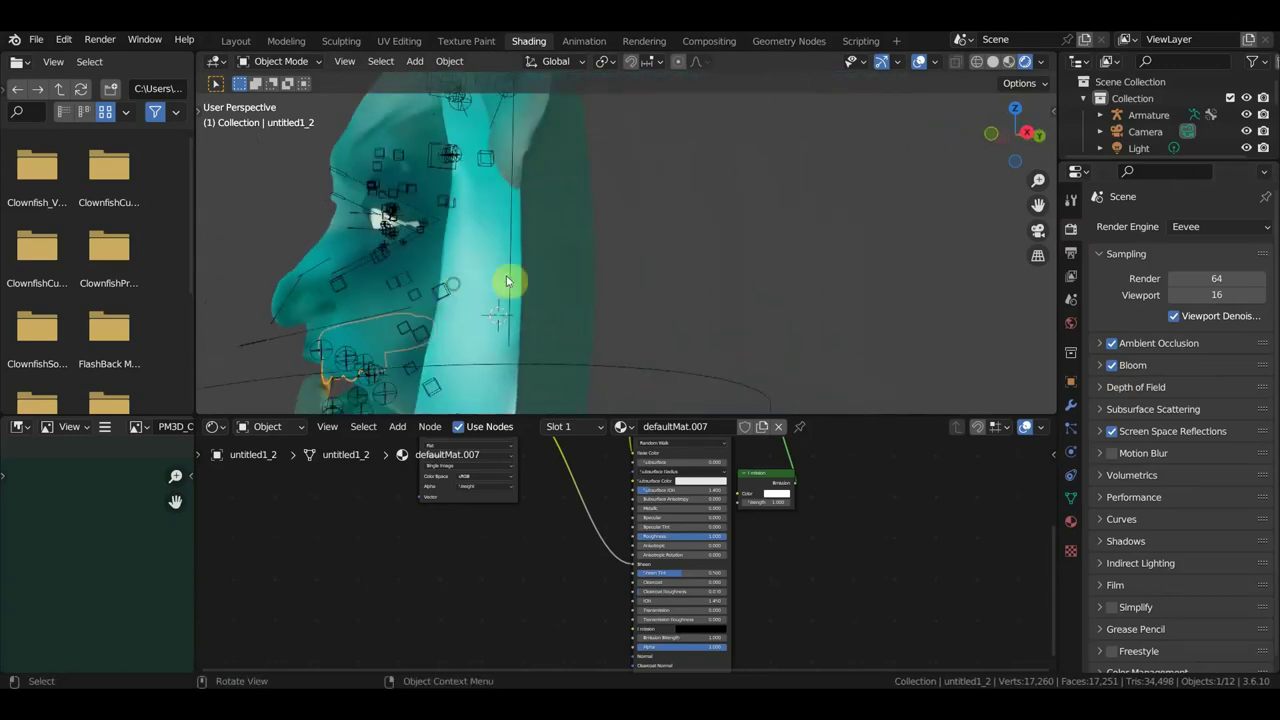
- Select PM3D_Cylinder3D2_1, frame its material nodes, and disconnect the Emission shader from the mix
click(576, 244)
key(Home)
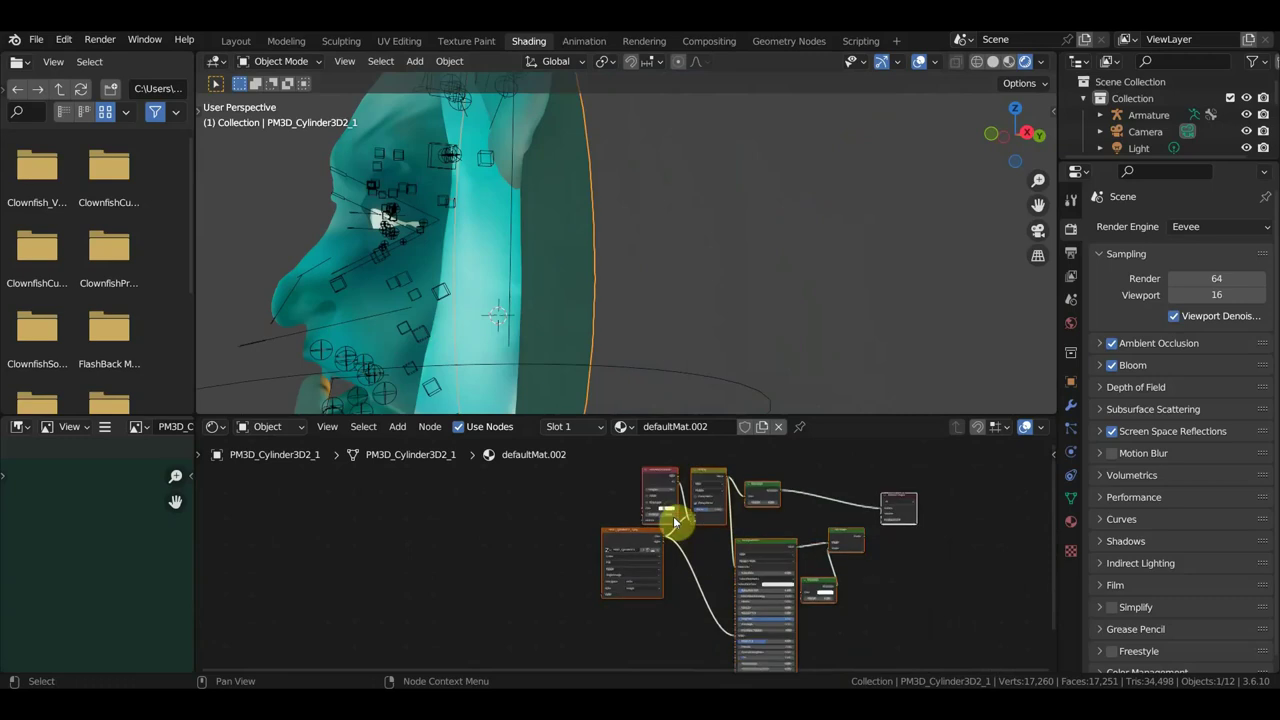
scroll(642, 600, up, 2)
scroll(645, 590, up, 2)
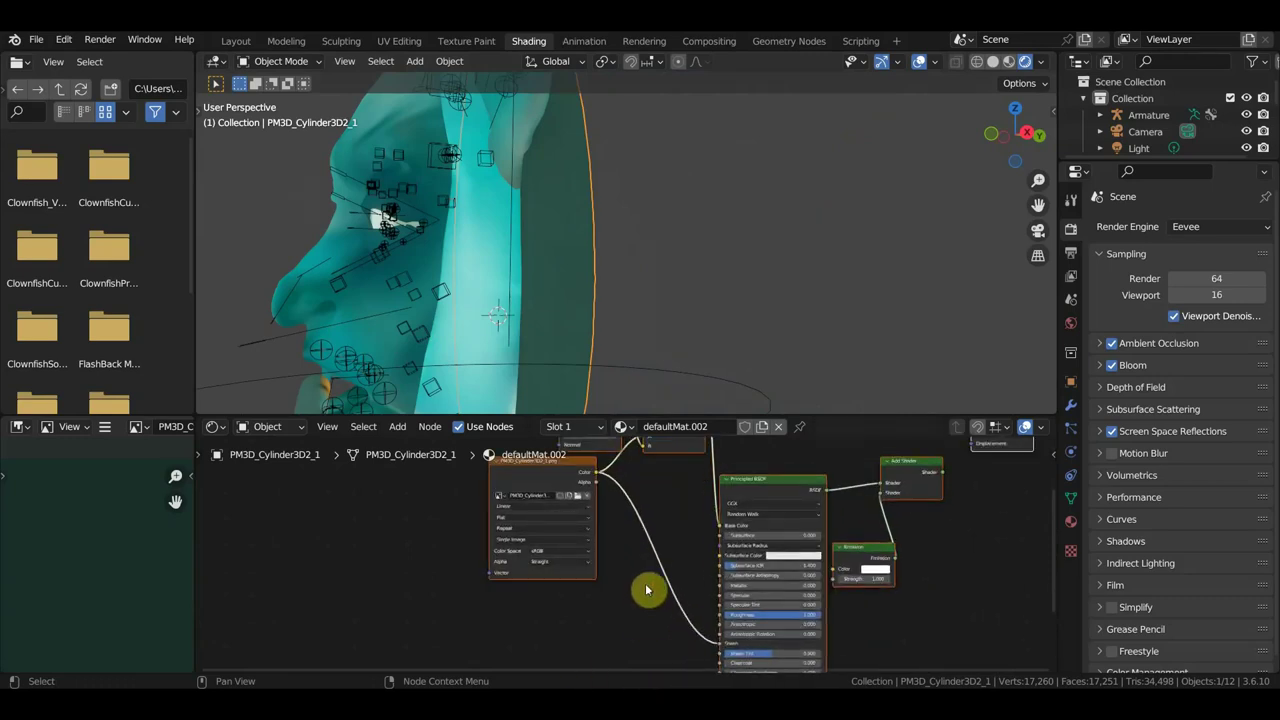
scroll(660, 570, up, 2)
middle_drag(686, 534, 541, 510)
scroll(771, 560, up, 1)
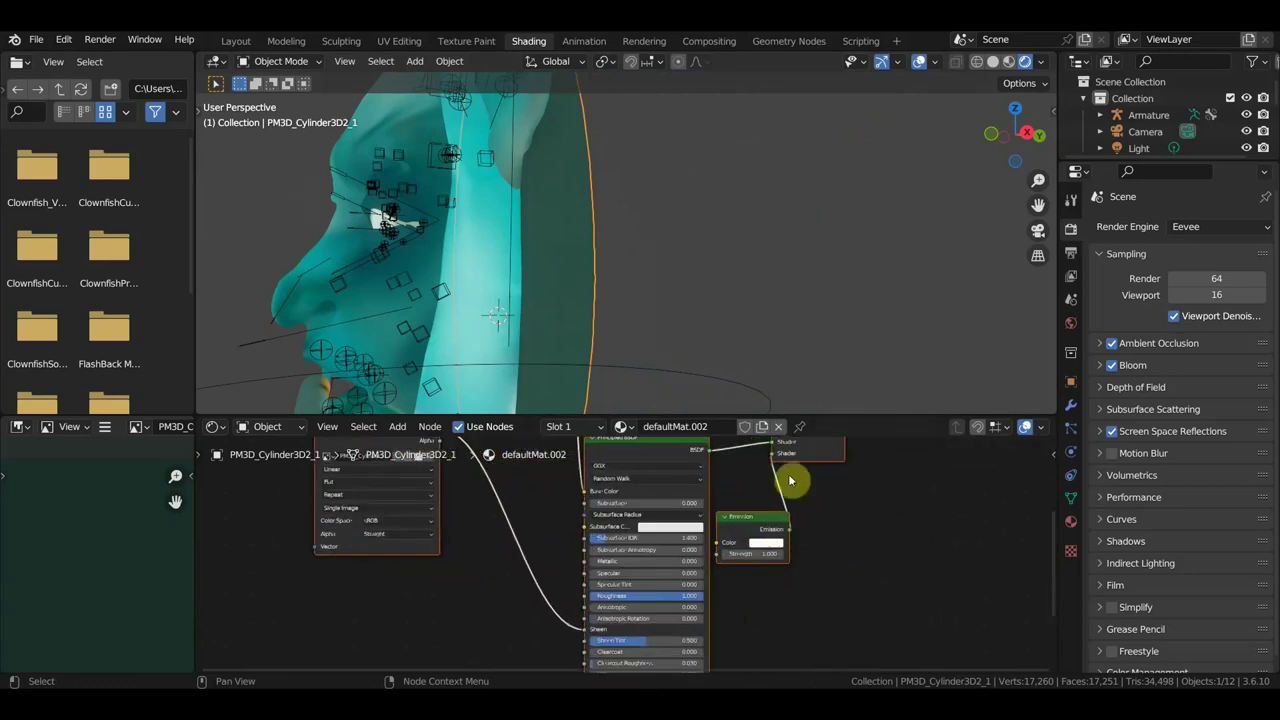
drag(773, 457, 818, 523)
scroll(818, 523, down, 1)
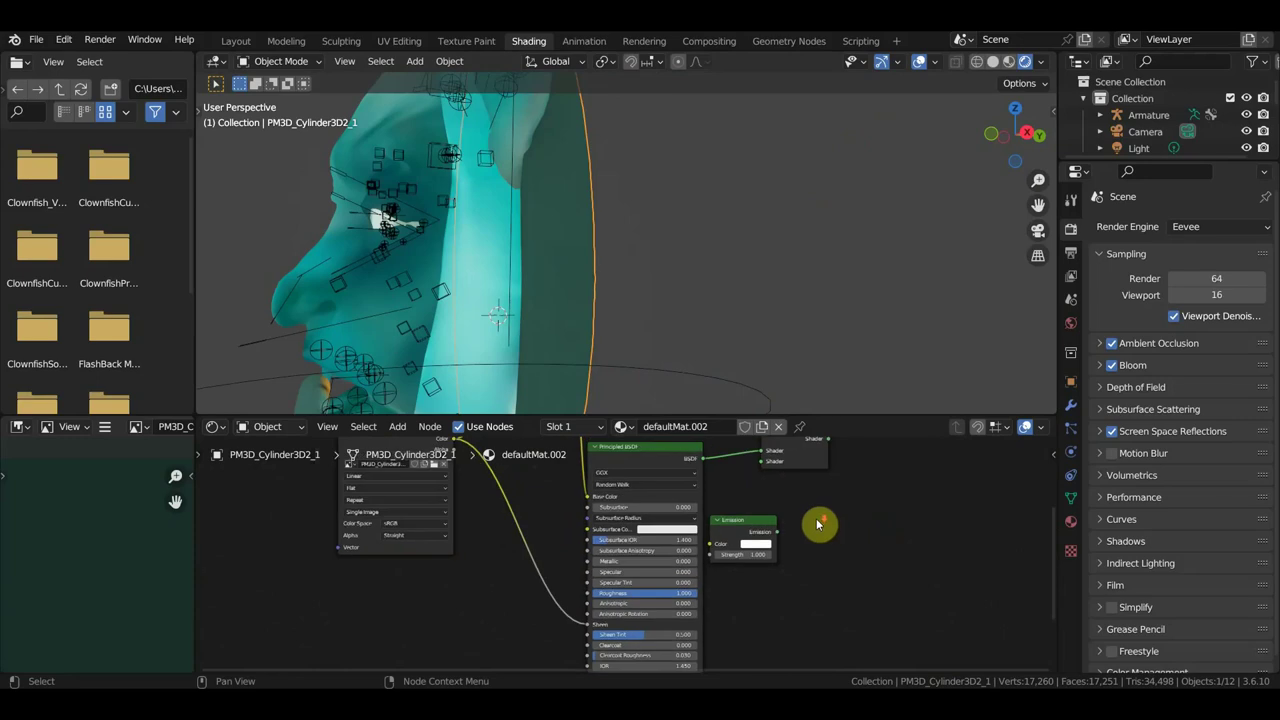
- Combine Principled BSDF and Emission through a new Add Shader, feeding image Color into Base Color
middle_drag(659, 317, 803, 306)
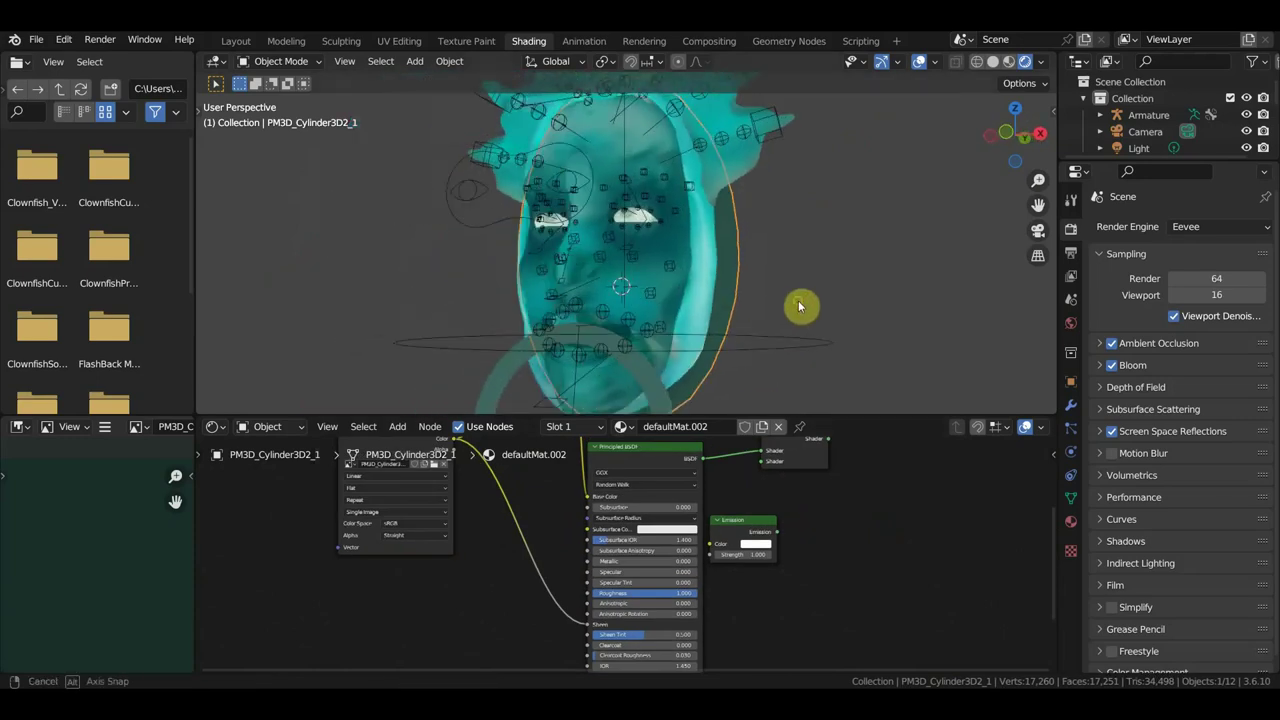
scroll(843, 557, up, 1)
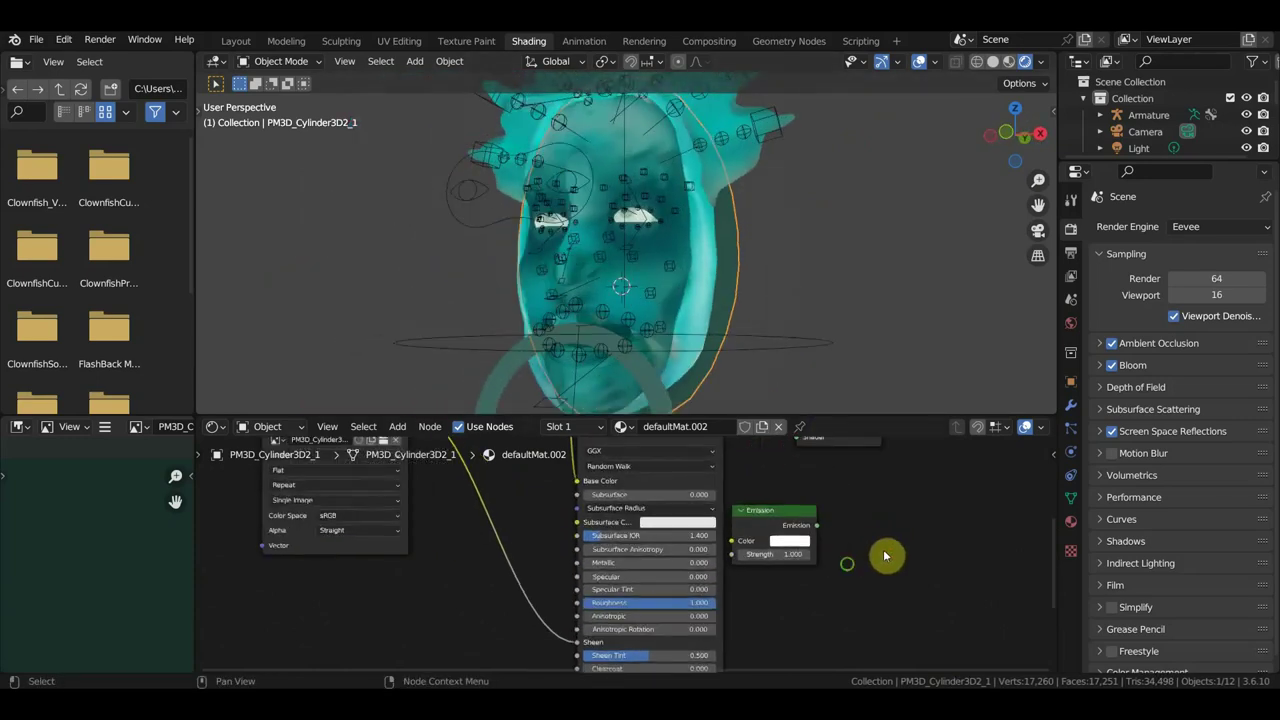
scroll(786, 596, up, 1)
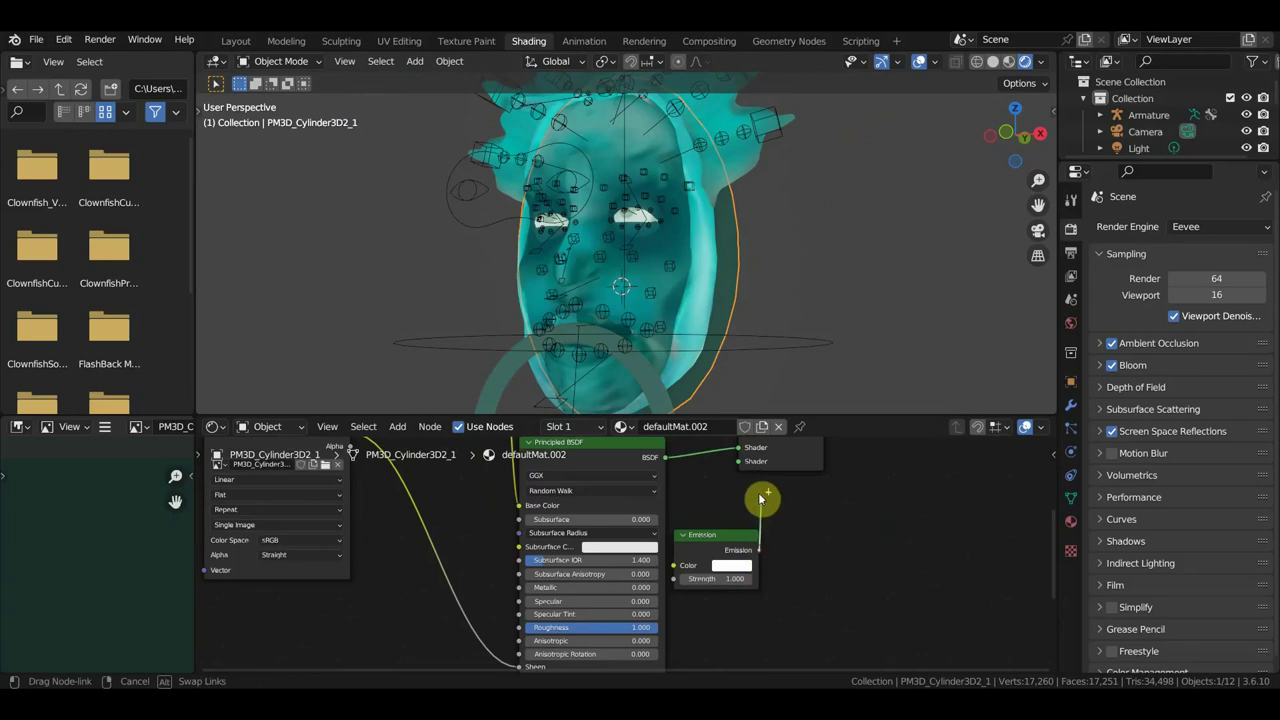
drag(760, 552, 750, 465)
click(800, 508)
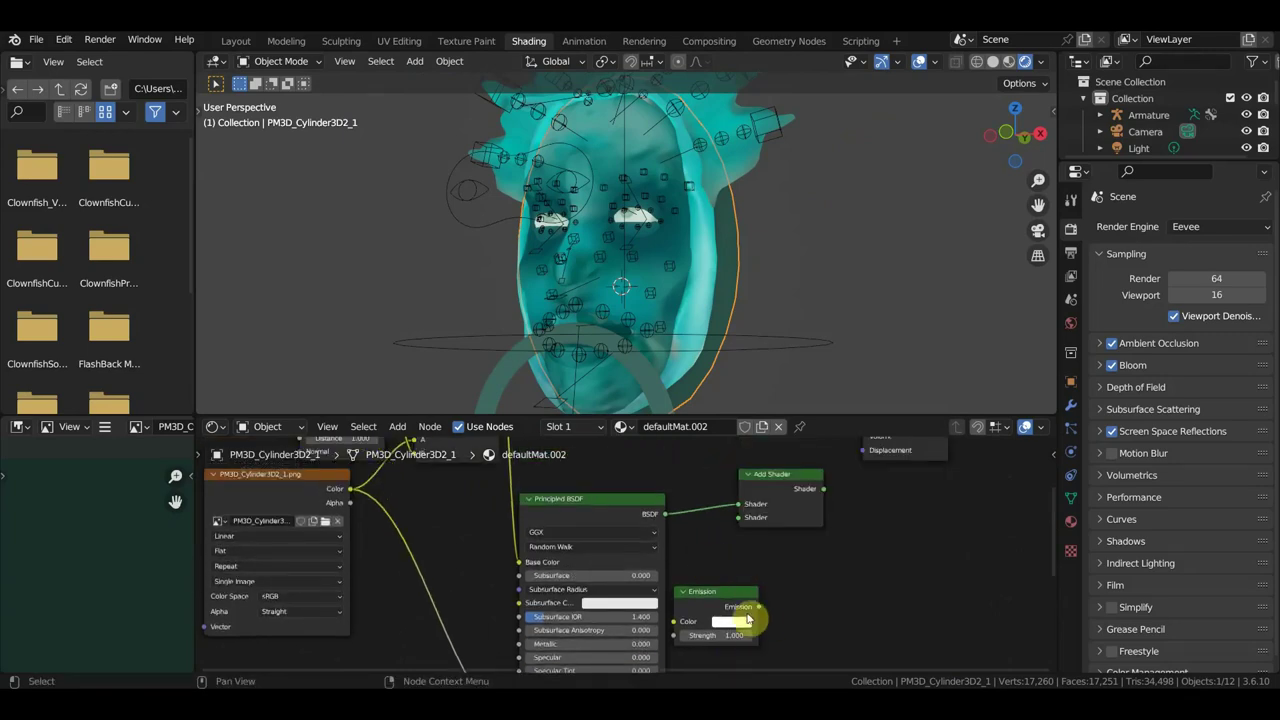
drag(760, 608, 738, 517)
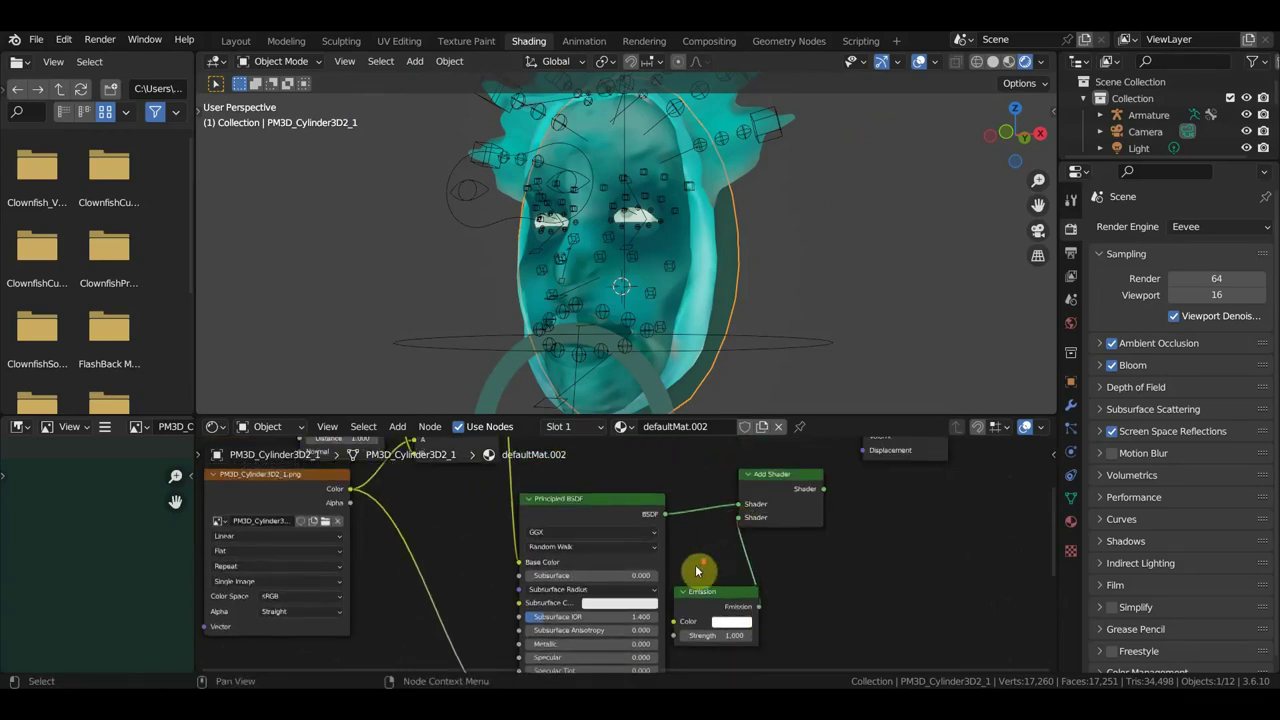
scroll(650, 595, down, 1)
scroll(560, 610, down, 2)
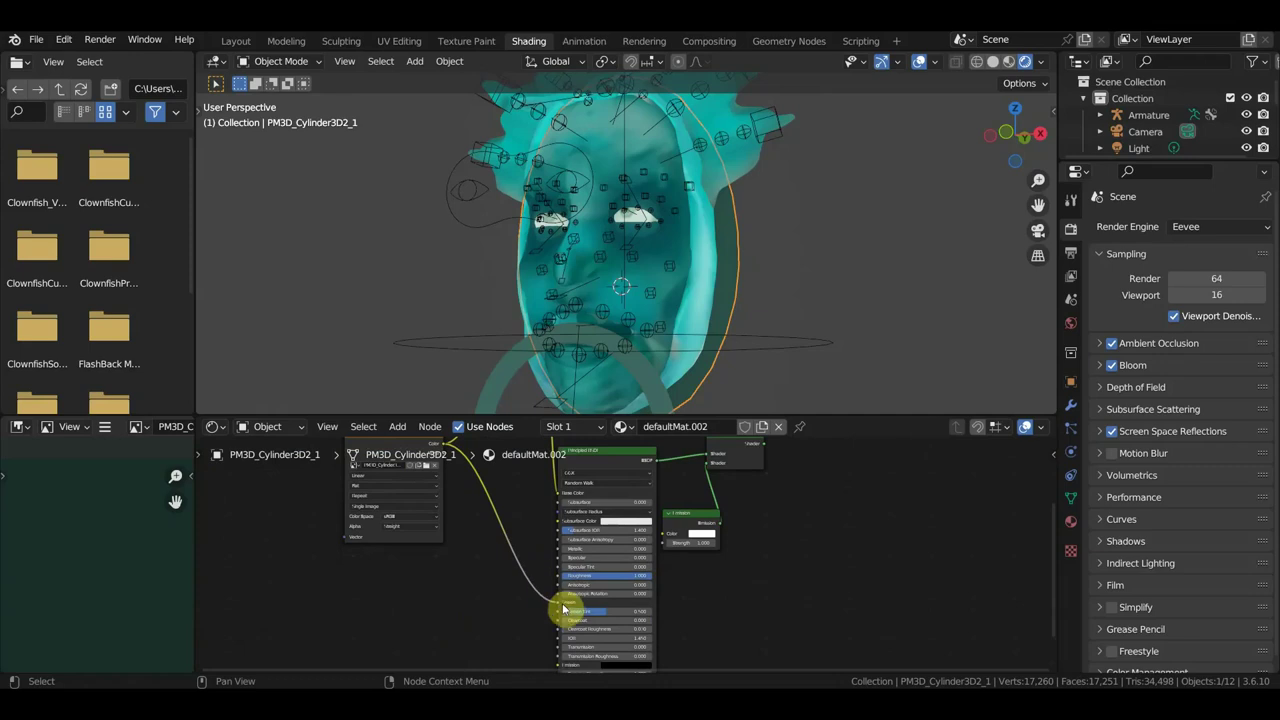
drag(557, 608, 557, 493)
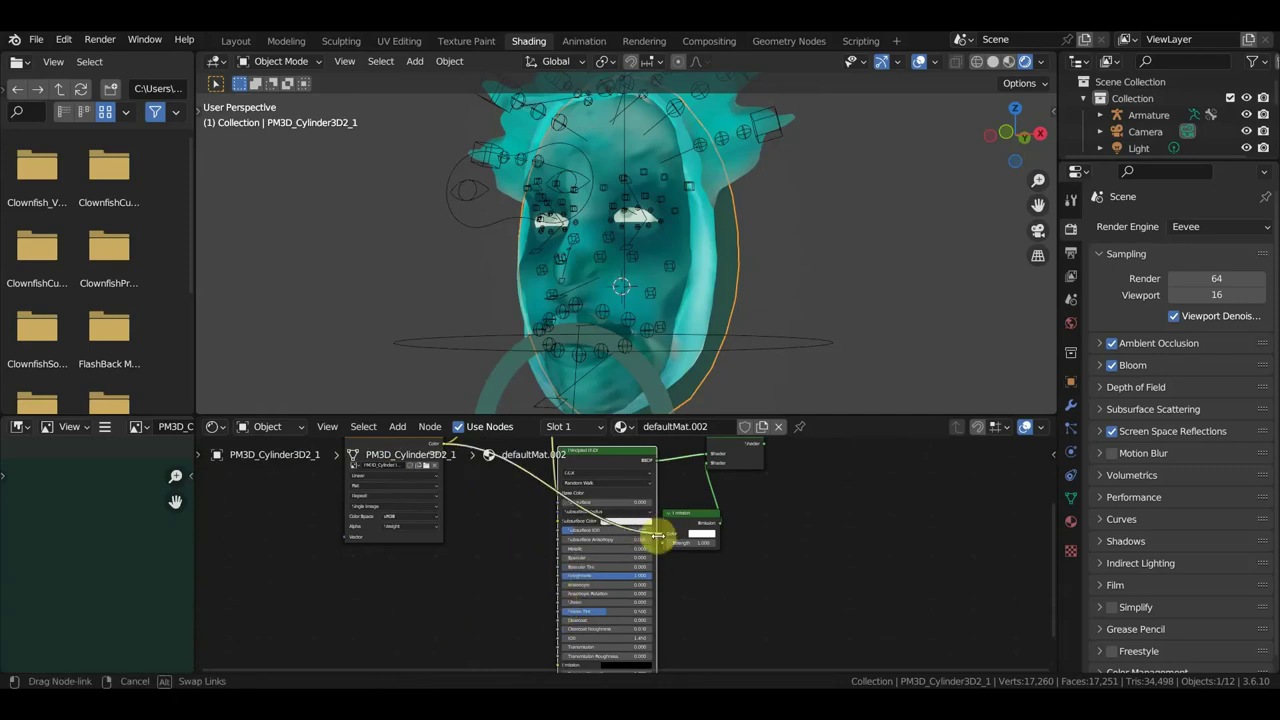
- Reposition the Emission node and brighten the Principled BSDF's Emission colour up from black
key(g)
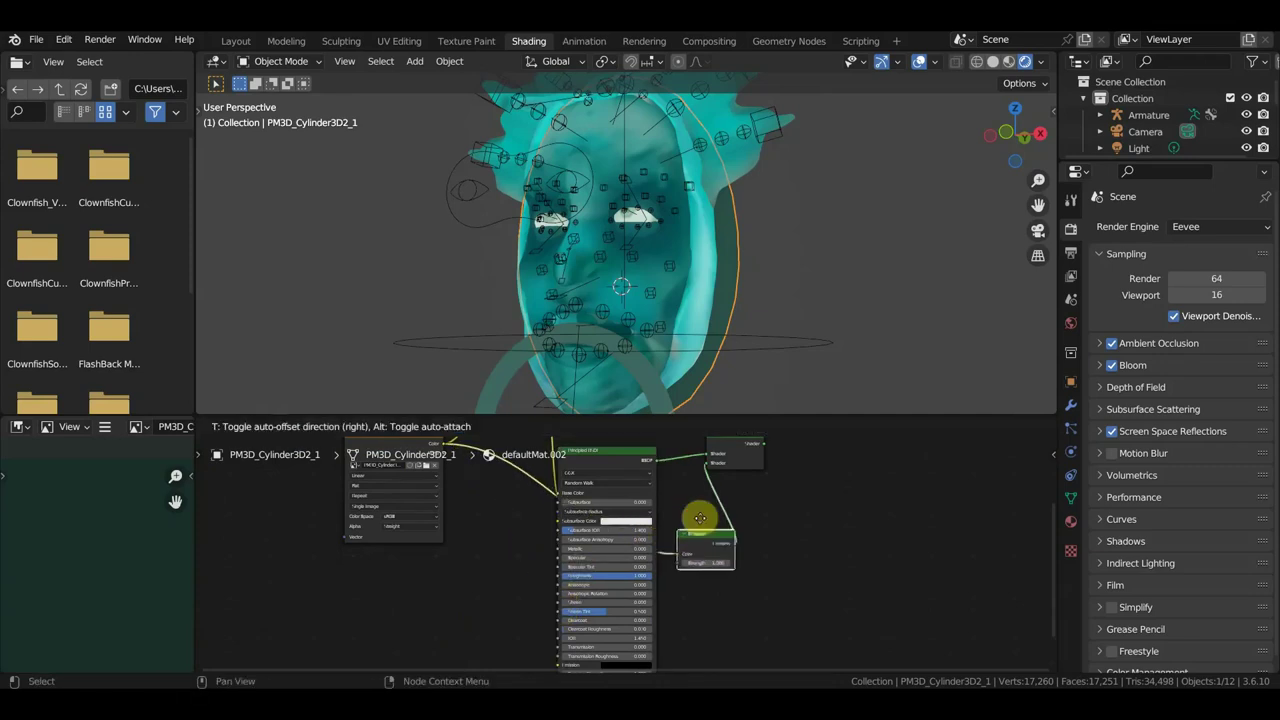
click(728, 530)
scroll(502, 519, up, 1)
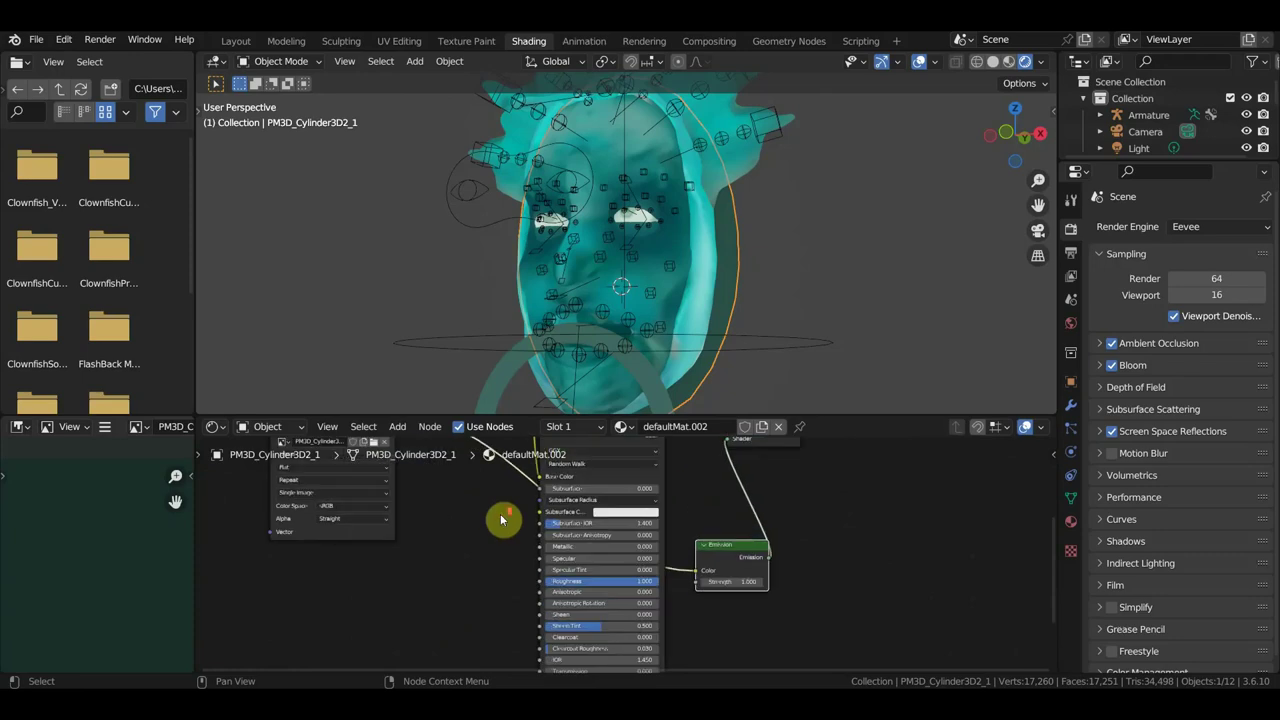
scroll(585, 571, up, 1)
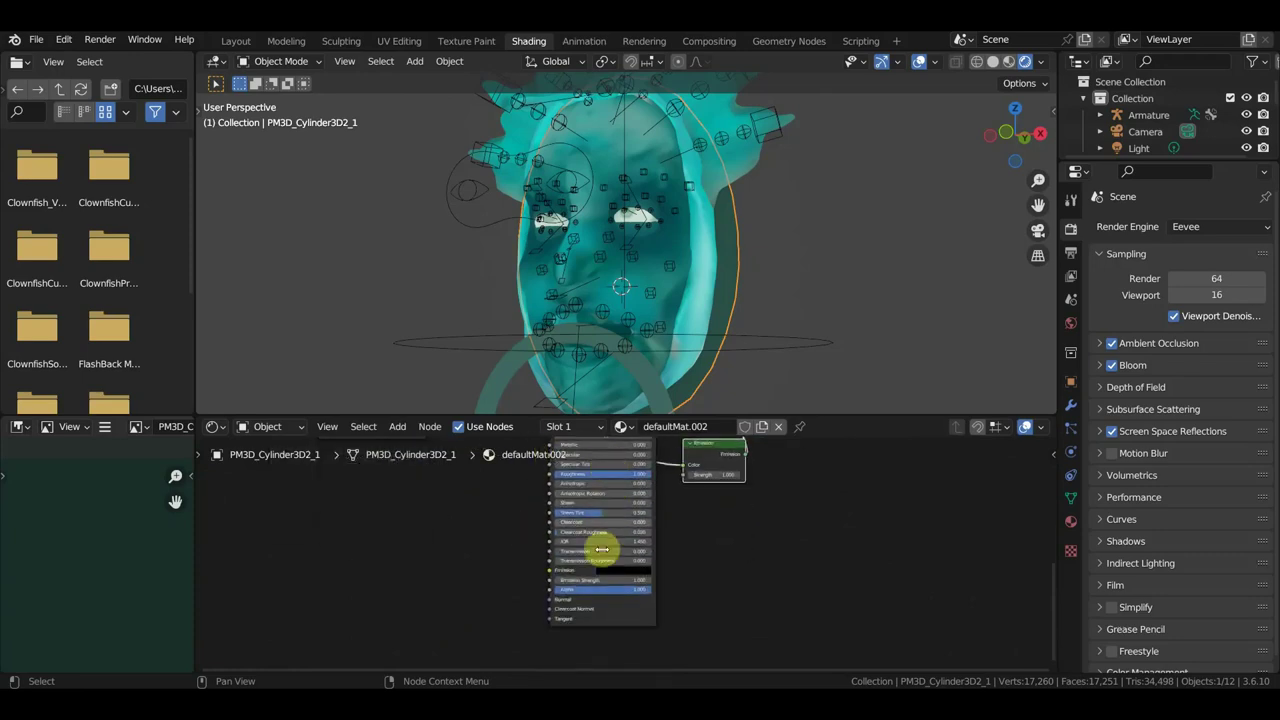
shift+scroll(600, 543, down, 4)
scroll(603, 570, up, 1)
click(632, 536)
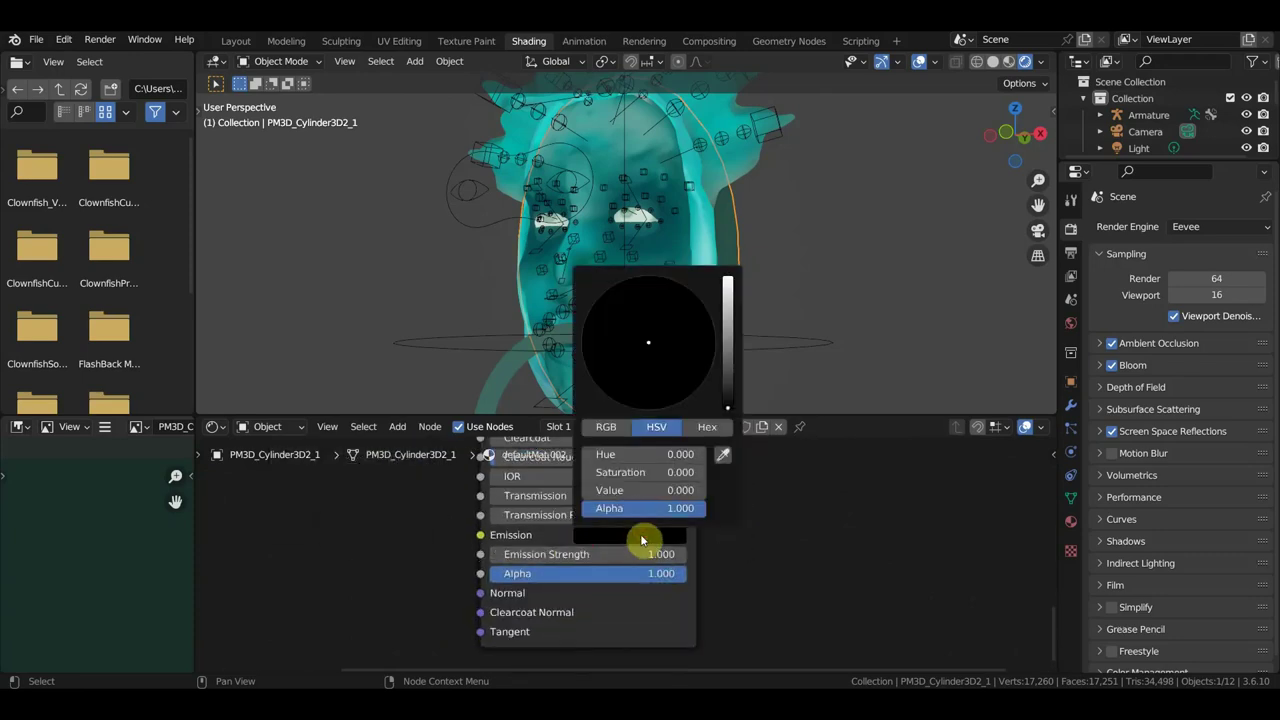
mouse_move(731, 418)
mouse_down()
mouse_move(727, 325)
mouse_move(727, 407)
mouse_up()
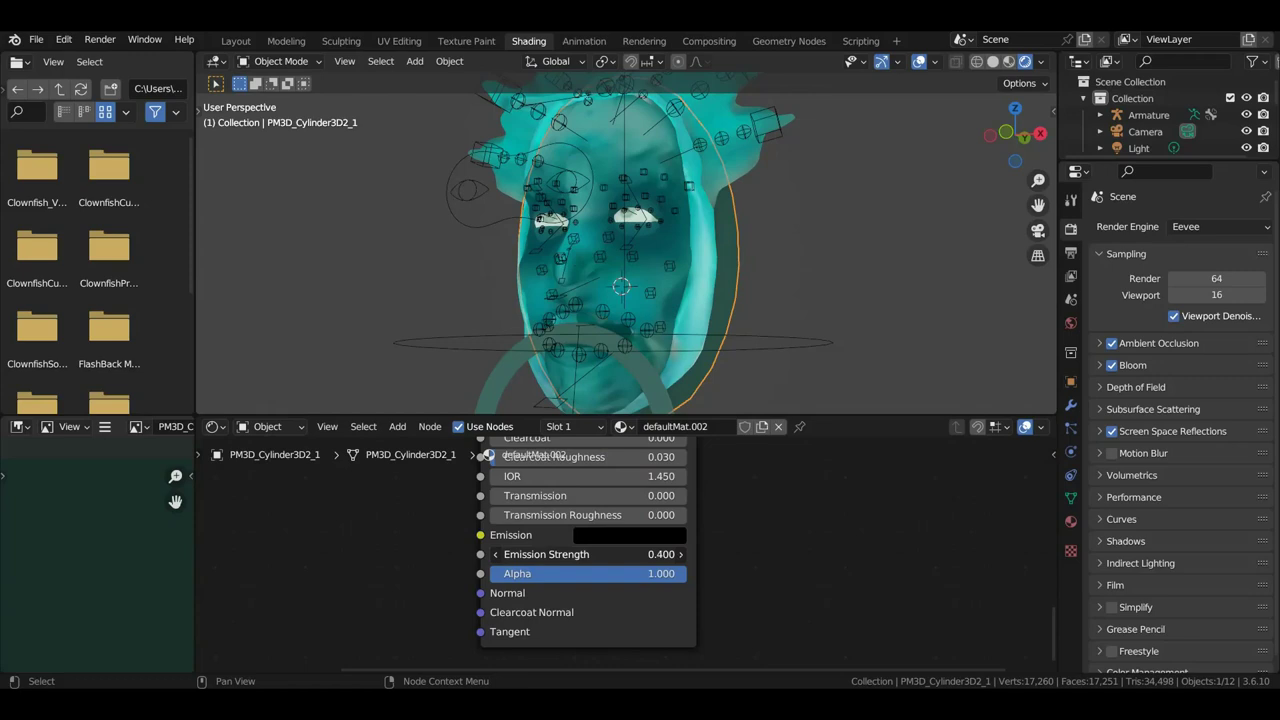
- Adjust the BSDF's Anisotropic Rotation value and briefly expand the Performance render settings
middle_drag(560, 534, 562, 627)
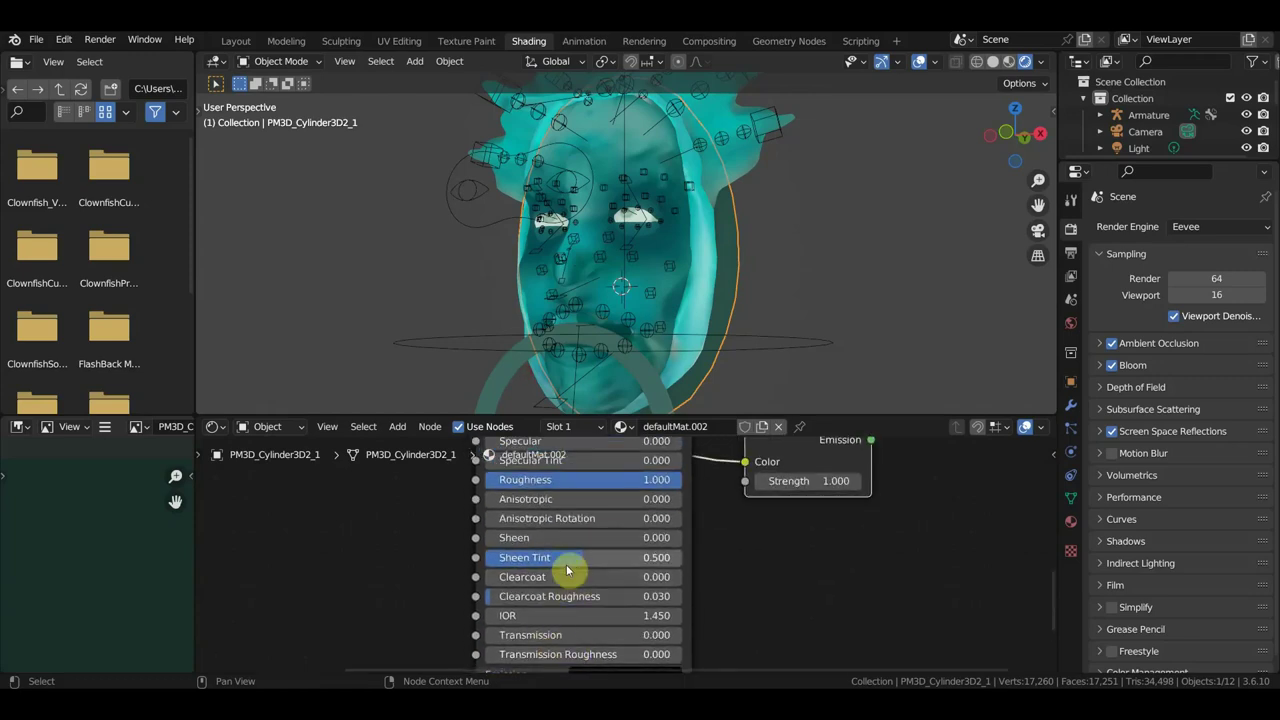
drag(585, 518, 592, 518)
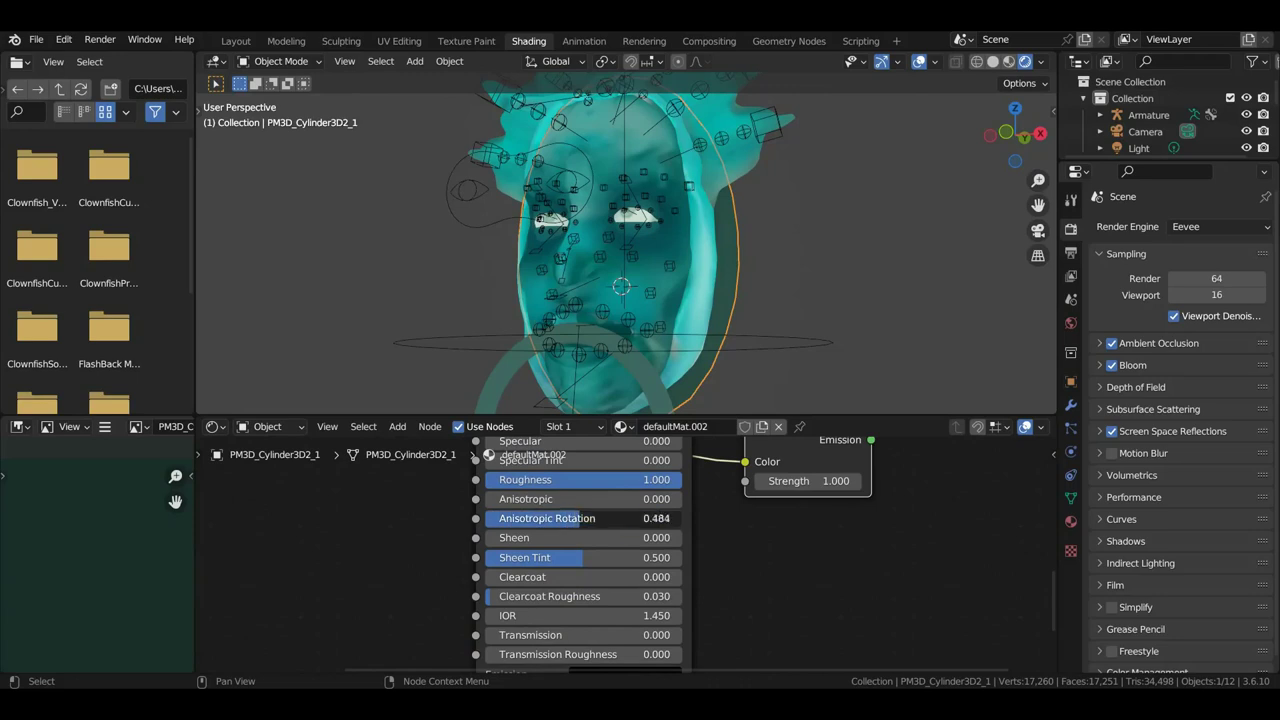
middle_drag(749, 551, 610, 668)
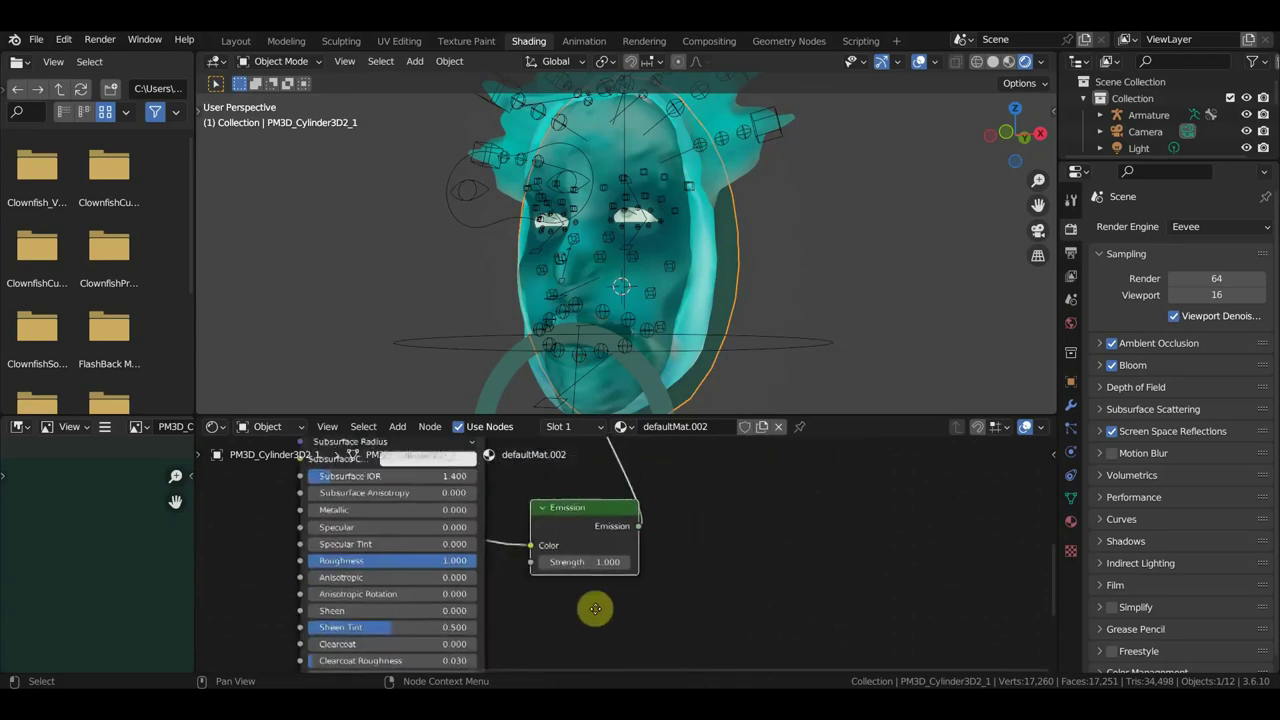
click(1105, 505)
click(1105, 505)
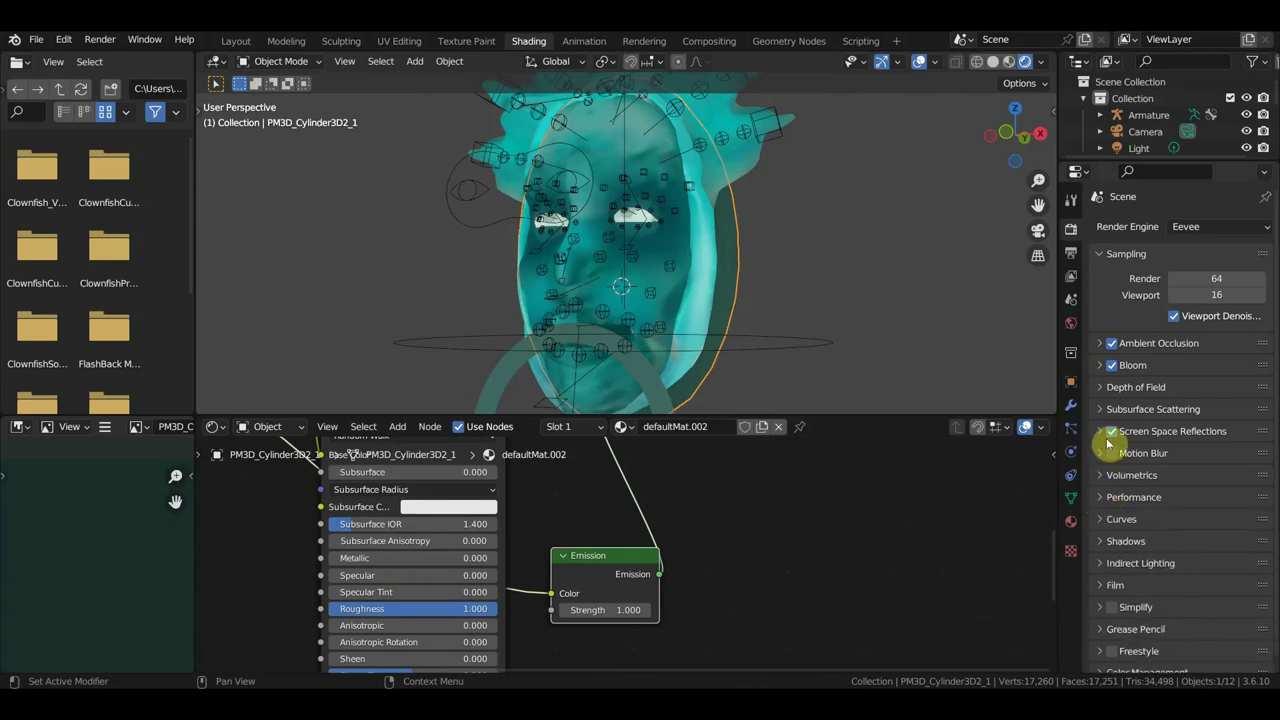
- Switch the render engine to Cycles and view the selected ring from the front orthographic view
click(1186, 232)
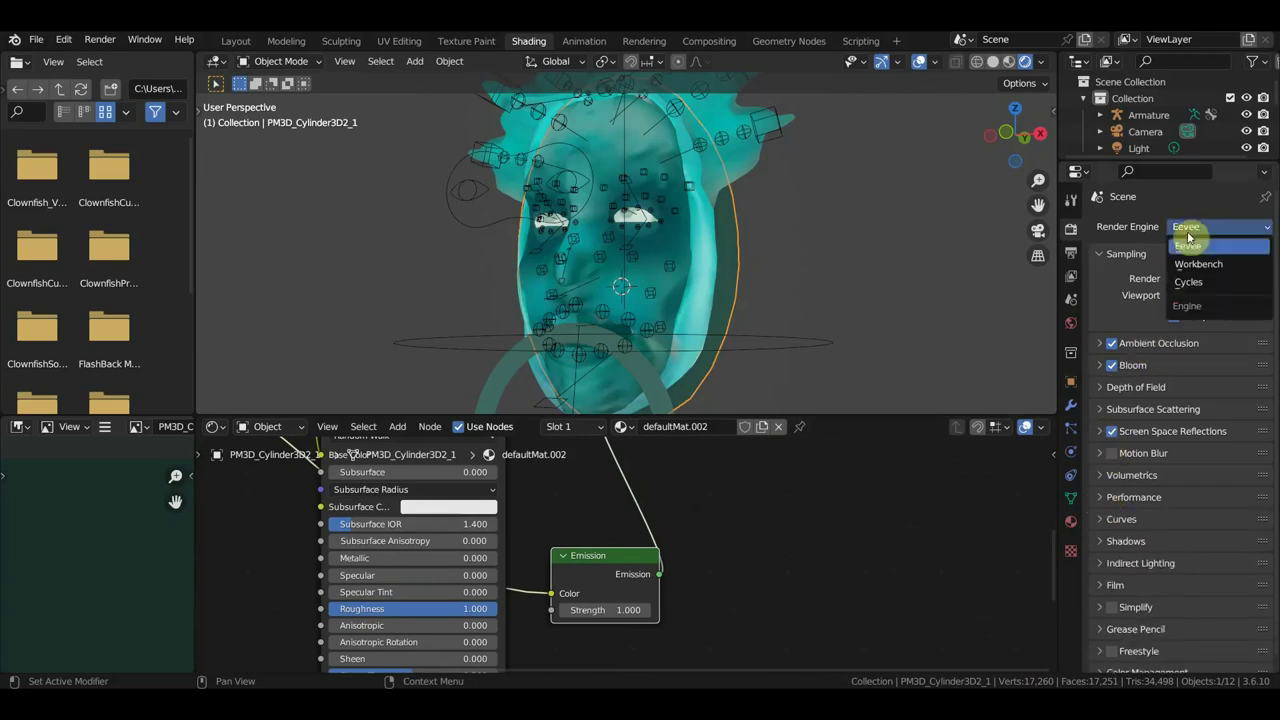
click(1190, 281)
mouse_move(740, 284)
middle_down()
mouse_move(826, 286)
mouse_move(815, 287)
middle_up()
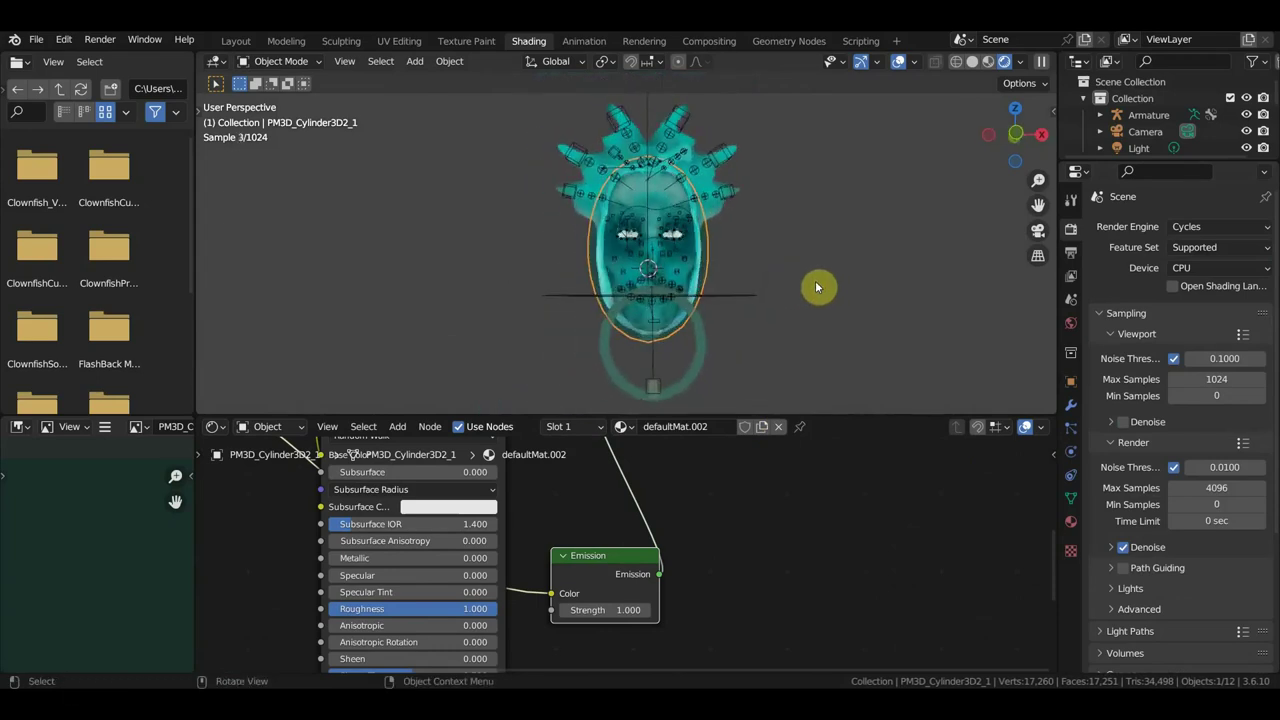
click(704, 347)
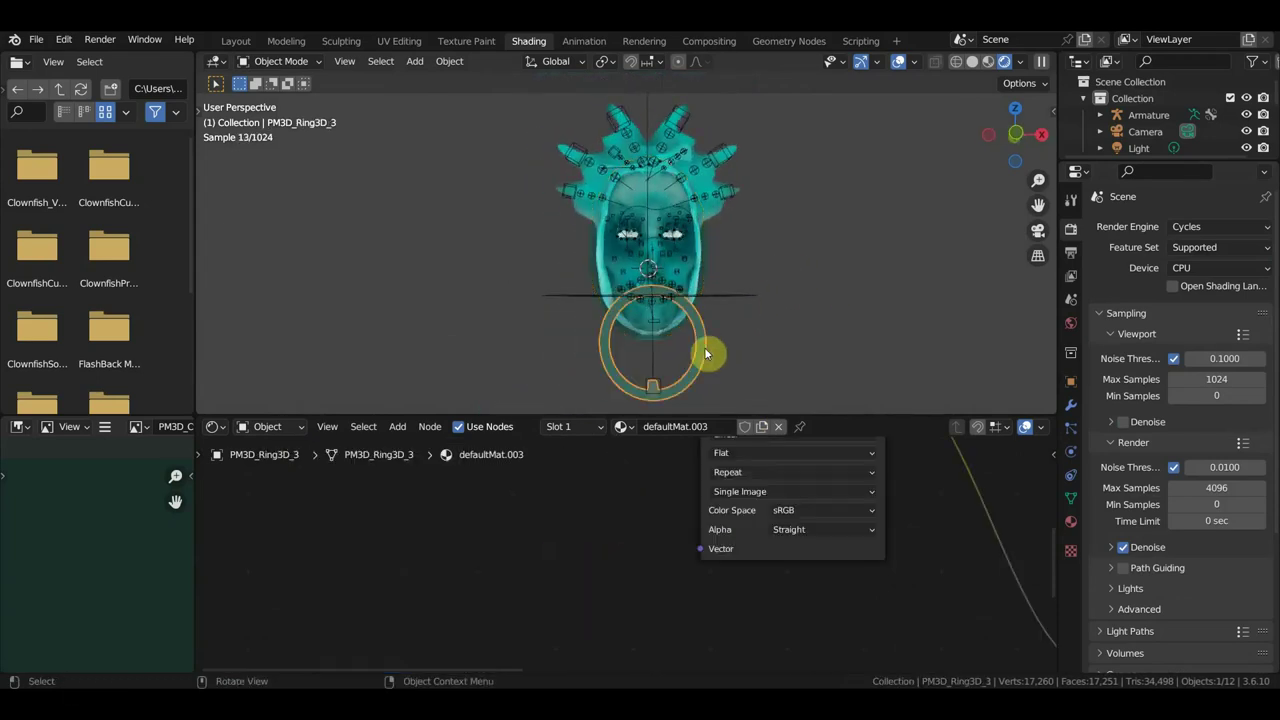
scroll(771, 517, down, 2)
scroll(771, 517, down, 3)
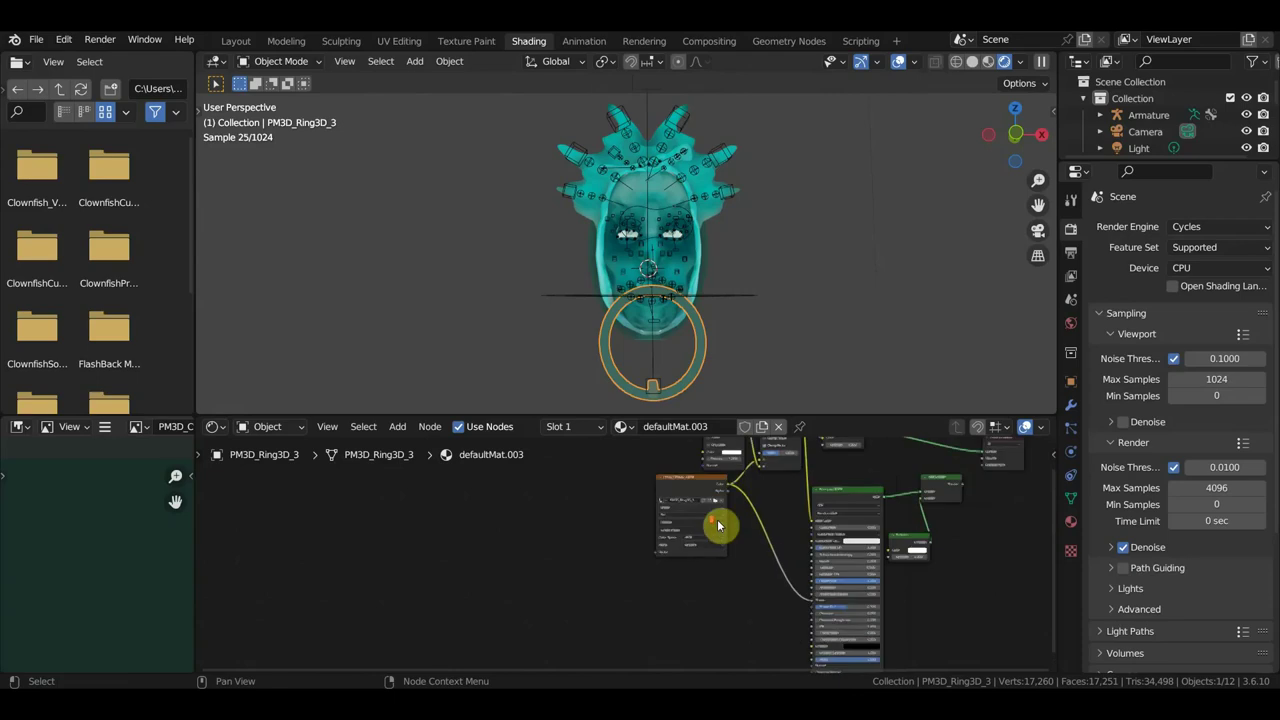
mouse_move(814, 267)
middle_down()
mouse_move(787, 273)
mouse_move(804, 278)
middle_up()
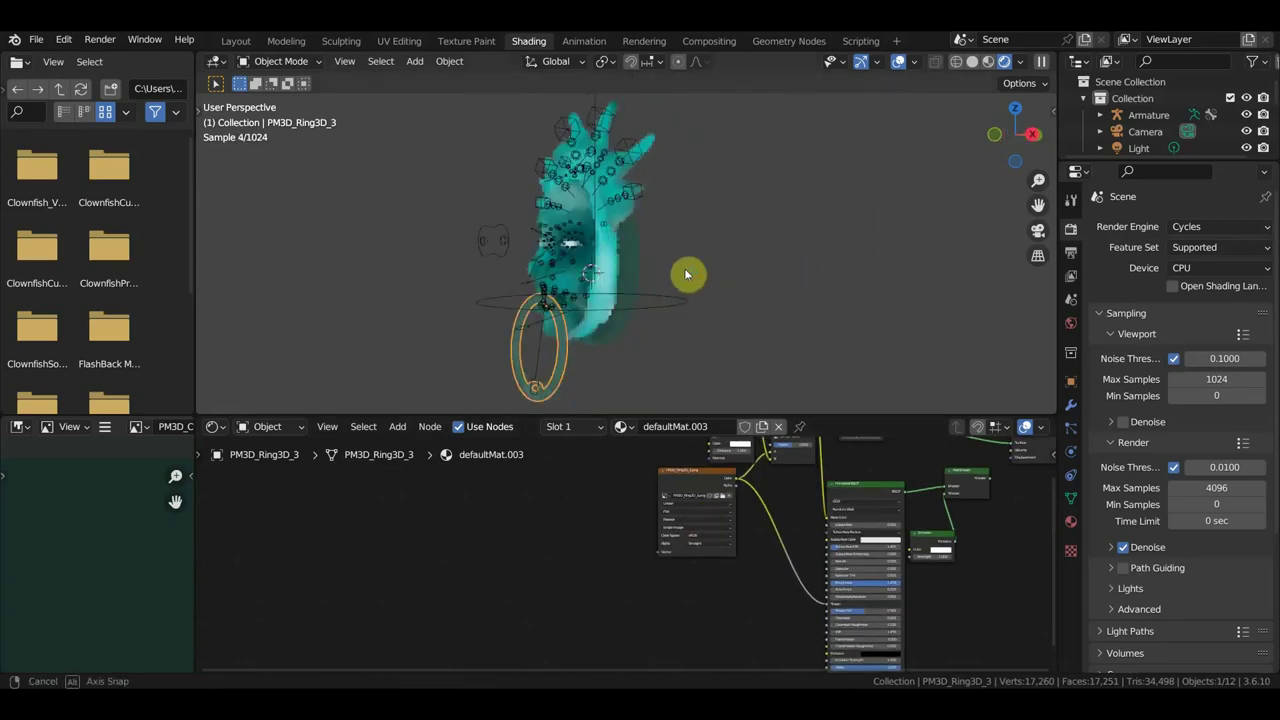
key(KP_1)
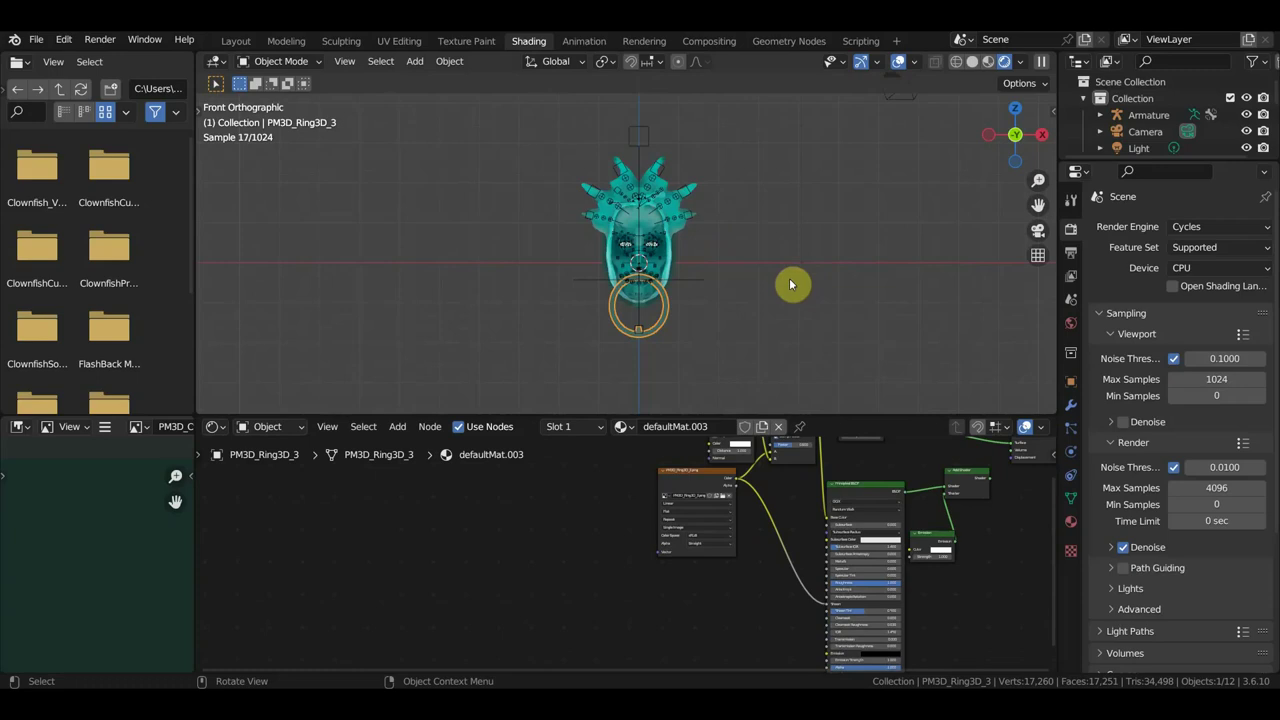
scroll(790, 285, up, 3)
scroll(786, 287, up, 3)
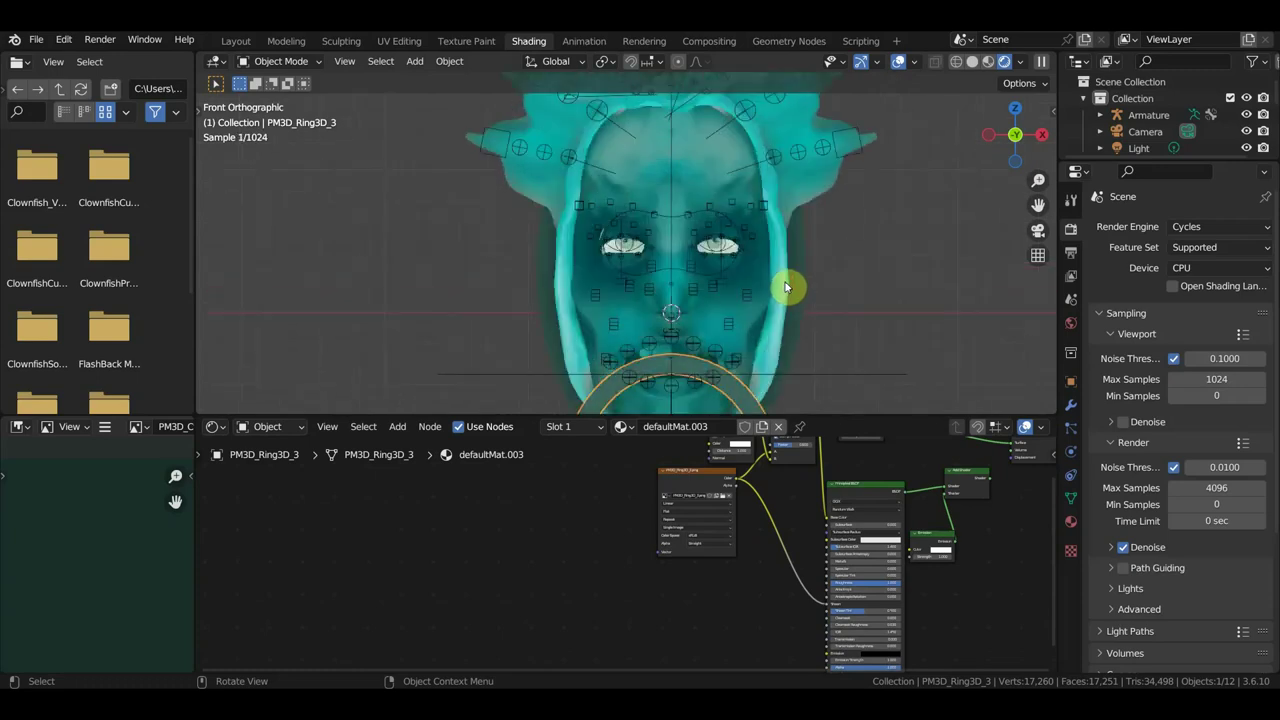
- Set the render engine back to Eevee and bring up the Shift+A add-object menu
click(1188, 226)
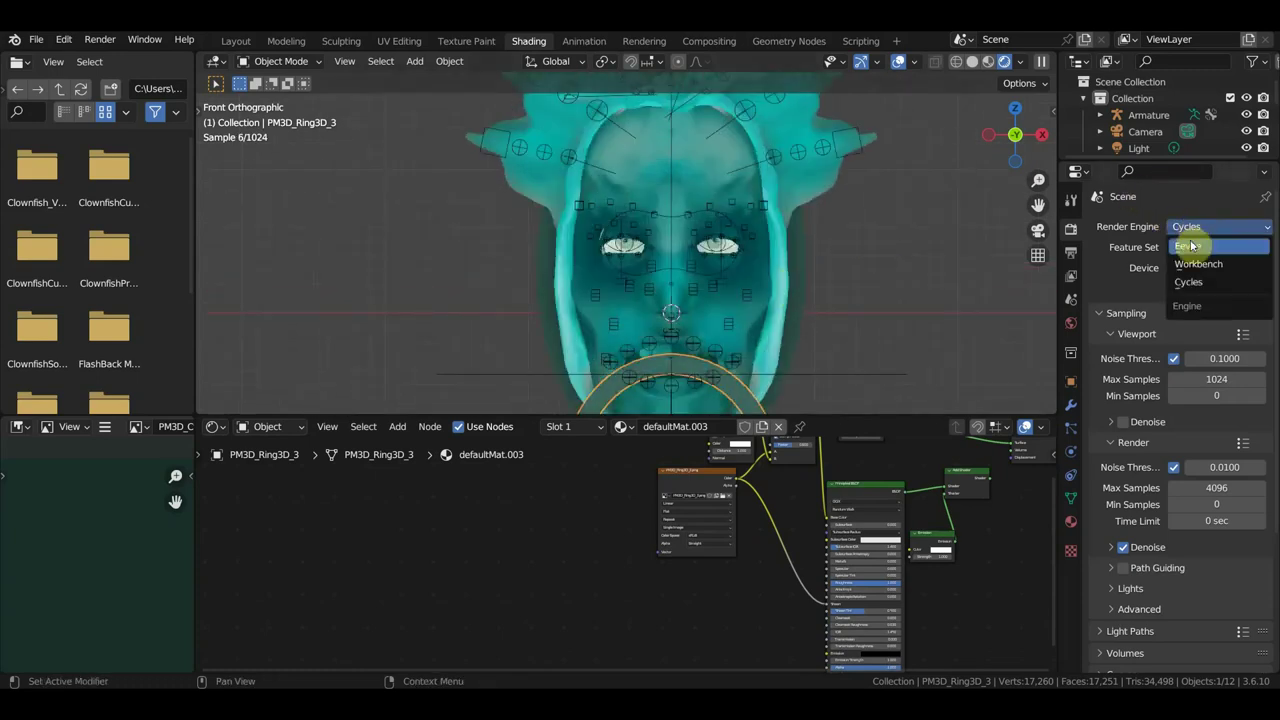
scroll(893, 288, up, 2)
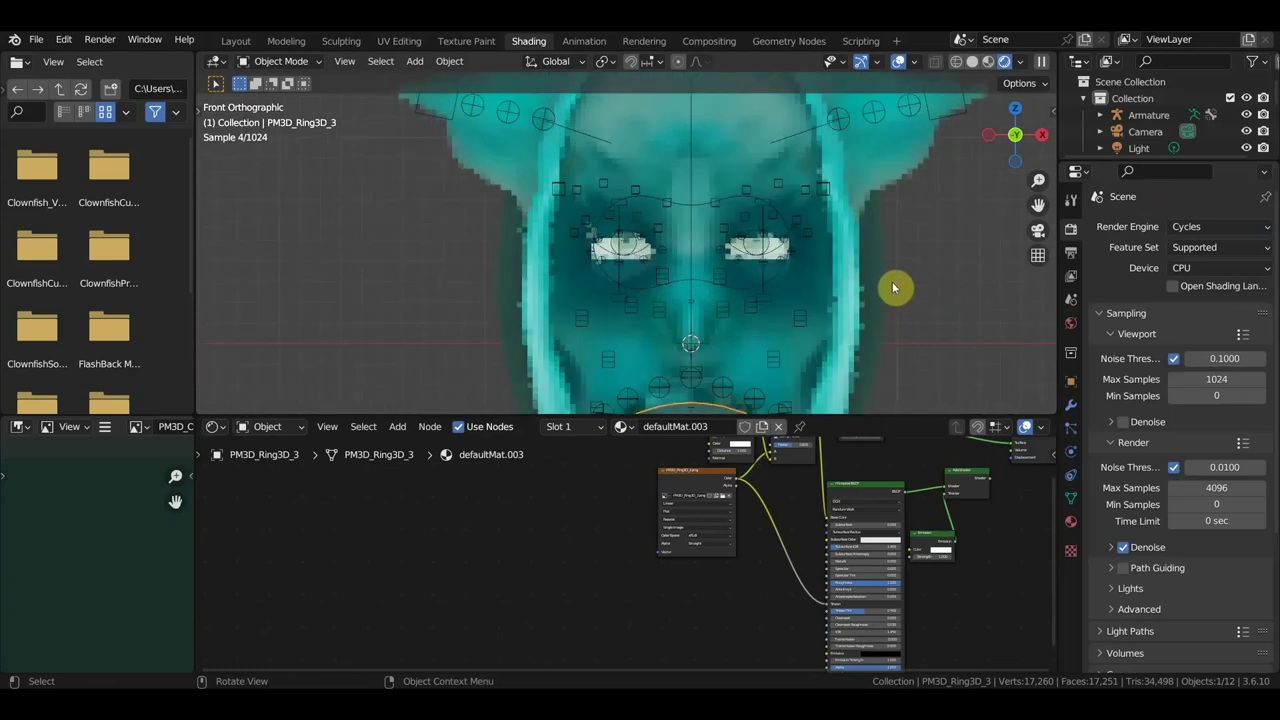
click(1225, 229)
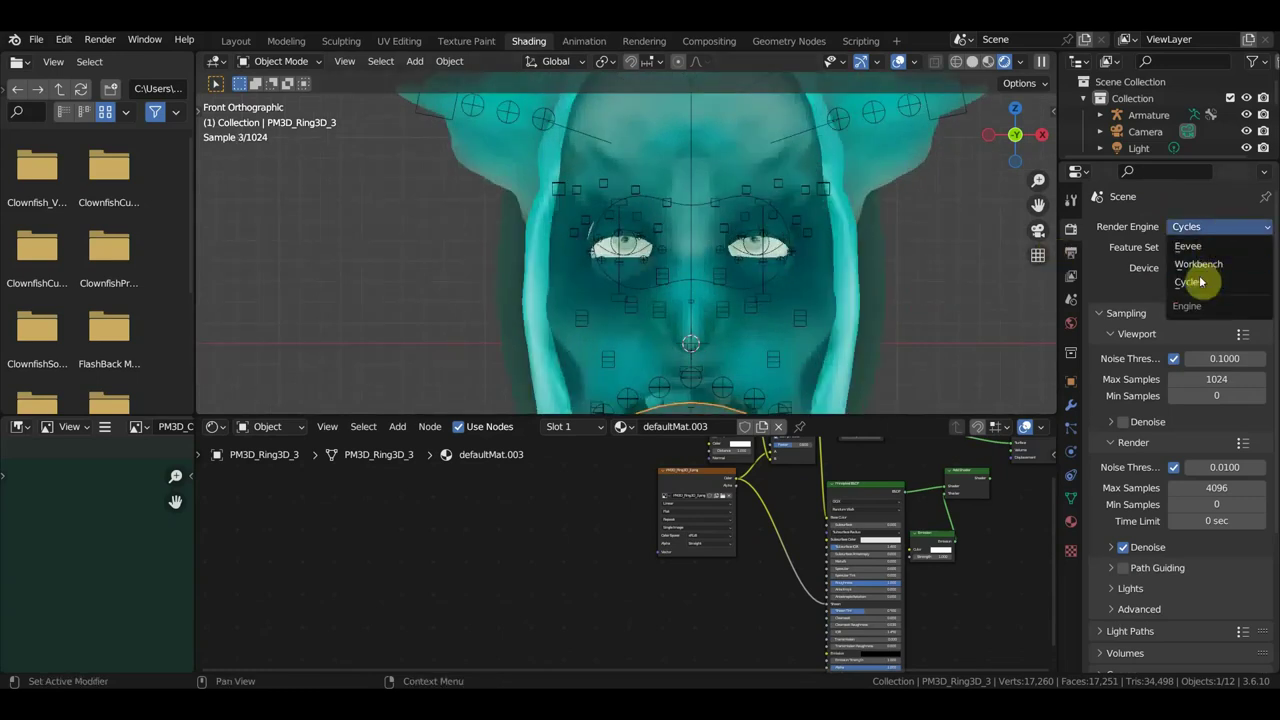
click(1190, 247)
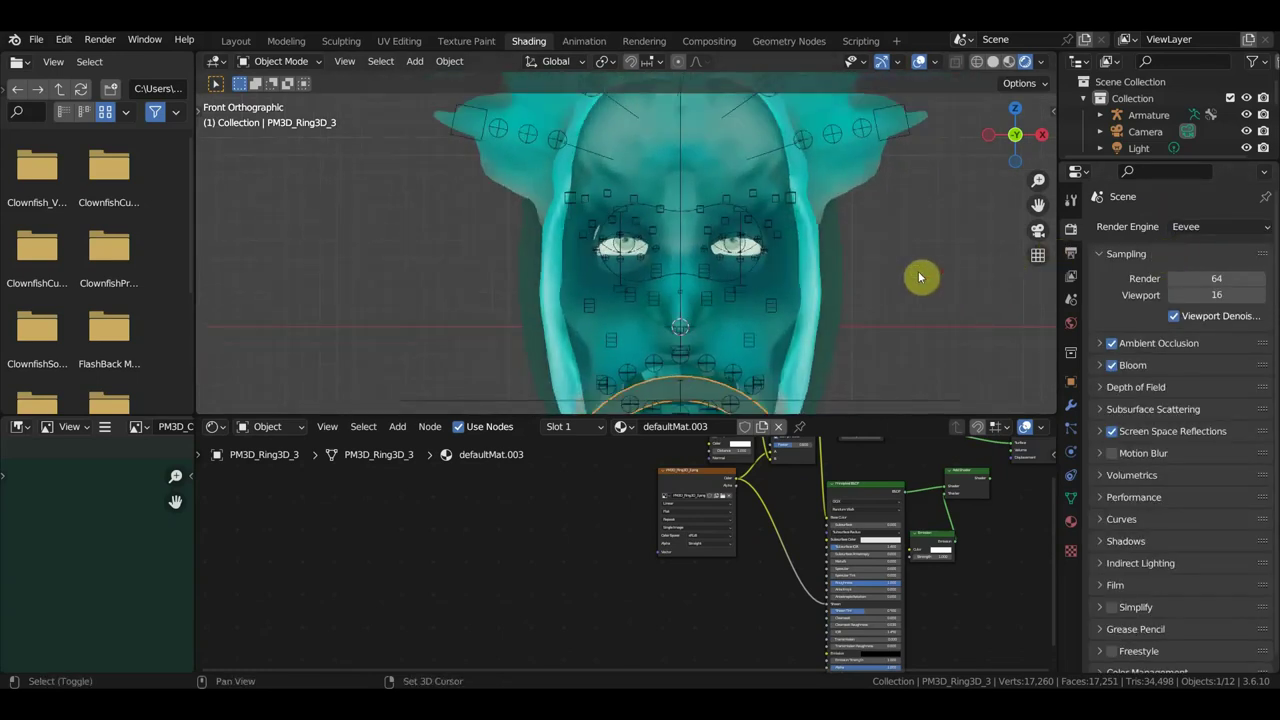
scroll(903, 263, down, 5)
scroll(902, 263, down, 2)
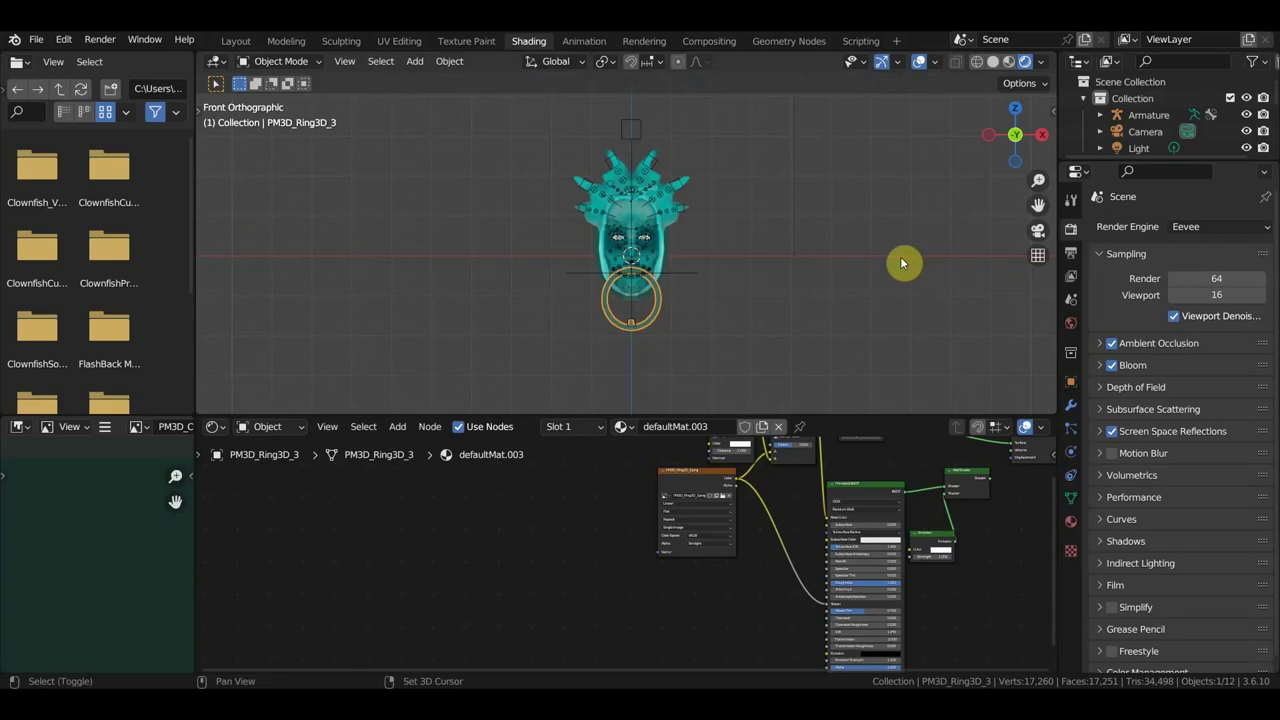
key(shift+a)
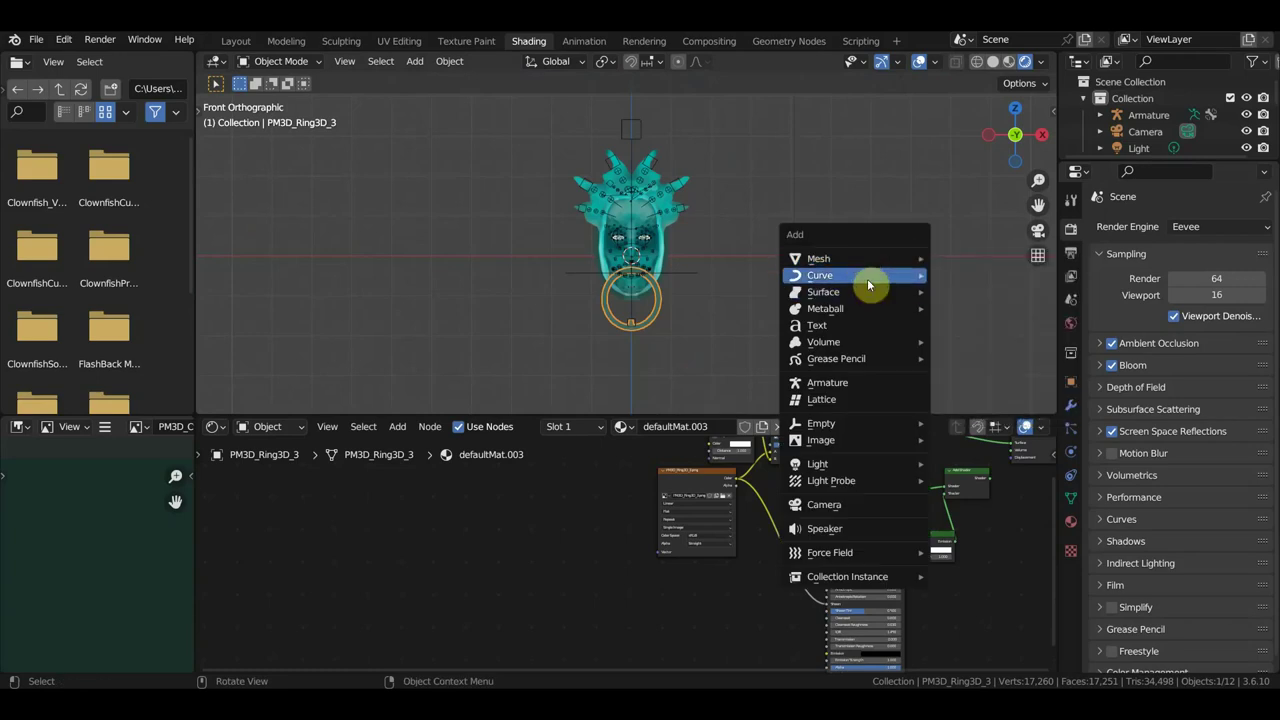
mouse_move(818, 258)
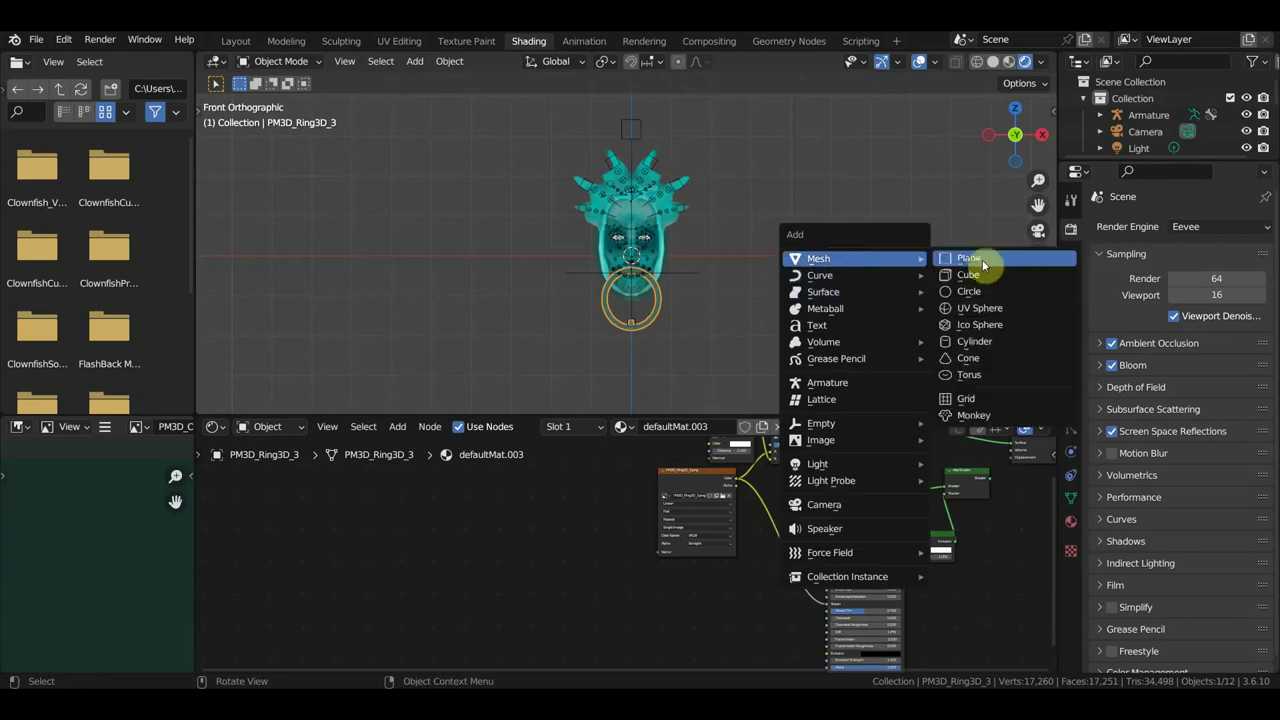
- Add a cube and scale it up about twofold so it surrounds the knocker head
click(998, 276)
scroll(880, 290, down, 5)
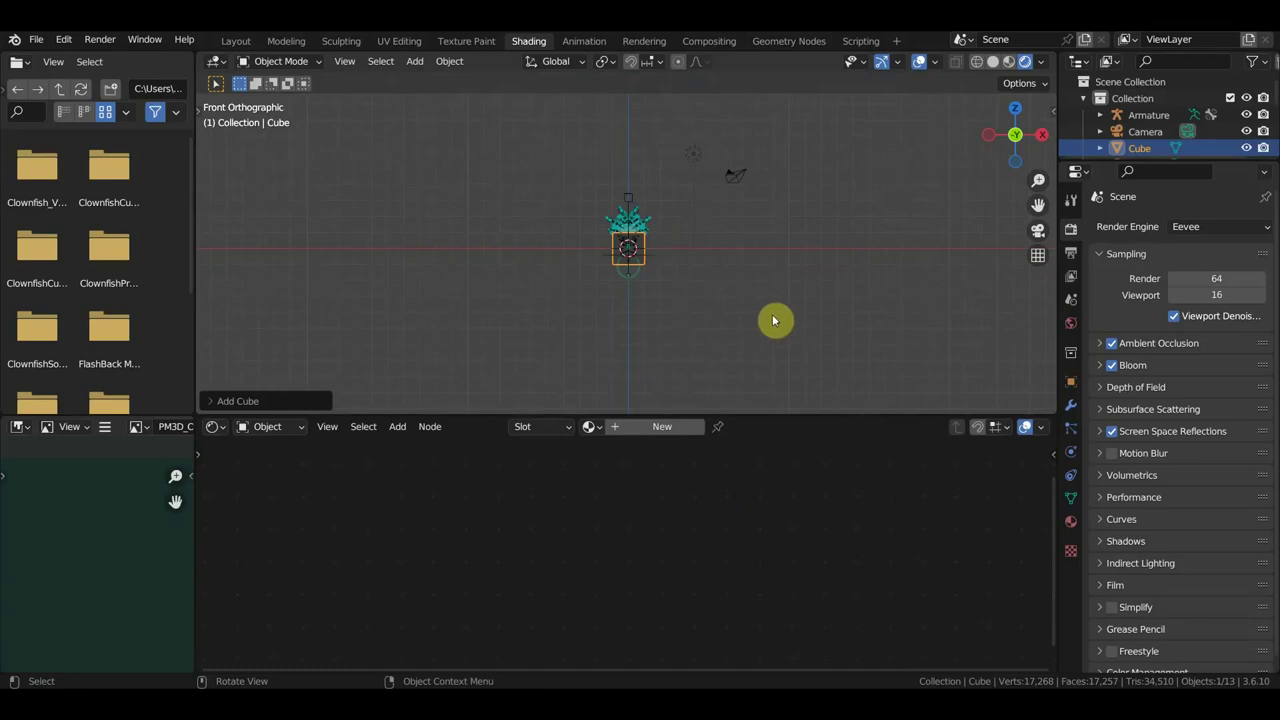
key(s)
click(455, 355)
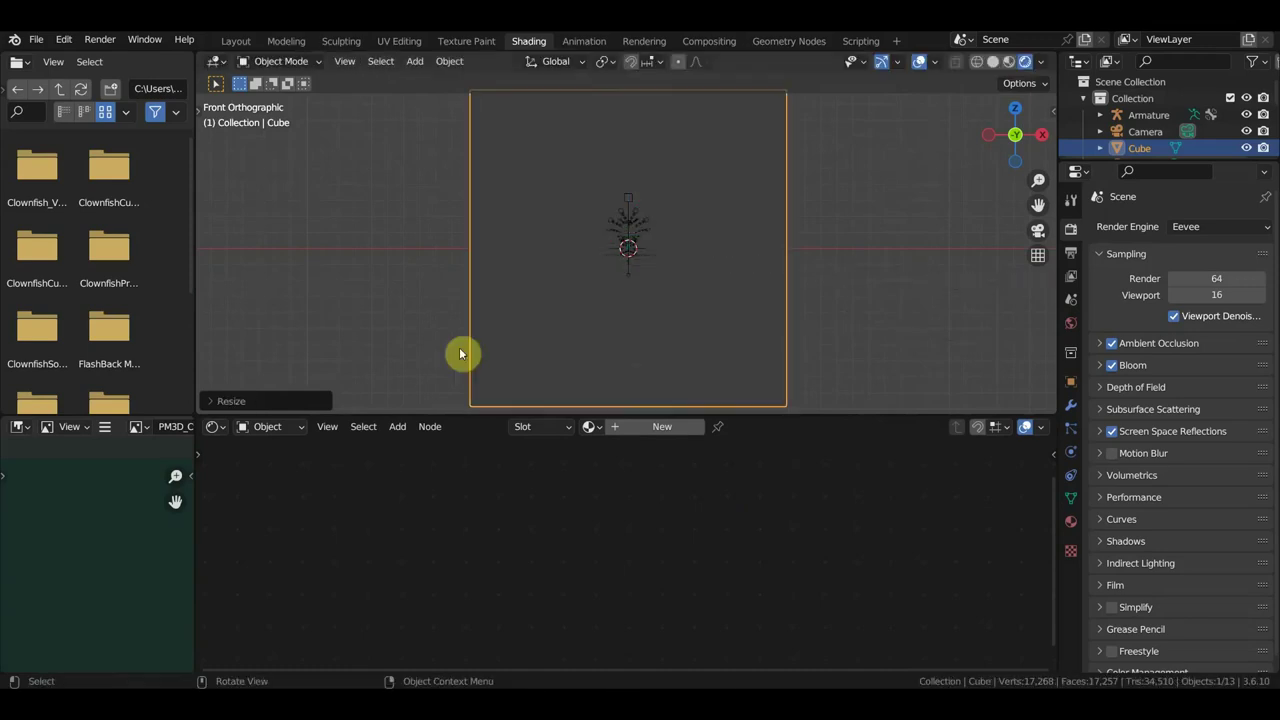
key(s)
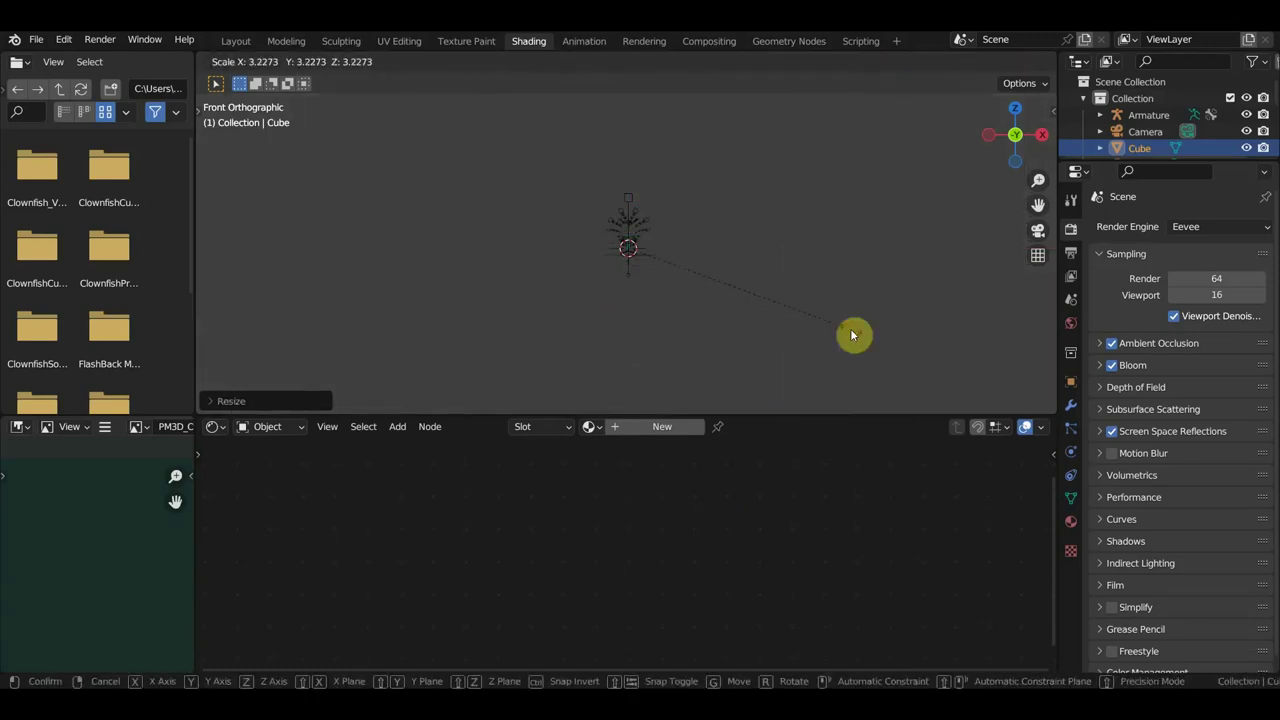
click(852, 335)
key(ctrl+z)
key(s)
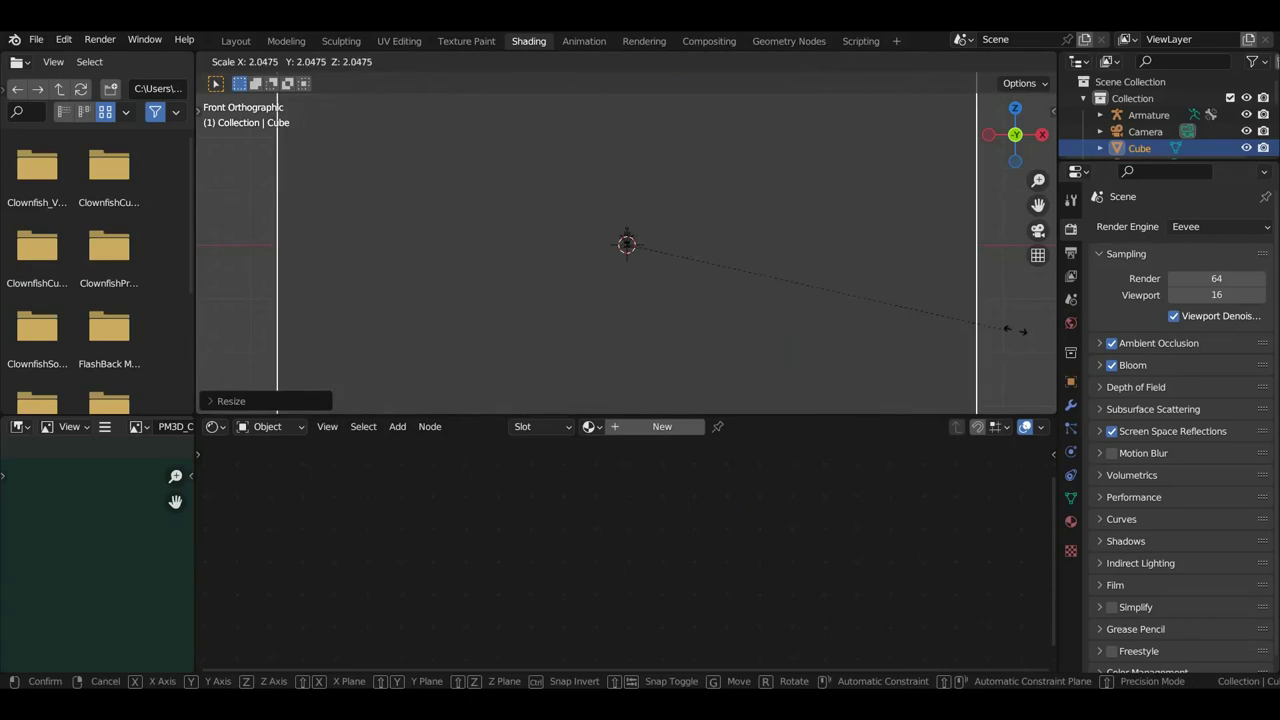
click(316, 330)
middle_drag(600, 271, 754, 264)
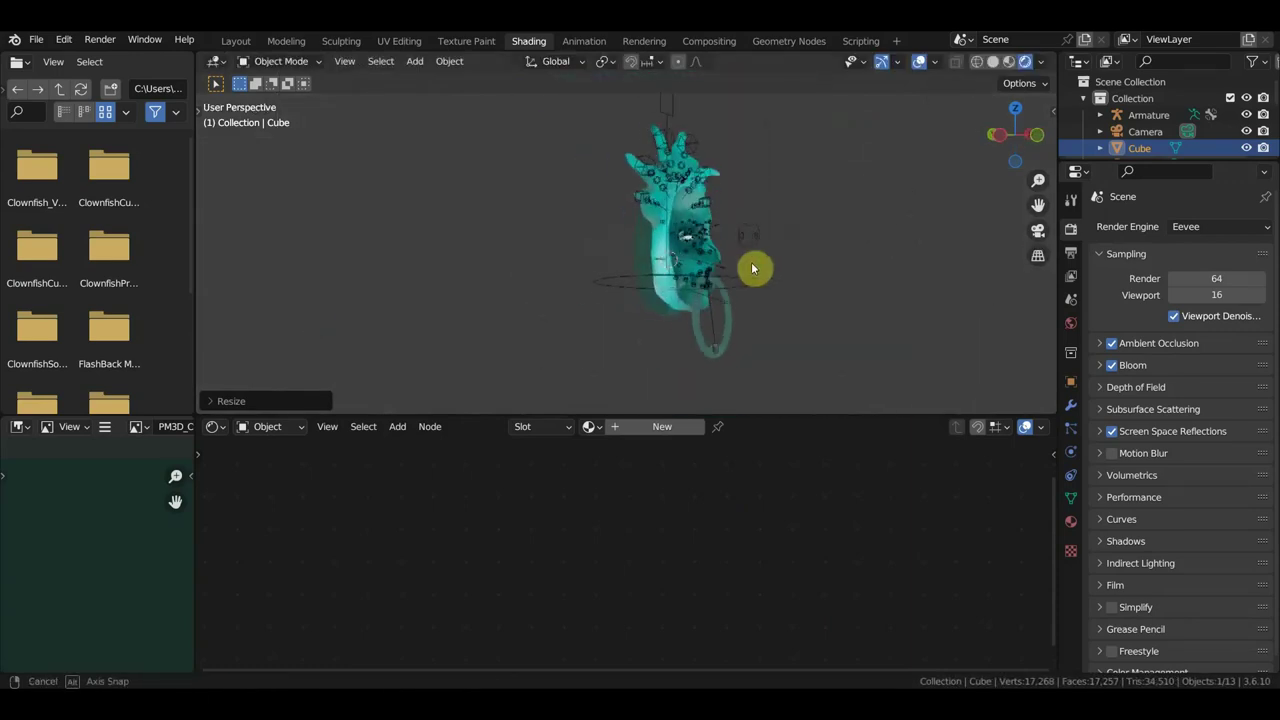
scroll(737, 260, up, 2)
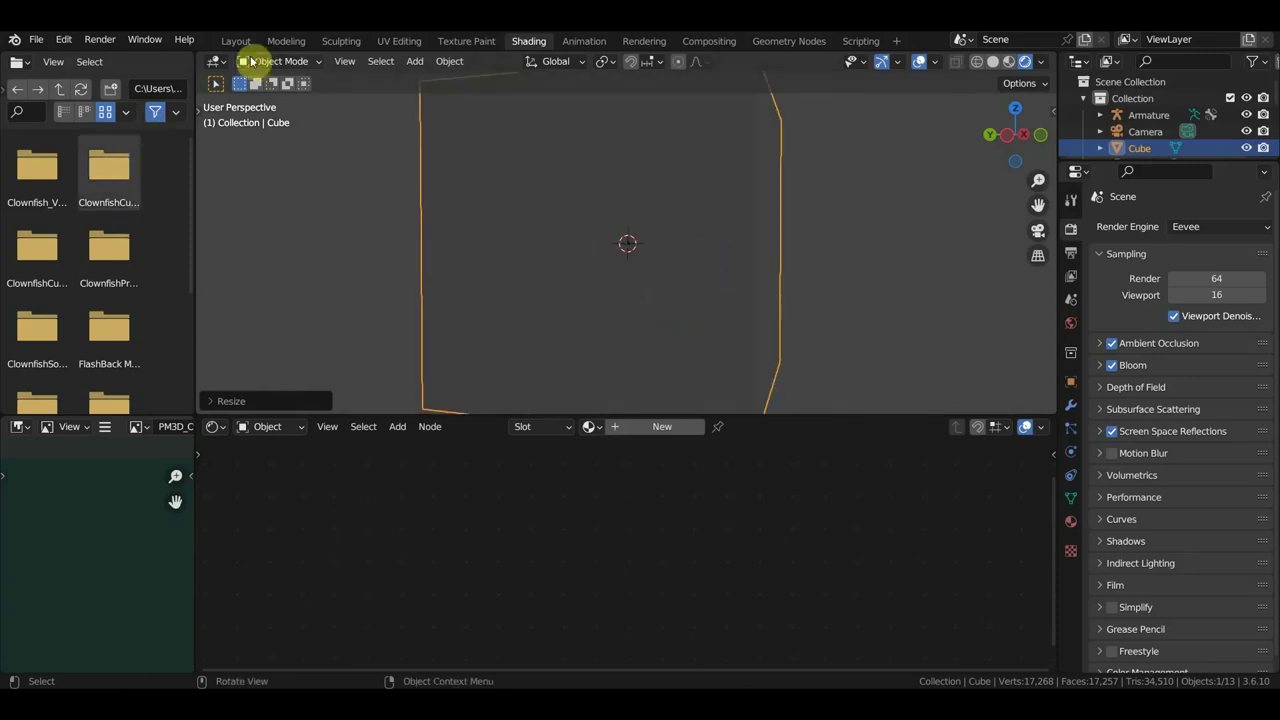
- Switch to the Layout workspace and hide the viewport sidebar
click(236, 42)
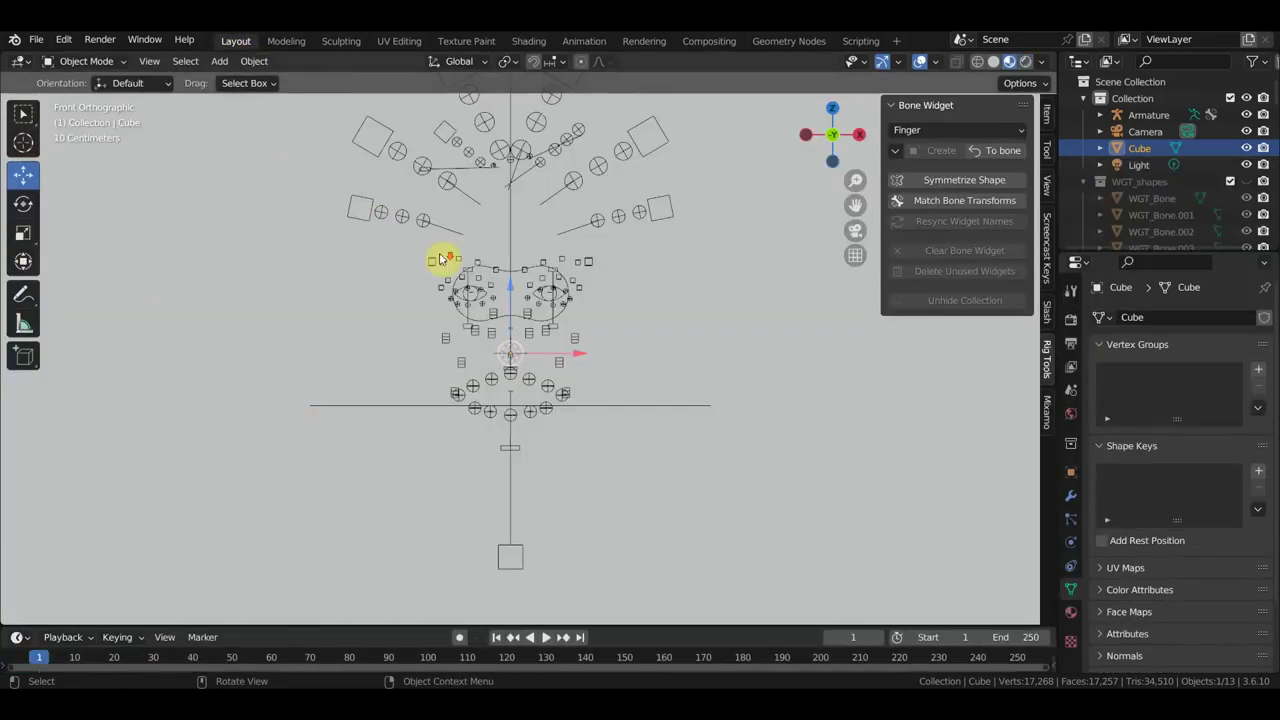
scroll(470, 270, down, 3)
scroll(525, 290, down, 3)
mouse_move(551, 297)
middle_down()
mouse_move(466, 309)
mouse_move(519, 311)
mouse_move(523, 354)
mouse_move(594, 352)
middle_up()
scroll(519, 311, up, 5)
scroll(505, 335, up, 3)
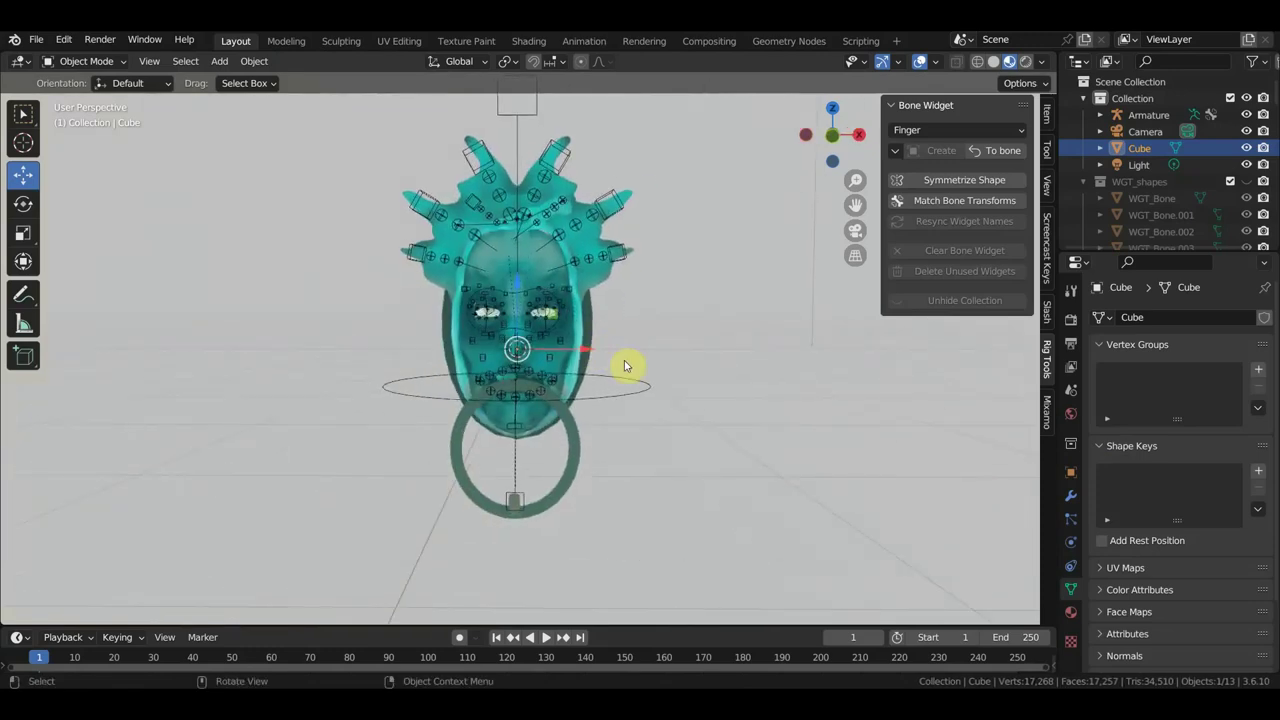
key(n)
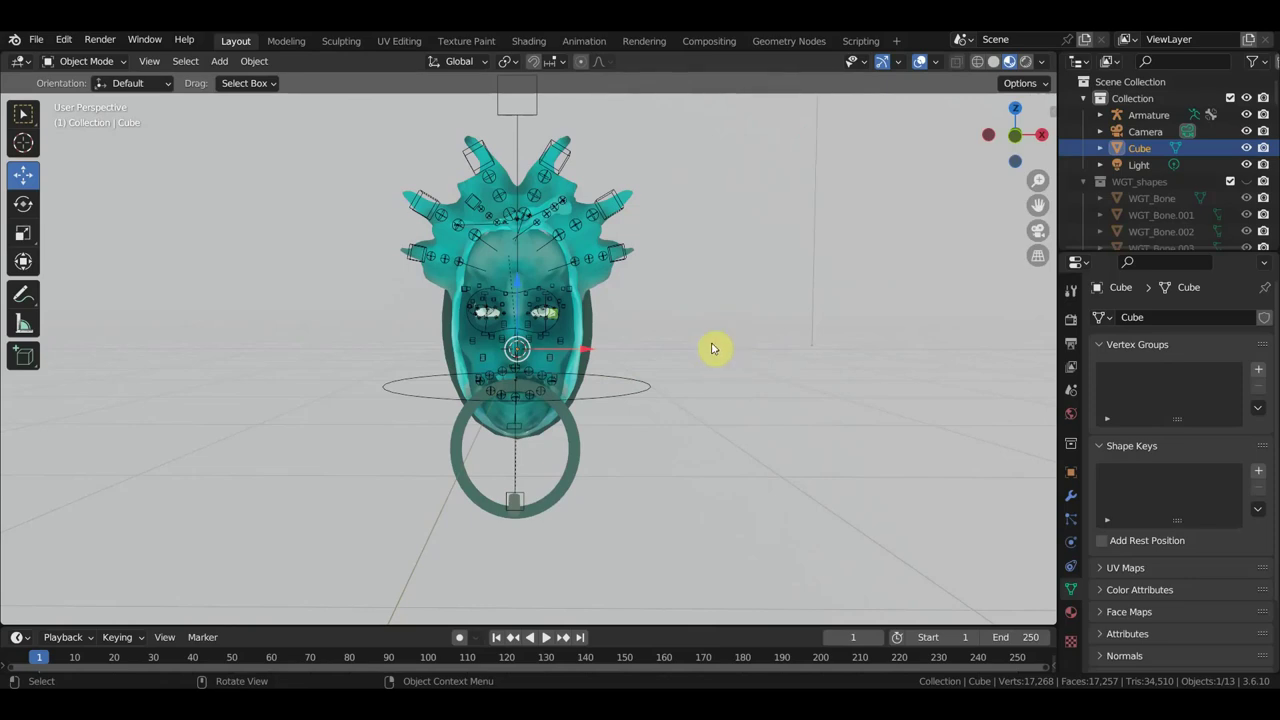
scroll(712, 348, down, 4)
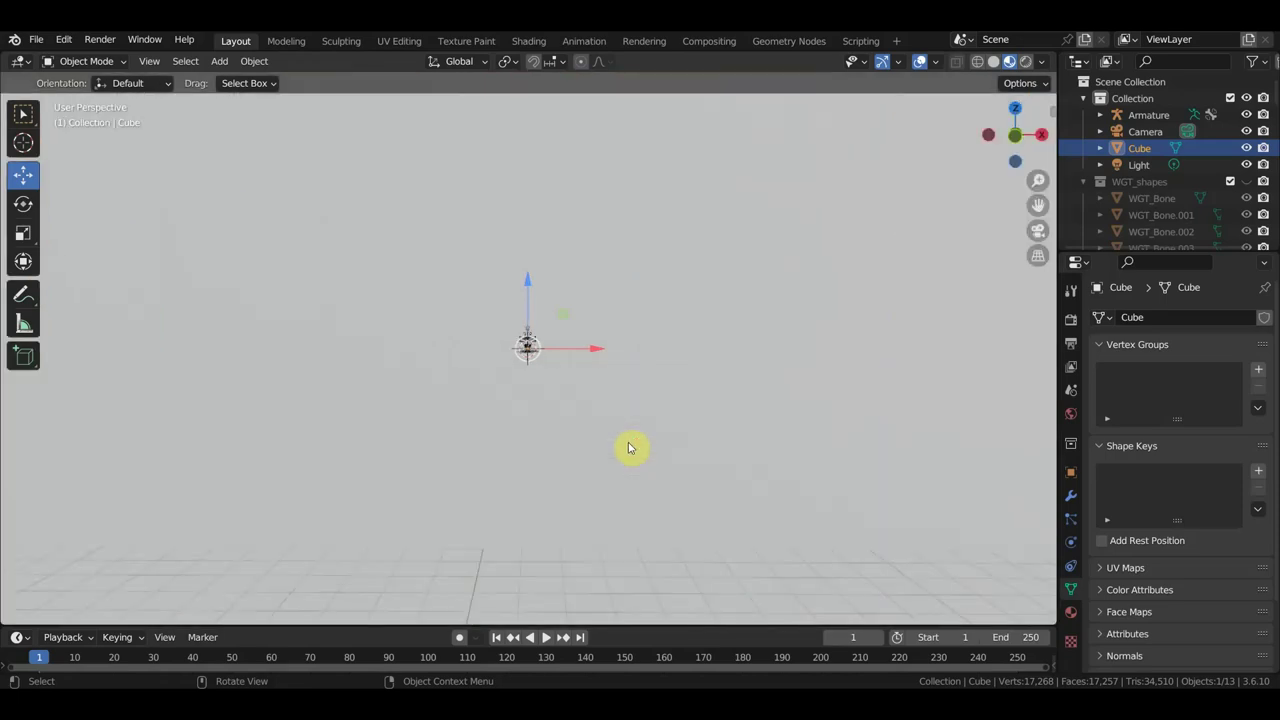
mouse_move(628, 447)
middle_down()
mouse_move(697, 432)
mouse_move(724, 443)
mouse_move(756, 408)
middle_up()
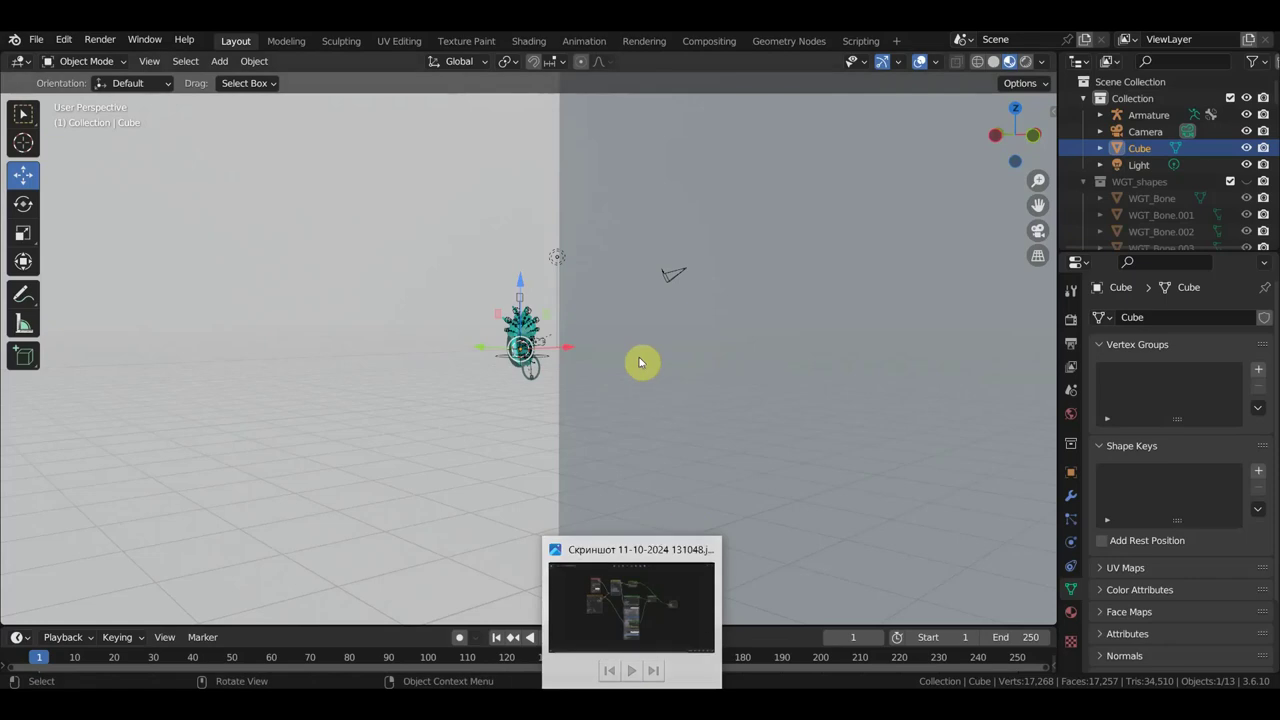
scroll(618, 360, up, 4)
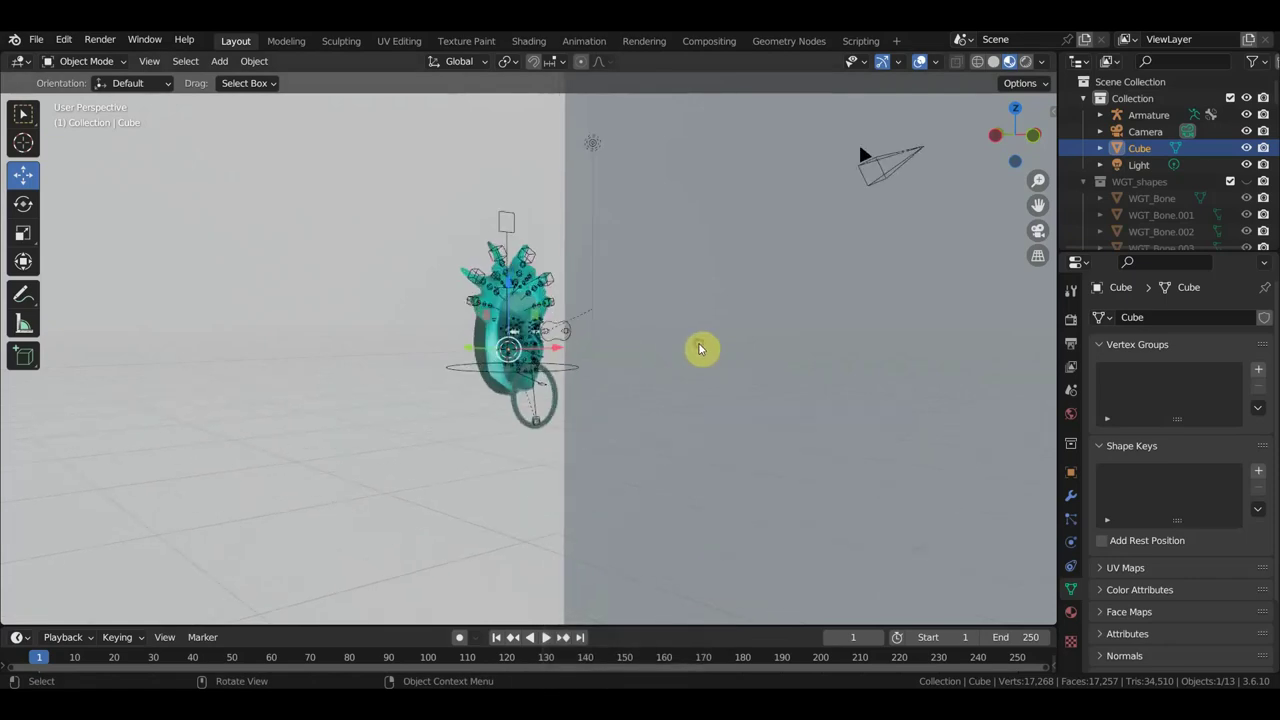
- Add a new material to the cube and drag its Base Color value to black
click(1071, 611)
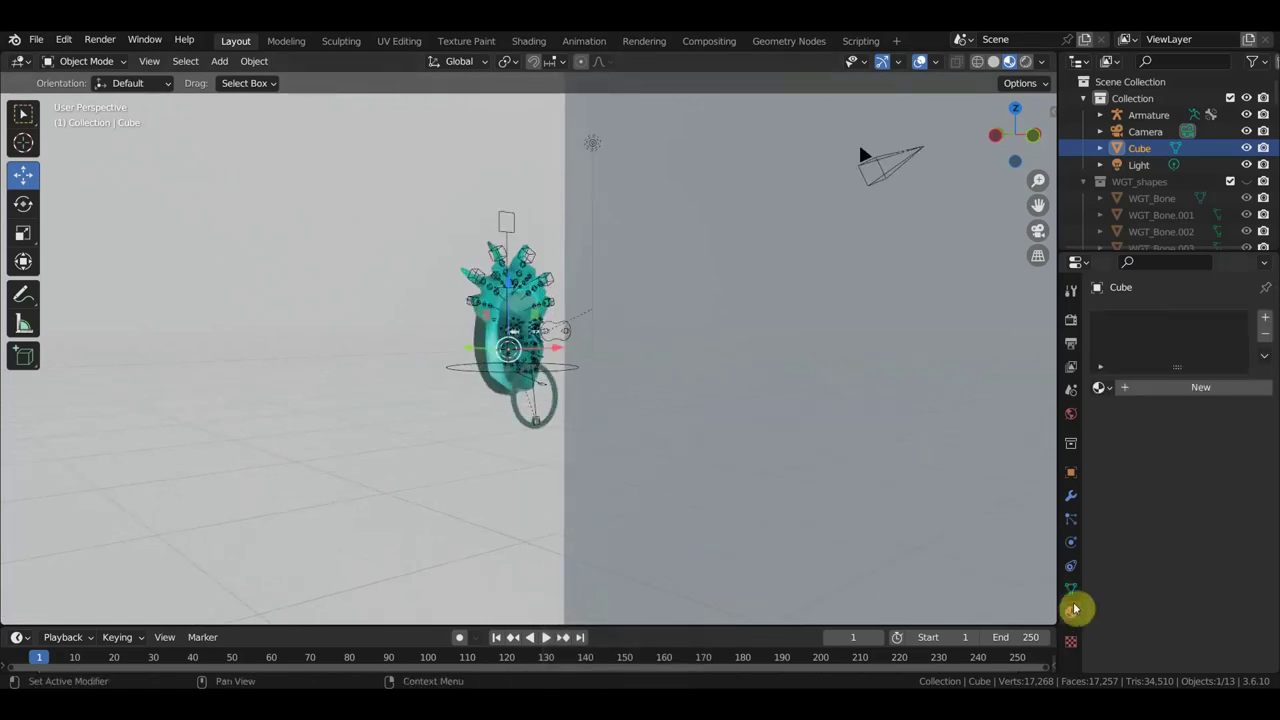
click(1196, 389)
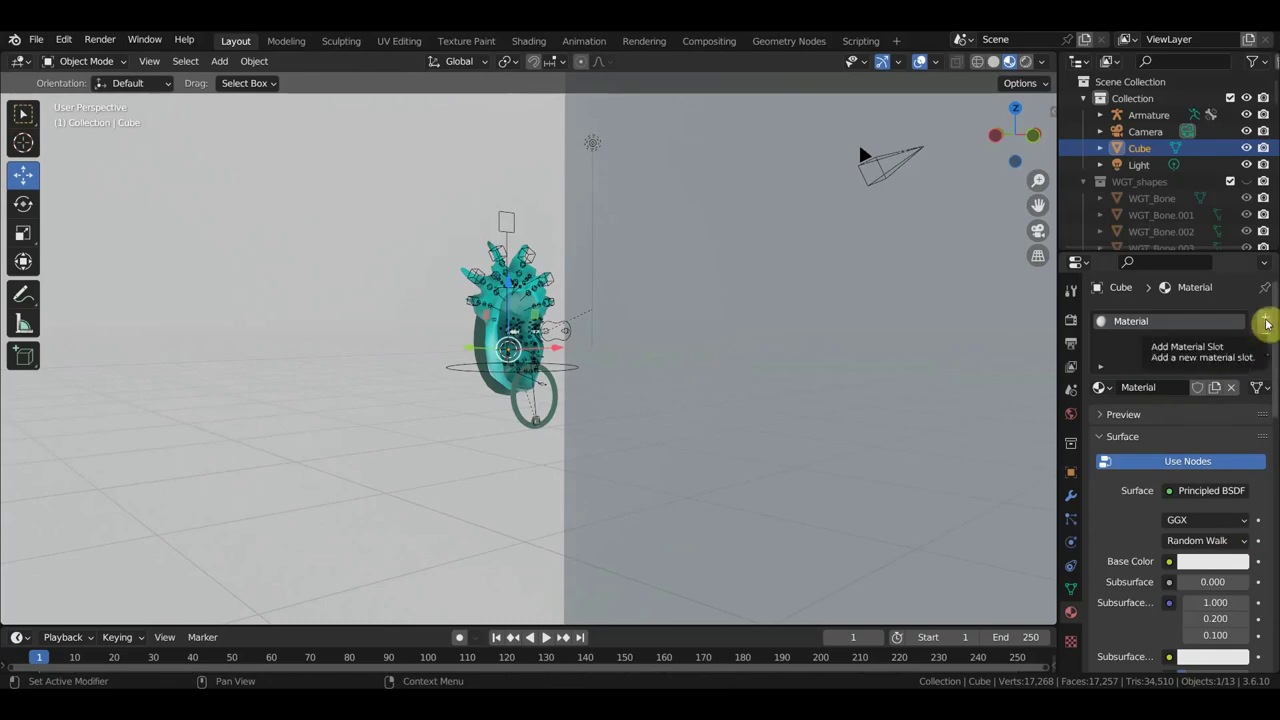
click(1220, 570)
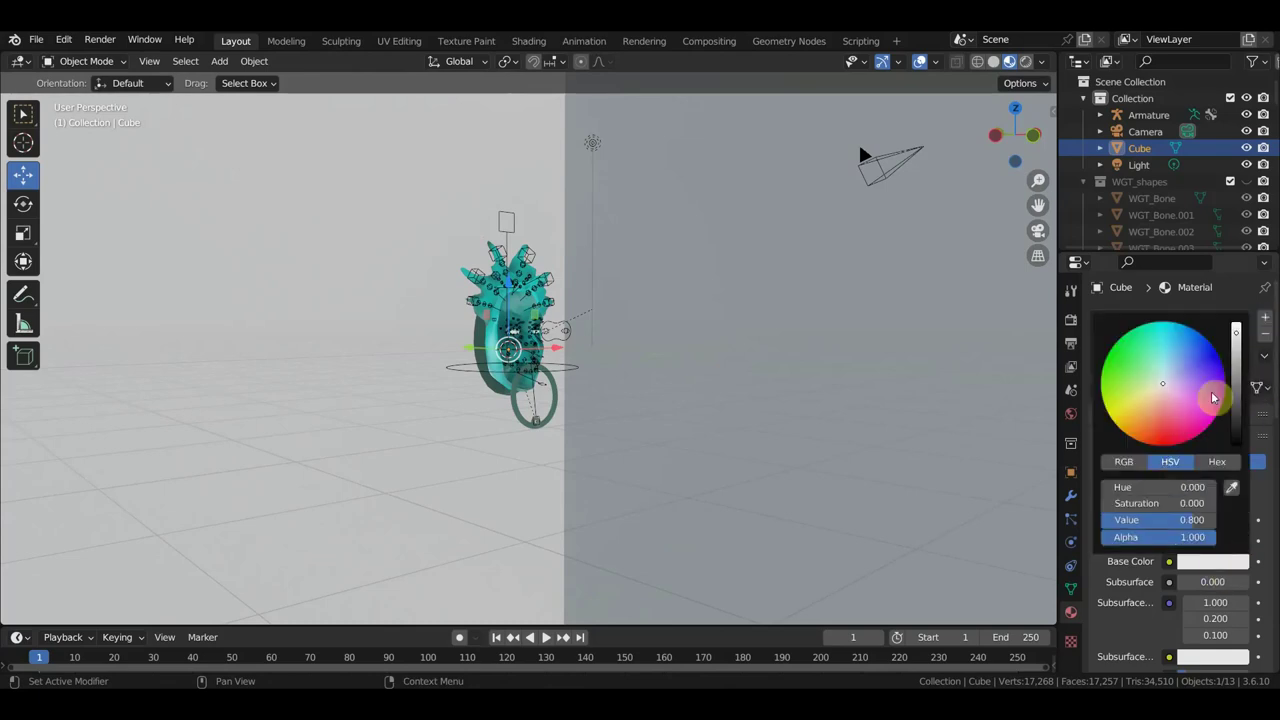
drag(1236, 342, 1236, 443)
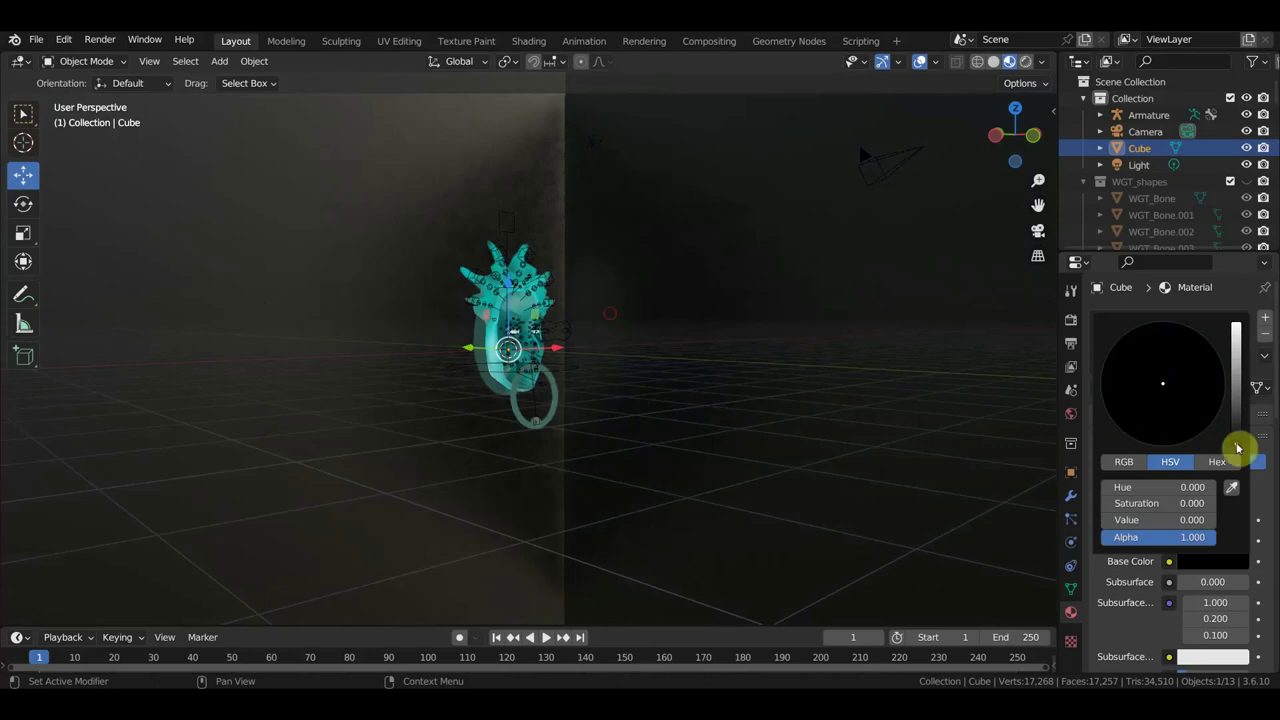
mouse_move(812, 395)
middle_down()
mouse_move(712, 387)
mouse_move(745, 395)
mouse_move(872, 338)
middle_up()
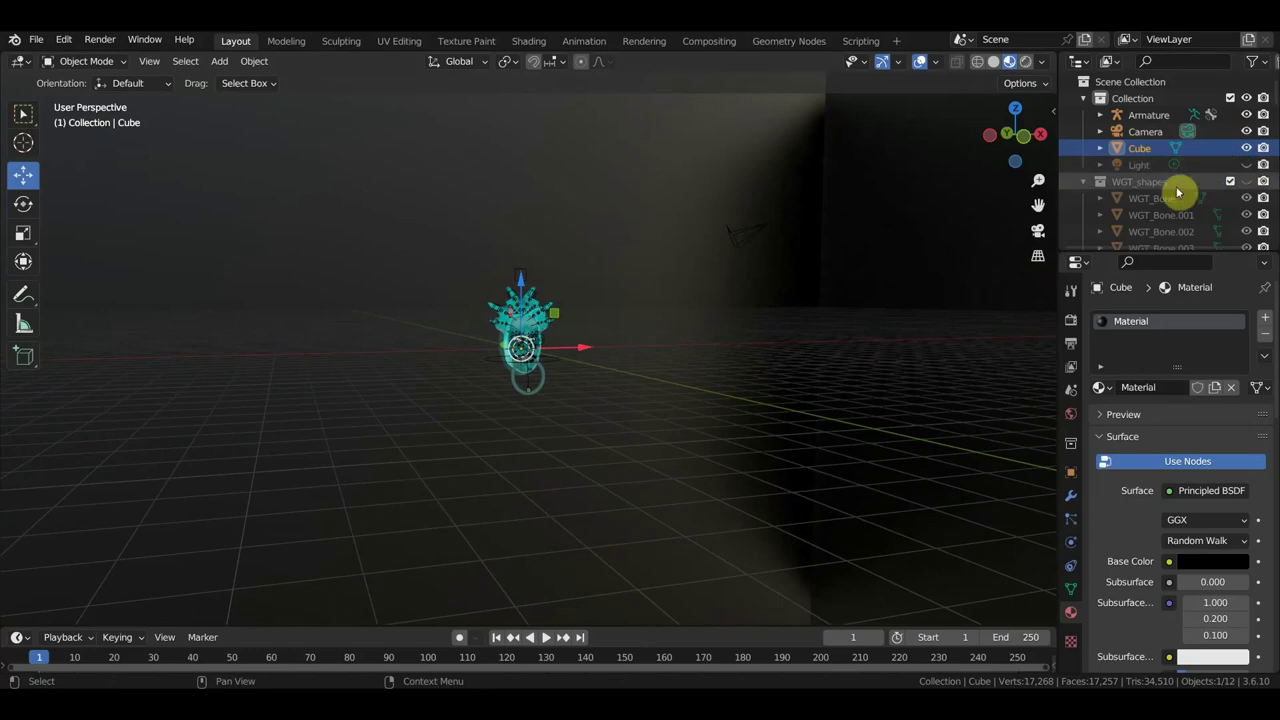
mouse_move(743, 323)
middle_down()
mouse_move(719, 337)
mouse_move(617, 331)
mouse_move(543, 351)
mouse_move(686, 337)
middle_up()
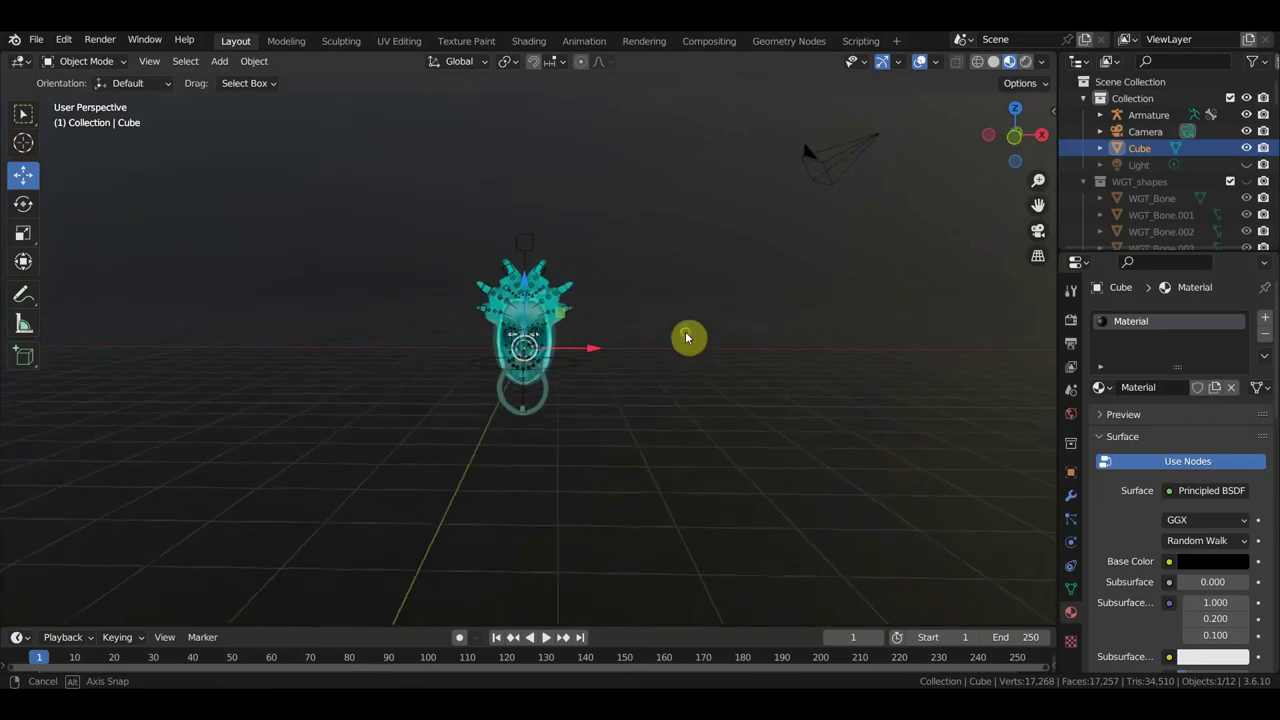
scroll(555, 307, up, 3)
- Select the cyan head and set its material's Emission Strength to 9.9
scroll(558, 300, up, 1)
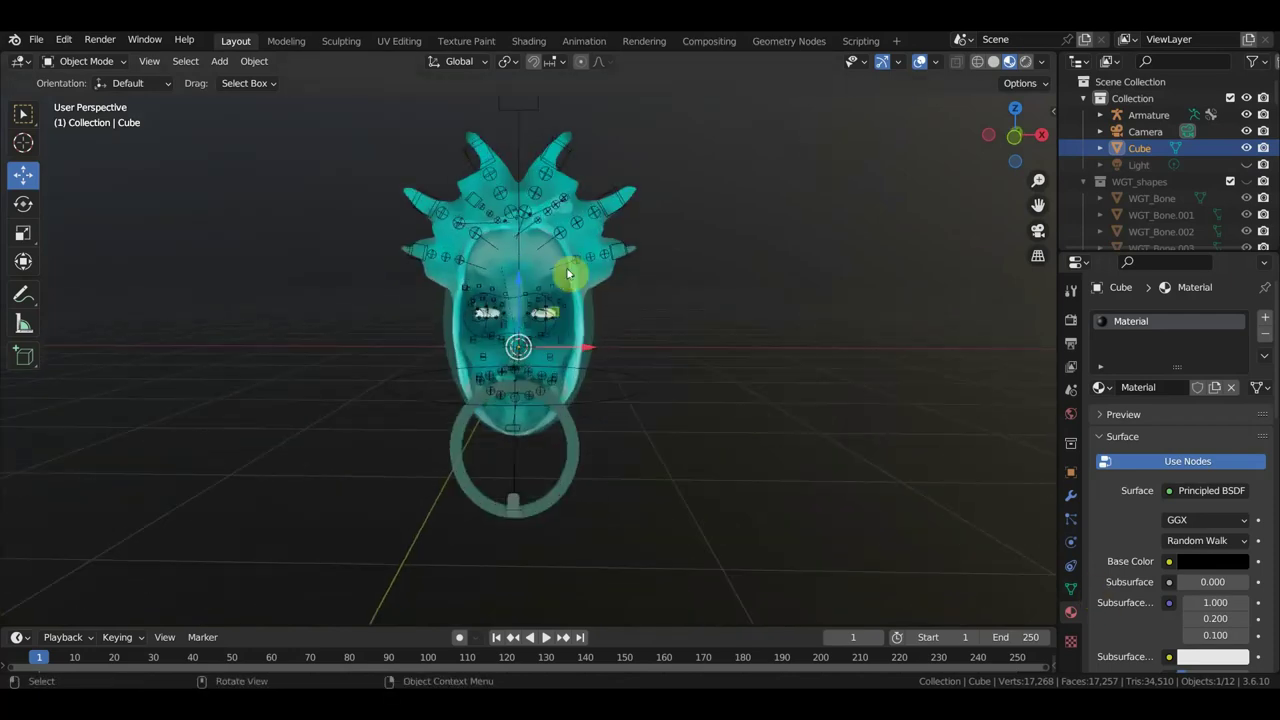
click(548, 261)
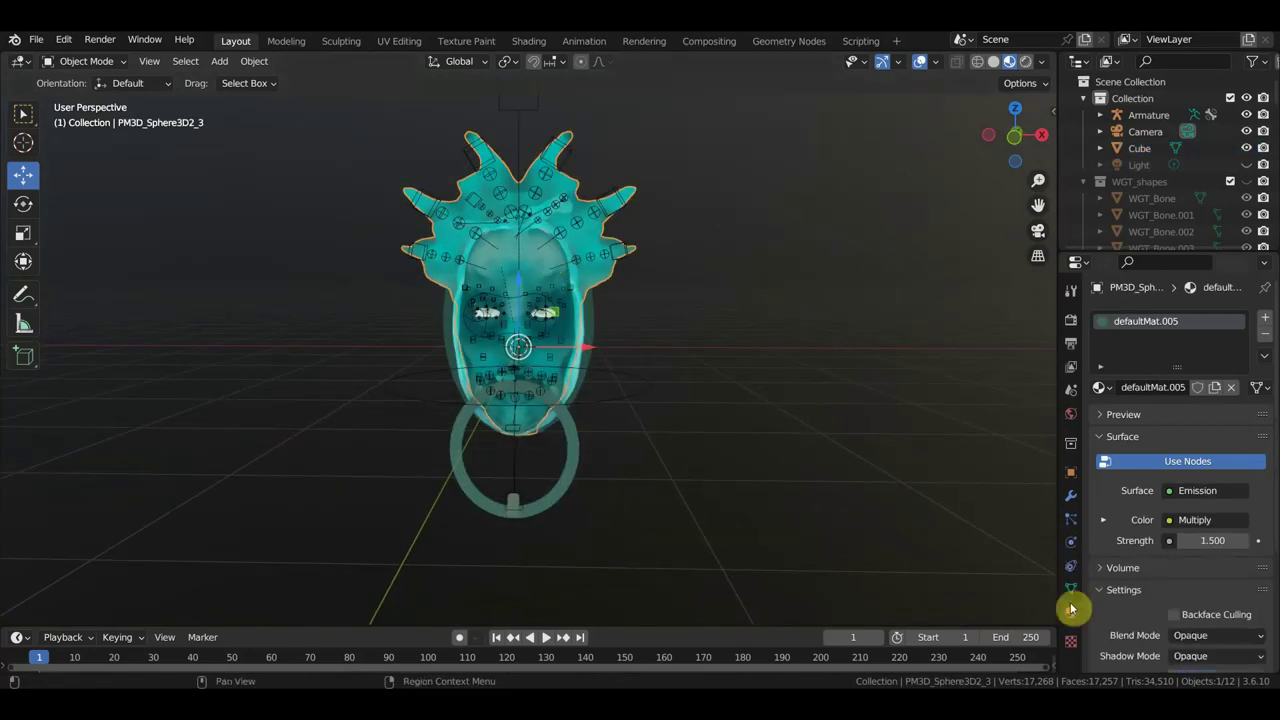
drag(1203, 538, 1245, 540)
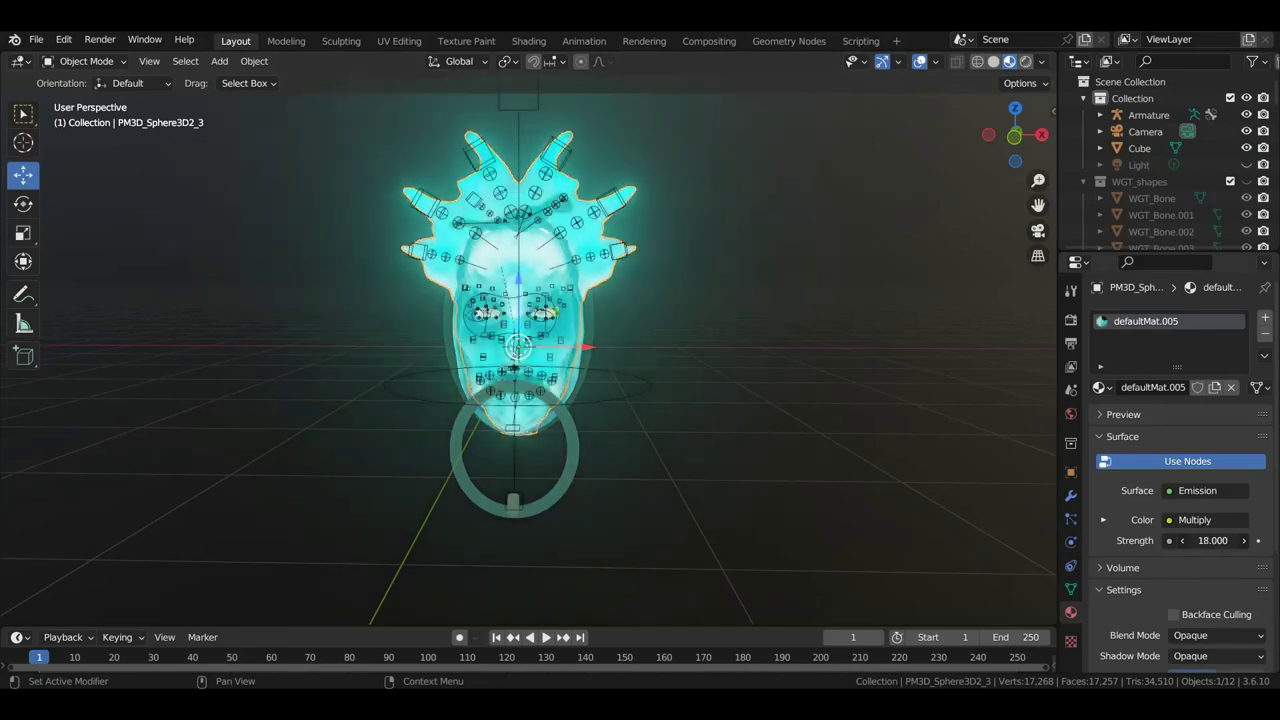
drag(1212, 540, 1190, 540)
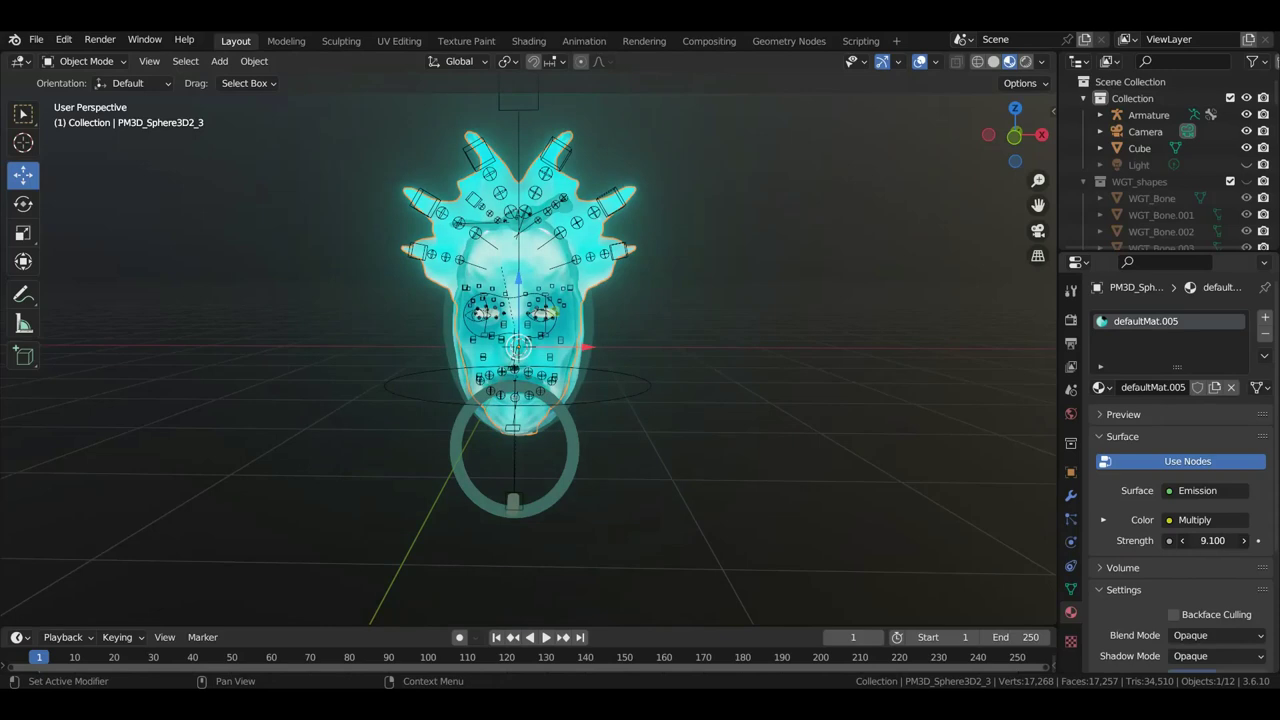
scroll(913, 503, up, 5)
mouse_move(583, 292)
middle_down()
mouse_move(827, 380)
mouse_move(642, 348)
middle_up()
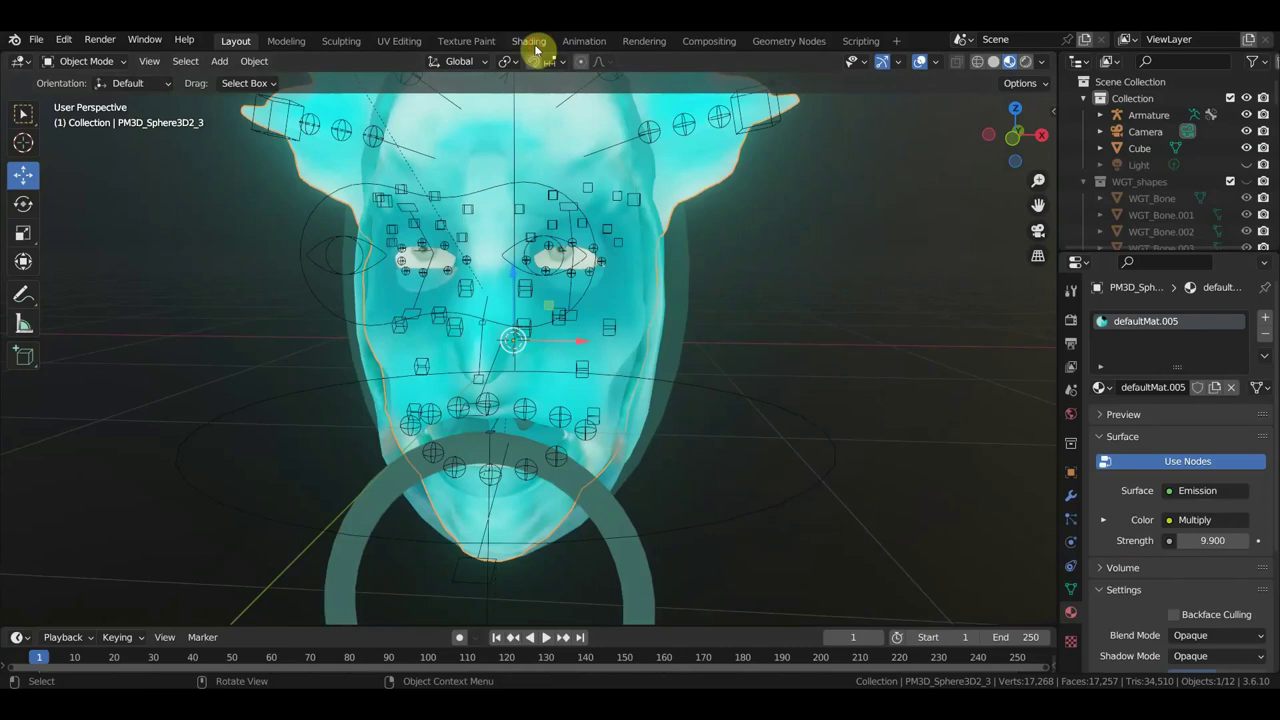
- Open the Shading workspace and zoom toward defaultMat.005's Normal Map node
click(535, 48)
scroll(677, 606, down, 2)
scroll(694, 583, down, 2)
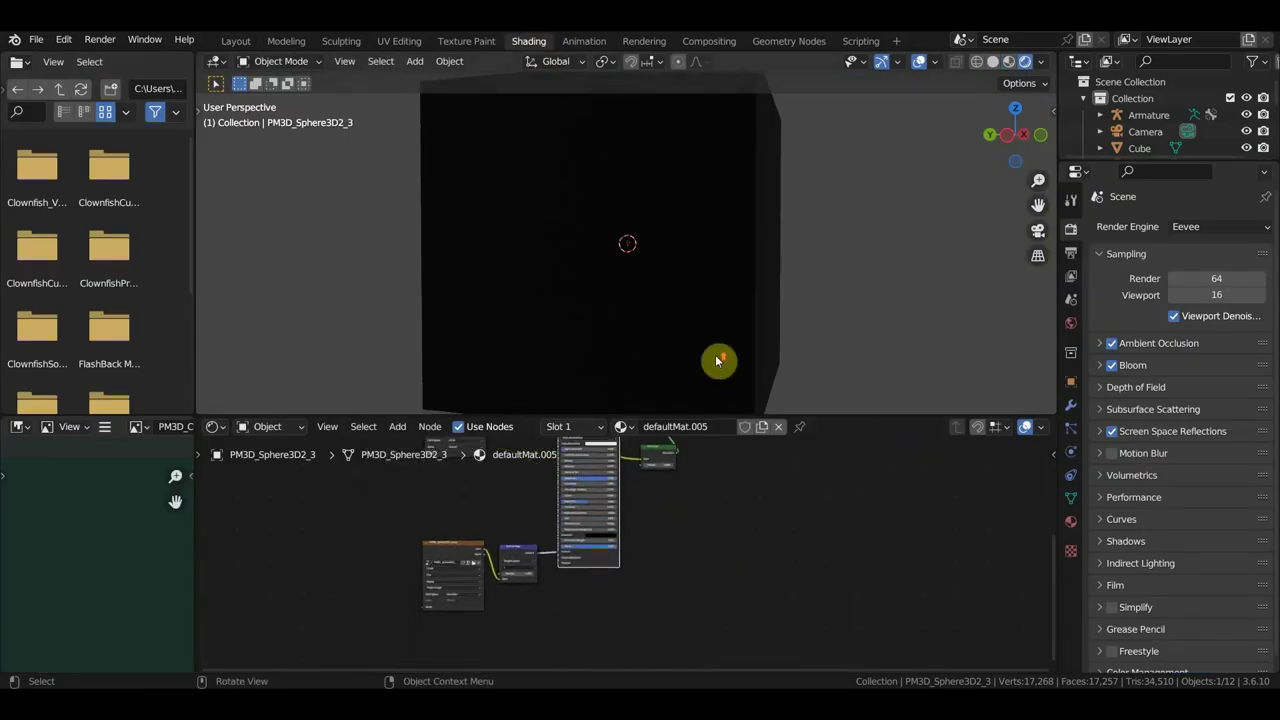
middle_drag(718, 361, 560, 360)
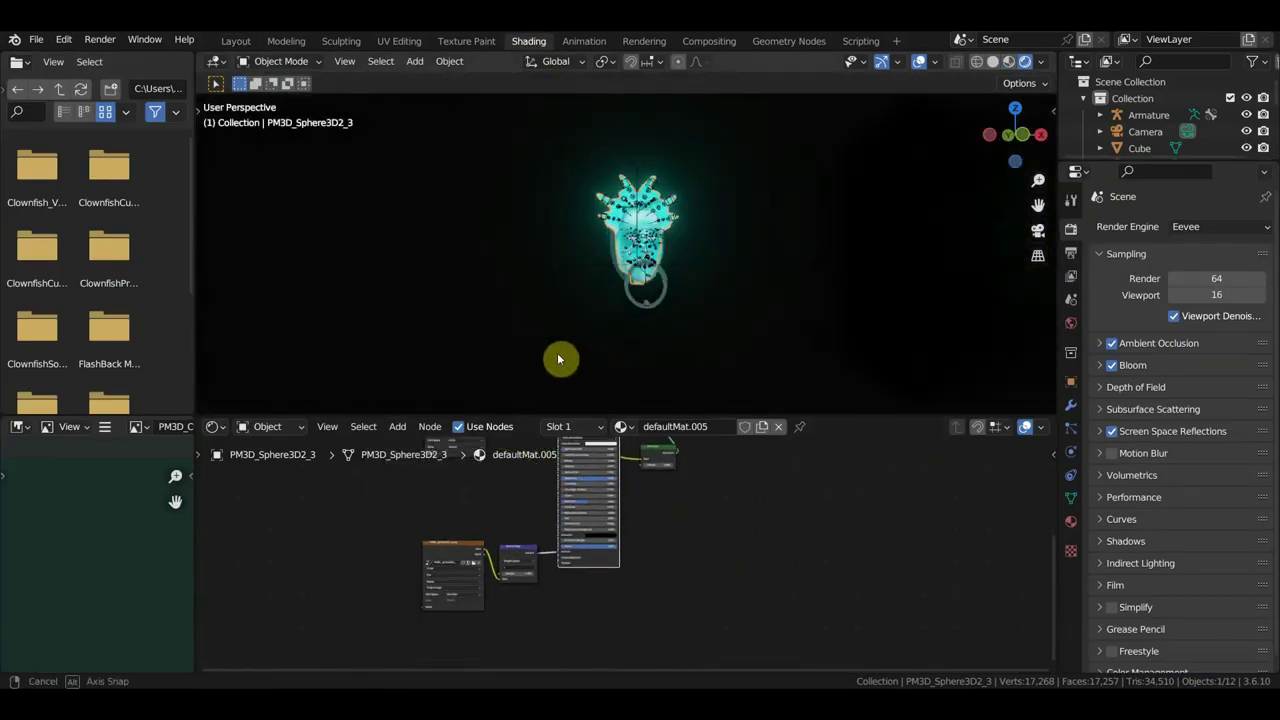
scroll(610, 345, up, 5)
scroll(598, 345, down, 1)
scroll(604, 343, down, 2)
scroll(490, 600, up, 2)
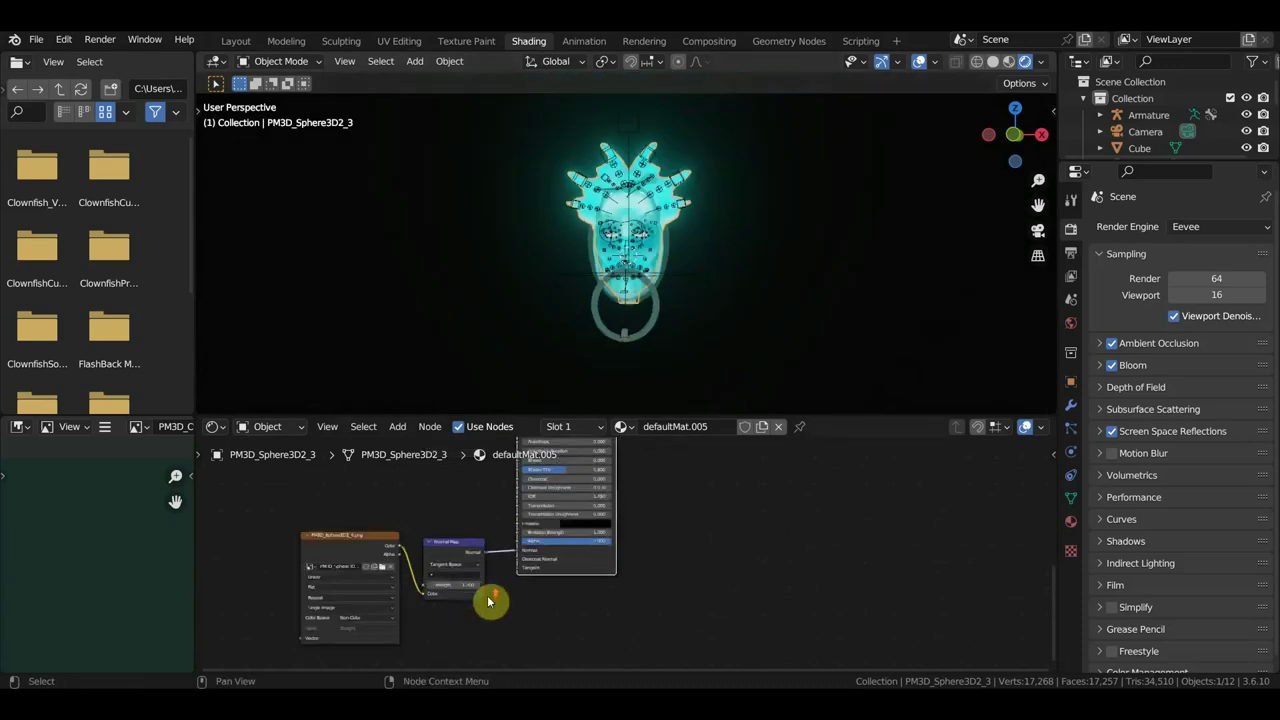
scroll(640, 594, up, 2)
scroll(606, 600, up, 1)
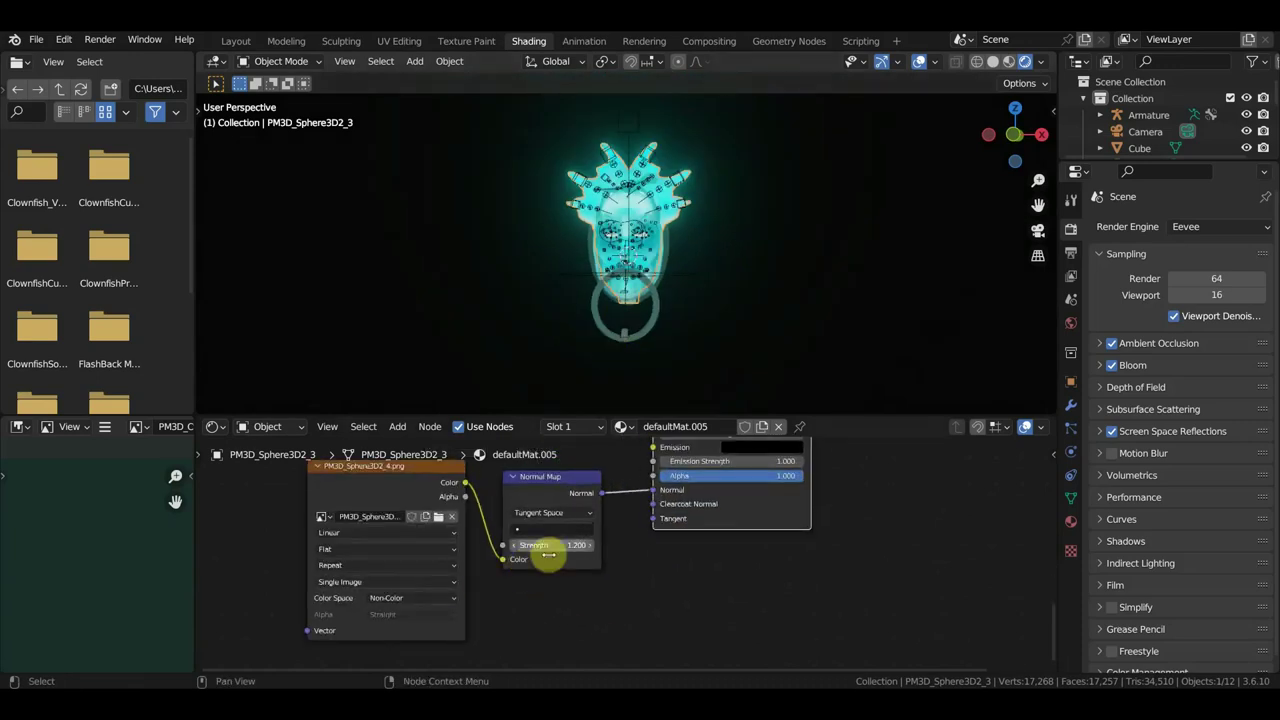
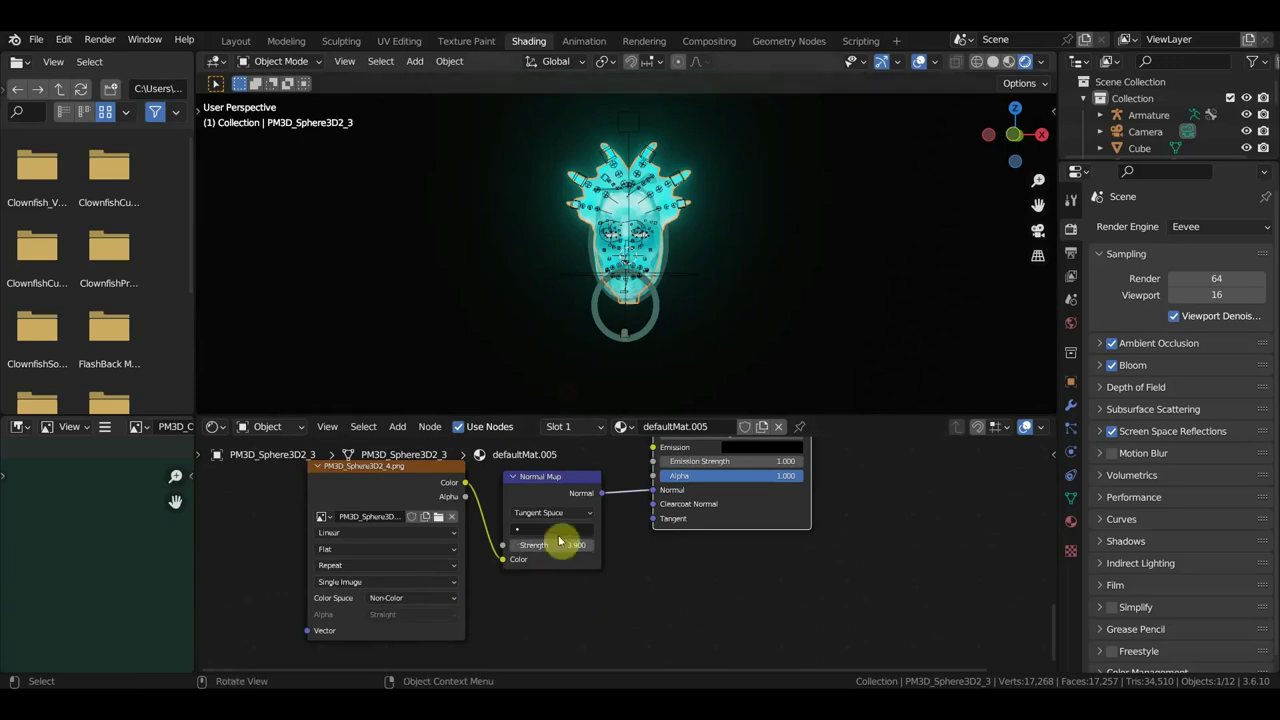
- In Render Properties, enable Ambient Occlusion and disable Screen Space Reflections
scroll(758, 305, up, 5)
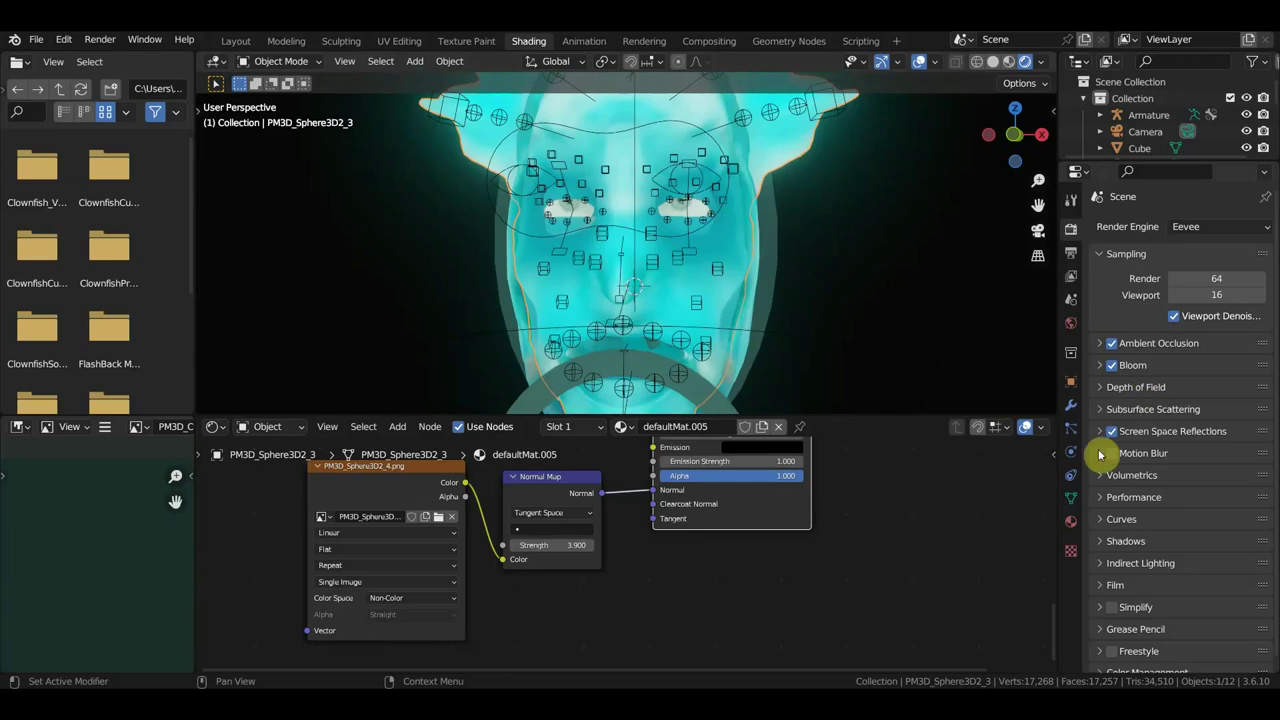
click(1112, 366)
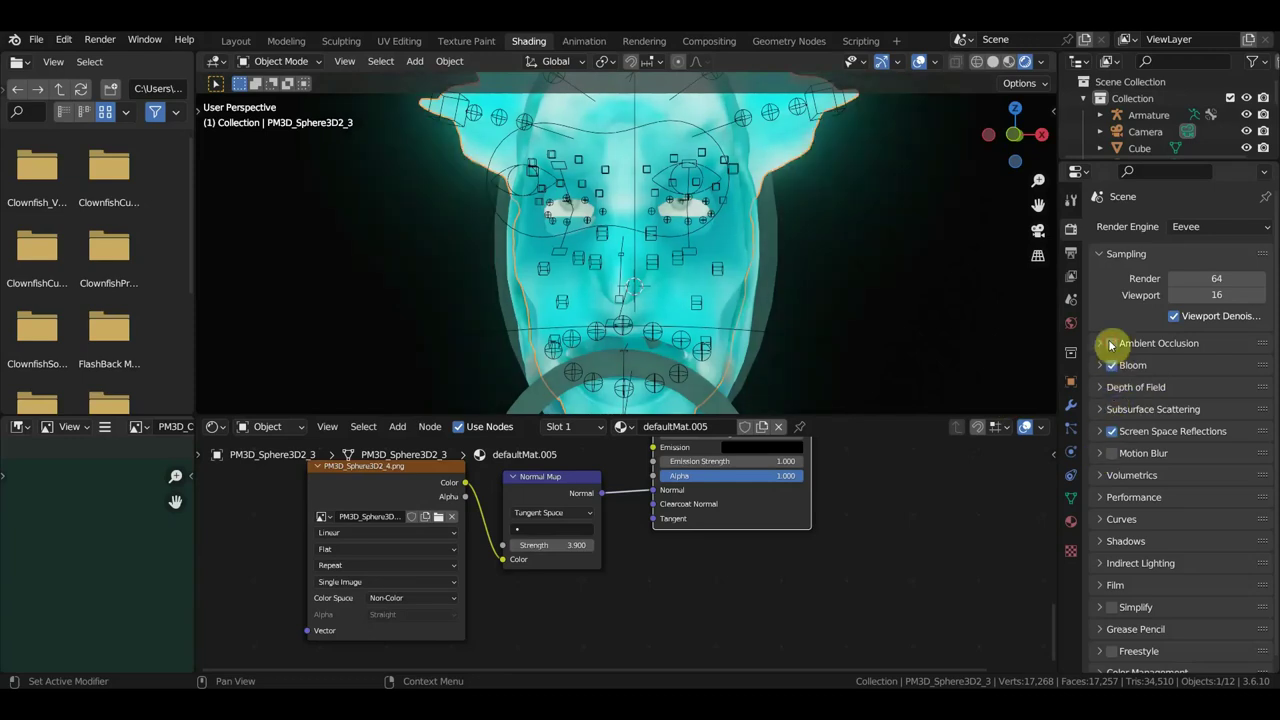
click(1111, 344)
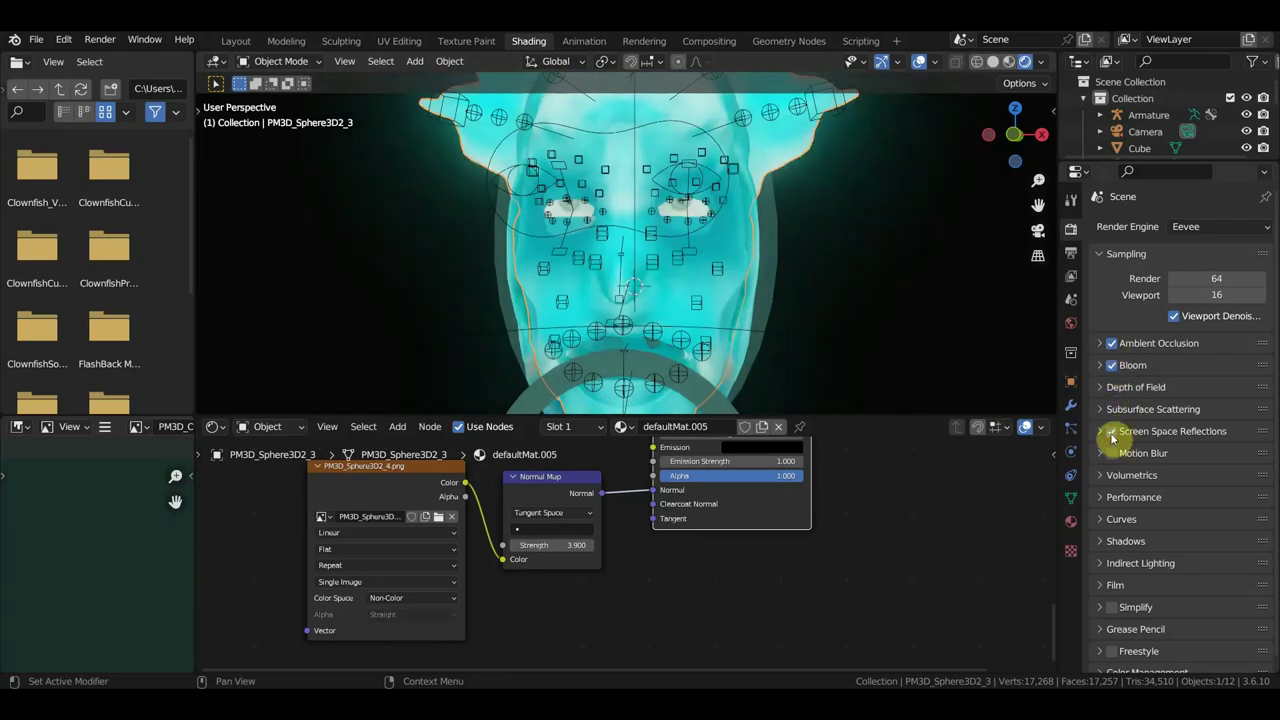
- Lower the mask and back plate emission strengths and raise the ring's (4.100, 7.100, 7.800)
click(1073, 524)
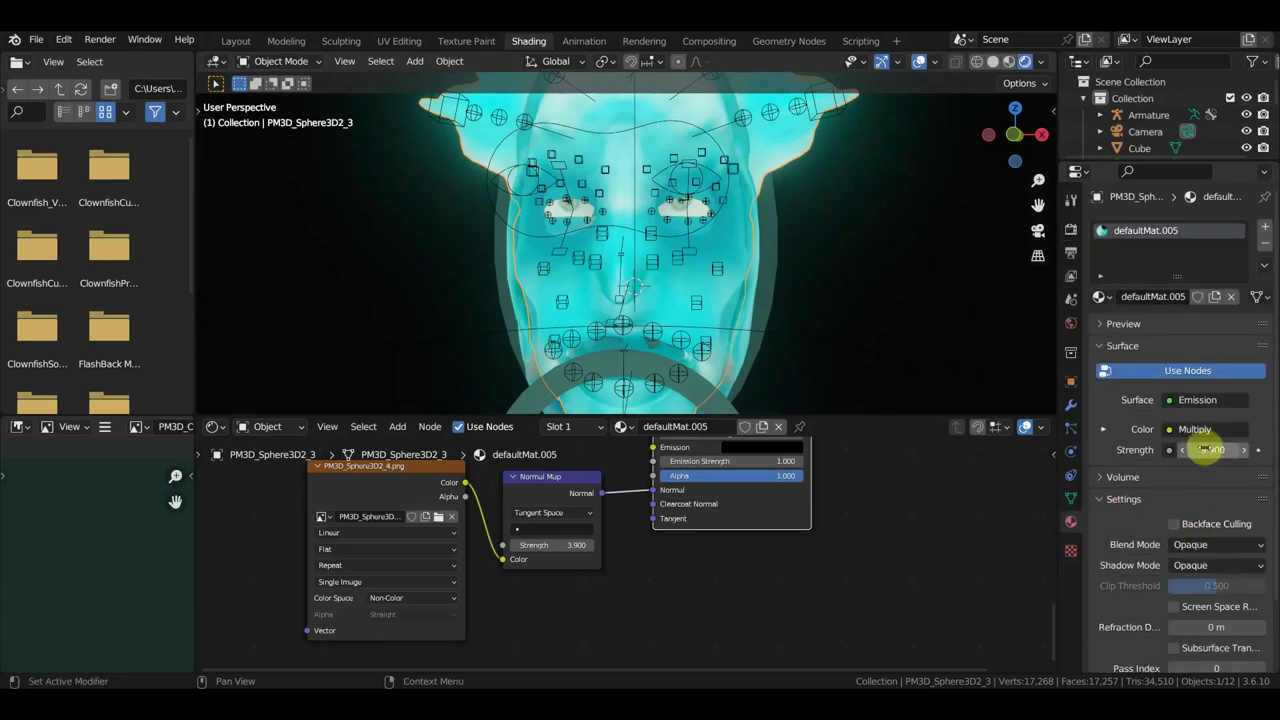
mouse_move(1212, 450)
mouse_down()
mouse_move(1180, 450)
mouse_move(1226, 450)
mouse_move(1214, 450)
mouse_up()
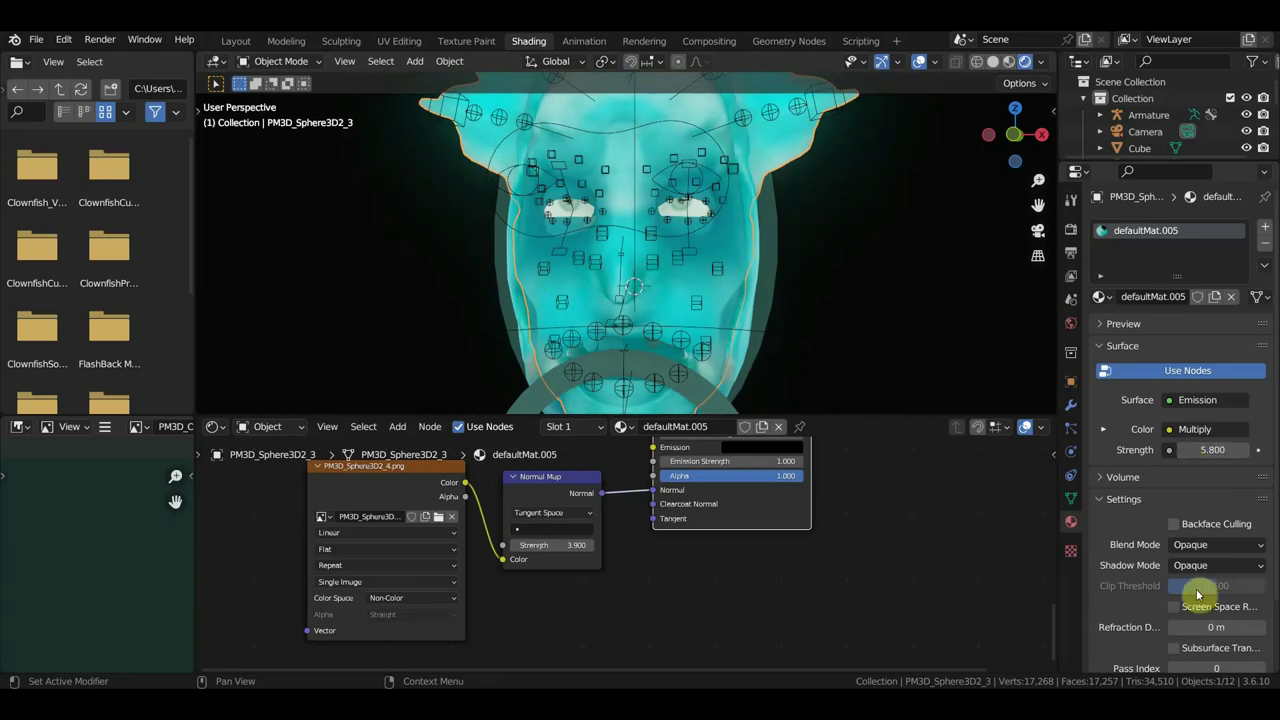
scroll(1197, 600, down, 2)
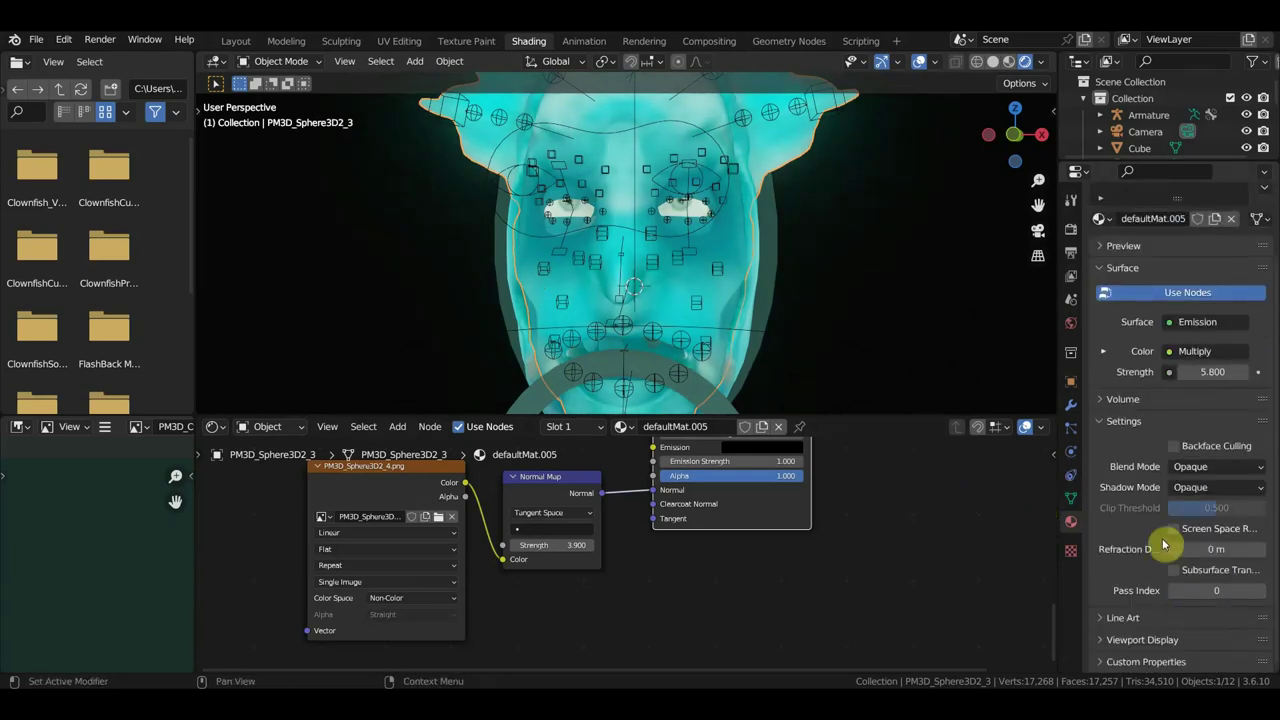
scroll(757, 272, down, 3)
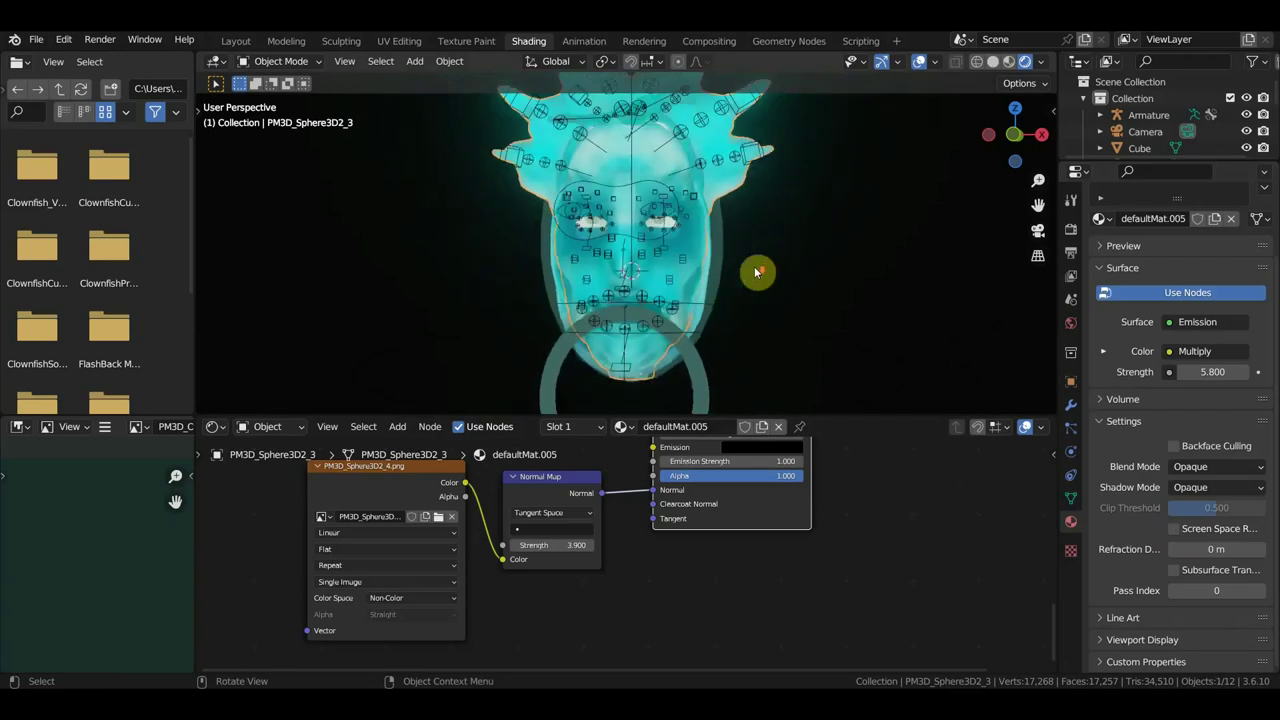
click(723, 256)
drag(1206, 371, 1210, 371)
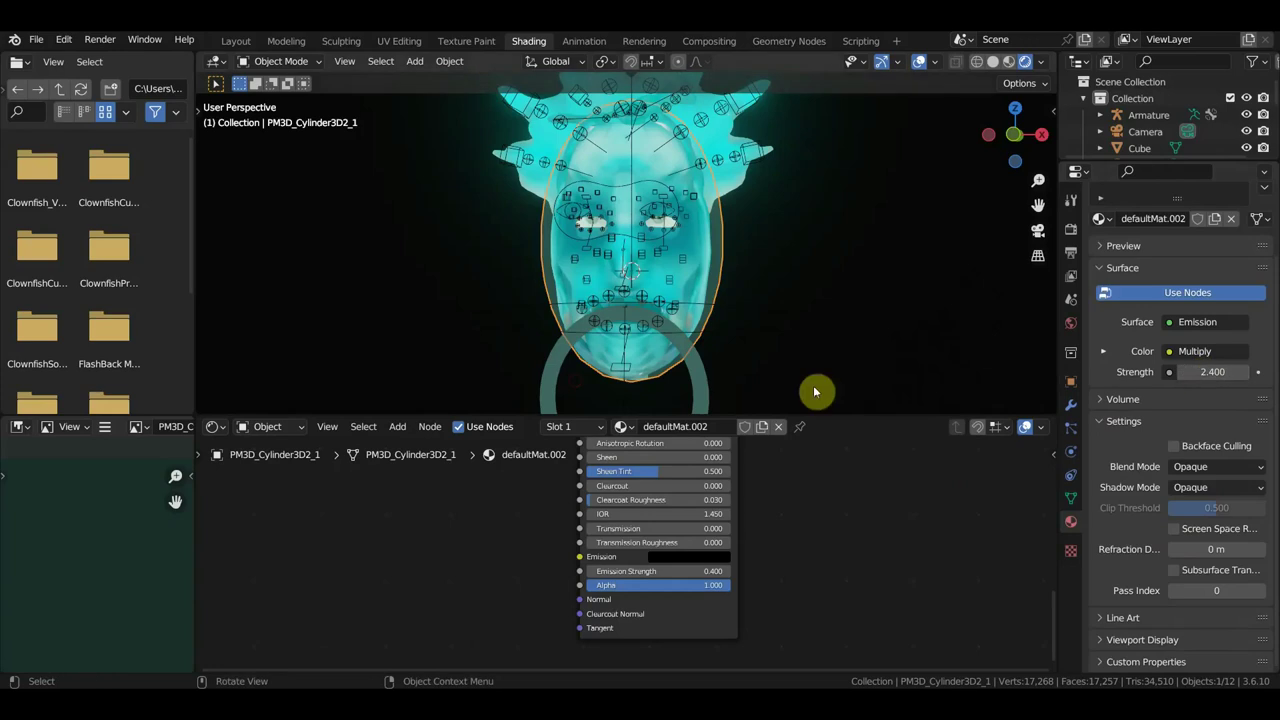
click(713, 389)
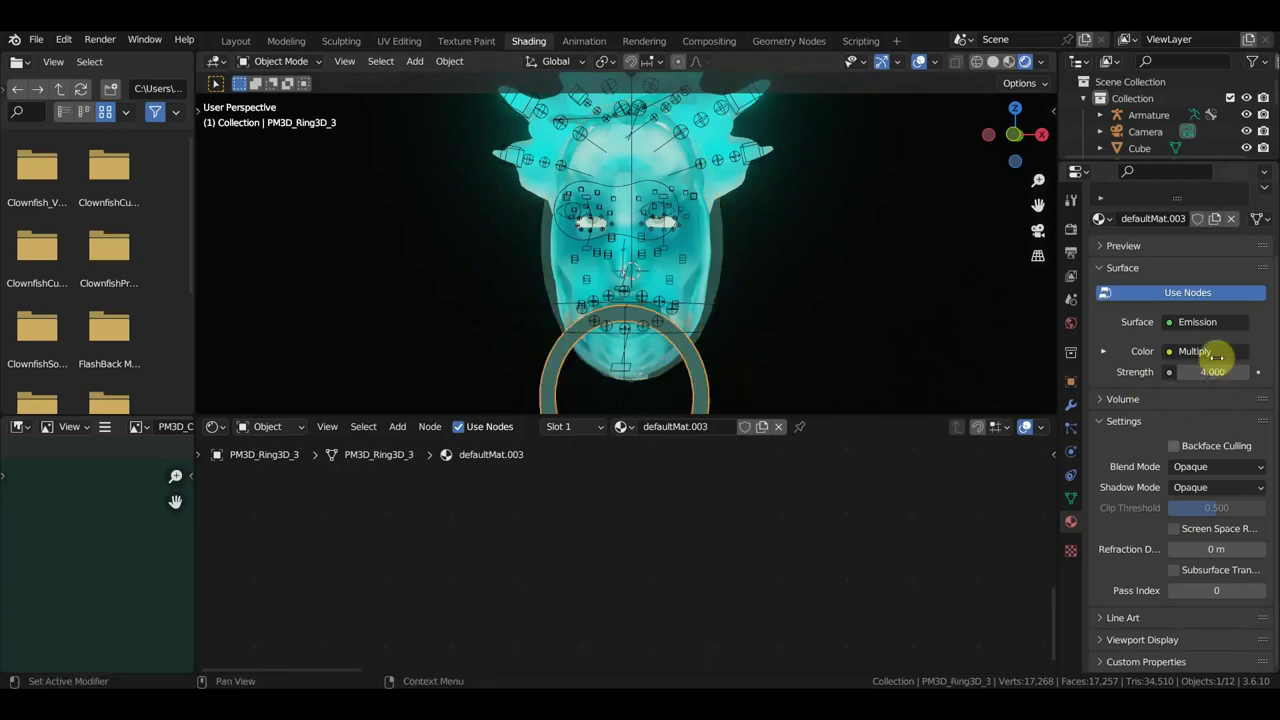
drag(1212, 371, 1240, 371)
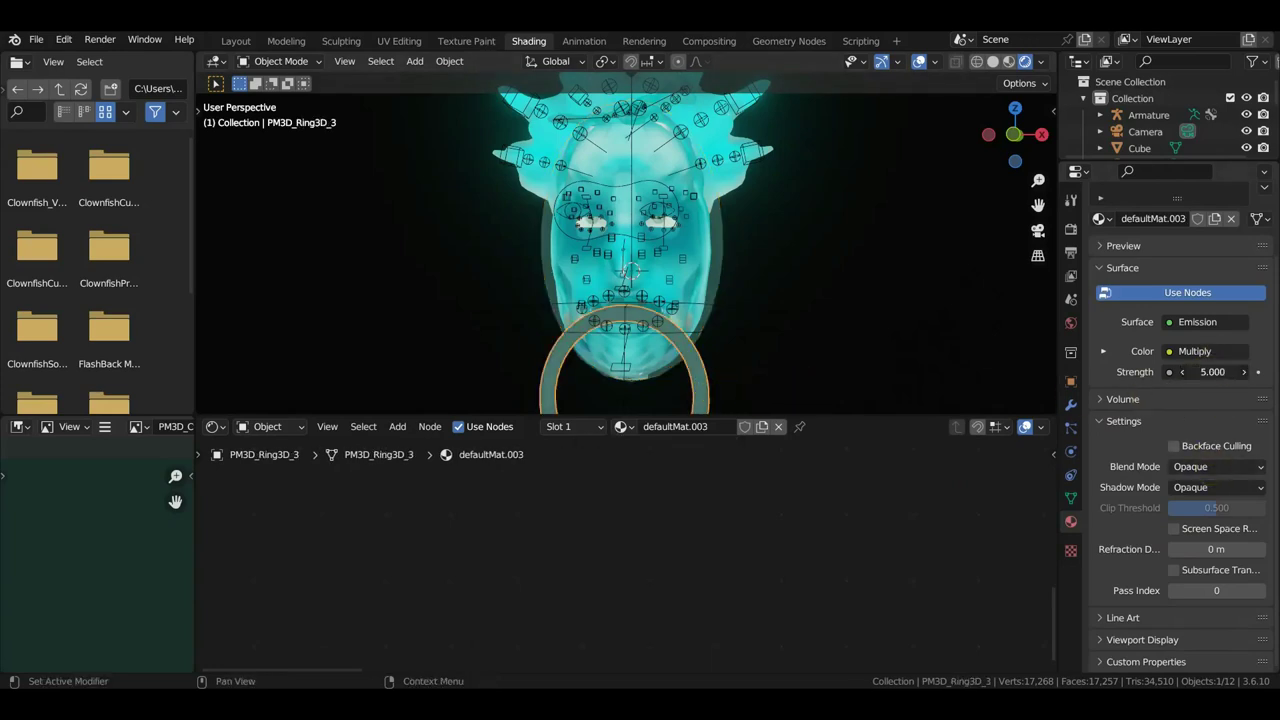
- Select the eye object and orbit around the face to inspect it close up
click(665, 222)
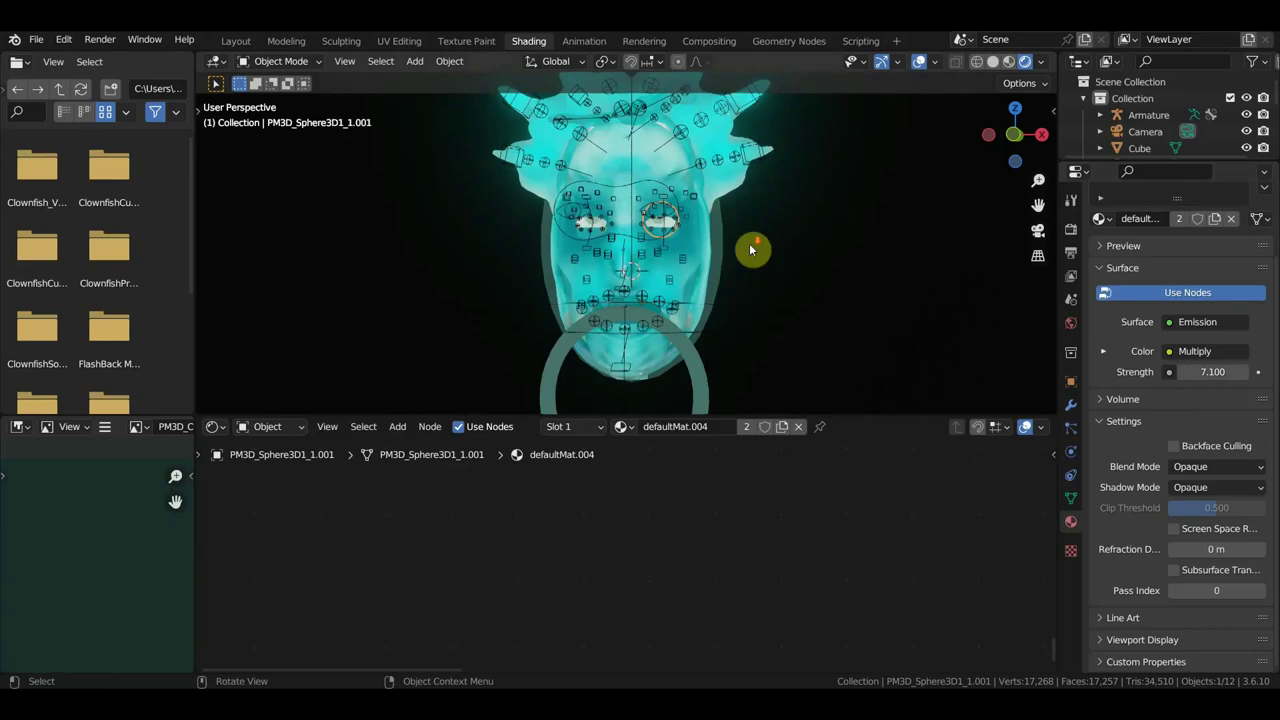
scroll(749, 251, down, 3)
middle_drag(749, 251, 886, 252)
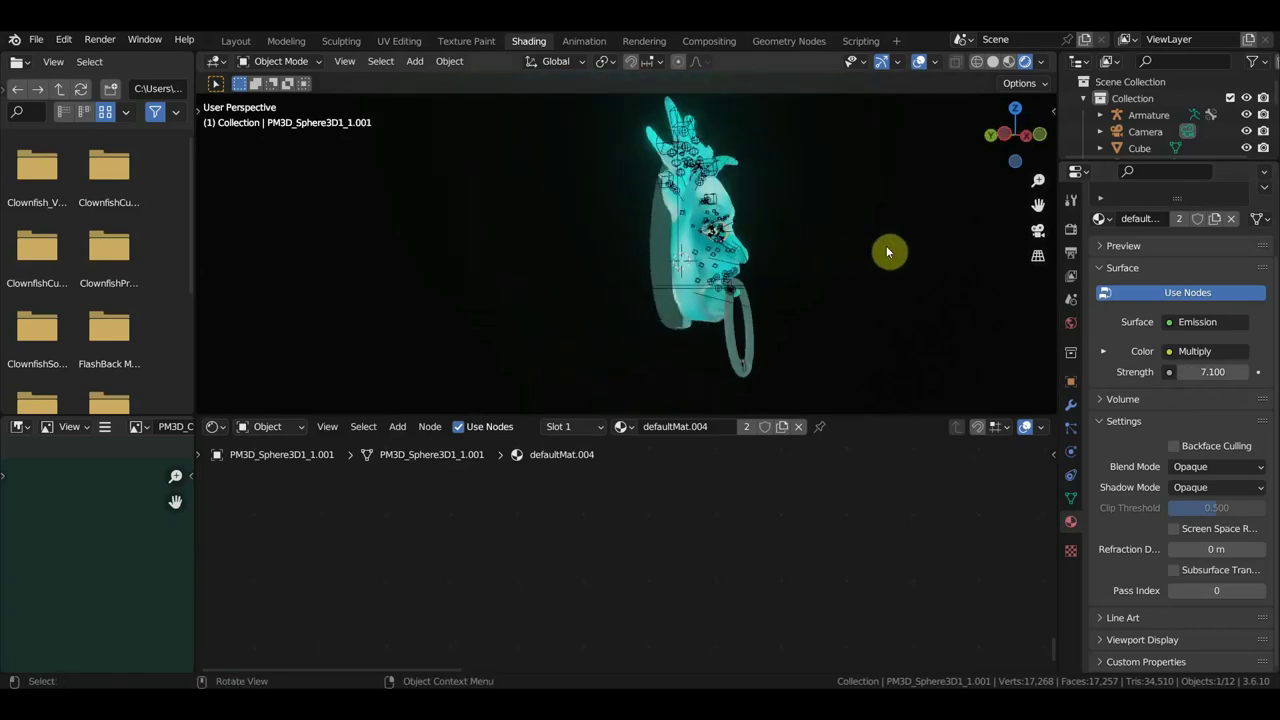
scroll(860, 270, up, 5)
mouse_move(857, 294)
middle_down()
mouse_move(743, 306)
mouse_move(714, 300)
mouse_move(749, 283)
mouse_move(543, 289)
mouse_move(689, 273)
mouse_move(754, 283)
middle_up()
scroll(722, 279, down, 2)
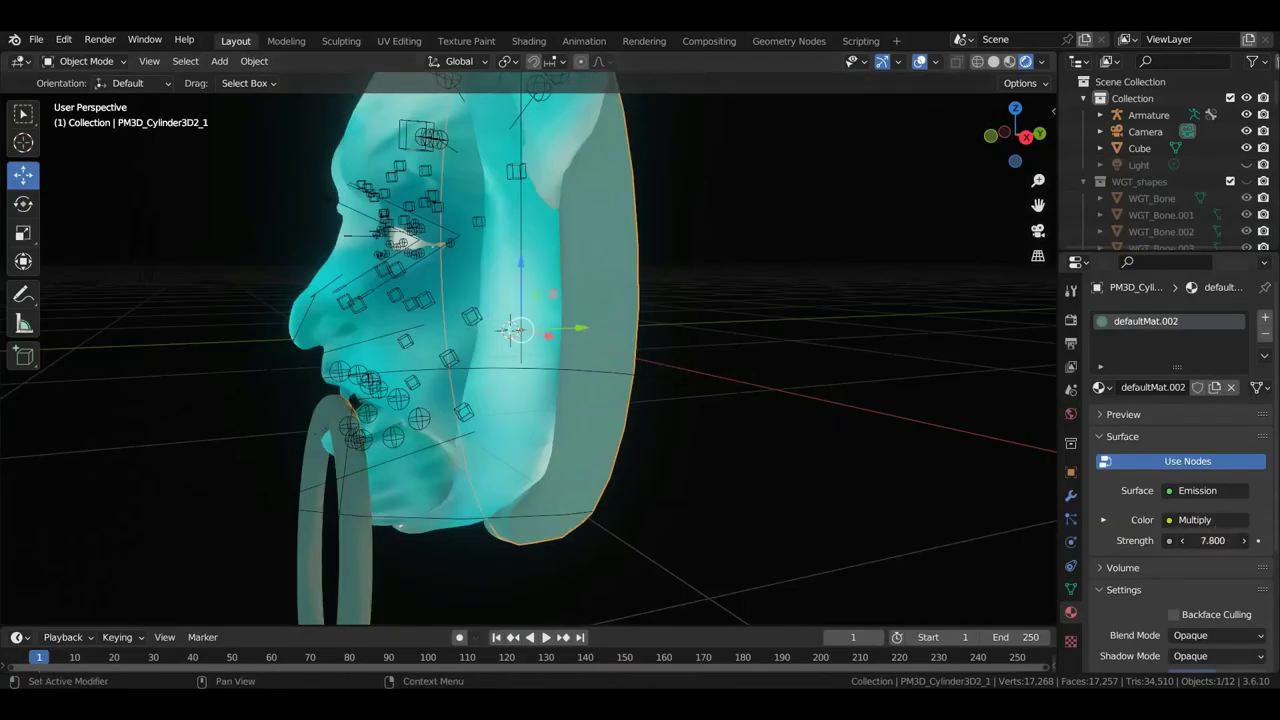
- Dim the back plate's emission strength and hide the Cube with H
drag(1210, 540, 1160, 540)
mouse_move(786, 351)
middle_down()
mouse_move(1025, 350)
mouse_move(971, 346)
mouse_move(920, 363)
mouse_move(929, 386)
mouse_move(891, 386)
mouse_move(922, 384)
middle_up()
click(929, 386)
key(KP_1)
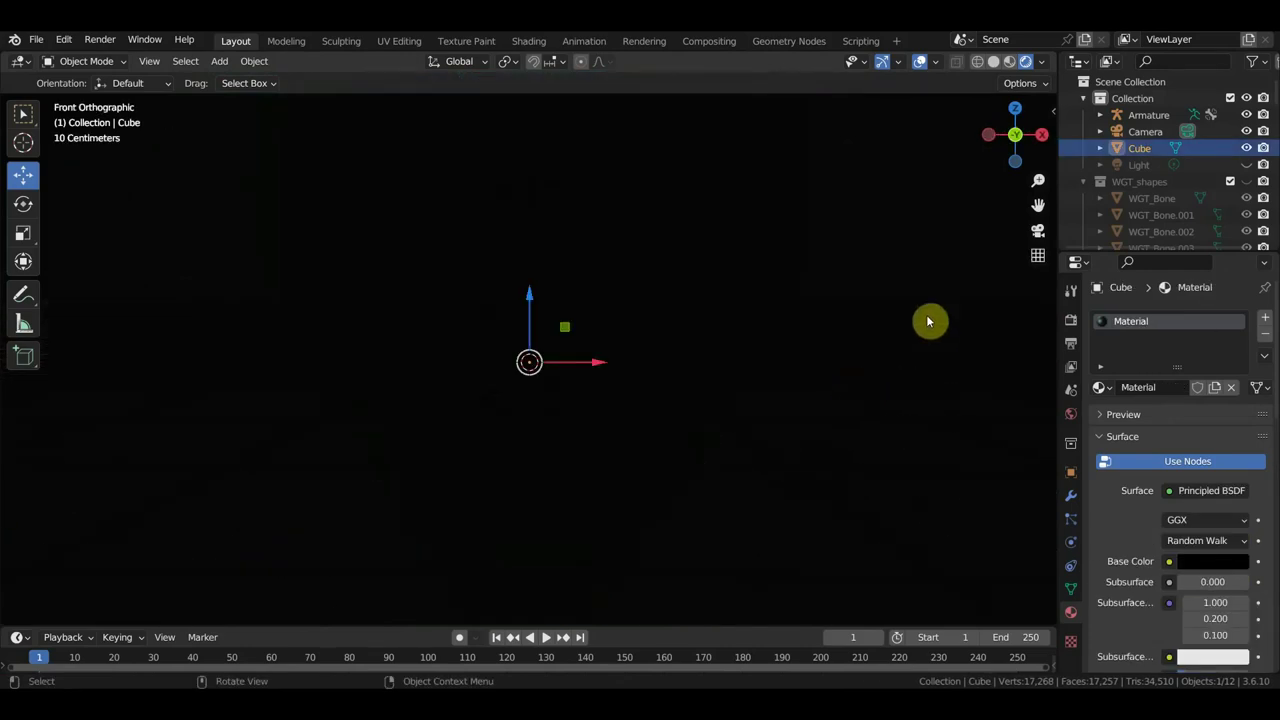
key(h)
- Switch the viewport to Solid shading and make the timeline area taller
scroll(829, 374, up, 3)
scroll(829, 374, up, 1)
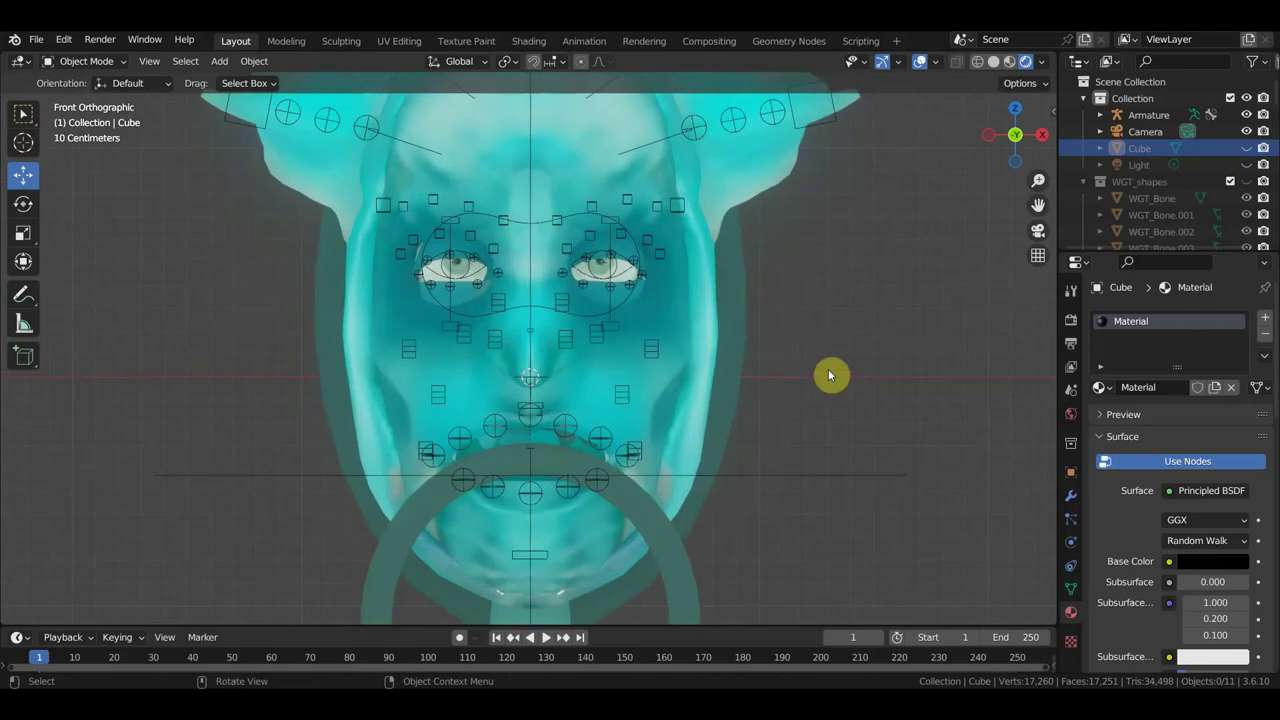
click(993, 61)
scroll(771, 300, up, 1)
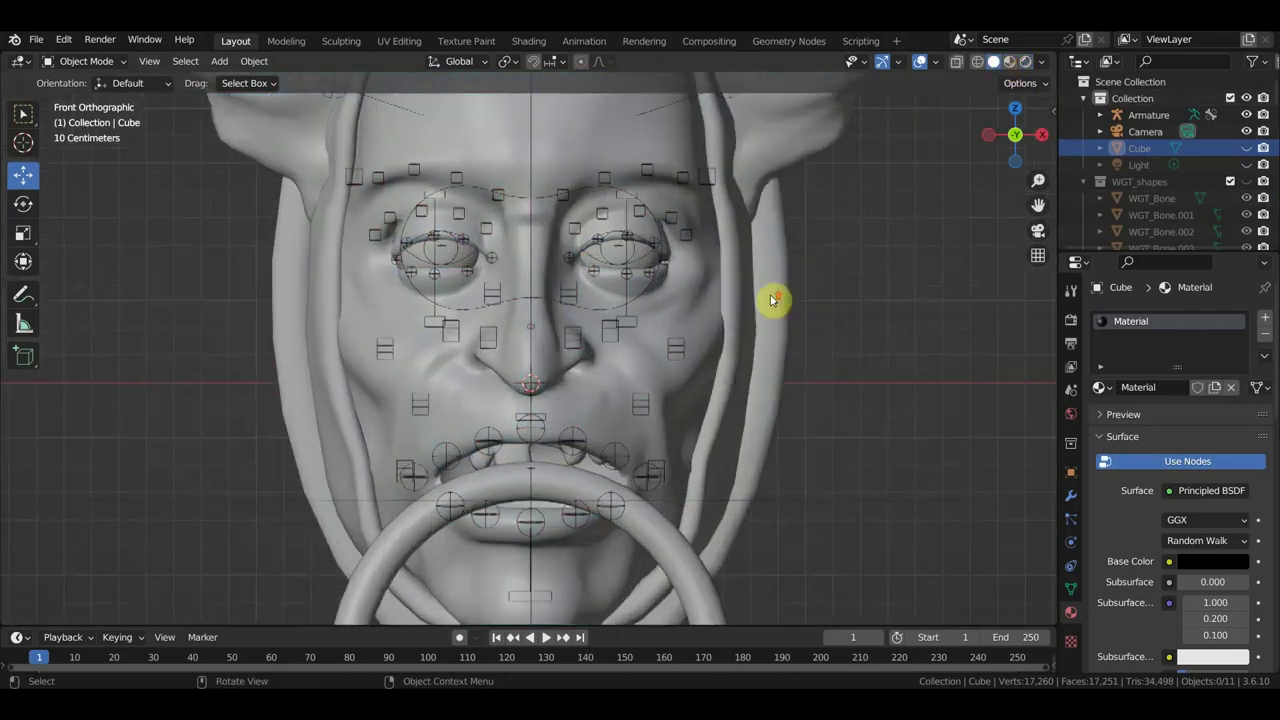
scroll(750, 323, up, 1)
scroll(750, 323, down, 4)
mouse_move(743, 329)
middle_down()
mouse_move(657, 349)
mouse_move(652, 332)
mouse_move(594, 374)
mouse_move(571, 323)
mouse_move(537, 317)
middle_up()
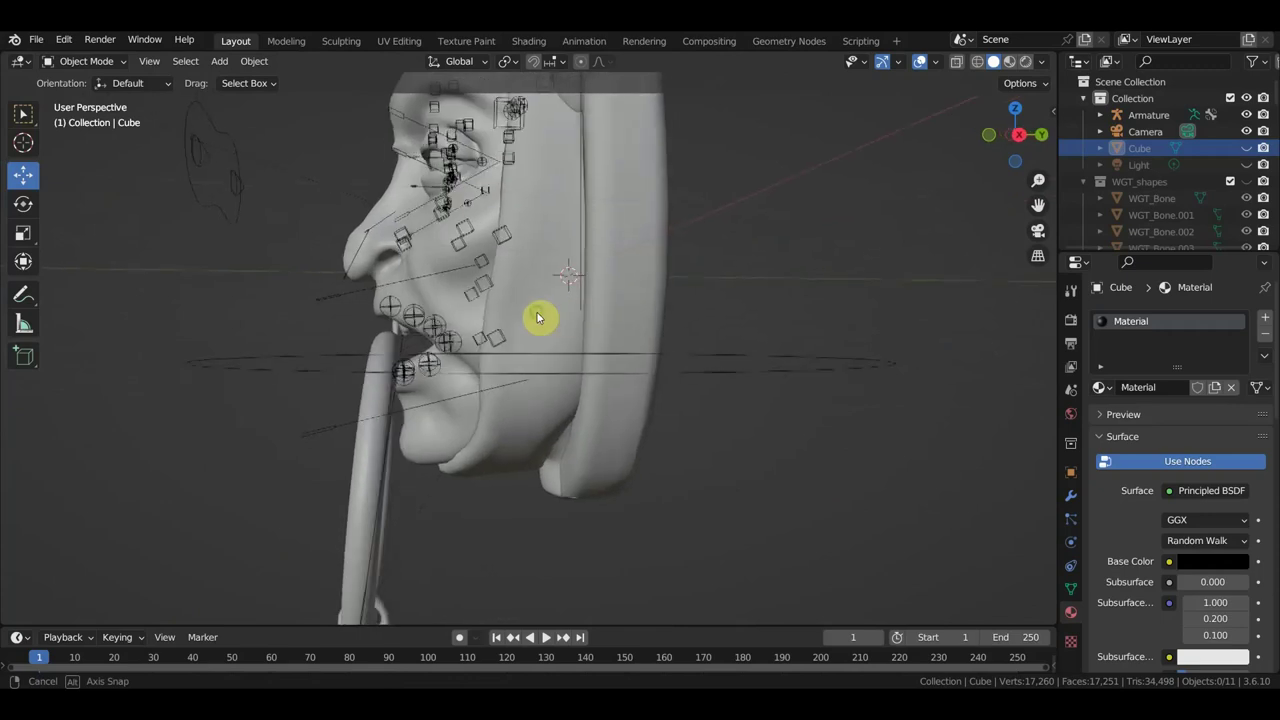
drag(423, 626, 447, 540)
- Put the armature in Pose Mode and rotate jaw bone Bone.059 by -2.34°
click(704, 308)
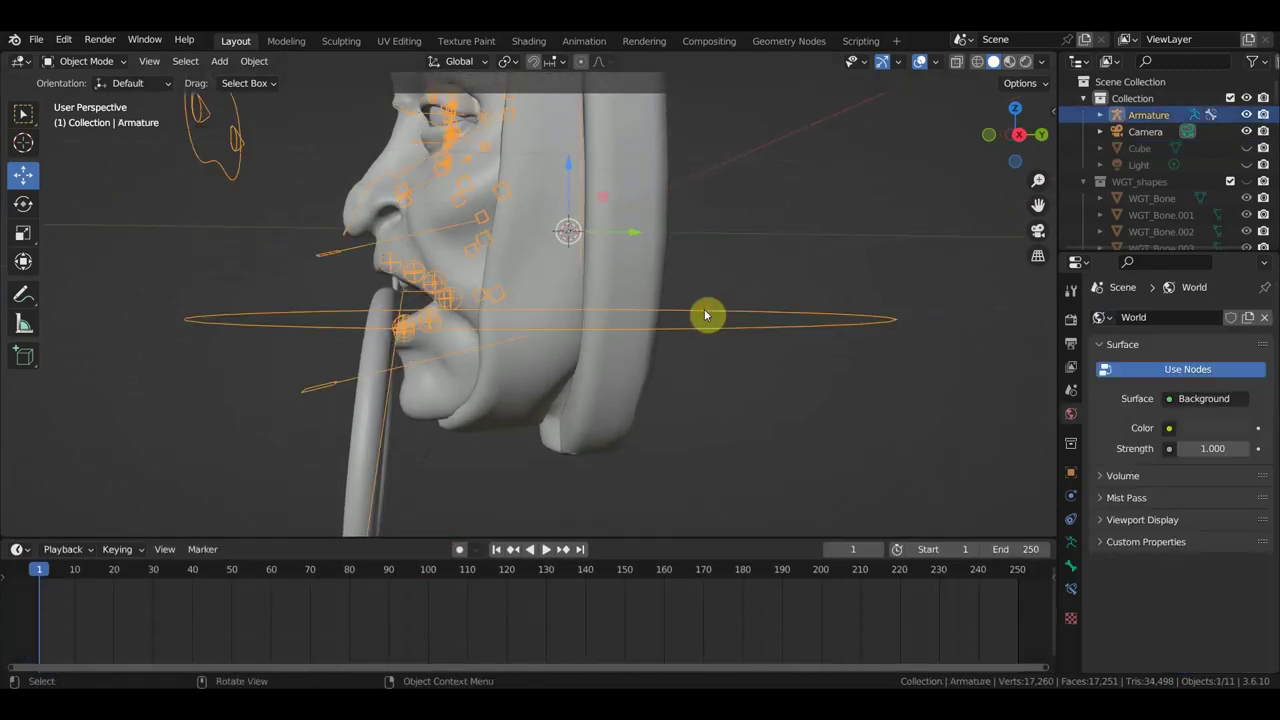
click(120, 62)
click(86, 117)
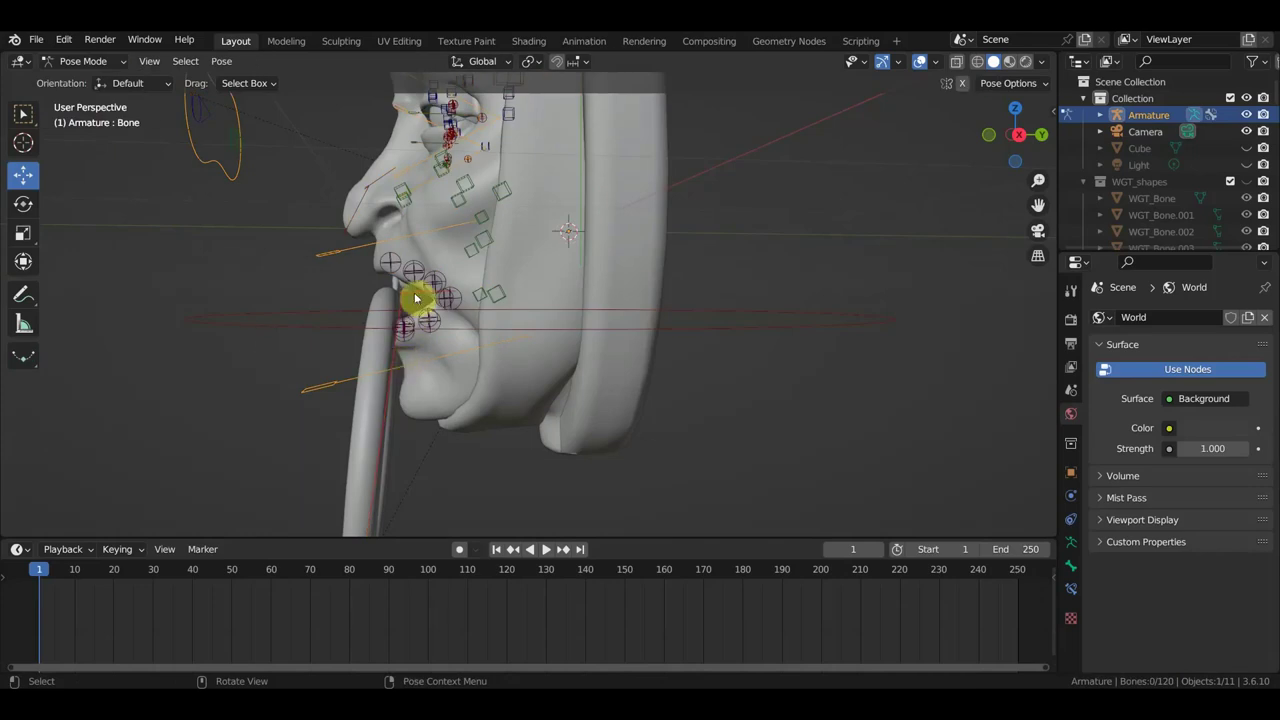
click(437, 362)
key(r)
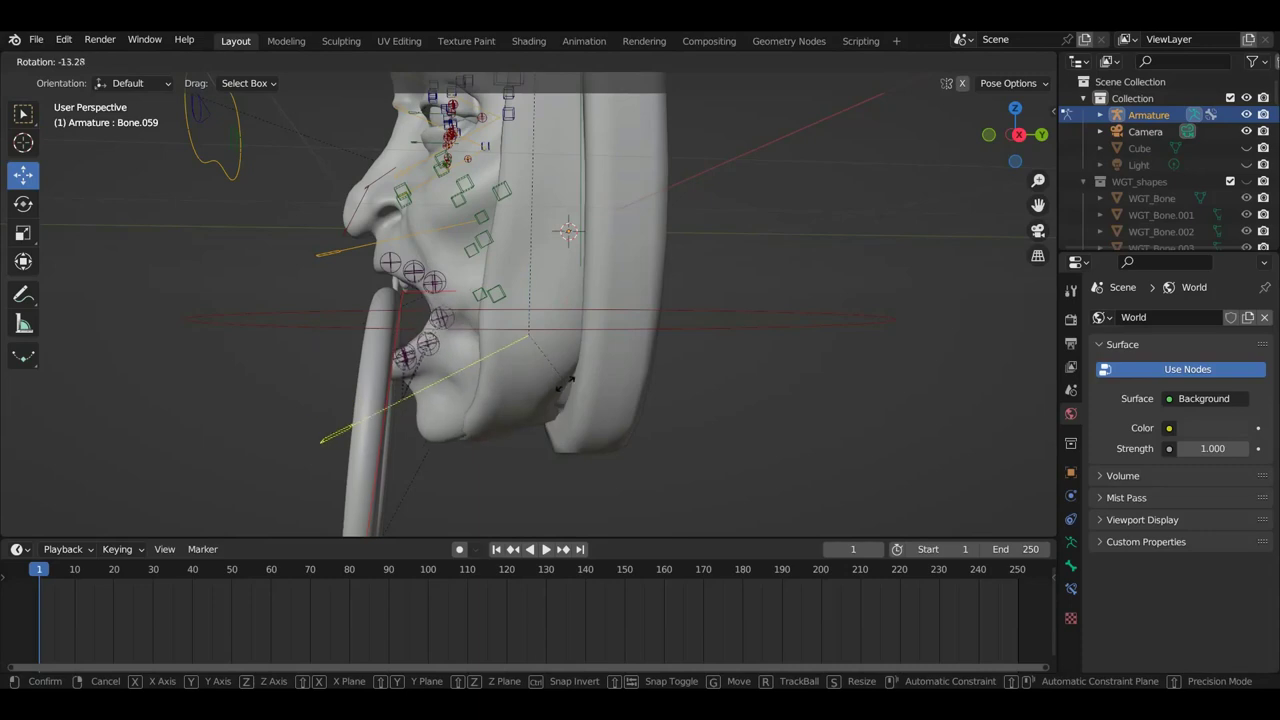
click(558, 396)
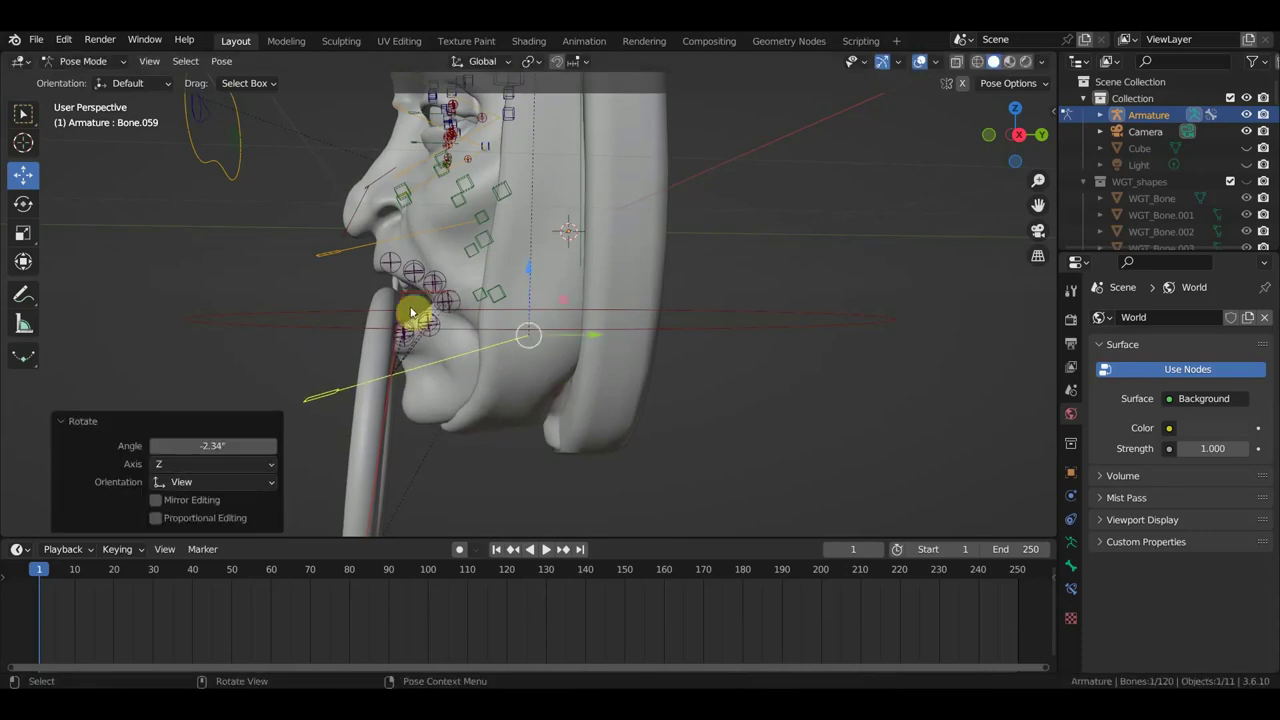
- Switch the armature into Edit Mode and view the face rig from below
click(90, 61)
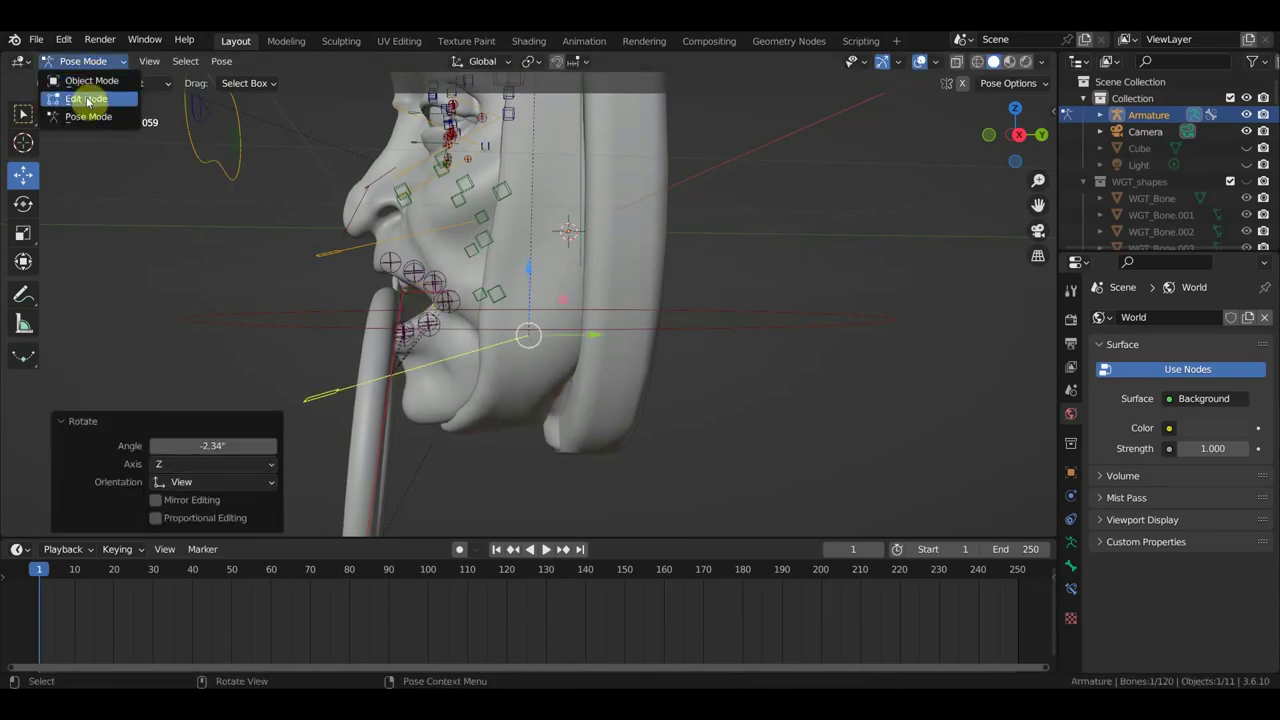
click(89, 61)
click(88, 100)
mouse_move(412, 337)
middle_down()
mouse_move(549, 352)
mouse_move(600, 309)
mouse_move(503, 330)
mouse_move(366, 309)
mouse_move(543, 317)
mouse_move(440, 307)
middle_up()
- Parent the separate bone beside the head to the chin bone with Keep Offset
click(471, 315)
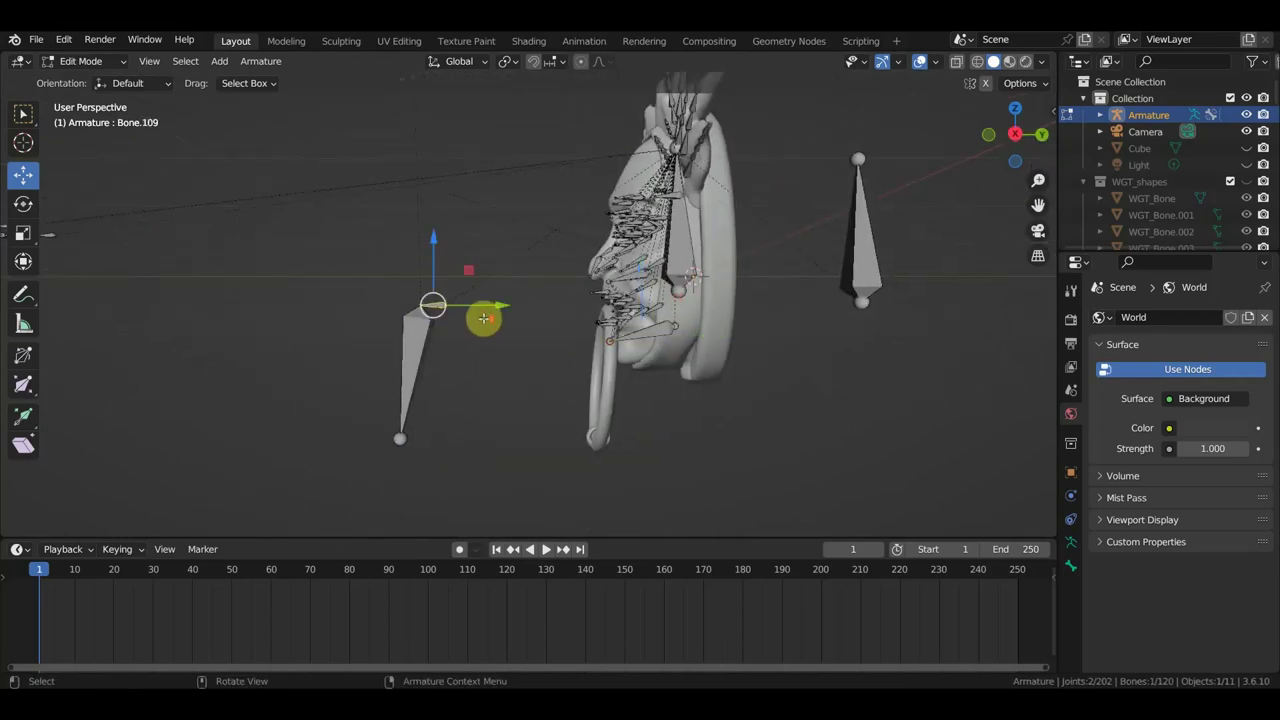
scroll(491, 309, up, 4)
shift+click(788, 373)
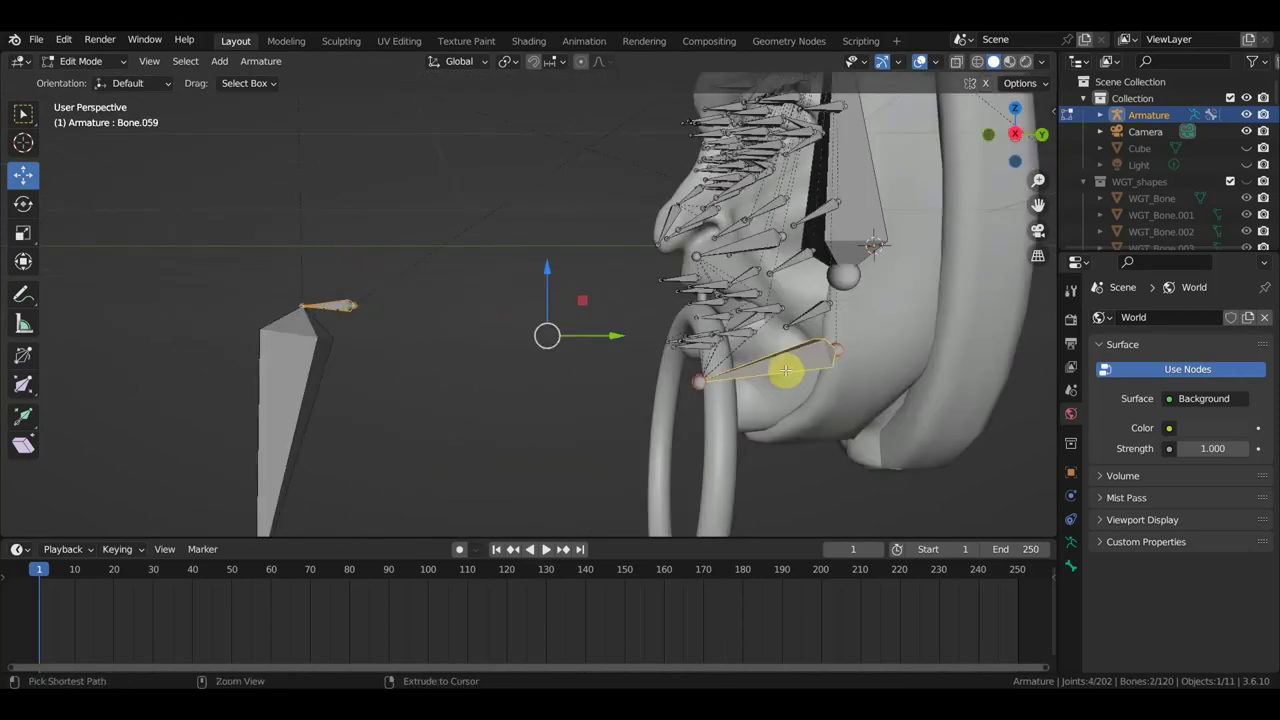
key(ctrl+p)
click(785, 372)
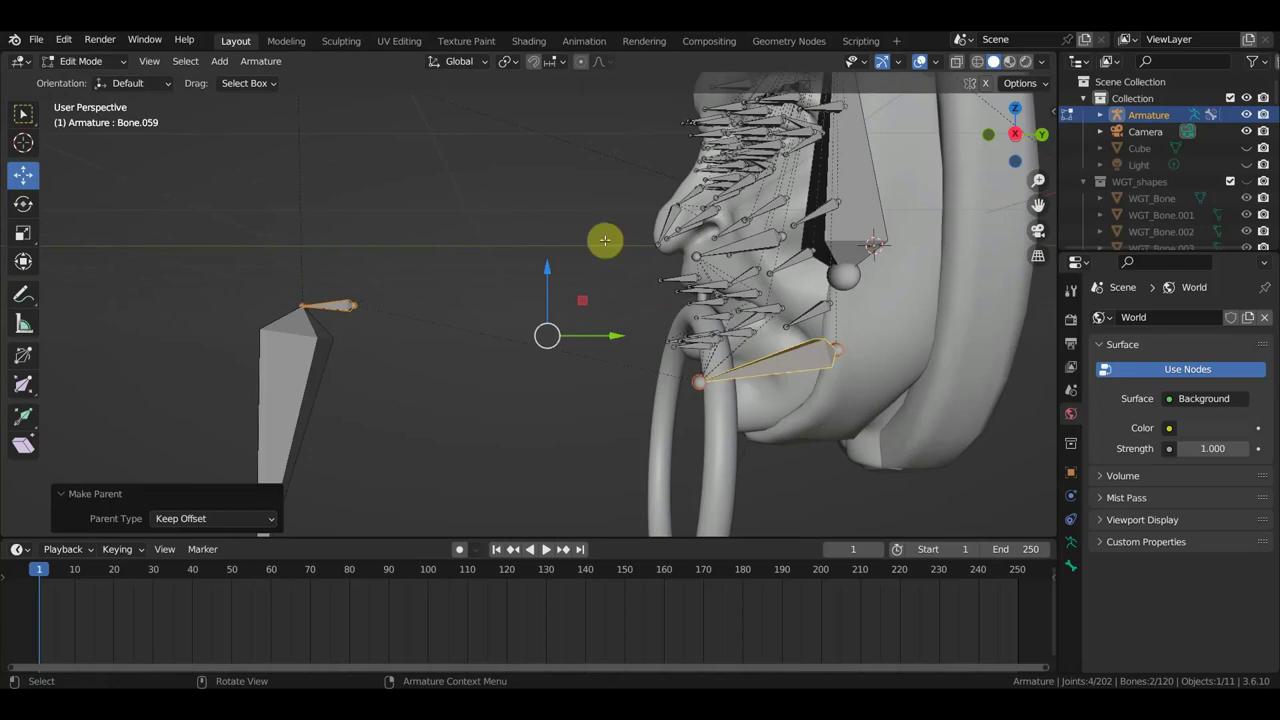
- Back in Pose Mode, trial-rotate the jaw -65.5° from the right view, then undo it
click(88, 61)
click(100, 116)
key(KP_3)
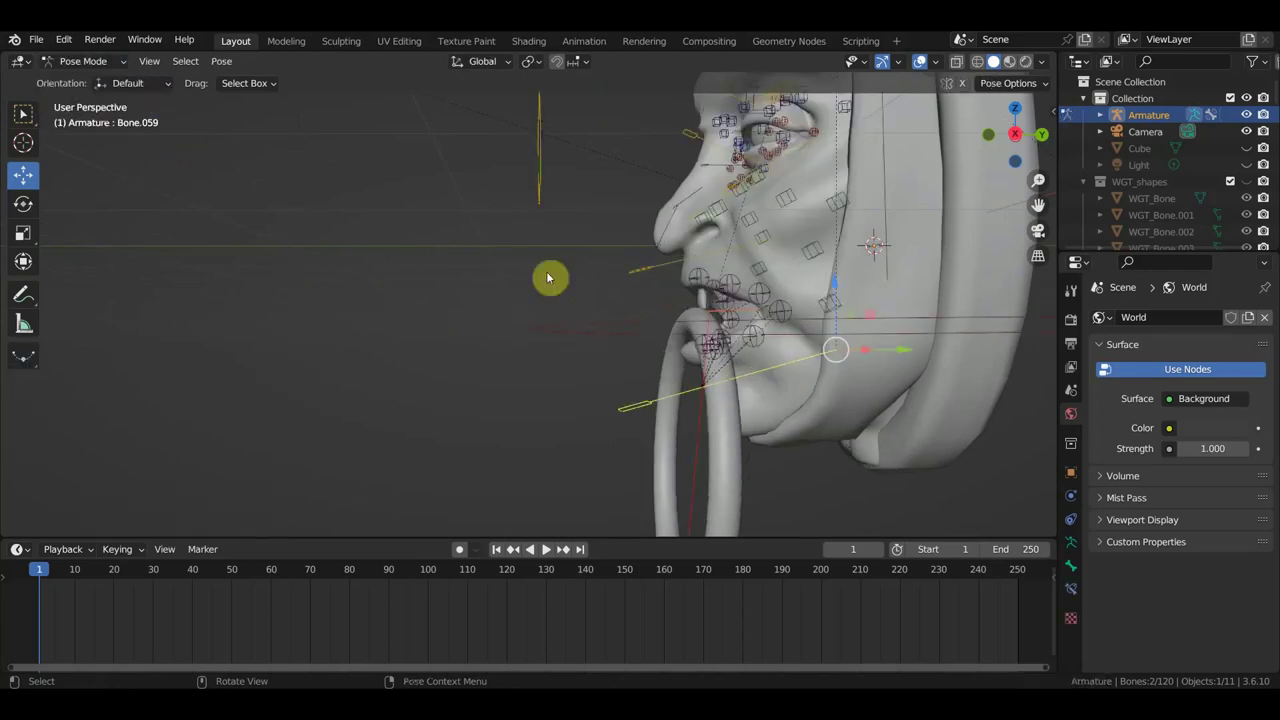
key(KP_5)
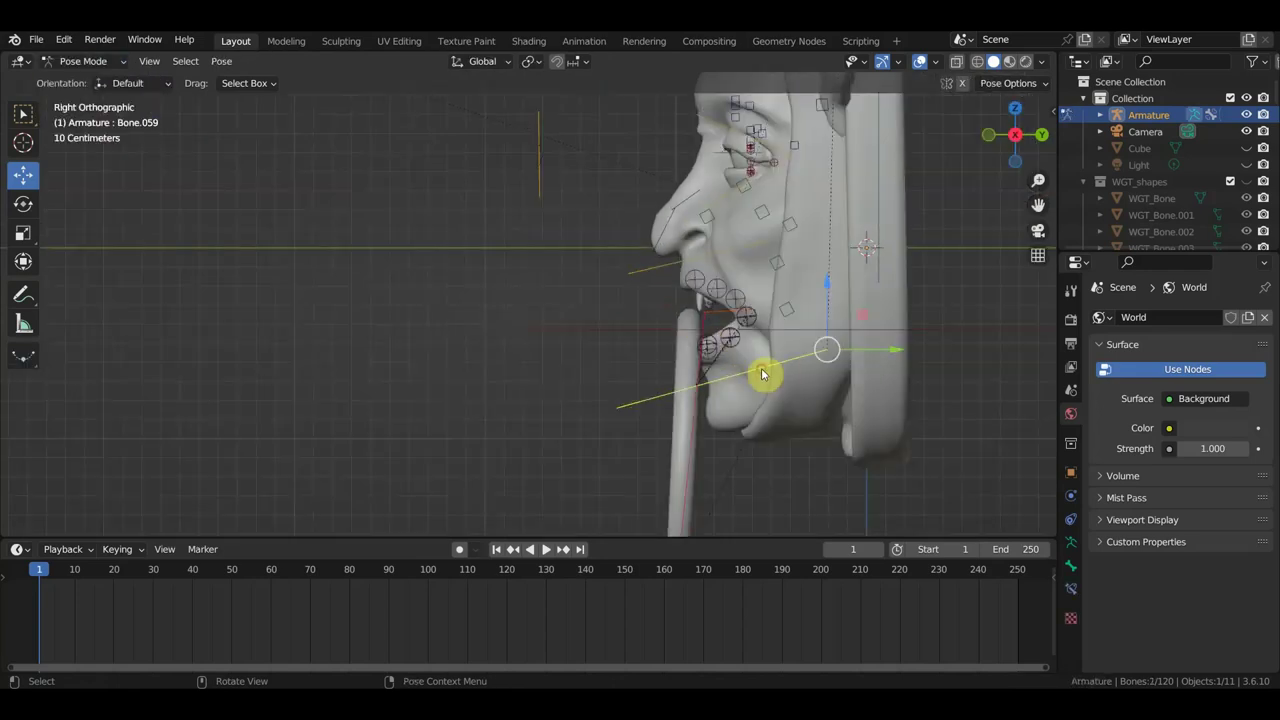
key(r)
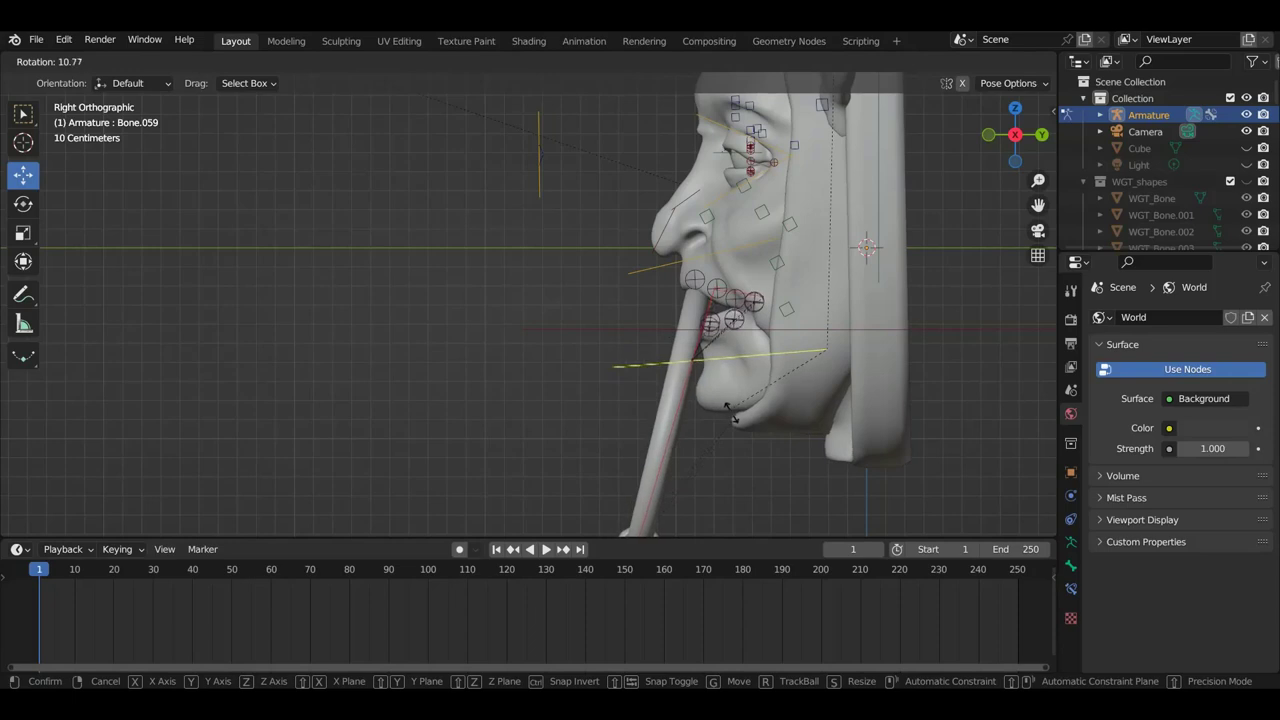
click(853, 434)
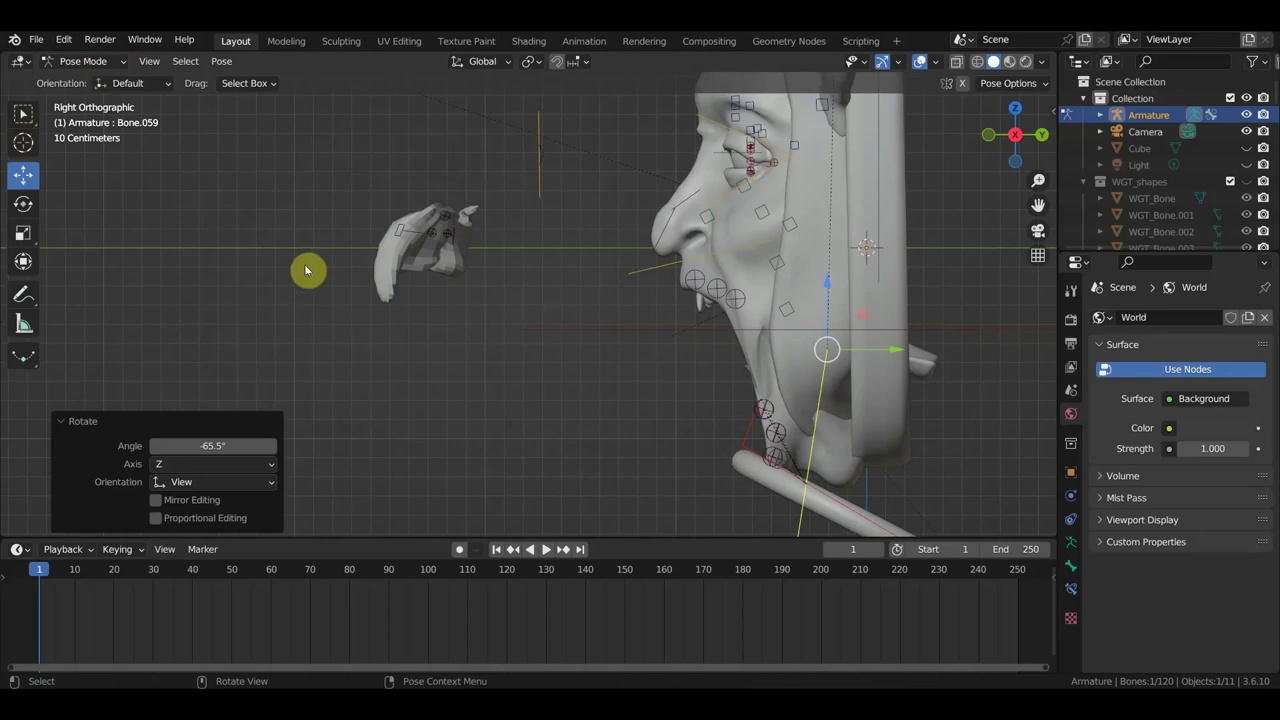
key(ctrl+z)
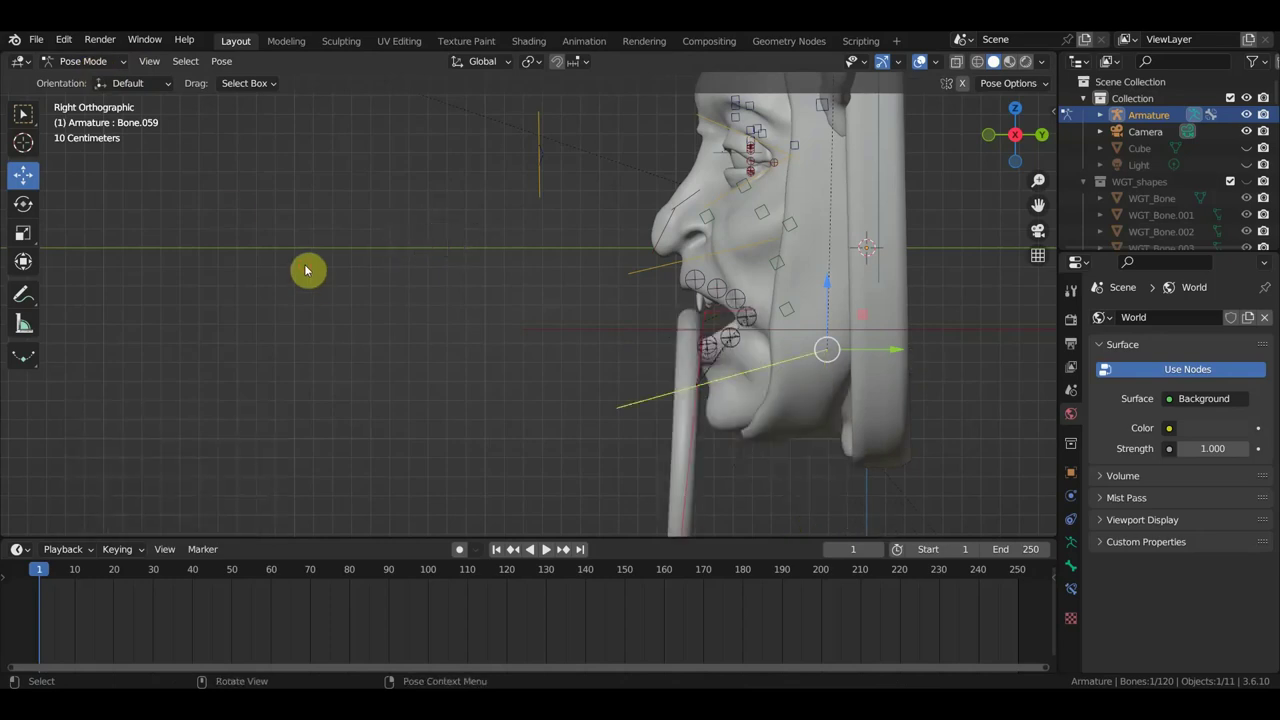
click(88, 61)
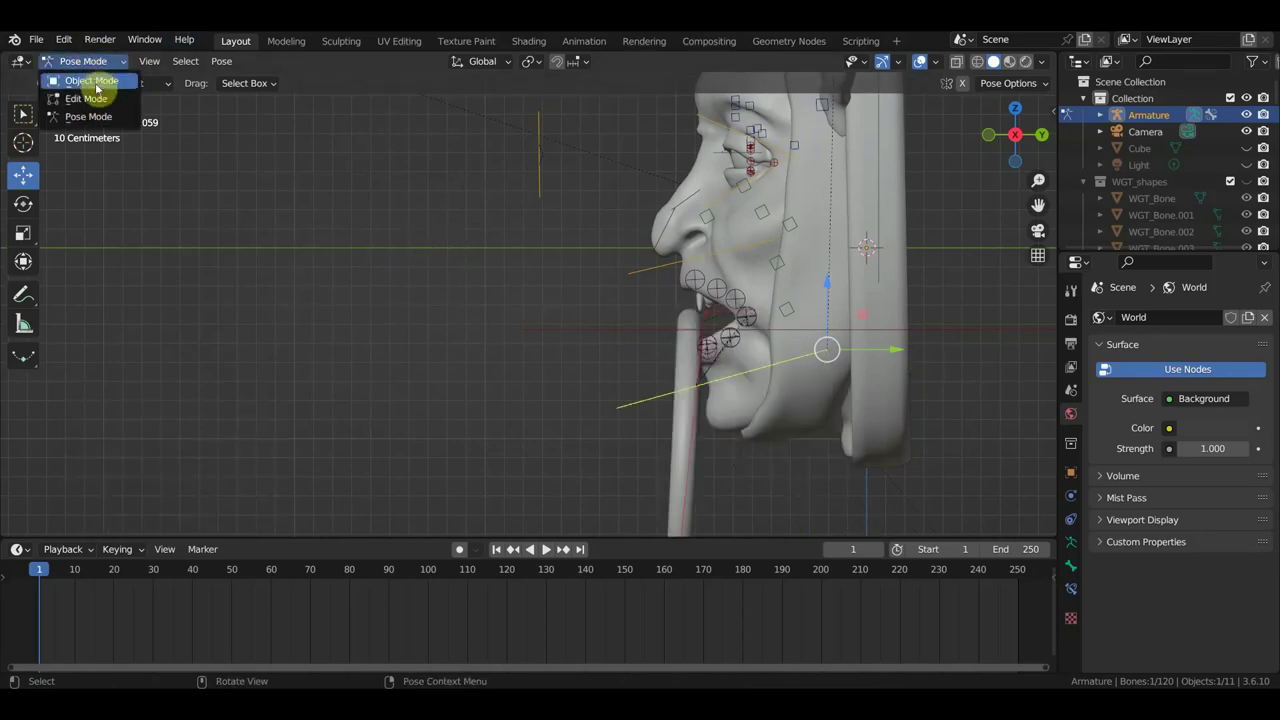
- Switch the armature to Edit Mode and select the hand bone Bone.111
click(86, 98)
shift+middle_drag(626, 254, 675, 527)
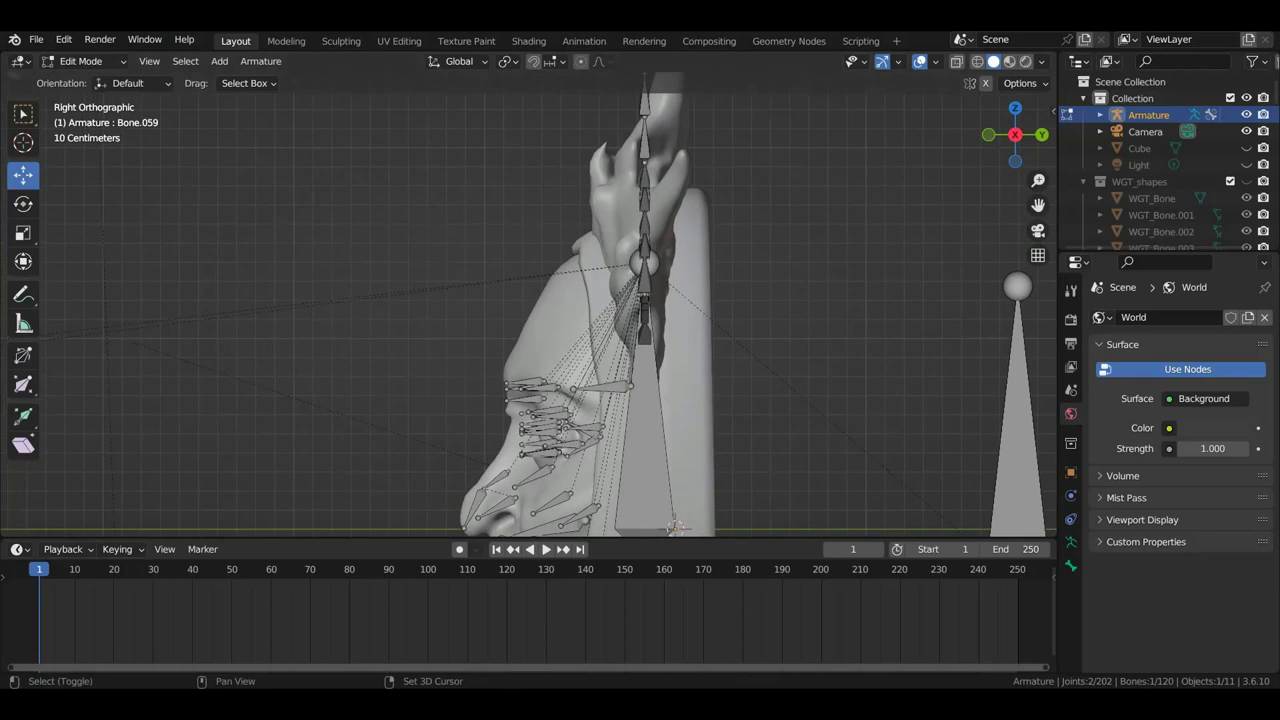
scroll(503, 410, down, 4)
click(315, 178)
scroll(320, 182, up, 2)
scroll(310, 178, up, 2)
scroll(400, 240, up, 2)
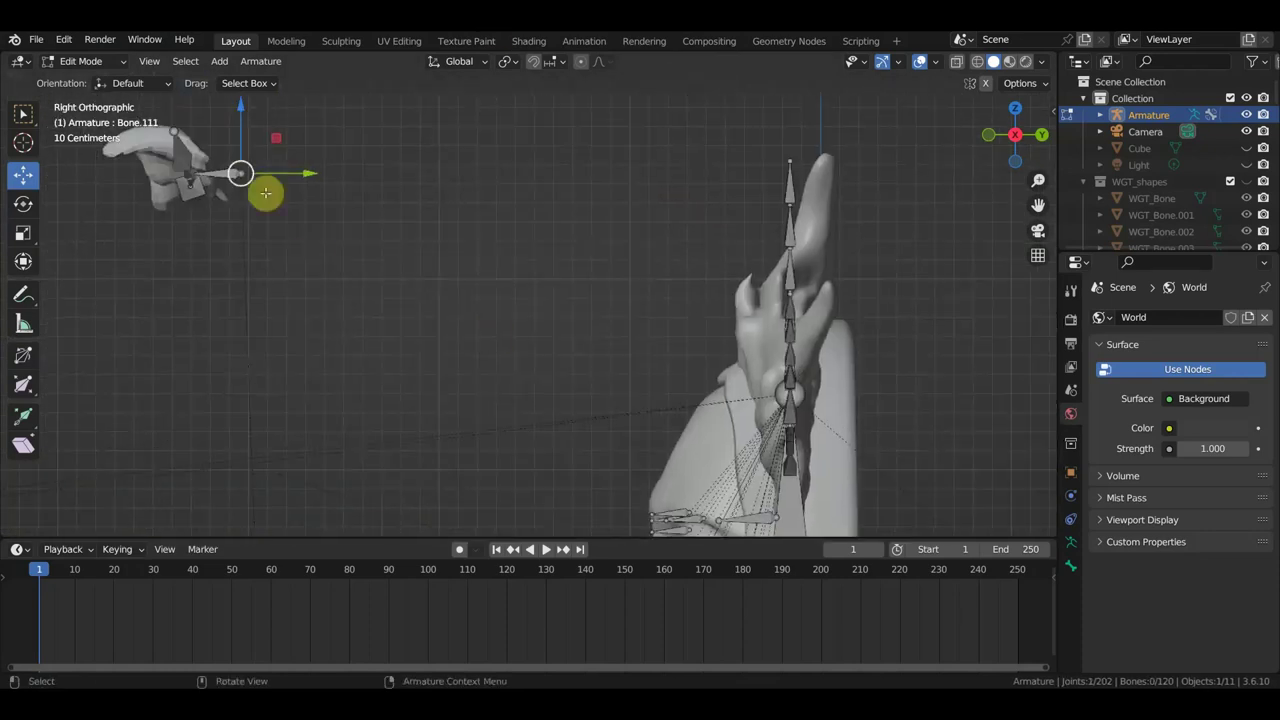
scroll(840, 325, down, 3)
scroll(677, 297, up, 2)
scroll(646, 313, up, 1)
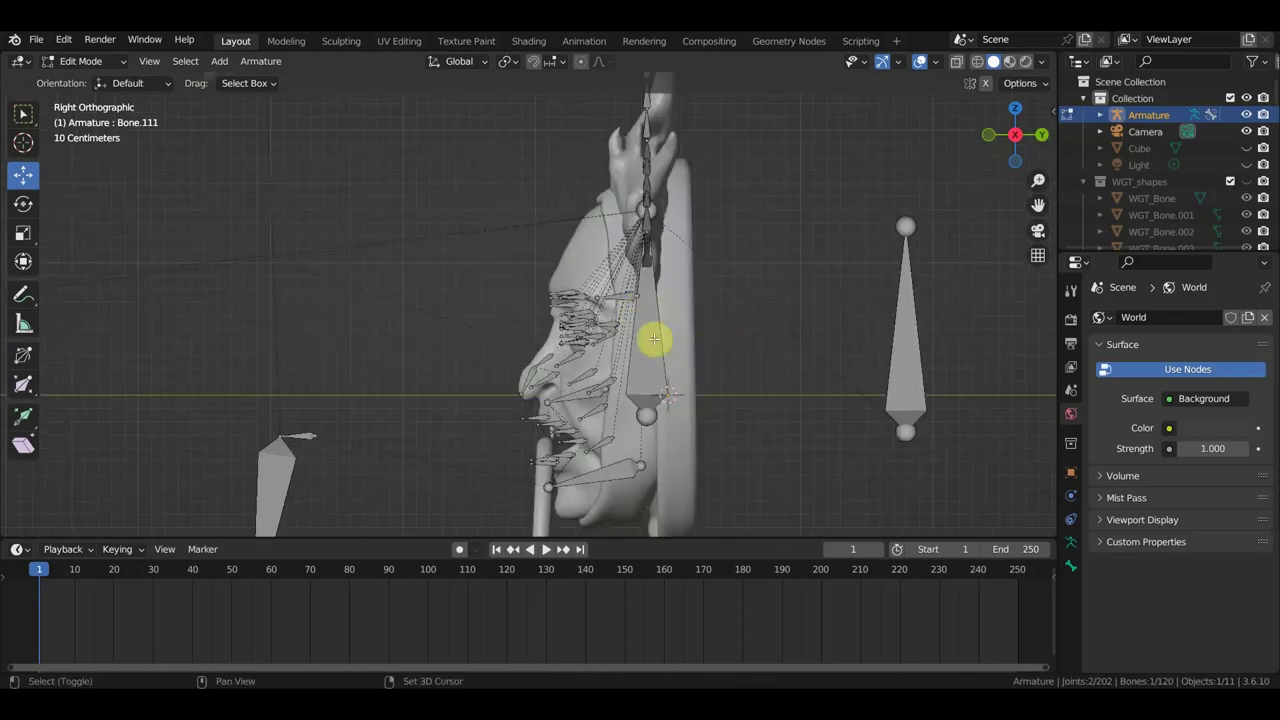
- Parent Bone.111 to Bone.001 with Keep Offset, then return to Pose Mode
shift+click(654, 339)
key(ctrl+p)
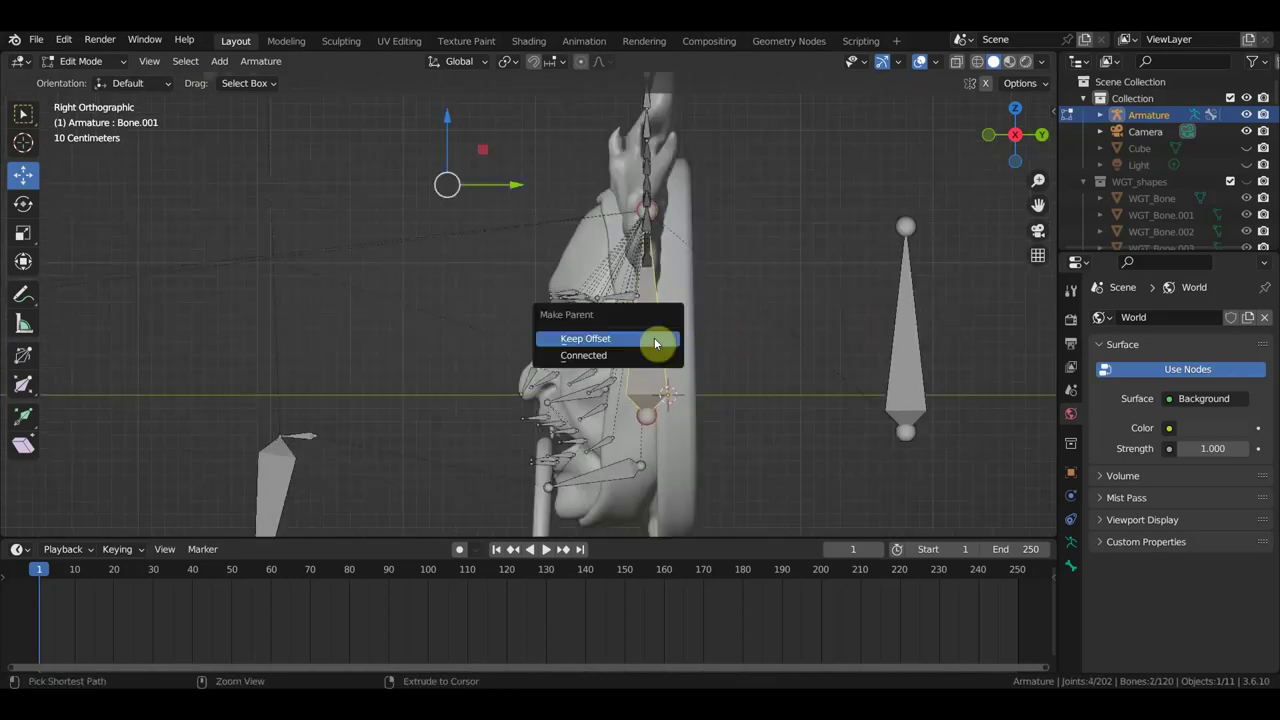
click(654, 337)
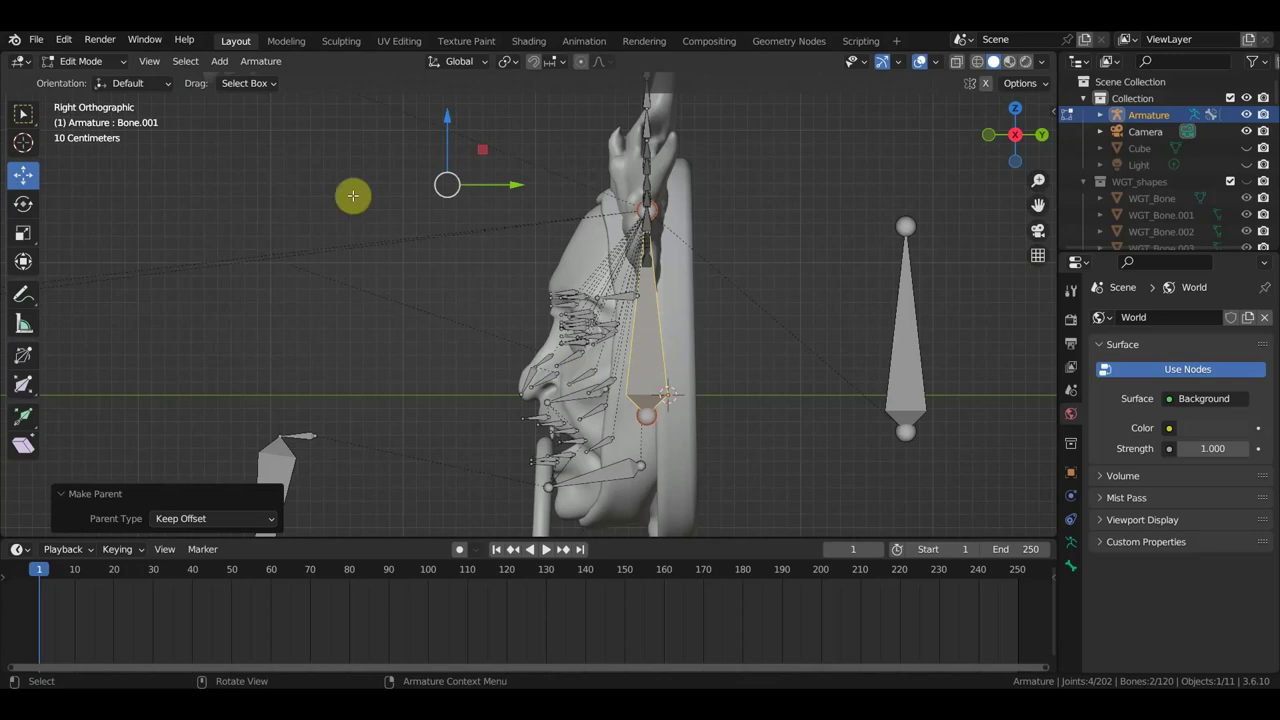
click(97, 70)
click(100, 114)
- Reposition the hand bone by moving it along Y and raising it along Z
scroll(560, 338, down, 3)
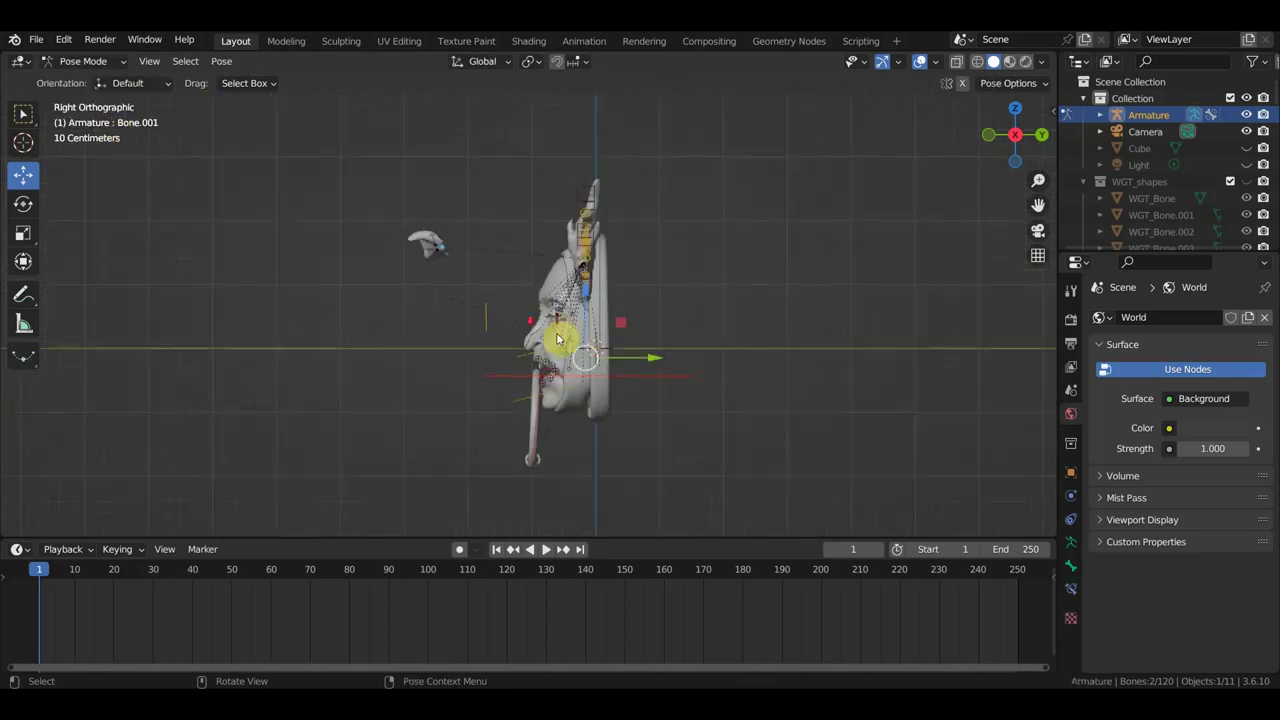
scroll(540, 320, up, 1)
scroll(535, 332, up, 1)
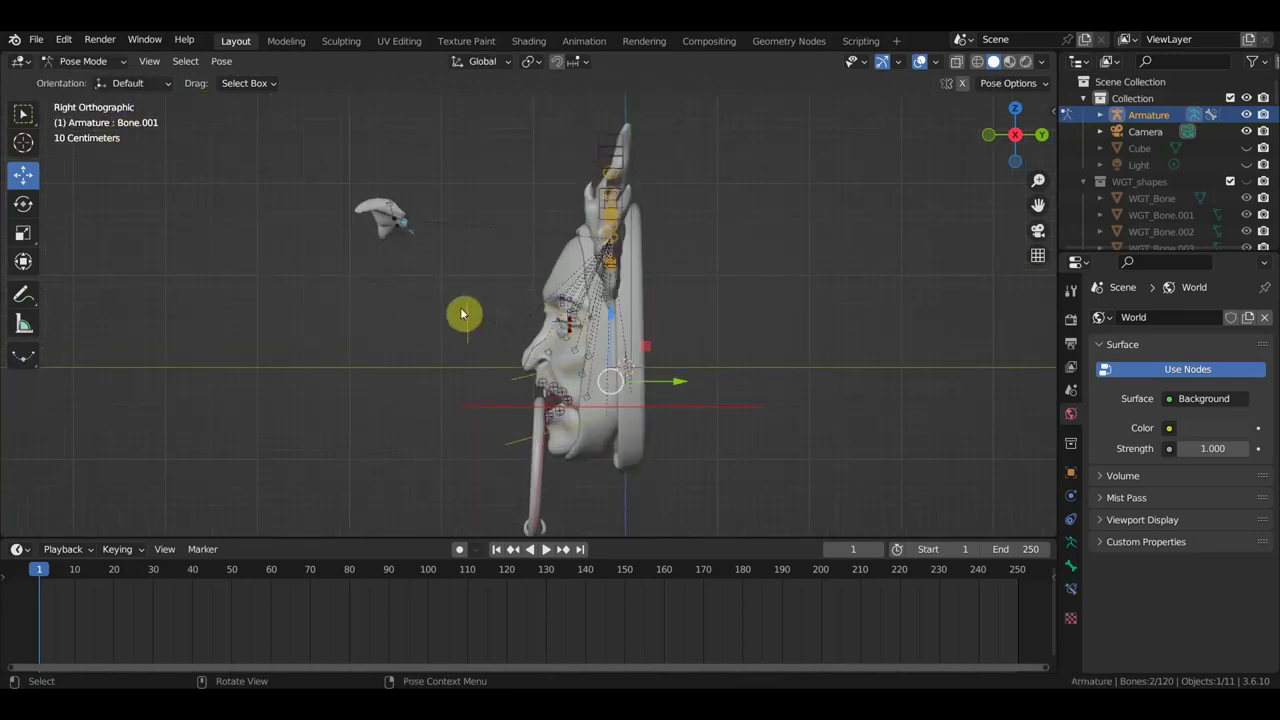
scroll(413, 233, up, 1)
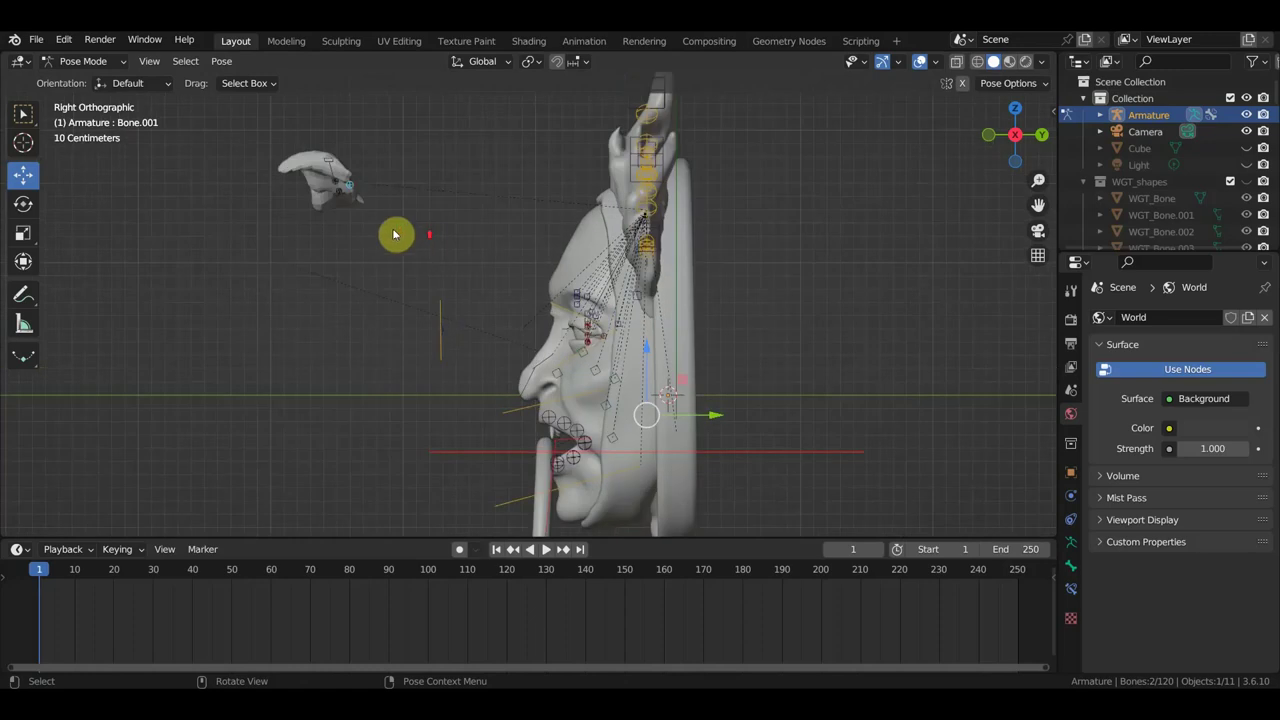
click(357, 193)
middle_drag(409, 251, 434, 325)
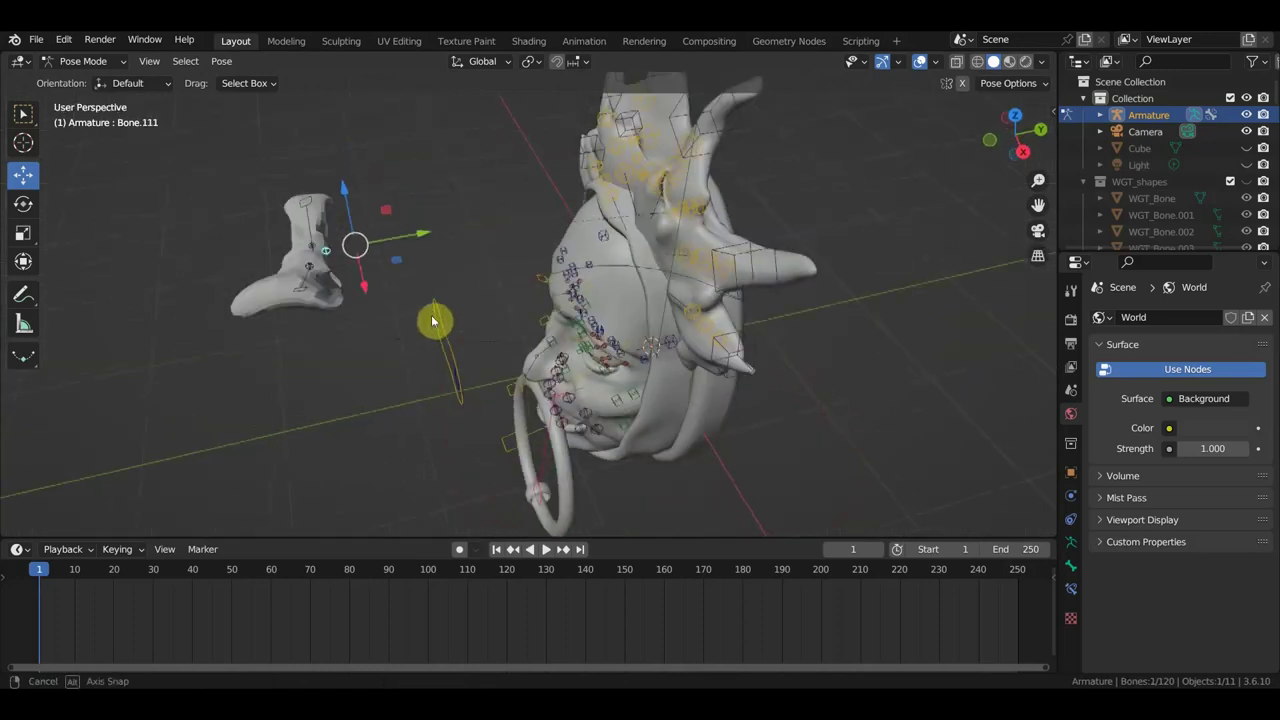
drag(415, 244, 737, 240)
middle_drag(737, 240, 933, 181)
drag(540, 150, 550, 107)
- Open jaw bone Bone.059 by 14.5° and shift it back and down
shift+middle_drag(743, 310, 740, 226)
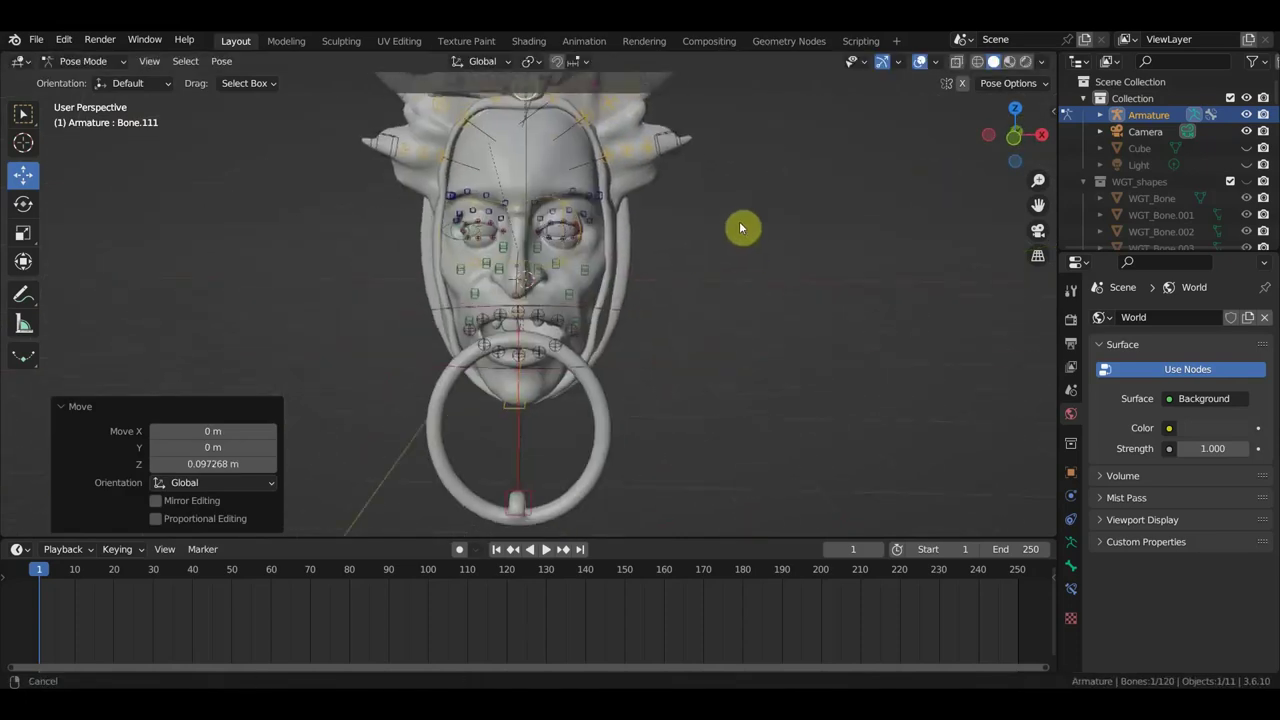
key(KP_1)
scroll(675, 377, up, 2)
mouse_move(657, 386)
middle_down()
mouse_move(477, 371)
mouse_move(614, 390)
mouse_move(602, 417)
middle_up()
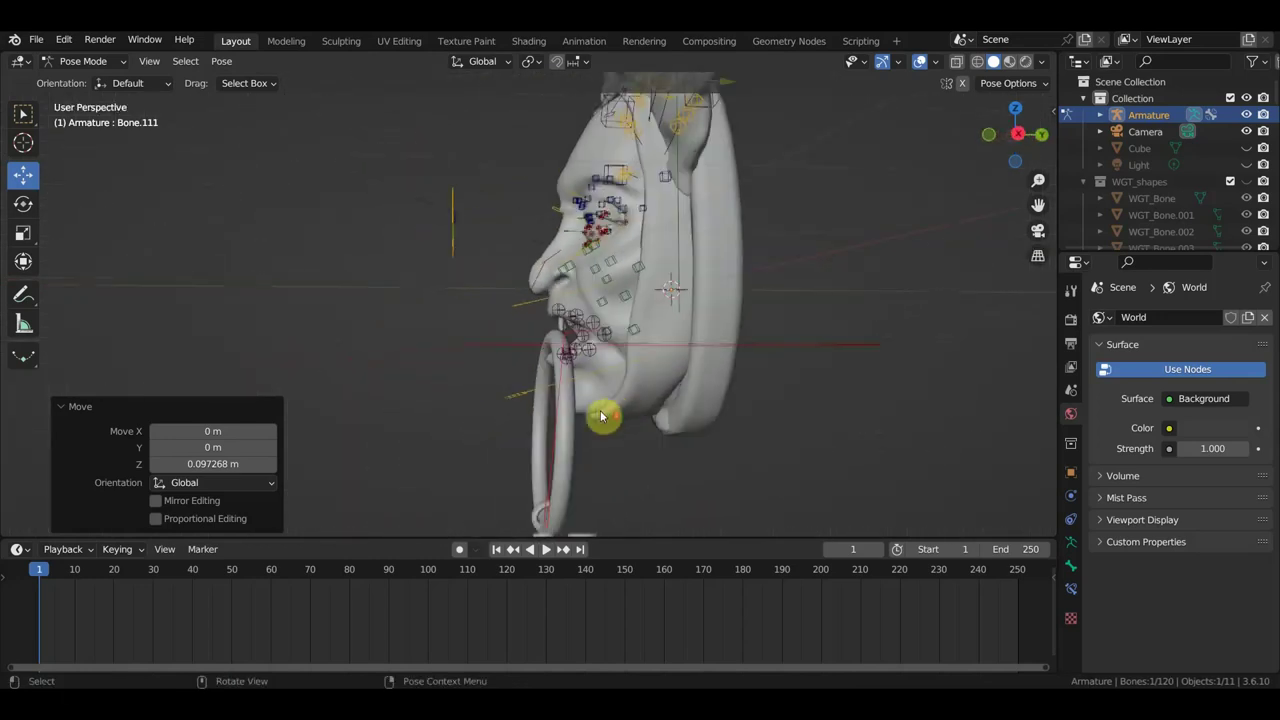
key(KP_3)
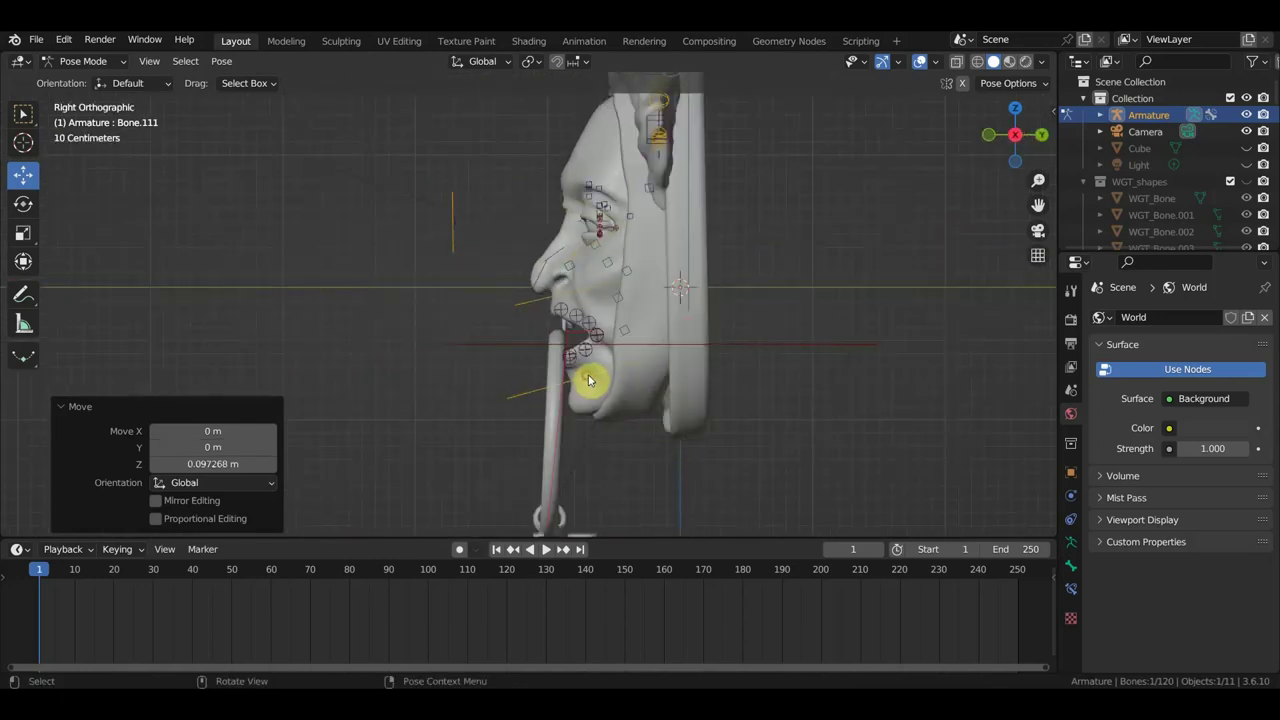
click(590, 380)
key(r)
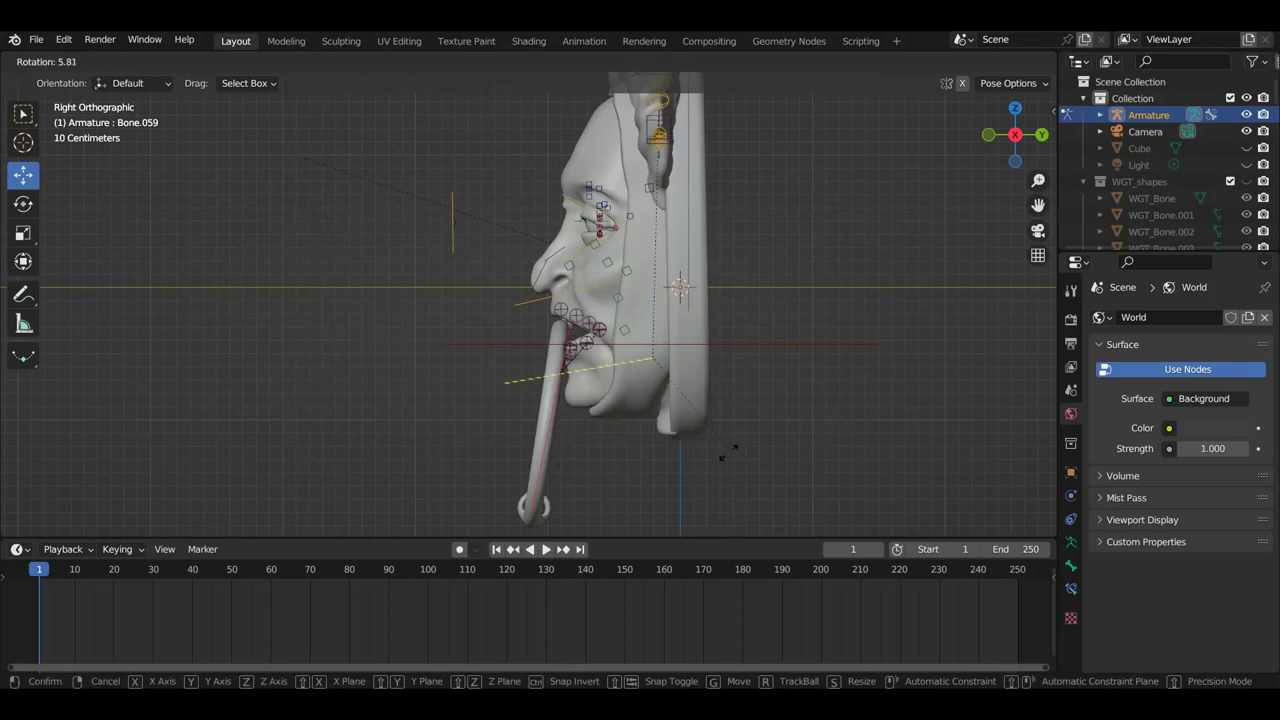
click(752, 449)
key(g)
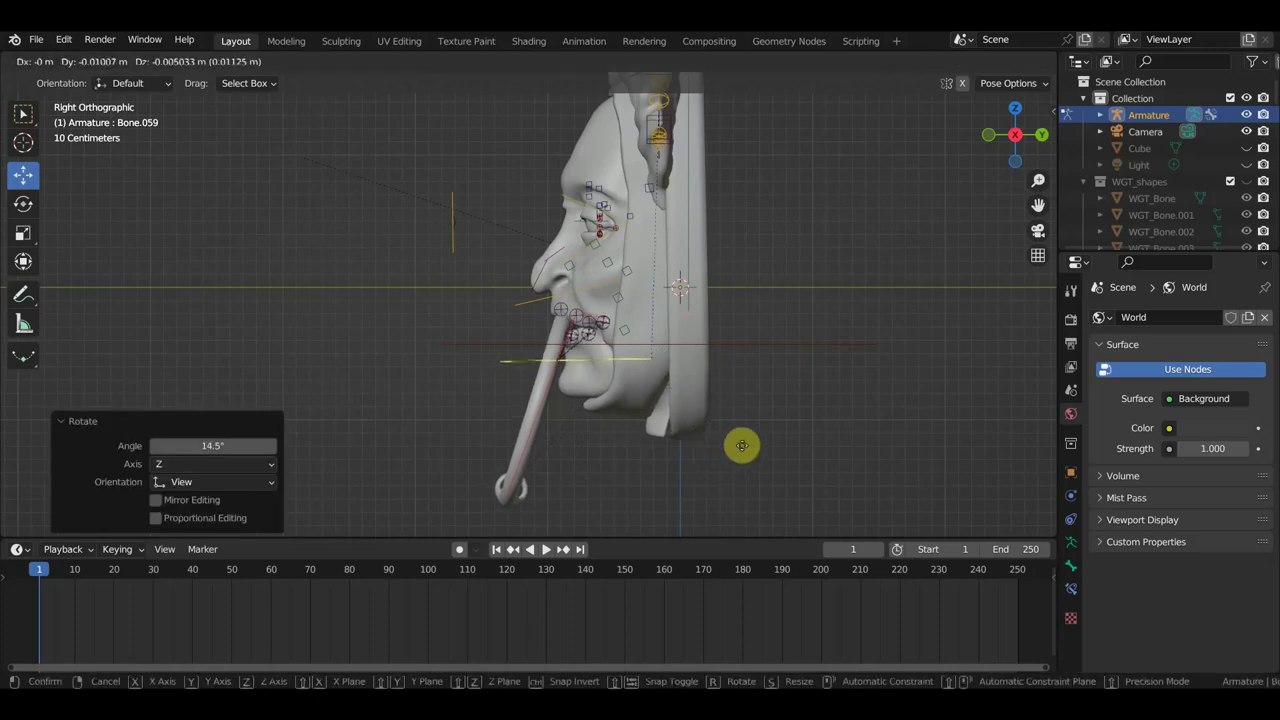
click(735, 452)
- Move mouth bone Bone.109 to reshape the lips, with a small sideways nudge
mouse_move(702, 444)
middle_down()
mouse_move(880, 446)
mouse_move(490, 348)
mouse_move(582, 346)
middle_up()
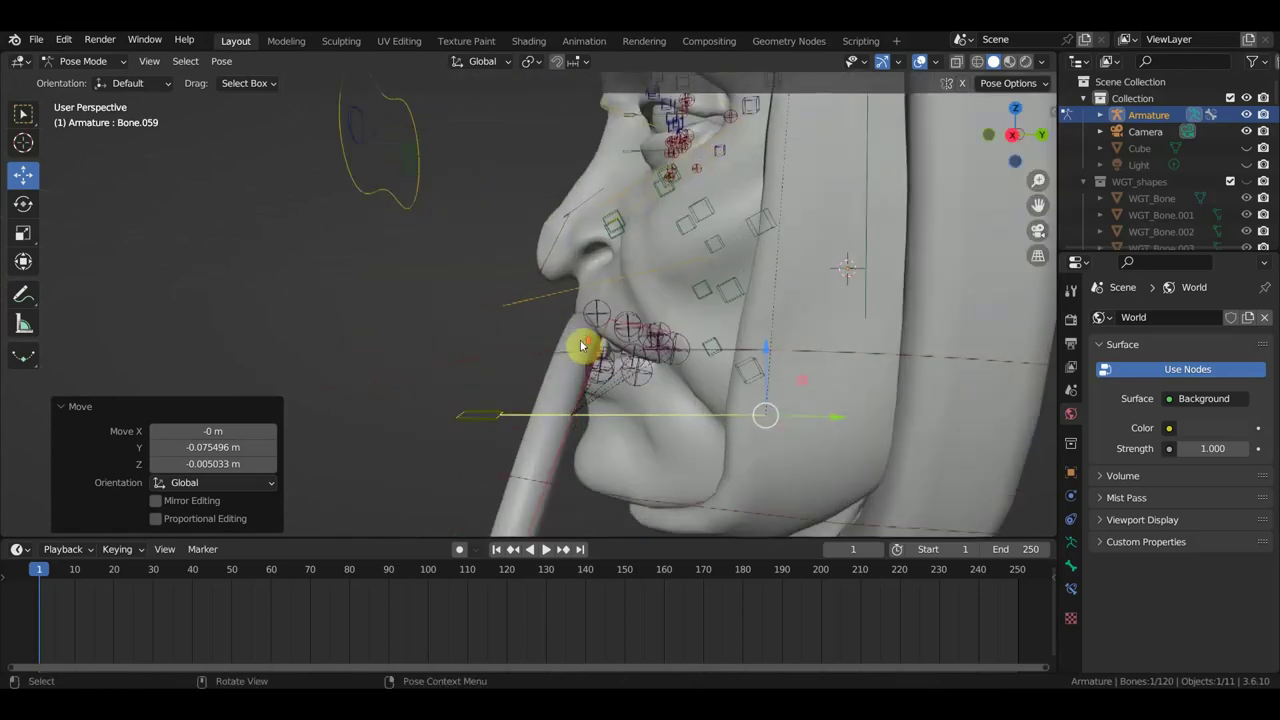
click(613, 325)
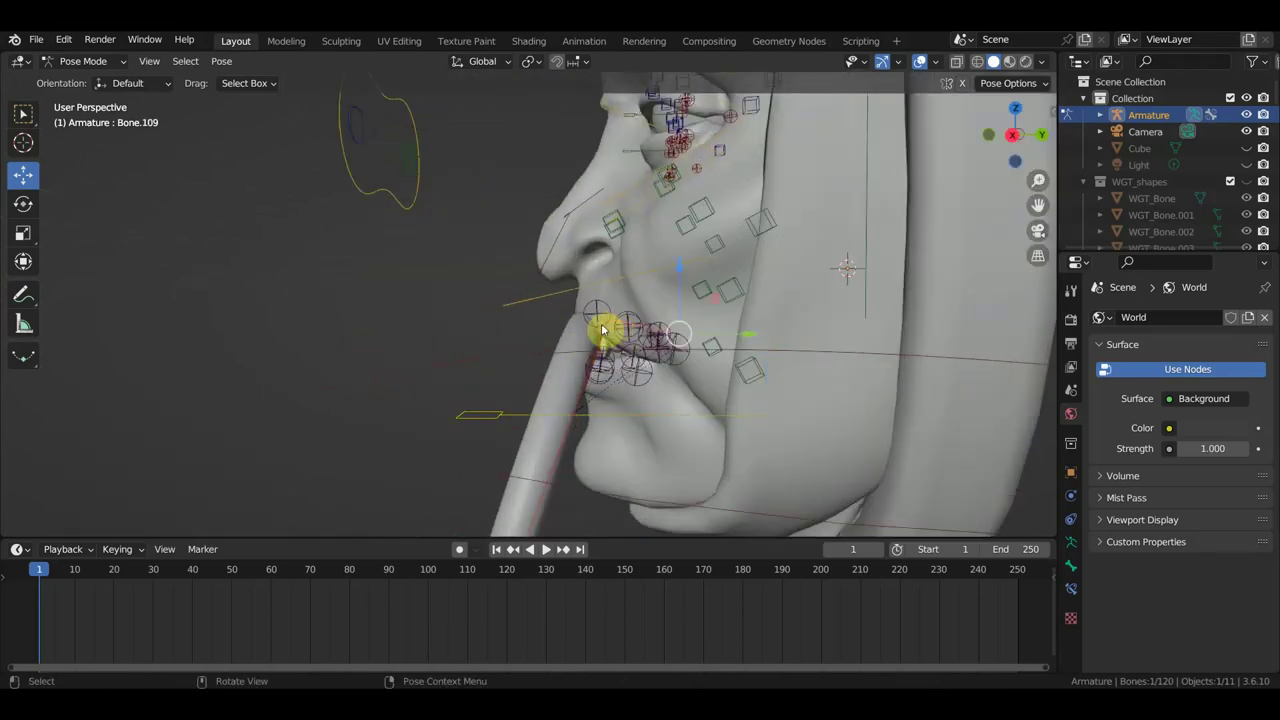
drag(608, 340, 652, 354)
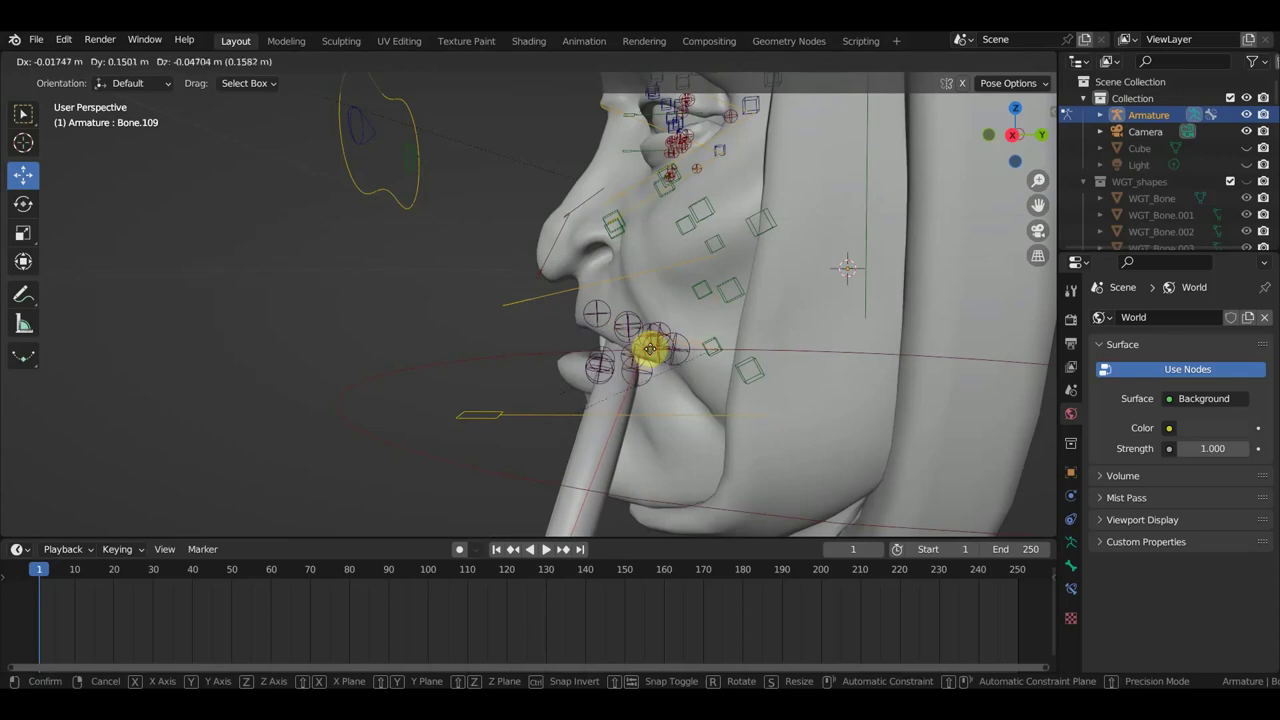
middle_drag(652, 354, 867, 371)
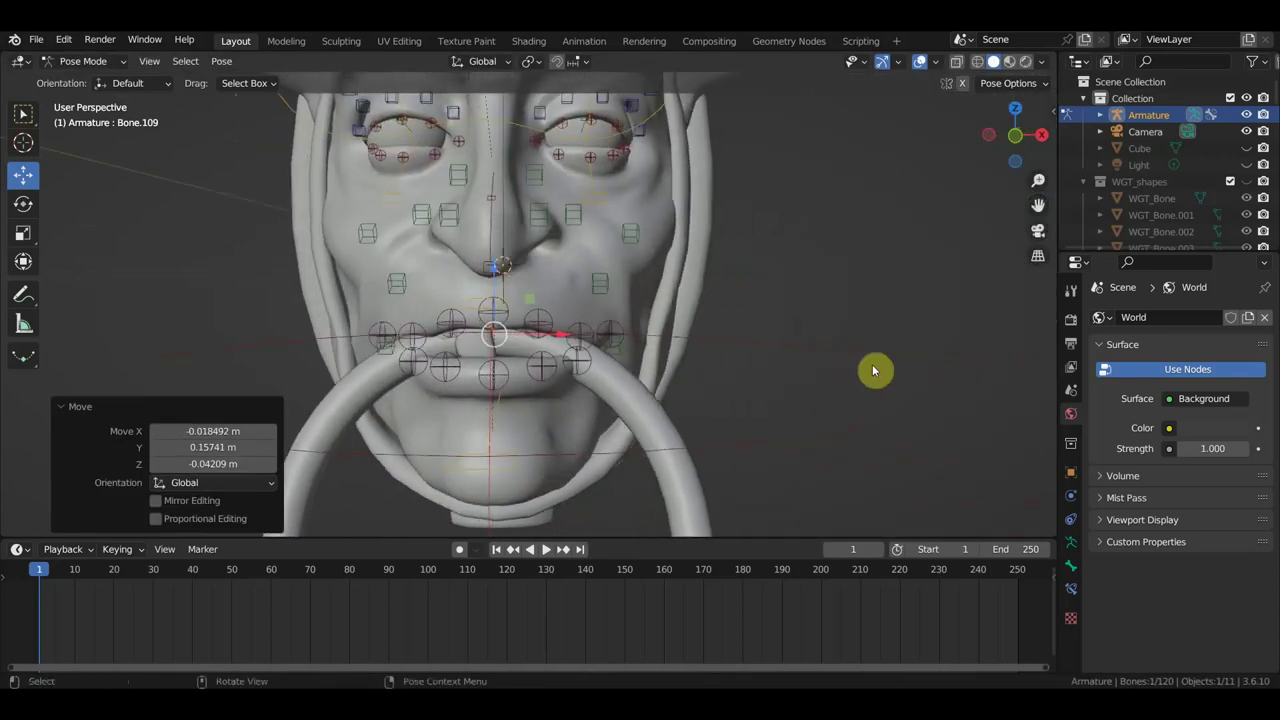
key(g)
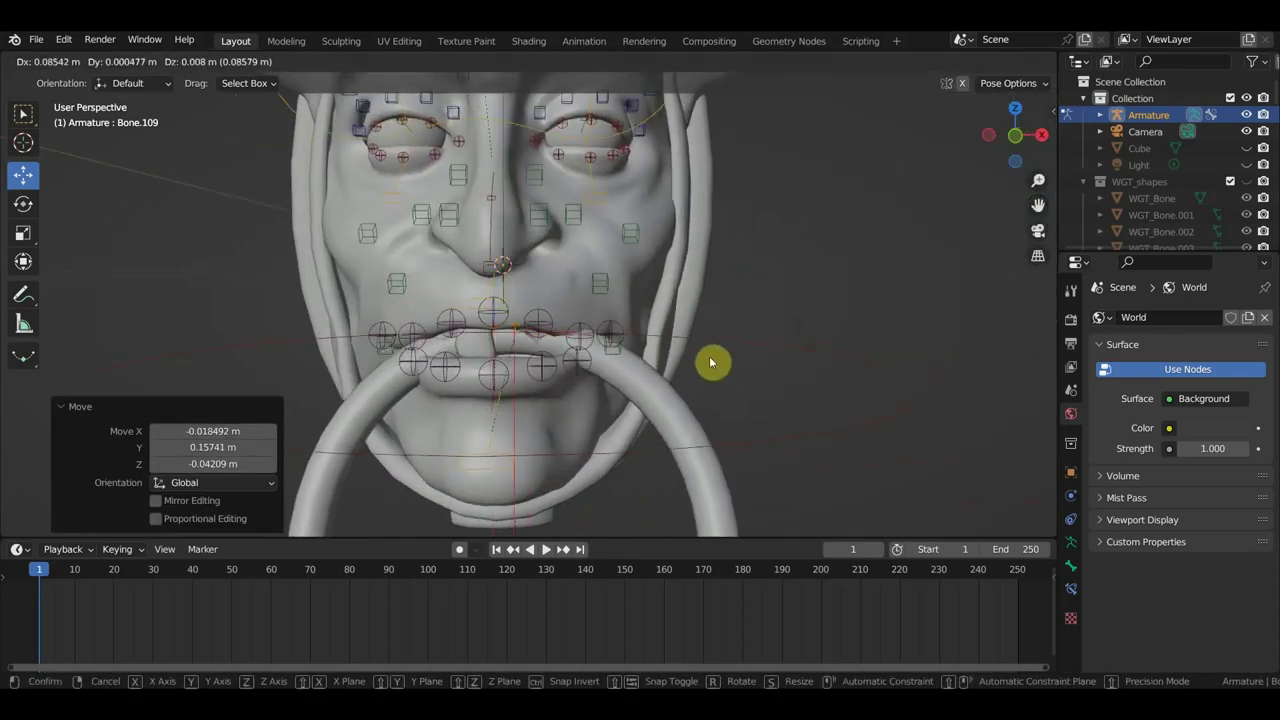
click(709, 366)
- Move lip bones Bone.004, Bone.005, Bone.060 and Bone.006 to new positions
click(490, 318)
key(g)
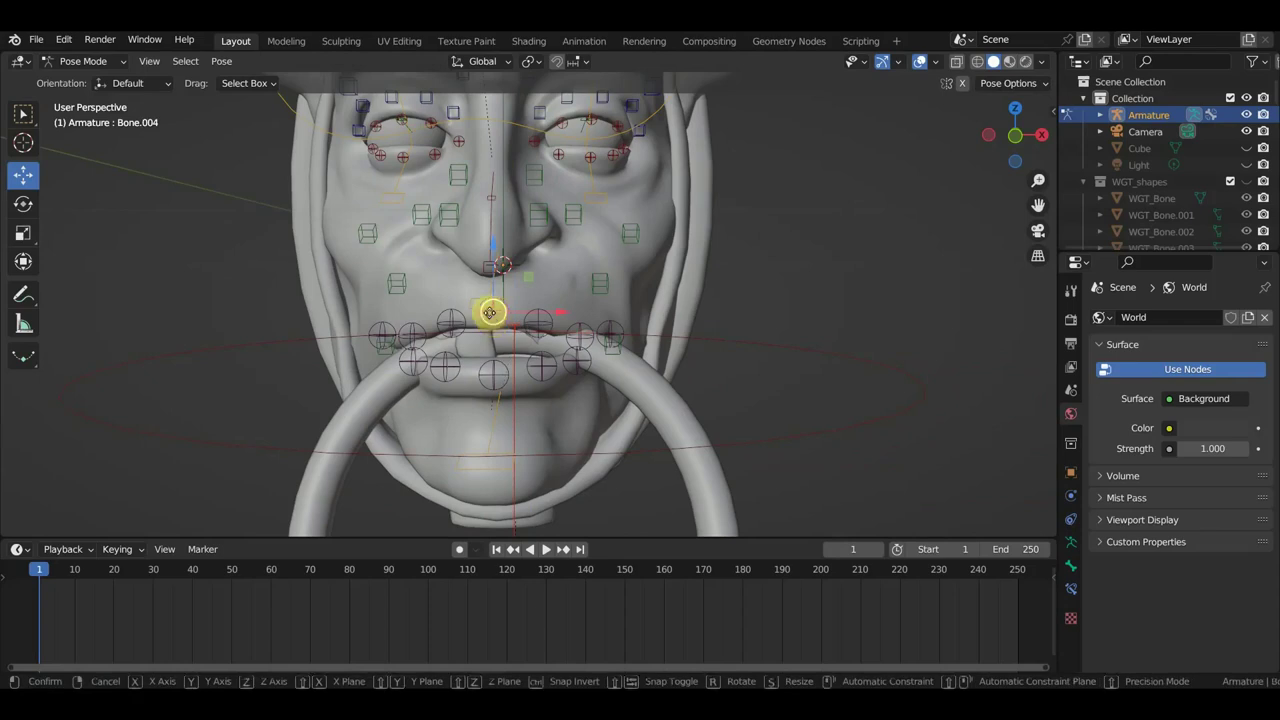
click(494, 315)
click(494, 371)
key(g)
click(500, 352)
click(445, 366)
key(g)
click(437, 350)
click(545, 367)
key(g)
click(553, 363)
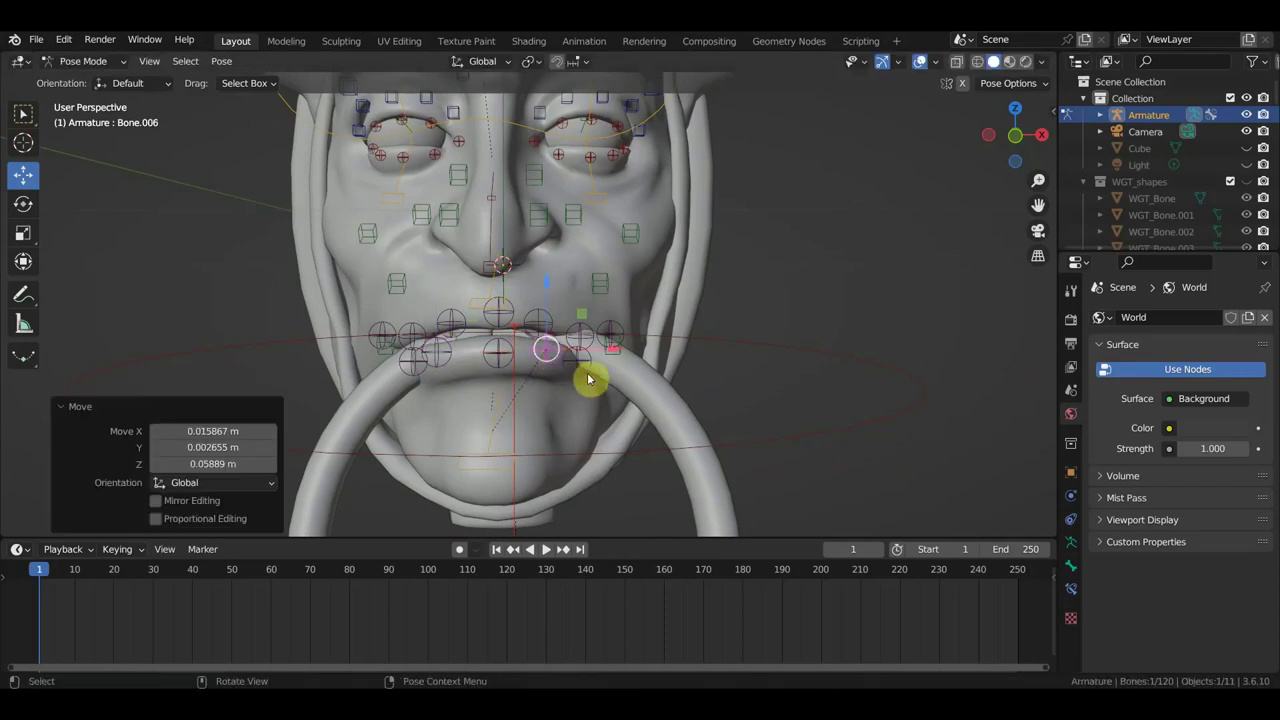
scroll(588, 379, down, 3)
- In the right side view, rotate eyelid bone Bone.049 by -16°
scroll(620, 345, up, 1)
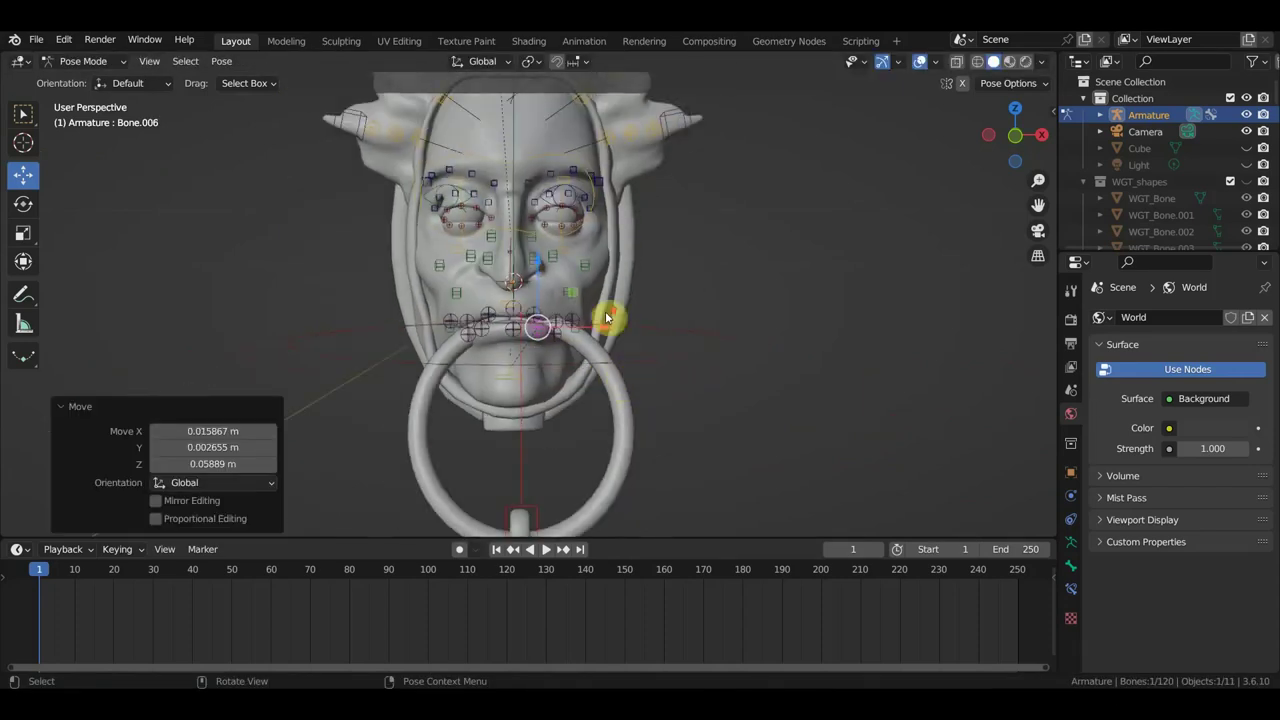
scroll(620, 290, up, 1)
key(KP_3)
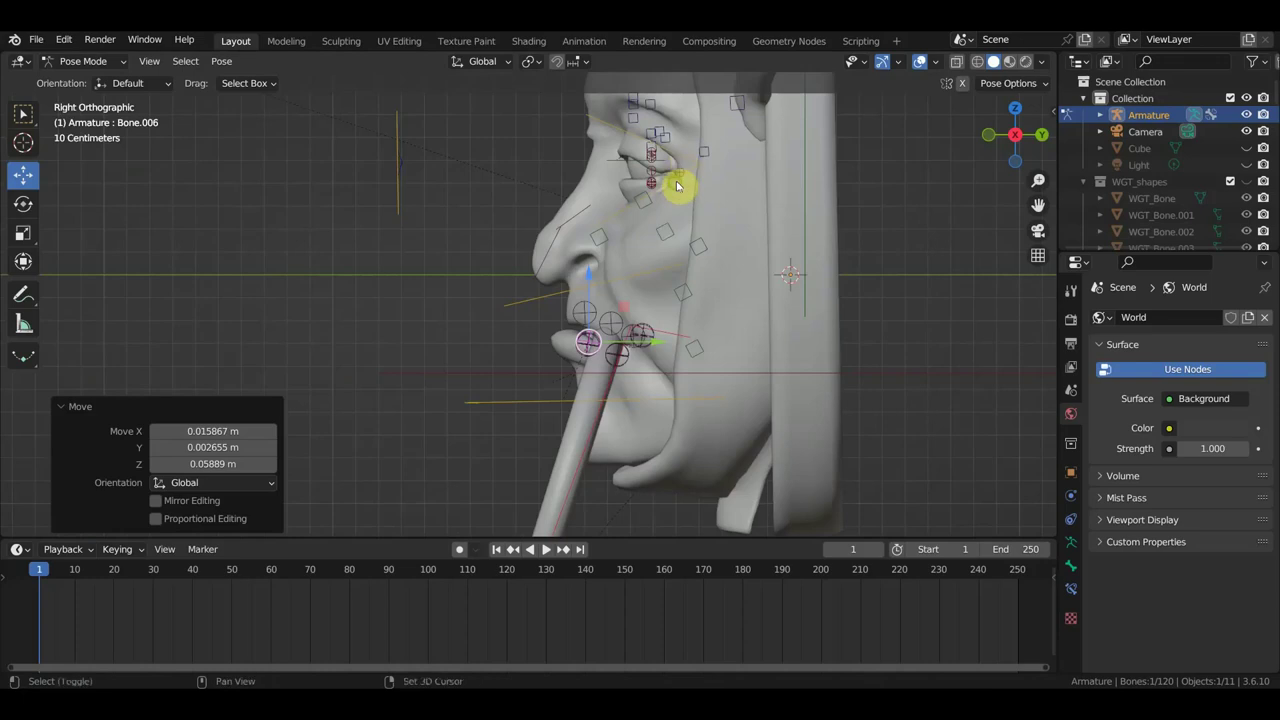
scroll(625, 255, up, 2)
click(550, 210)
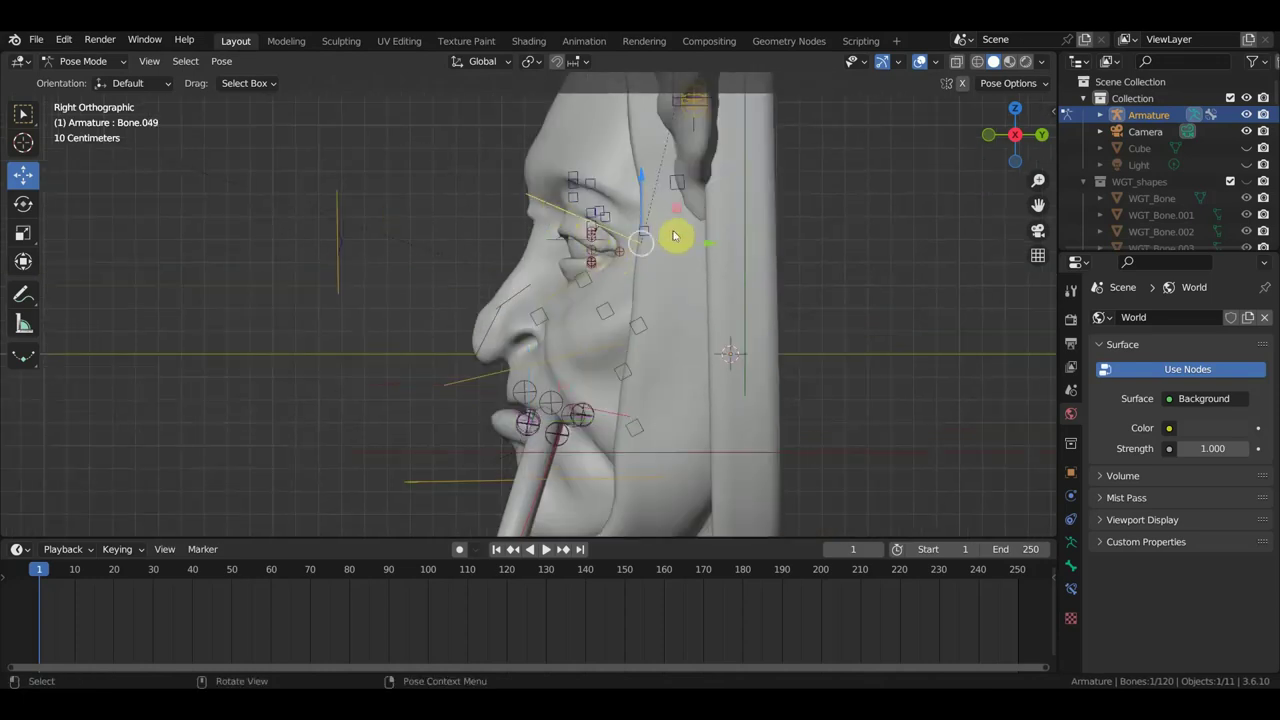
key(r)
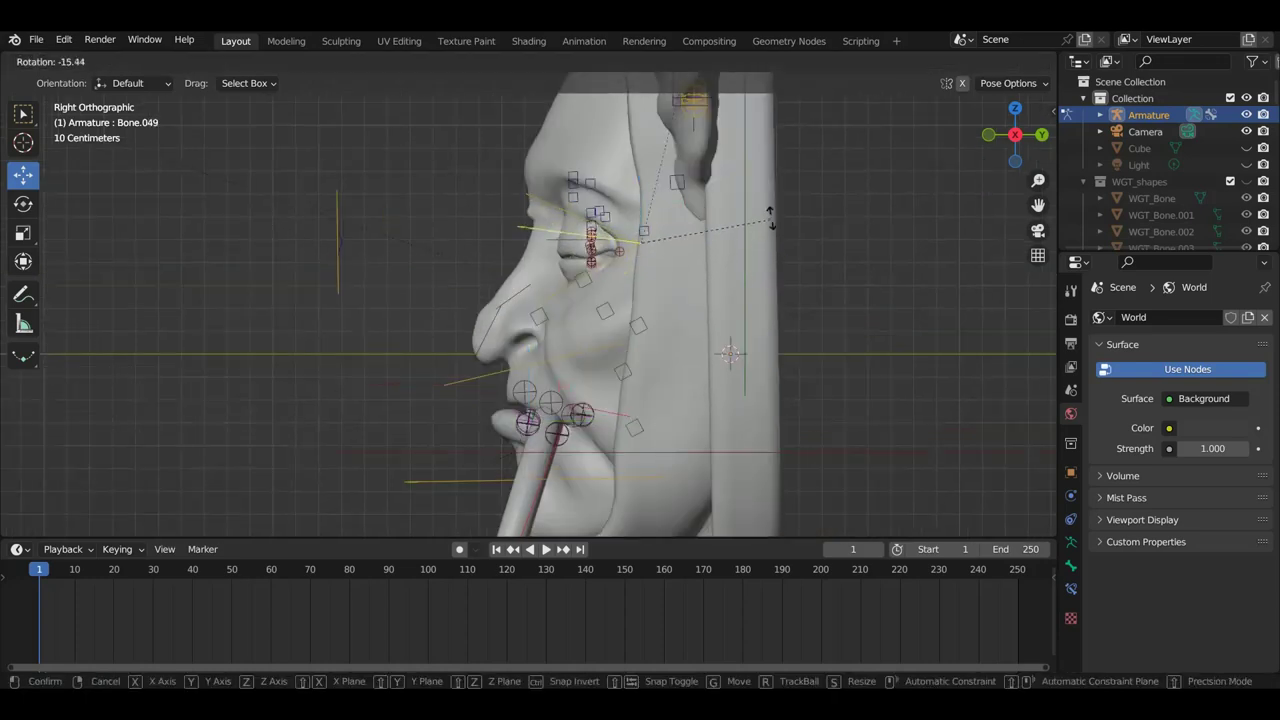
click(770, 220)
- Rotate eye control bone Bone.101 by -14.9°, then return to a front view
middle_drag(694, 260, 485, 235)
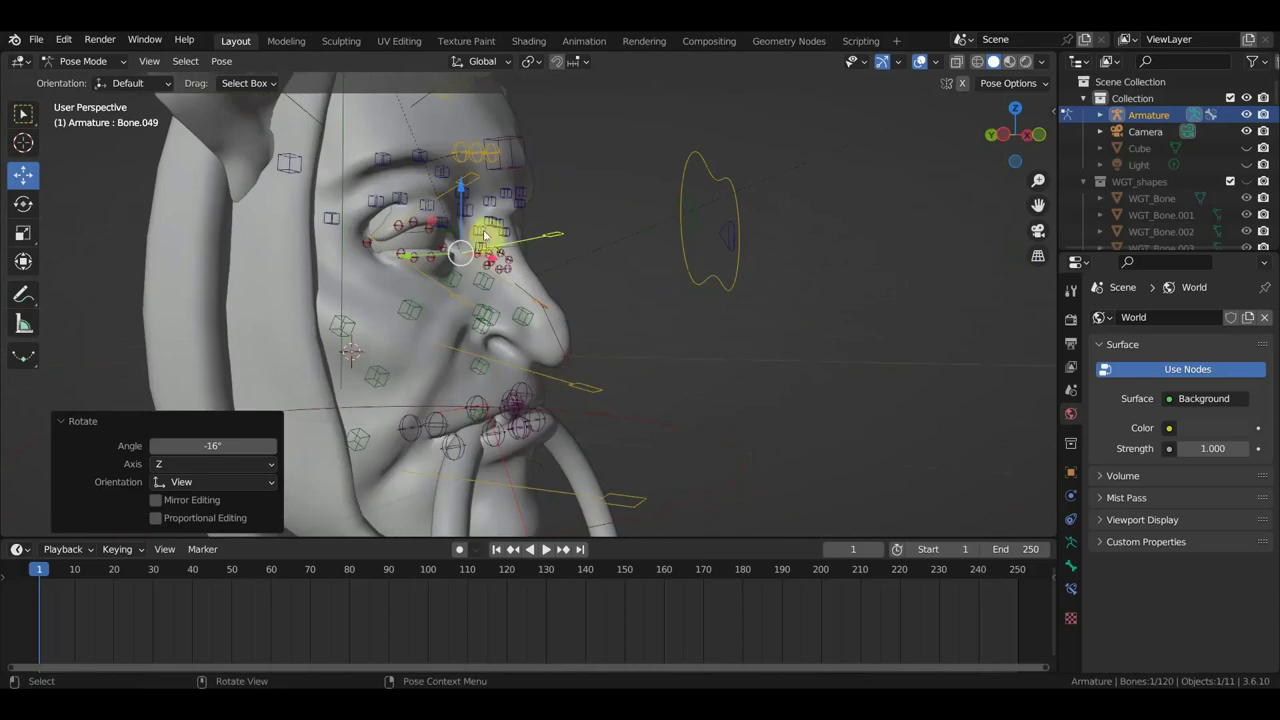
click(450, 199)
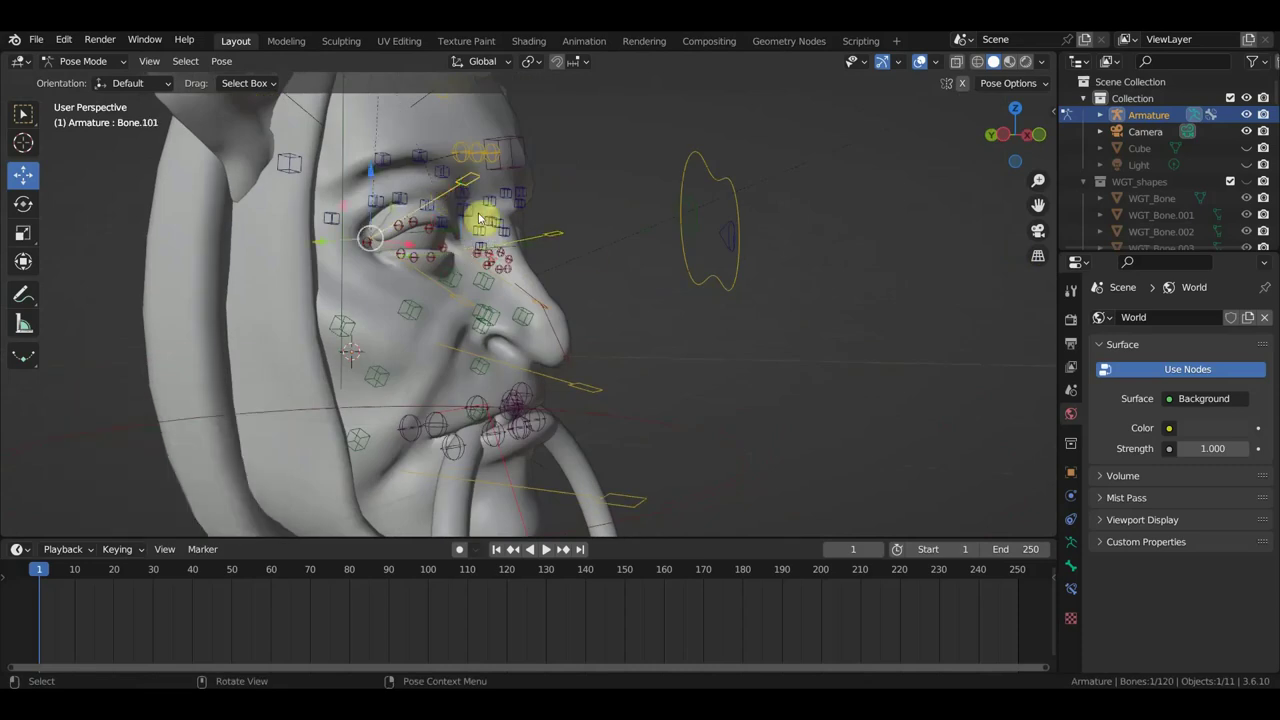
key(KP_3)
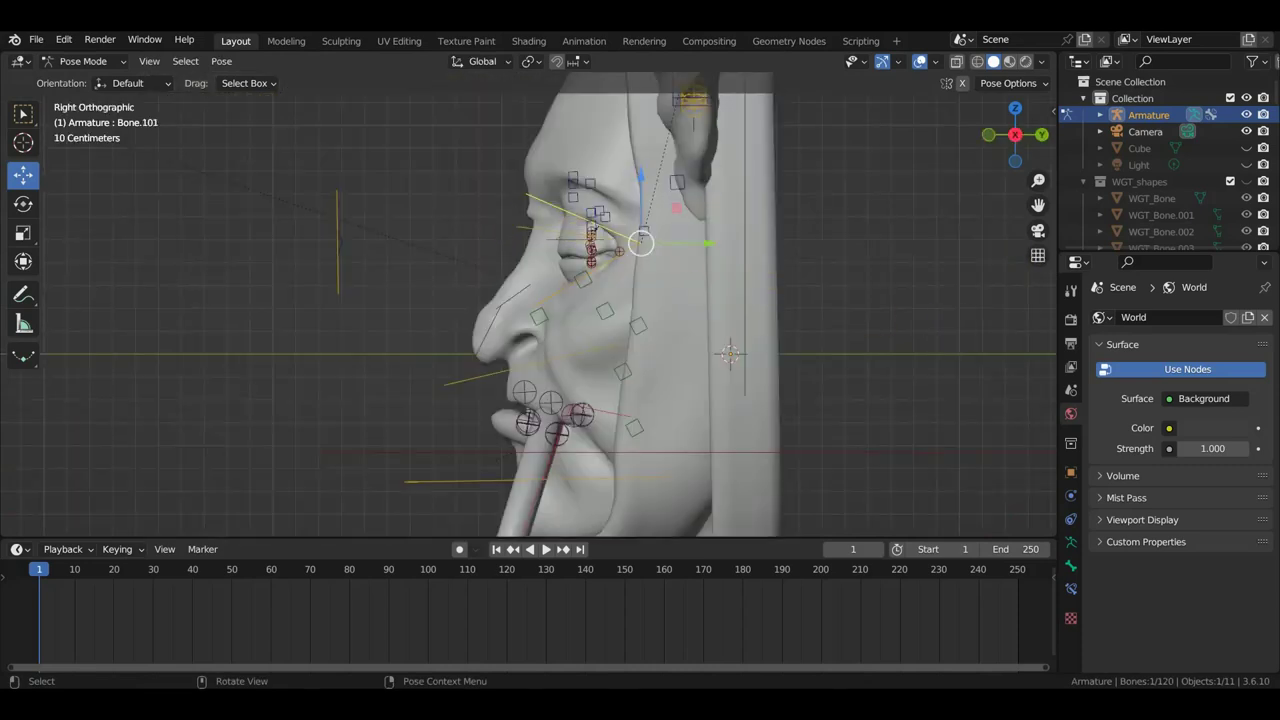
key(r)
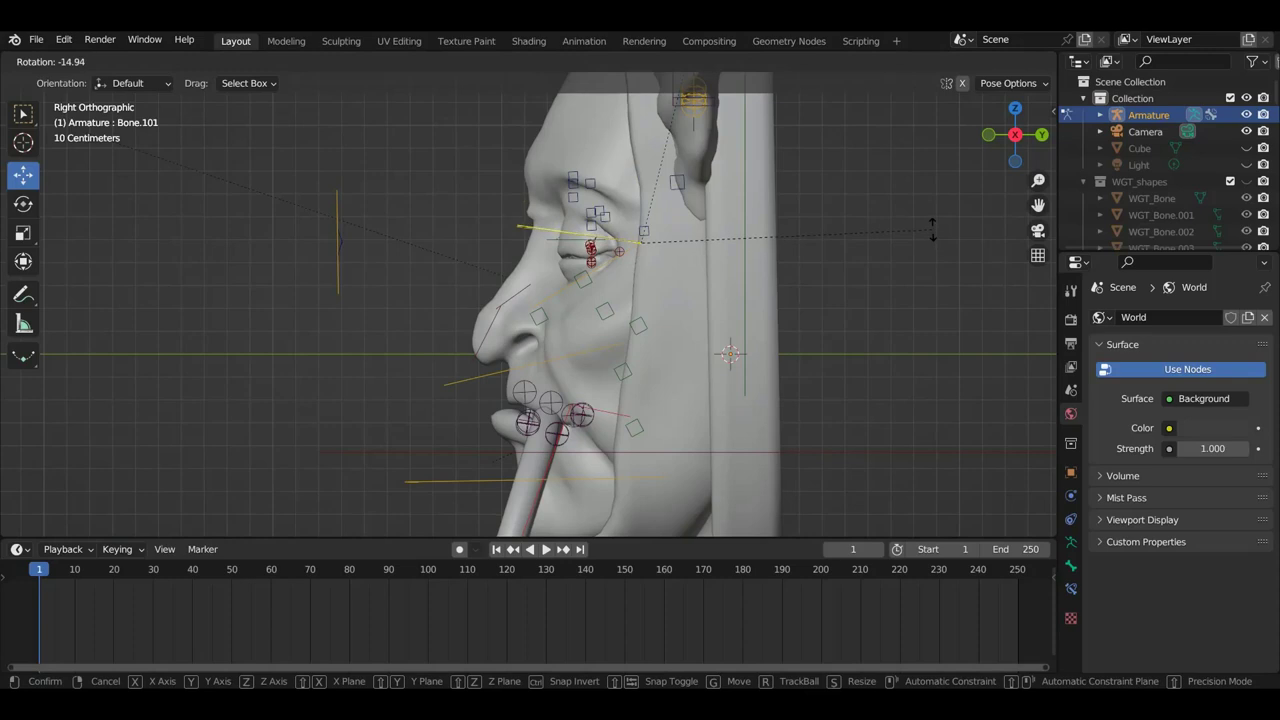
click(932, 230)
middle_drag(931, 234, 455, 313)
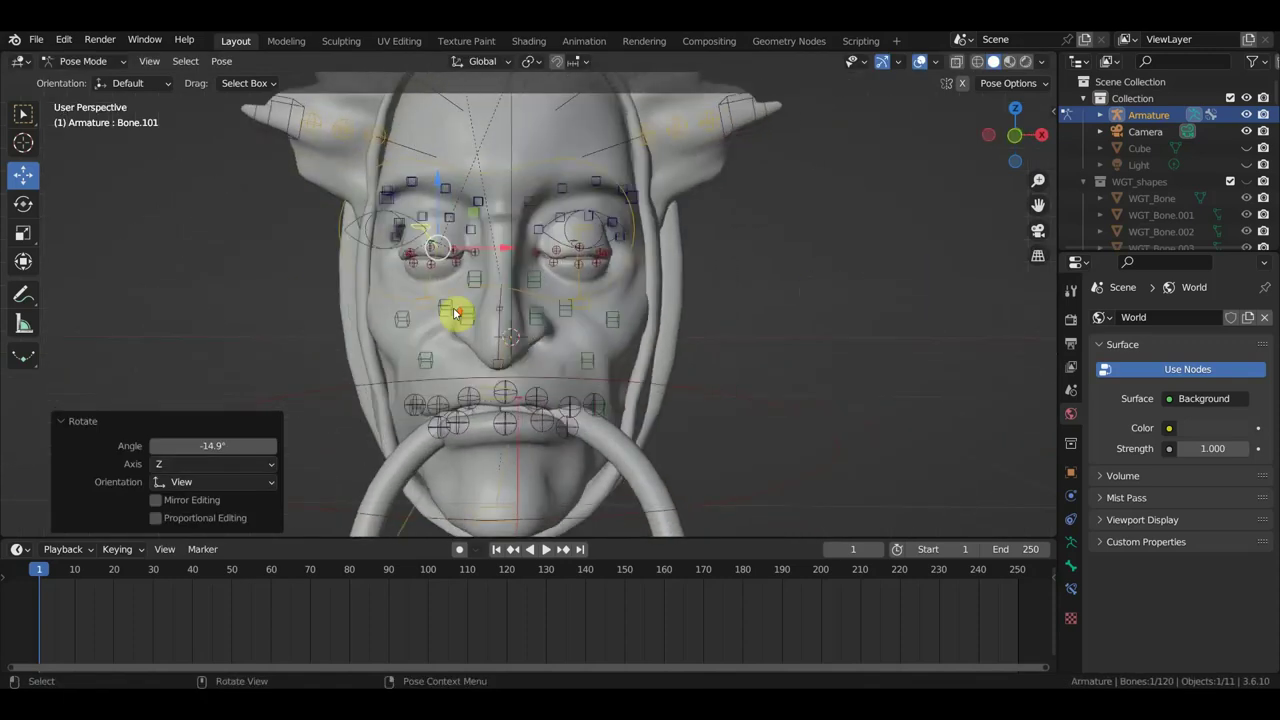
scroll(455, 313, up, 1)
scroll(443, 300, up, 1)
scroll(414, 277, up, 1)
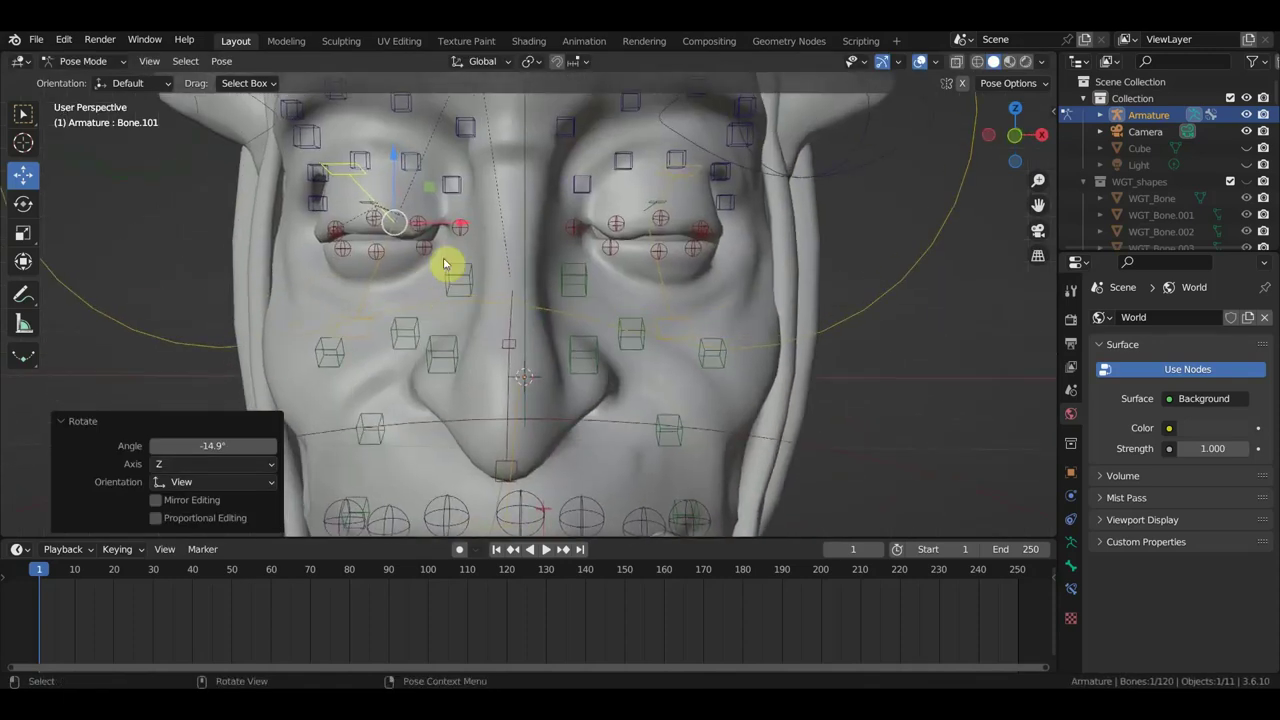
- Nudge the left eye's inner-corner, upper-lid and outer-corner lid bones into a squint
click(460, 233)
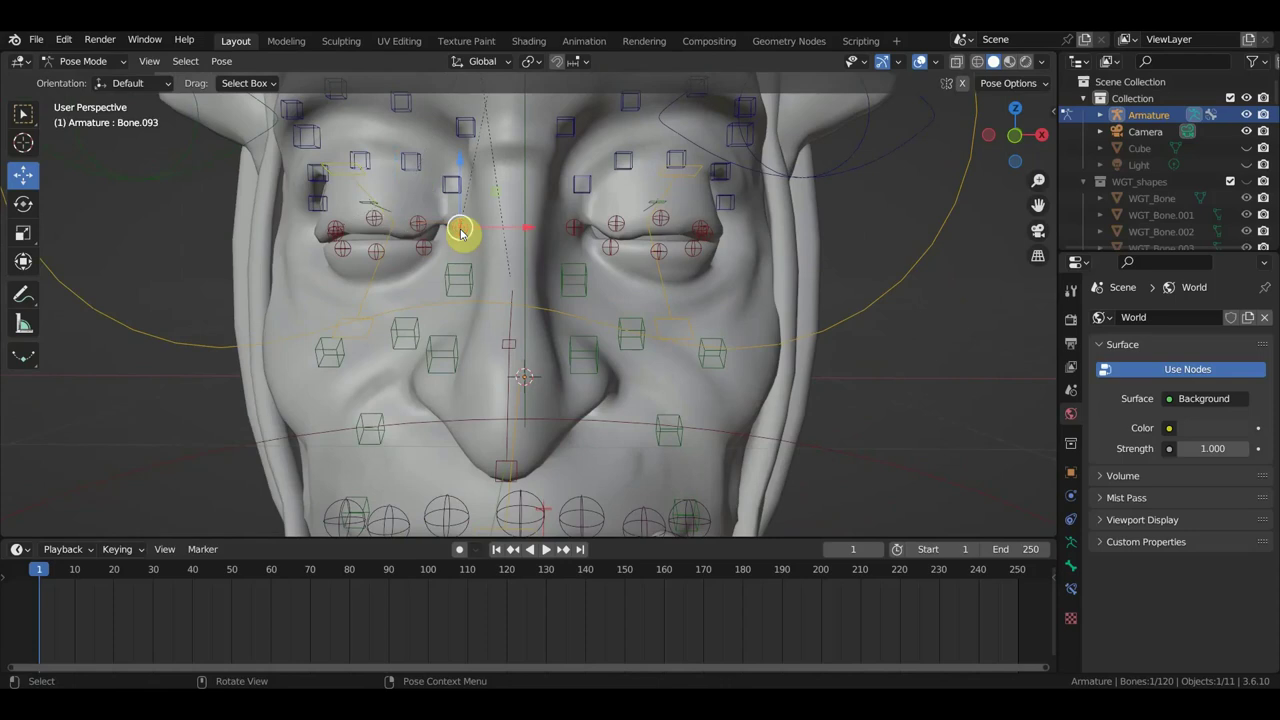
key(g)
click(468, 249)
click(423, 234)
key(g)
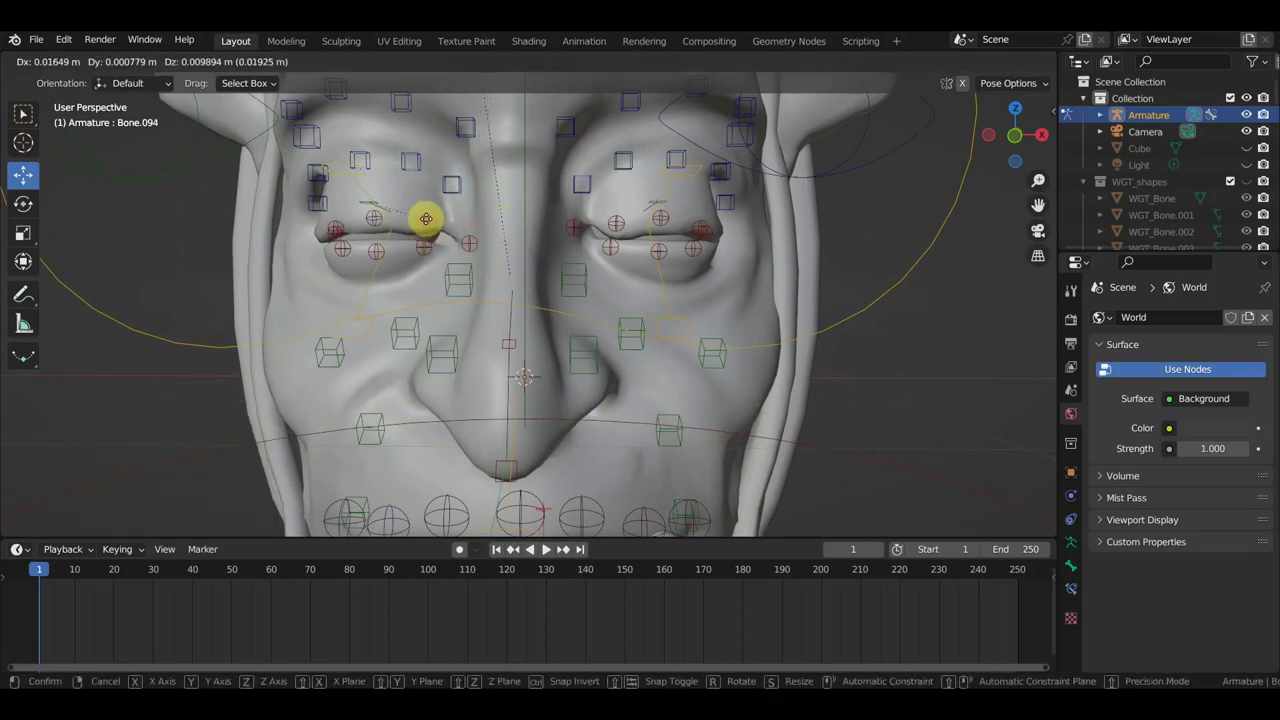
click(417, 224)
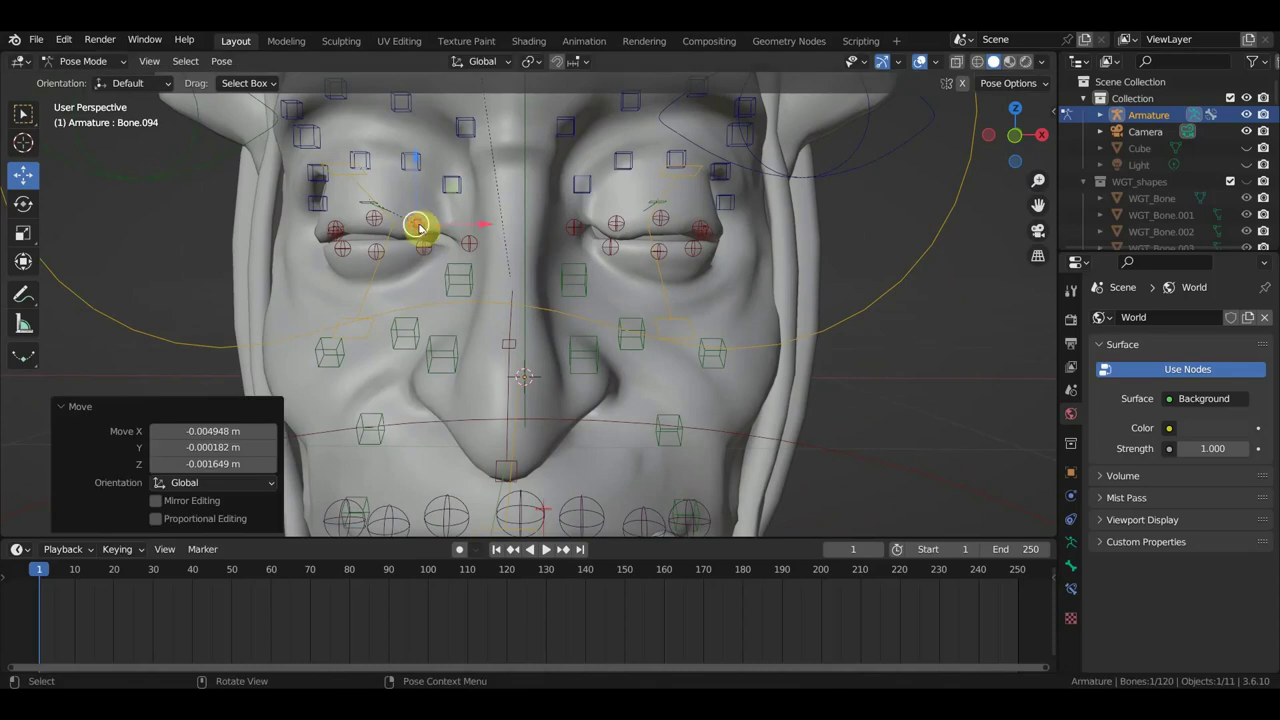
click(372, 216)
key(g)
click(371, 227)
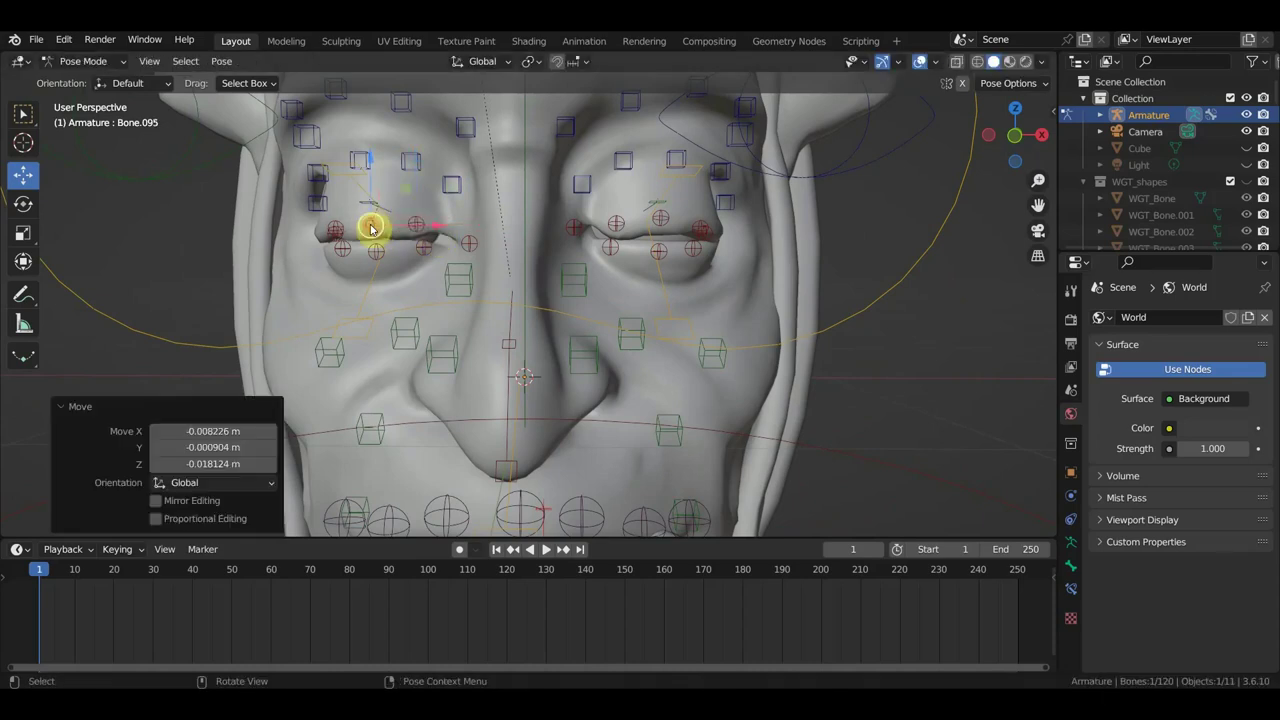
click(338, 231)
key(g)
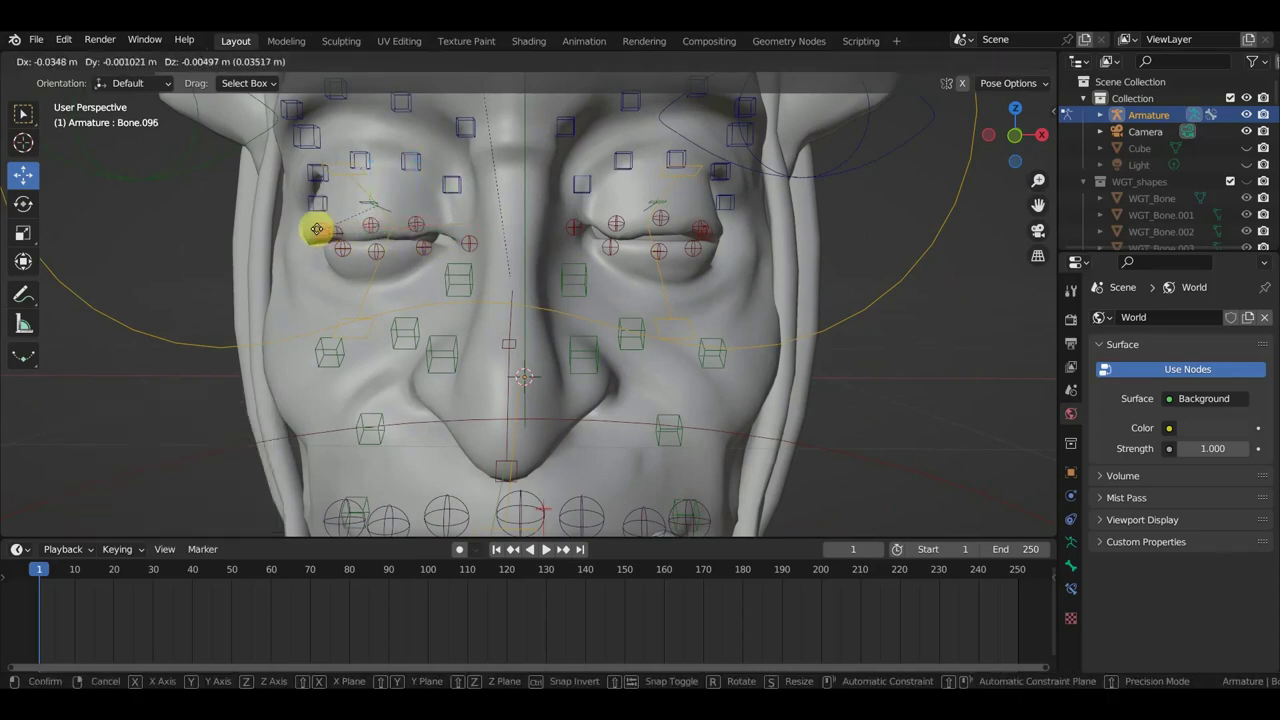
click(322, 230)
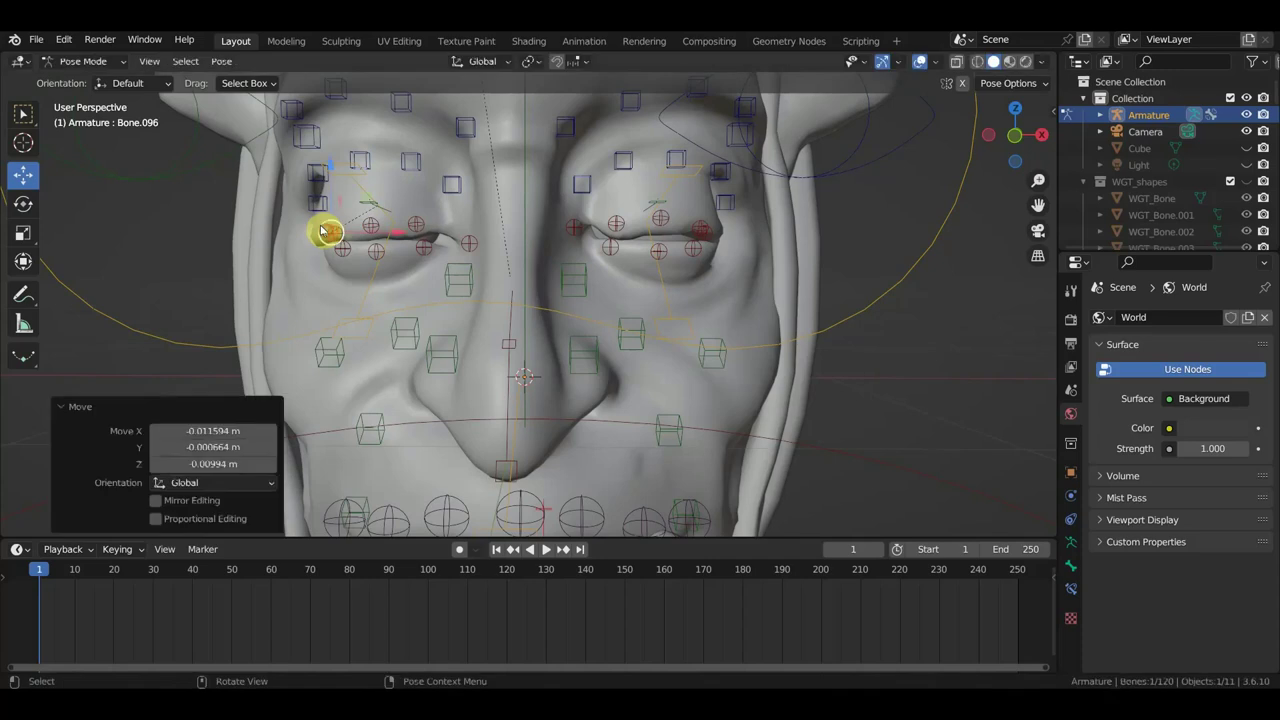
click(324, 231)
key(g)
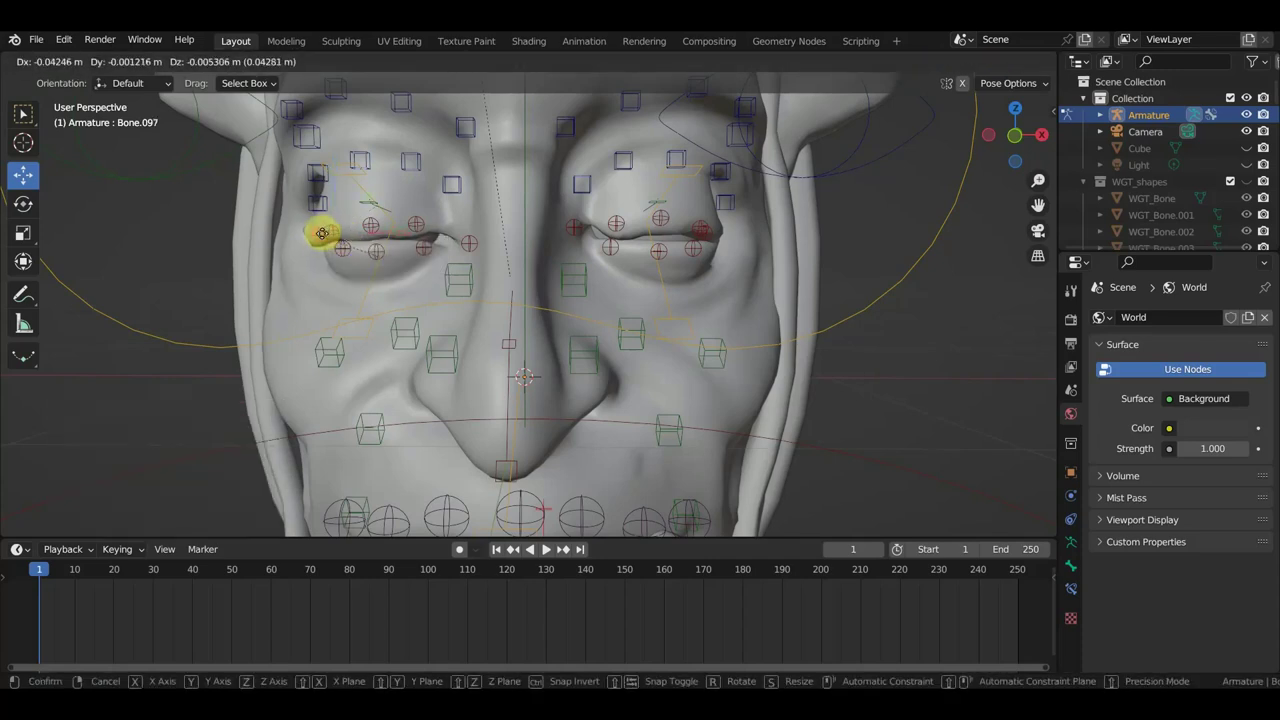
click(320, 235)
- Shift the right eye's outer-corner, upper-lid and inner-corner lid bones to narrow it
click(716, 237)
key(g)
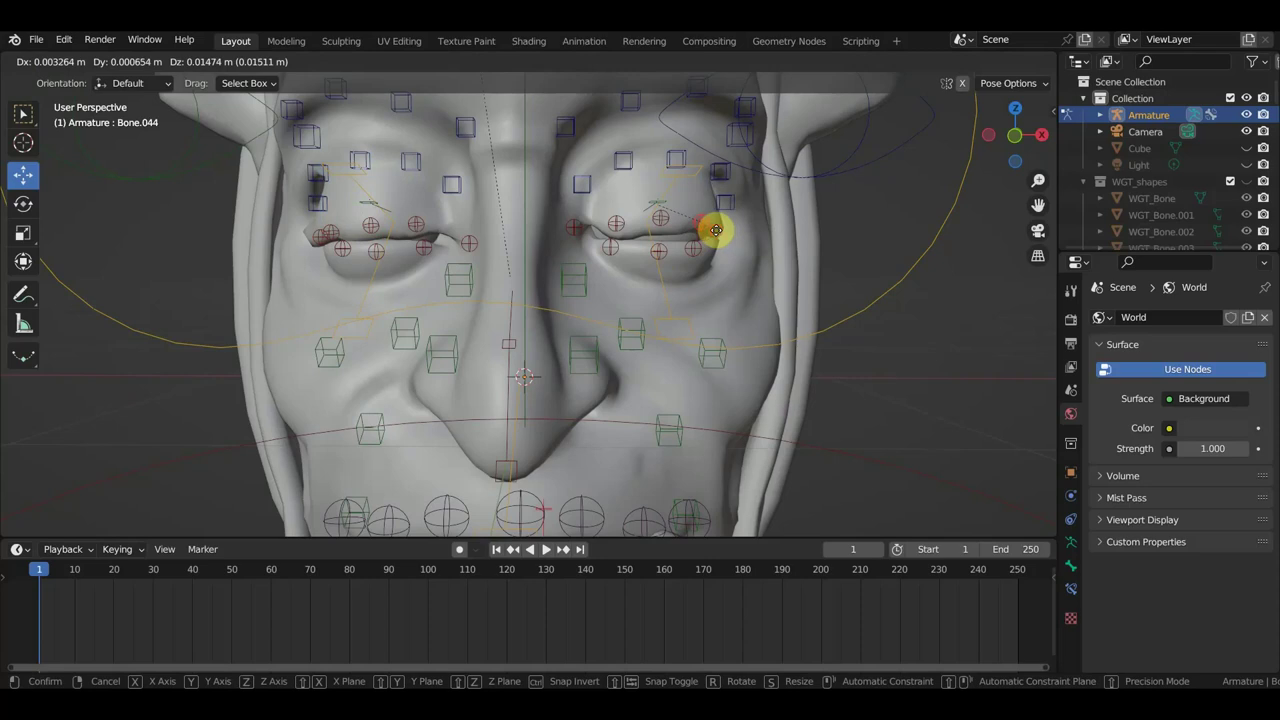
click(712, 230)
click(709, 234)
key(g)
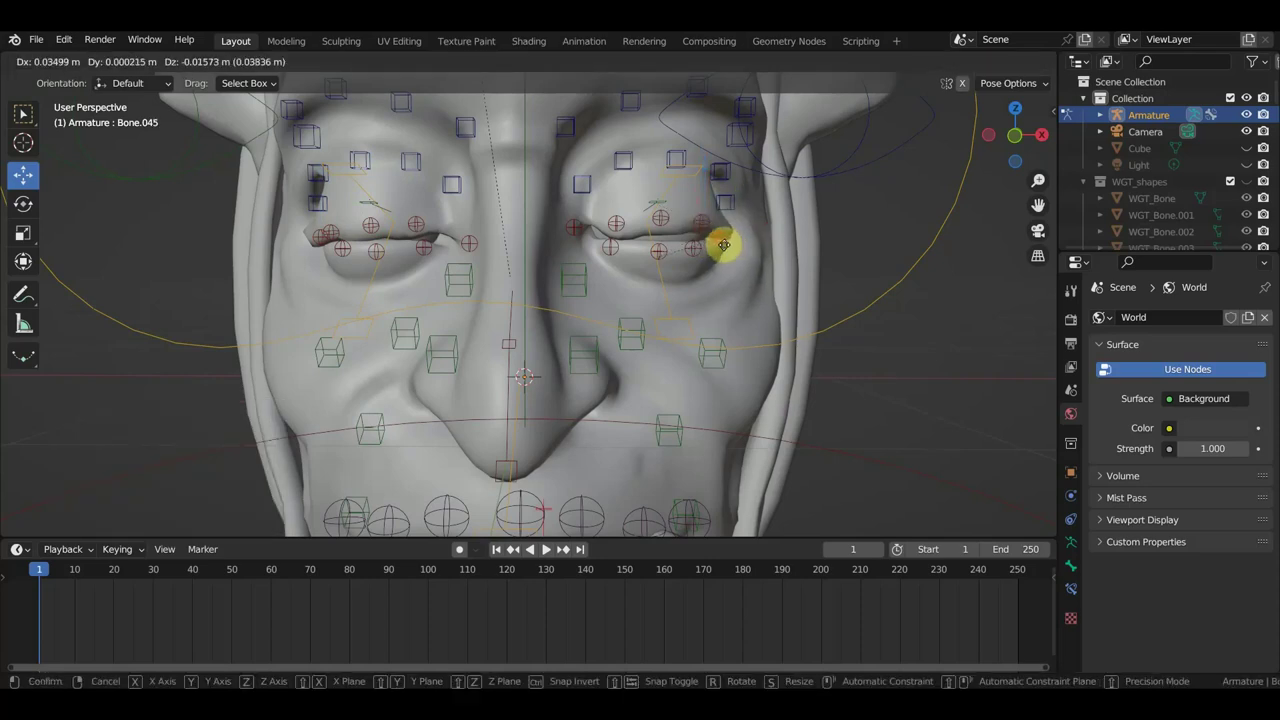
click(722, 244)
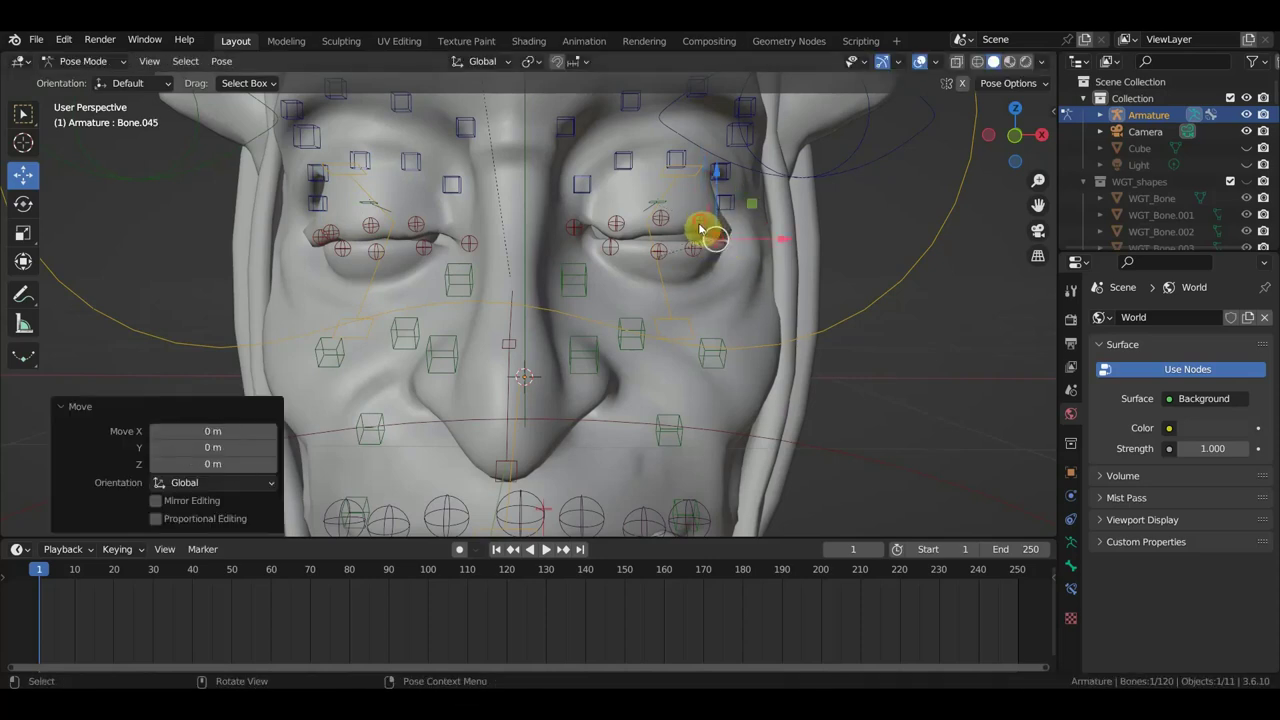
click(698, 227)
key(g)
click(697, 225)
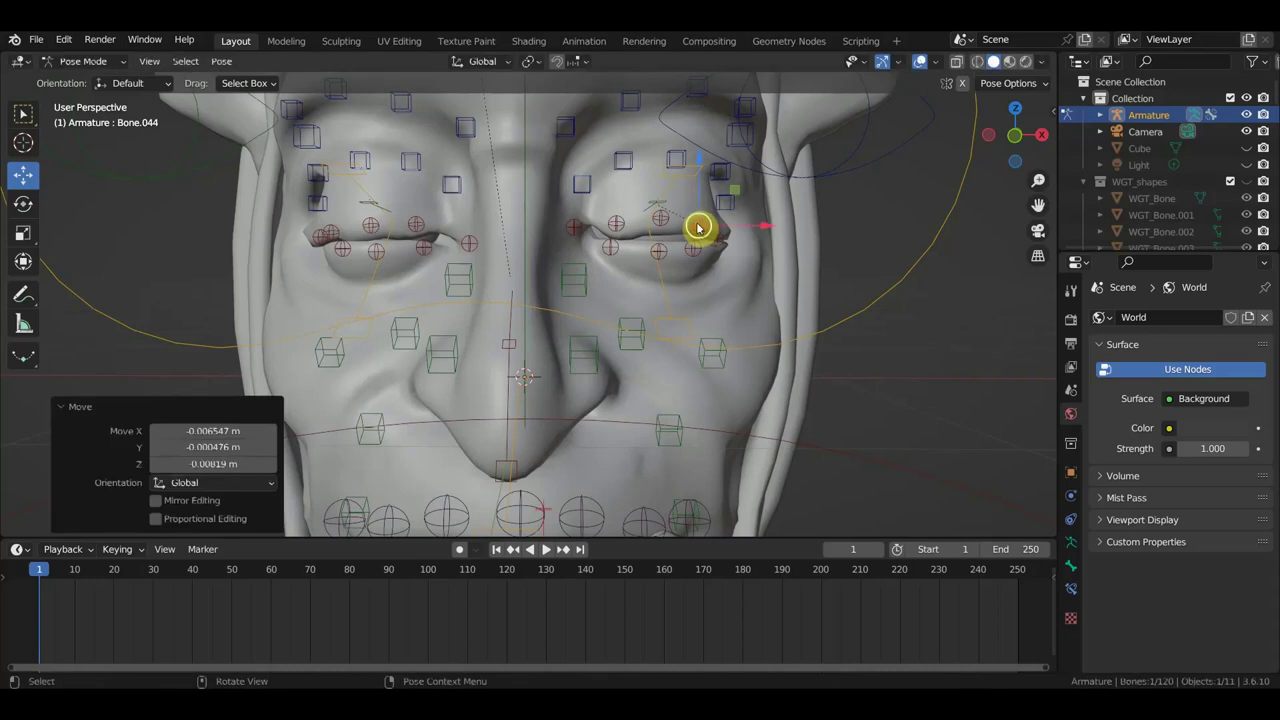
click(651, 217)
key(g)
click(661, 221)
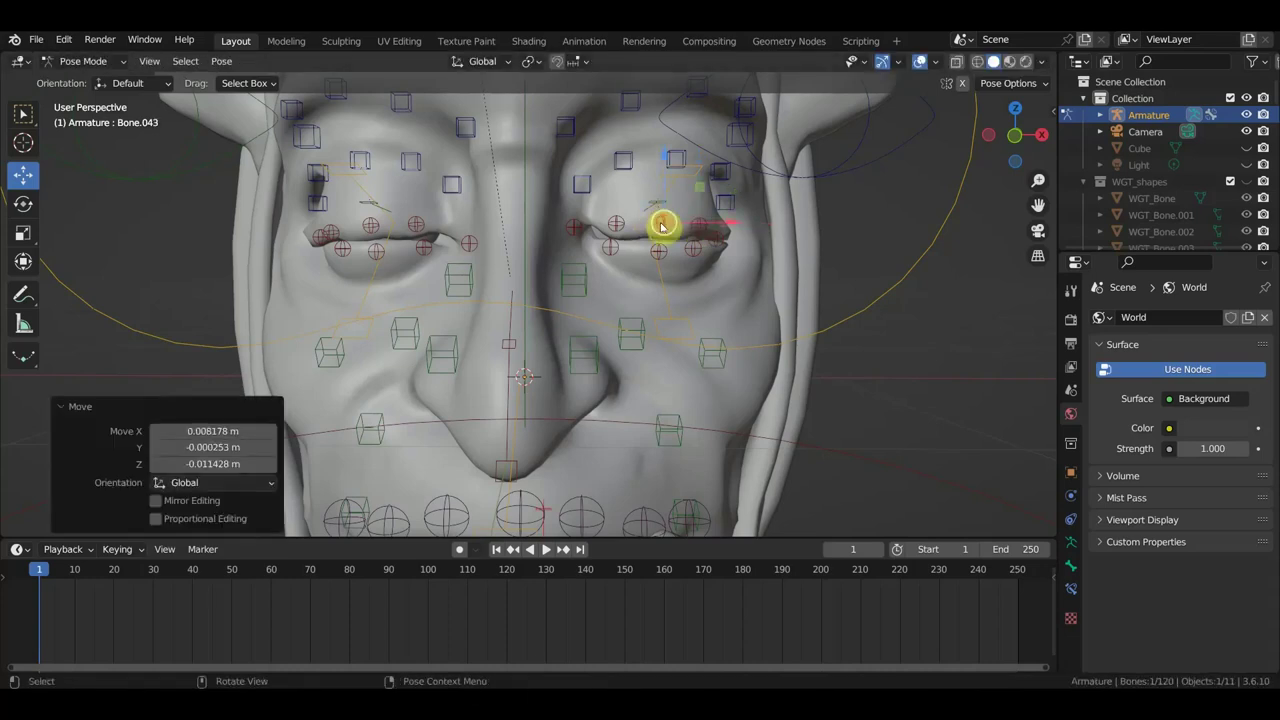
click(574, 227)
key(g)
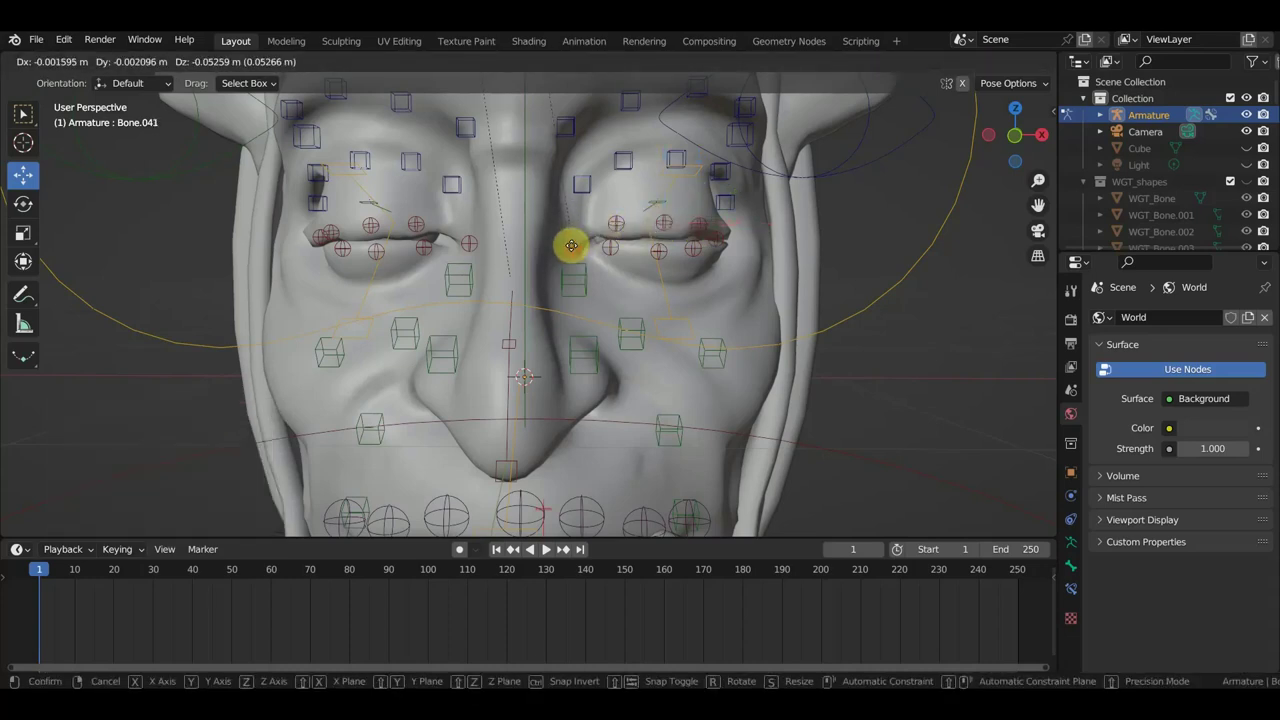
click(573, 251)
- Refine the left inner-corner and upper-lid bones, and adjust both eyes' upper outer bones
click(458, 245)
key(g)
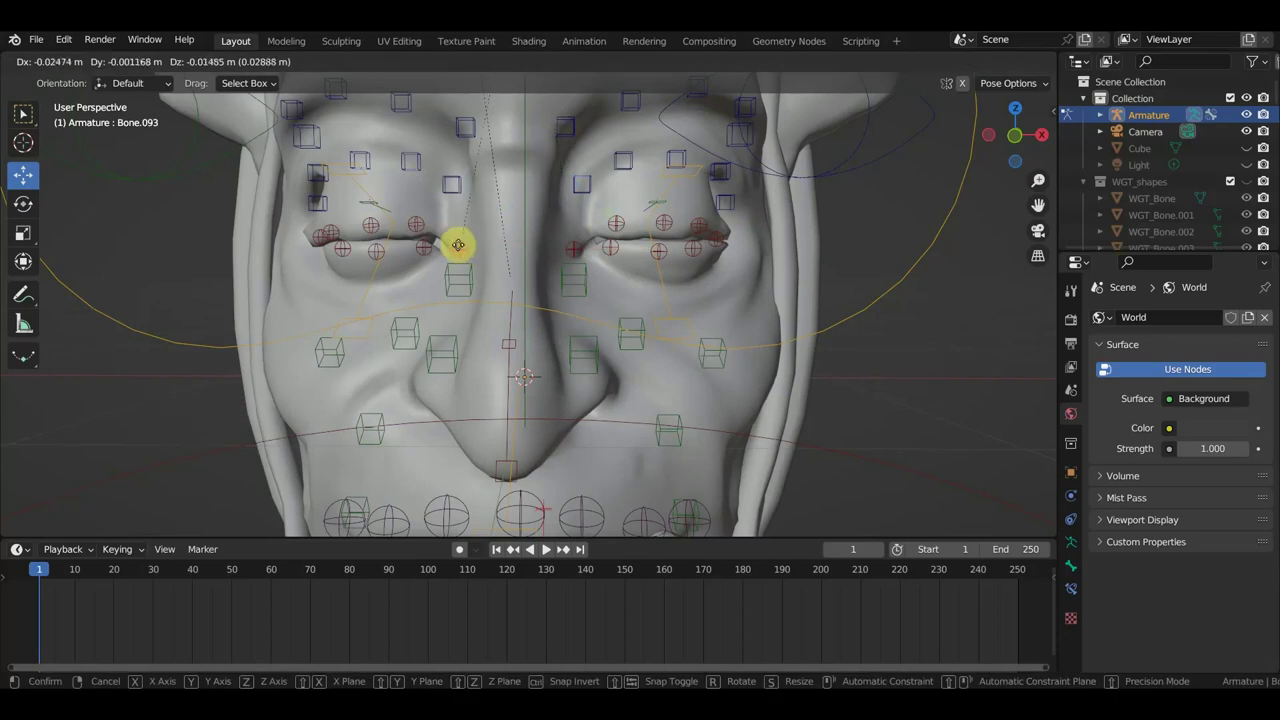
click(462, 246)
click(422, 228)
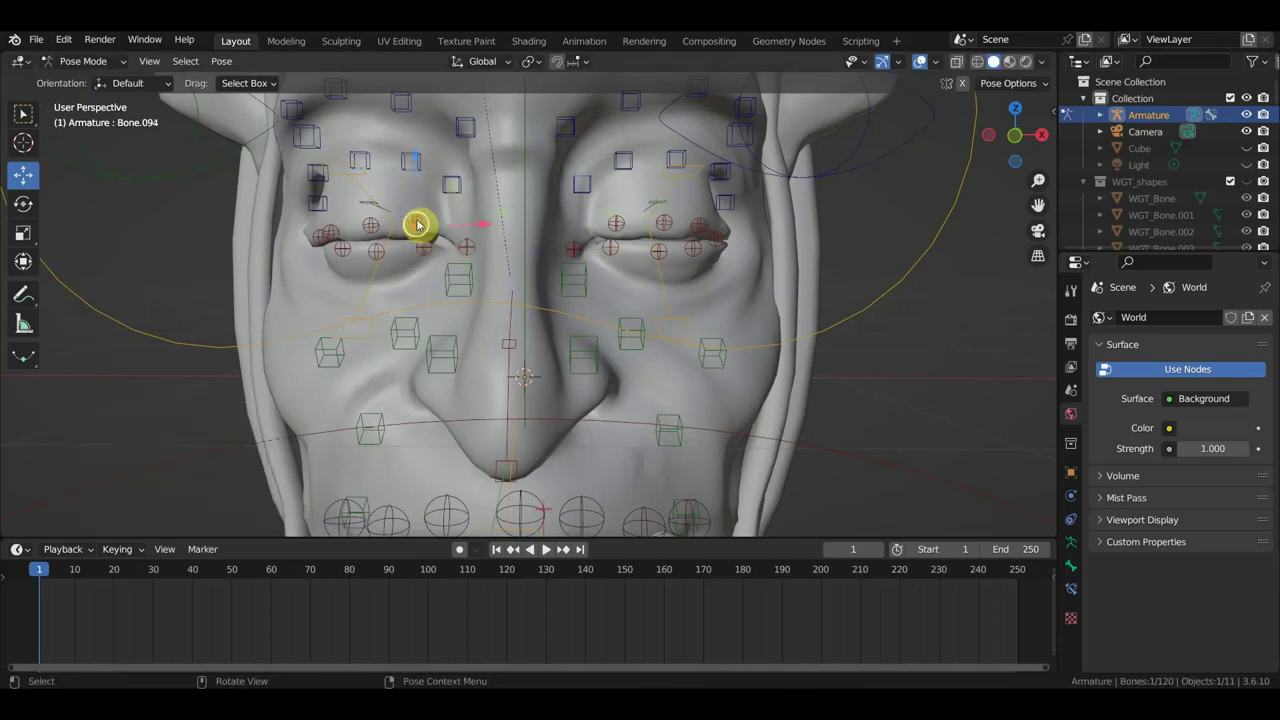
key(g)
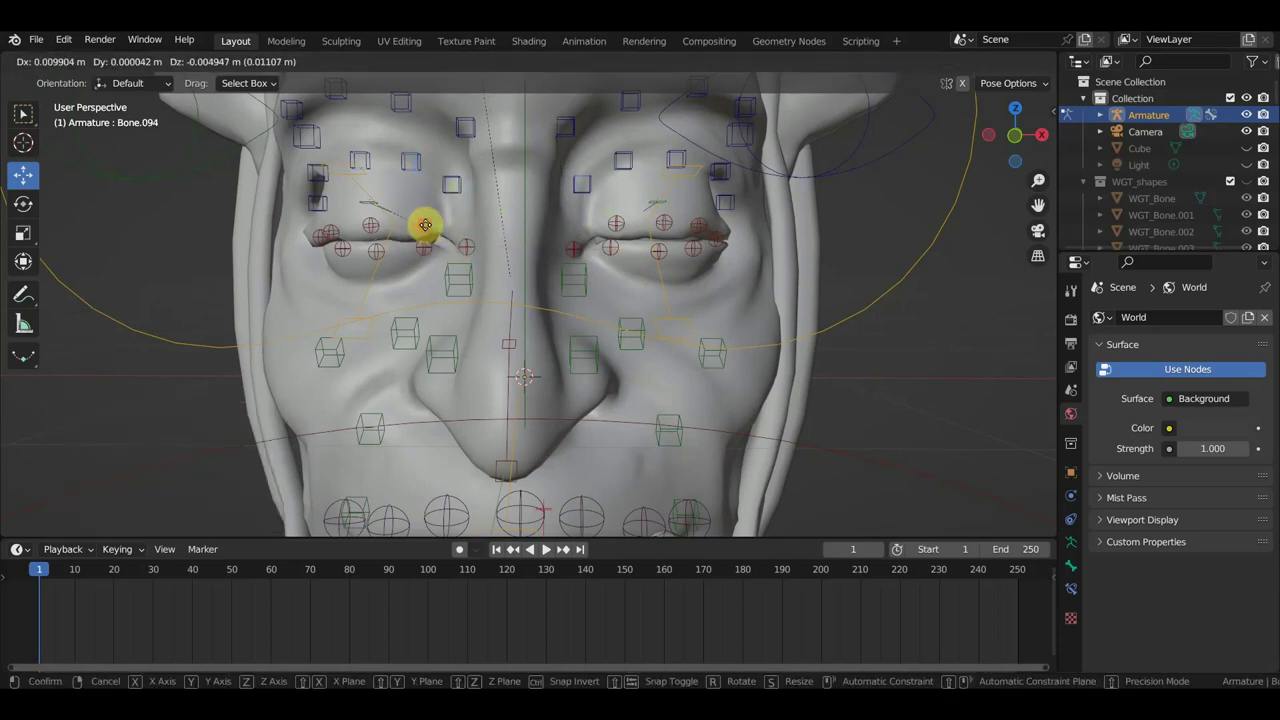
click(421, 226)
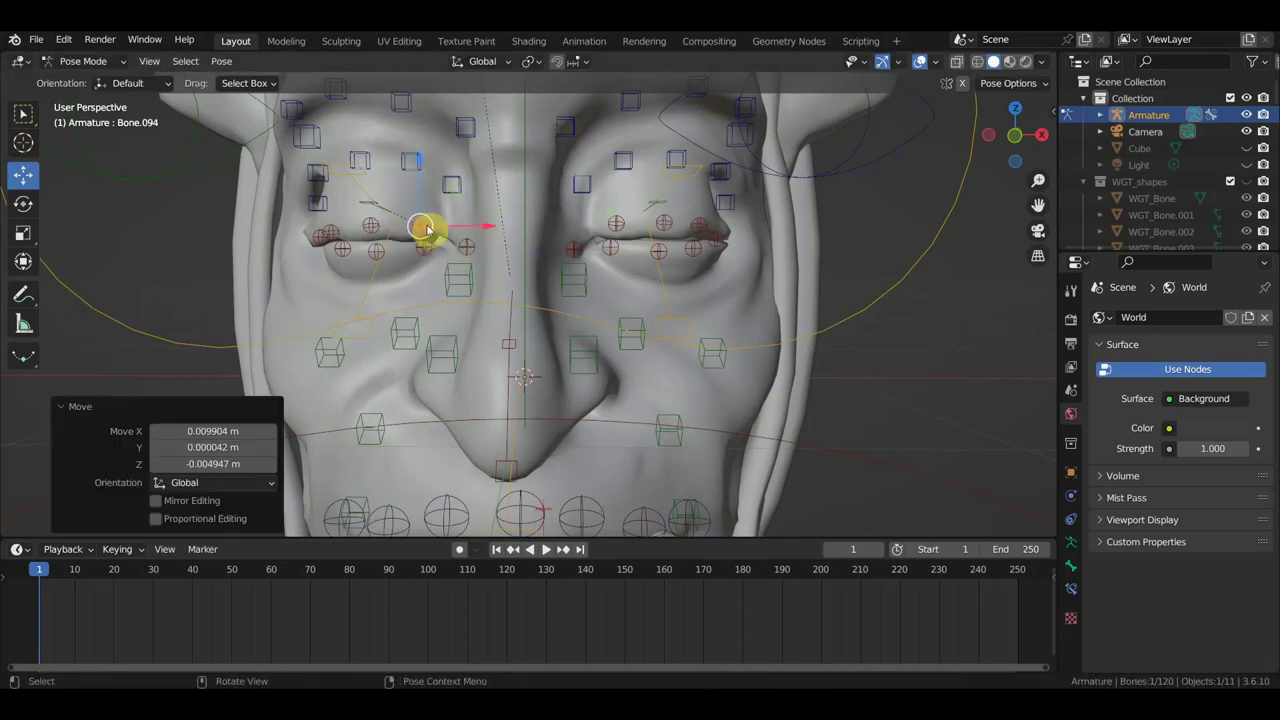
click(730, 209)
key(g)
click(736, 205)
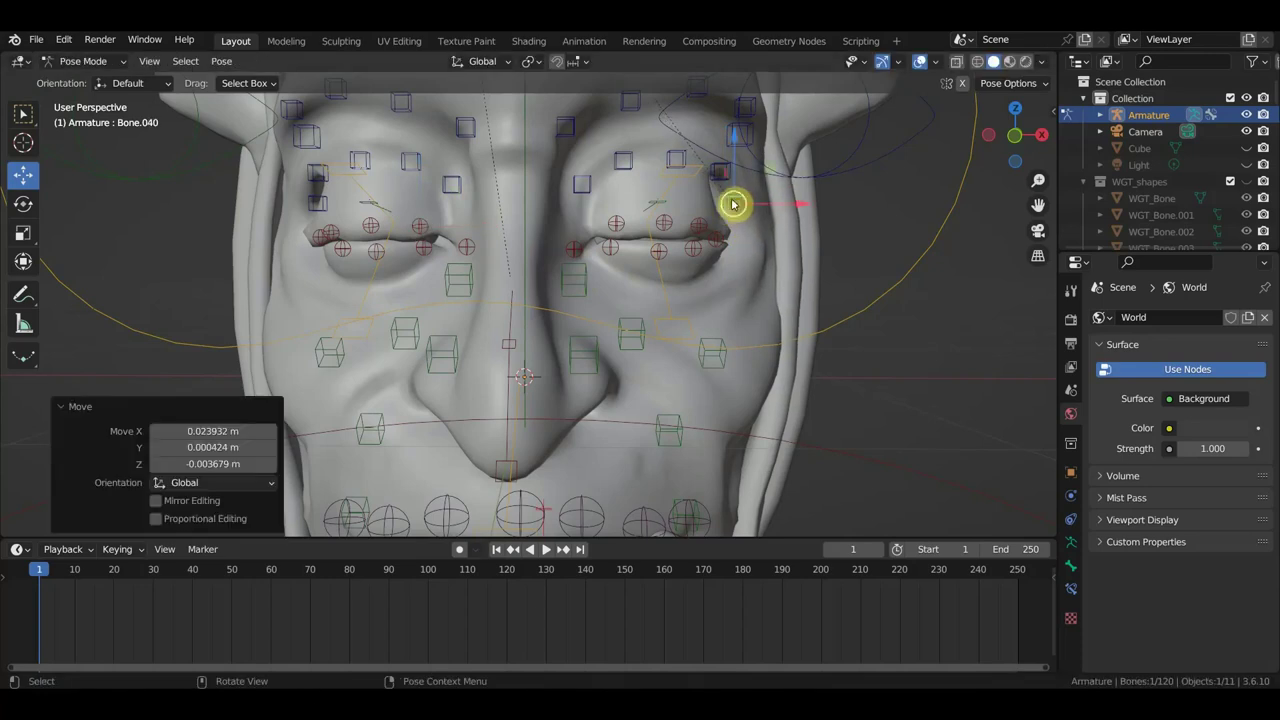
click(318, 204)
key(g)
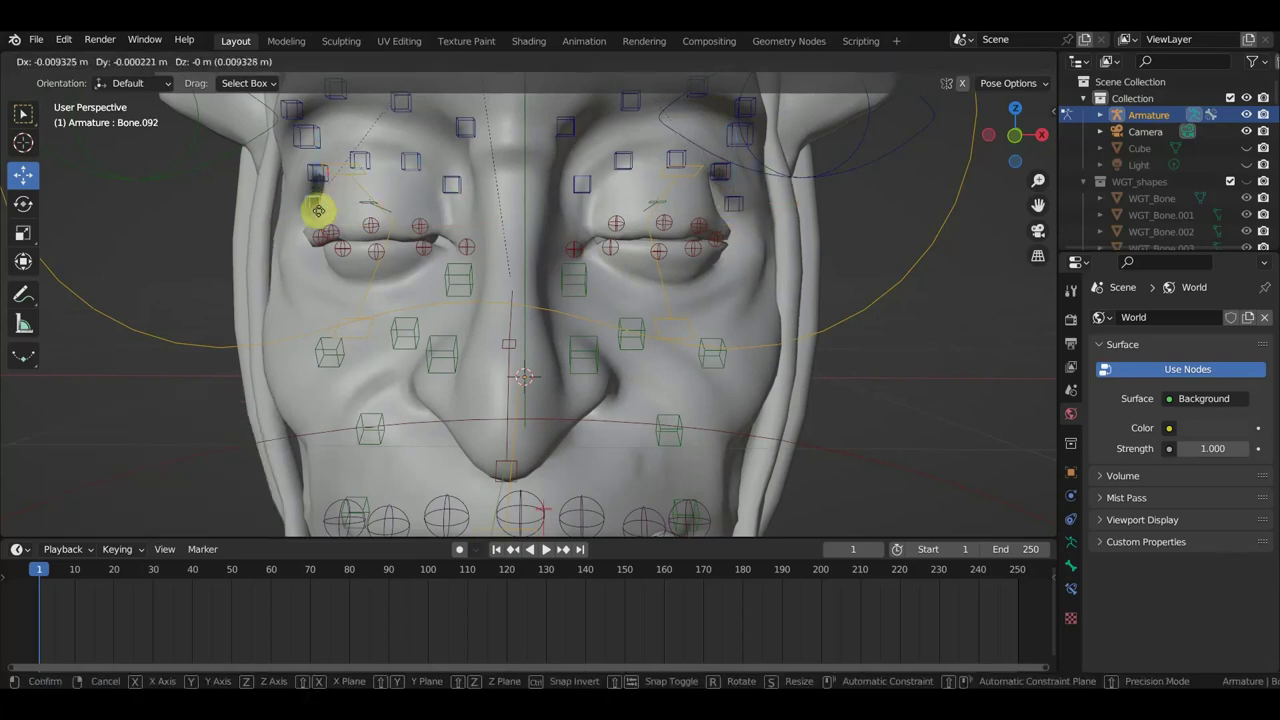
click(309, 203)
scroll(400, 265, down, 3)
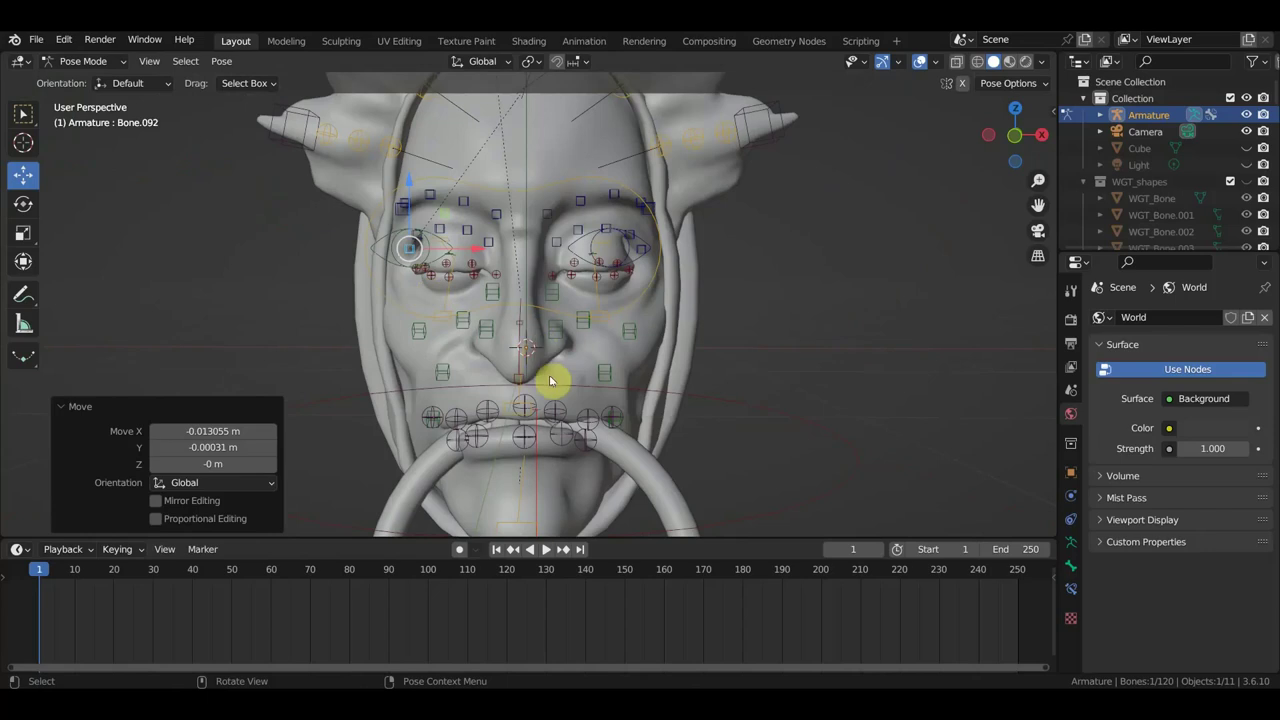
- Select all bones and keyframe the whole rig's pose at frame 1
scroll(585, 376, down, 2)
scroll(590, 358, down, 1)
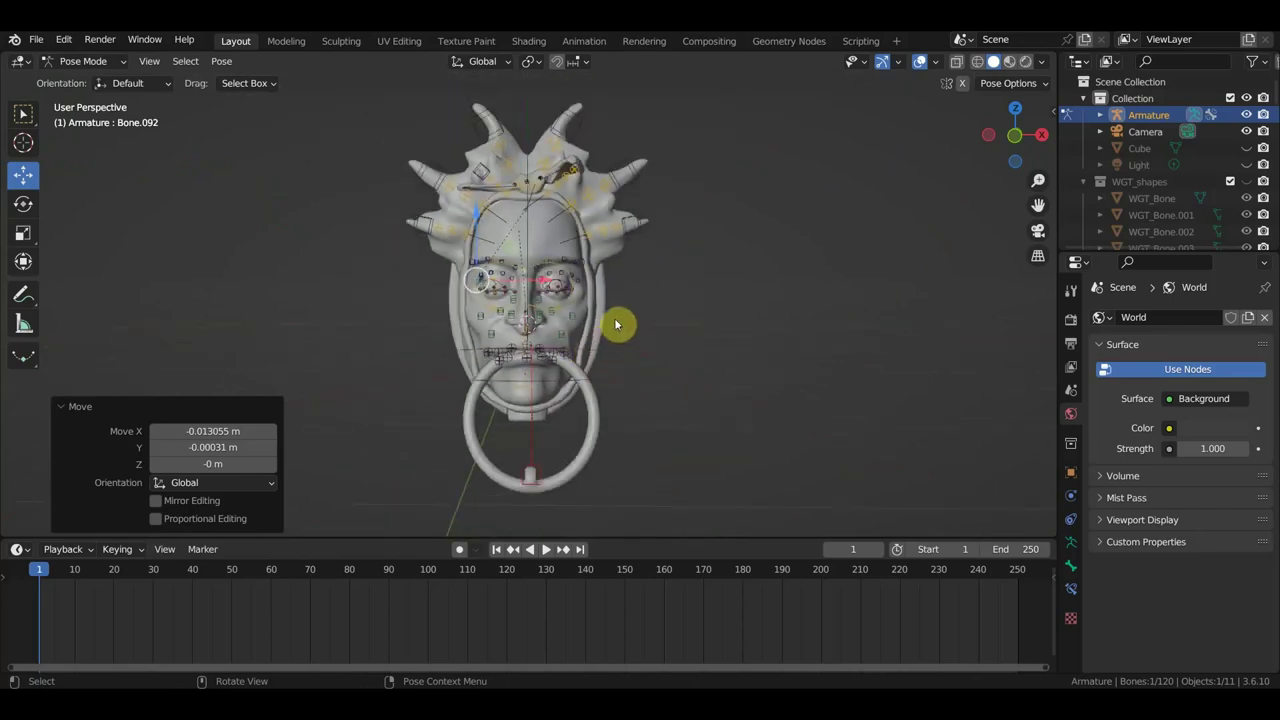
scroll(630, 316, up, 1)
scroll(640, 320, up, 1)
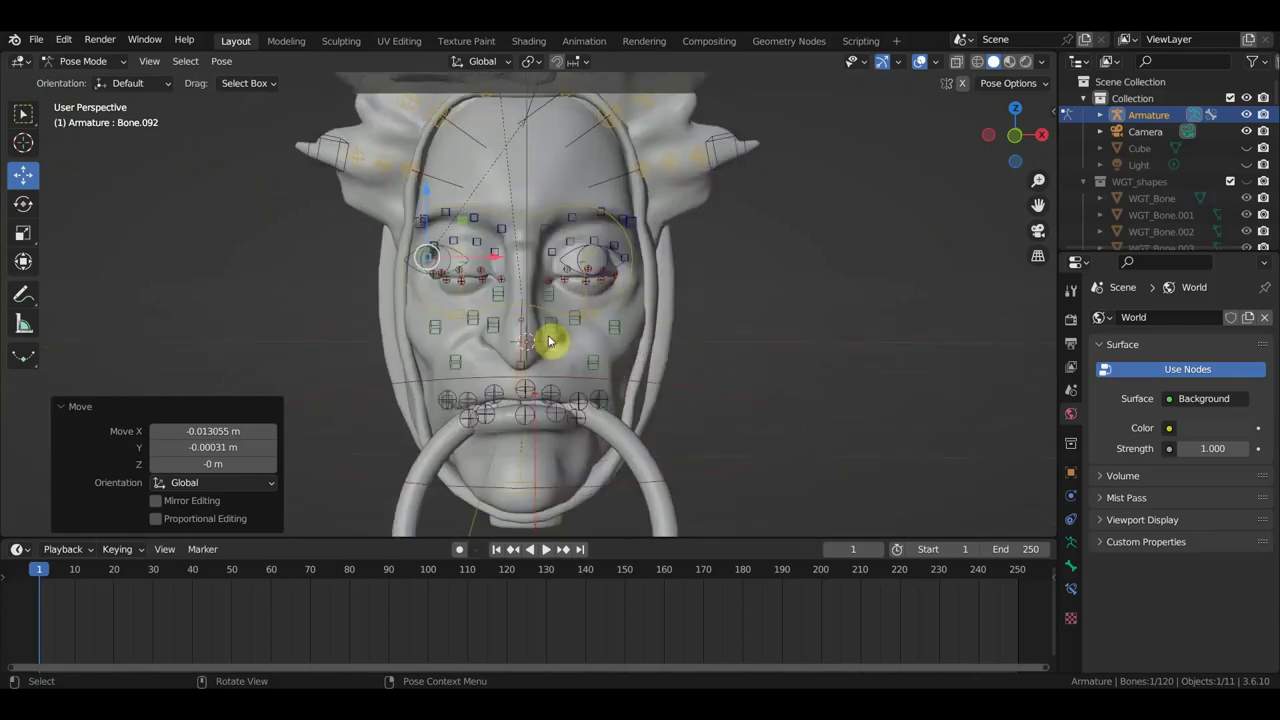
key(a)
key(i)
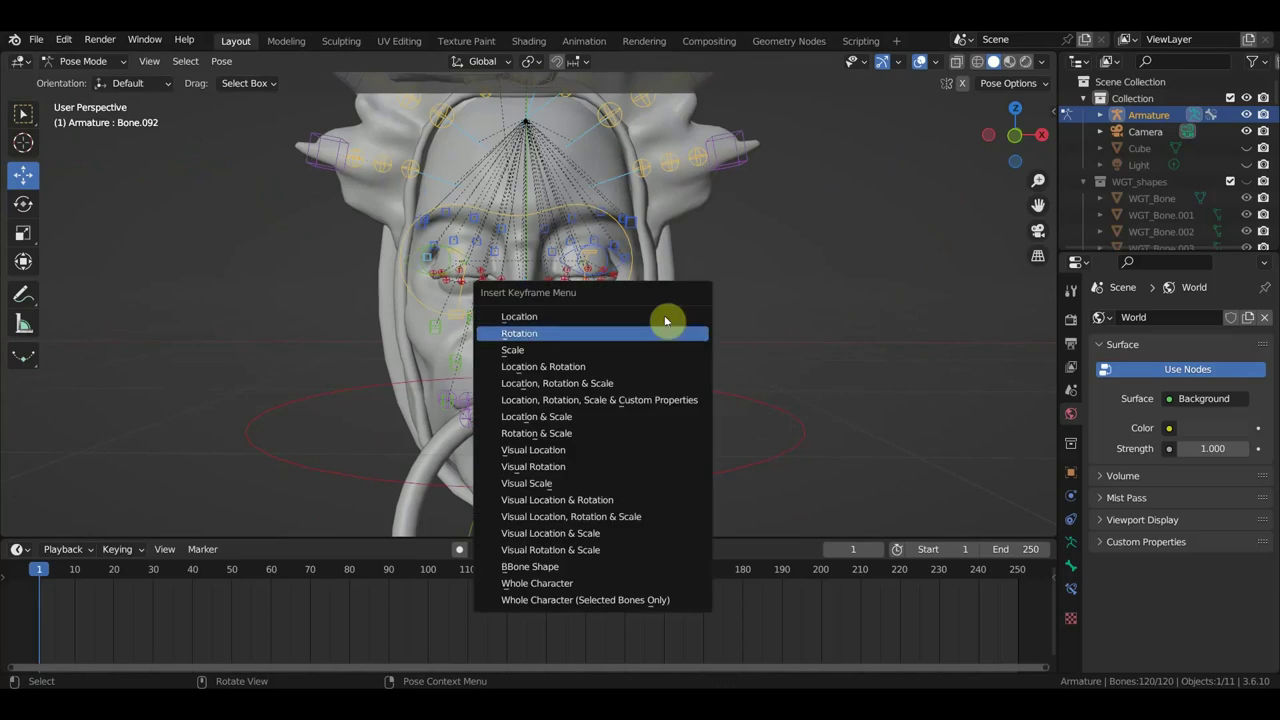
click(600, 370)
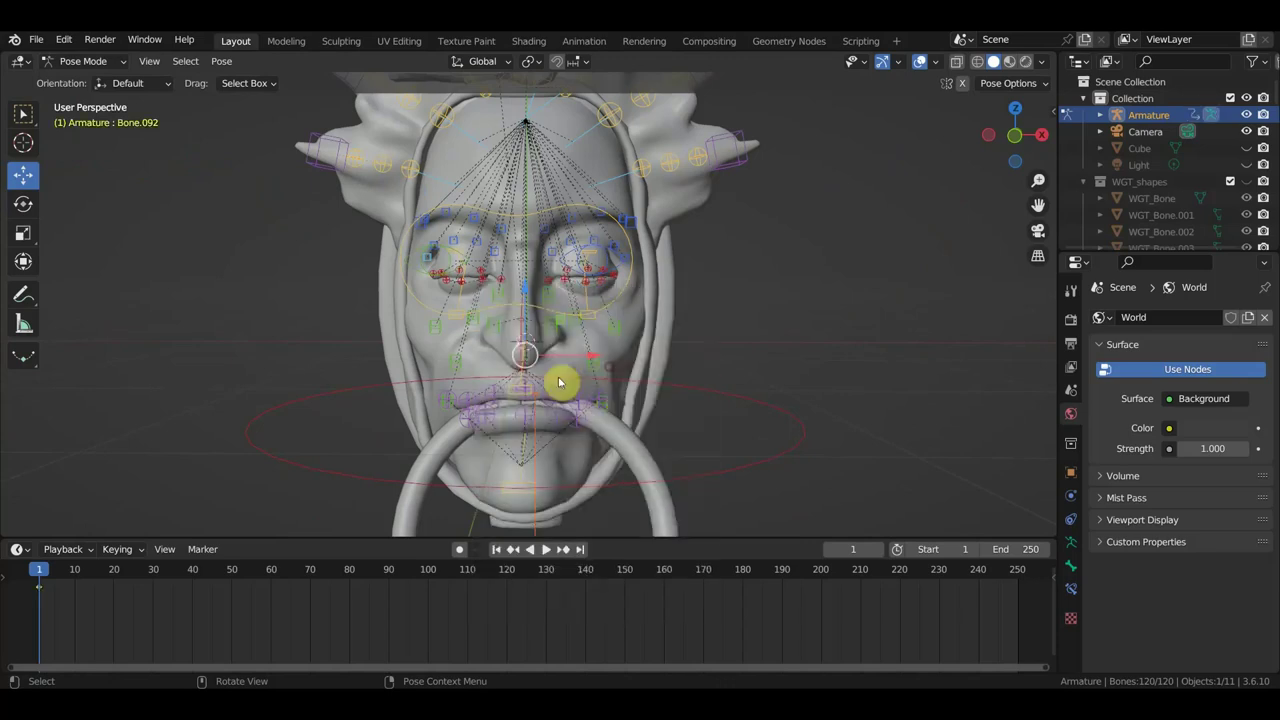
- Set the Timeline's Active Keying Set to Location & Rotation
click(140, 549)
click(110, 459)
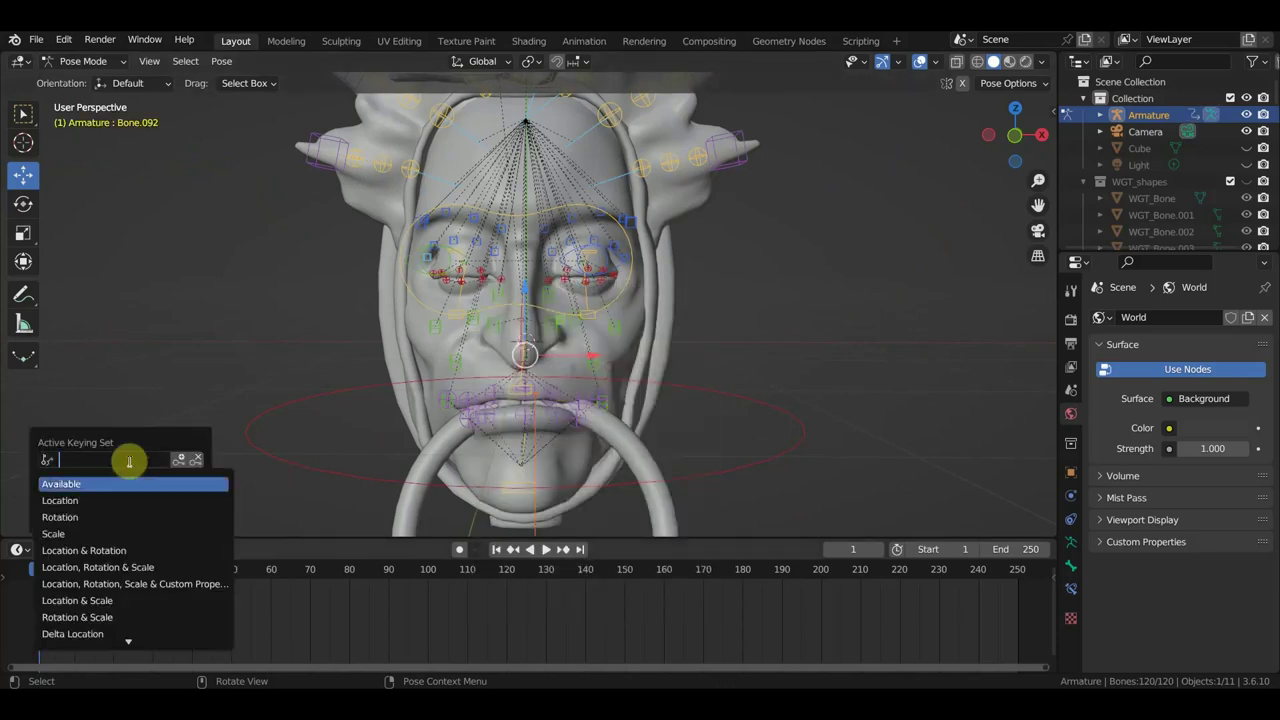
click(100, 531)
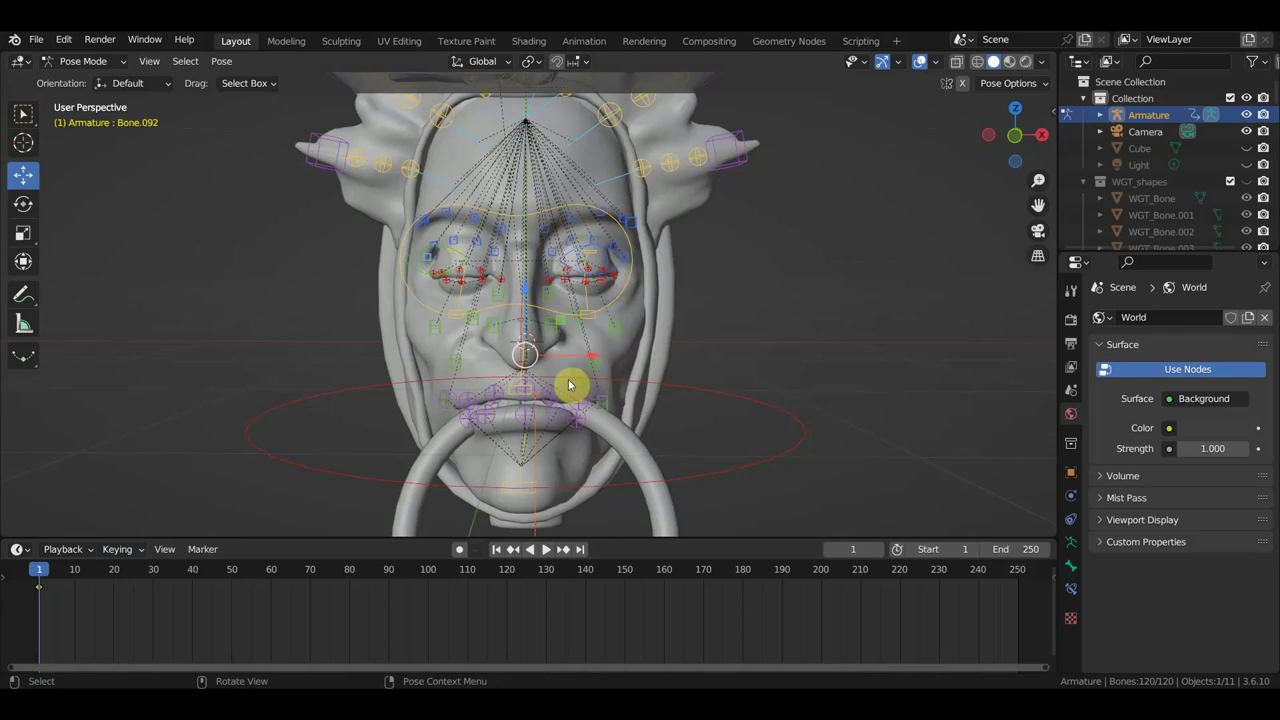
- From the front view, pull the left mouth corner outward and shift its two neighbouring cheek bones
key(KP_1)
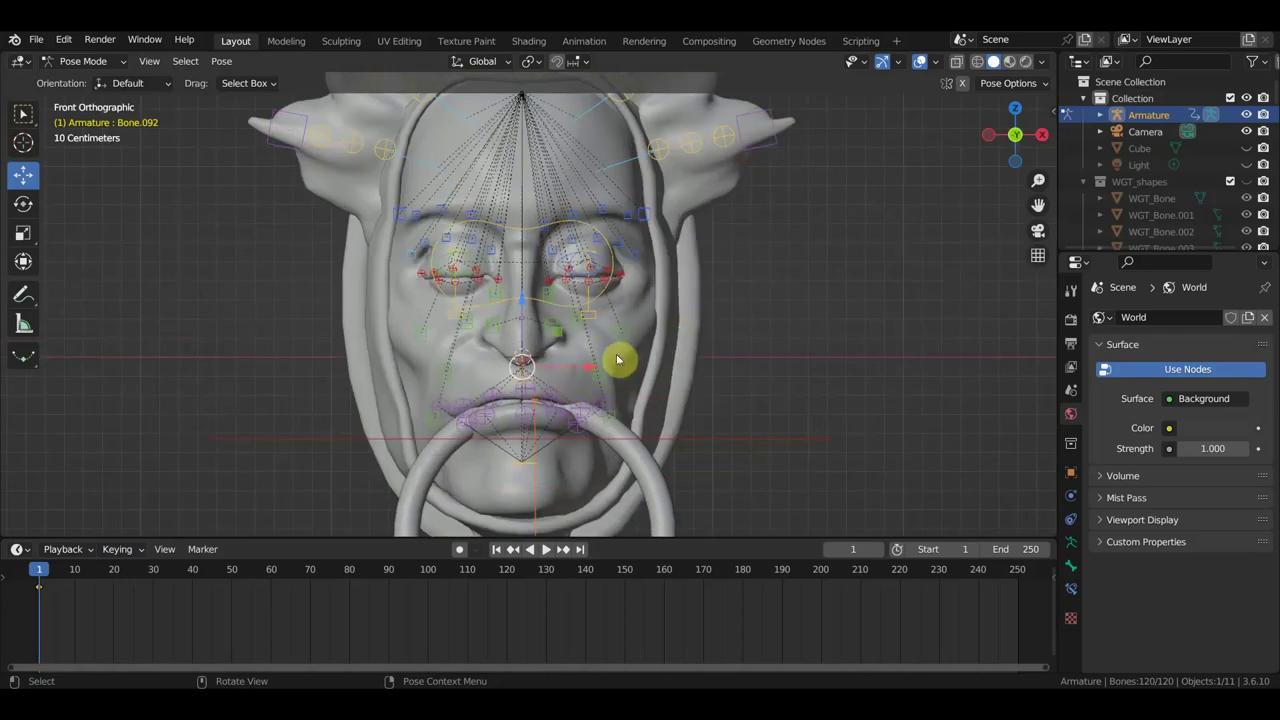
click(433, 419)
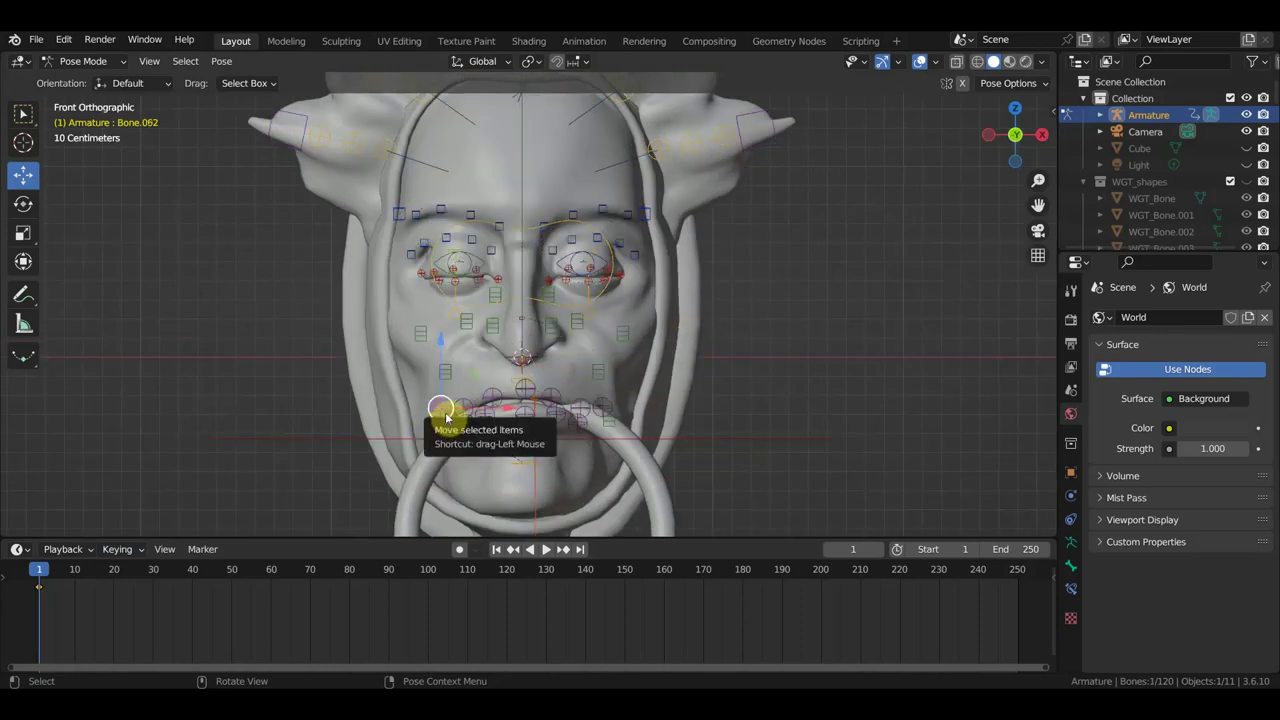
key(g)
key(x)
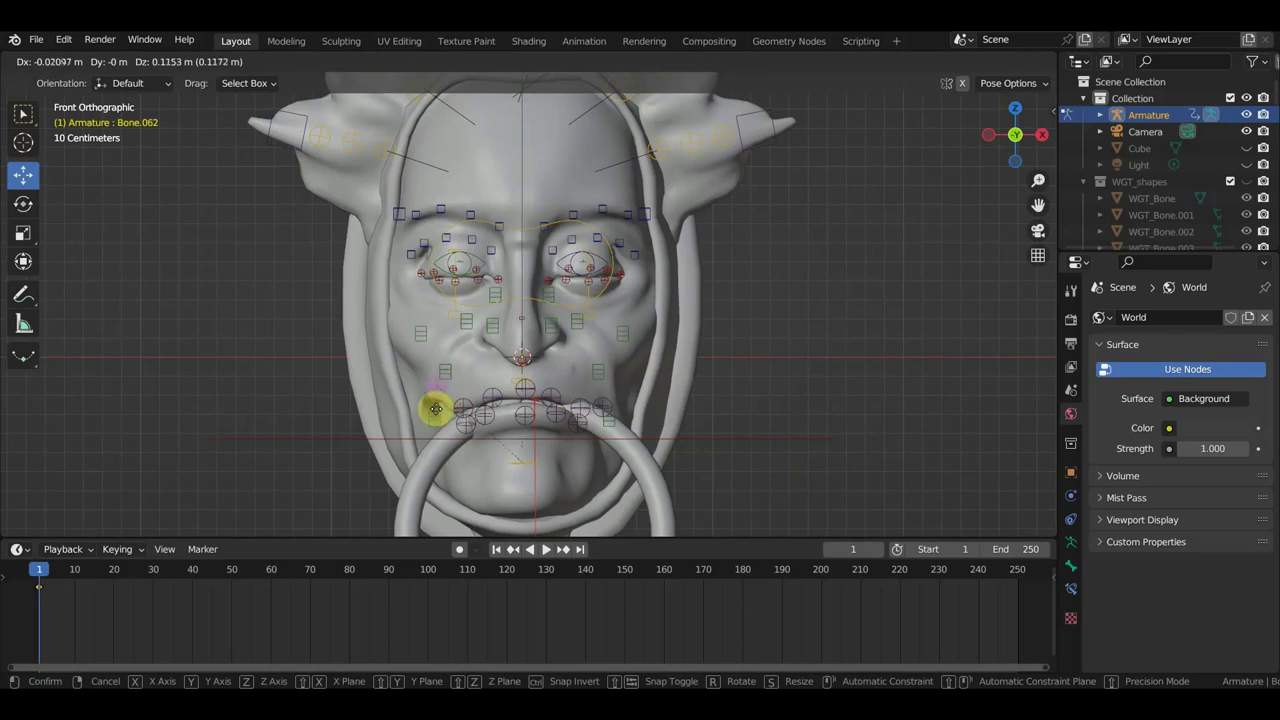
click(436, 400)
mouse_move(436, 400)
middle_down()
mouse_move(502, 416)
mouse_move(557, 451)
middle_up()
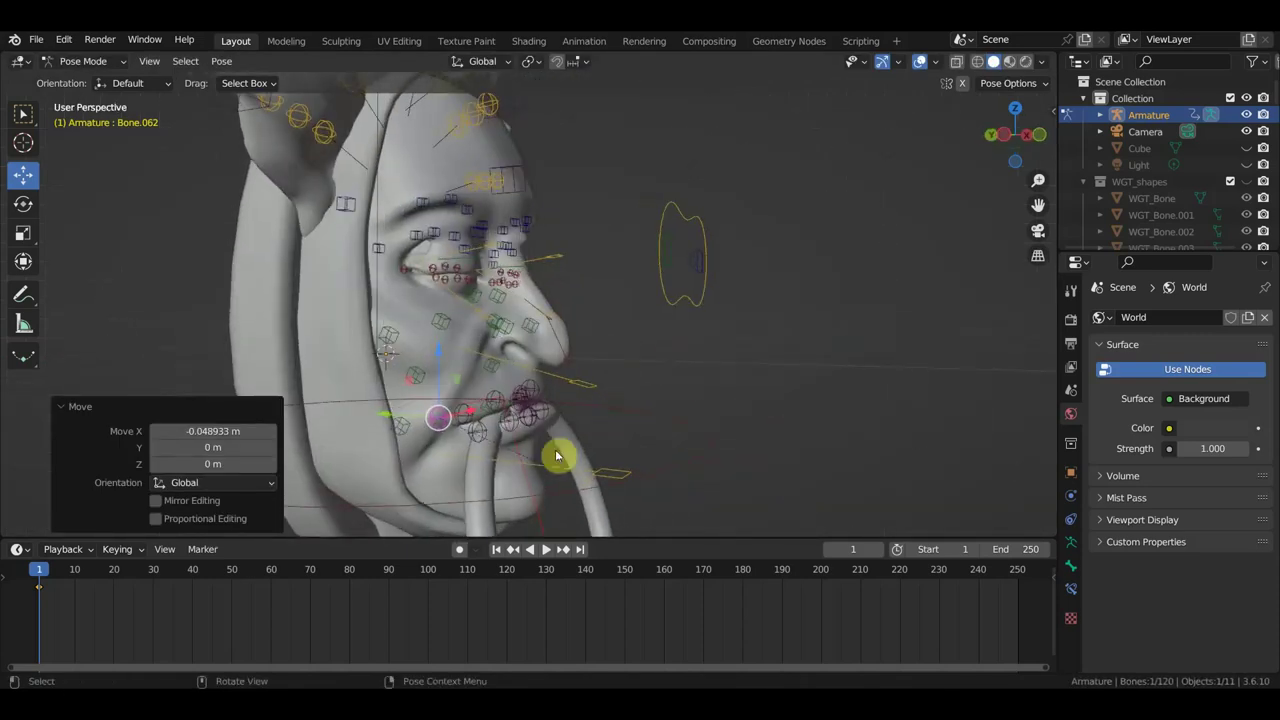
key(g)
click(484, 451)
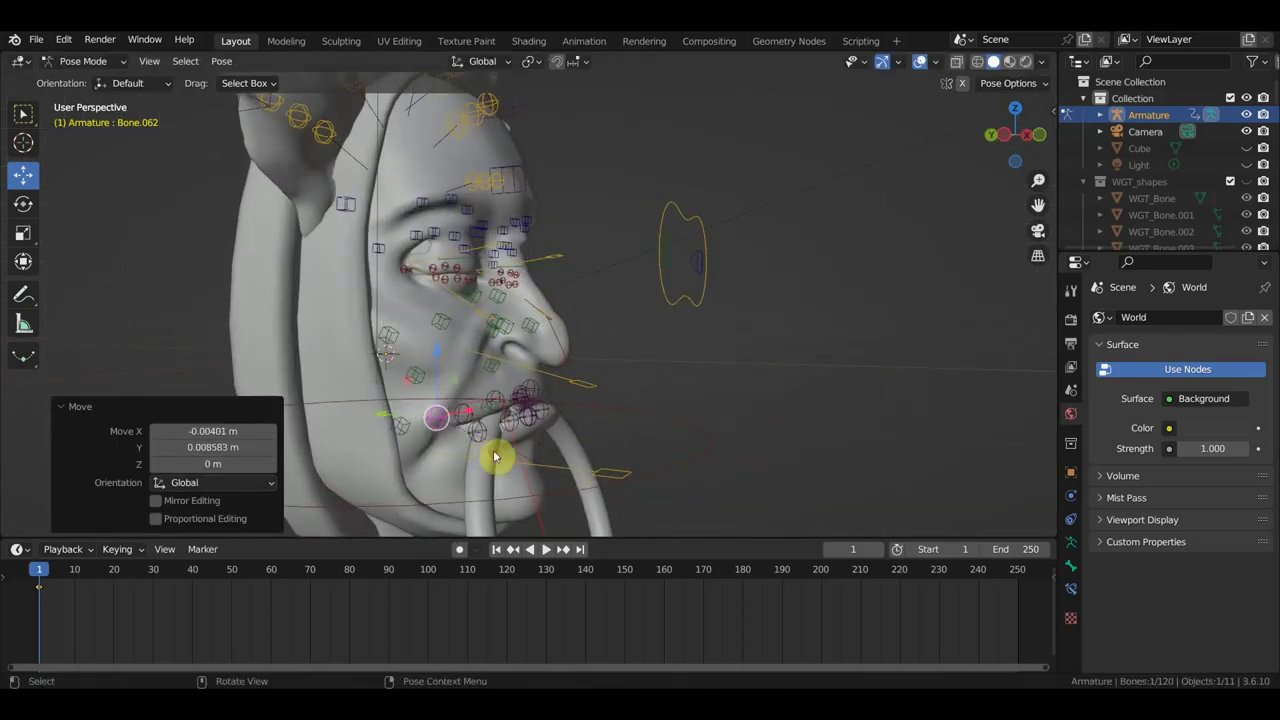
click(417, 372)
key(g)
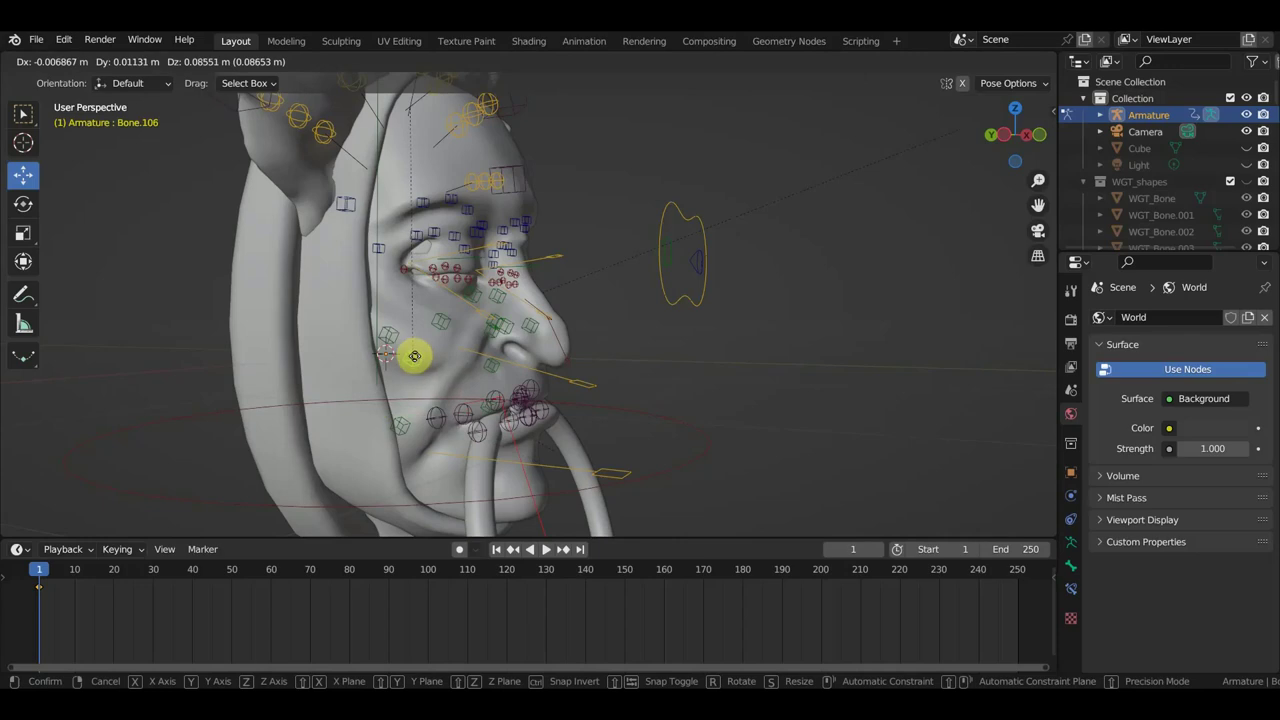
click(428, 368)
click(408, 430)
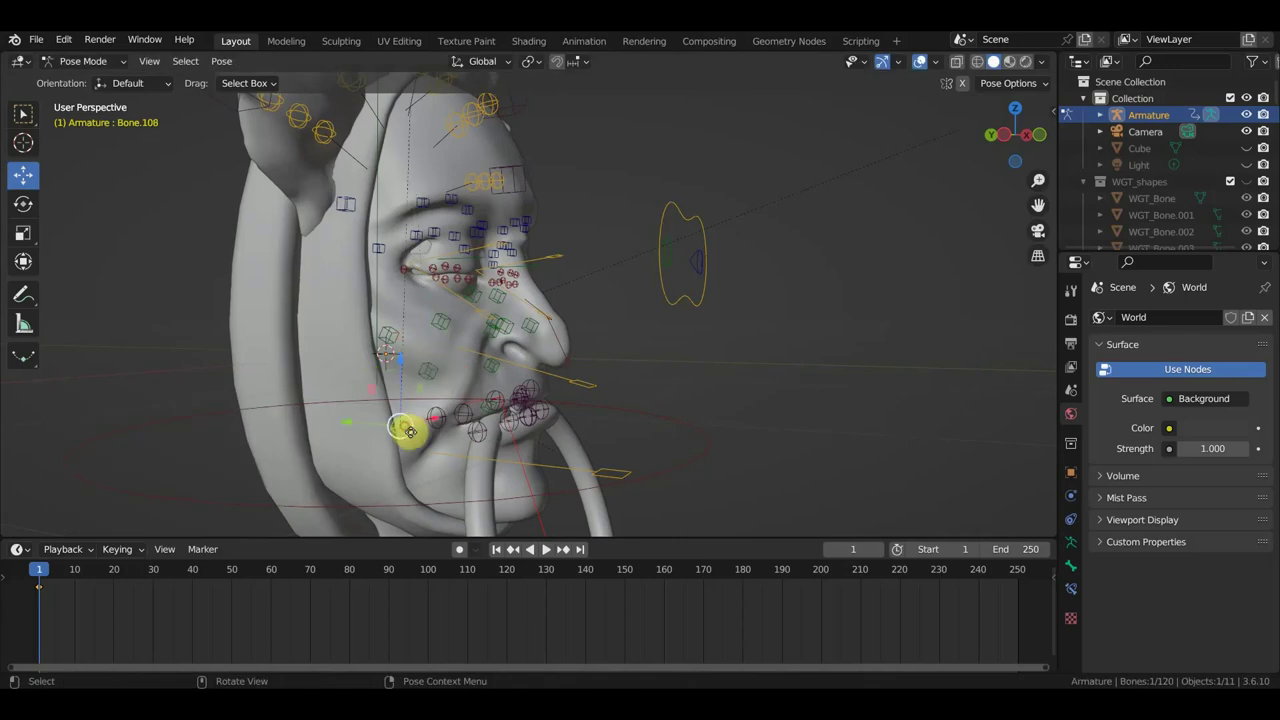
key(g)
click(420, 442)
click(443, 420)
key(g)
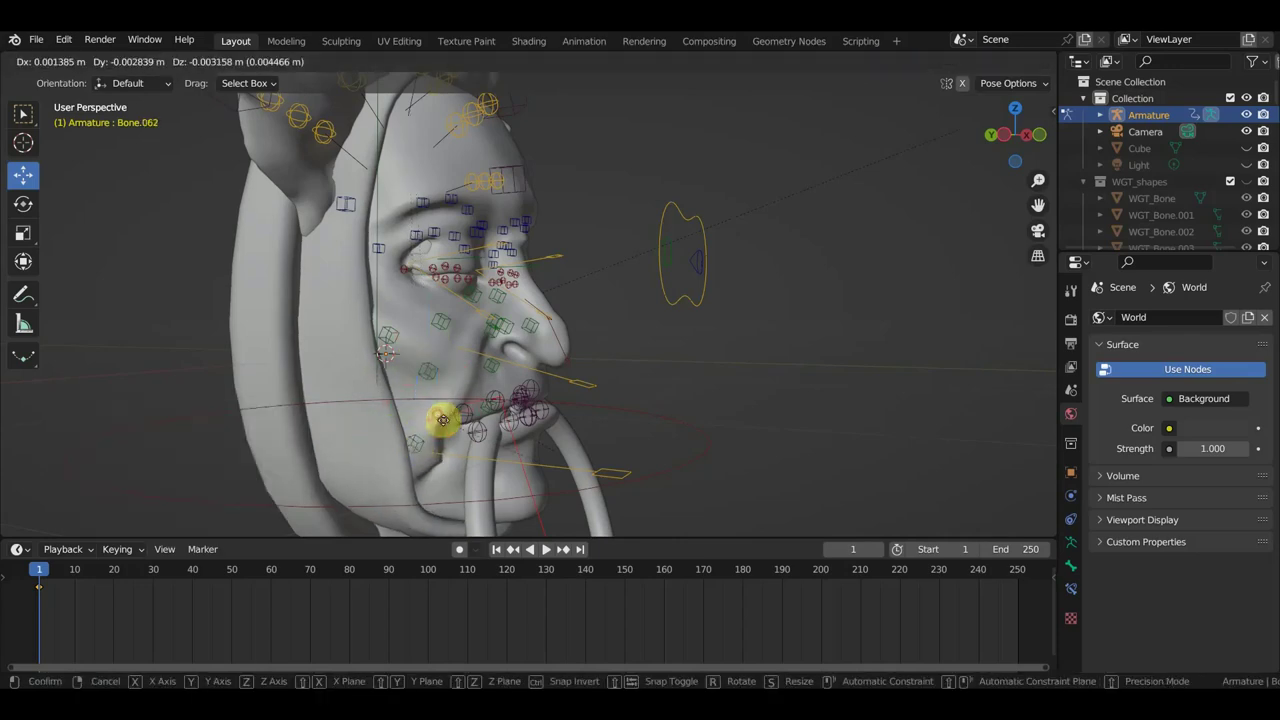
click(445, 428)
- On the other side, move the mouth-corner, cheek, lip-side and lower cheek bones
mouse_move(586, 423)
middle_down()
mouse_move(277, 420)
mouse_move(499, 465)
middle_up()
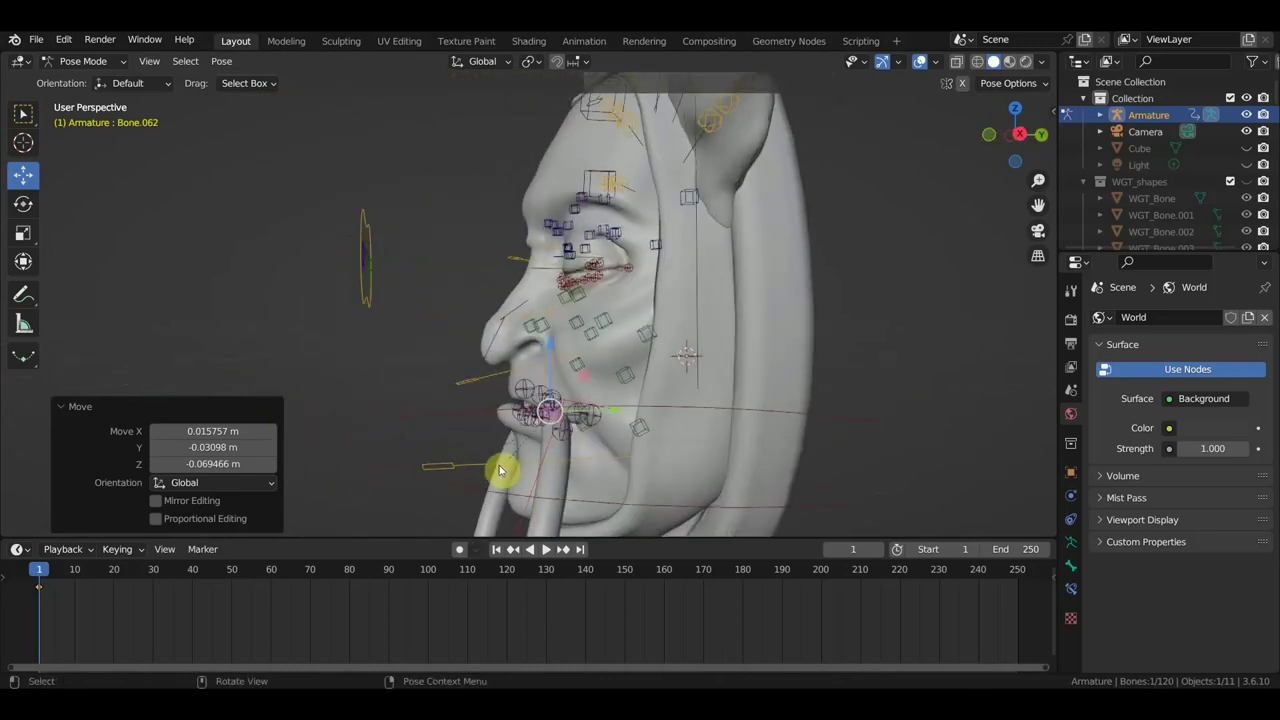
click(592, 425)
key(g)
click(588, 440)
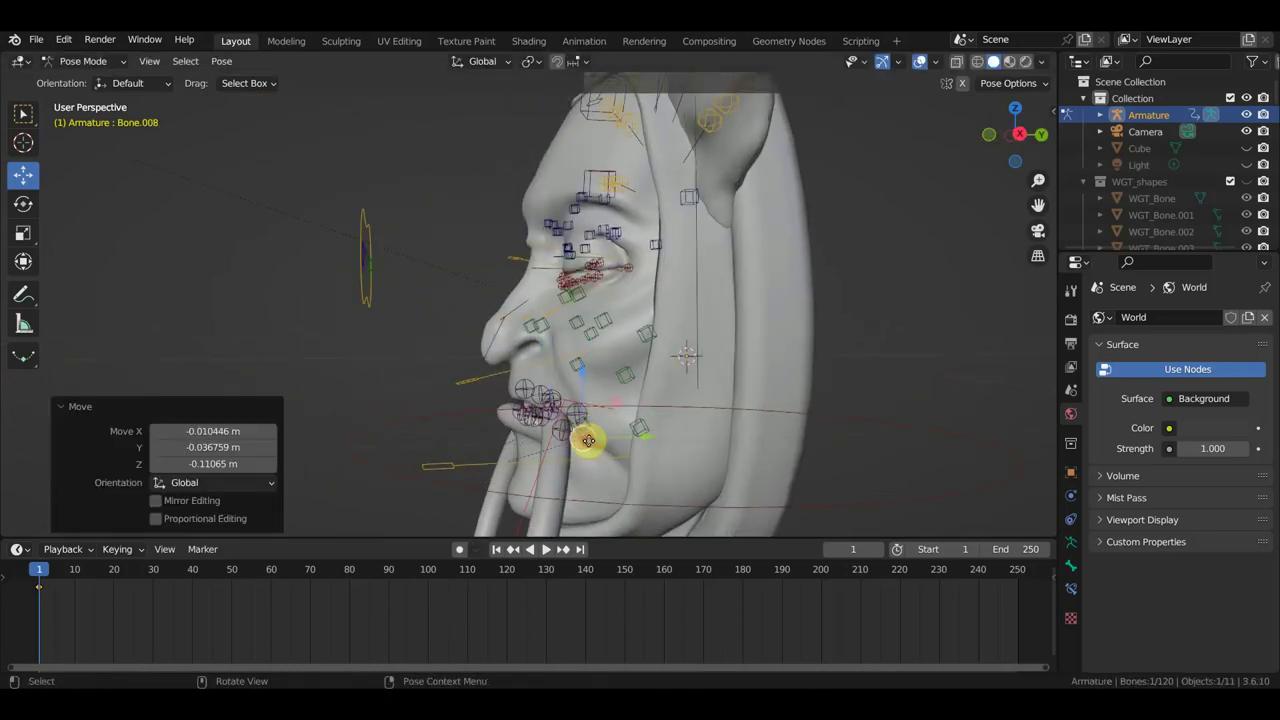
click(585, 429)
key(g)
click(581, 425)
click(577, 413)
key(g)
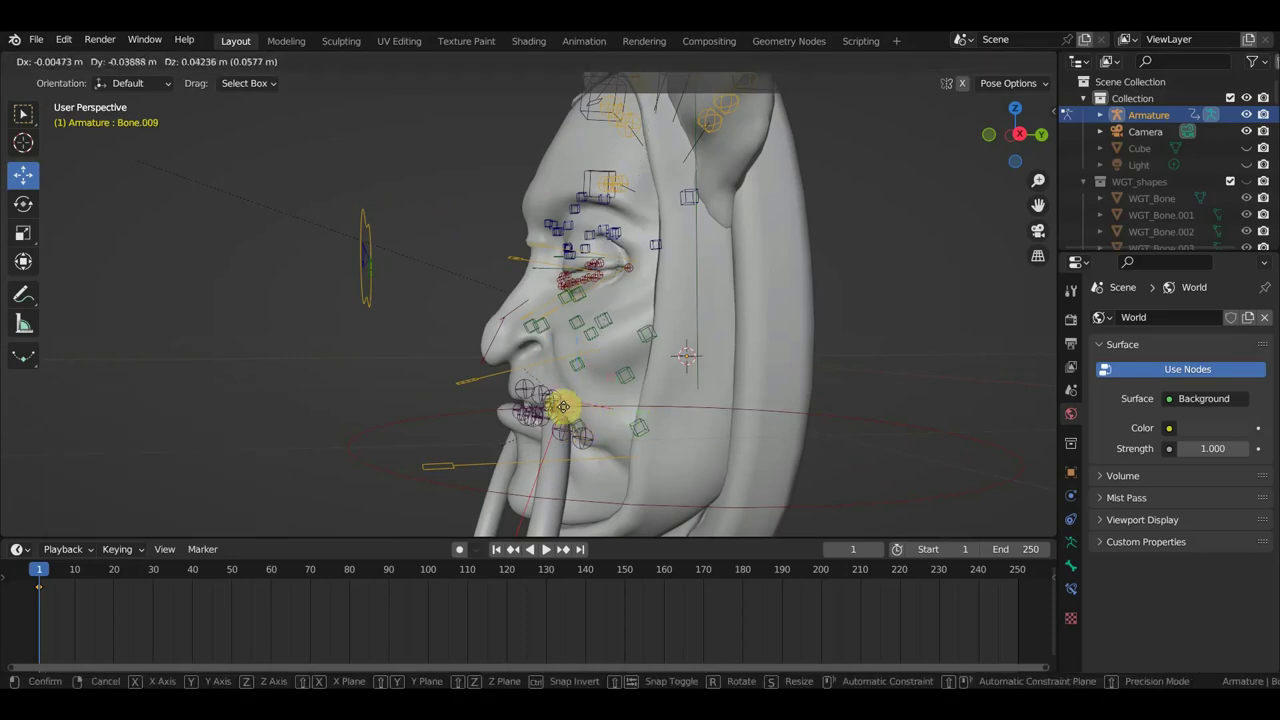
click(570, 414)
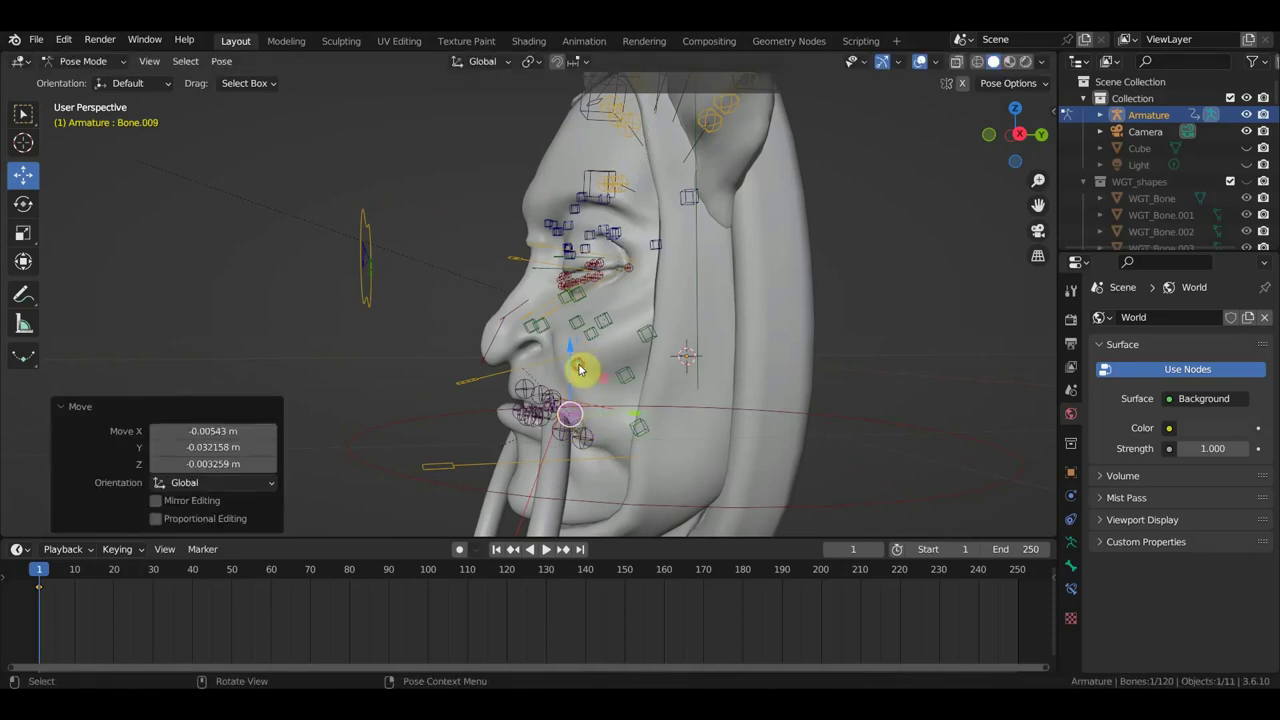
click(579, 370)
key(g)
click(572, 370)
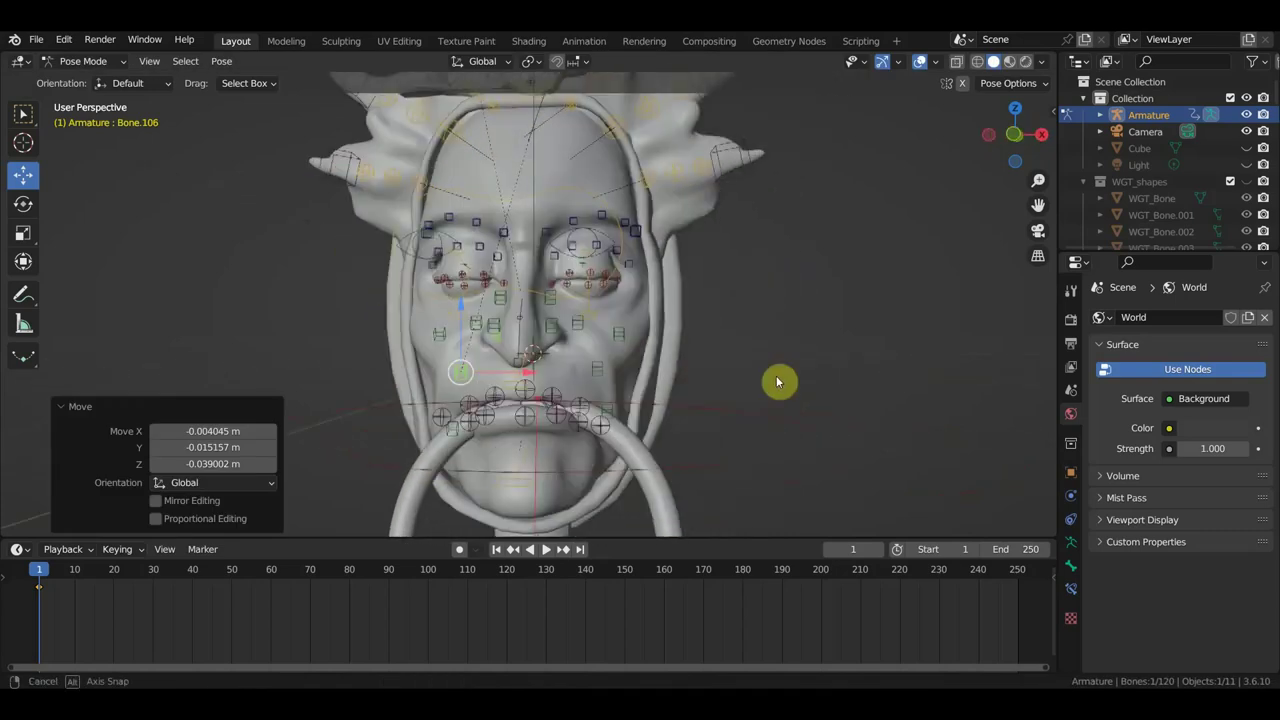
- Raise the upper cheek bones on both sides of the face
middle_drag(585, 375, 768, 375)
click(614, 371)
mouse_move(614, 371)
middle_down()
mouse_move(543, 391)
mouse_move(651, 394)
middle_up()
key(g)
click(640, 389)
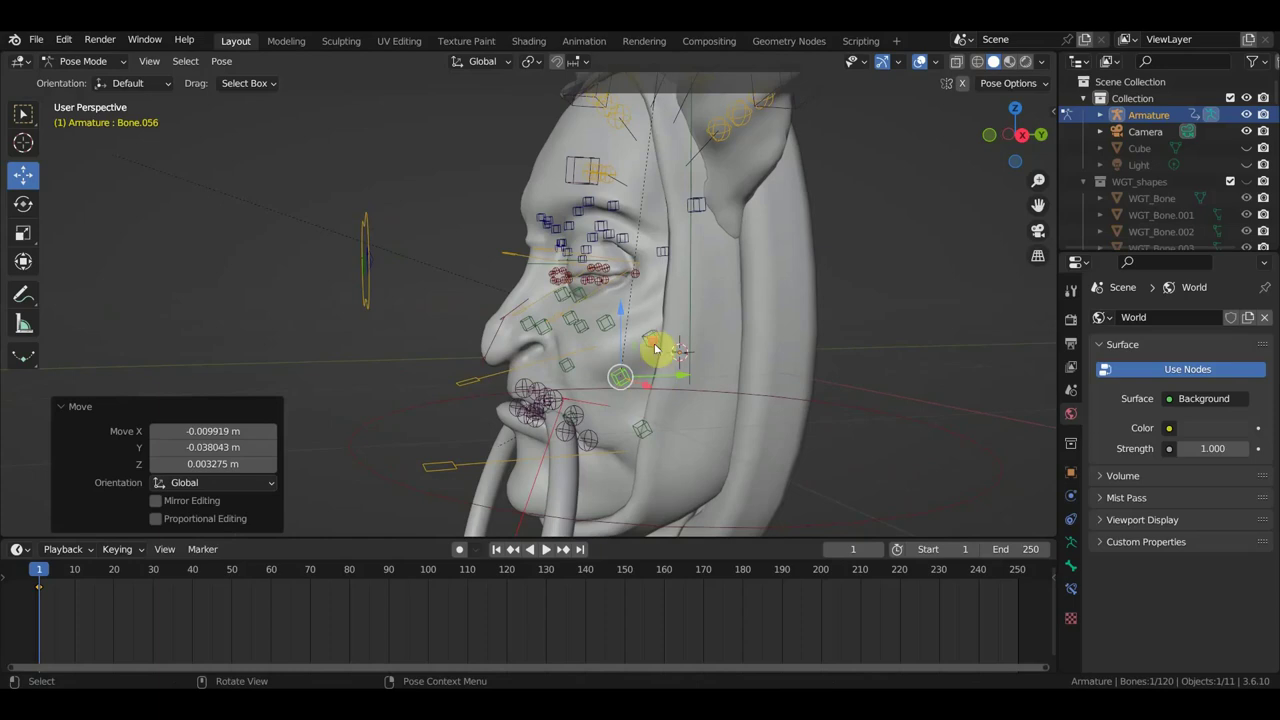
click(655, 343)
key(g)
click(648, 327)
mouse_move(648, 327)
middle_down()
mouse_move(848, 351)
mouse_move(674, 343)
middle_up()
key(g)
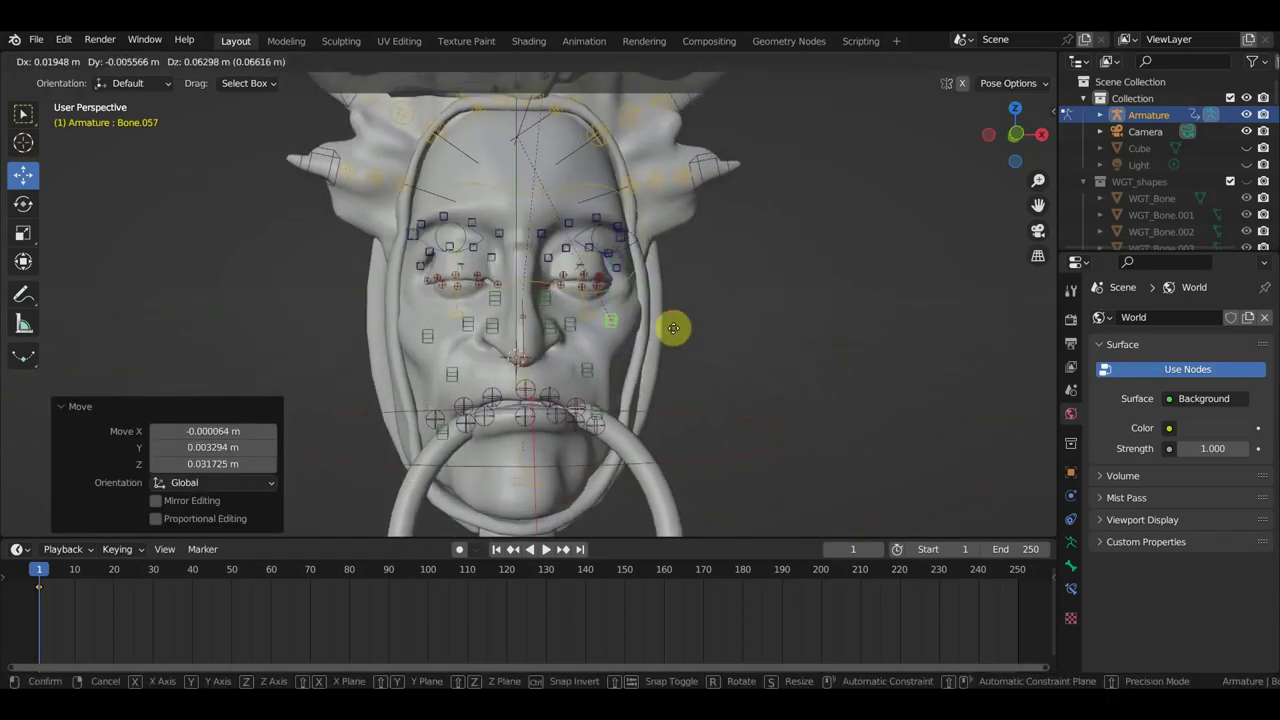
click(674, 329)
click(427, 325)
key(g)
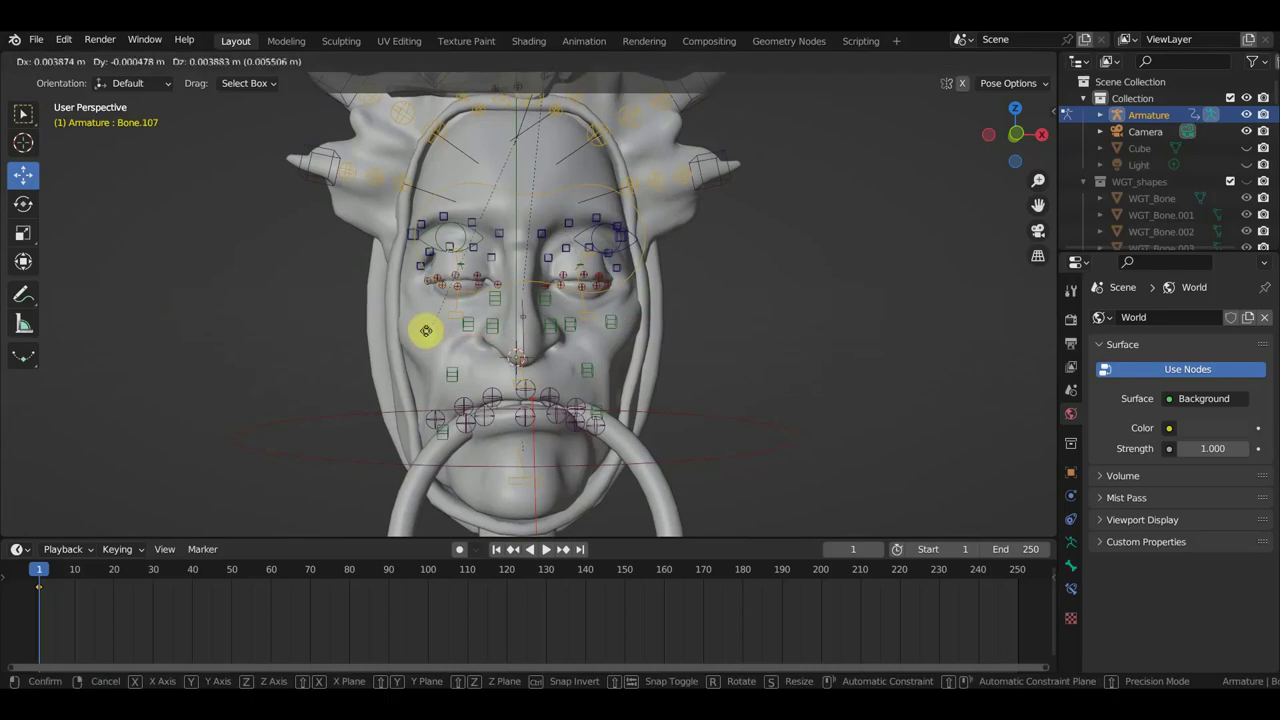
click(424, 326)
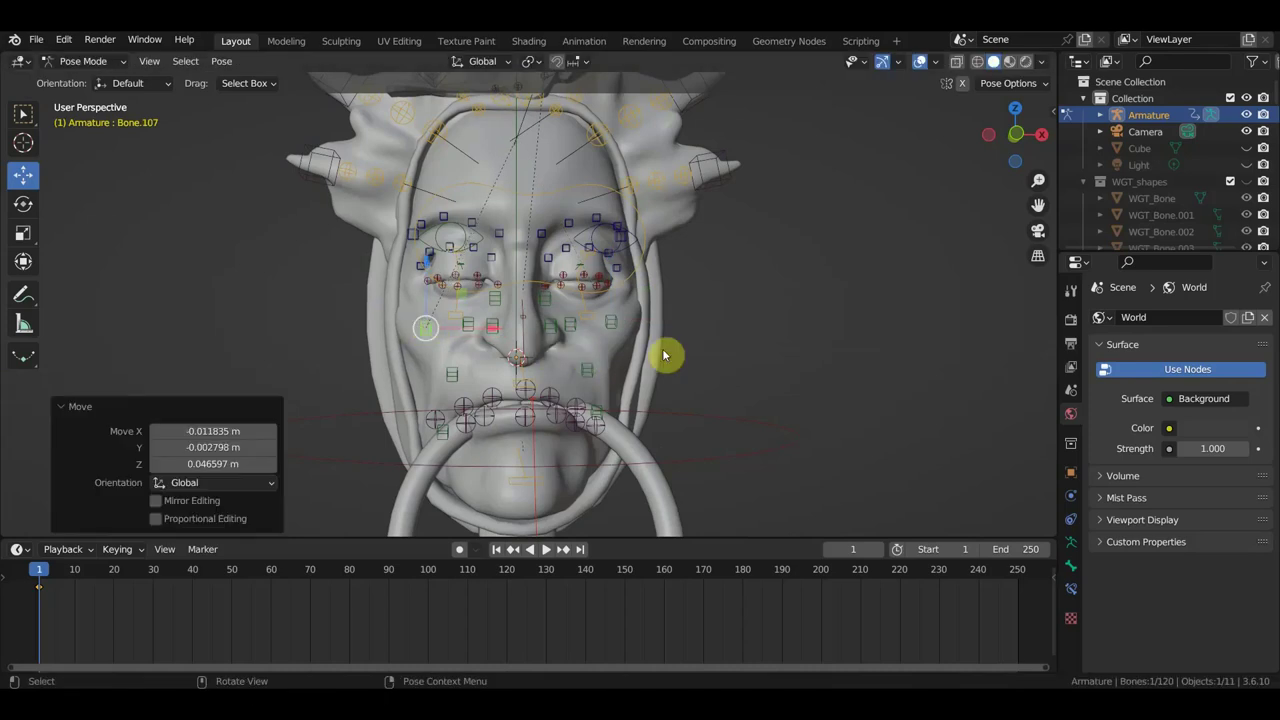
- Keyframe every bone of the rig's pose at frame 1
key(a)
key(i)
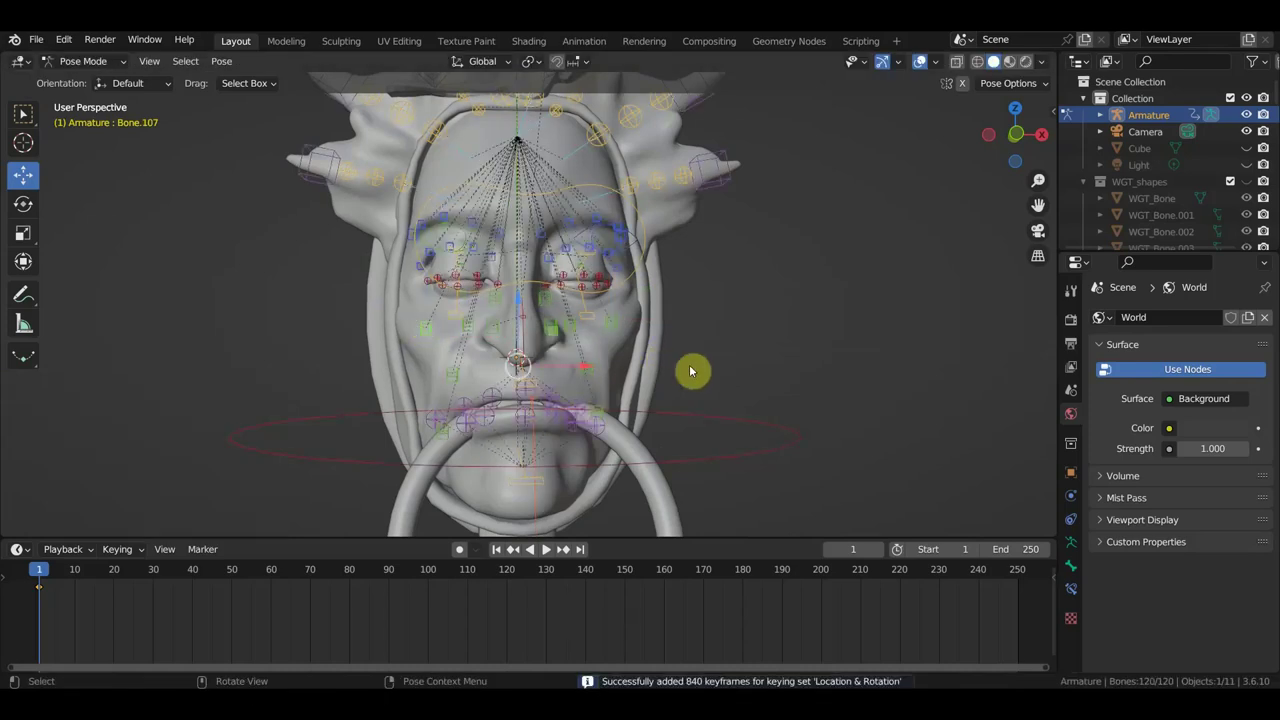
key(KP_1)
scroll(648, 390, down, 5)
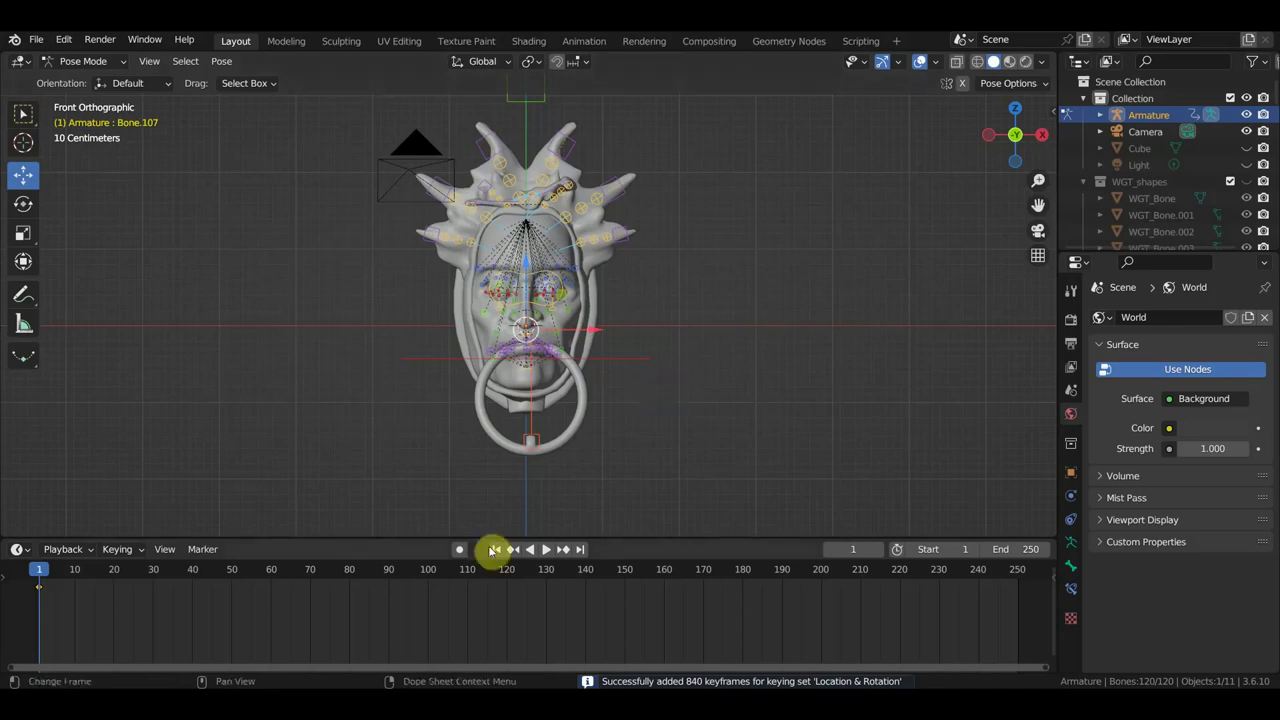
- Duplicate the frame-1 keyframe to frame 40 and scrub to preview
drag(40, 570, 148, 588)
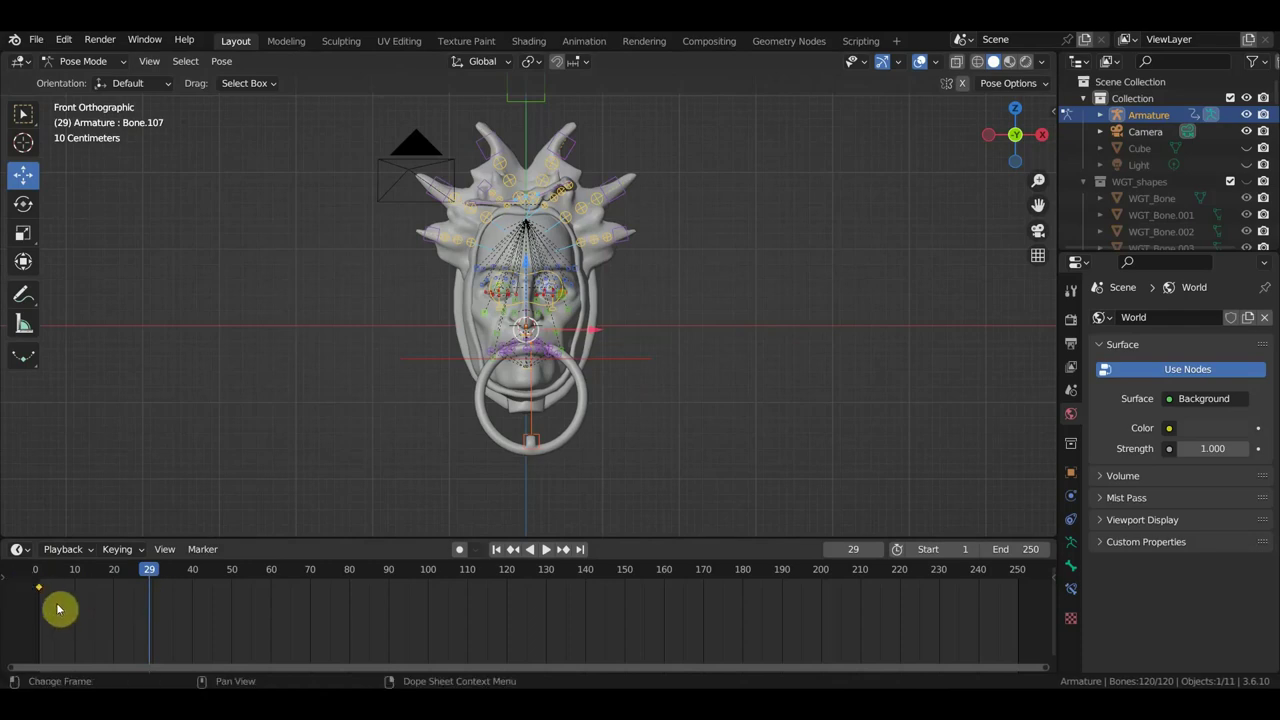
drag(148, 577, 194, 577)
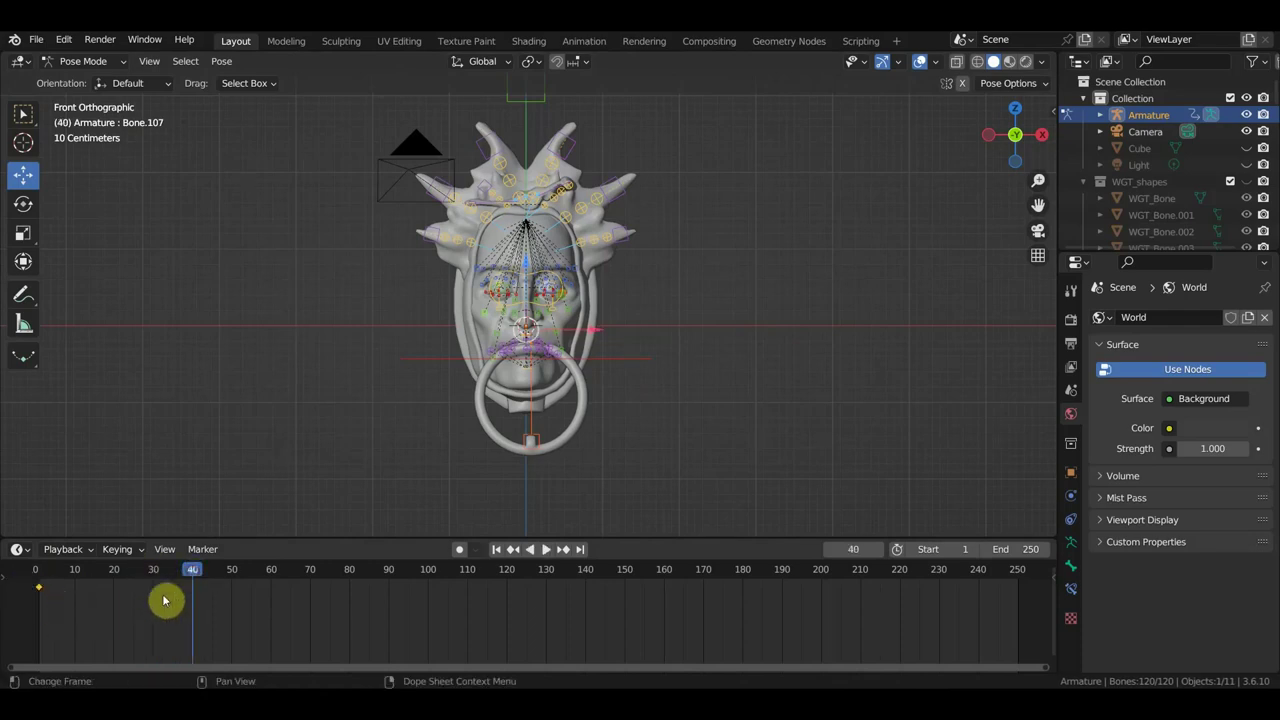
drag(77, 616, 28, 583)
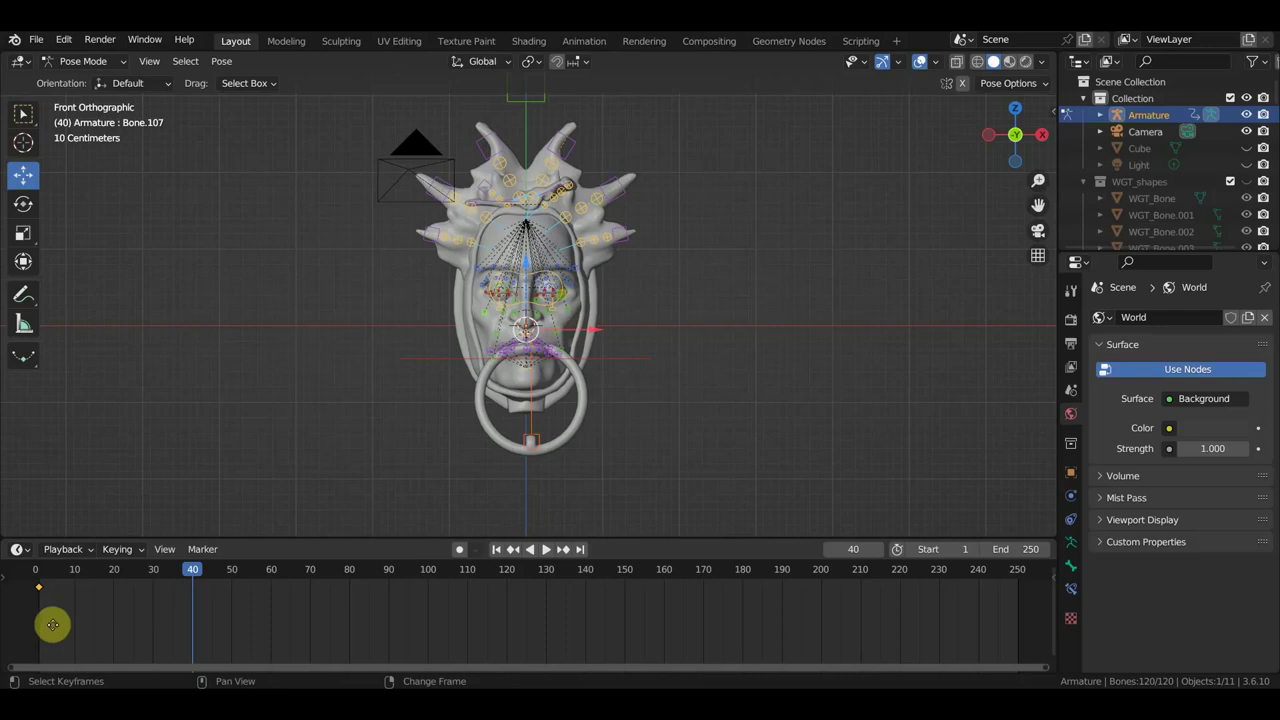
key(shift+d)
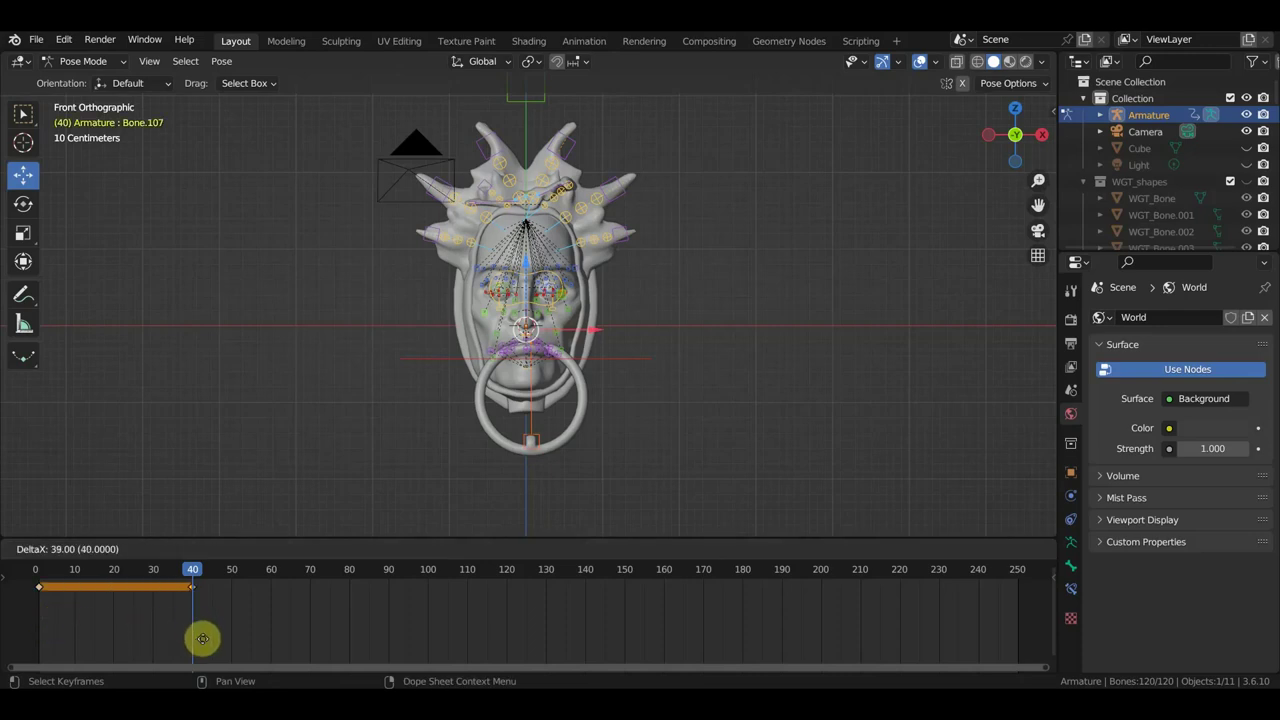
click(202, 639)
mouse_move(190, 570)
mouse_down()
mouse_move(115, 578)
mouse_move(306, 600)
mouse_move(235, 591)
mouse_up()
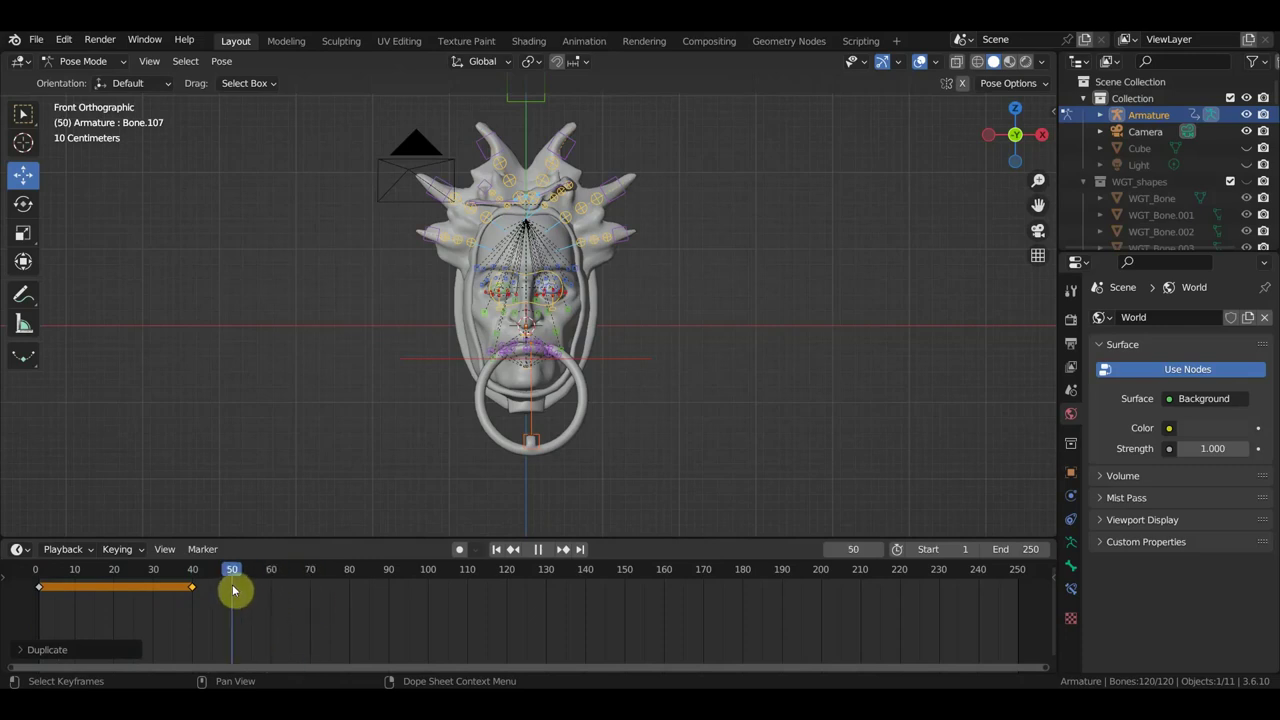
- In right side view, rotate the chin bone to open the jaw and shift it
middle_drag(600, 429, 429, 426)
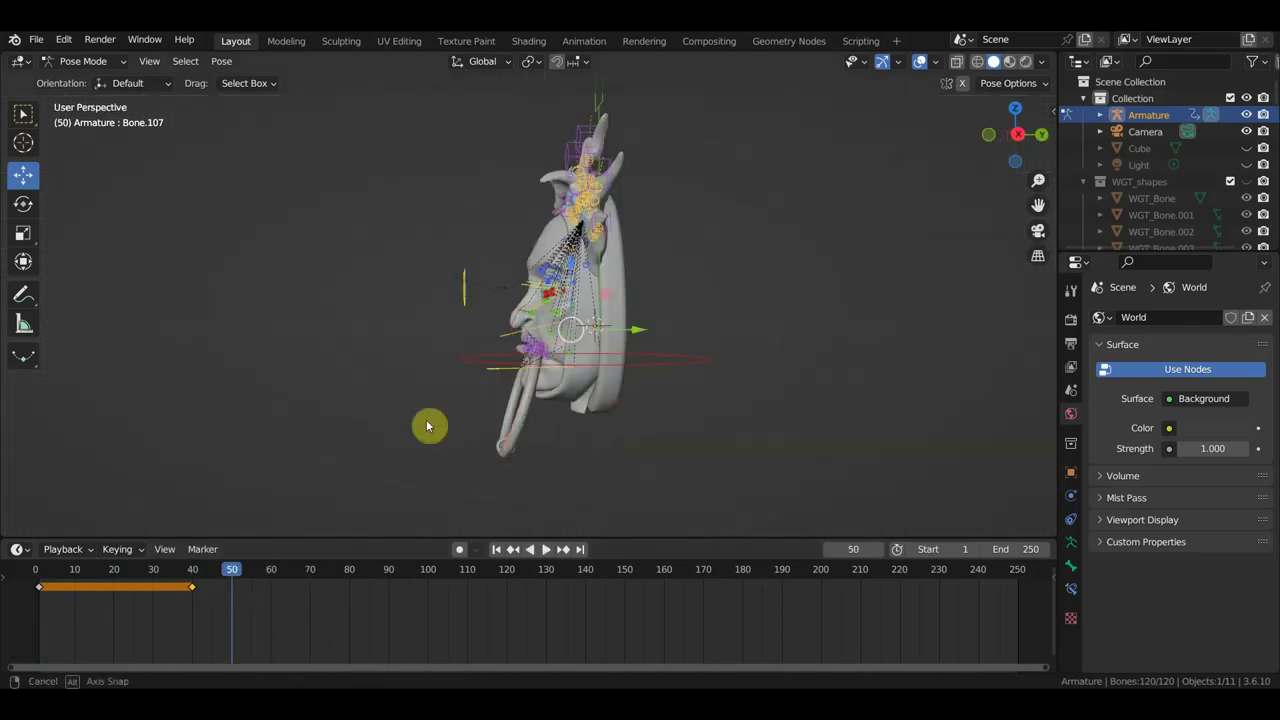
key(KP_3)
scroll(560, 374, up, 2)
scroll(537, 366, up, 2)
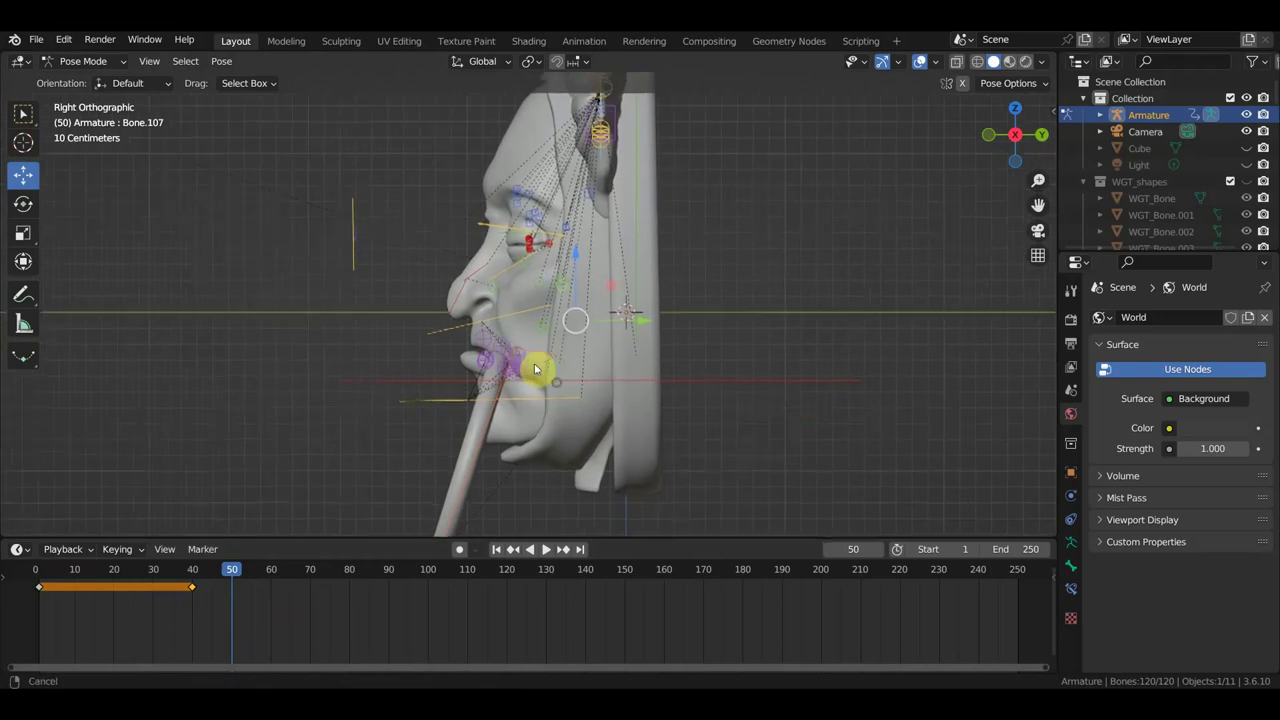
scroll(508, 363, up, 2)
click(515, 437)
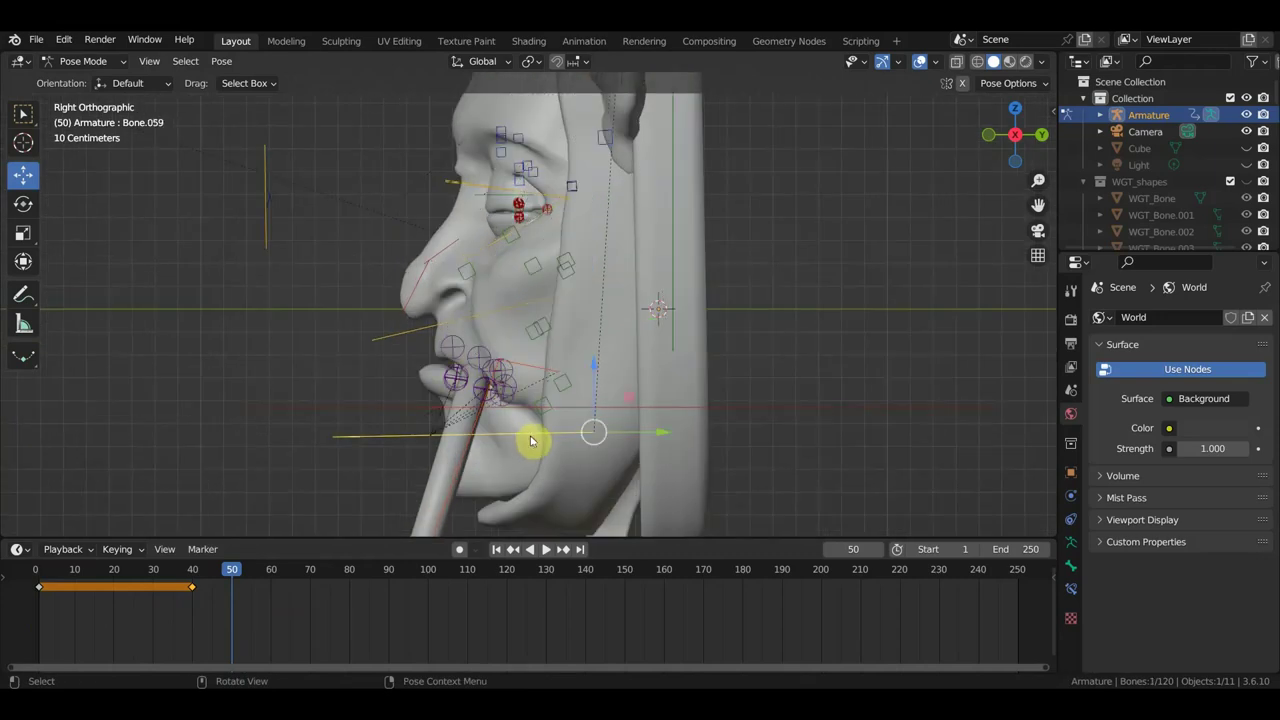
key(r)
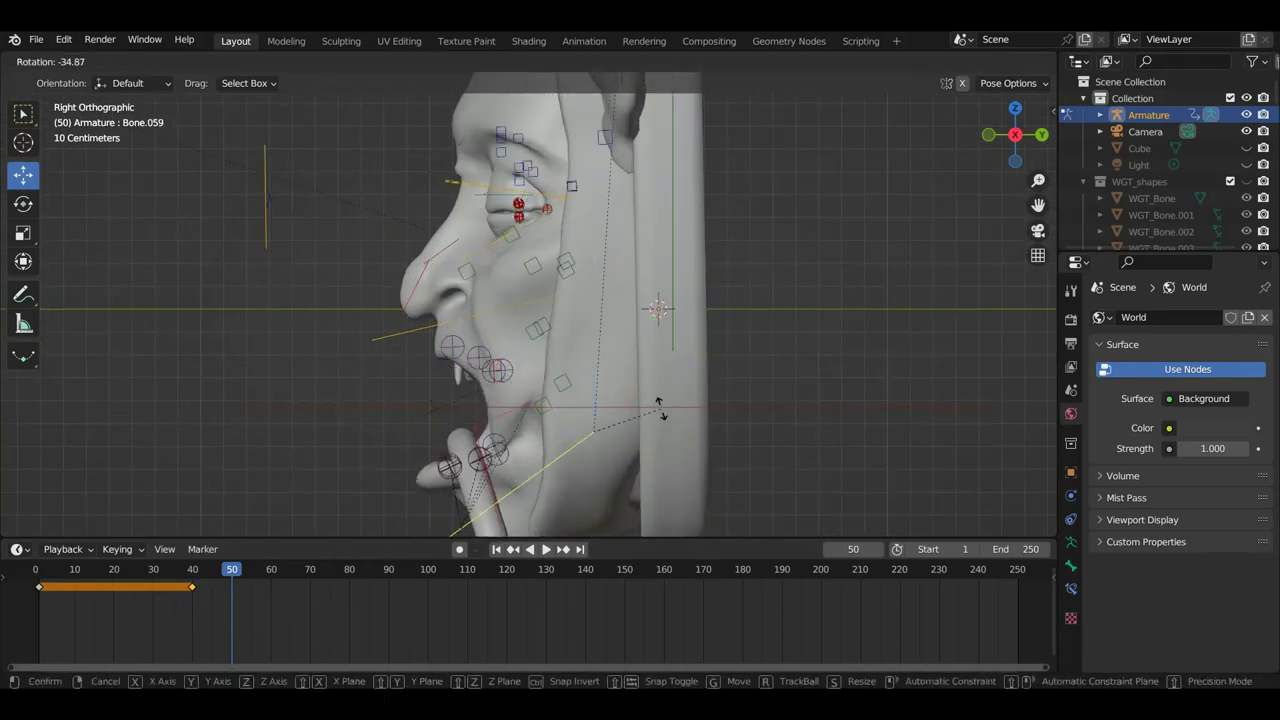
click(660, 413)
scroll(587, 407, down, 3)
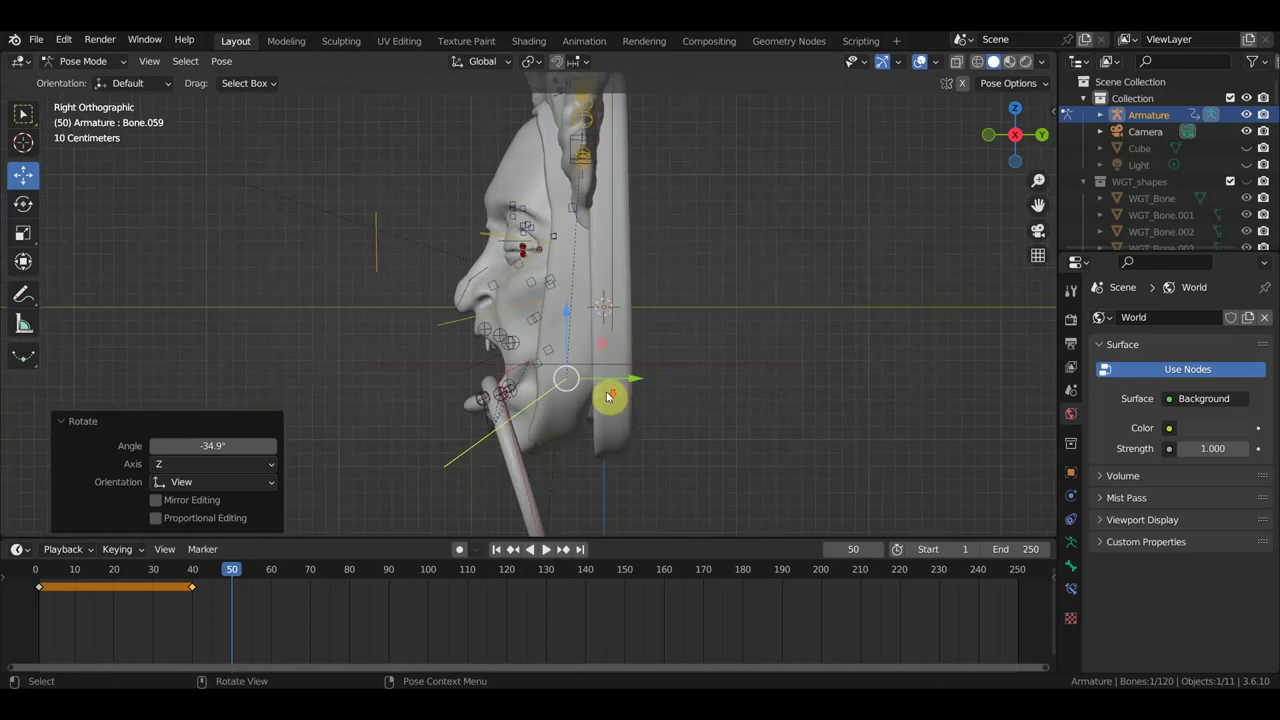
key(g)
click(636, 379)
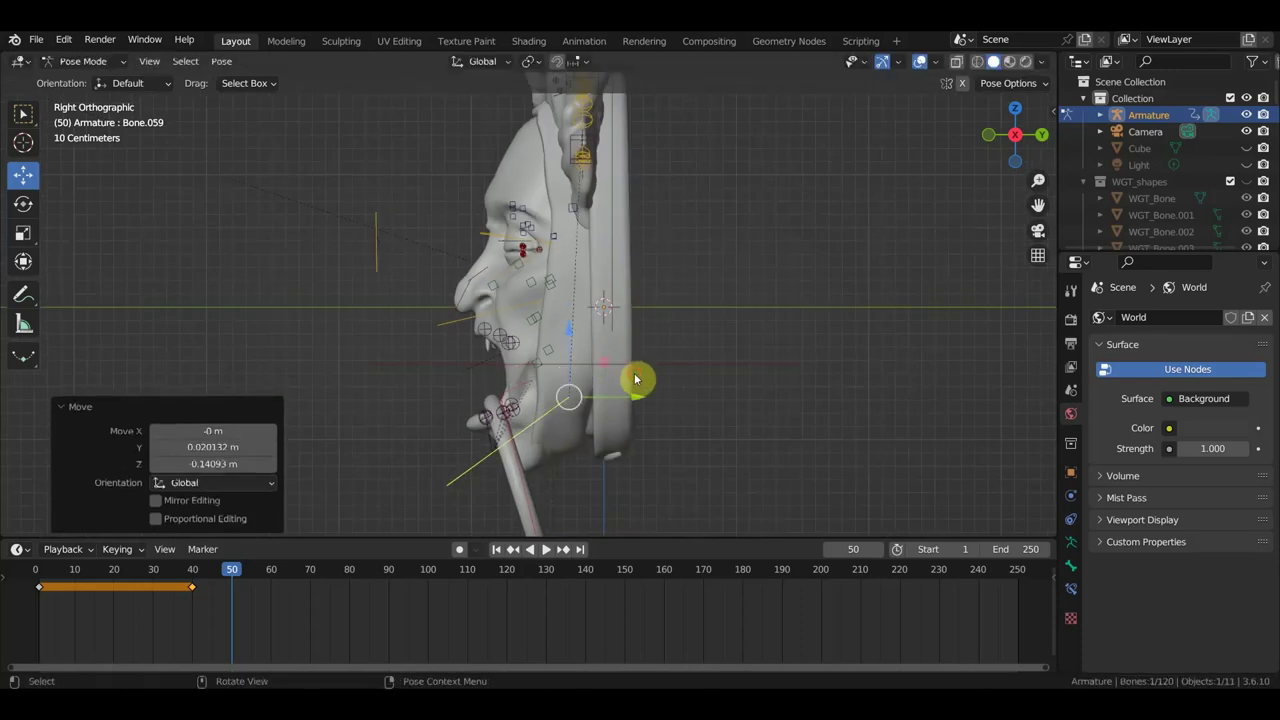
- Set a face bone's rotation mode to quaternion, then box-select the eye bone in right side view
middle_drag(634, 376, 826, 371)
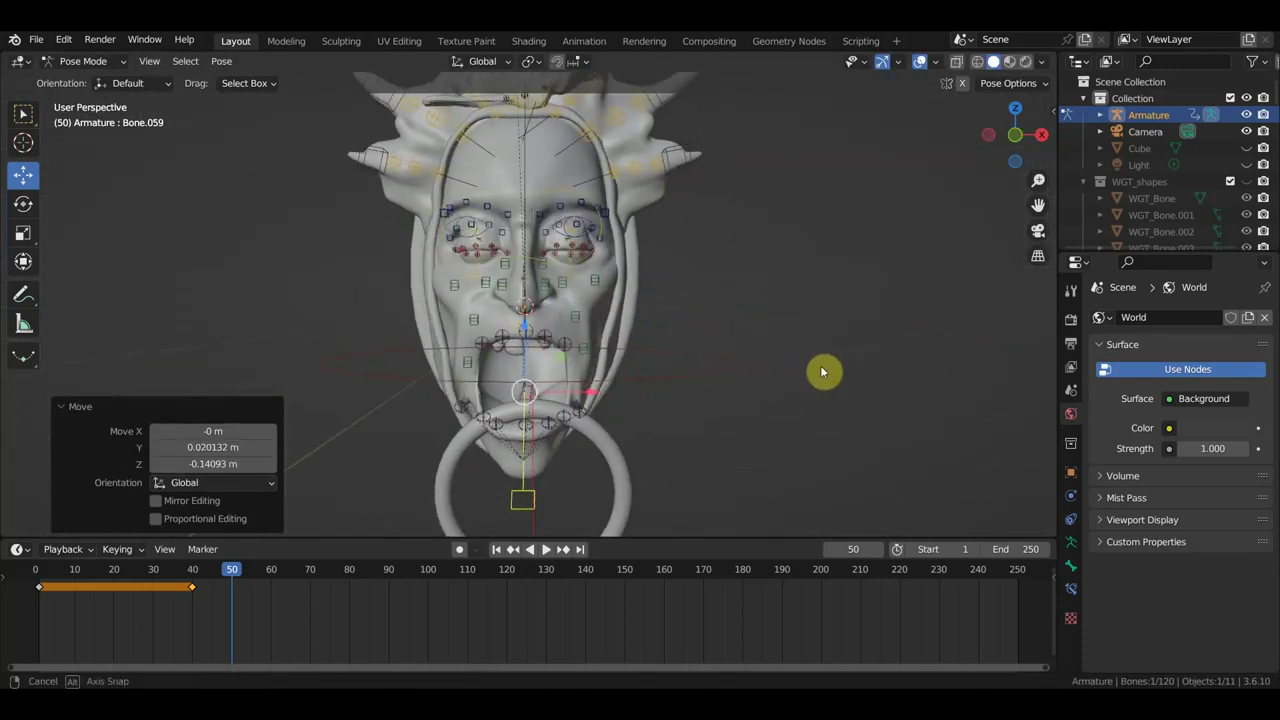
middle_drag(634, 311, 603, 280)
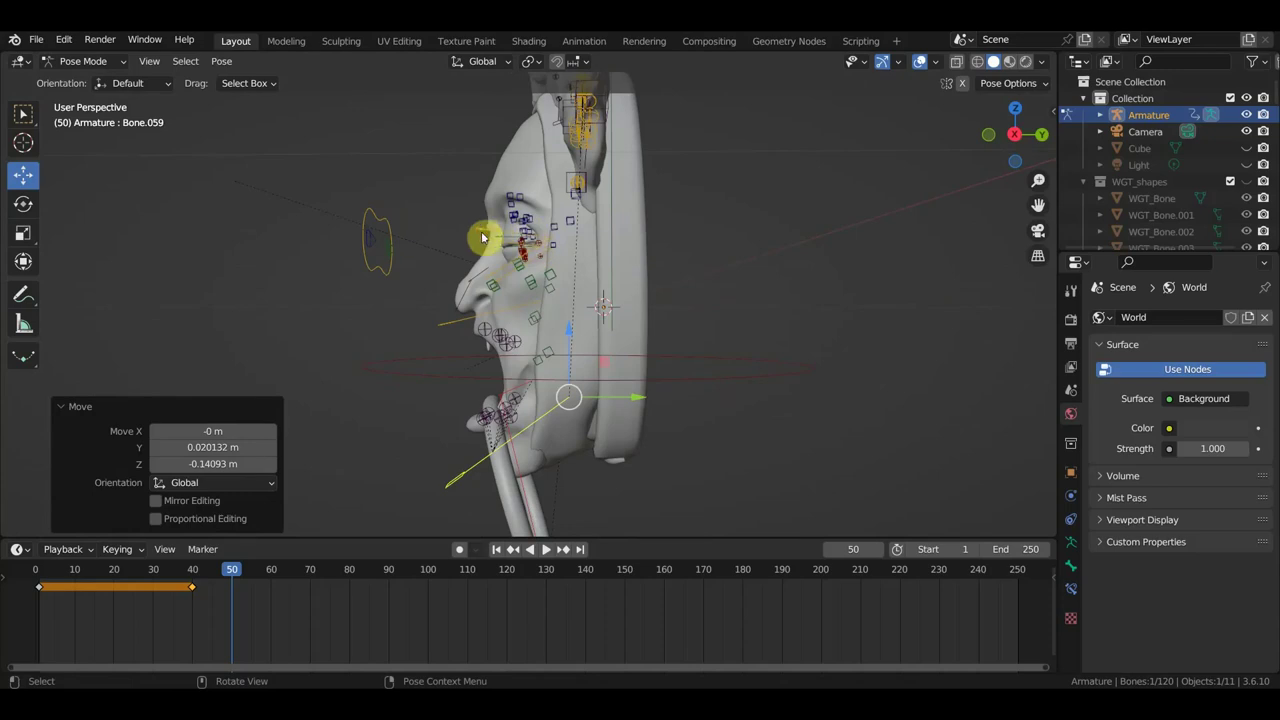
click(491, 244)
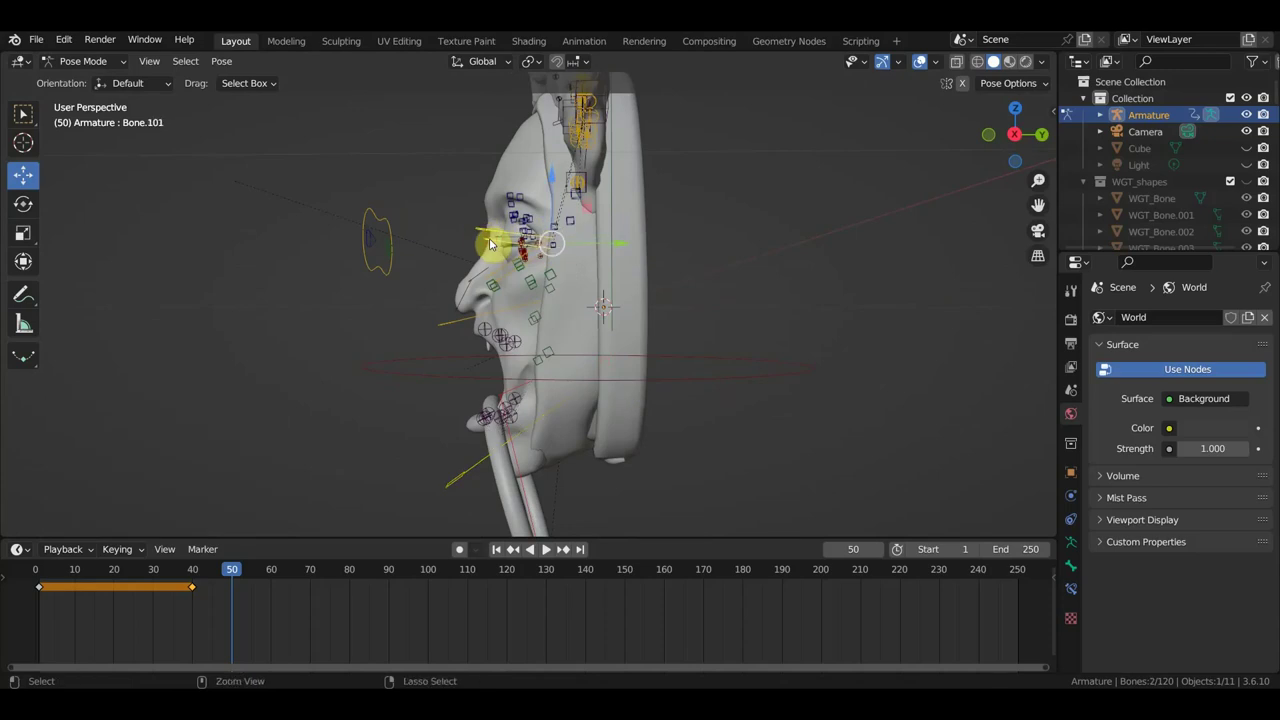
key(ctrl+r)
click(491, 244)
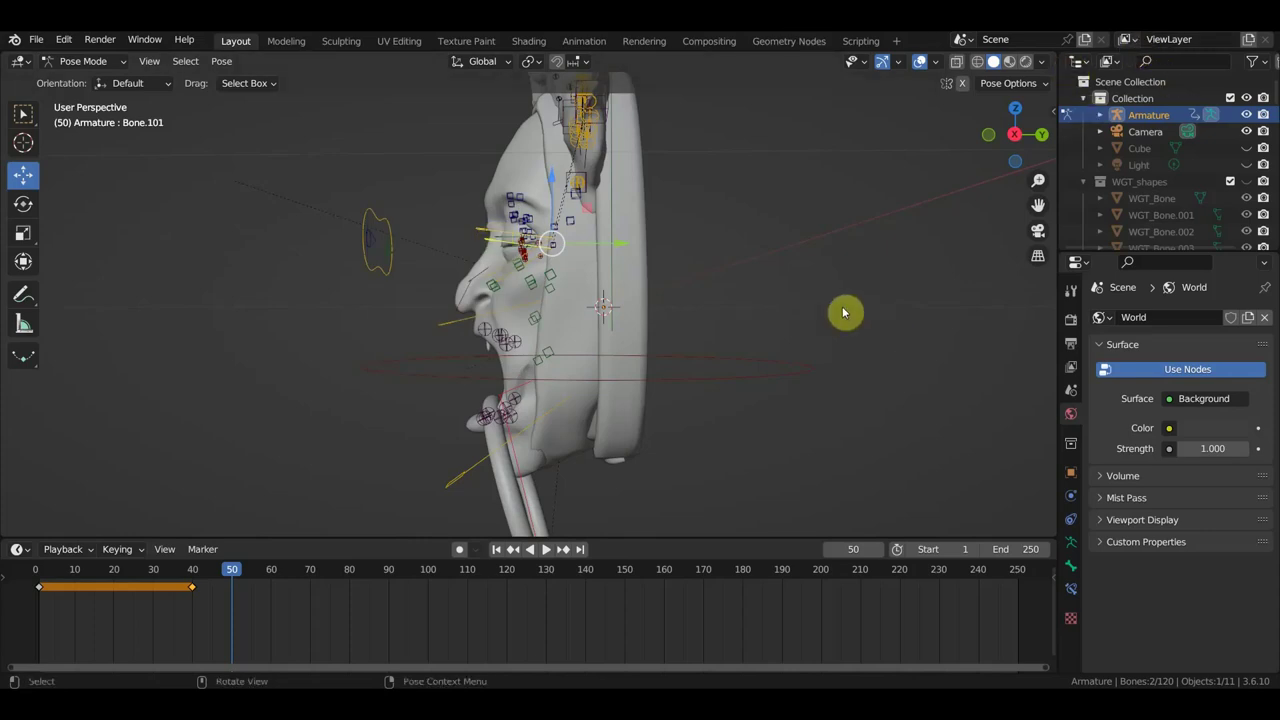
key(super+r)
click(806, 305)
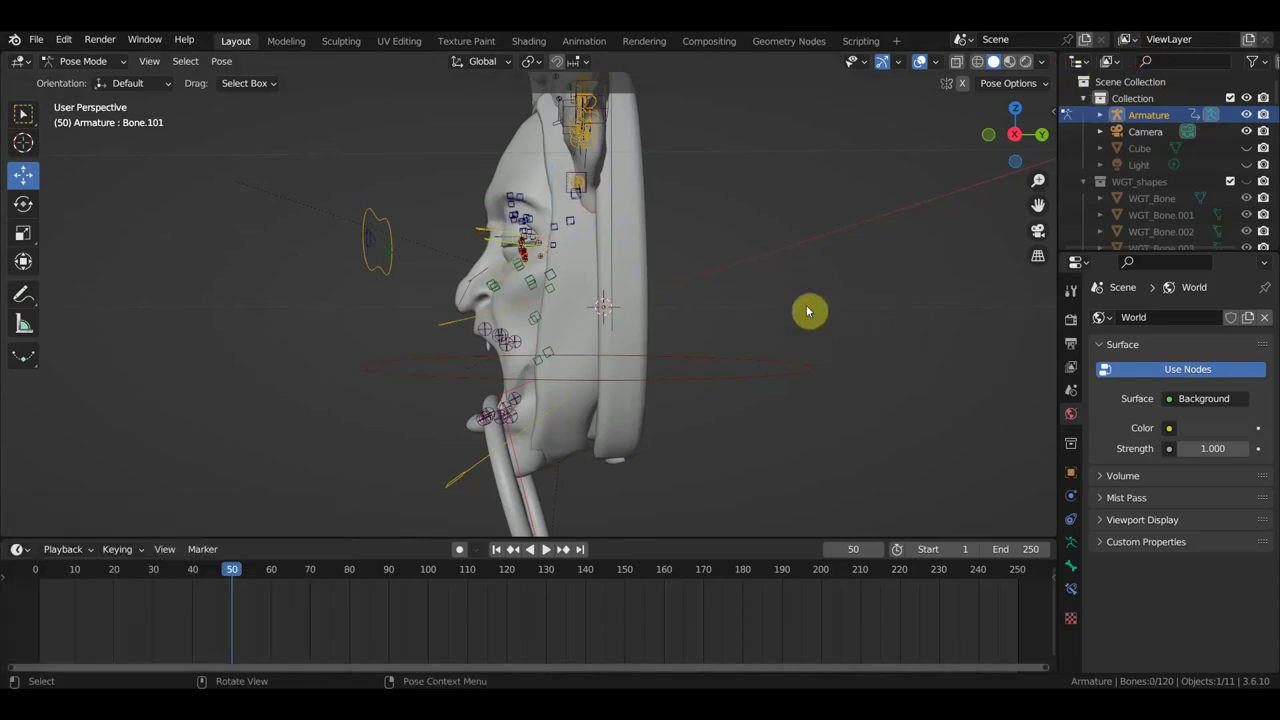
key(b)
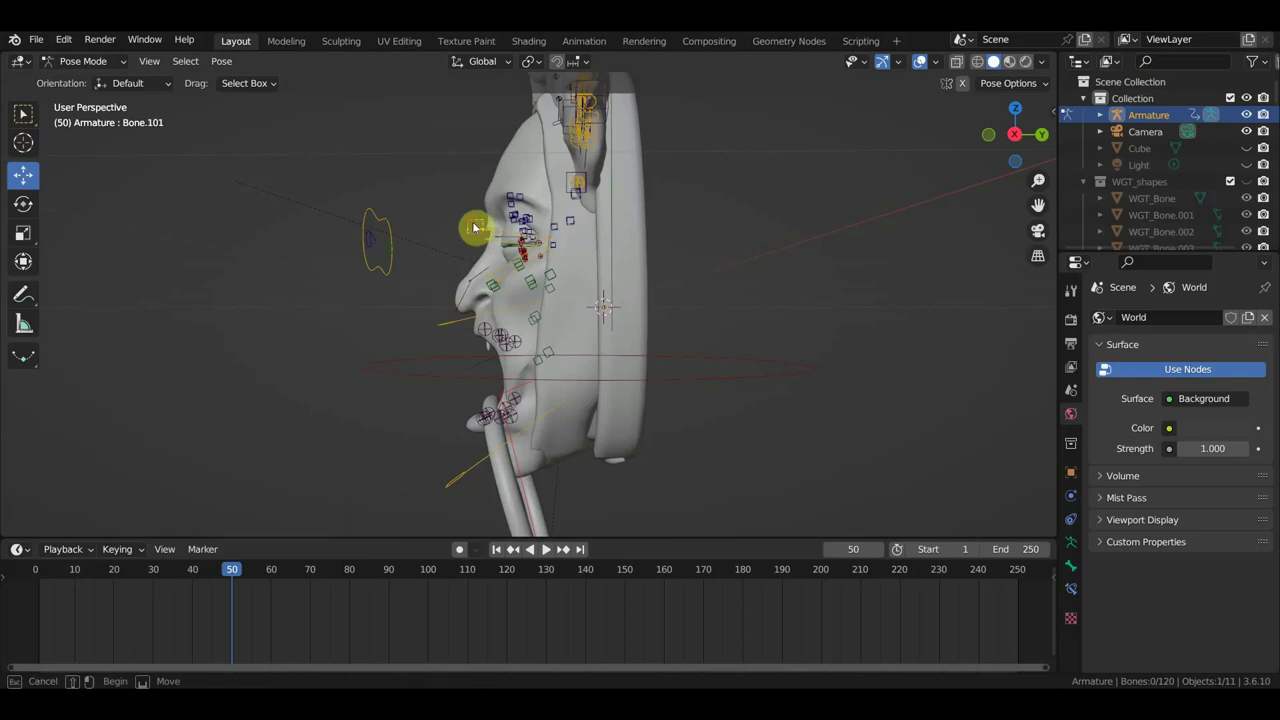
drag(485, 243, 483, 243)
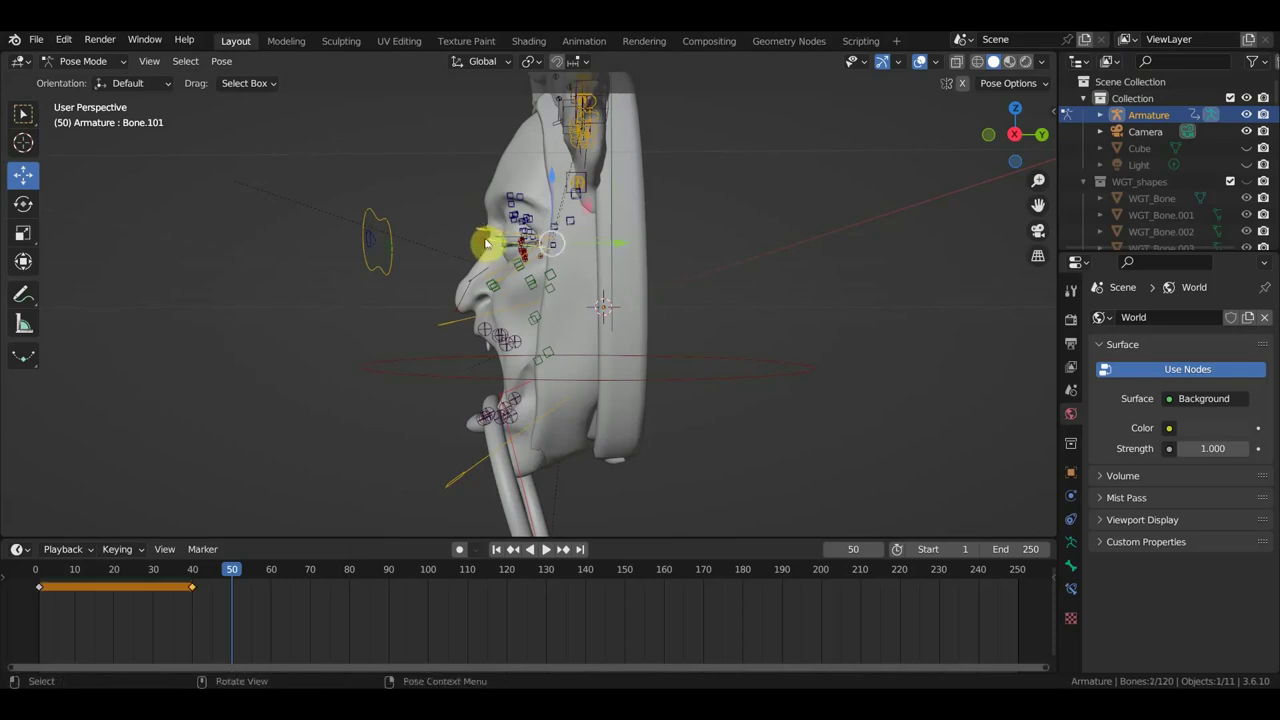
key(KP_3)
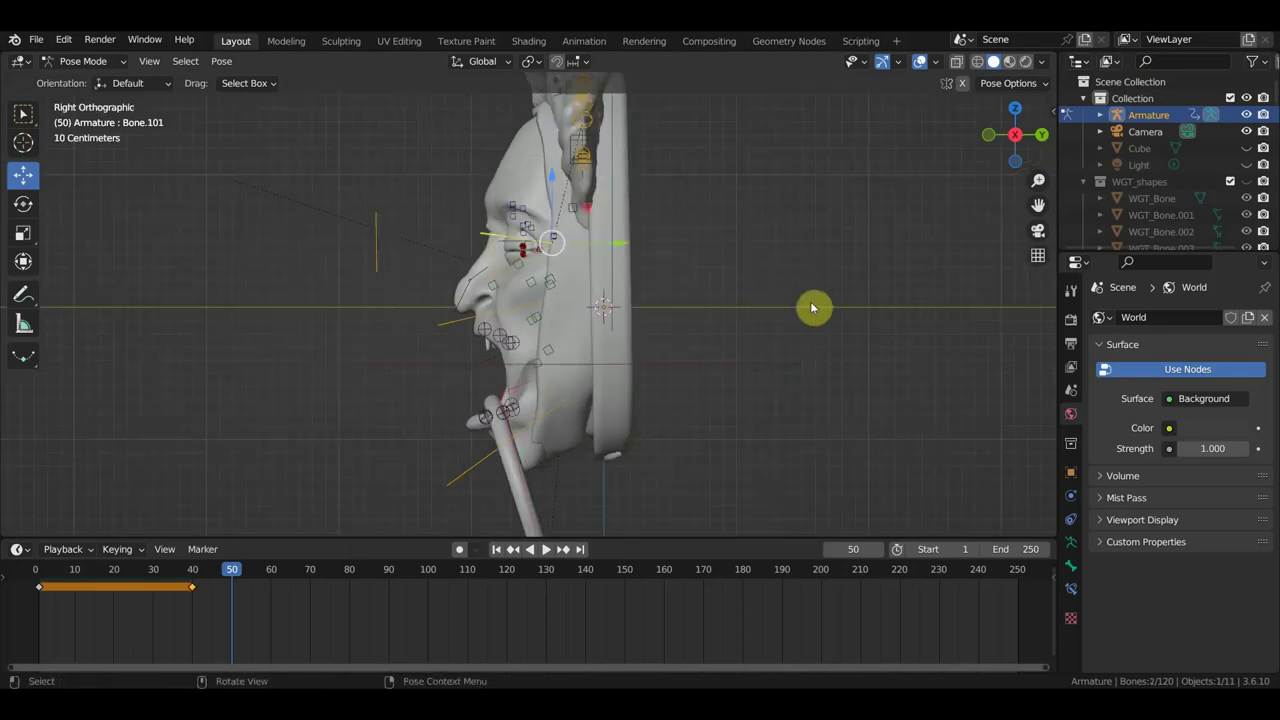
- Rotate the eye-area bones and nudge the nose bone at frame 50
key(r)
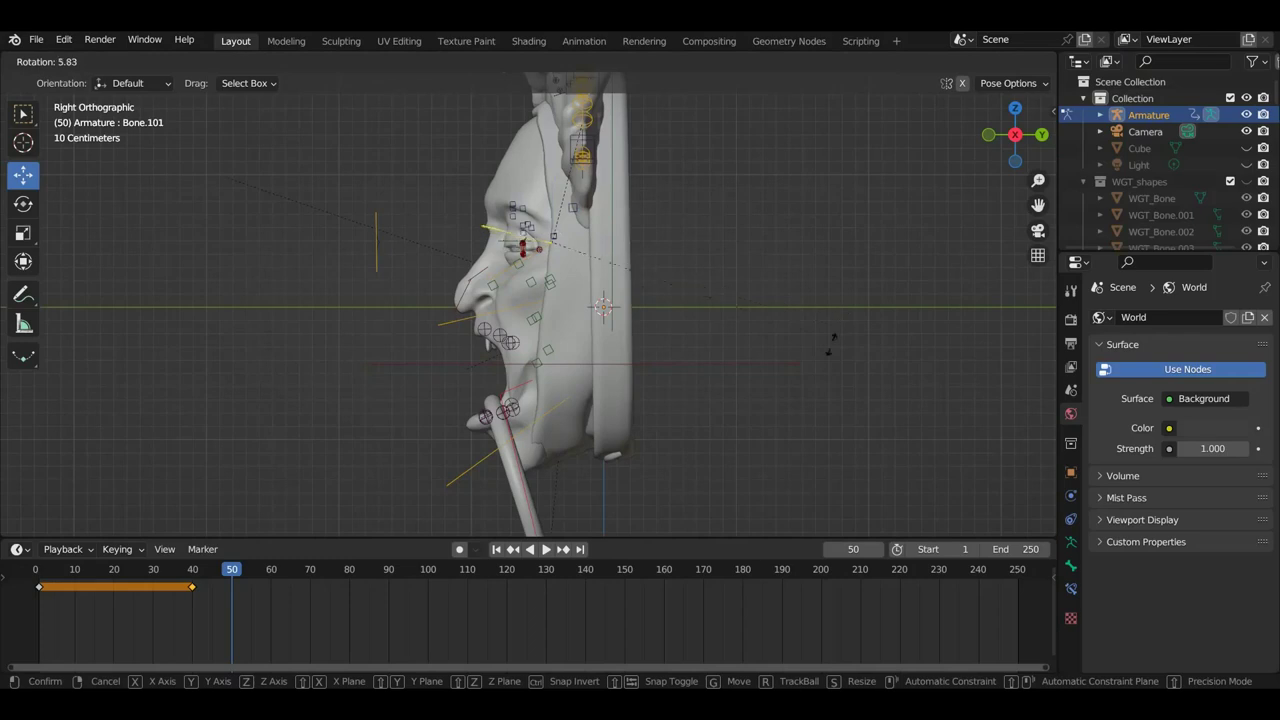
click(713, 375)
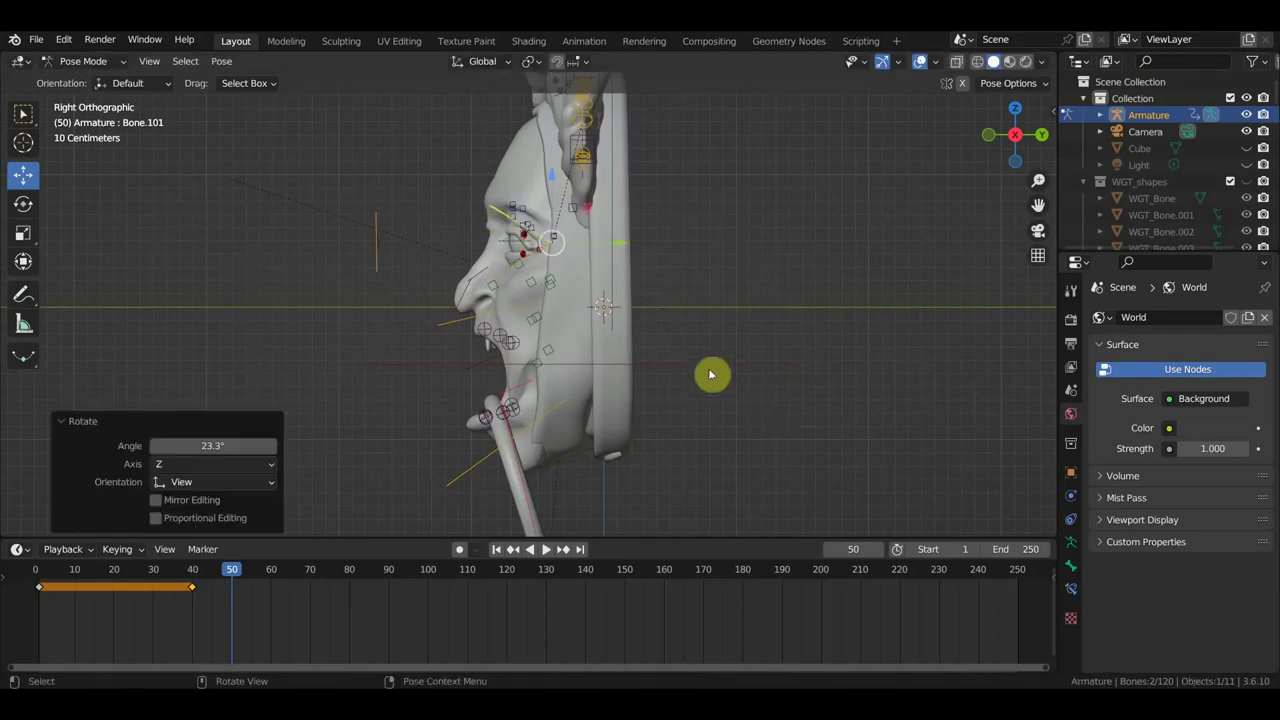
scroll(580, 296, up, 4)
click(483, 240)
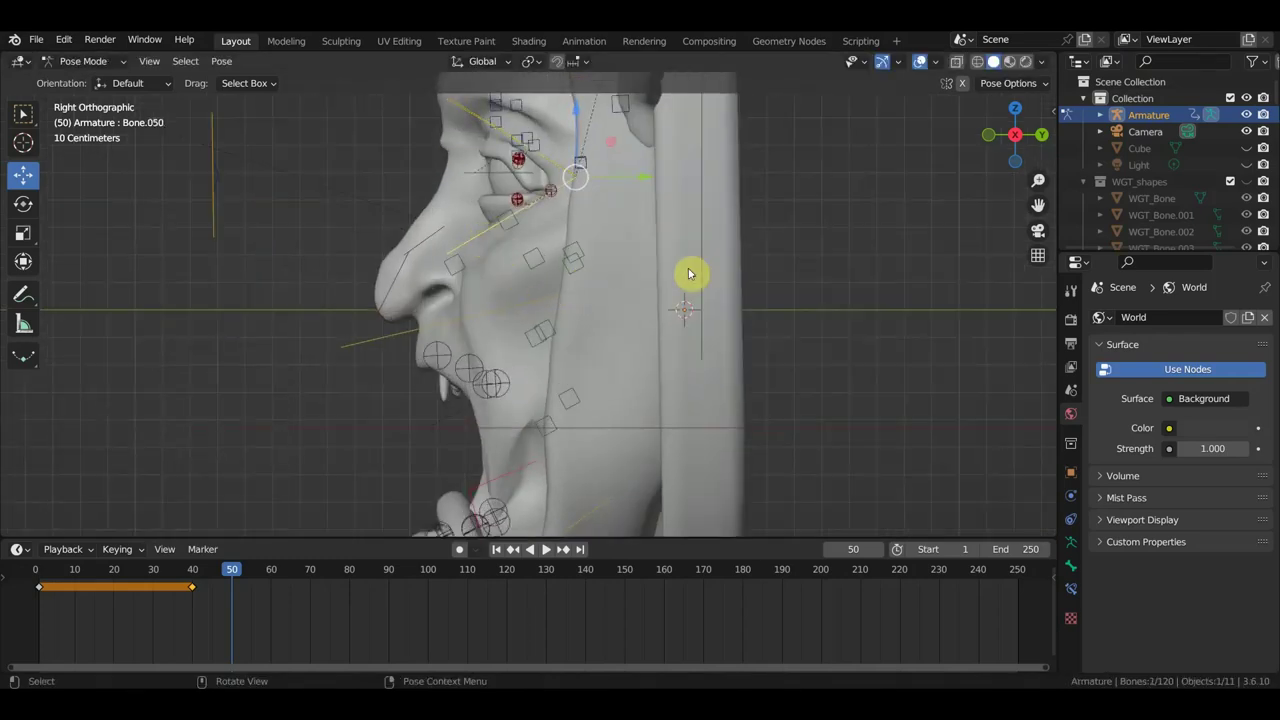
middle_drag(596, 262, 755, 285)
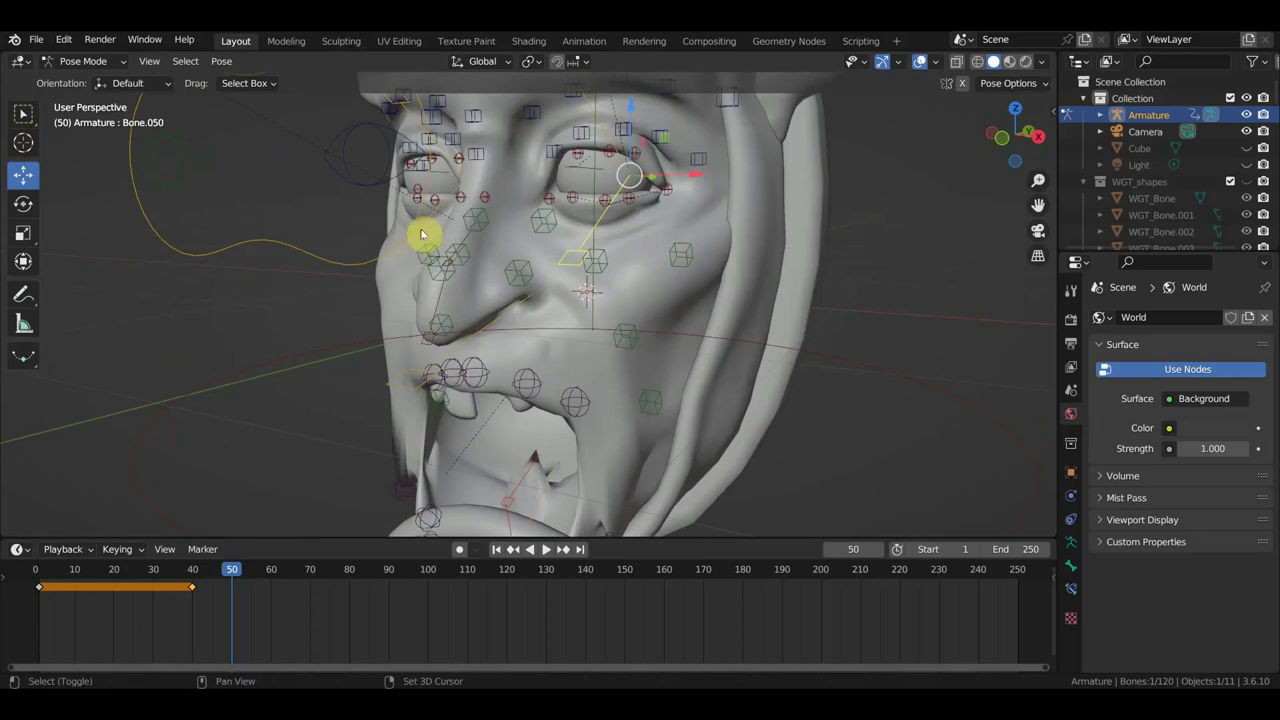
shift+click(445, 236)
key(KP_3)
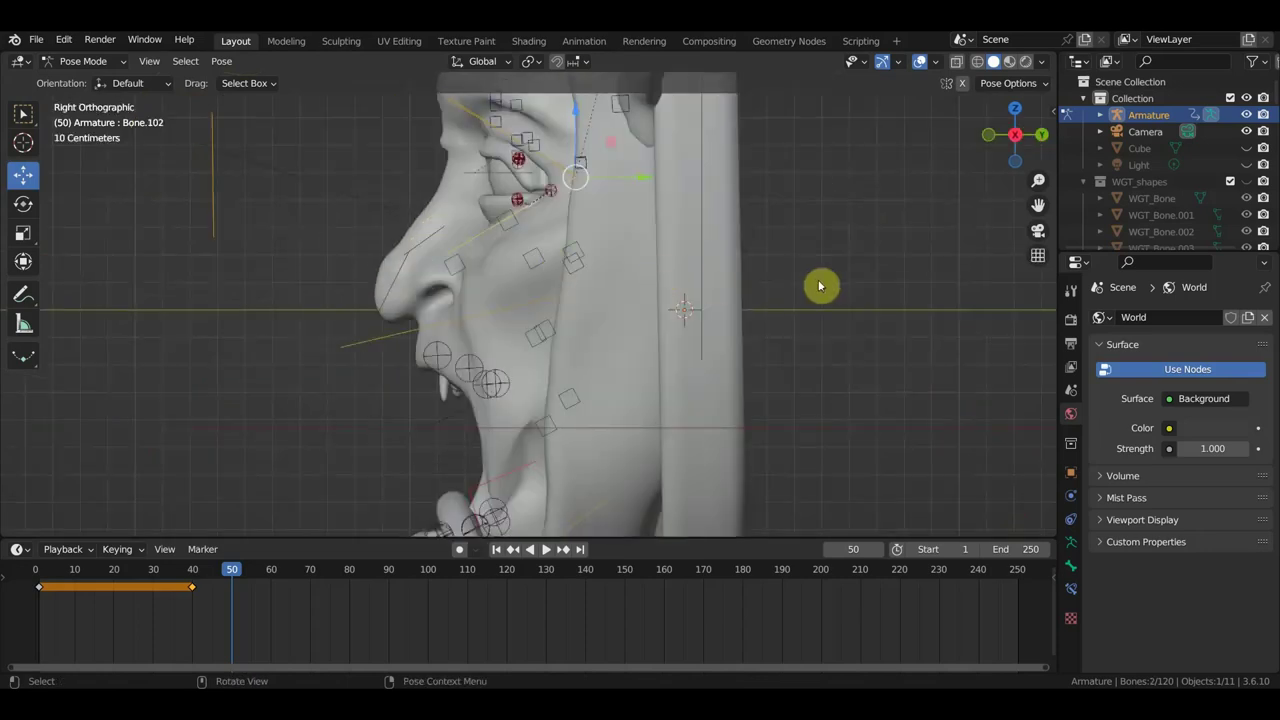
key(r)
click(852, 250)
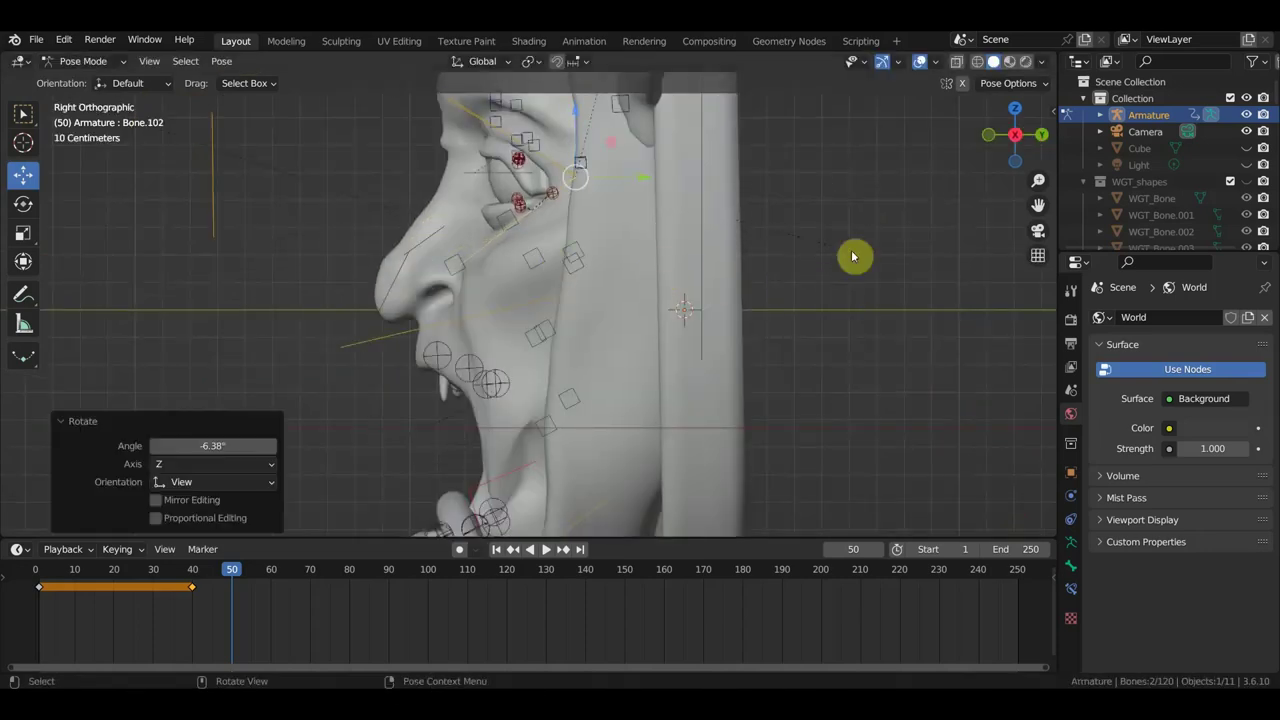
click(461, 278)
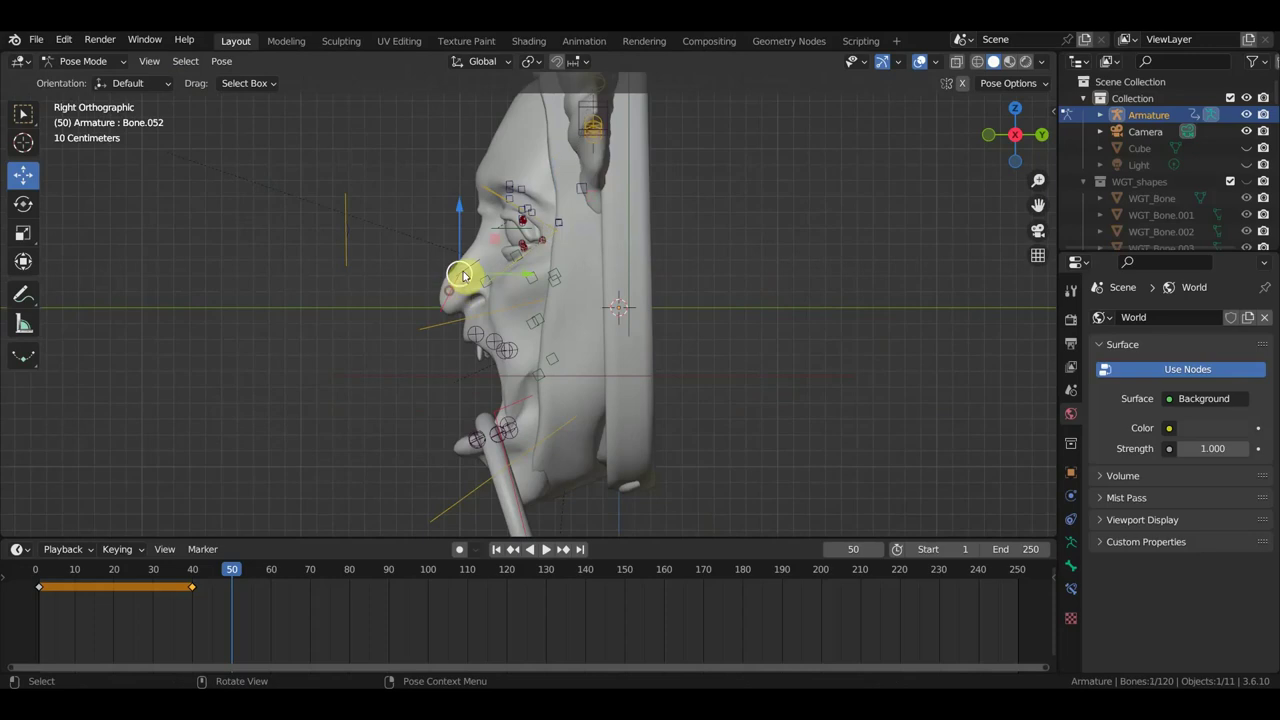
key(g)
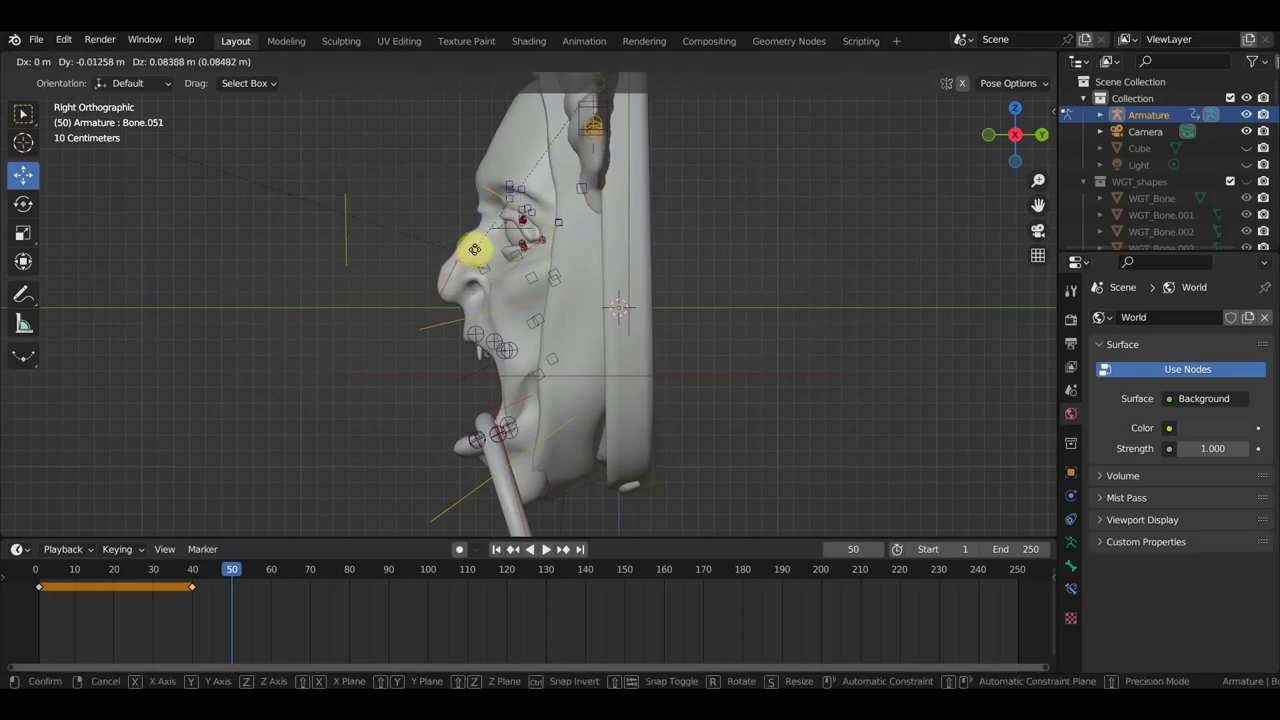
click(474, 249)
- Raise an upper-lip bone and pull the neighbouring lip corner up and left
middle_drag(508, 297, 704, 285)
key(KP_1)
scroll(550, 355, up, 2)
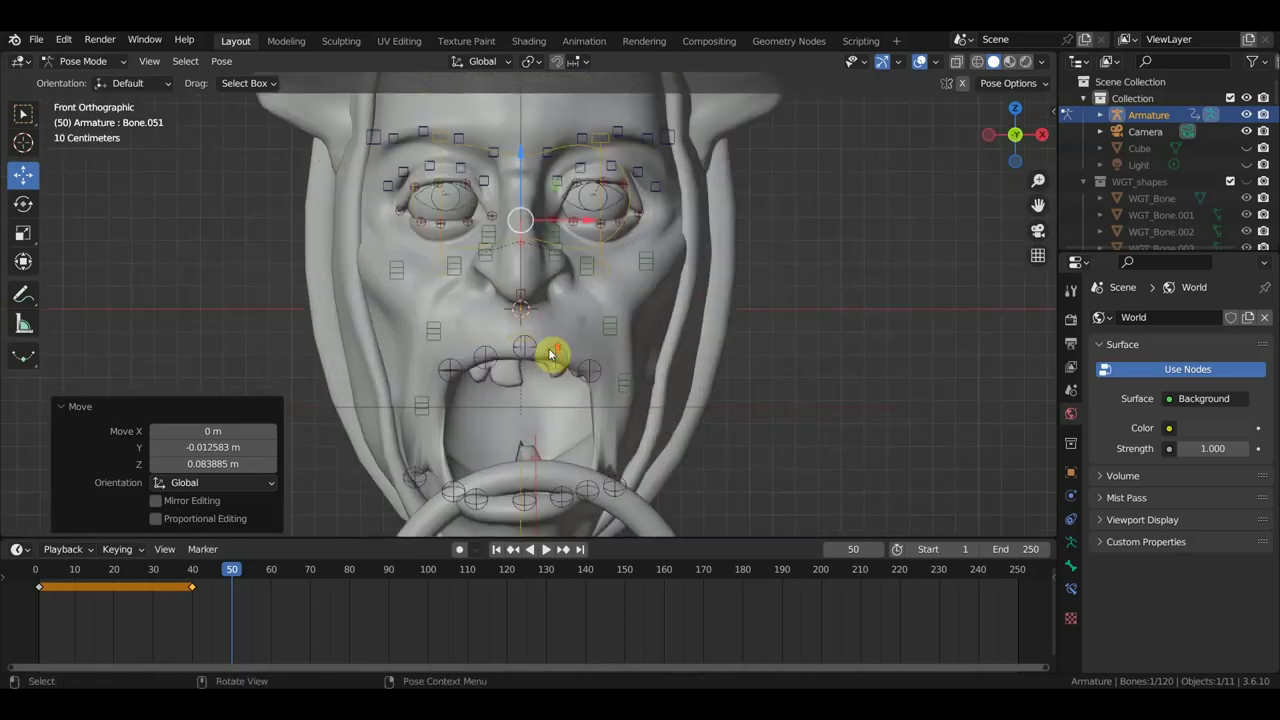
click(478, 355)
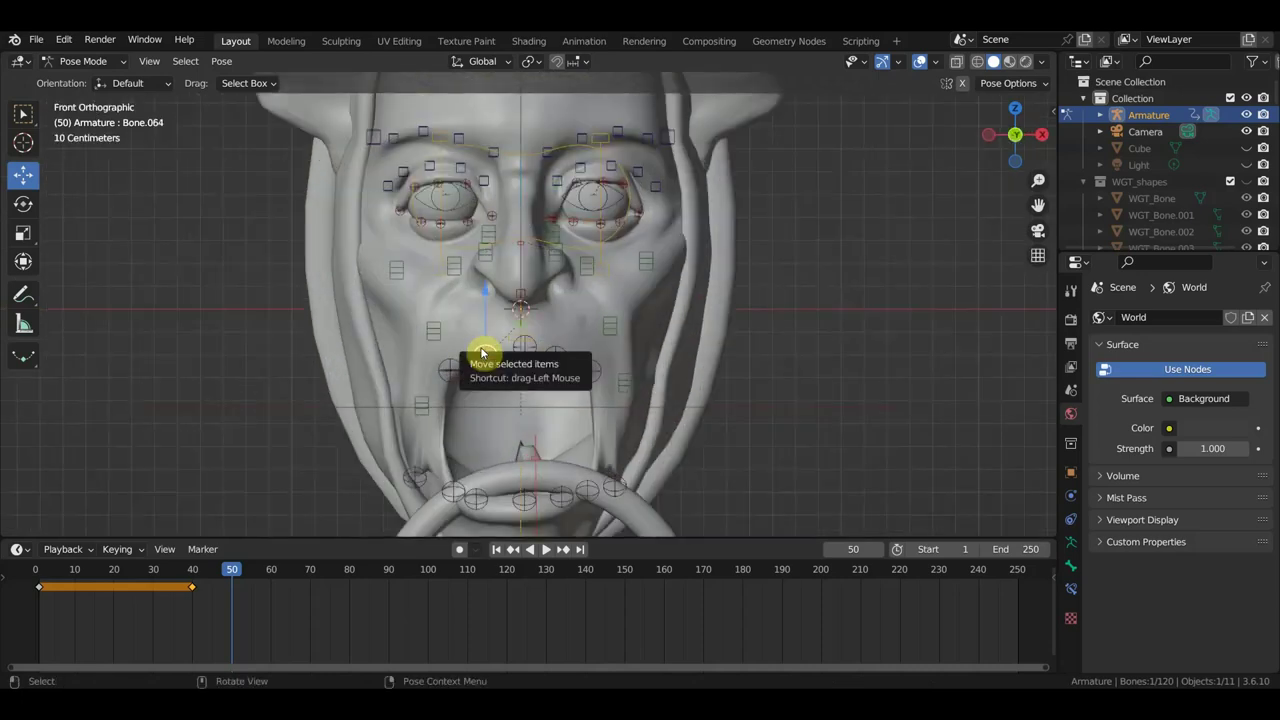
key(g)
click(477, 328)
click(450, 368)
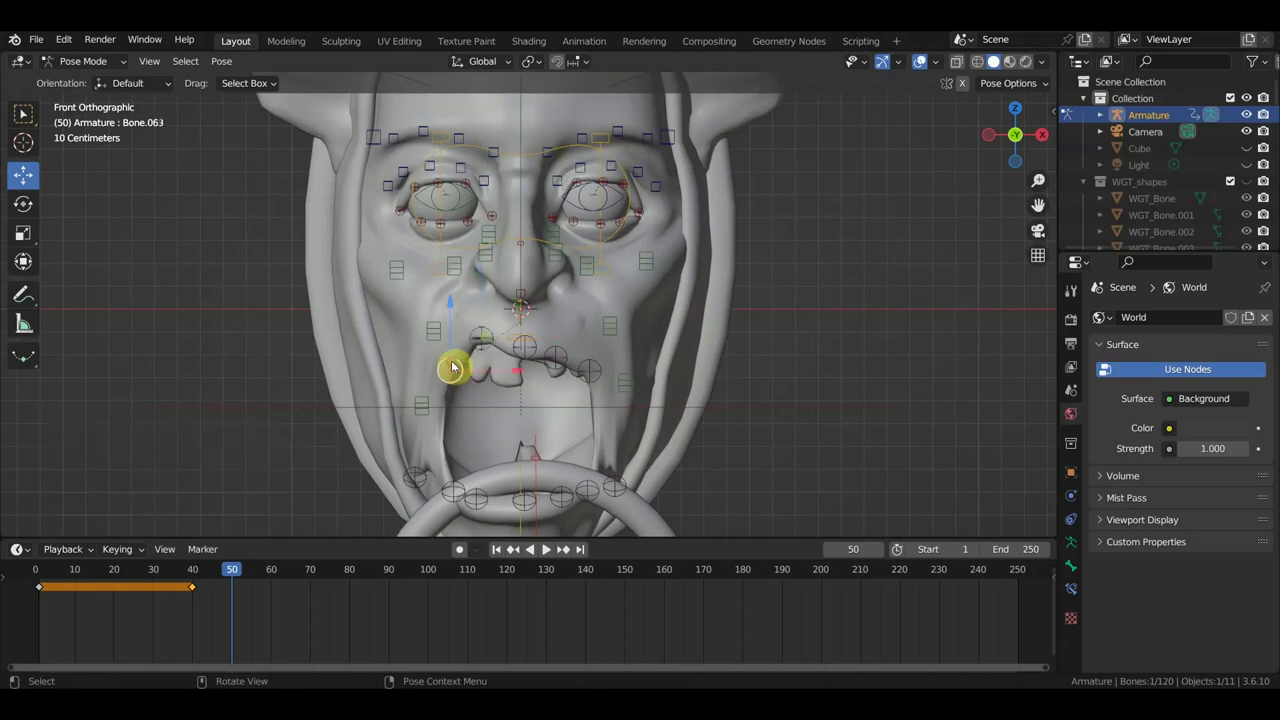
key(g)
click(444, 345)
mouse_move(443, 349)
middle_down()
mouse_move(480, 380)
mouse_move(651, 380)
middle_up()
mouse_move(520, 405)
middle_down()
mouse_move(480, 371)
mouse_move(553, 362)
middle_up()
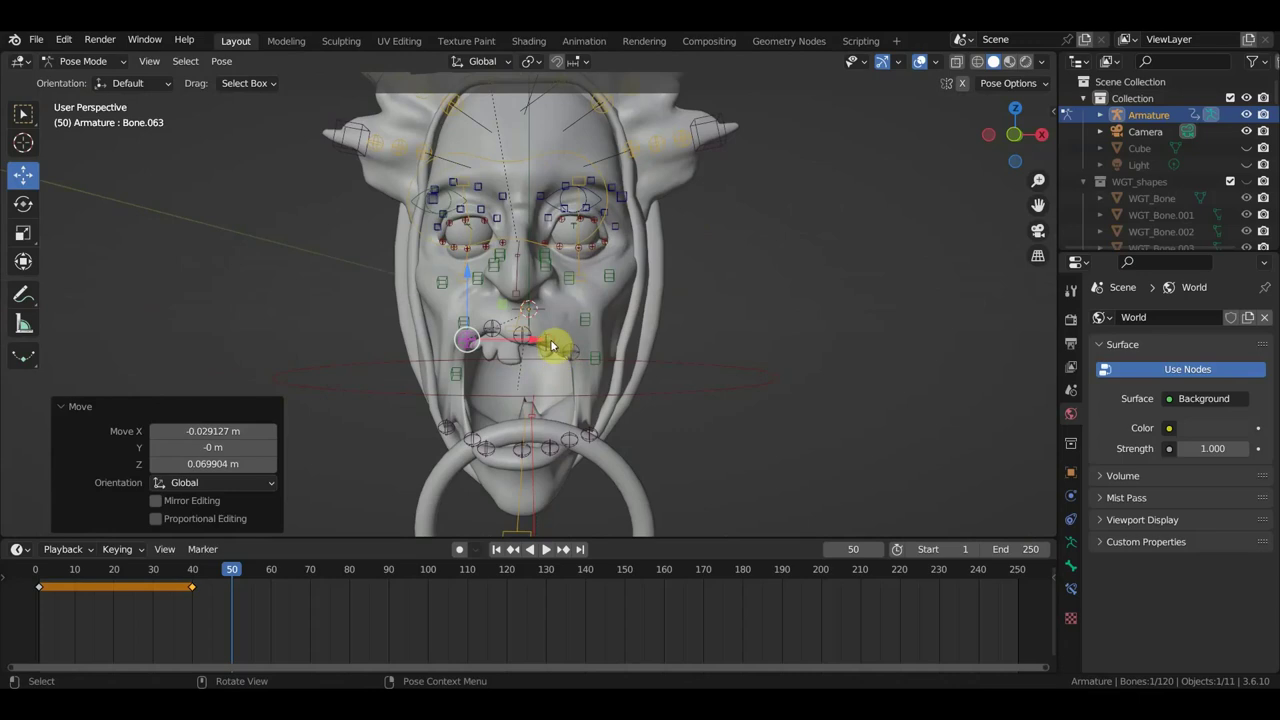
- Raise the remaining upper-lip bones and adjust the lip-centre bone
click(551, 345)
key(g)
click(553, 327)
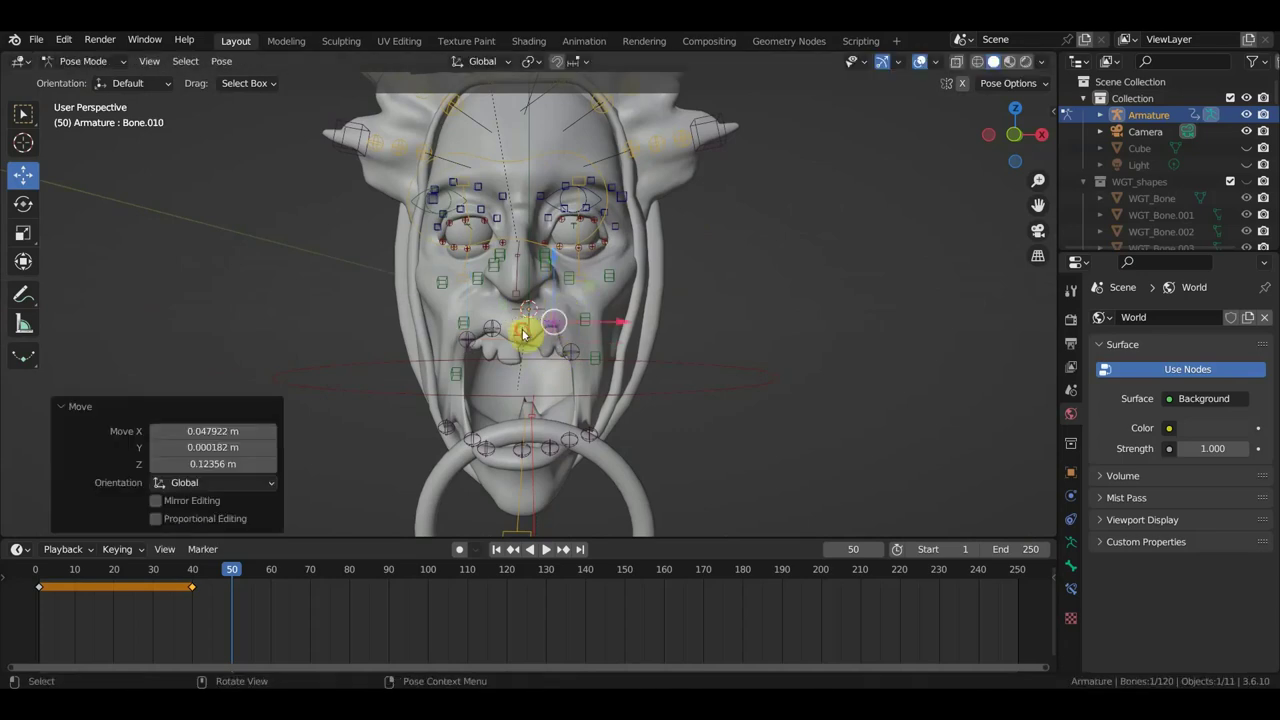
click(523, 333)
key(g)
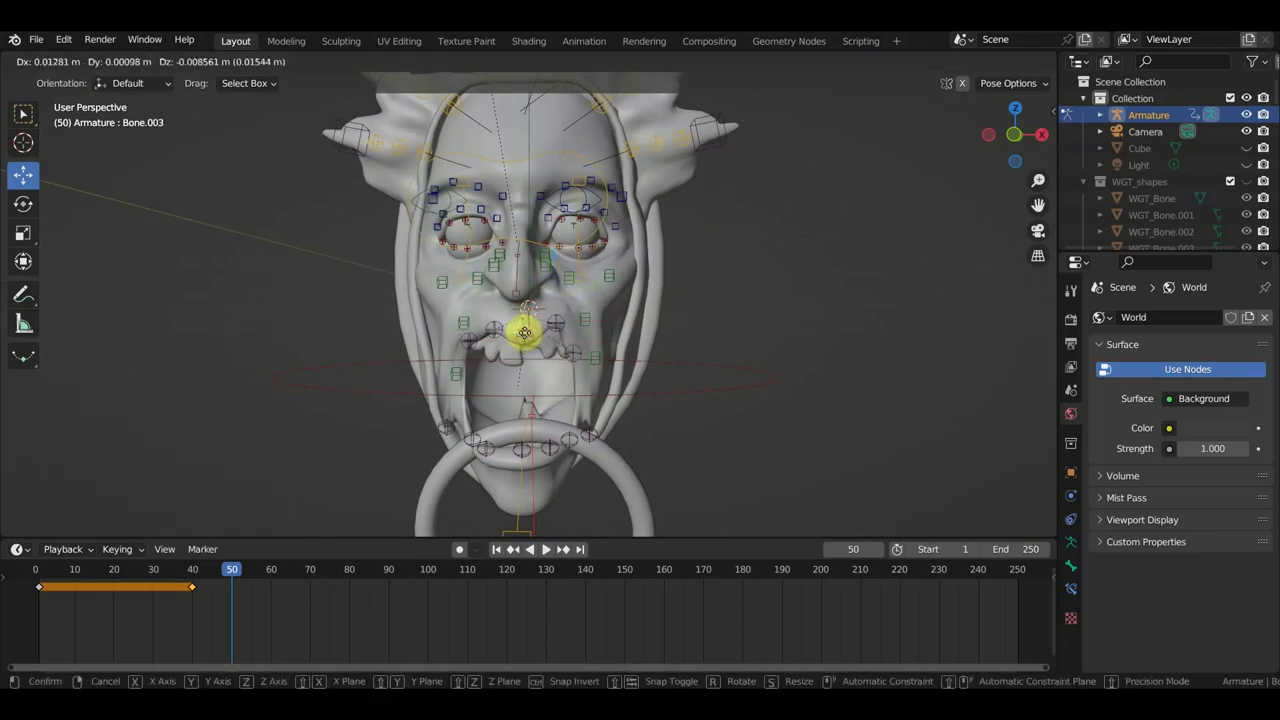
click(524, 338)
click(530, 343)
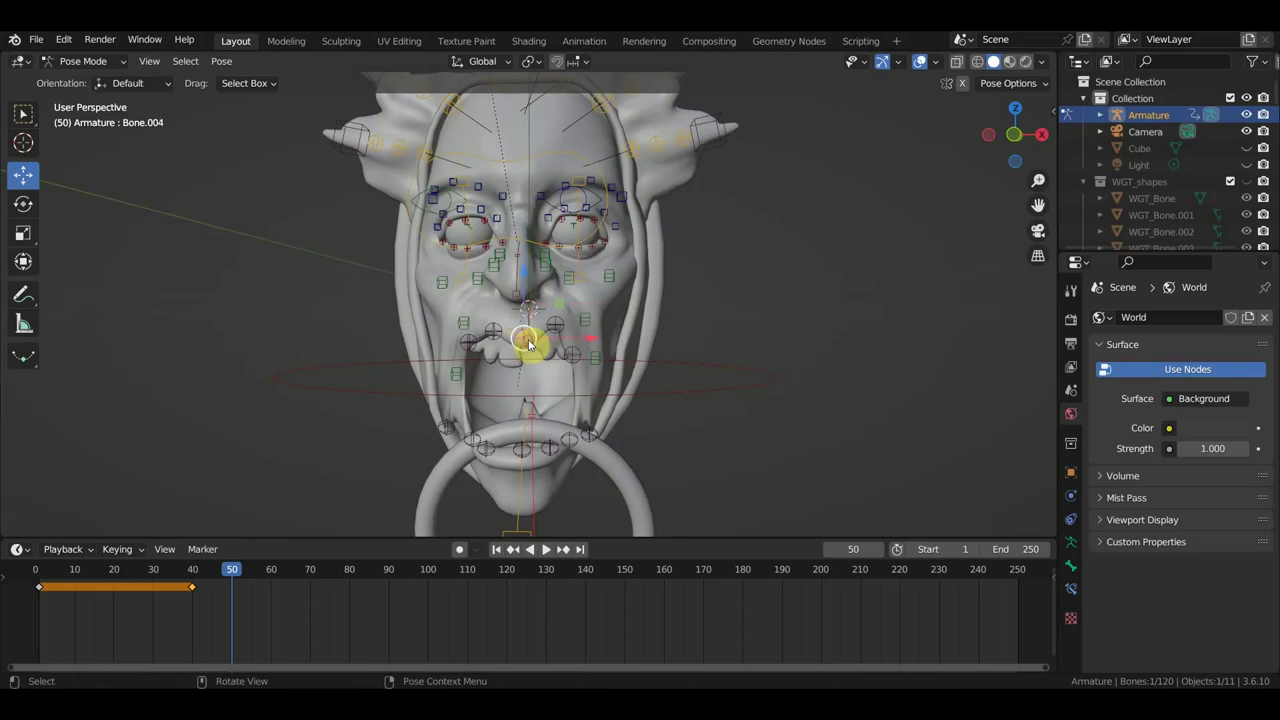
key(g)
click(531, 323)
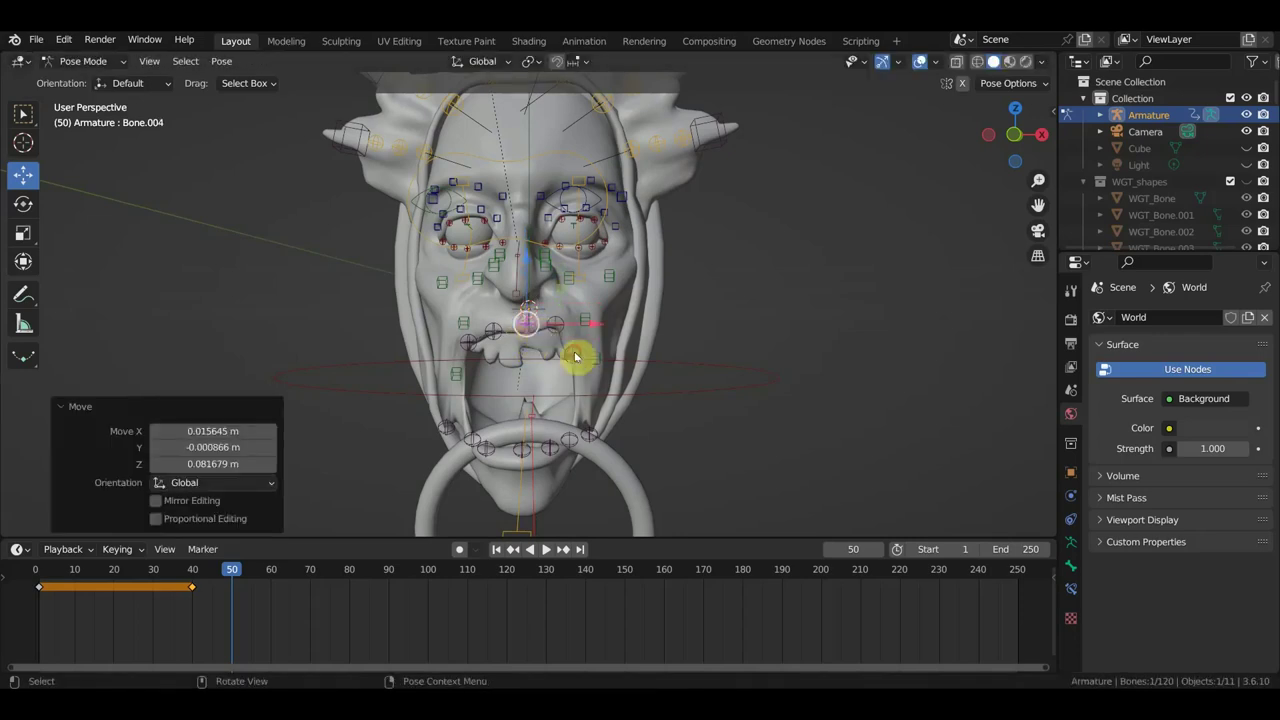
- Reposition the right and left mouth-corner bones to reshape the lips
click(575, 356)
key(g)
click(585, 345)
key(g)
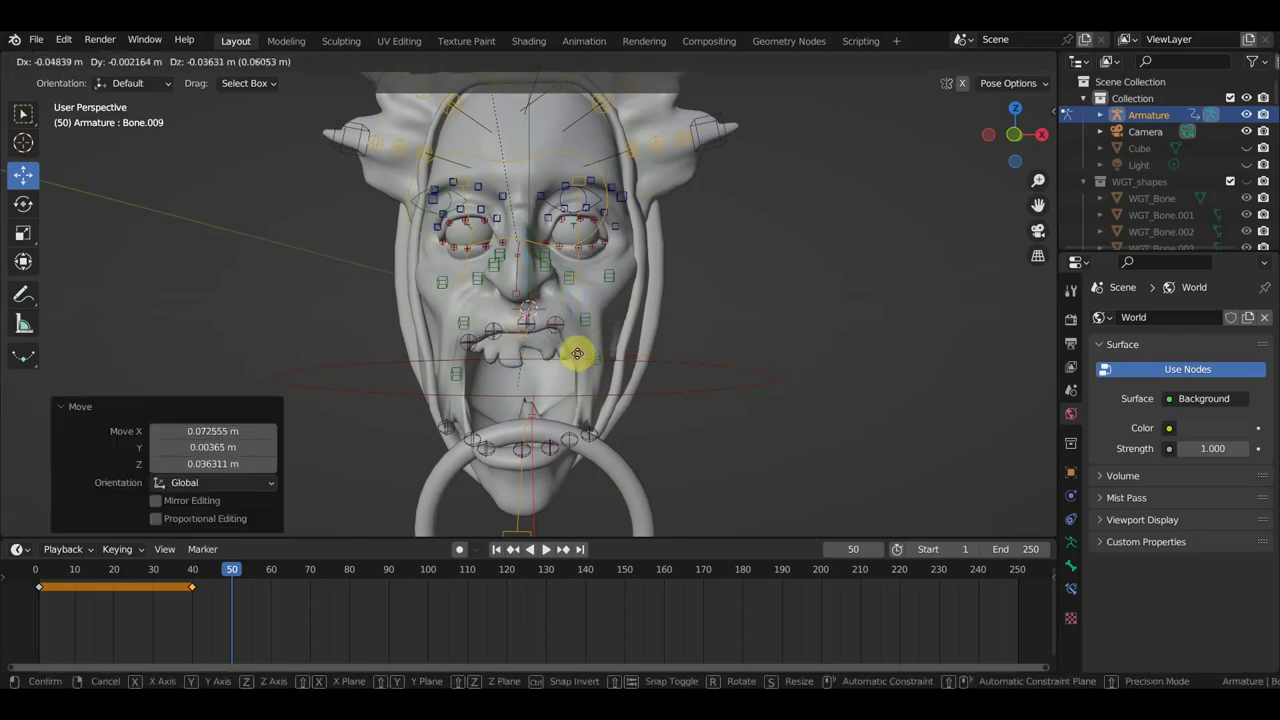
click(575, 359)
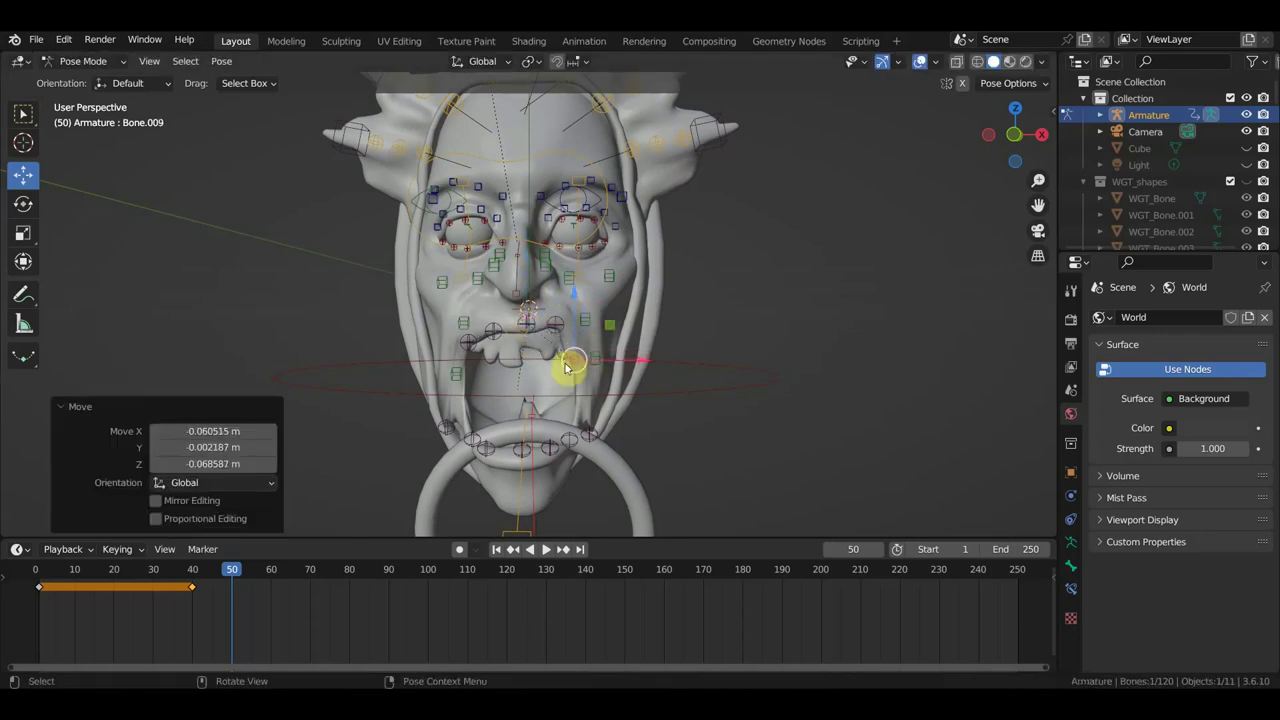
click(457, 376)
key(g)
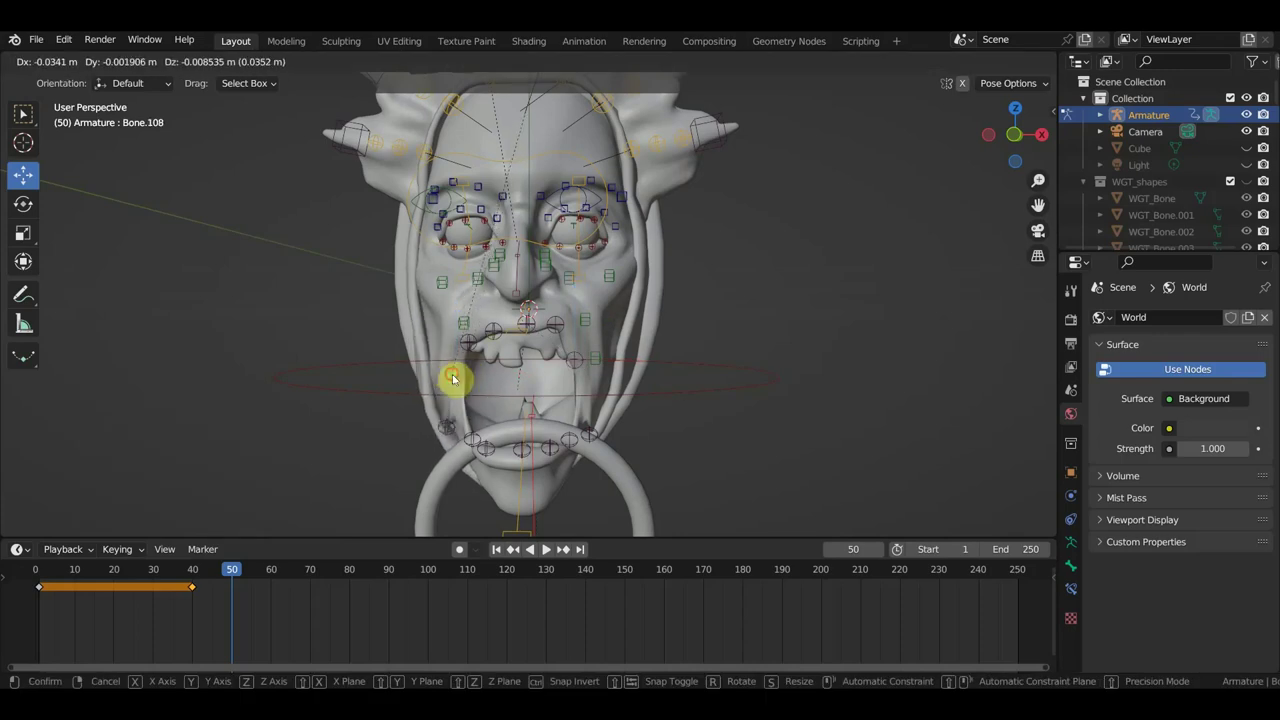
click(450, 376)
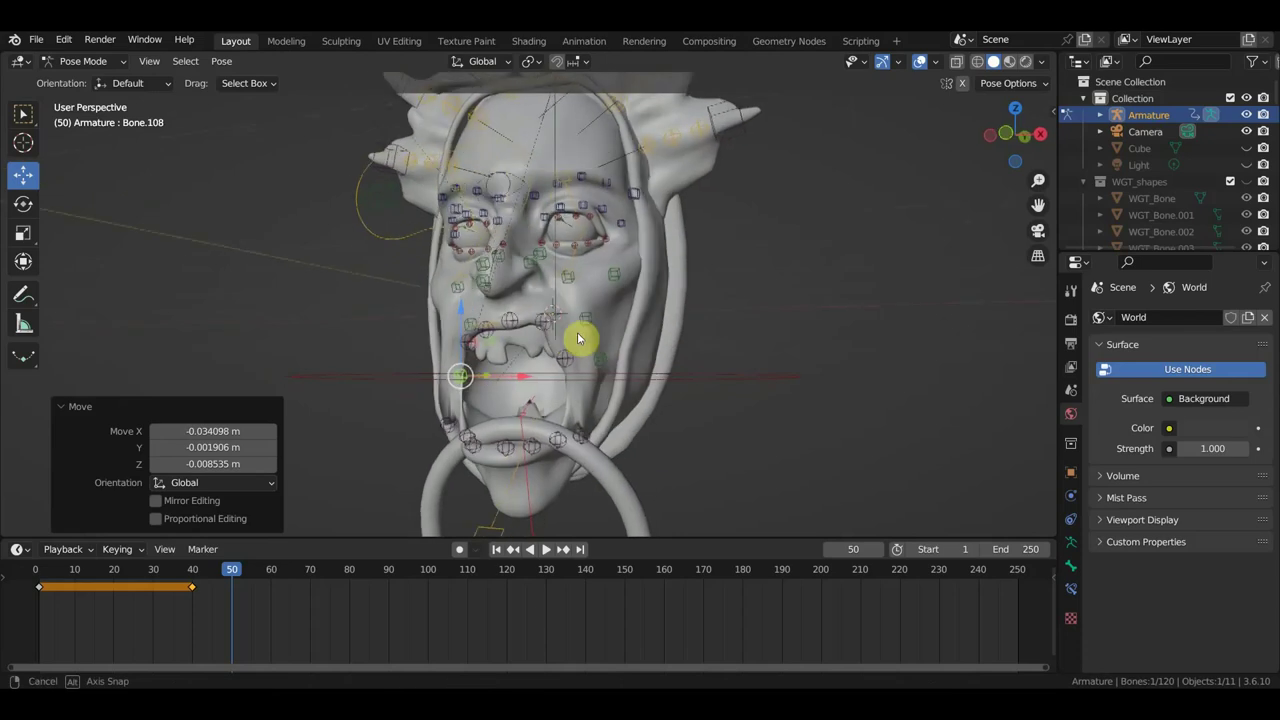
drag(598, 360, 694, 366)
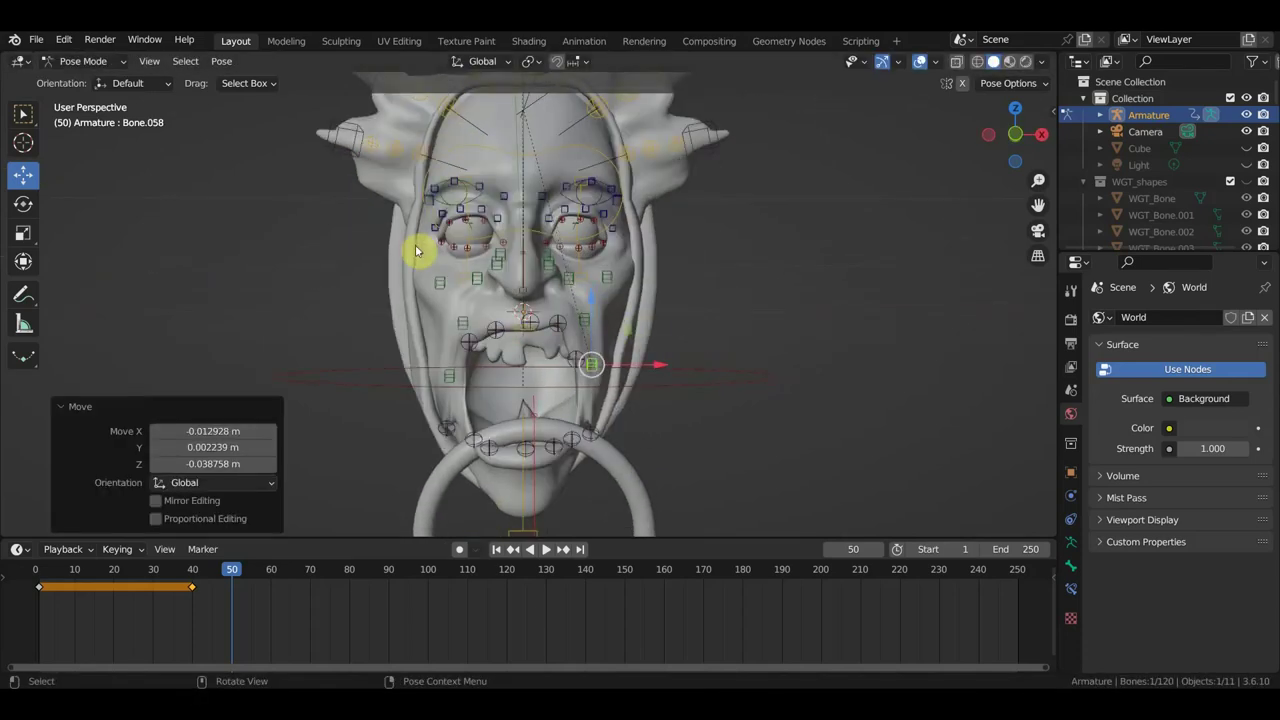
- Raise Bone.111 above the forehead straight up along Z
key(KP_1)
shift+middle_drag(530, 232, 568, 338)
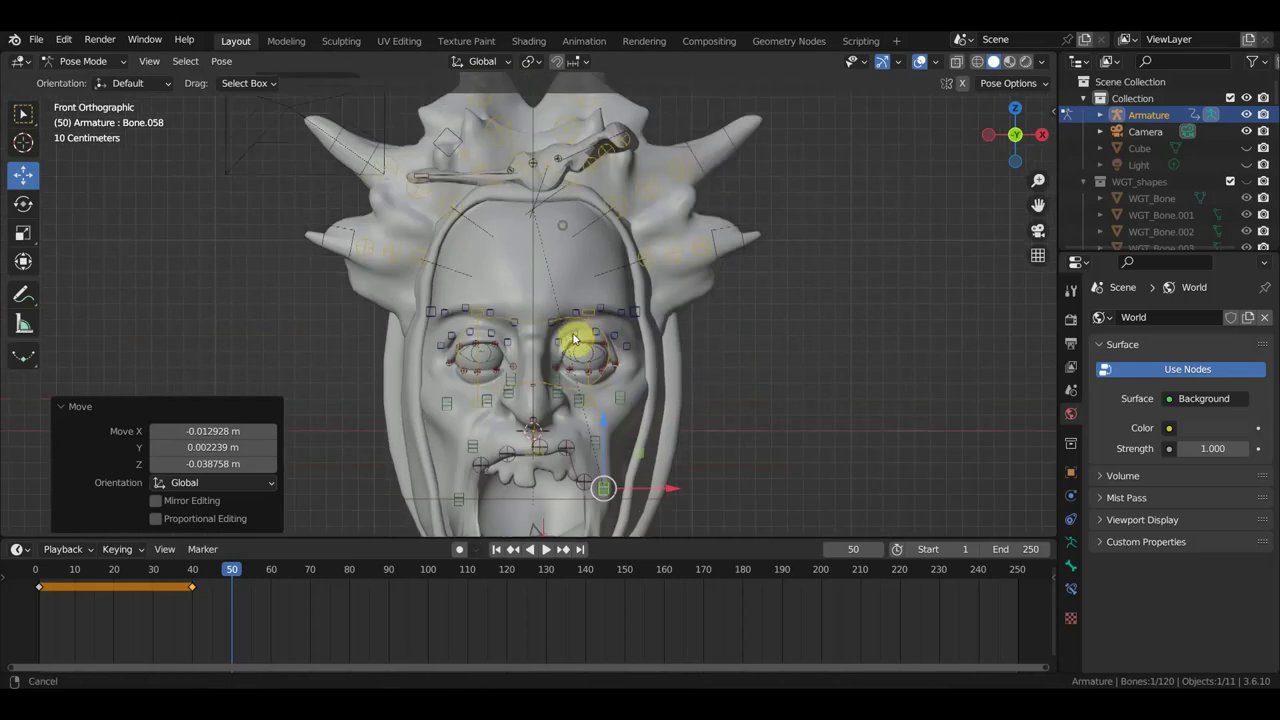
click(545, 168)
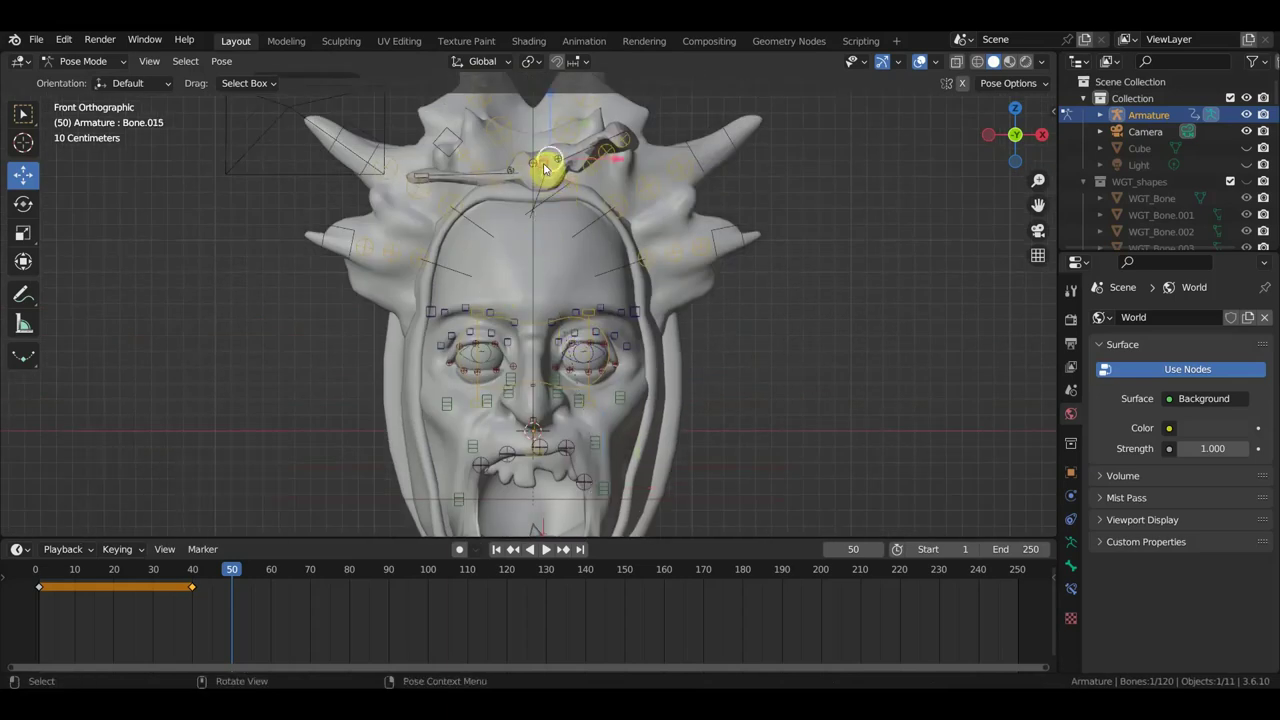
middle_drag(545, 168, 586, 286)
scroll(529, 177, up, 4)
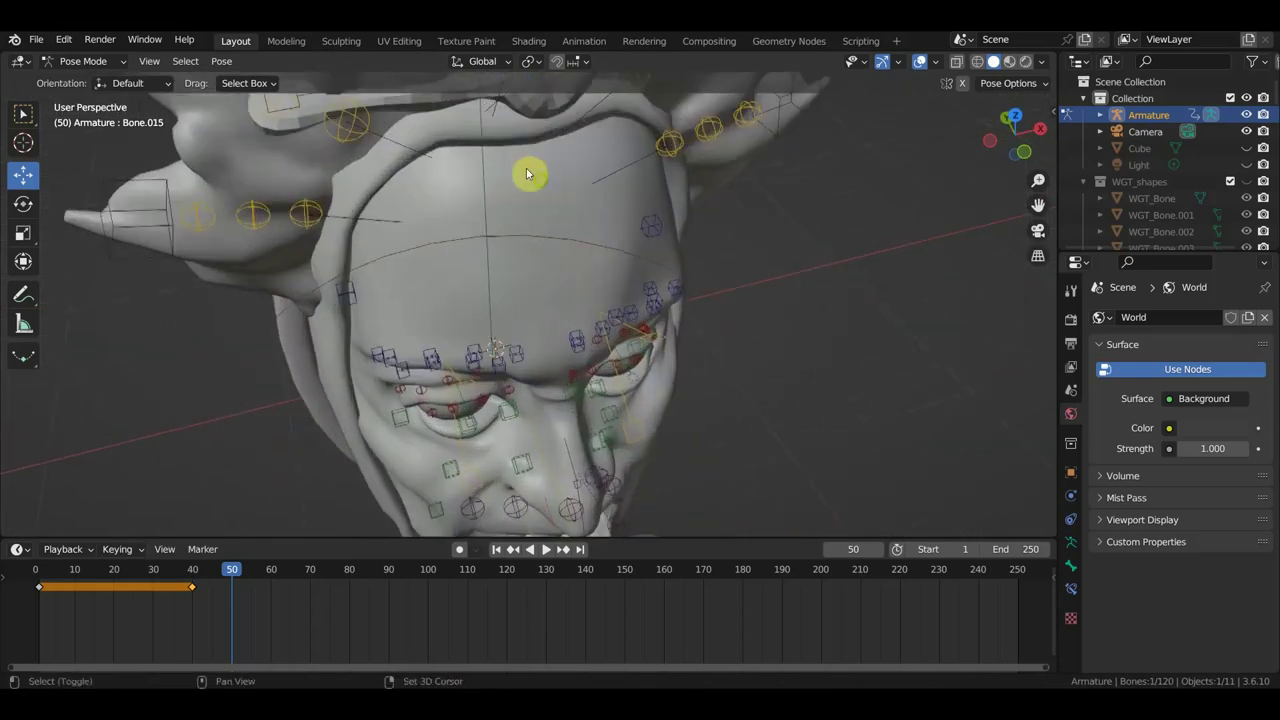
ctrl+middle_drag(529, 177, 594, 358)
click(574, 245)
mouse_move(571, 251)
middle_down()
mouse_move(591, 234)
mouse_move(586, 212)
middle_up()
key(KP_1)
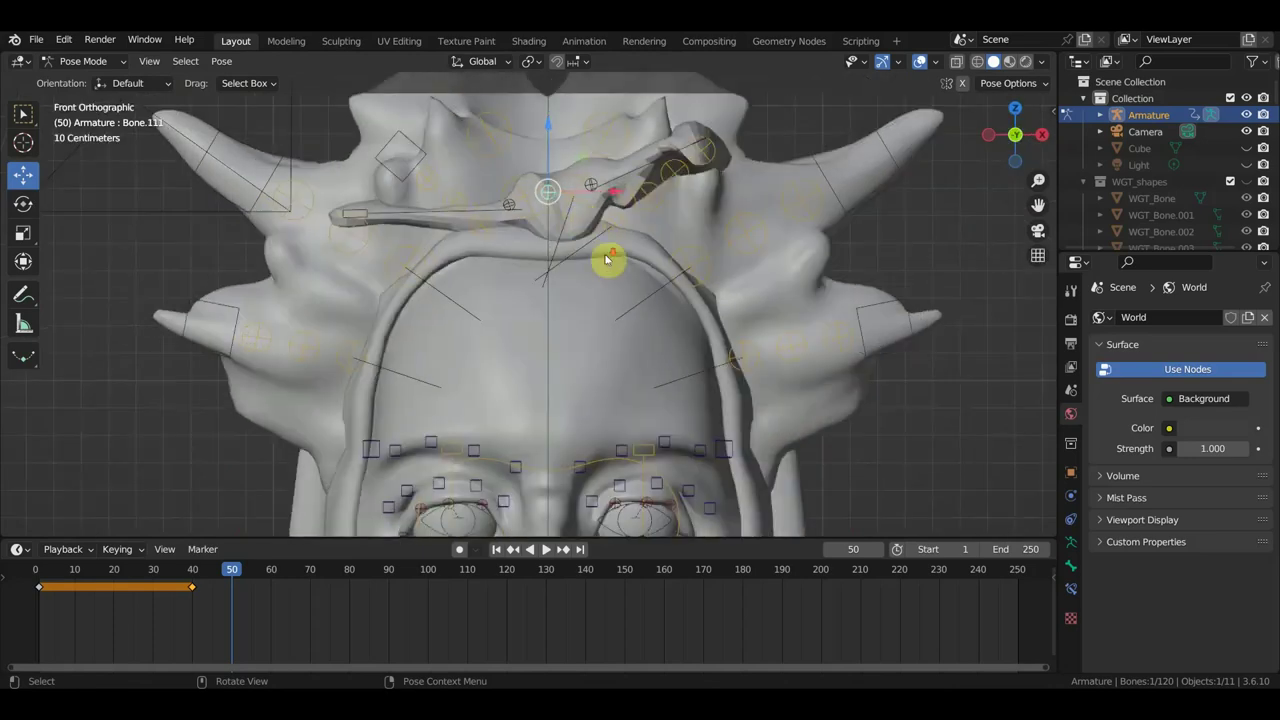
scroll(606, 259, down, 5)
scroll(590, 282, down, 2)
key(g)
key(z)
click(579, 292)
- Shift the top forehead bone slightly left and rotate it
scroll(530, 314, up, 2)
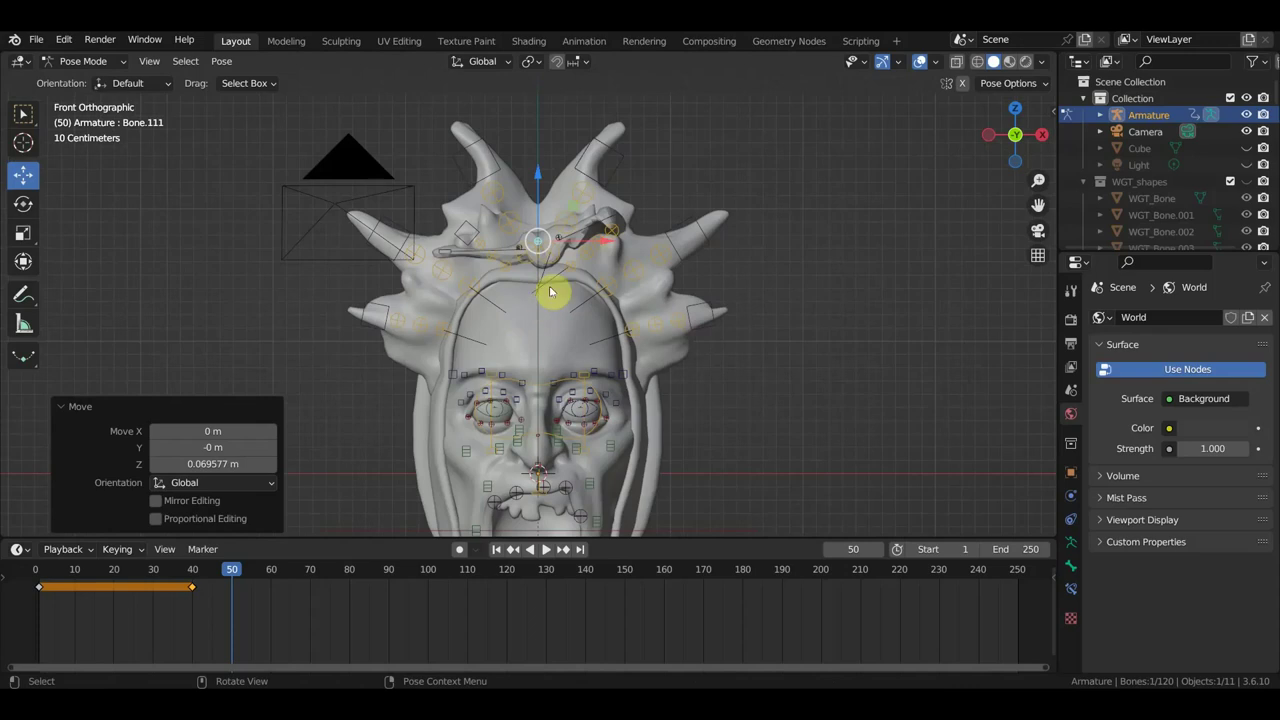
click(551, 283)
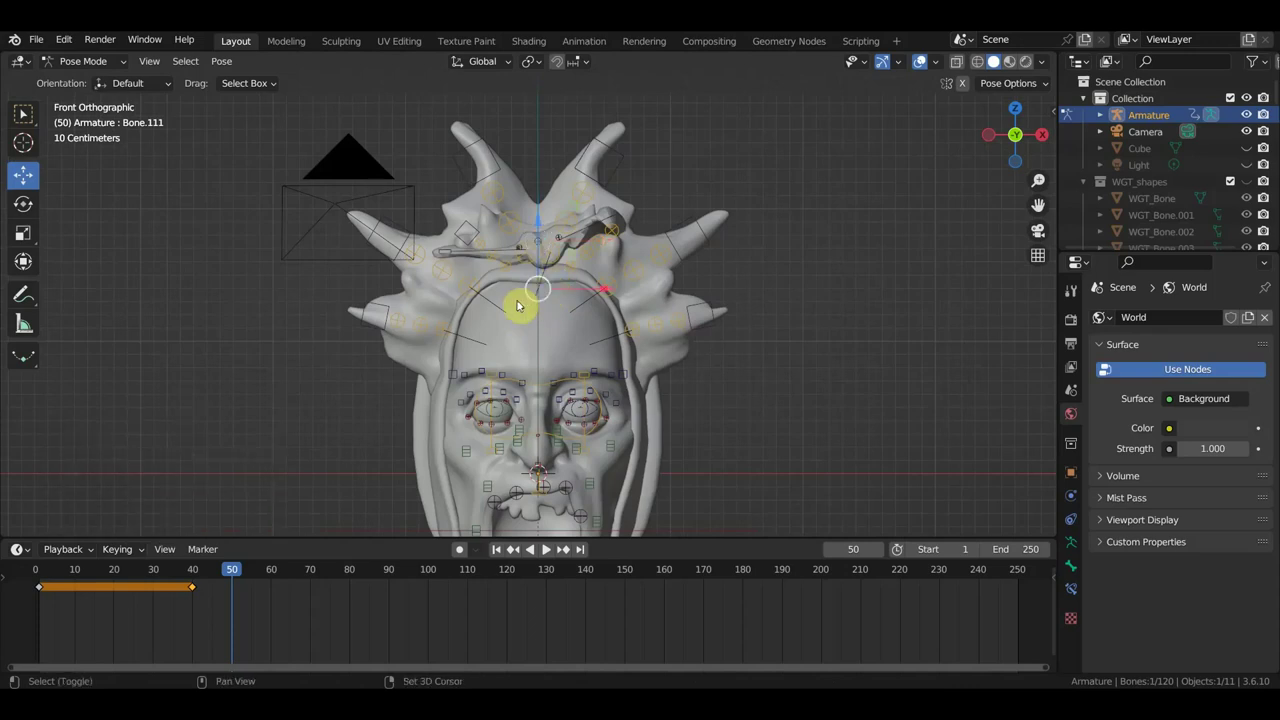
click(539, 289)
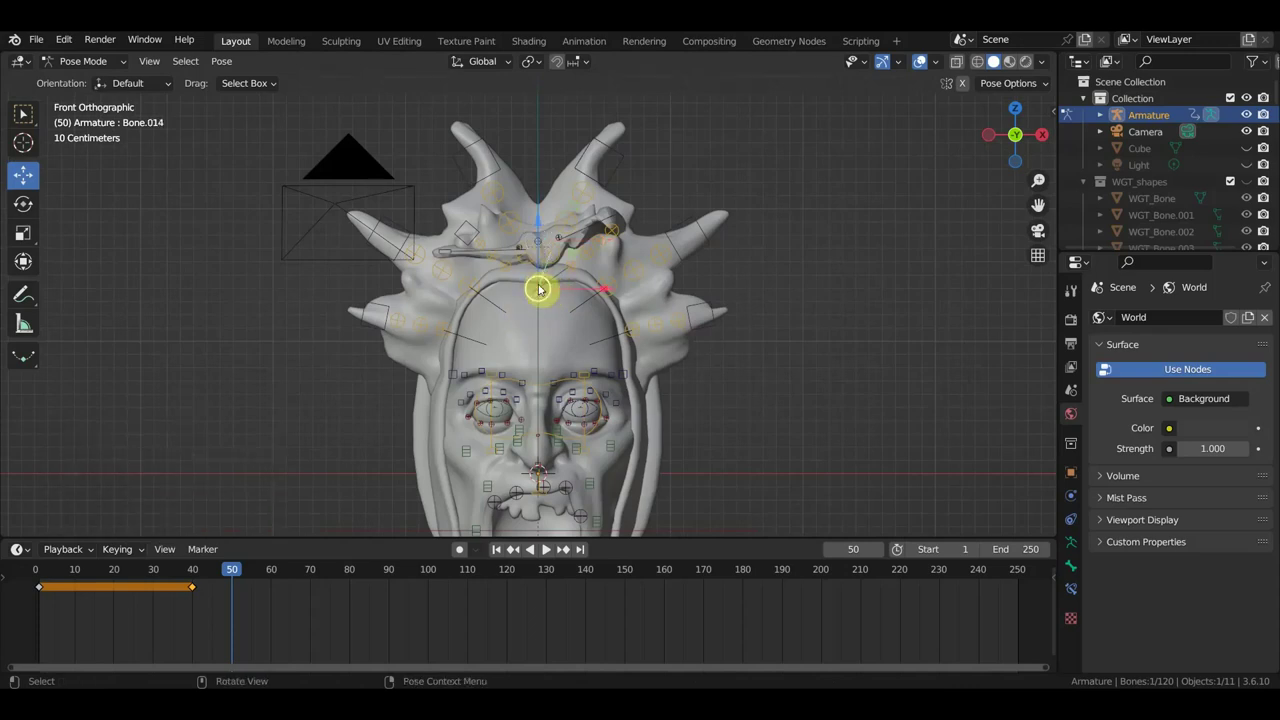
key(g)
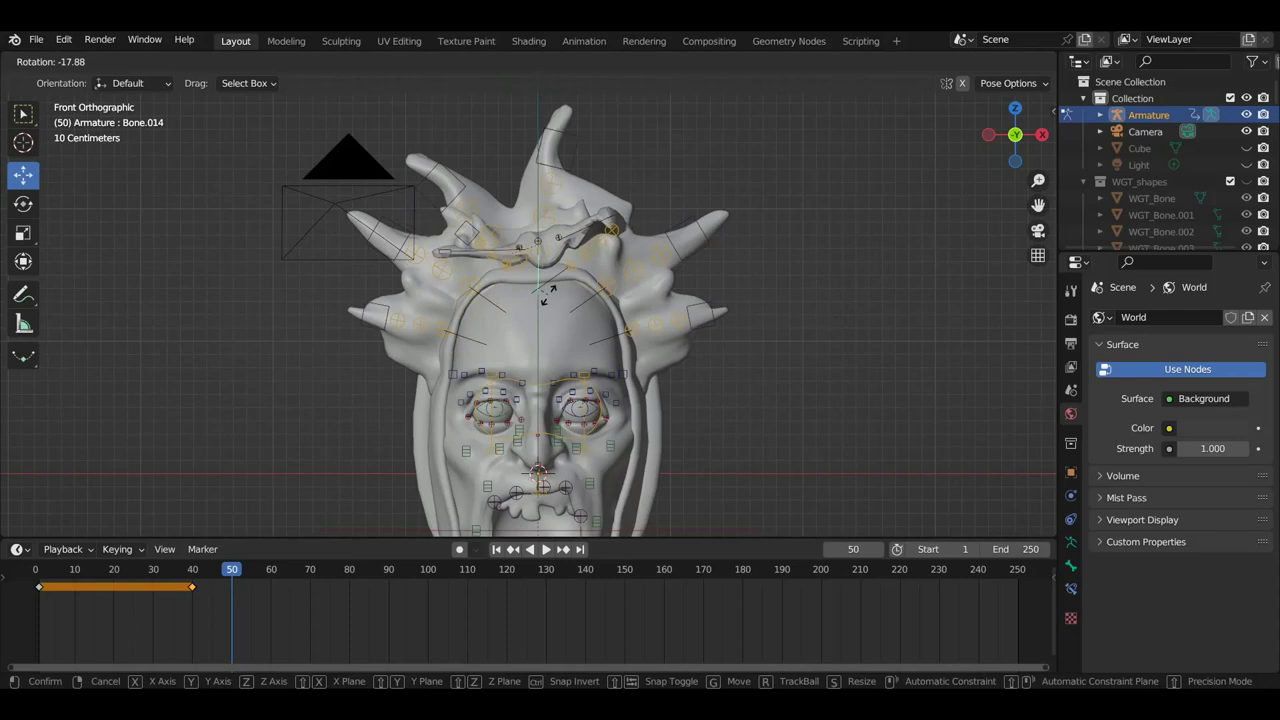
click(549, 300)
key(ctrl+z)
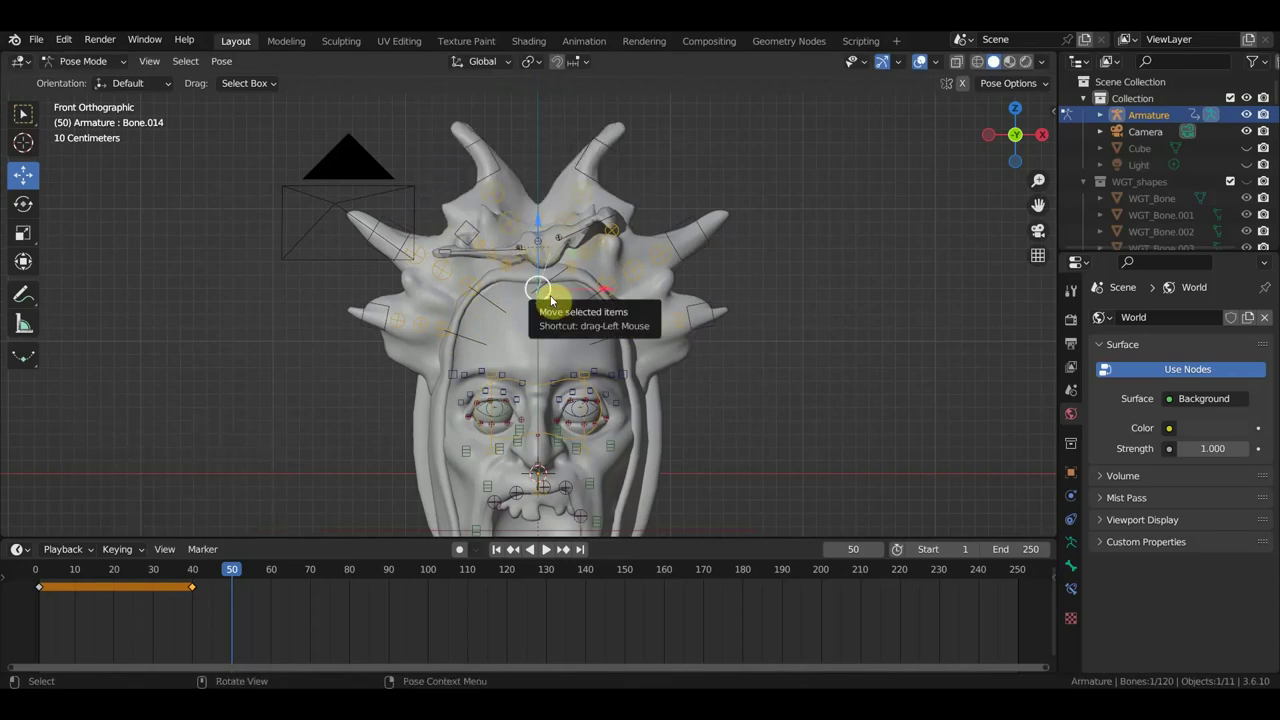
scroll(576, 283, up, 2)
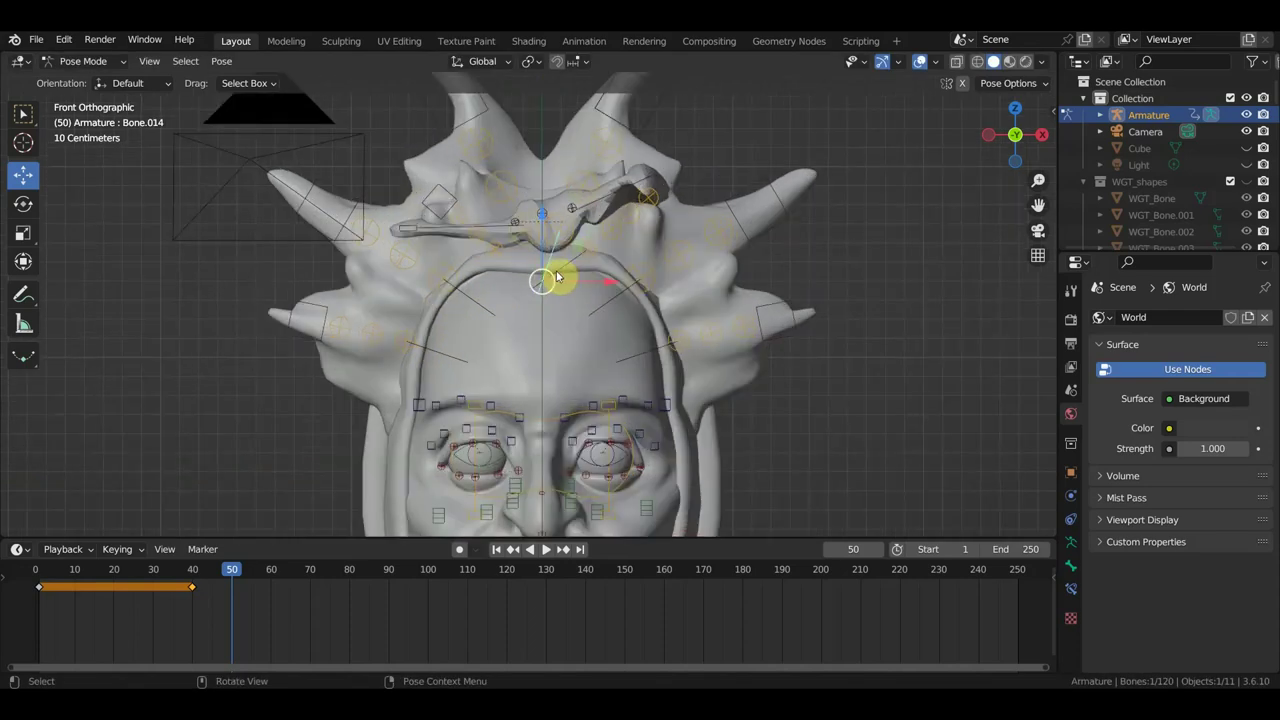
click(543, 262)
drag(553, 273, 557, 270)
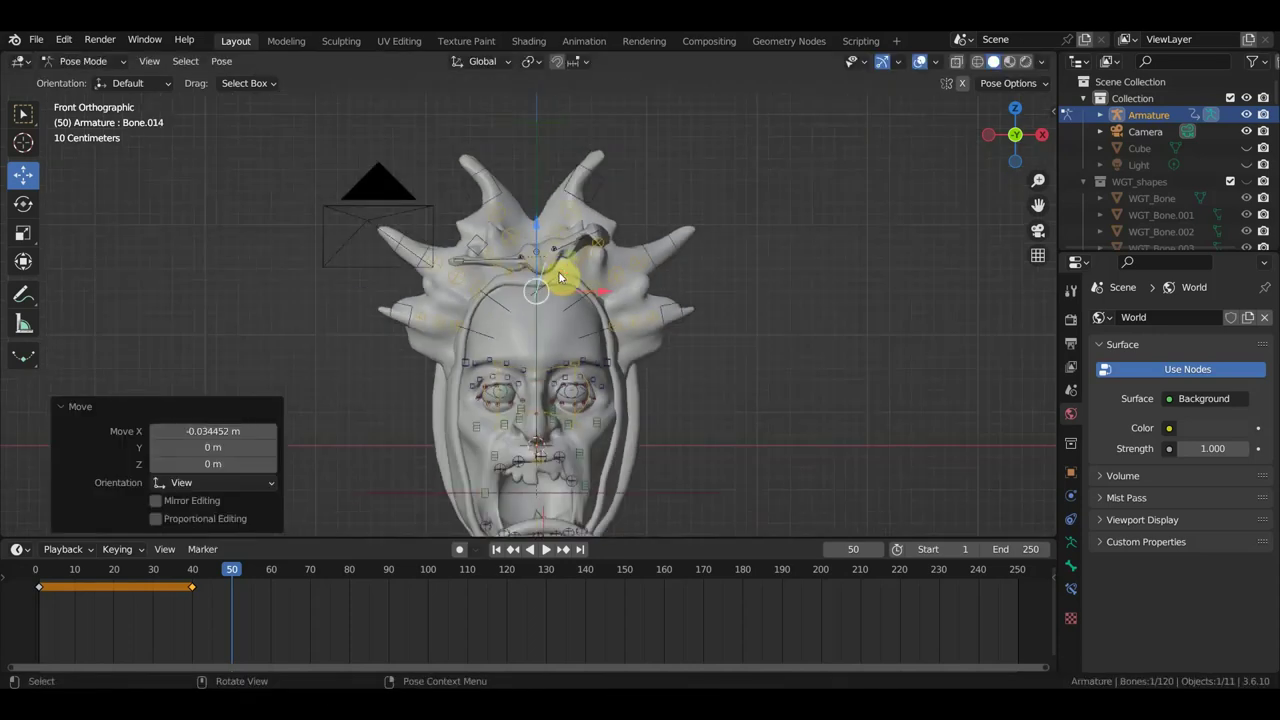
middle_drag(558, 271, 508, 306)
key(r)
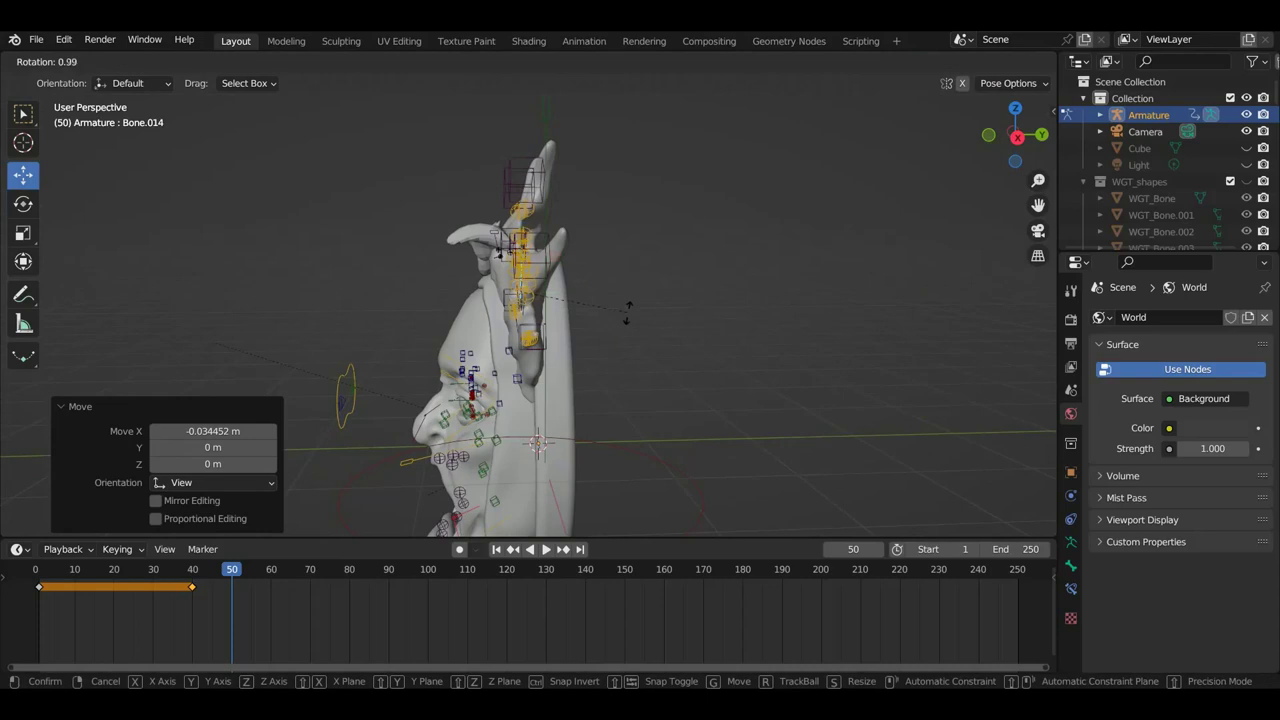
click(599, 286)
mouse_move(600, 290)
middle_down()
mouse_move(525, 303)
mouse_move(543, 300)
middle_up()
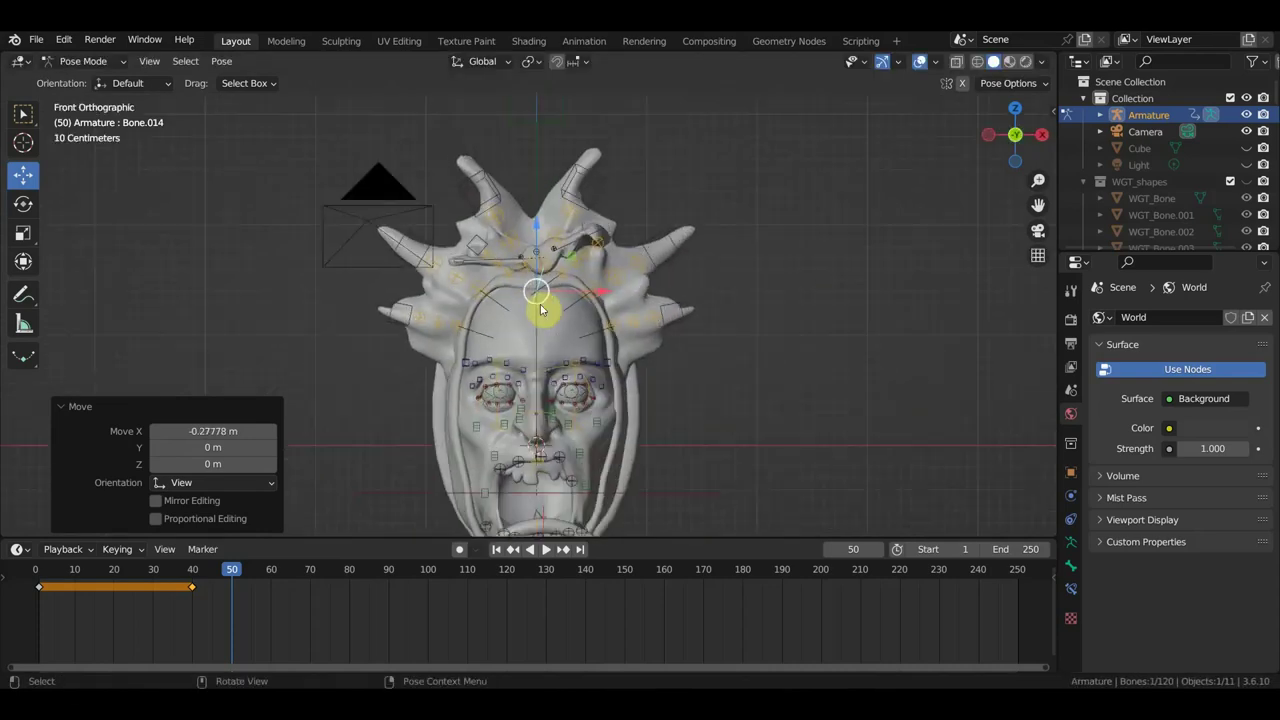
alt+middle_drag(651, 349, 651, 277)
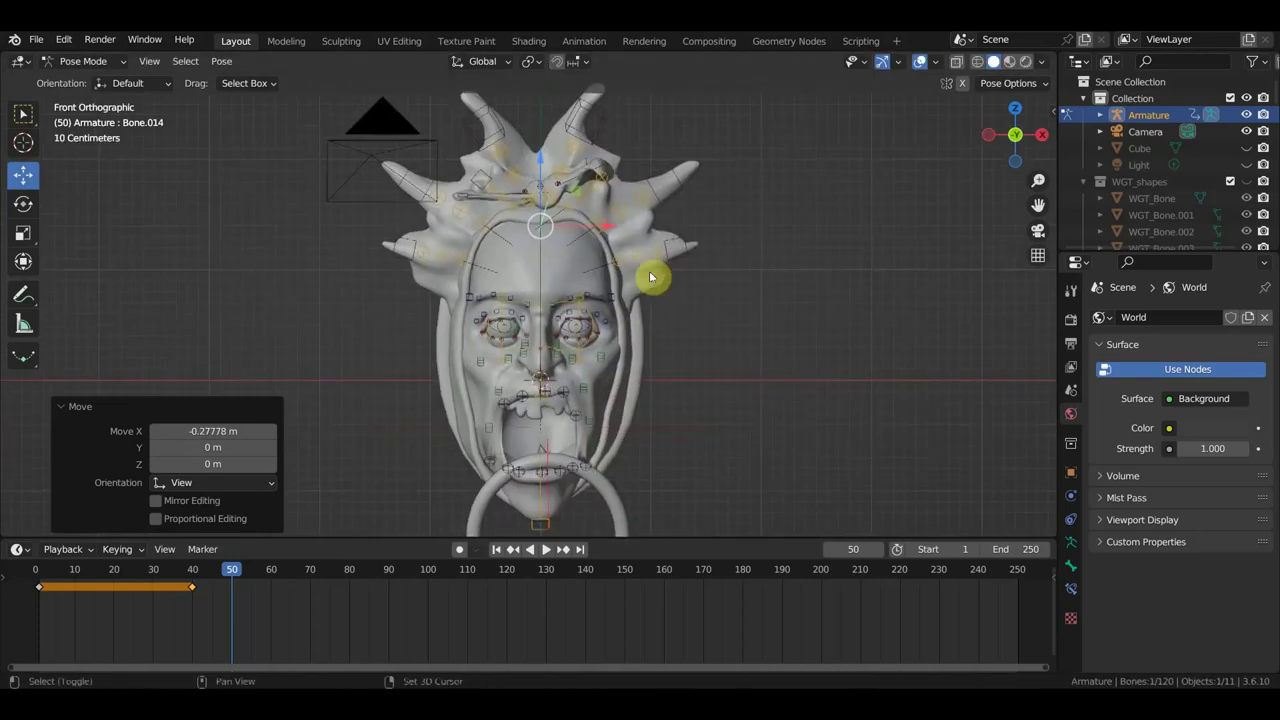
- Move left horn bones Bone.082 and Bone.081 downward, then select right horn Bone.029
click(406, 244)
key(g)
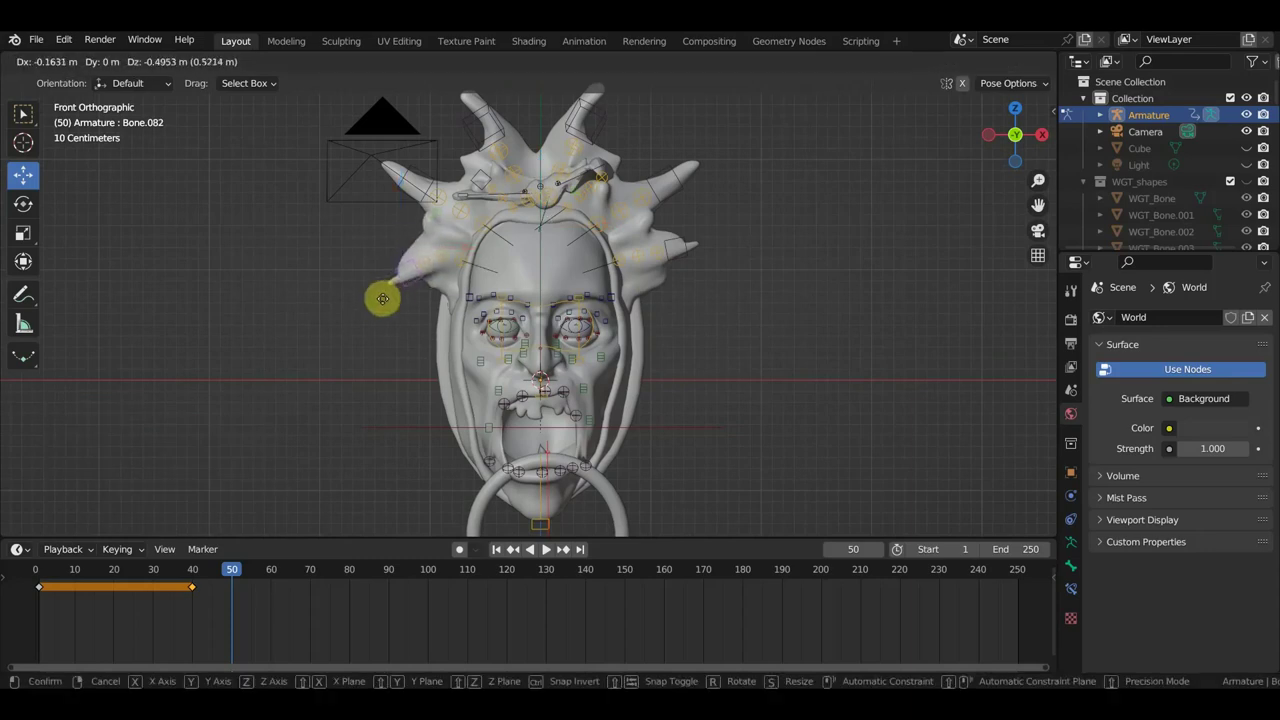
click(386, 268)
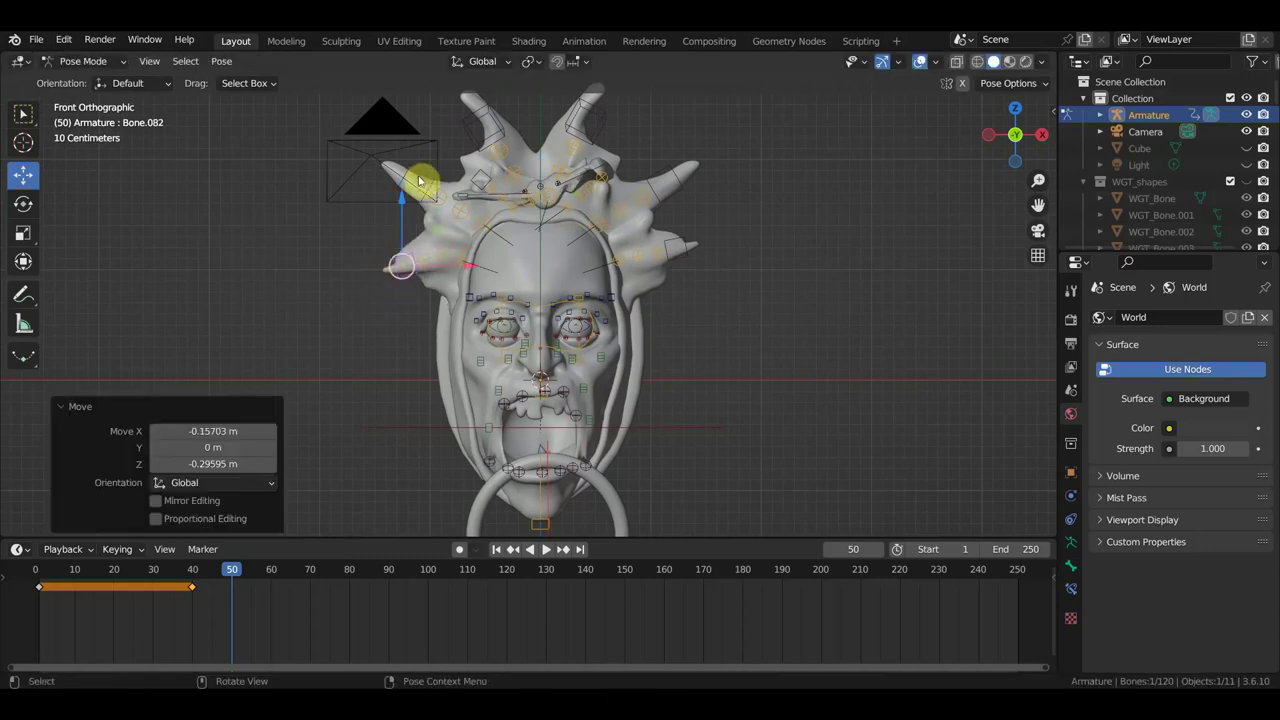
click(420, 180)
key(g)
click(404, 200)
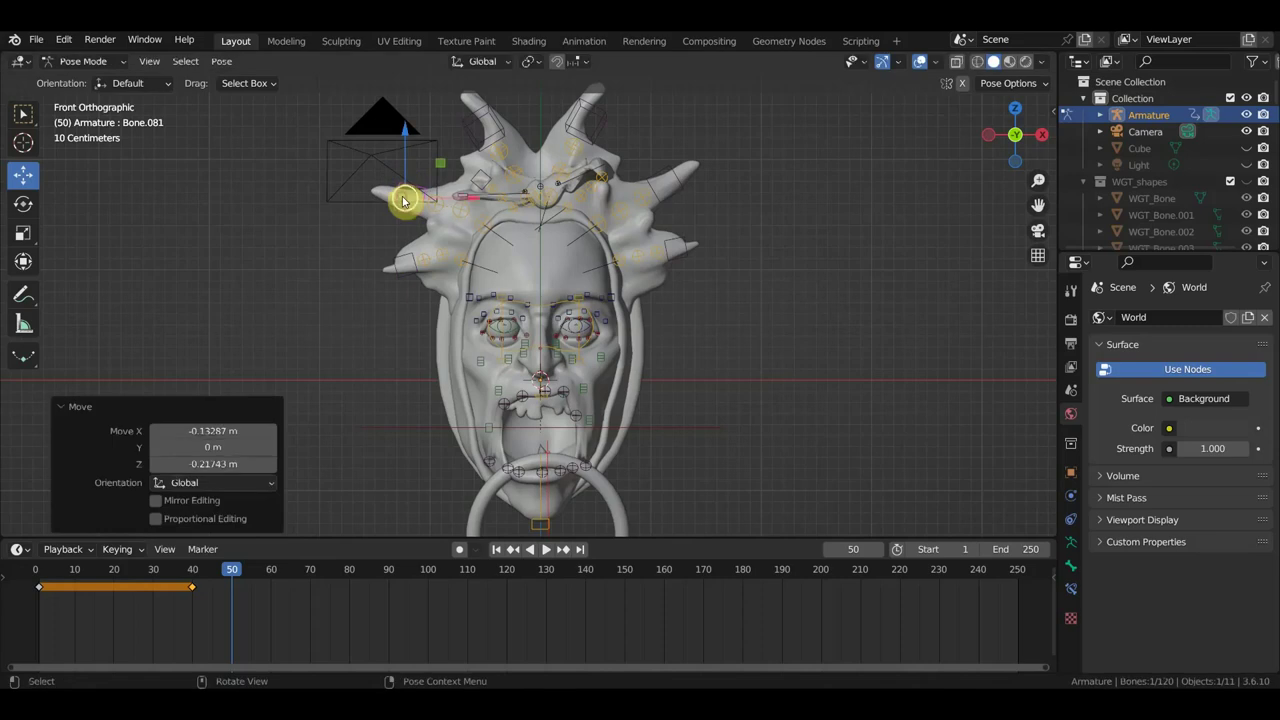
click(677, 178)
key(r)
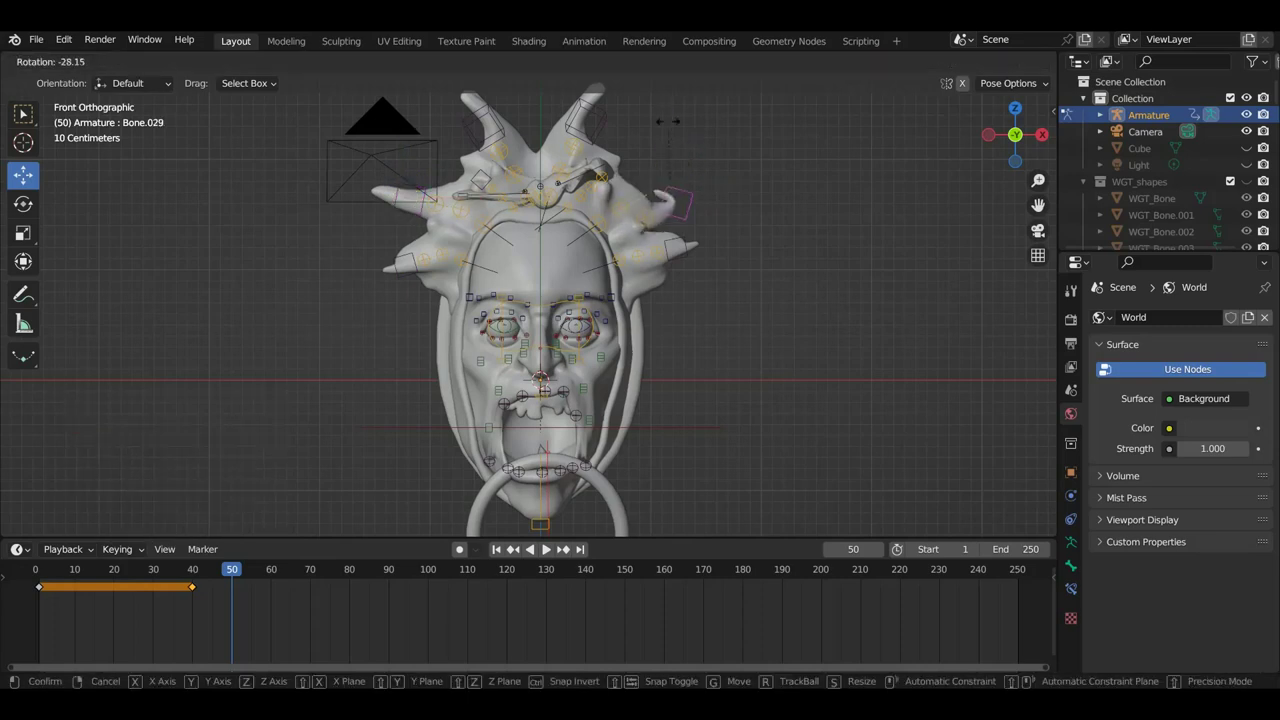
right_click(667, 121)
- Clear Bone.029's IK target bone and armature, then move the right horn bone up
click(1070, 590)
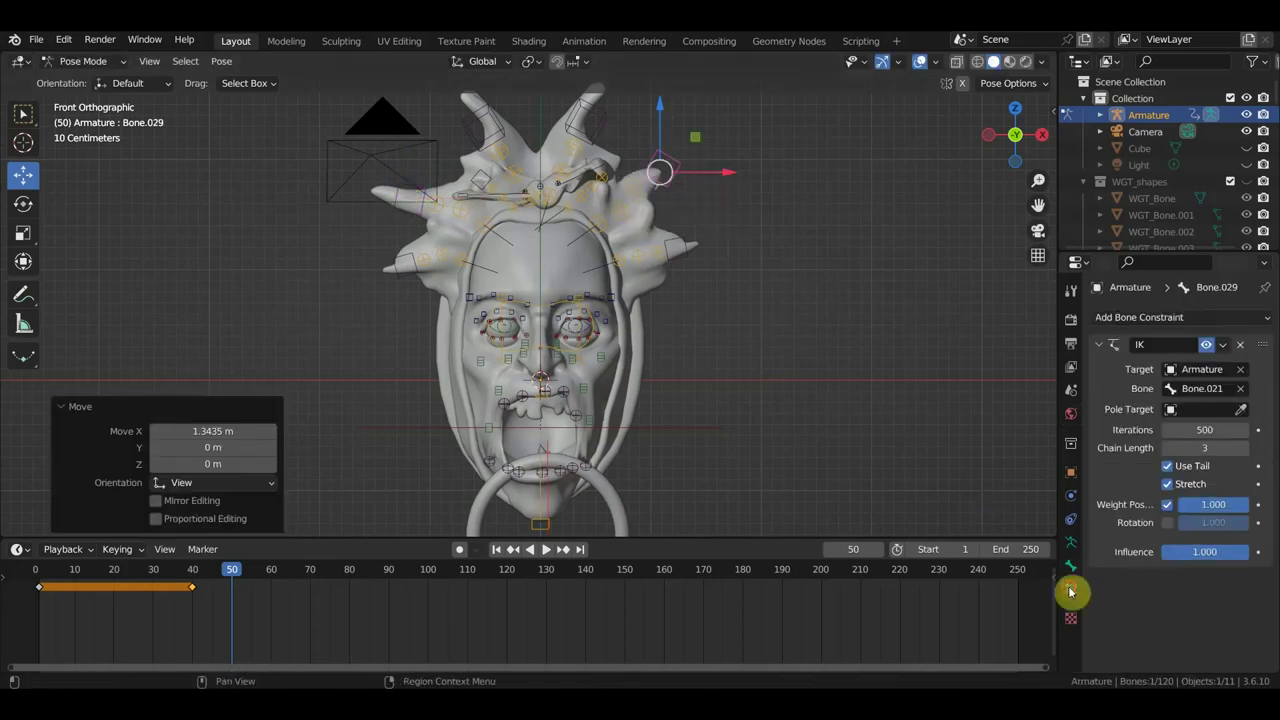
click(1240, 388)
click(1240, 369)
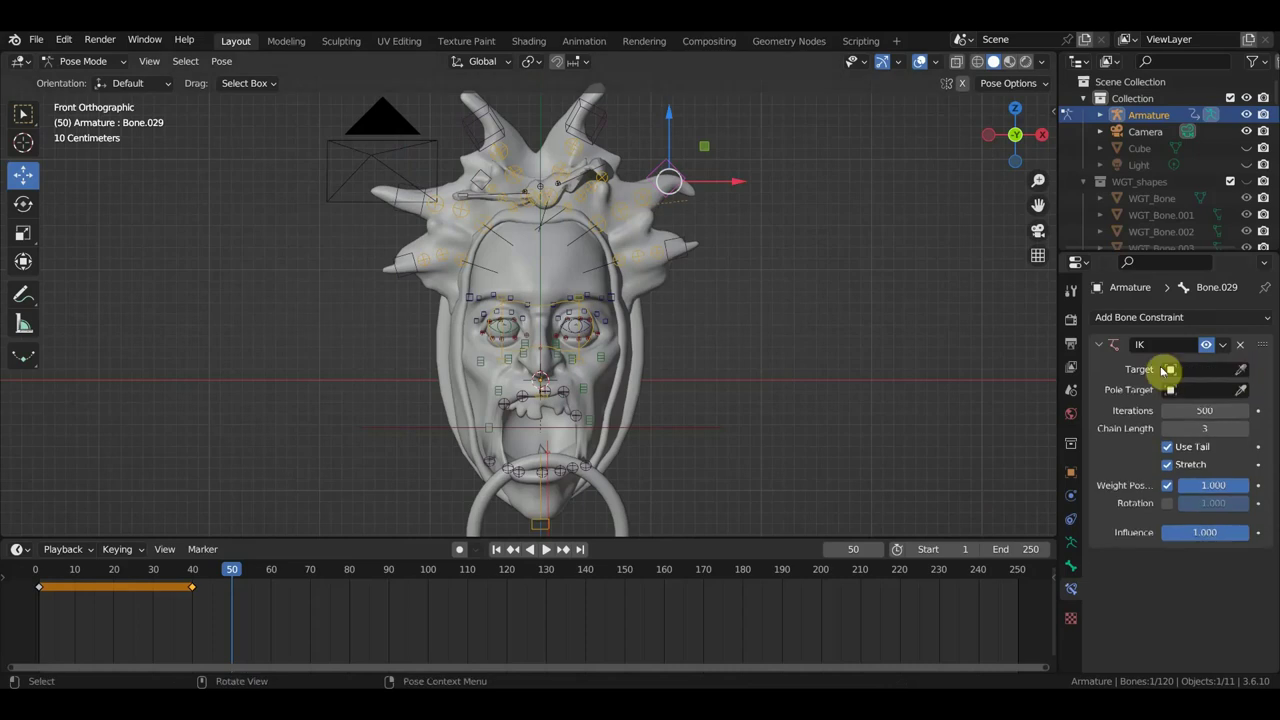
key(g)
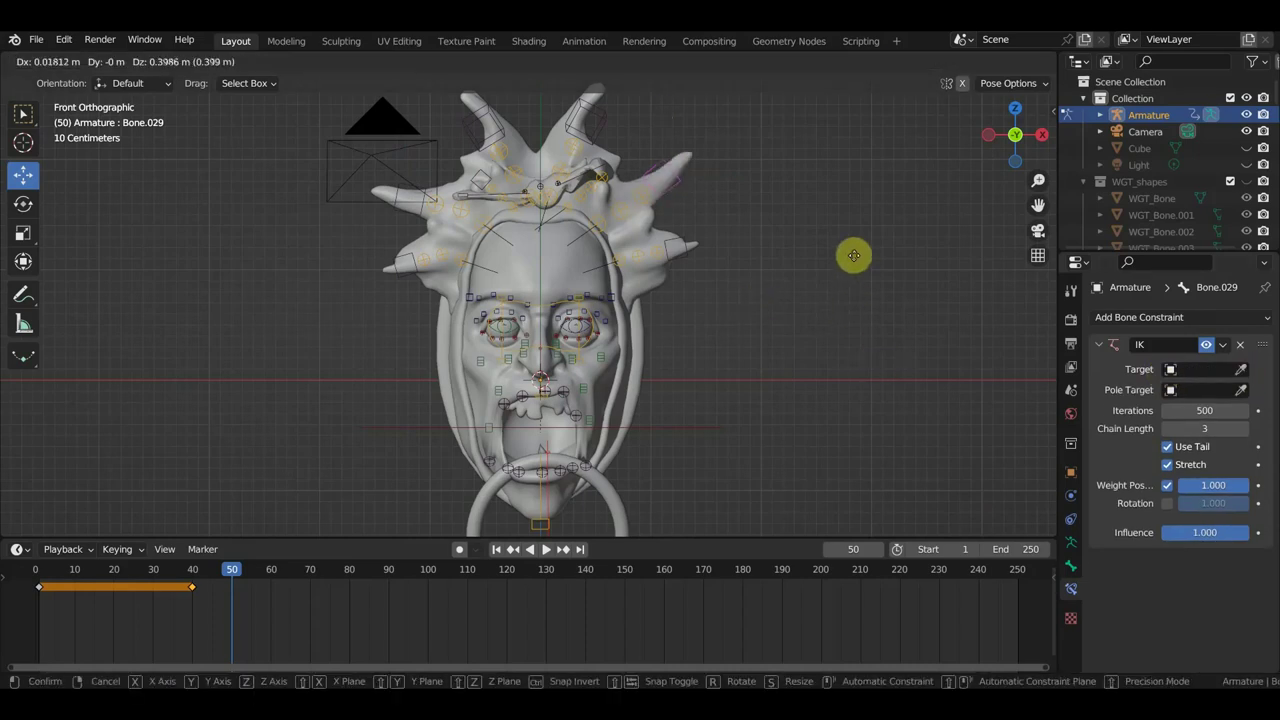
click(836, 251)
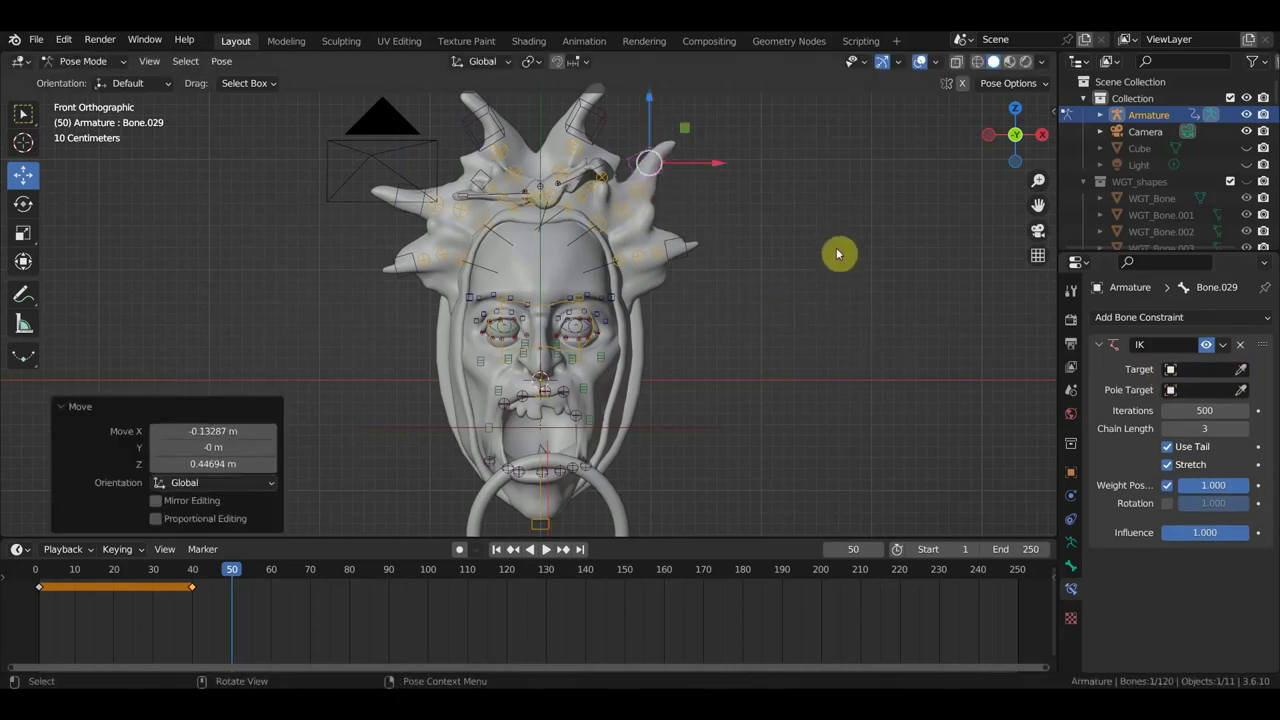
- Reposition horn bones Bone.030, Bone.027 and Bone.079, moving Bone.079 0.39862 m in X
click(695, 245)
drag(703, 244, 698, 222)
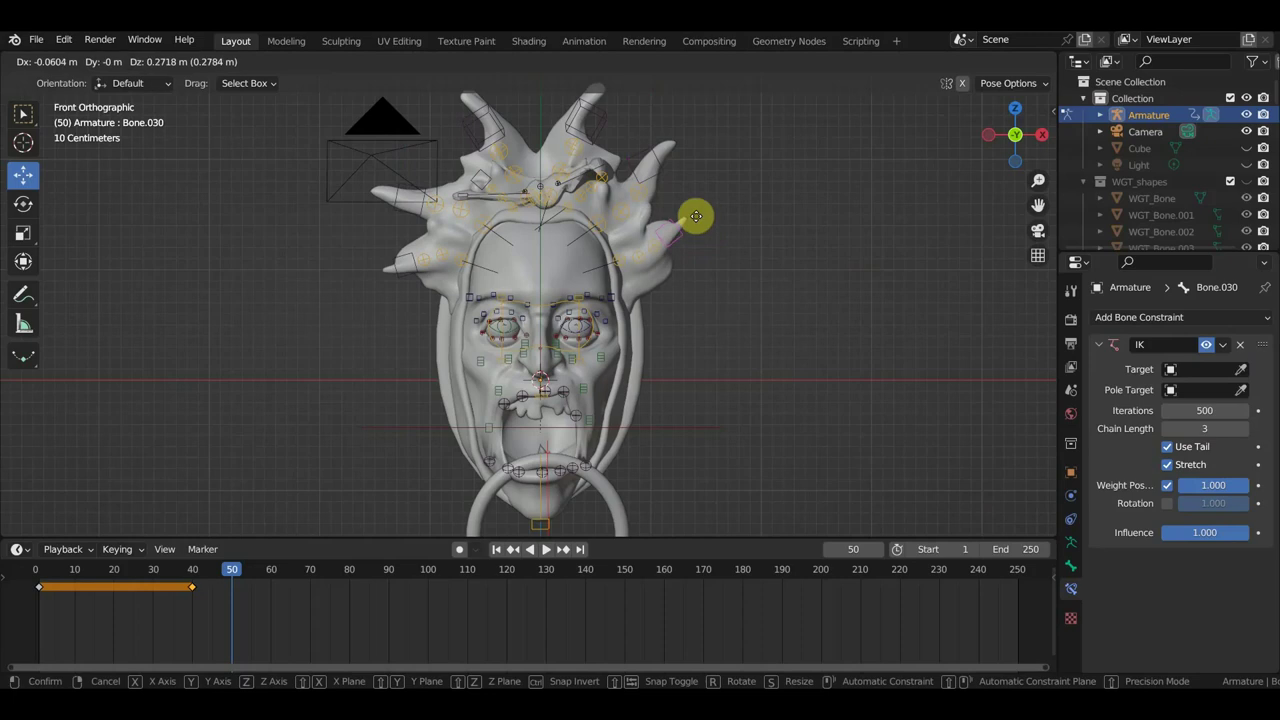
click(615, 128)
key(g)
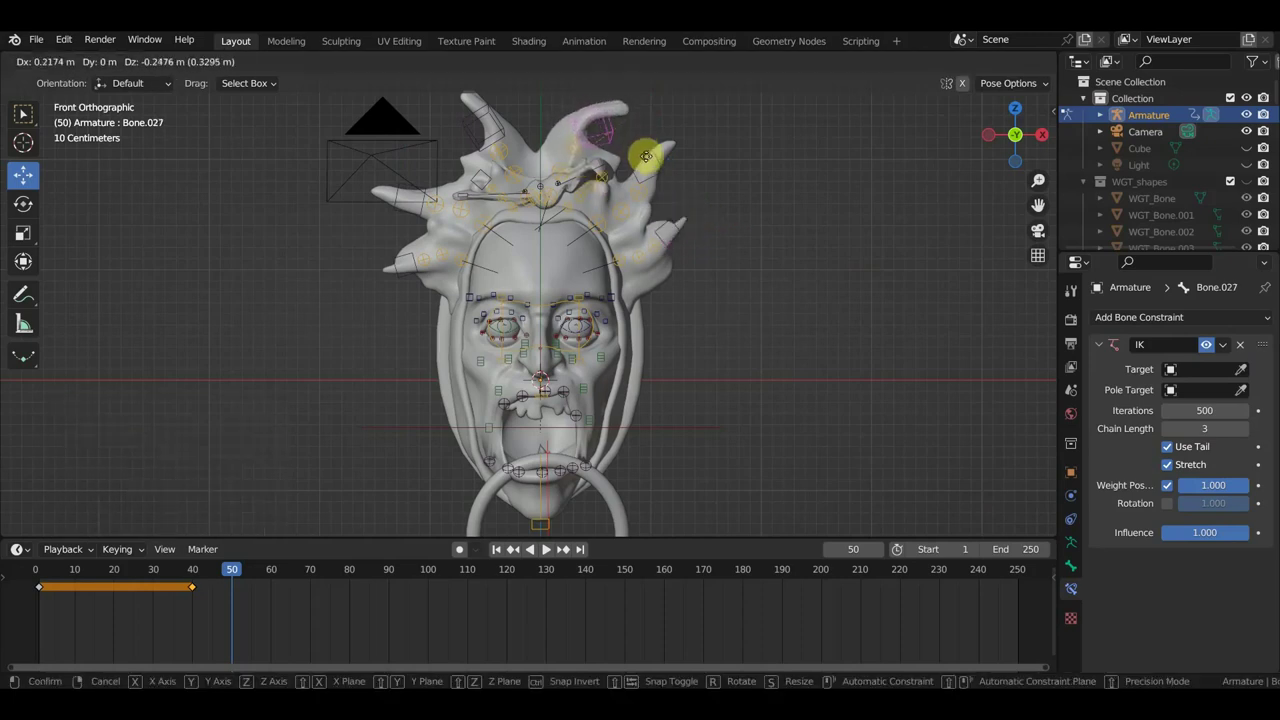
click(662, 160)
click(490, 127)
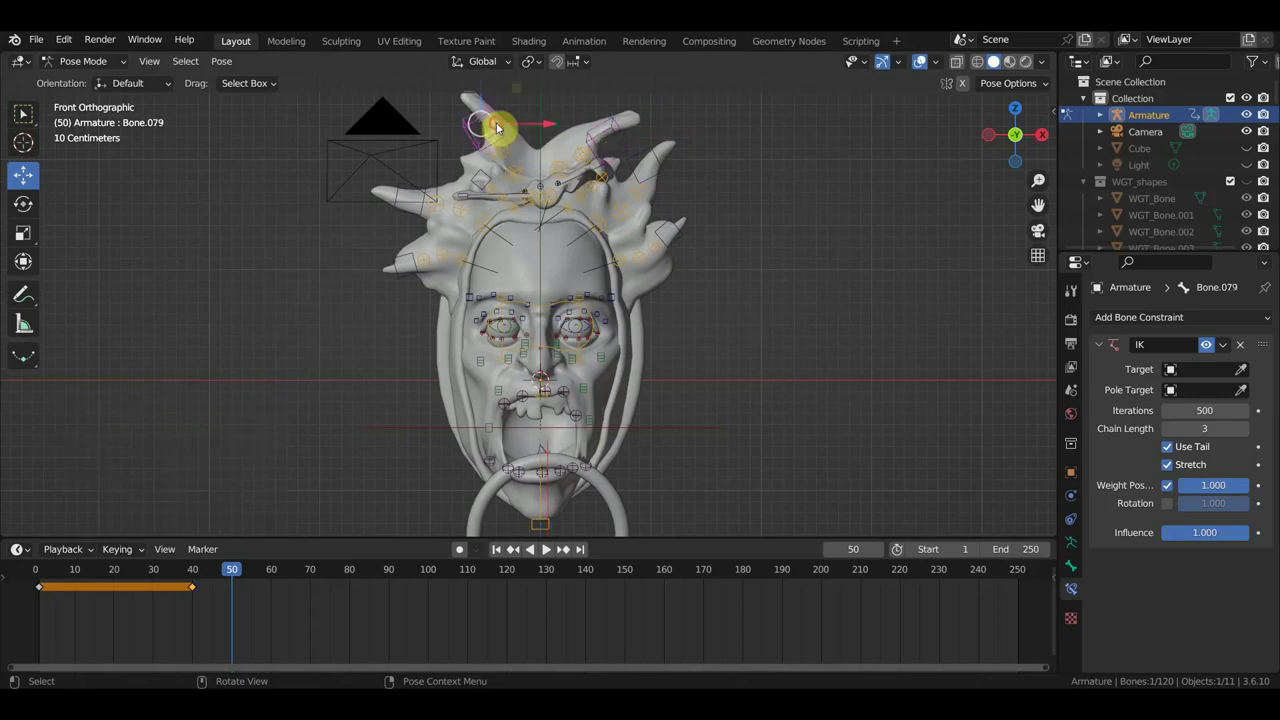
key(g)
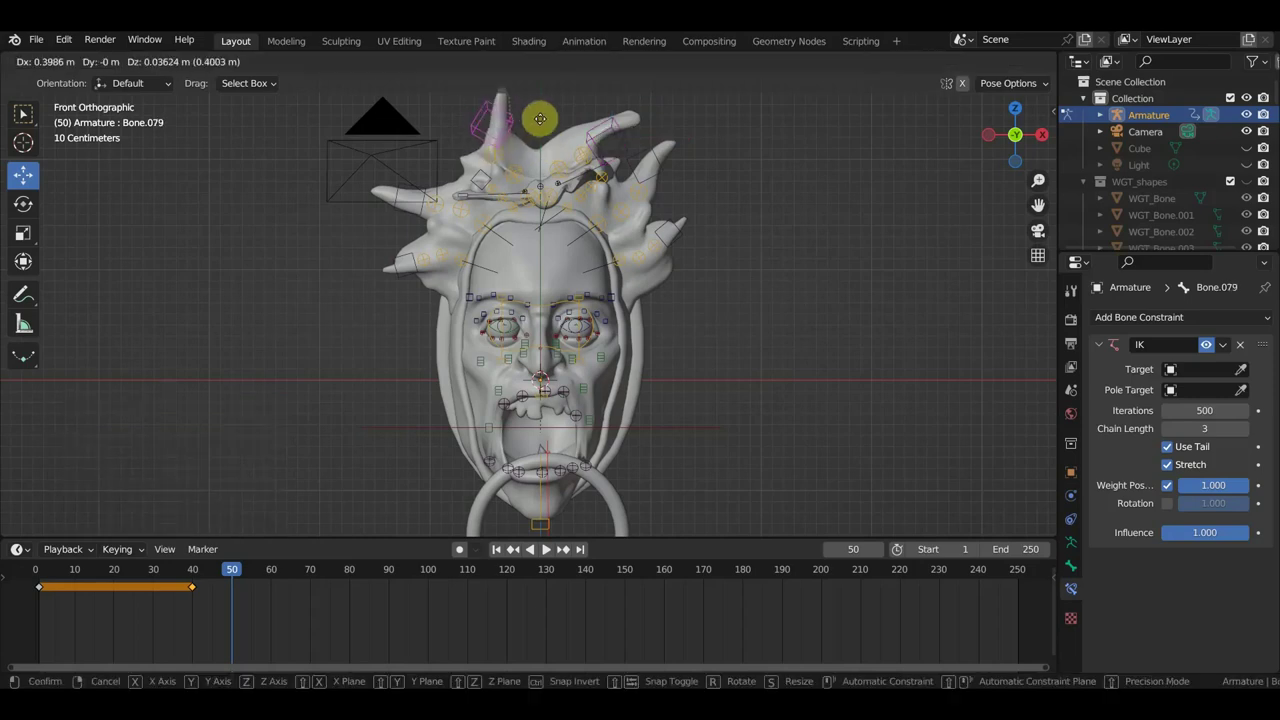
click(540, 119)
scroll(620, 363, up, 1)
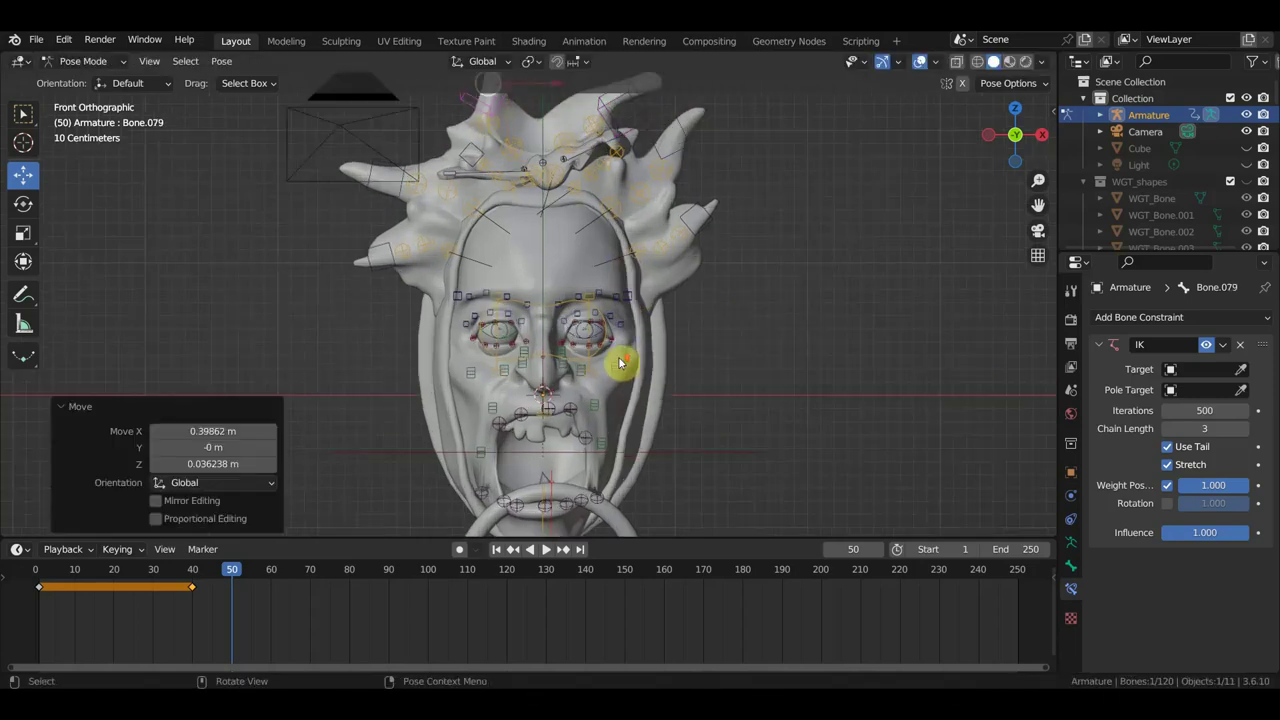
click(619, 367)
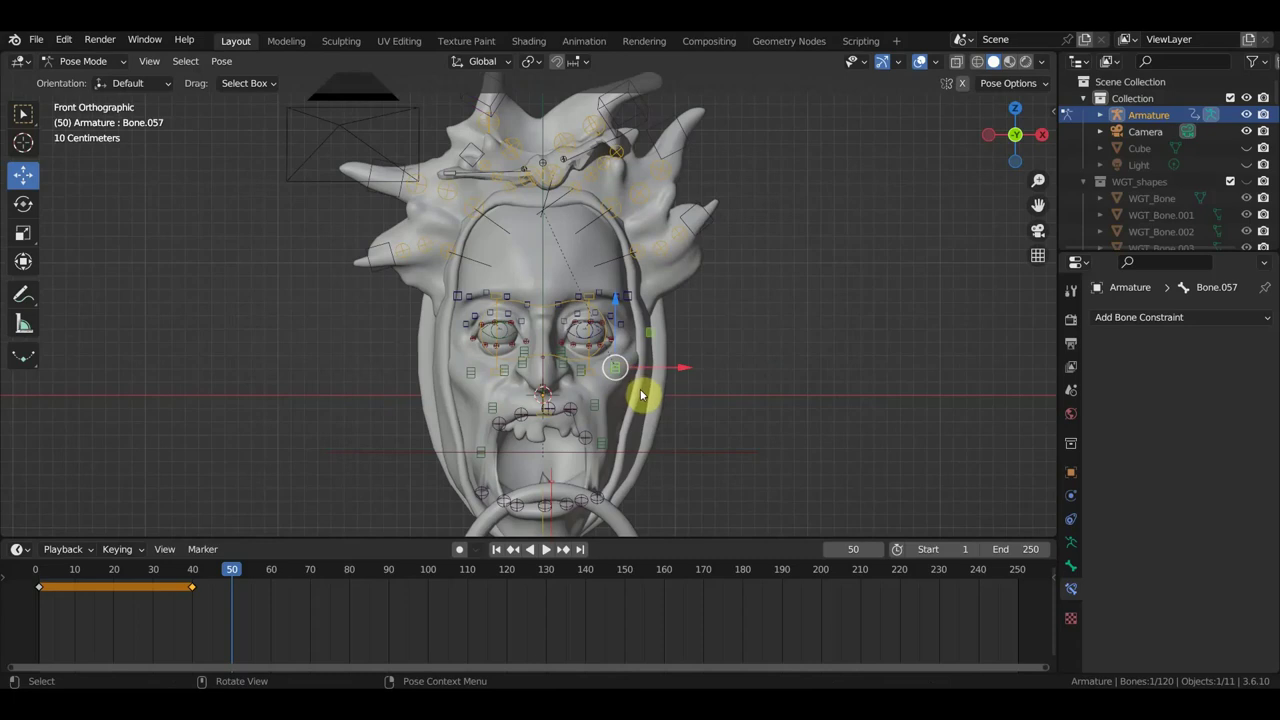
- Shift the right and left cheek bones slightly
key(g)
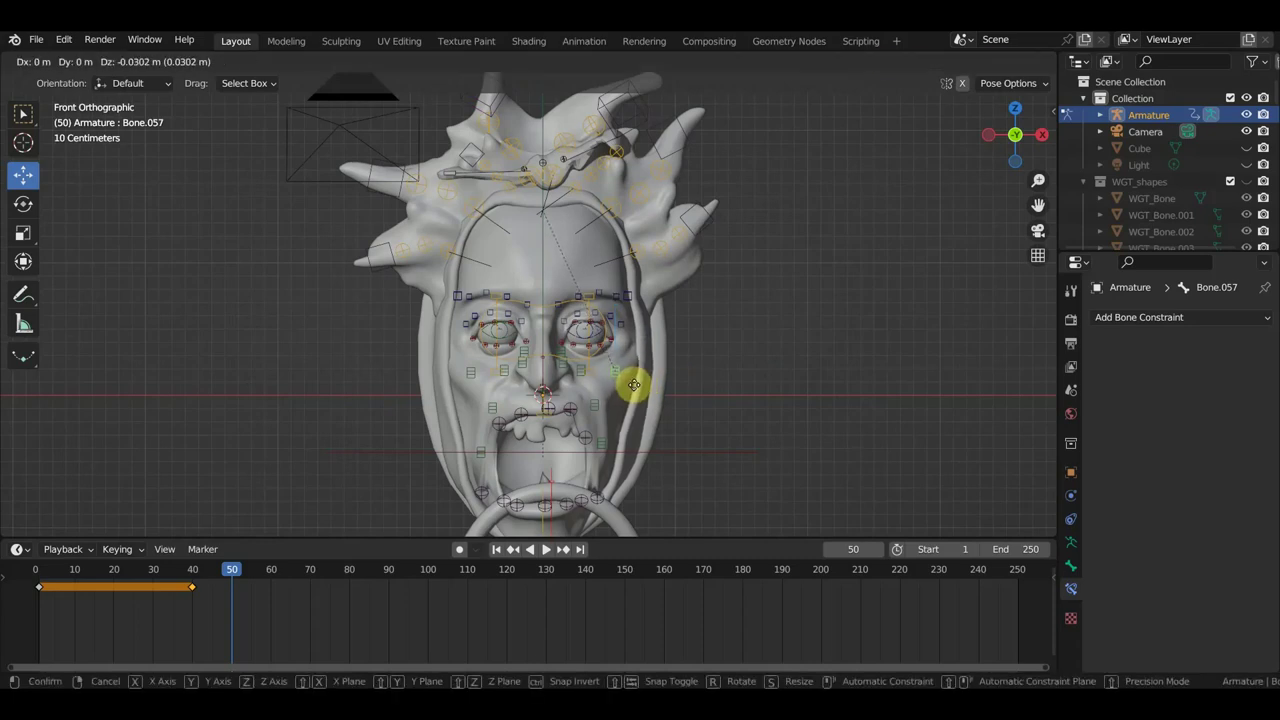
click(634, 382)
click(466, 371)
key(g)
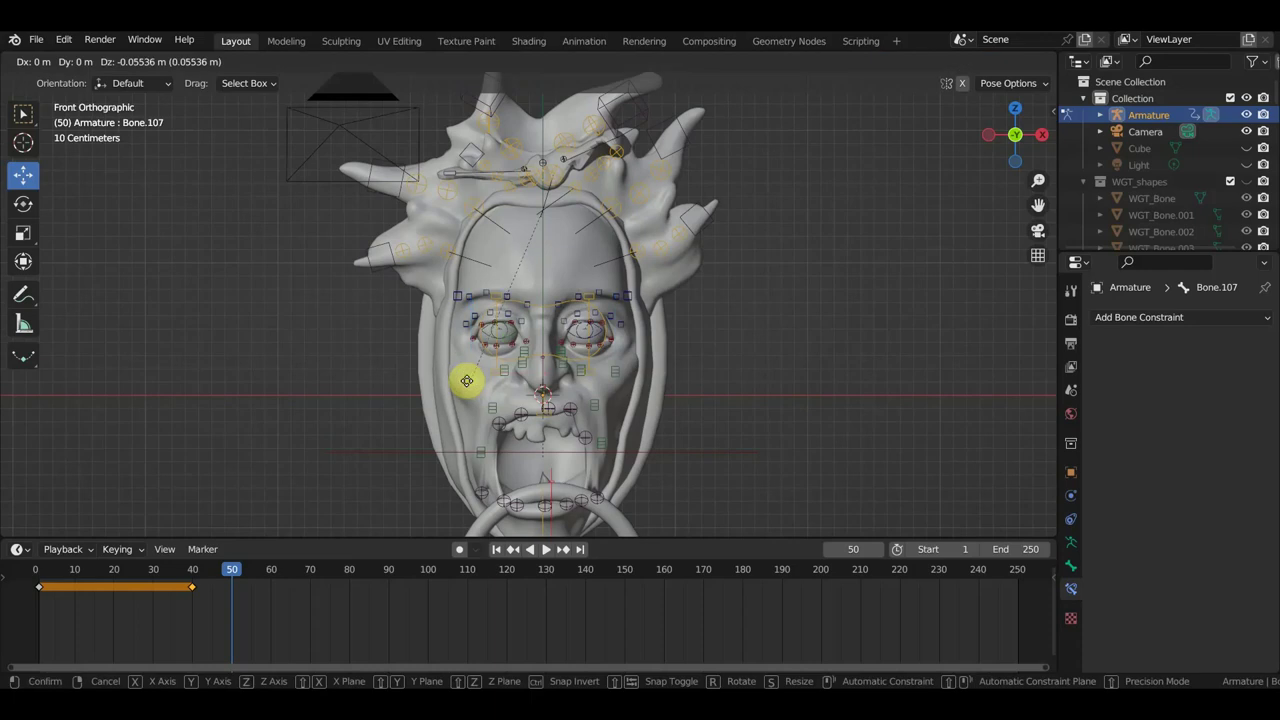
click(465, 368)
scroll(494, 366, up, 2)
scroll(494, 371, up, 2)
middle_drag(494, 371, 683, 372)
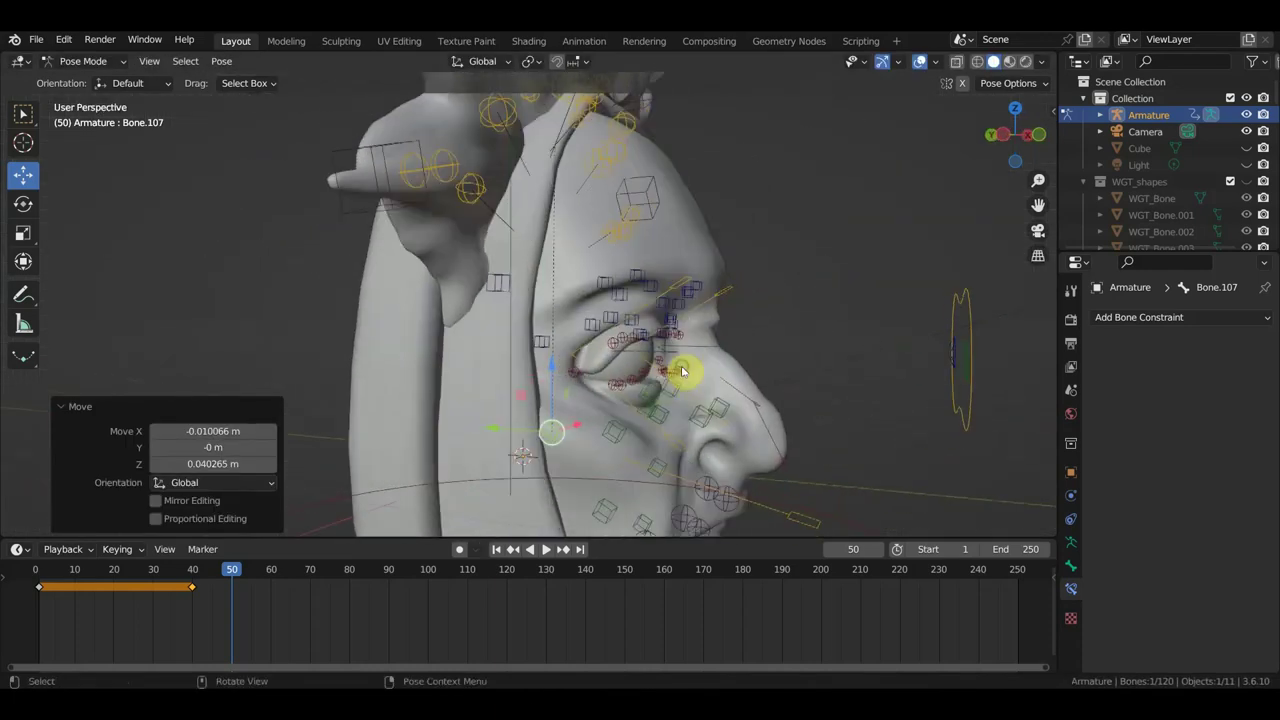
- Raise two bones beside the nose in right side view and rotate the nose-tip bone
click(636, 416)
middle_drag(734, 414, 646, 429)
shift+click(647, 427)
key(KP_3)
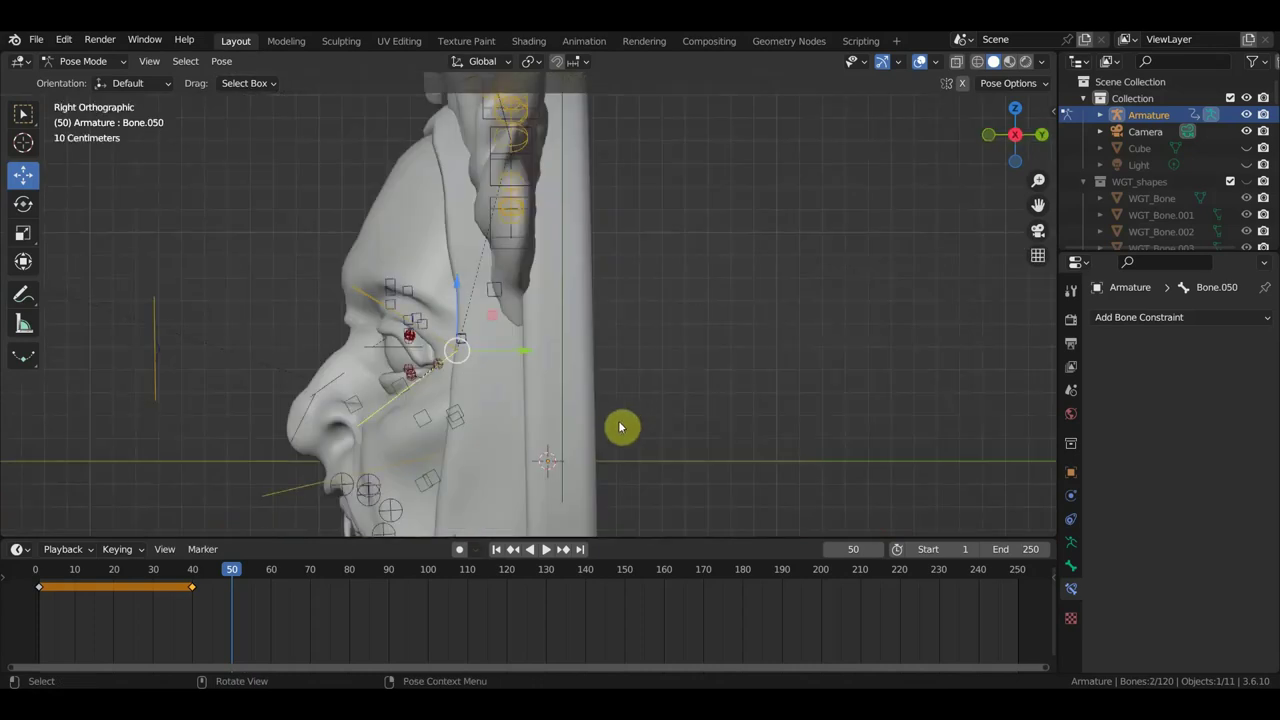
key(g)
click(618, 416)
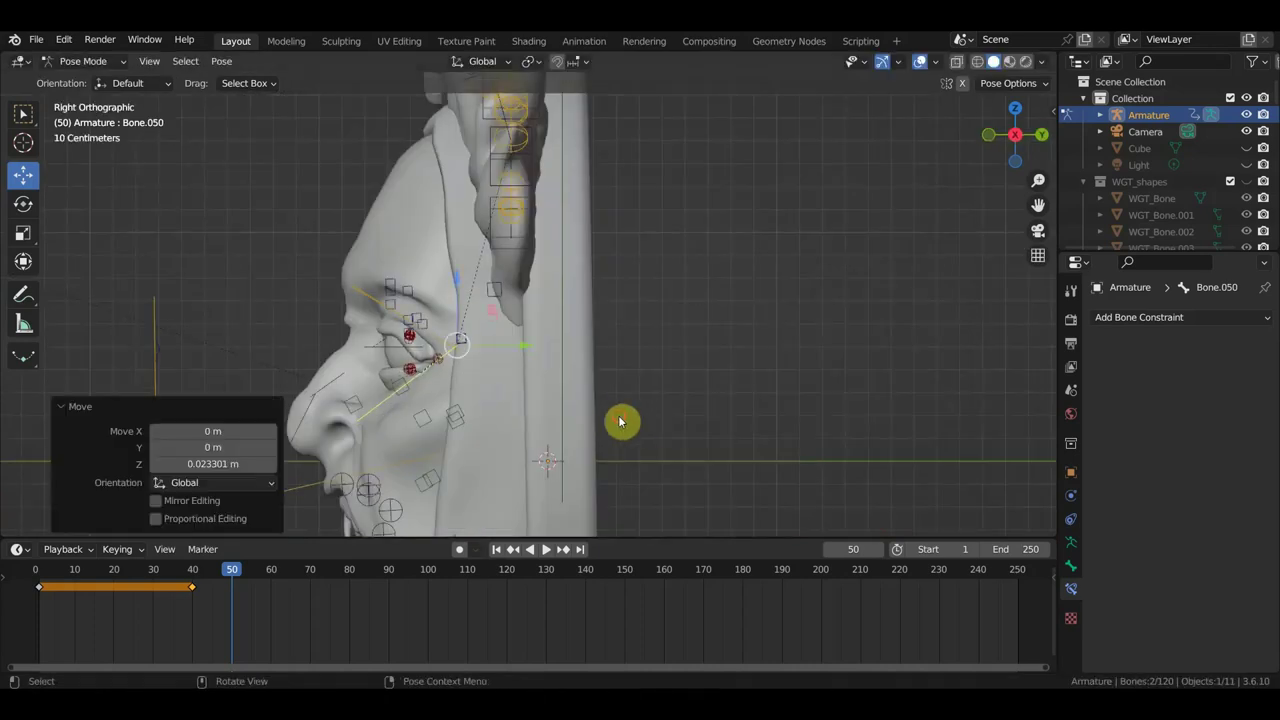
click(306, 424)
key(r)
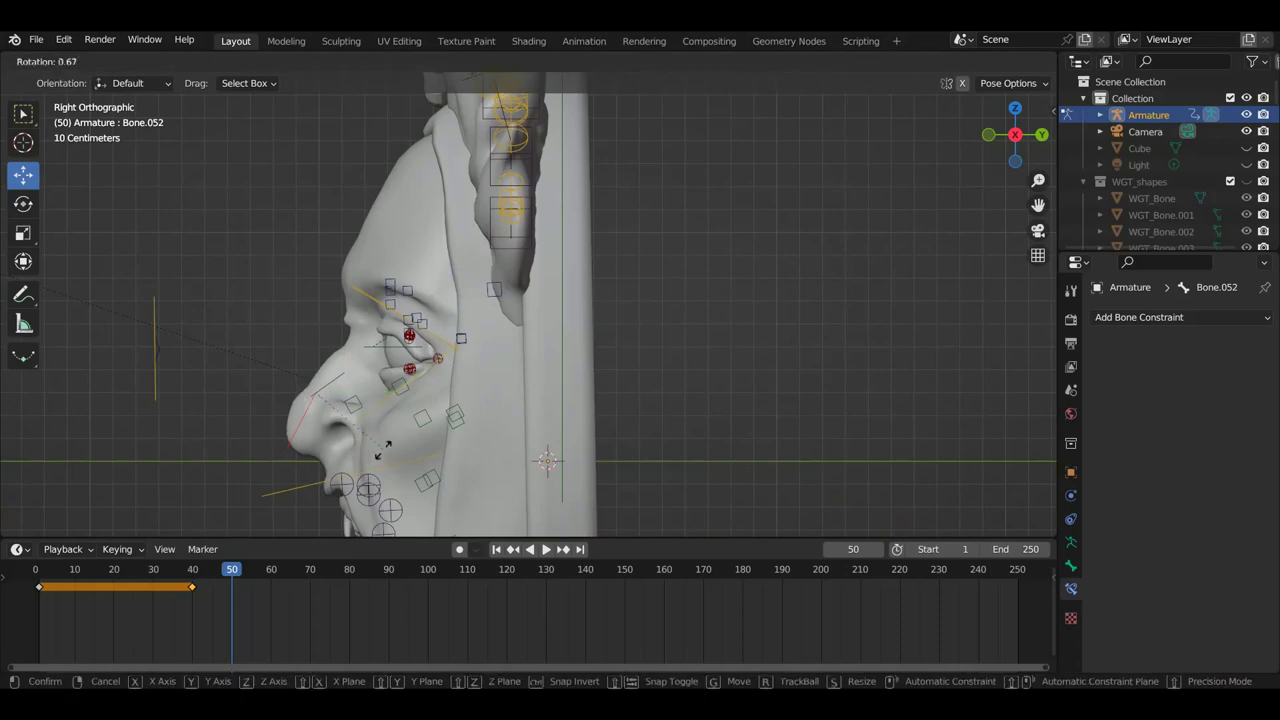
click(371, 458)
mouse_move(360, 430)
middle_down()
mouse_move(557, 395)
mouse_move(580, 409)
middle_up()
- Move a bone beside the nose up and outward, plus the under-eye and next cheek bones
click(537, 414)
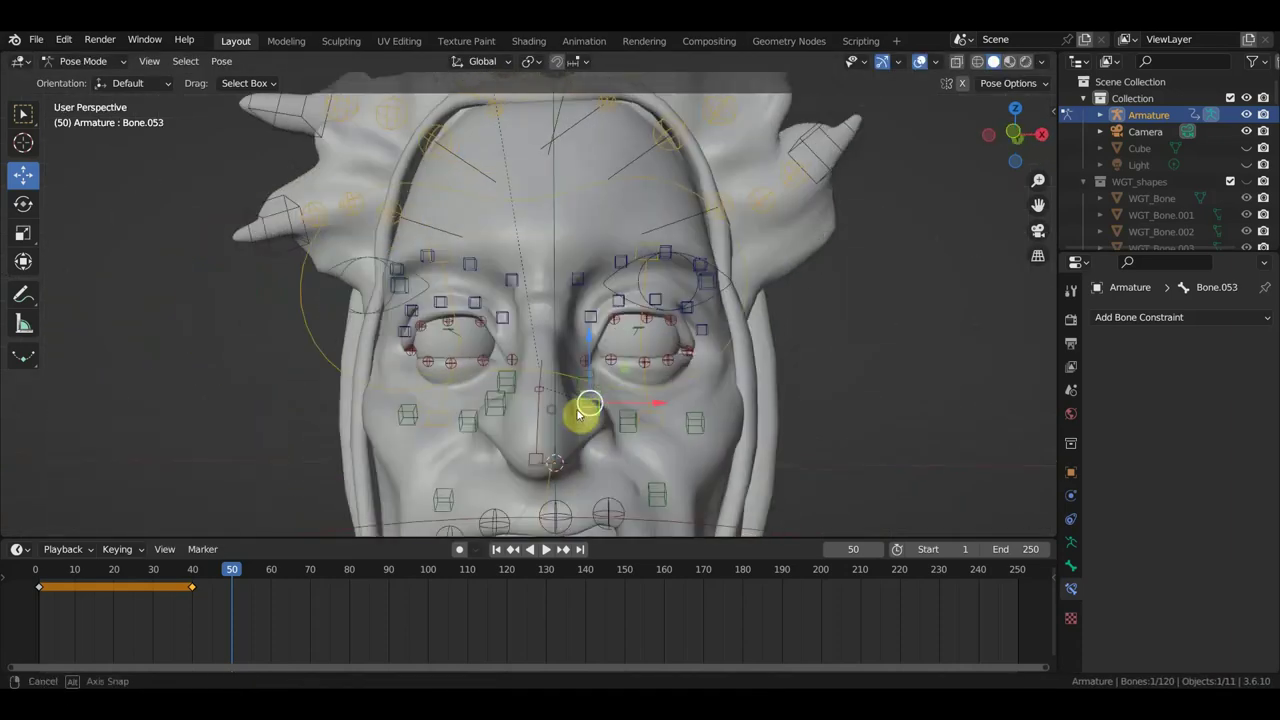
key(g)
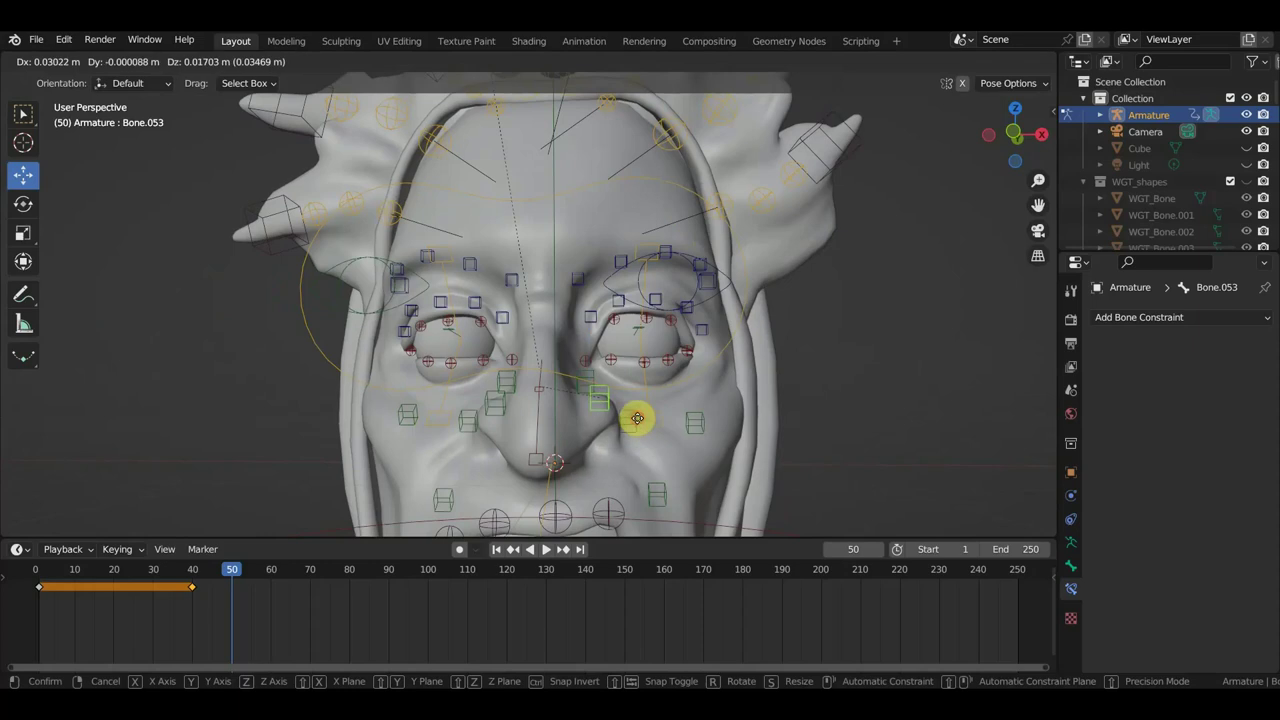
click(638, 421)
key(g)
click(491, 400)
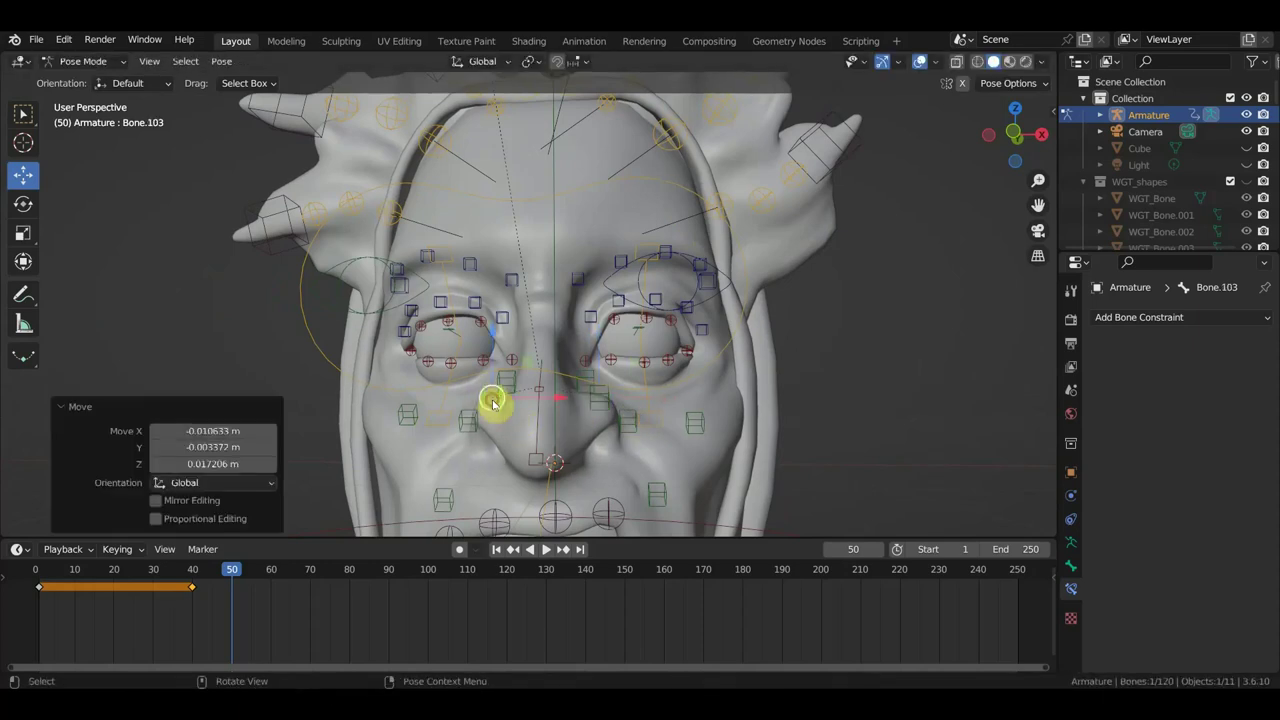
click(461, 422)
key(g)
click(451, 410)
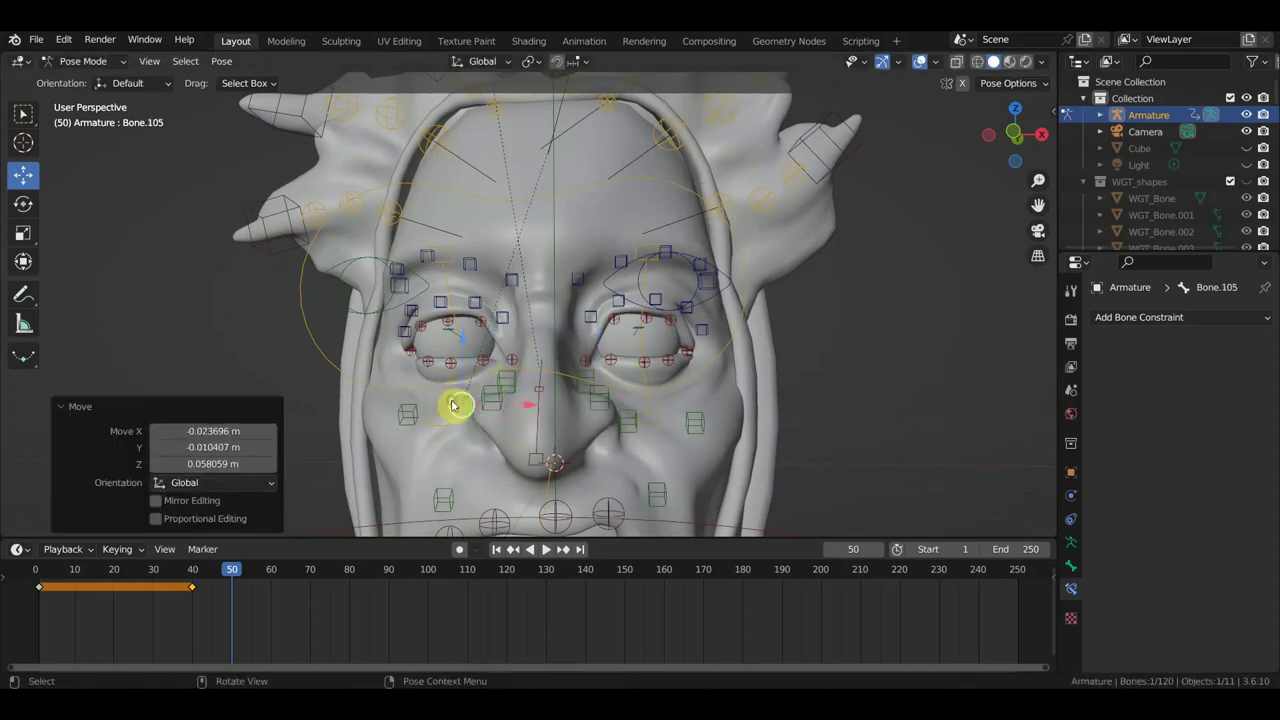
- Adjust the right nose-side bone and the left and right cheek bones
click(628, 428)
key(g)
click(615, 422)
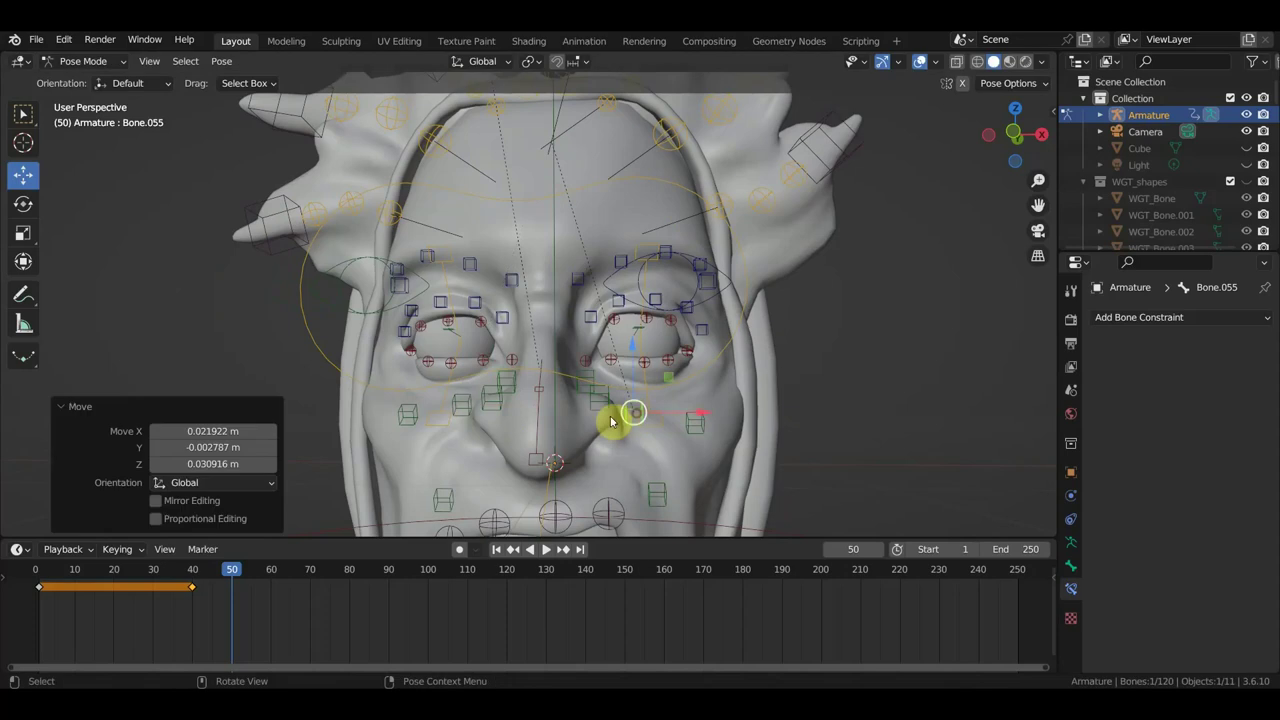
click(407, 416)
key(g)
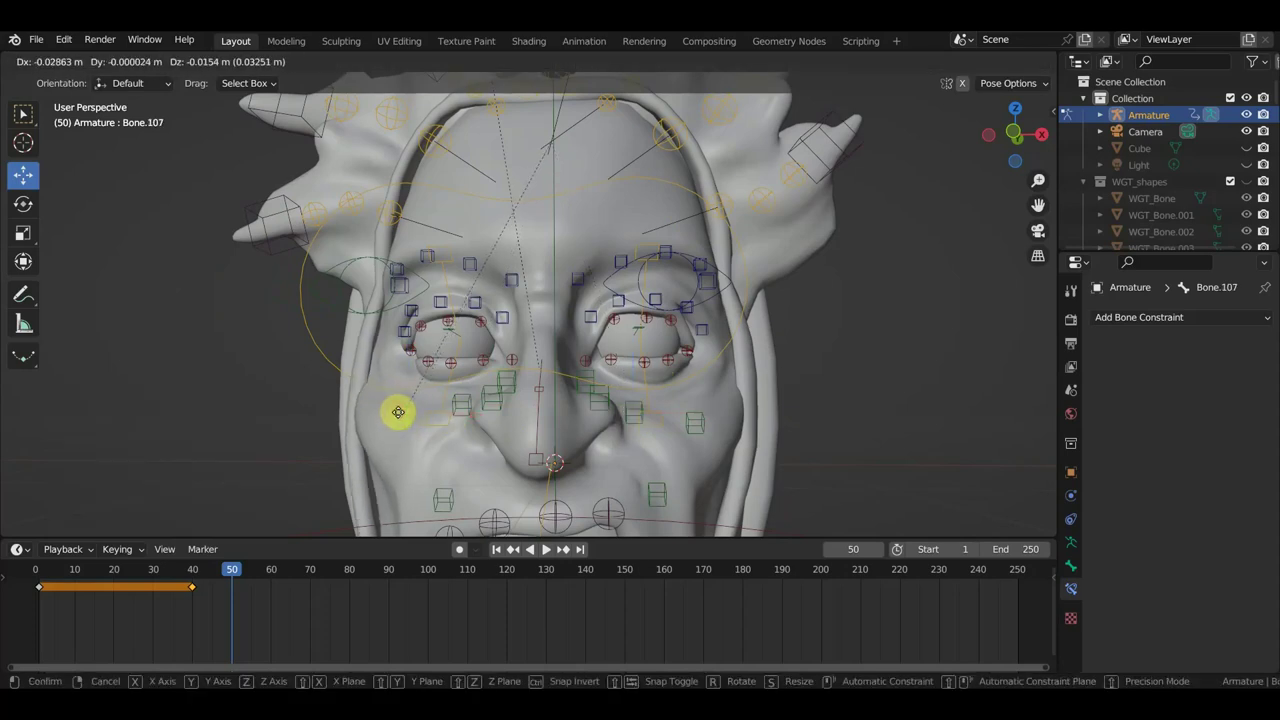
click(401, 411)
click(712, 421)
key(g)
click(712, 421)
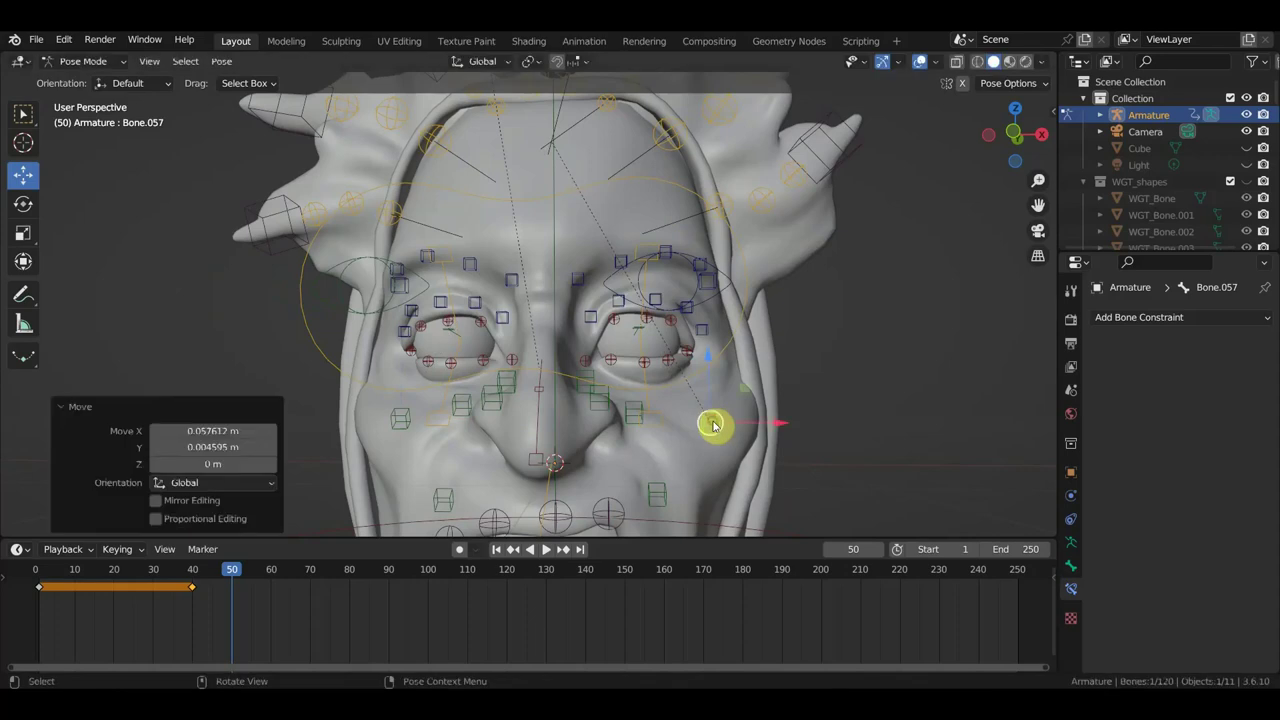
scroll(714, 425, down, 4)
- In front view, lower the inner brow bones and raise the outer right brow, Bone.034 up 0.071302 m in Z
key(KP_1)
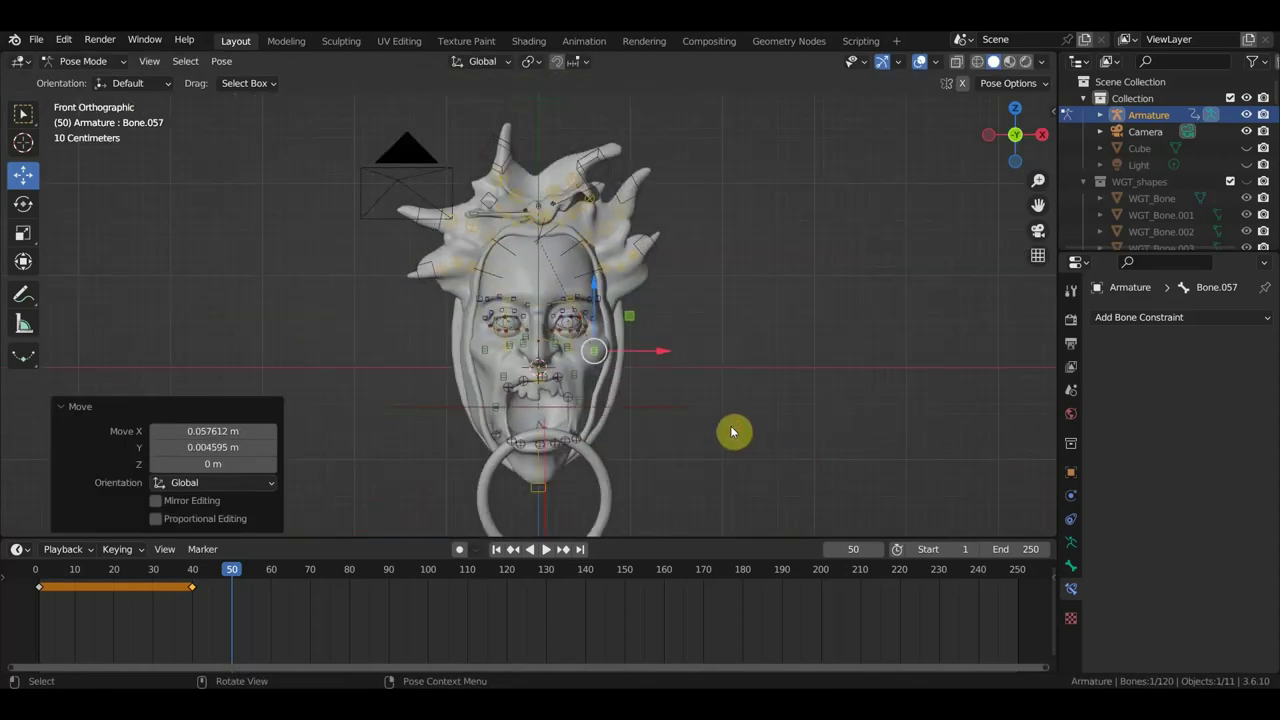
scroll(614, 457, up, 2)
shift+middle_drag(648, 444, 666, 378)
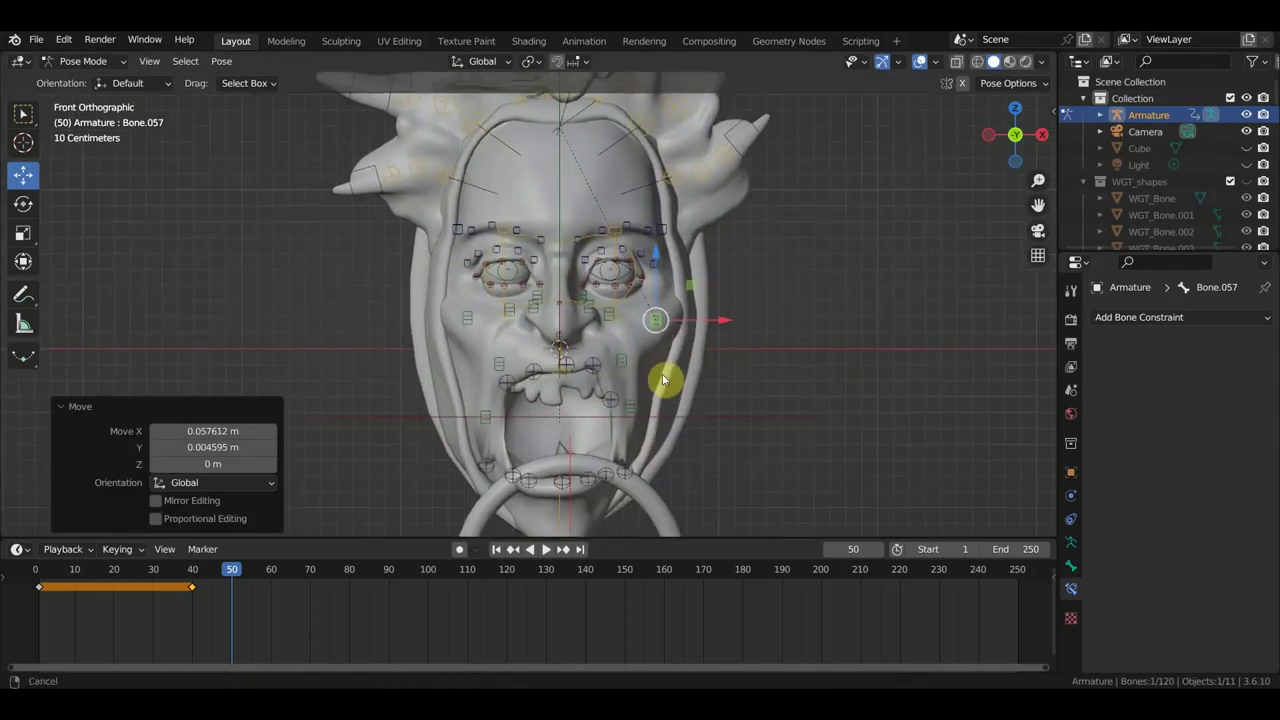
click(517, 229)
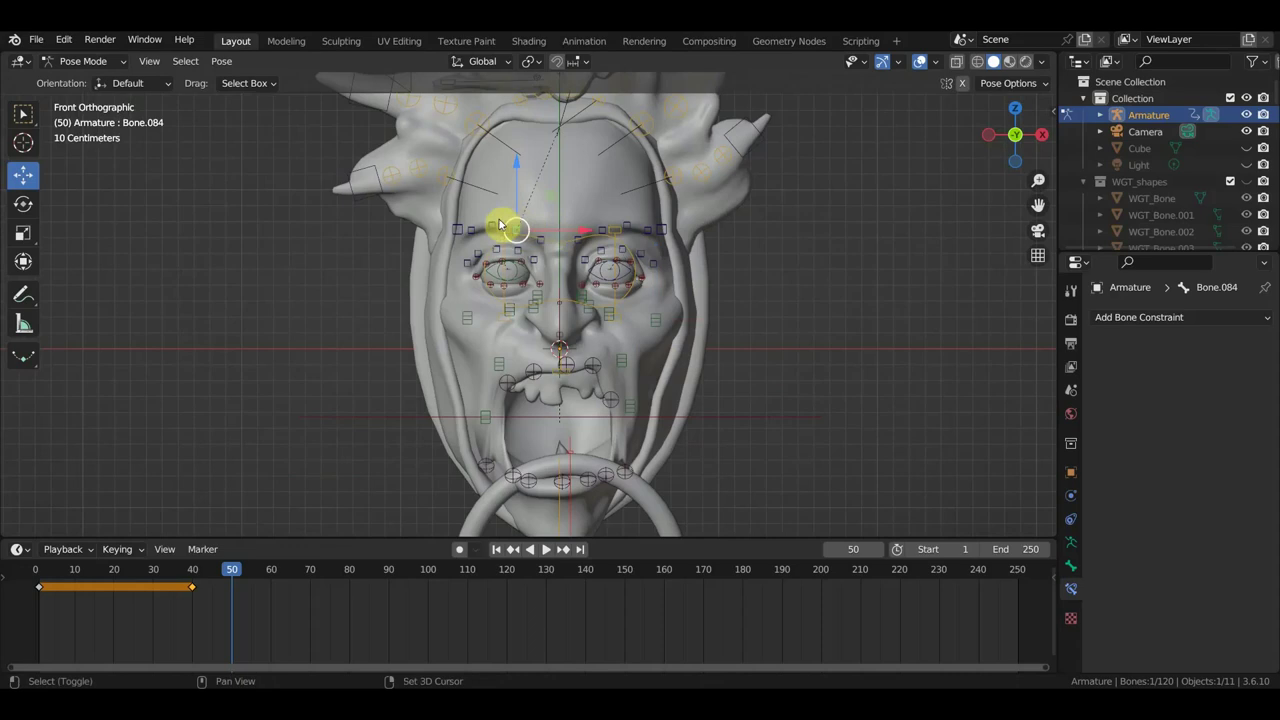
drag(563, 240, 563, 206)
mouse_move(491, 231)
mouse_down()
mouse_move(491, 214)
mouse_move(472, 221)
mouse_move(537, 243)
mouse_move(542, 230)
mouse_up()
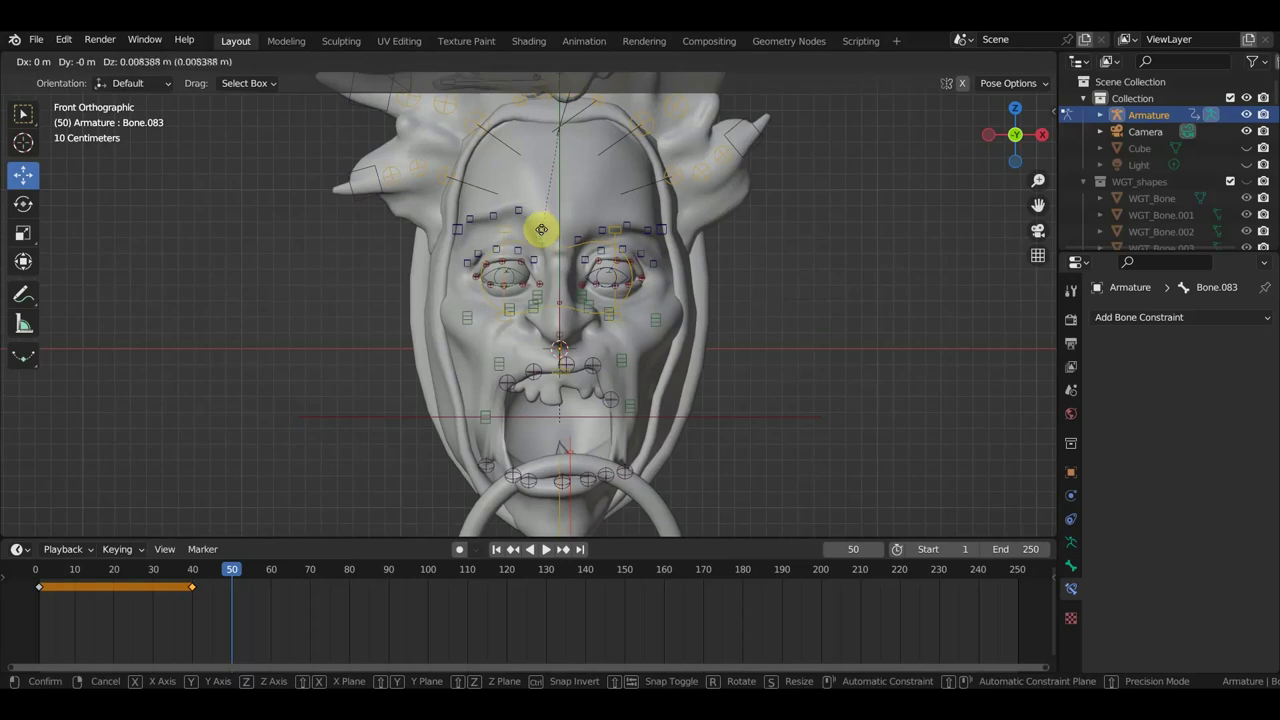
mouse_move(538, 245)
mouse_down()
mouse_move(527, 214)
mouse_move(522, 233)
mouse_up()
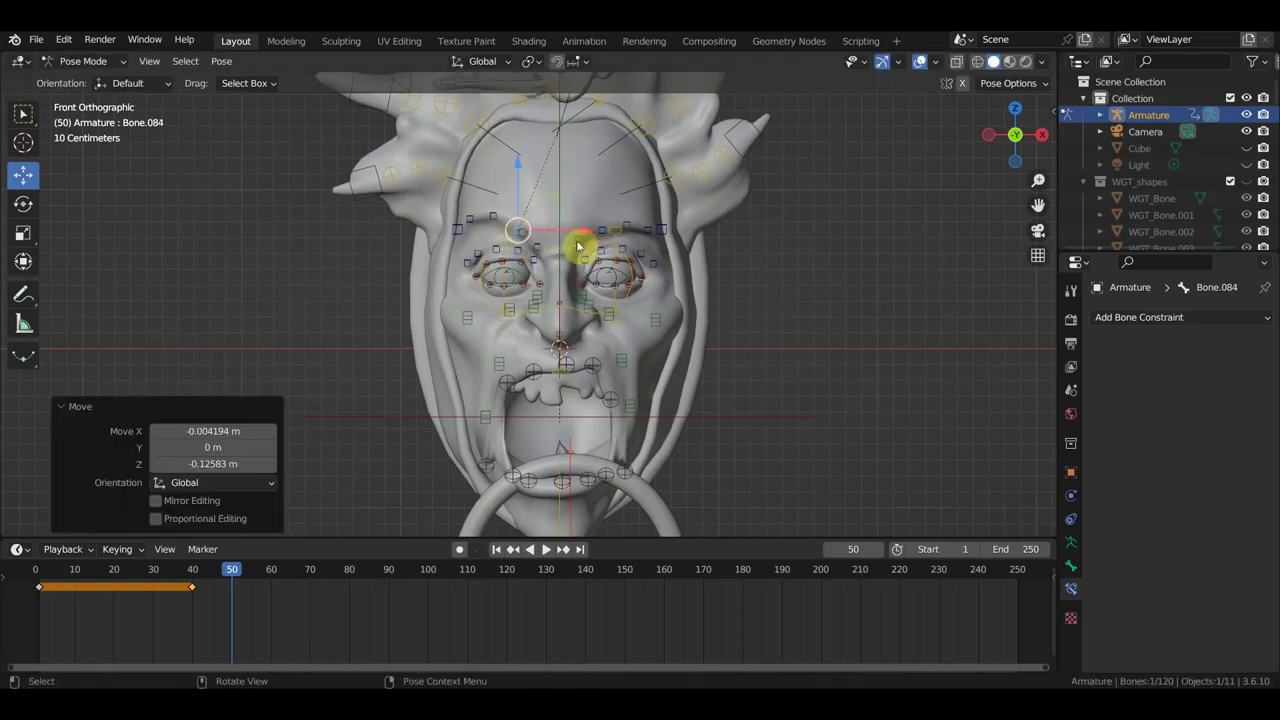
mouse_move(628, 230)
mouse_down()
mouse_move(628, 213)
mouse_move(651, 218)
mouse_up()
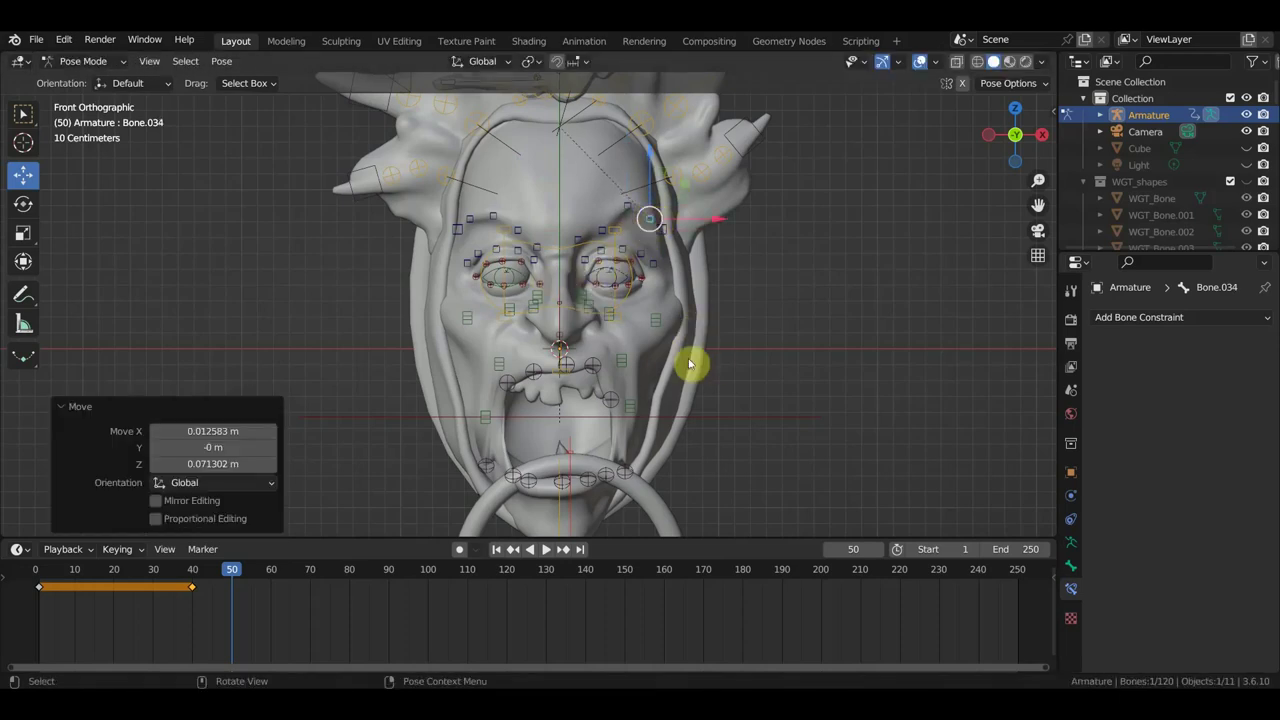
scroll(680, 385, down, 4)
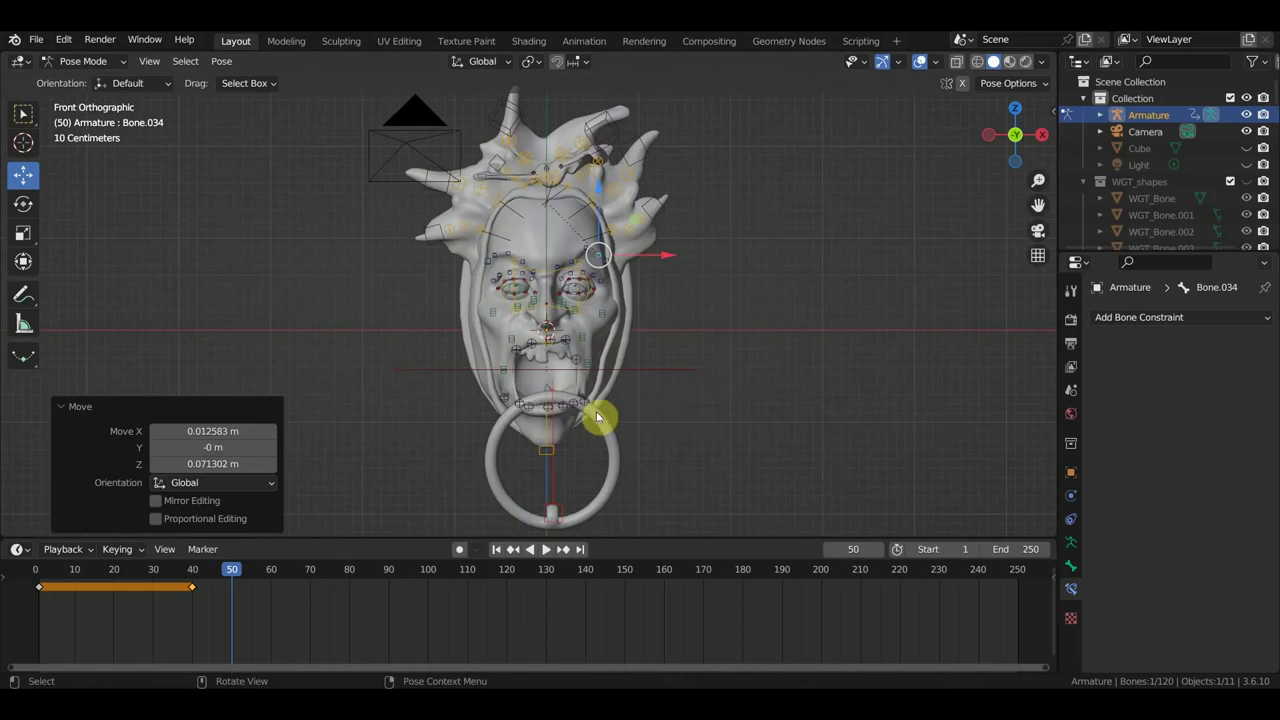
mouse_move(657, 411)
middle_down()
mouse_move(490, 413)
mouse_move(586, 414)
middle_up()
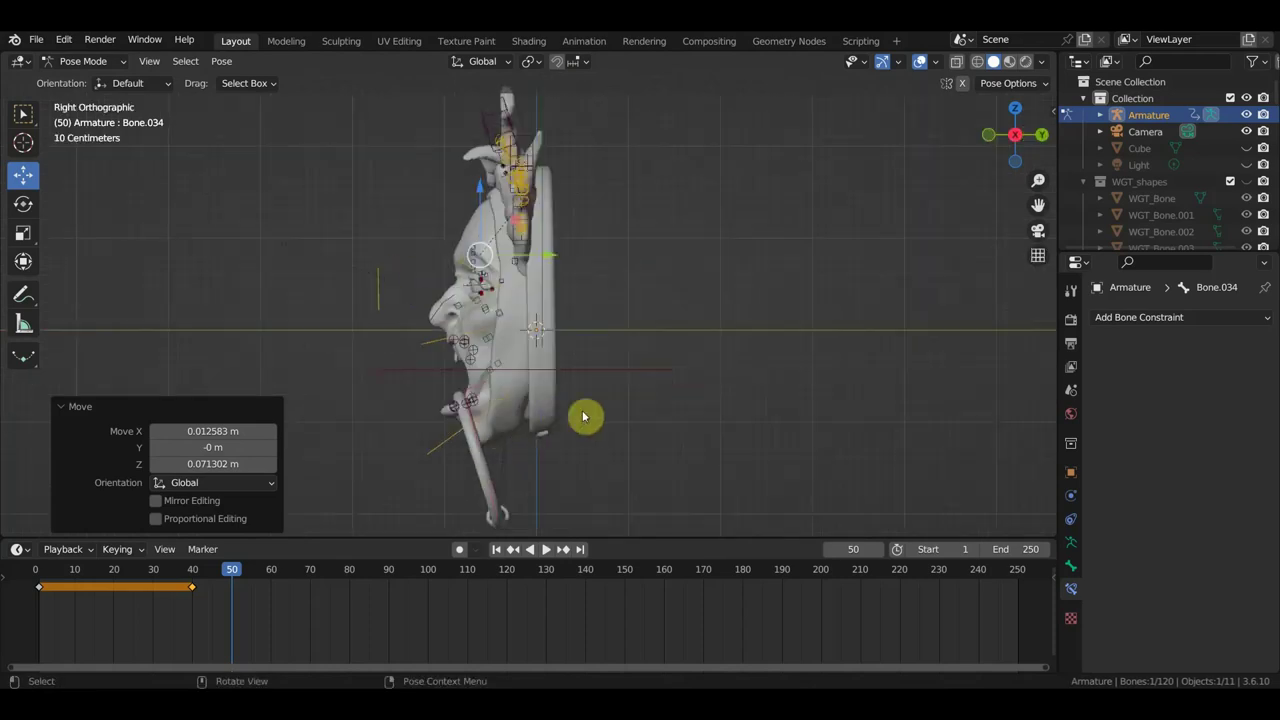
- Swing the knocker ring out about 41° and keyframe location and rotation of all bones at frame 50
scroll(603, 329, up, 3)
scroll(516, 251, up, 2)
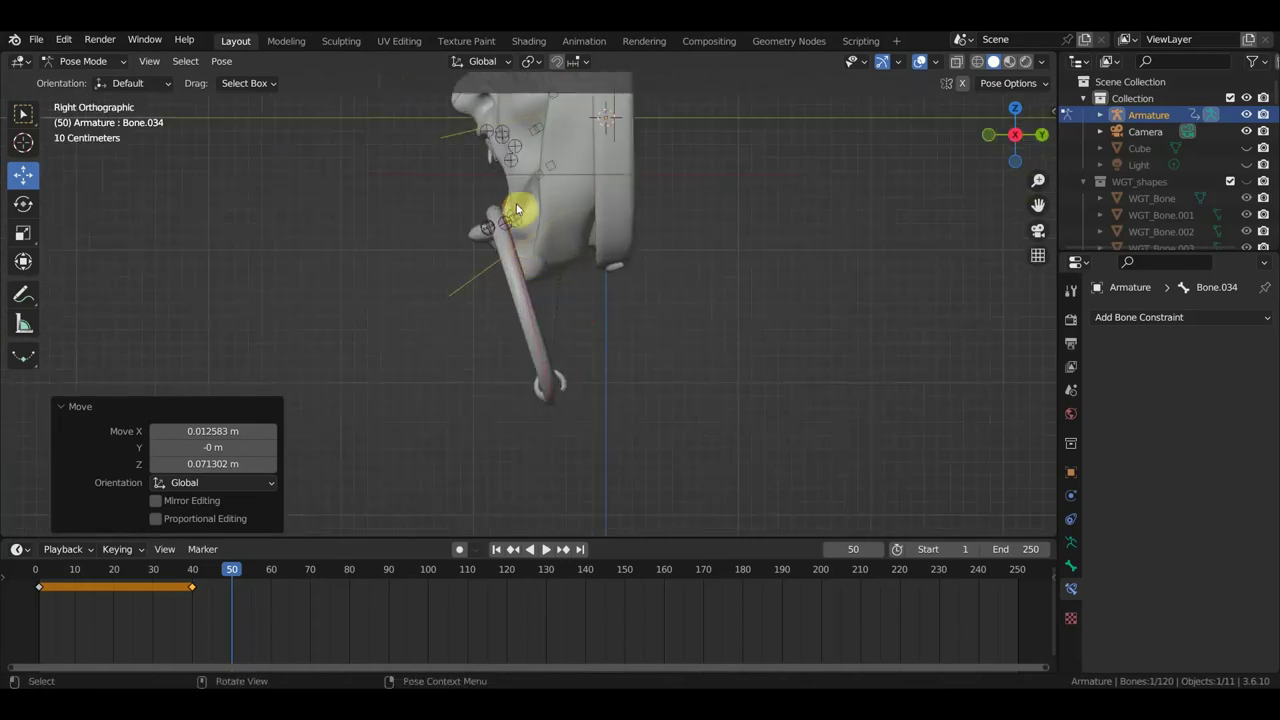
click(535, 228)
click(526, 305)
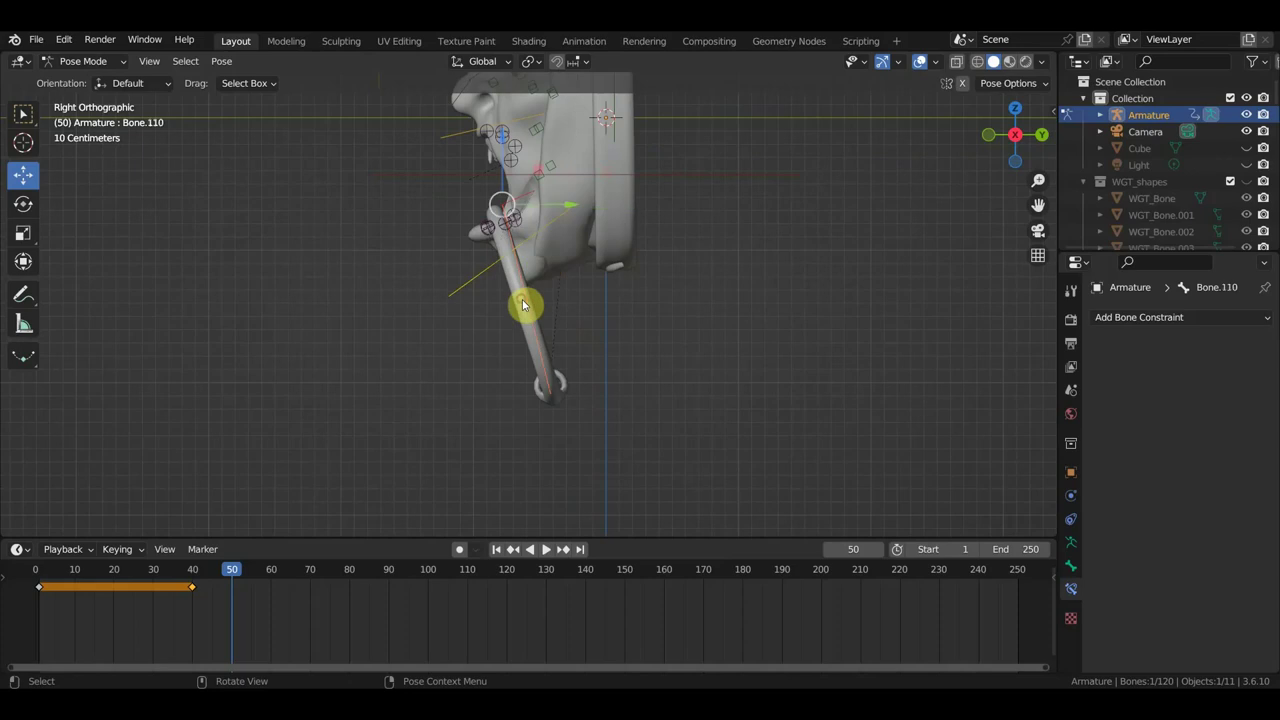
key(r)
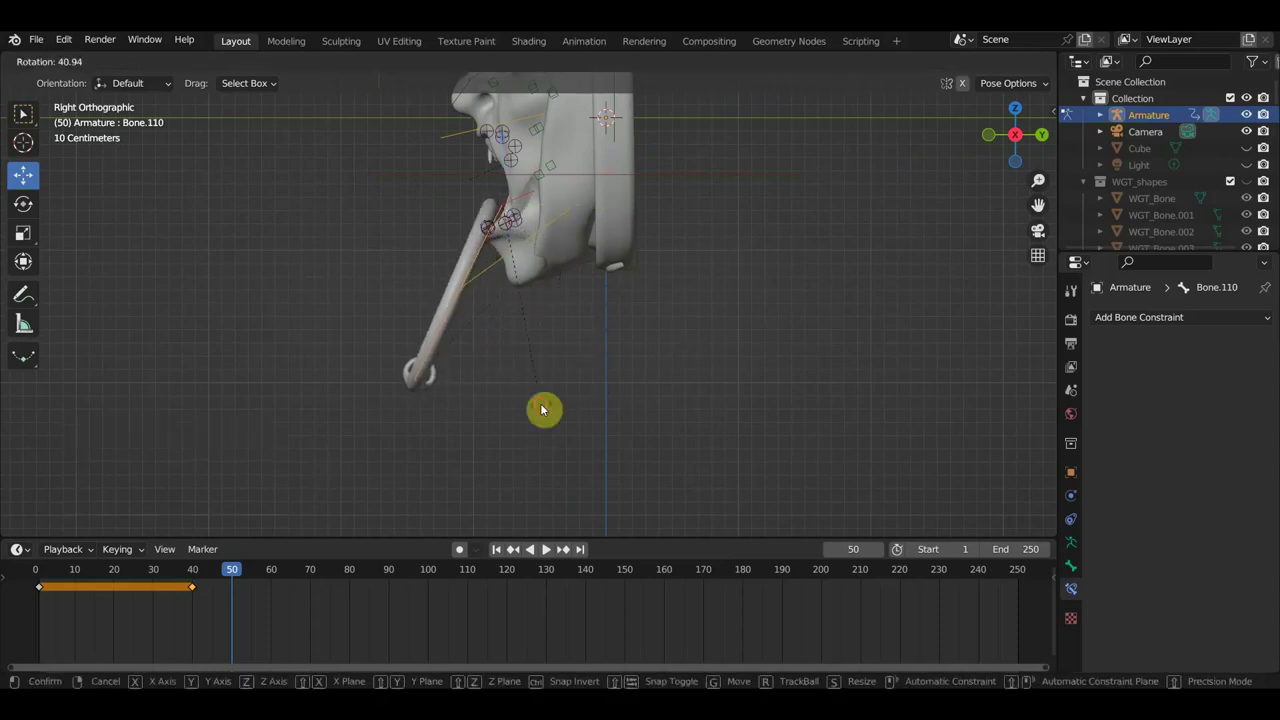
click(542, 409)
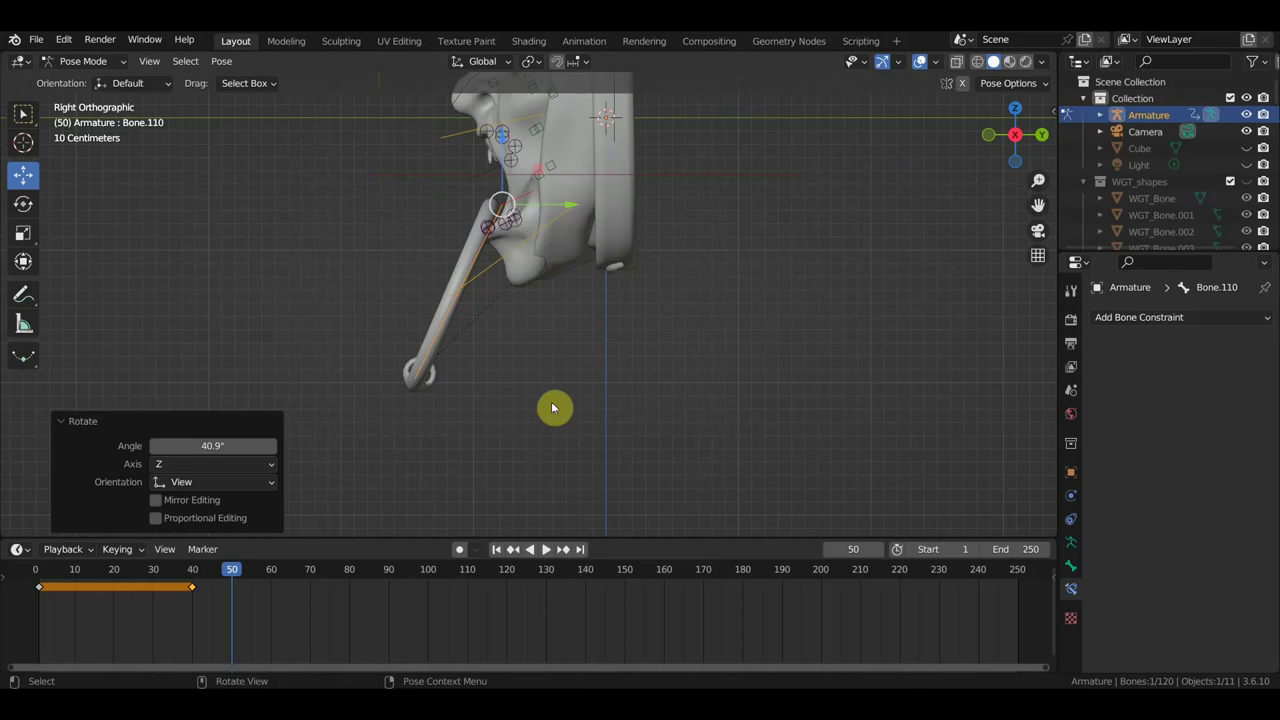
key(a)
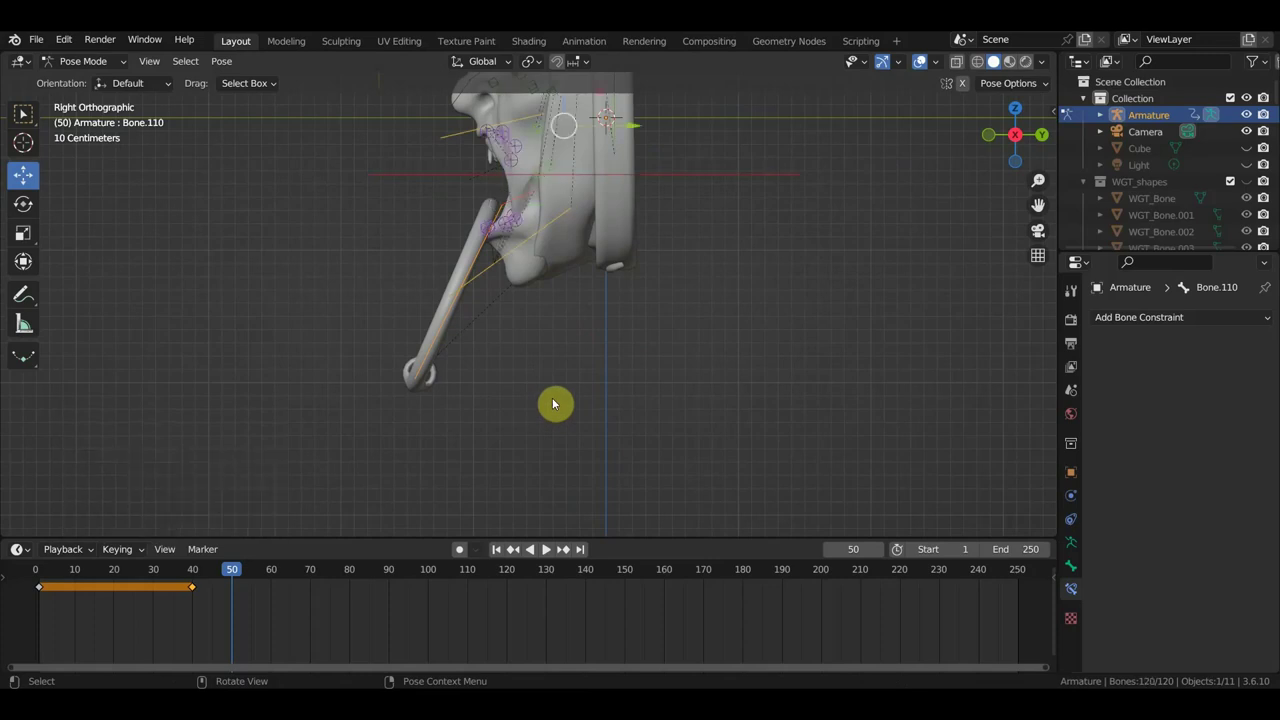
key(i)
- Return to front view and scrub the timeline to preview the animated expression
mouse_move(546, 391)
middle_down()
mouse_move(737, 403)
mouse_move(680, 414)
mouse_move(657, 454)
middle_up()
key(KP_1)
click(546, 549)
click(229, 572)
mouse_move(229, 572)
mouse_down()
mouse_move(100, 573)
mouse_move(307, 572)
mouse_move(286, 577)
mouse_up()
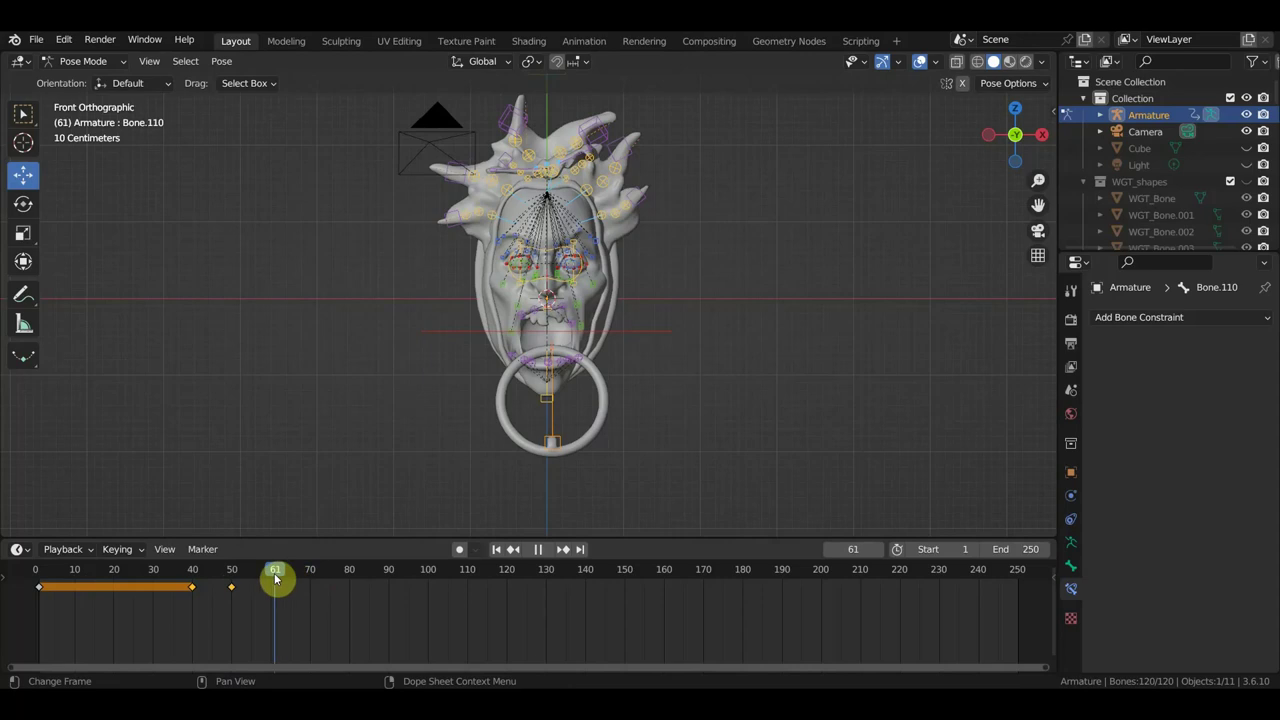
mouse_move(274, 578)
mouse_down()
mouse_move(166, 576)
mouse_move(269, 583)
mouse_up()
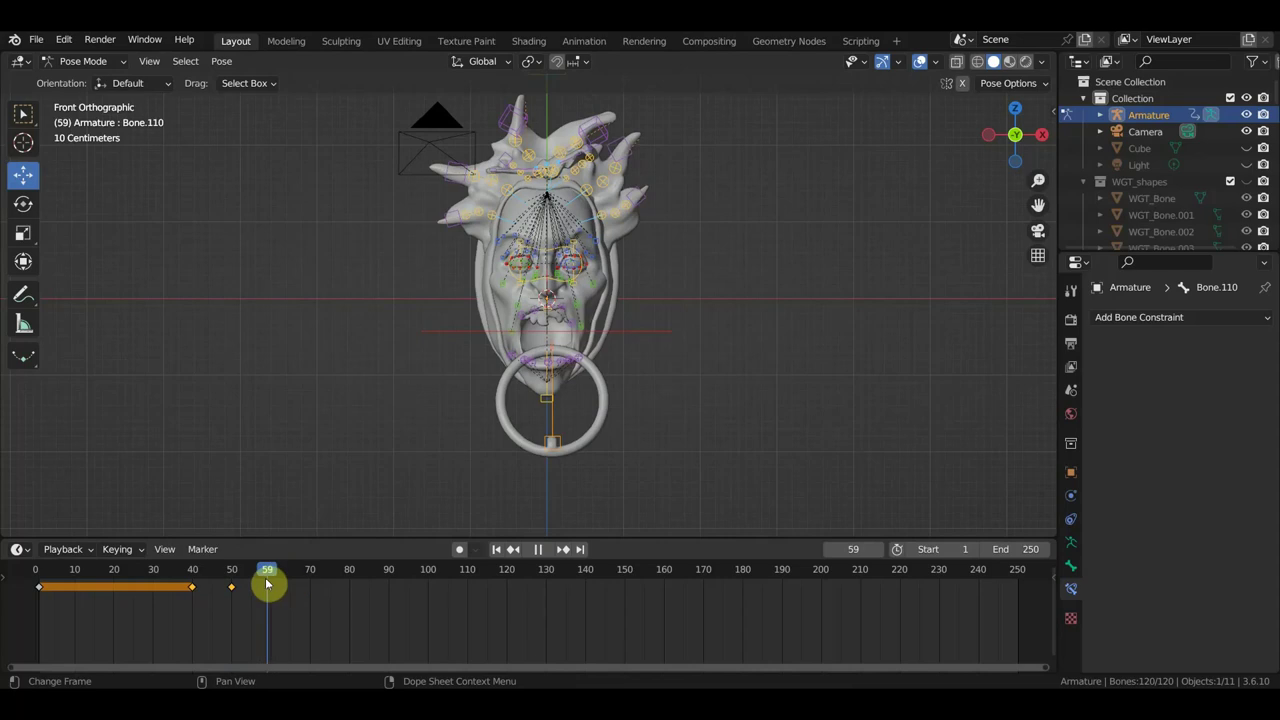
scroll(508, 423, up, 2)
scroll(505, 385, up, 3)
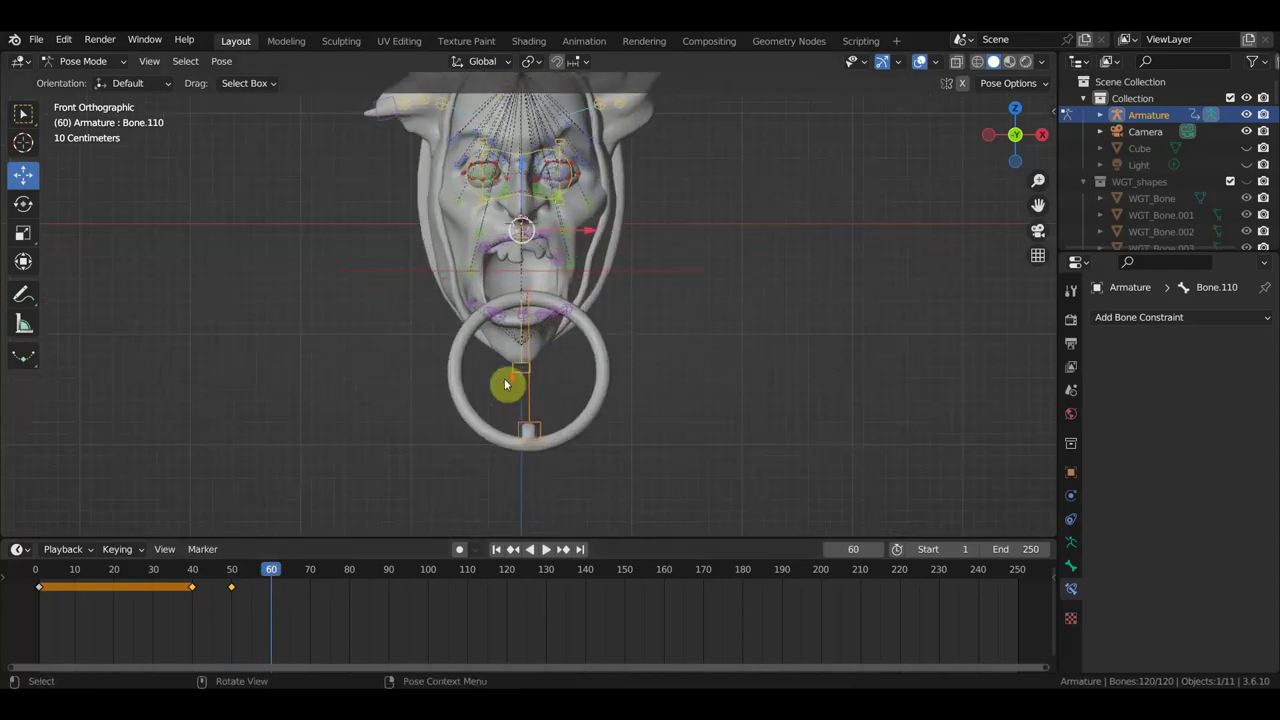
- In side view, rotate the jaw bone open to -38° and keyframe it at frame 60
middle_drag(576, 380, 386, 411)
key(KP_3)
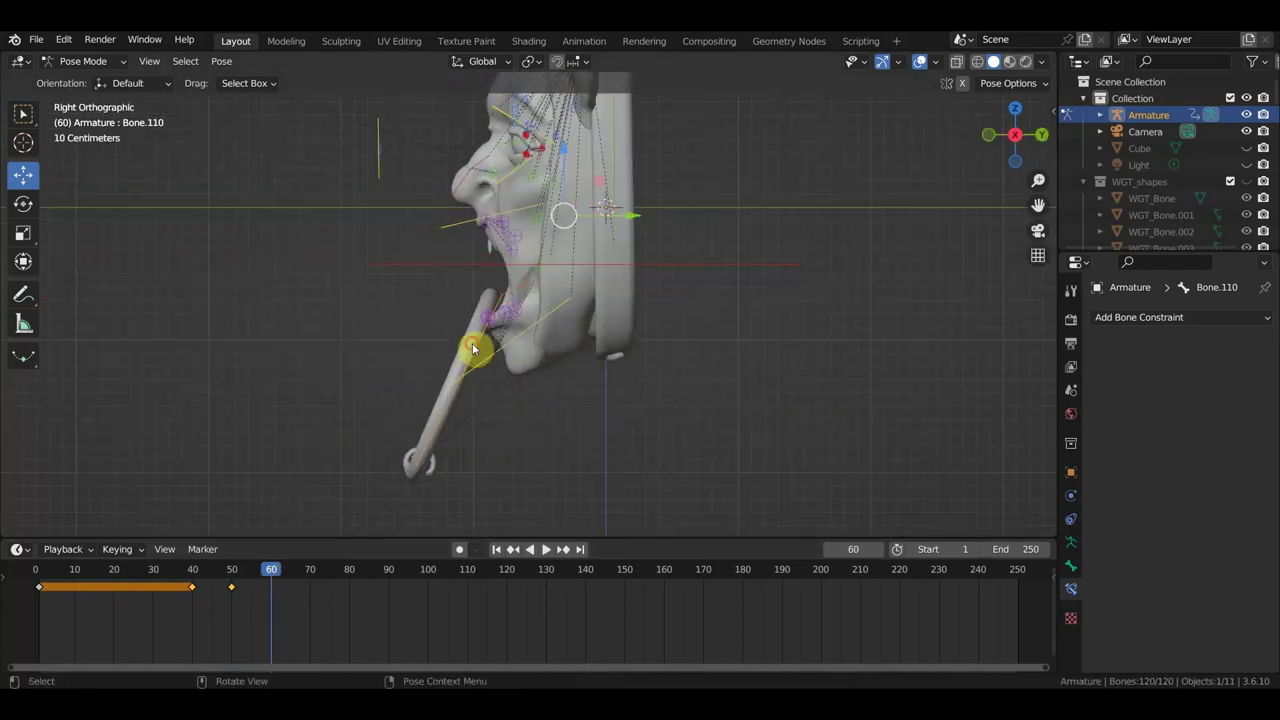
key(r)
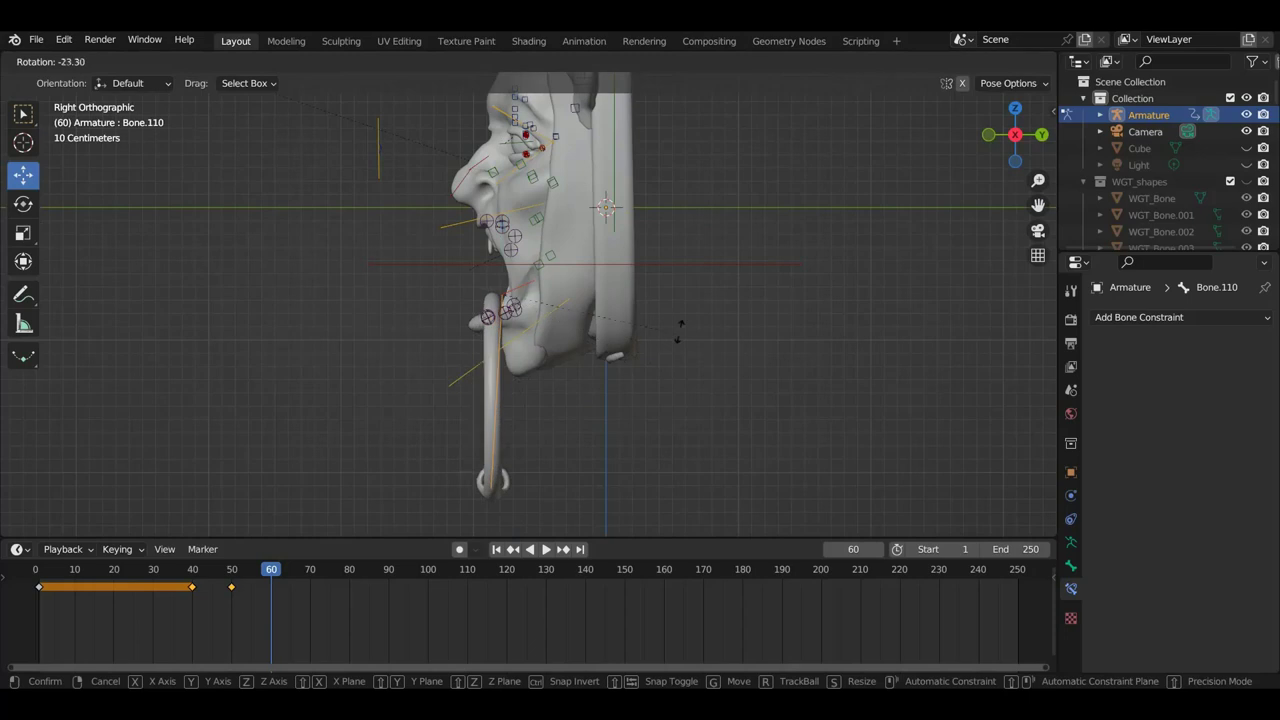
click(687, 296)
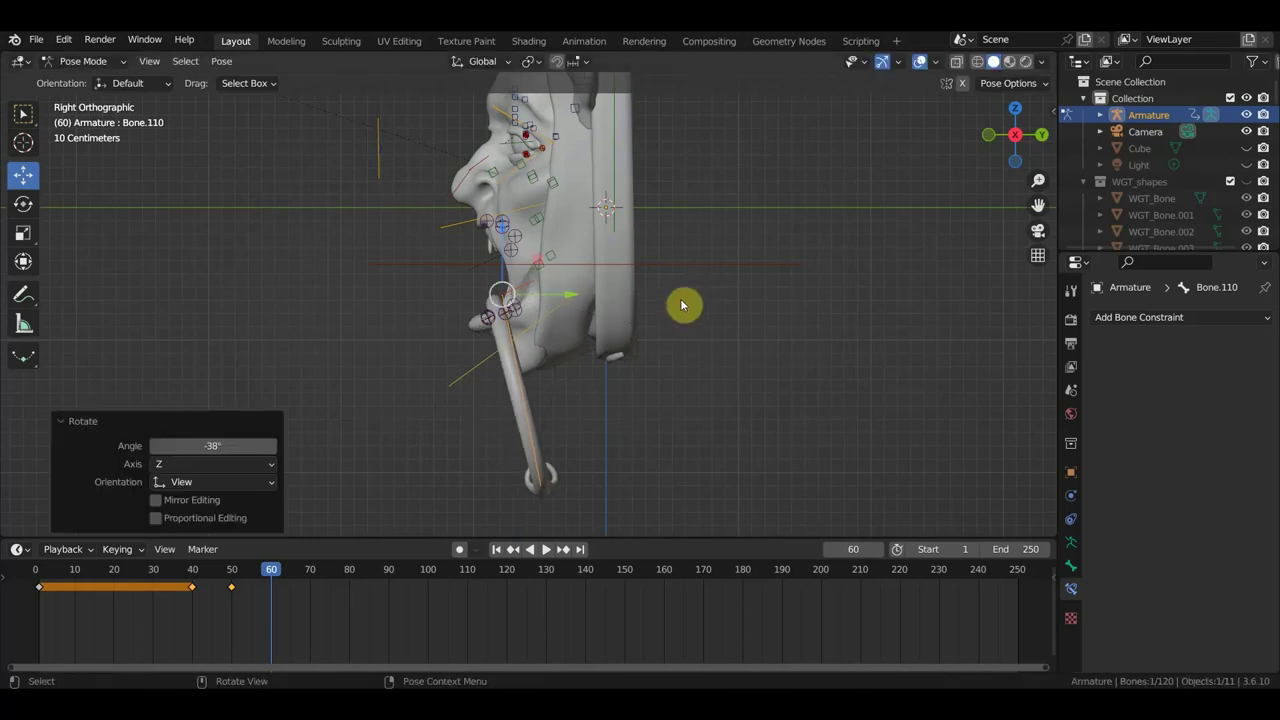
key(i)
- Readjust the lower jaw rotation to -25.5° from the side view
mouse_move(666, 303)
middle_down()
mouse_move(689, 417)
mouse_move(857, 409)
mouse_move(503, 391)
middle_up()
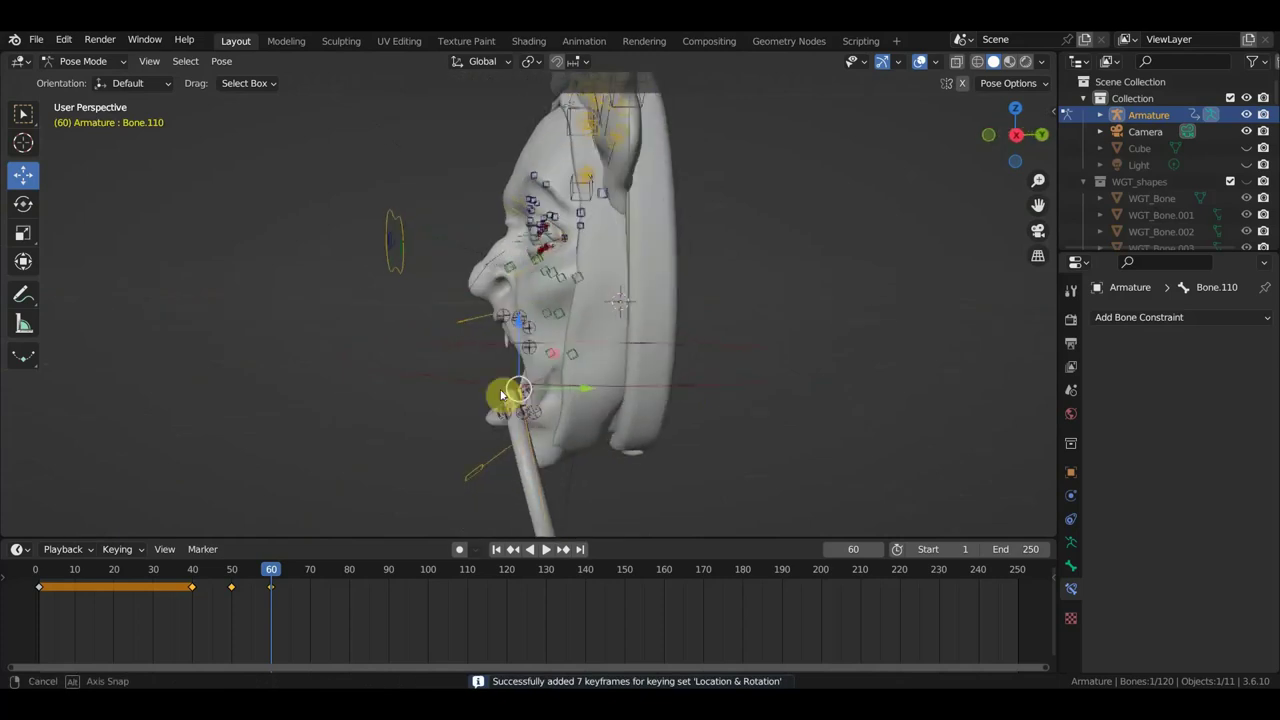
click(560, 411)
key(KP_3)
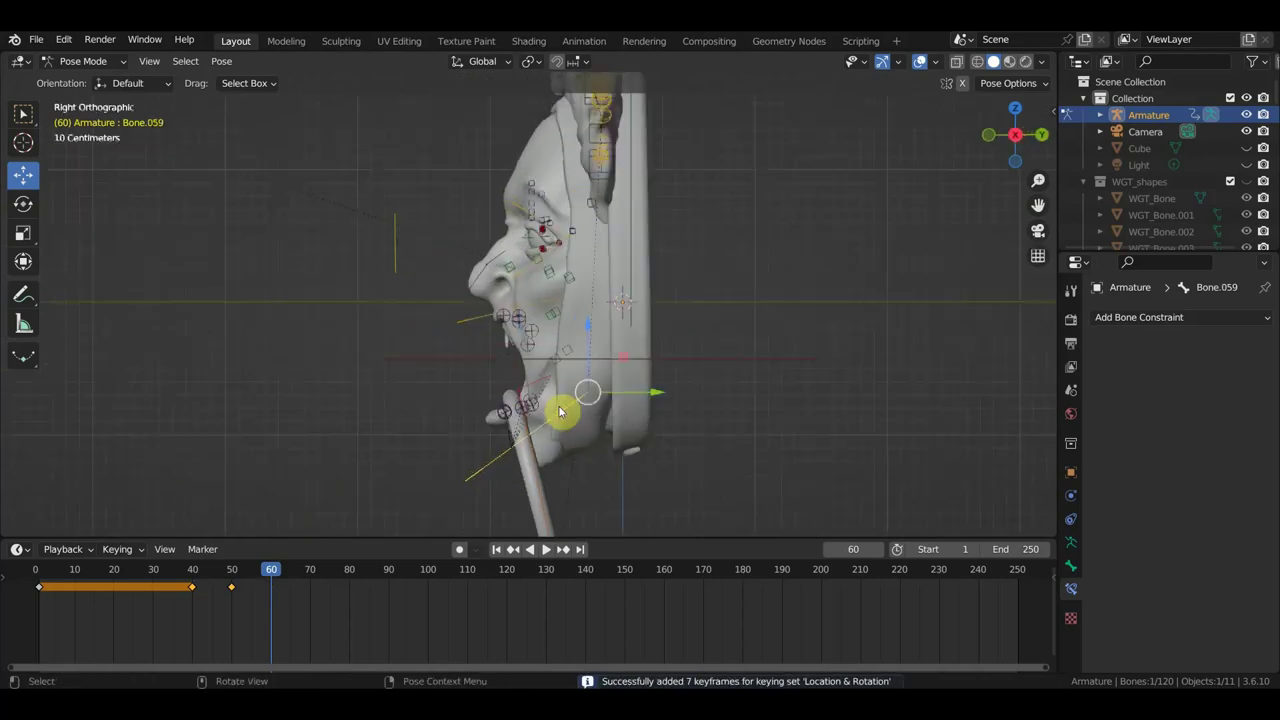
key(r)
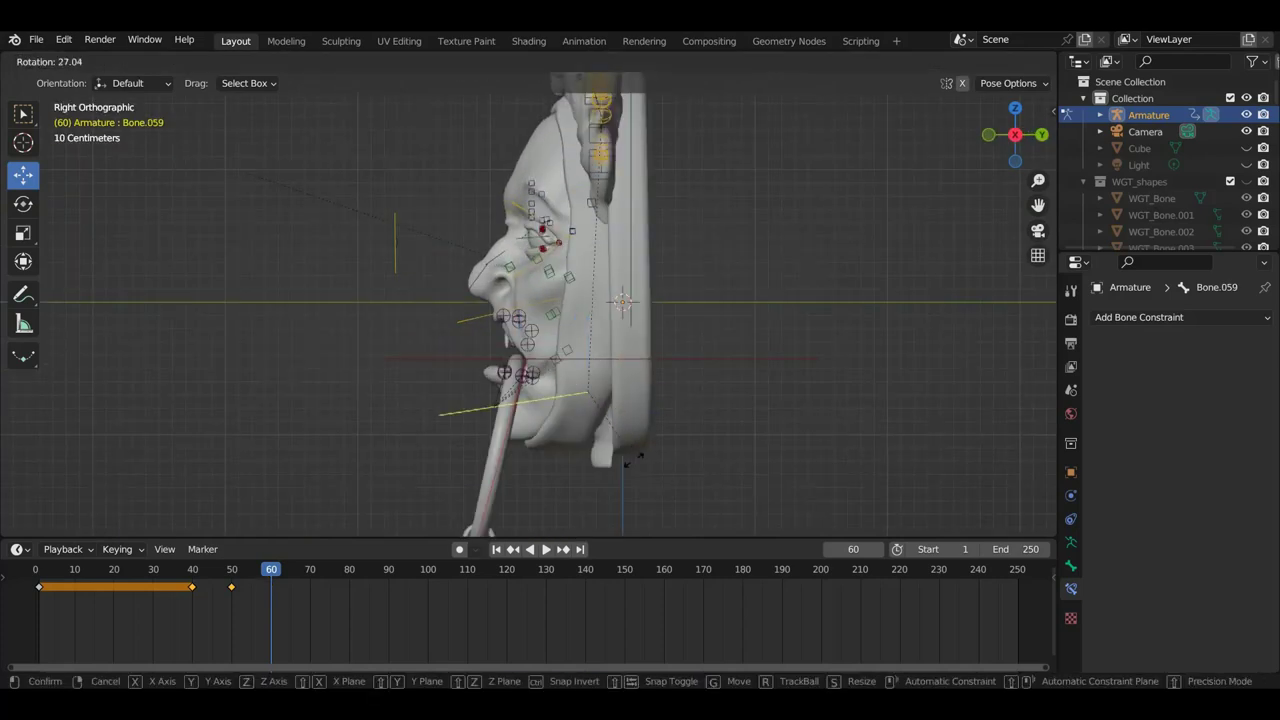
click(577, 459)
click(508, 426)
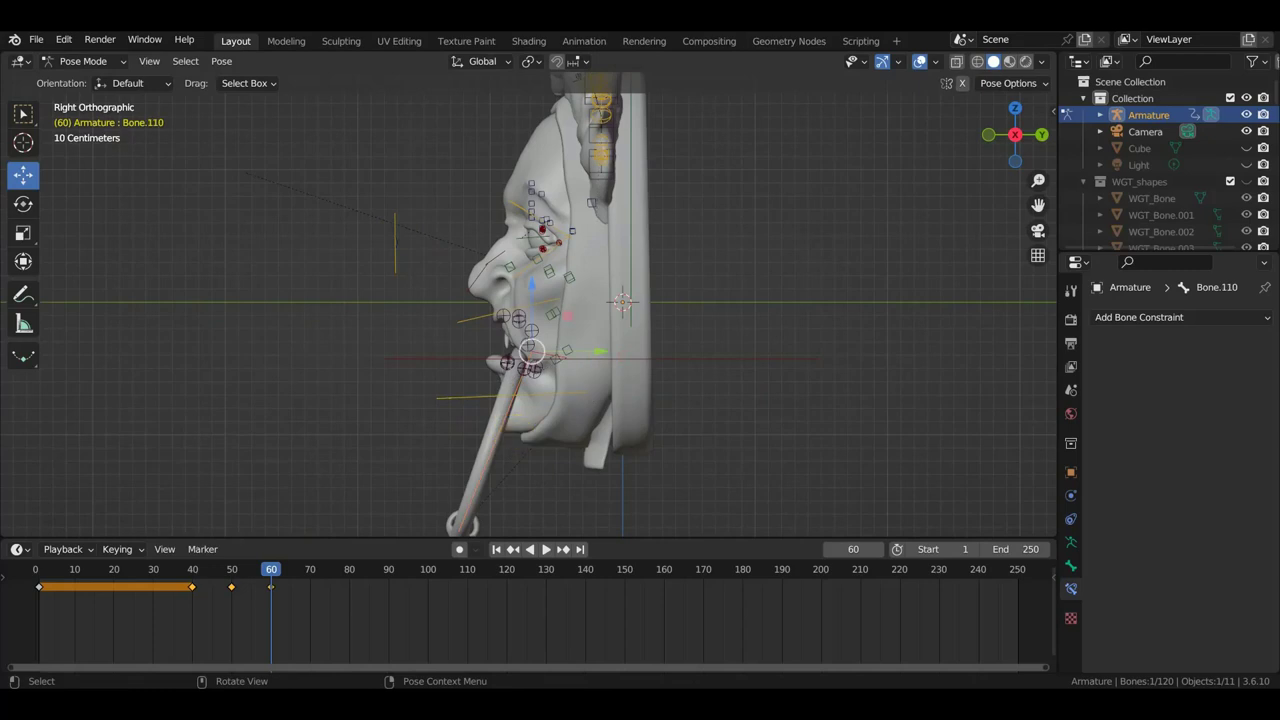
key(r)
click(564, 400)
- Shift the jaw bone sideways slightly from a front view
middle_drag(566, 402, 780, 411)
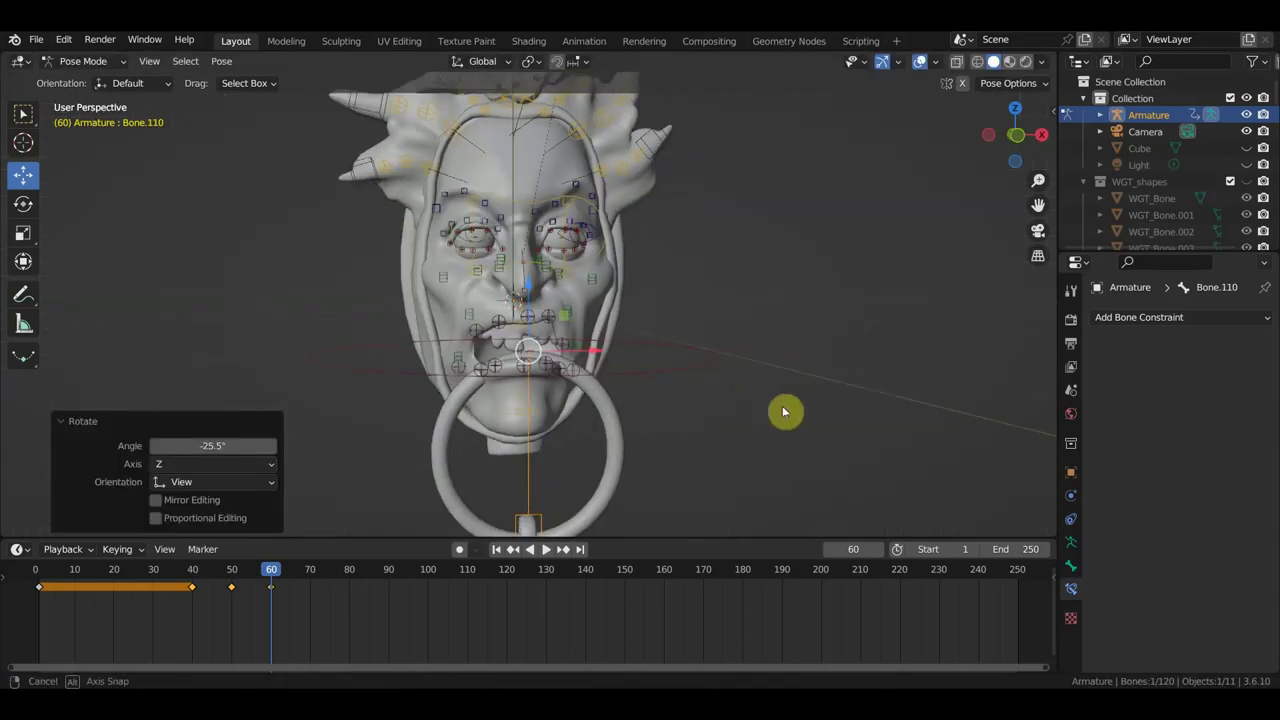
key(r)
right_click(762, 438)
key(g)
click(663, 438)
- Pull the first lip control and two upper lip controls under the nose downward
mouse_move(699, 443)
middle_down()
mouse_move(566, 443)
mouse_move(535, 422)
middle_up()
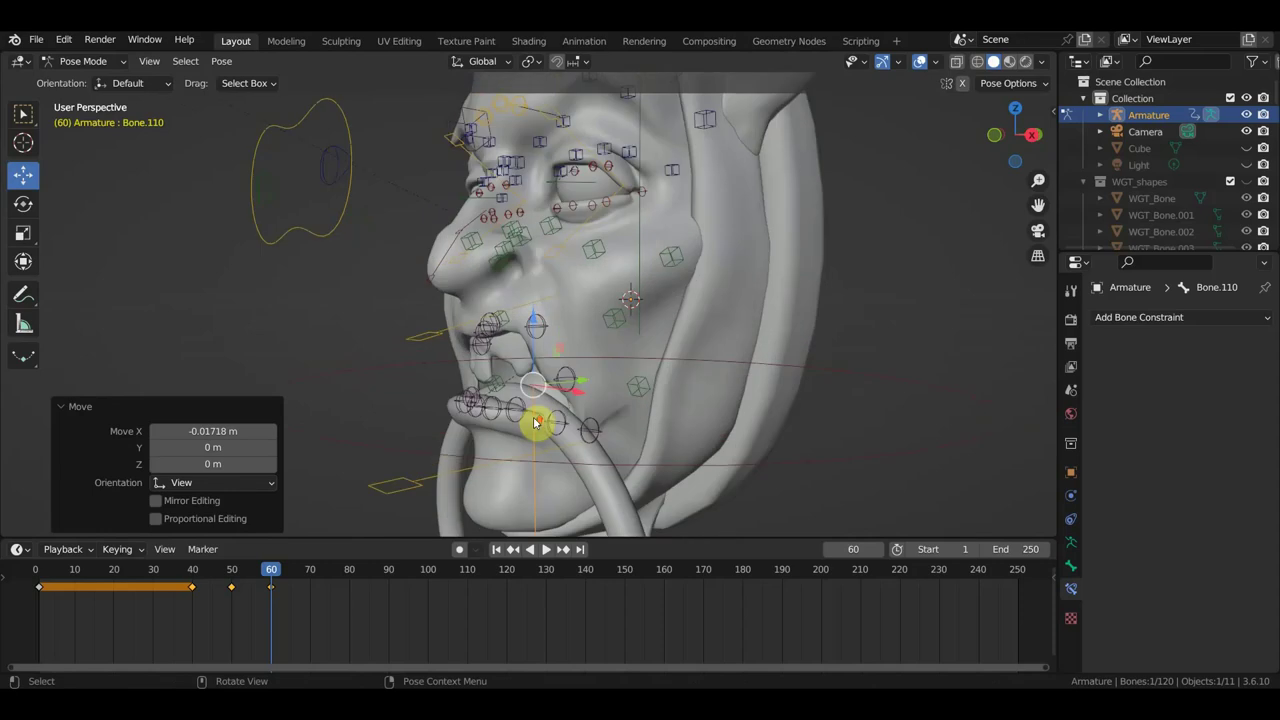
click(558, 386)
key(g)
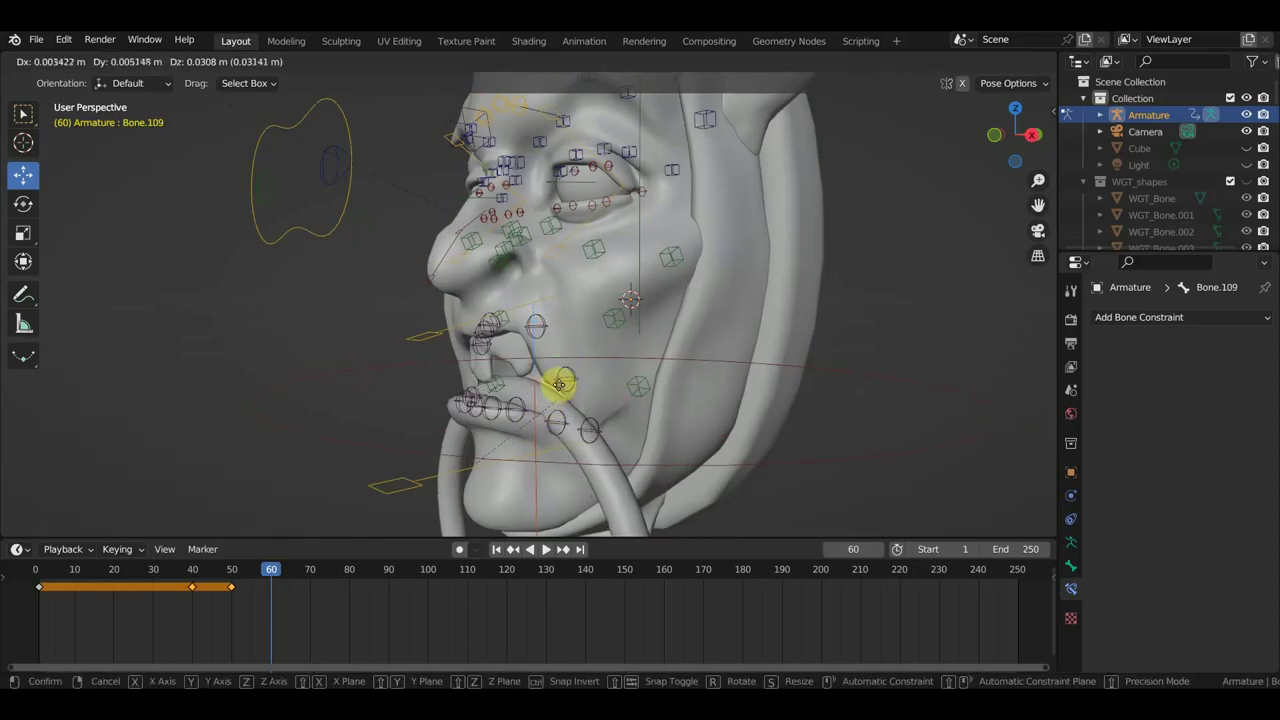
click(561, 376)
mouse_move(561, 376)
middle_down()
mouse_move(600, 394)
mouse_move(726, 403)
mouse_move(691, 383)
middle_up()
click(524, 329)
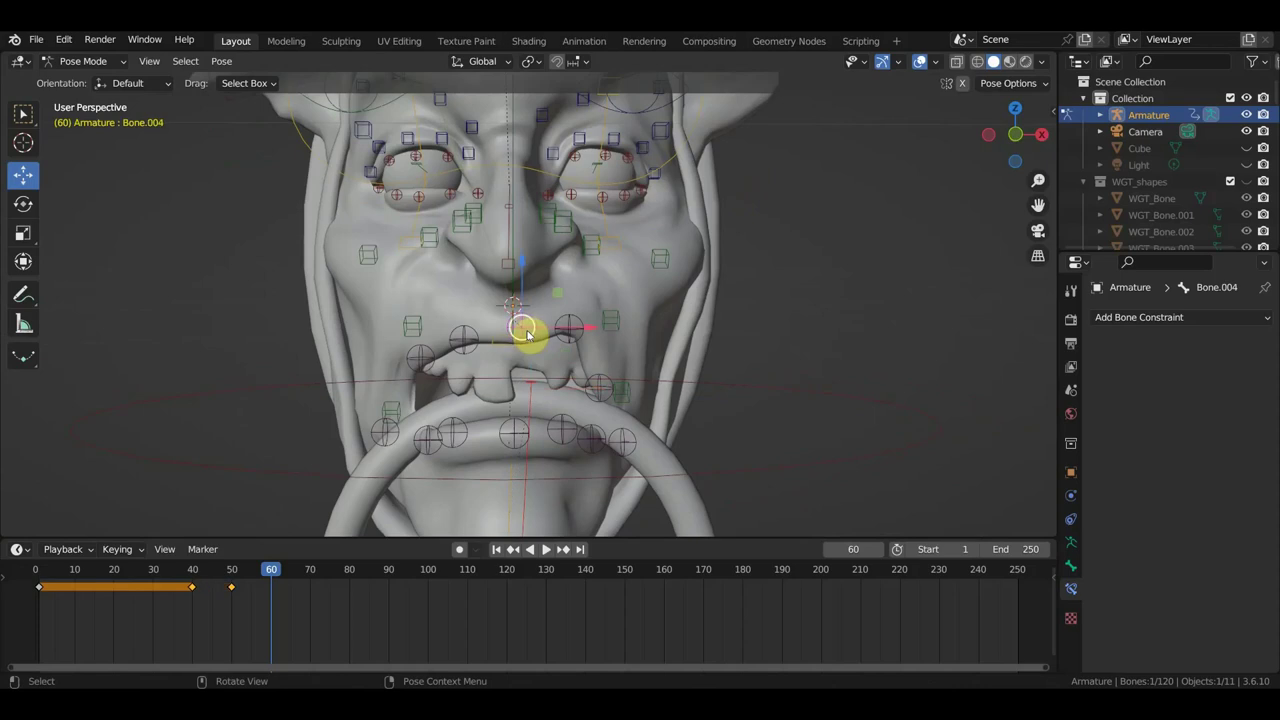
key(g)
click(528, 362)
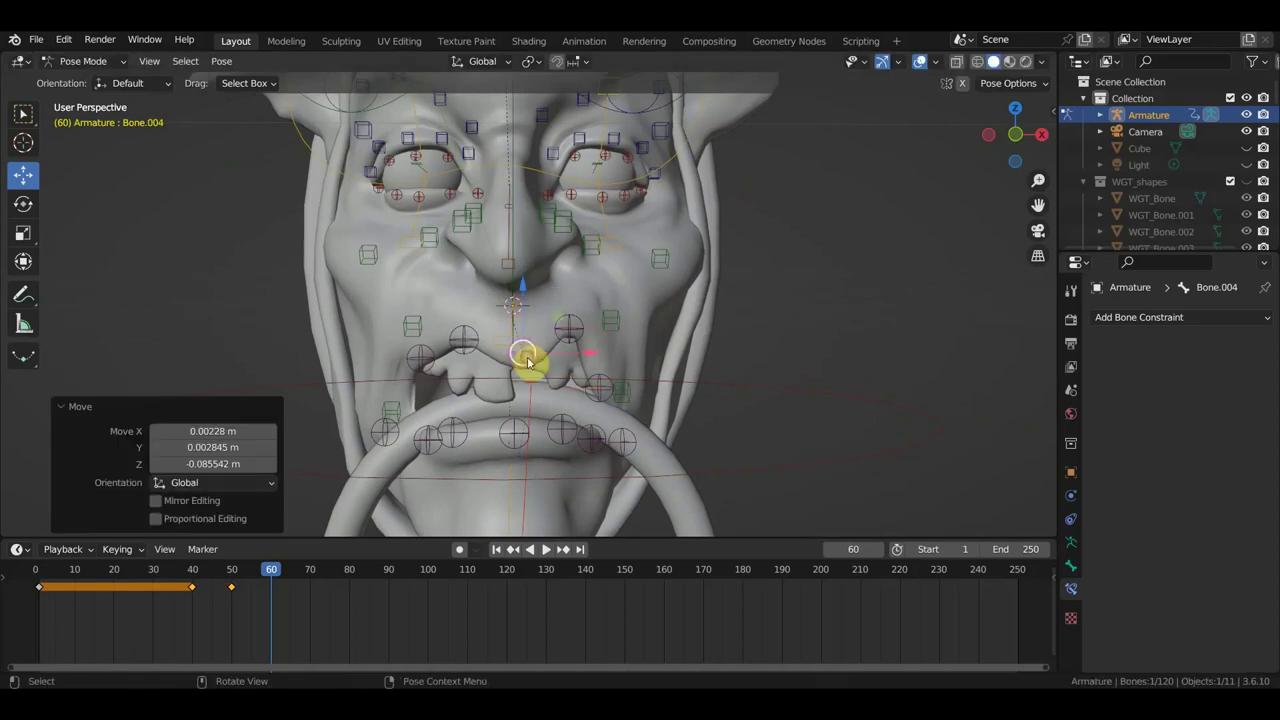
click(578, 334)
key(g)
click(578, 345)
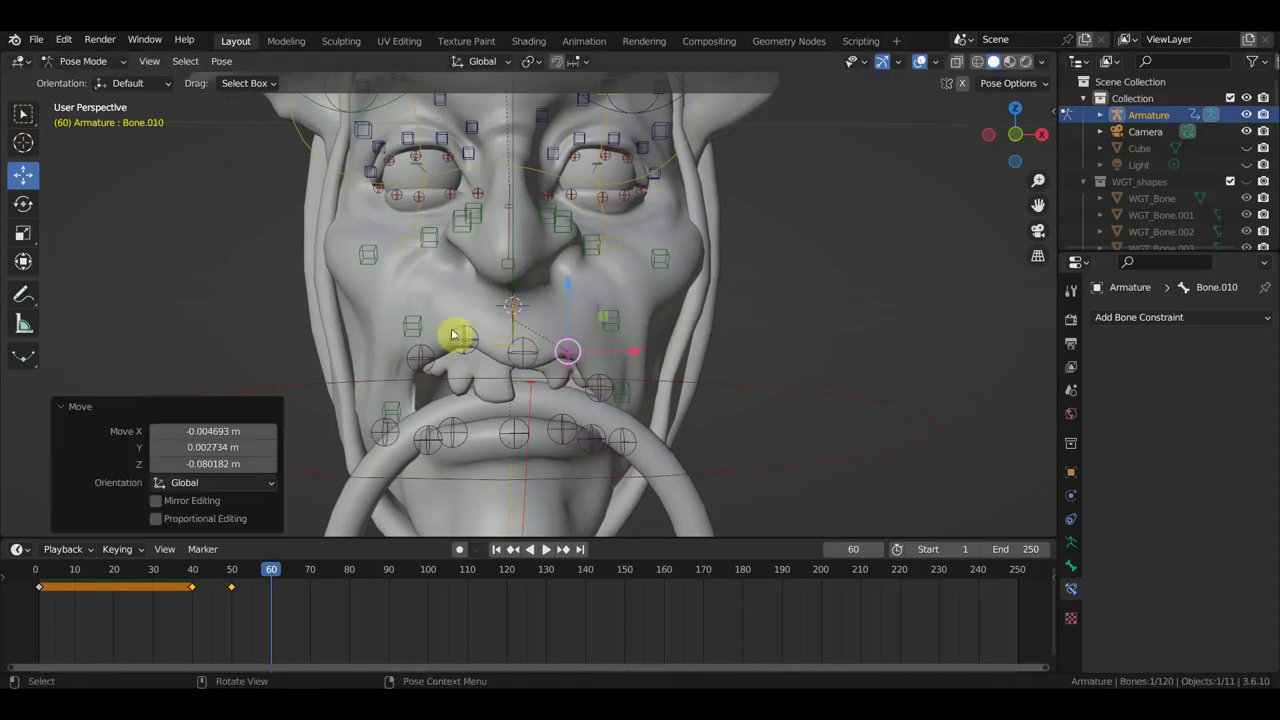
- Lower another lip control and the mouth corner, then drop the upper lip control further (Bone.010 -0.049524 m Z)
click(465, 338)
key(g)
click(452, 356)
click(421, 357)
key(g)
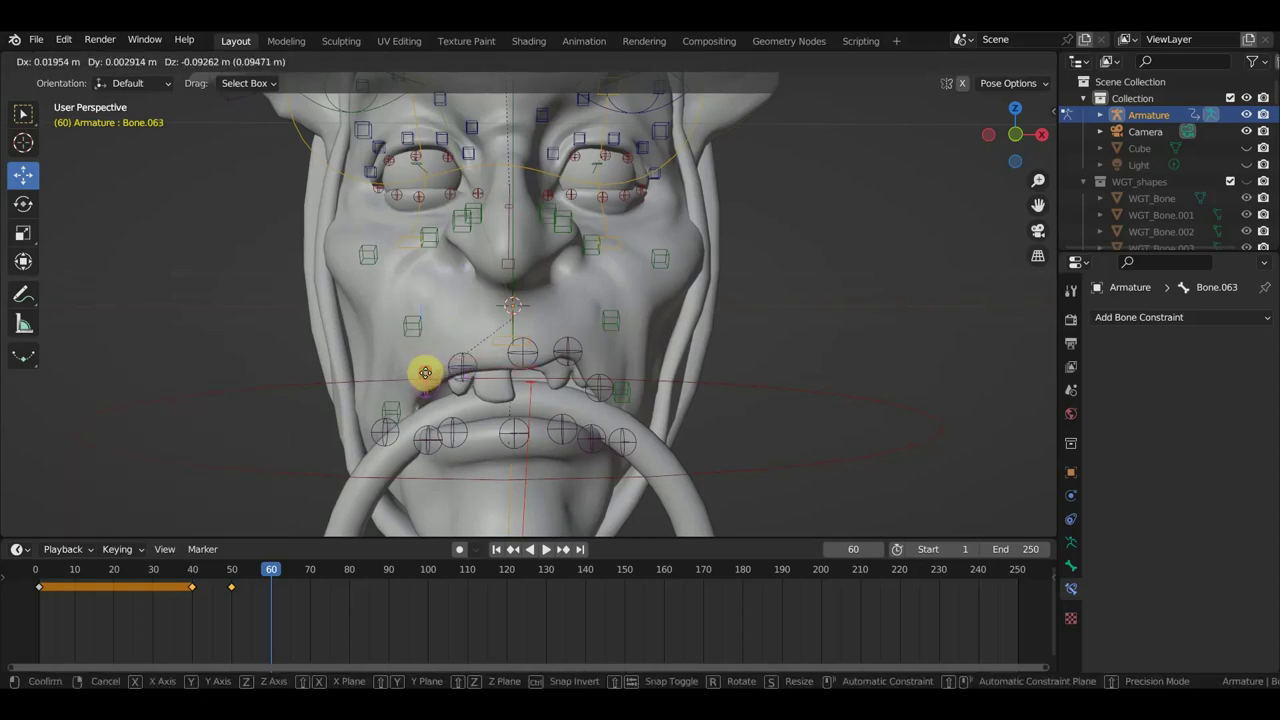
click(425, 373)
click(570, 358)
key(g)
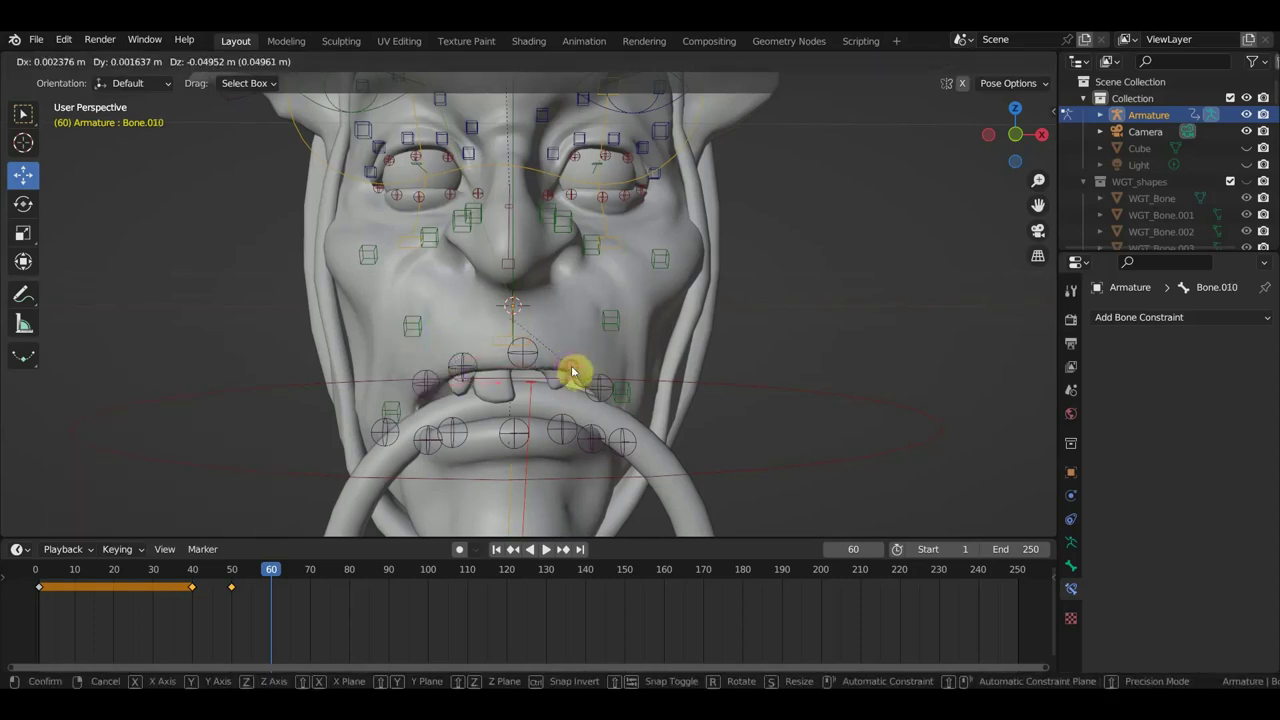
click(573, 372)
scroll(600, 372, down, 4)
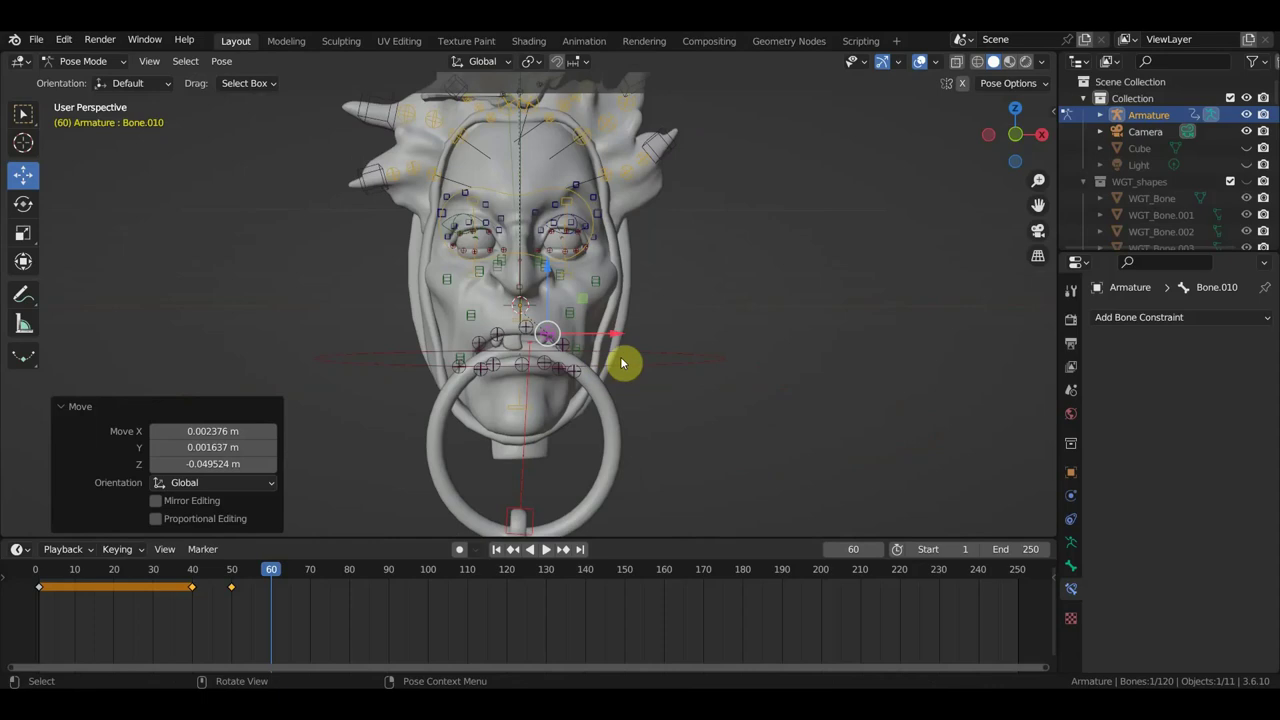
middle_drag(571, 243, 400, 263)
scroll(537, 243, up, 2)
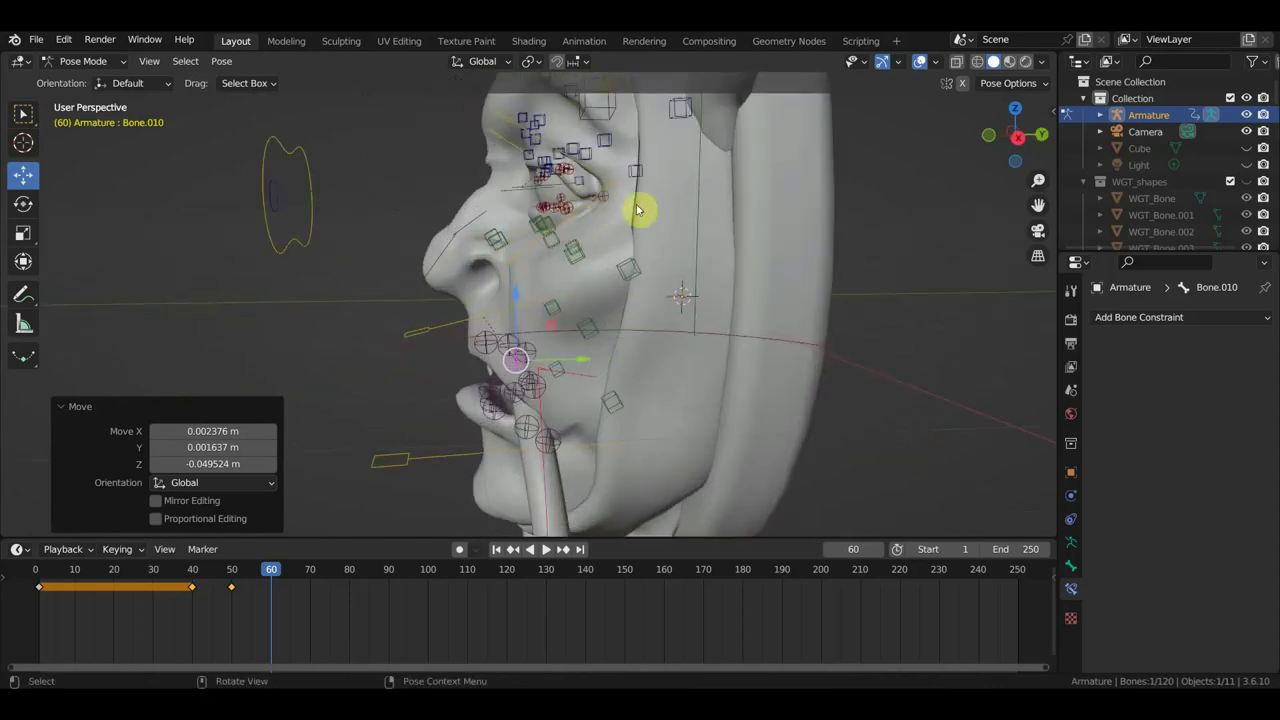
- Select the eye-area and brow bones and rotate them about -10° in Right Ortho view
click(492, 216)
mouse_move(494, 214)
middle_down()
mouse_move(657, 213)
mouse_move(448, 212)
middle_up()
shift+click(425, 210)
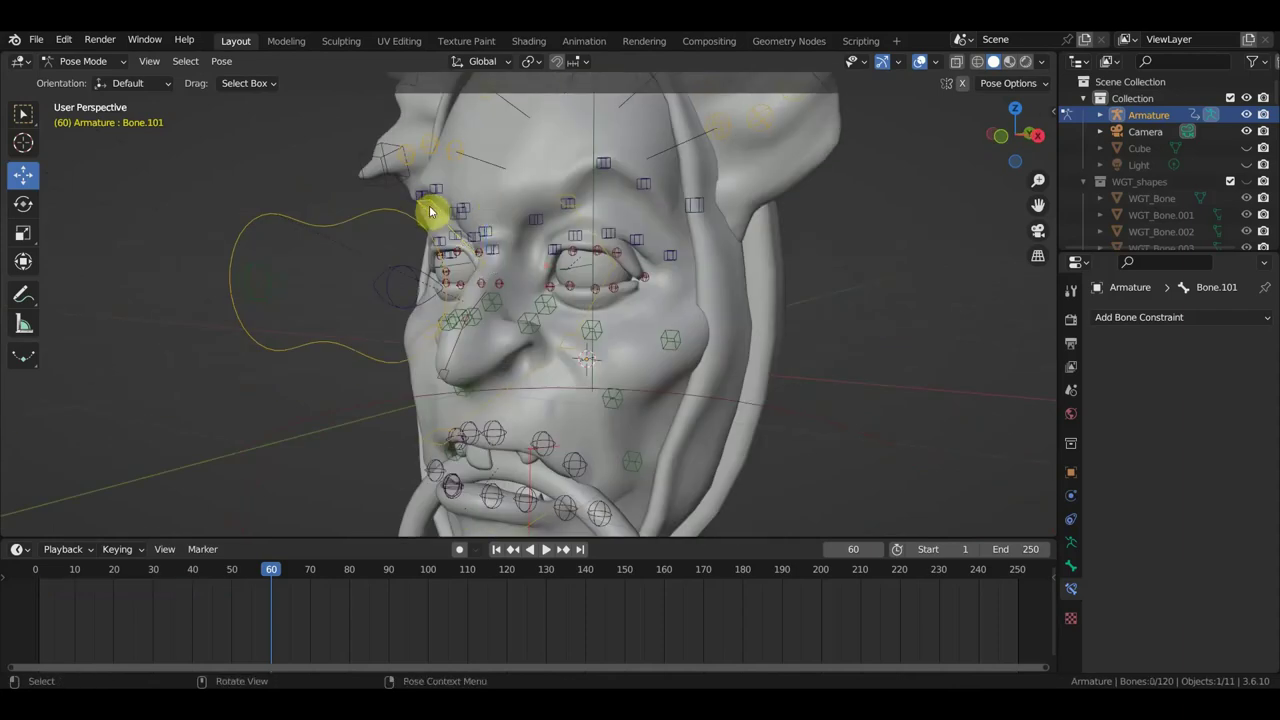
key(KP_3)
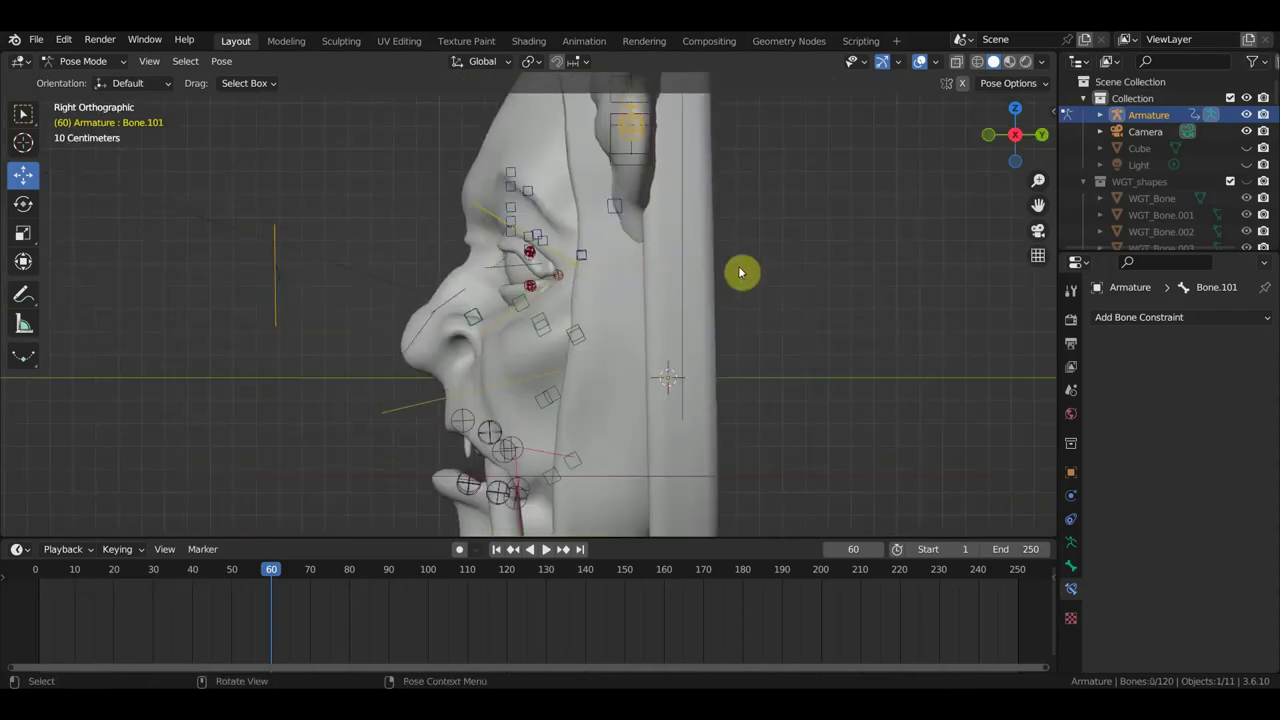
shift+click(490, 219)
mouse_move(490, 219)
middle_down()
mouse_move(597, 229)
mouse_move(463, 220)
middle_up()
click(458, 217)
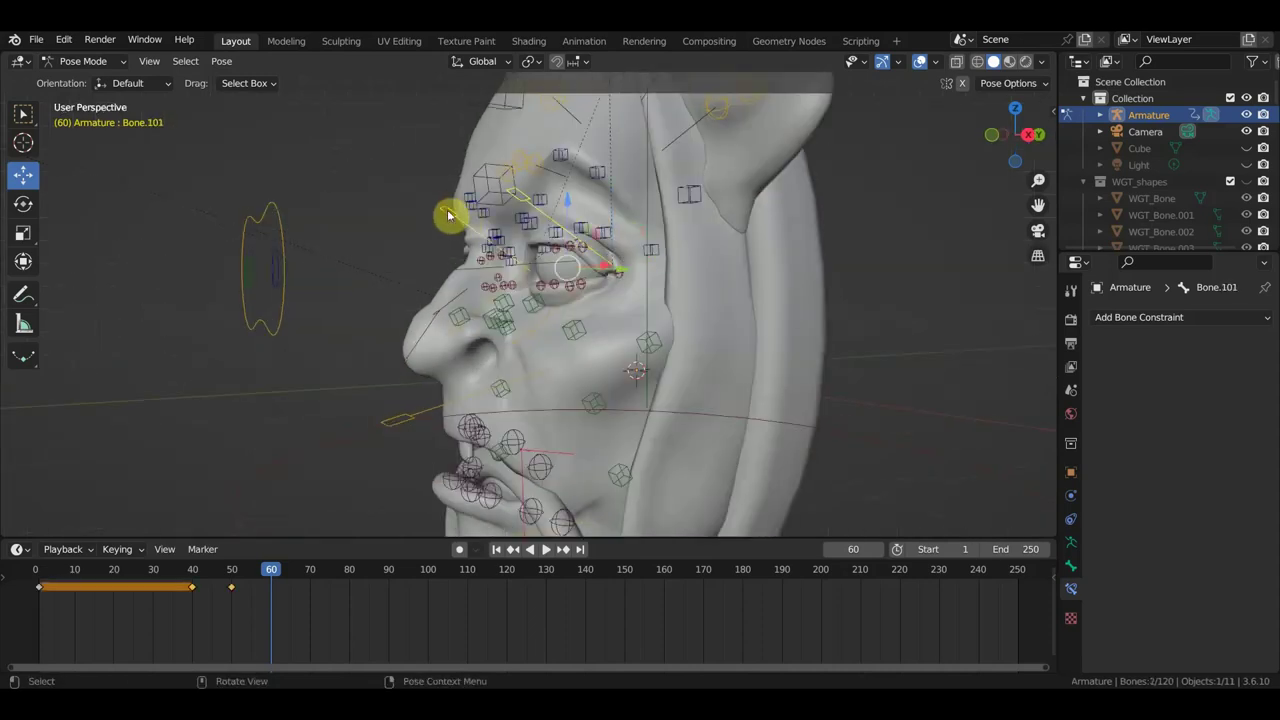
key(KP_3)
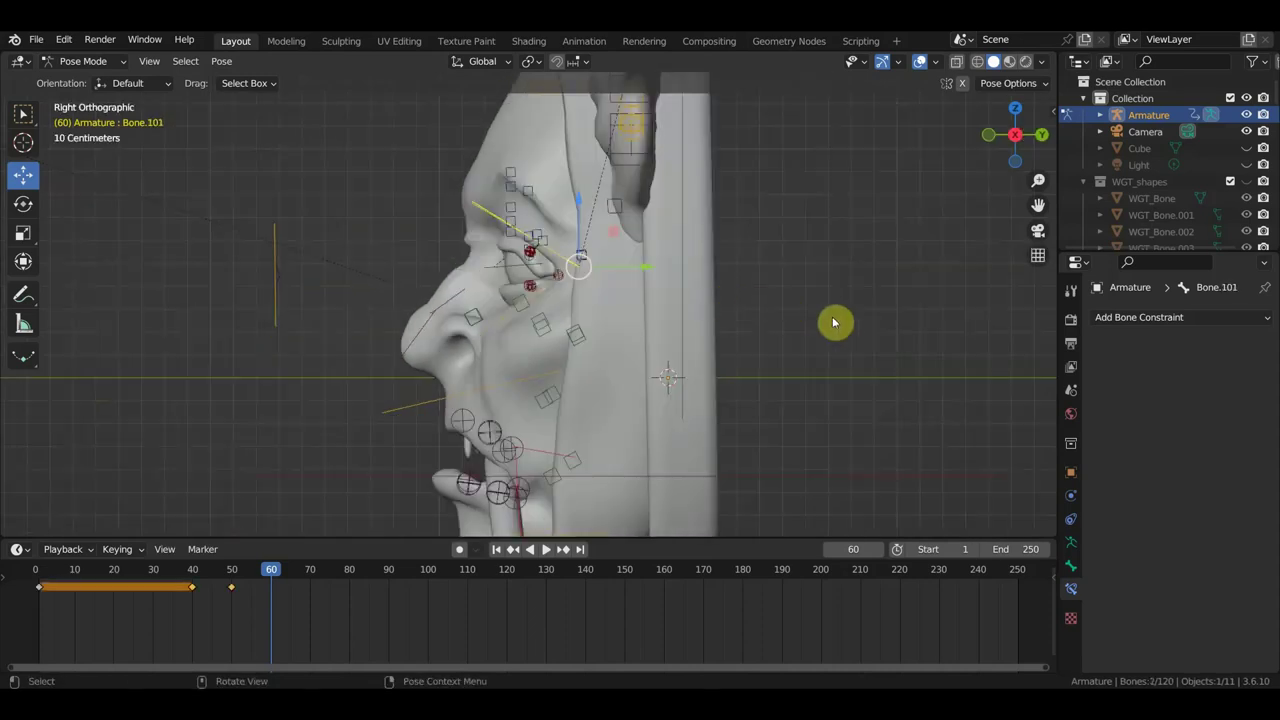
key(r)
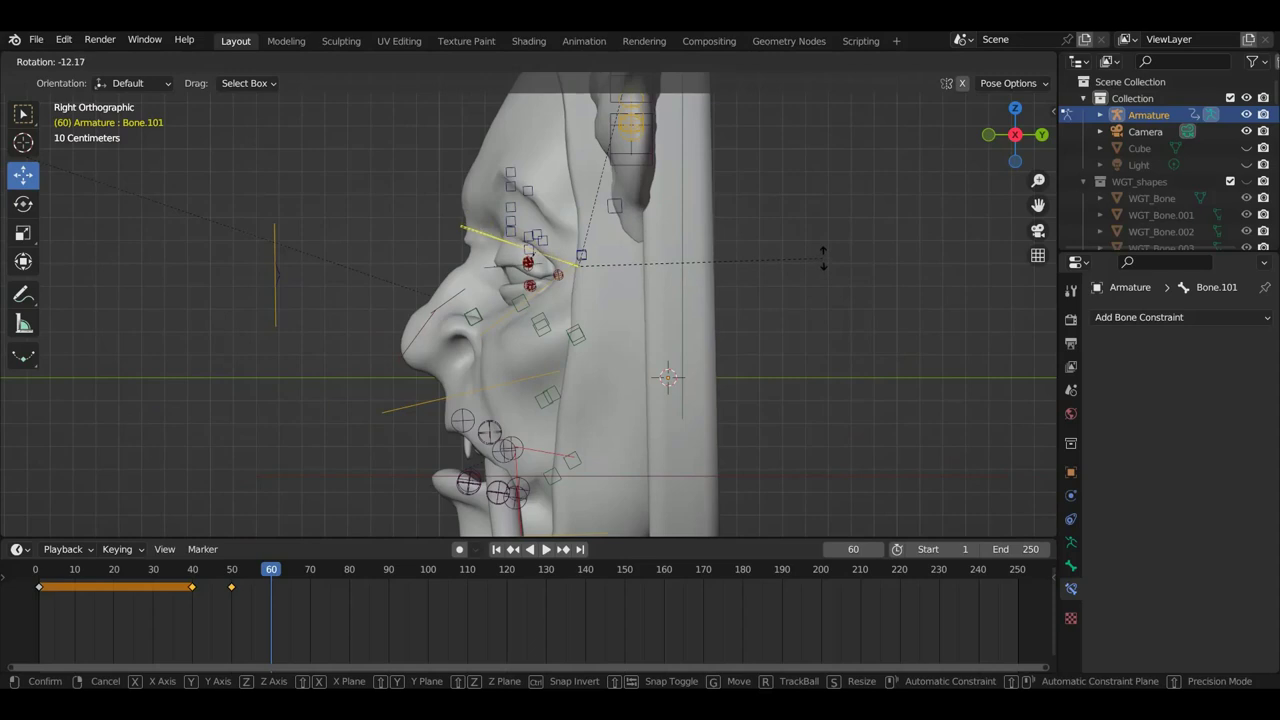
click(826, 266)
- Lower the cheek bone beside the nose 0.034819 m in Z and start moving the nostril-side bone
mouse_move(806, 271)
middle_down()
mouse_move(746, 309)
mouse_move(766, 309)
middle_up()
click(481, 302)
middle_drag(491, 294, 389, 300)
key(g)
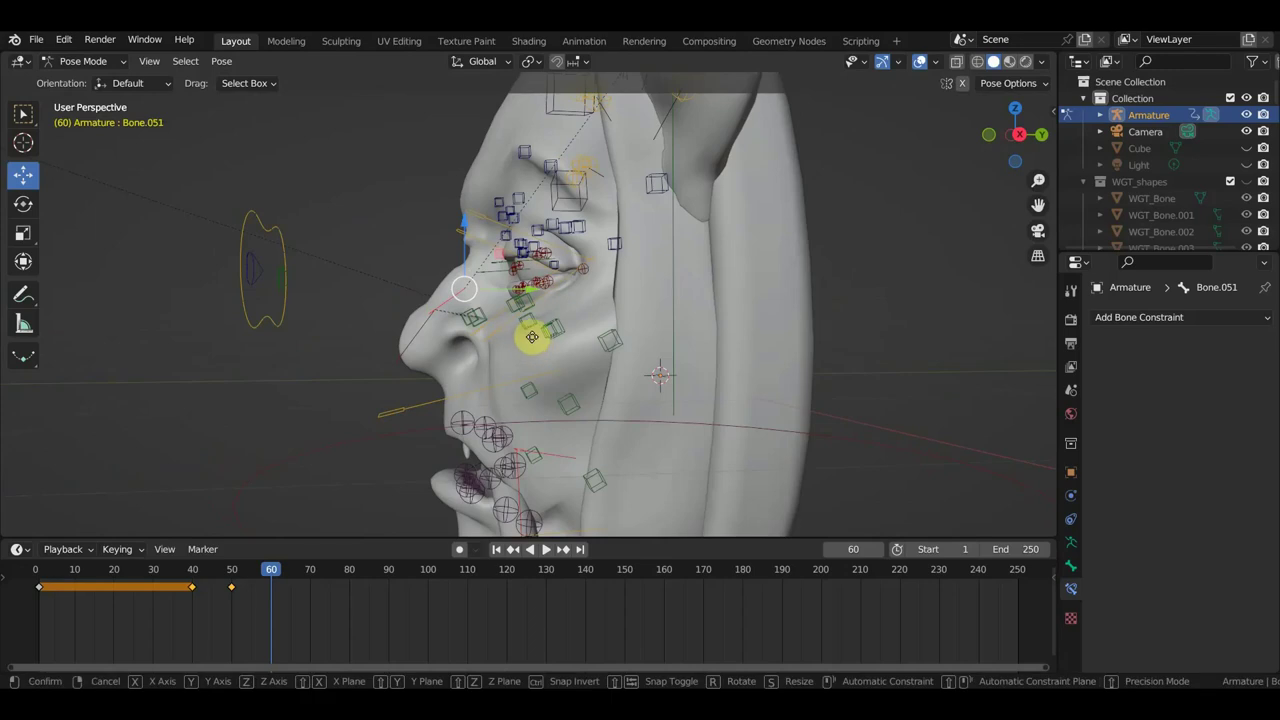
click(530, 345)
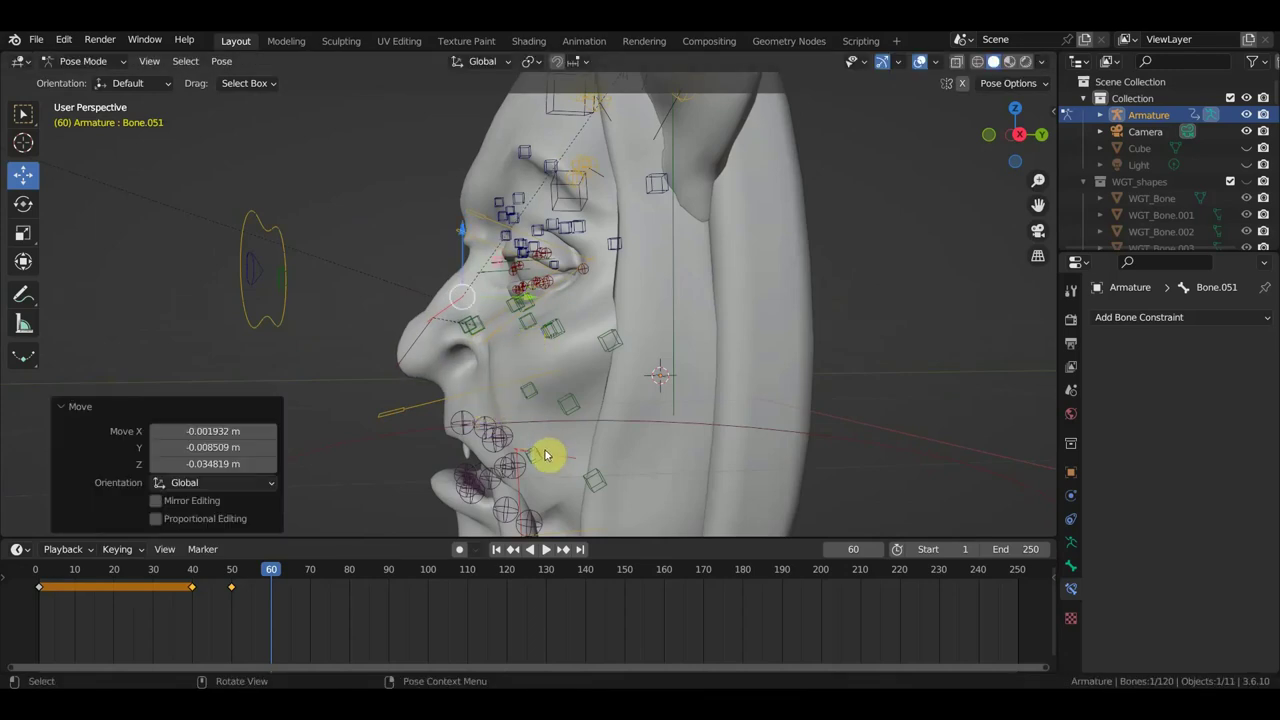
click(506, 389)
key(g)
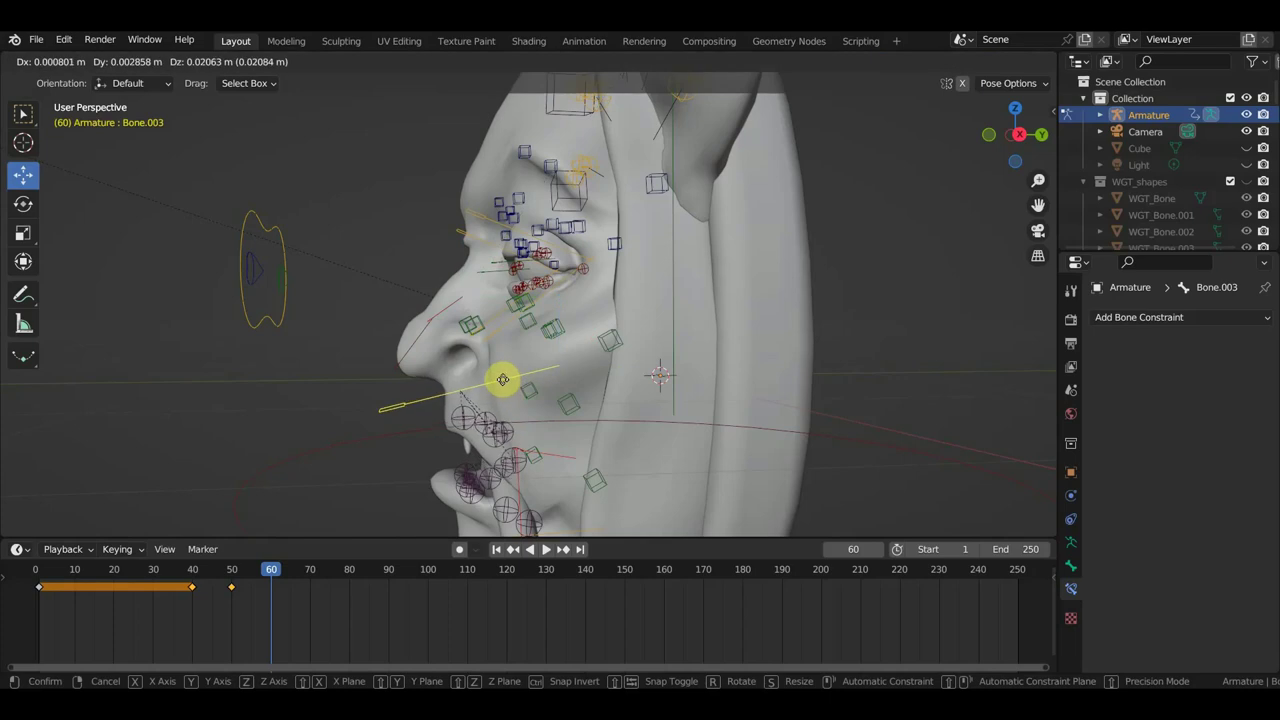
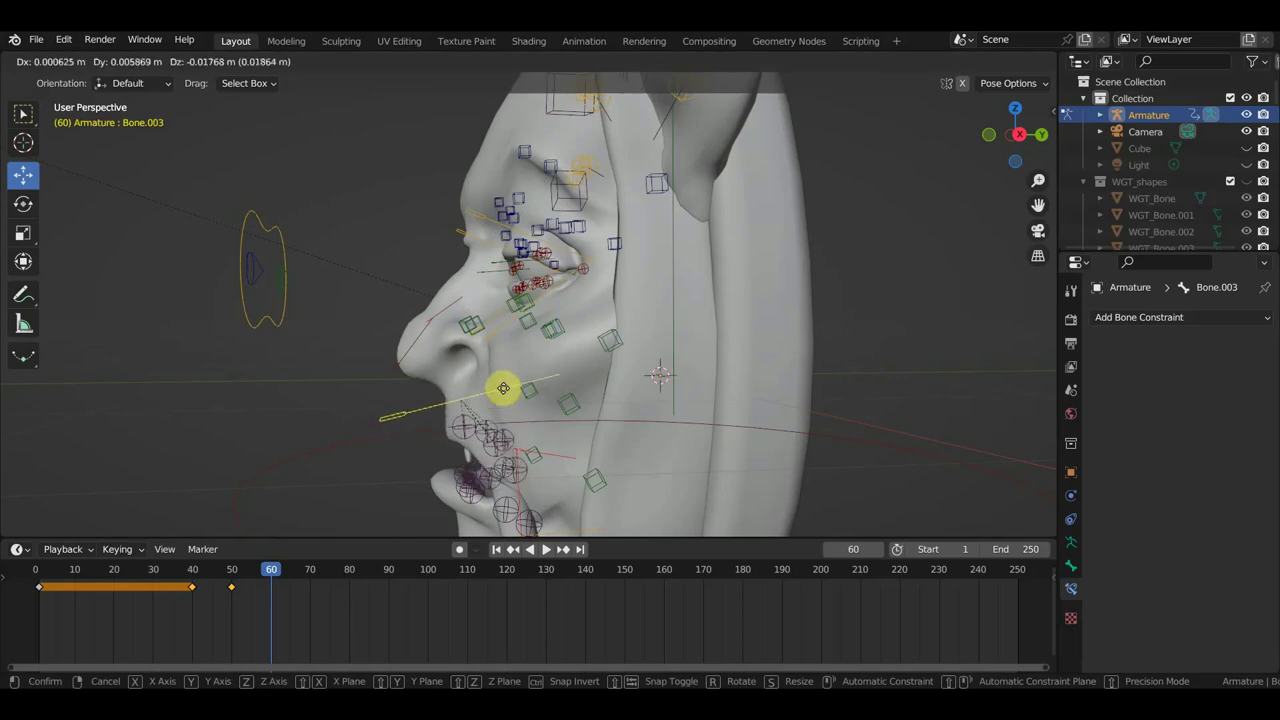
- From a front view, lower the left cheek control and reposition the right cheek control
click(503, 400)
middle_drag(506, 400, 693, 400)
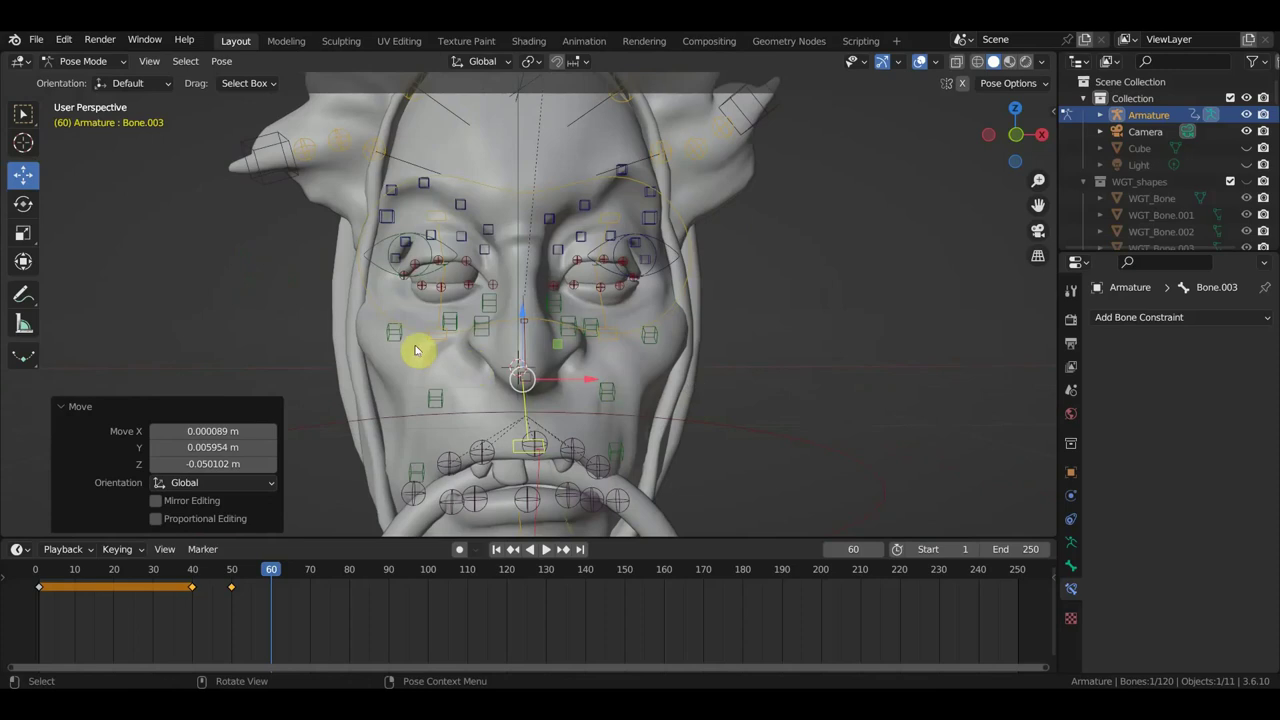
click(397, 335)
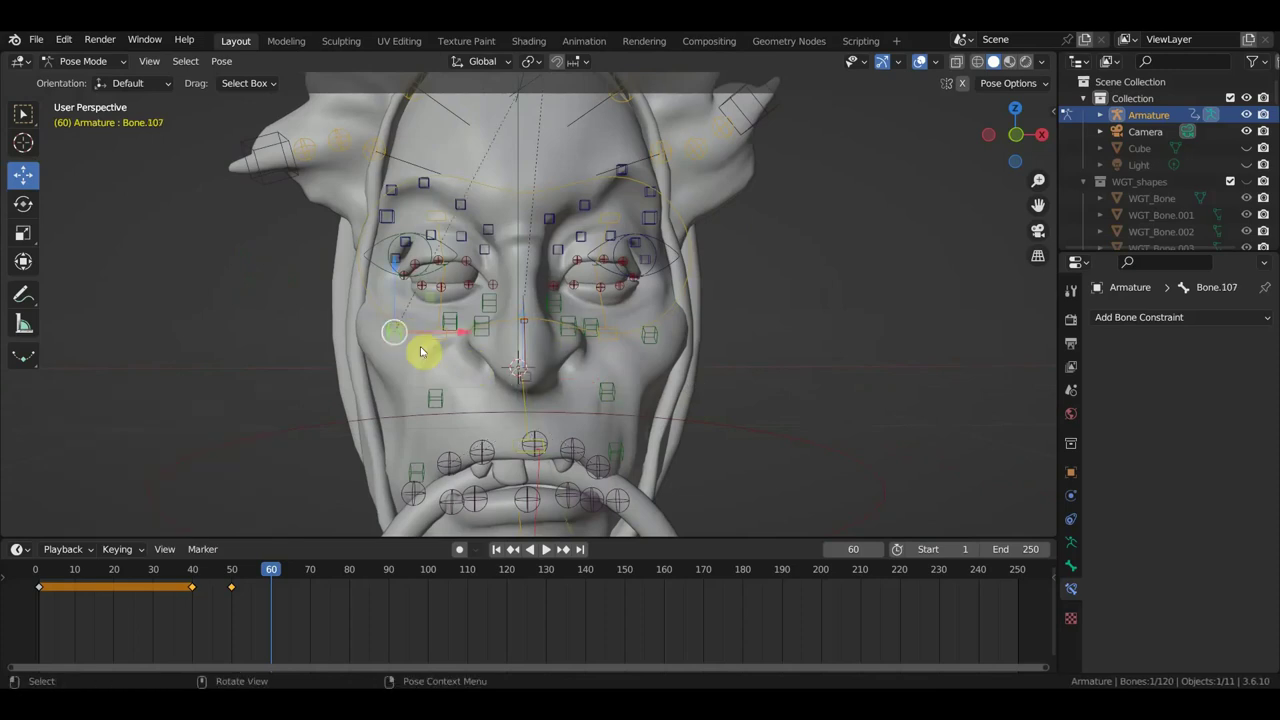
key(g)
click(428, 368)
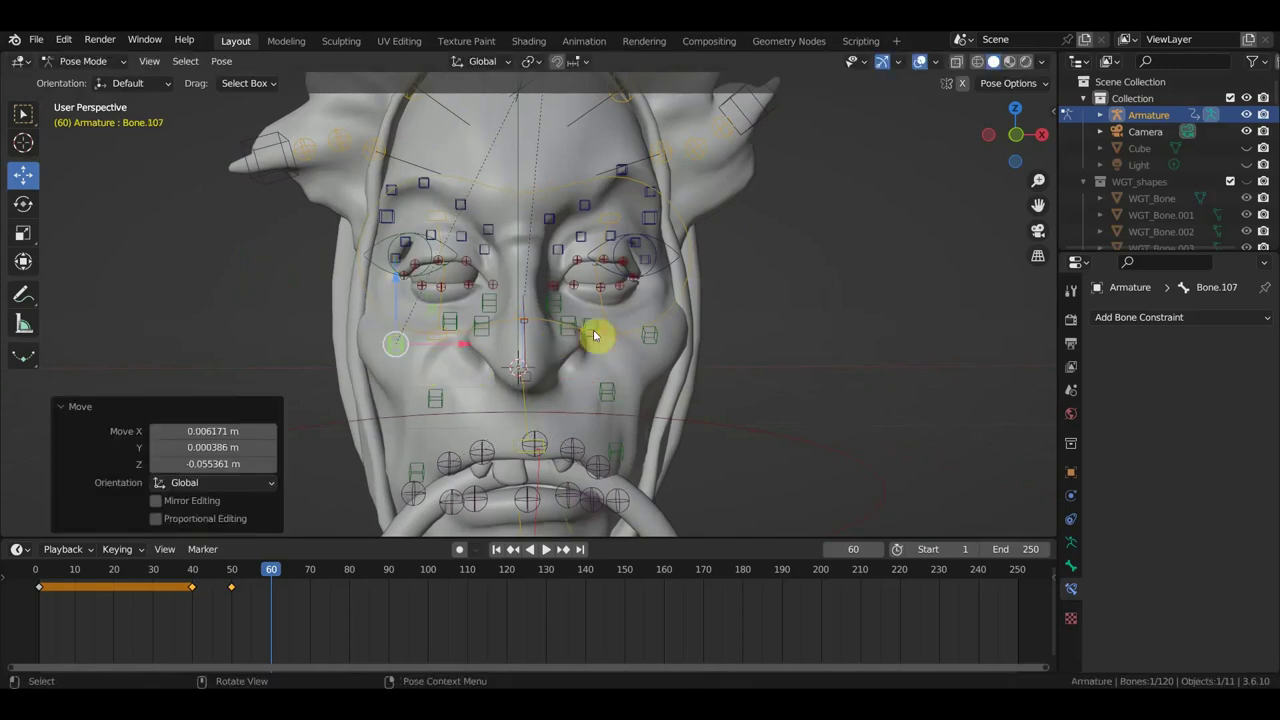
click(650, 336)
key(g)
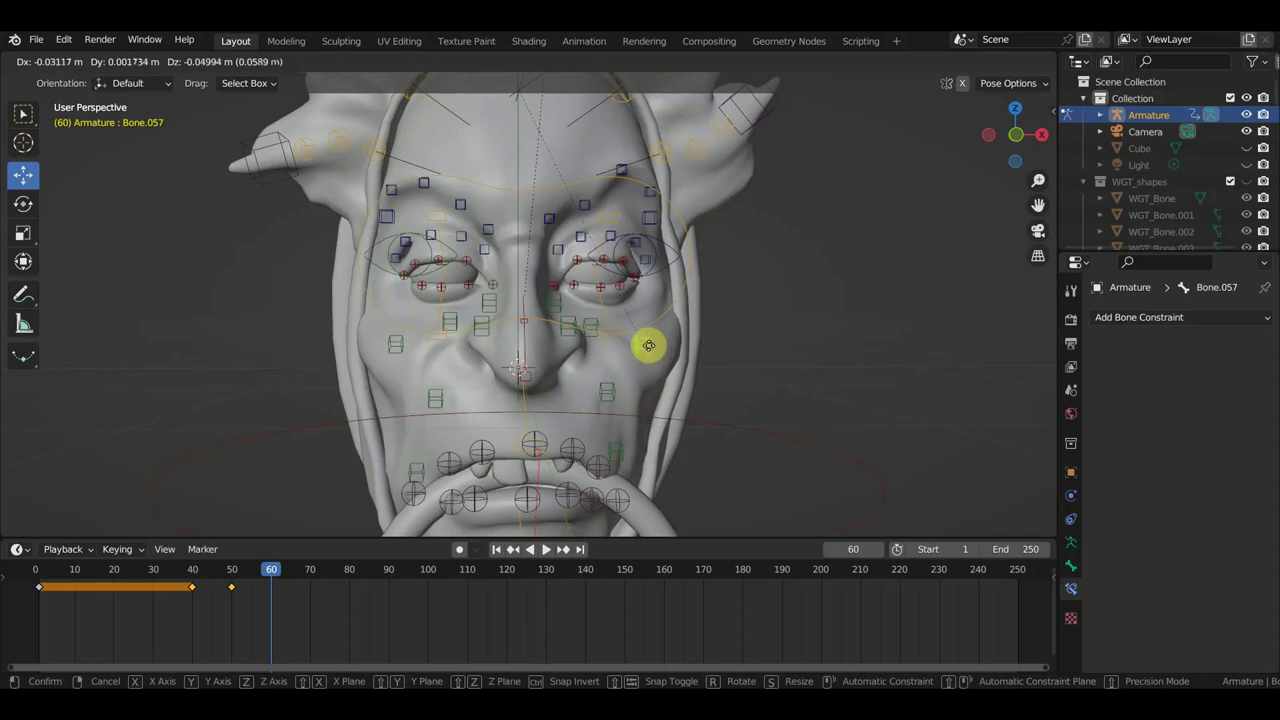
click(648, 345)
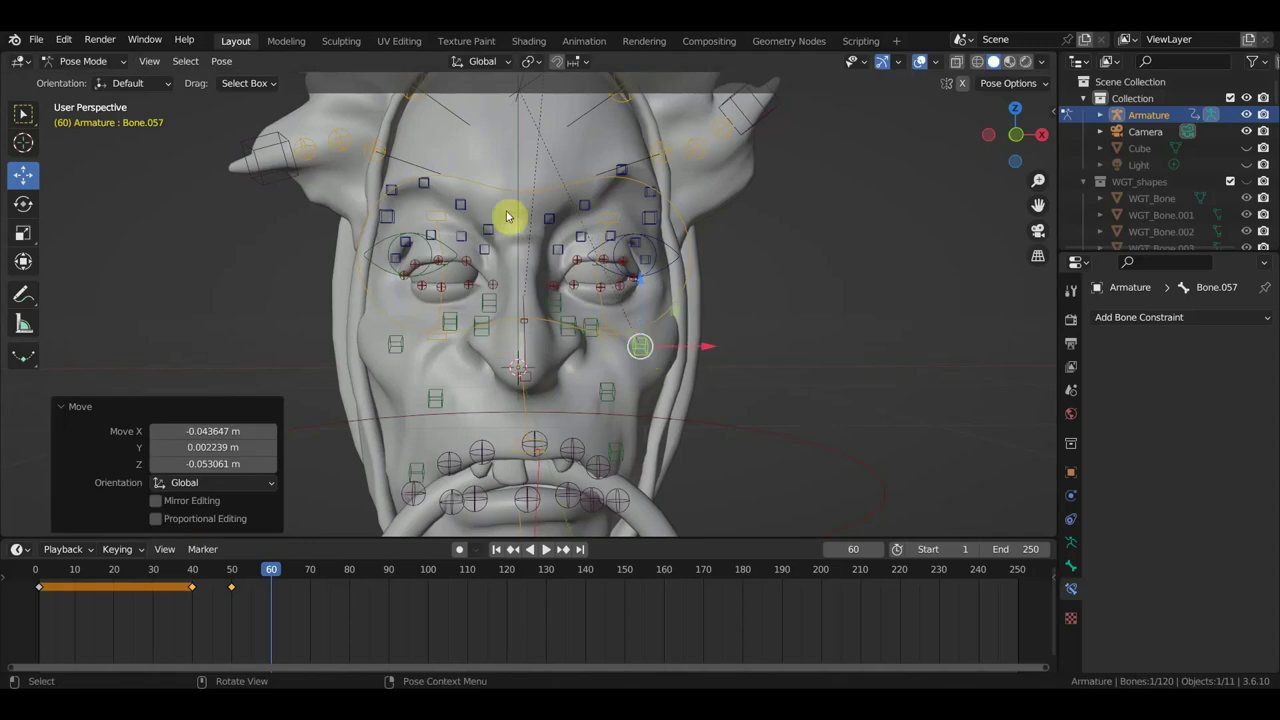
- Shift the forehead eye control, a brow control and the control beside the right eye
click(547, 196)
key(g)
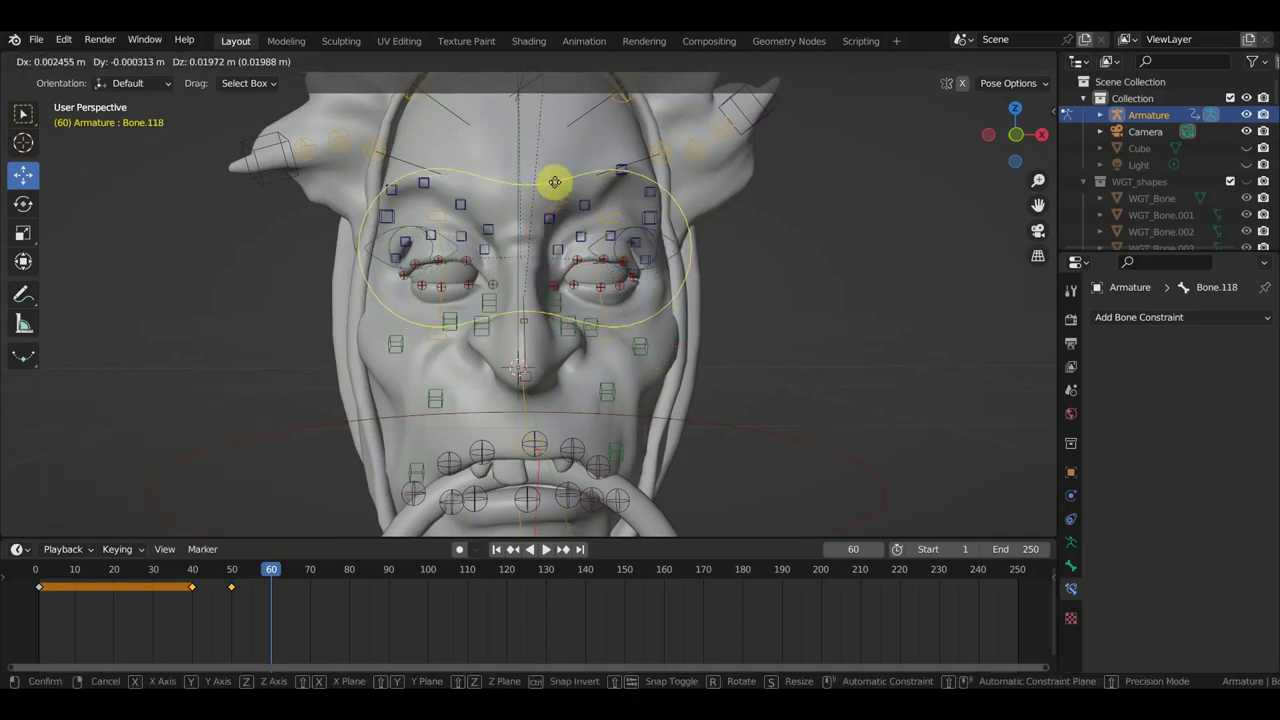
click(554, 179)
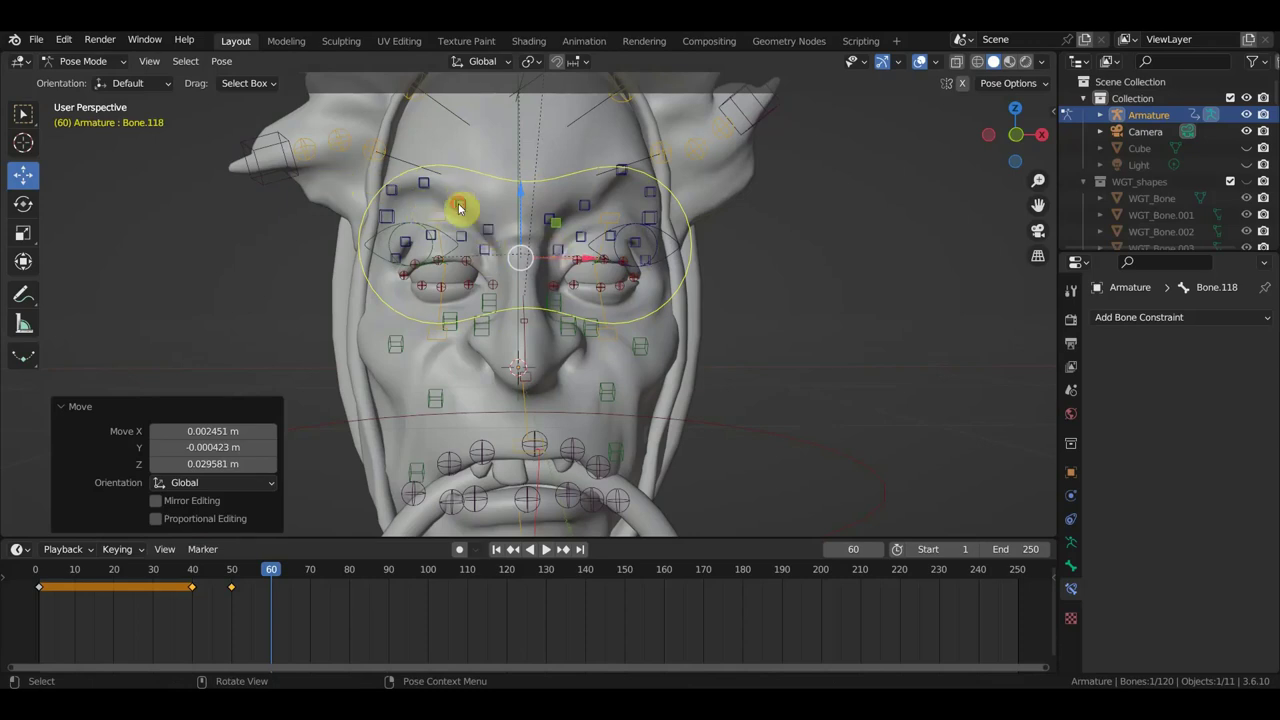
mouse_move(459, 207)
mouse_down()
mouse_move(455, 219)
mouse_move(413, 198)
mouse_move(399, 212)
mouse_up()
mouse_move(625, 182)
mouse_down()
mouse_move(623, 205)
mouse_move(651, 229)
mouse_up()
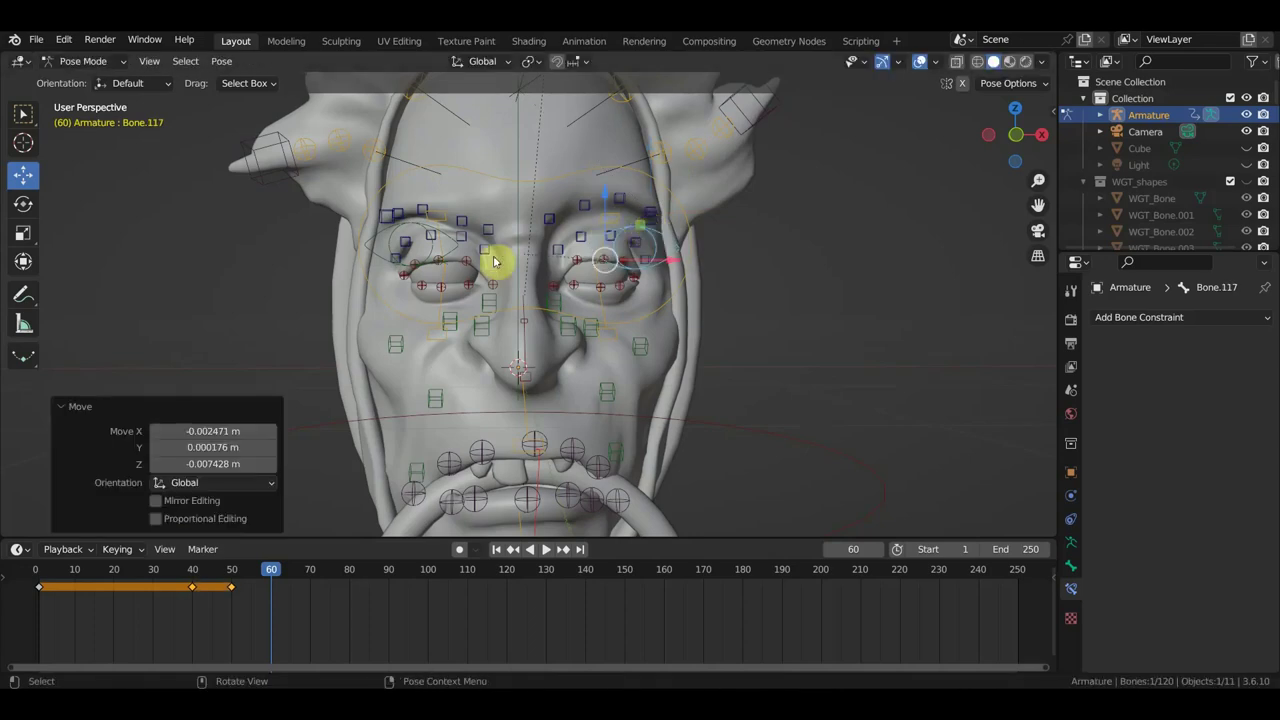
- Select controls around the nose and left eye, briefly hiding then restoring the forehead control
scroll(323, 203, down, 2)
scroll(466, 291, down, 2)
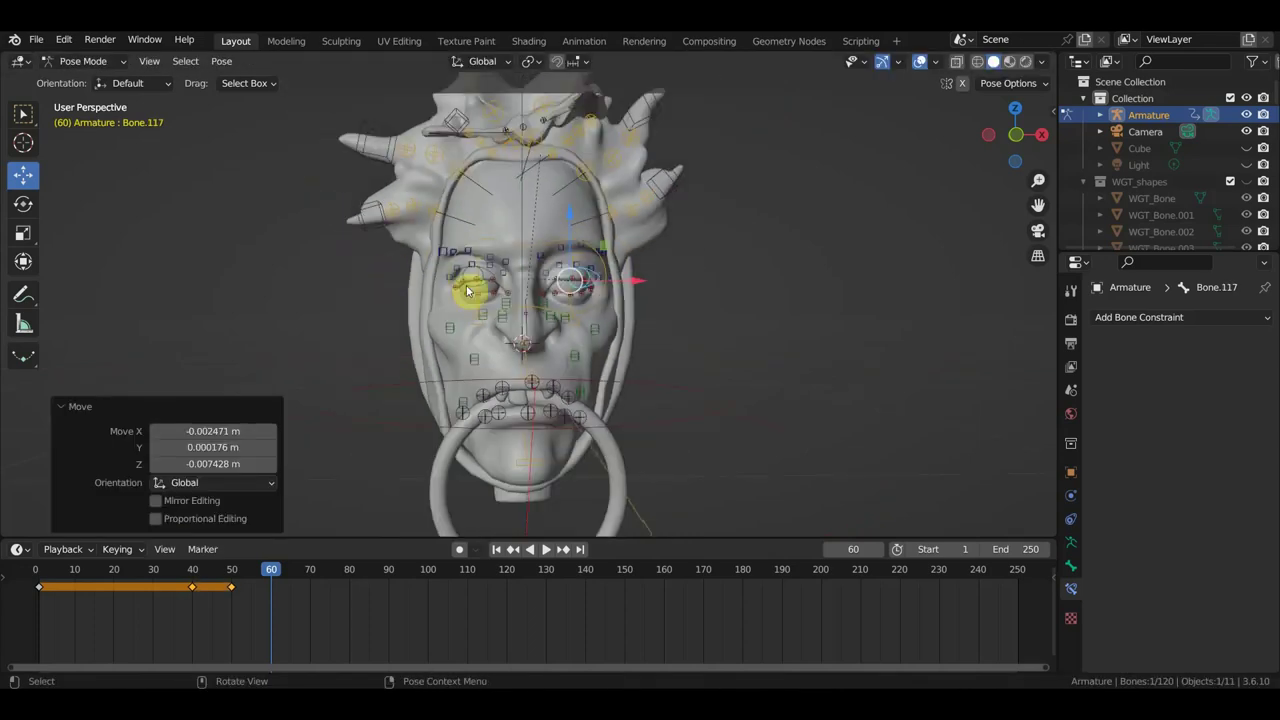
click(475, 363)
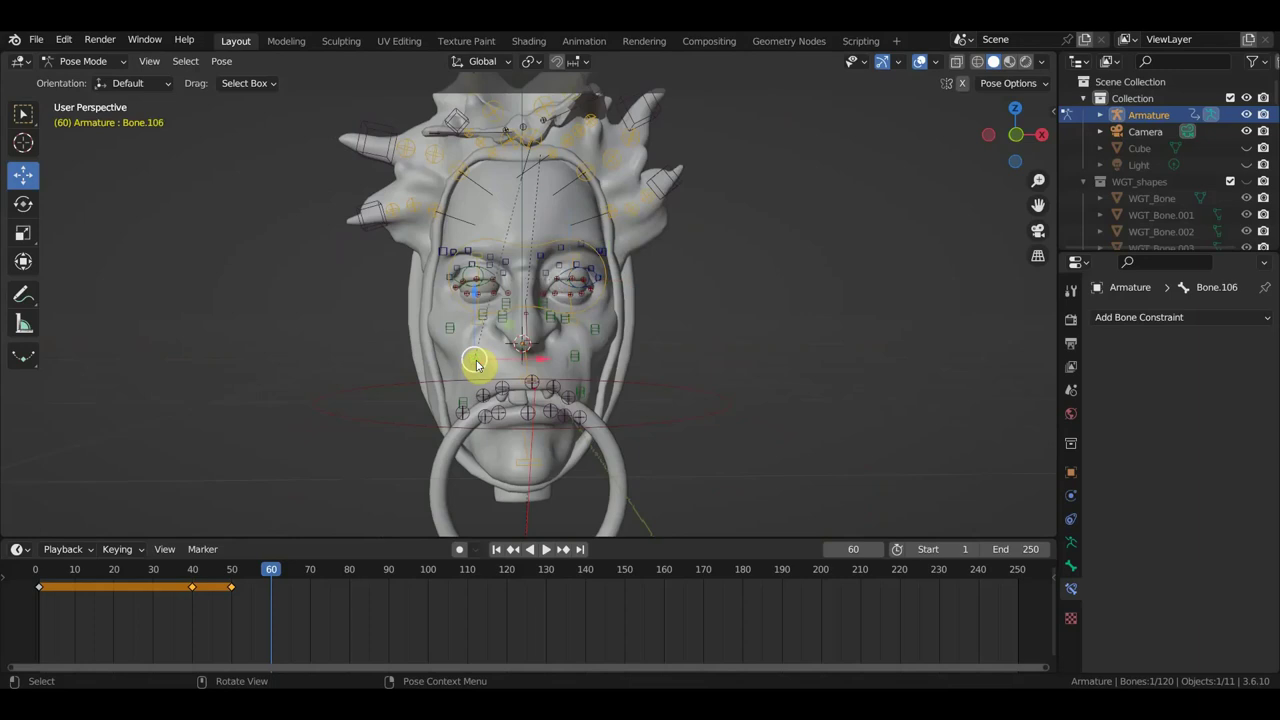
click(481, 320)
click(484, 320)
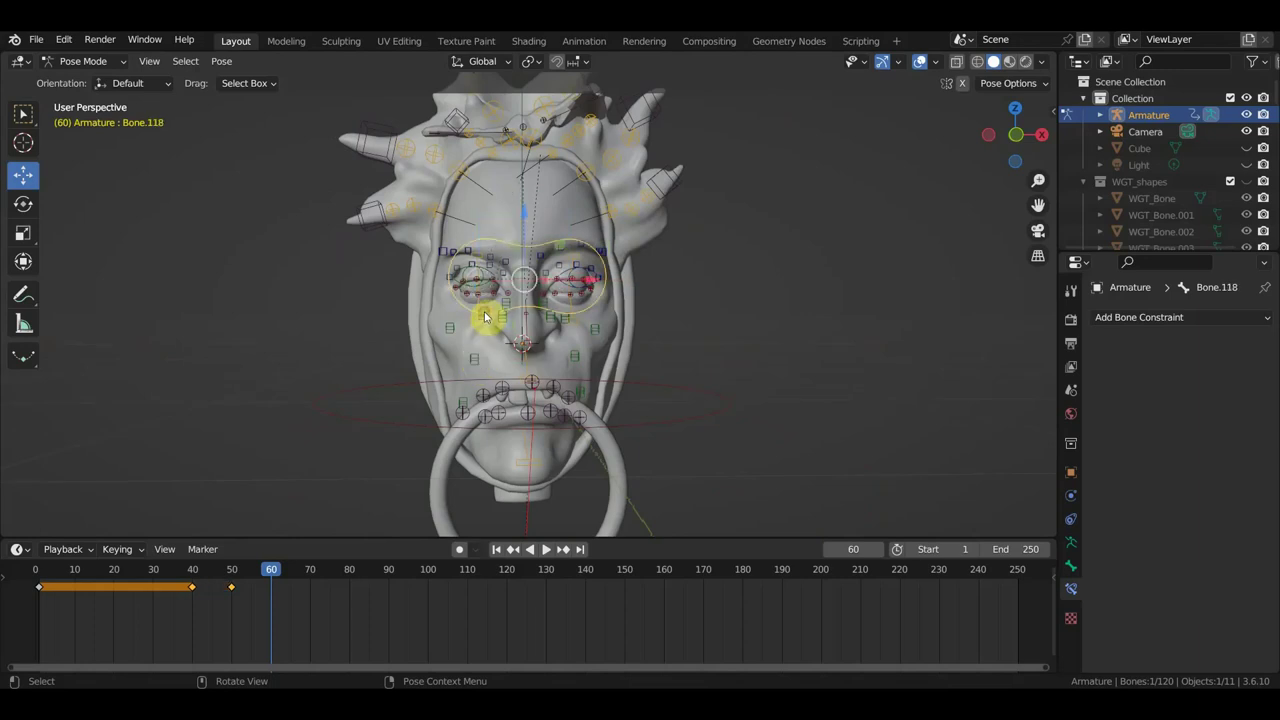
scroll(484, 320, up, 3)
key(h)
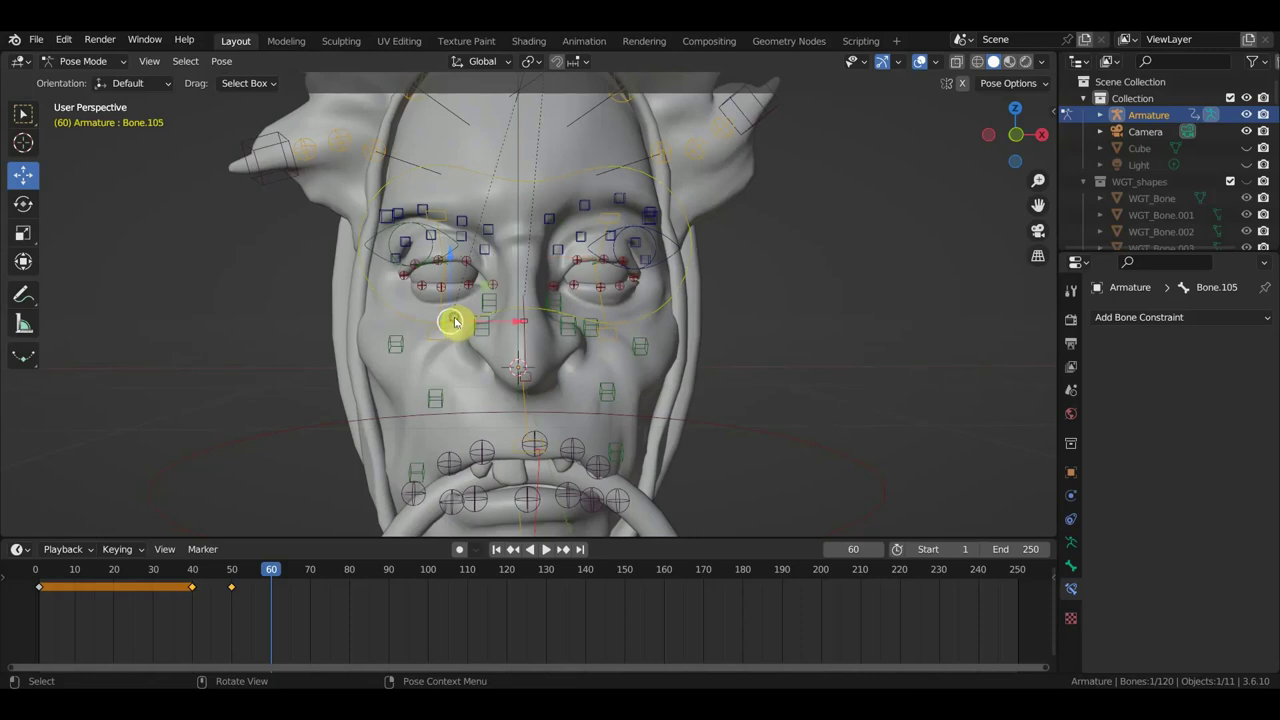
key(ctrl+z)
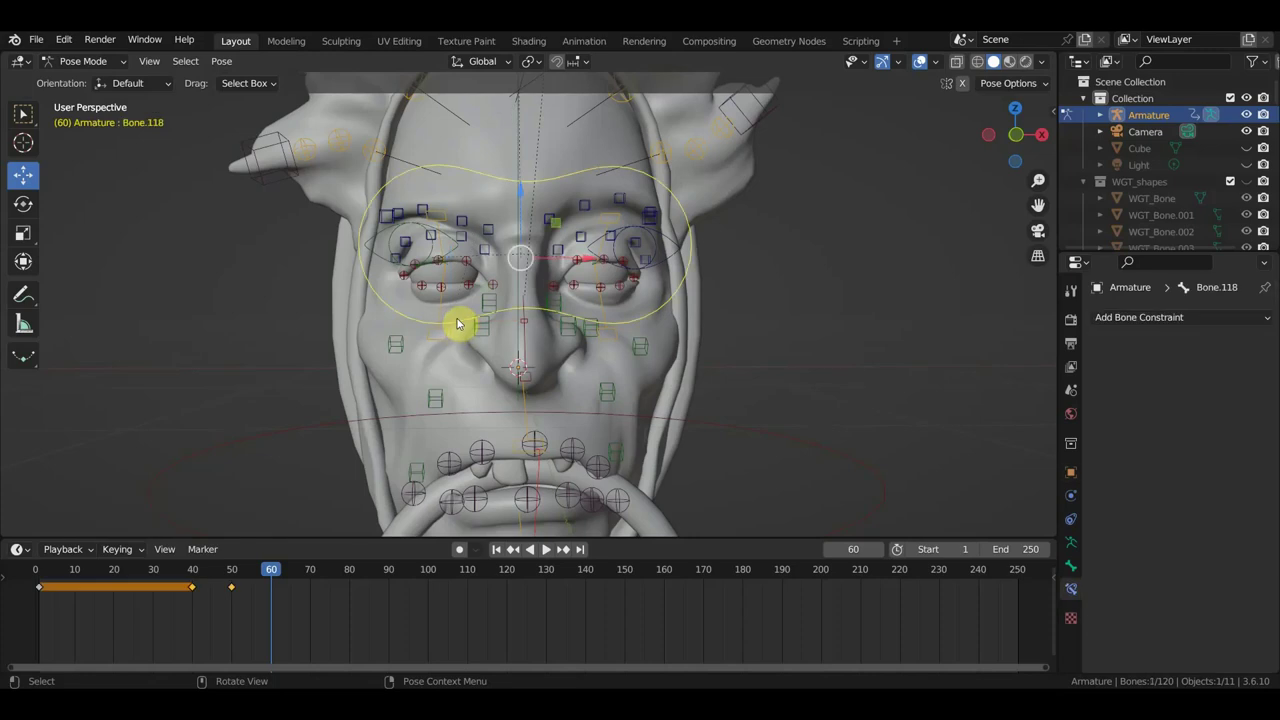
key(alt+h)
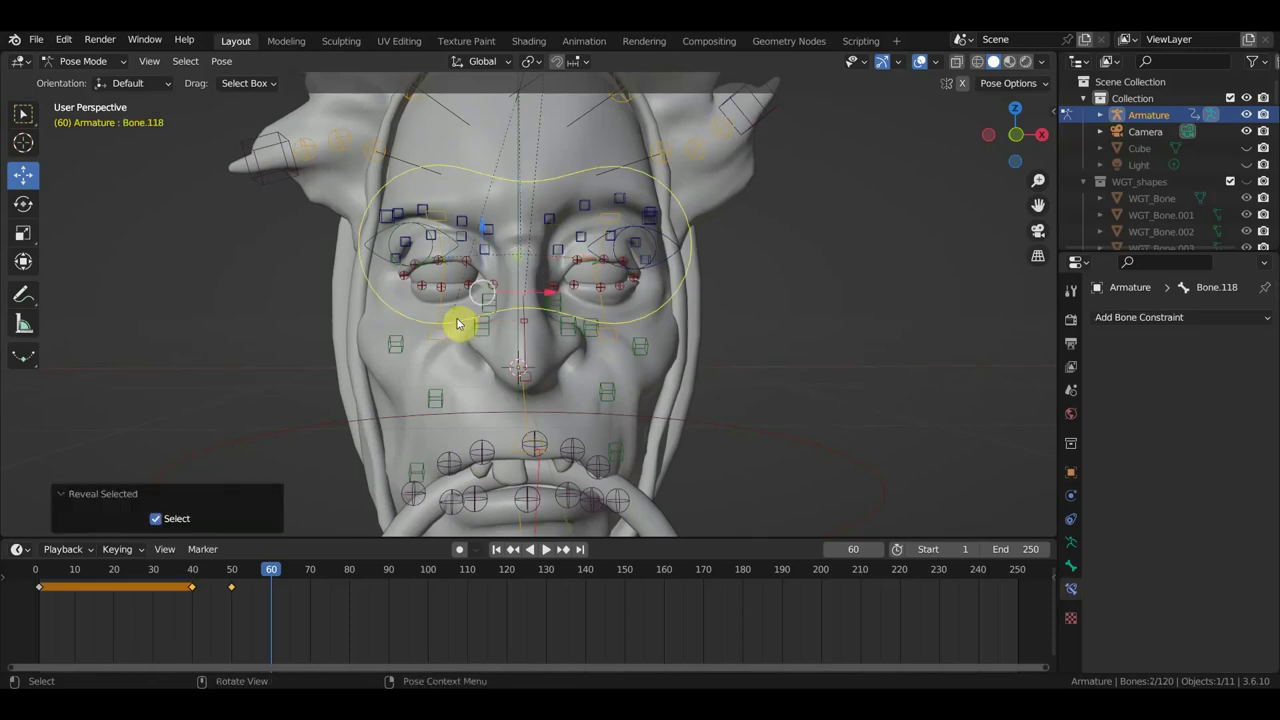
- Lower the left nostril control, pull the control below the right eye, and adjust both cheek controls
click(459, 320)
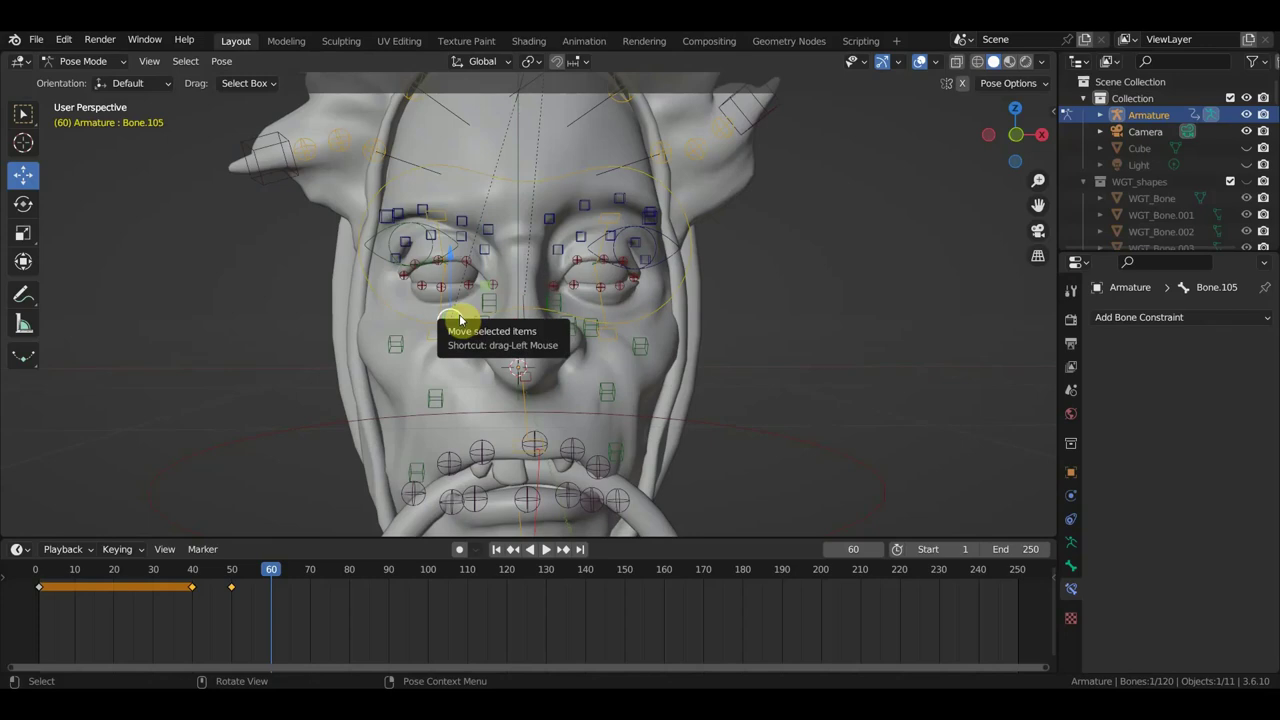
drag(459, 322, 464, 356)
click(596, 336)
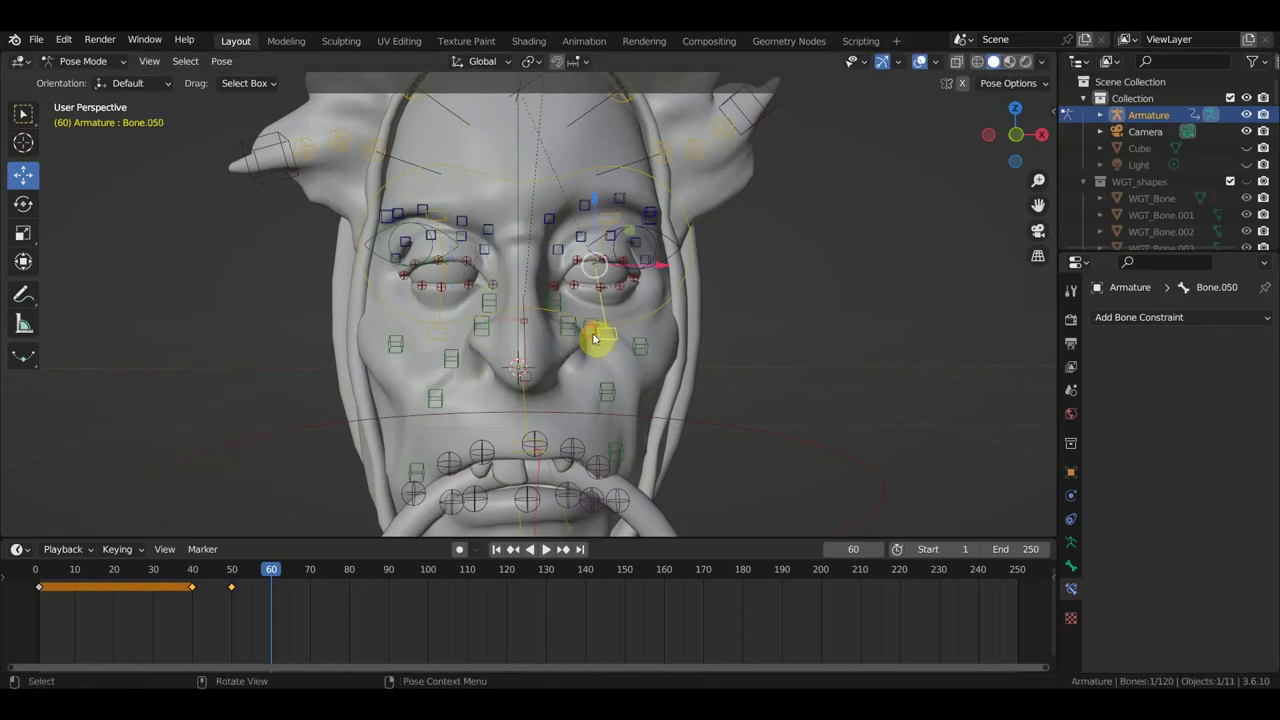
mouse_move(592, 336)
mouse_down()
mouse_move(590, 358)
mouse_move(645, 330)
mouse_move(660, 338)
mouse_up()
click(645, 342)
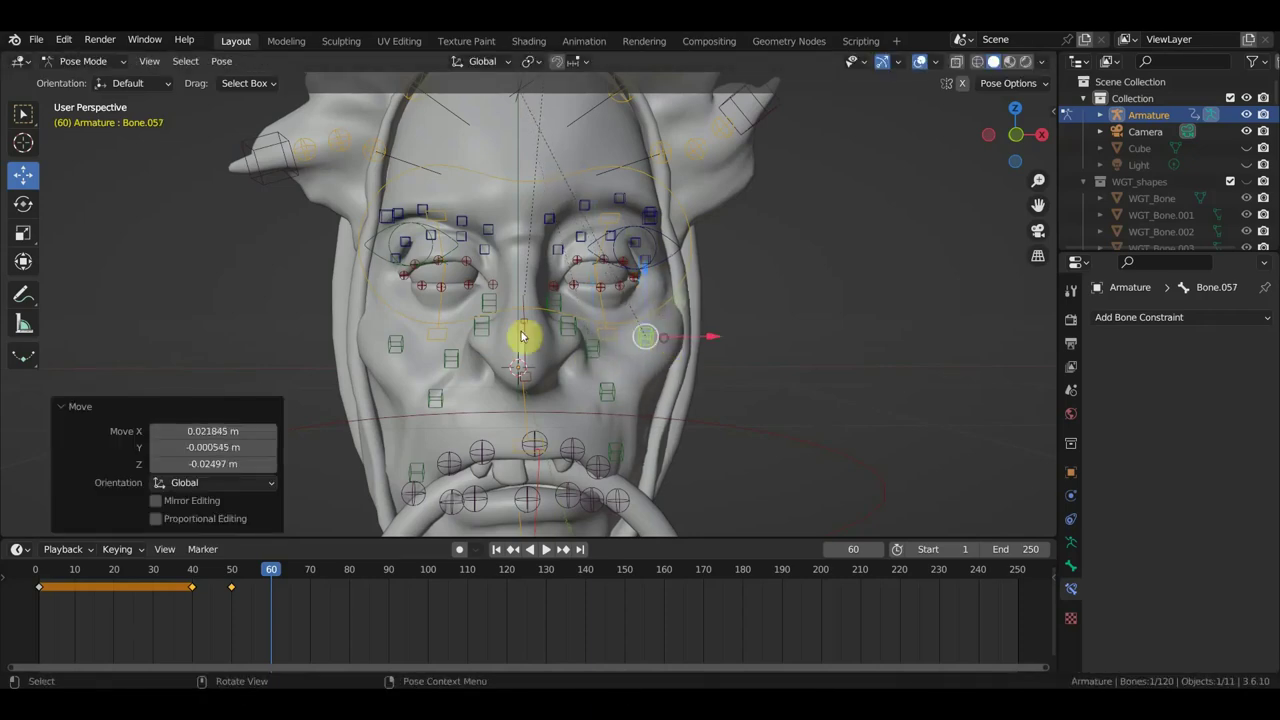
click(392, 347)
drag(394, 348, 398, 332)
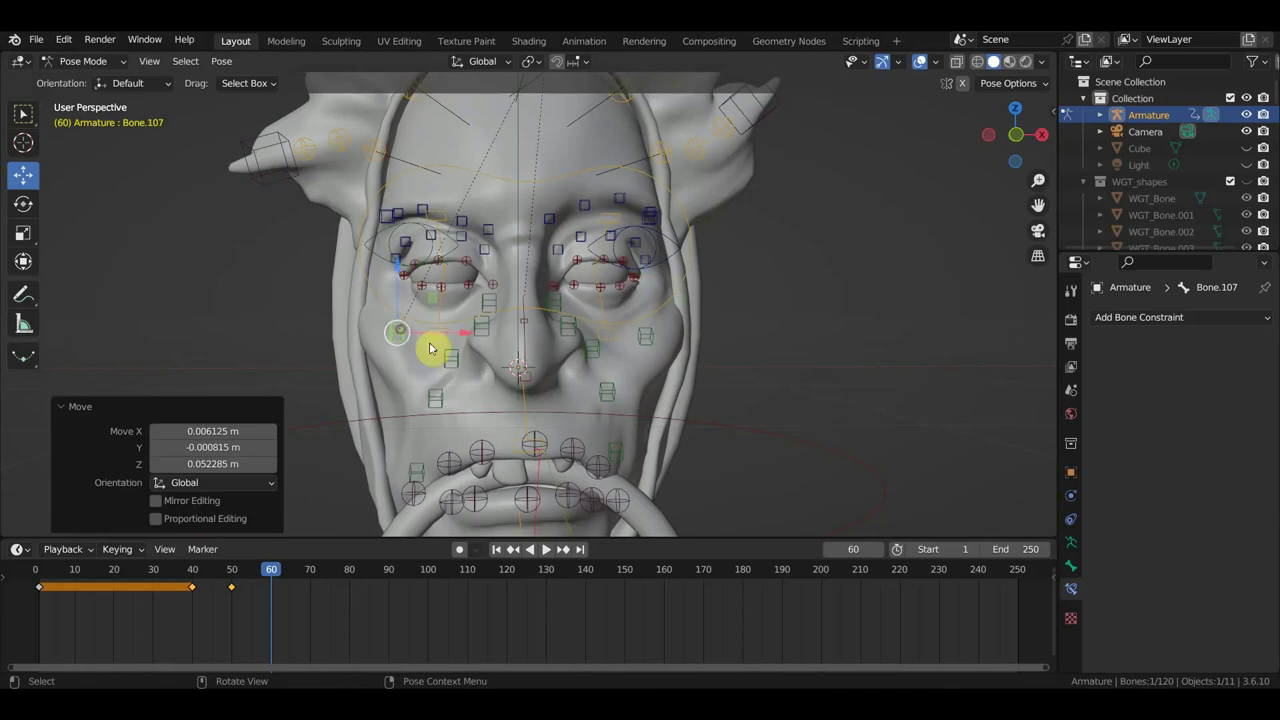
- Move the controls beside the left and right nostrils
click(483, 321)
drag(488, 323, 490, 352)
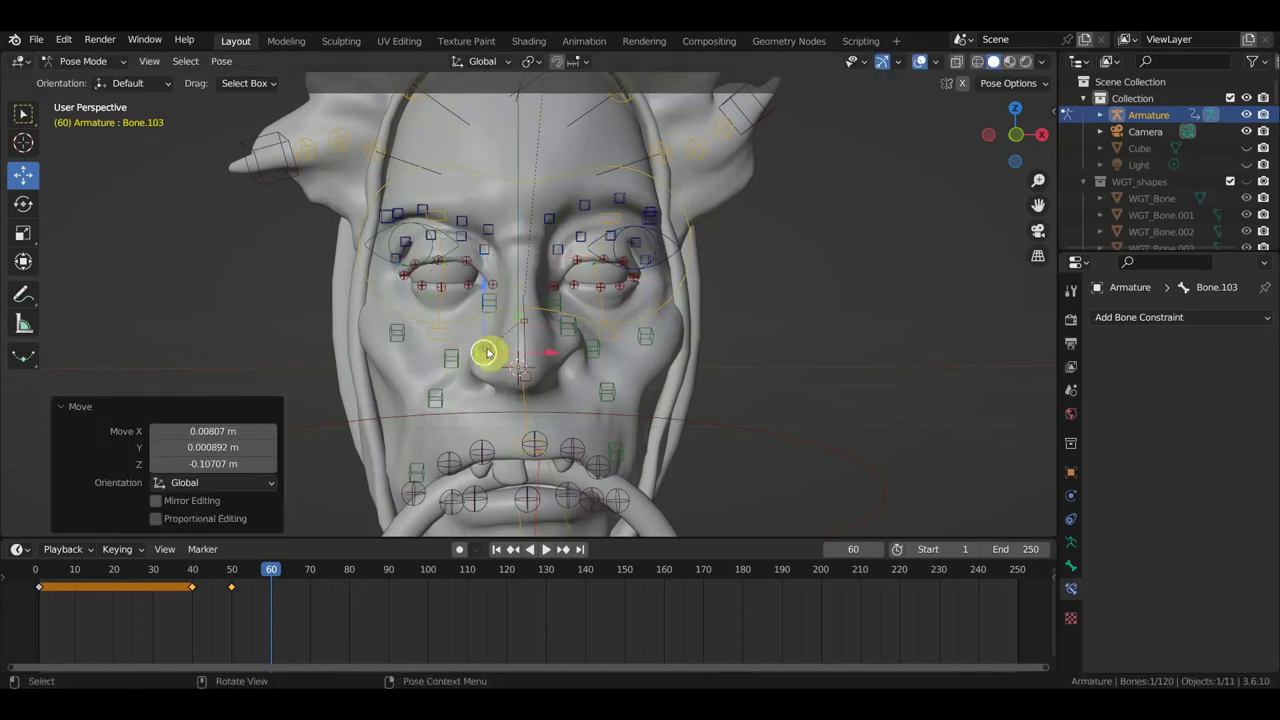
click(572, 340)
drag(572, 340, 568, 348)
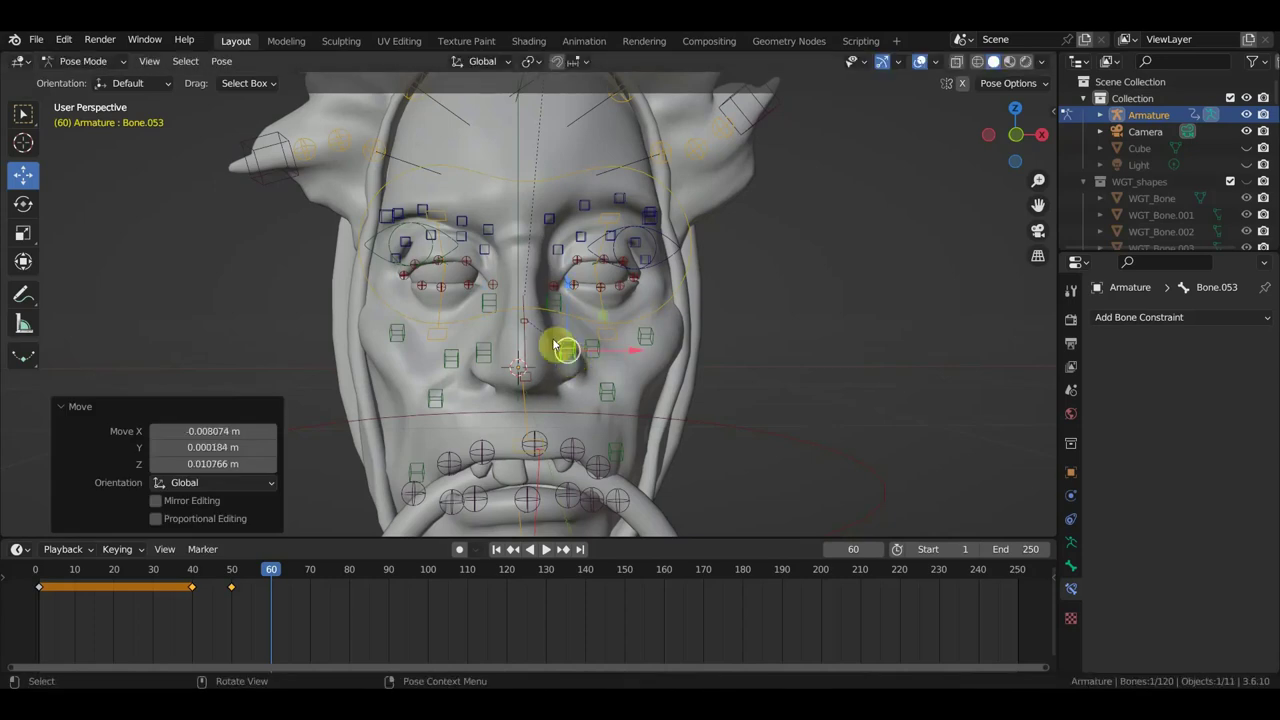
- Adjust the brow and eye controls, then keyframe every rig bone at frame 60
drag(558, 221, 626, 204)
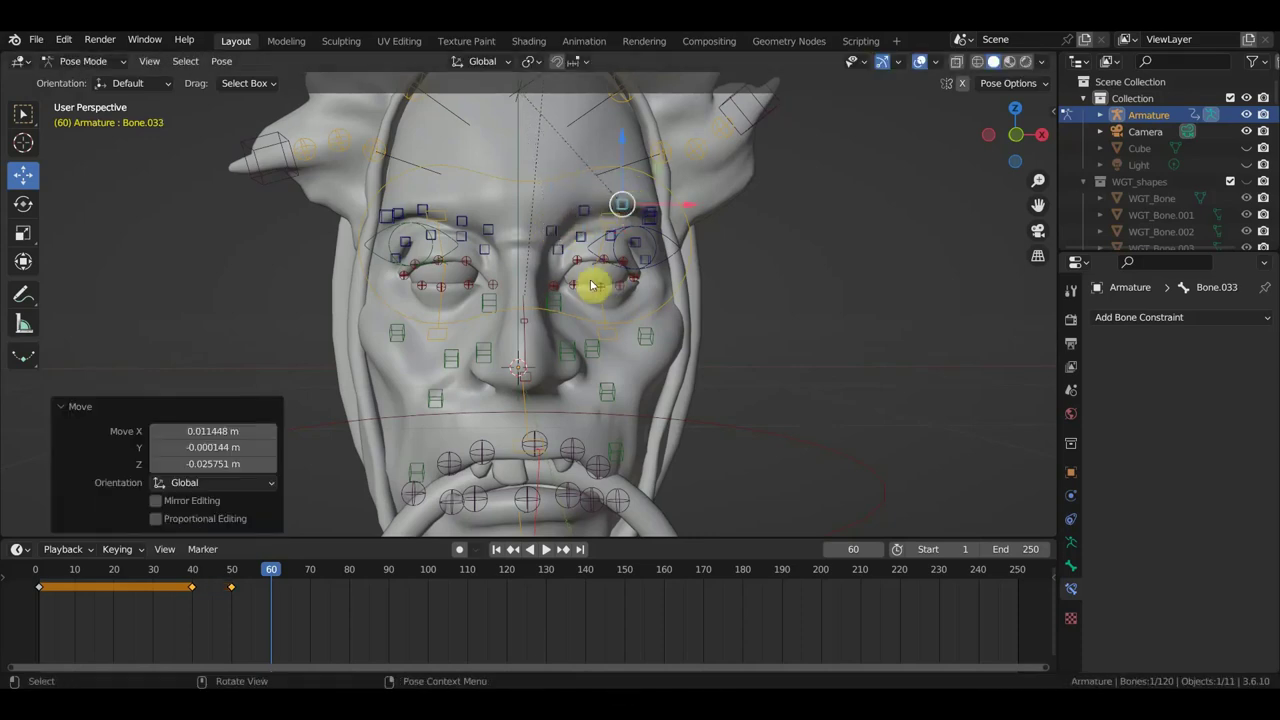
drag(576, 263, 581, 272)
drag(468, 263, 471, 266)
middle_drag(471, 266, 520, 337)
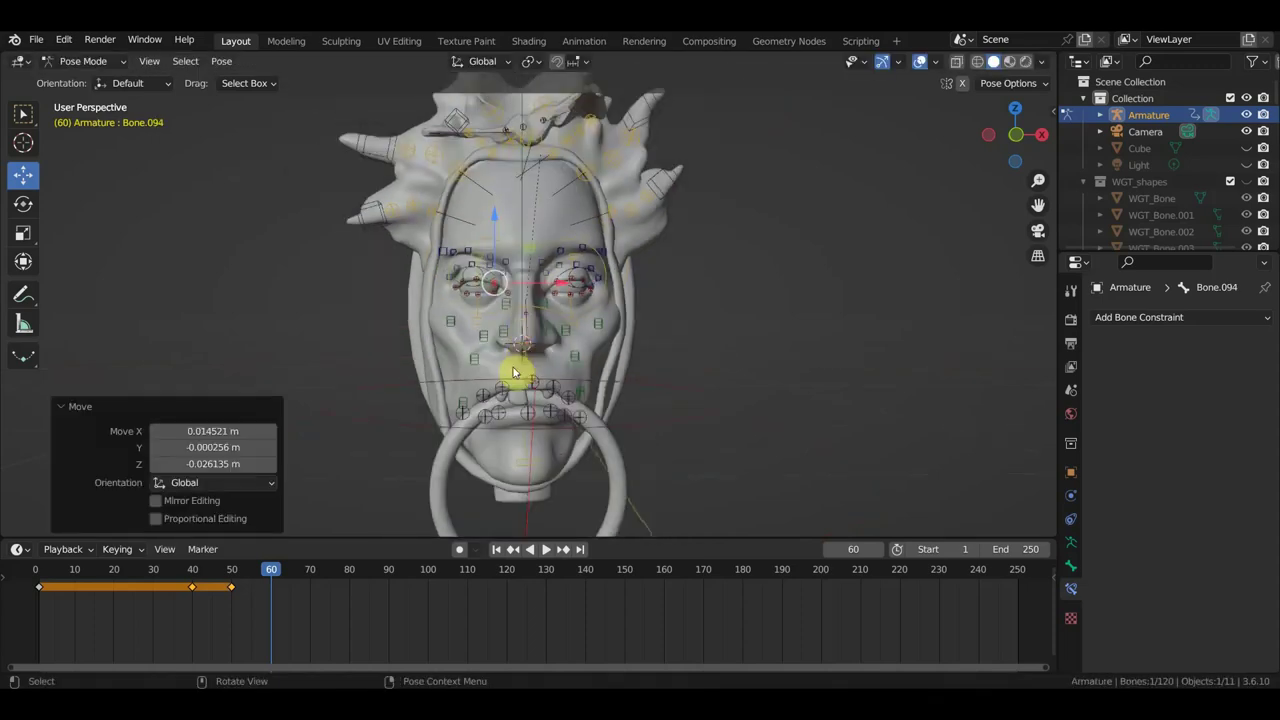
key(a)
key(i)
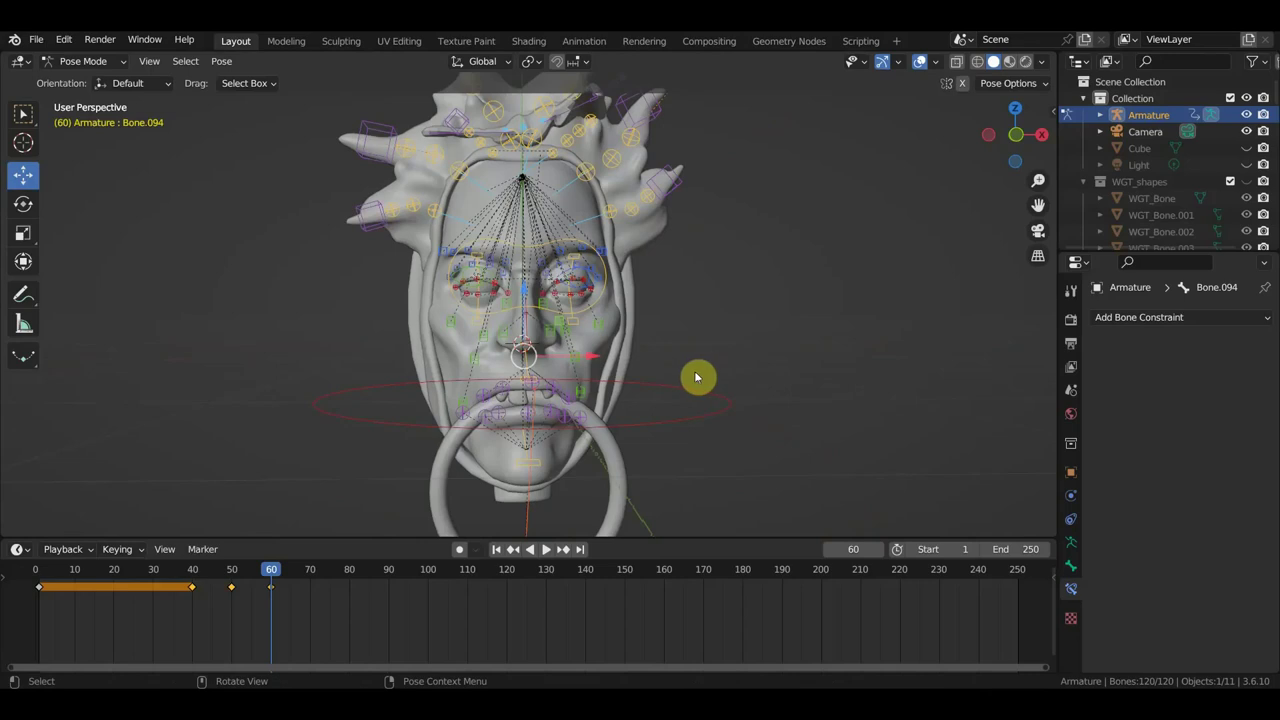
- Stop the timeline at frame 70 and frame the head from the front
mouse_move(268, 572)
mouse_down()
mouse_move(229, 577)
mouse_move(280, 576)
mouse_up()
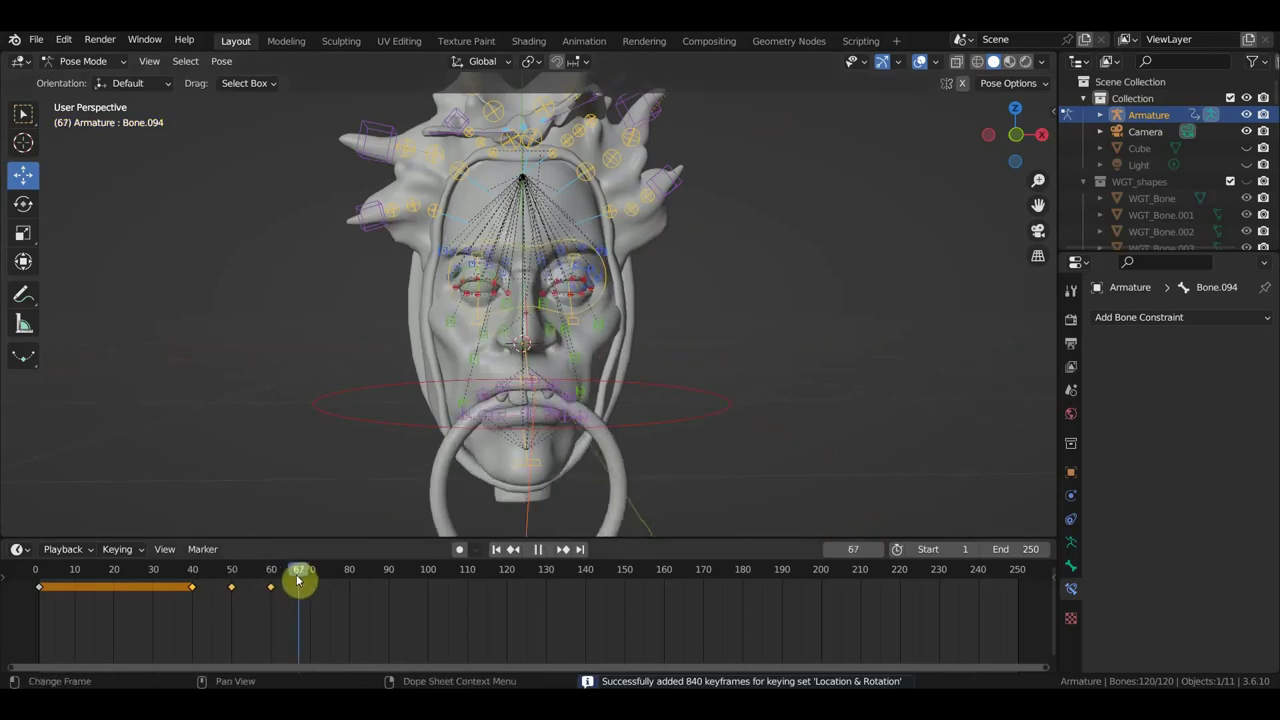
key(space)
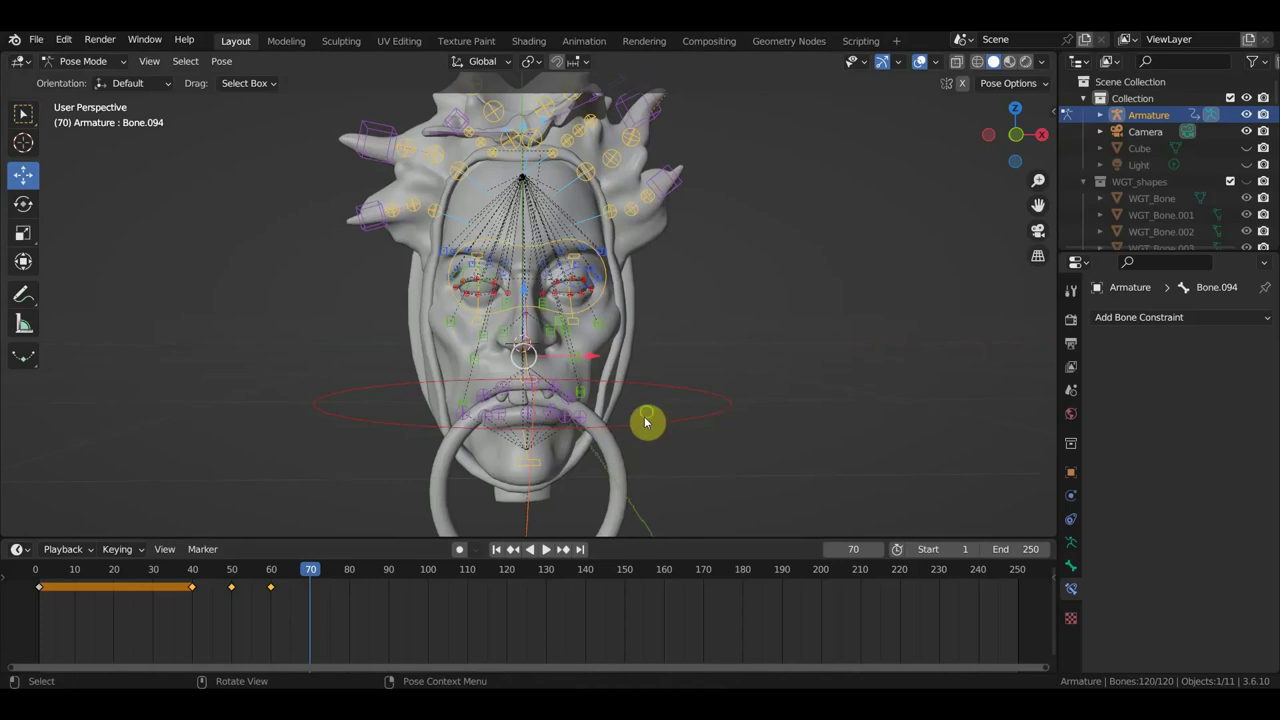
middle_drag(644, 416, 660, 310)
scroll(580, 357, up, 3)
key(KP_1)
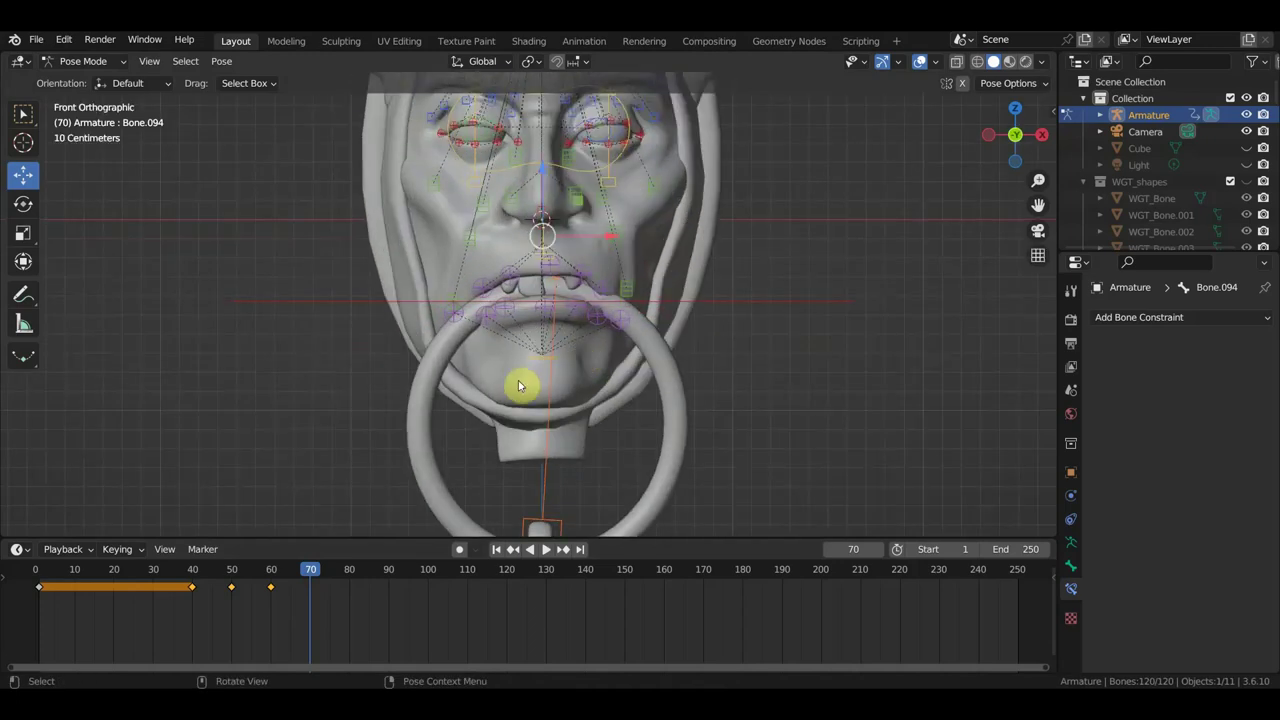
middle_drag(490, 403, 549, 380)
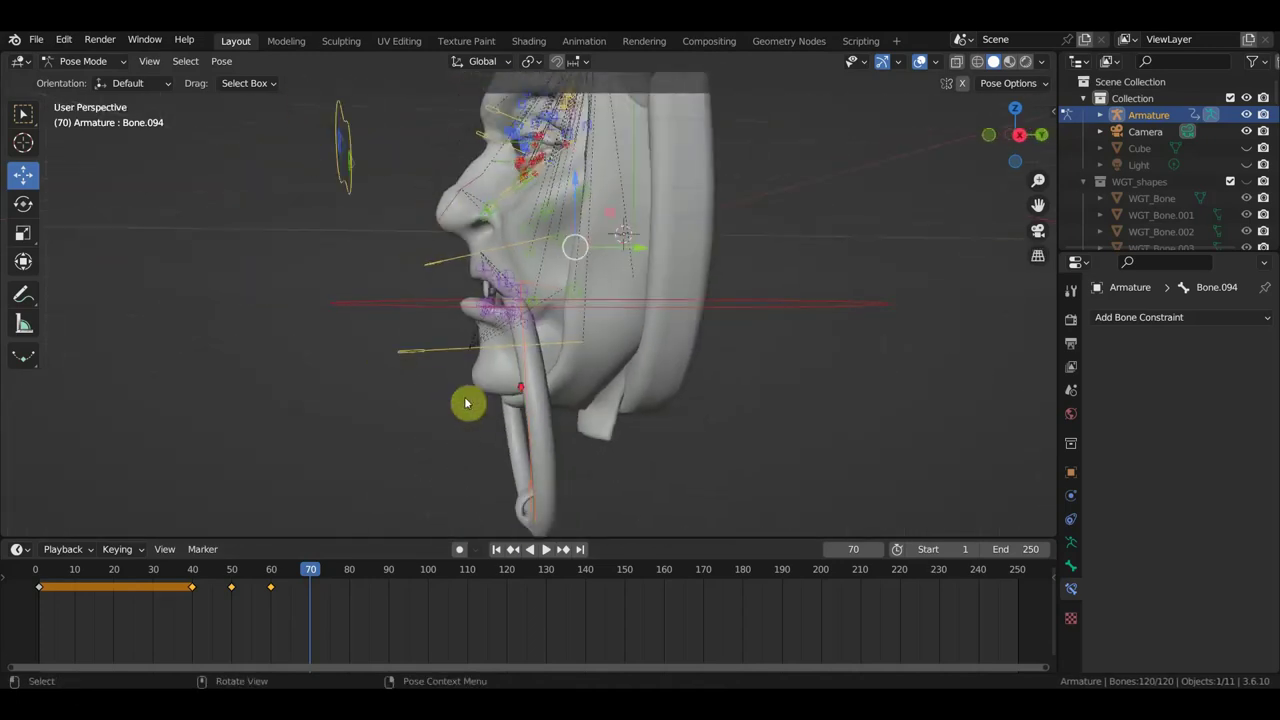
- Swing the knocker ring bone about 16.7° and rotate the next face bone twice
click(530, 378)
key(KP_3)
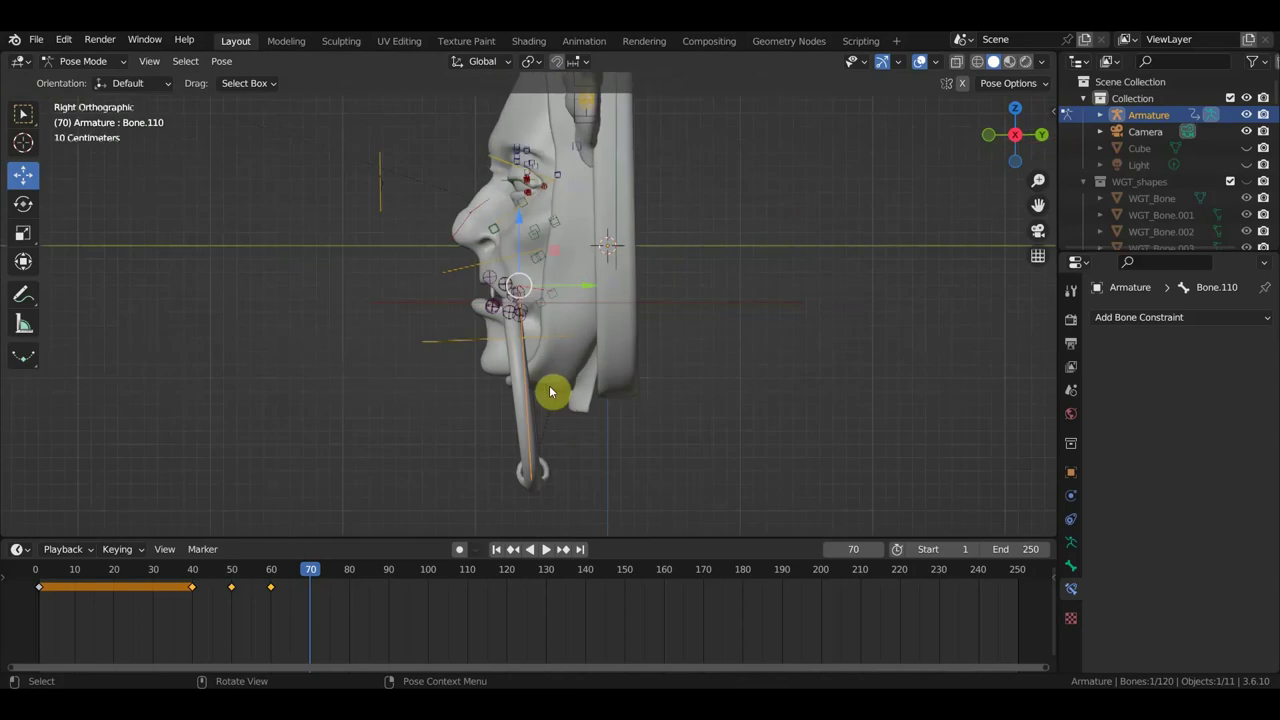
key(r)
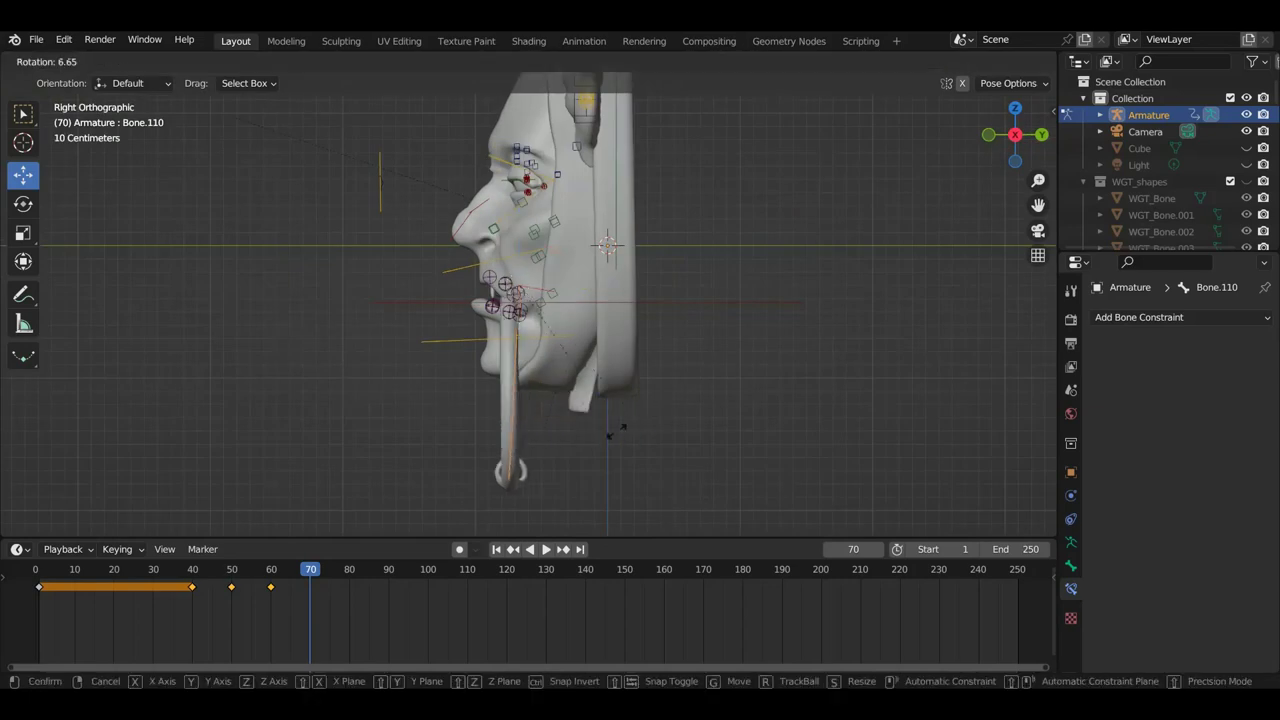
click(592, 447)
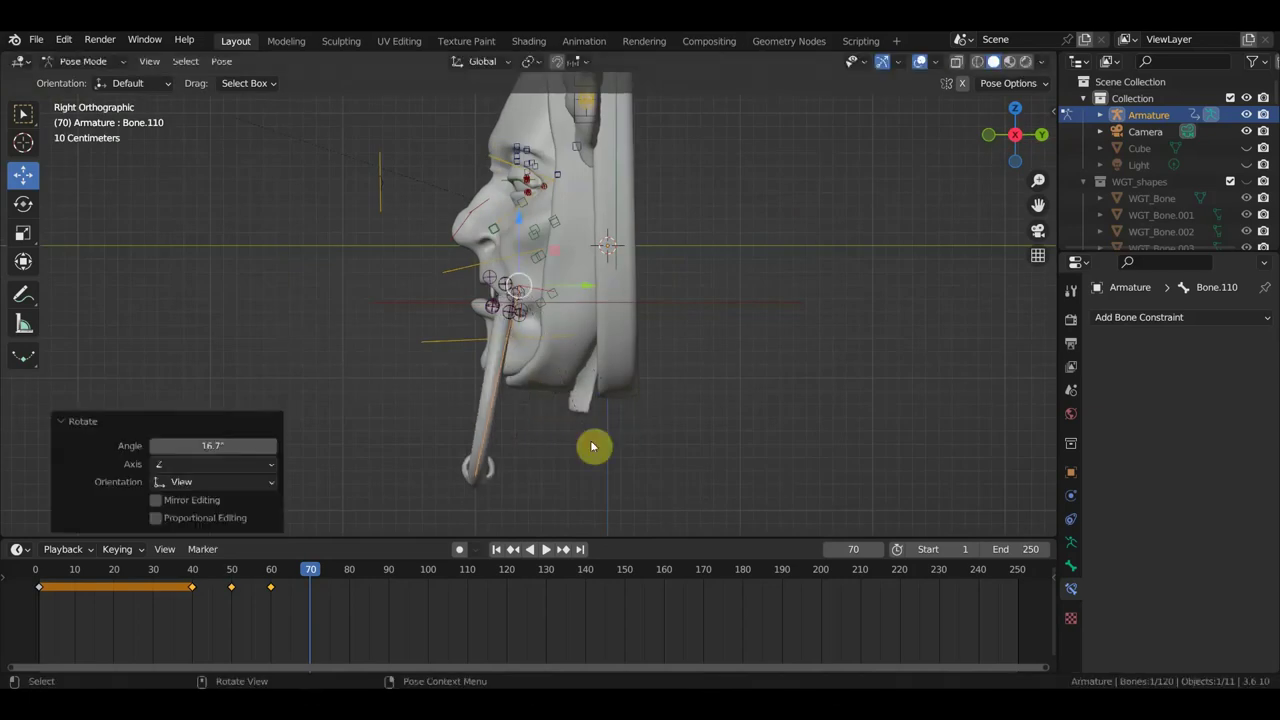
click(537, 338)
key(r)
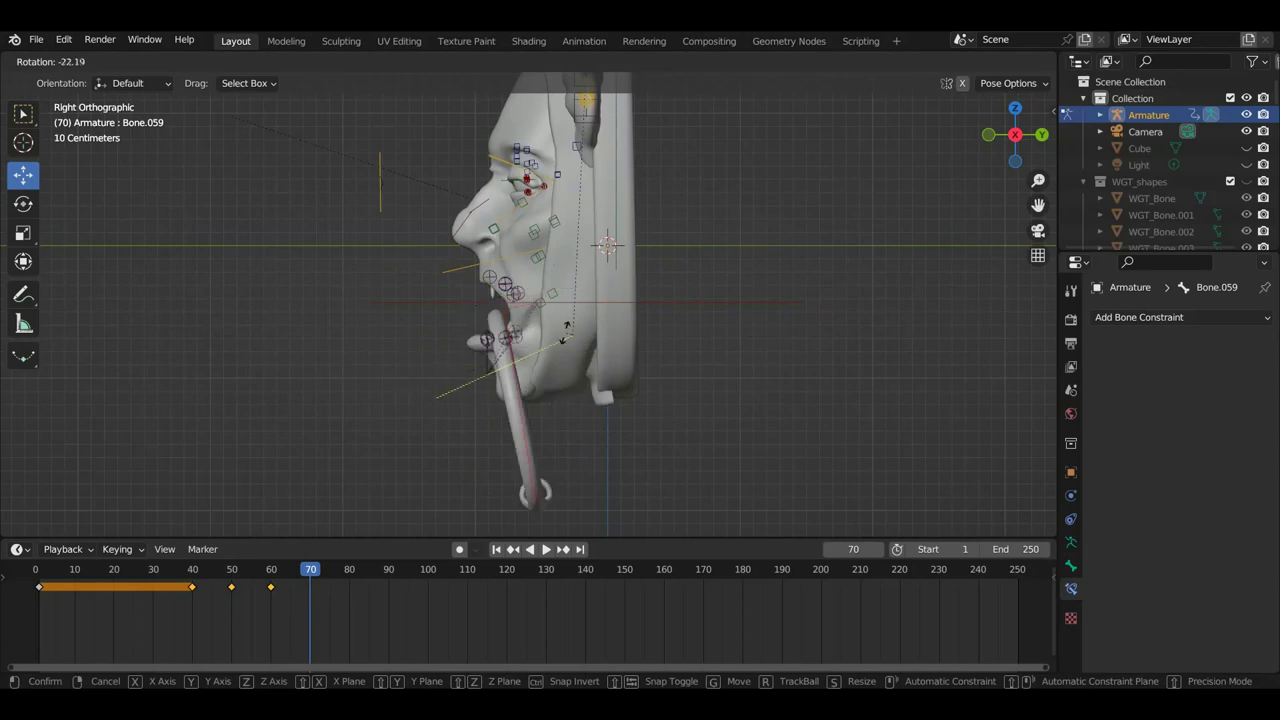
click(565, 335)
mouse_move(571, 346)
middle_down()
mouse_move(766, 382)
mouse_move(491, 294)
mouse_move(608, 316)
middle_up()
key(r)
click(766, 385)
- Move a mouth bone and two neighbouring upper lip bones into new positions
click(506, 314)
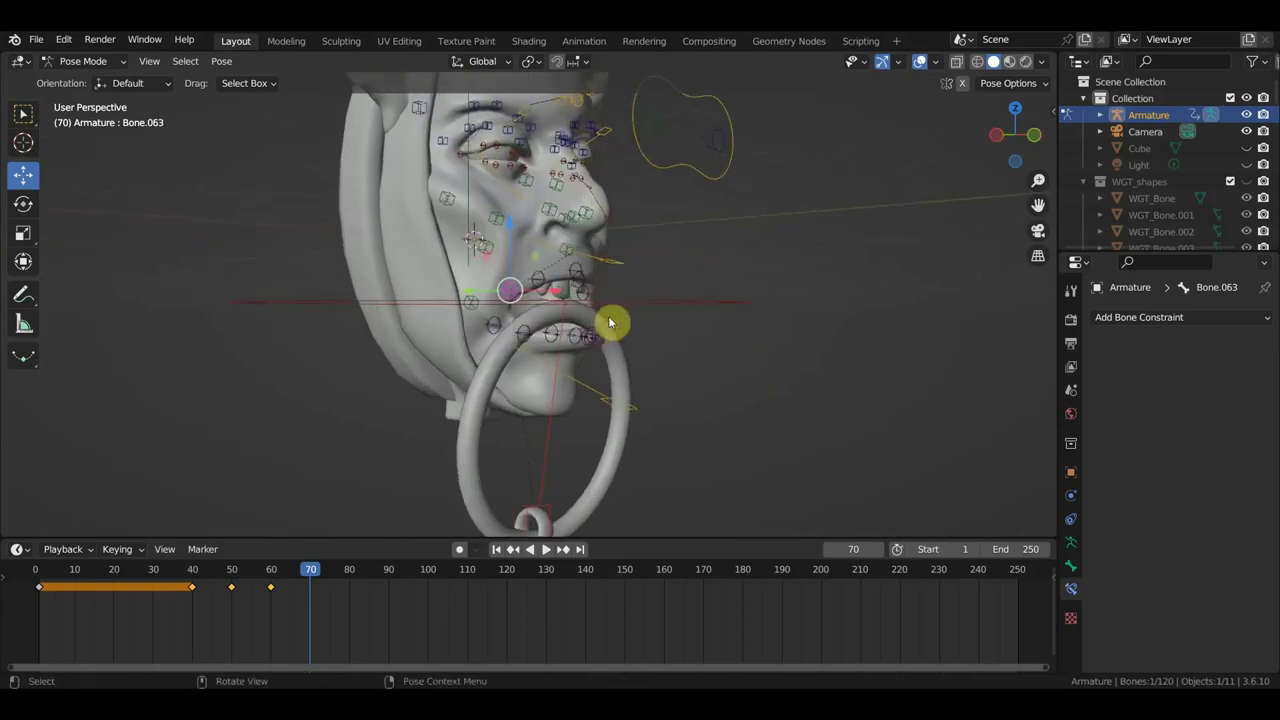
key(g)
click(643, 316)
mouse_move(643, 317)
middle_down()
mouse_move(387, 323)
mouse_move(473, 298)
middle_up()
click(519, 285)
key(g)
click(528, 292)
click(536, 292)
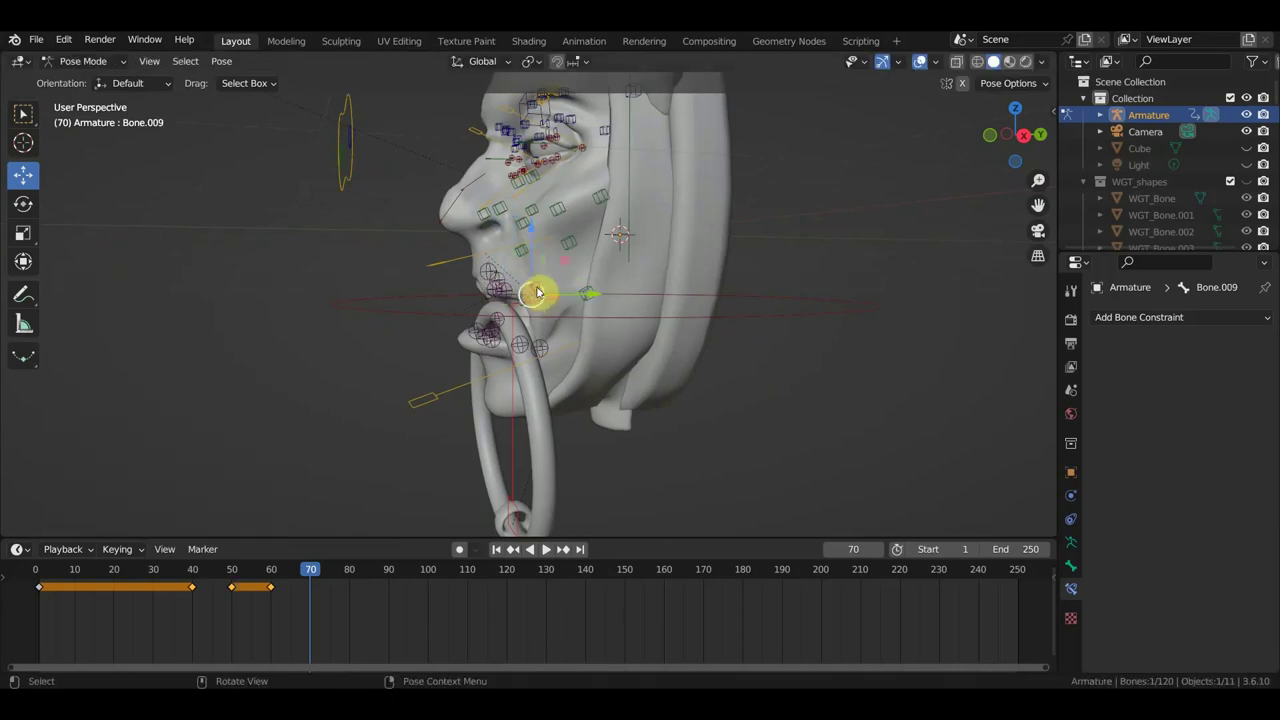
key(g)
click(543, 323)
middle_drag(543, 323, 703, 323)
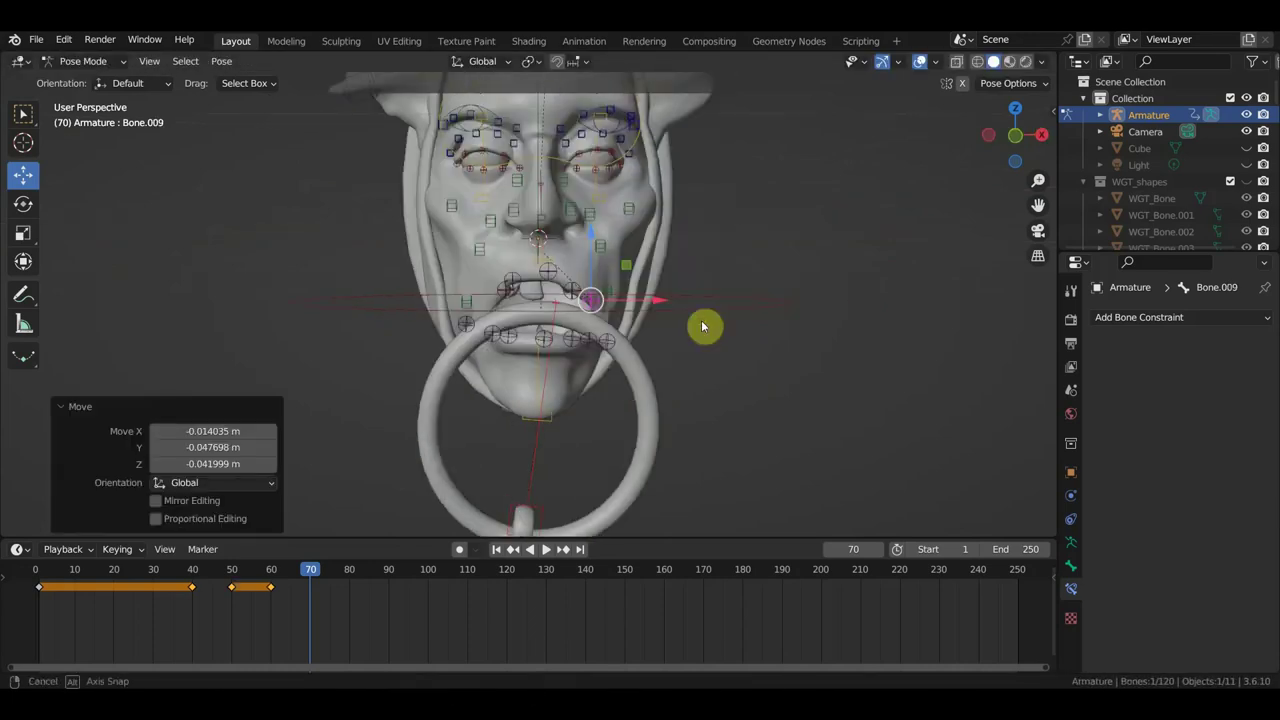
- Readjust the lip bone and pull two lower-lip bones slightly downward
key(g)
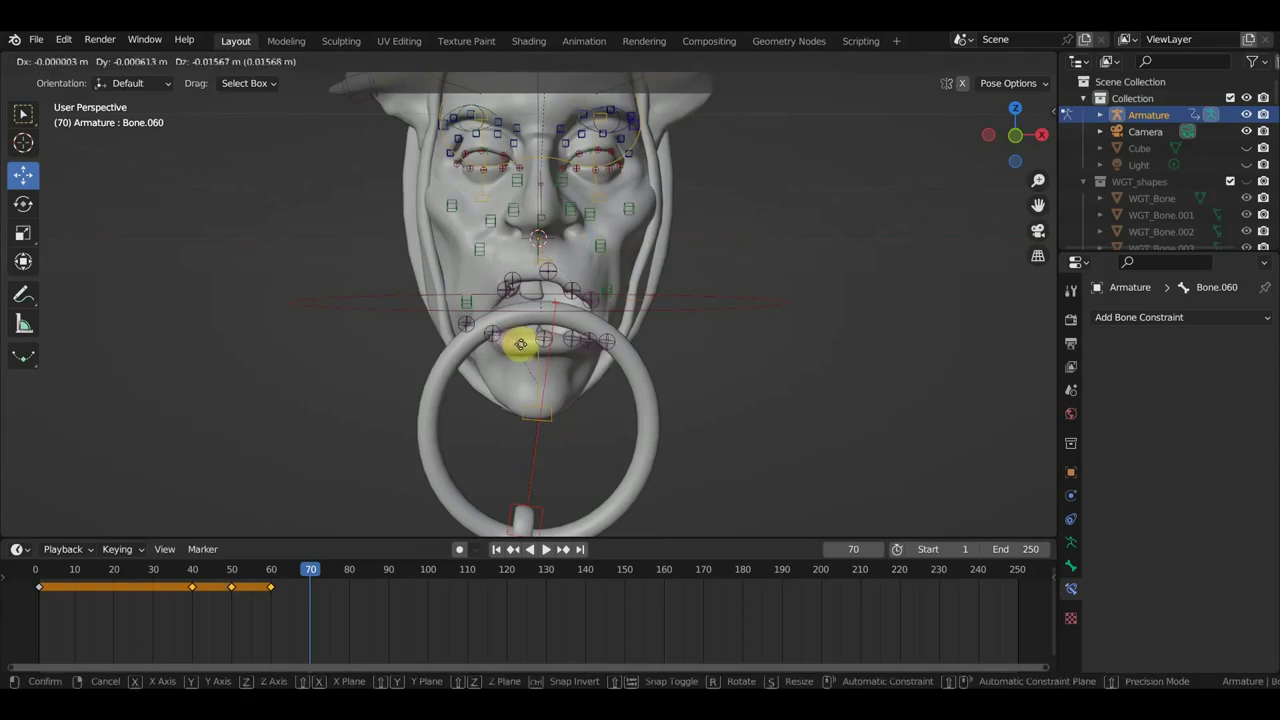
click(522, 347)
click(550, 343)
key(g)
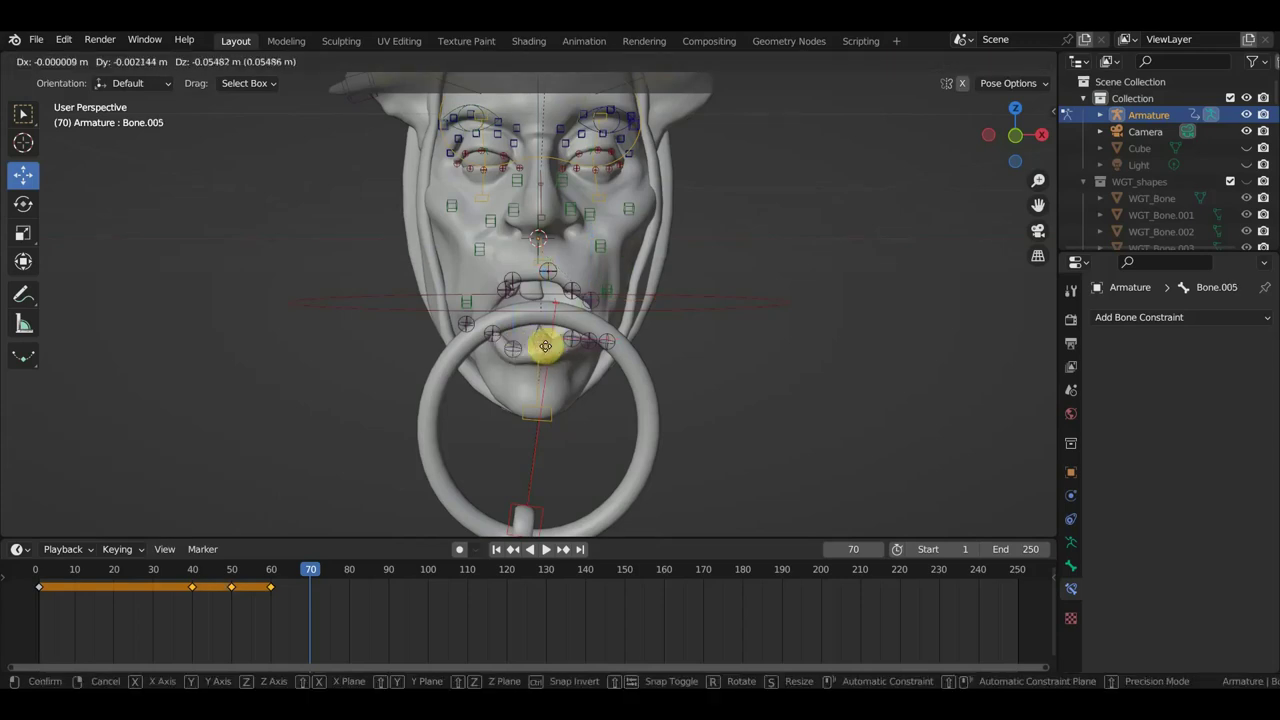
click(547, 354)
click(573, 341)
key(g)
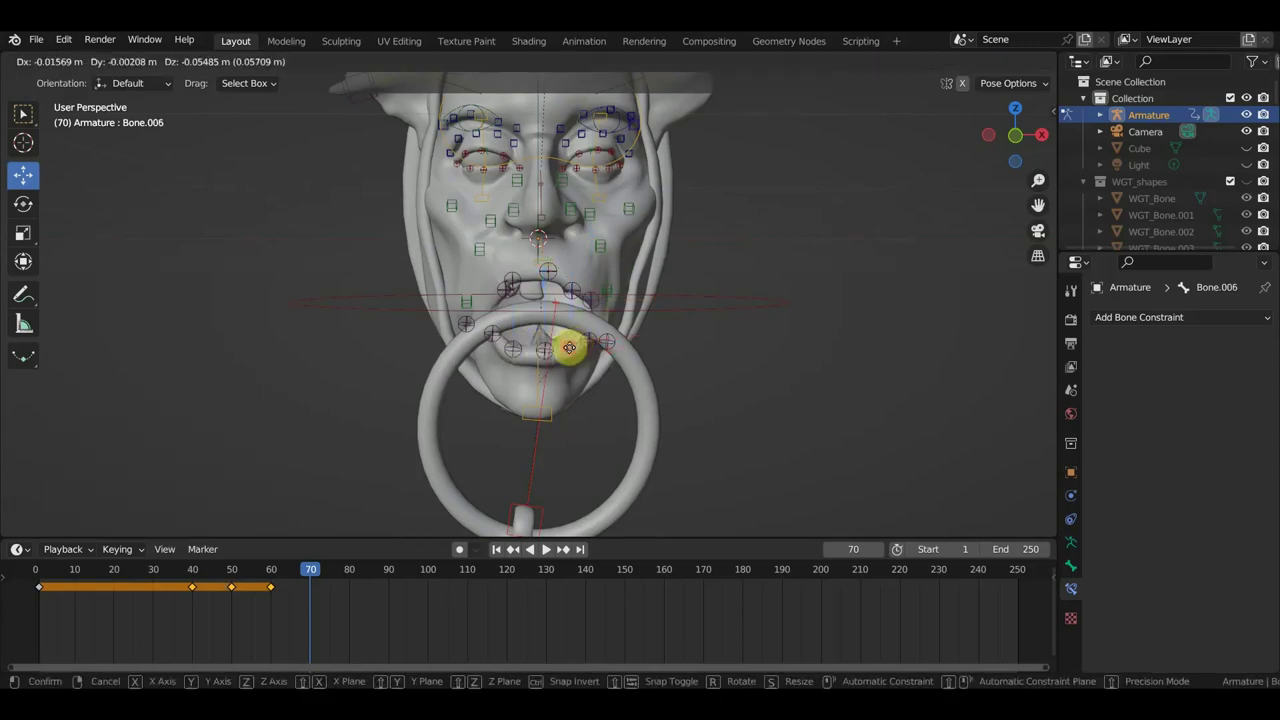
click(570, 344)
mouse_move(606, 214)
middle_down()
mouse_move(371, 237)
mouse_move(446, 251)
middle_up()
- From the right side view, tilt the nose-tip bone slightly
key(KP_3)
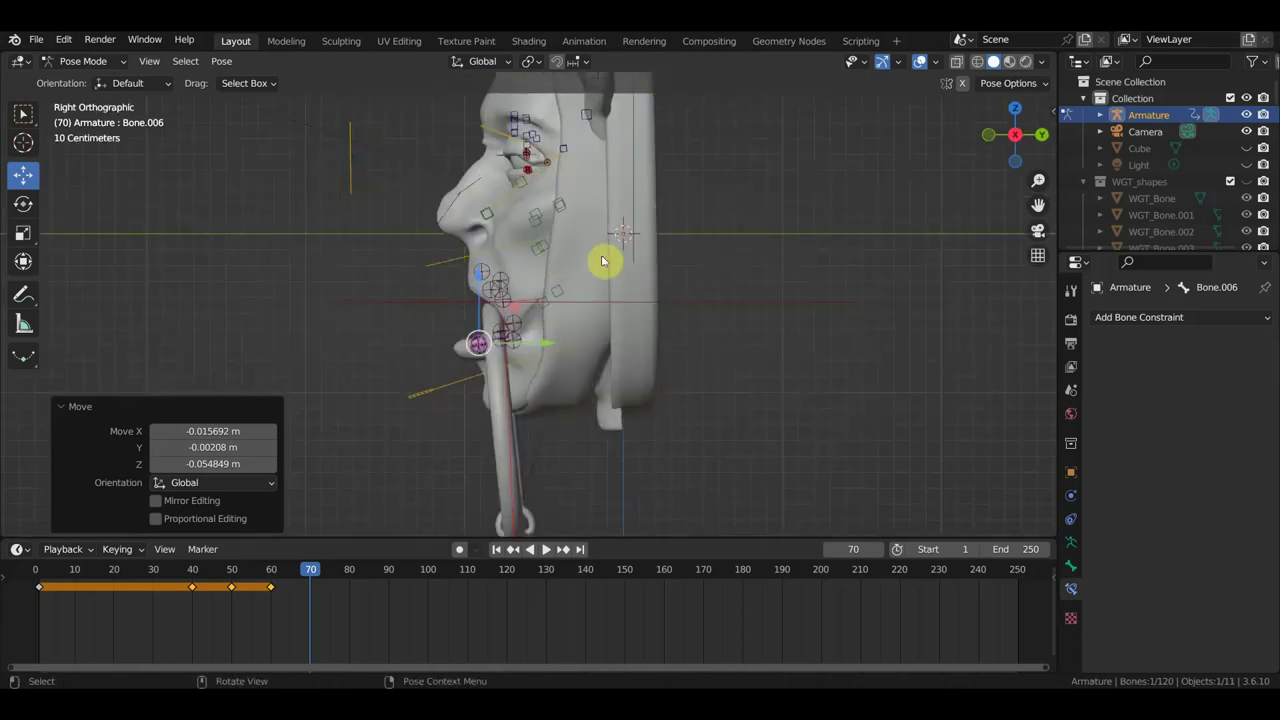
scroll(650, 295, up, 2)
scroll(572, 338, down, 1)
scroll(528, 331, up, 1)
click(528, 331)
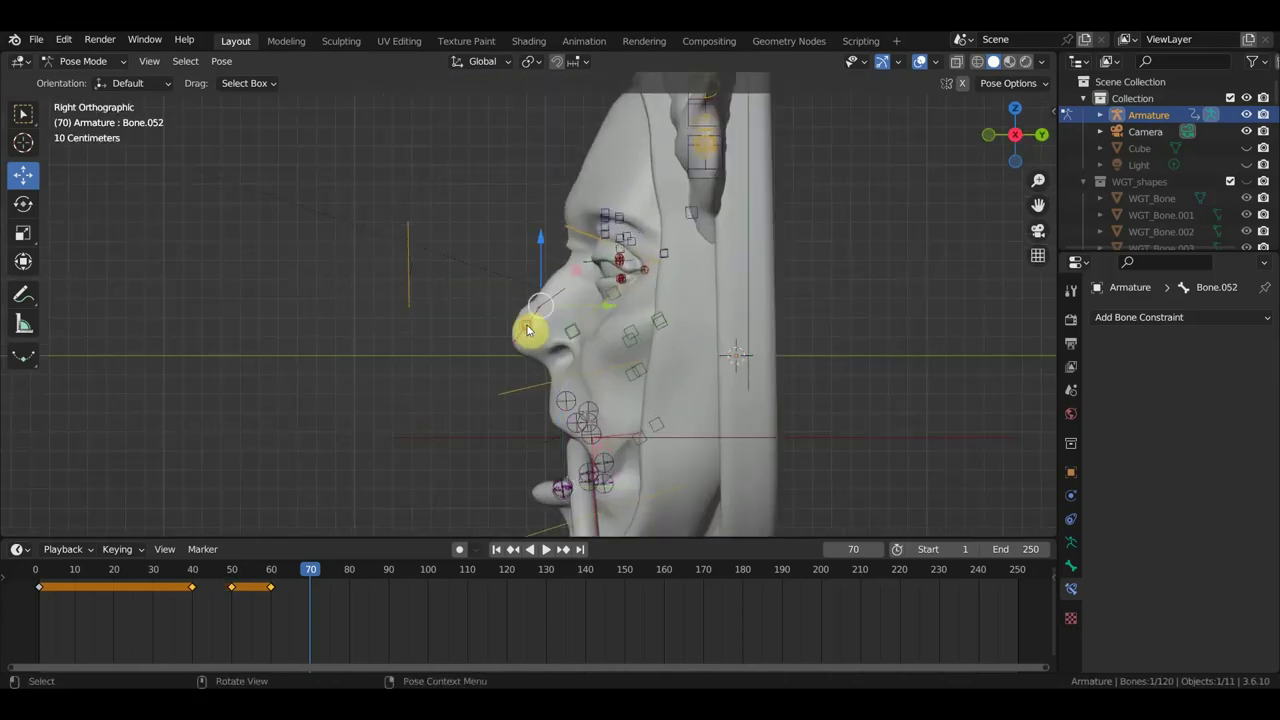
key(r)
click(577, 346)
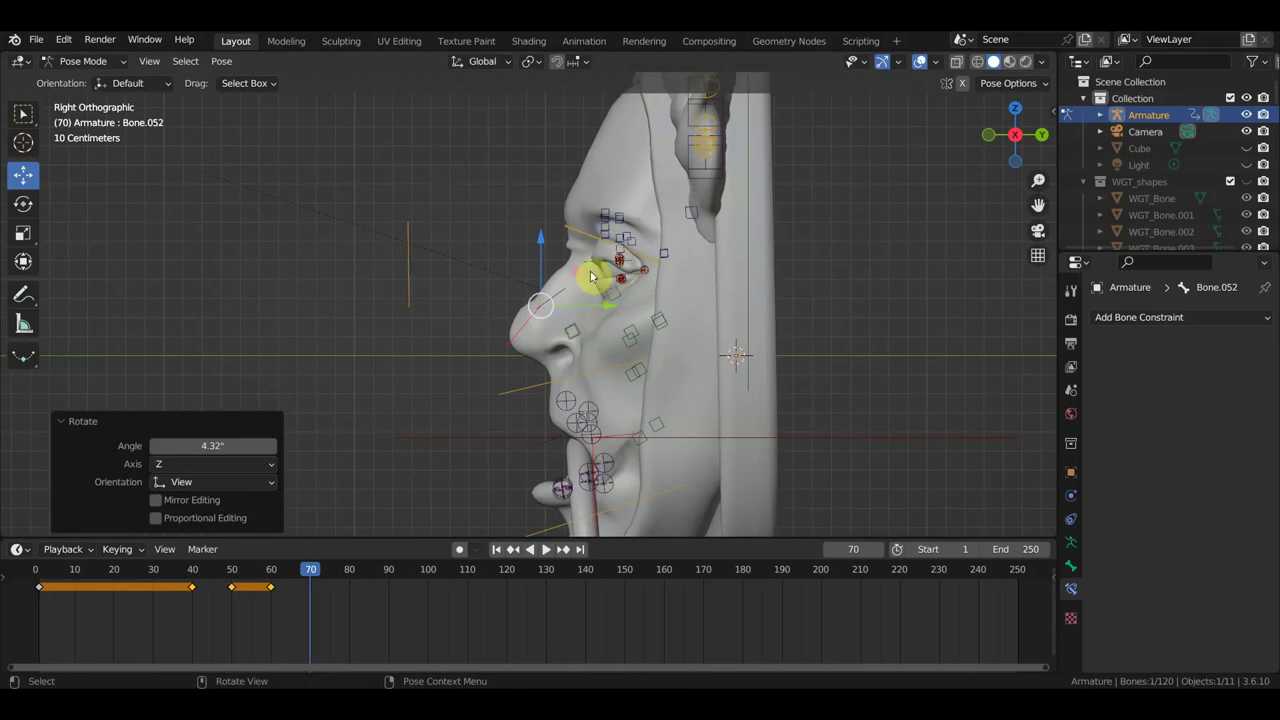
- Rotate the two bones at the eye to tilt them
click(580, 236)
drag(573, 244, 572, 240)
shift+click(630, 268)
key(r)
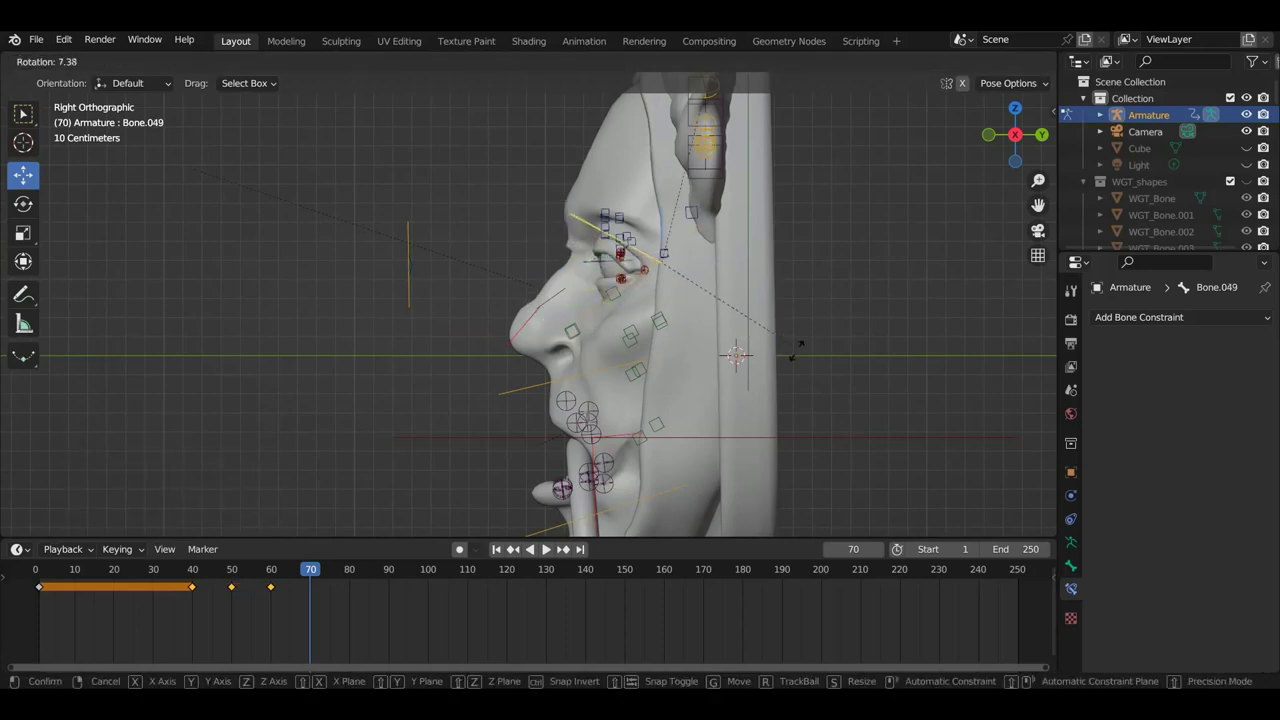
click(797, 356)
mouse_move(634, 336)
middle_down()
mouse_move(848, 331)
mouse_move(734, 346)
mouse_move(530, 342)
middle_up()
- In front view, move the cheek bones beside the mouth, the upper cheek and the opposite cheek
click(470, 375)
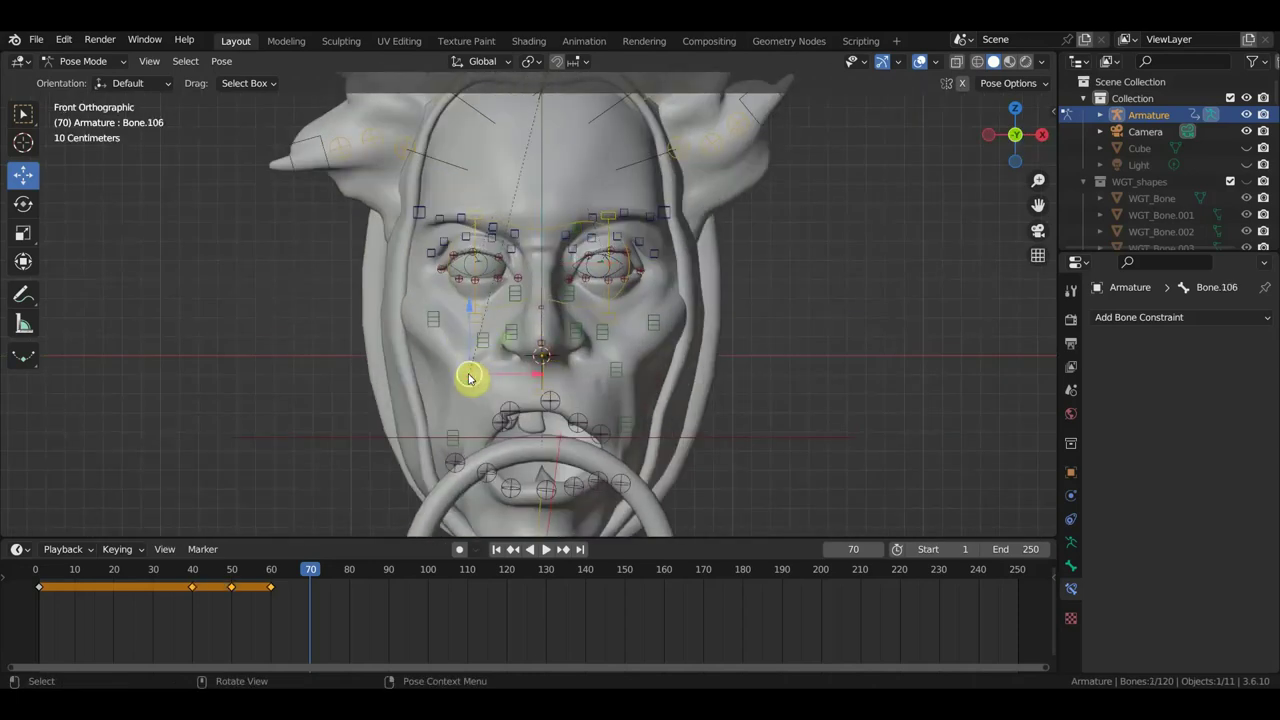
key(g)
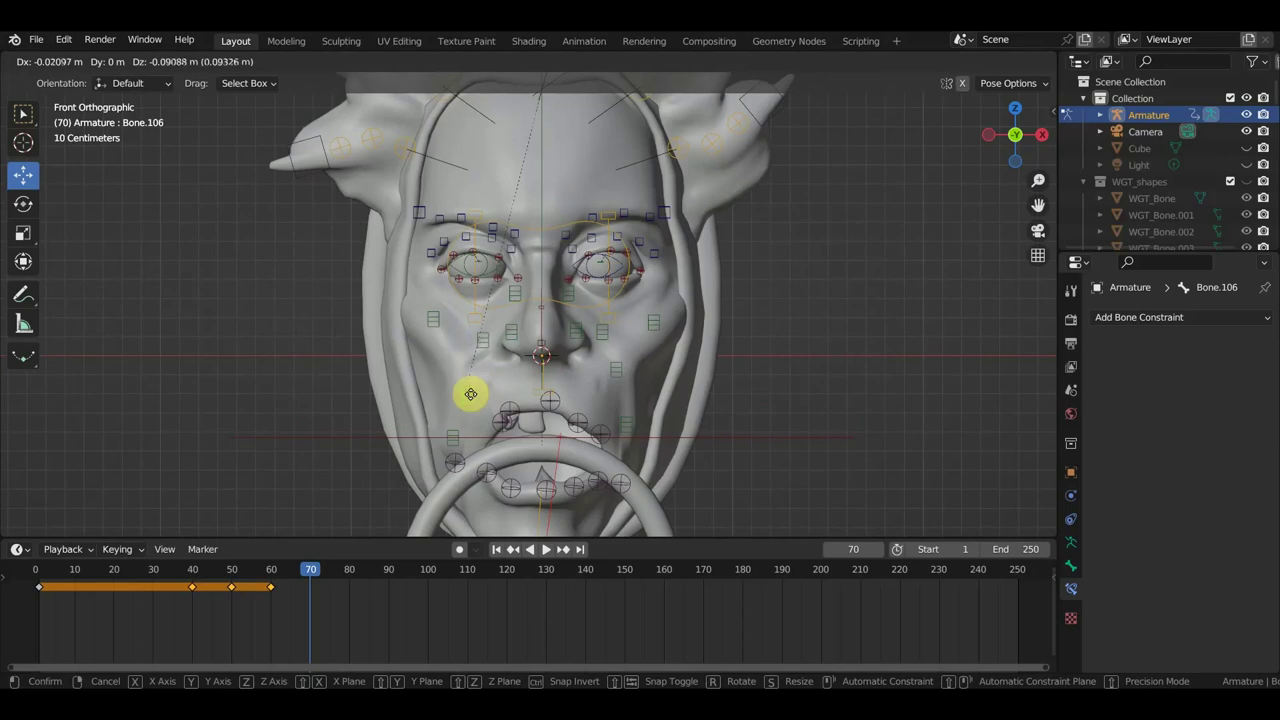
click(471, 392)
click(484, 340)
key(g)
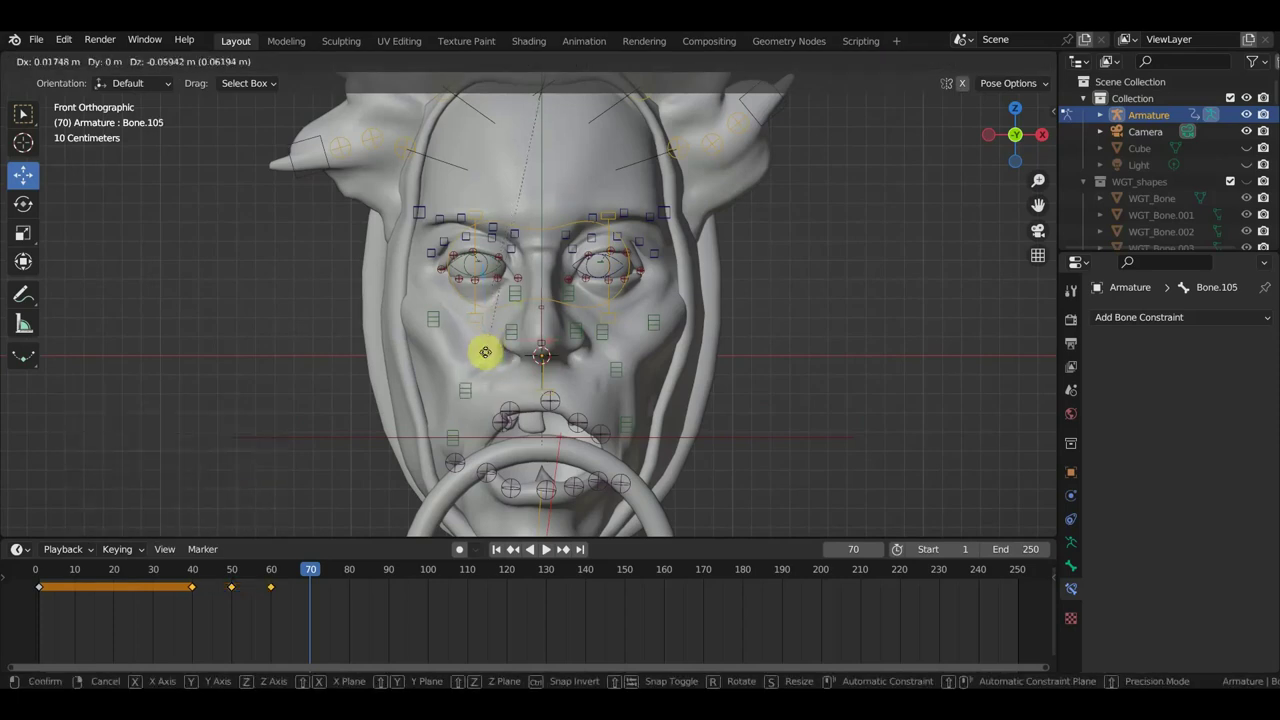
click(496, 319)
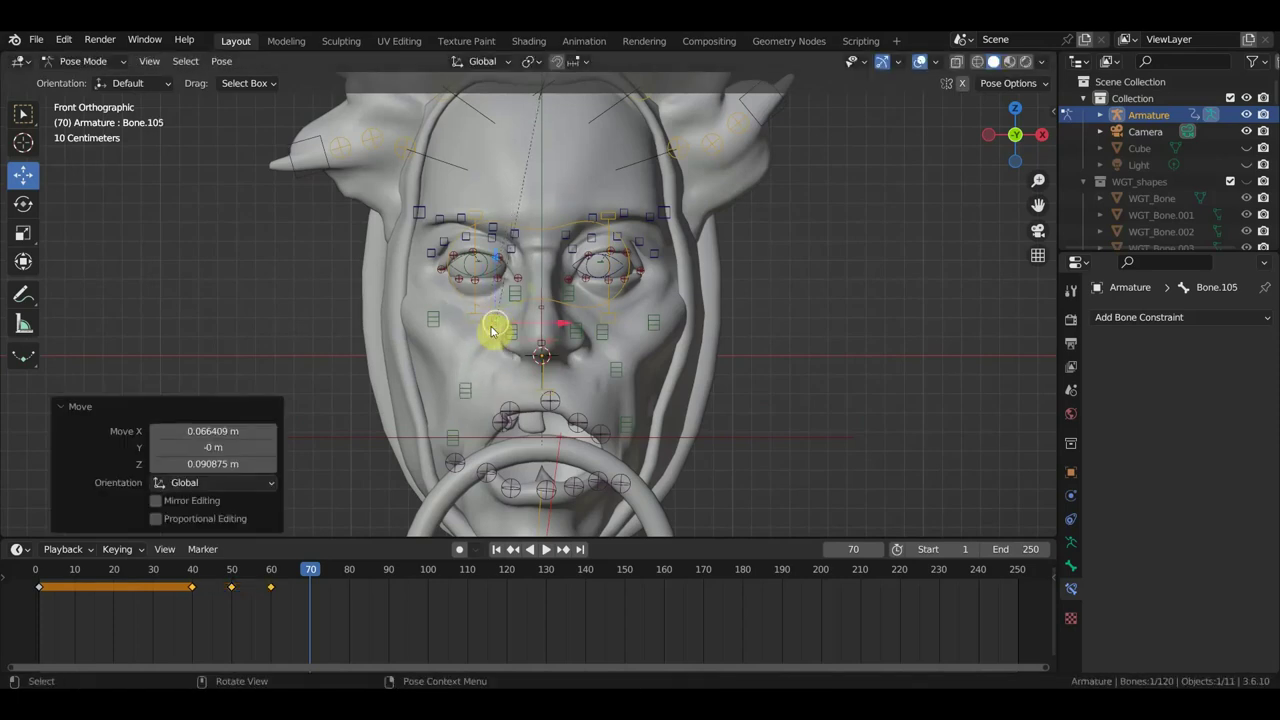
click(432, 323)
key(g)
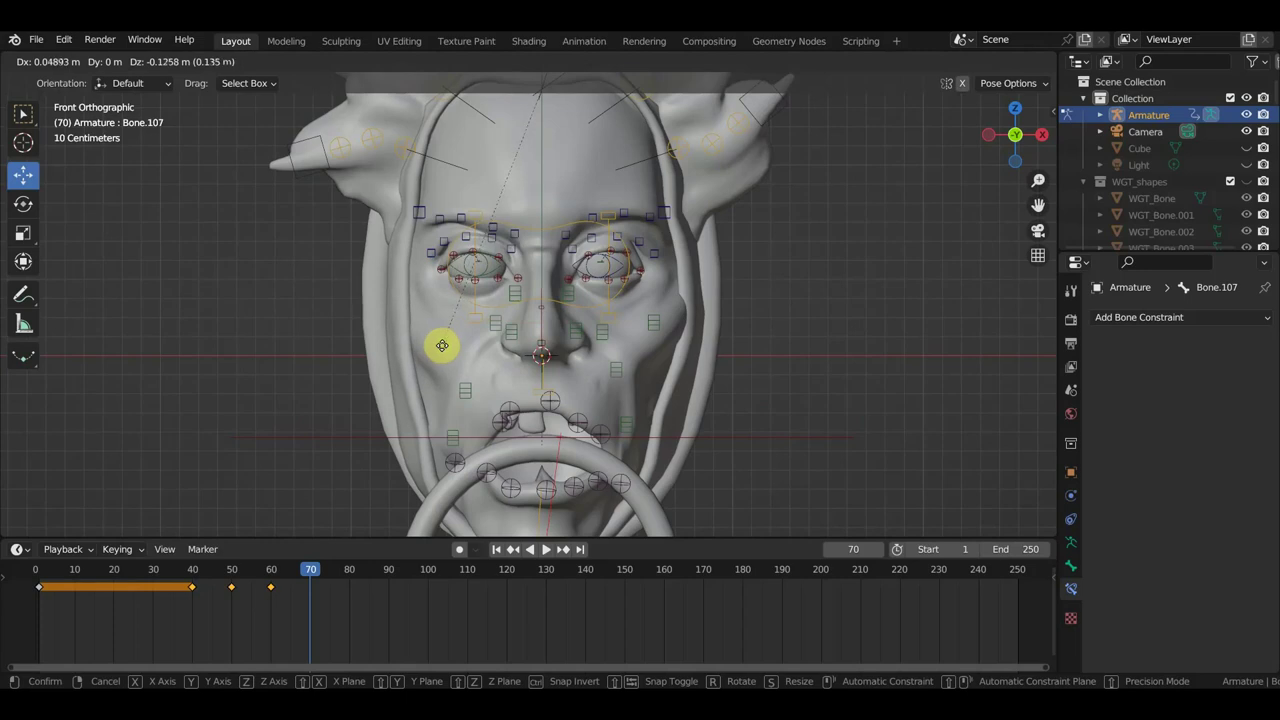
click(441, 347)
click(655, 331)
key(g)
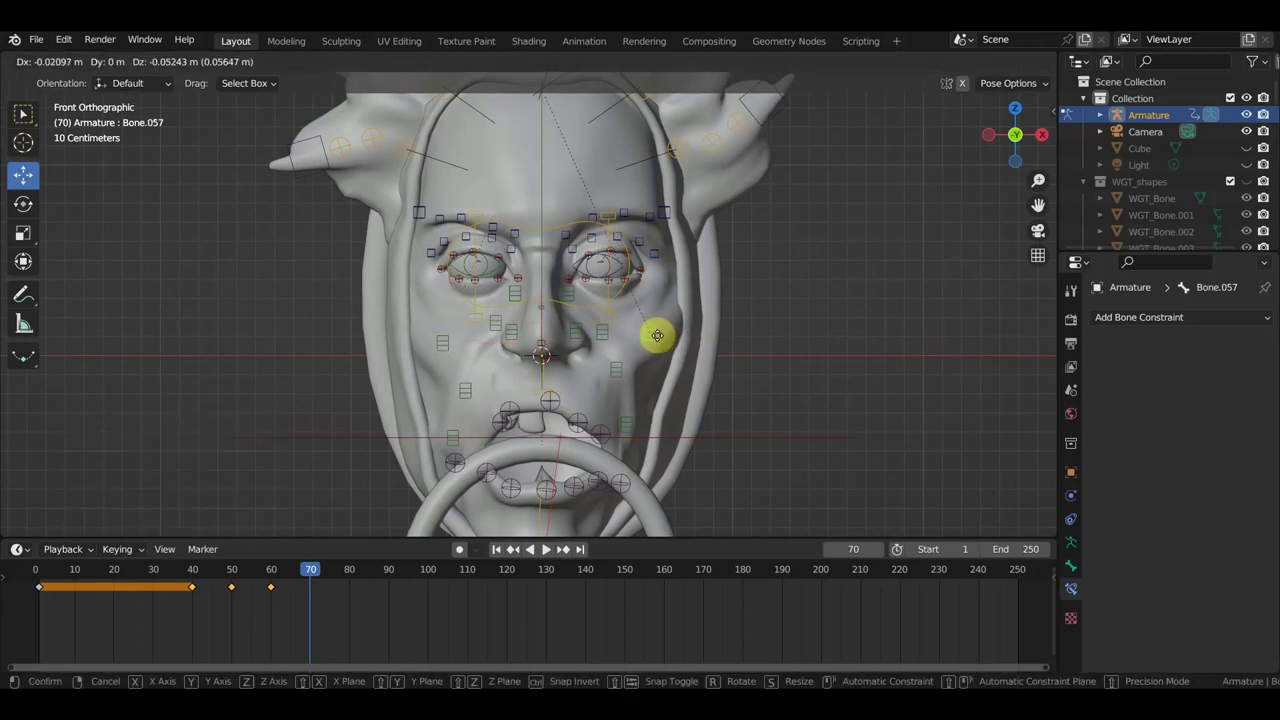
click(657, 341)
- Adjust both mouth-corner bones, raise the lower cheek bone, and lower the lower lip's end
click(630, 412)
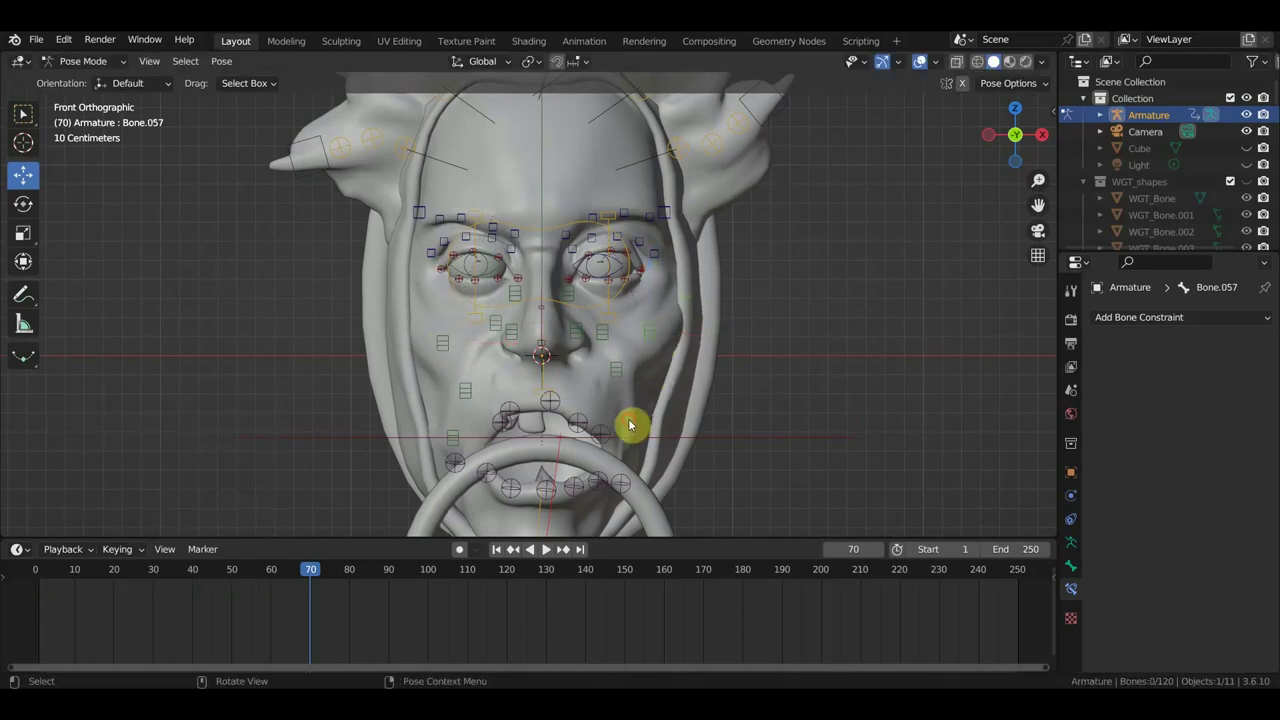
key(g)
click(636, 419)
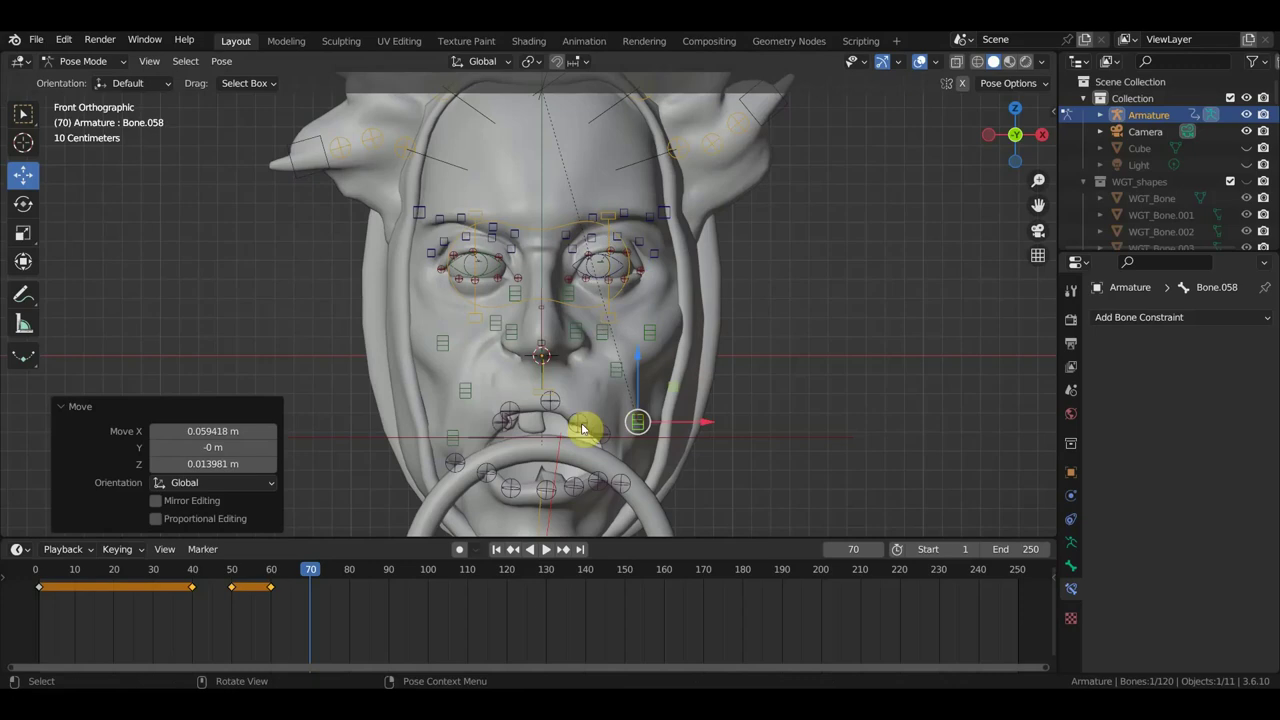
click(450, 439)
key(g)
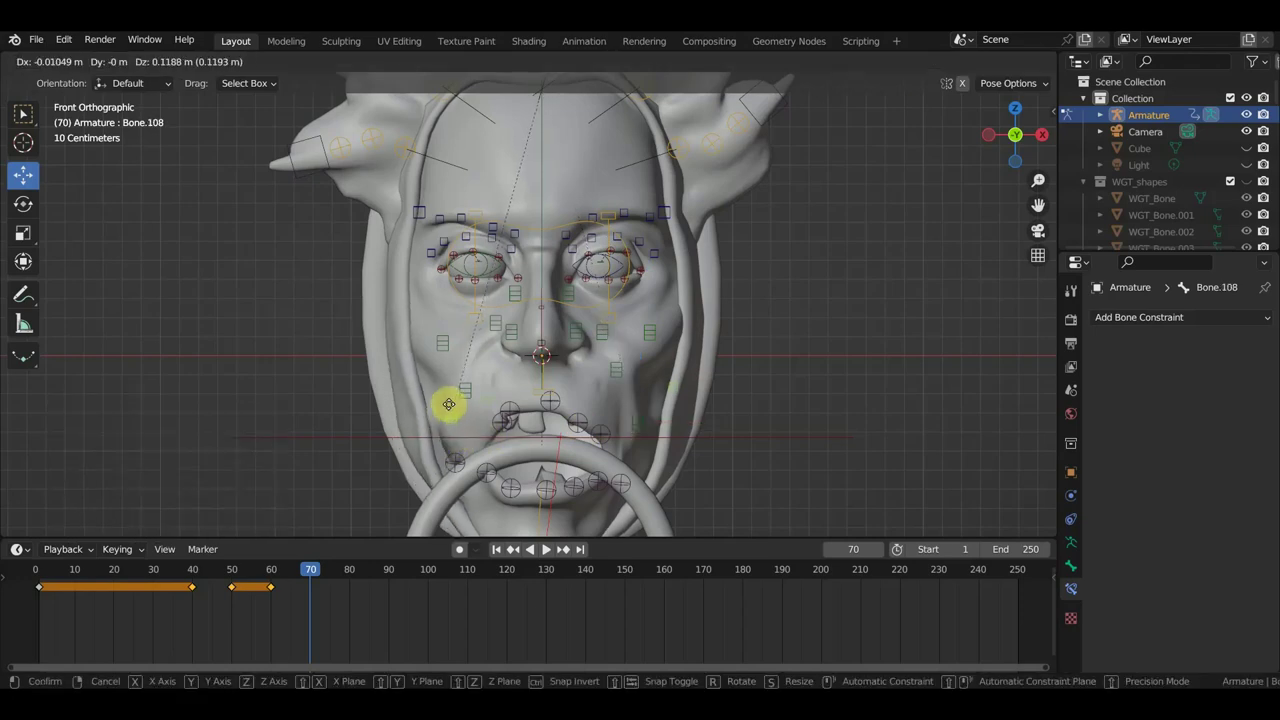
click(450, 412)
click(466, 390)
key(g)
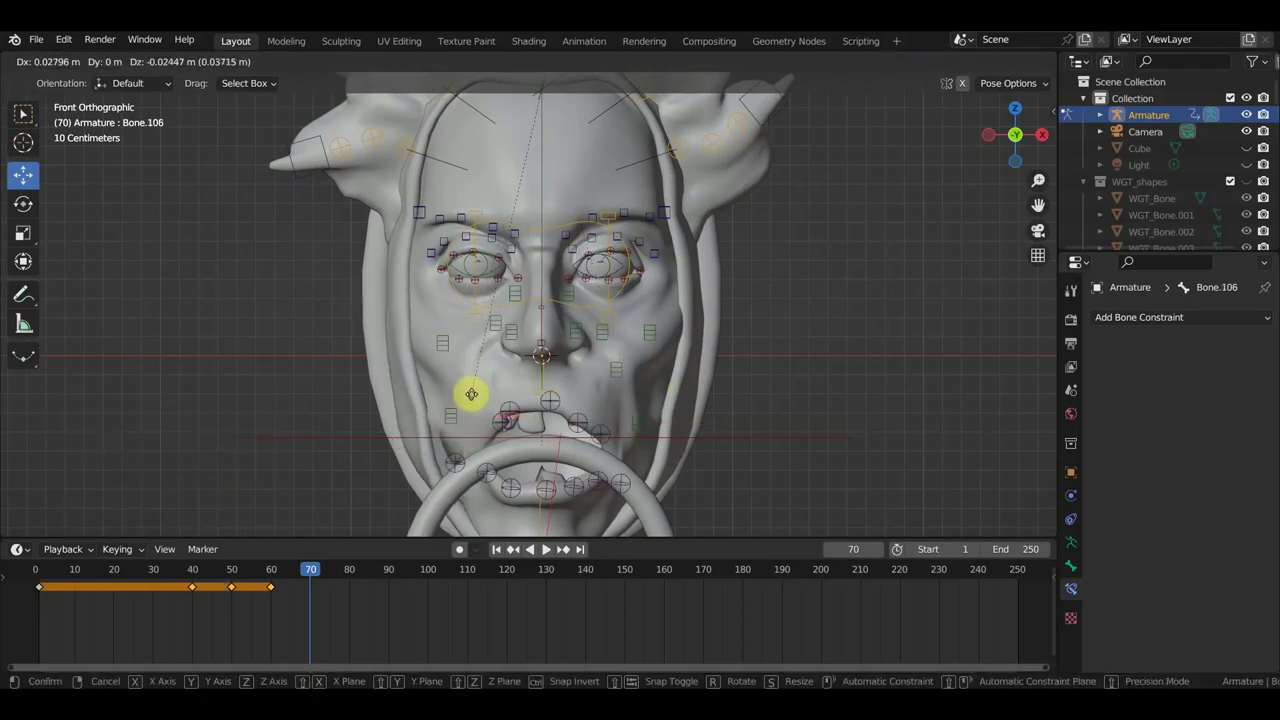
click(462, 392)
click(455, 462)
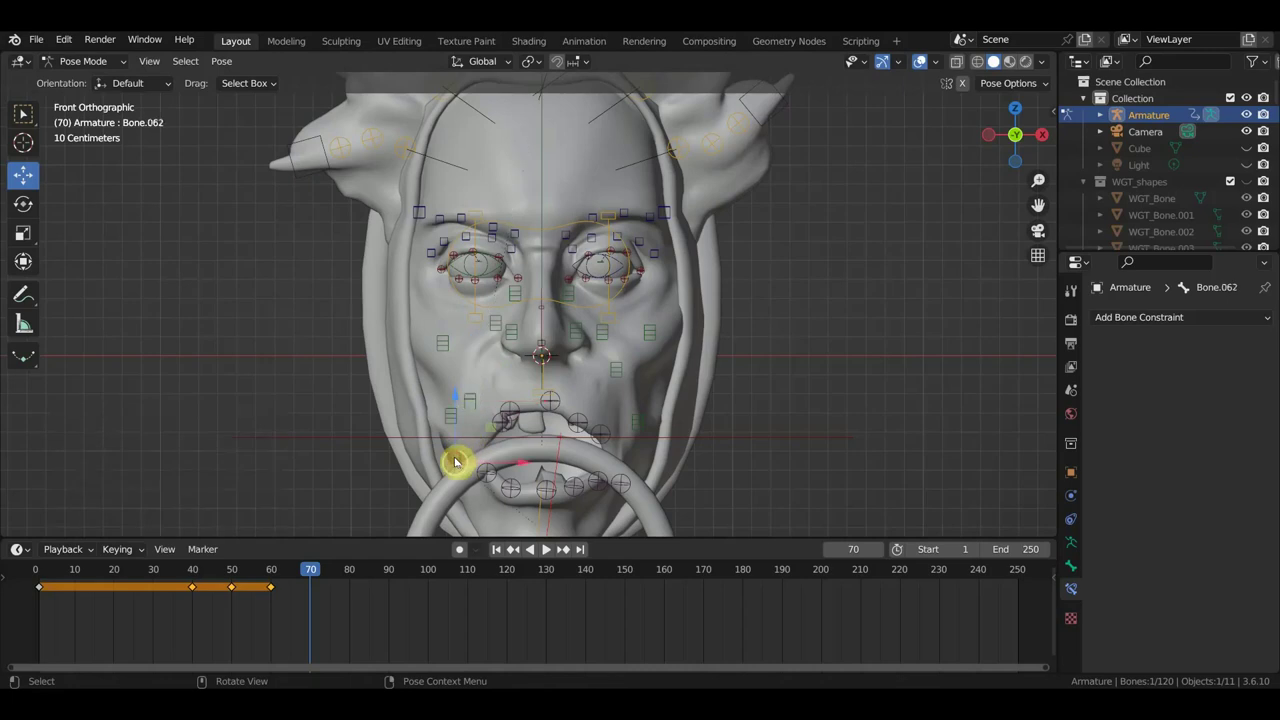
key(g)
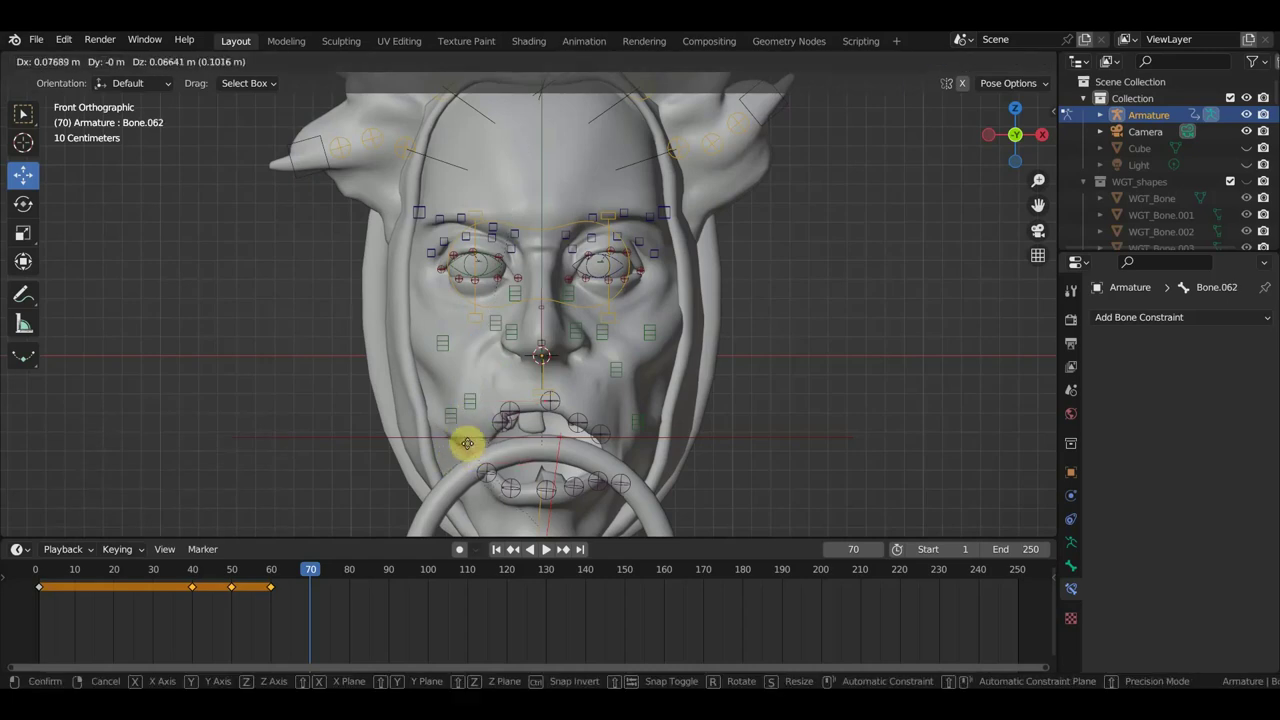
click(458, 441)
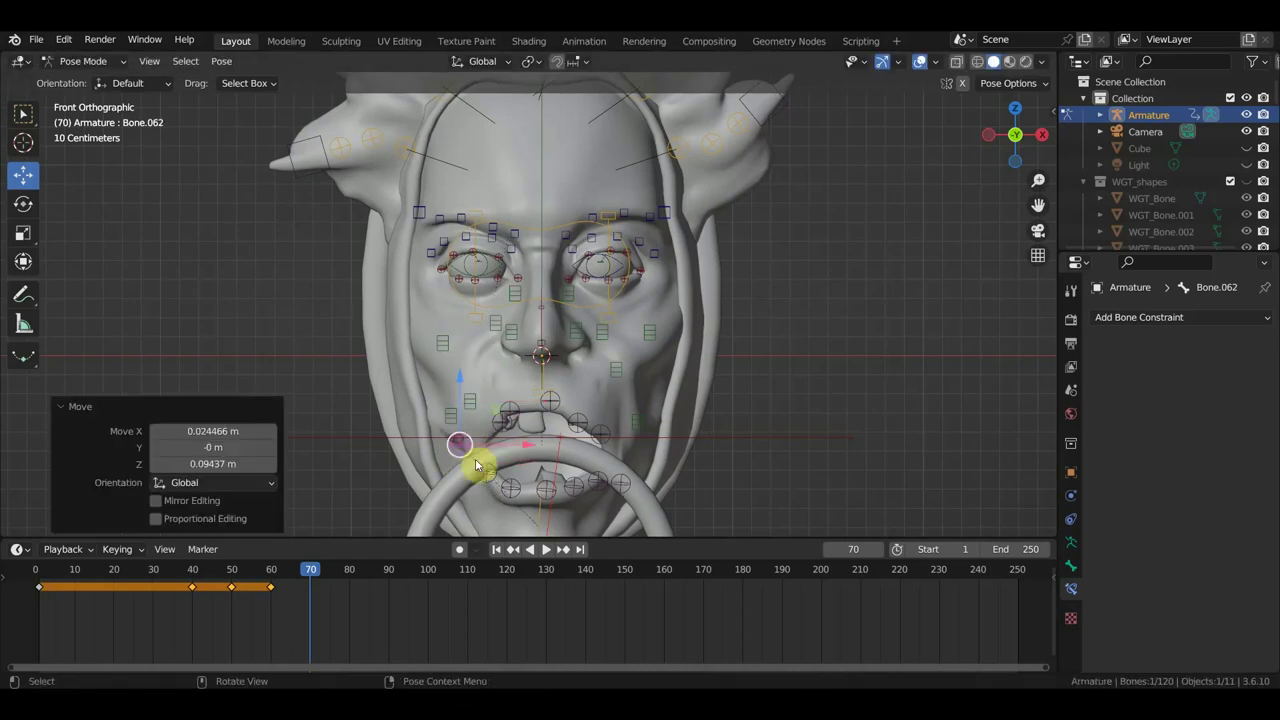
mouse_move(484, 481)
mouse_down()
mouse_move(465, 484)
mouse_move(482, 482)
mouse_up()
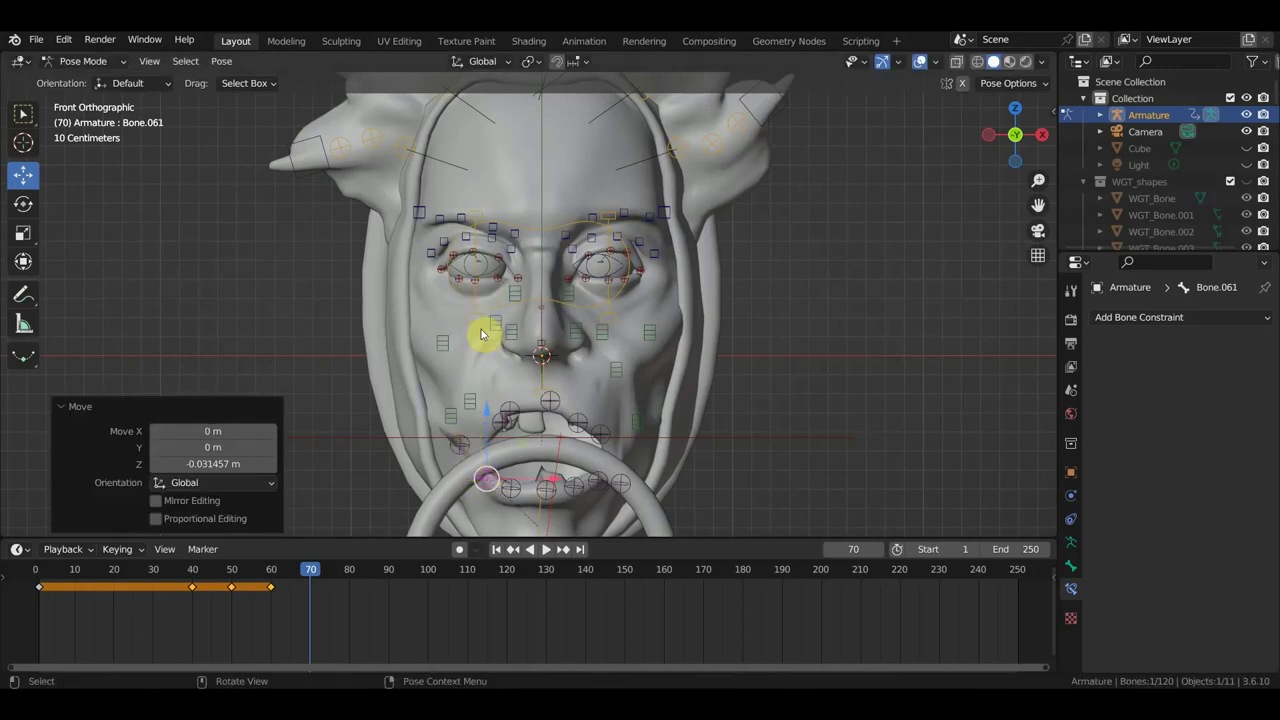
- Move three hair tendril bones on the left and top of the head to new positions
scroll(500, 327, down, 4)
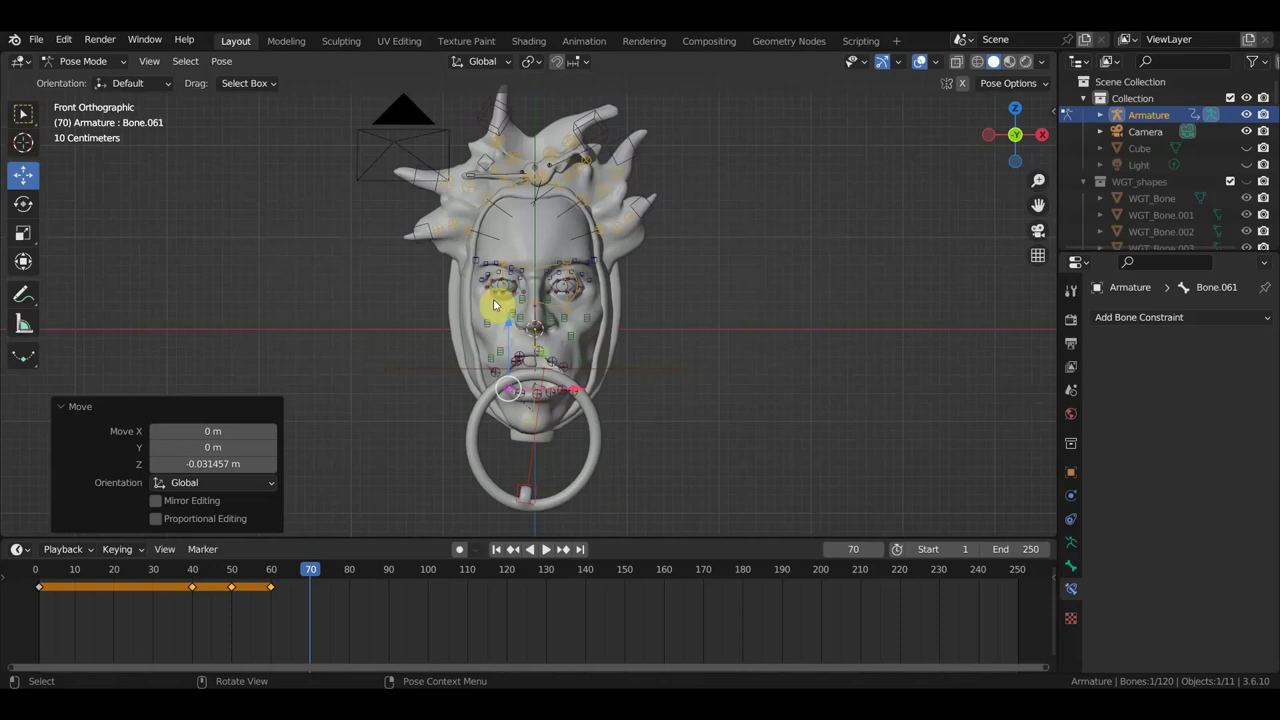
click(421, 228)
key(g)
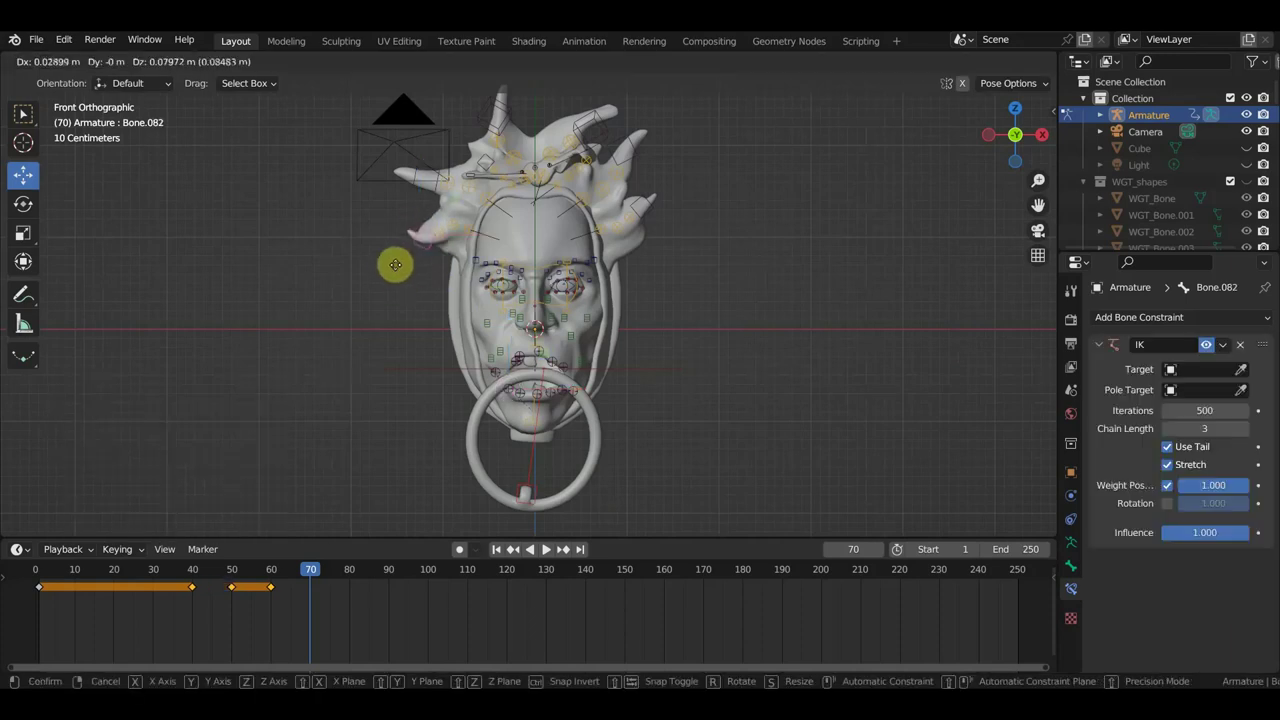
click(399, 239)
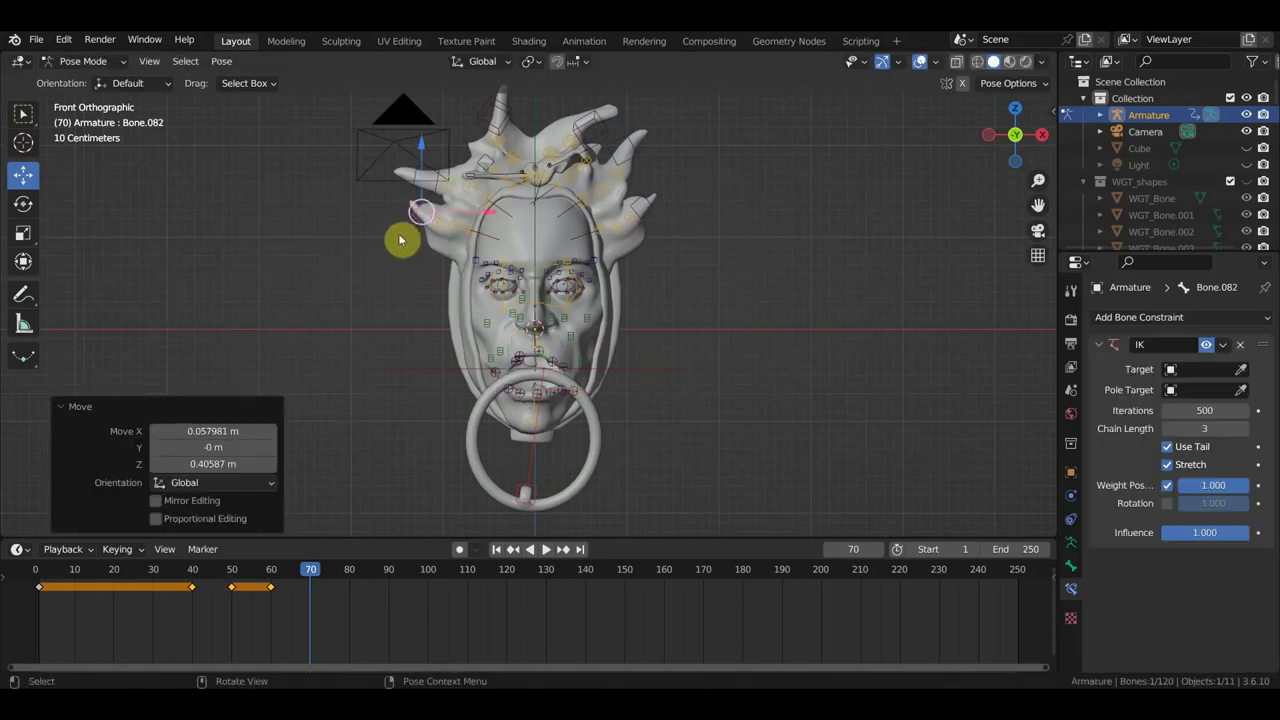
click(422, 172)
key(g)
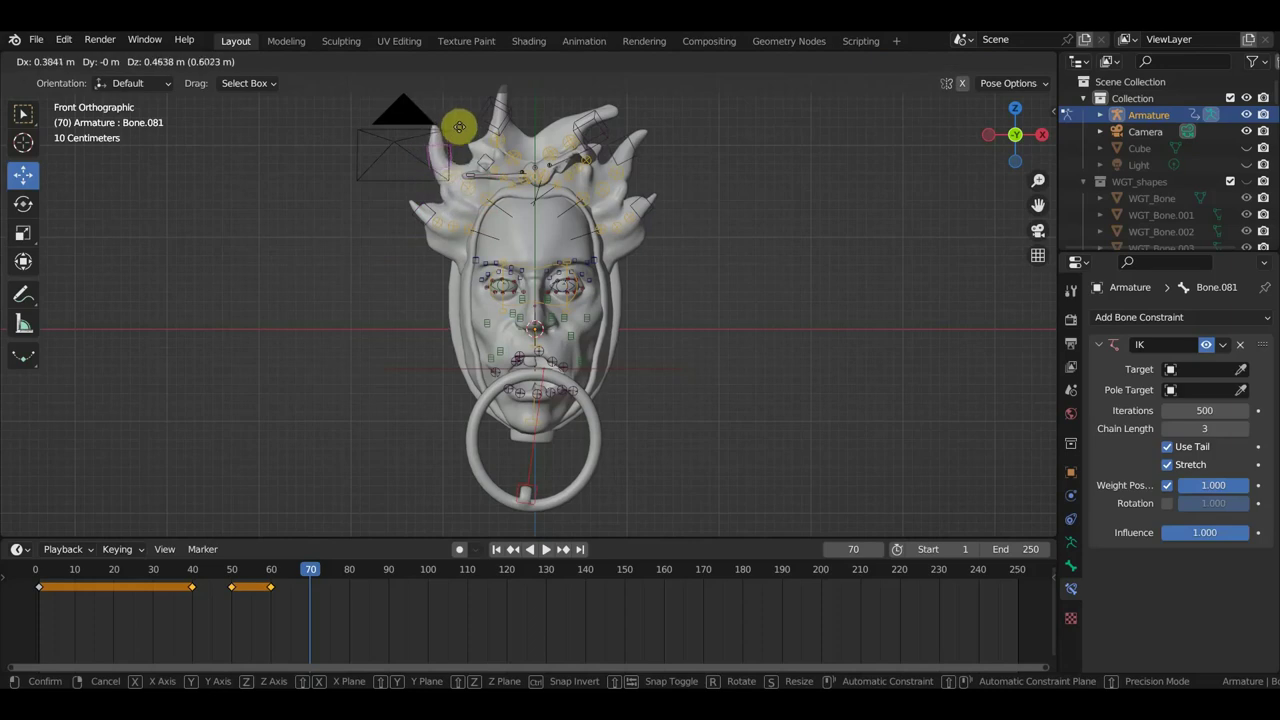
click(469, 126)
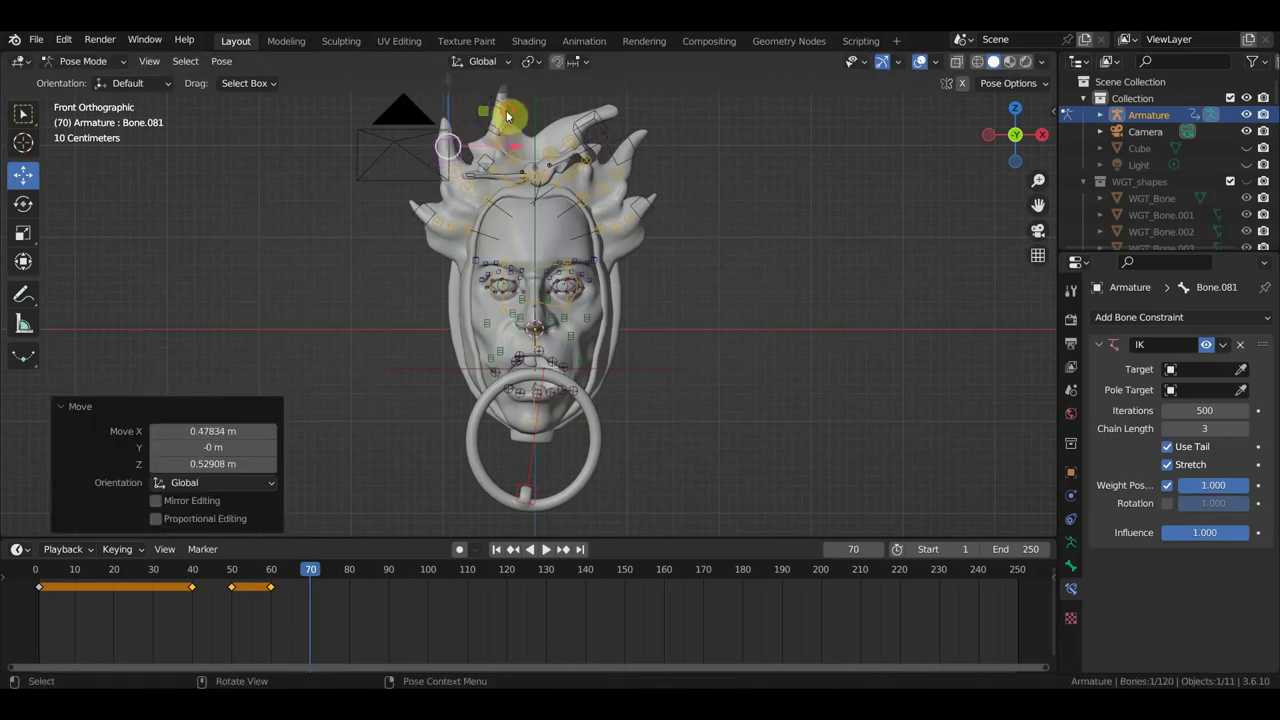
click(507, 116)
key(g)
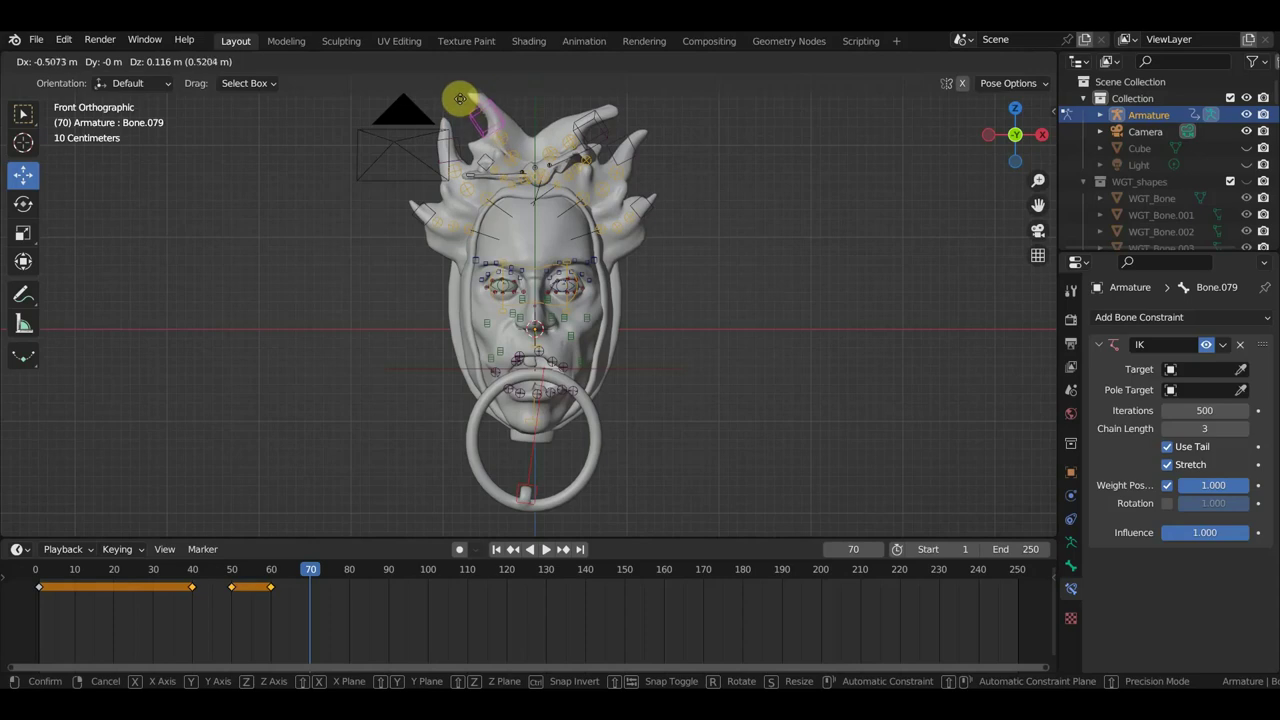
click(460, 98)
- Reposition the Bone.027, Bone.030 and Bone.029 hair controls on the upper right
click(595, 123)
key(g)
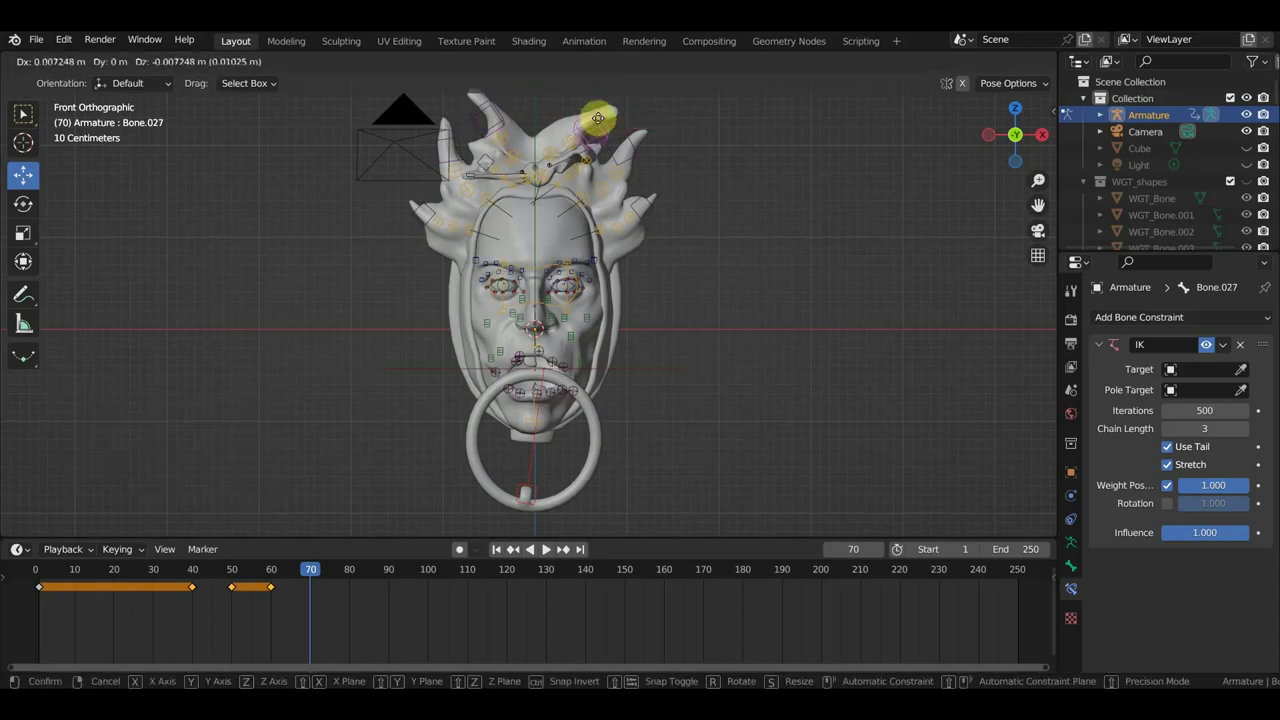
click(528, 93)
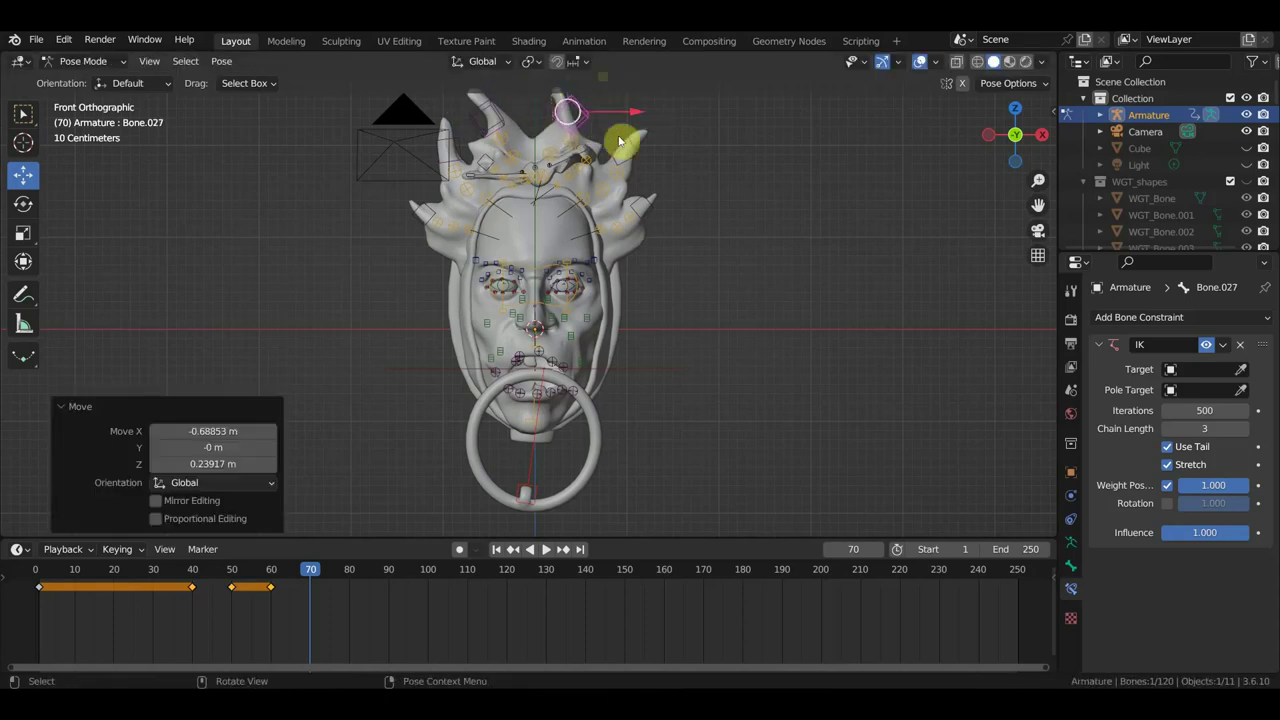
click(657, 213)
key(g)
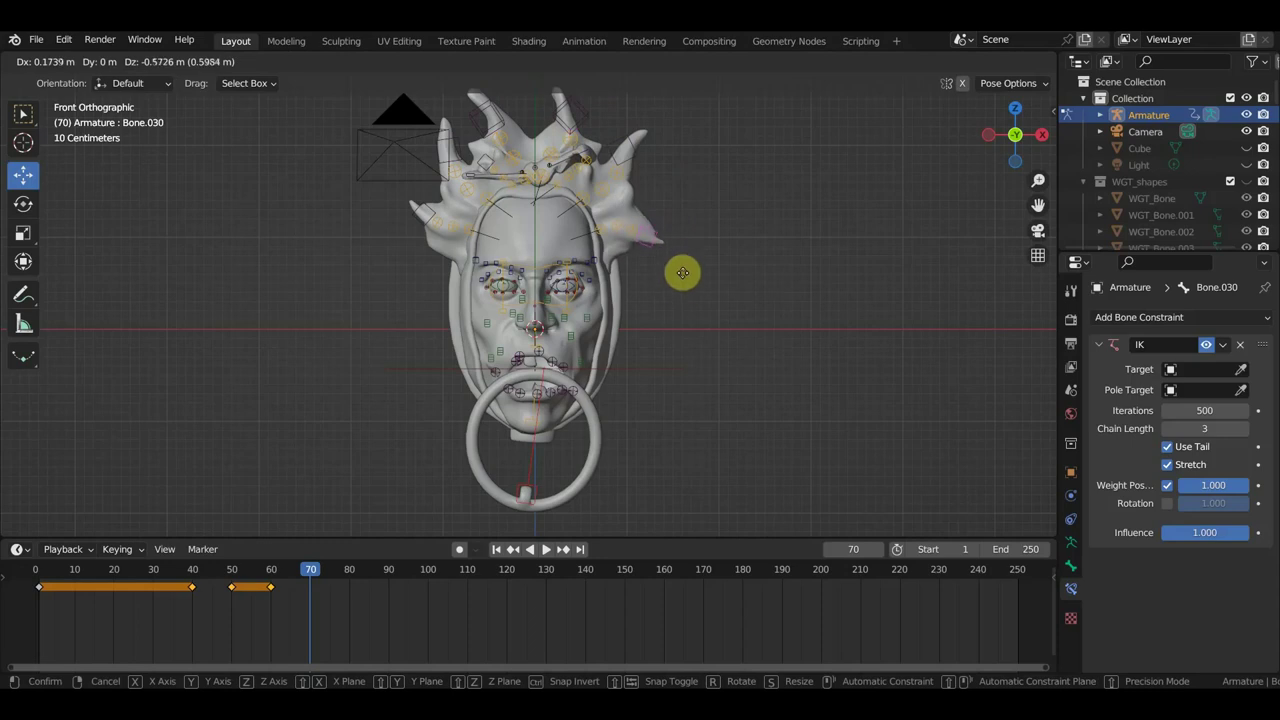
click(683, 287)
click(636, 150)
key(g)
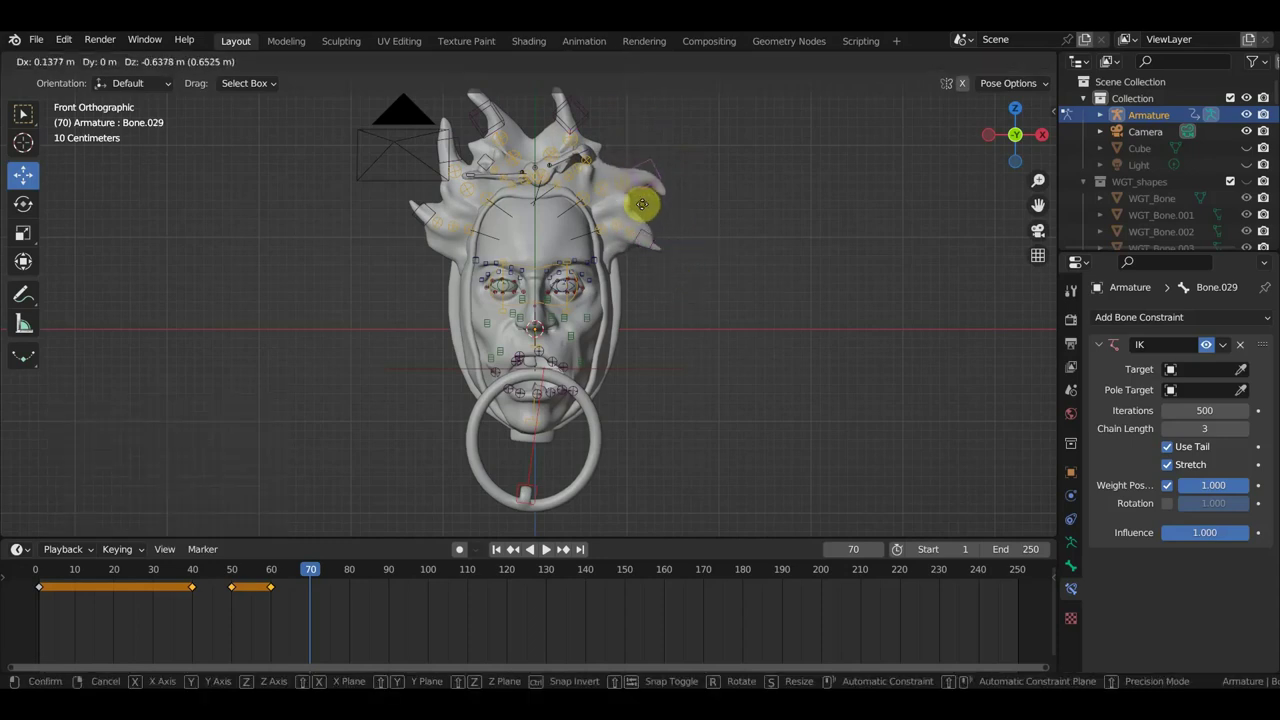
click(644, 209)
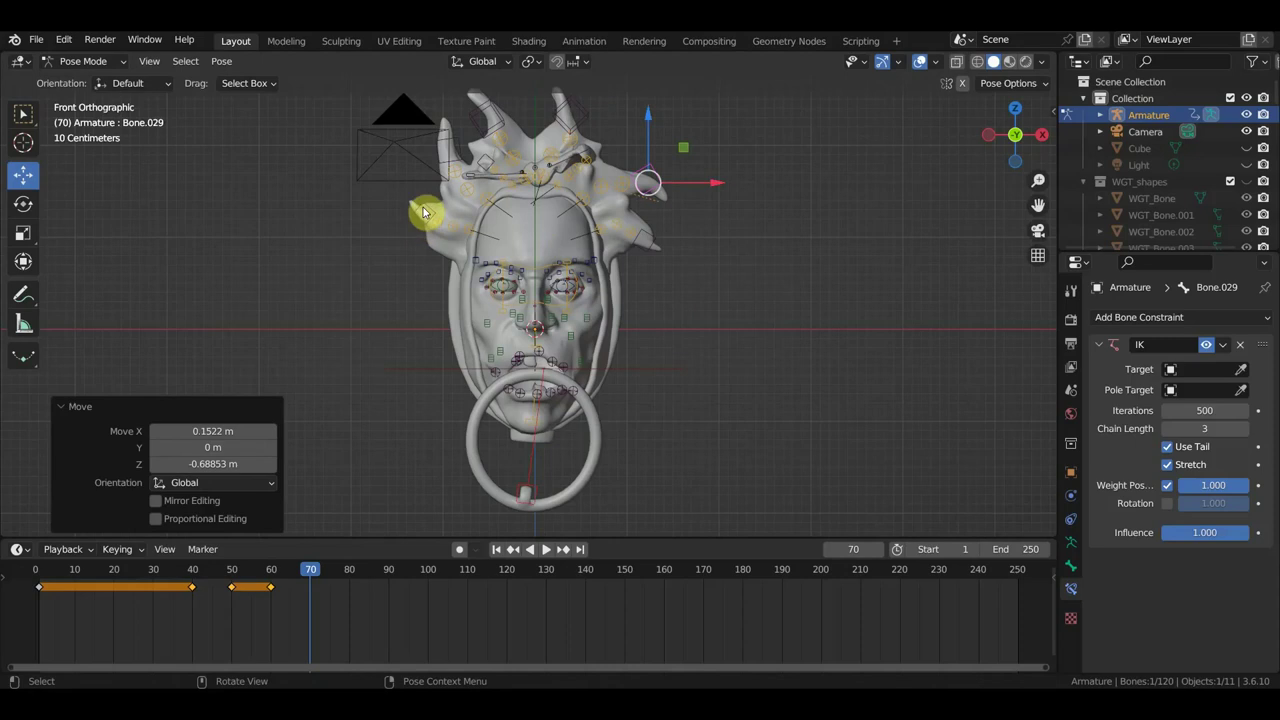
- Key location and rotation on every bone at frame 70, then scrub back and play the motion
key(a)
key(i)
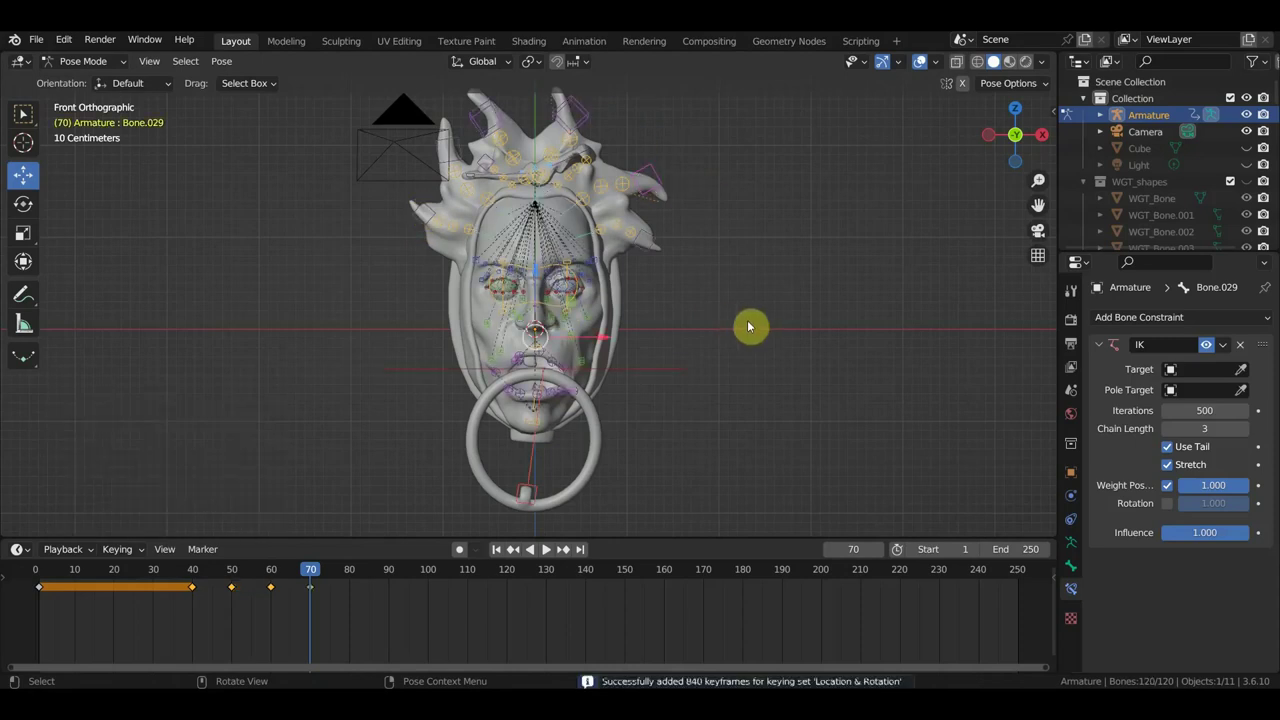
mouse_move(303, 592)
mouse_down()
mouse_move(206, 563)
mouse_move(86, 560)
mouse_move(252, 563)
mouse_move(323, 589)
mouse_move(273, 589)
mouse_up()
key(space)
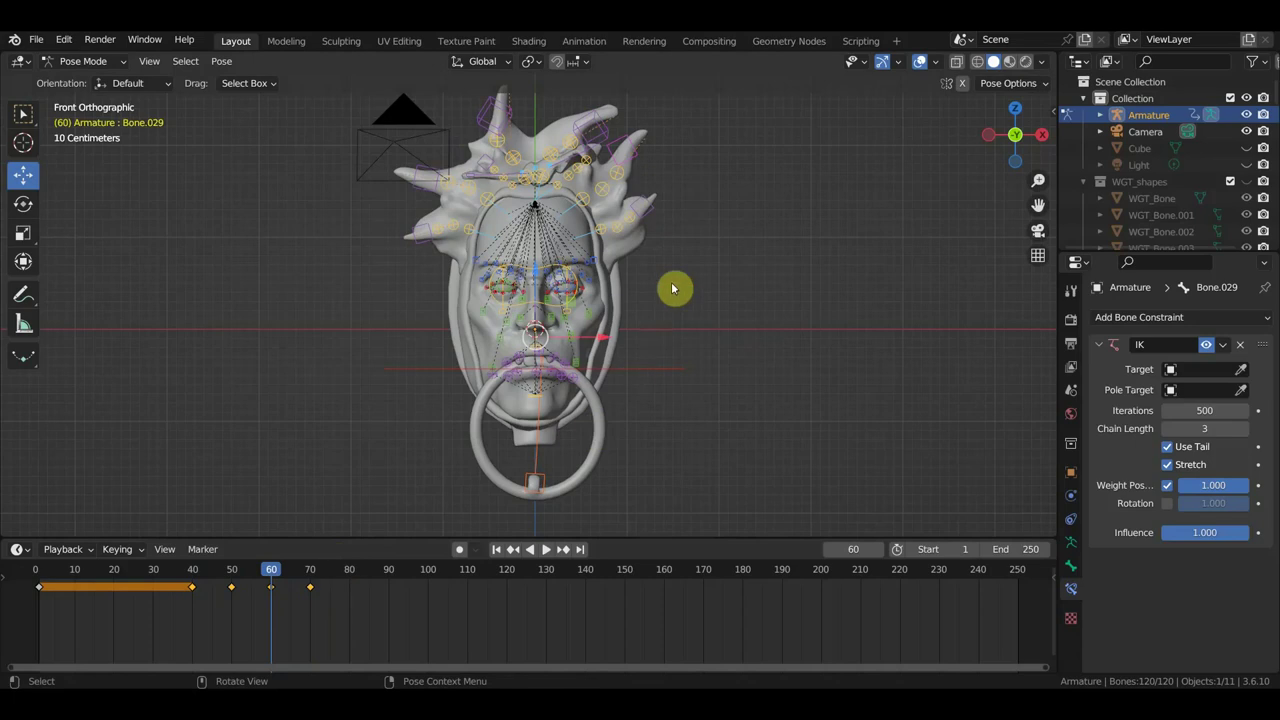
- Select hair bones, replay from frame 50, and select the keyframes at frames 50 and 70
mouse_move(741, 231)
mouse_down()
mouse_move(349, 131)
mouse_move(297, 80)
mouse_up()
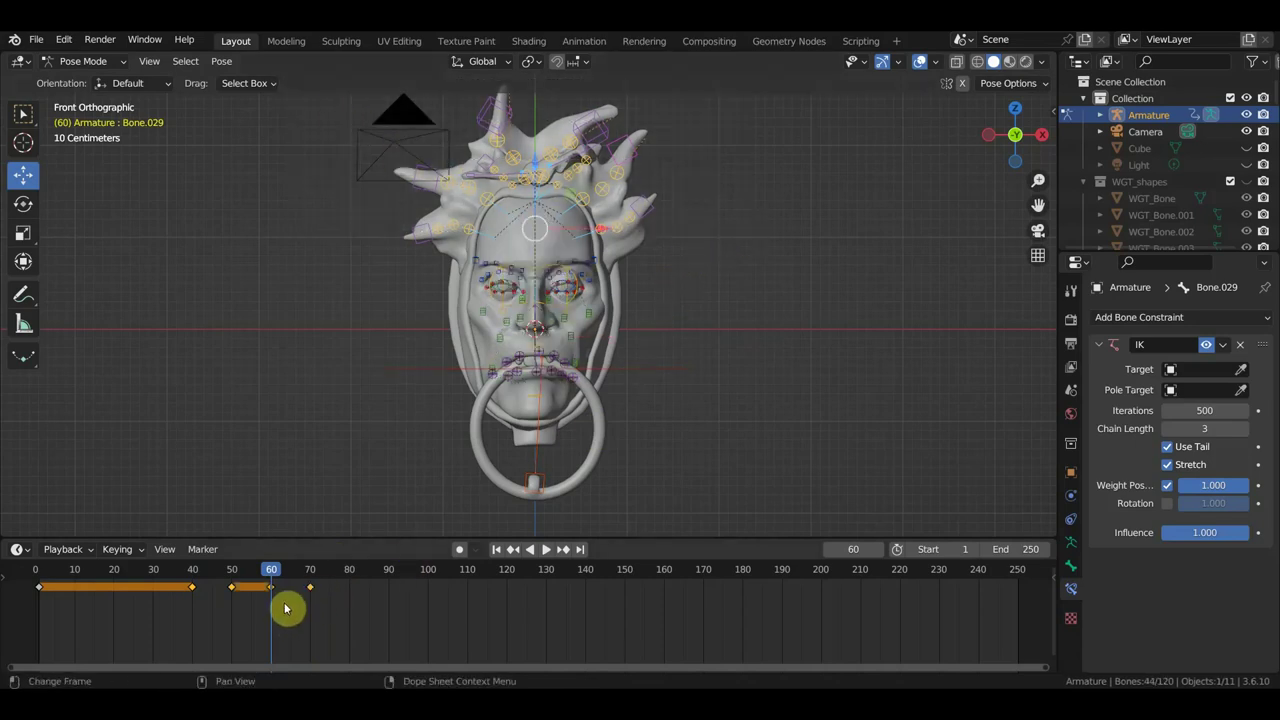
drag(240, 569, 228, 569)
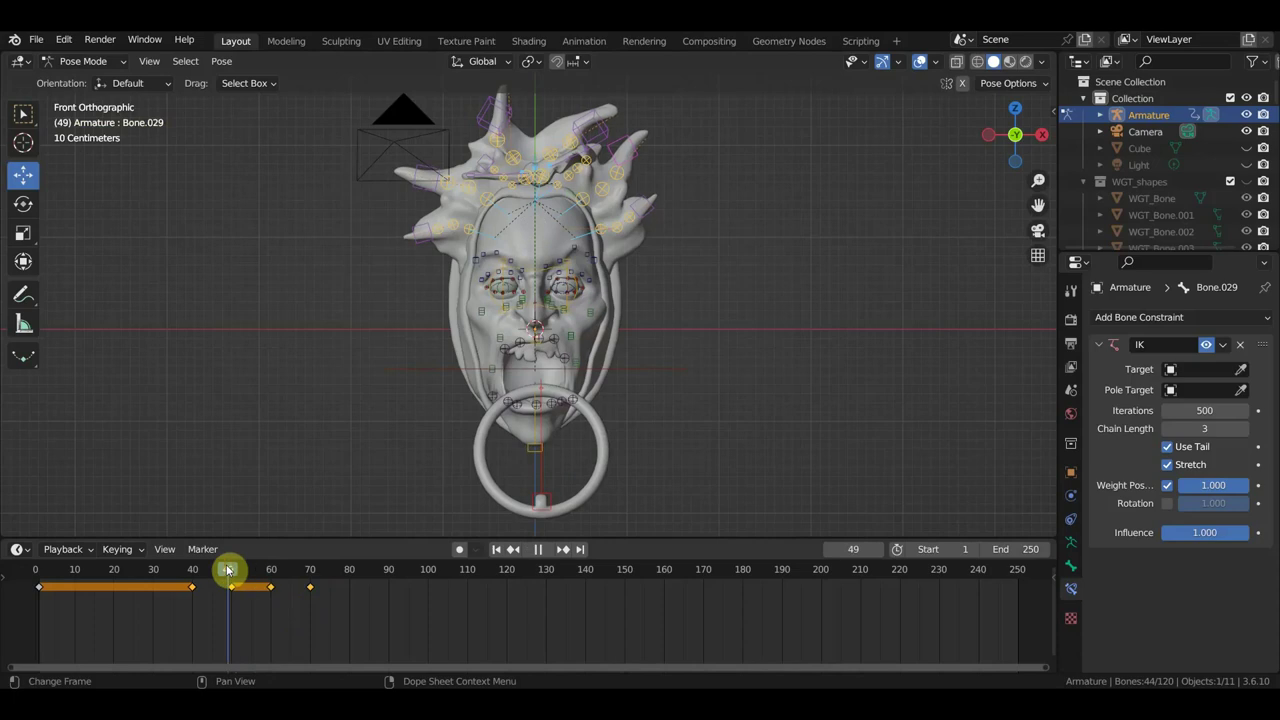
mouse_move(283, 615)
mouse_down()
mouse_move(243, 572)
mouse_move(346, 580)
mouse_move(217, 580)
mouse_move(240, 583)
mouse_up()
drag(323, 628, 191, 569)
click(233, 571)
key(space)
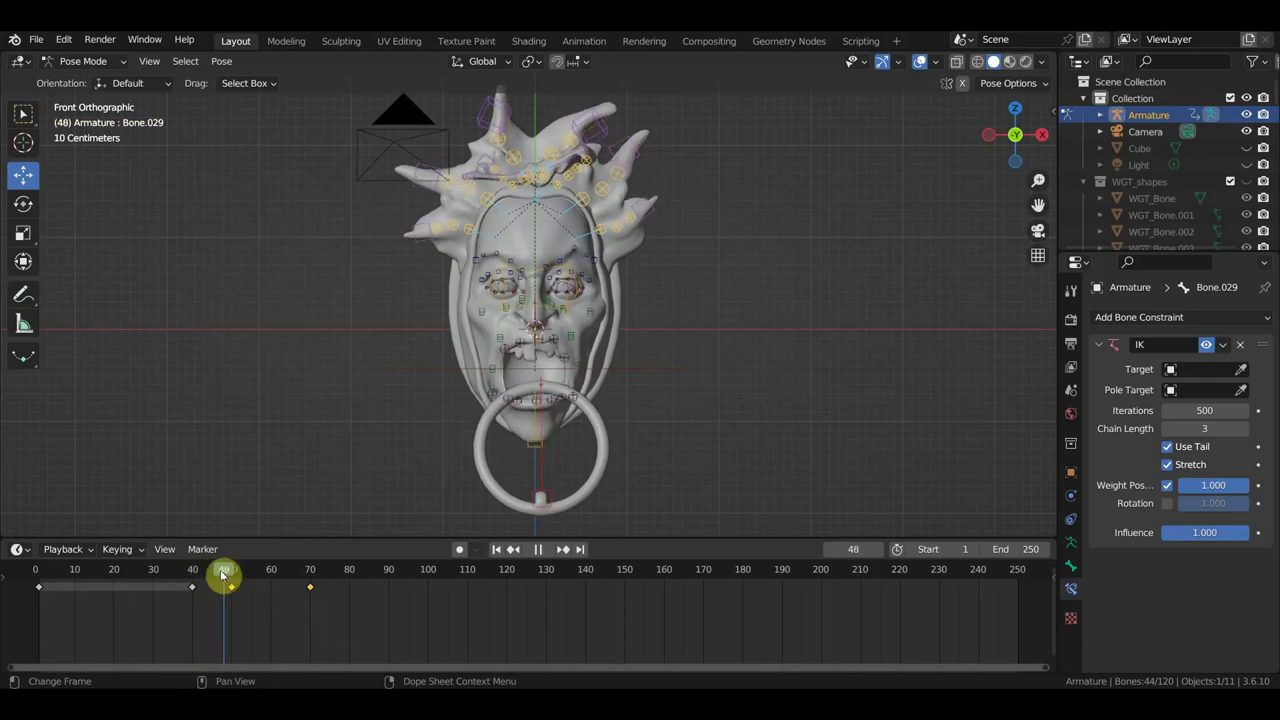
key(space)
drag(357, 622, 214, 565)
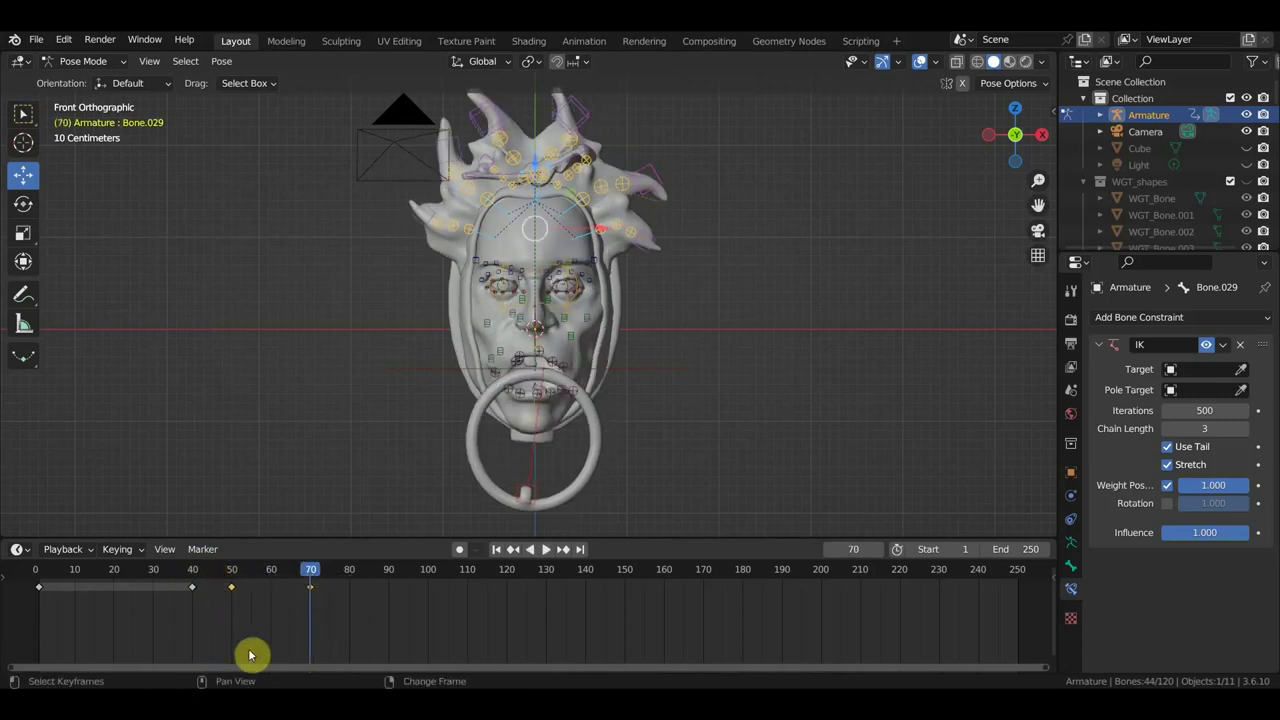
- Duplicate the selected keyframes 30 frames later and scrub to check the new poses
key(shift+d)
click(366, 646)
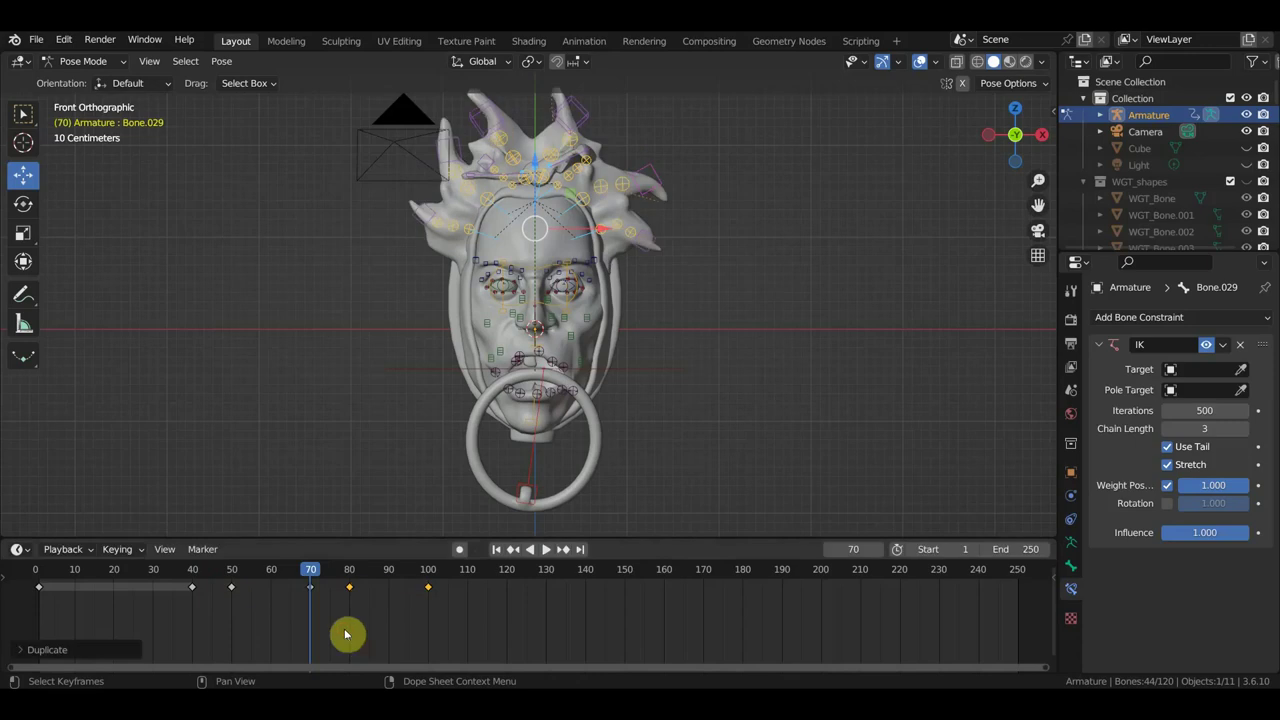
mouse_move(314, 571)
mouse_down()
mouse_move(466, 594)
mouse_move(229, 589)
mouse_up()
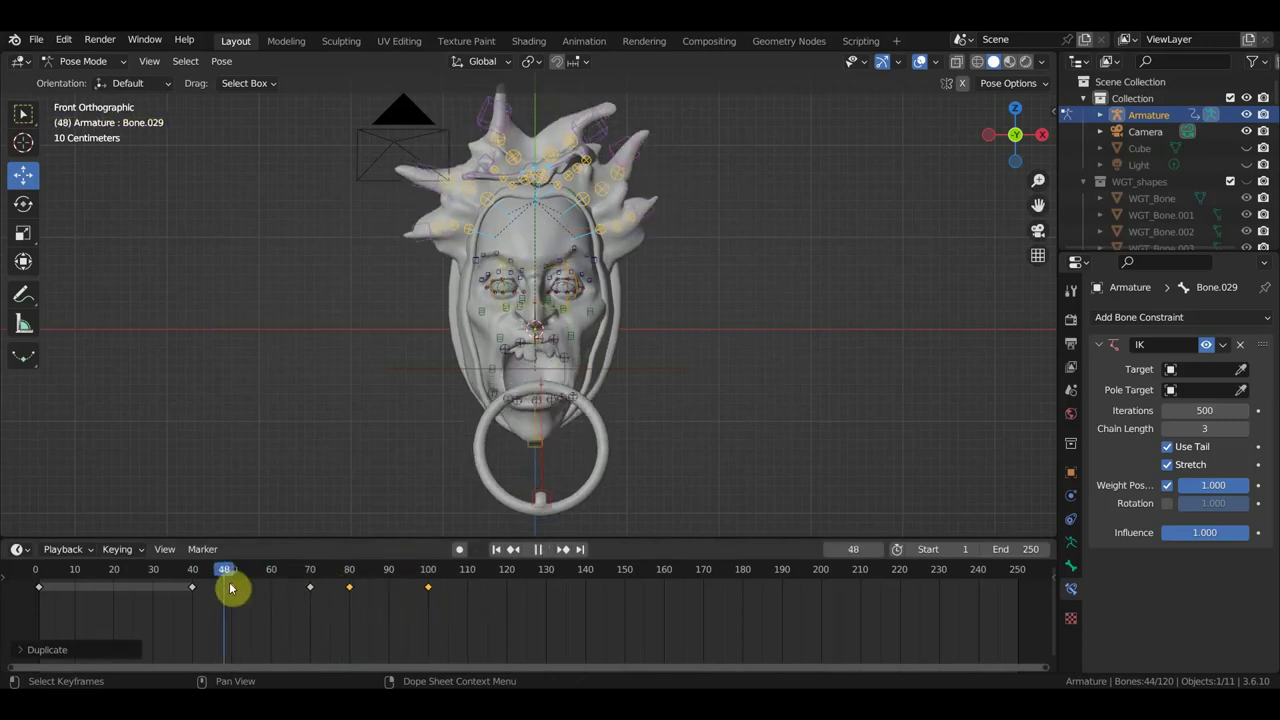
- Scale the keyframes after frame 50 outward from frame 50 to slow the timing, then preview
mouse_move(459, 616)
mouse_down()
mouse_move(220, 577)
mouse_move(232, 580)
mouse_up()
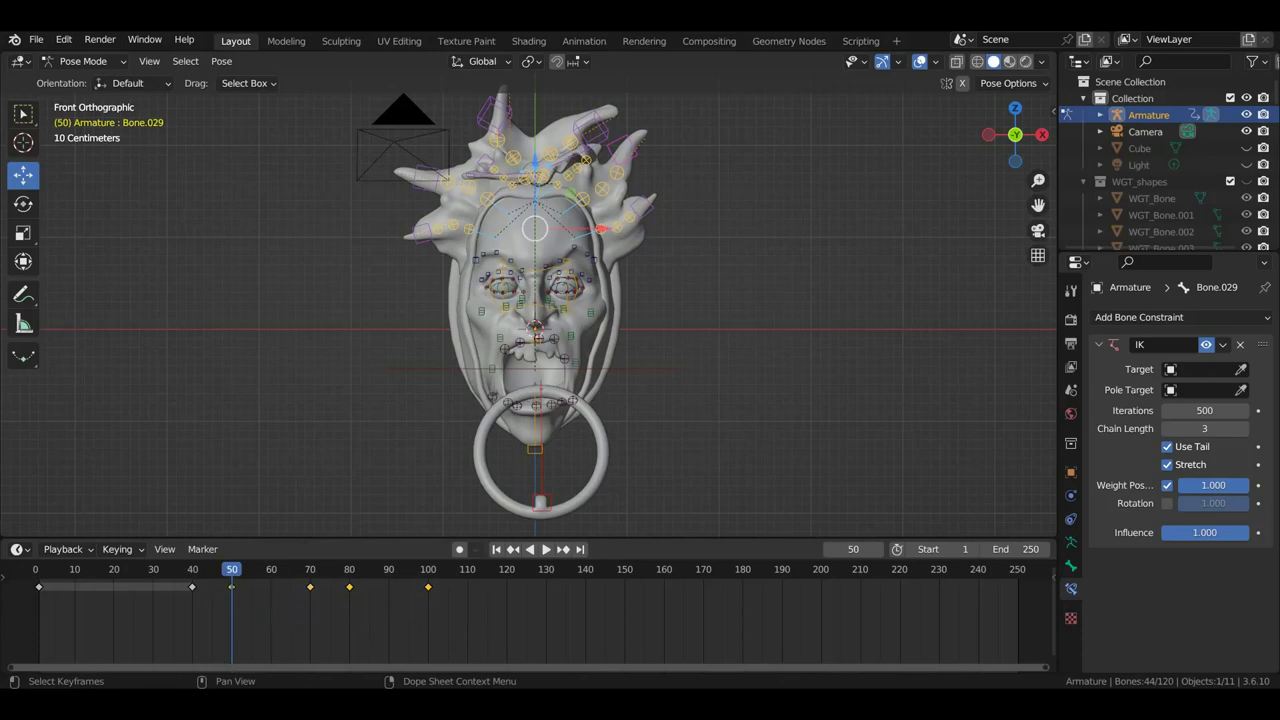
key(s)
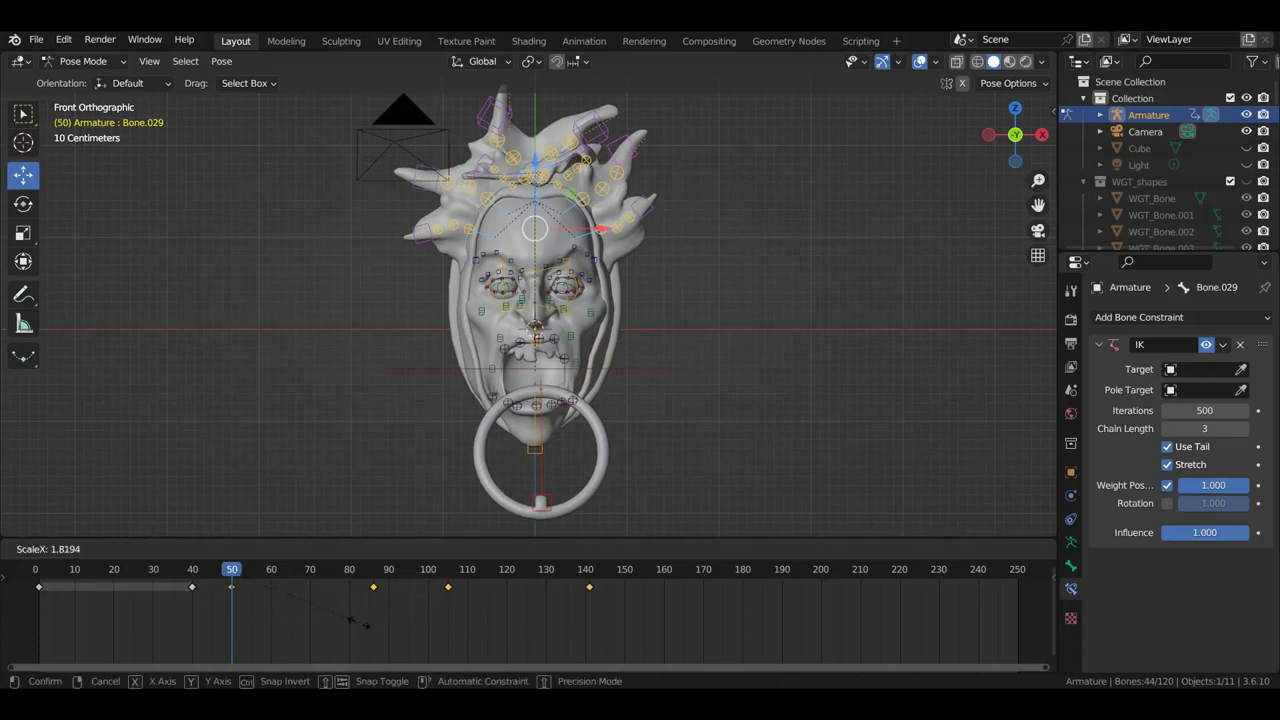
click(356, 622)
key(space)
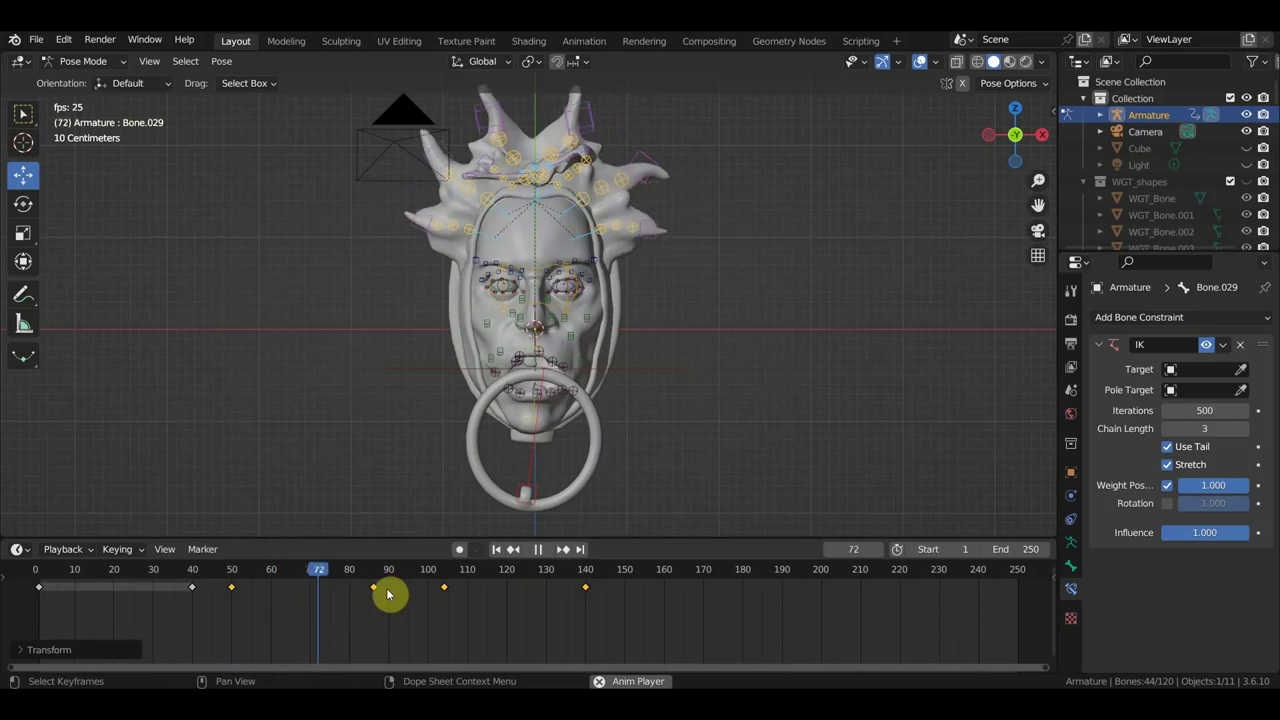
key(space)
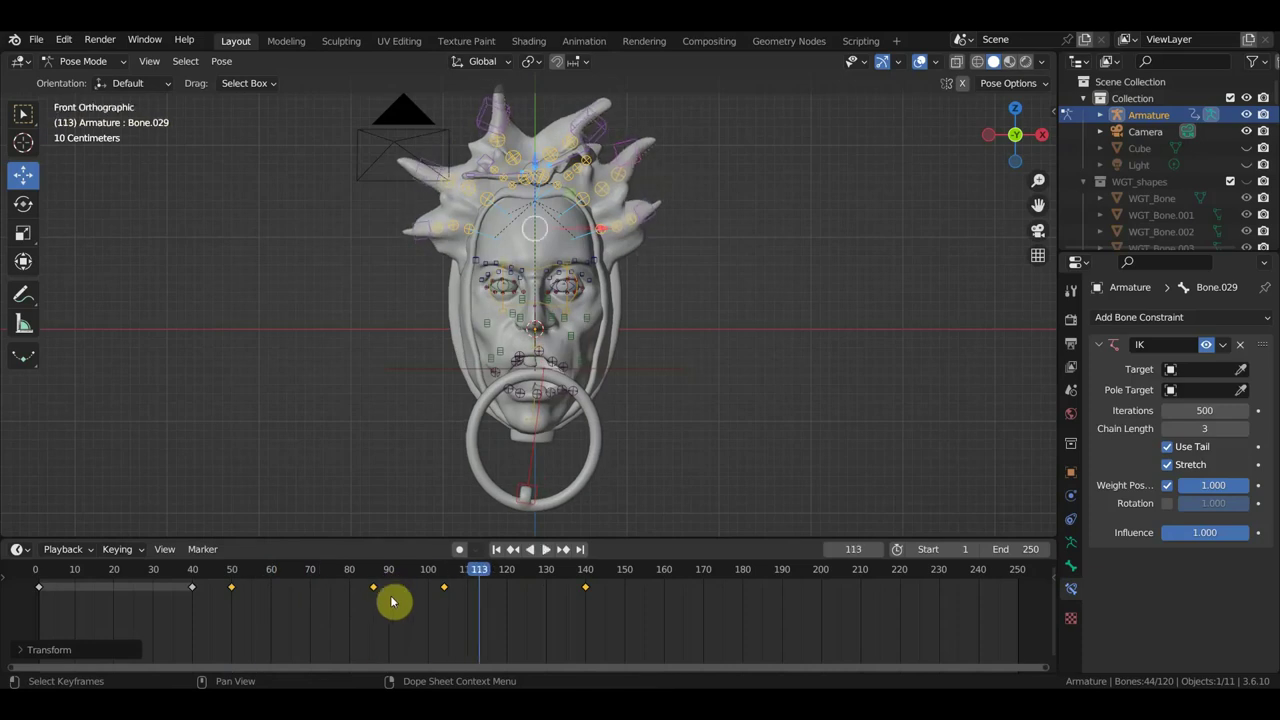
- Move the keyframe near frame 103 to frame 113 and play back from frame 52
click(444, 598)
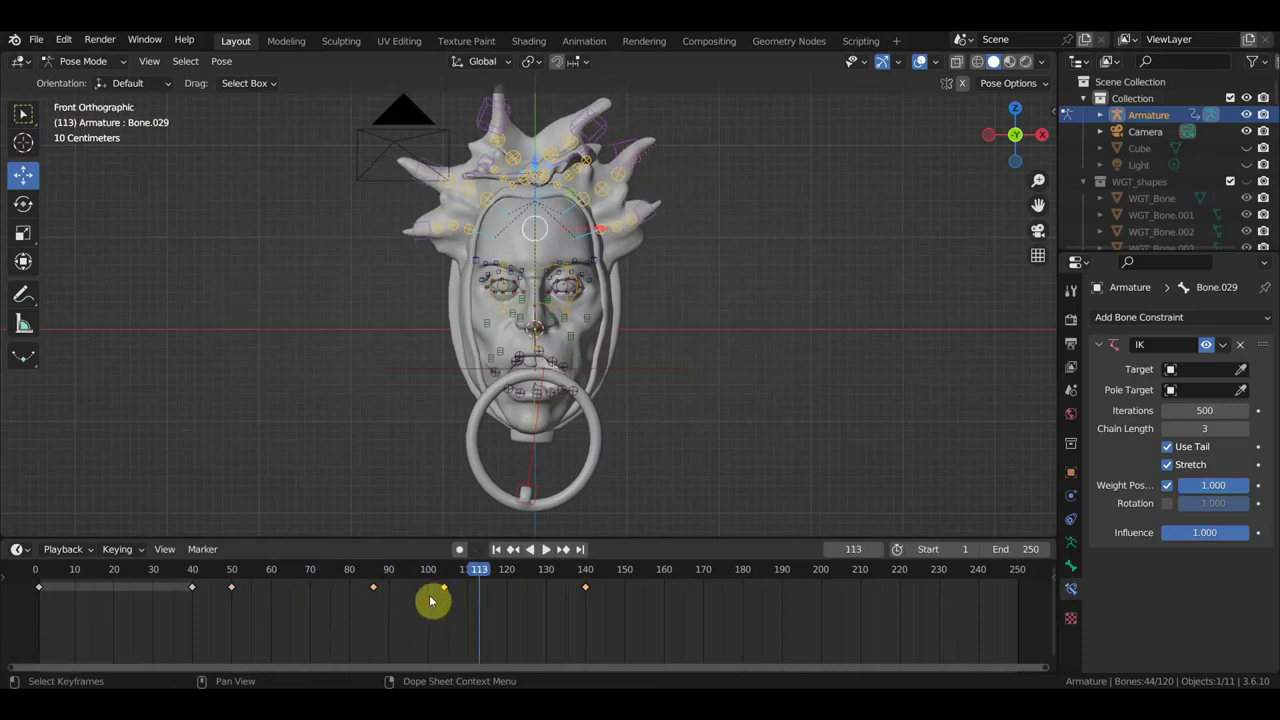
key(g)
click(470, 599)
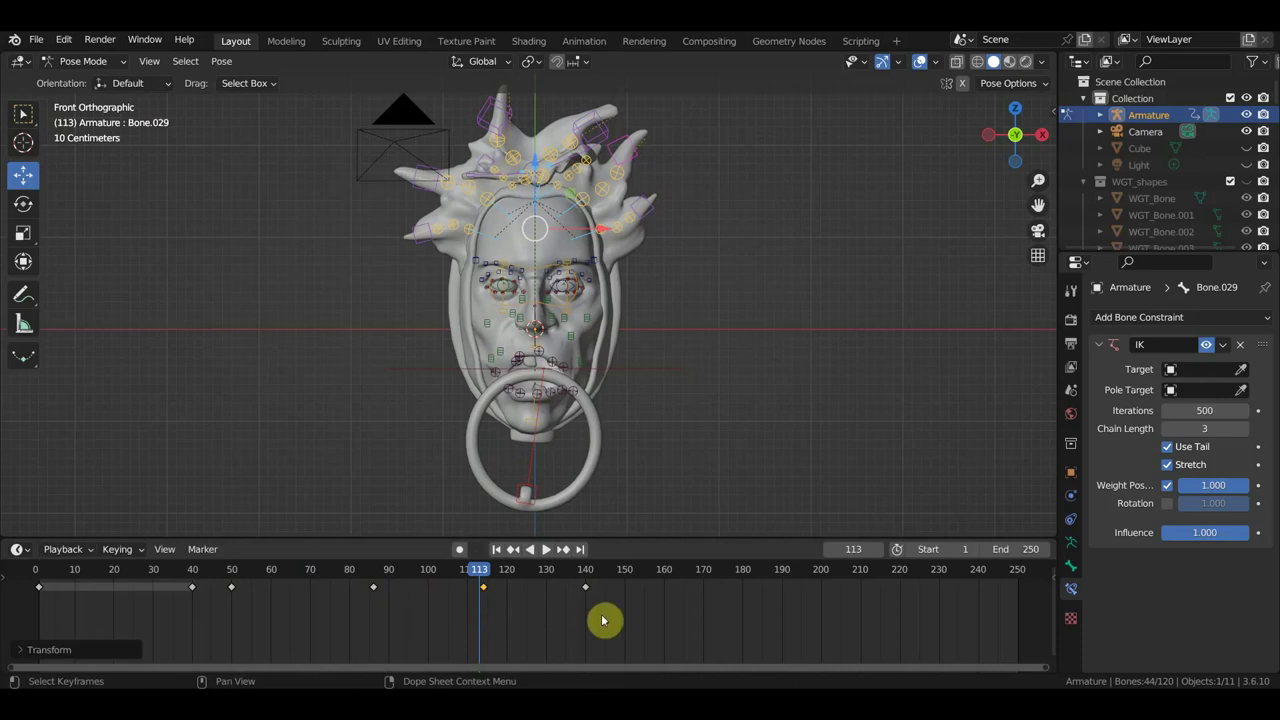
key(space)
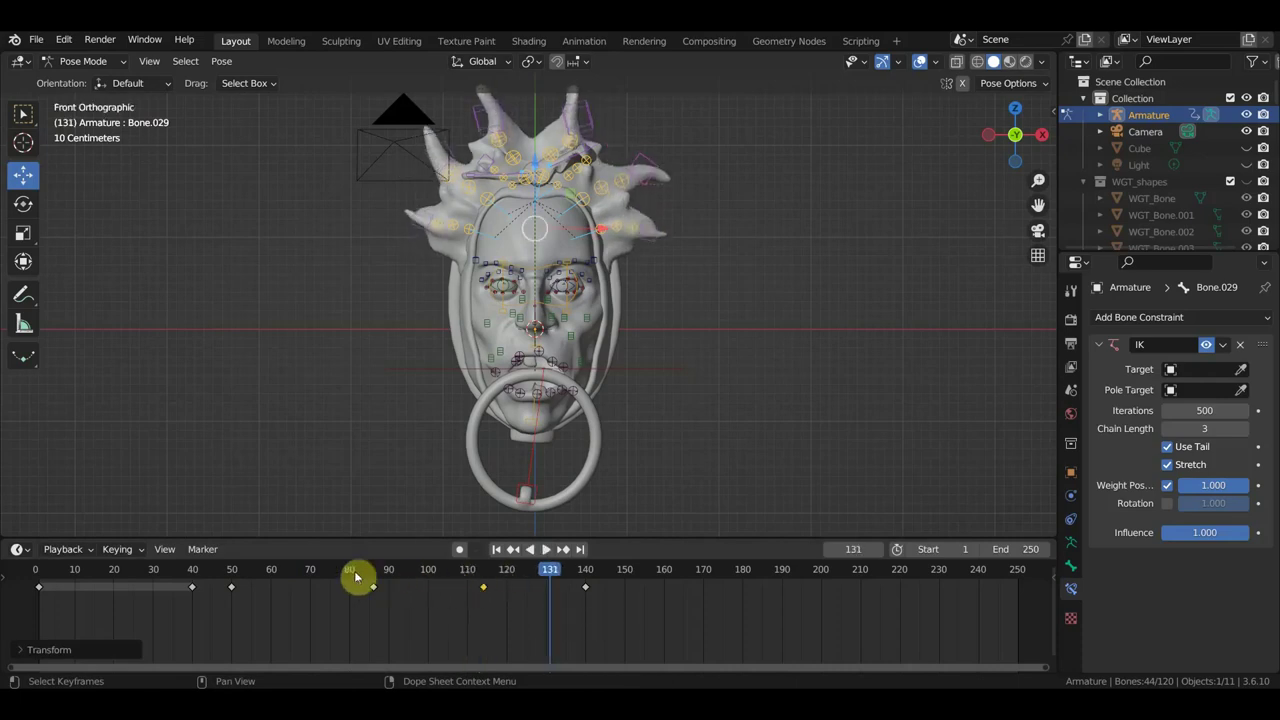
click(240, 575)
drag(240, 575, 258, 599)
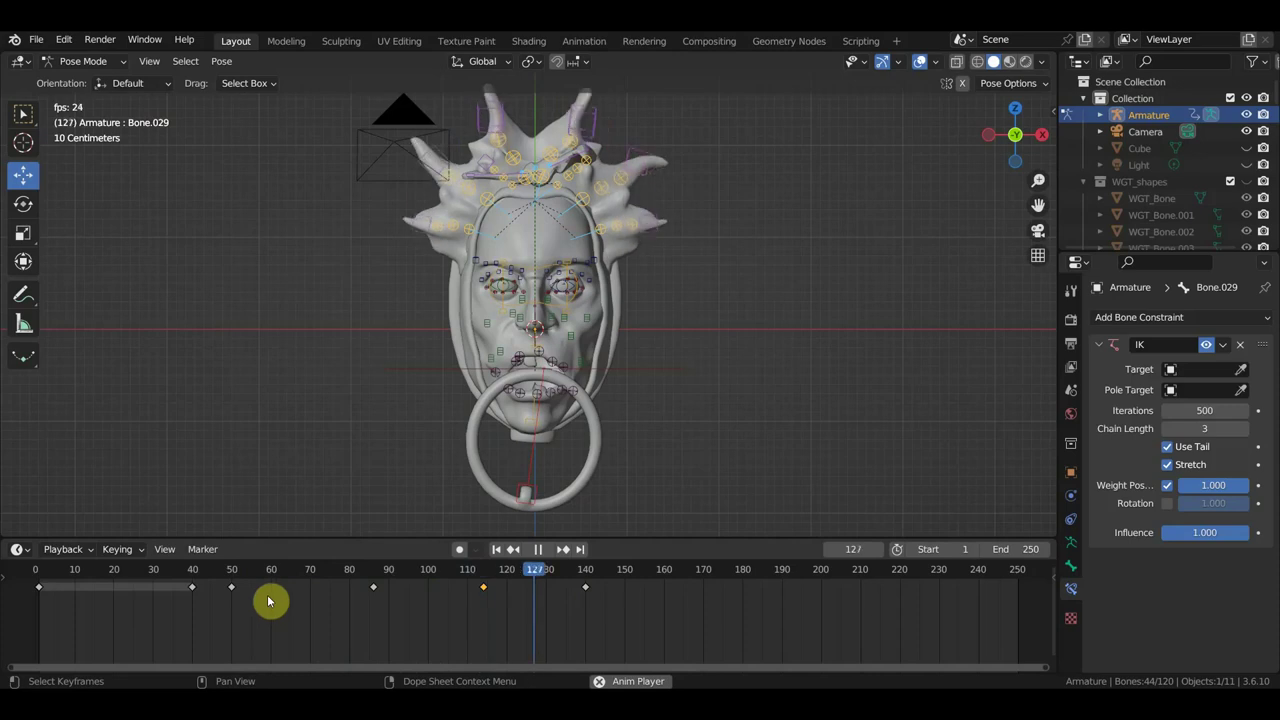
key(space)
- Shift the keys around frames 60–70 about 20 frames later, then duplicate them near frames 100–110
scroll(509, 392, up, 1)
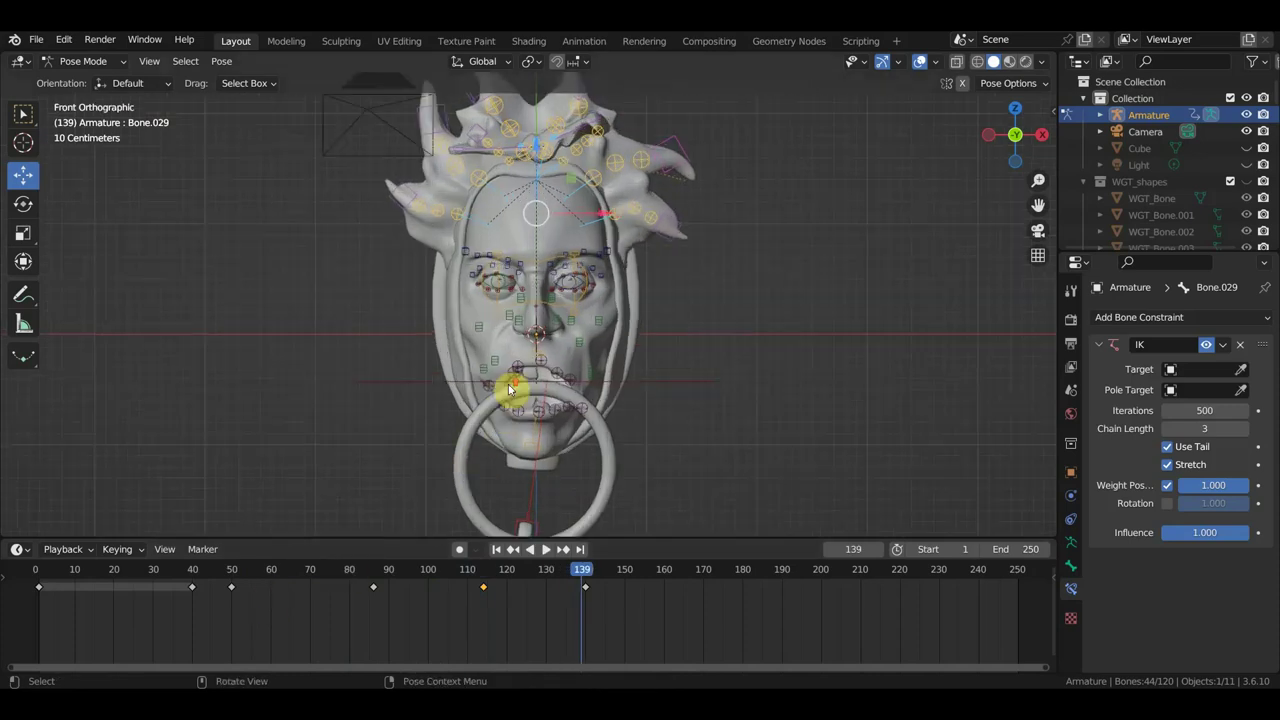
middle_drag(558, 376, 586, 371)
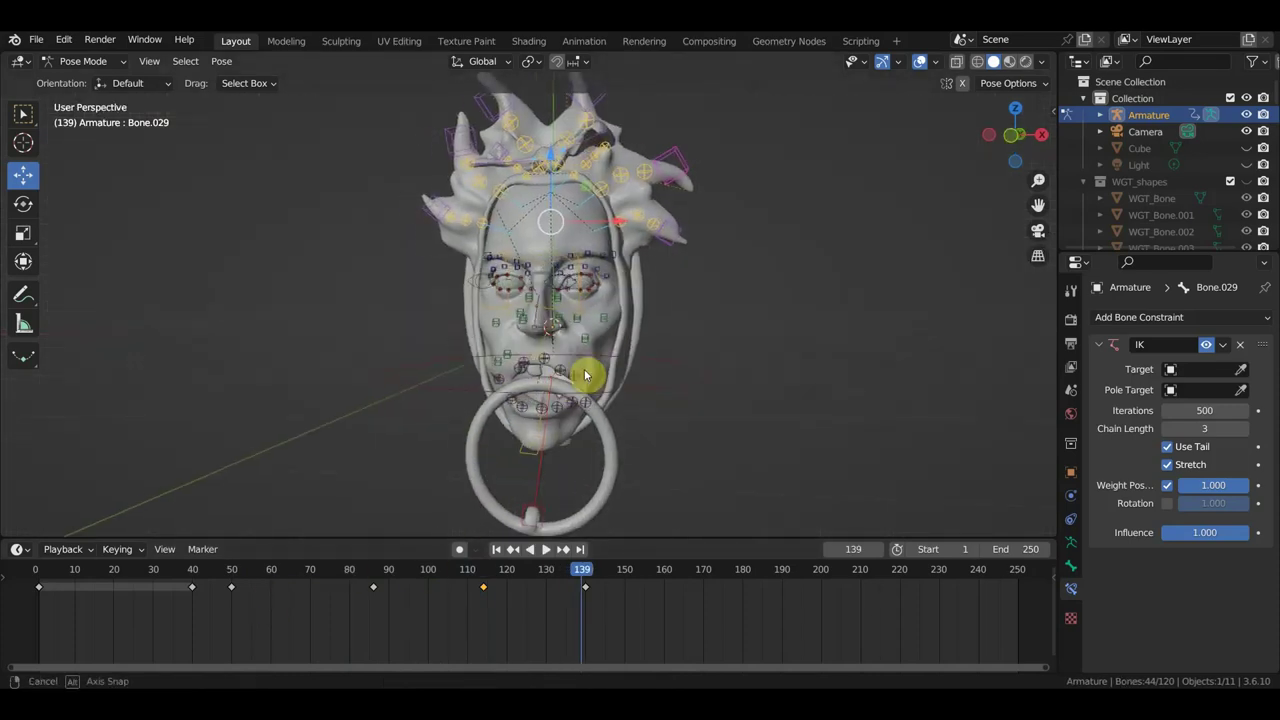
mouse_move(710, 477)
mouse_down()
mouse_move(516, 396)
mouse_move(405, 259)
mouse_up()
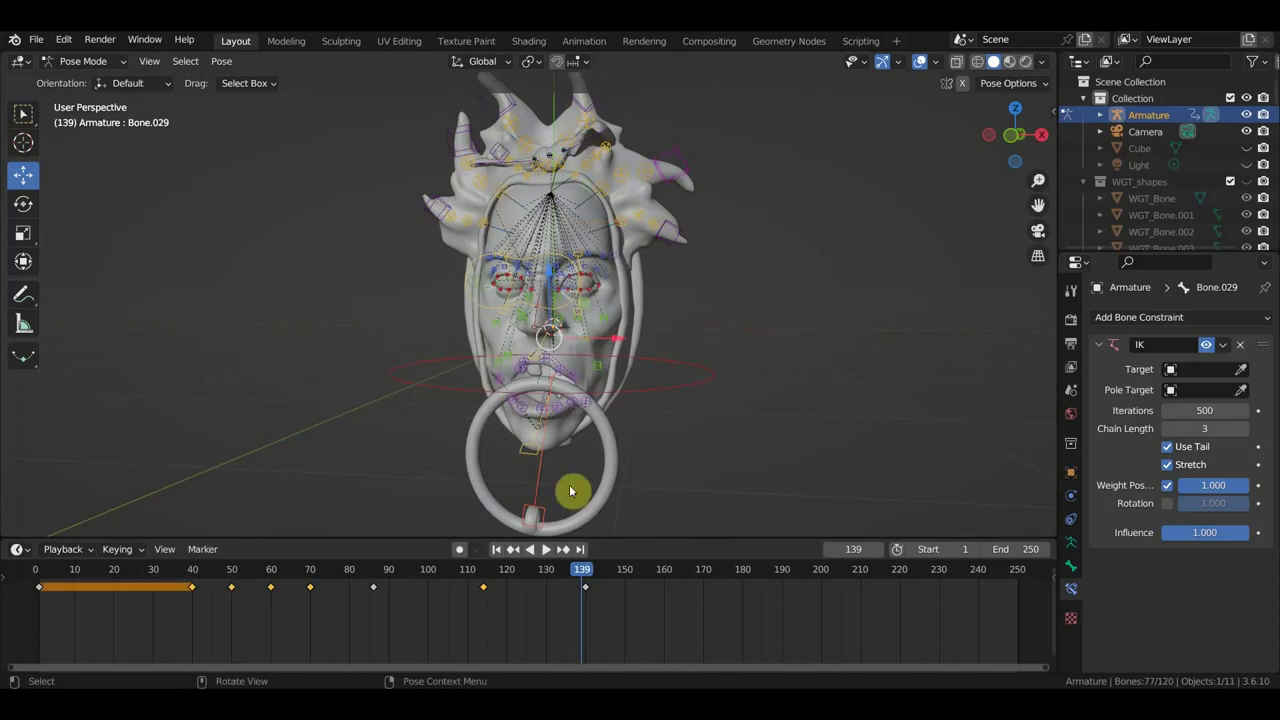
mouse_move(344, 574)
mouse_down()
mouse_move(262, 585)
mouse_move(236, 571)
mouse_move(287, 575)
mouse_up()
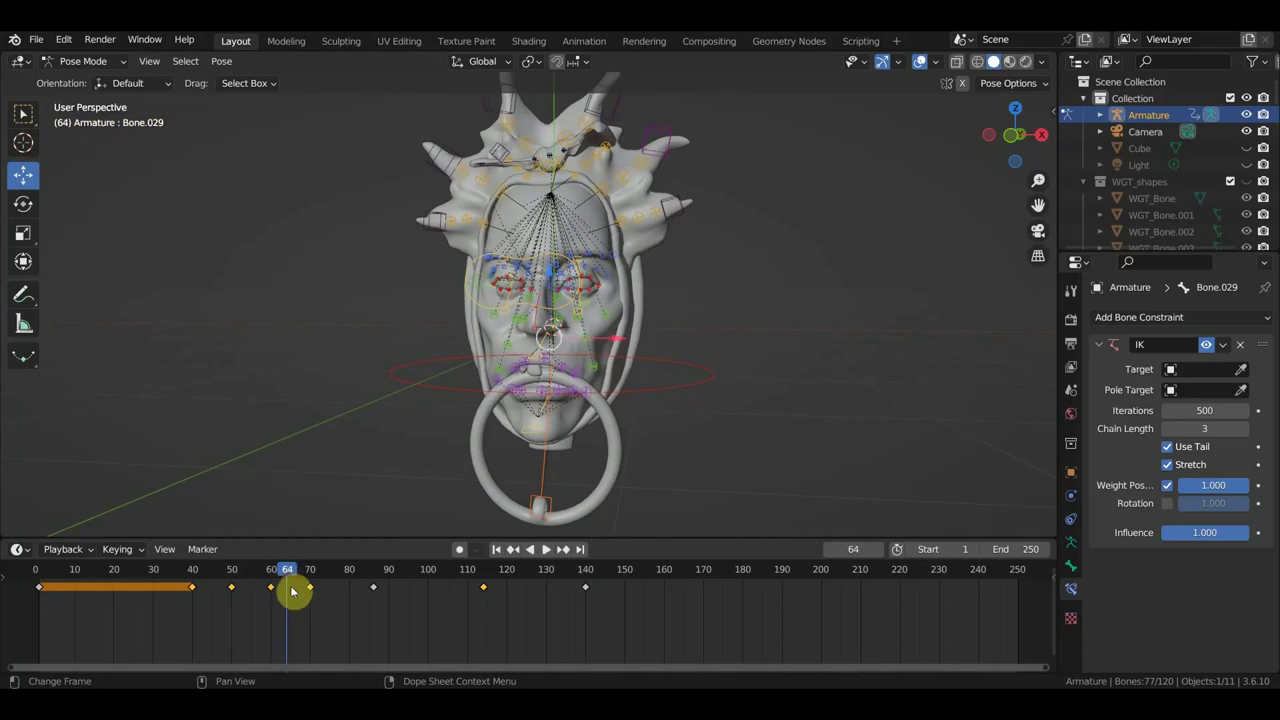
drag(339, 614, 250, 582)
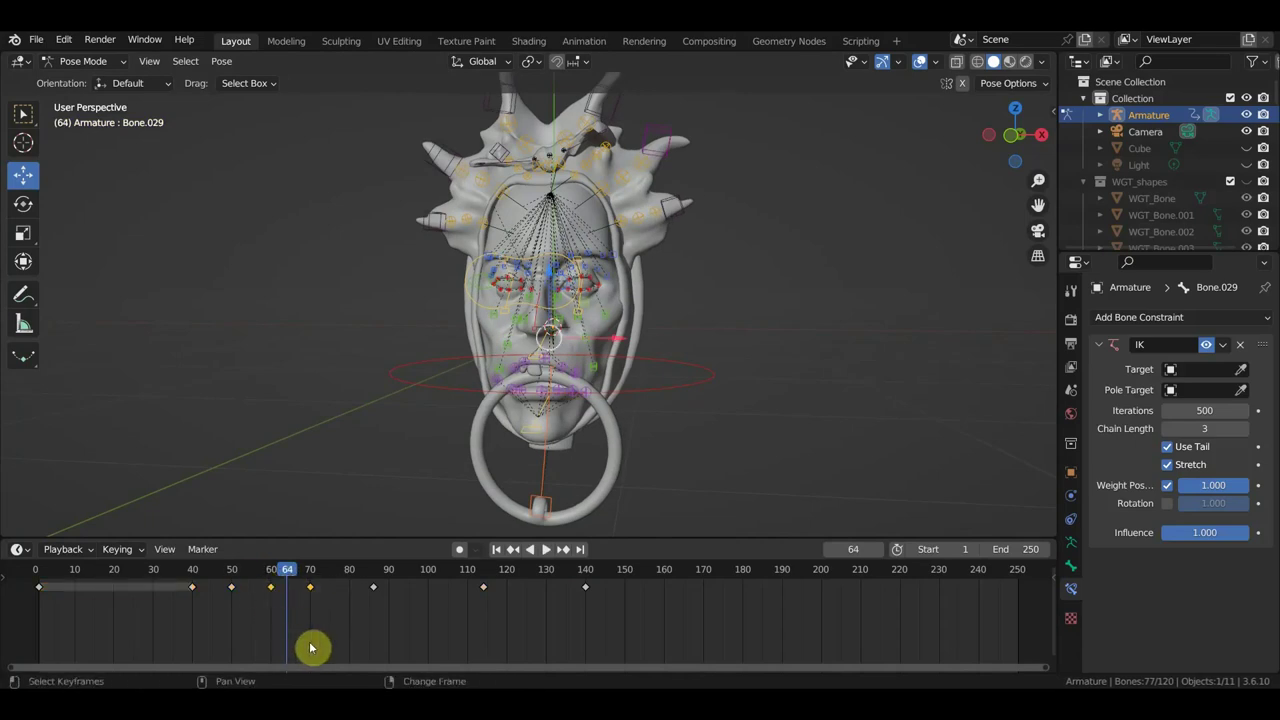
key(g)
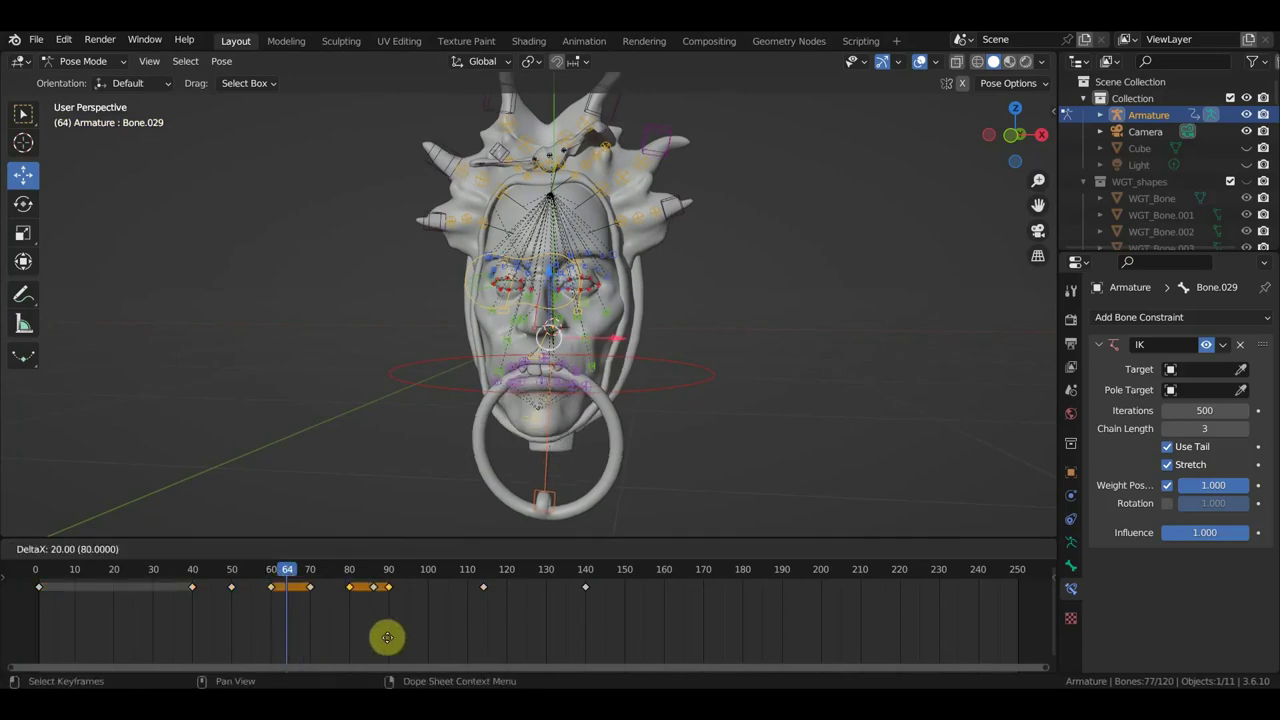
click(386, 634)
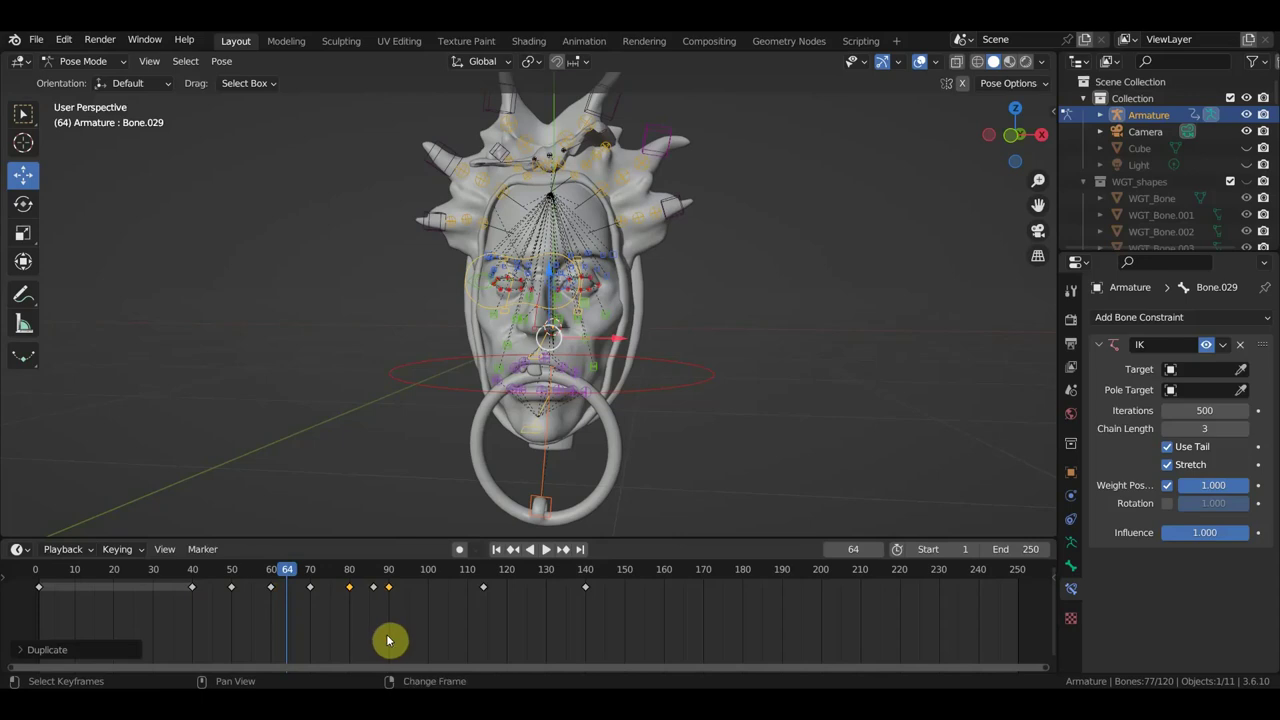
key(shift+d)
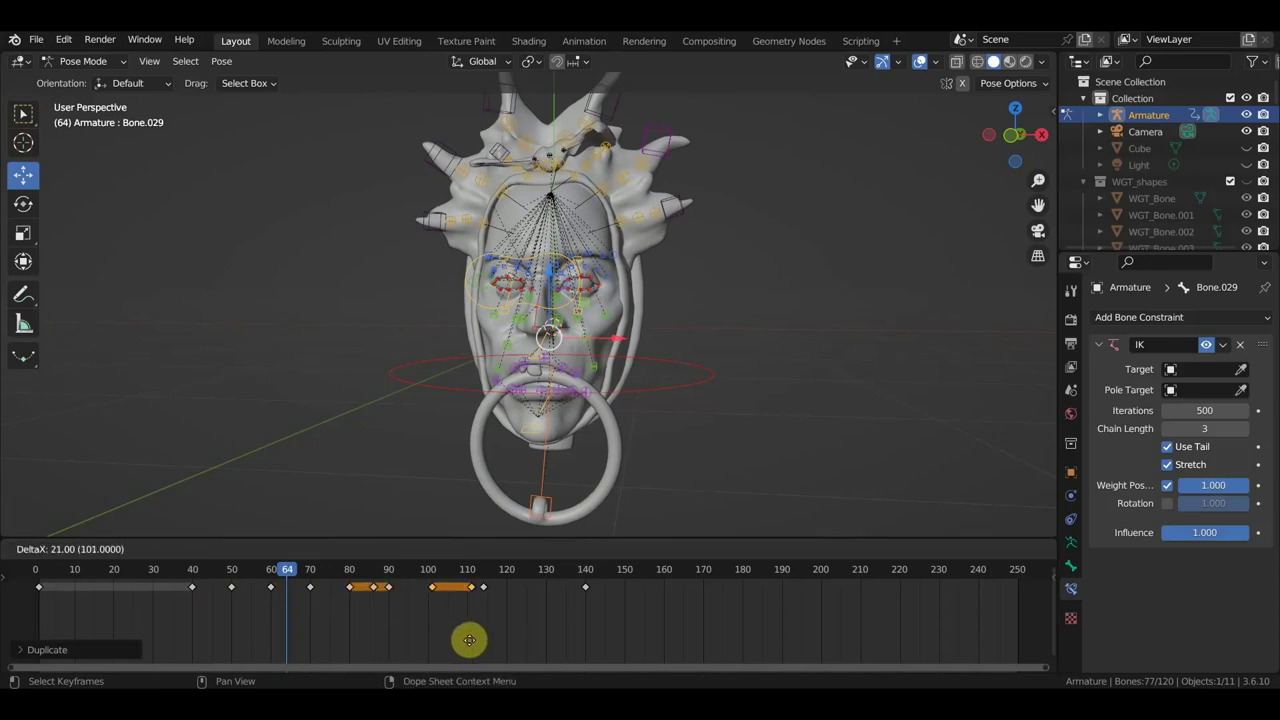
click(469, 640)
key(space)
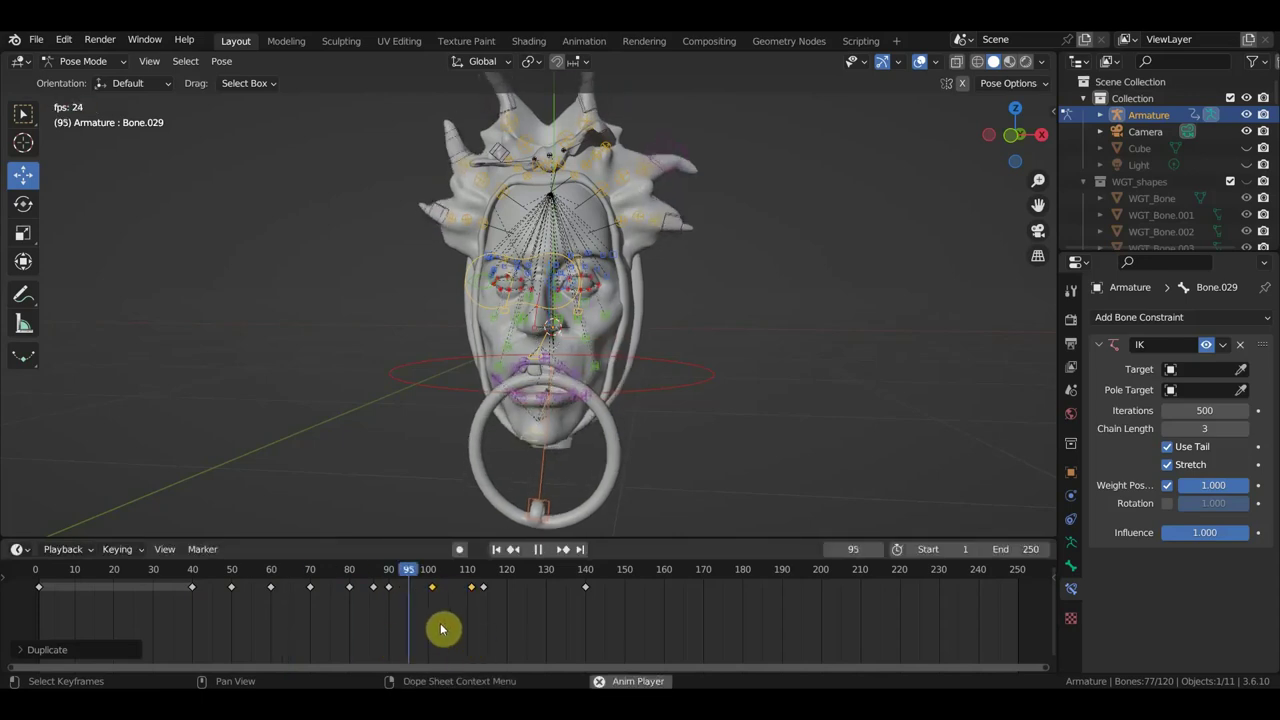
key(space)
- Review the tendril motion from frame 86 by playing and scrubbing the timeline
middle_drag(574, 486, 478, 523)
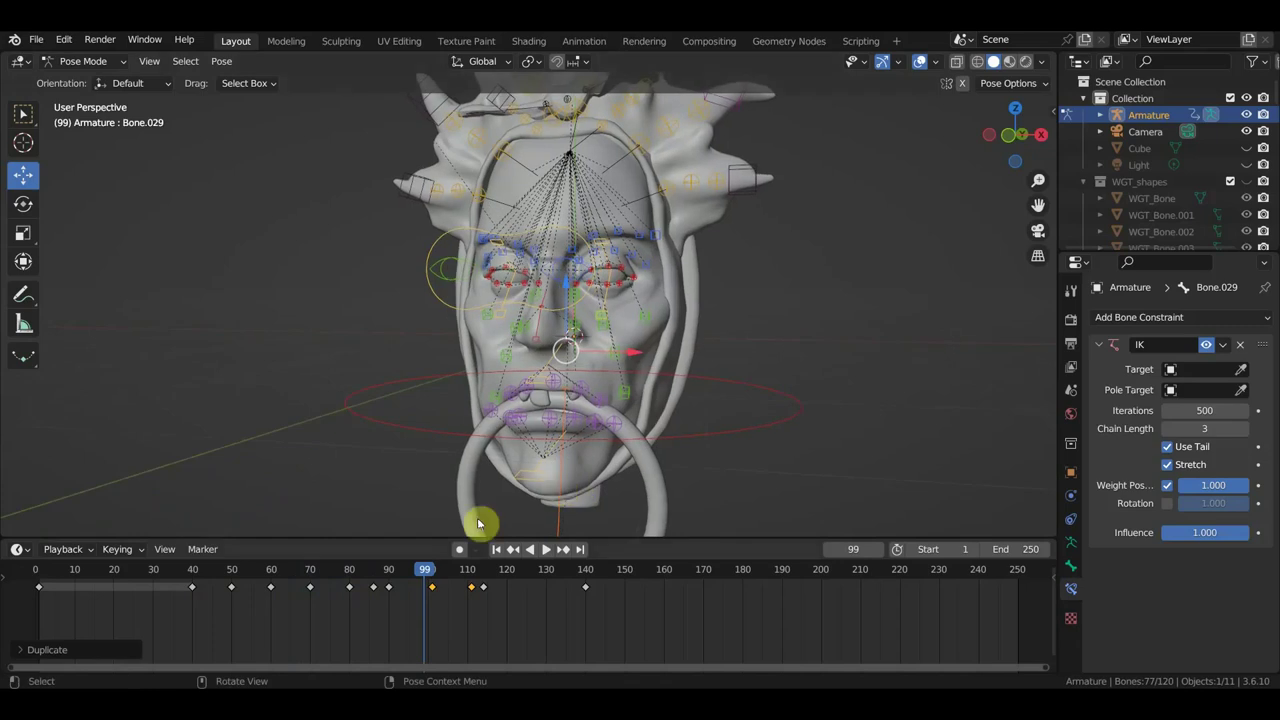
click(373, 569)
key(space)
mouse_move(373, 569)
mouse_down()
mouse_move(394, 577)
mouse_move(361, 572)
mouse_up()
mouse_move(346, 570)
mouse_down()
mouse_move(214, 569)
mouse_move(623, 587)
mouse_move(509, 571)
mouse_up()
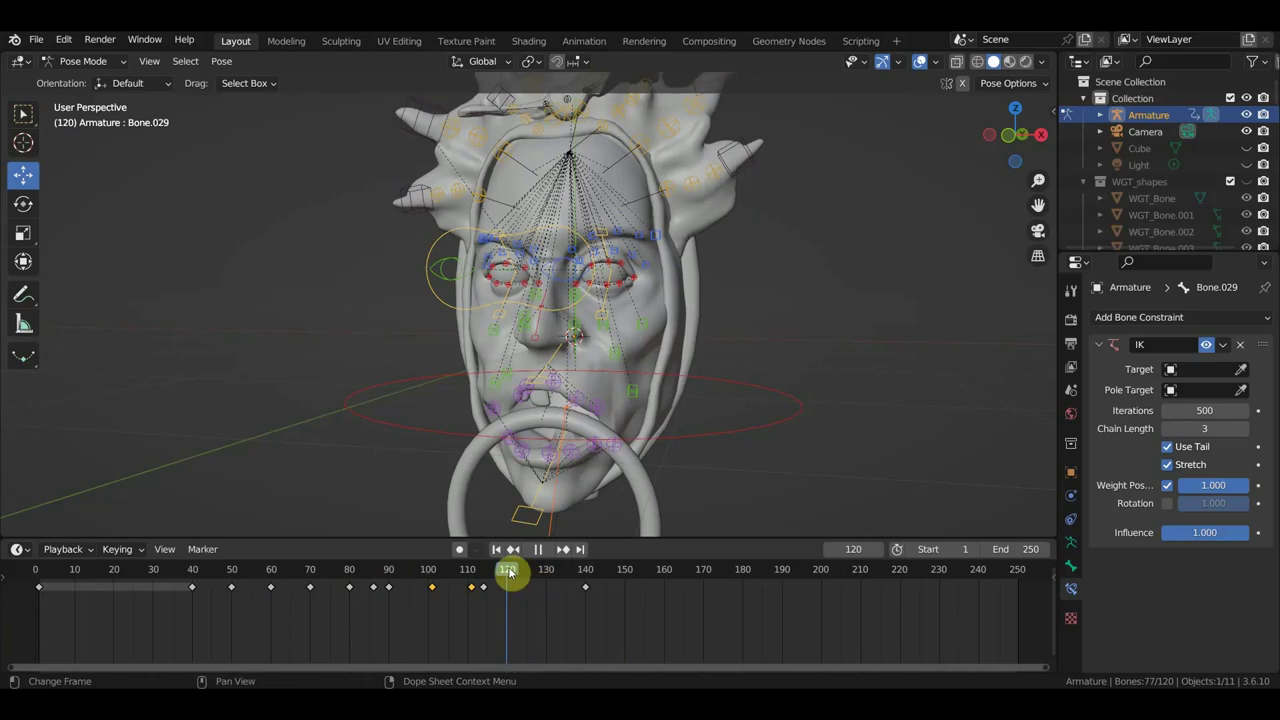
- Clear the chin and ring bones' pose, then switch to Right Ortho with X-ray on
mouse_move(566, 534)
middle_down()
mouse_move(586, 449)
mouse_move(544, 439)
mouse_move(545, 372)
middle_up()
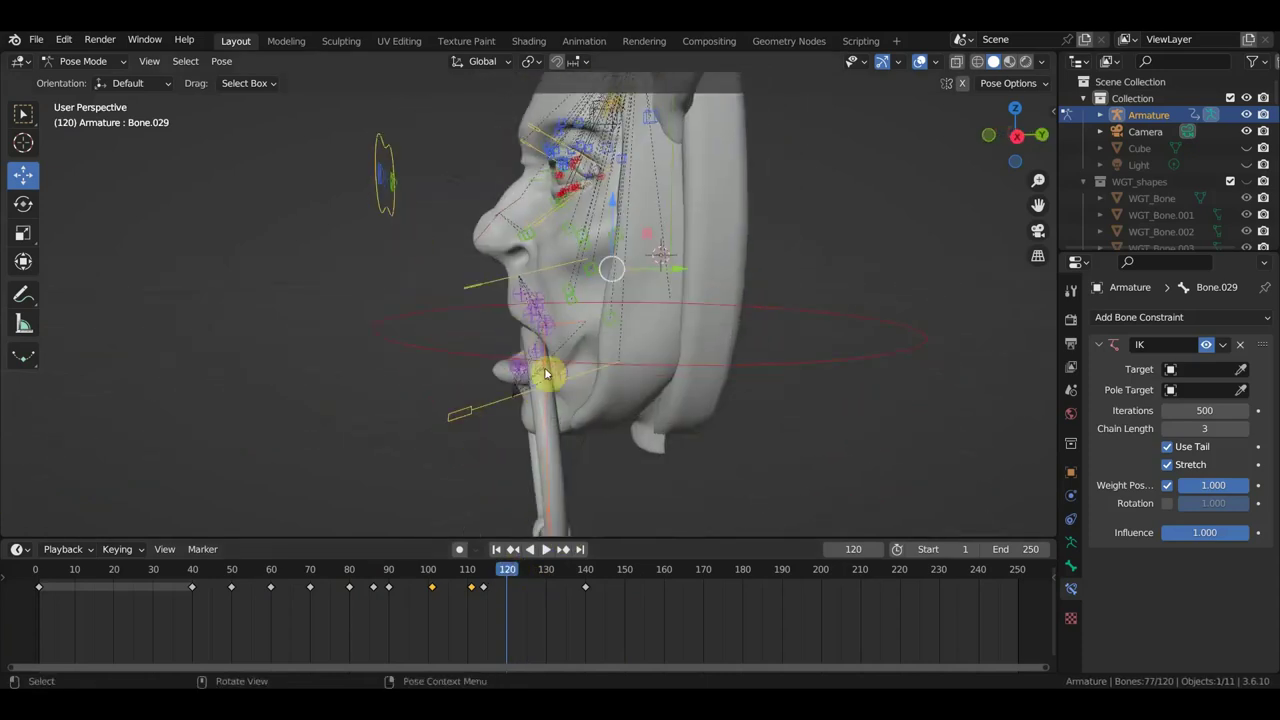
drag(589, 466, 468, 282)
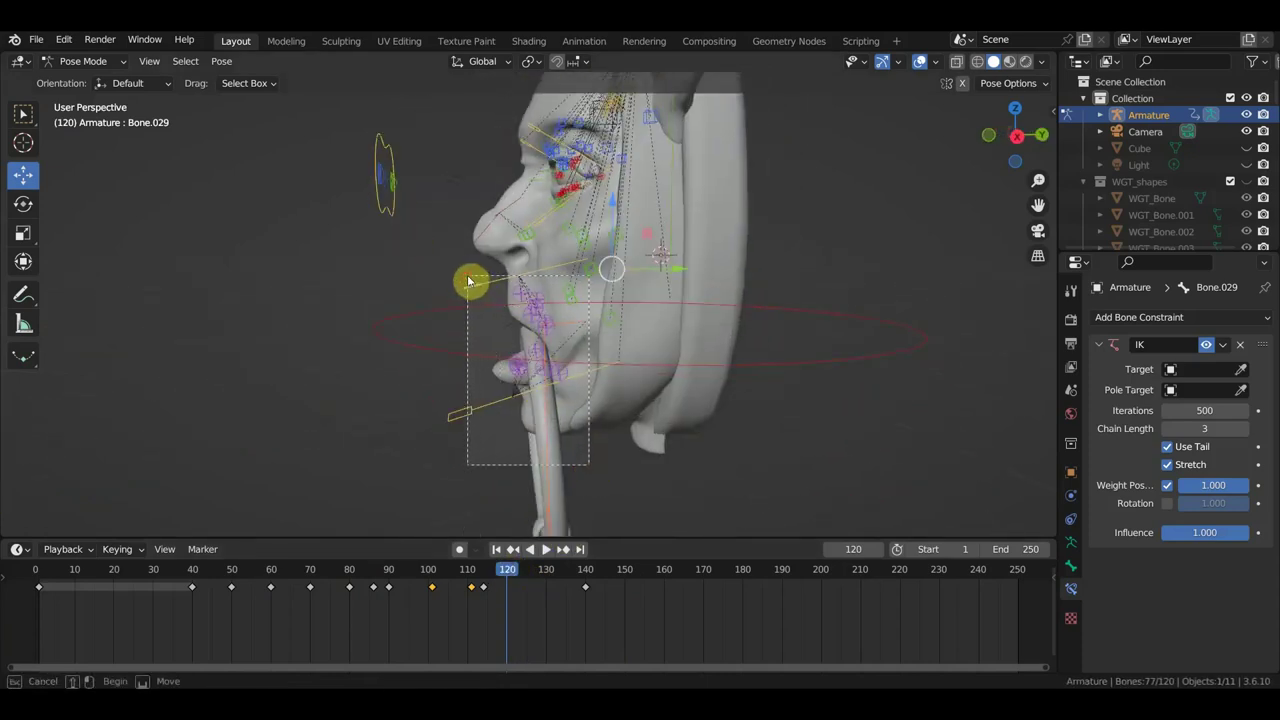
key(alt+r)
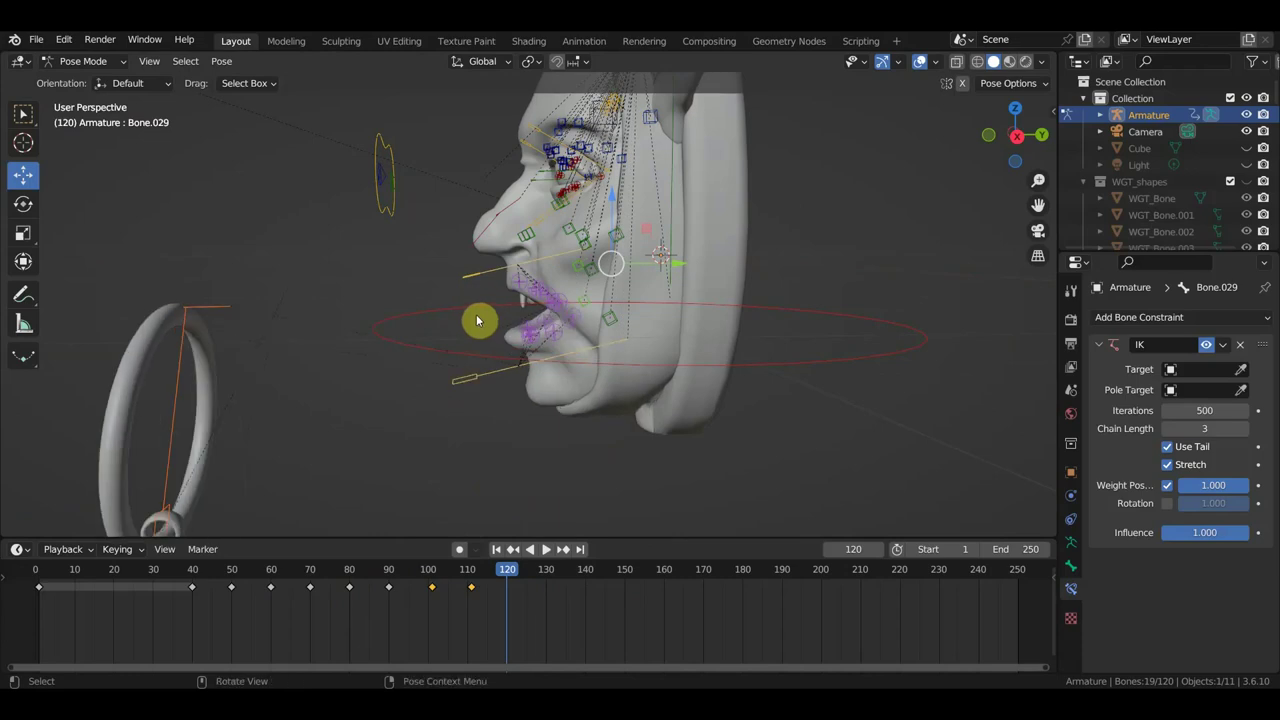
key(KP_3)
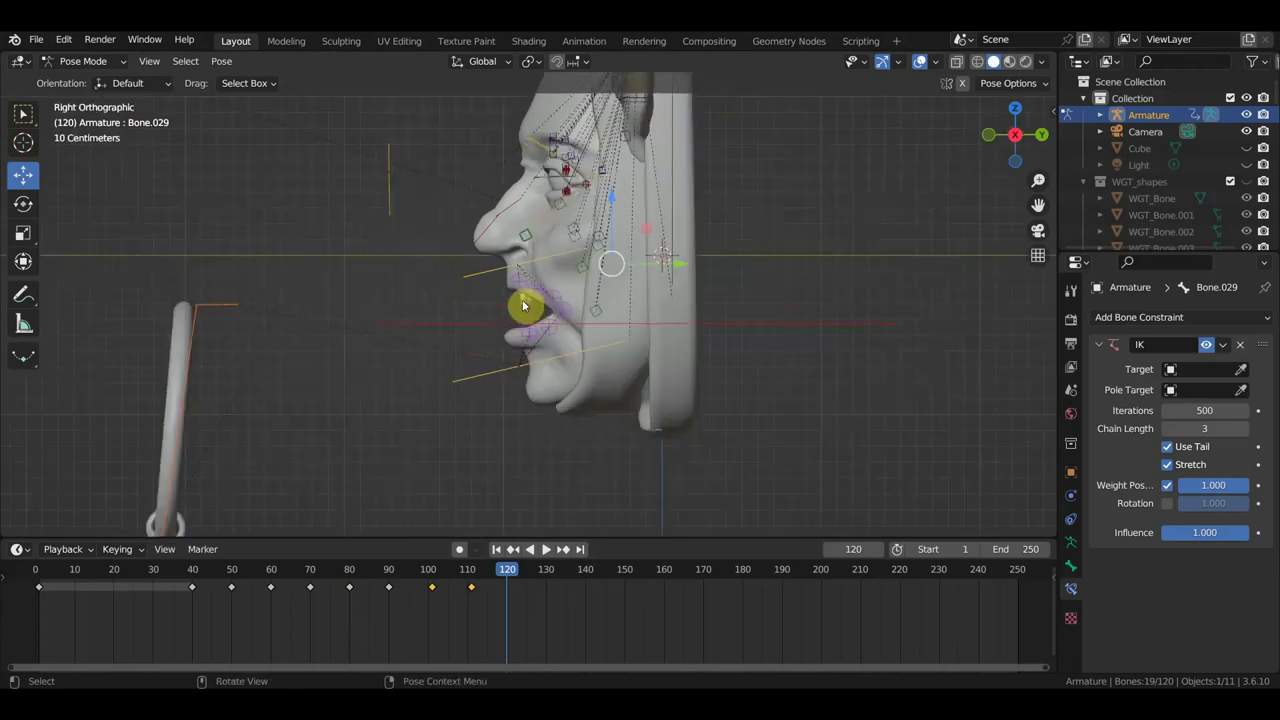
key(alt+z)
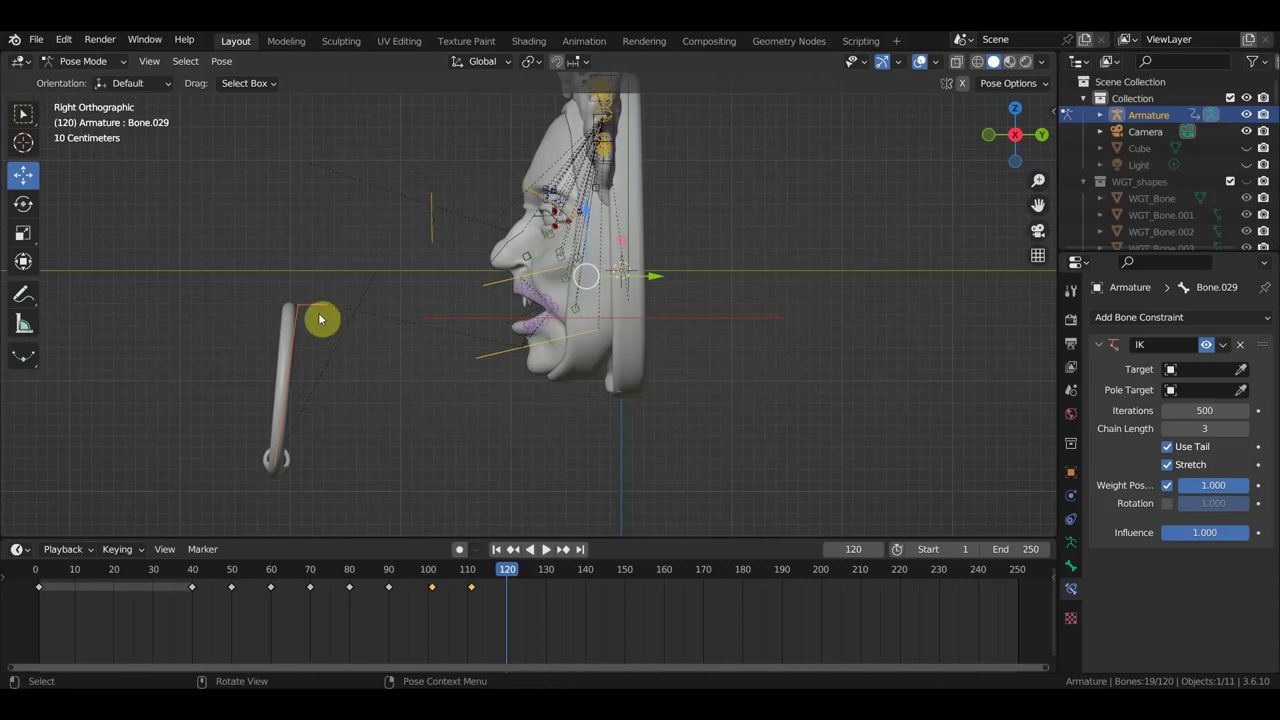
- Pull the ring control toward the head and rotate the ring's hinge bone -19.9°
click(314, 311)
drag(322, 307, 562, 307)
click(530, 407)
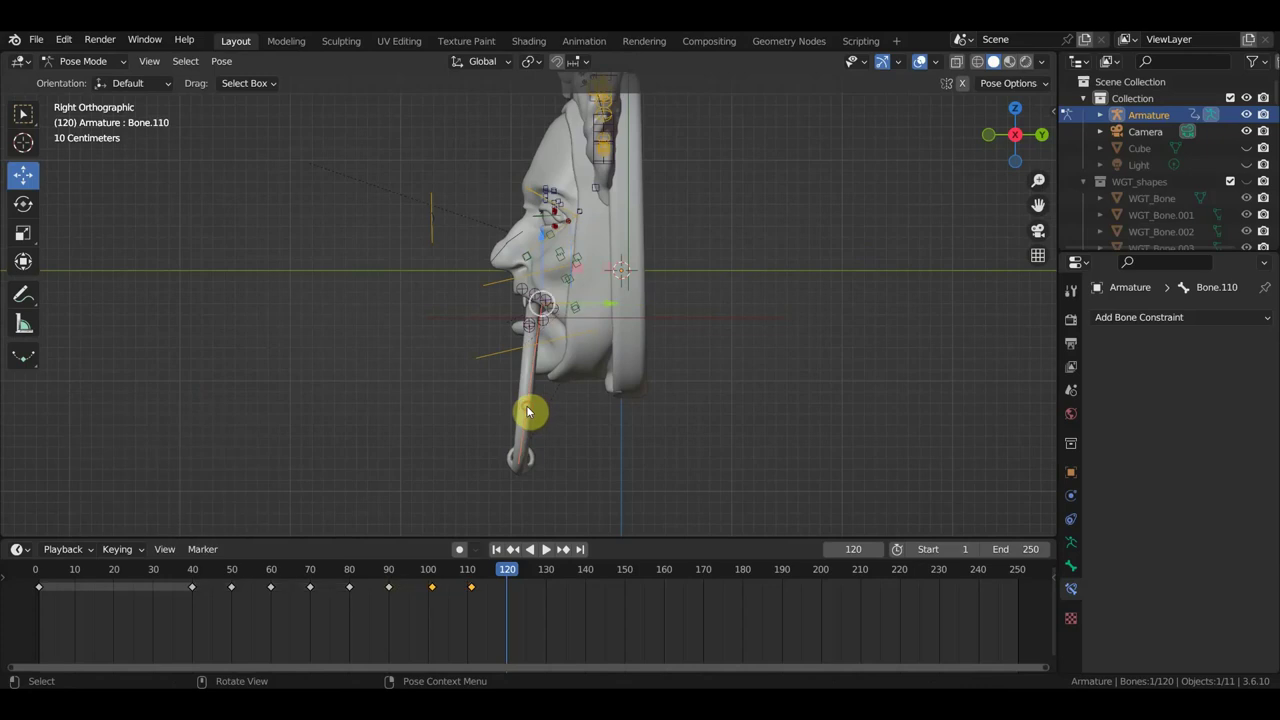
key(r)
click(593, 407)
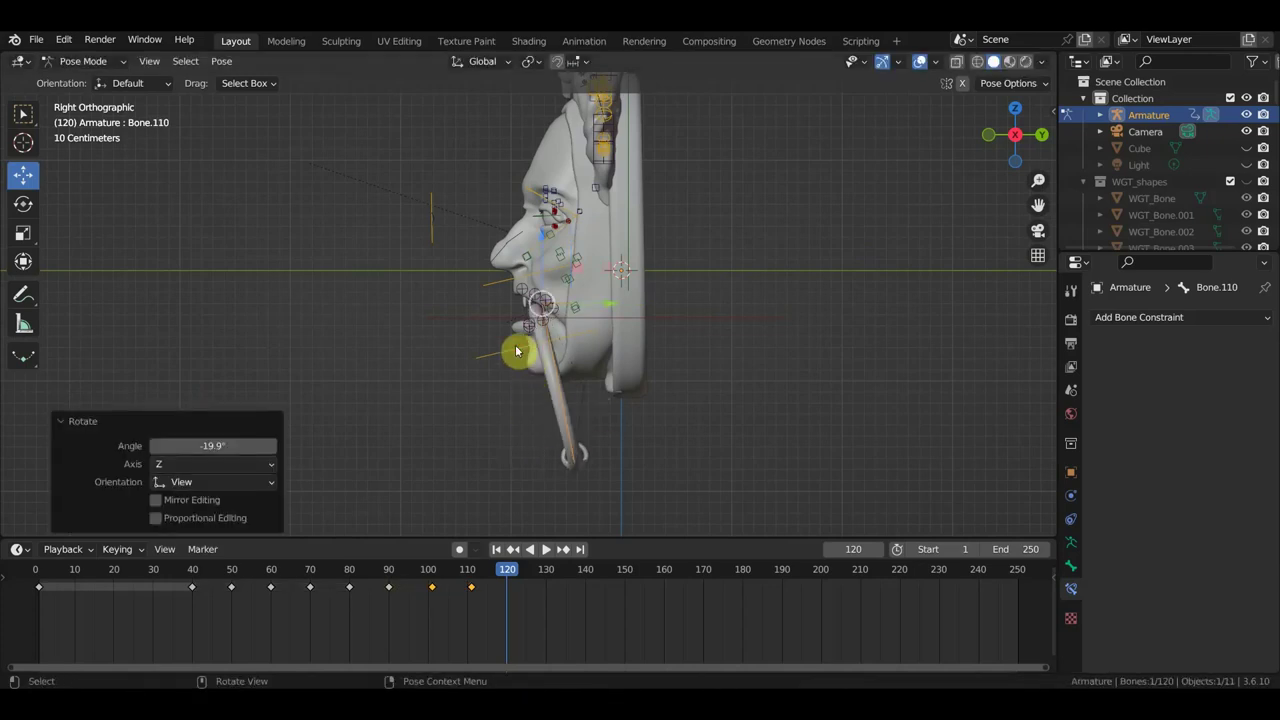
- Rotate the jaw bone 16.8° open and orbit back to a front view
click(517, 350)
key(r)
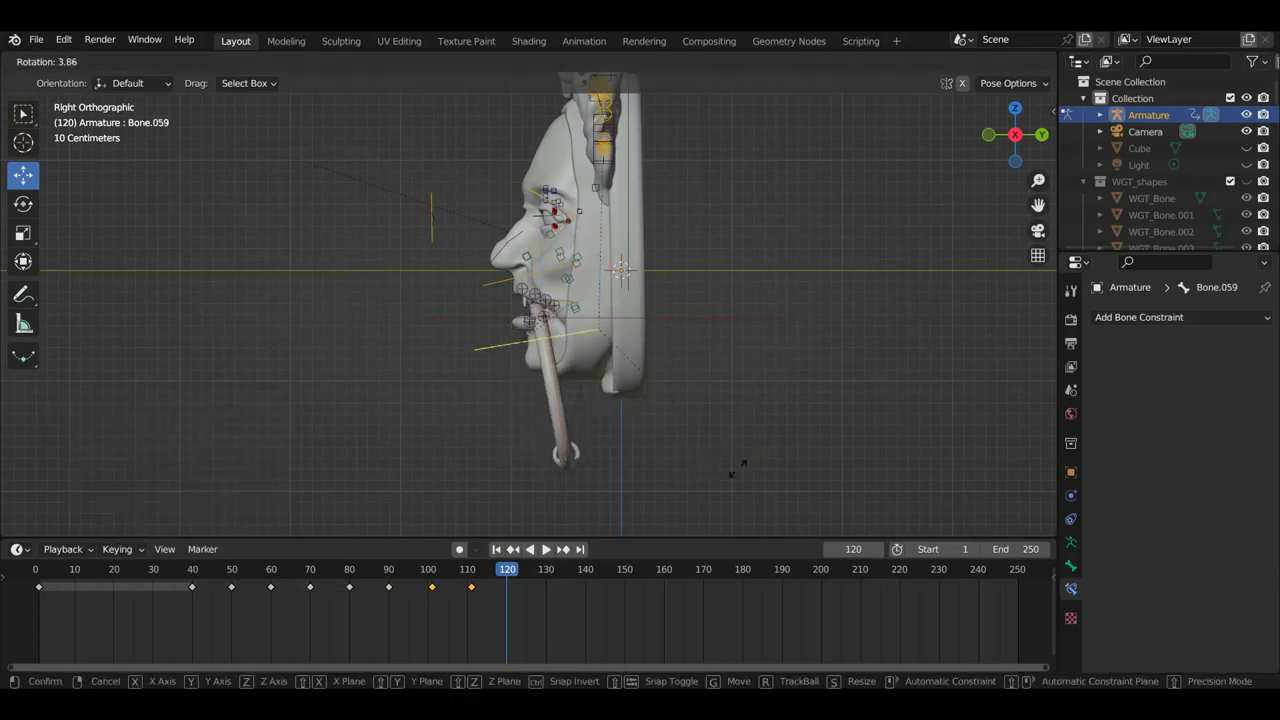
click(740, 469)
middle_drag(741, 469, 874, 467)
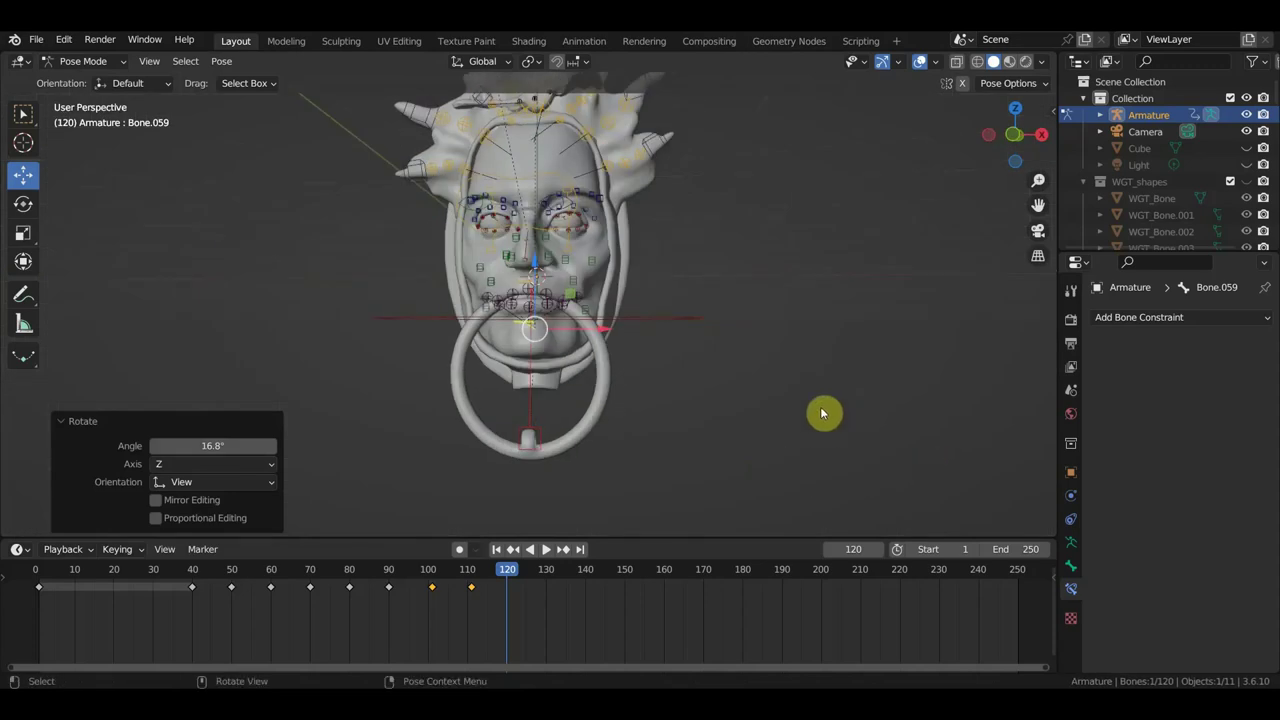
- Key location and rotation on all bones, then preview playback stopping around frame 106
key(a)
key(i)
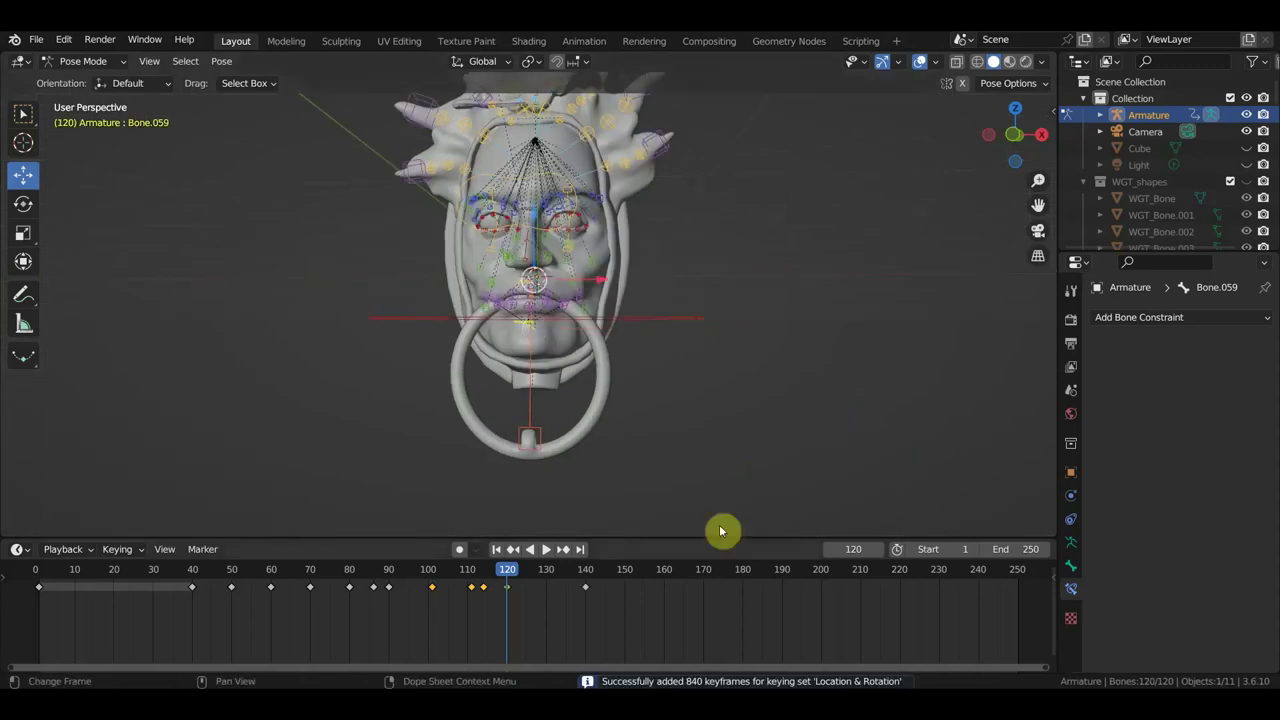
key(space)
mouse_move(500, 578)
mouse_down()
mouse_move(349, 571)
mouse_move(454, 574)
mouse_up()
key(space)
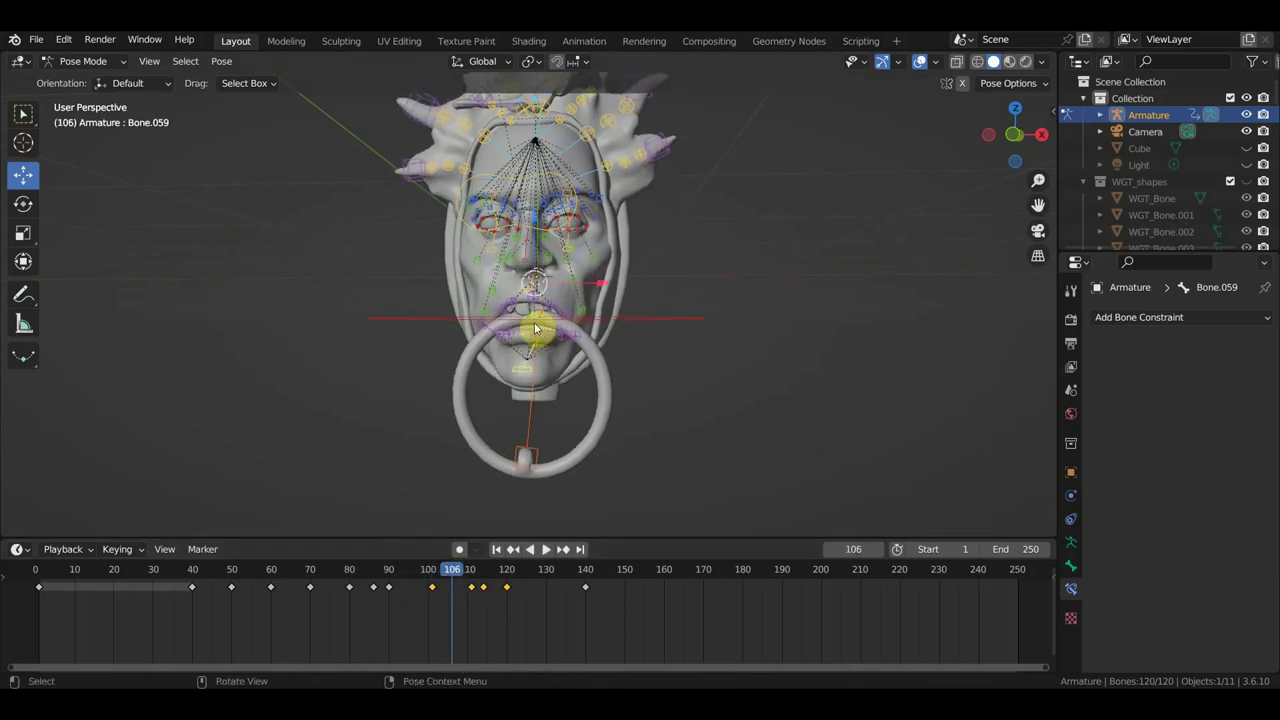
- Replay the animation while orbiting the head, then go to frame 111
scroll(535, 328, up, 1)
middle_drag(524, 320, 655, 345)
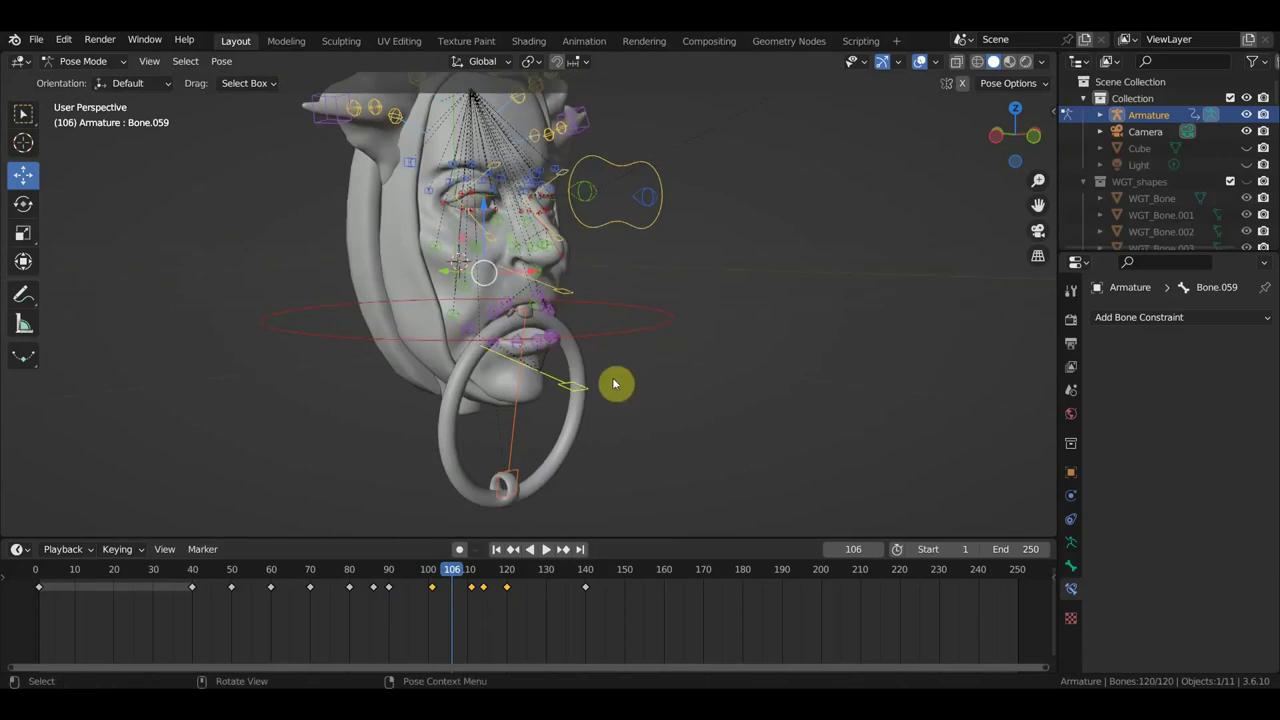
key(space)
mouse_move(460, 569)
mouse_down()
mouse_move(433, 578)
mouse_move(491, 586)
mouse_move(471, 597)
mouse_up()
click(529, 408)
middle_drag(529, 408, 439, 400)
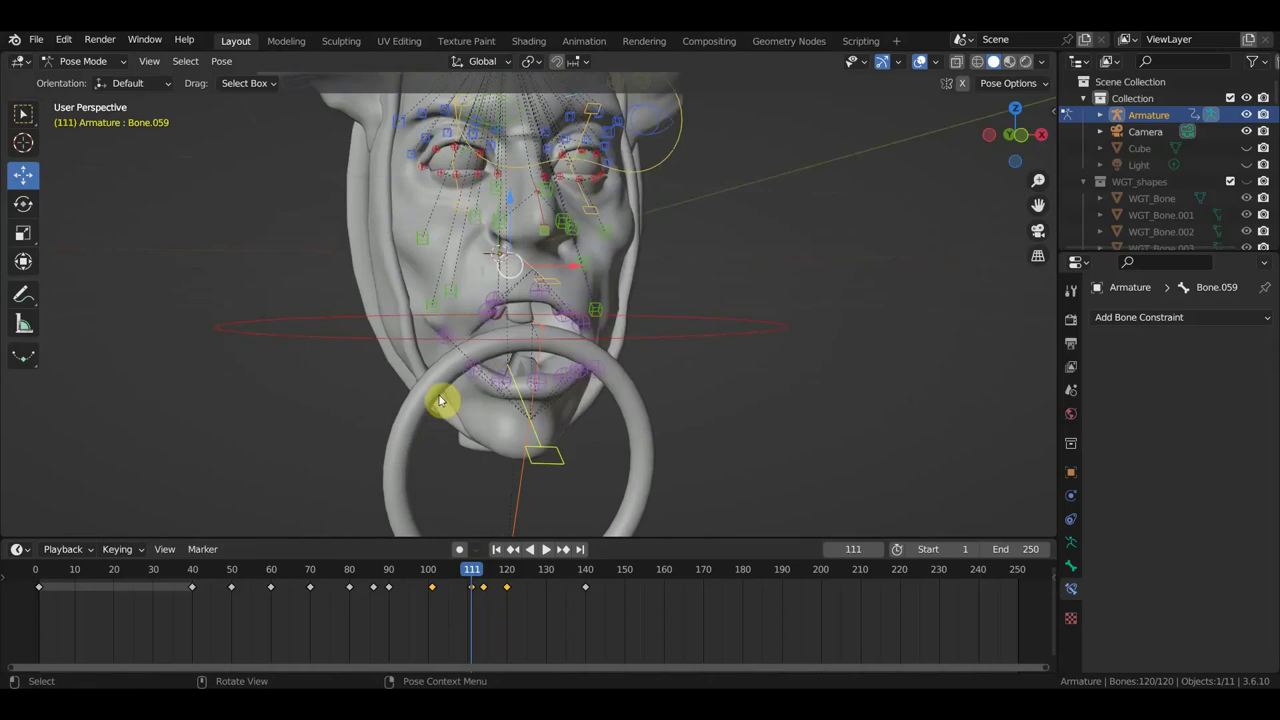
middle_drag(592, 375, 408, 377)
- Rotate and reposition the jaw bone in side view, then rotate the jaw and lip bones
click(595, 395)
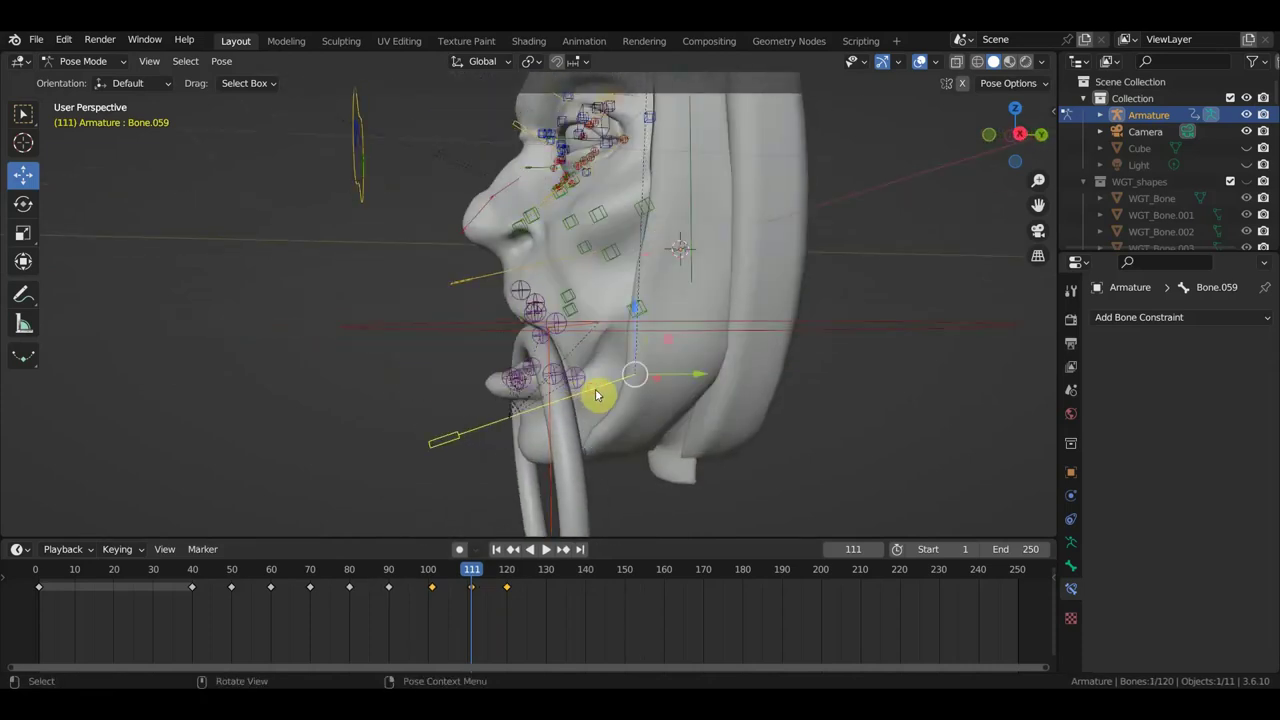
key(KP_3)
key(r)
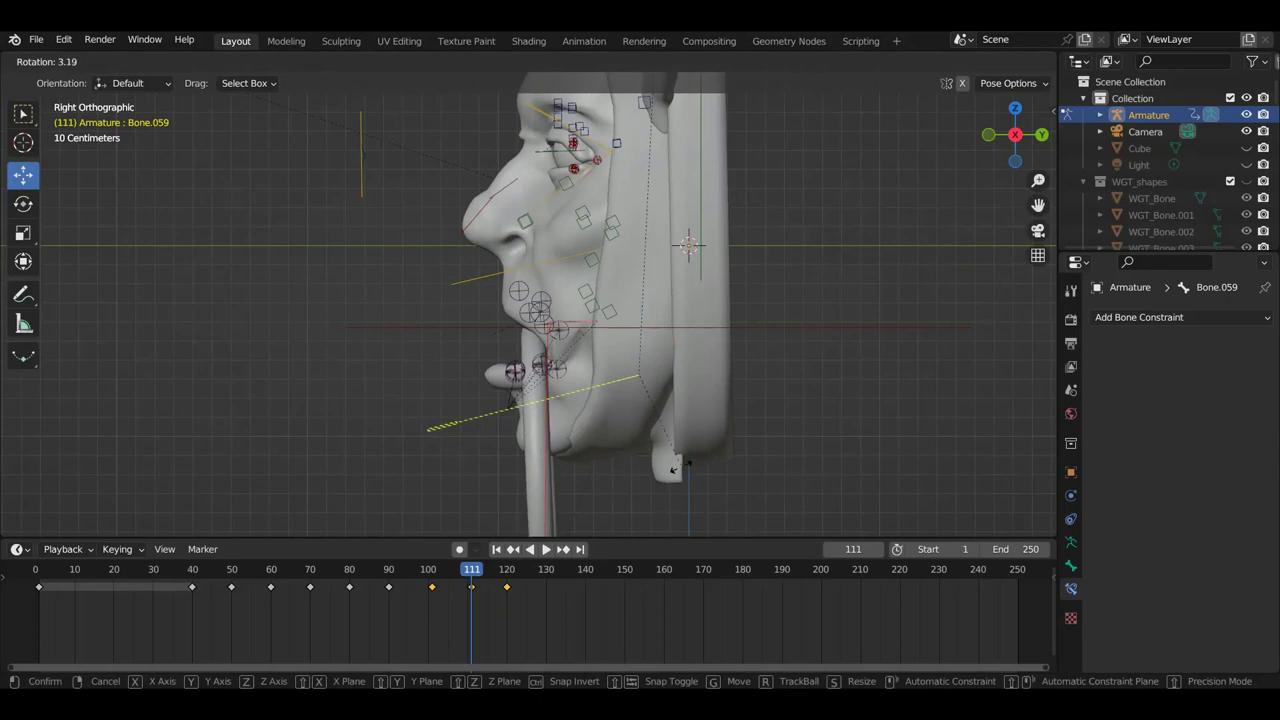
click(683, 476)
mouse_move(683, 476)
middle_down()
mouse_move(723, 451)
mouse_move(807, 447)
mouse_move(778, 428)
middle_up()
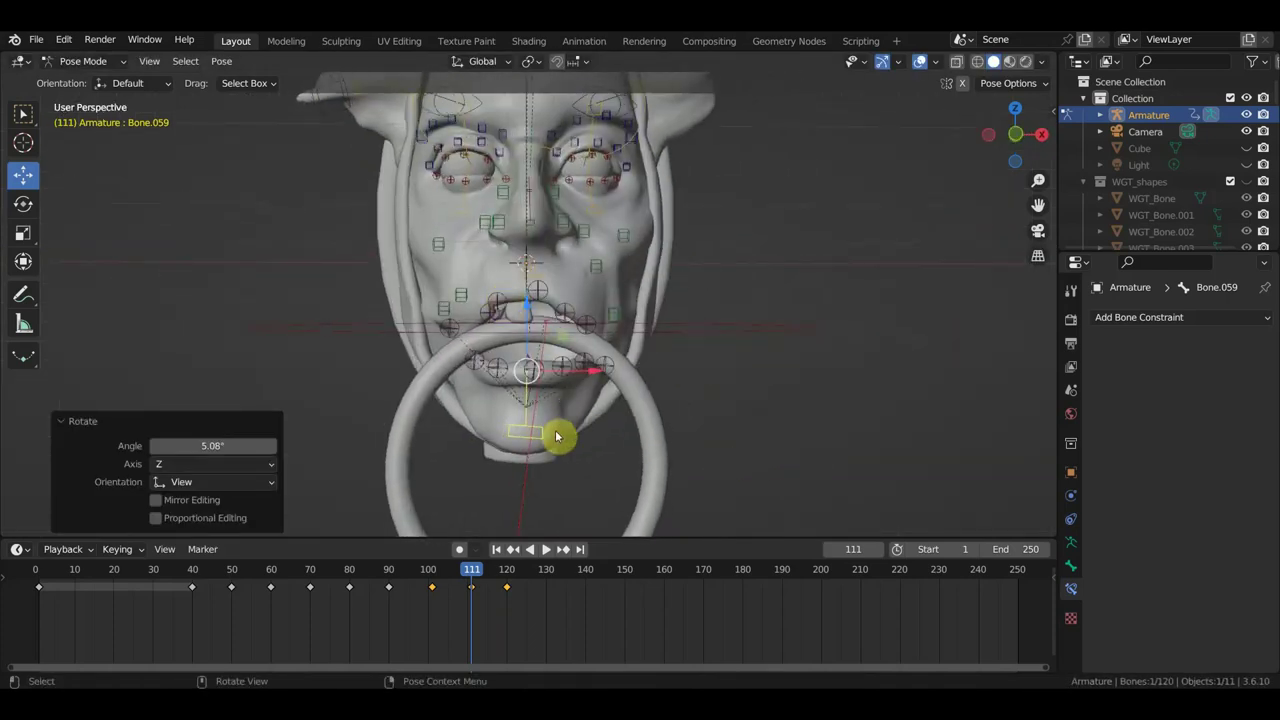
key(g)
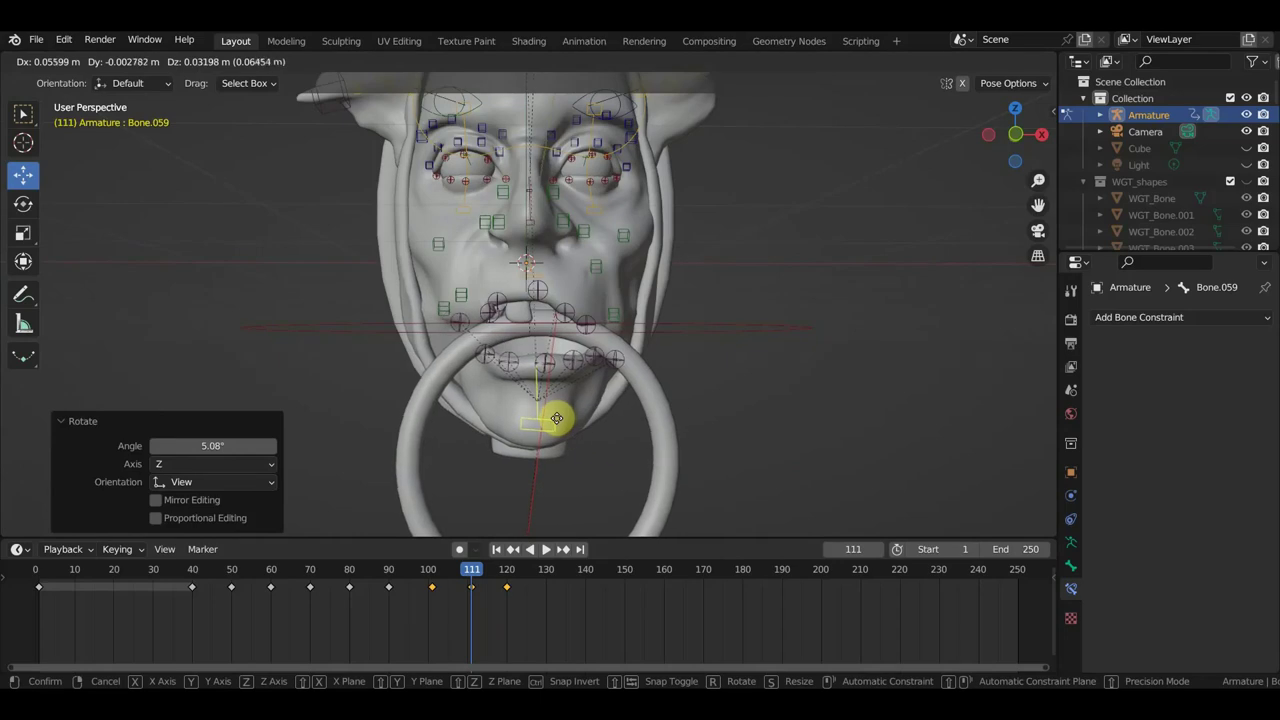
click(561, 423)
key(r)
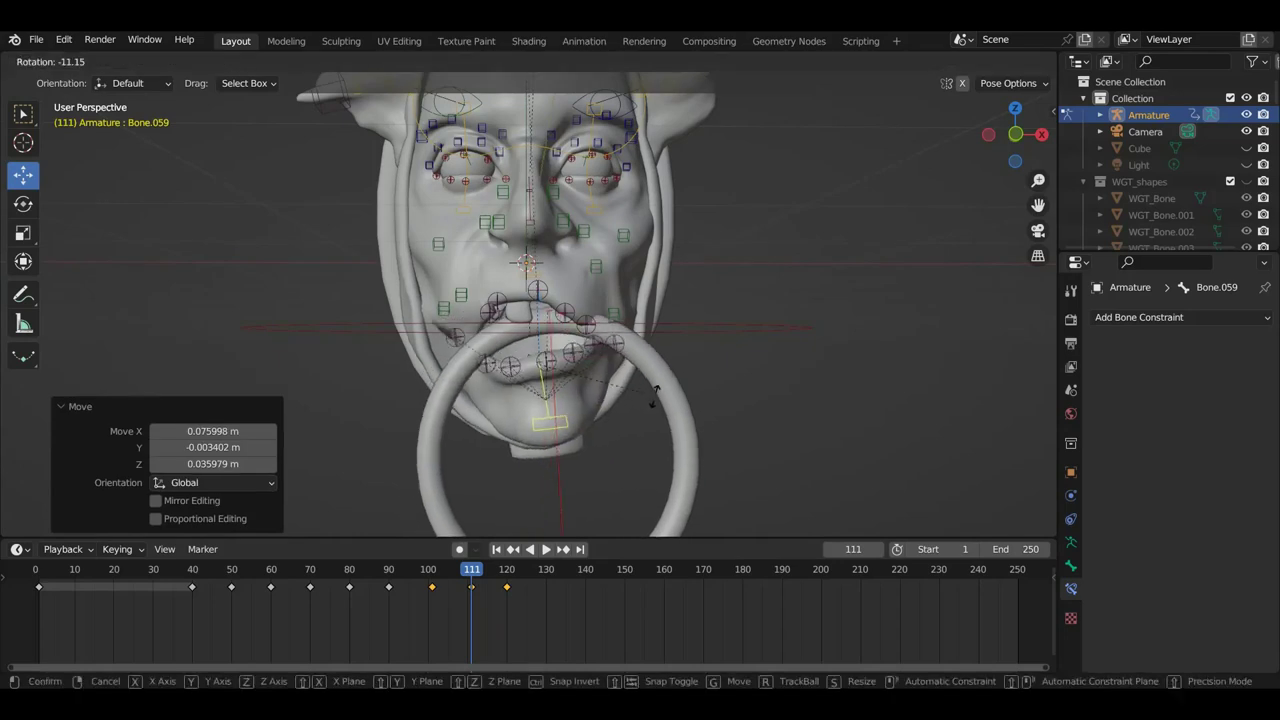
click(519, 355)
- Nudge the two lip controls and three neighbouring face controls into new positions
click(497, 302)
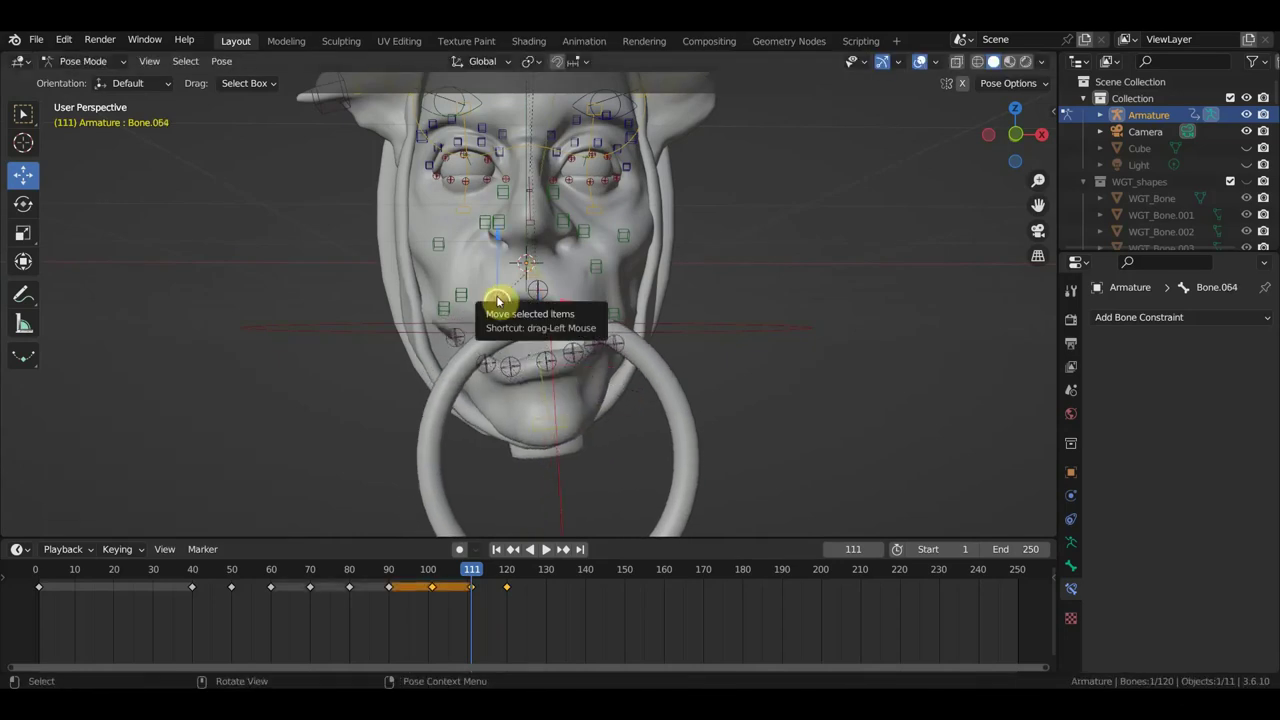
key(g)
click(497, 290)
click(492, 305)
key(g)
click(476, 300)
click(543, 286)
key(g)
click(543, 285)
click(589, 314)
key(g)
click(591, 309)
click(563, 315)
key(g)
click(571, 305)
- Reposition the cheek control and the two controls beside the nose
click(438, 243)
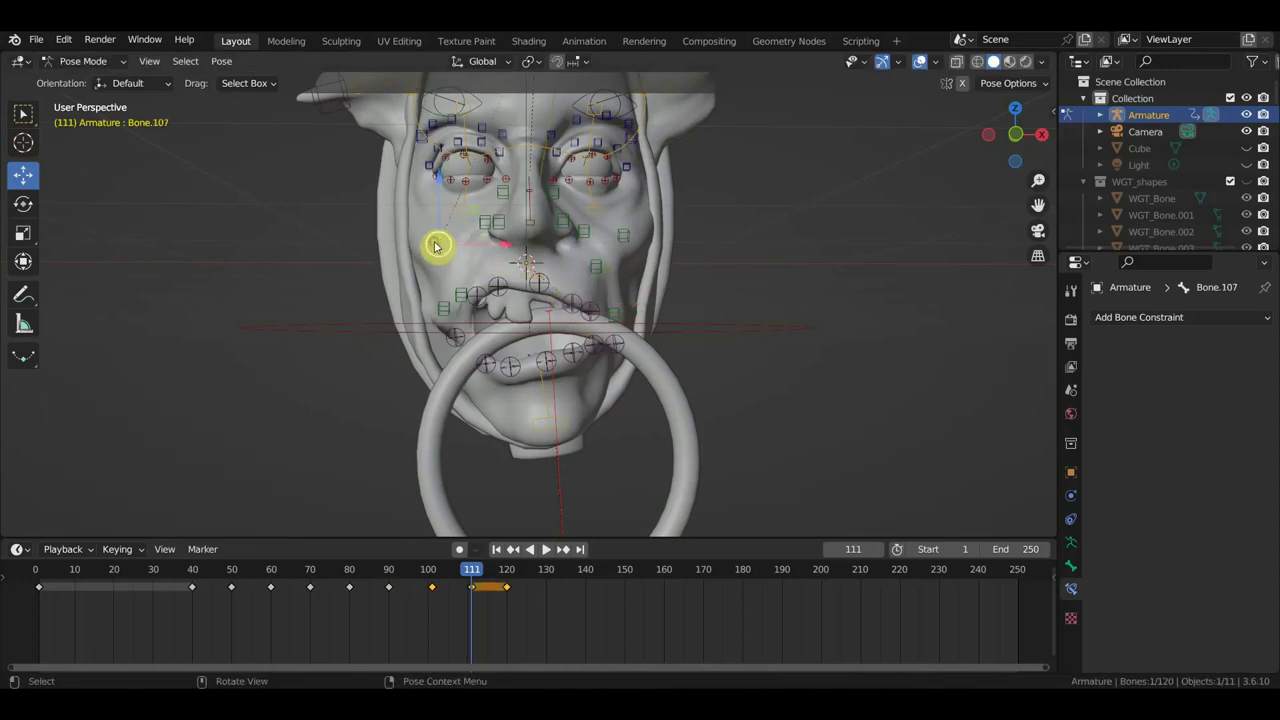
key(g)
click(429, 226)
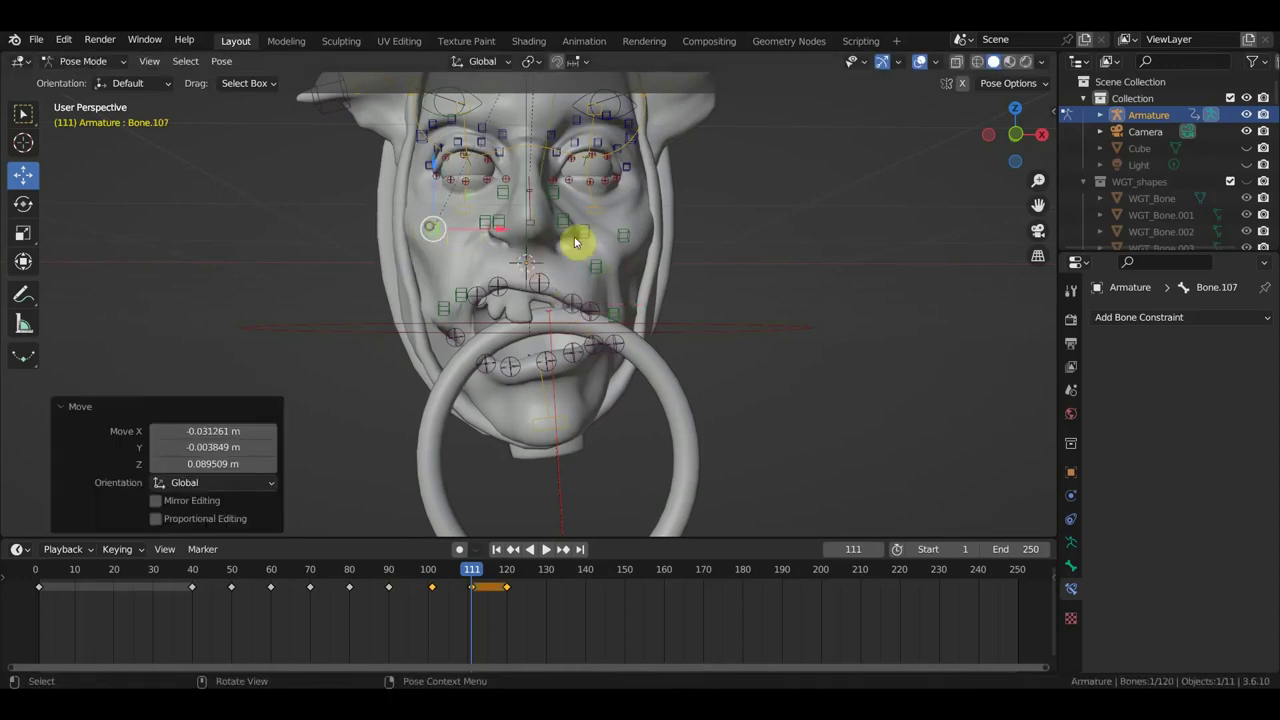
click(485, 221)
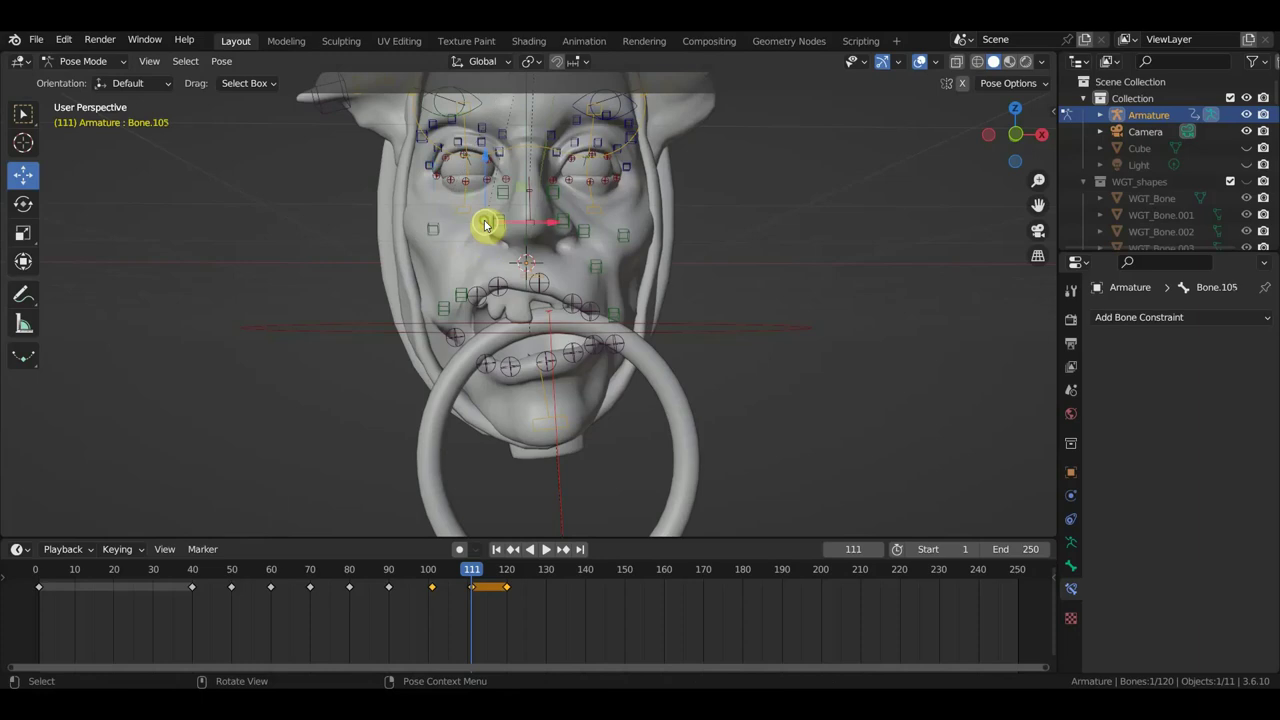
key(g)
click(481, 212)
click(495, 220)
key(g)
click(503, 227)
- Rotate the right cheek bone 7.58° and nudge the bone beside the right eye upward
click(534, 212)
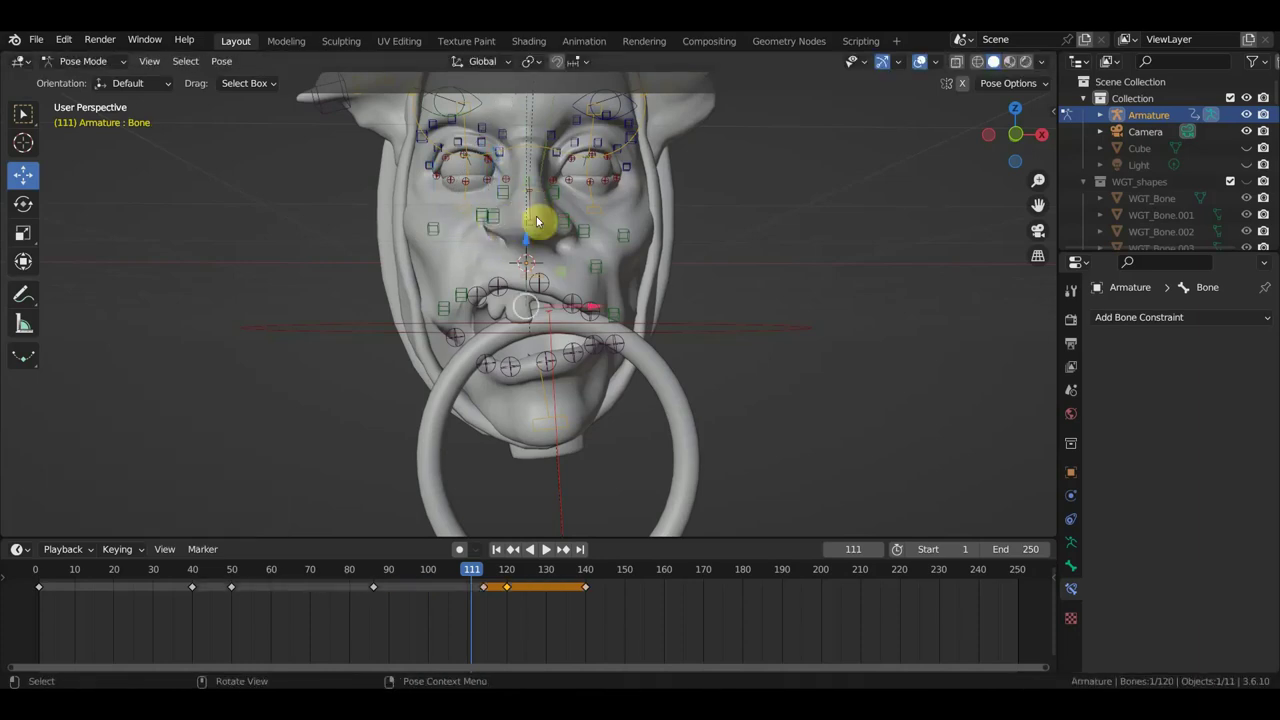
click(536, 222)
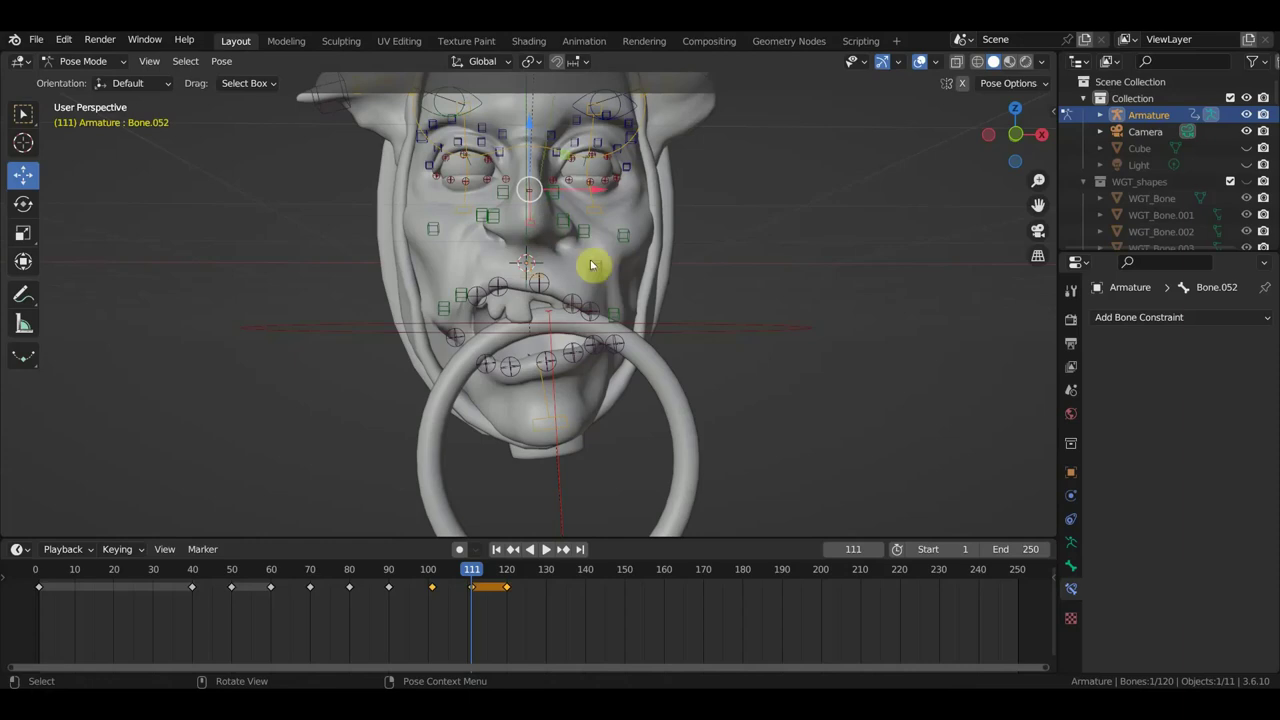
key(r)
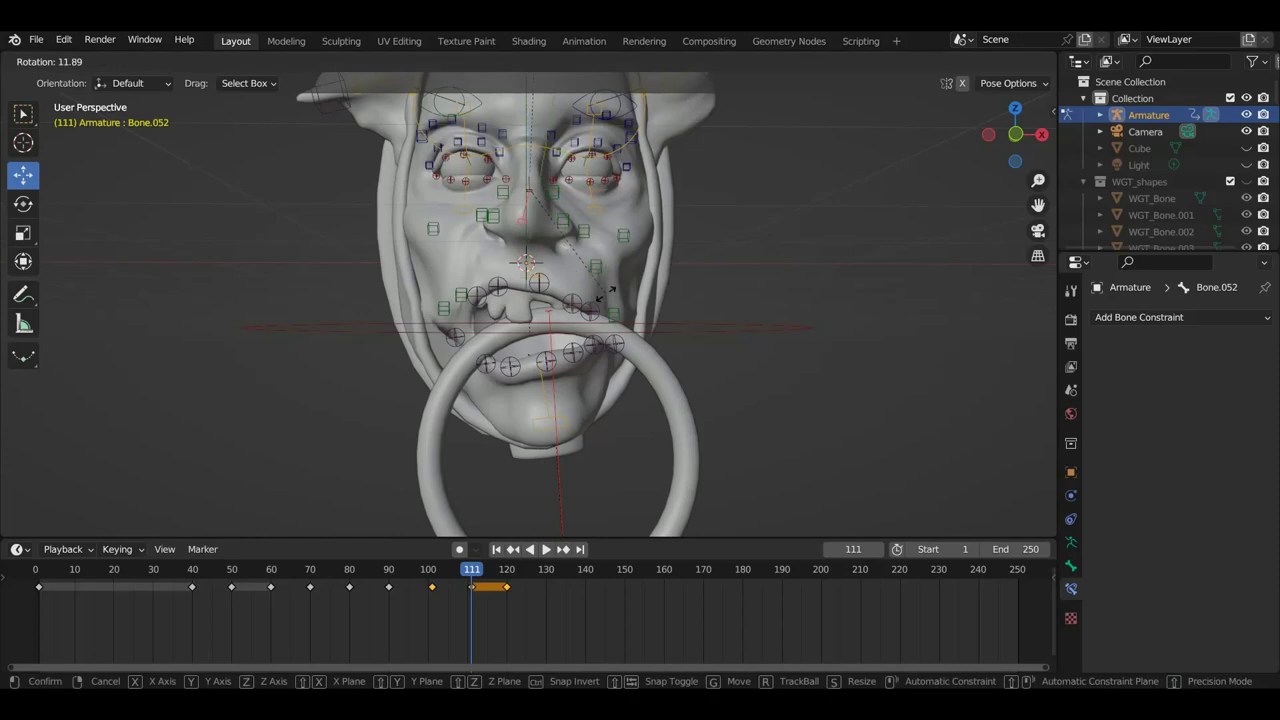
click(608, 287)
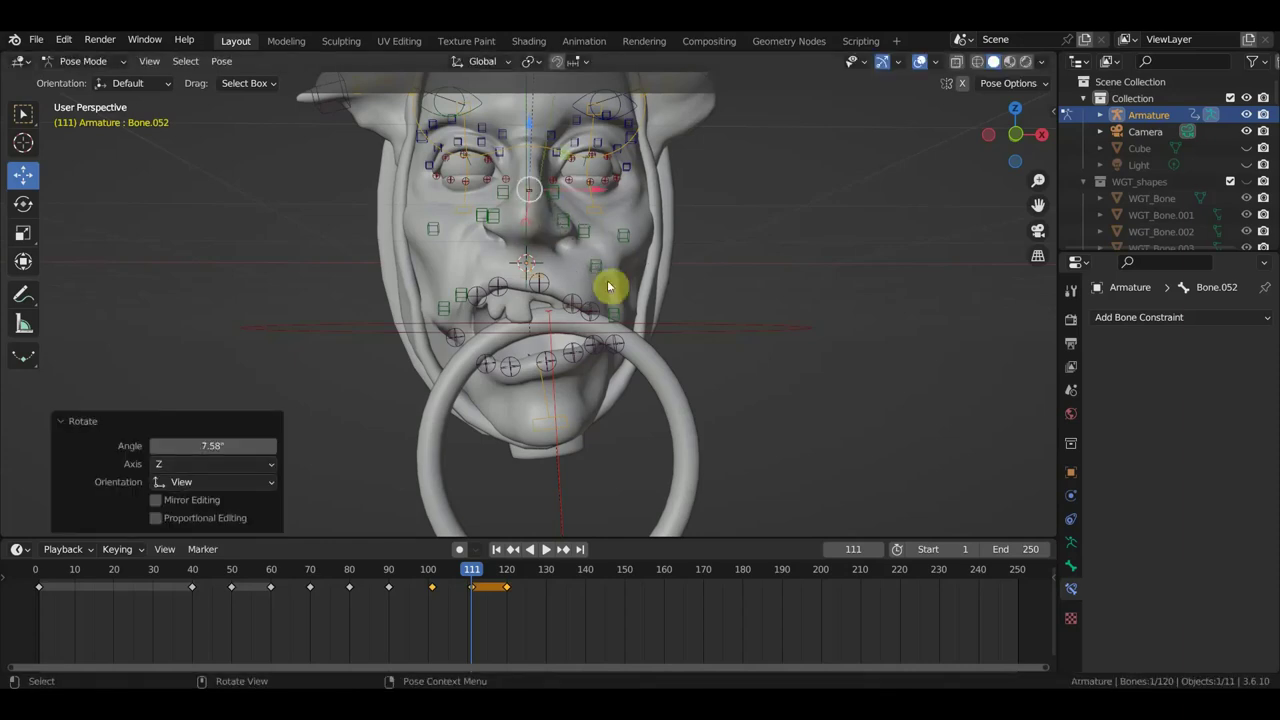
click(566, 224)
drag(570, 229, 571, 220)
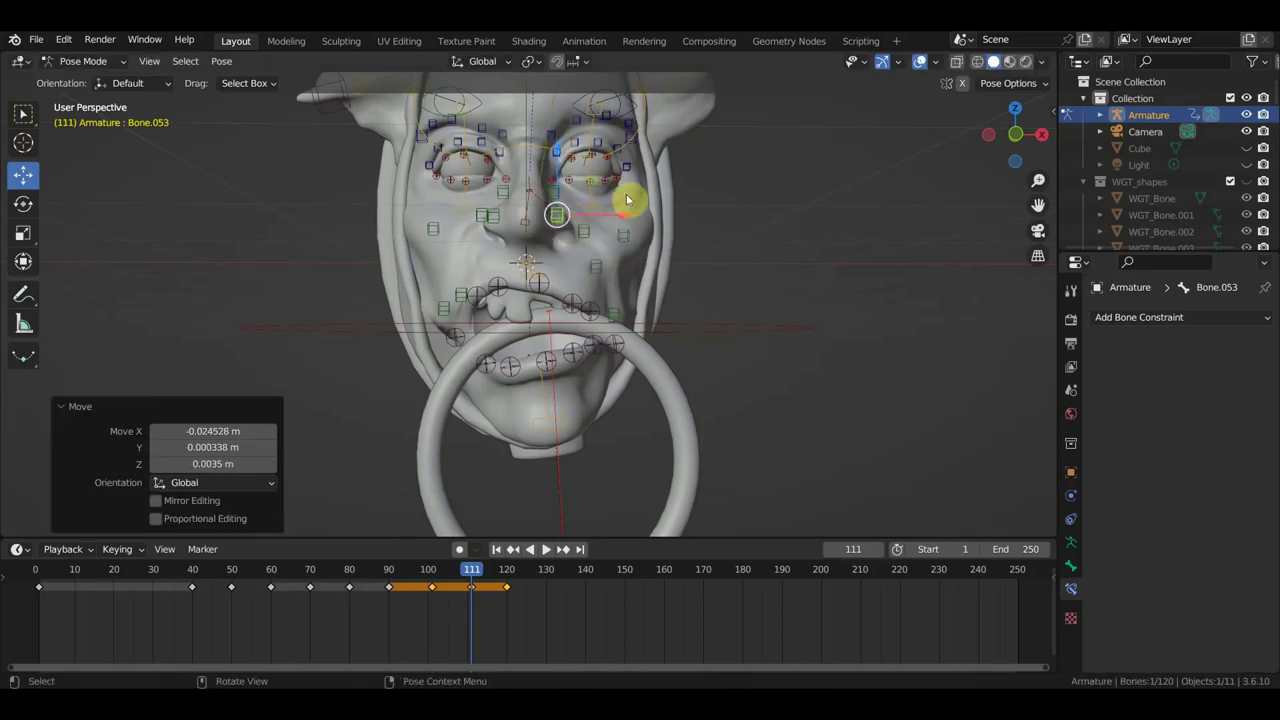
- In side view, rotate the two eye bones -24.5°
key(KP_3)
key(KP_3)
scroll(700, 251, down, 3)
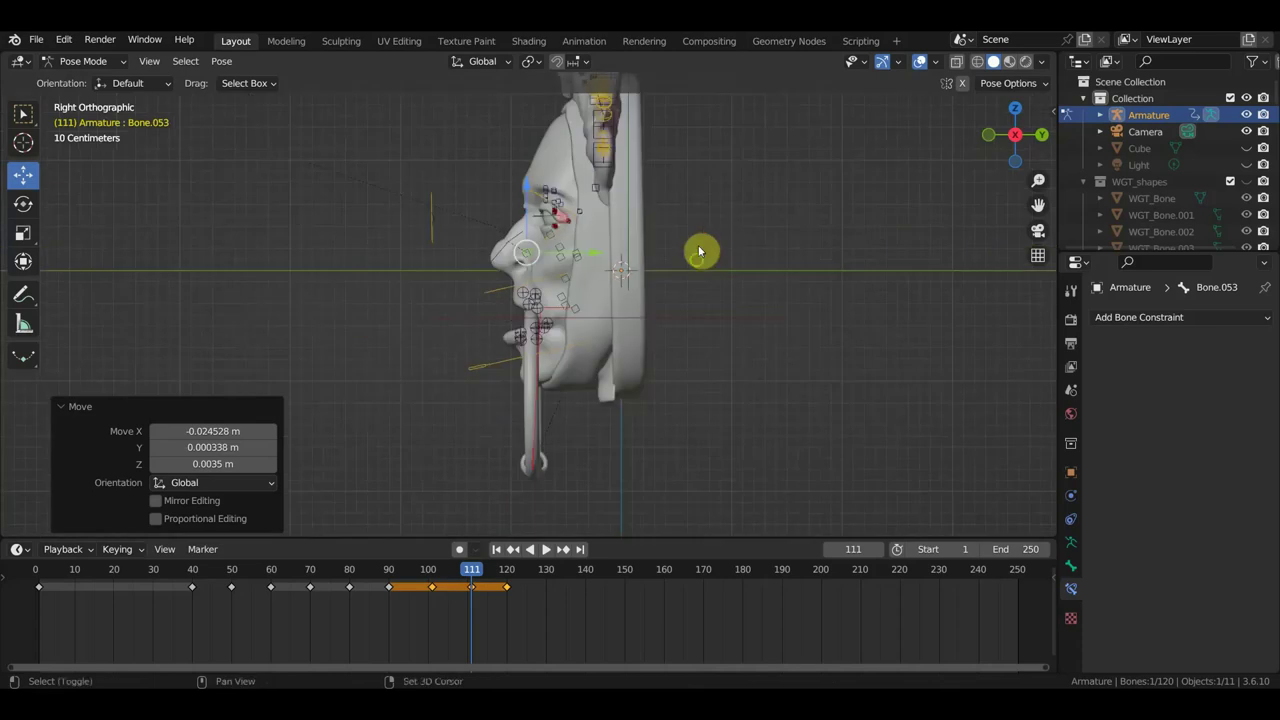
scroll(563, 329, up, 3)
shift+click(526, 266)
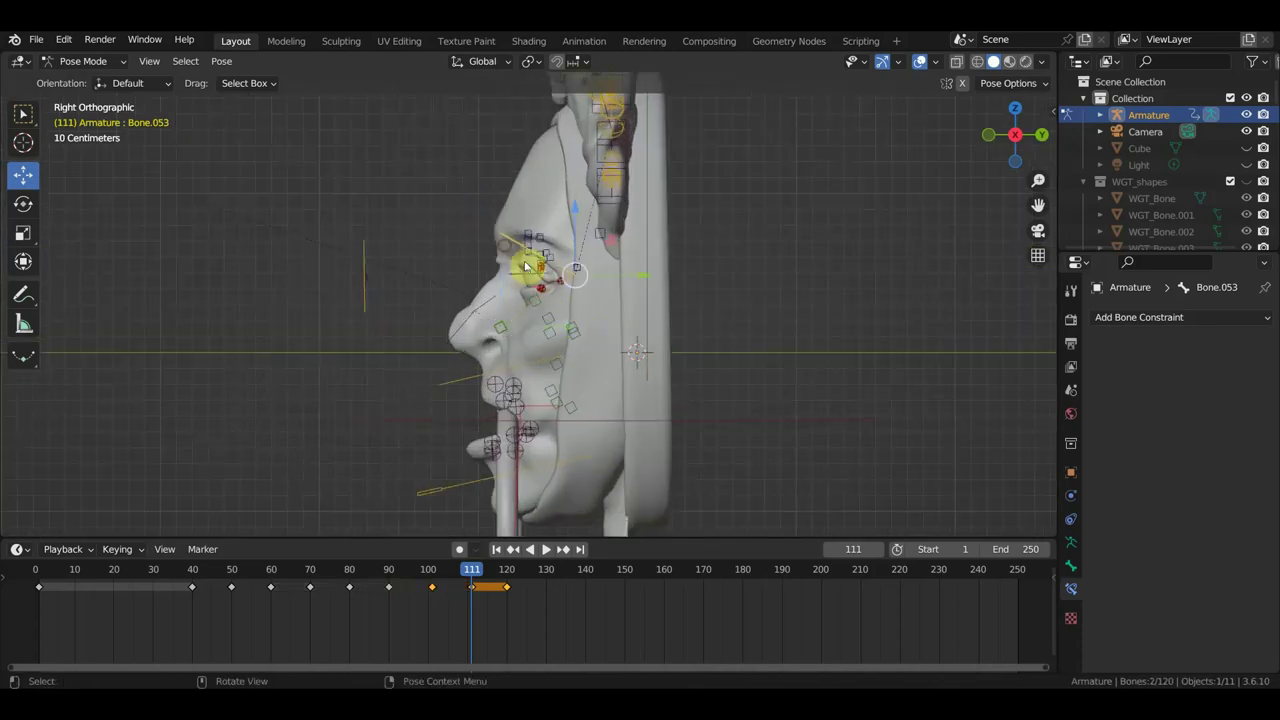
key(r)
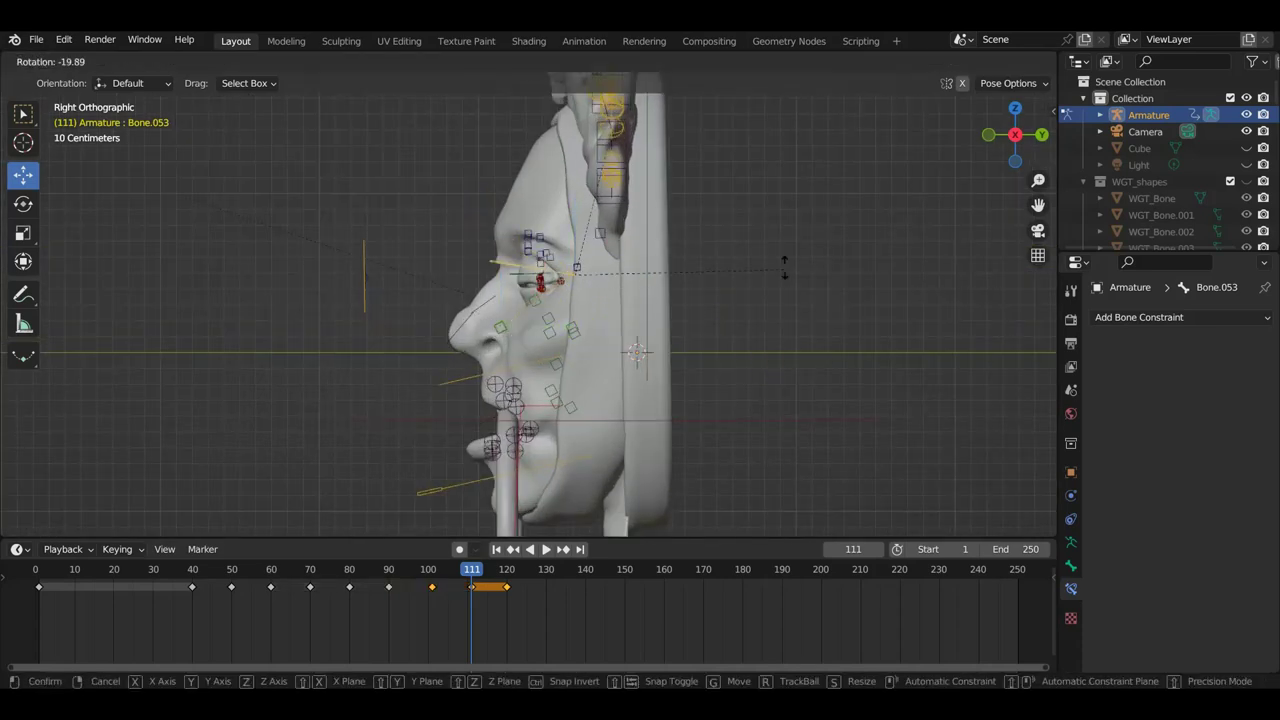
click(781, 252)
middle_drag(781, 260, 871, 303)
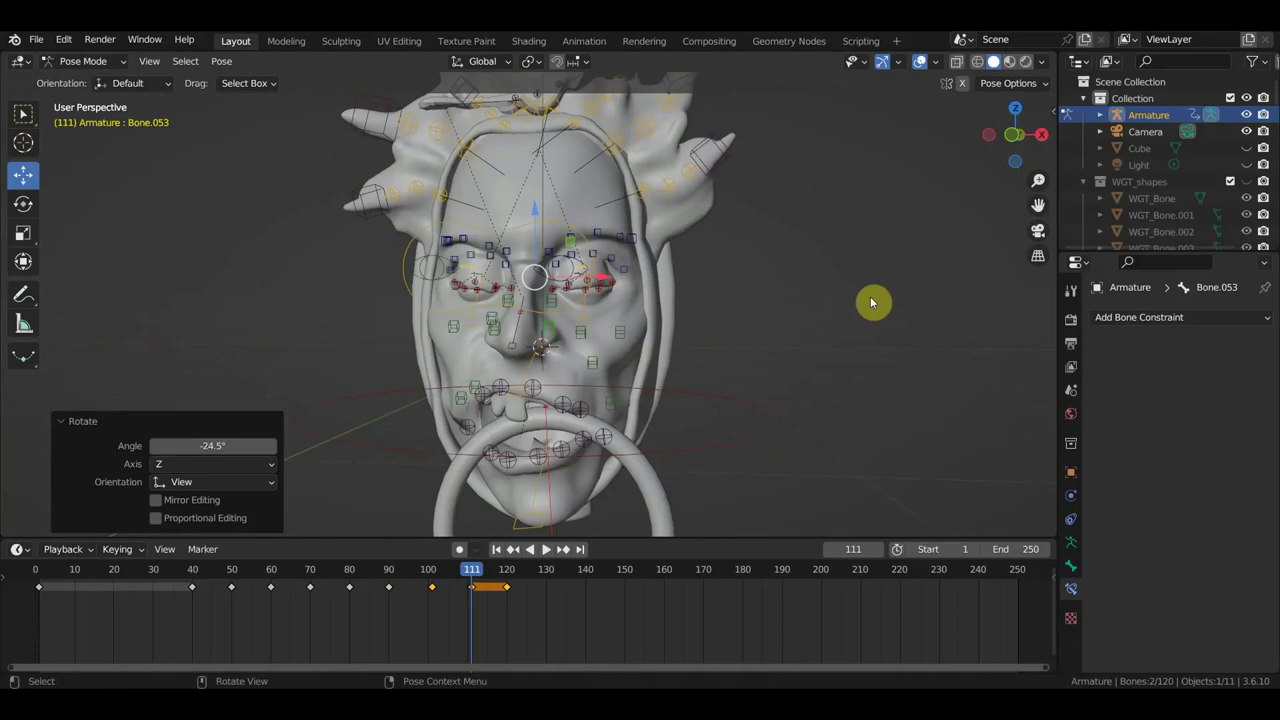
- Key location and rotation on all bones, then play back to review the motion
key(a)
key(i)
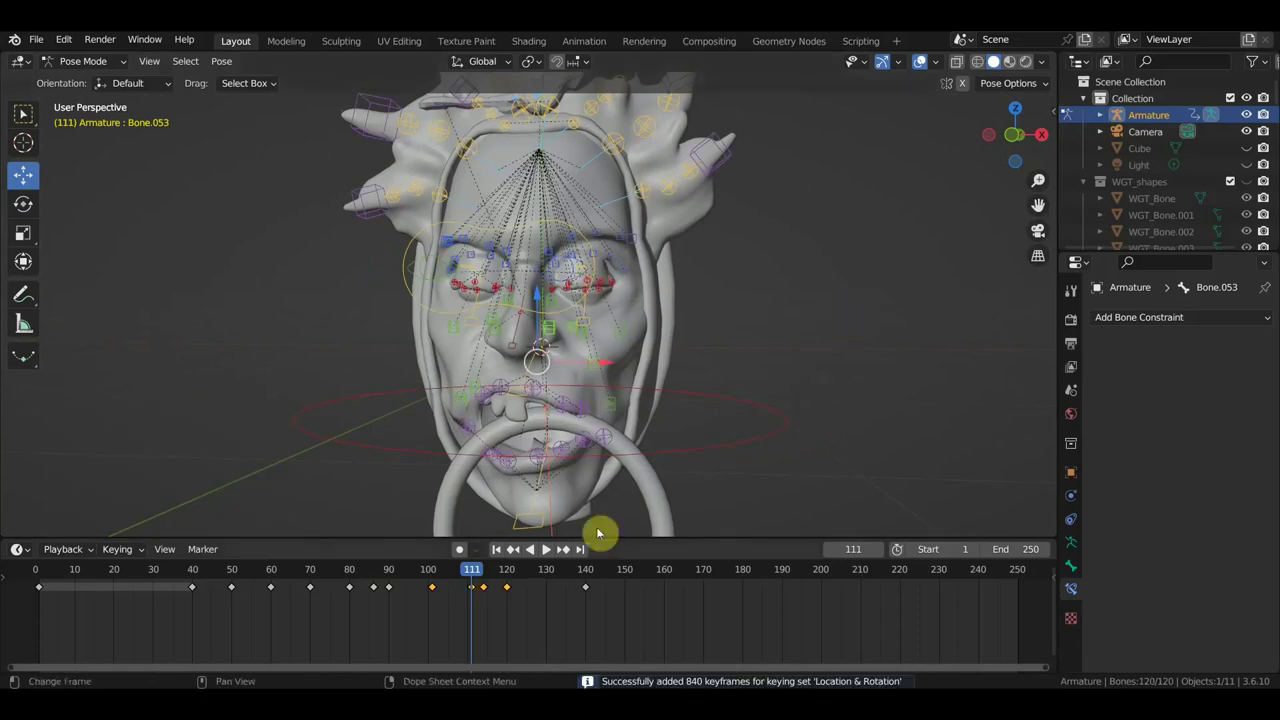
key(space)
mouse_move(517, 580)
mouse_down()
mouse_move(251, 567)
mouse_move(517, 571)
mouse_move(437, 582)
mouse_up()
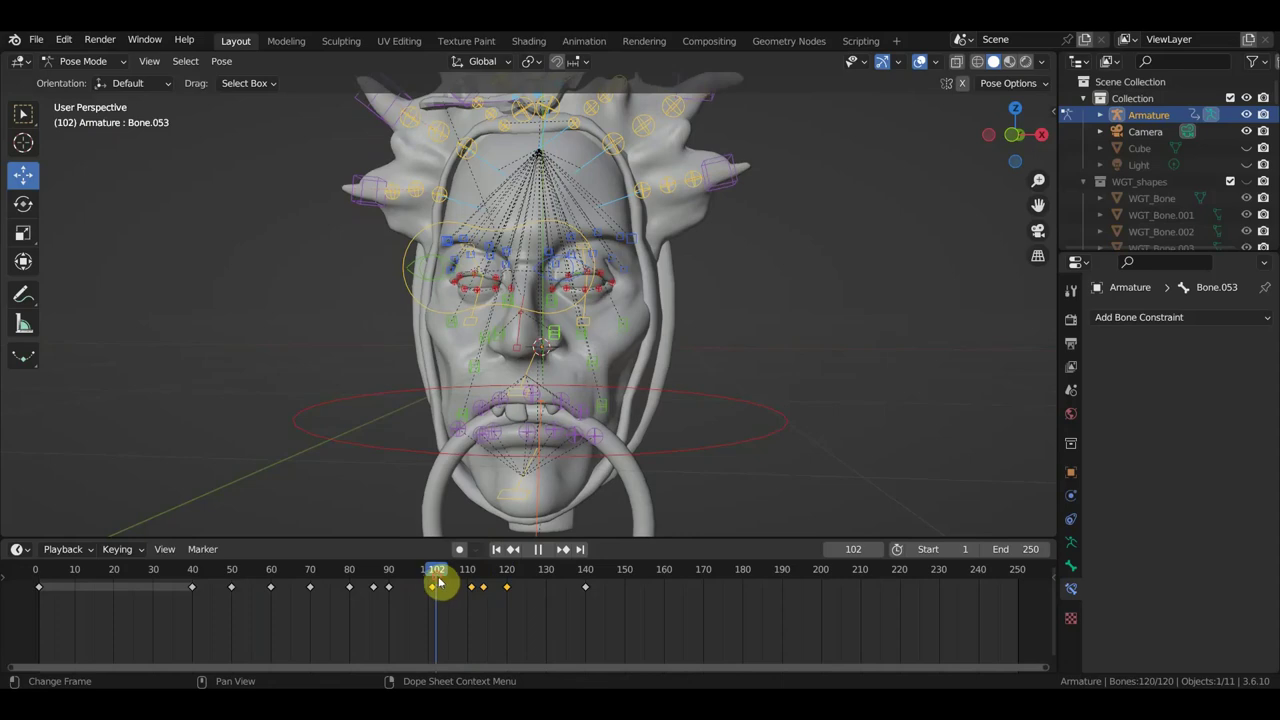
- Box-select the twenty bones around the mouth and replay the animation from frame 92
middle_drag(657, 520, 570, 532)
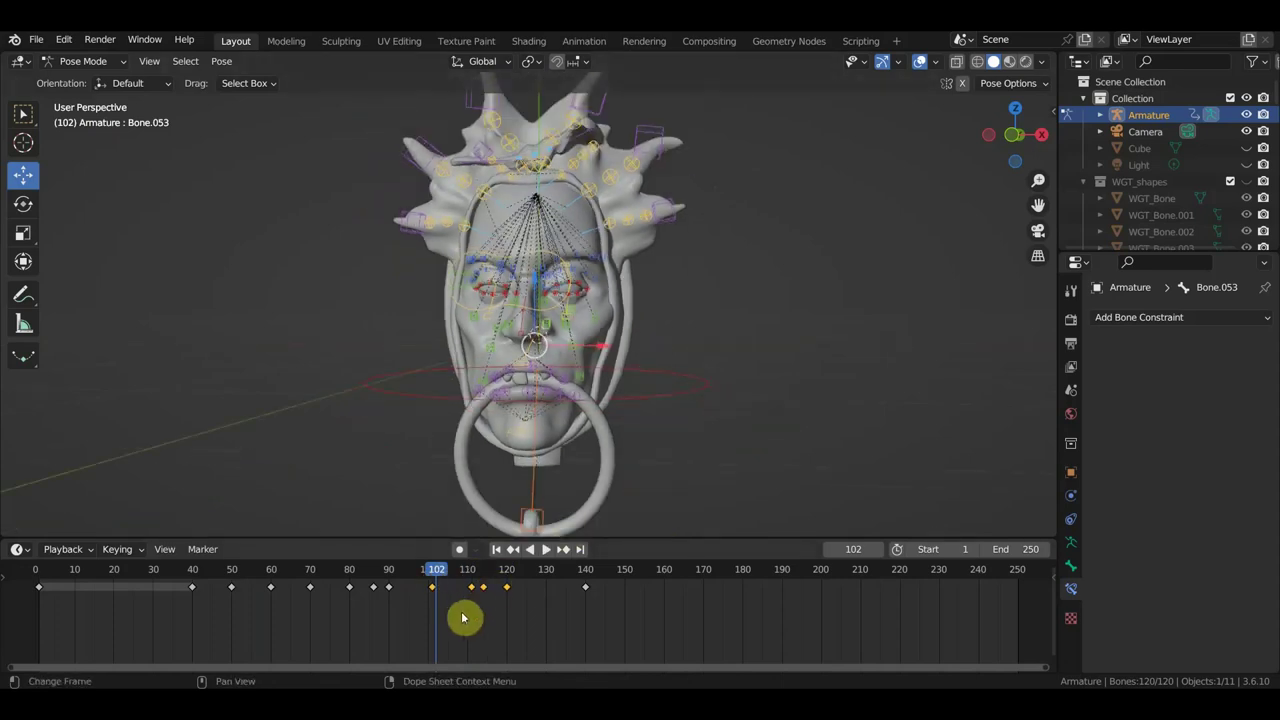
drag(590, 483, 544, 411)
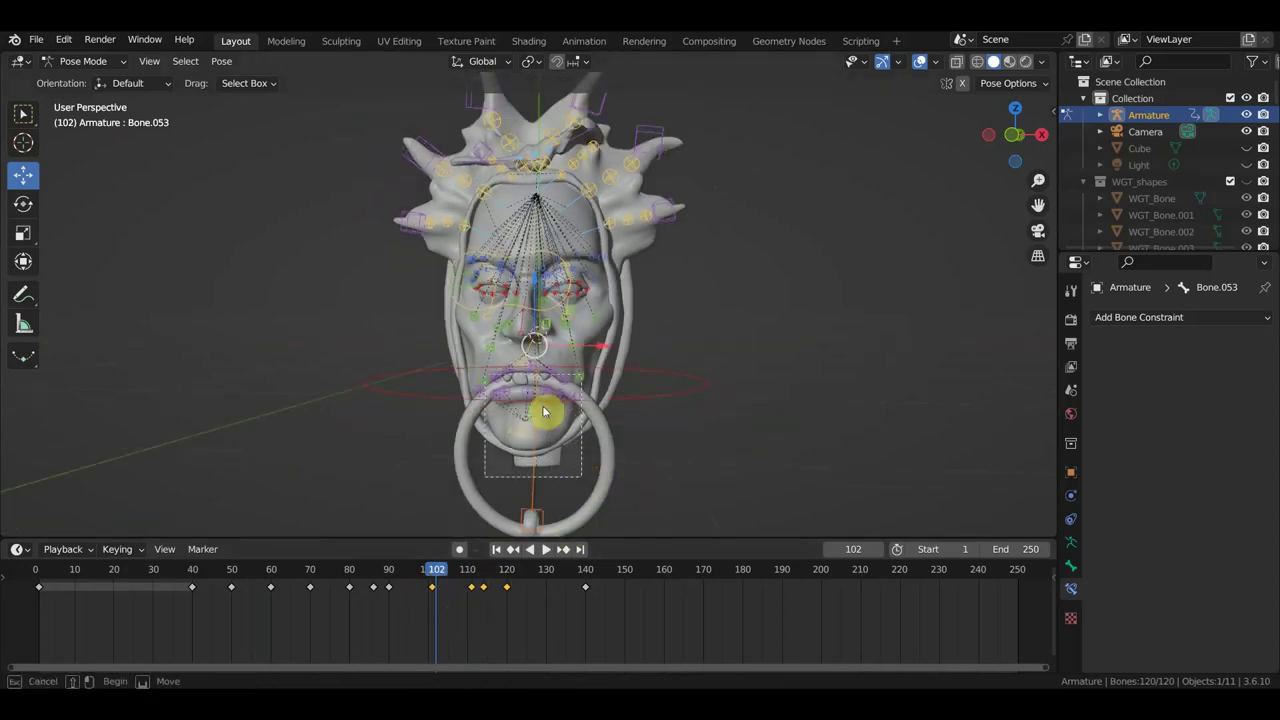
mouse_move(452, 366)
mouse_down()
mouse_move(464, 407)
mouse_move(600, 430)
mouse_move(430, 364)
mouse_up()
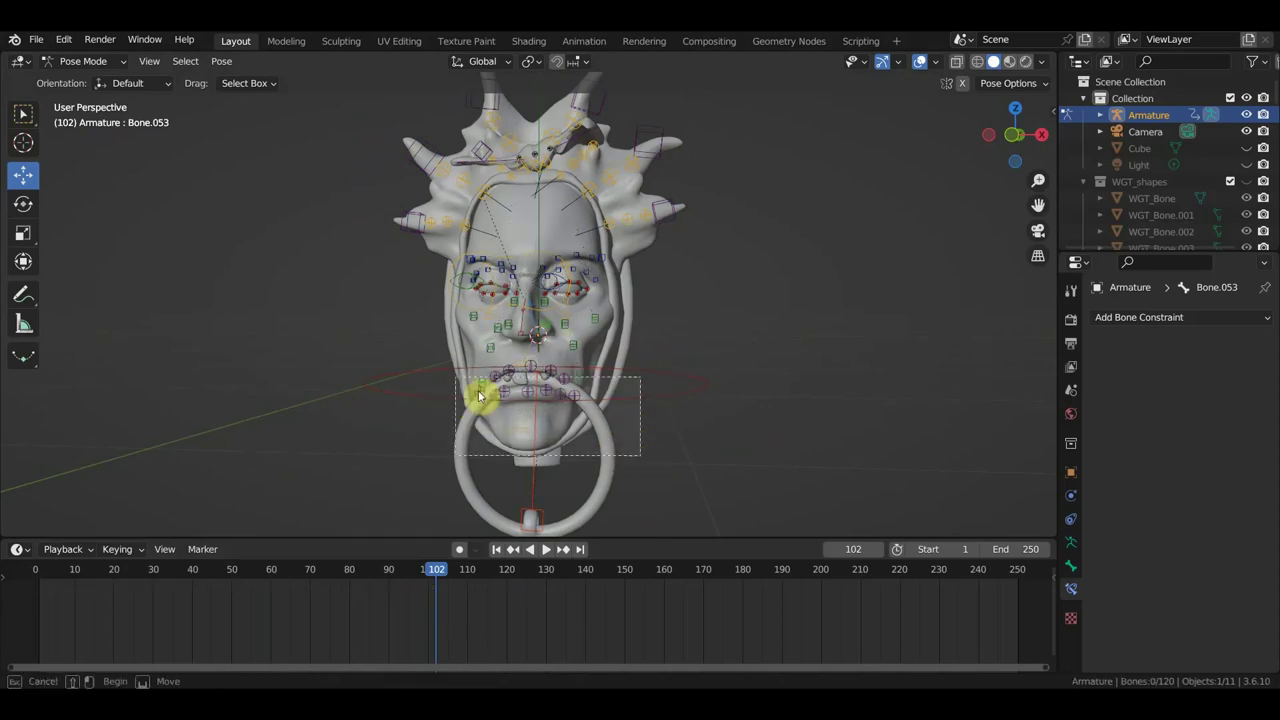
click(473, 394)
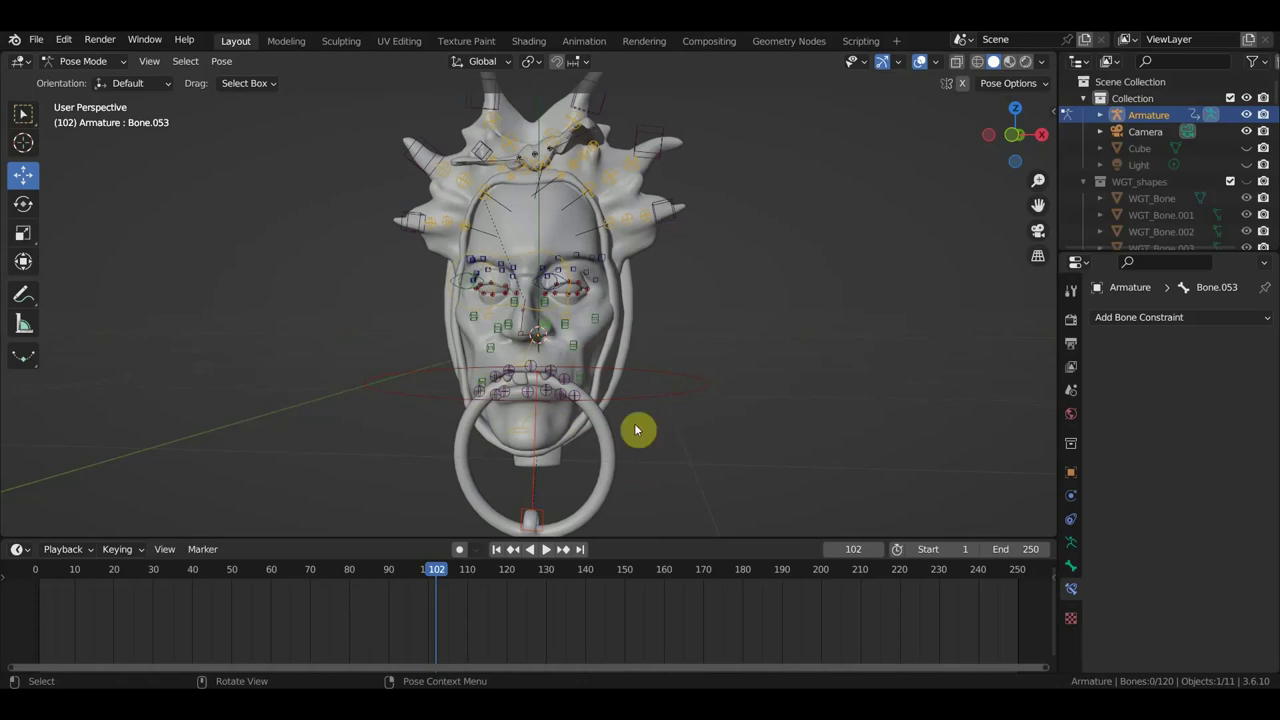
drag(683, 463, 429, 369)
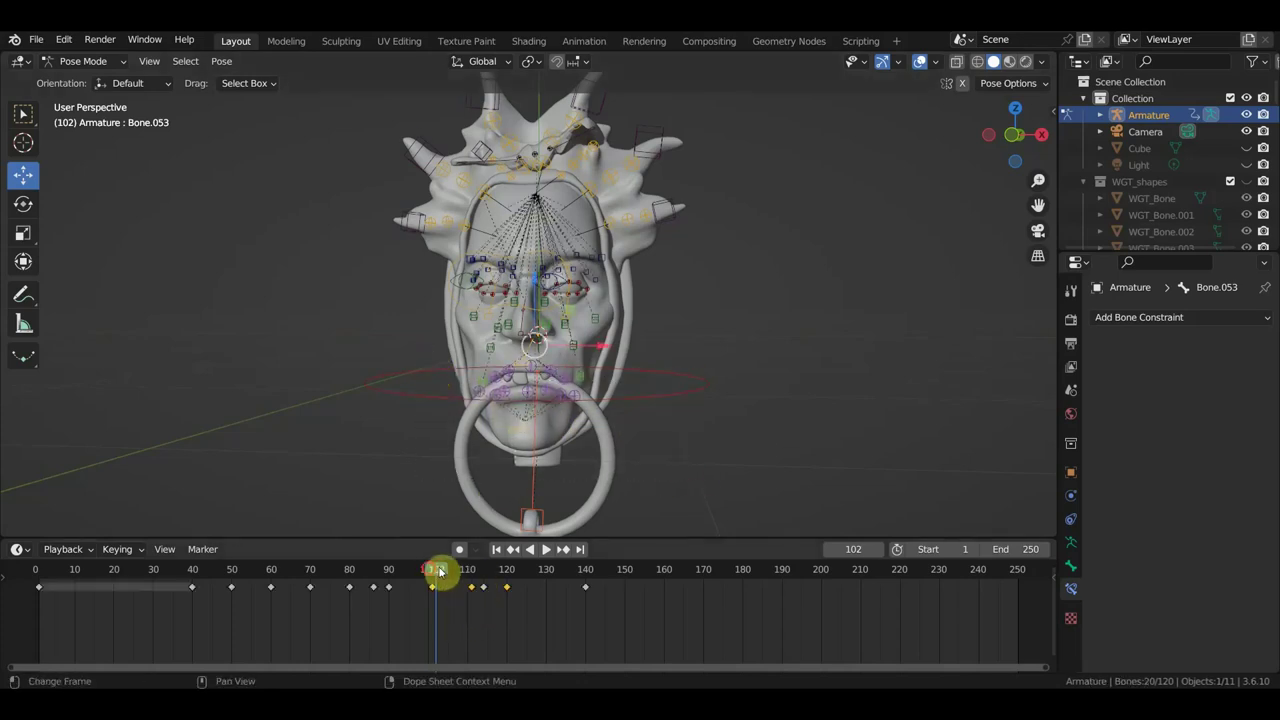
click(400, 569)
key(space)
key(space)
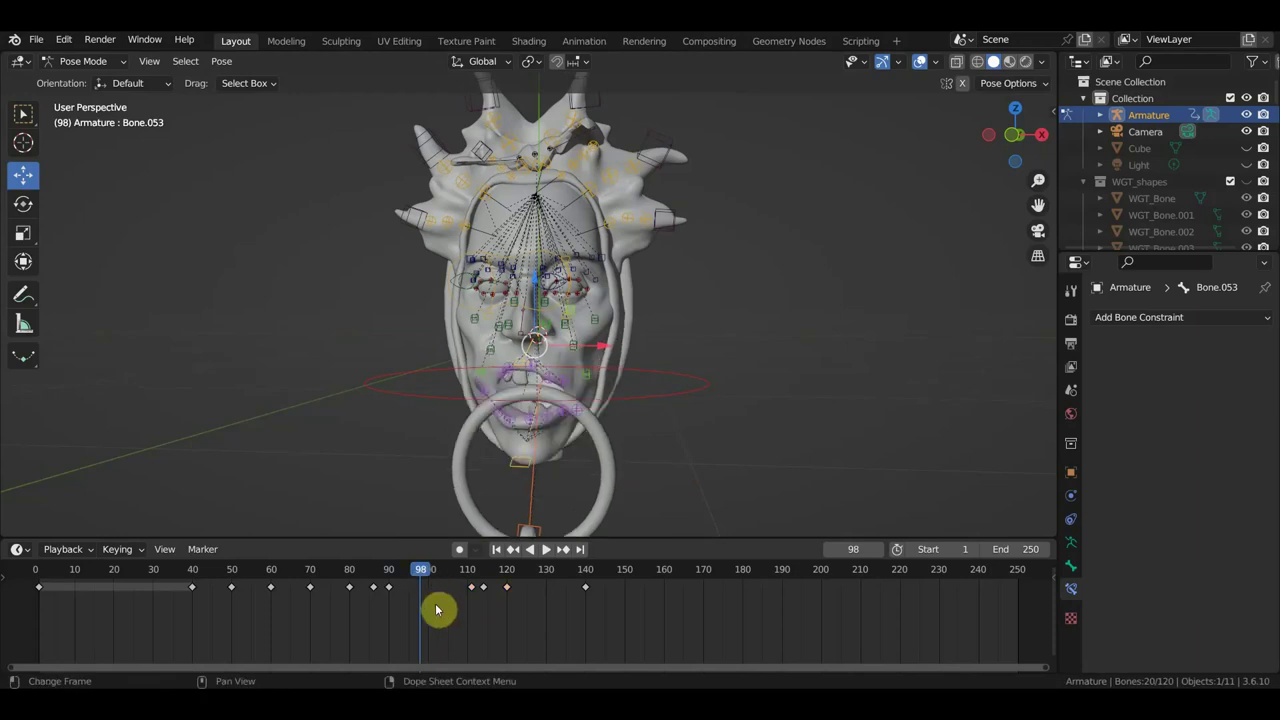
key(space)
mouse_move(400, 575)
mouse_down()
mouse_move(272, 546)
mouse_move(363, 563)
mouse_move(571, 563)
mouse_move(430, 567)
mouse_up()
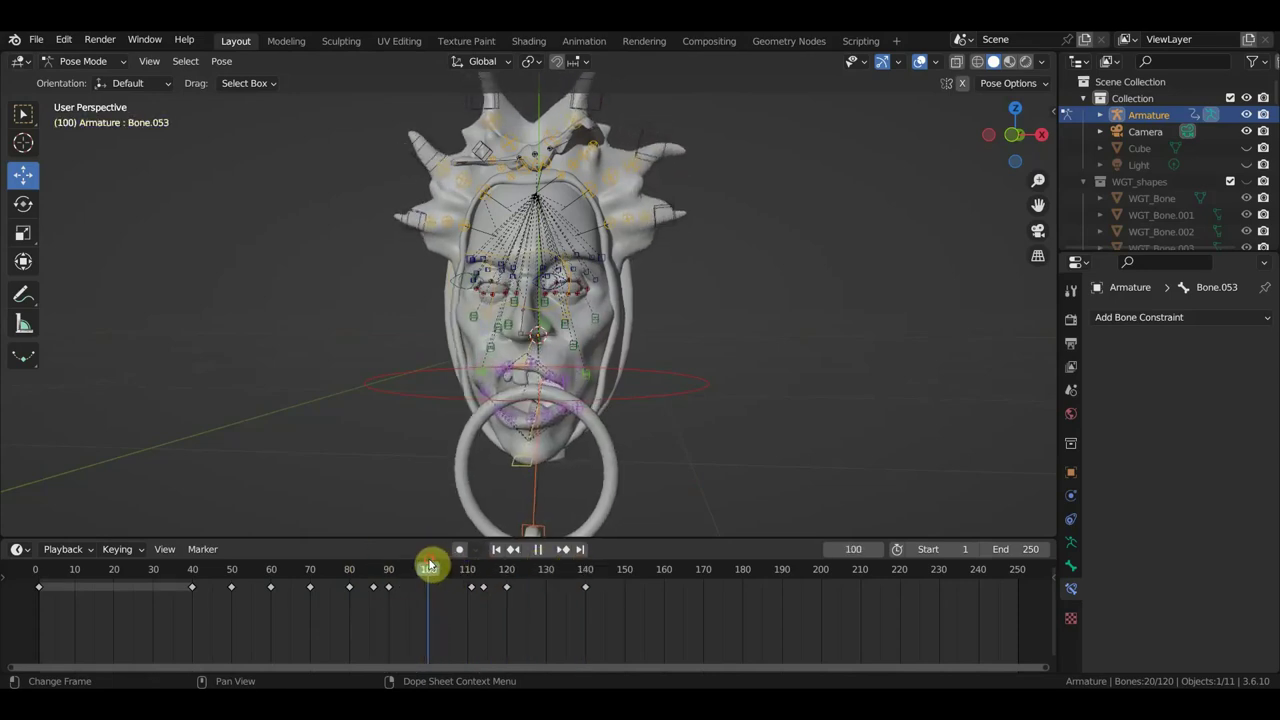
- Rotate the knocker ring bone Bone.059 by 6.57° and move it to a new position
click(525, 445)
middle_drag(528, 449, 577, 443)
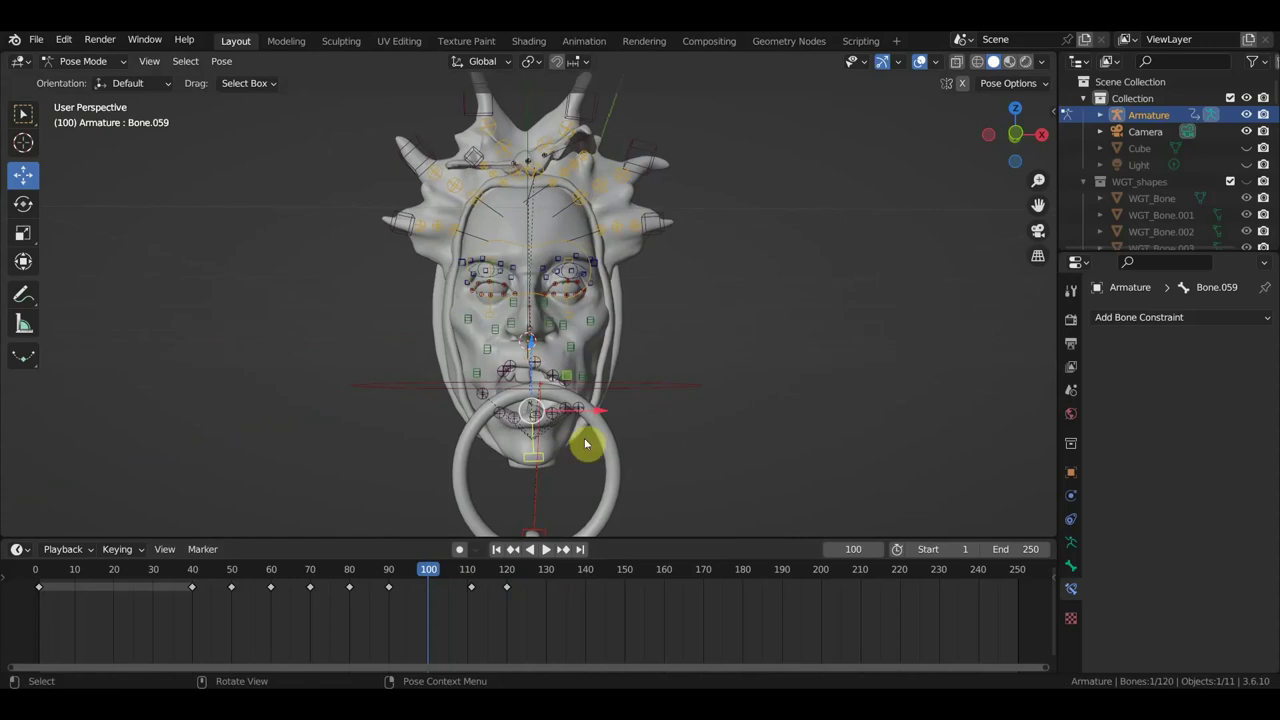
key(r)
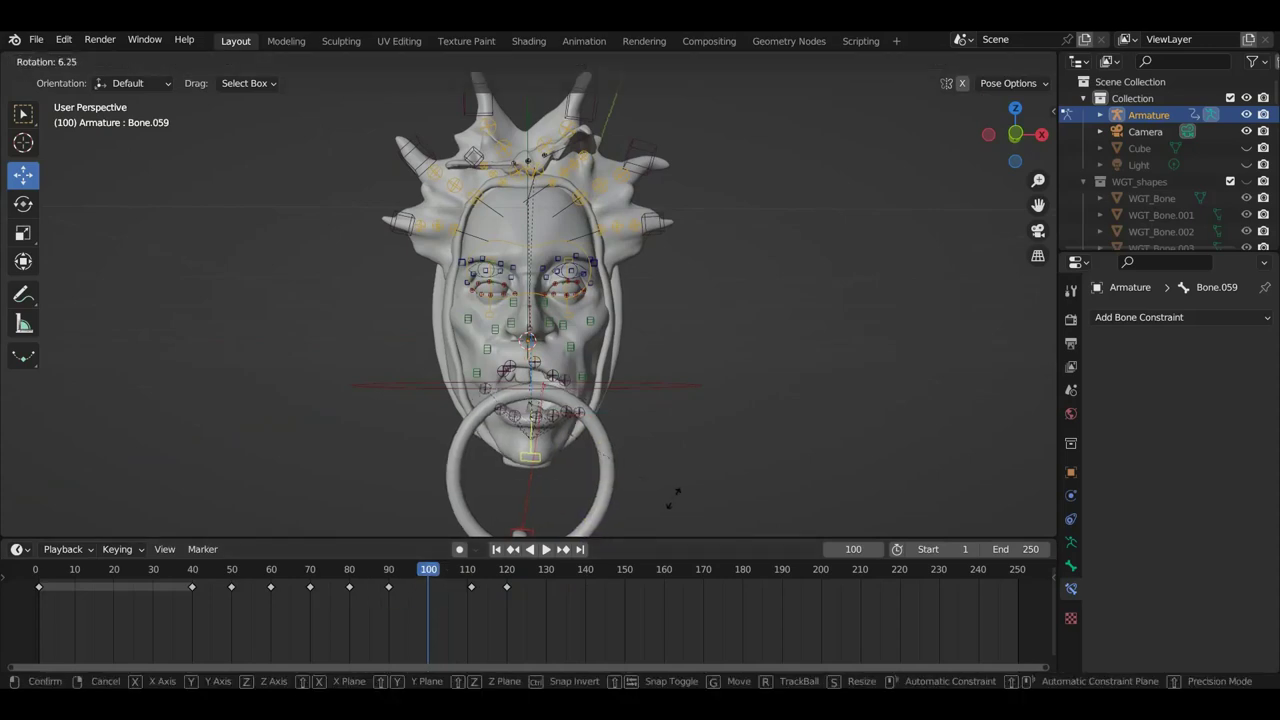
click(672, 504)
key(g)
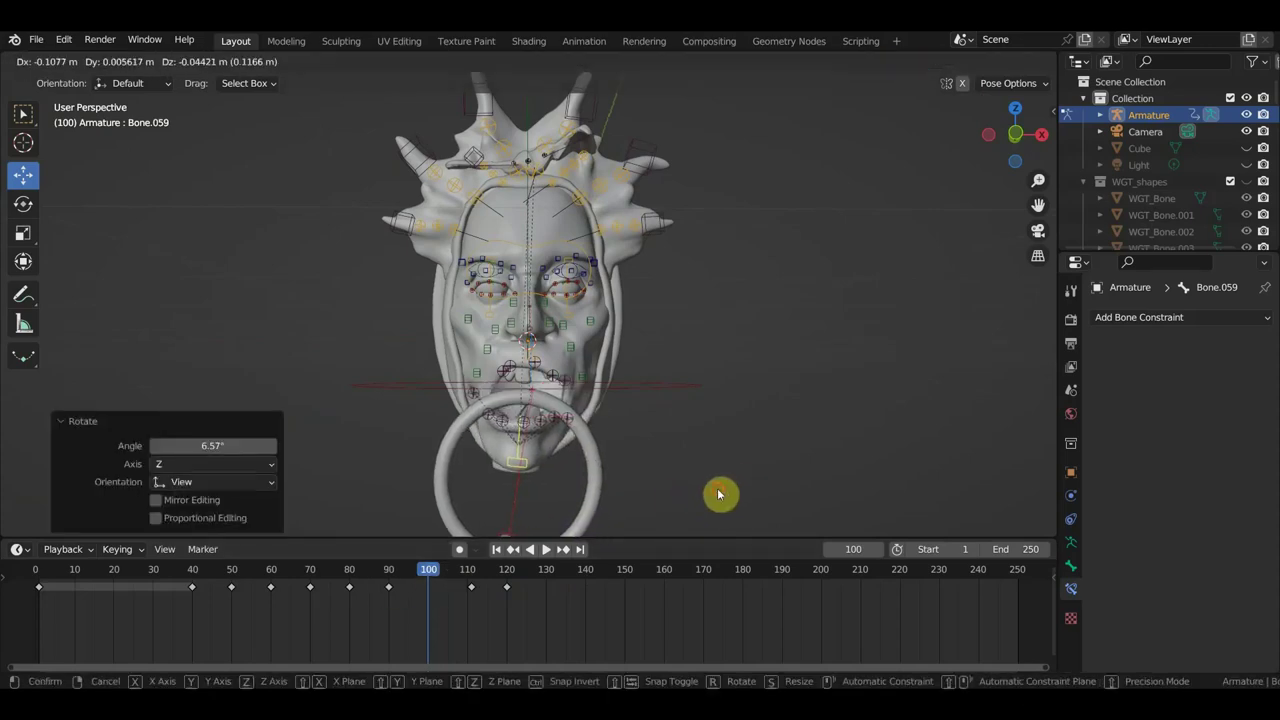
click(720, 490)
scroll(533, 502, down, 2)
- Swing the ring 32.7° about Z with base bone Bone.110, then key all bones at frame 100
click(516, 449)
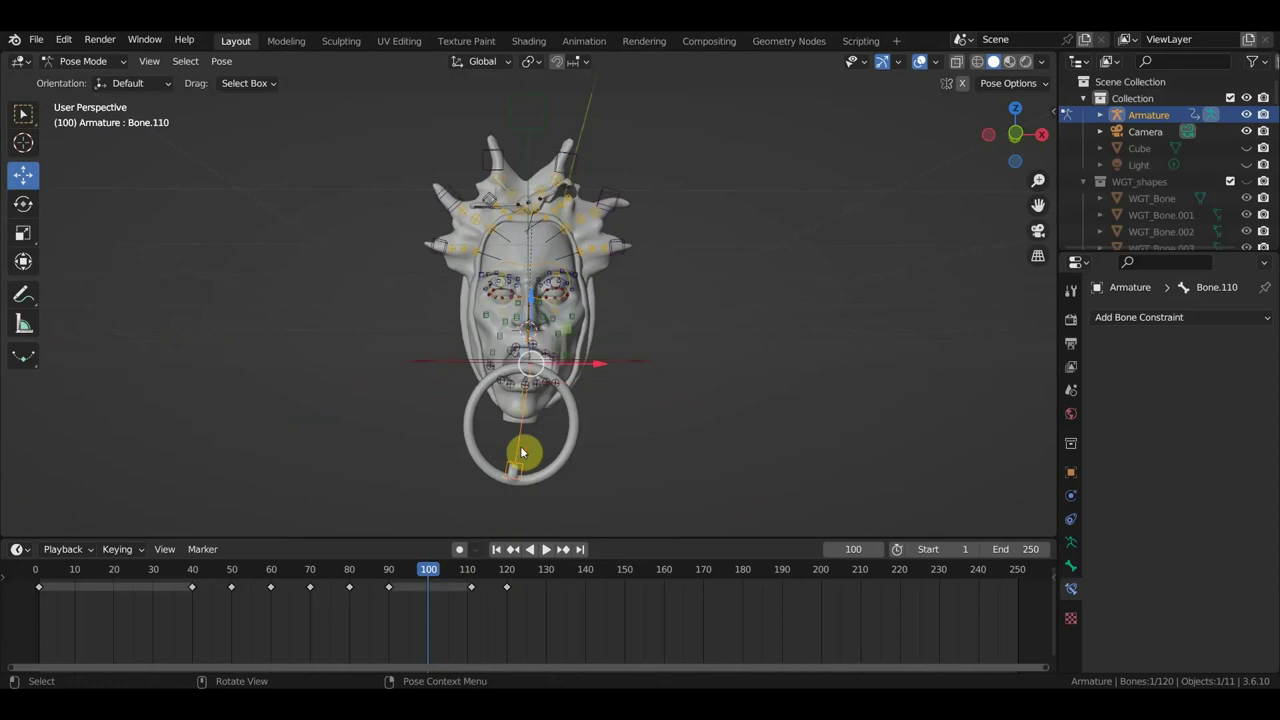
mouse_move(563, 466)
middle_down()
mouse_move(691, 443)
mouse_move(494, 447)
middle_up()
key(r)
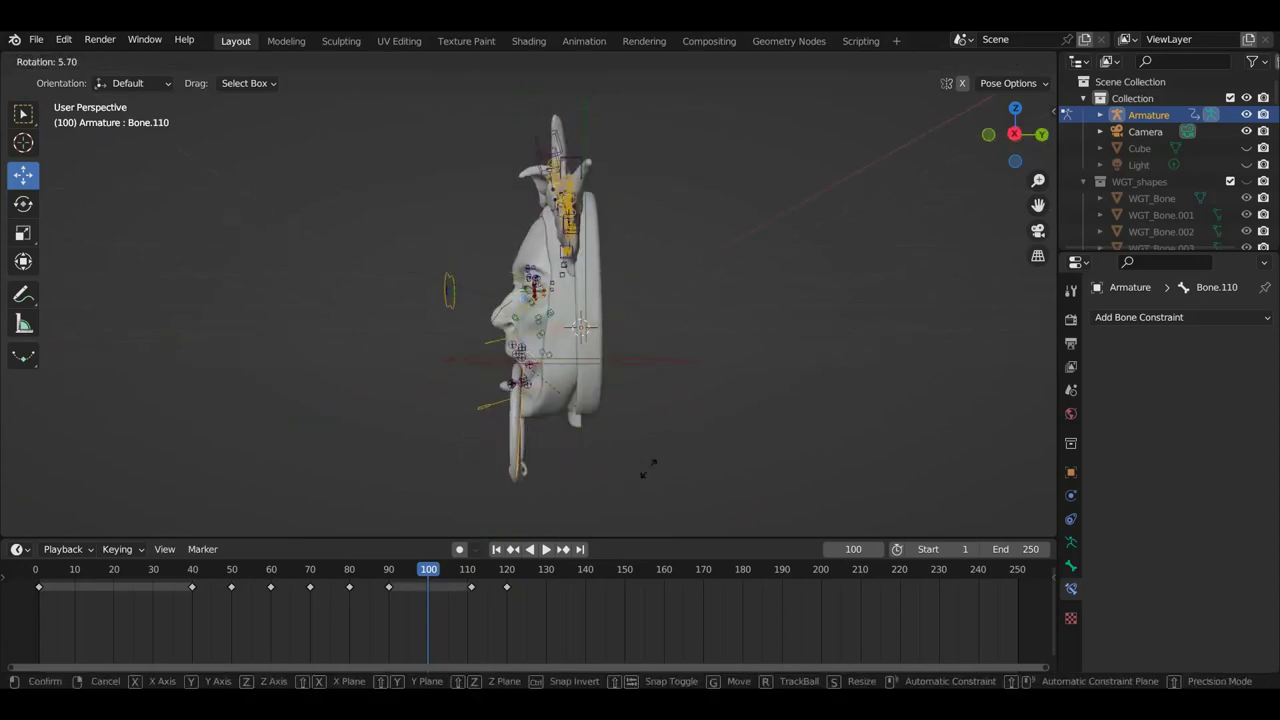
click(575, 488)
middle_drag(577, 486, 854, 477)
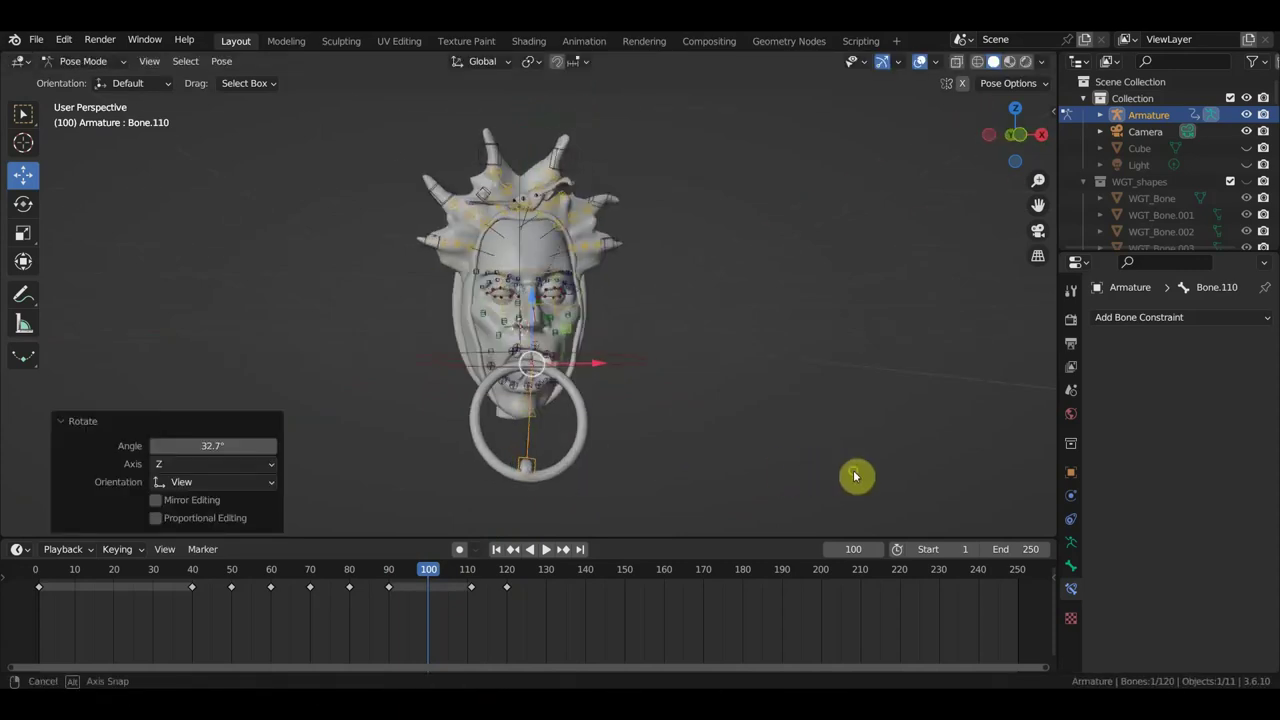
scroll(657, 457, up, 3)
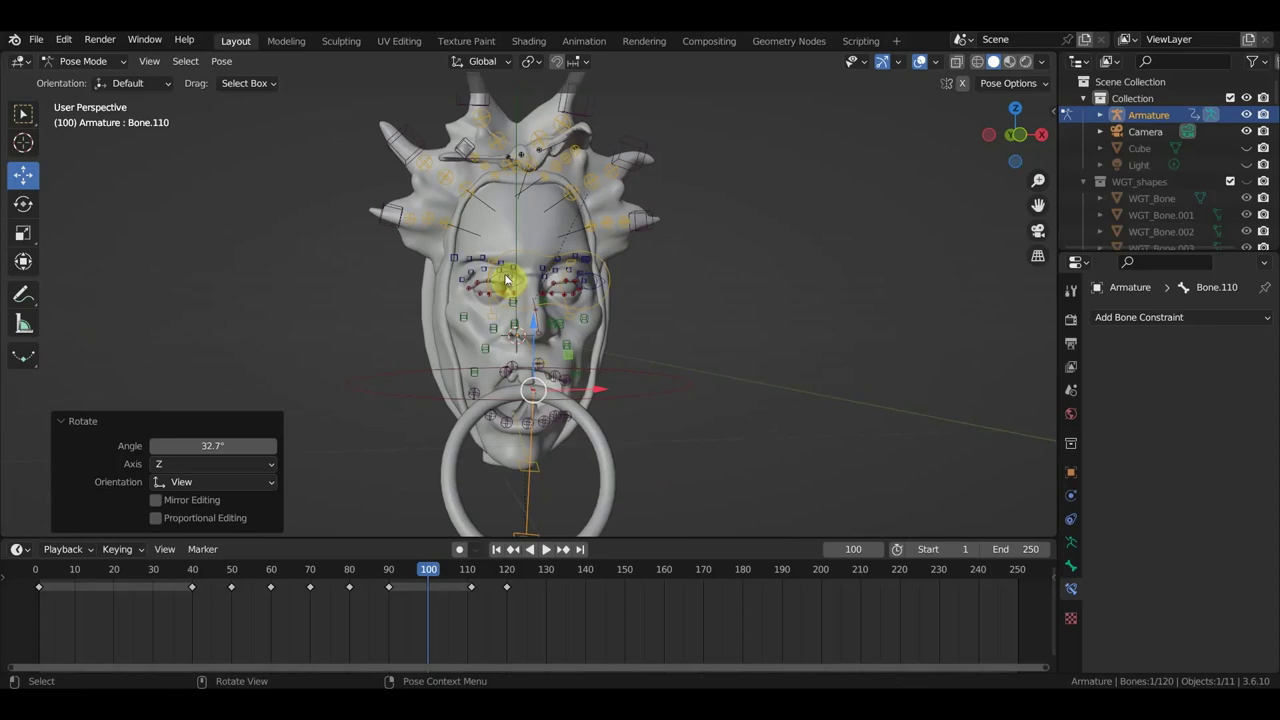
middle_drag(507, 282, 497, 305)
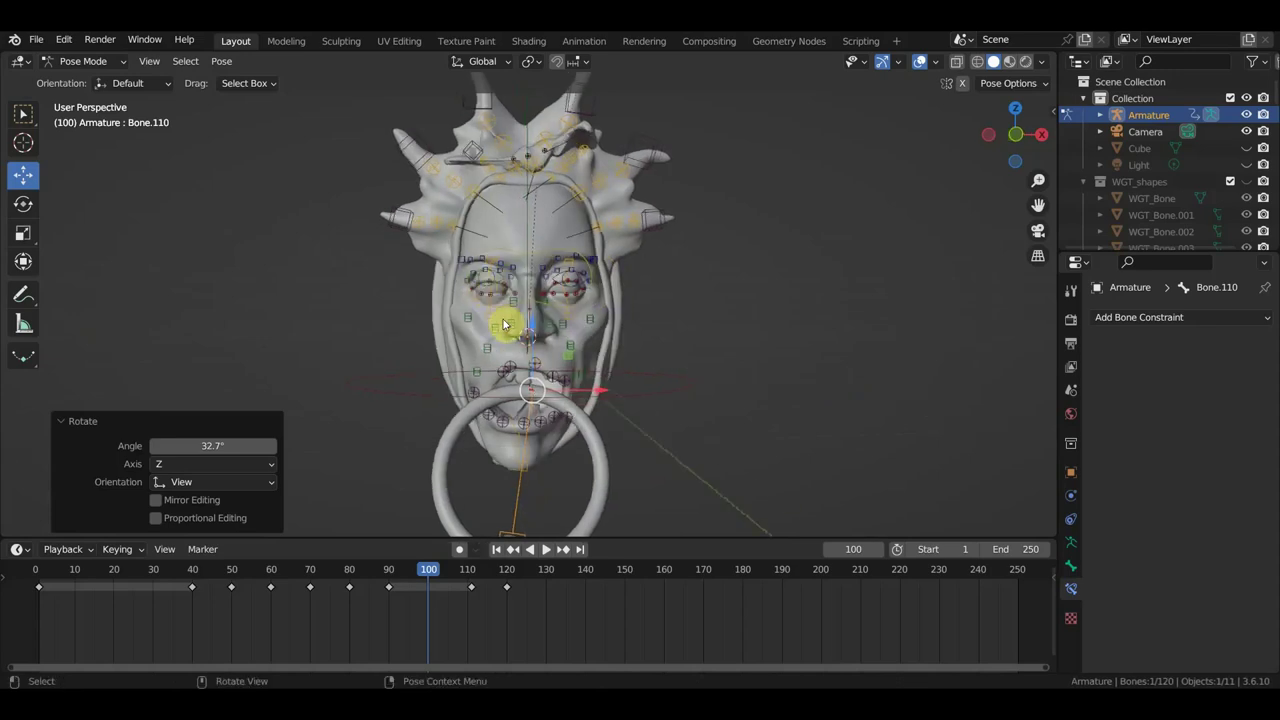
key(a)
key(i)
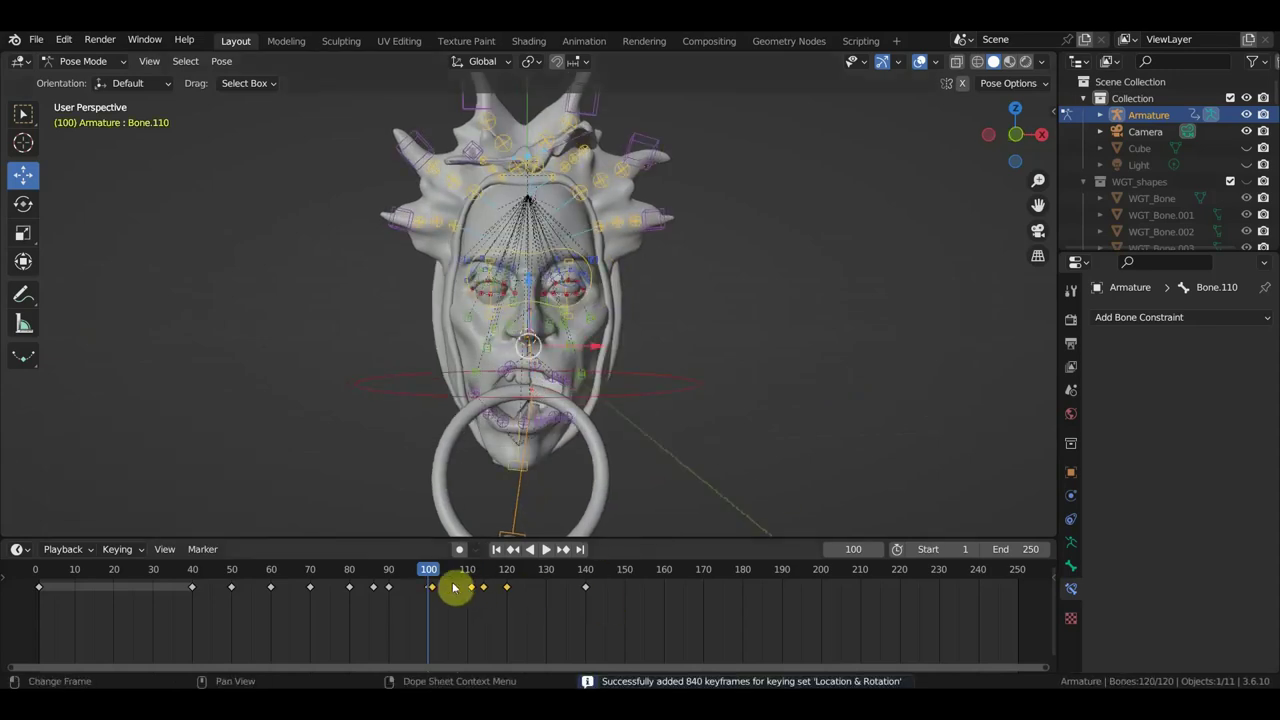
- Play back the new ring motion, scrub back and zoom in on the face
key(space)
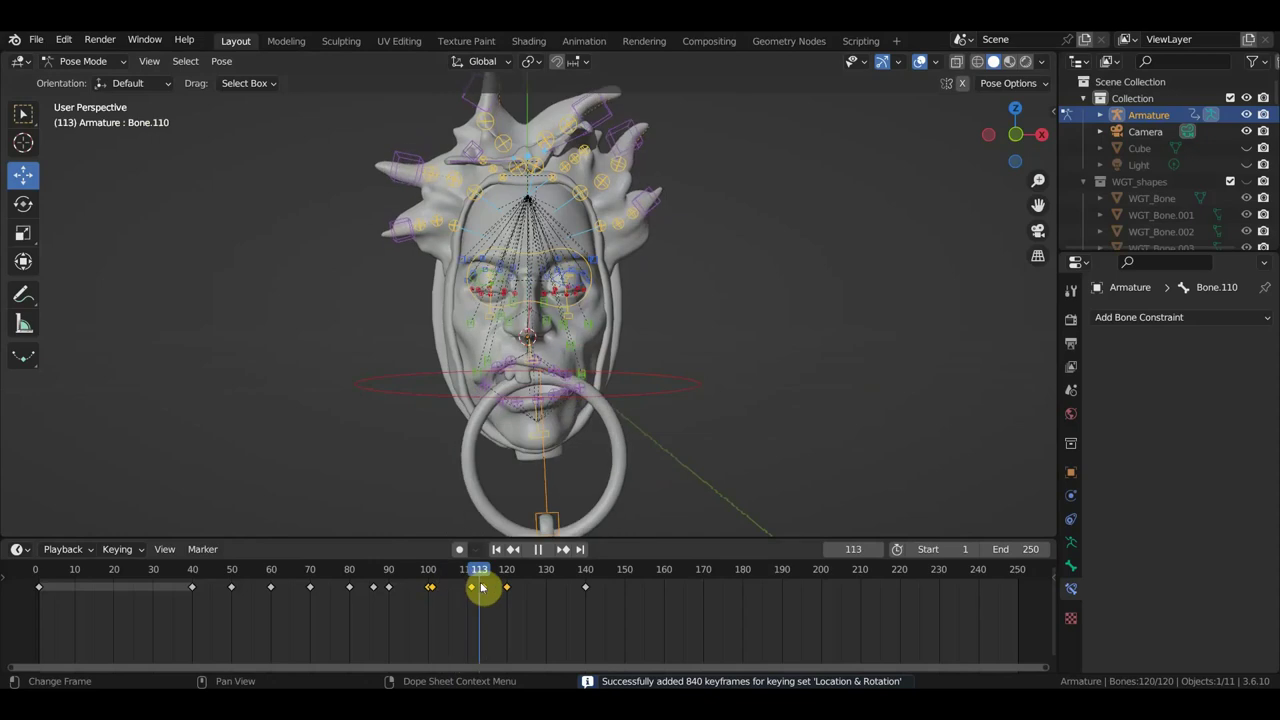
mouse_move(463, 588)
mouse_down()
mouse_move(243, 586)
mouse_move(571, 600)
mouse_move(394, 586)
mouse_move(490, 587)
mouse_move(414, 580)
mouse_move(448, 582)
mouse_up()
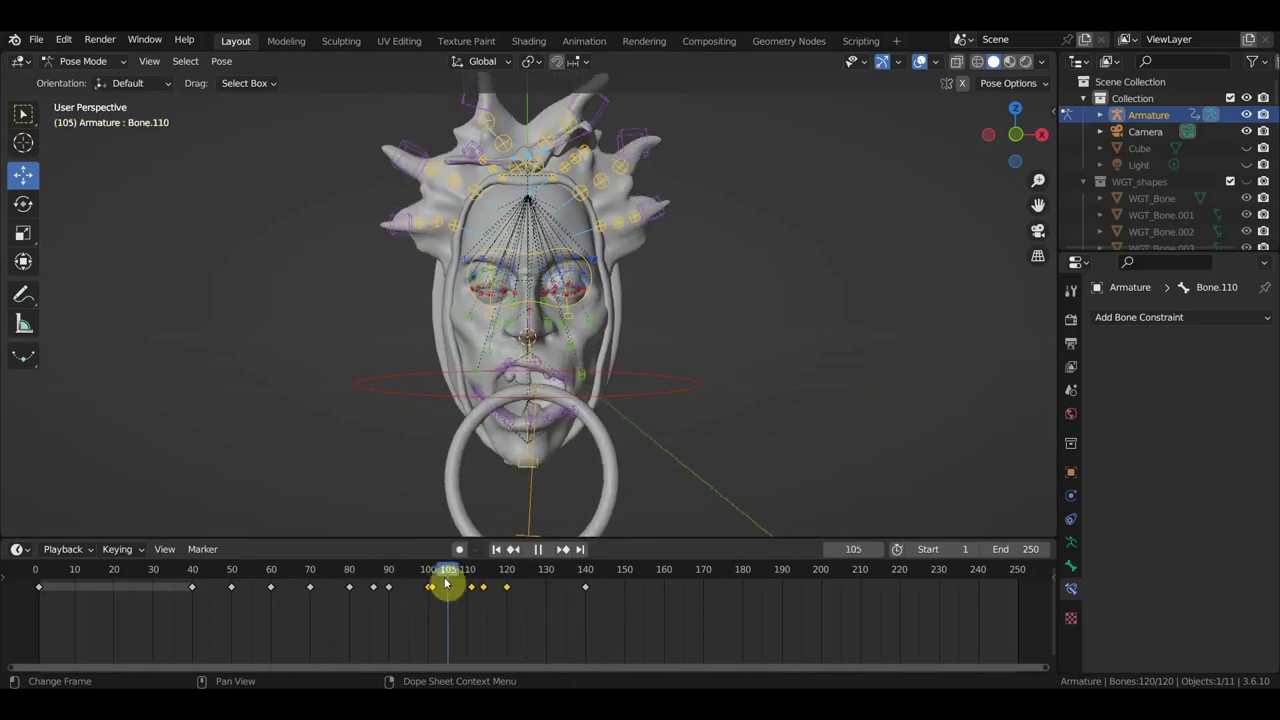
scroll(491, 323, up, 1)
scroll(477, 326, up, 1)
scroll(500, 277, up, 1)
scroll(502, 279, up, 1)
- Switch to orthographic front view and box-select the seven eyebrow bones
key(KP_1)
drag(406, 196, 398, 181)
drag(502, 235, 502, 235)
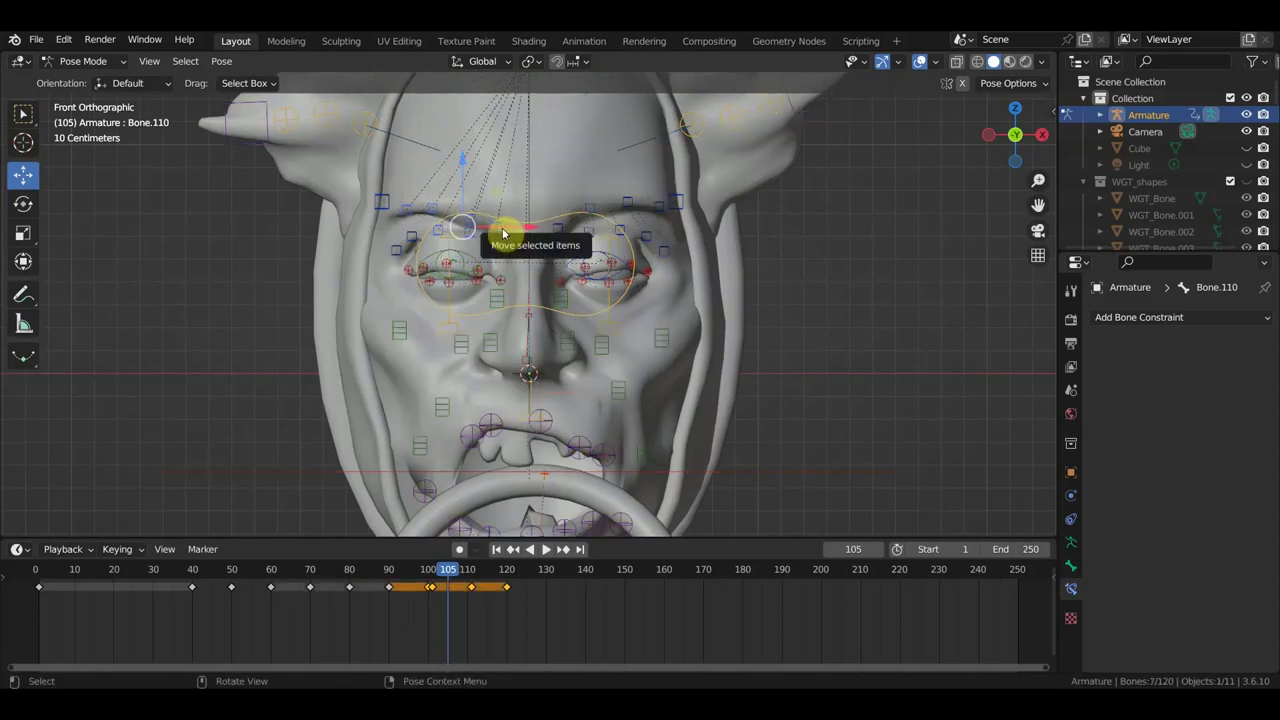
- Move a single brow bone slightly upward to a new position
click(489, 237)
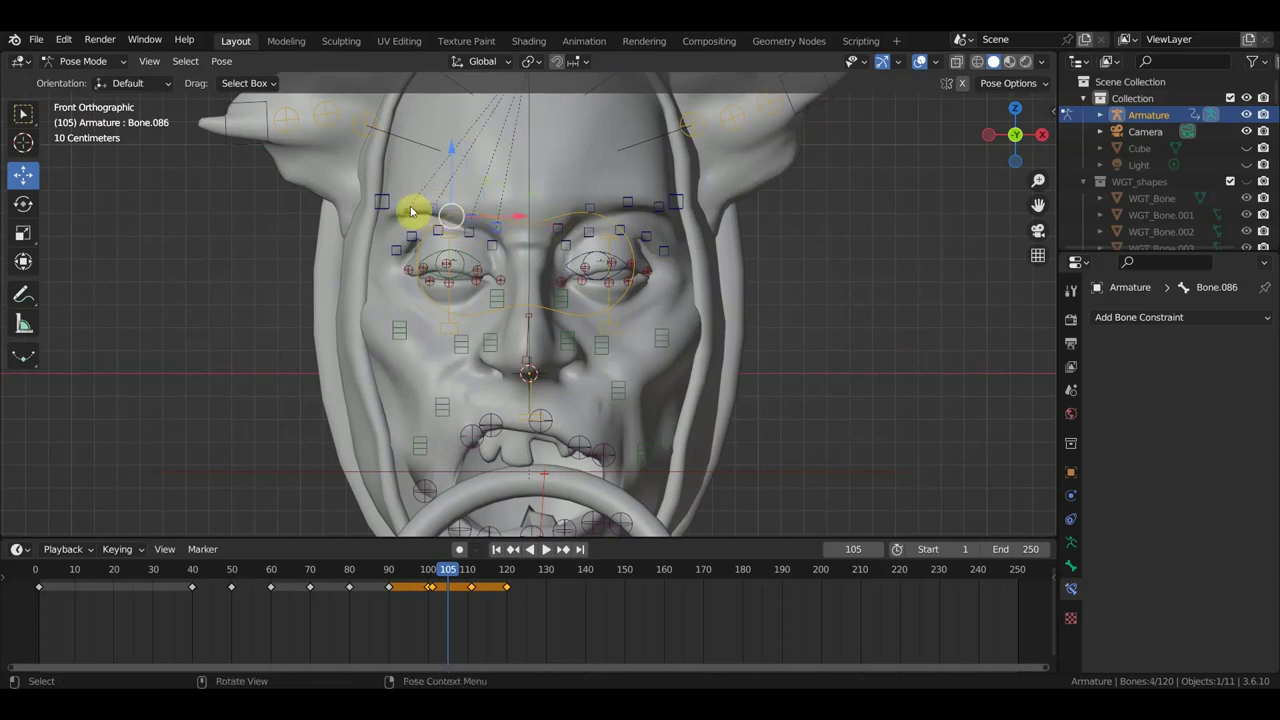
key(g)
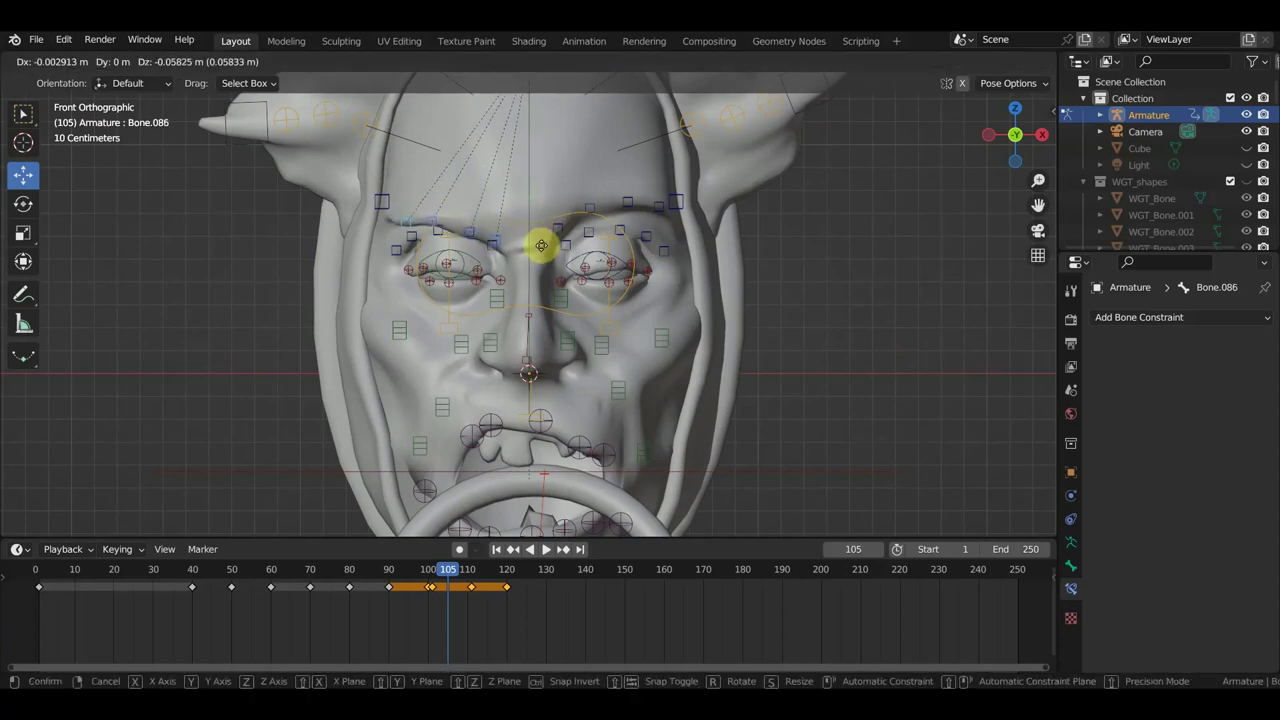
click(540, 252)
mouse_move(531, 242)
middle_down()
mouse_move(690, 258)
mouse_move(576, 245)
mouse_move(609, 231)
middle_up()
key(g)
click(686, 261)
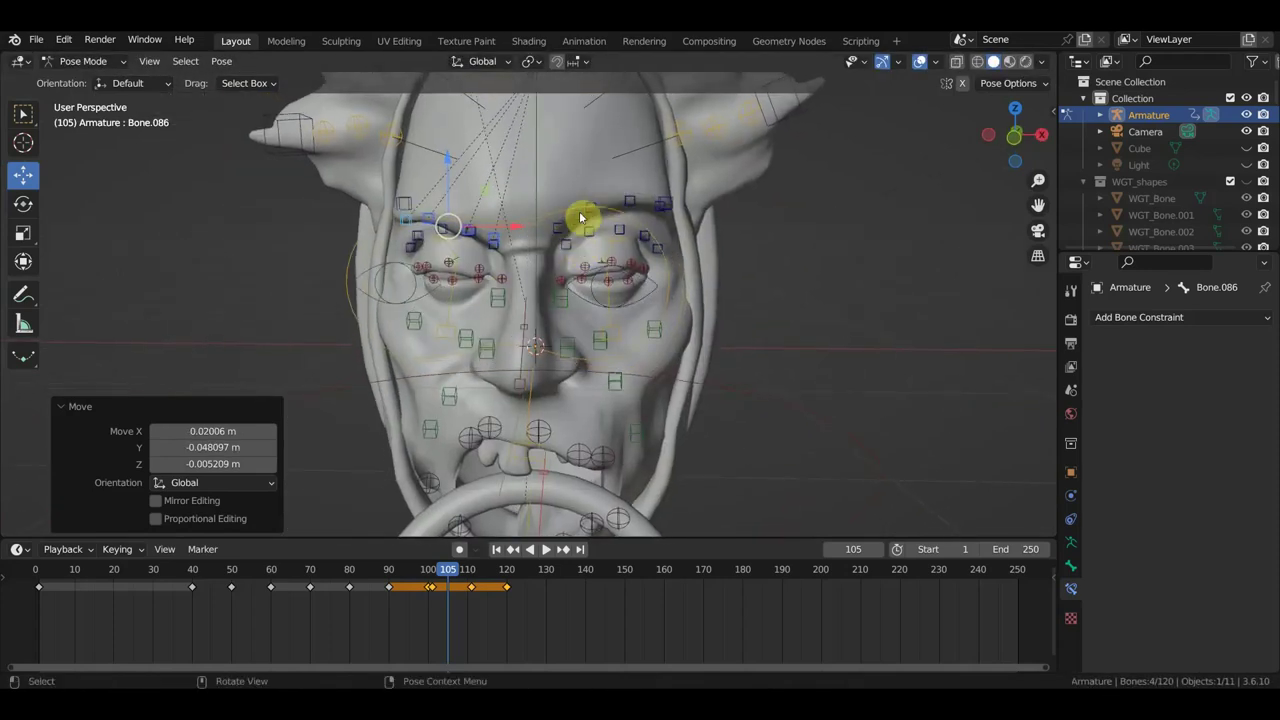
- Reposition and rotate the right brow bone Bone.034
click(564, 230)
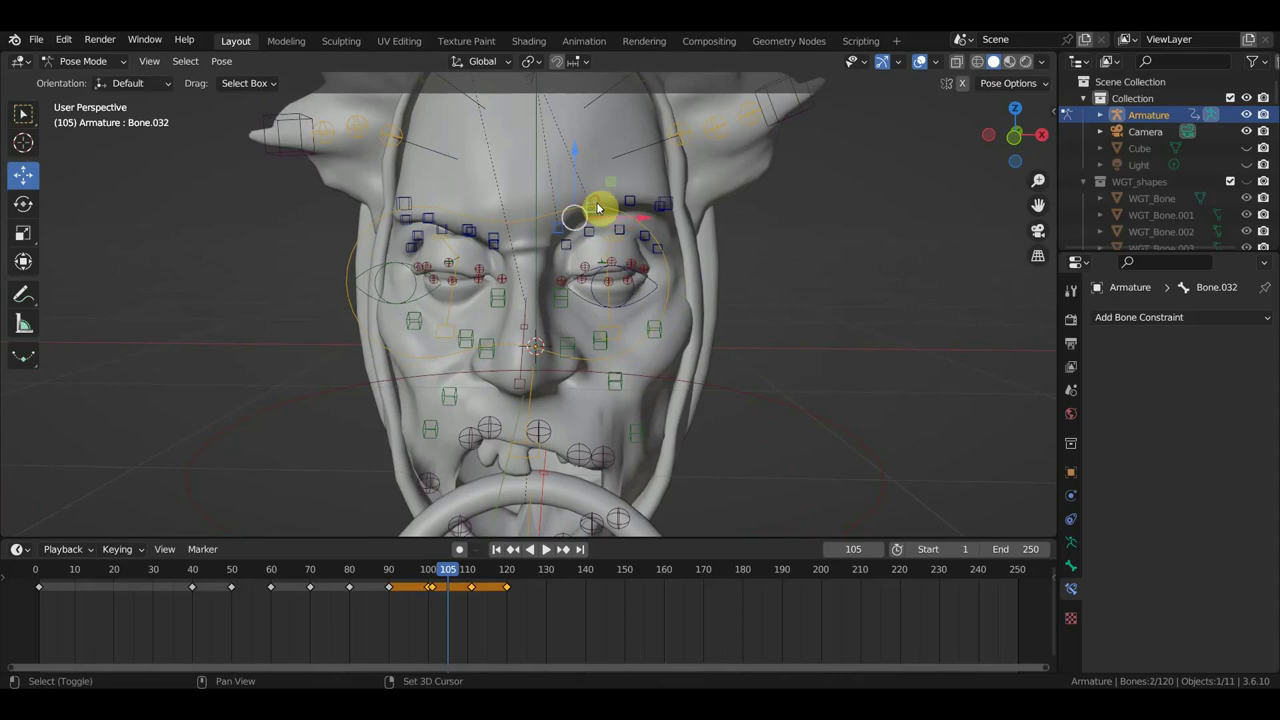
click(660, 207)
mouse_move(660, 209)
middle_down()
mouse_move(686, 236)
mouse_move(777, 229)
middle_up()
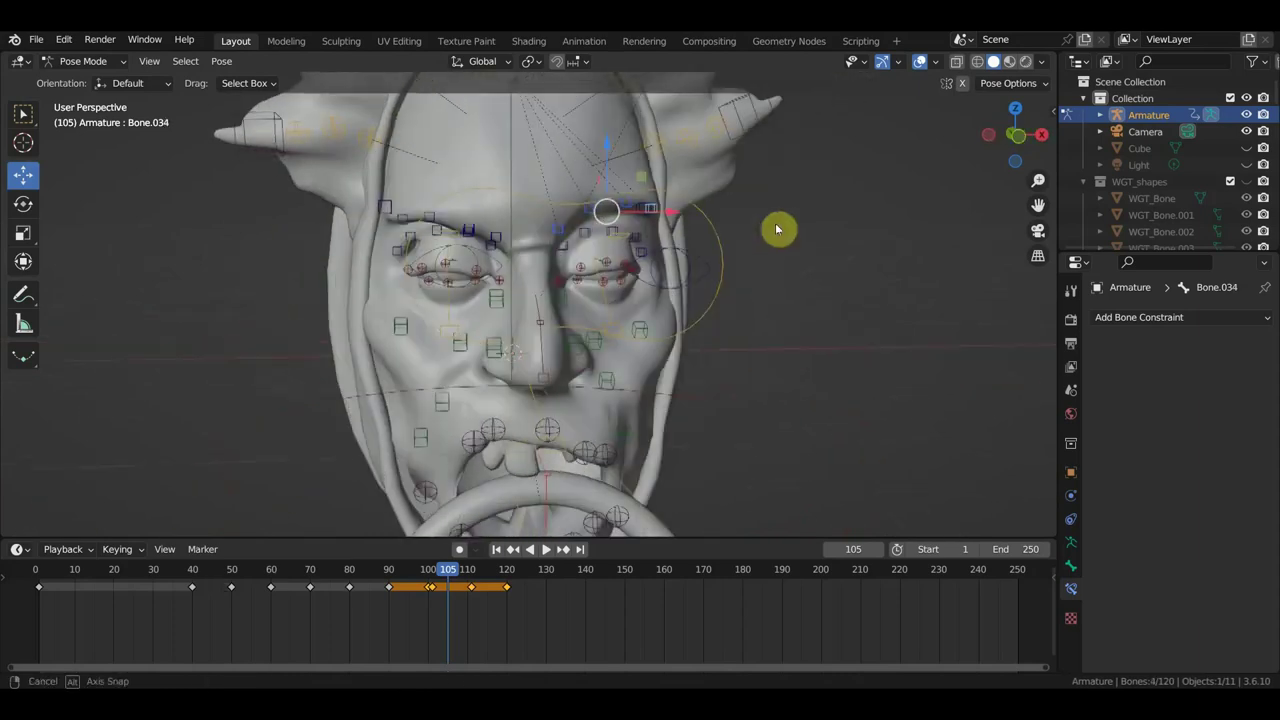
key(g)
click(713, 325)
key(r)
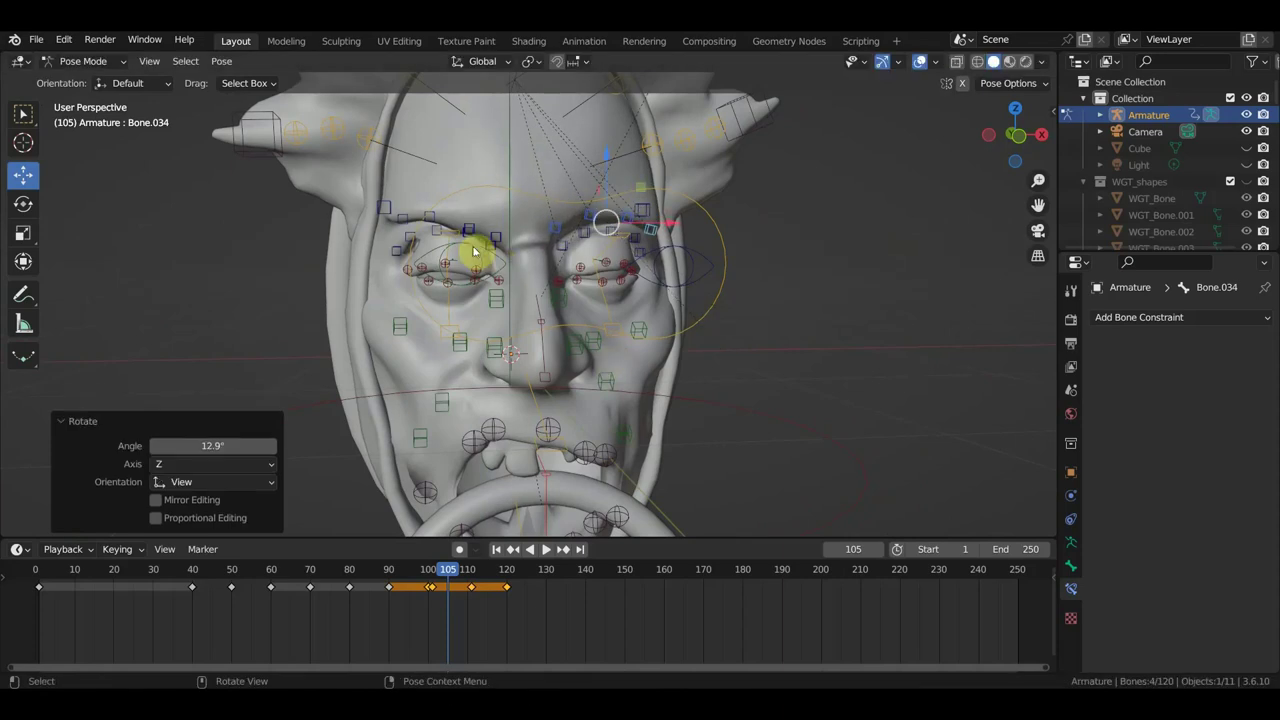
middle_drag(674, 286, 629, 286)
key(r)
click(716, 340)
key(g)
click(706, 338)
middle_drag(706, 338, 730, 338)
- Rotate the left brow bones -20° and raise them about 0.086 m
click(486, 228)
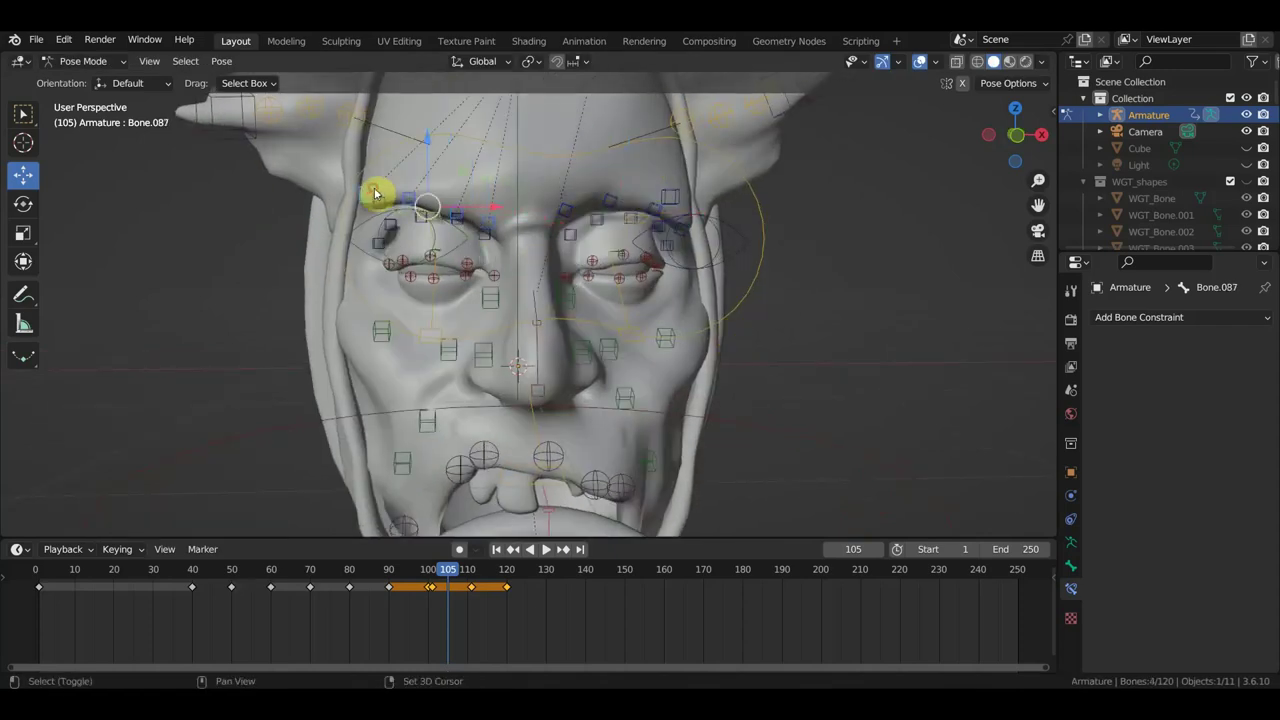
key(r)
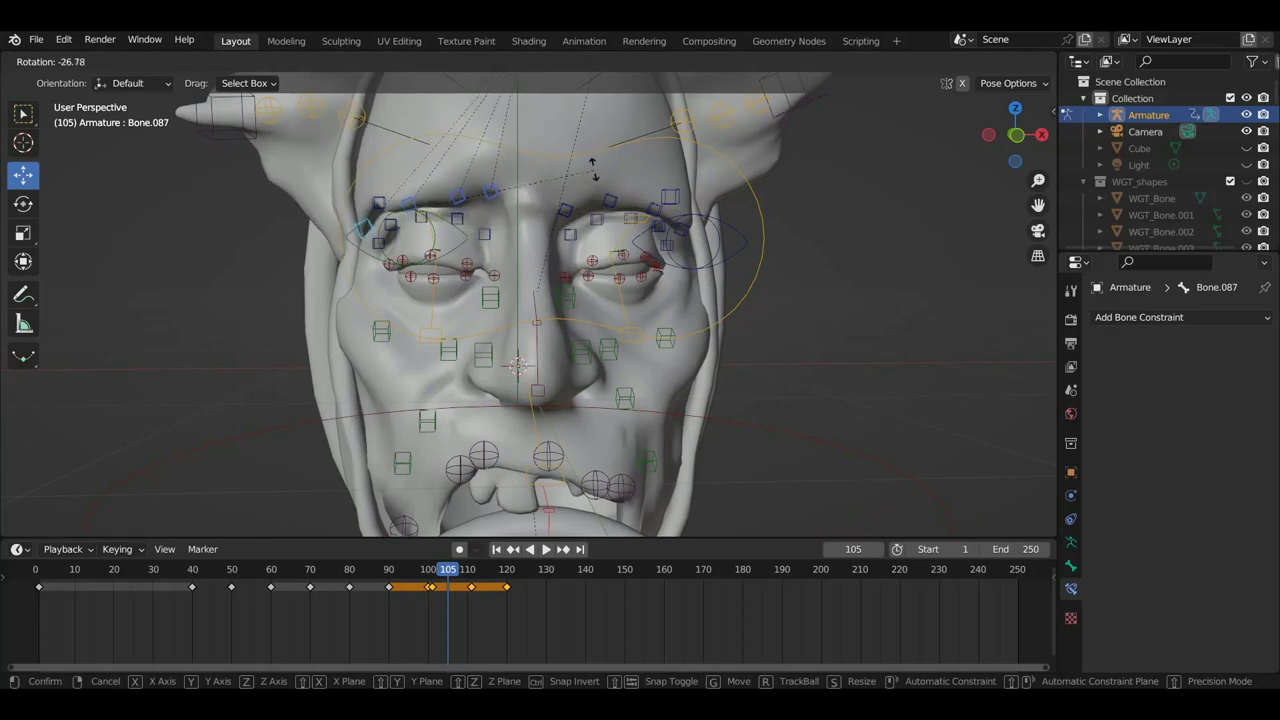
click(597, 195)
key(g)
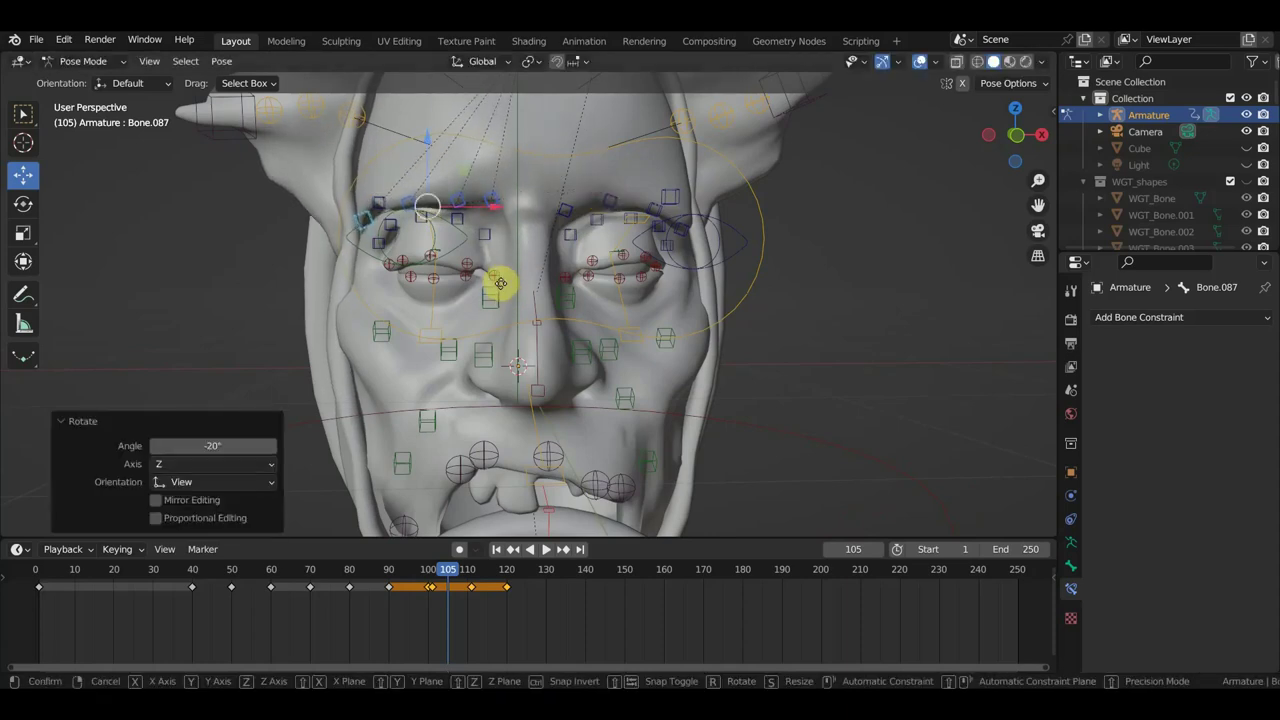
click(501, 261)
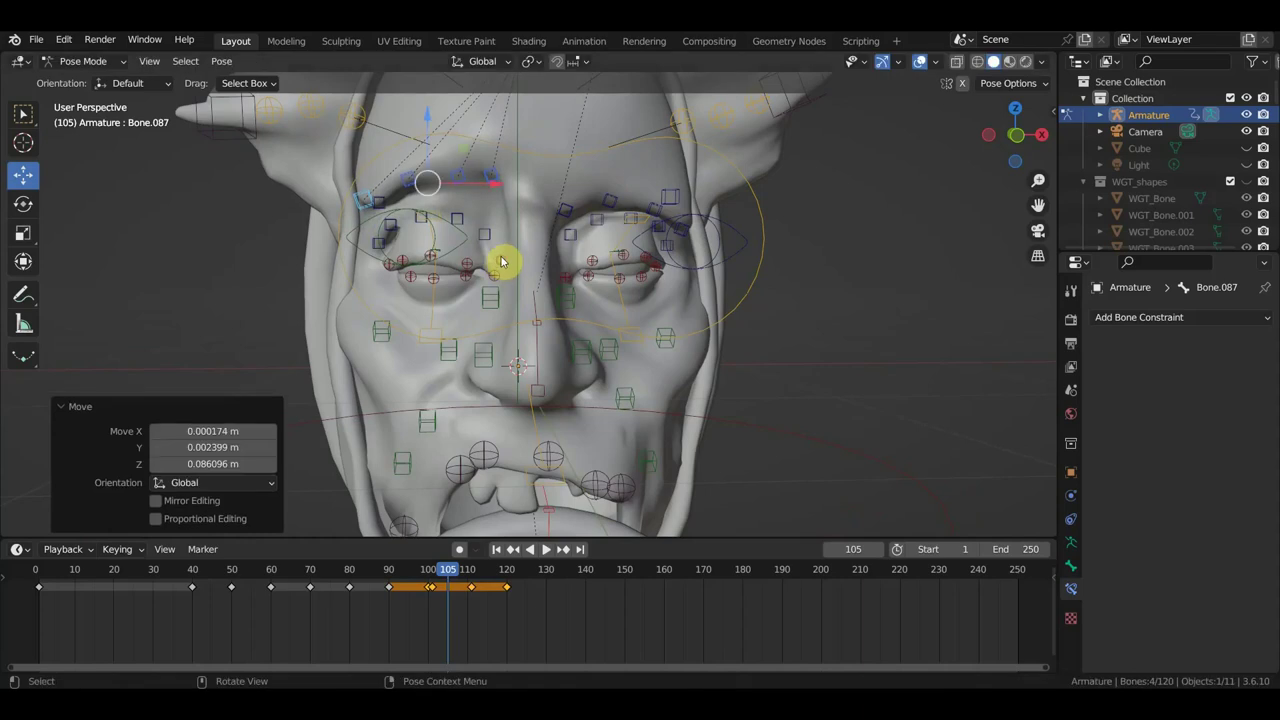
middle_drag(468, 279, 551, 272)
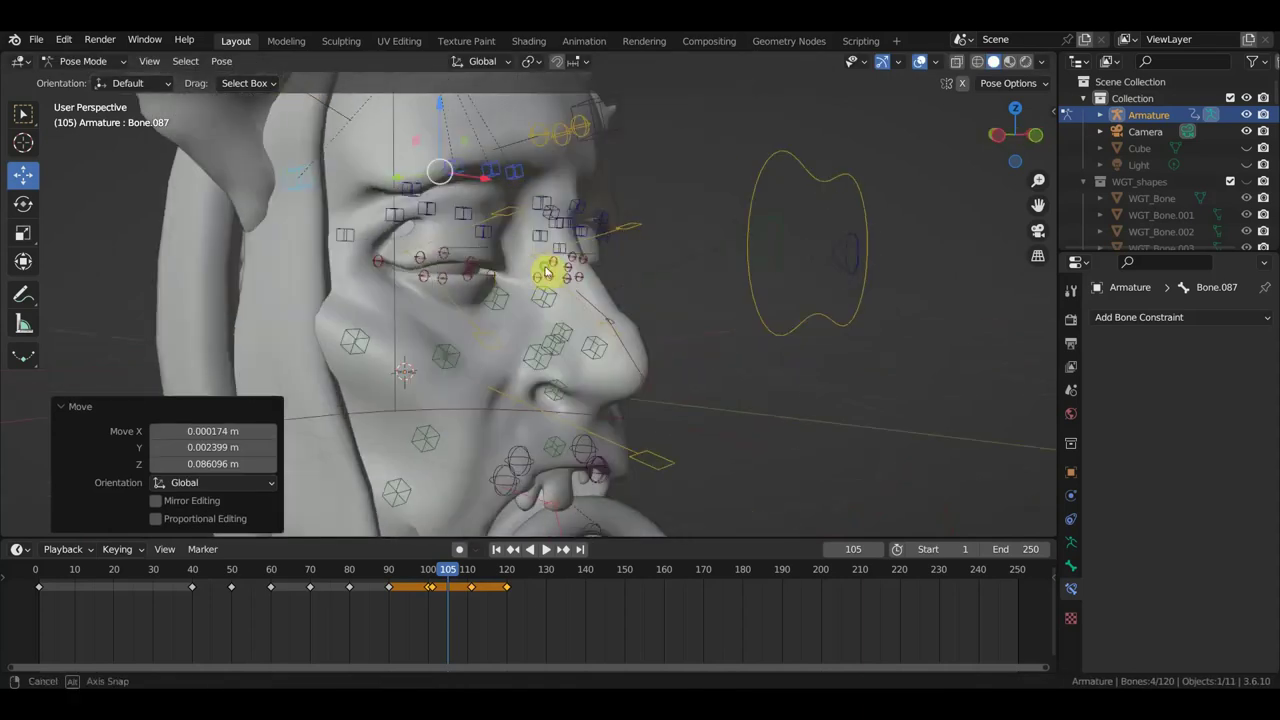
- Rotate the bone at the corner of the eye, then undo that rotation
click(461, 236)
middle_drag(461, 236, 588, 244)
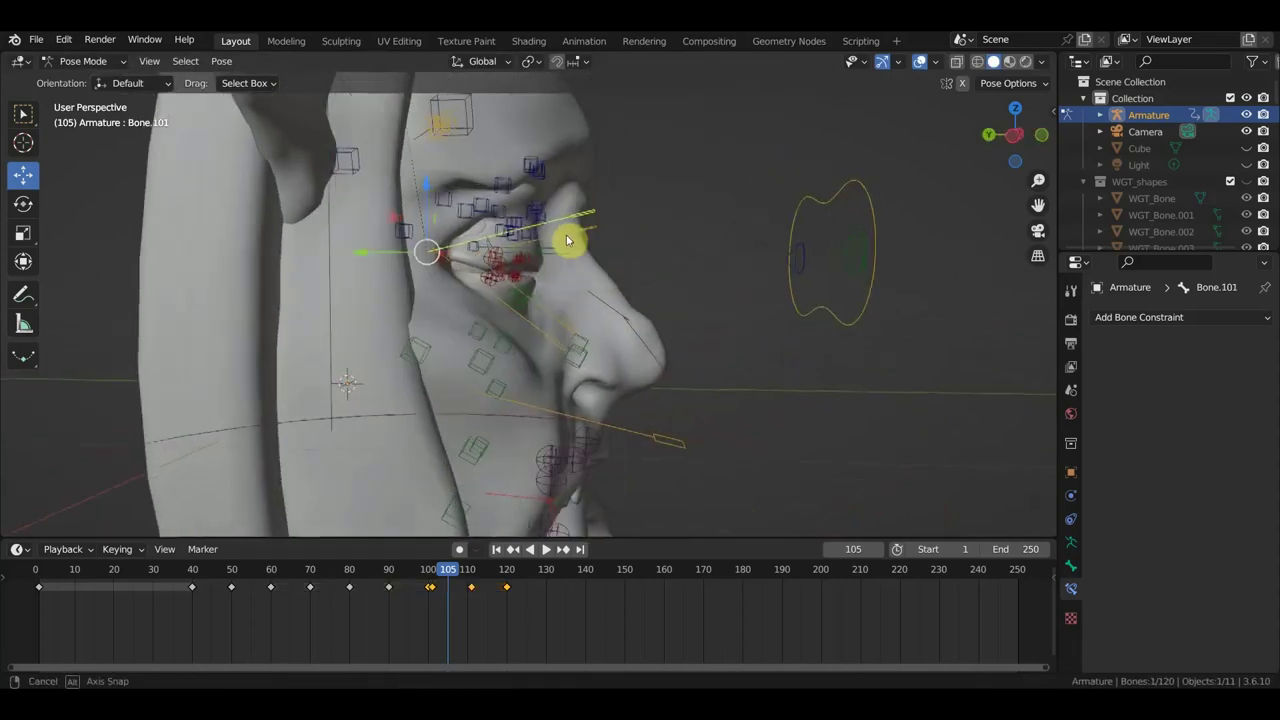
key(r)
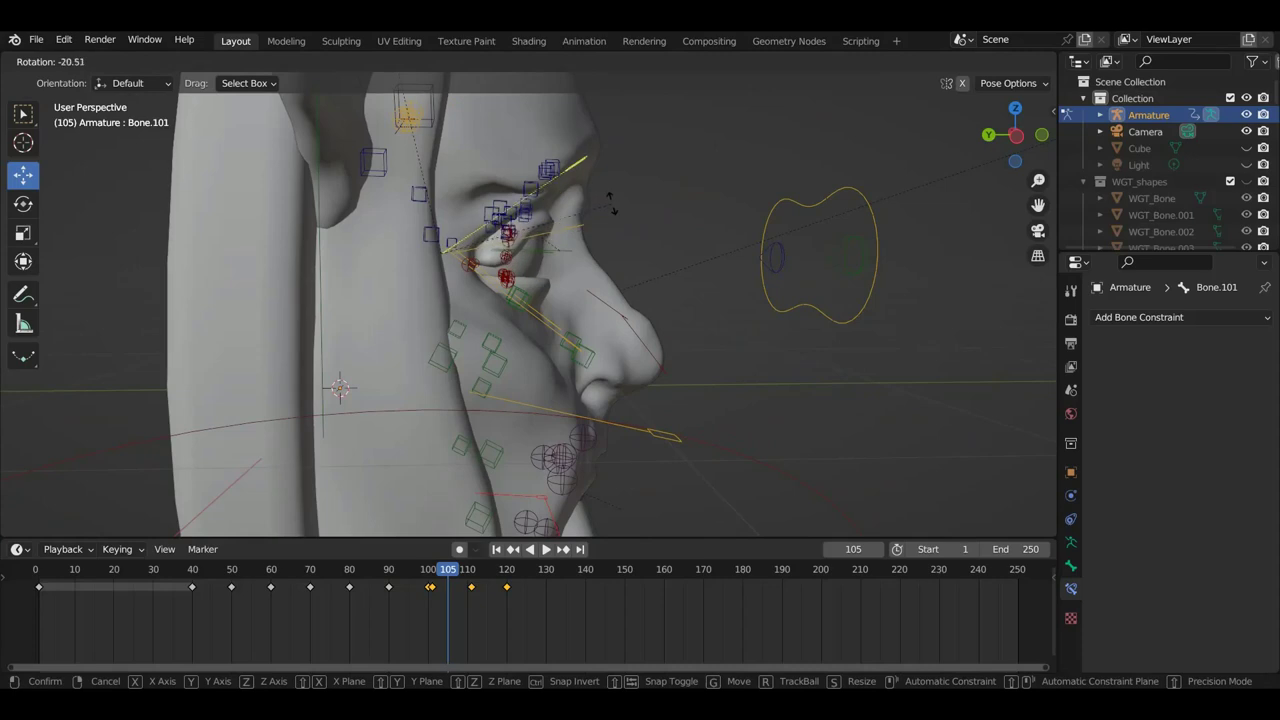
click(613, 205)
mouse_move(613, 205)
middle_down()
mouse_move(531, 251)
mouse_move(443, 251)
middle_up()
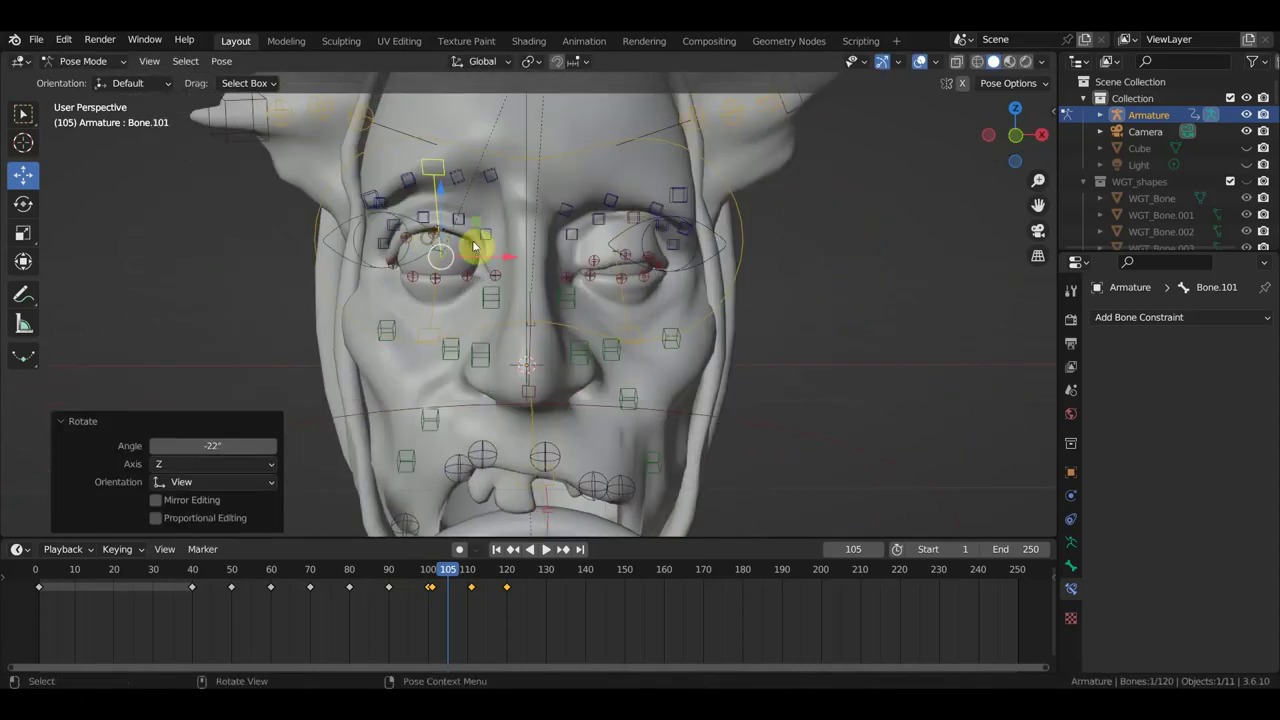
middle_drag(594, 283, 564, 363)
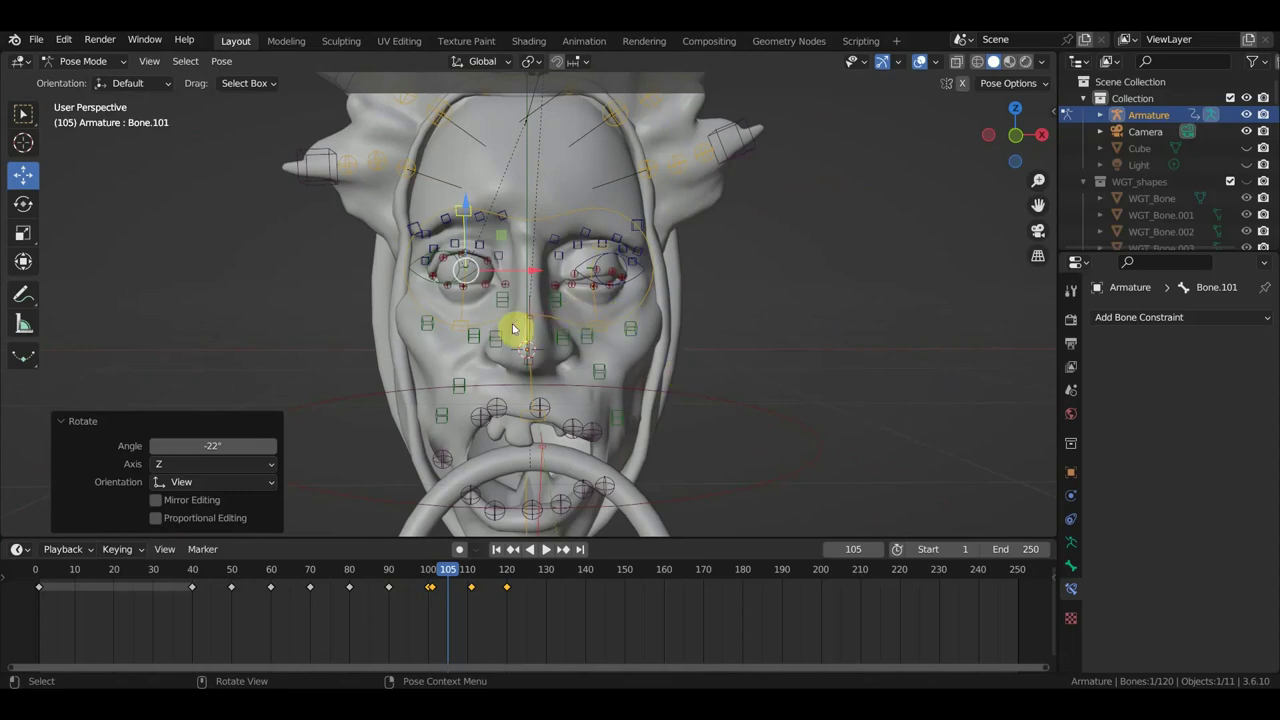
key(ctrl+z)
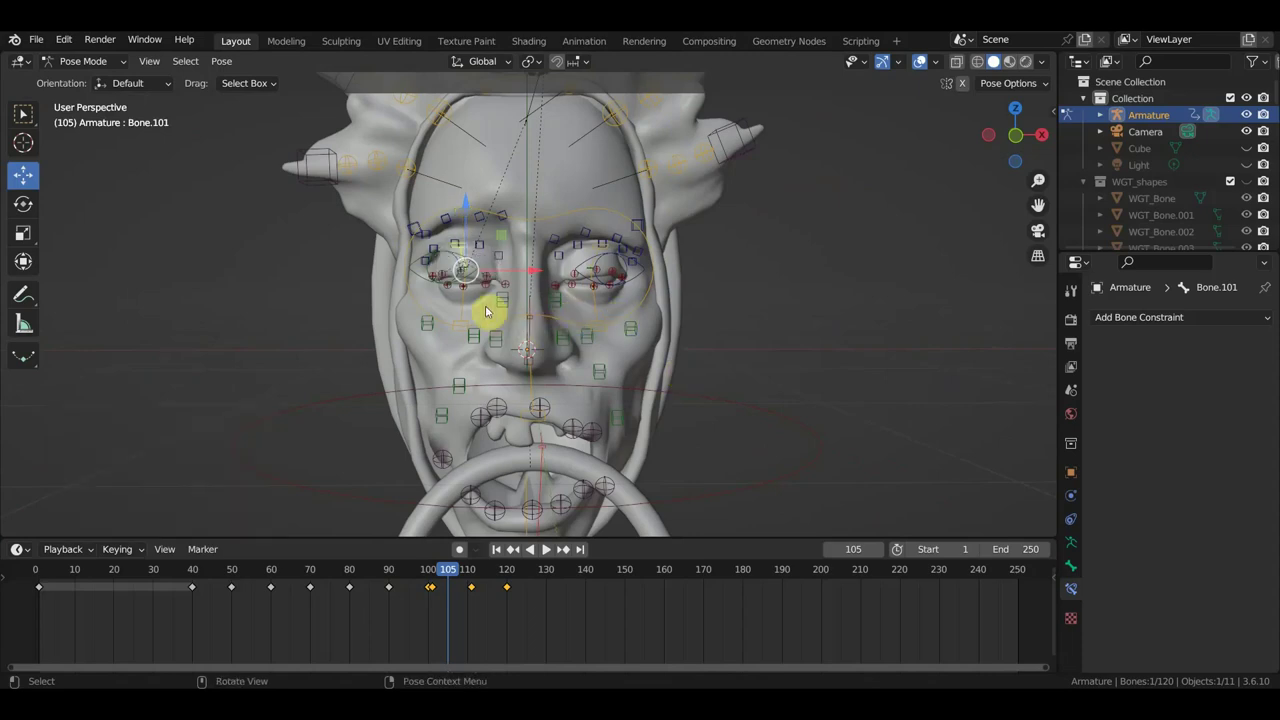
- Rotate eye bone Bone.049 by 16° from a three-quarter view
mouse_move(392, 225)
middle_down()
mouse_move(466, 323)
mouse_move(335, 312)
middle_up()
mouse_move(503, 281)
middle_down()
mouse_move(565, 287)
mouse_move(478, 252)
middle_up()
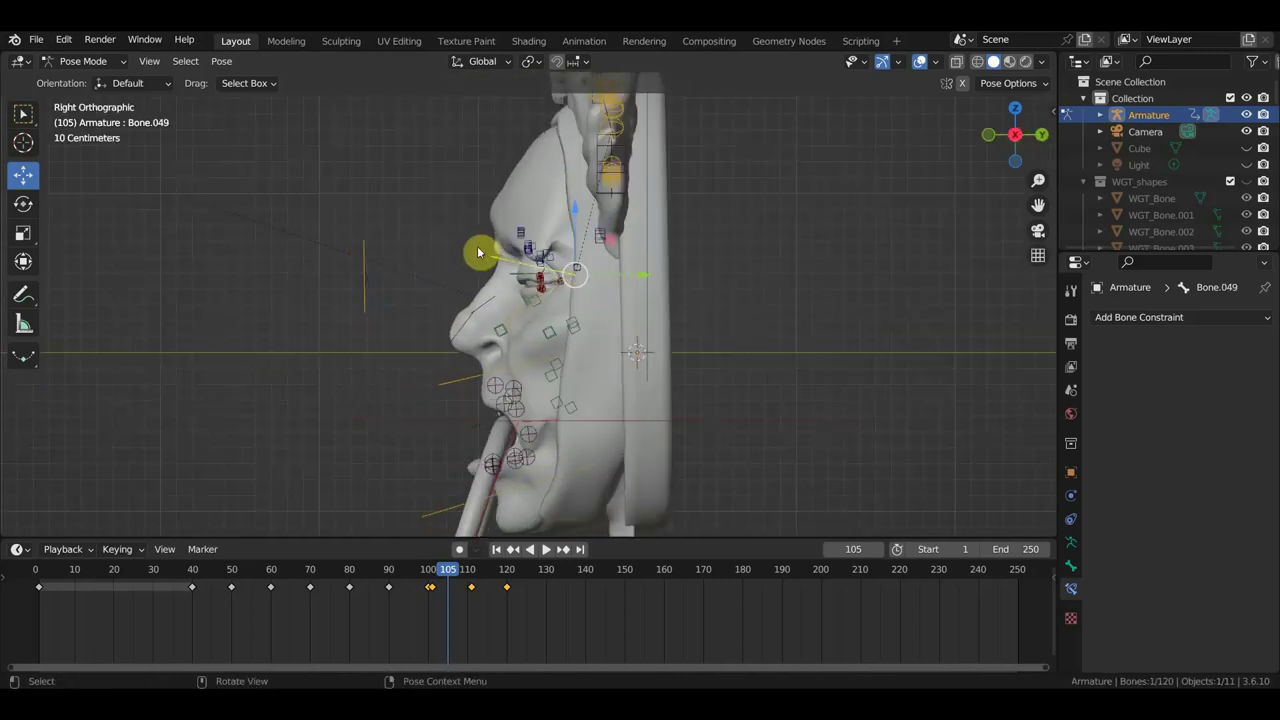
key(r)
key(Return)
mouse_move(693, 339)
middle_down()
mouse_move(786, 312)
mouse_move(848, 318)
middle_up()
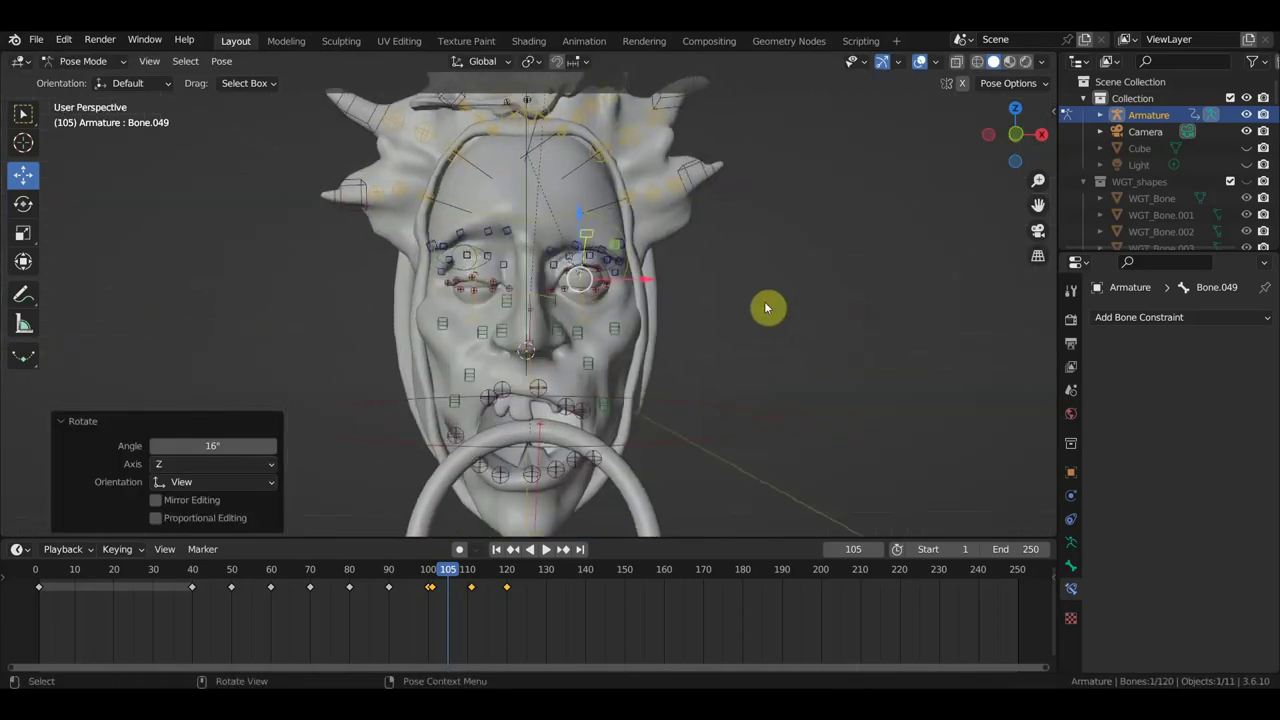
- Key all bones at frame 105, then scrub forward and stop playback at frame 137
key(a)
key(i)
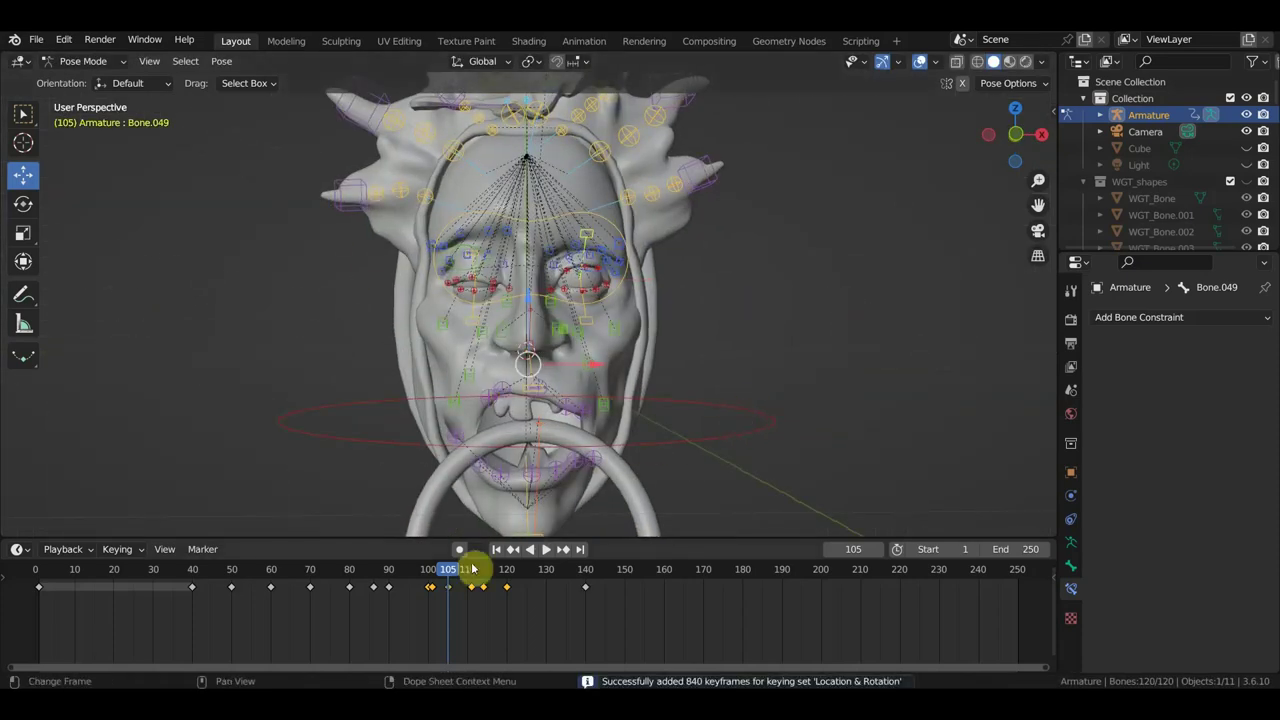
mouse_move(450, 573)
mouse_down()
mouse_move(546, 590)
mouse_move(423, 586)
mouse_move(277, 554)
mouse_move(108, 557)
mouse_up()
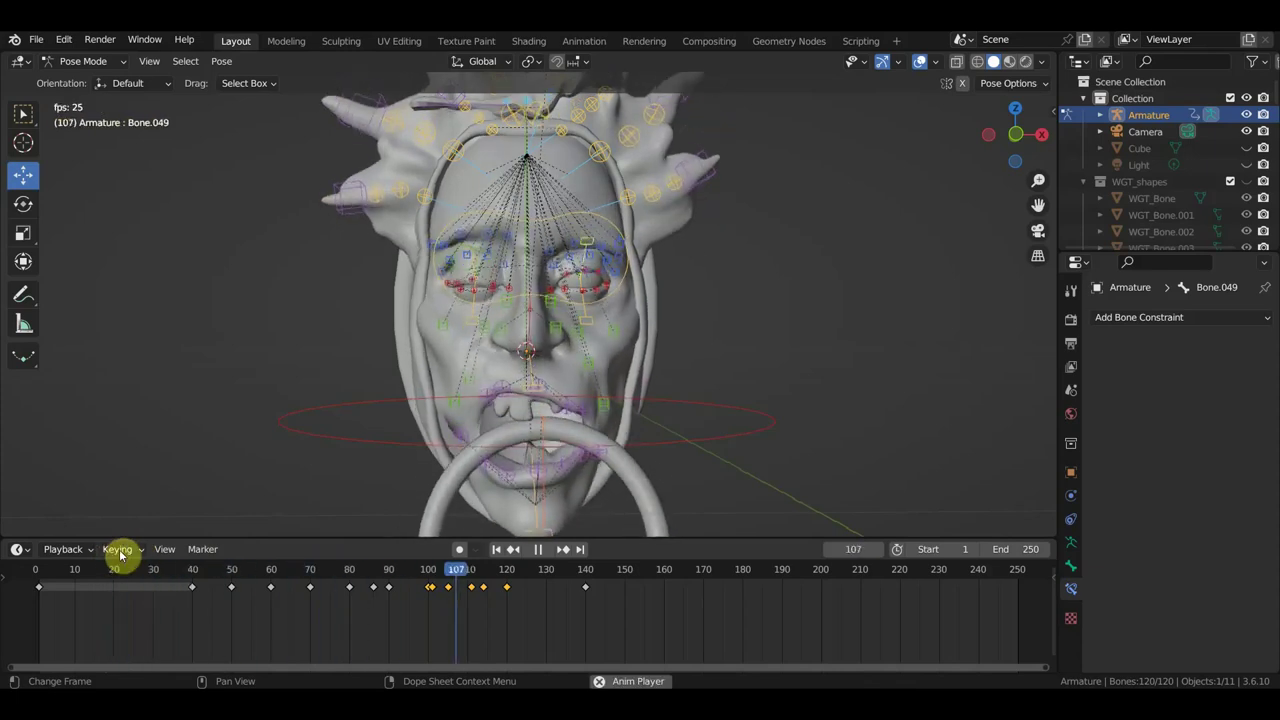
key(space)
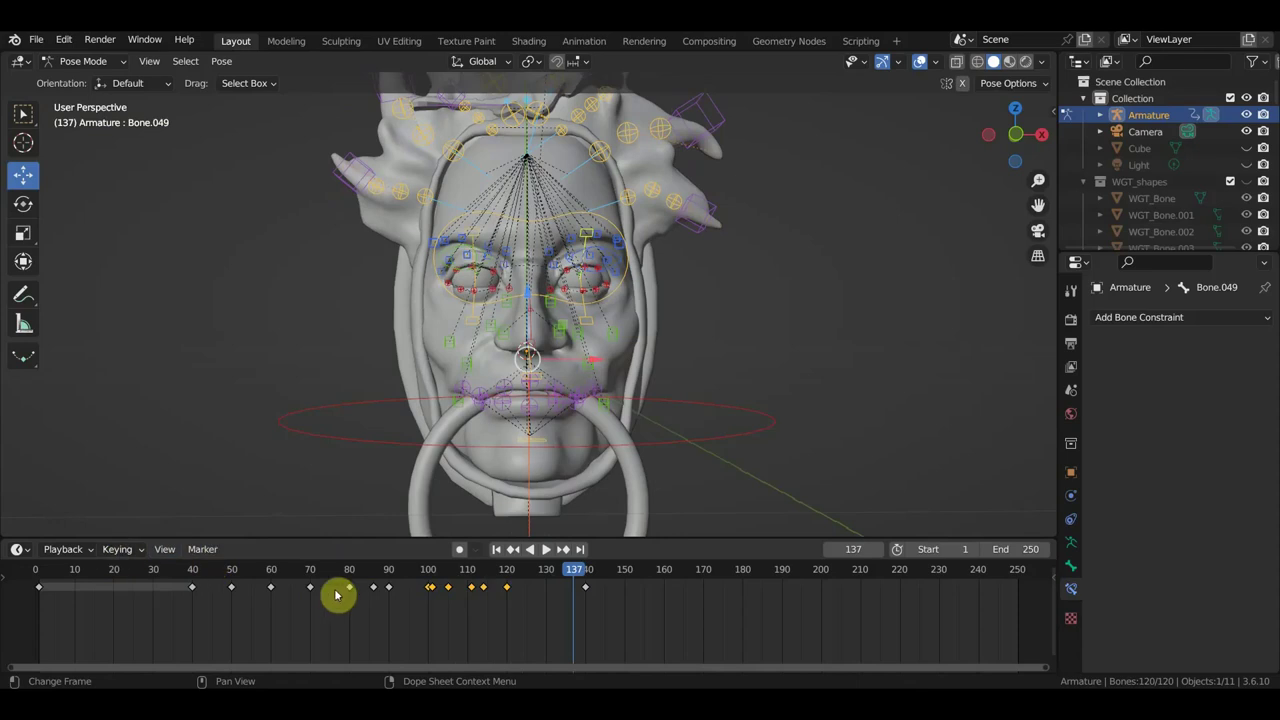
scroll(677, 400, down, 3)
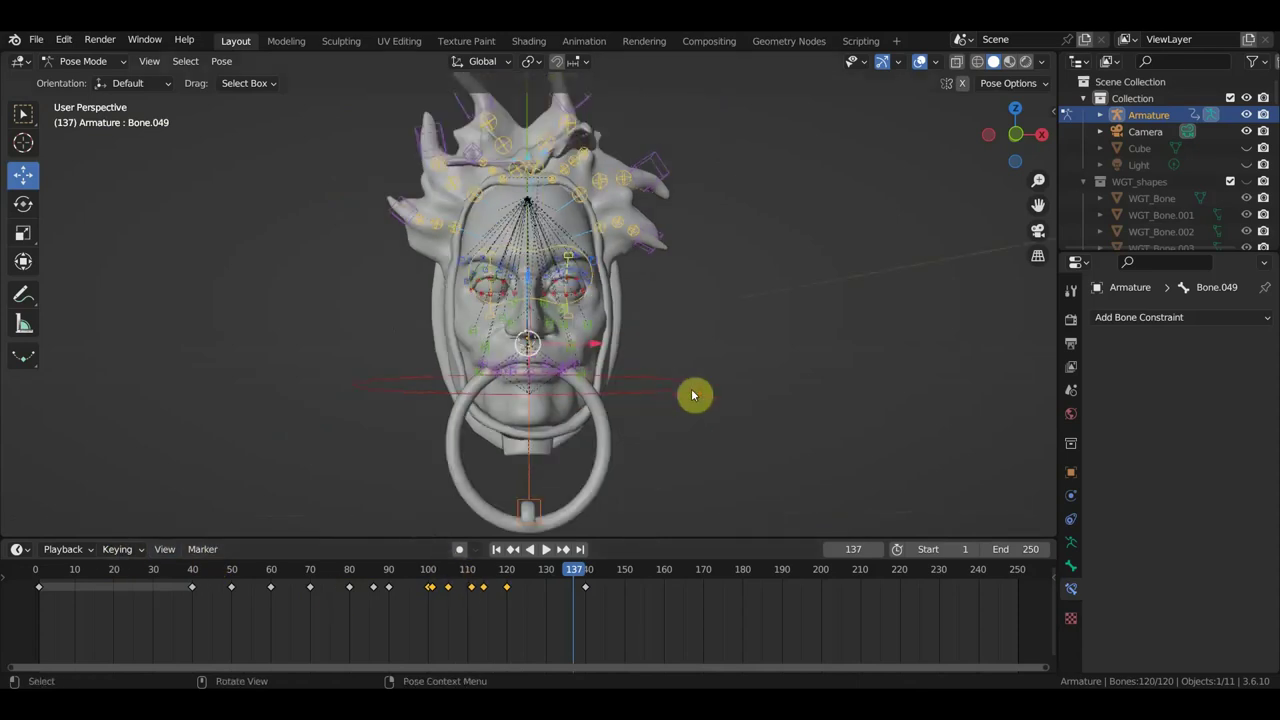
- Play the animation in rendered front view with overlays hidden, stopping at frame 195
click(1024, 64)
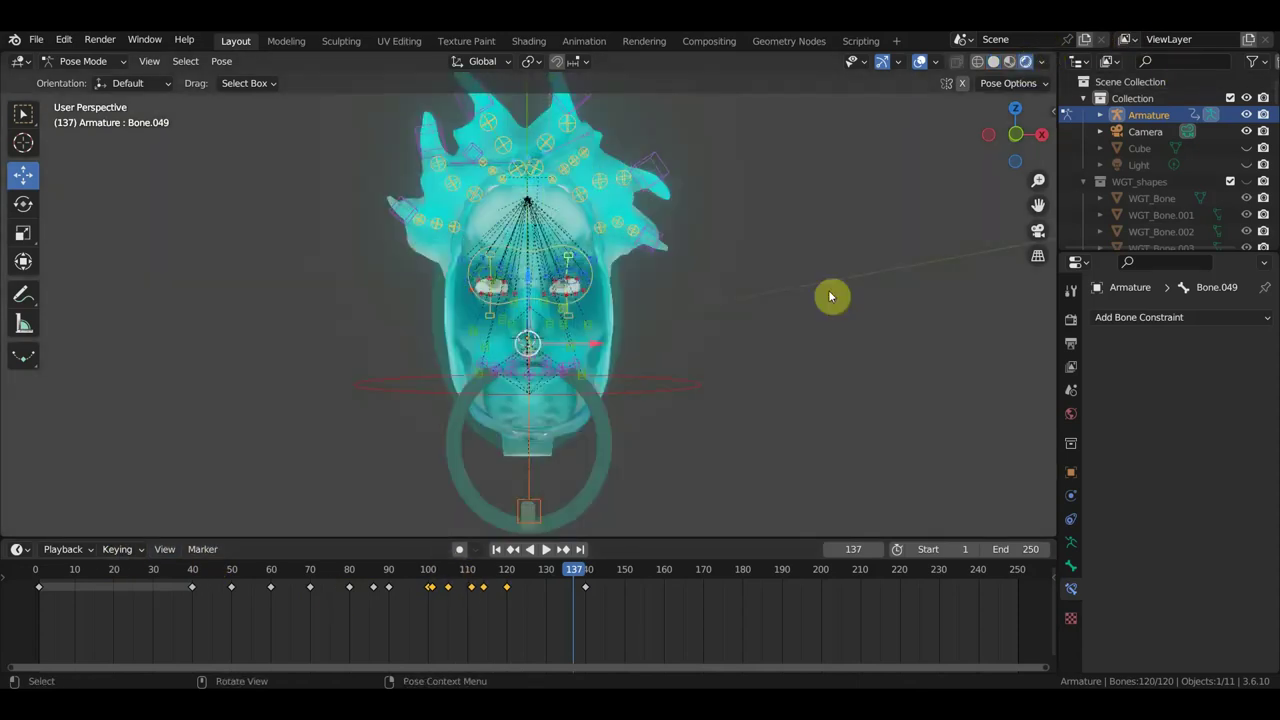
key(KP_1)
key(space)
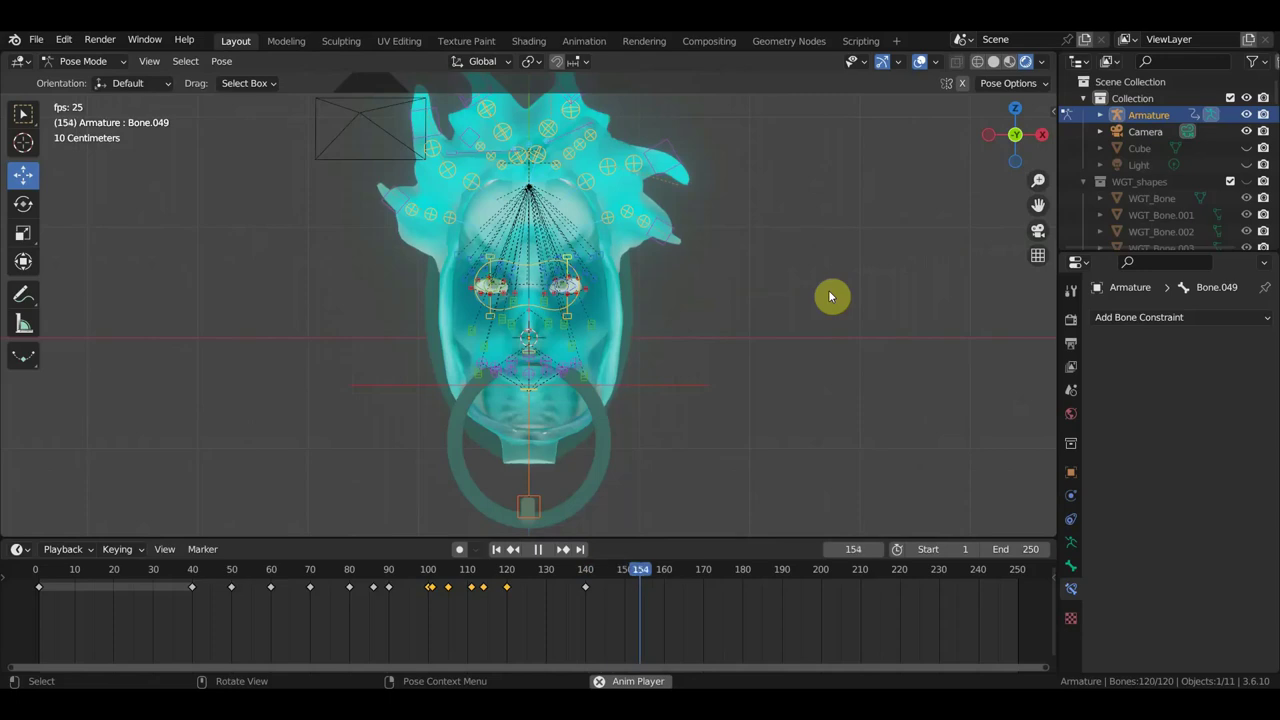
click(46, 571)
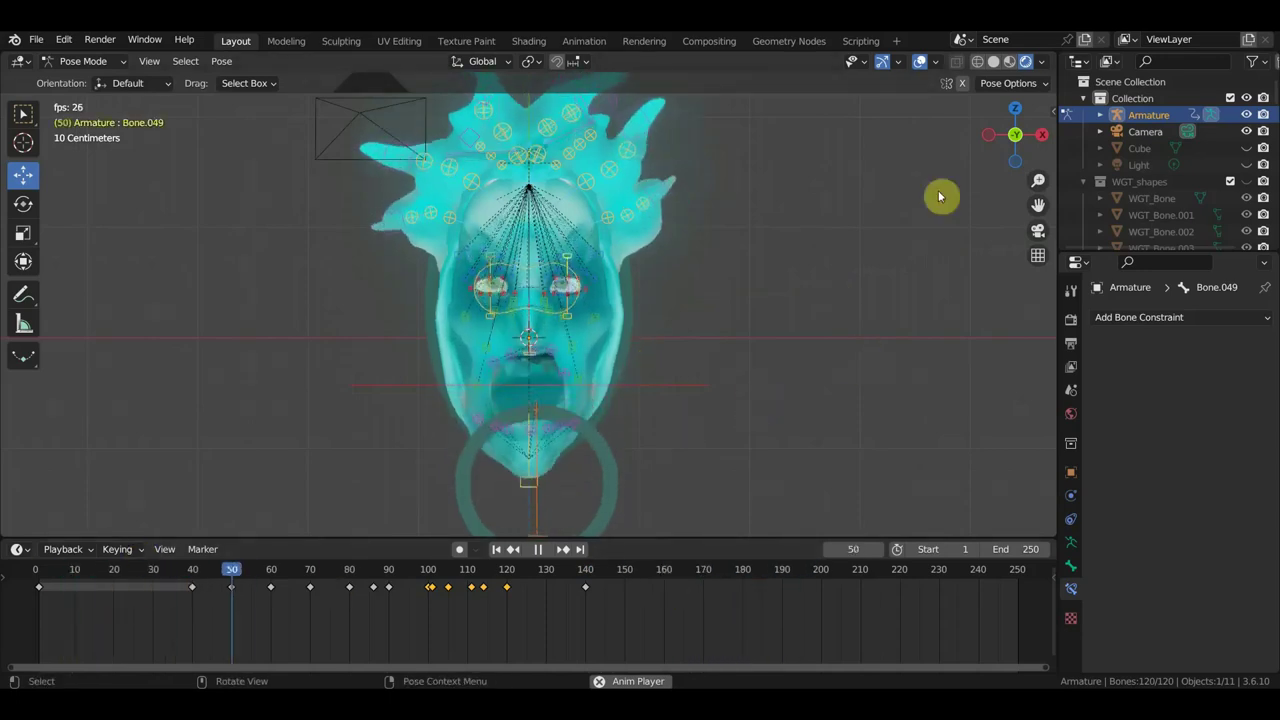
click(920, 61)
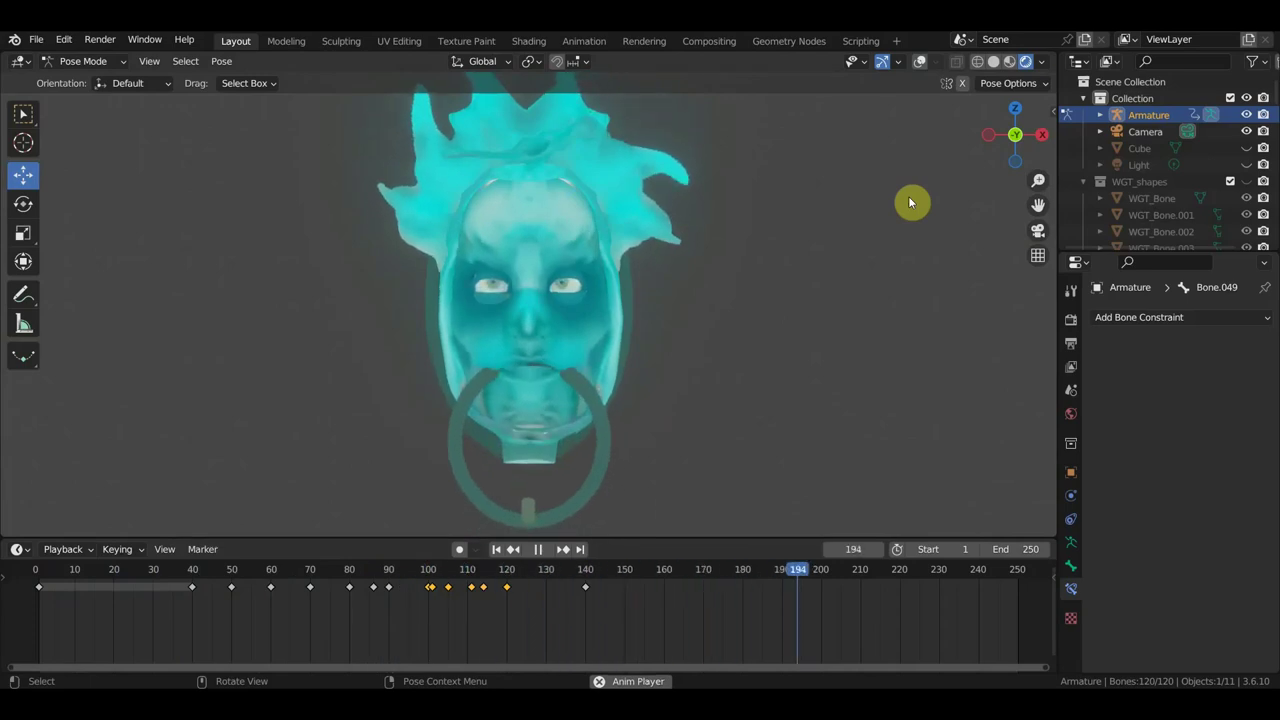
key(space)
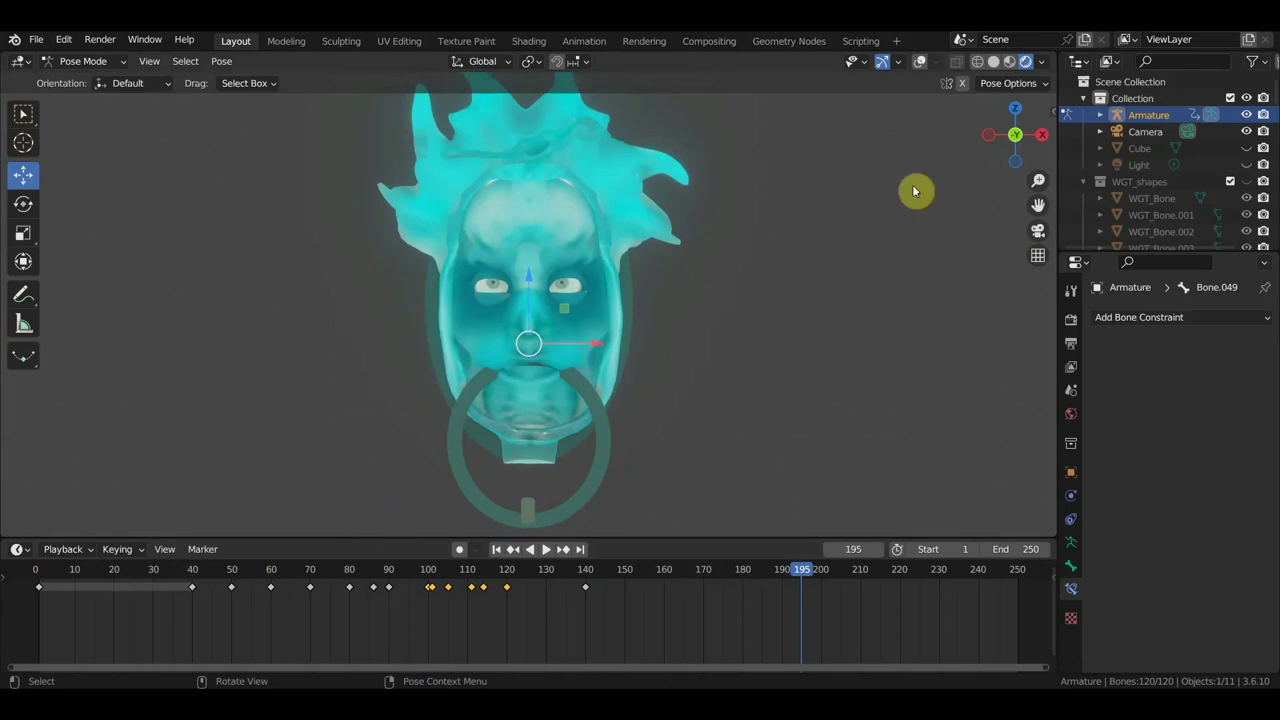
click(921, 63)
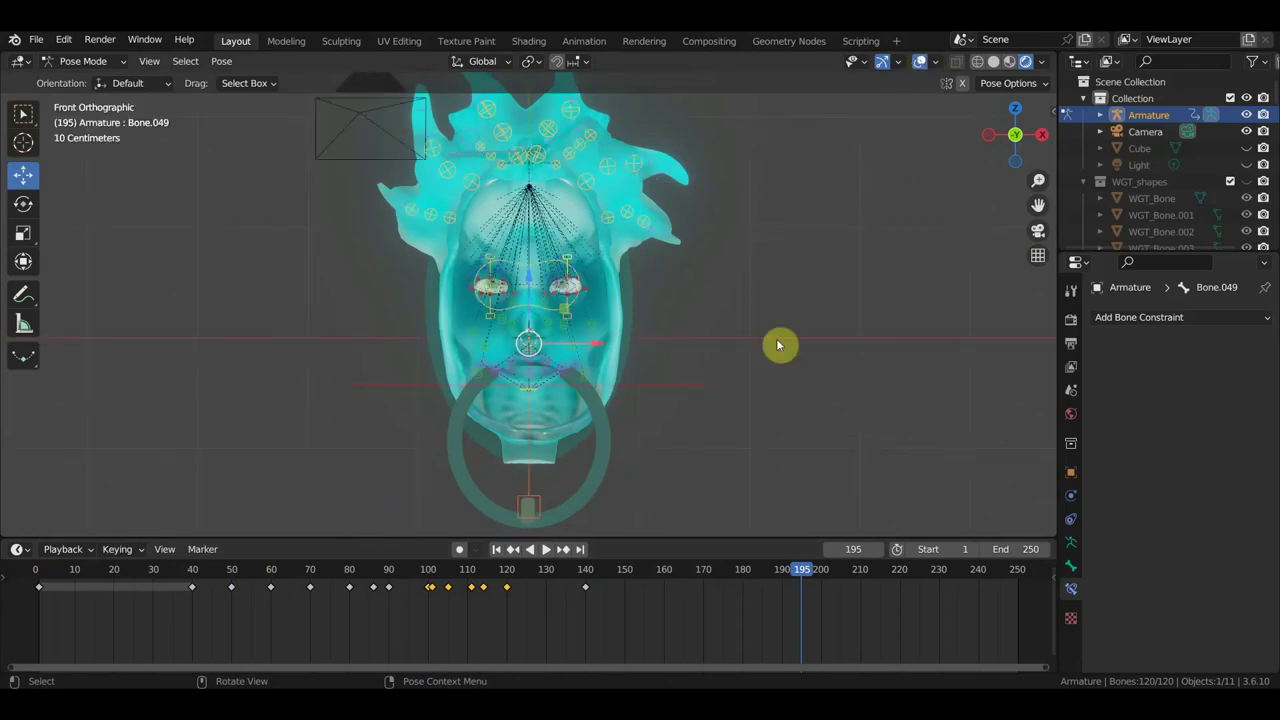
- Duplicate the frame-49 keyframe to frame 150 and play to check it
drag(232, 578, 226, 586)
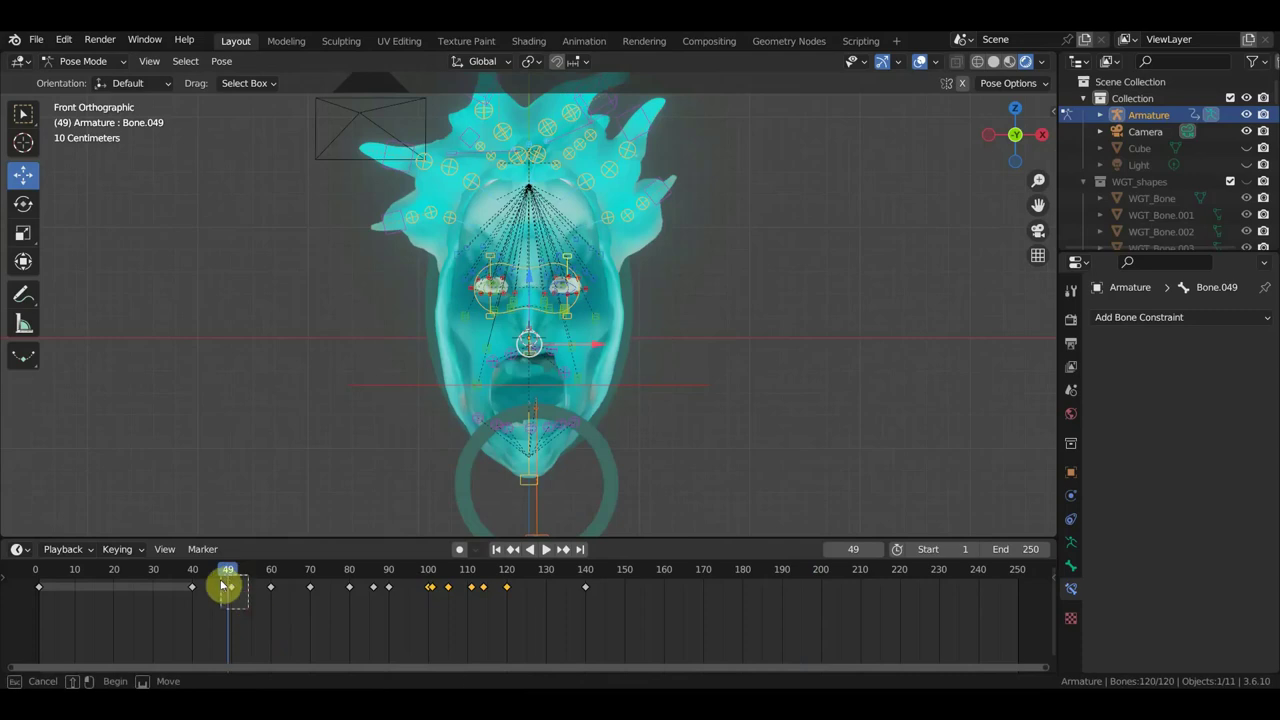
key(shift+d)
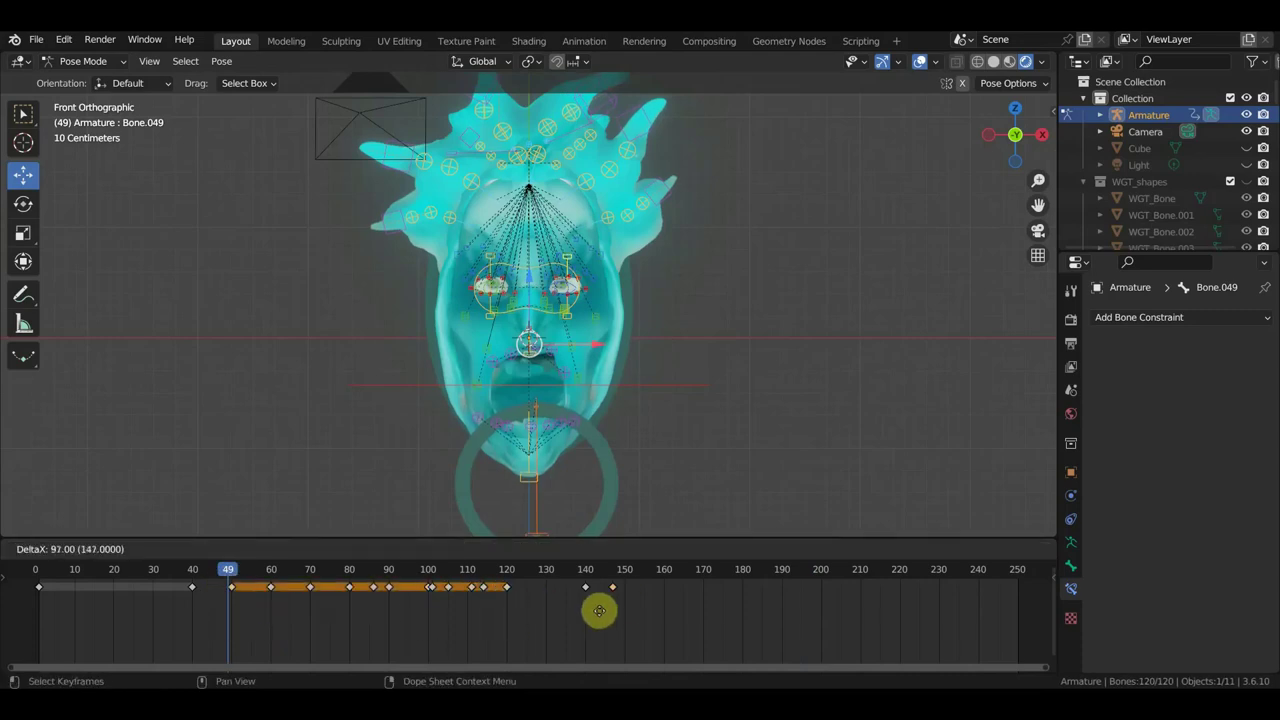
click(620, 603)
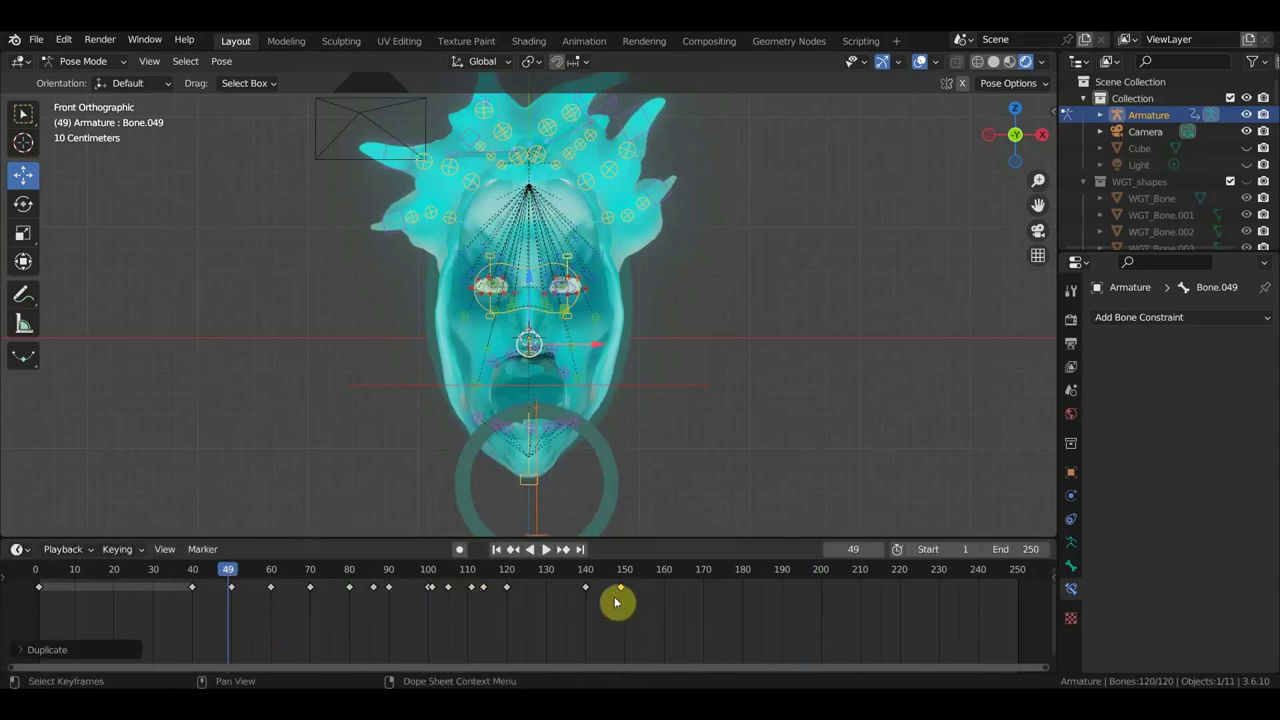
key(space)
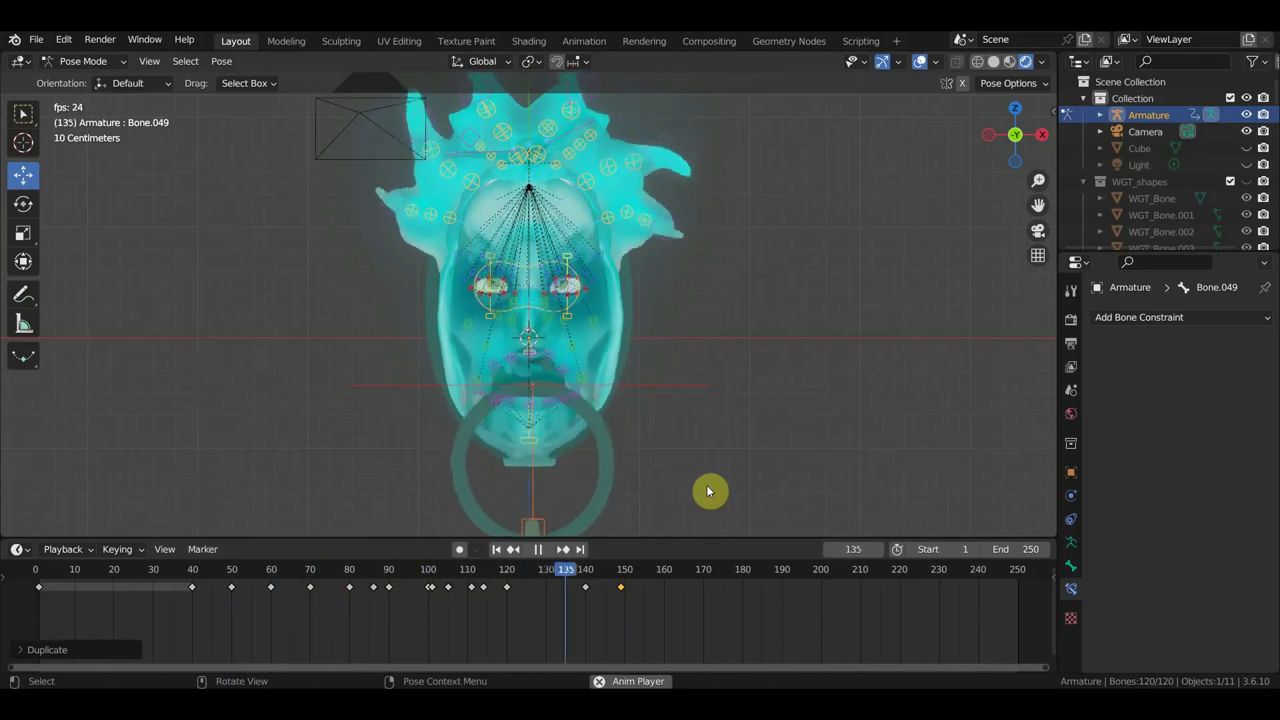
key(space)
- Move a keyframe to about frame 166, shift the opening keys near frame 149, and replay
click(636, 630)
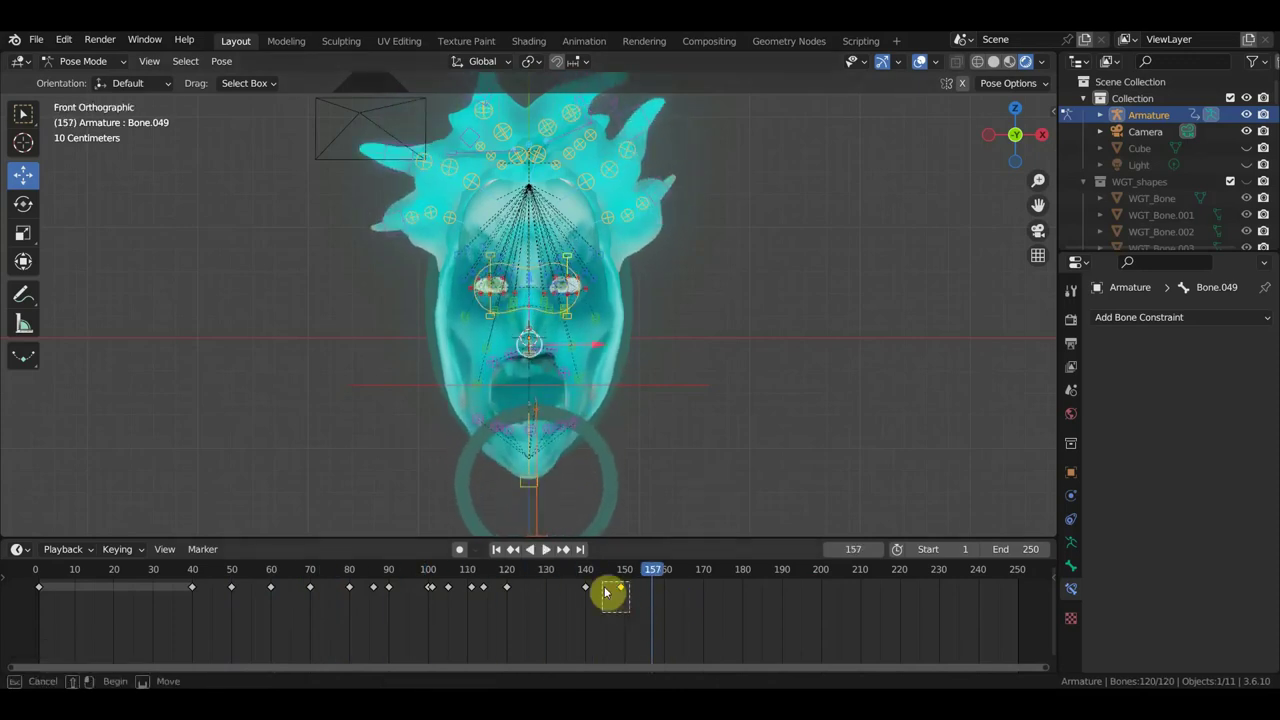
drag(608, 586, 679, 586)
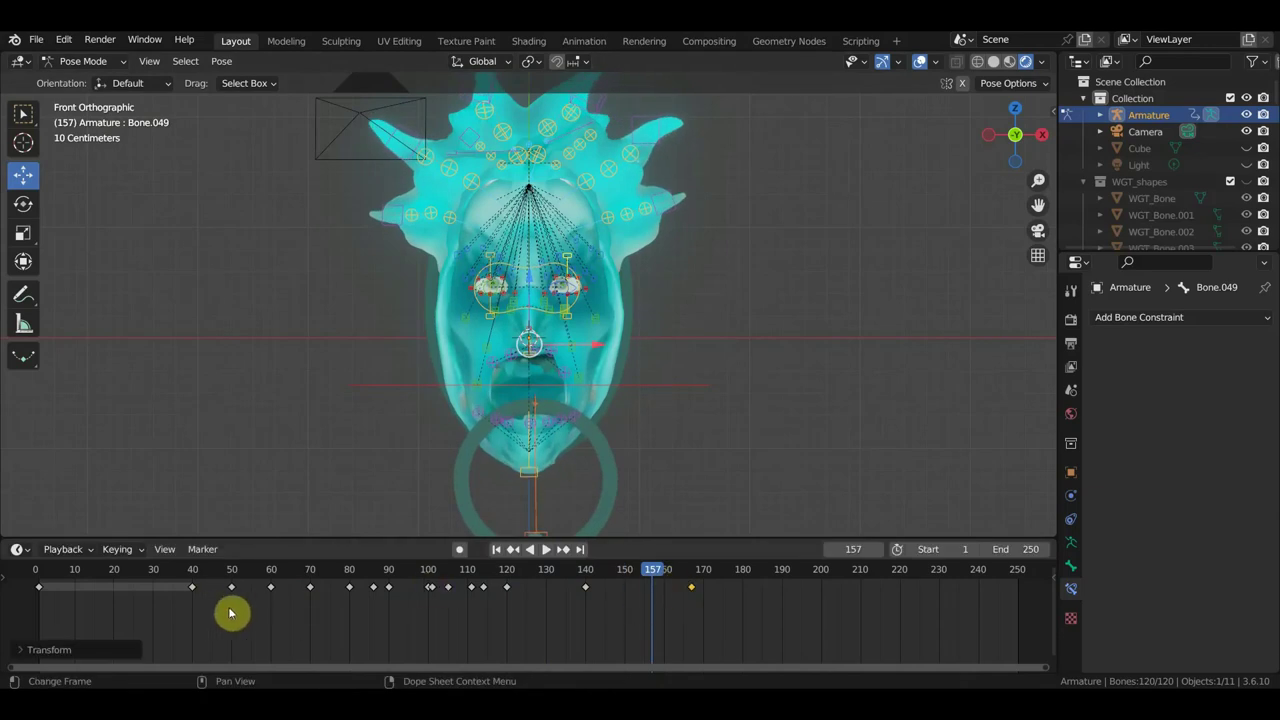
shift+click(191, 589)
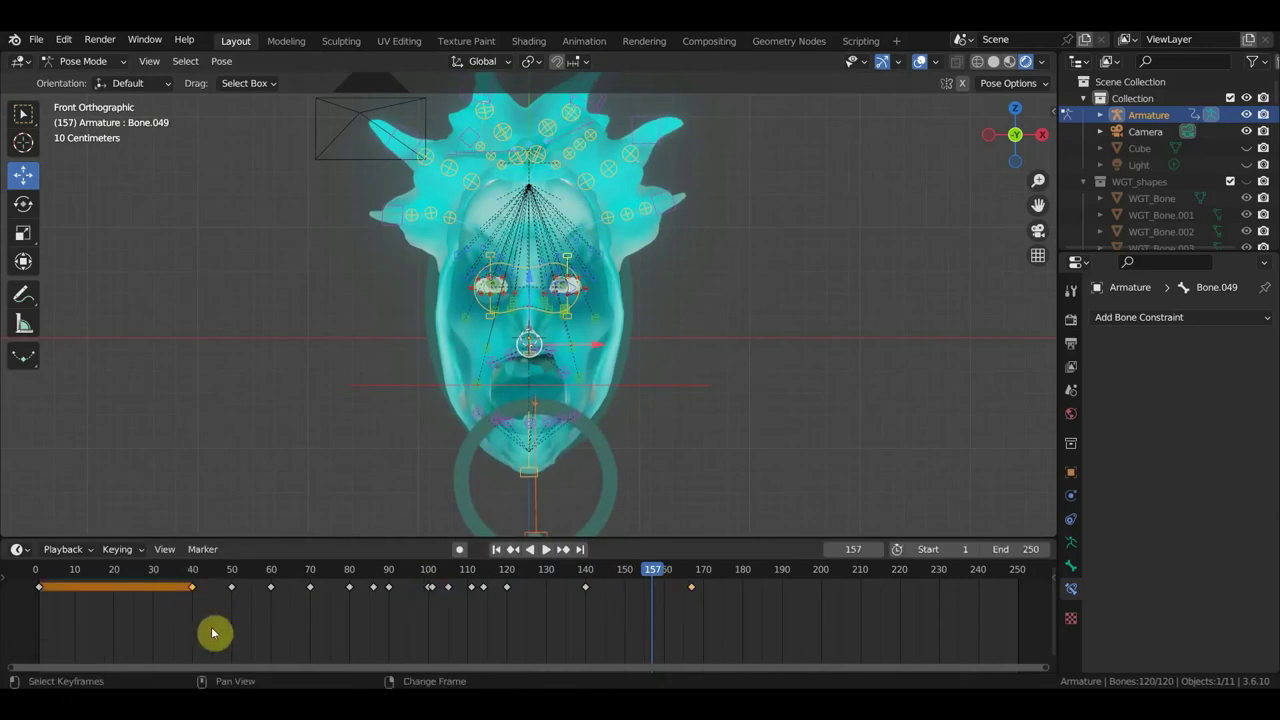
key(g)
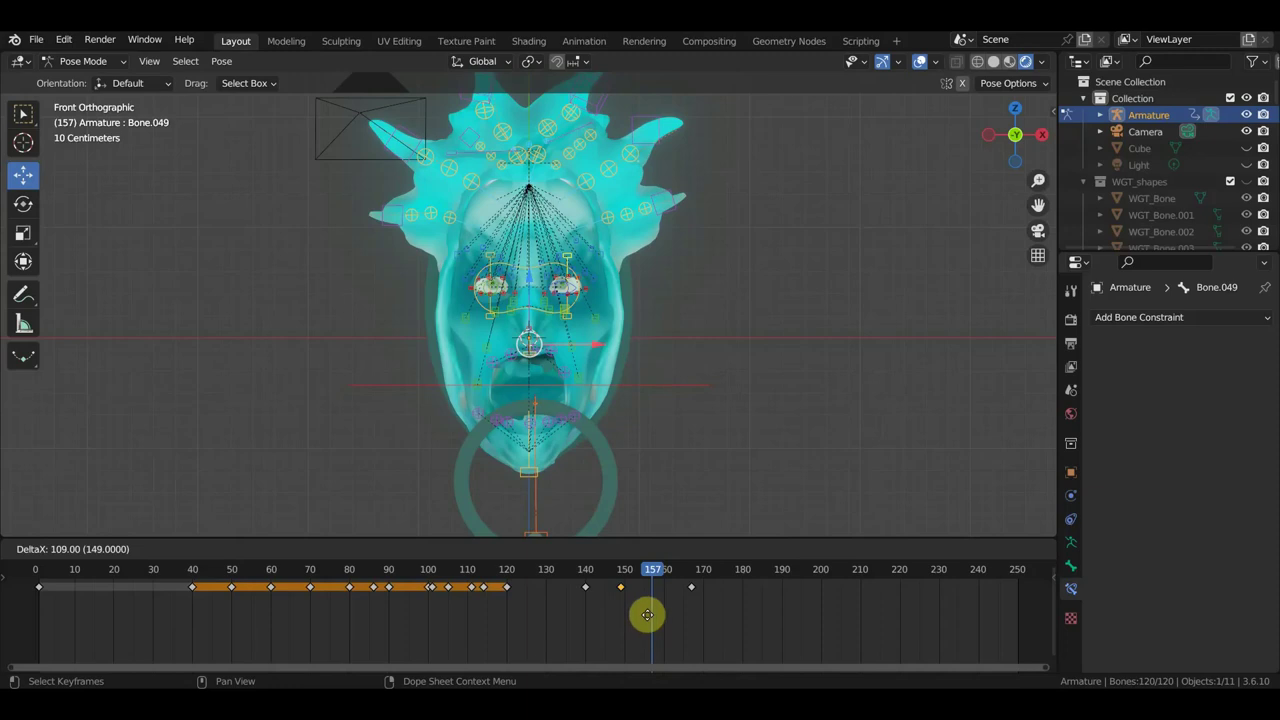
click(648, 615)
key(space)
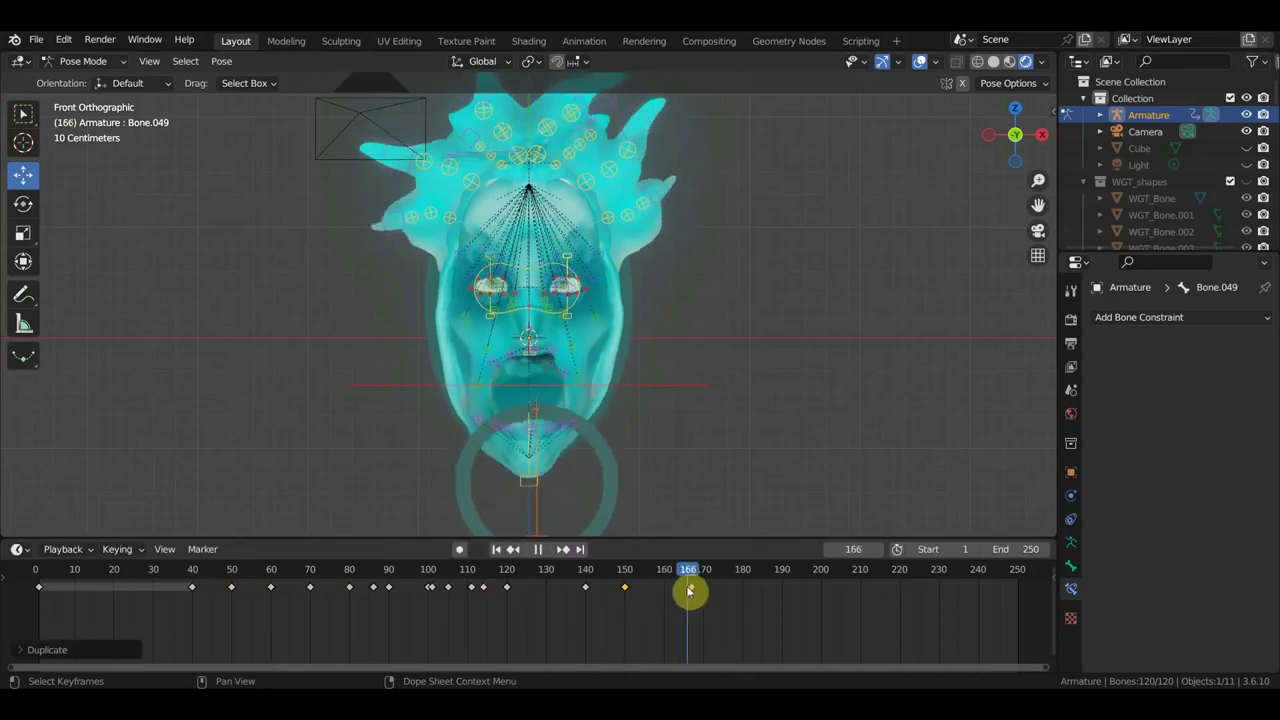
key(space)
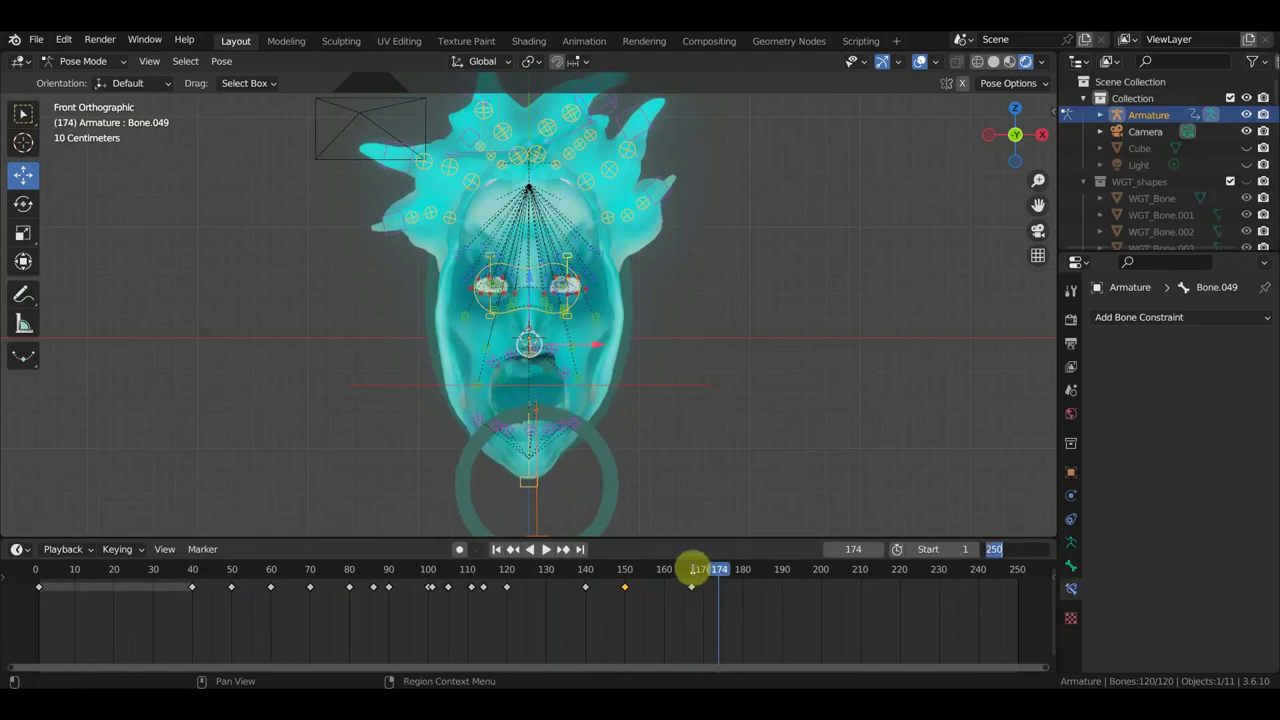
- Set the animation end frame to 167 and play the loop, stopping at frame 115
drag(694, 572, 694, 572)
text(167)
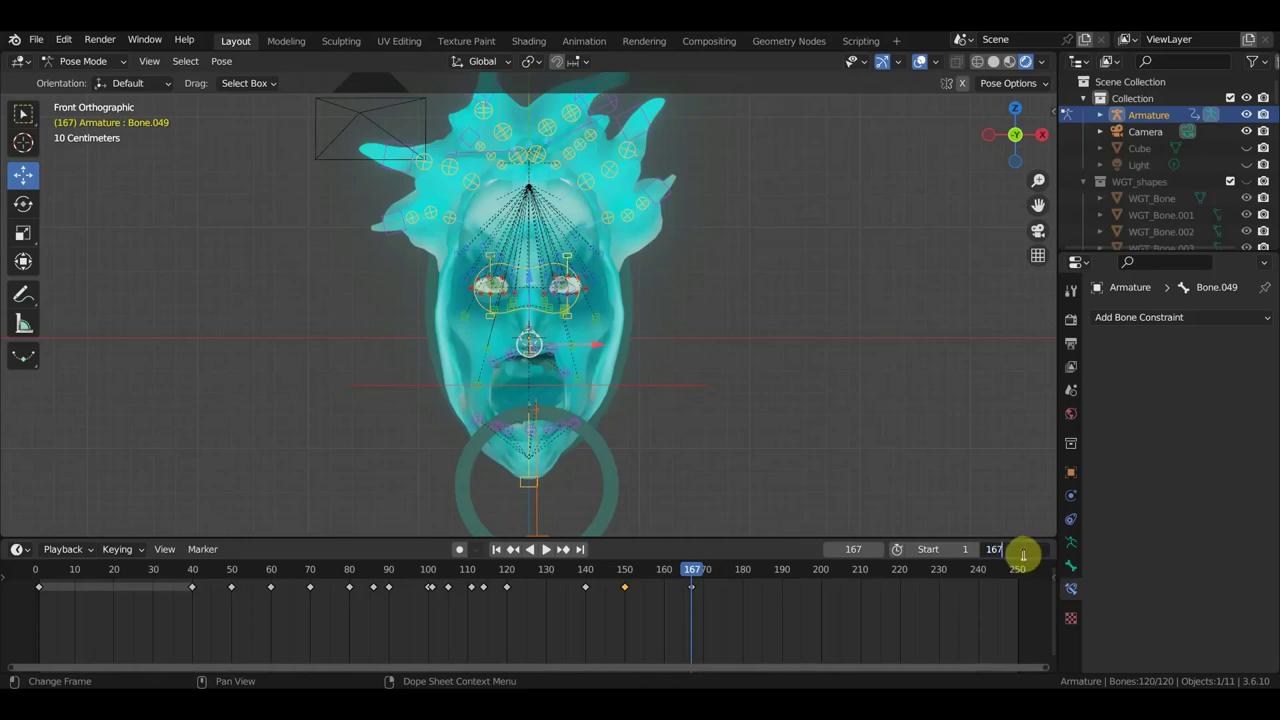
key(Return)
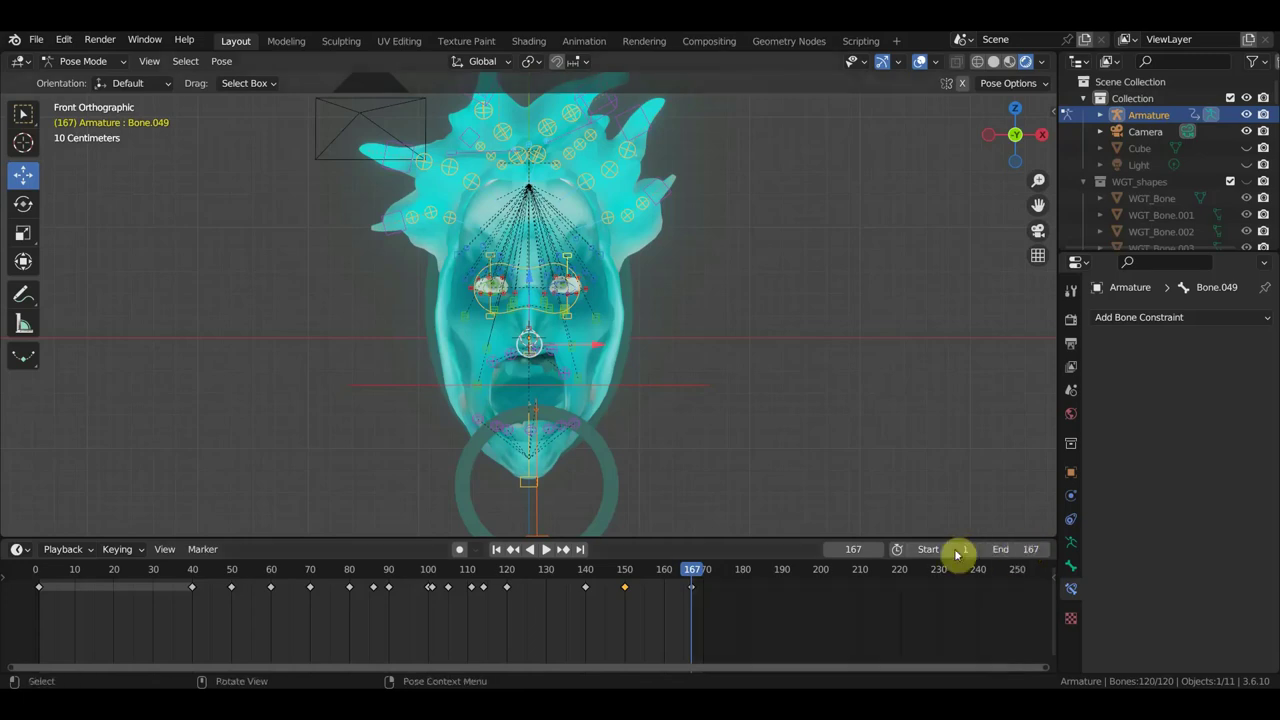
key(space)
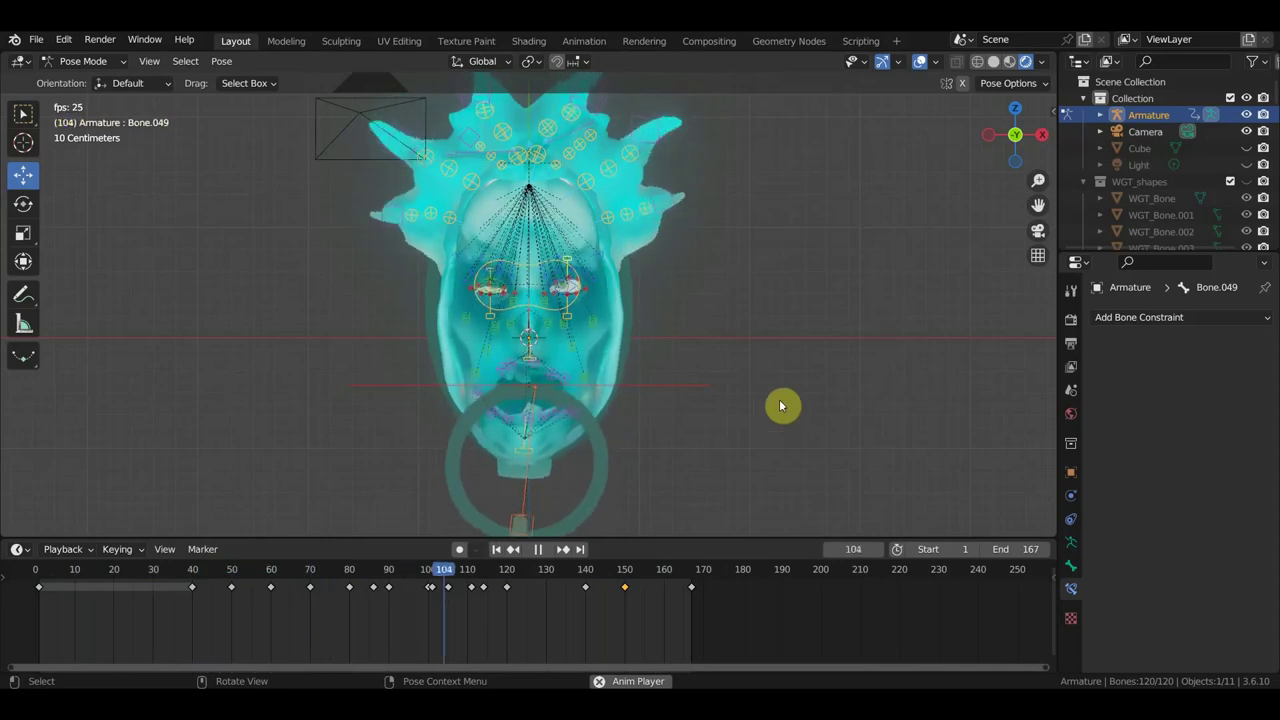
key(space)
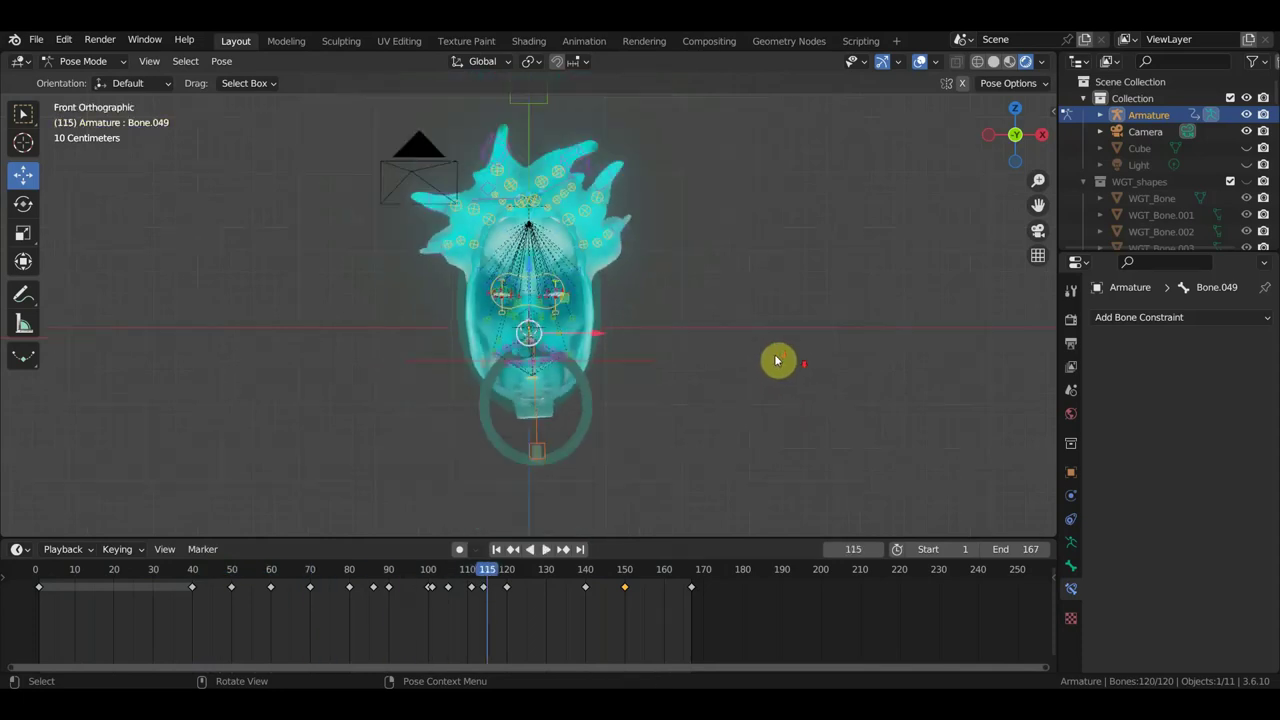
- Zoom in and select the hair bone Bone.023
scroll(775, 375, down, 2)
scroll(771, 400, down, 1)
scroll(545, 206, up, 1)
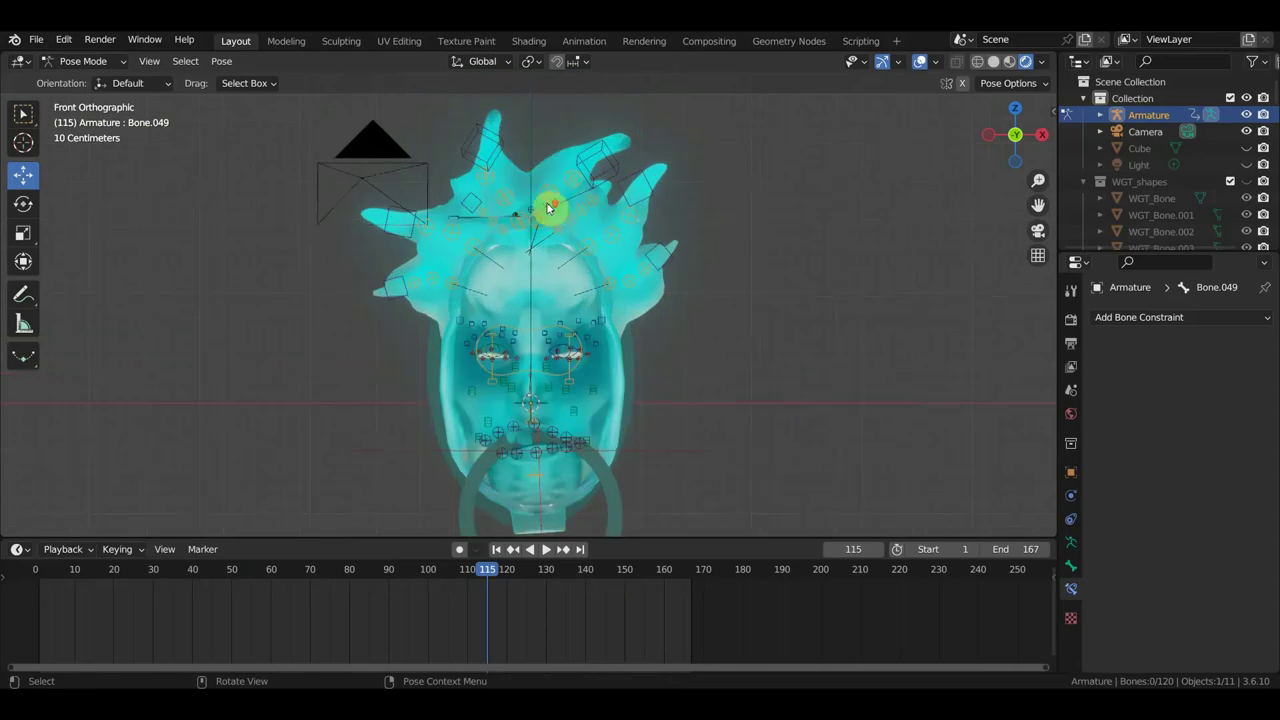
scroll(575, 245, up, 1)
scroll(575, 248, up, 1)
click(573, 234)
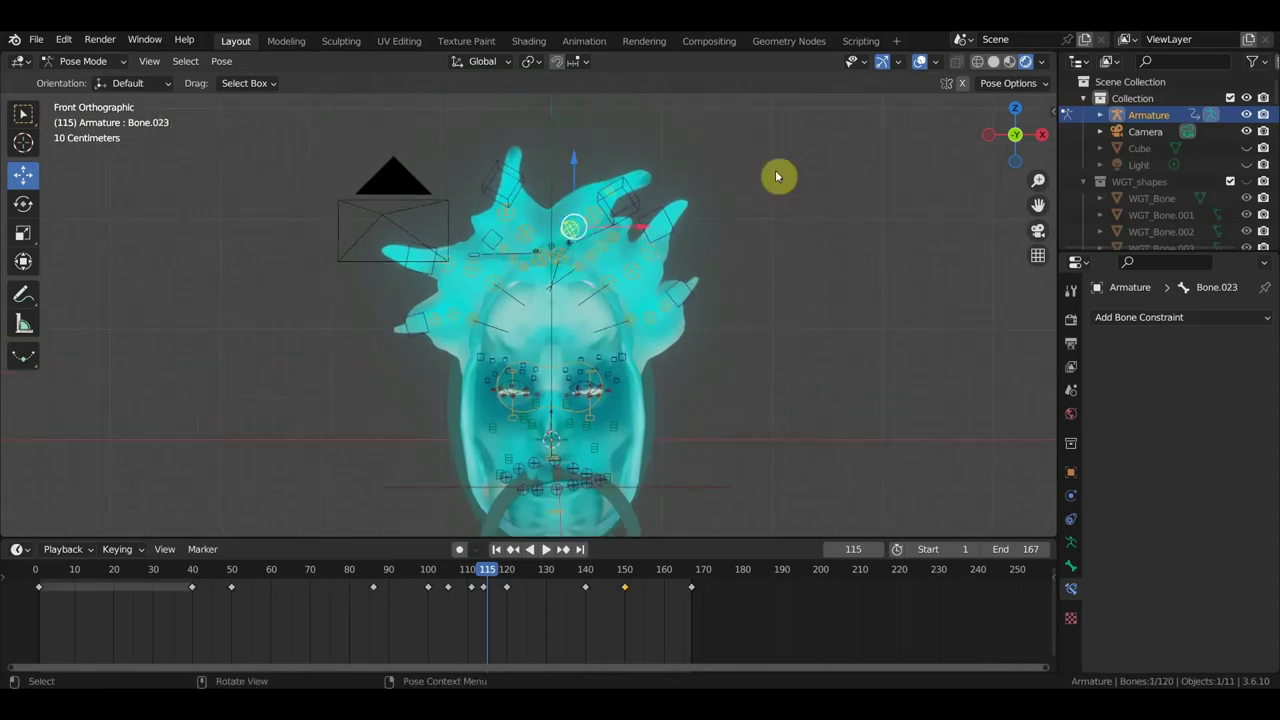
scroll(658, 264, down, 1)
scroll(630, 262, down, 1)
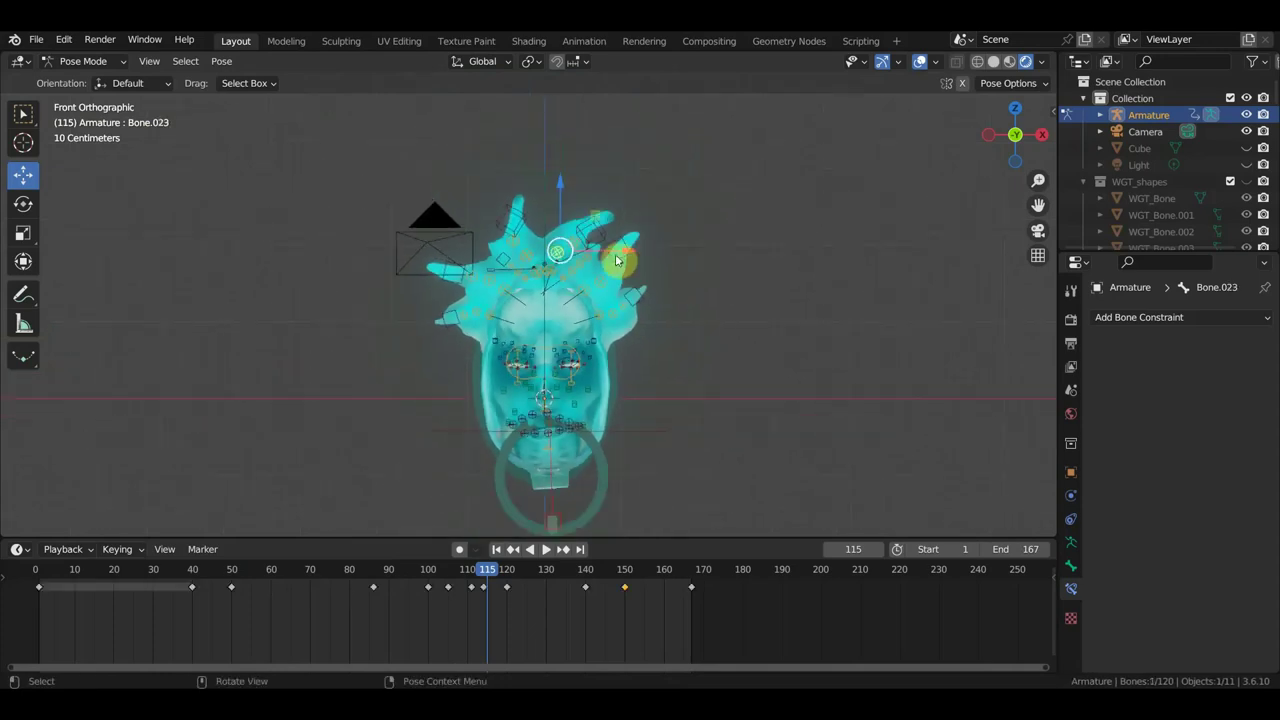
click(586, 284)
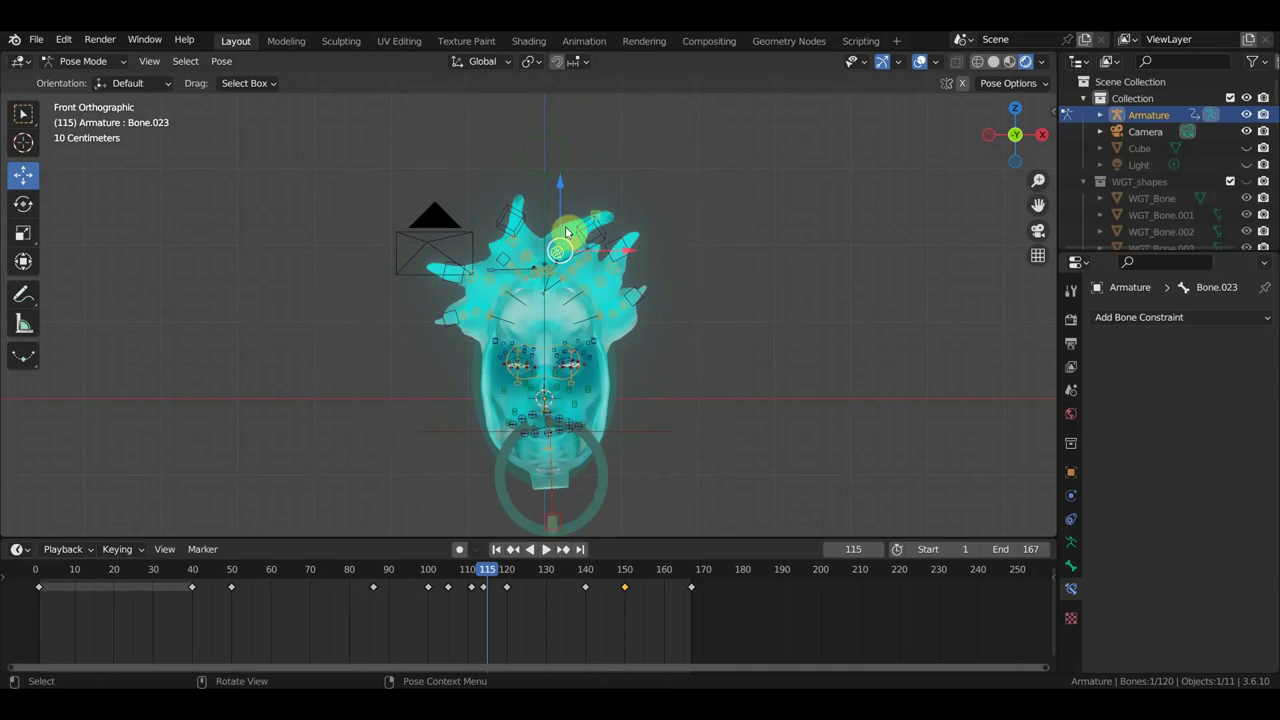
- Switch to Object Mode and select the head mesh PM3D_Sphere3D2_3
click(72, 62)
click(82, 79)
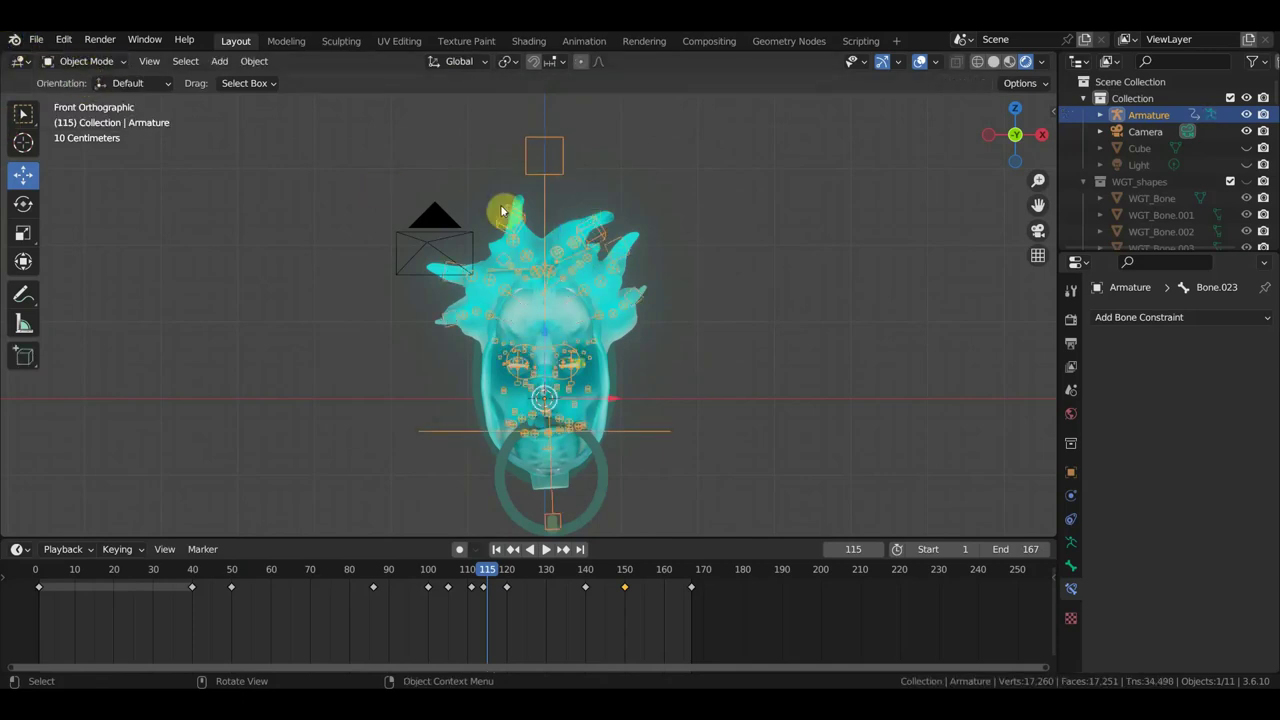
click(623, 313)
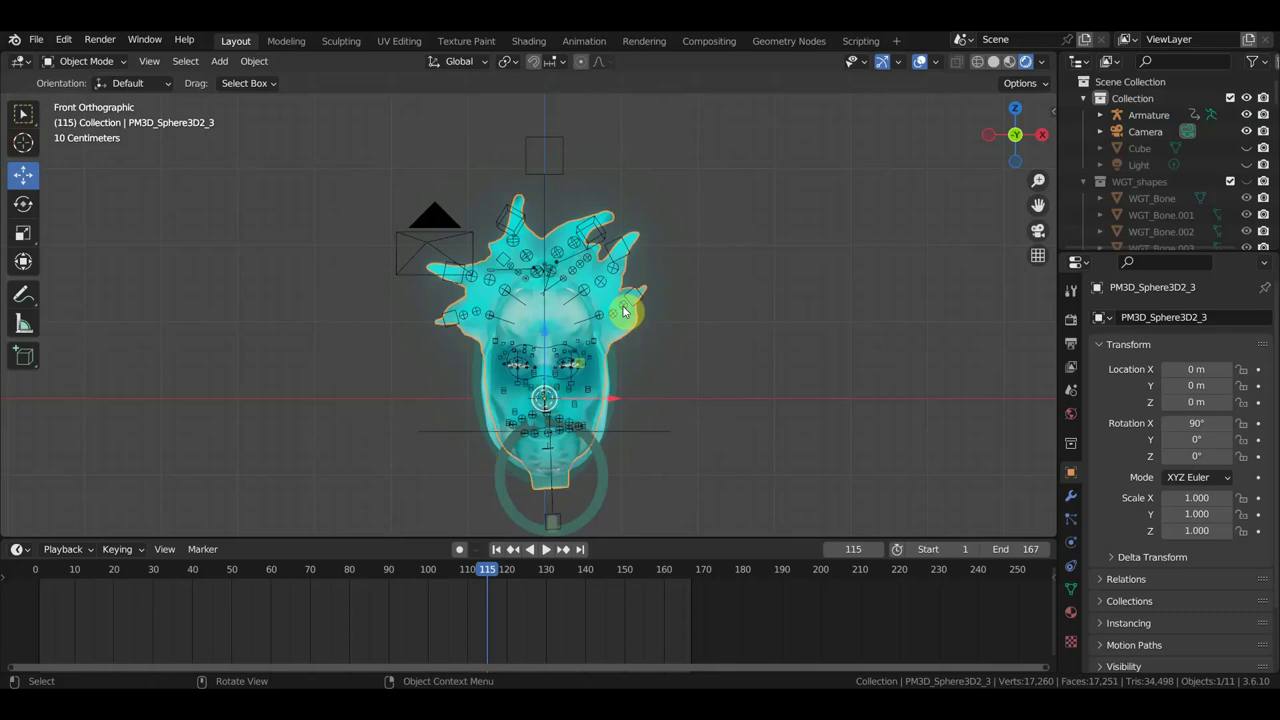
- Add a Basis and a Key 1 shape key in the mesh's Object Data properties
click(1071, 612)
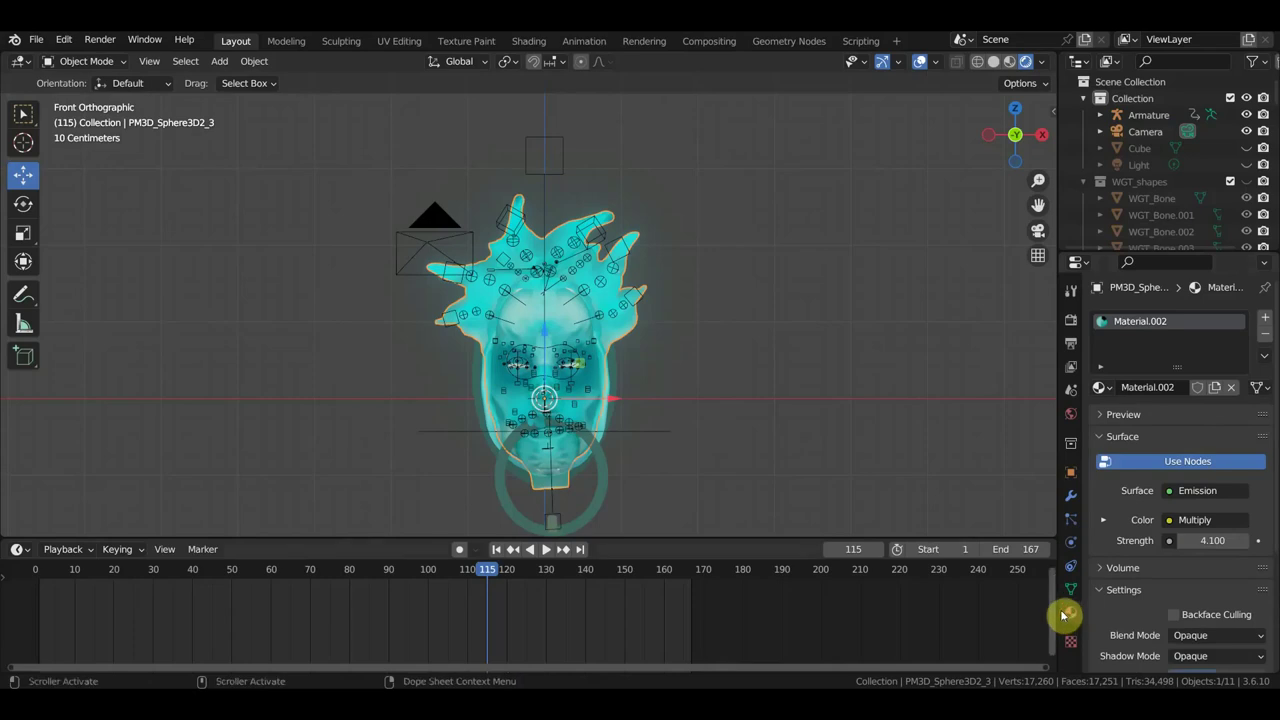
click(1076, 589)
click(1258, 505)
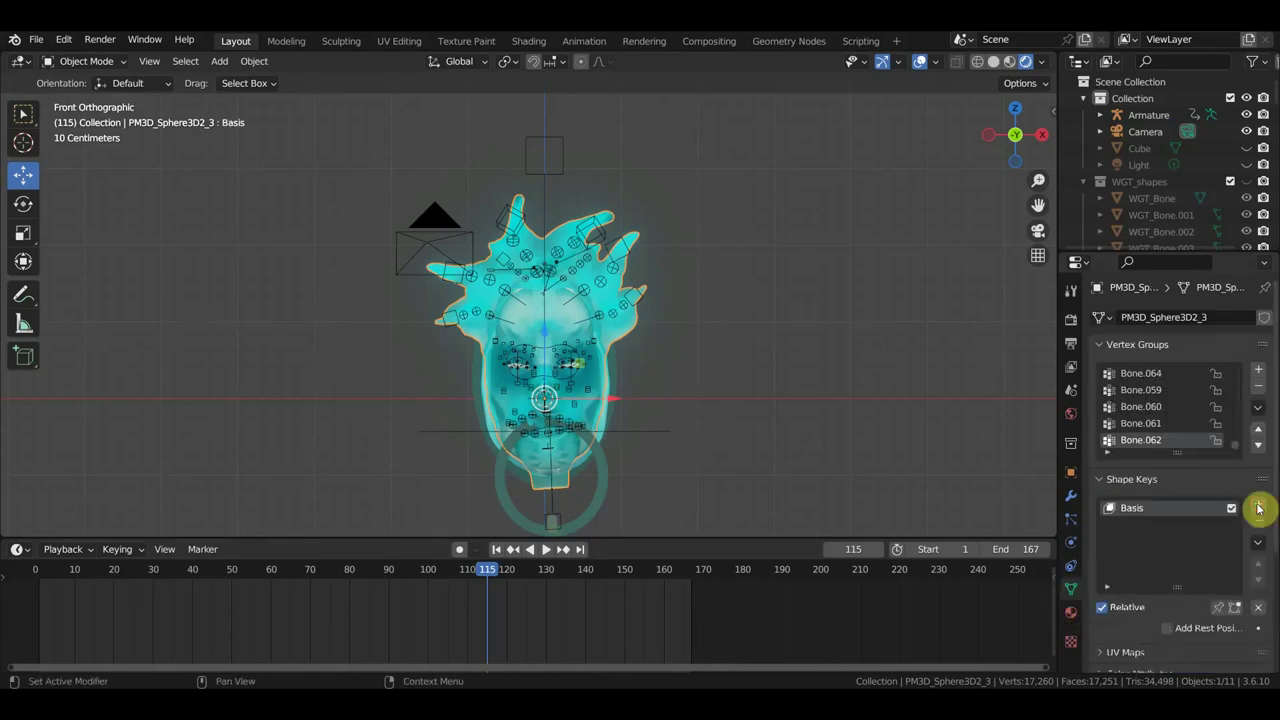
click(1258, 505)
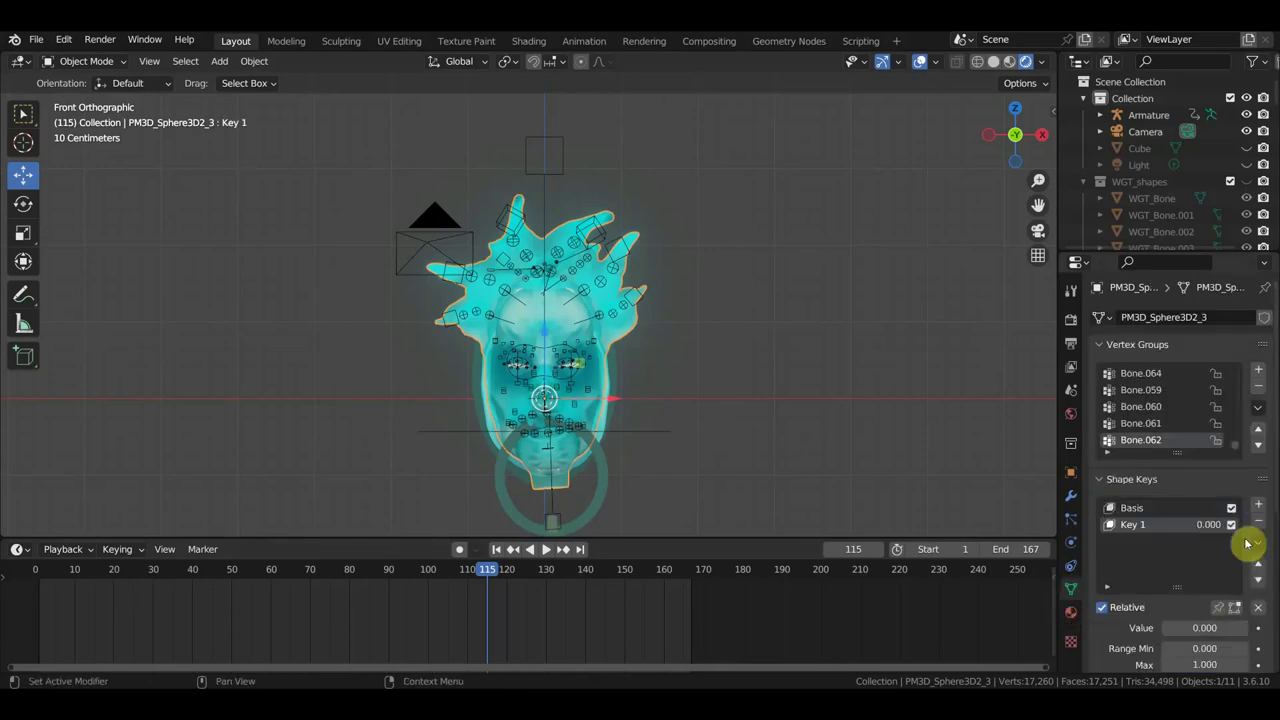
scroll(1225, 560, down, 4)
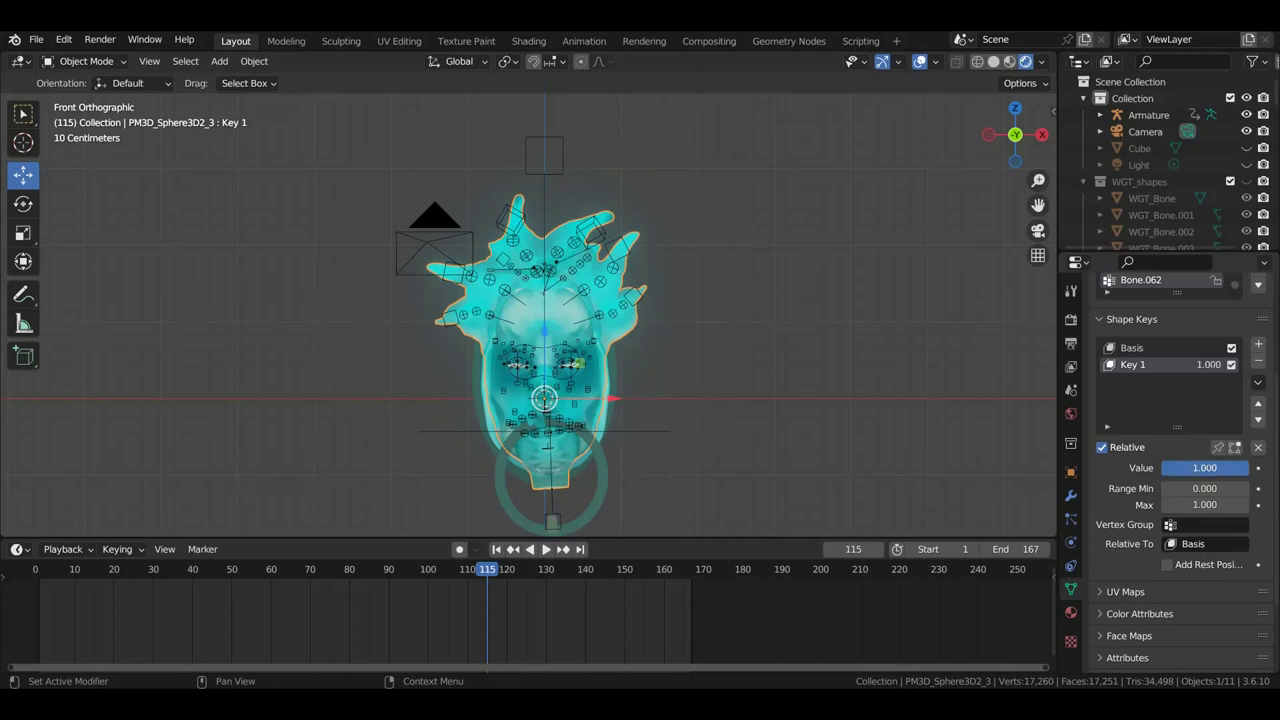
- Enter Sculpt Mode with the Grab brush at 100 px radius and X mirroring toggled
click(87, 61)
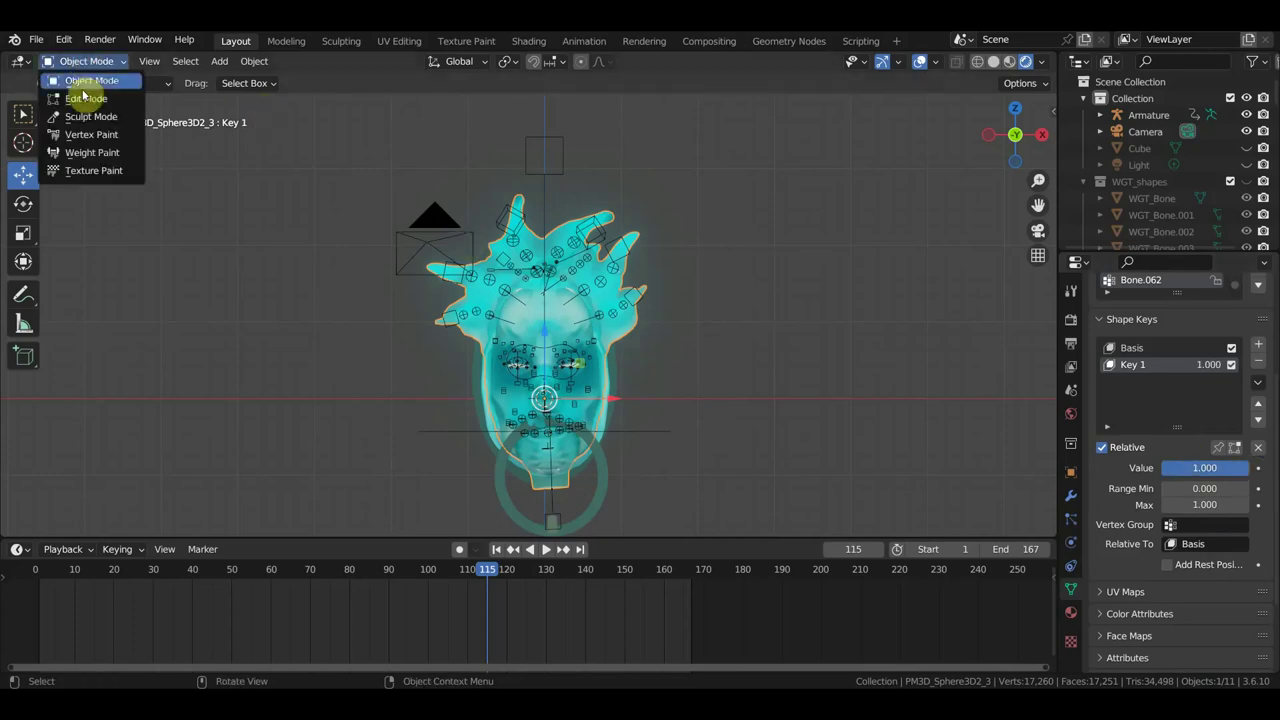
click(90, 118)
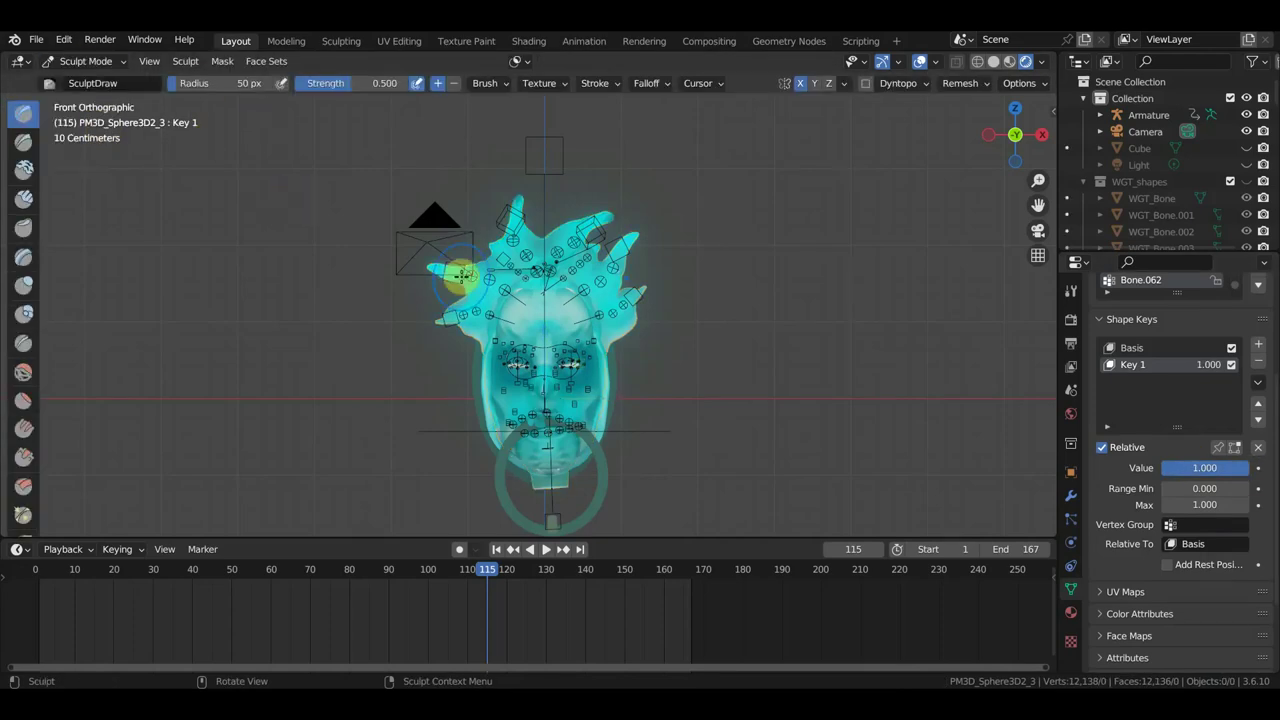
scroll(23, 500, down, 4)
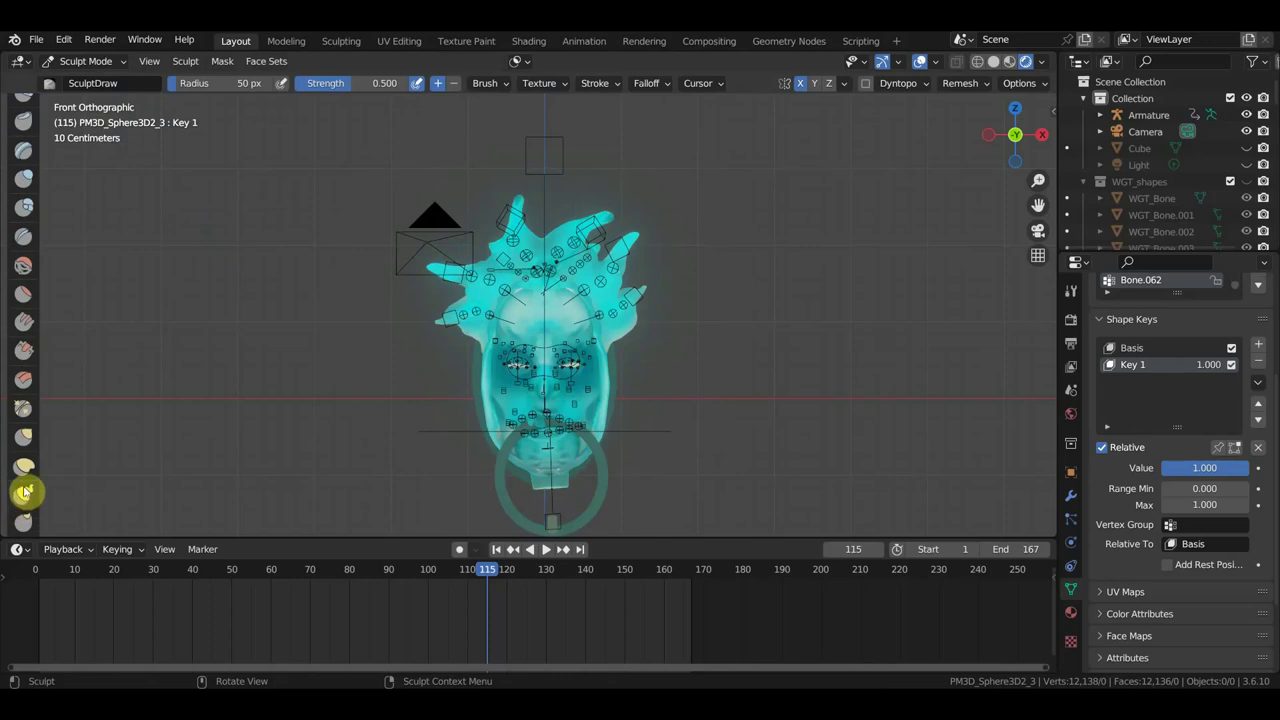
click(23, 436)
key(f)
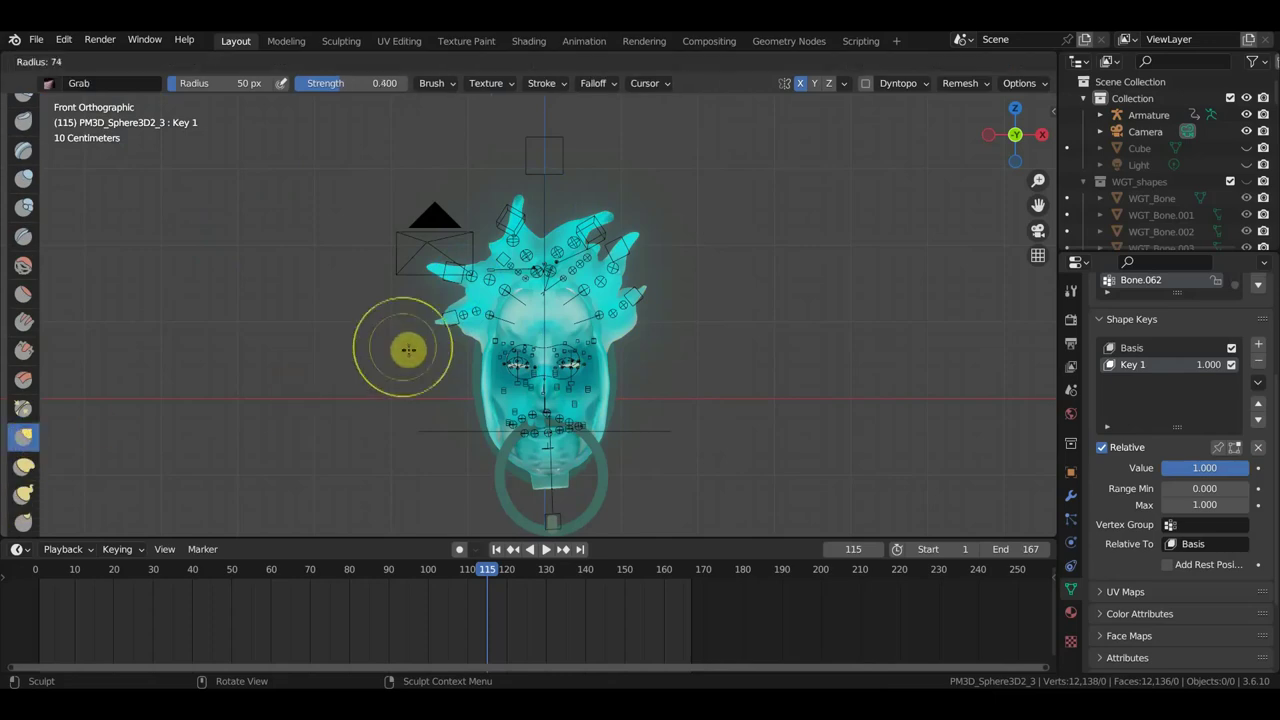
click(436, 345)
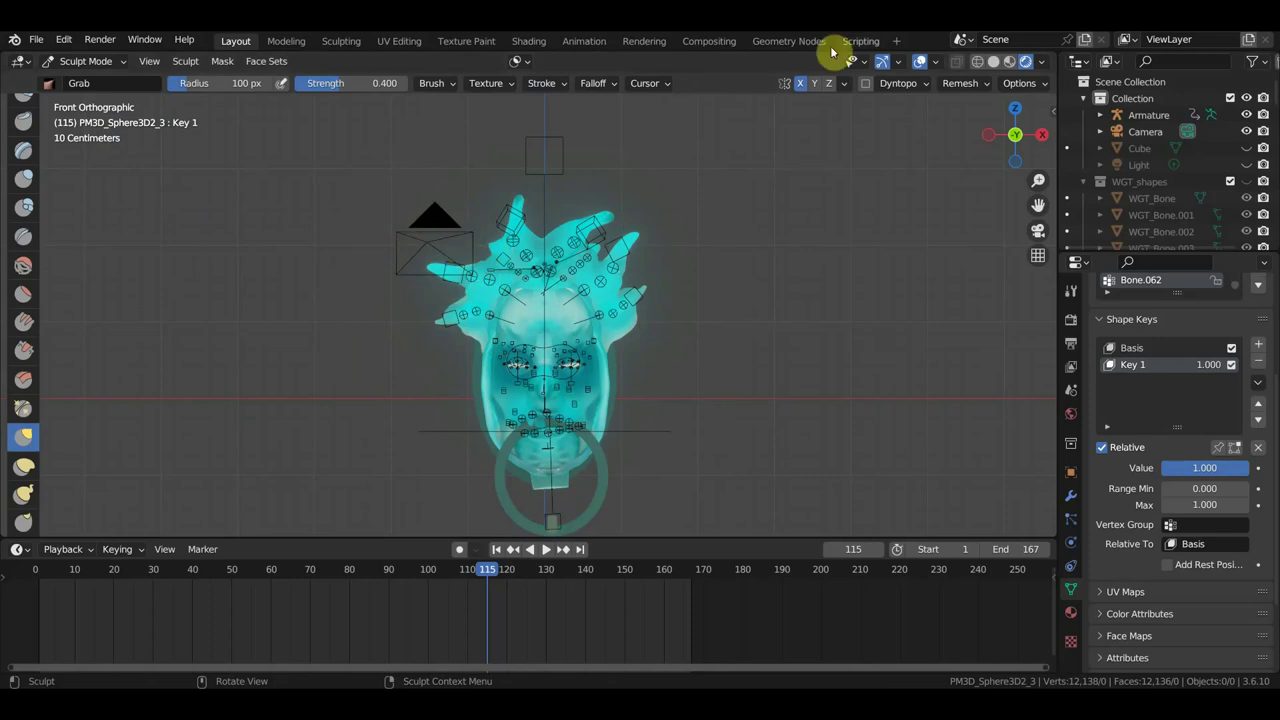
click(802, 86)
- Pull the top hair spike taller and bend the left spike outward and down-left
drag(543, 214, 537, 94)
drag(430, 268, 412, 262)
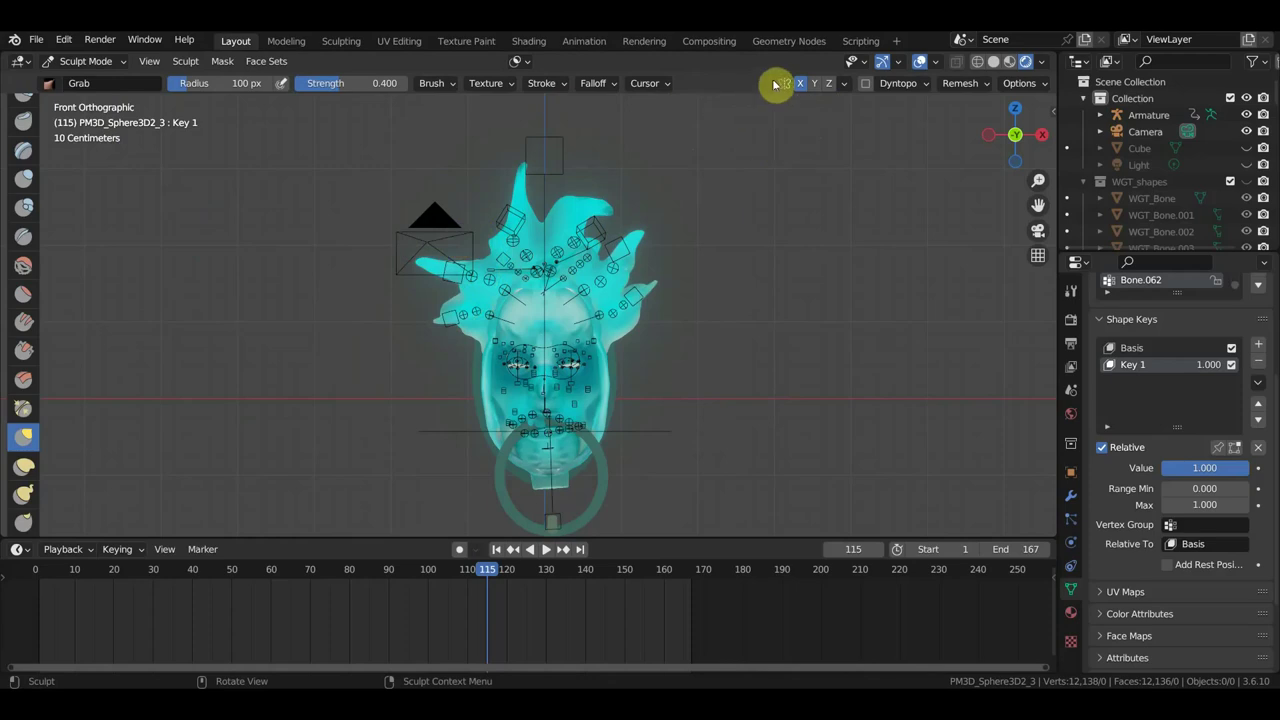
mouse_move(409, 251)
mouse_down()
mouse_move(360, 221)
mouse_move(464, 265)
mouse_up()
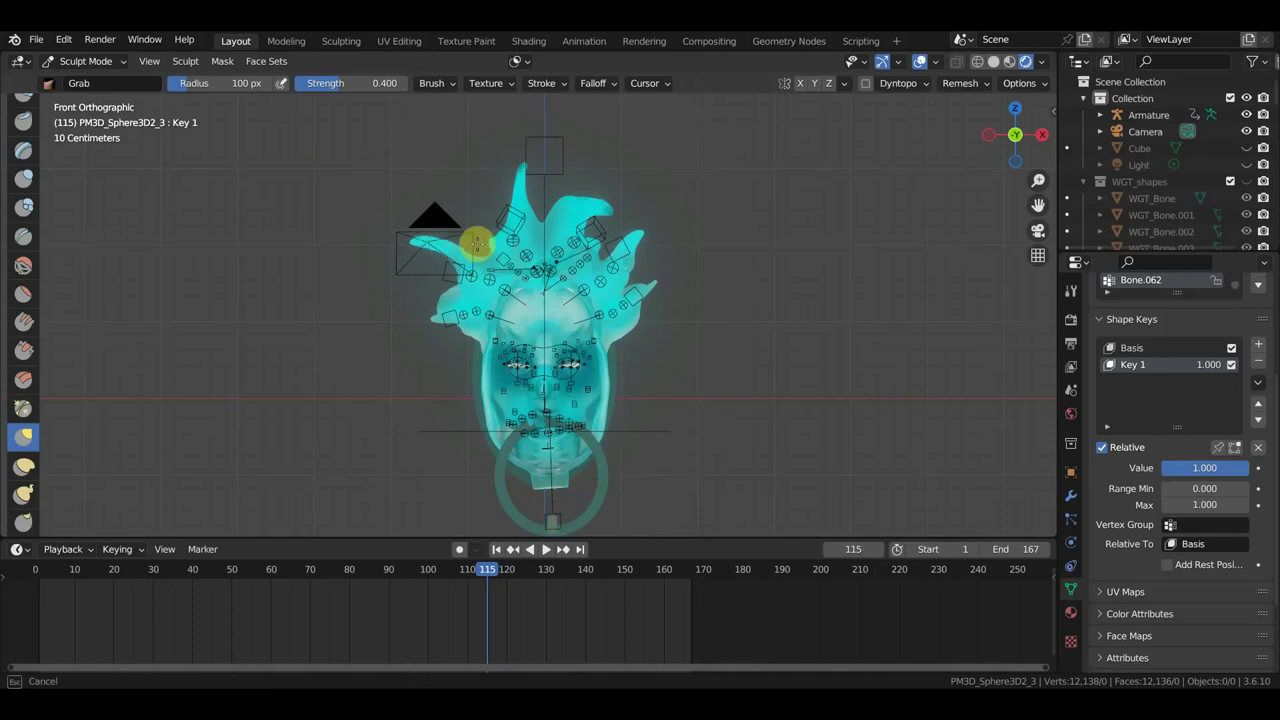
mouse_move(478, 222)
mouse_down()
mouse_move(423, 374)
mouse_move(349, 426)
mouse_up()
scroll(394, 334, up, 3)
scroll(350, 340, up, 1)
mouse_move(314, 346)
mouse_down()
mouse_move(320, 331)
mouse_move(374, 366)
mouse_move(429, 371)
mouse_up()
mouse_move(371, 309)
mouse_down()
mouse_move(386, 301)
mouse_move(417, 326)
mouse_move(309, 371)
mouse_move(286, 343)
mouse_up()
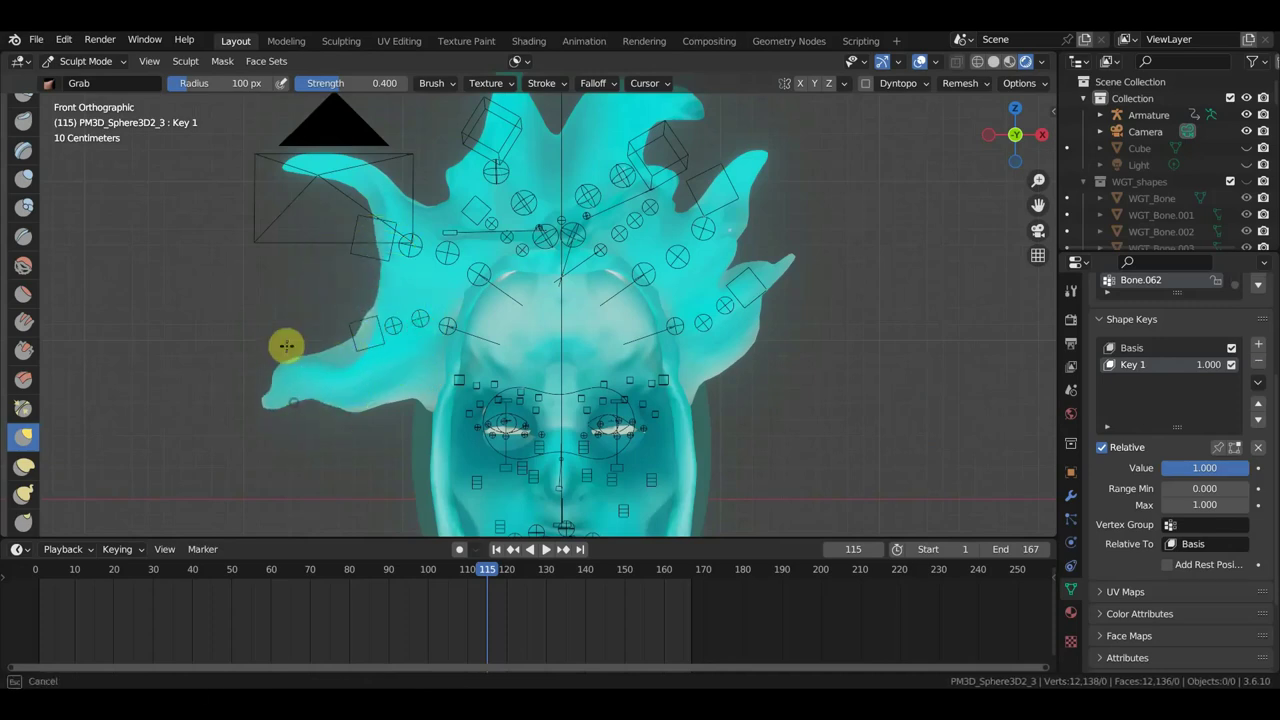
drag(264, 296, 211, 254)
- Stretch and curl the right tentacle, then refine the tentacle tips above the head
scroll(531, 283, down, 3)
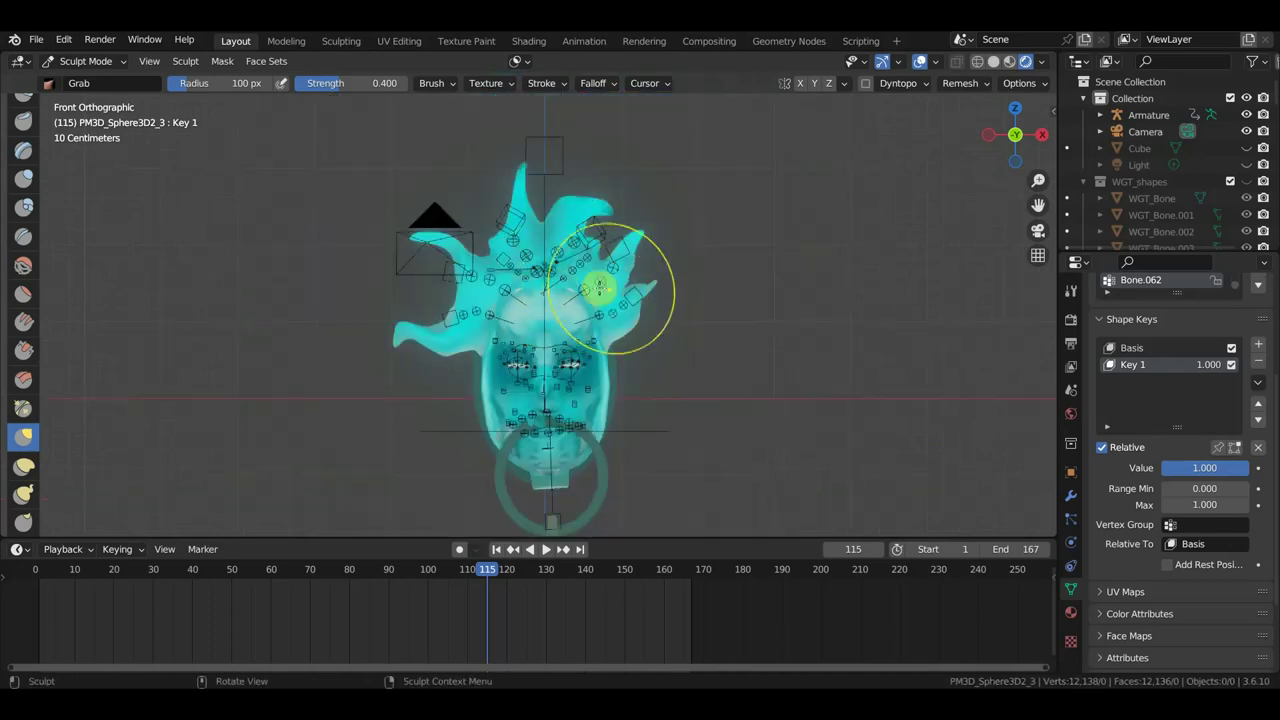
drag(632, 244, 680, 234)
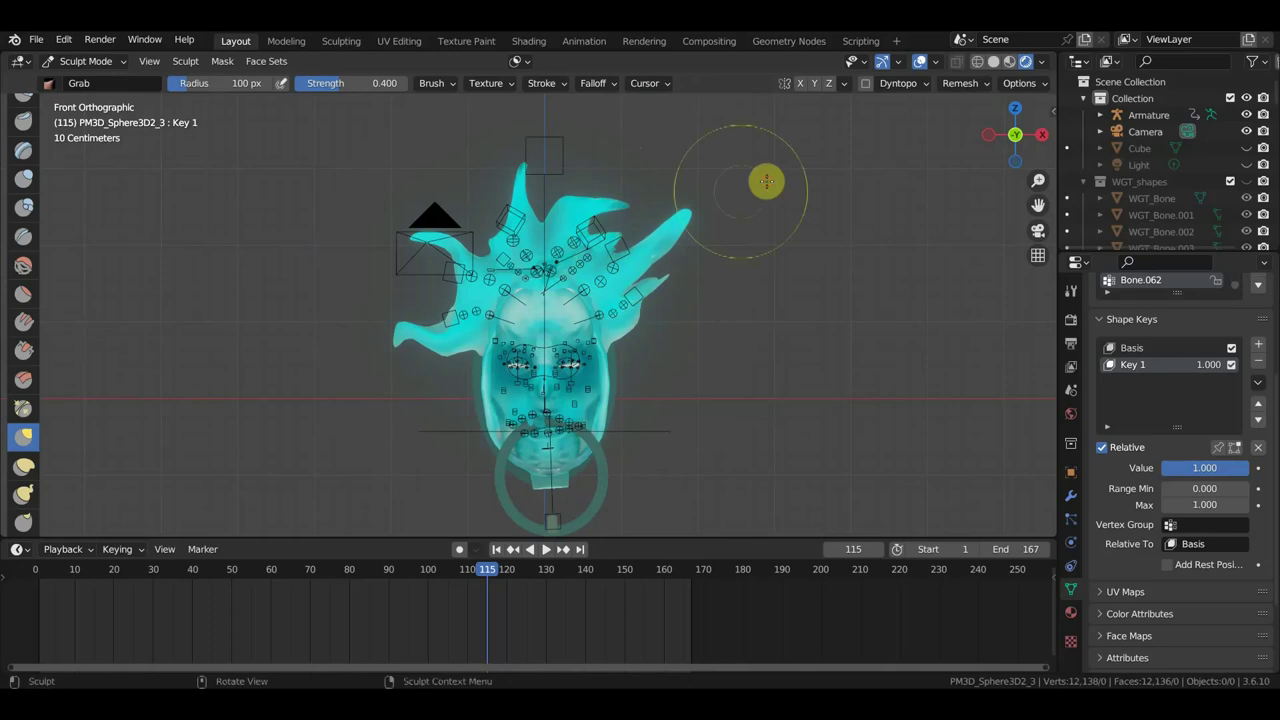
drag(594, 208, 614, 123)
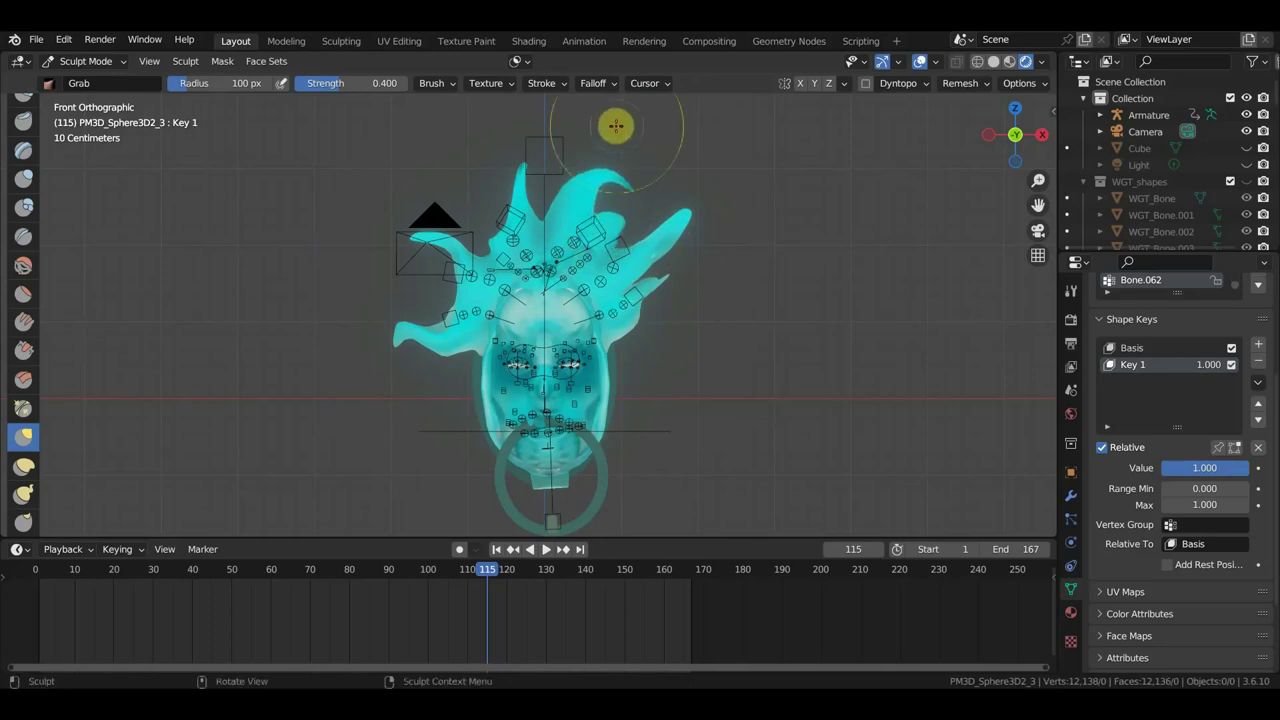
scroll(651, 289, up, 2)
drag(686, 266, 1000, 366)
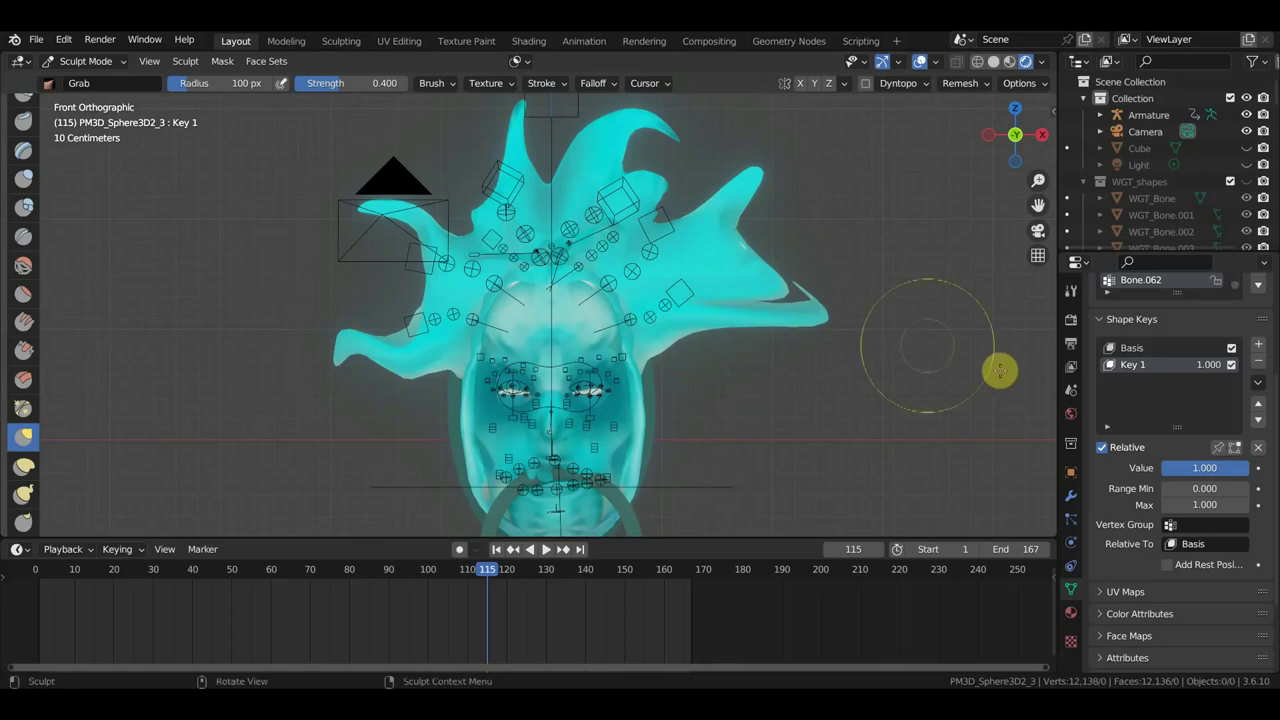
drag(777, 291, 700, 180)
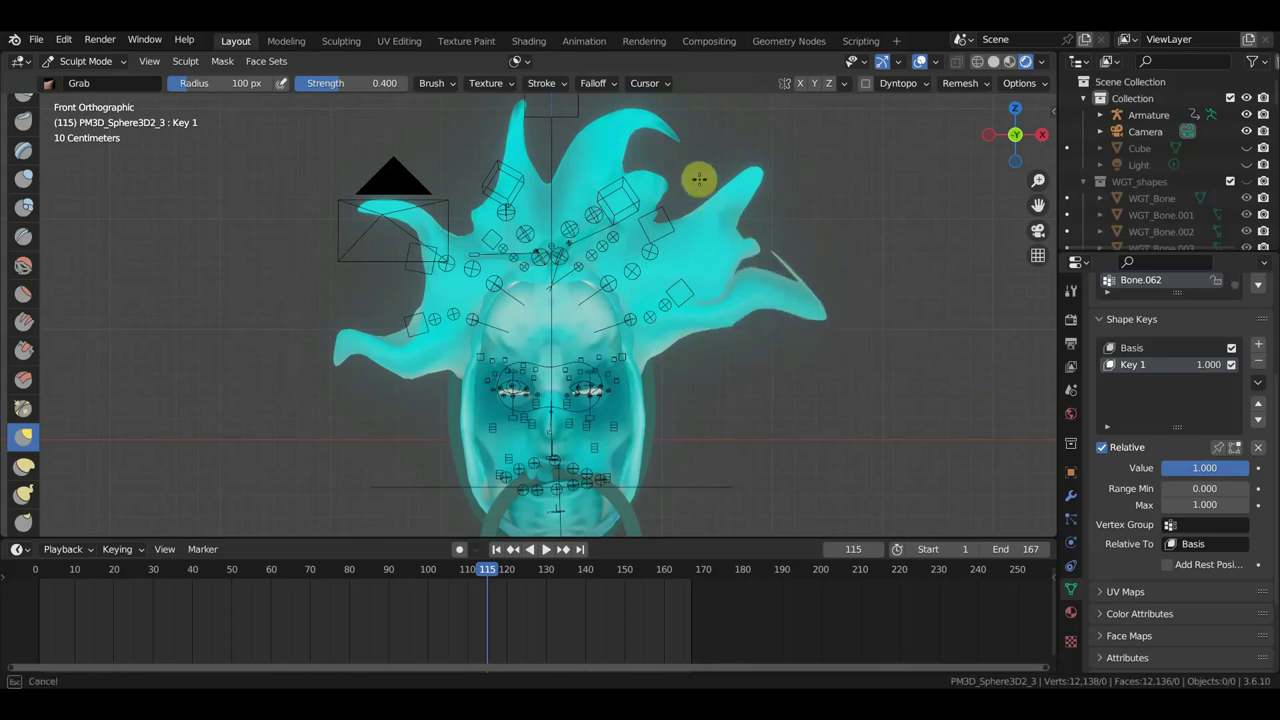
drag(724, 287, 690, 265)
mouse_move(692, 261)
mouse_down()
mouse_move(737, 266)
mouse_move(673, 233)
mouse_move(660, 248)
mouse_up()
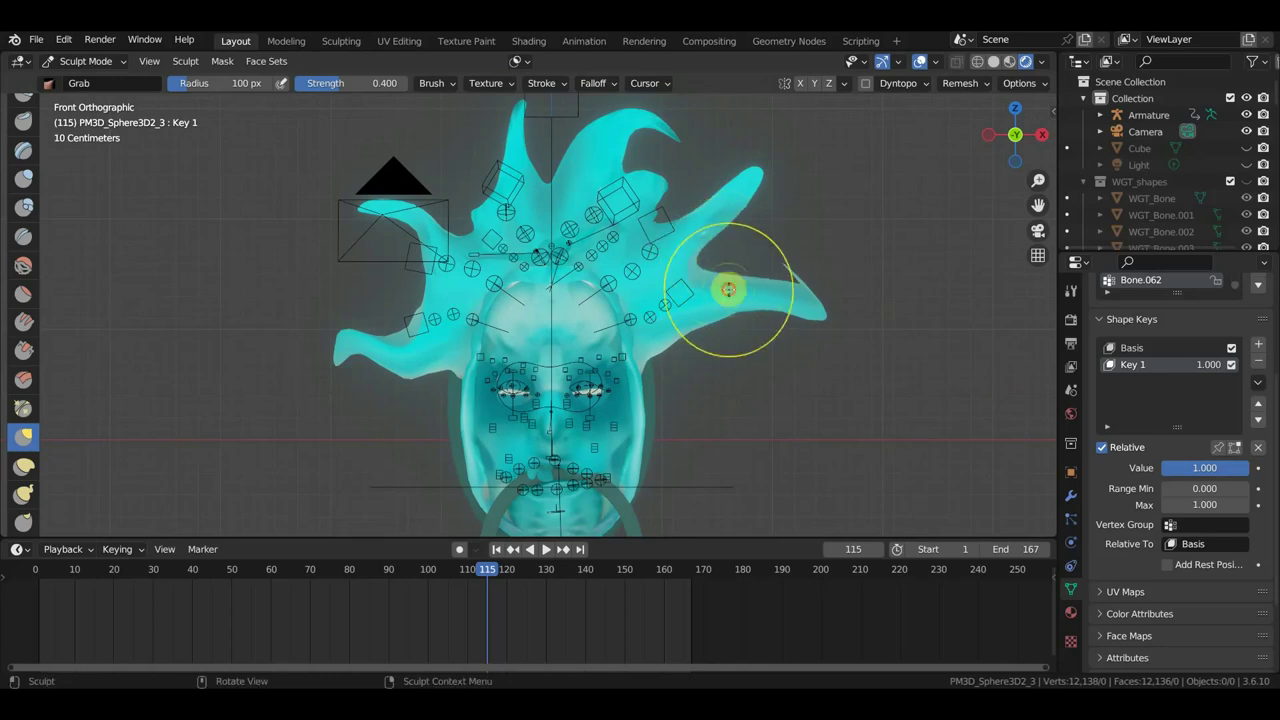
mouse_move(680, 337)
mouse_down()
mouse_move(660, 295)
mouse_move(677, 266)
mouse_up()
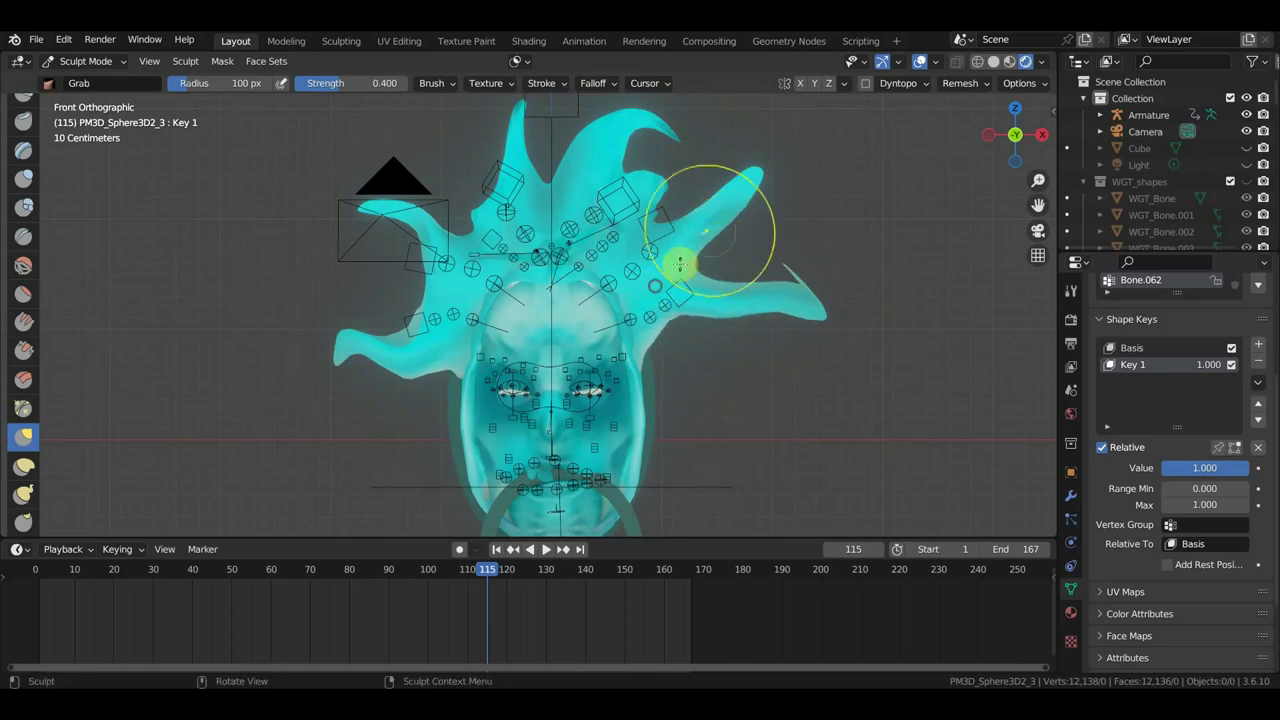
mouse_move(763, 183)
mouse_down()
mouse_move(677, 121)
mouse_move(709, 160)
mouse_move(765, 186)
mouse_move(706, 189)
mouse_move(760, 189)
mouse_move(807, 162)
mouse_up()
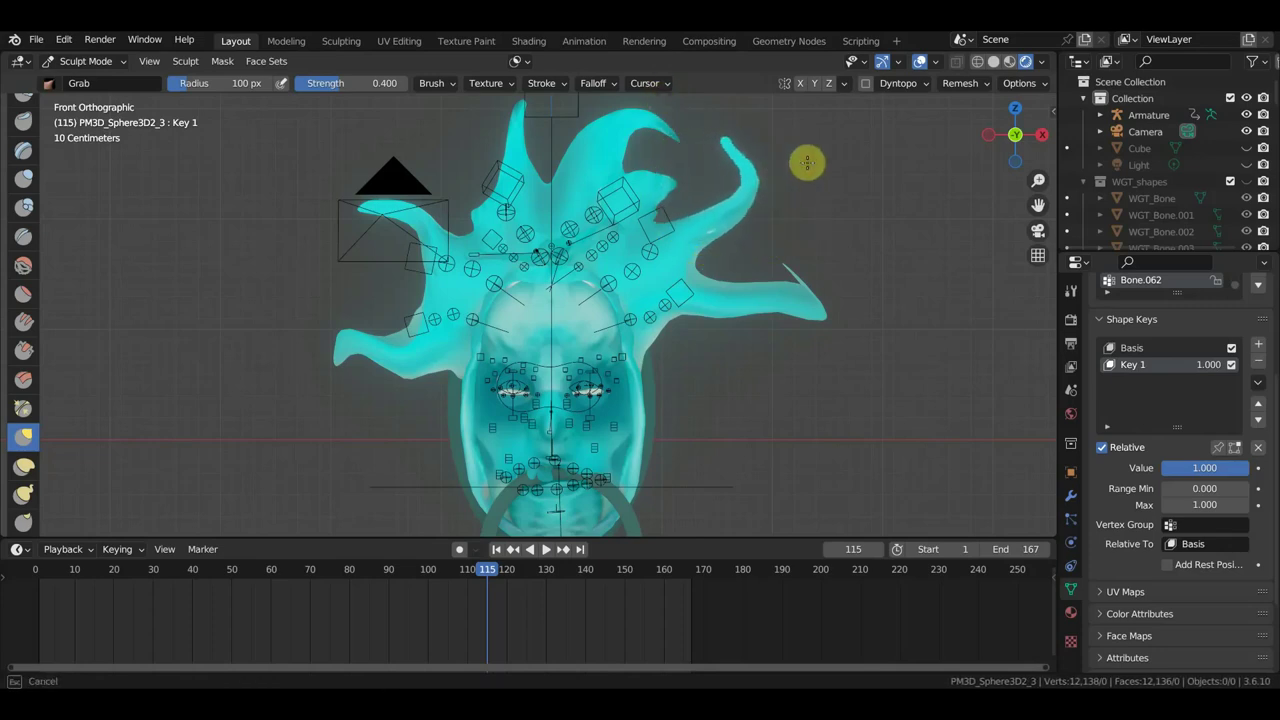
drag(391, 214, 243, 200)
mouse_move(514, 157)
mouse_down()
mouse_move(491, 206)
mouse_move(468, 182)
mouse_move(497, 200)
mouse_move(560, 177)
mouse_move(581, 137)
mouse_up()
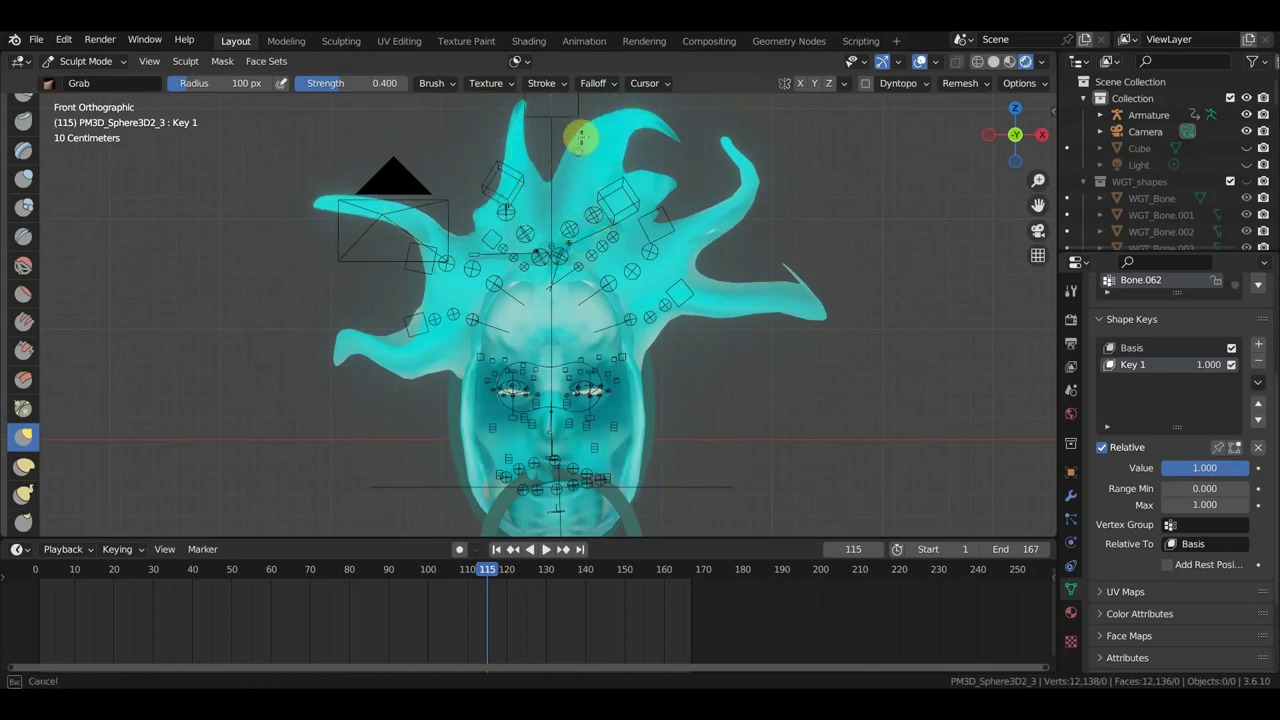
scroll(709, 271, down, 4)
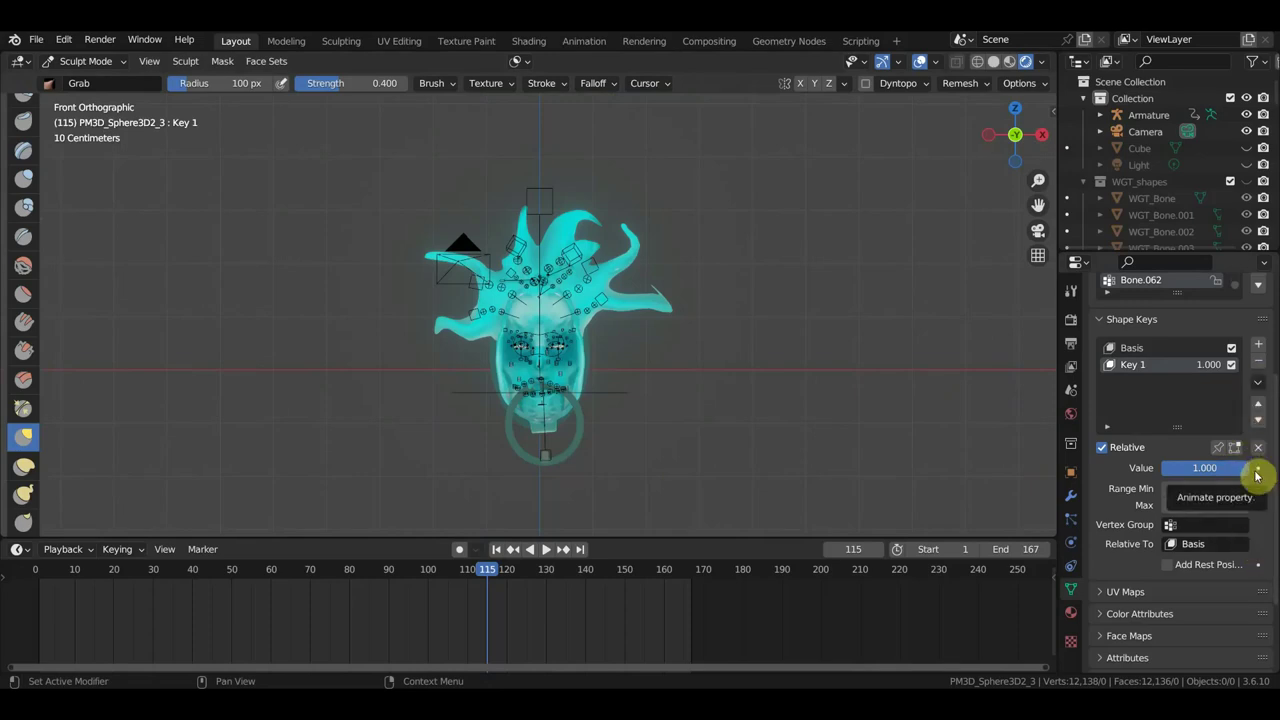
- Add shape key Key 2, turn Key 1 down to 0 and set Key 2 to 1.000
click(1258, 350)
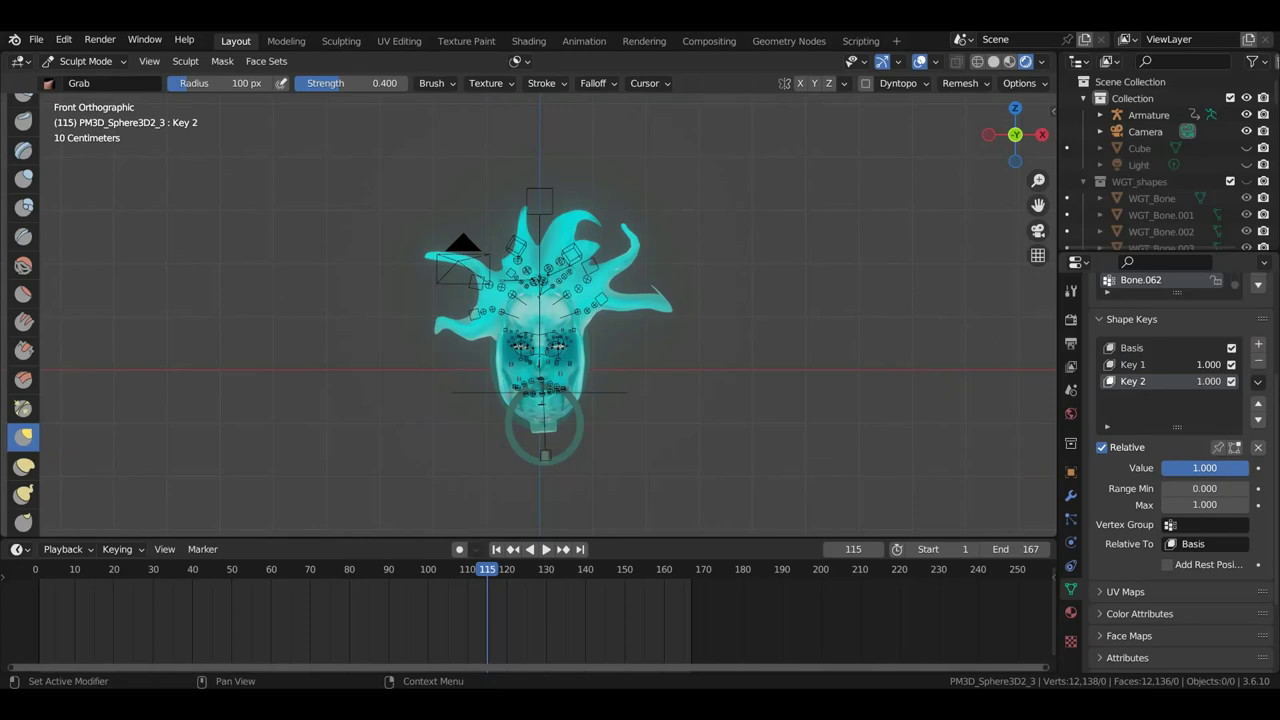
click(1175, 366)
drag(1229, 467, 1150, 467)
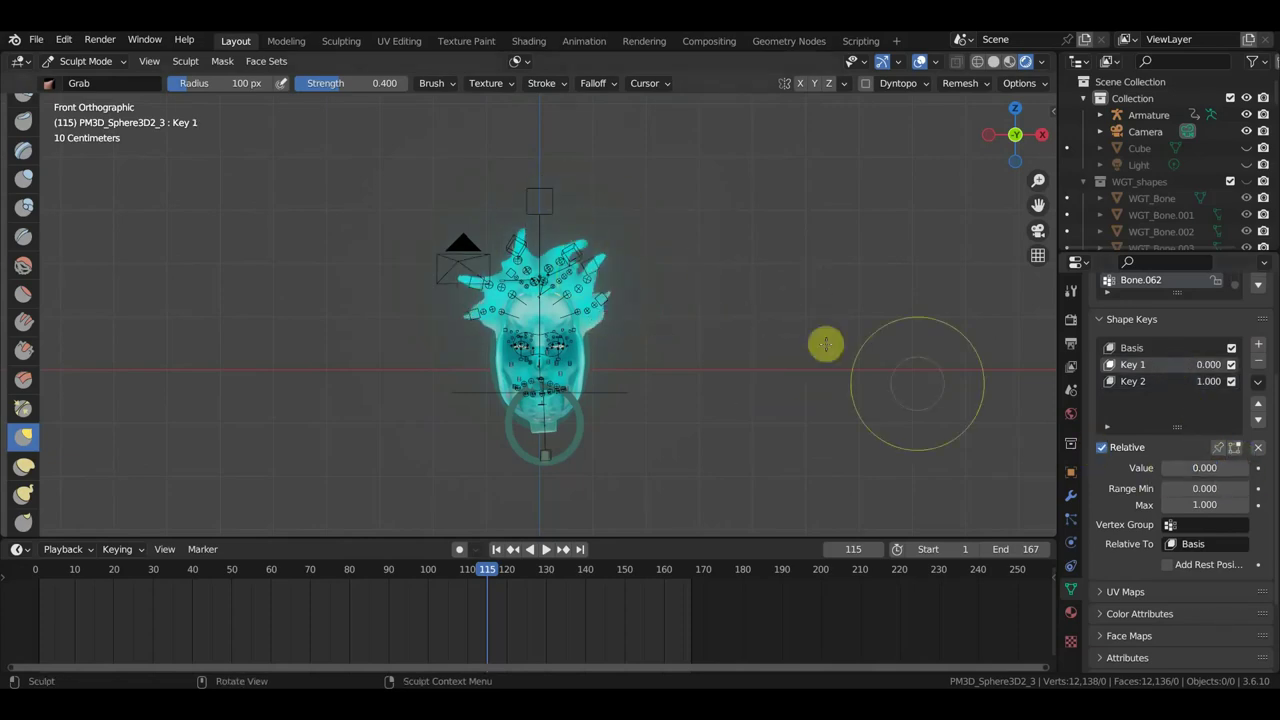
scroll(918, 383, up, 2)
click(1145, 381)
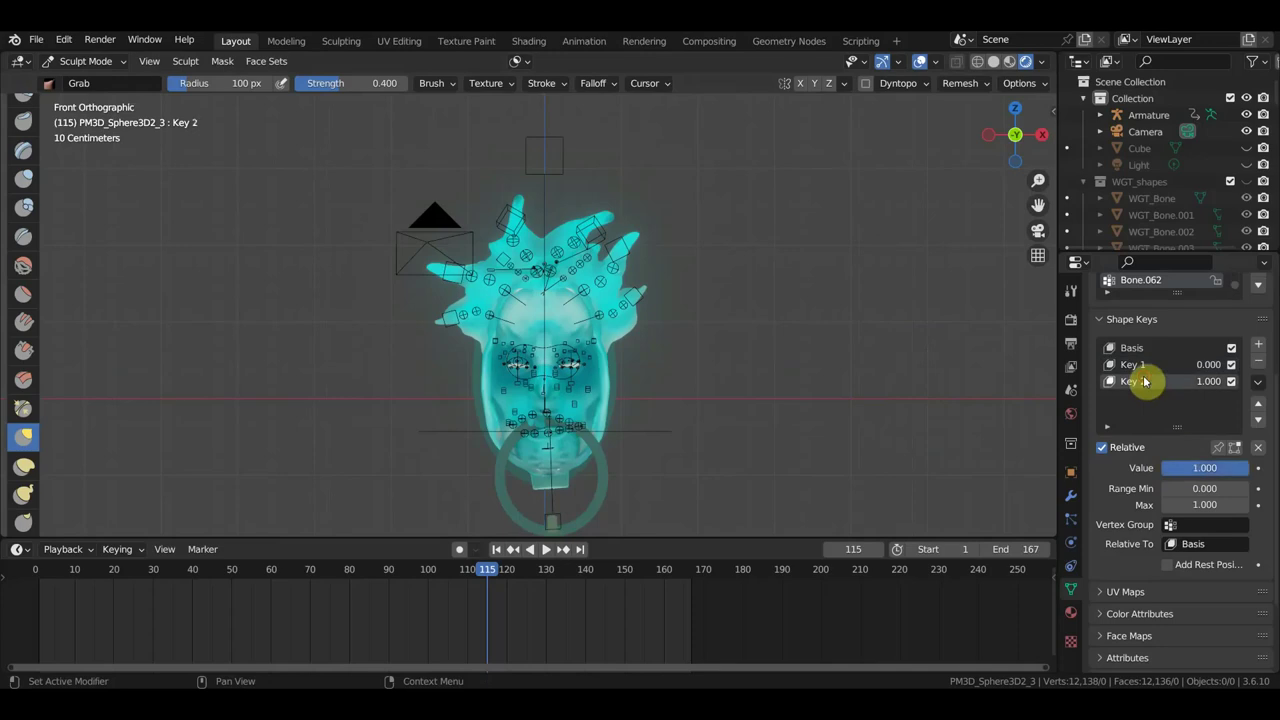
click(1205, 467)
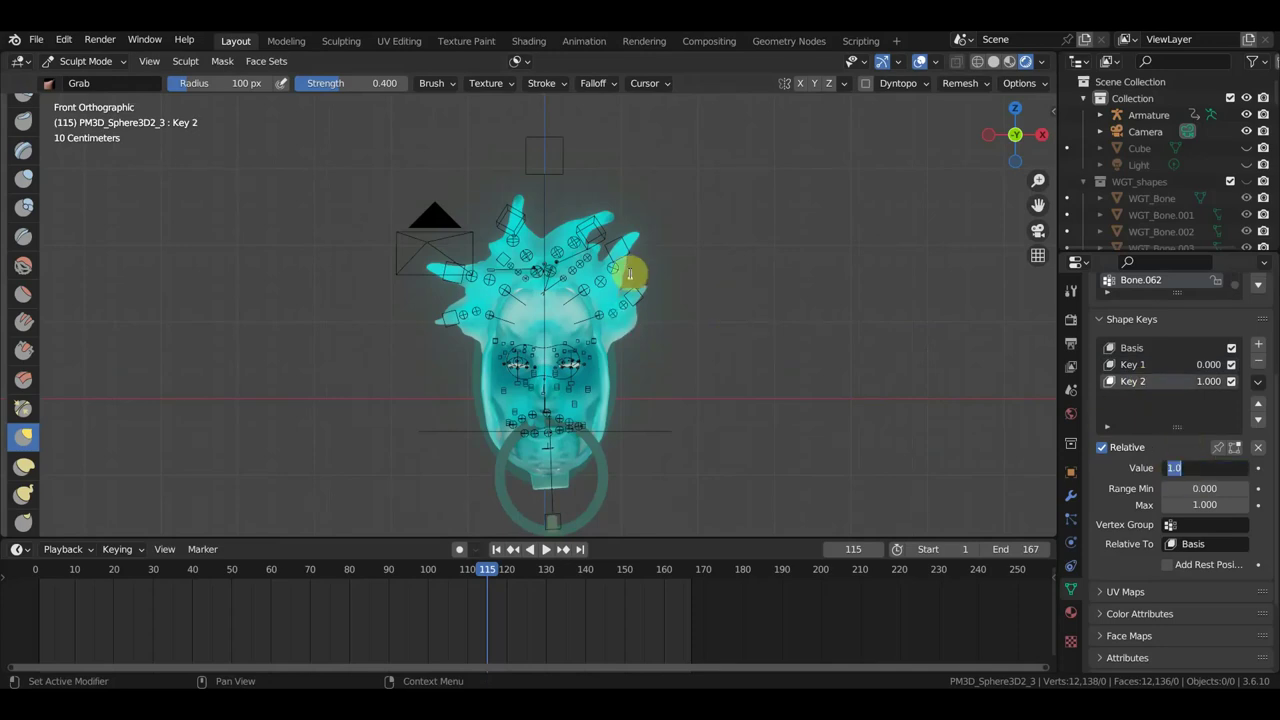
click(699, 300)
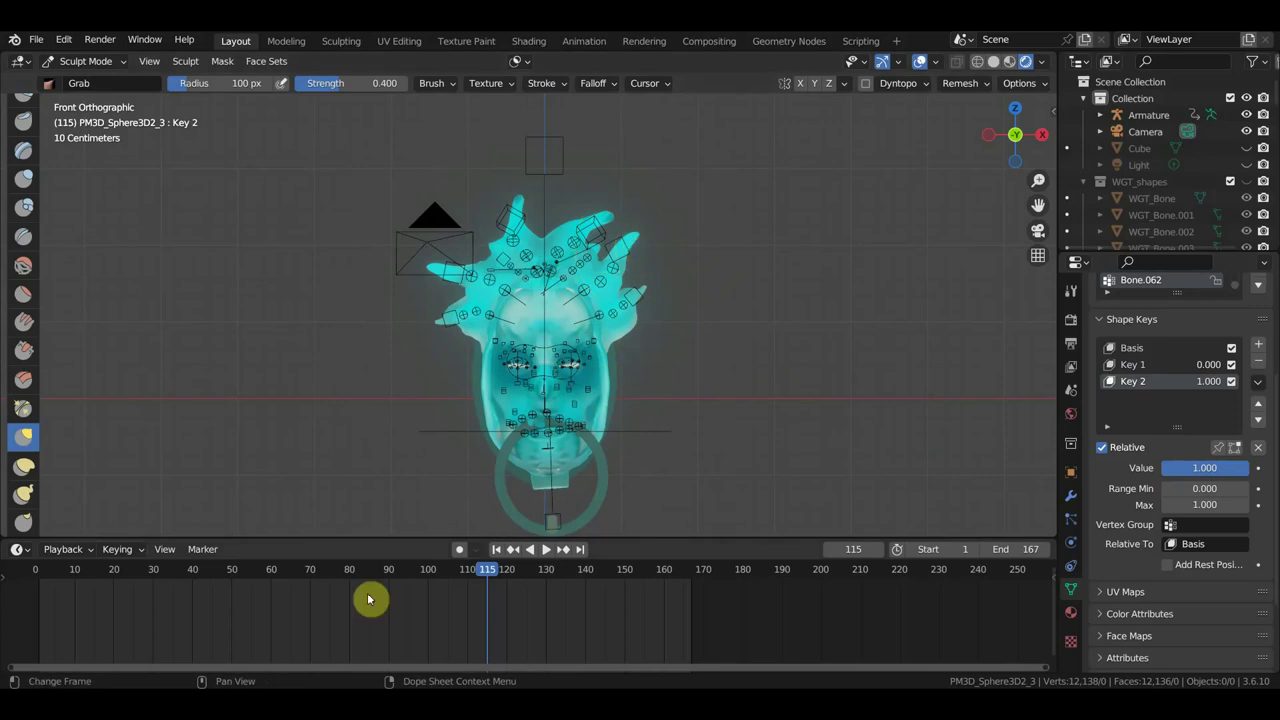
- At frame 85, pull Key 2's left and top hair strands far outward
drag(483, 572, 369, 571)
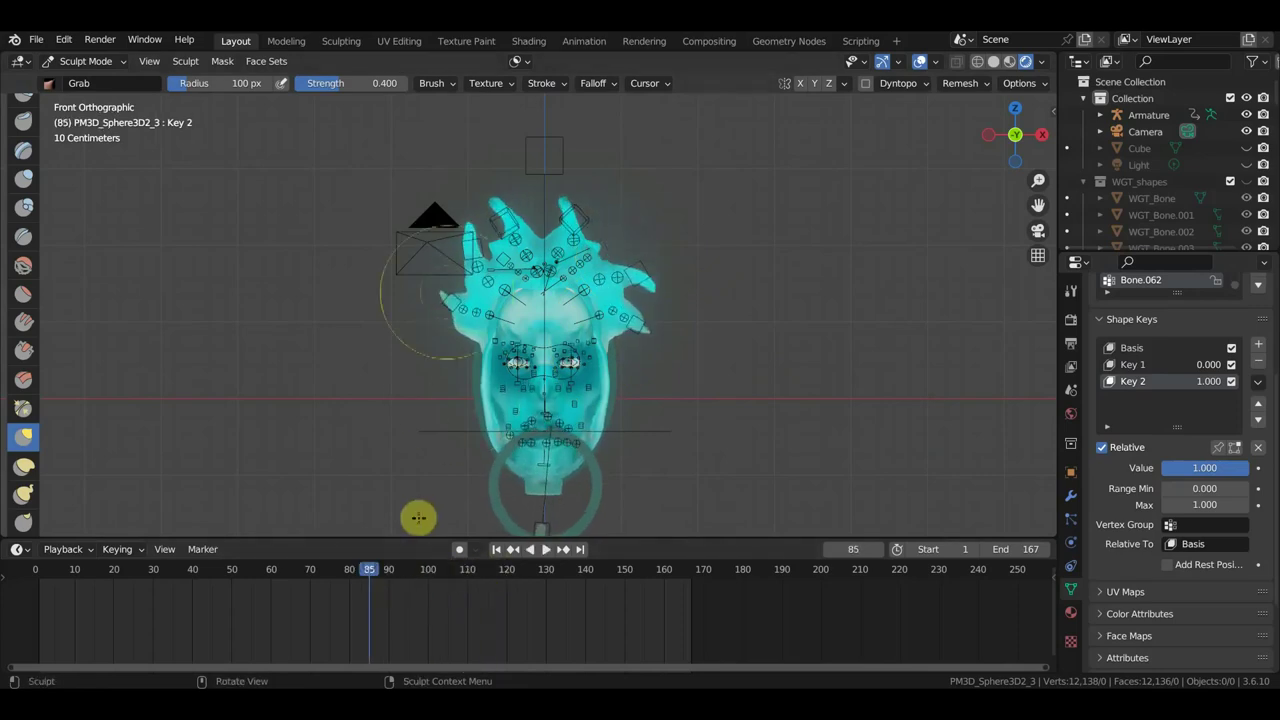
drag(466, 243, 428, 206)
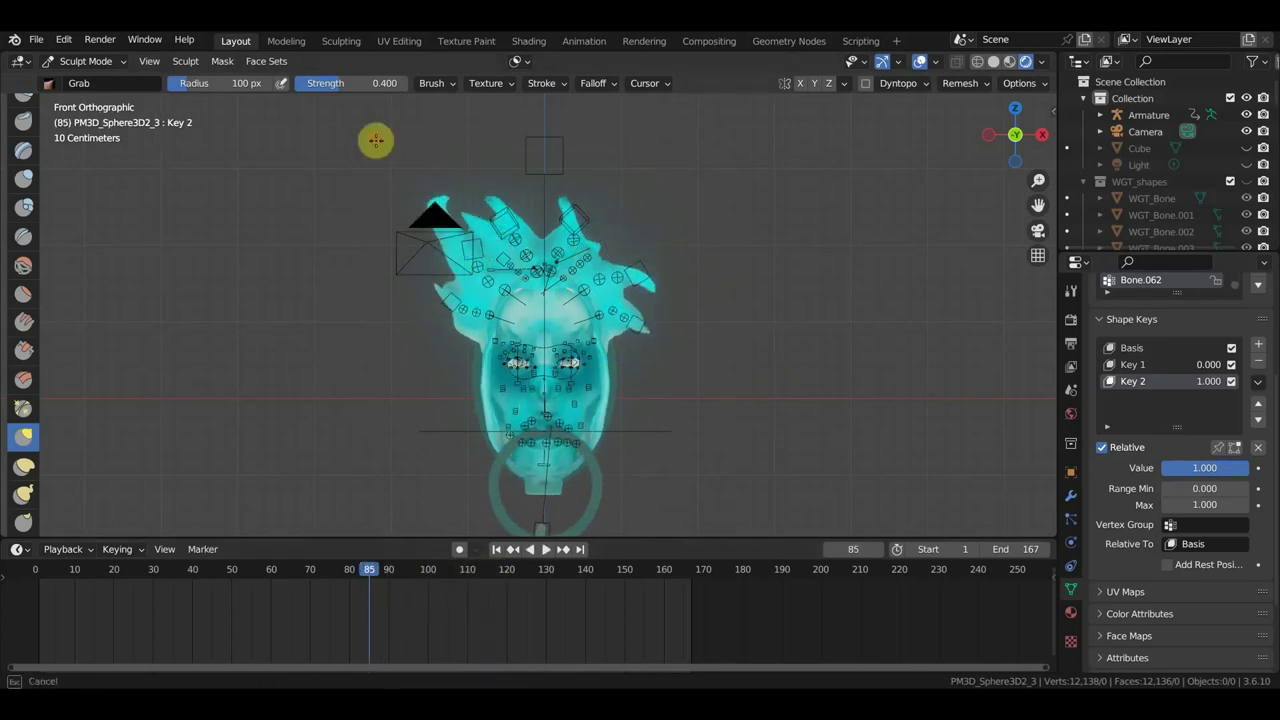
drag(469, 289, 273, 251)
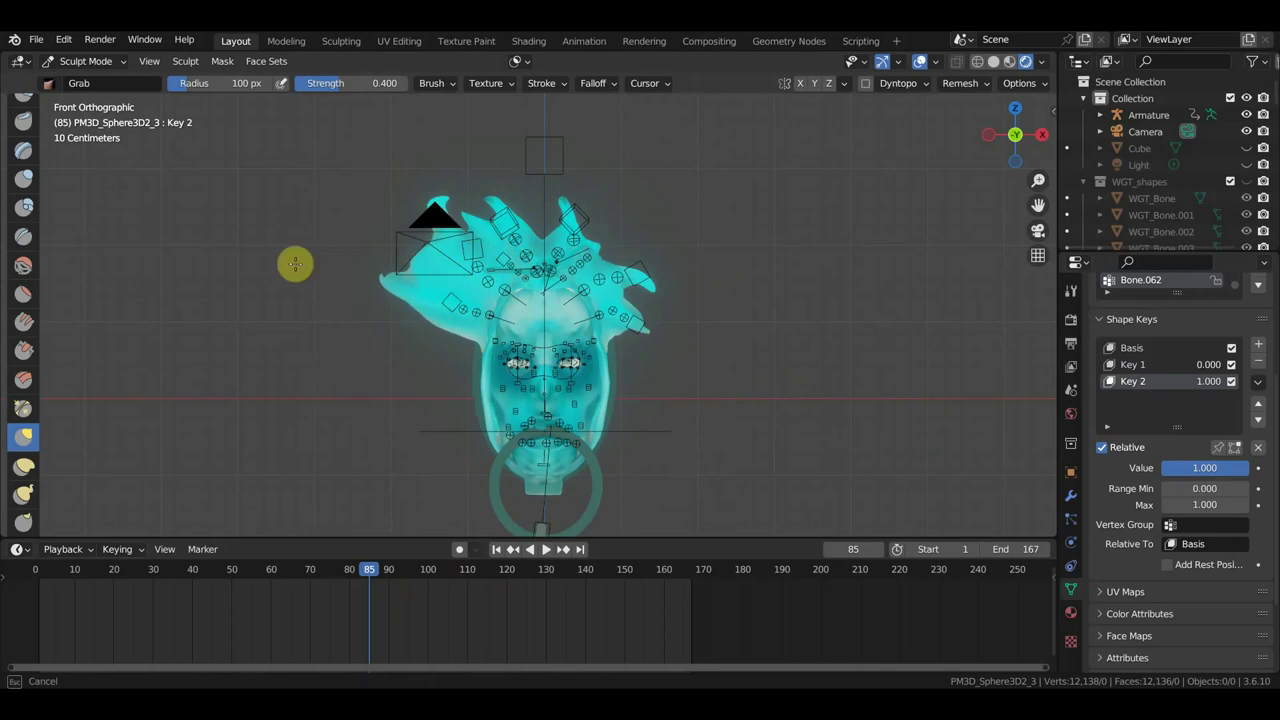
mouse_move(455, 222)
mouse_down()
mouse_move(511, 104)
mouse_move(514, 63)
mouse_up()
mouse_move(429, 214)
mouse_down()
mouse_move(460, 280)
mouse_move(653, 202)
mouse_up()
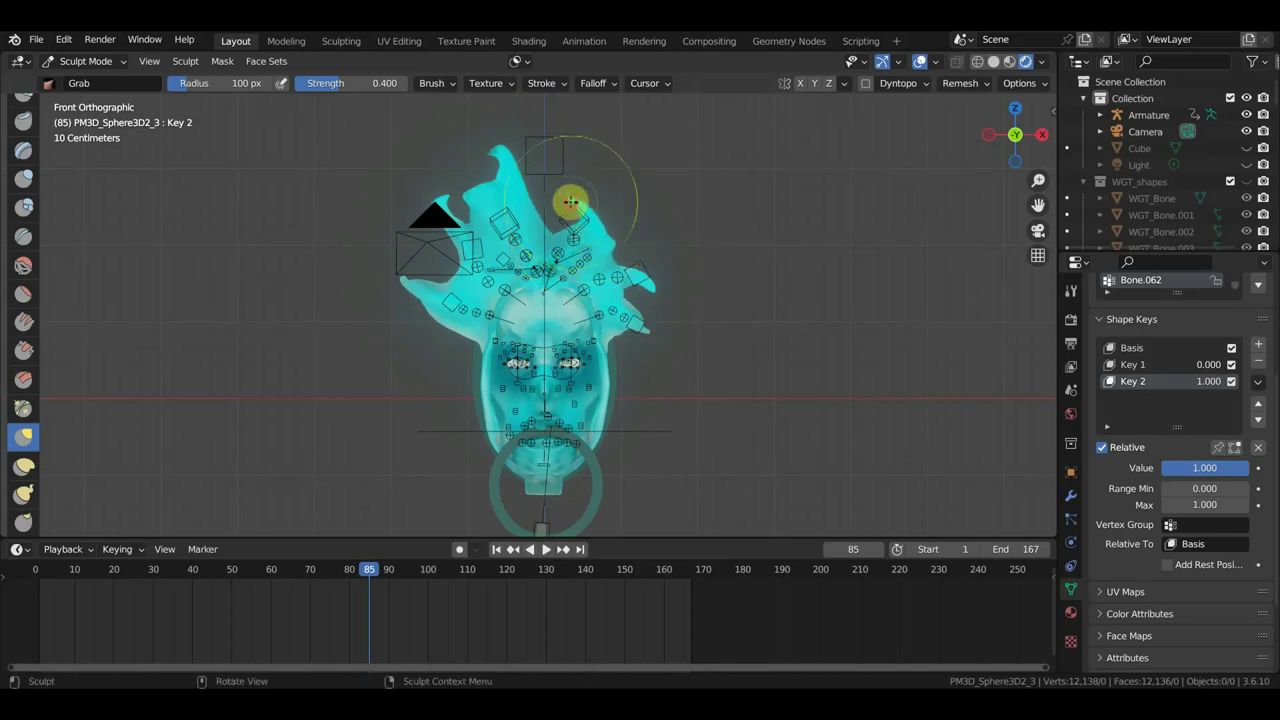
mouse_move(537, 206)
mouse_down()
mouse_move(538, 226)
mouse_move(587, 213)
mouse_move(536, 230)
mouse_up()
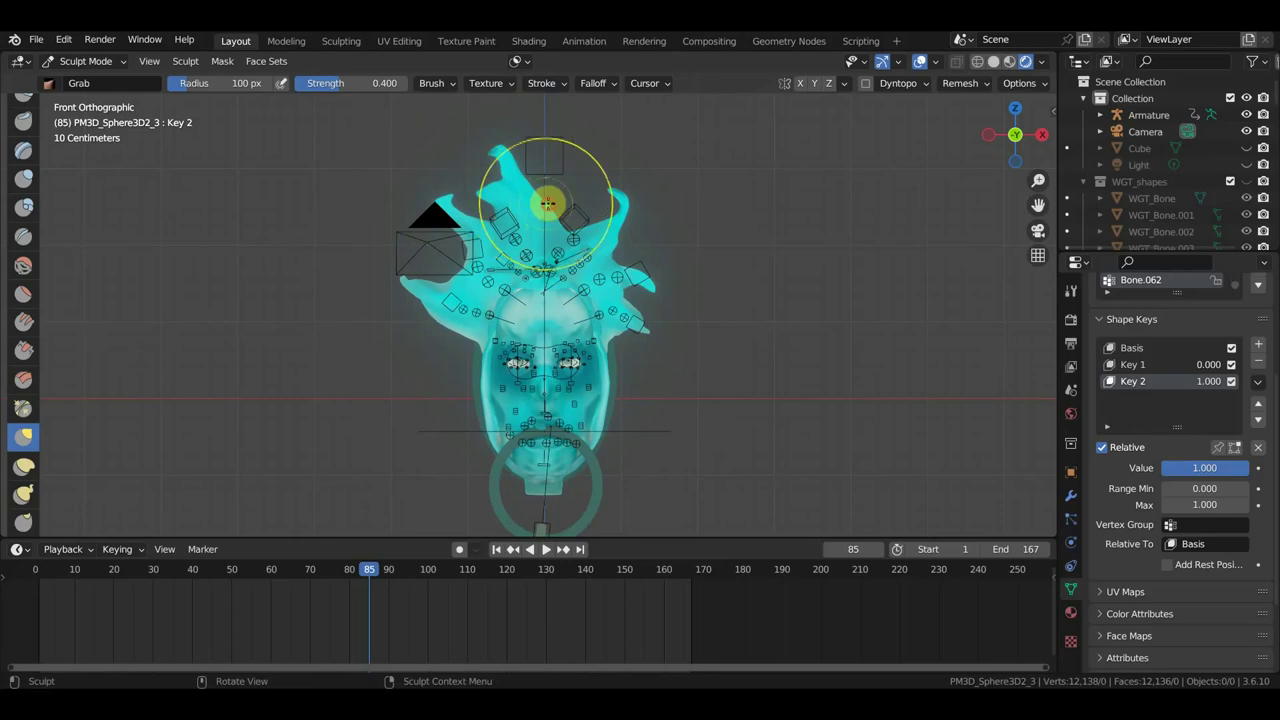
- Stretch the right hair strand far out to the right and refine the remaining strands
drag(630, 278, 780, 321)
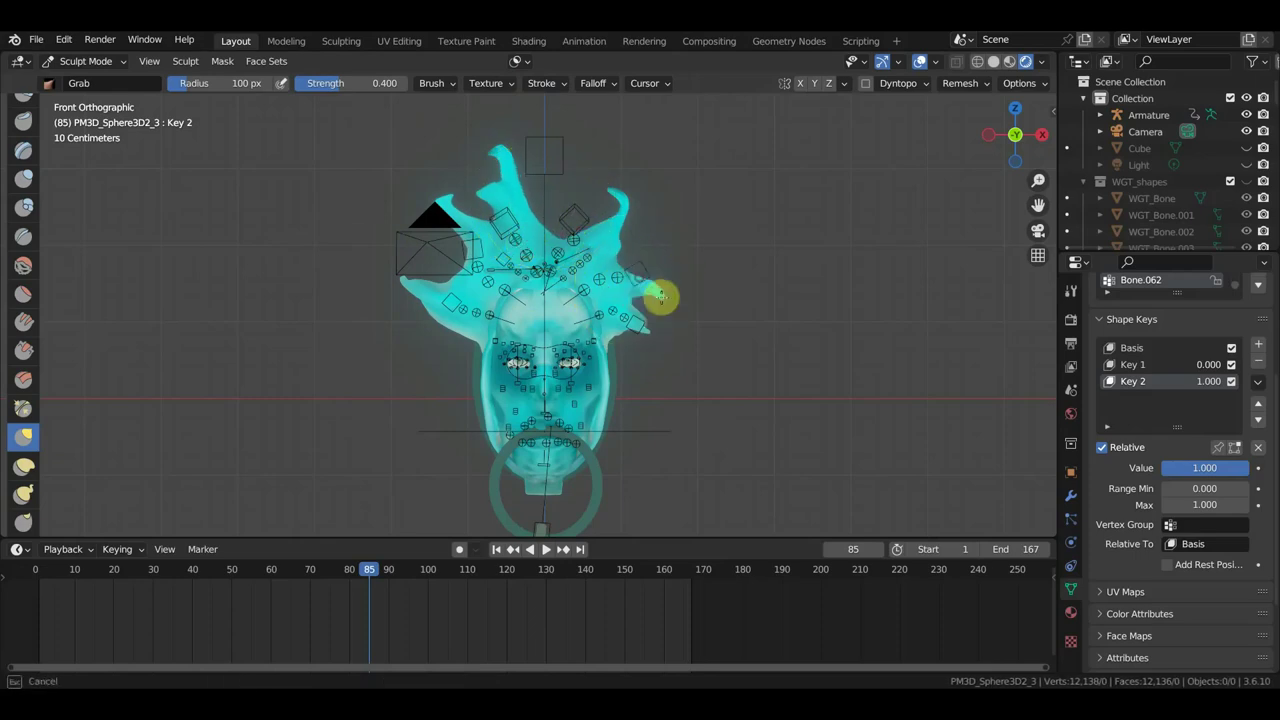
drag(640, 318, 699, 432)
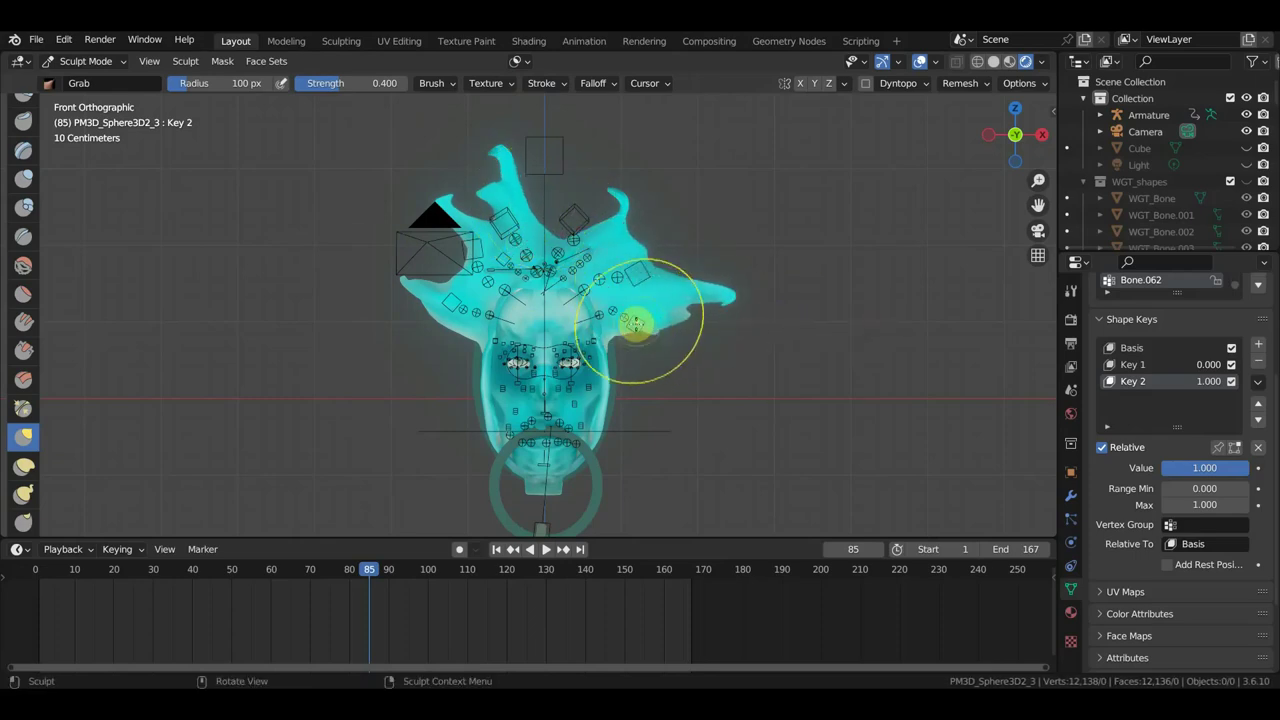
drag(700, 478, 643, 323)
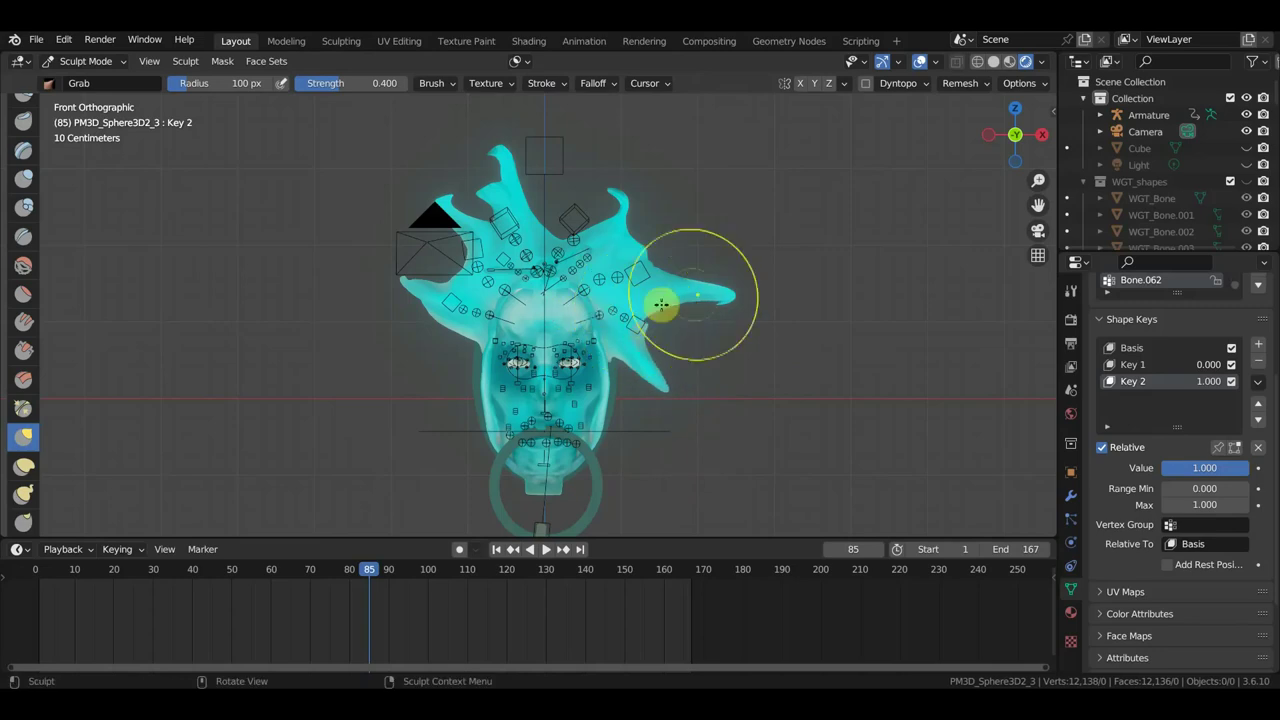
mouse_move(657, 363)
mouse_down()
mouse_move(651, 271)
mouse_move(709, 252)
mouse_move(690, 240)
mouse_up()
drag(606, 240, 614, 266)
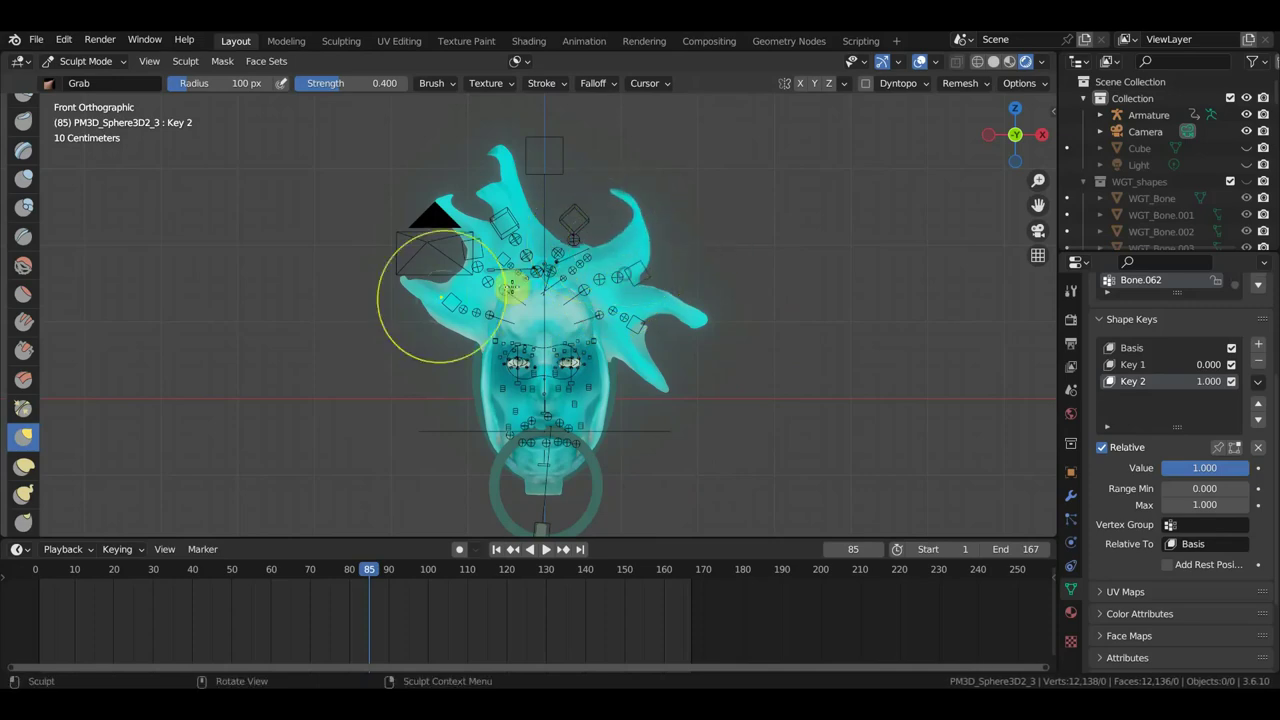
mouse_move(457, 278)
mouse_down()
mouse_move(480, 320)
mouse_move(486, 251)
mouse_move(541, 241)
mouse_move(527, 254)
mouse_move(612, 204)
mouse_move(523, 200)
mouse_move(585, 171)
mouse_up()
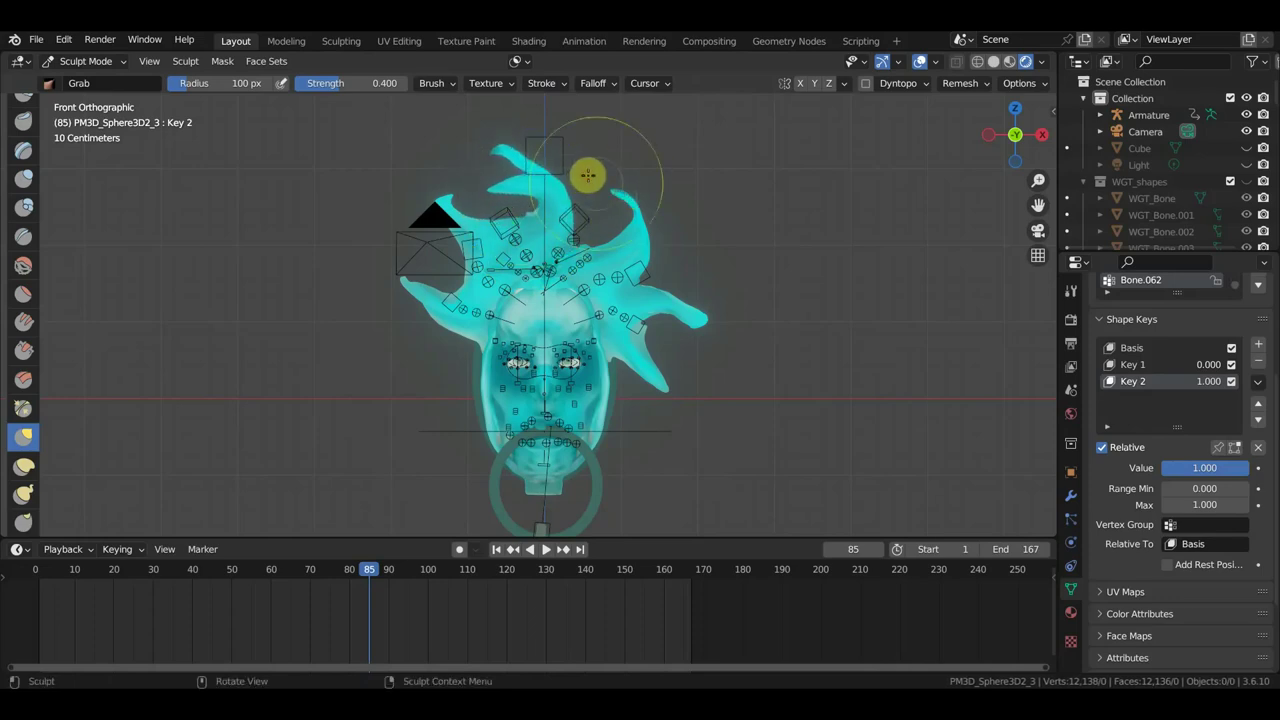
- Keyframe Key 2 at frame 85, then at frame 110 zero Key 2 and keyframe Key 1 at 1.000
click(1259, 470)
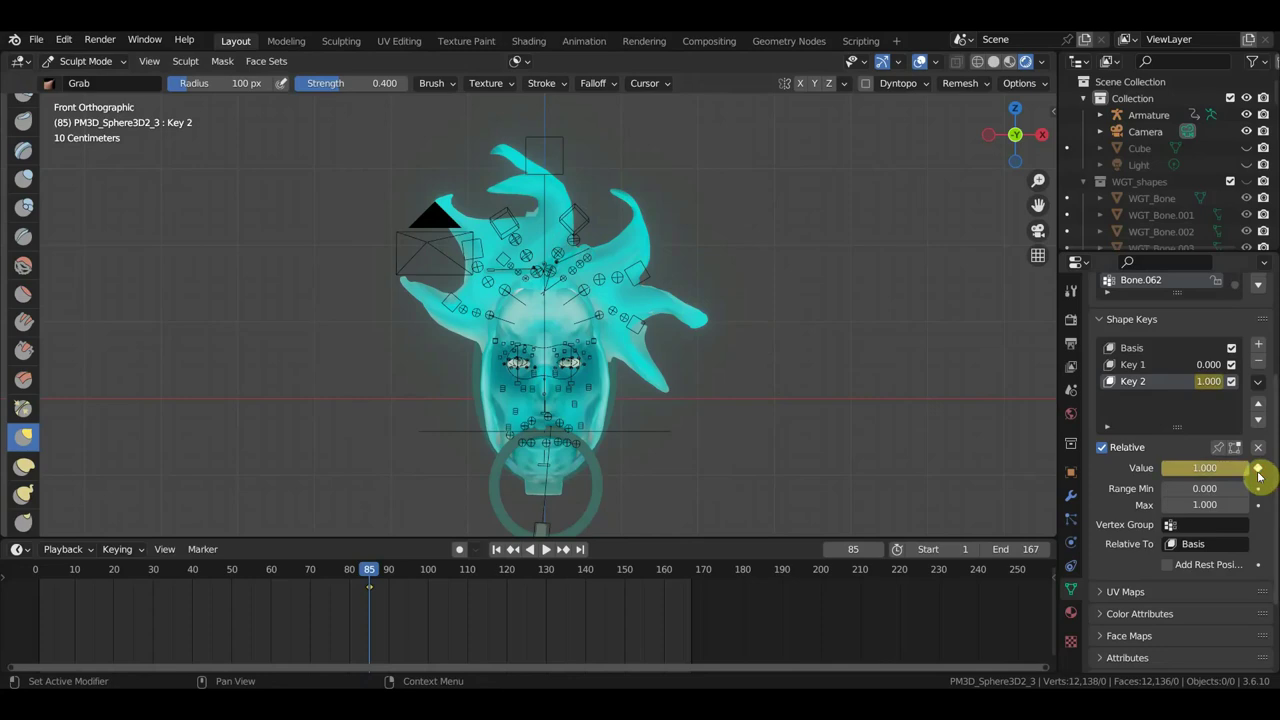
key(space)
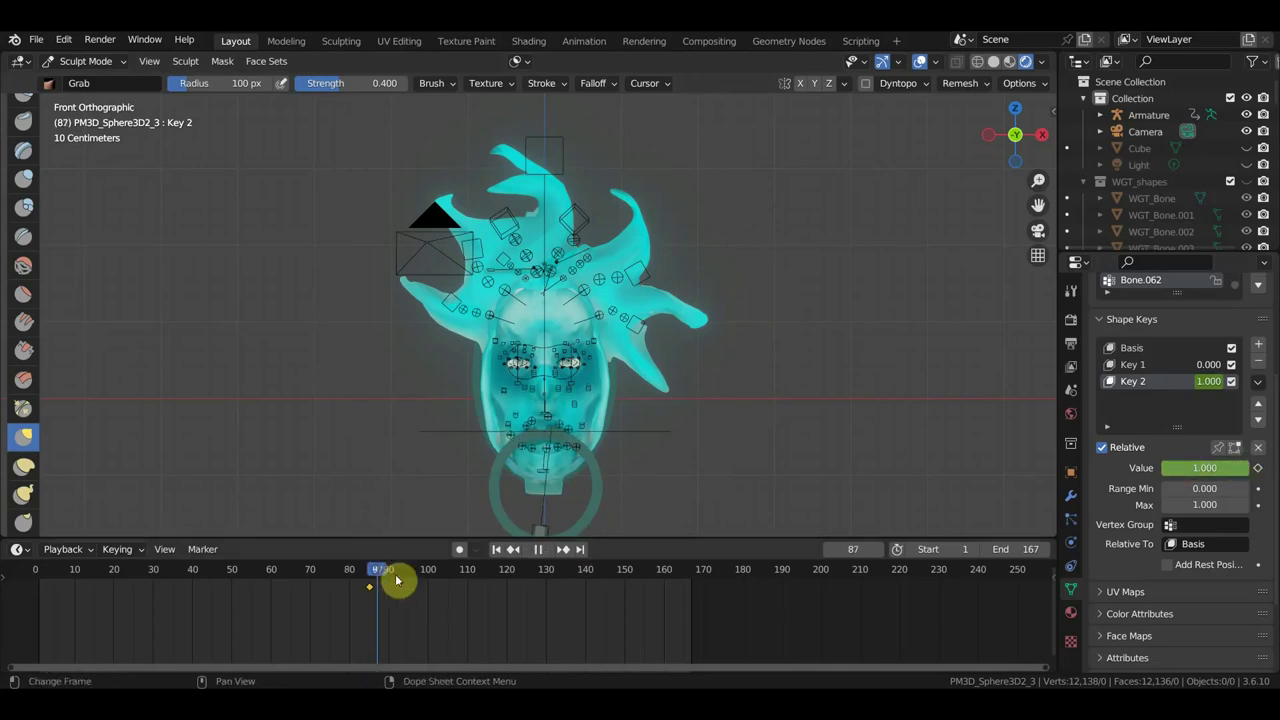
drag(465, 593, 468, 603)
click(1203, 468)
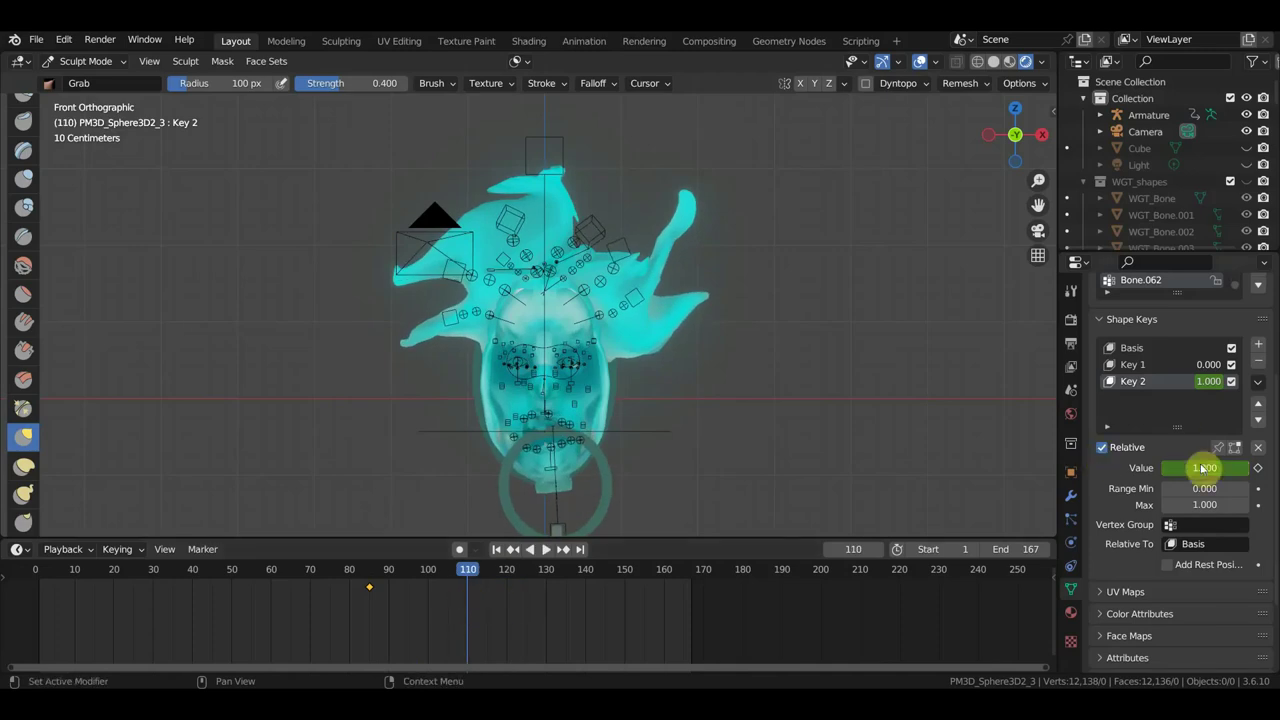
drag(1245, 467, 1165, 467)
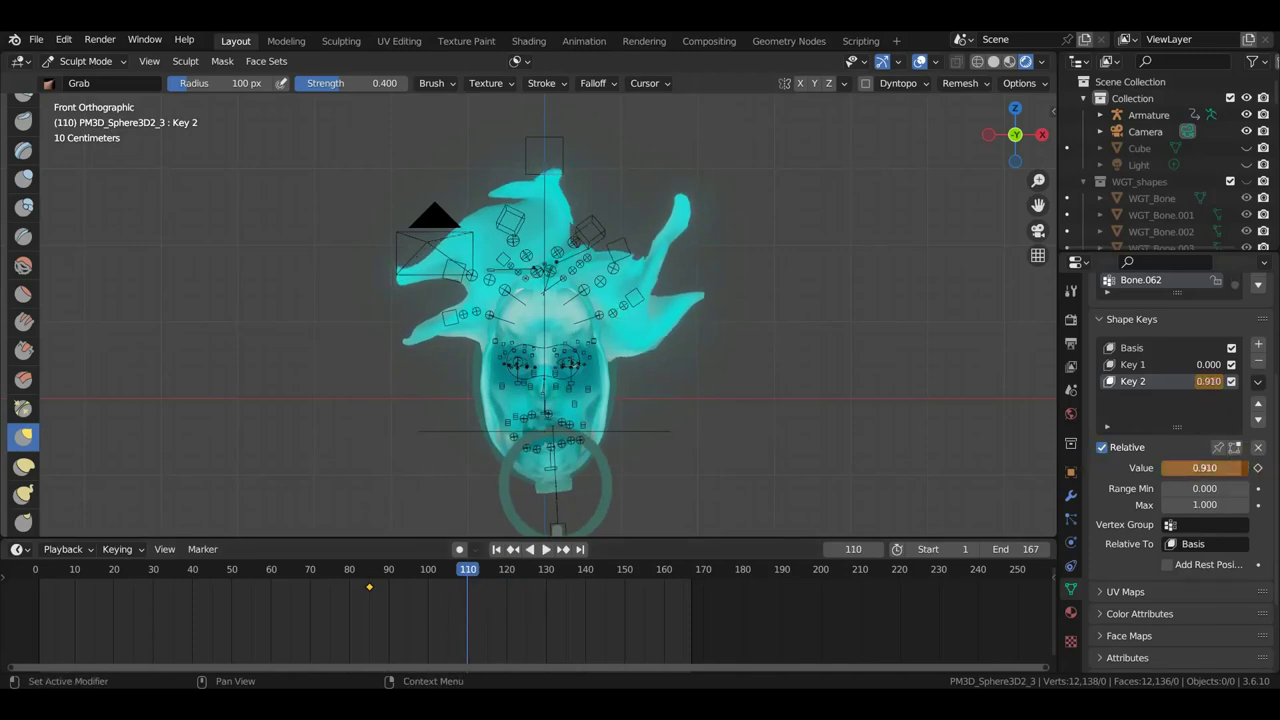
click(1163, 366)
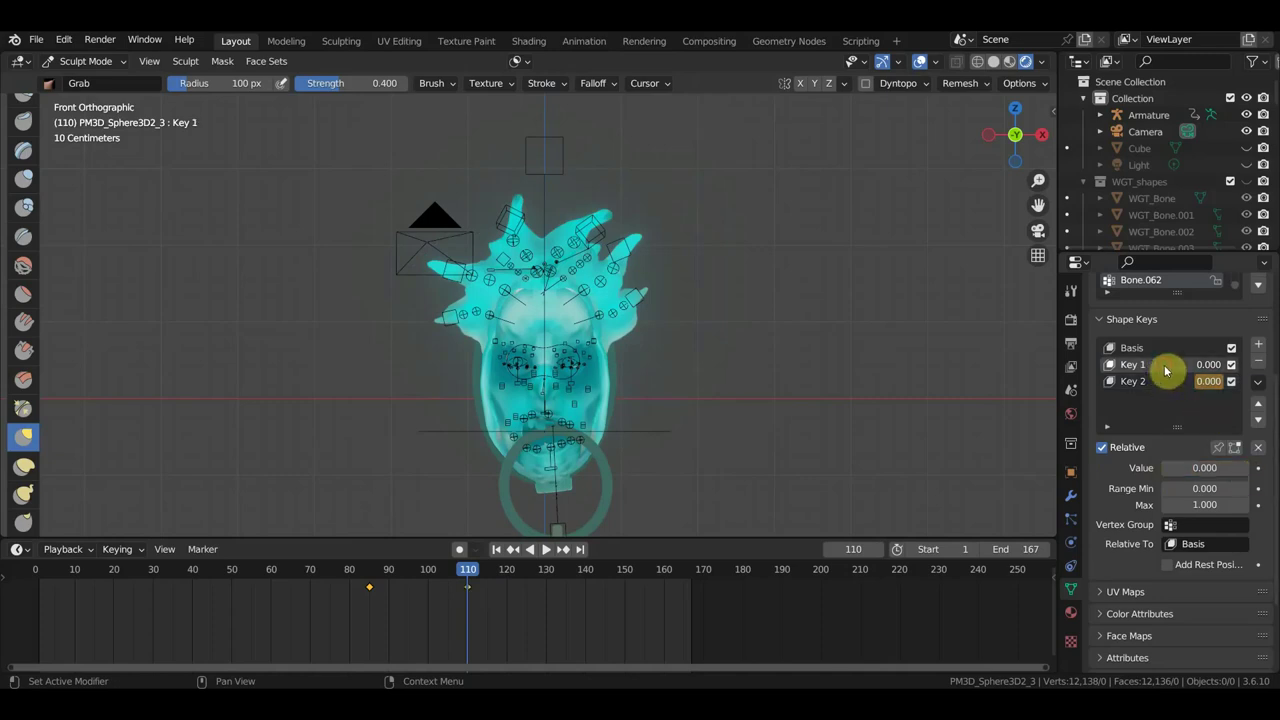
drag(1165, 467, 1245, 467)
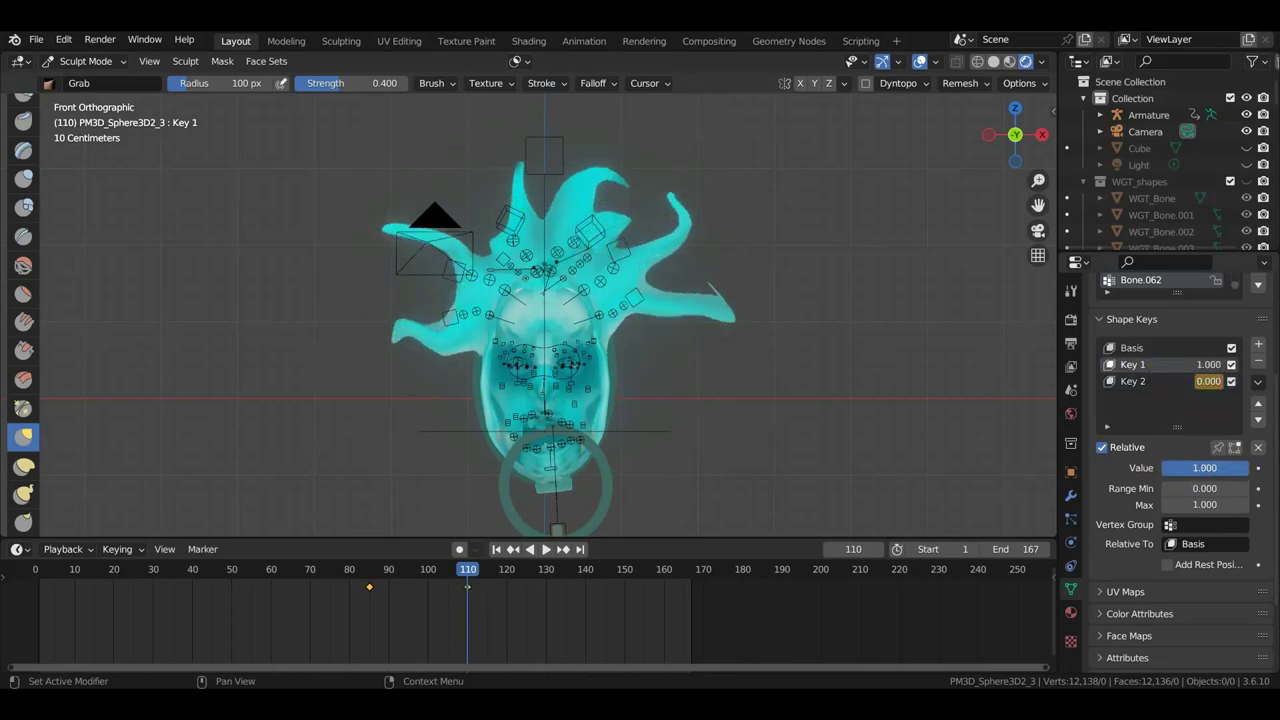
click(1259, 468)
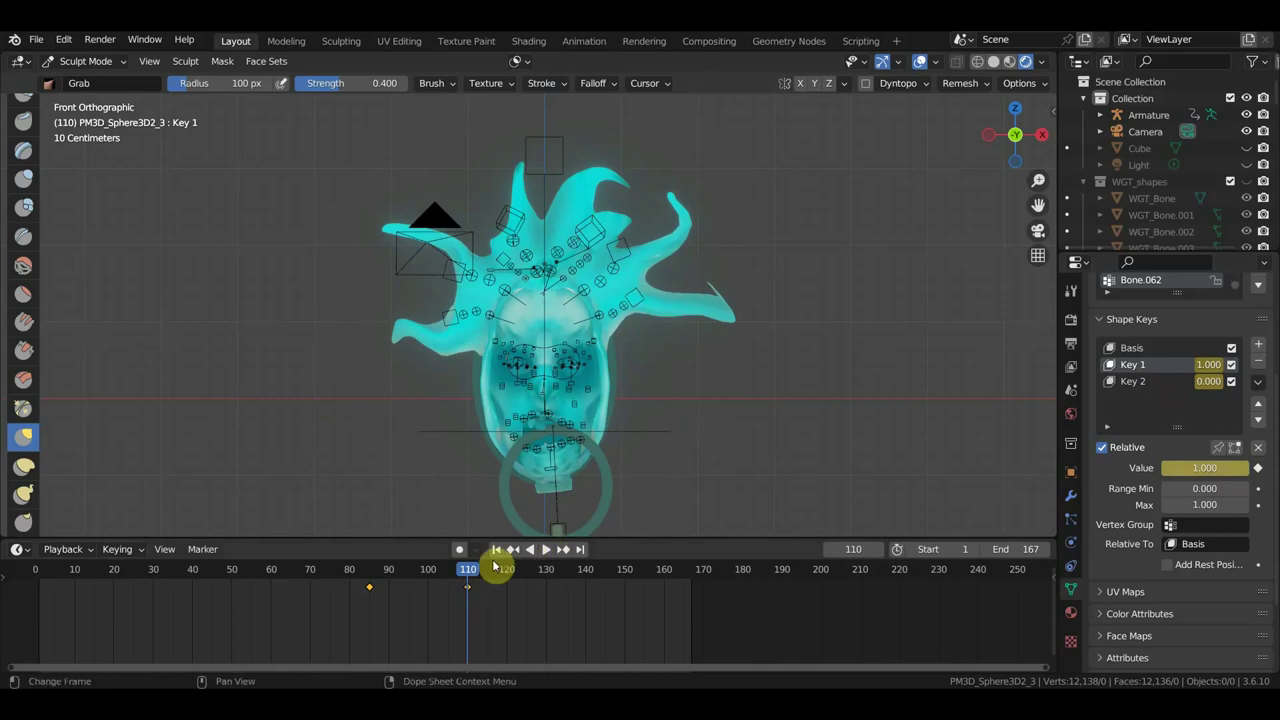
- At frame 100 keyframe Key 1 at about 0.2 and raise Key 2 to about 0.9
drag(468, 572, 386, 571)
key(space)
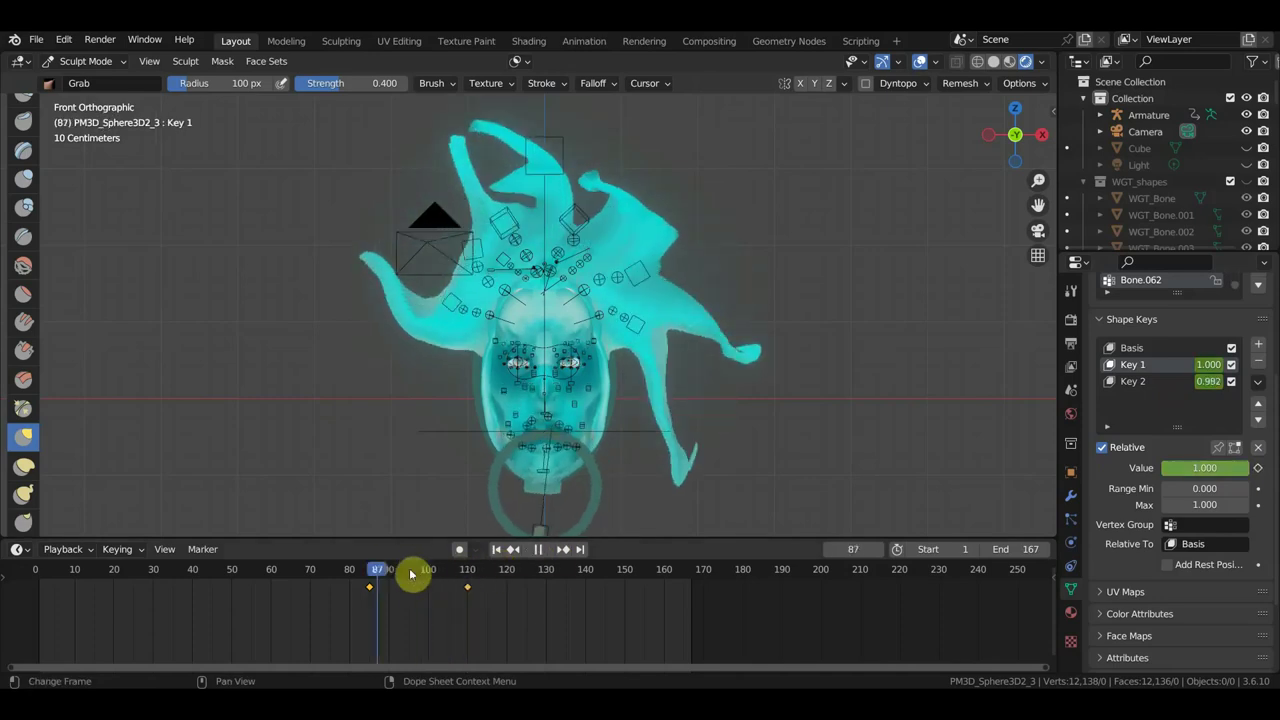
key(space)
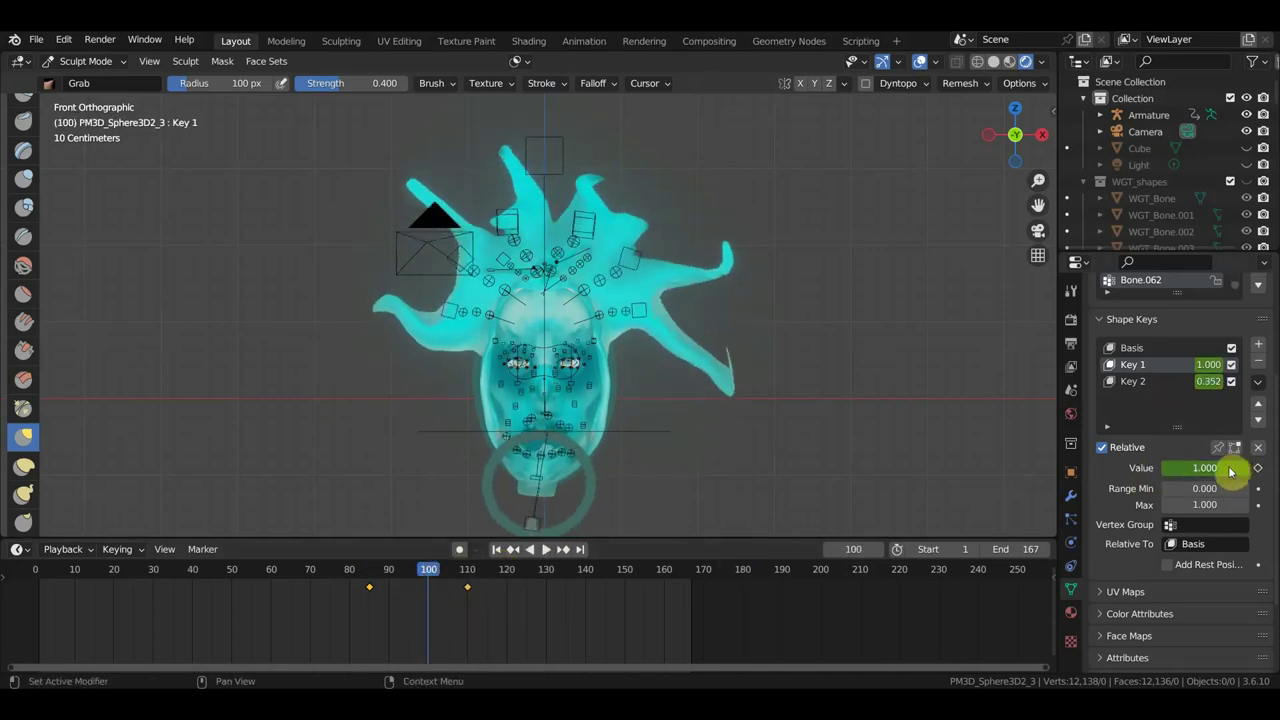
drag(1231, 471, 1150, 471)
click(1258, 467)
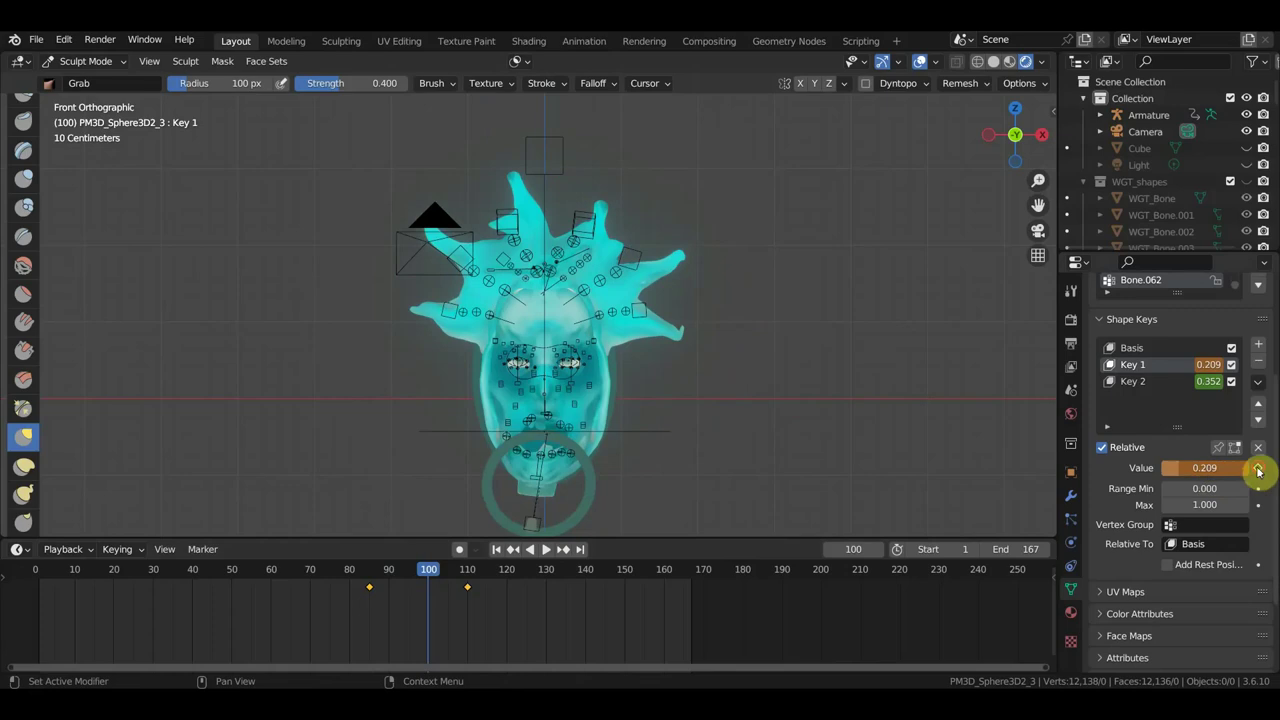
click(1160, 381)
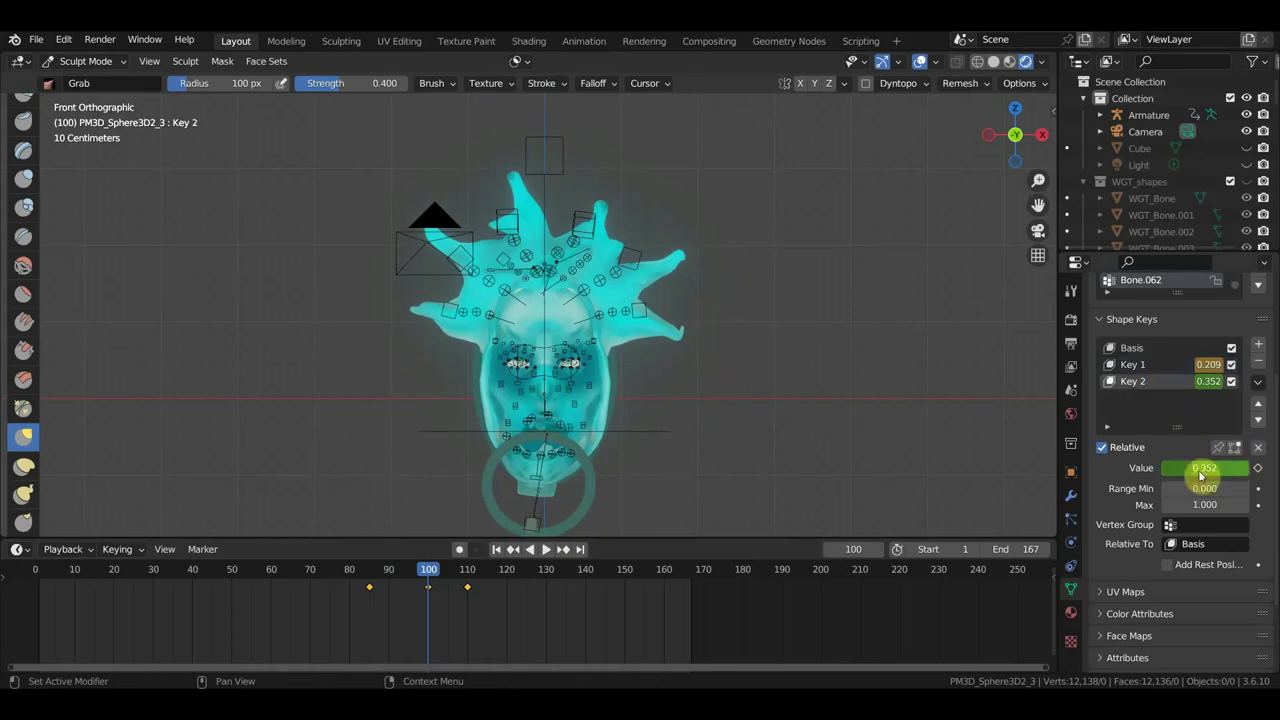
drag(1192, 470, 1245, 473)
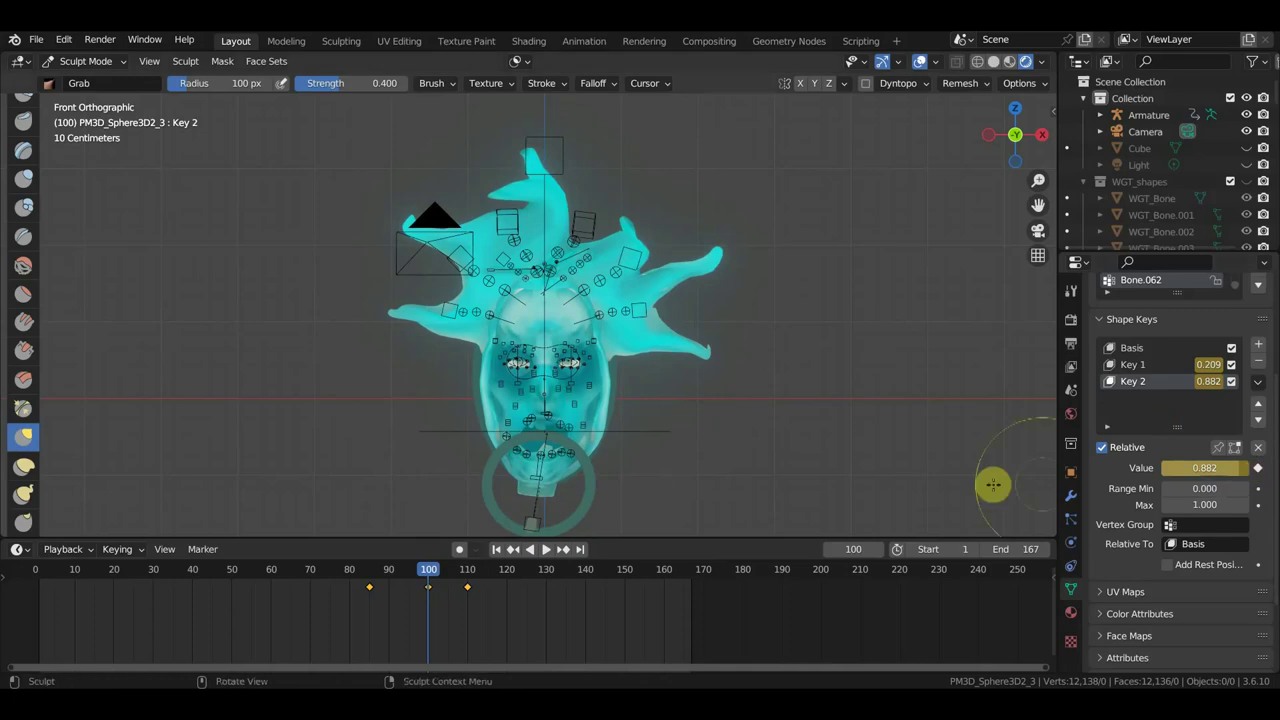
mouse_move(432, 571)
mouse_down()
mouse_move(94, 563)
mouse_move(283, 583)
mouse_move(124, 572)
mouse_move(176, 589)
mouse_up()
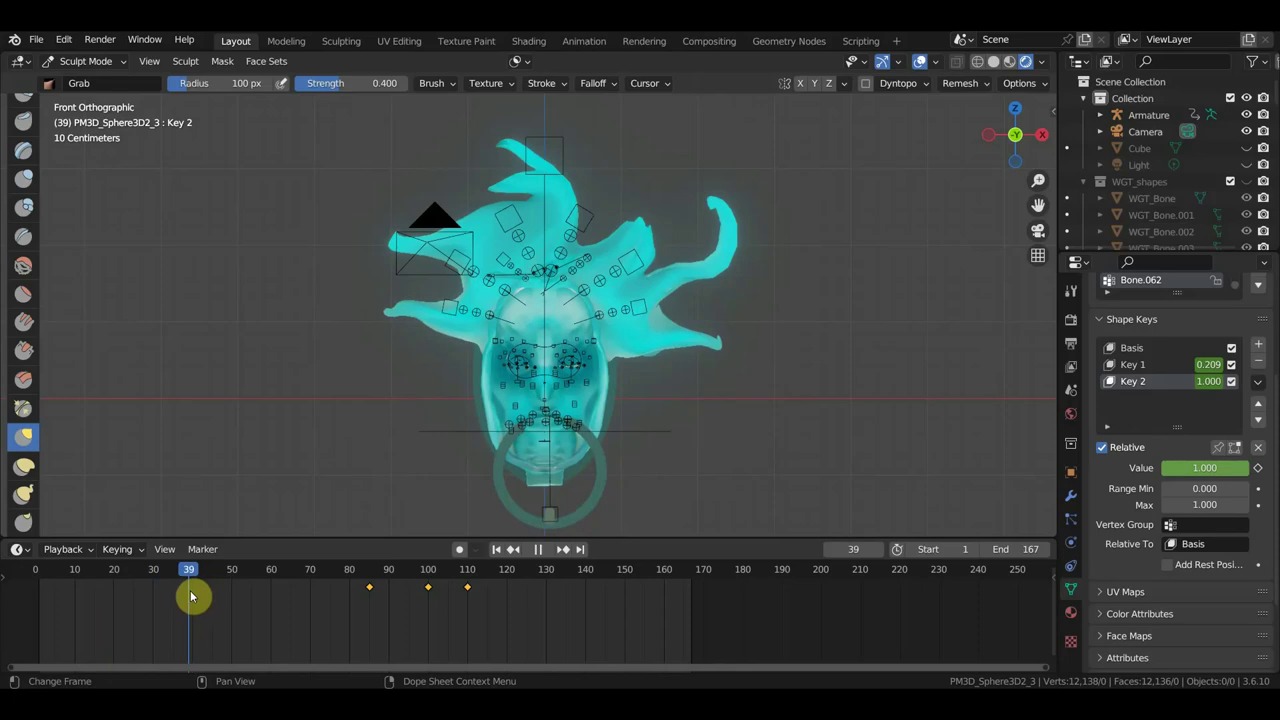
- At frame 40, zero Key 2 and keyframe Key 1 at 0
drag(195, 596, 195, 596)
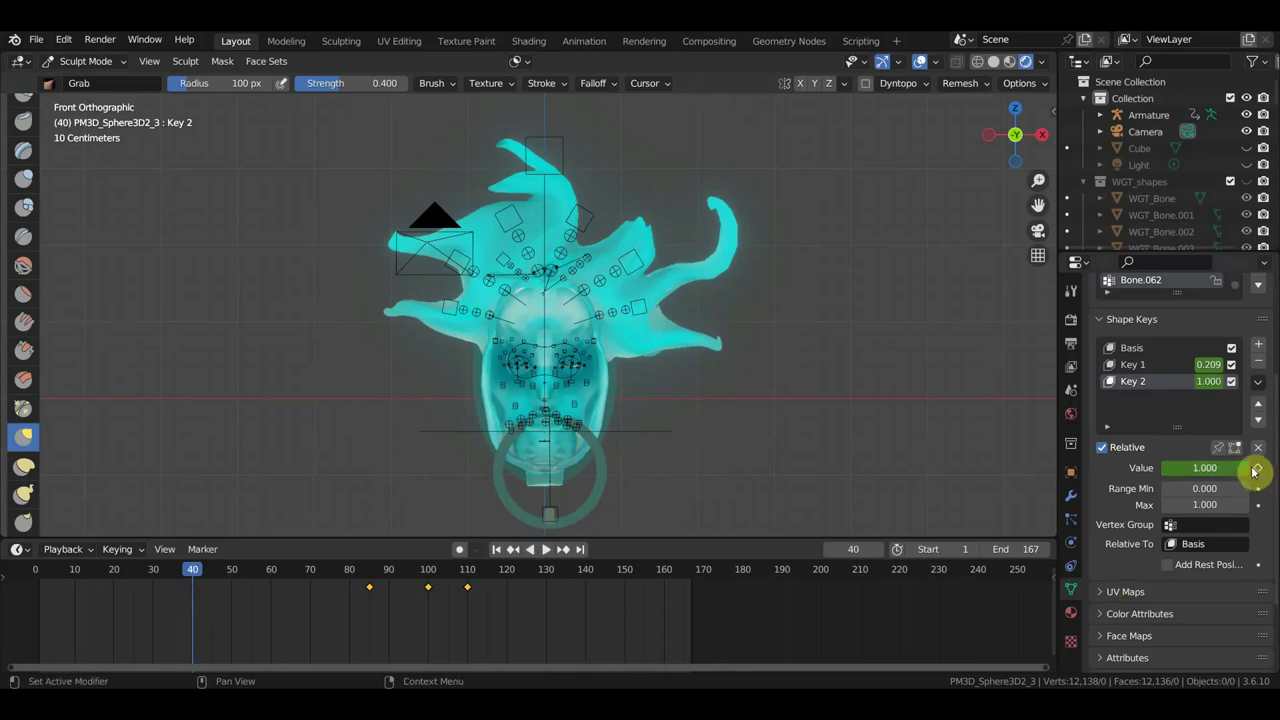
drag(1254, 468, 1162, 468)
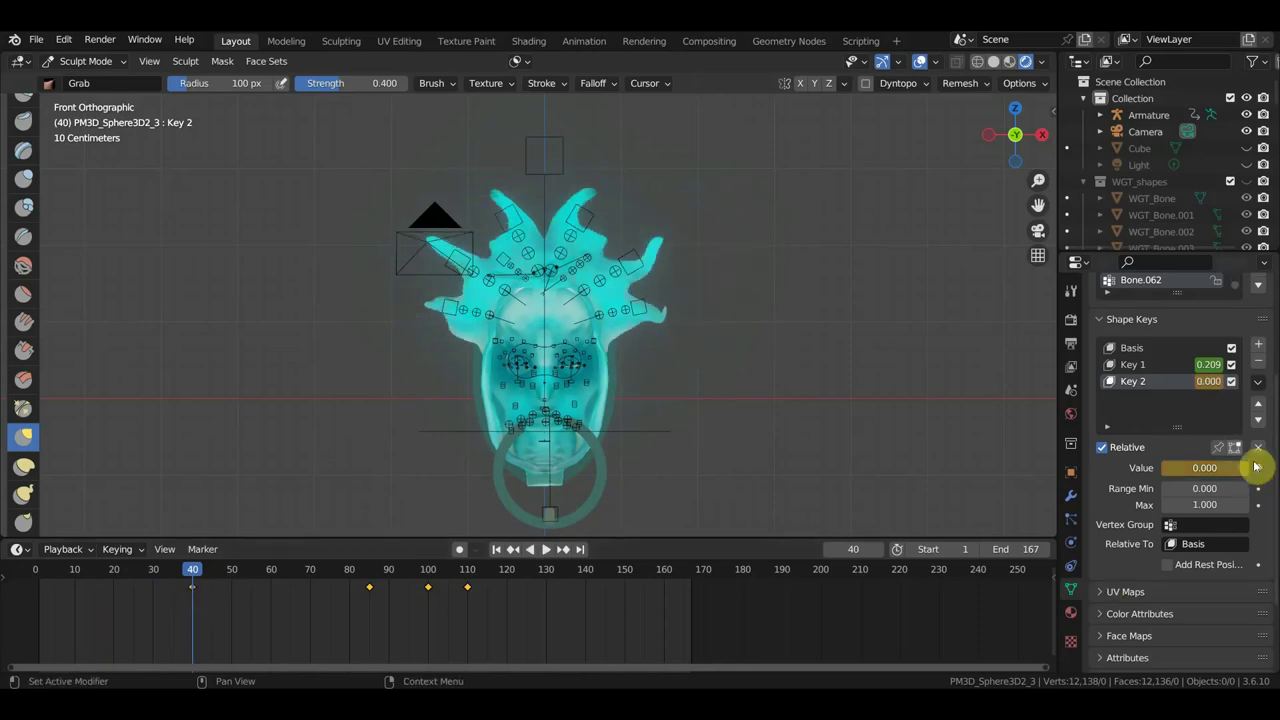
click(1157, 366)
click(1259, 468)
key(BackSpace)
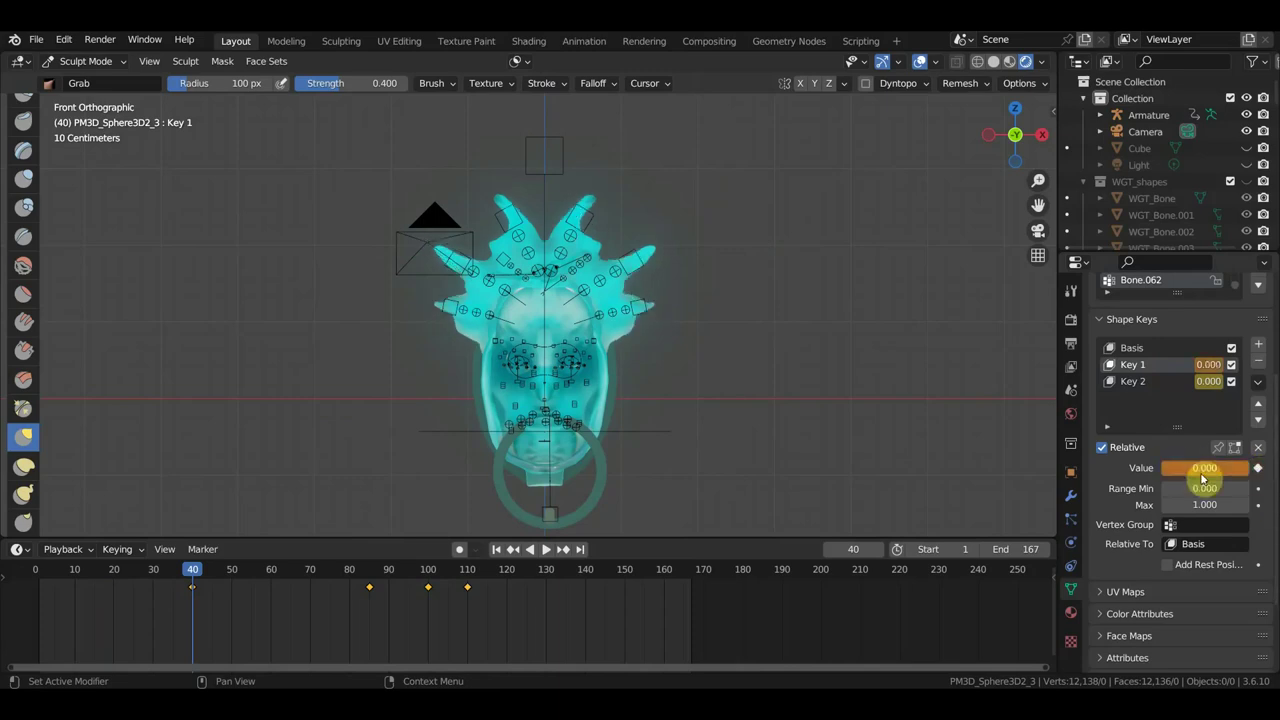
click(1259, 468)
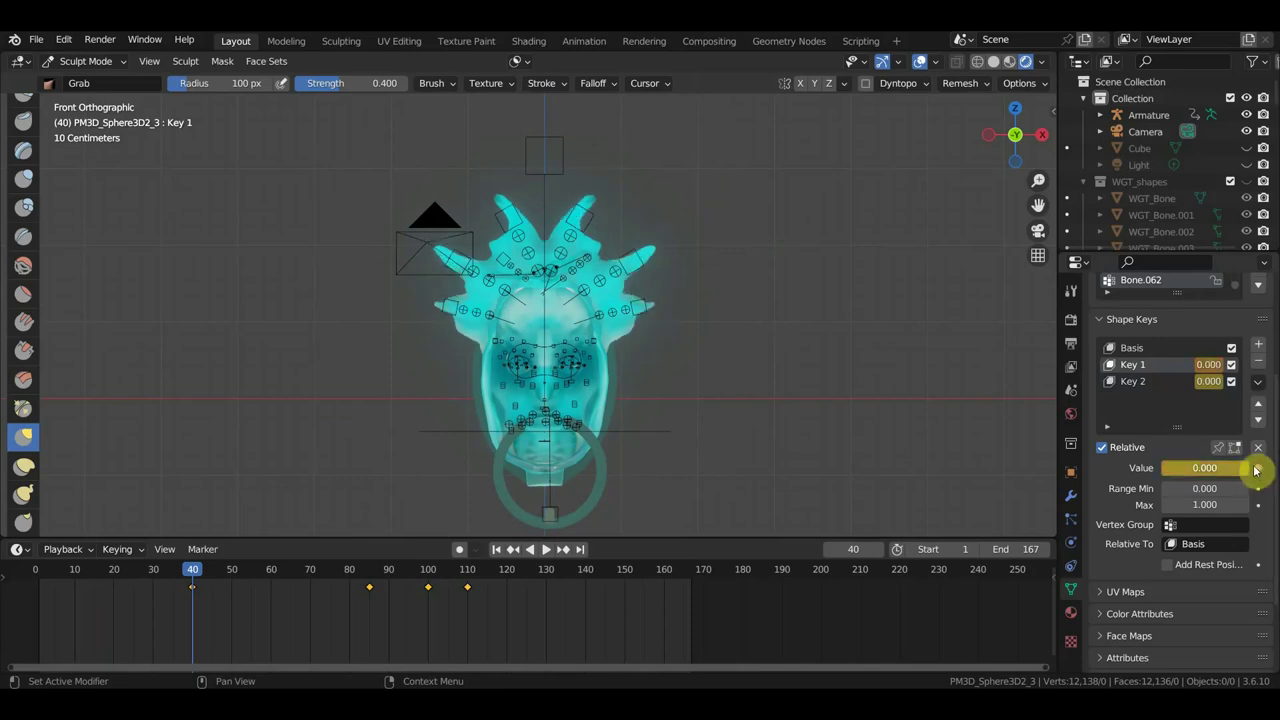
- Raise Key 1 to full strength around frame 52 and preview the playback
drag(213, 571, 241, 577)
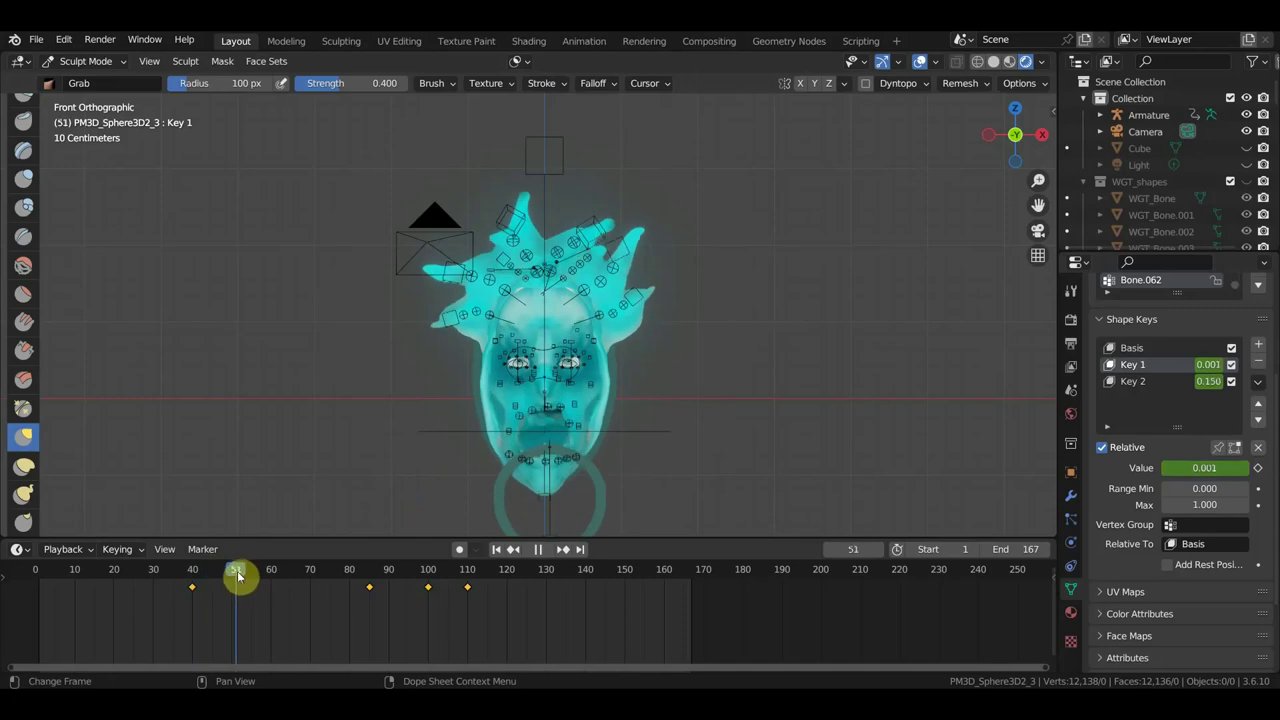
drag(1205, 468, 1255, 468)
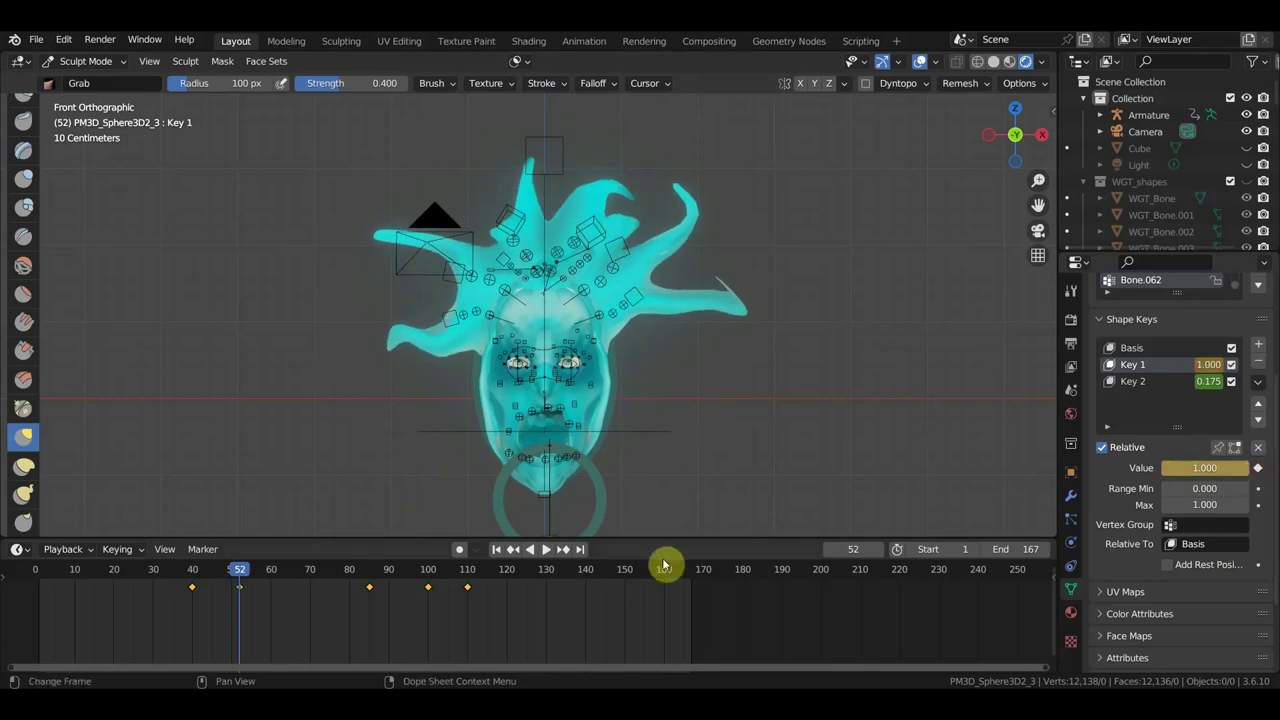
key(space)
mouse_move(249, 573)
mouse_down()
mouse_move(174, 573)
mouse_move(312, 587)
mouse_move(280, 587)
mouse_up()
key(space)
- At frame 62 lower Key 1 and key Key 2 at 0.148; raise Key 2 to 0.997 at frame 75
drag(1235, 475, 1140, 467)
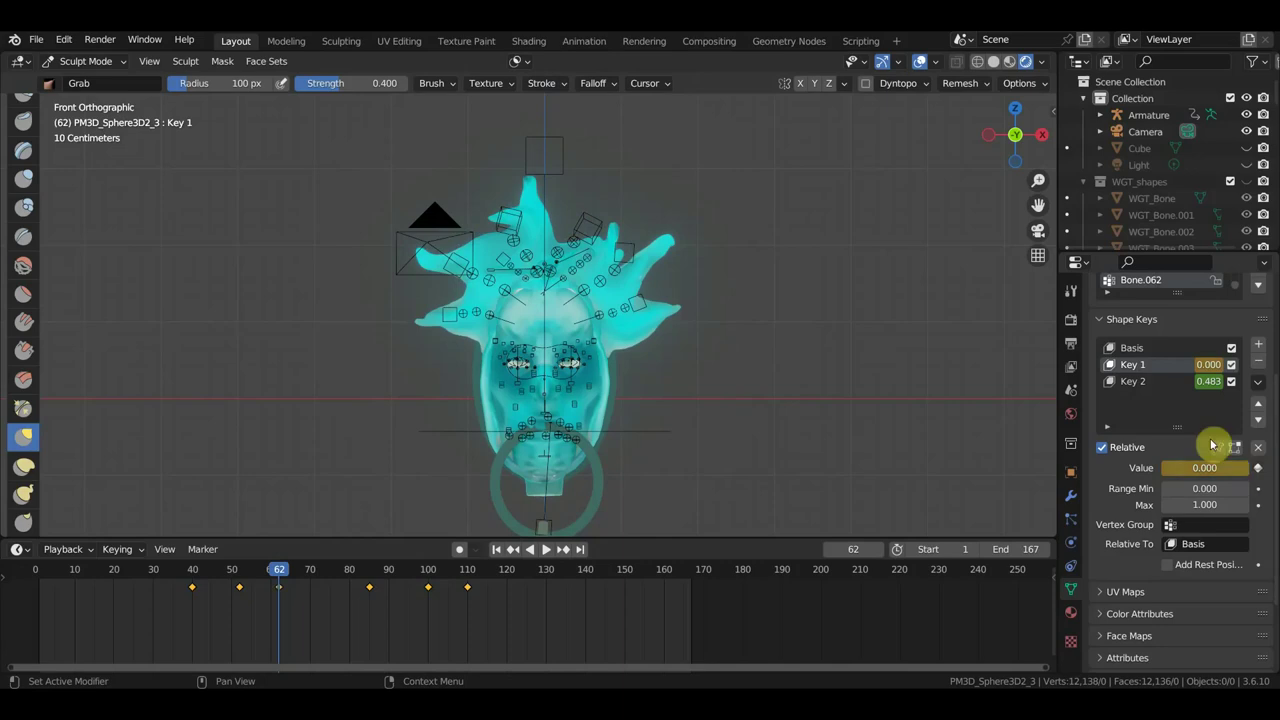
click(1160, 381)
mouse_move(1204, 467)
mouse_down()
mouse_move(1160, 467)
mouse_move(1182, 467)
mouse_up()
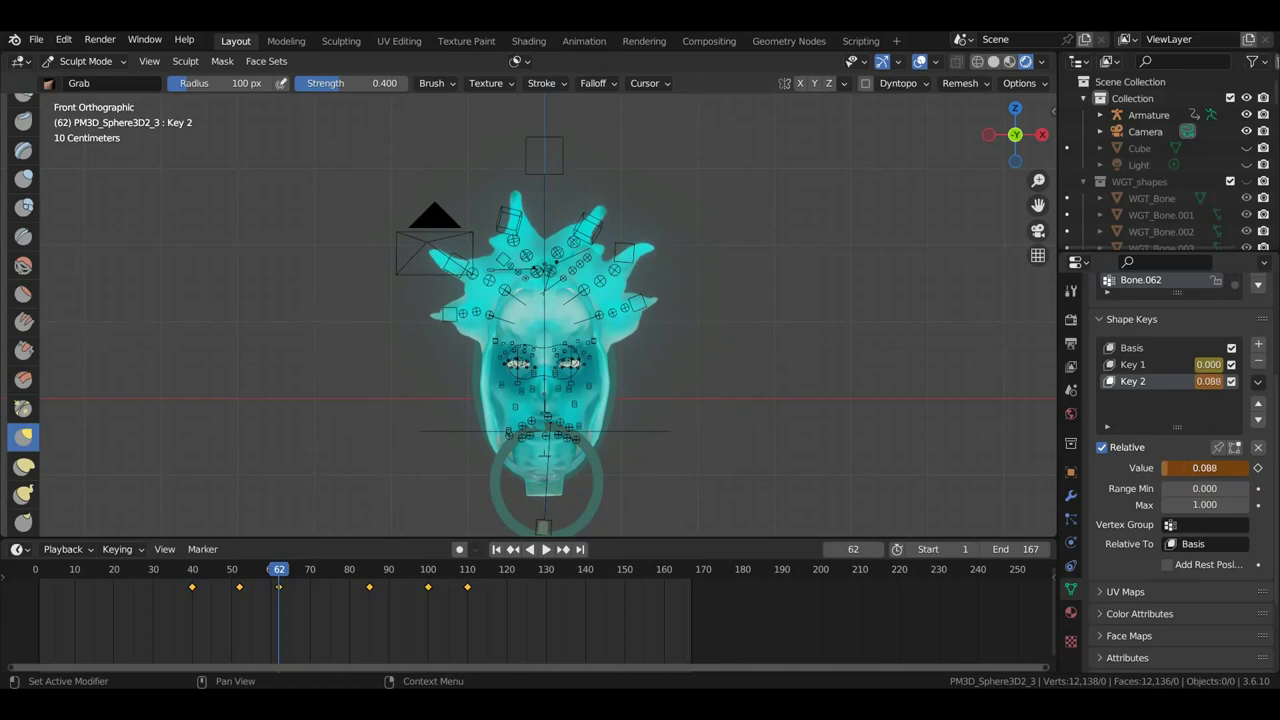
key(i)
key(space)
drag(335, 593, 331, 595)
mouse_move(1203, 467)
mouse_down()
mouse_move(1168, 467)
mouse_move(1240, 467)
mouse_up()
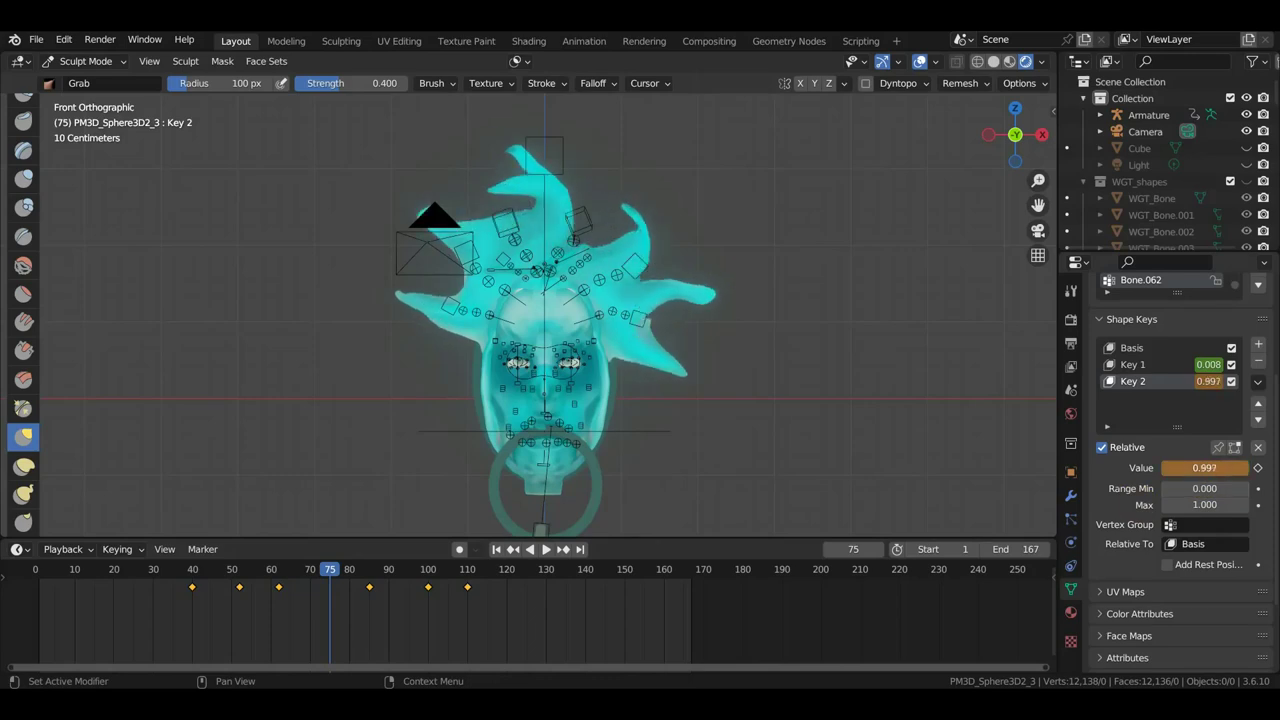
- Keyframe Key 2 at frame 75, then at frame 91 lower Key 2 and keyframe a raised Key 1
click(1258, 468)
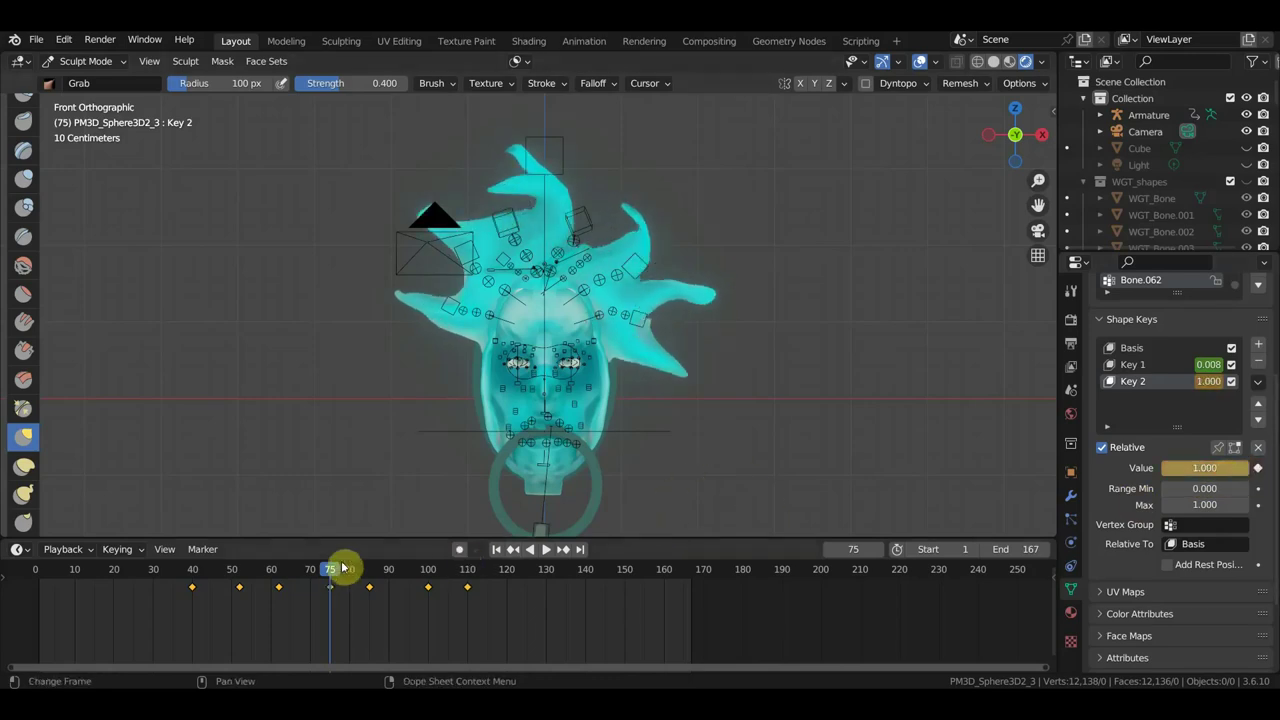
drag(335, 573, 393, 590)
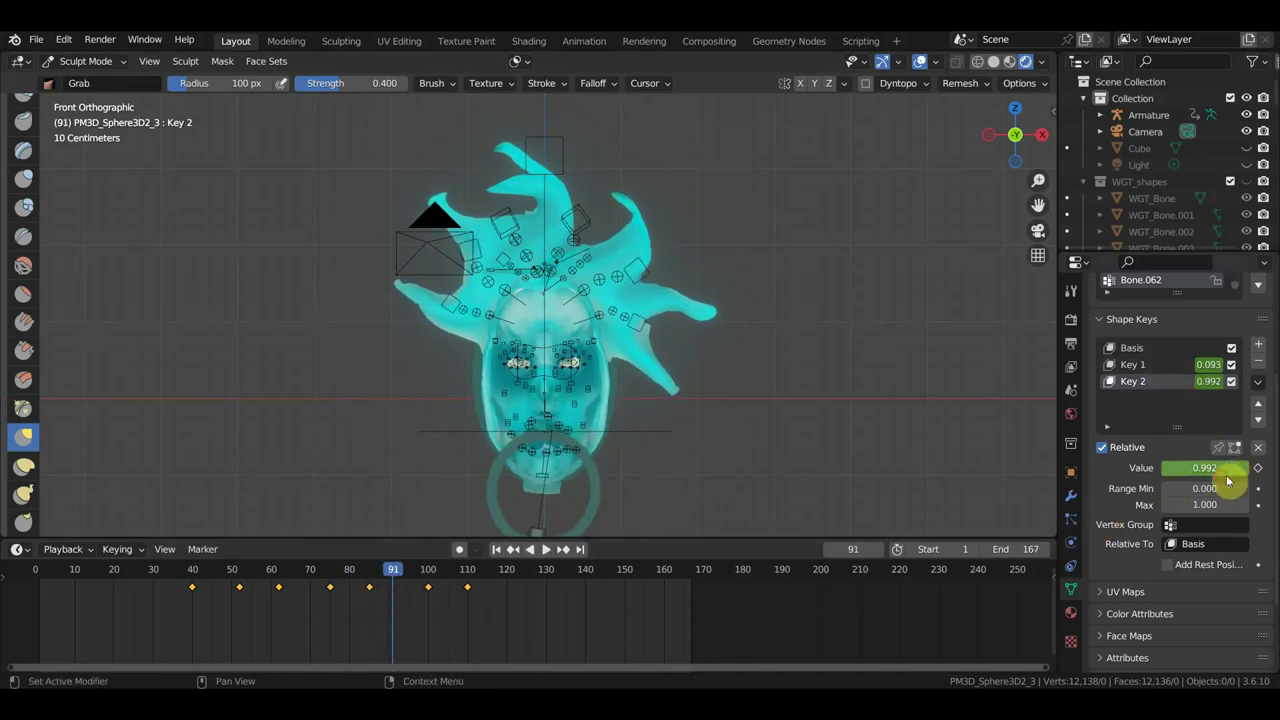
drag(1219, 474, 1150, 468)
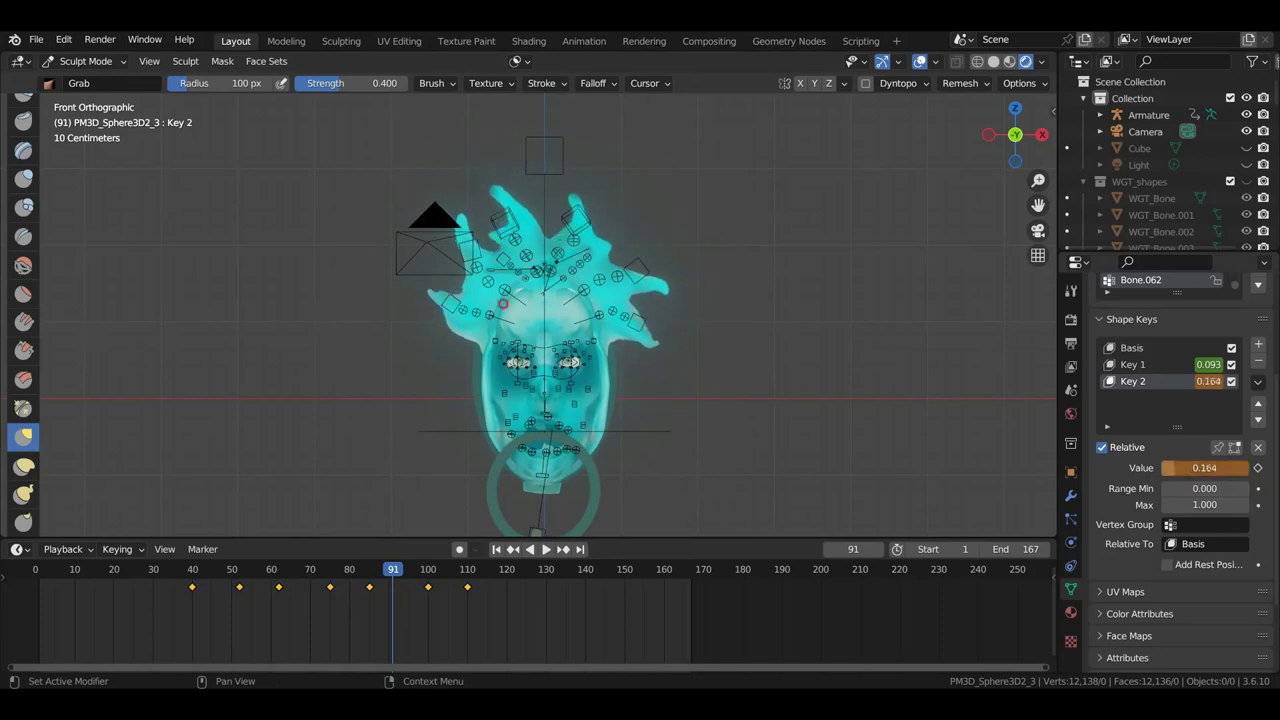
click(1160, 366)
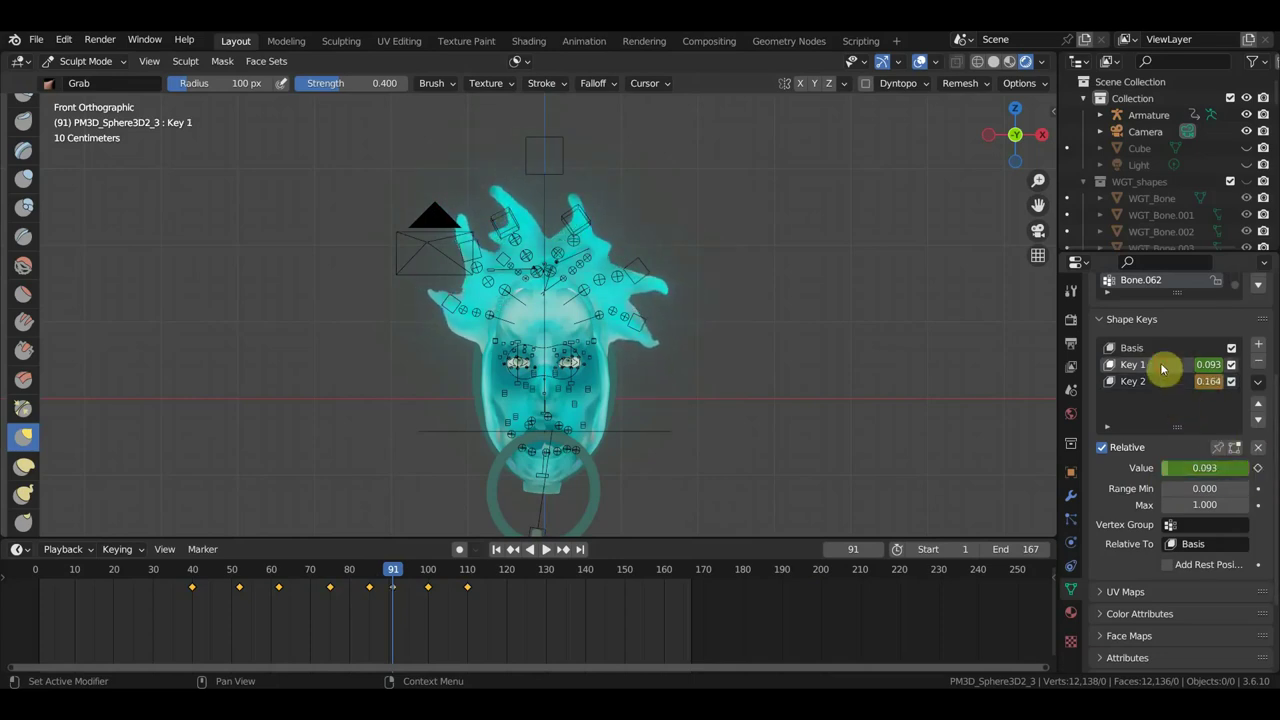
mouse_move(1205, 468)
mouse_down()
mouse_move(1245, 468)
mouse_move(1225, 470)
mouse_up()
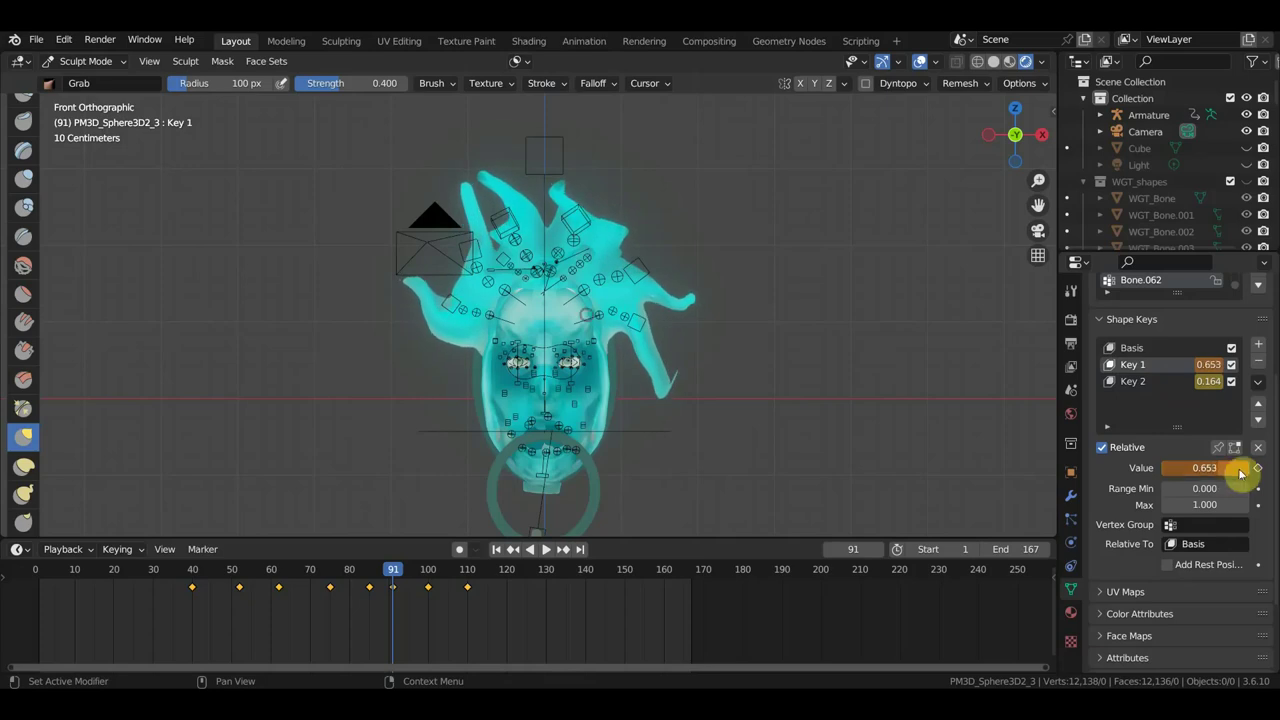
click(1256, 469)
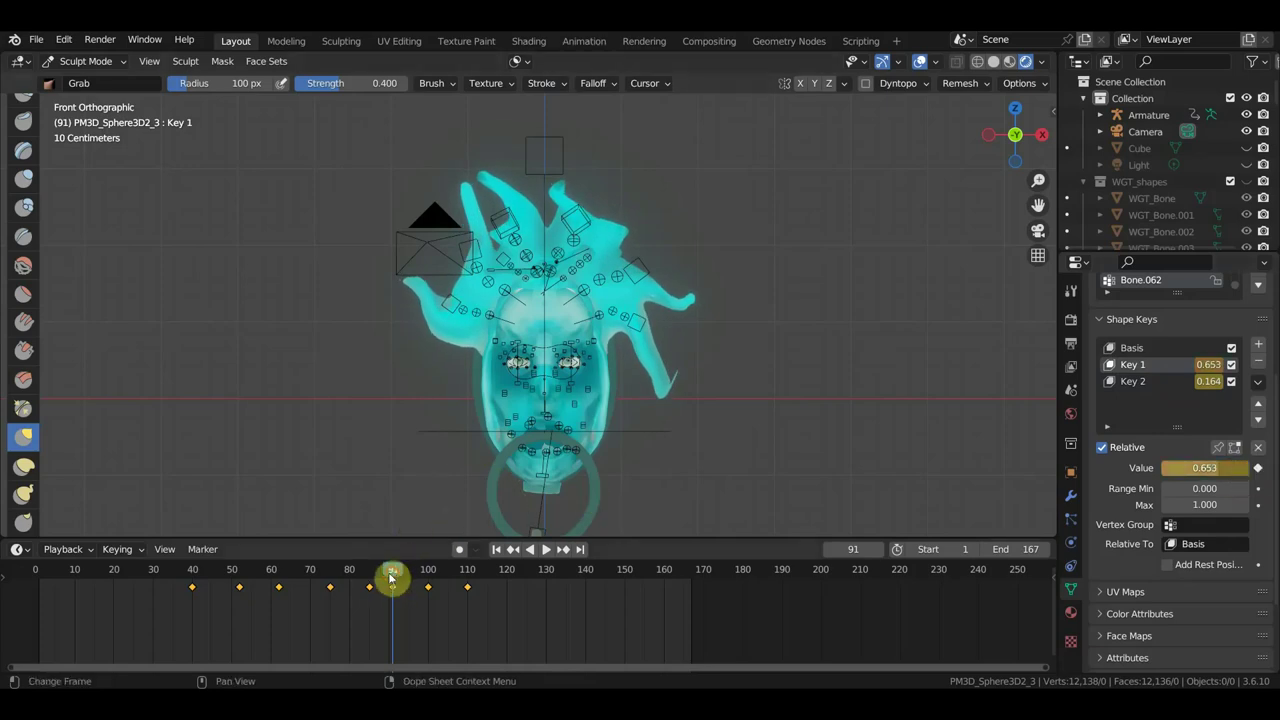
- At frame 134 set Key 1 to 0.112 and keyframe Key 2 at 0.284, then lower Key 2 at frame 100
key(space)
mouse_move(380, 586)
mouse_down()
mouse_move(580, 582)
mouse_move(490, 582)
mouse_move(562, 582)
mouse_up()
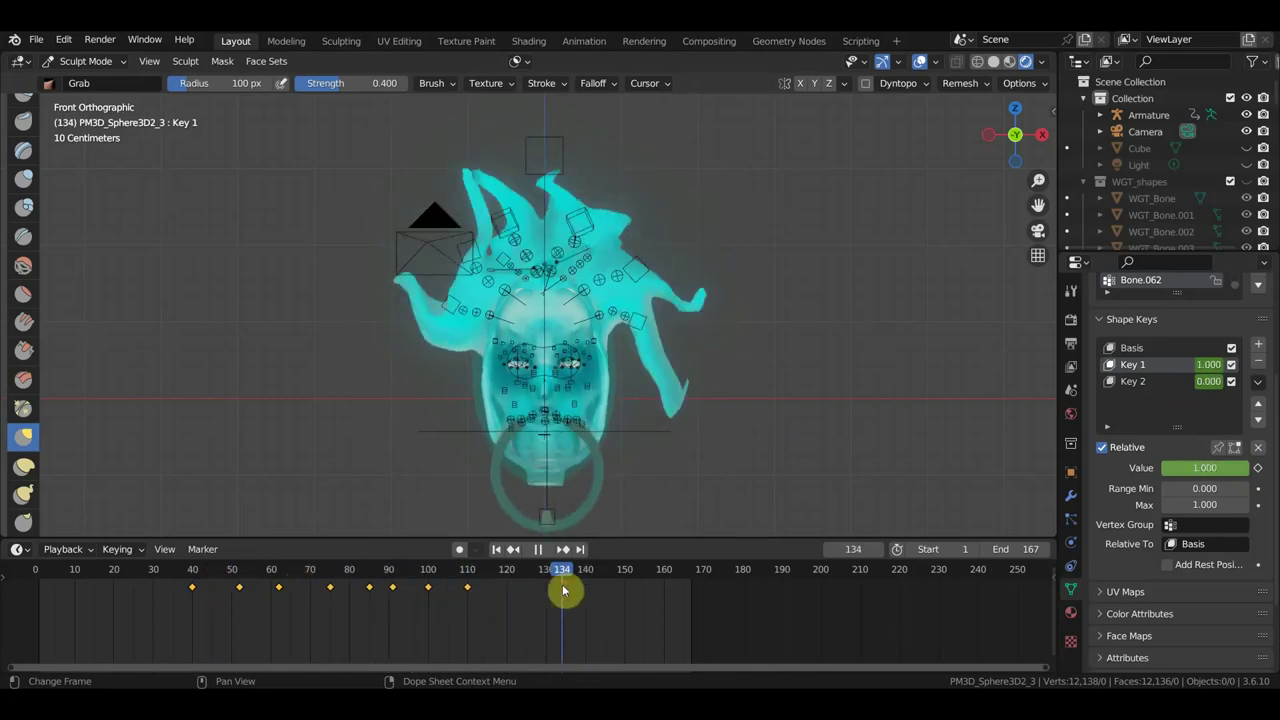
drag(1240, 468, 1165, 468)
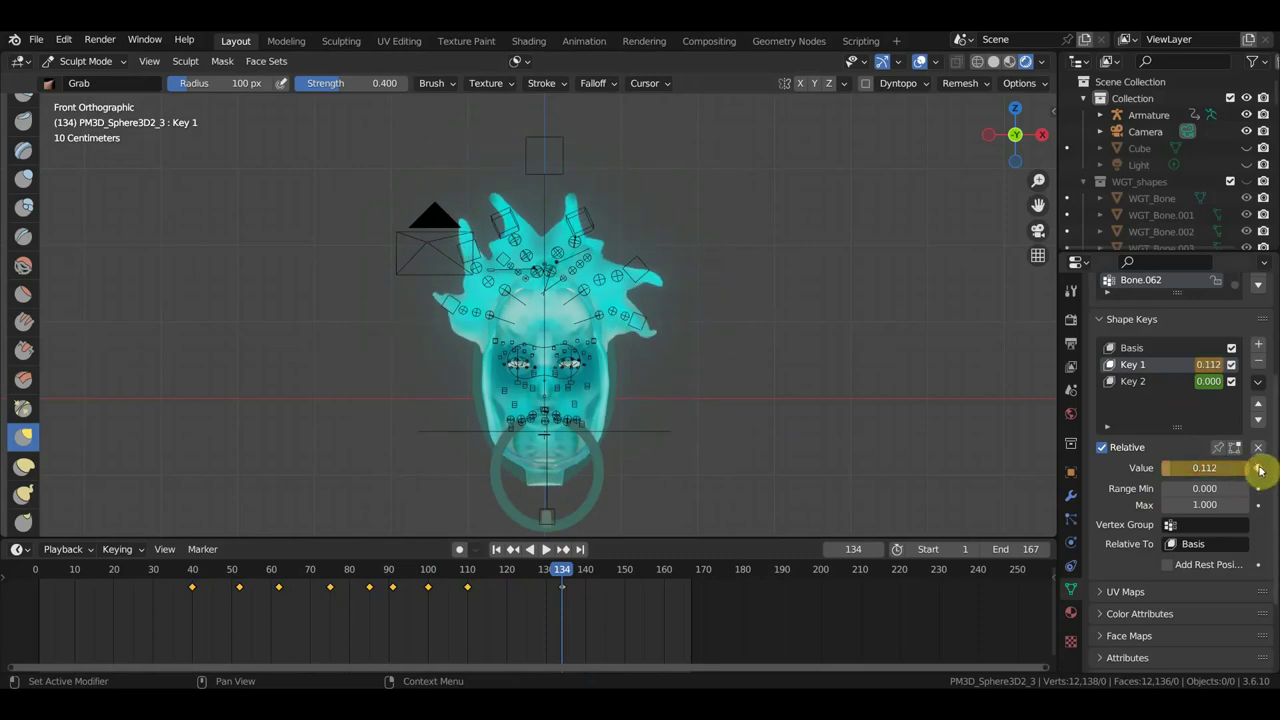
click(1180, 382)
drag(1218, 473, 1241, 473)
click(1258, 468)
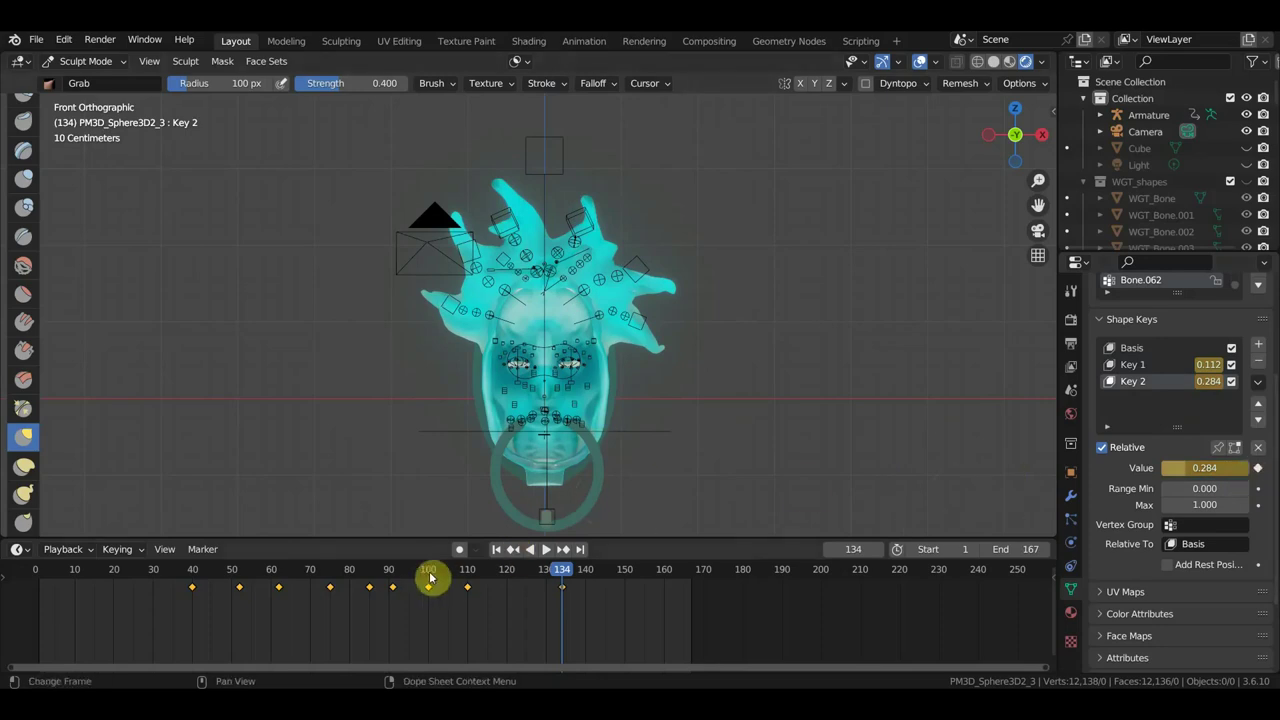
click(430, 577)
drag(1240, 468, 1205, 468)
- Keyframe Key 2 at frame 100, then key lowered Key 2 and Key 1 values at frame 85
click(1258, 469)
click(369, 572)
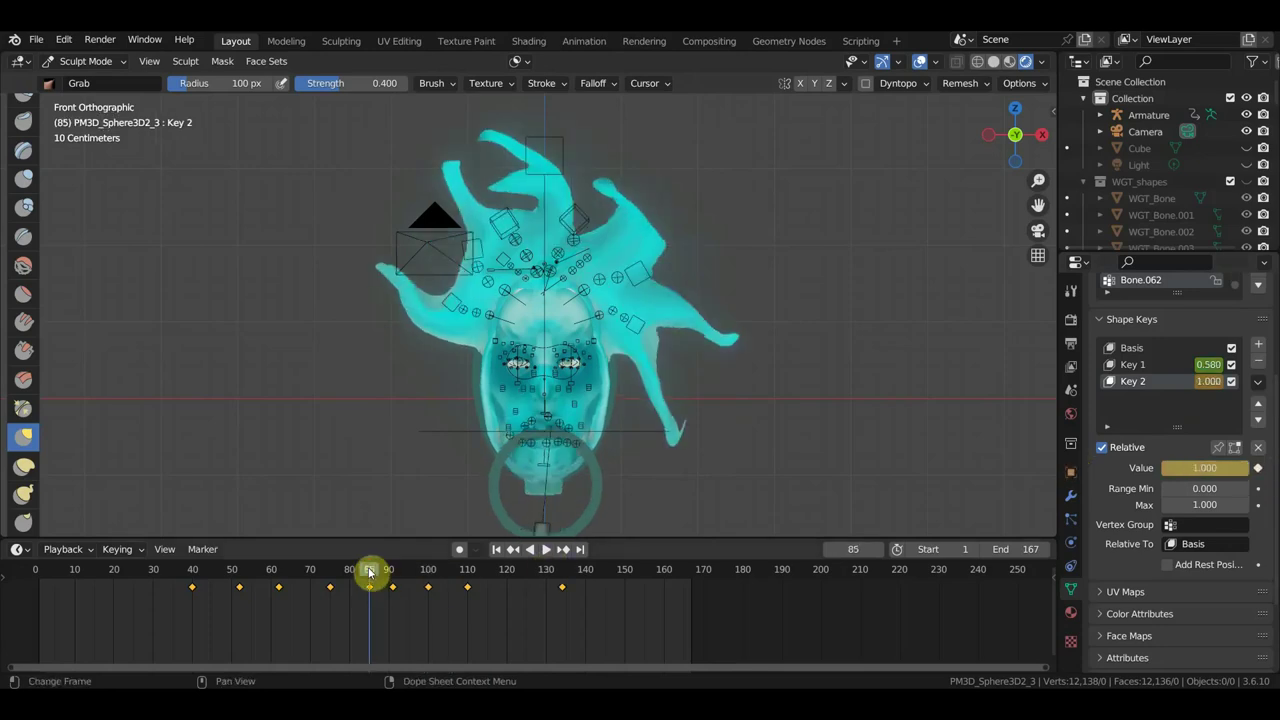
drag(1240, 477, 1192, 468)
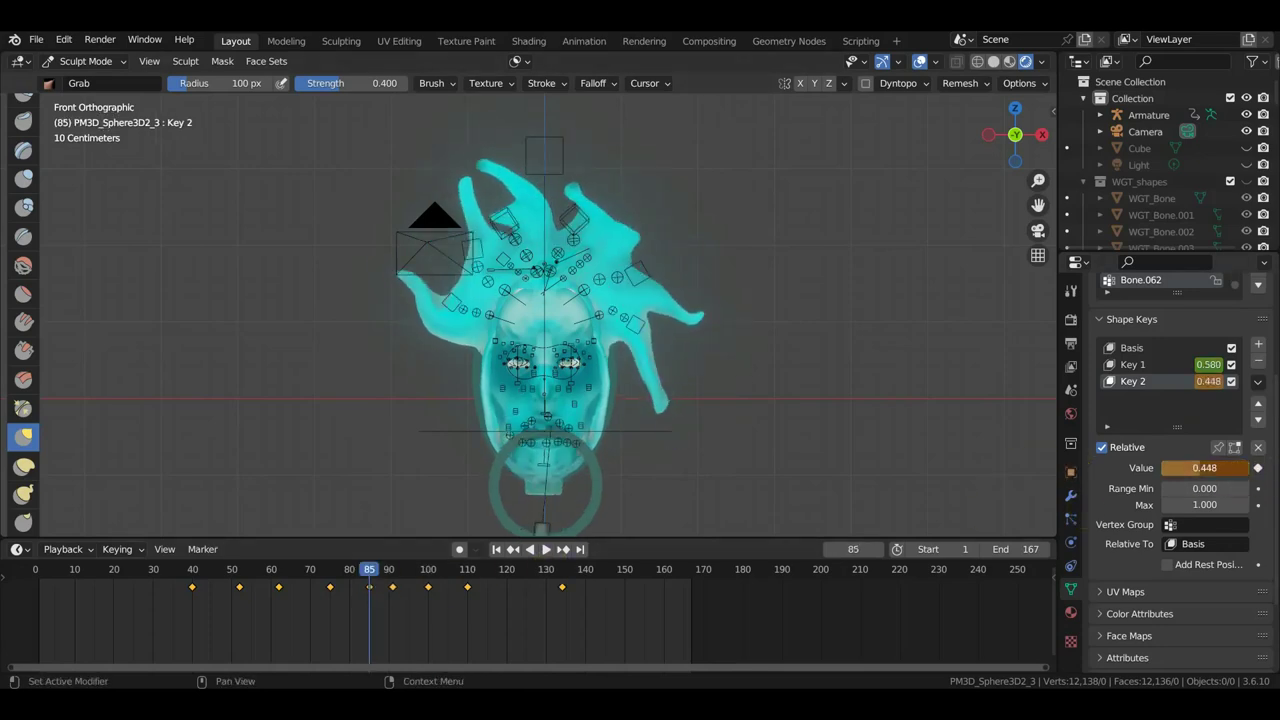
click(1176, 386)
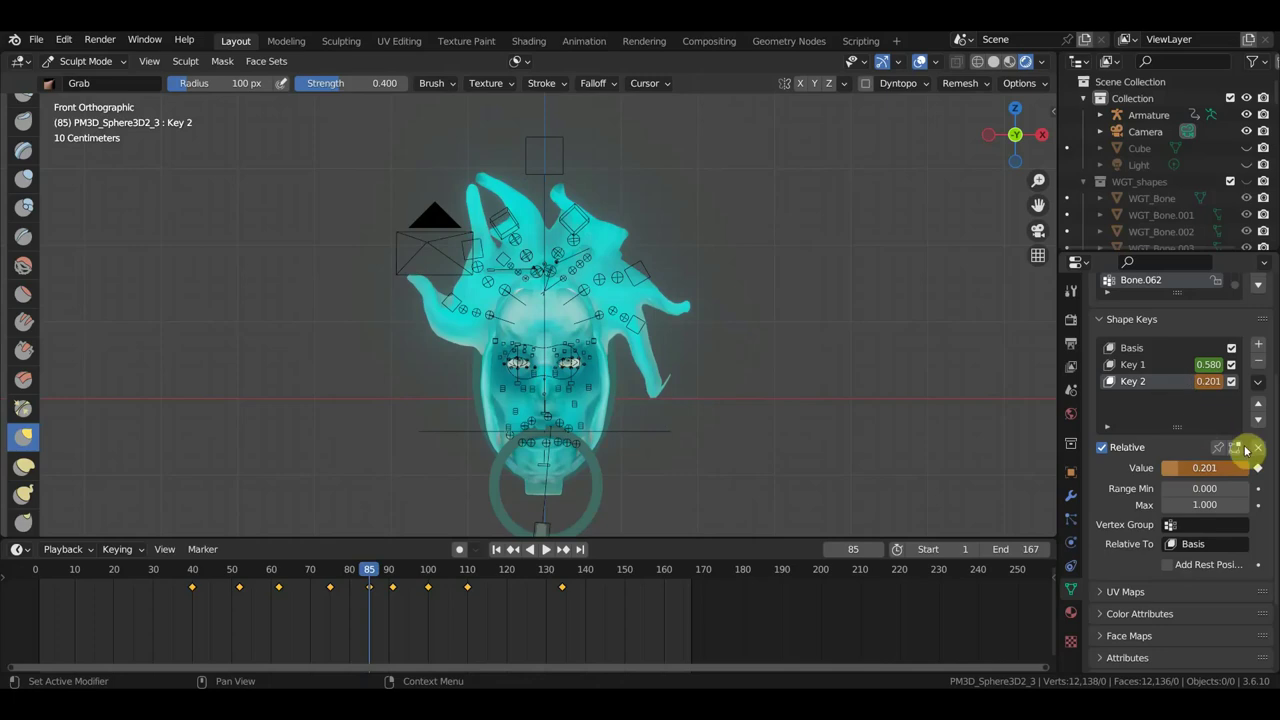
click(1163, 366)
drag(1205, 468, 1180, 468)
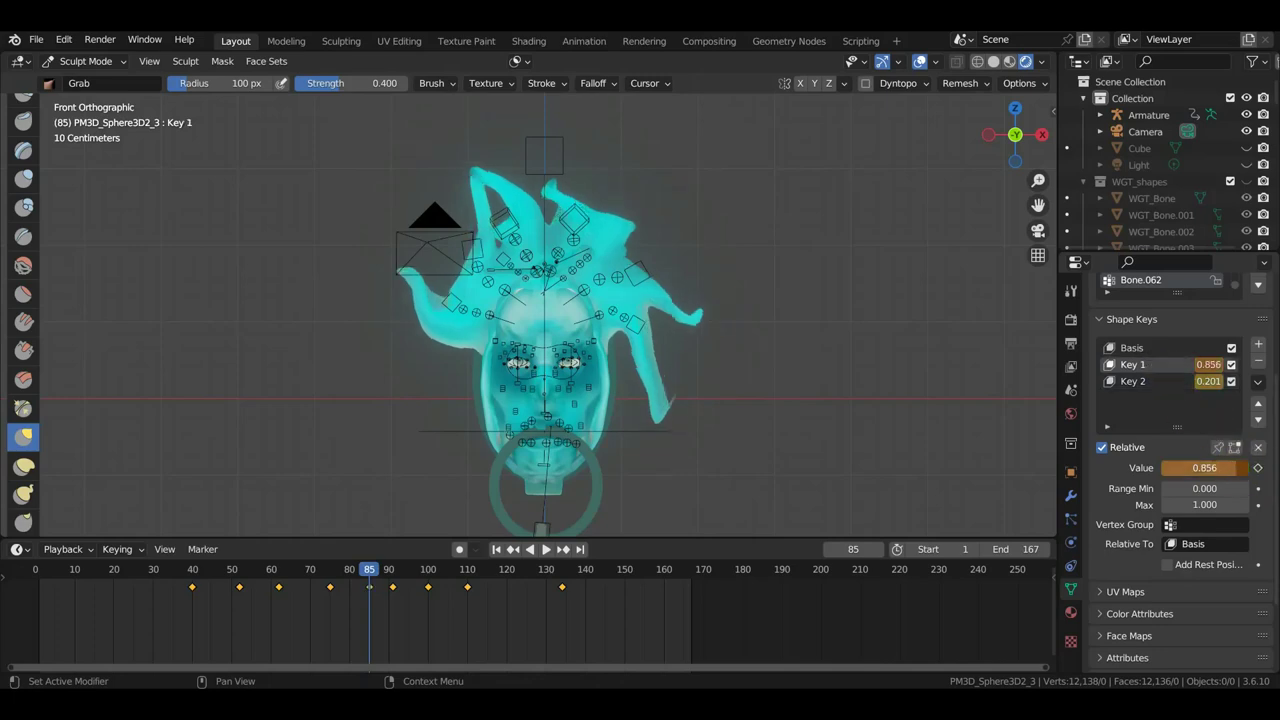
click(1258, 470)
- At frame 167 keyframe Key 1 at 0.858 and Key 2 at 0, then play back the animation
mouse_move(369, 573)
mouse_down()
mouse_move(719, 603)
mouse_move(690, 592)
mouse_up()
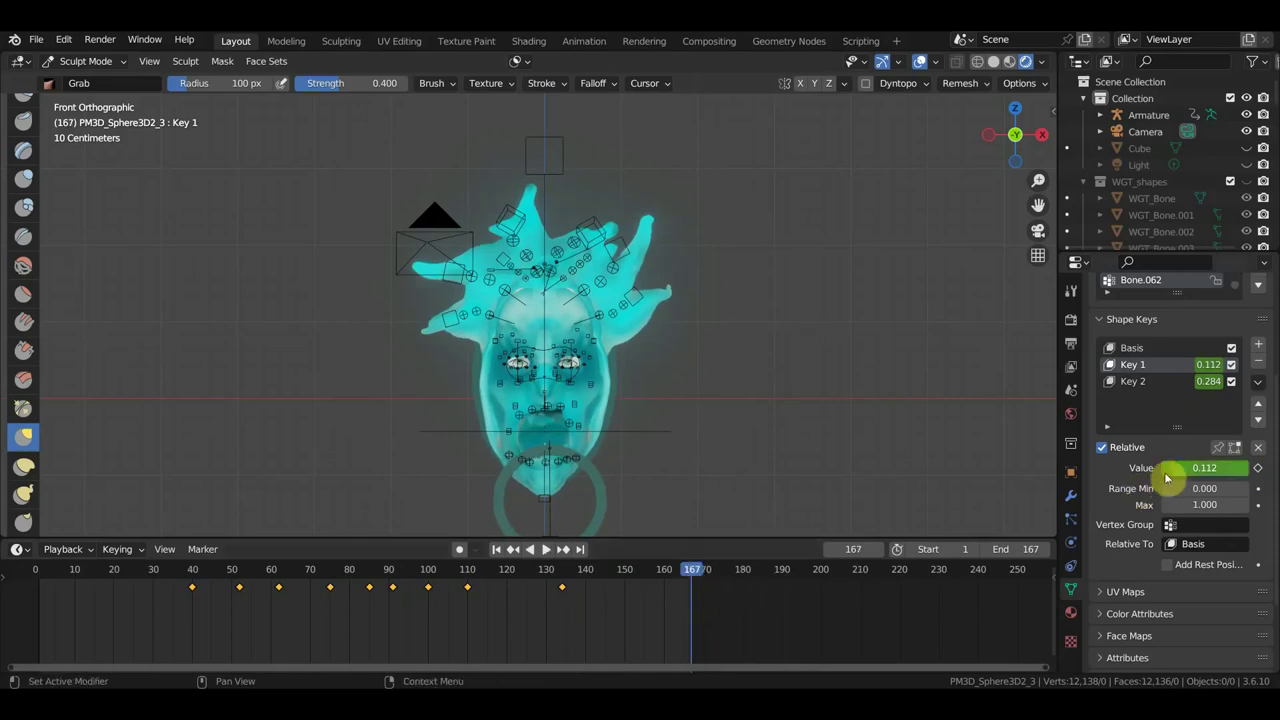
drag(1204, 468, 1262, 470)
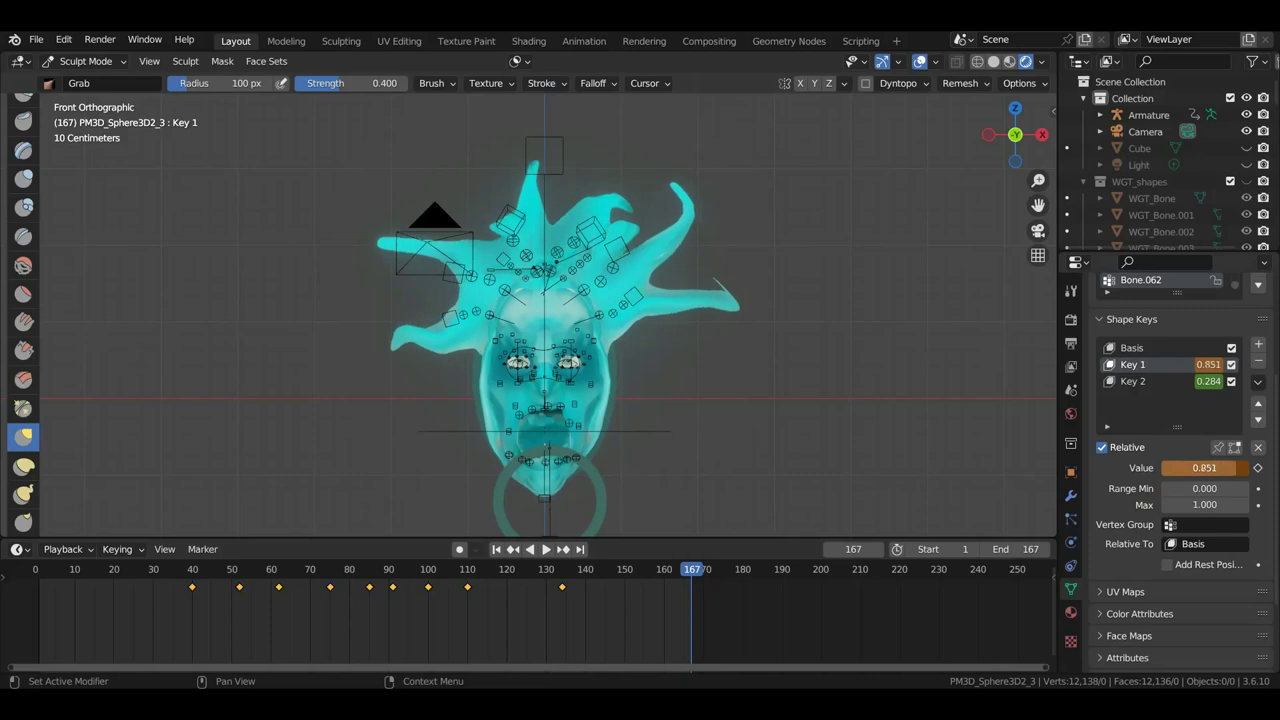
click(1259, 468)
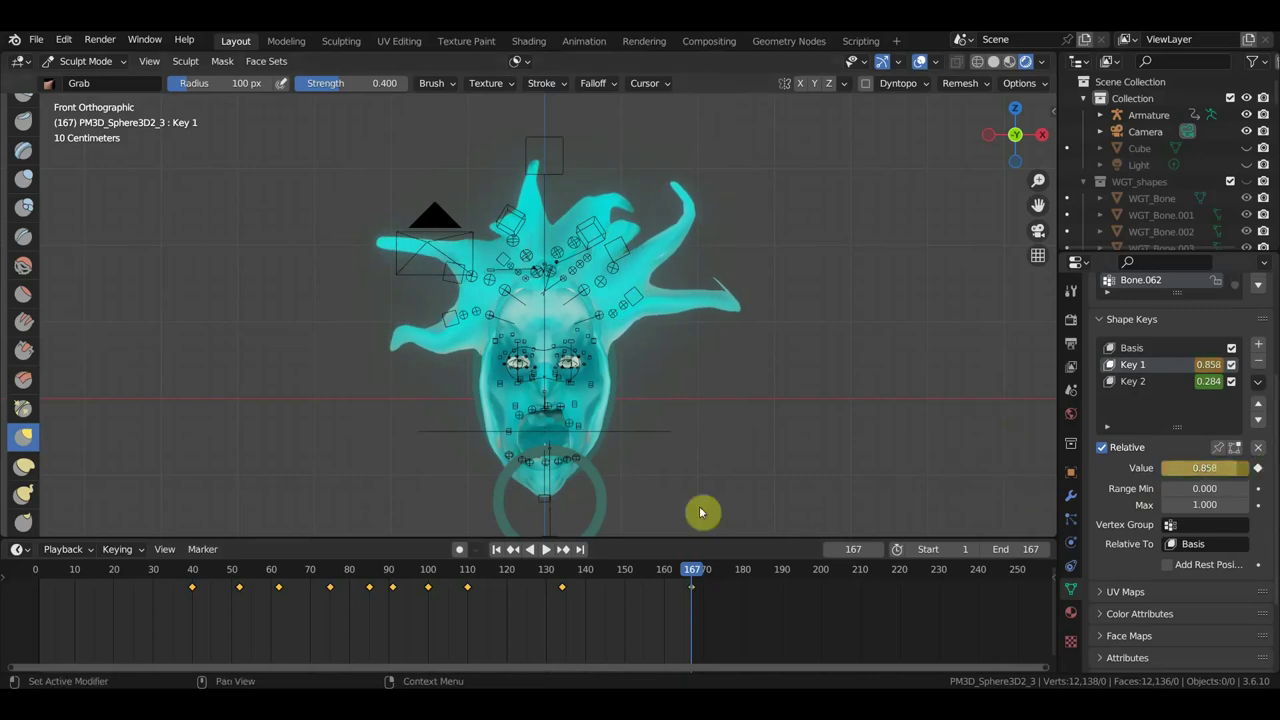
click(1190, 383)
drag(1204, 468, 1182, 468)
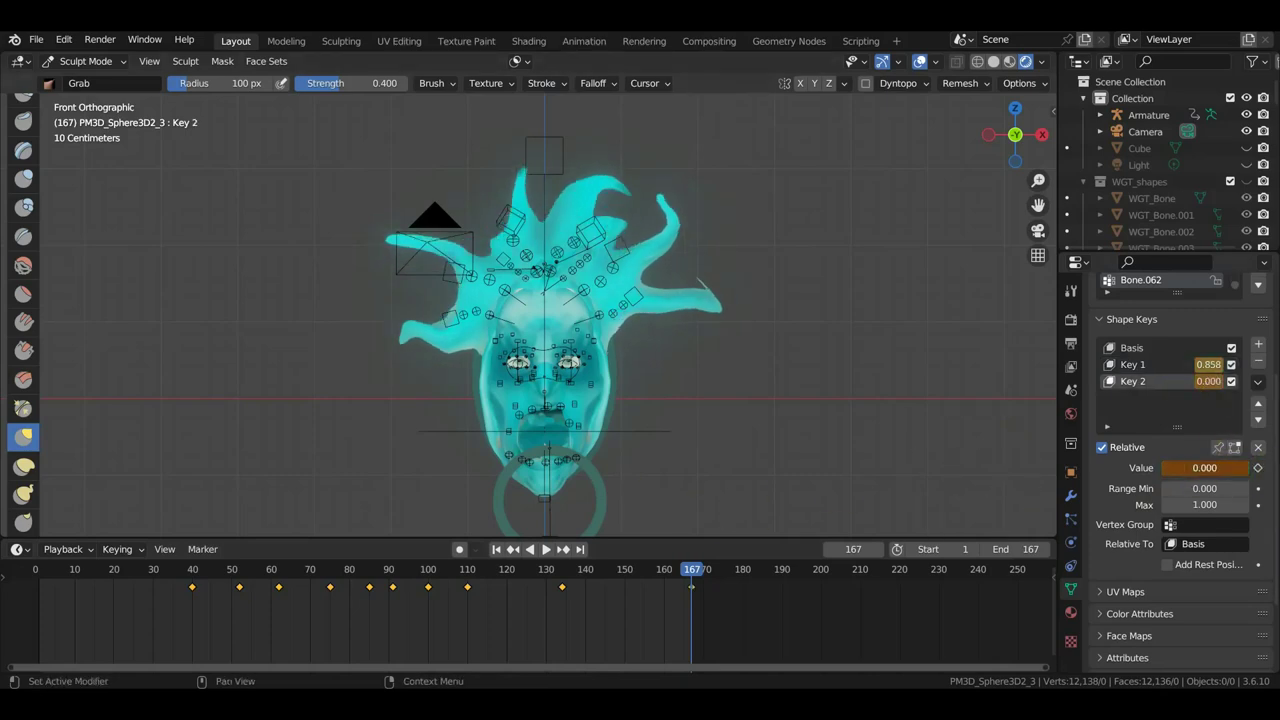
click(1259, 469)
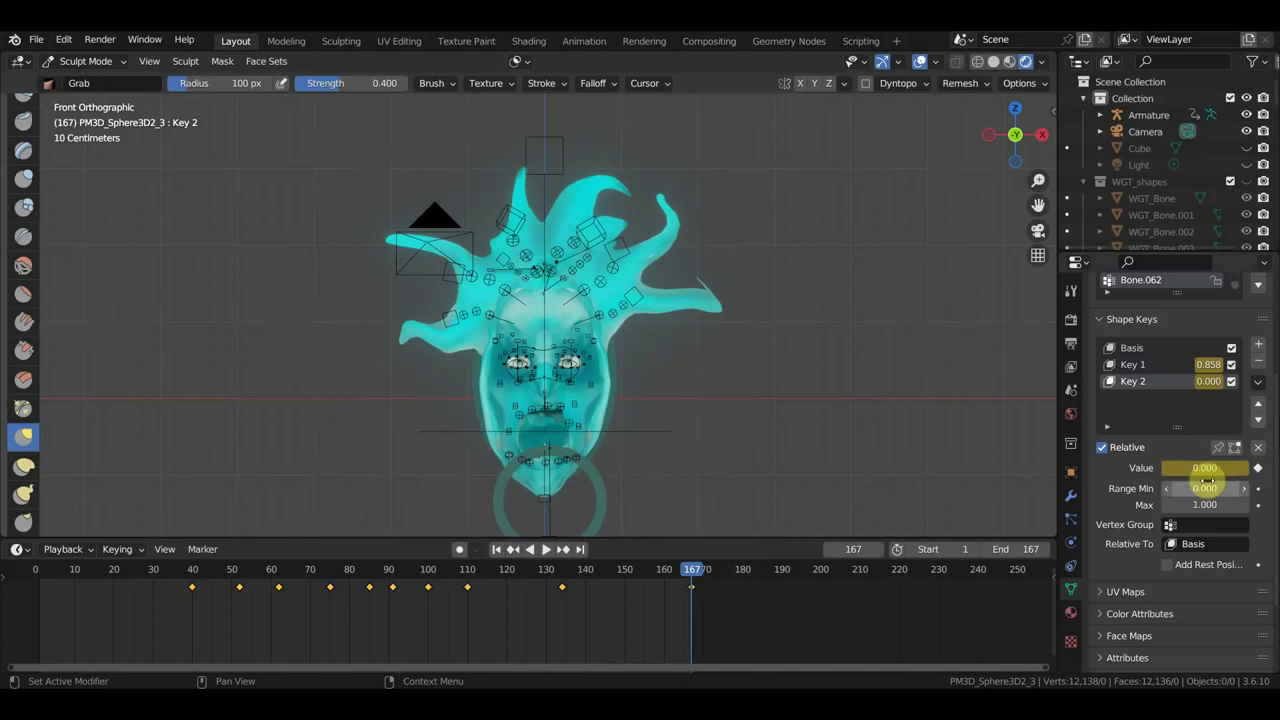
drag(651, 576, 236, 578)
key(space)
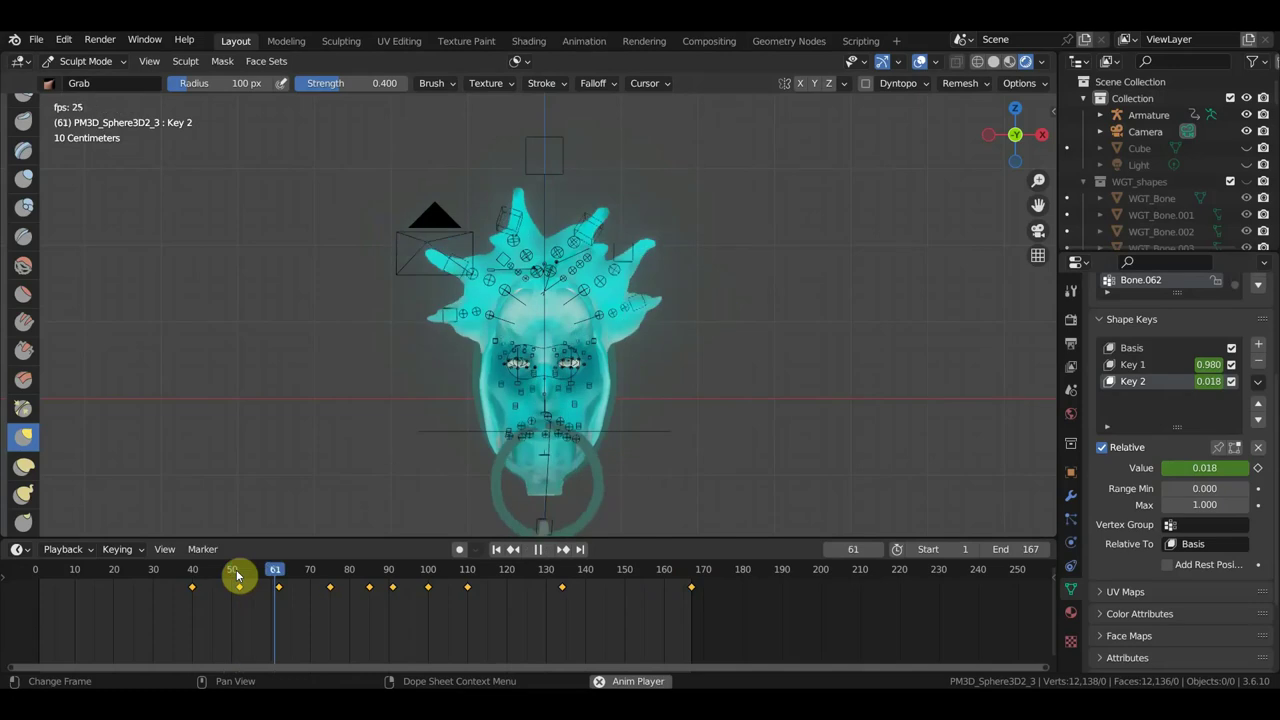
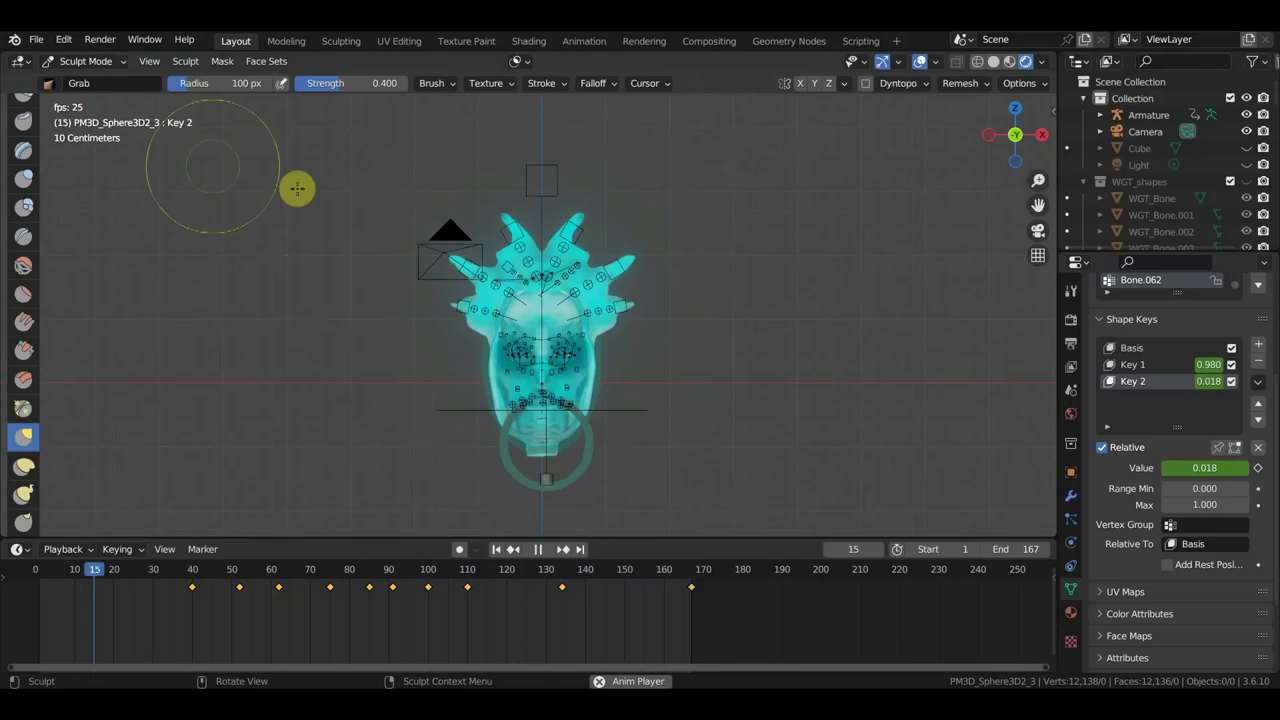
- Switch from Sculpt Mode to Object Mode and hide the viewport overlays
click(94, 62)
click(92, 78)
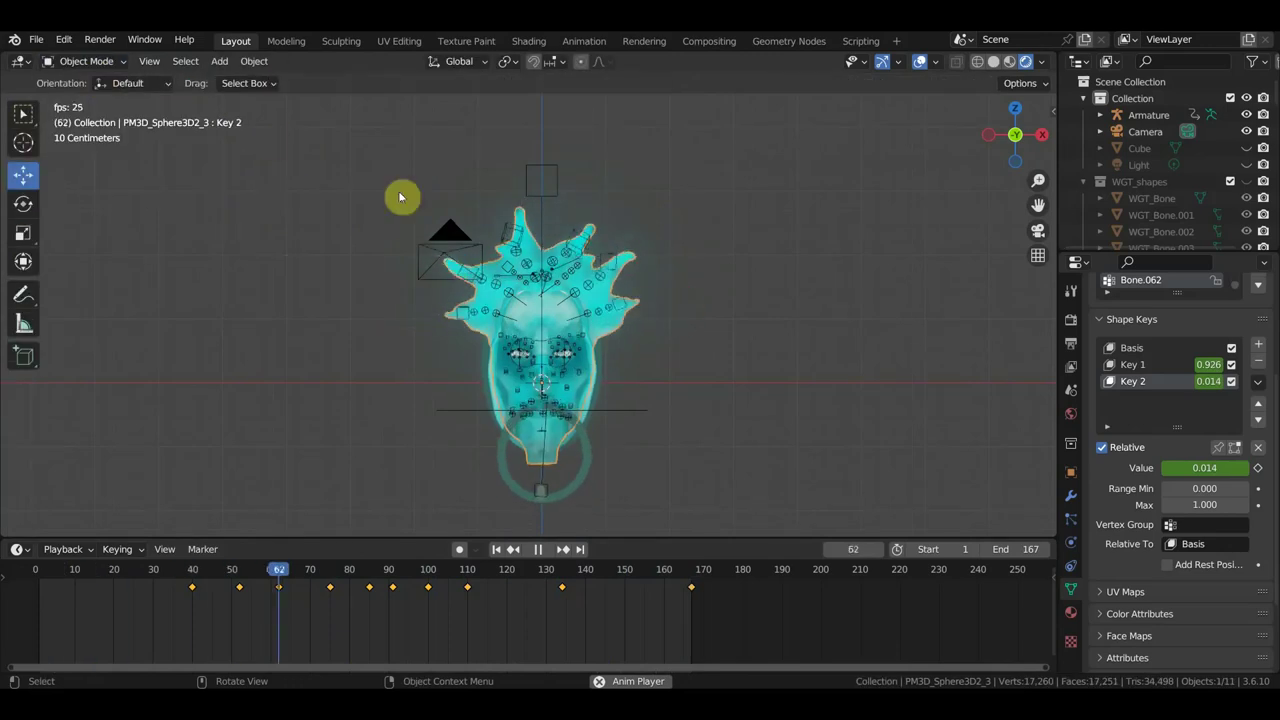
click(920, 61)
- Play the face animation while orbiting around the head, then move to frame 180
mouse_move(908, 326)
middle_down()
mouse_move(863, 343)
mouse_move(960, 349)
mouse_move(853, 375)
mouse_move(817, 369)
middle_up()
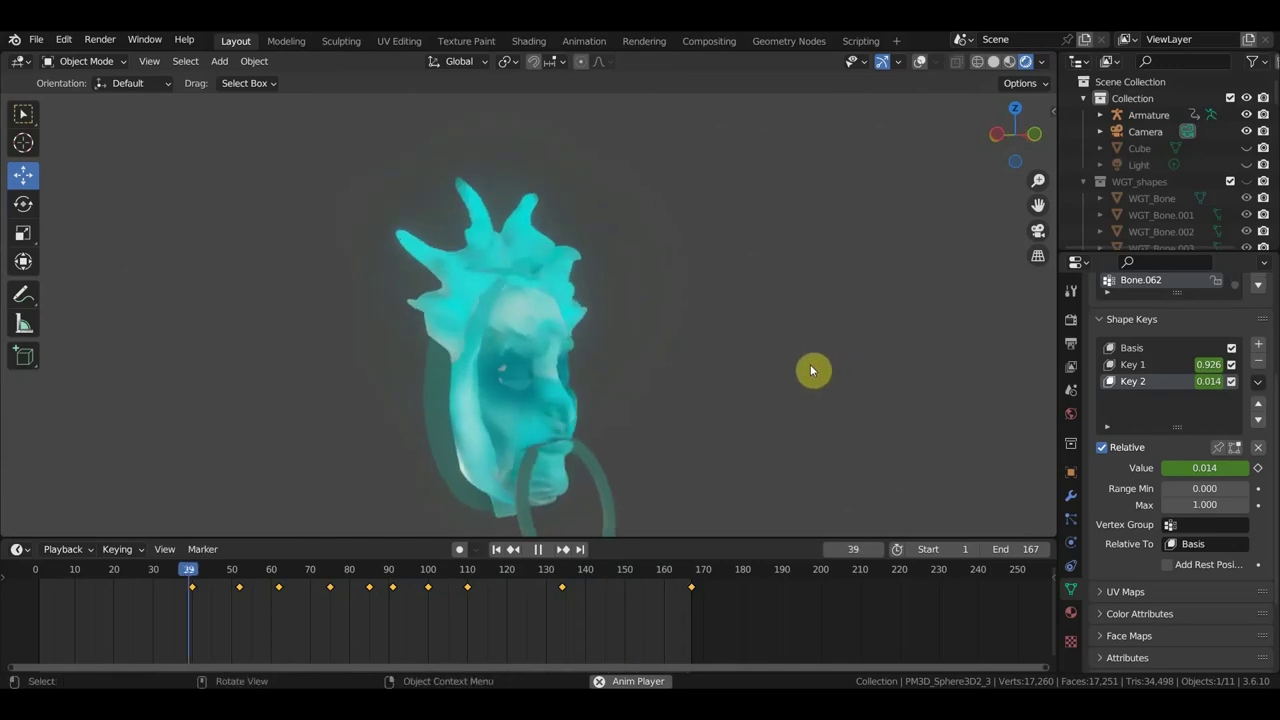
mouse_move(817, 370)
middle_down()
mouse_move(651, 377)
mouse_move(646, 363)
mouse_move(654, 371)
middle_up()
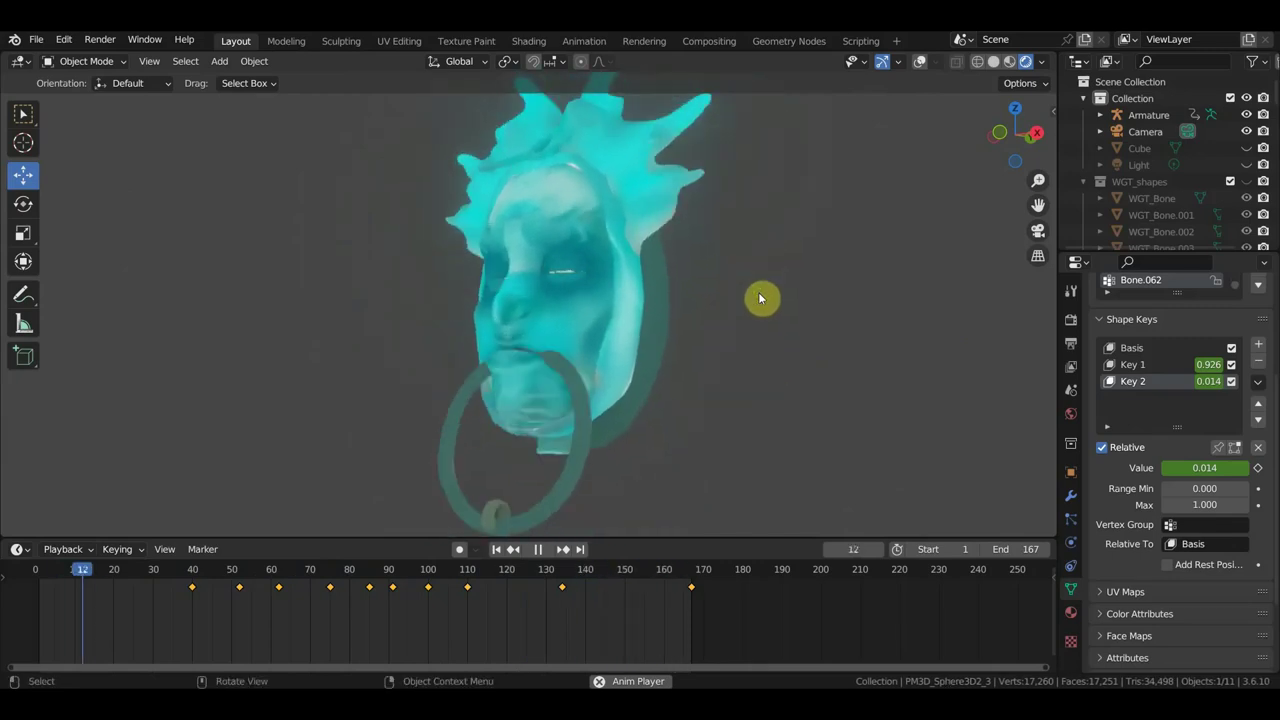
key(space)
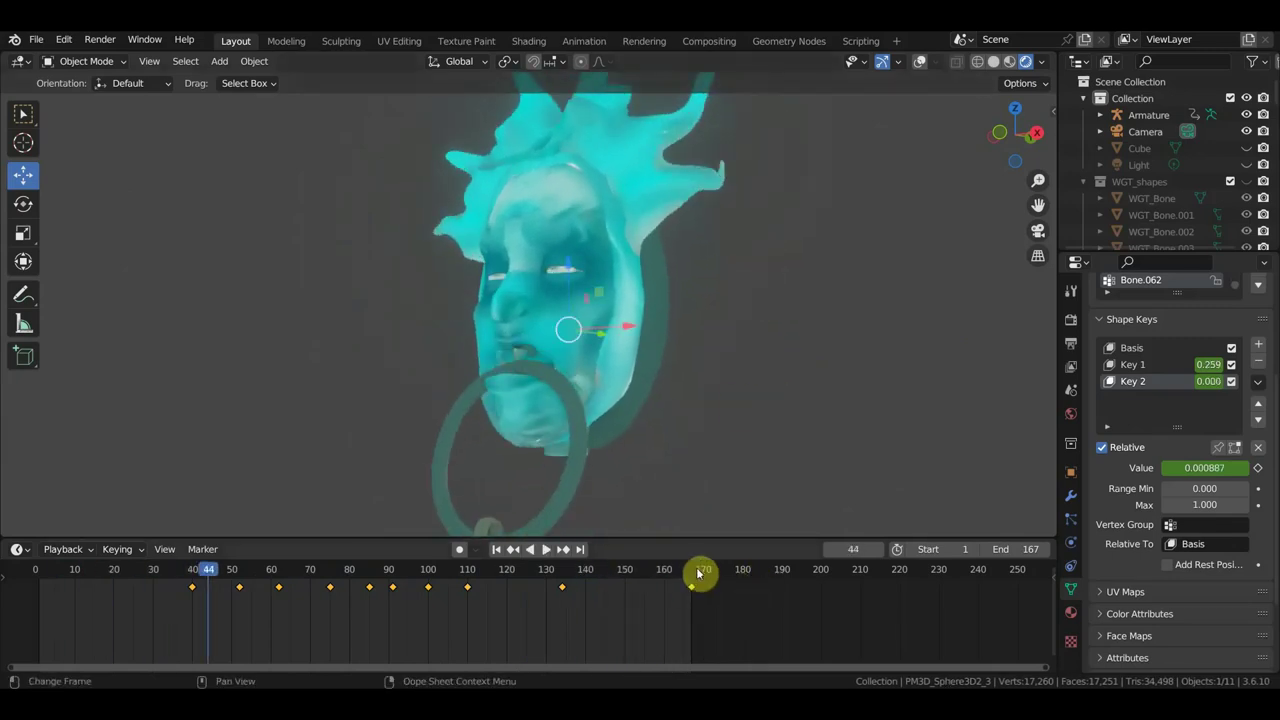
click(693, 570)
key(space)
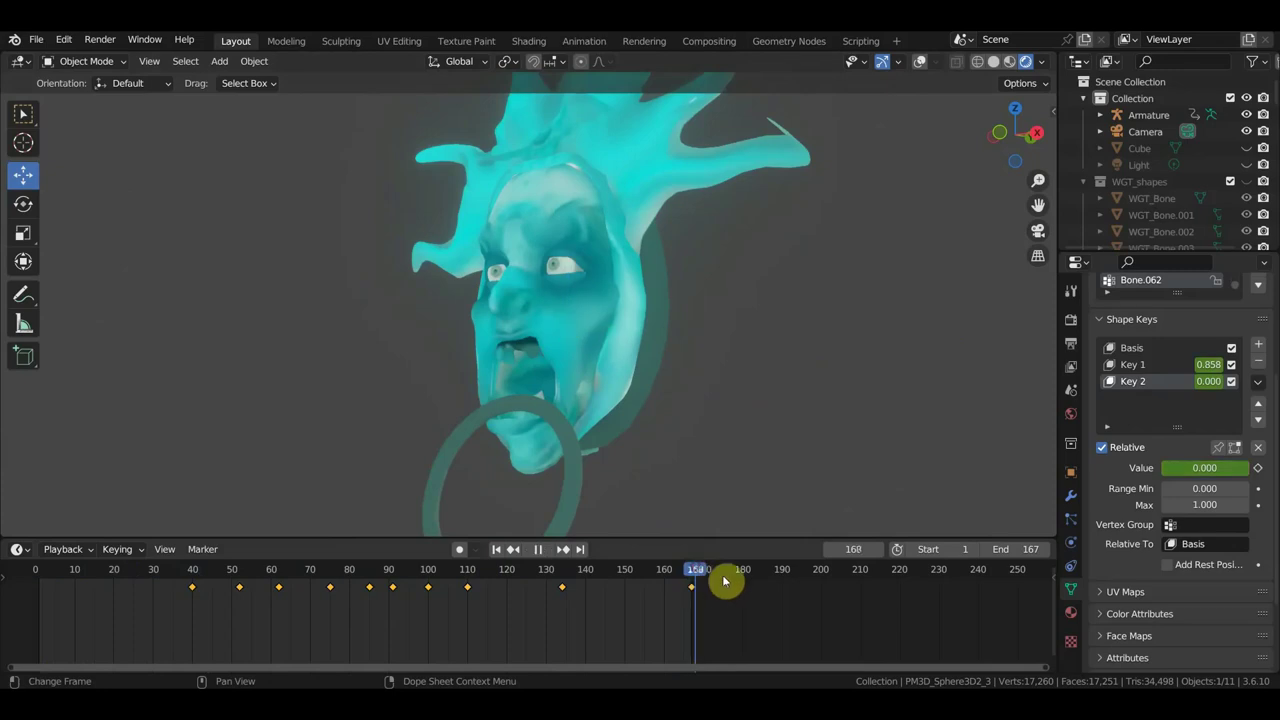
drag(744, 587, 742, 595)
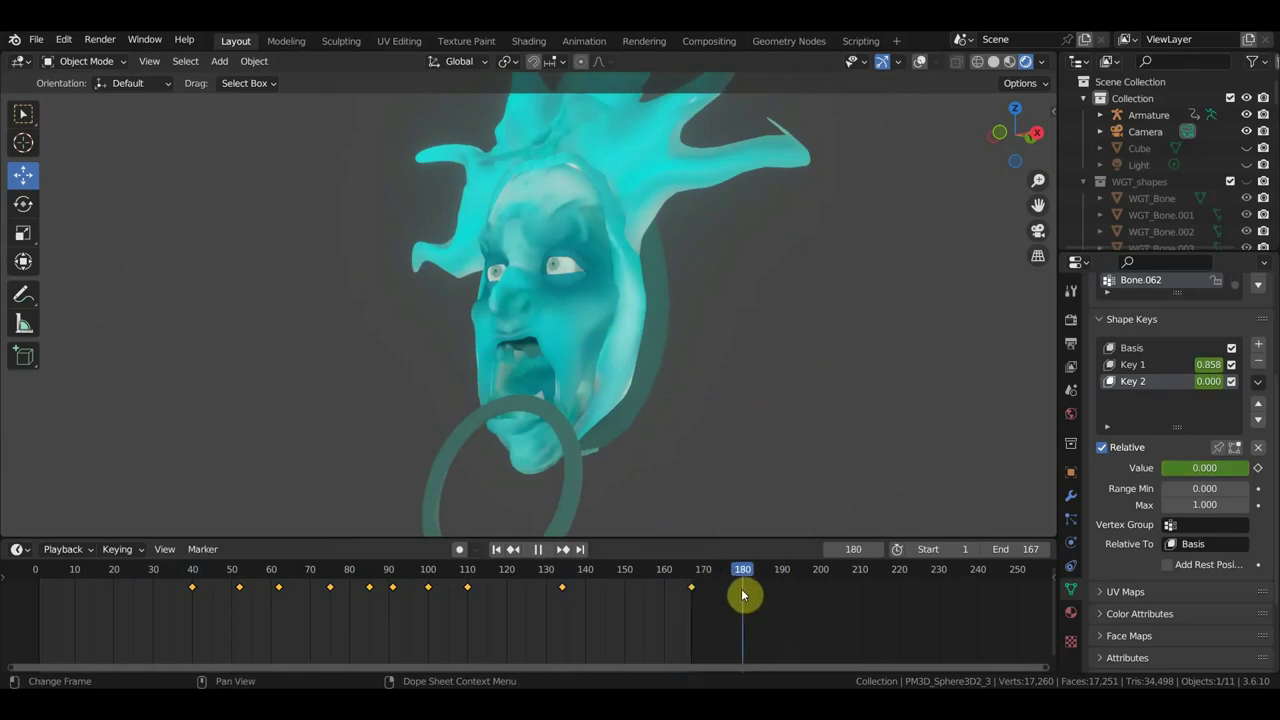
- Restore overlays, view the face front-on at frames 51, 62 and 75, then select the armature
click(922, 61)
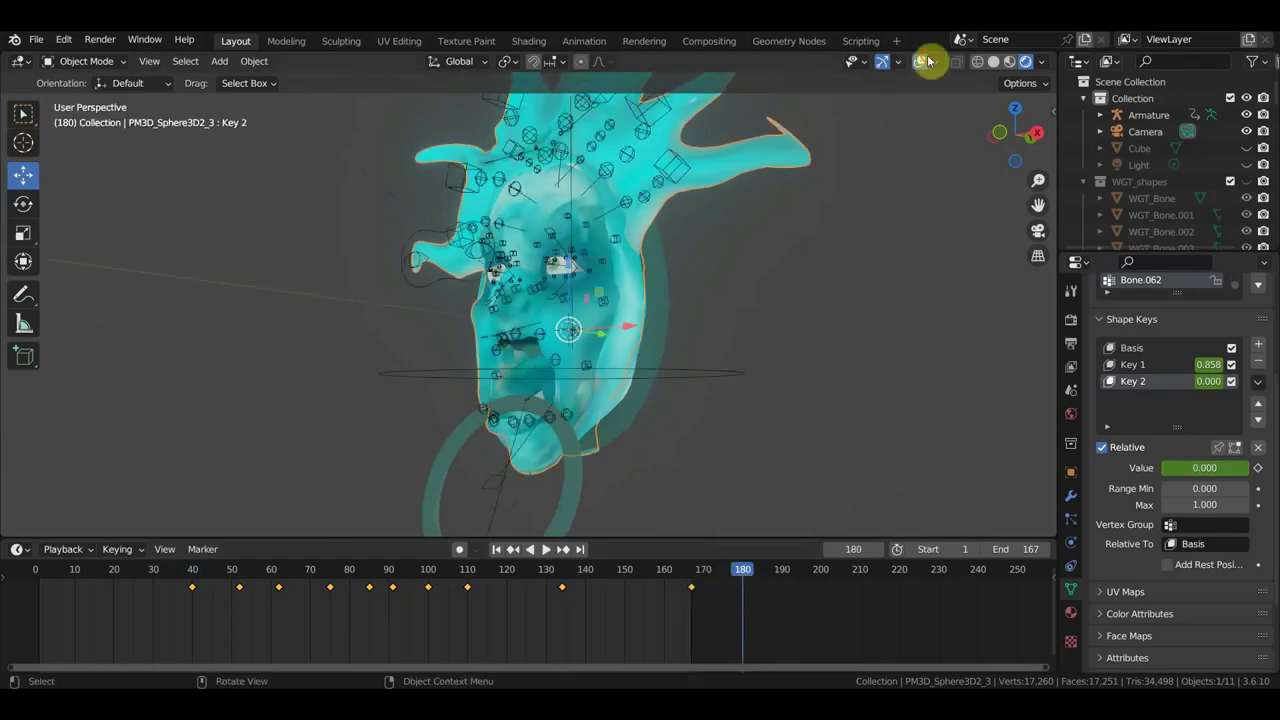
mouse_move(865, 155)
middle_down()
mouse_move(800, 277)
mouse_move(860, 280)
mouse_move(812, 290)
middle_up()
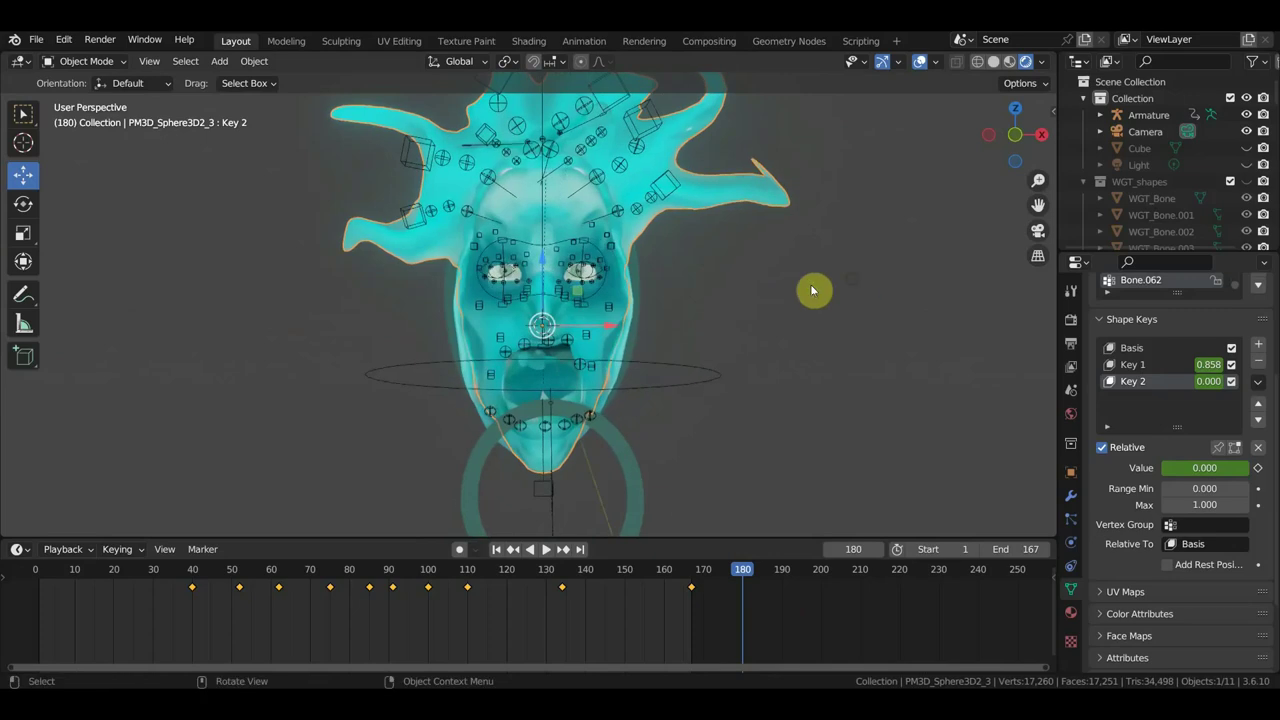
click(237, 570)
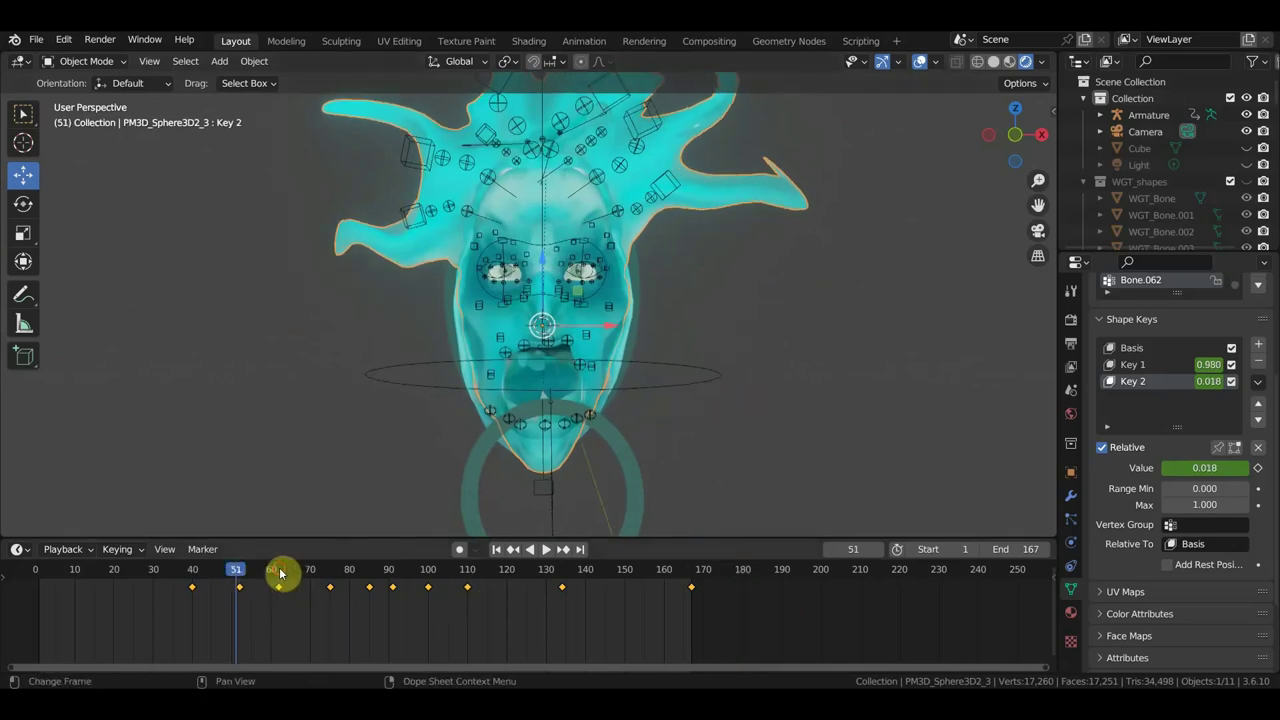
click(281, 572)
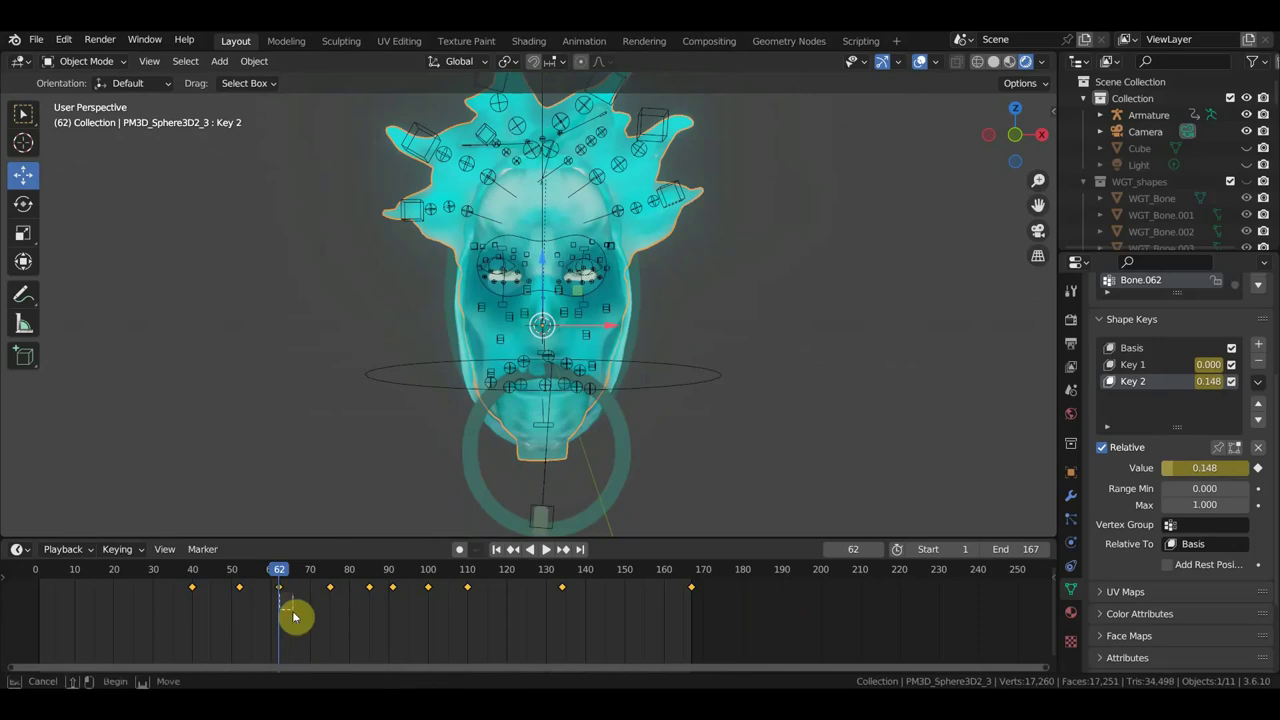
click(331, 576)
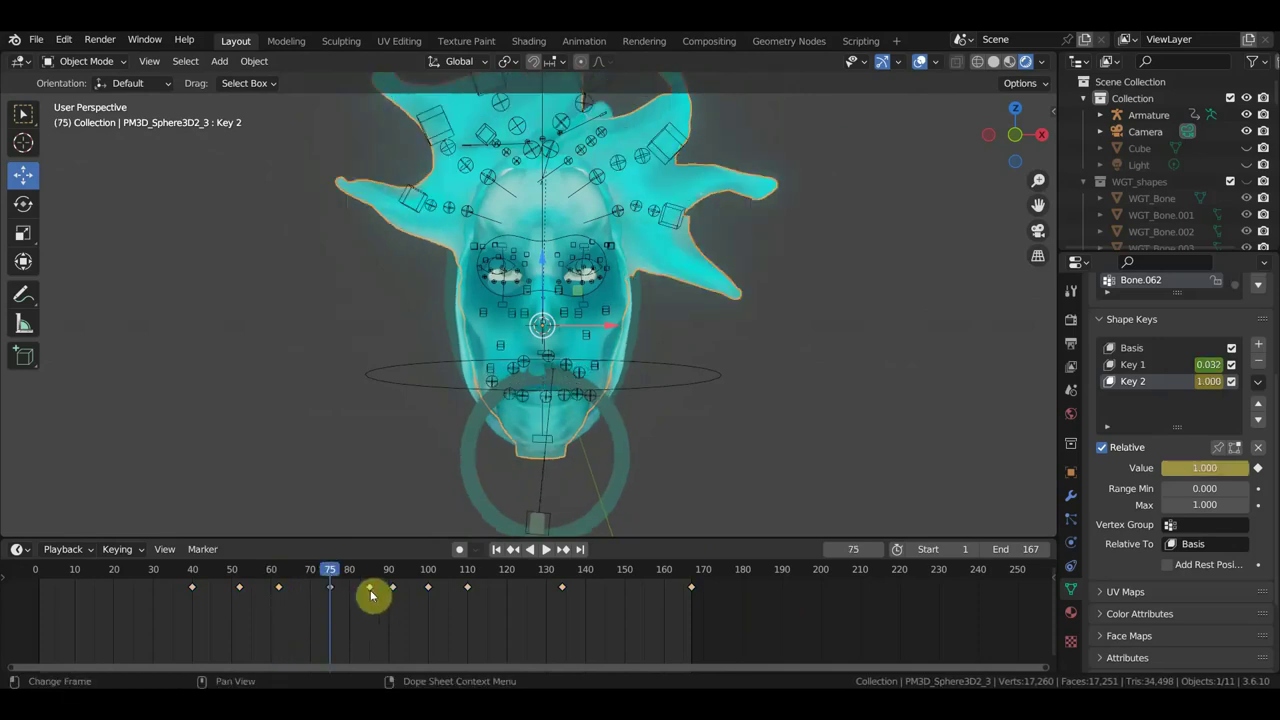
click(560, 242)
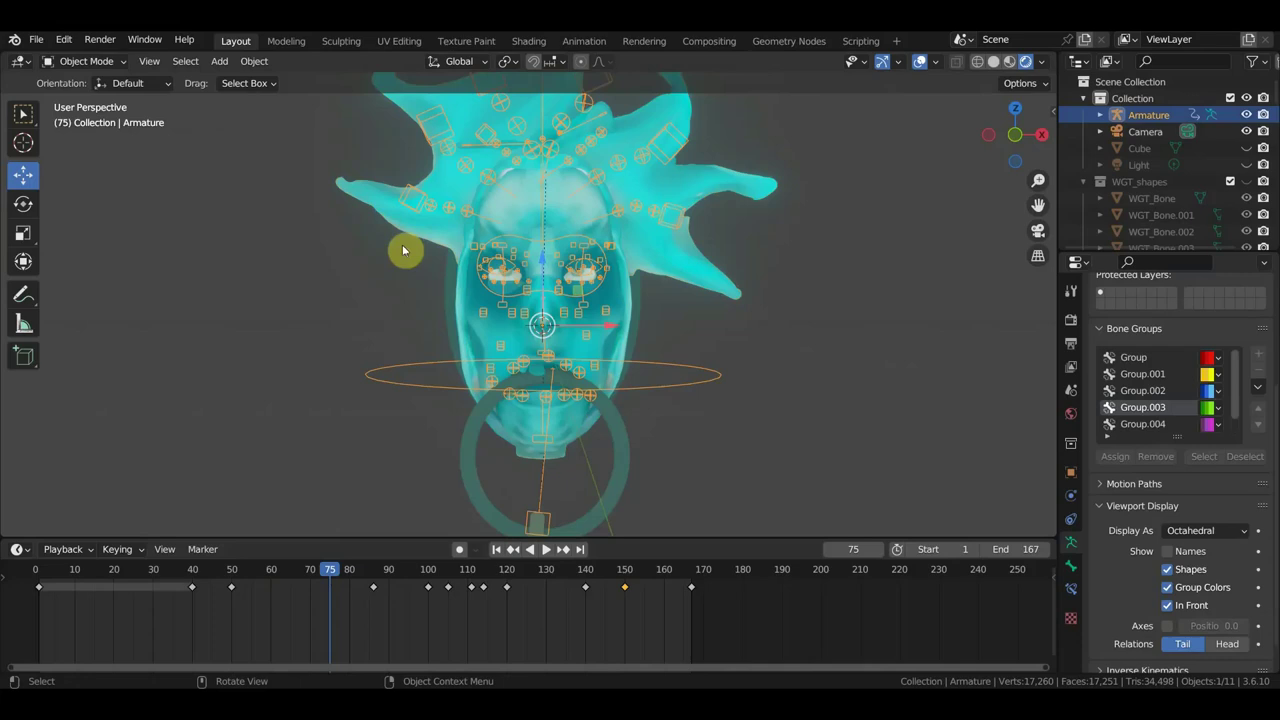
- In Pose Mode with all bones selected, copy the frame-79 keyframe to about frame 180
click(100, 61)
click(90, 116)
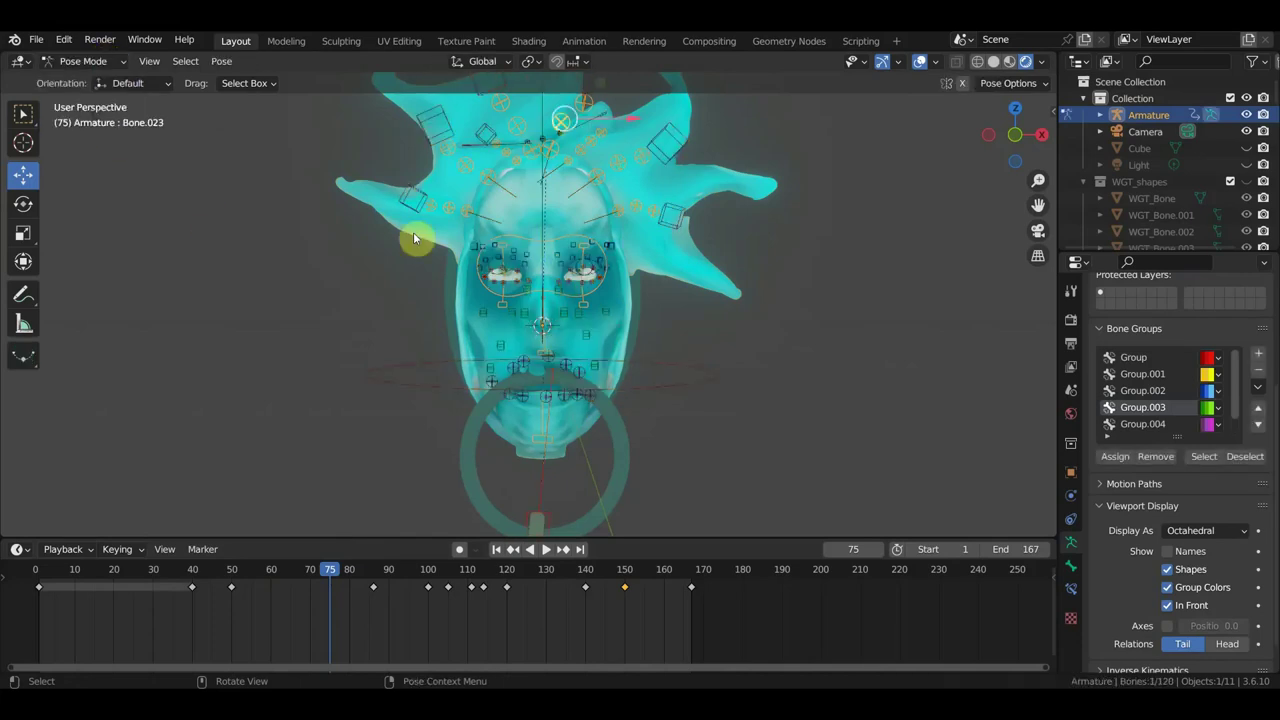
key(a)
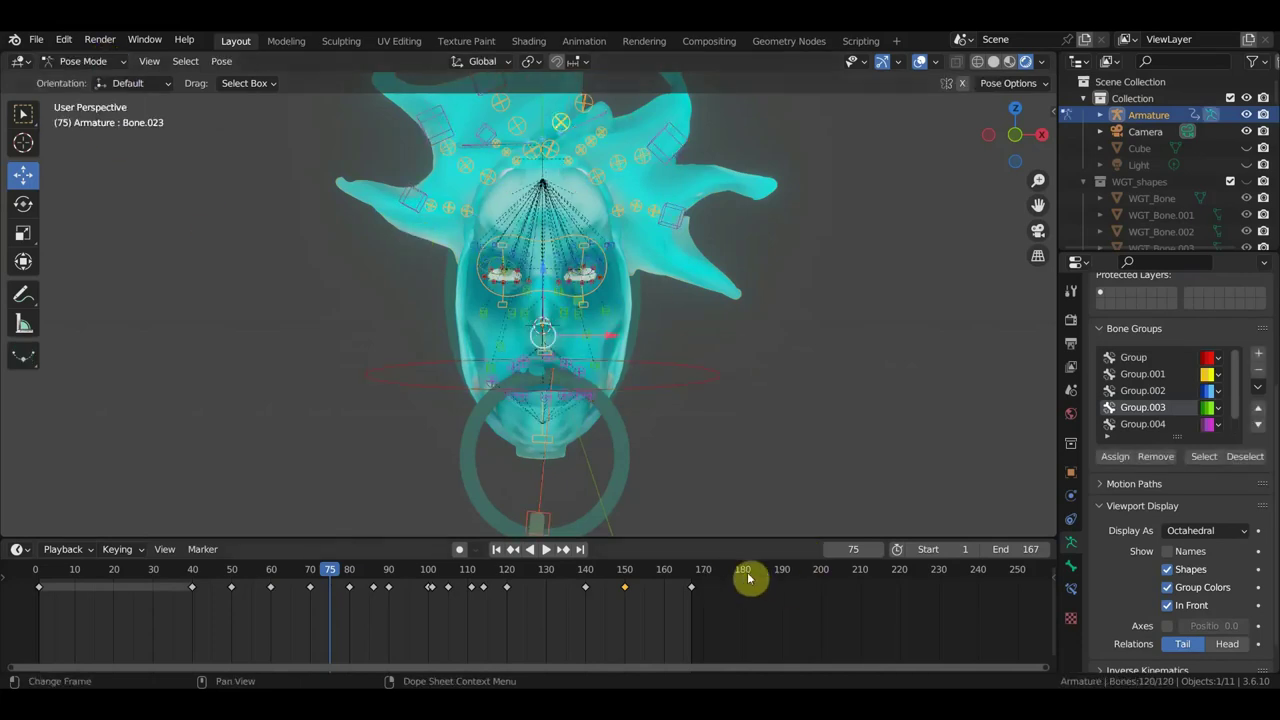
click(745, 575)
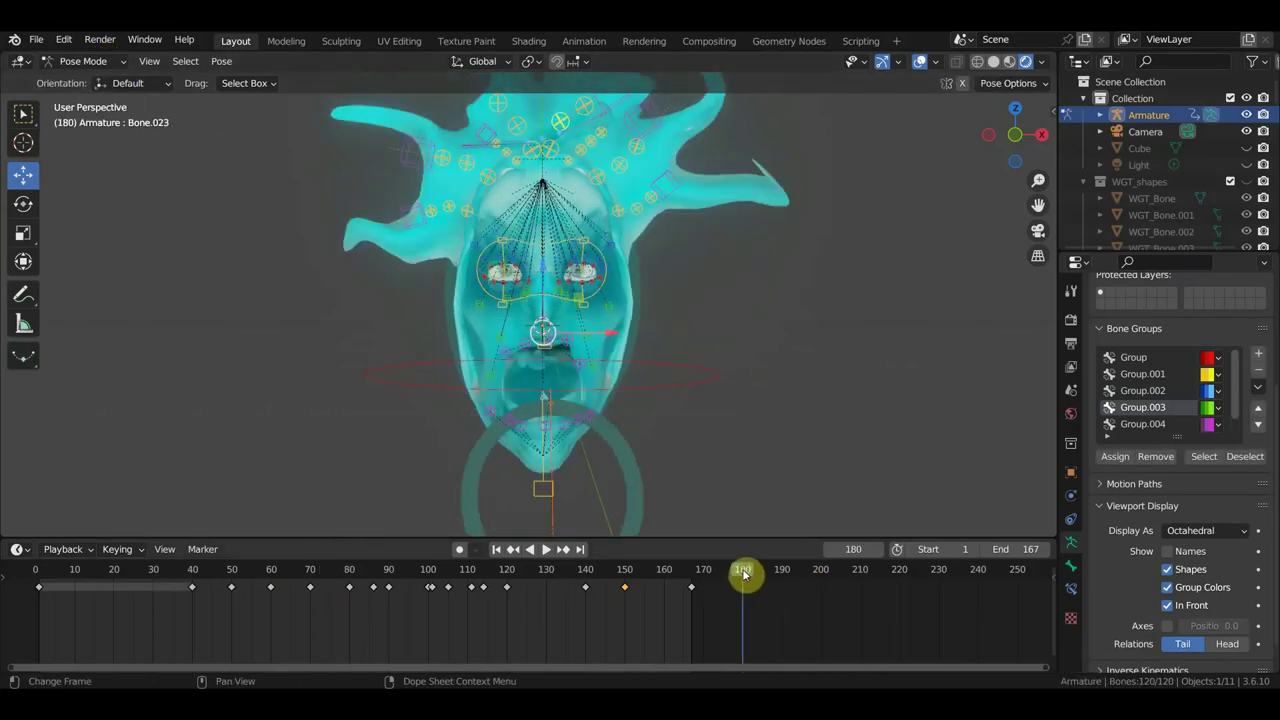
click(348, 570)
click(348, 587)
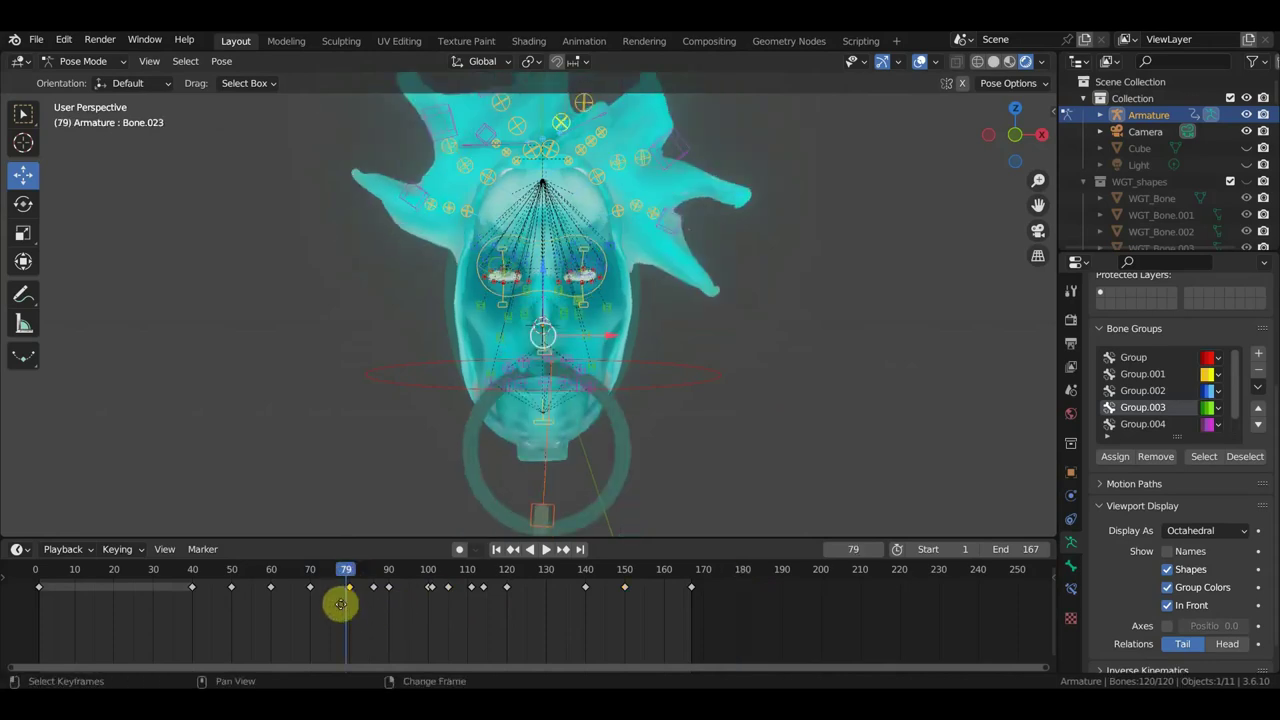
key(g)
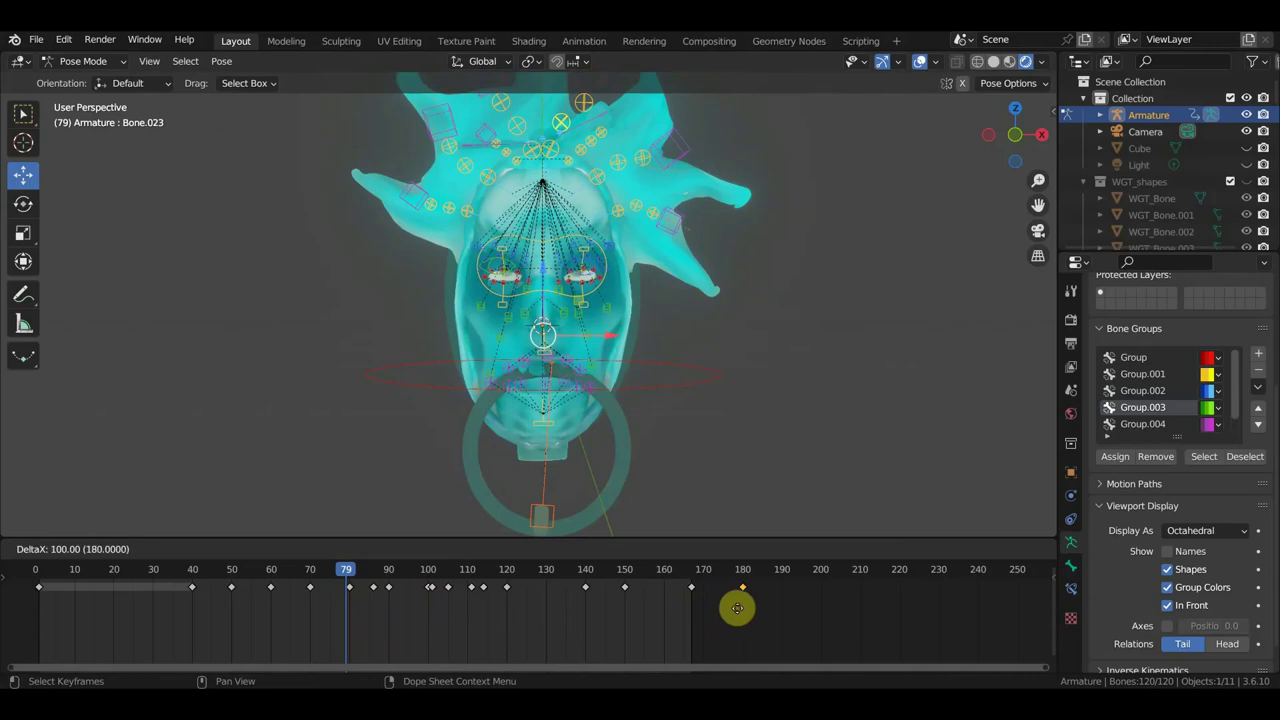
click(740, 613)
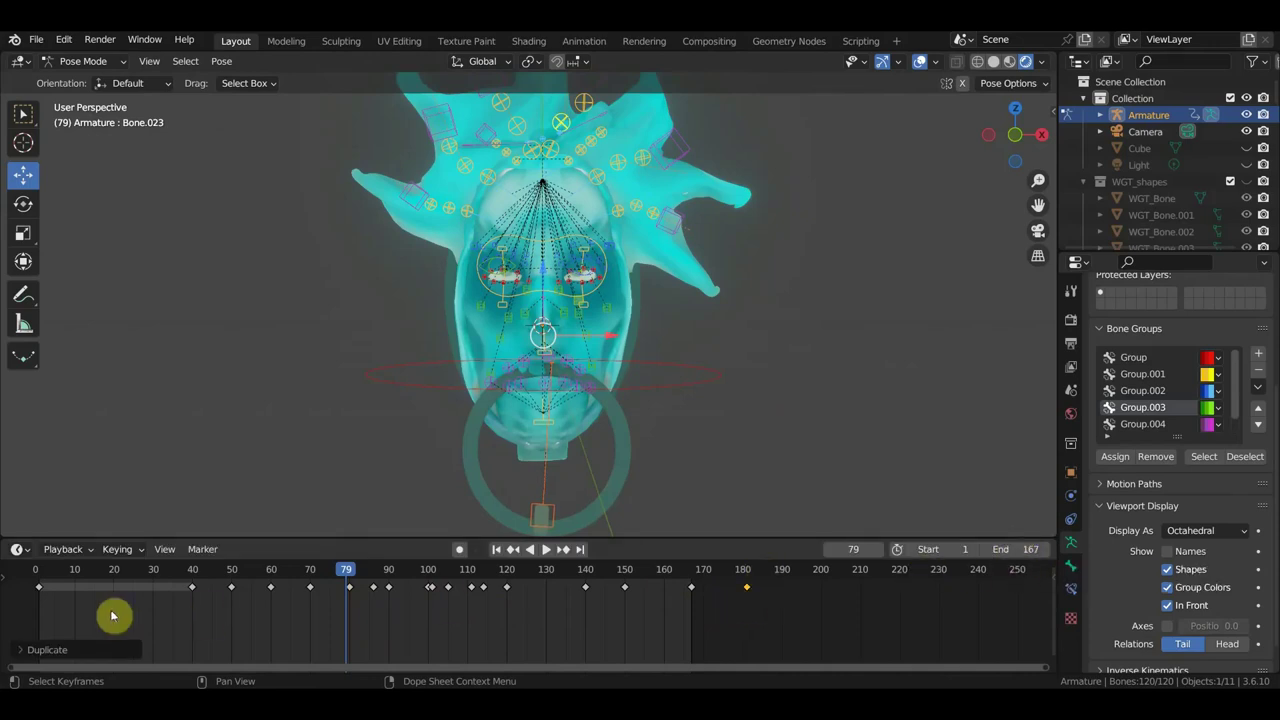
- Duplicate the opening frame-0 keyframe to frame 190 and set the end frame to 190
click(38, 587)
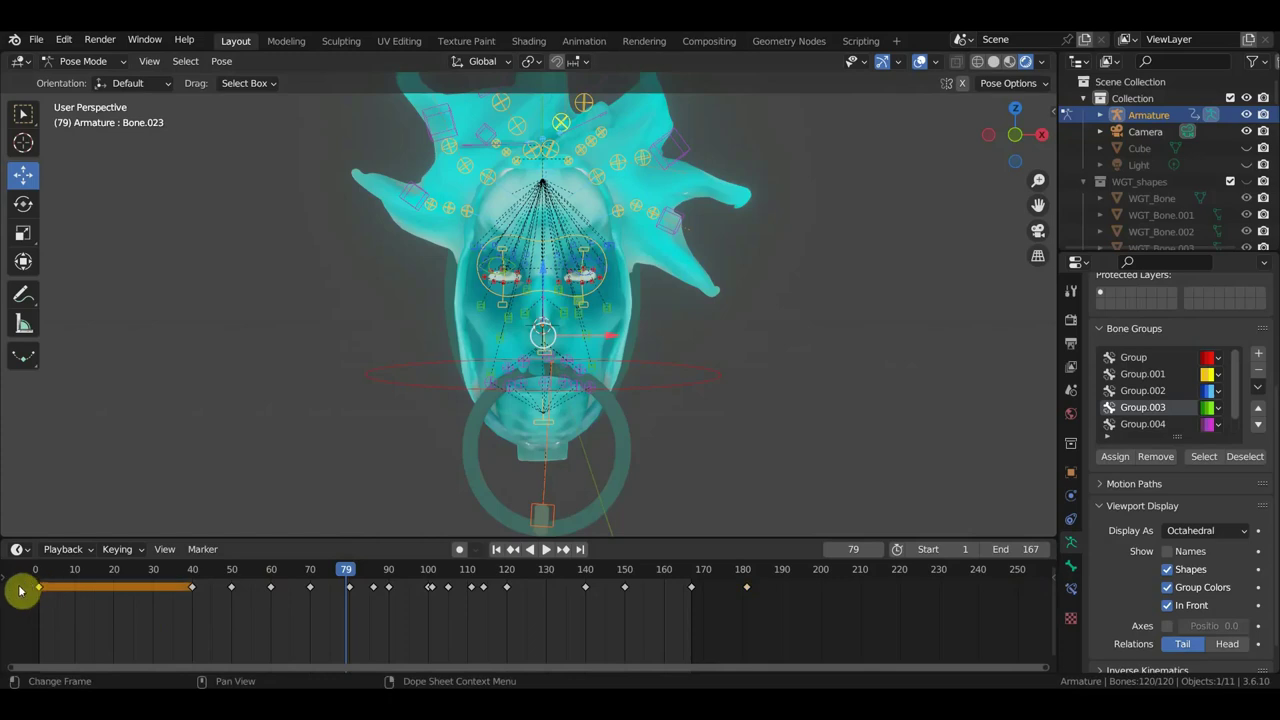
key(shift+d)
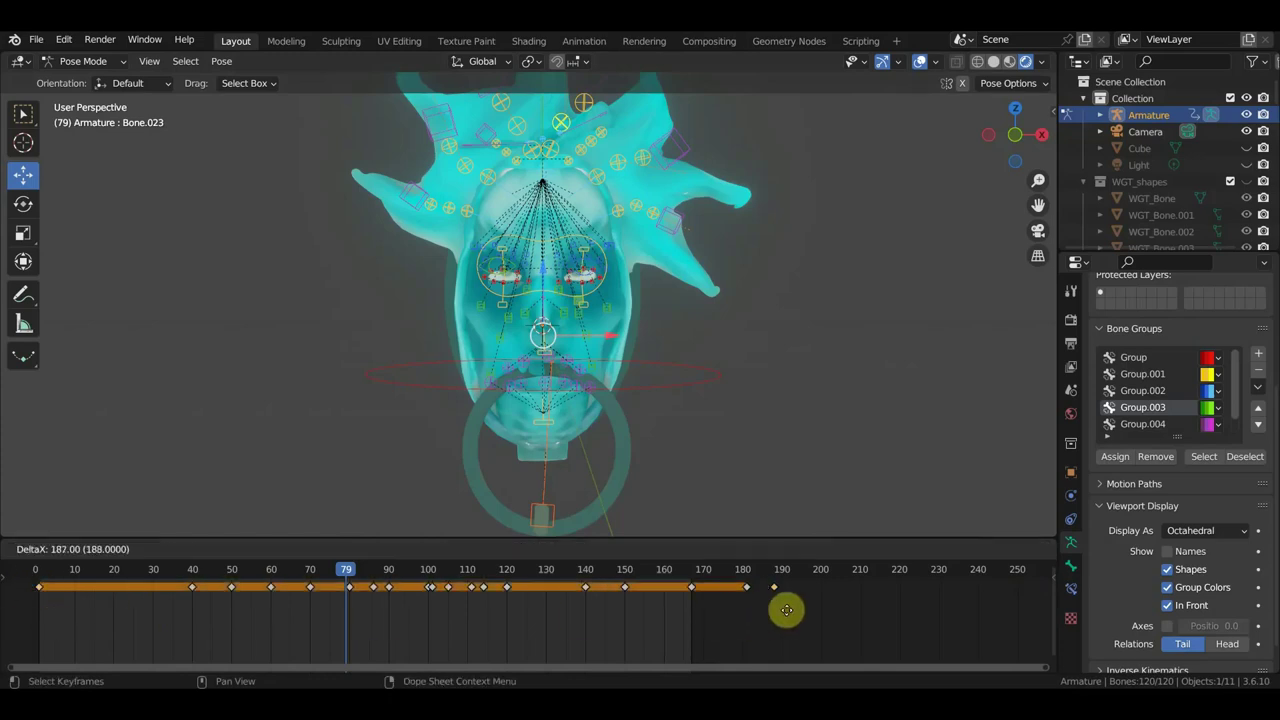
click(809, 610)
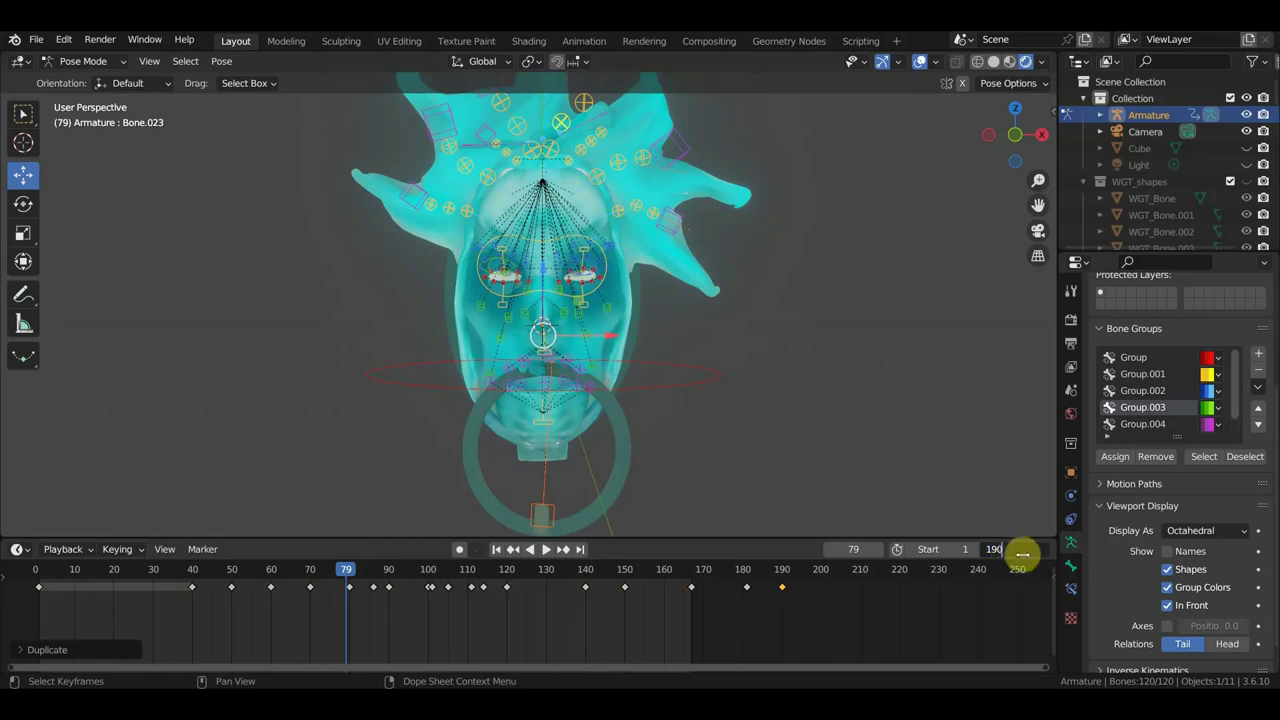
key(Return)
key(space)
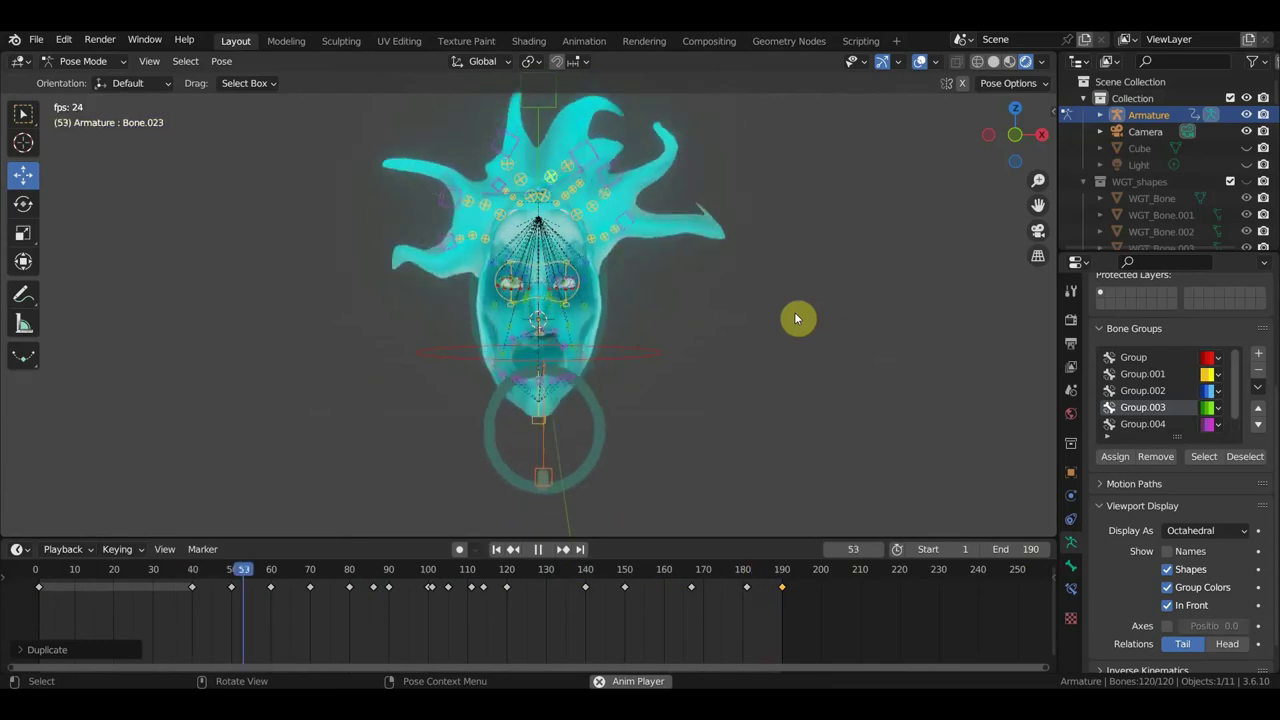
- Orbit and zoom in on the face during playback, stopping at frame 189
mouse_move(837, 346)
middle_down()
mouse_move(703, 351)
mouse_move(795, 330)
mouse_move(773, 333)
middle_up()
scroll(690, 352, up, 2)
scroll(773, 333, up, 2)
scroll(773, 333, up, 2)
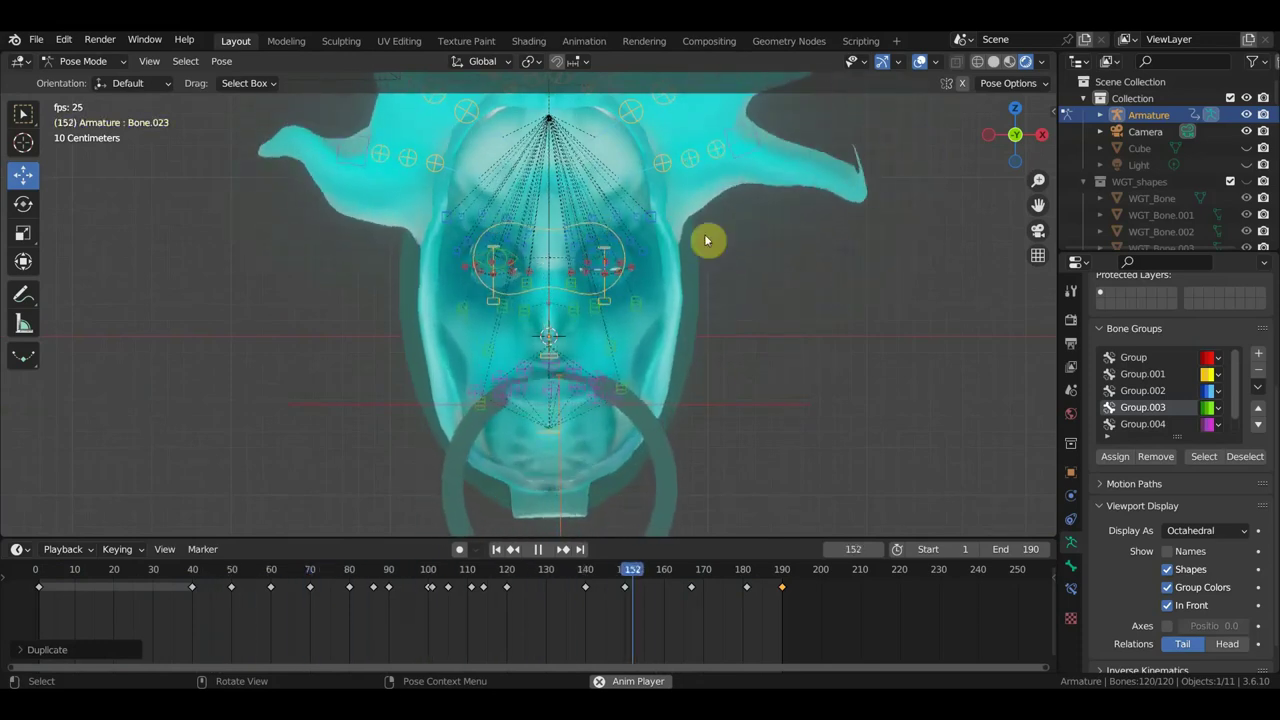
key(space)
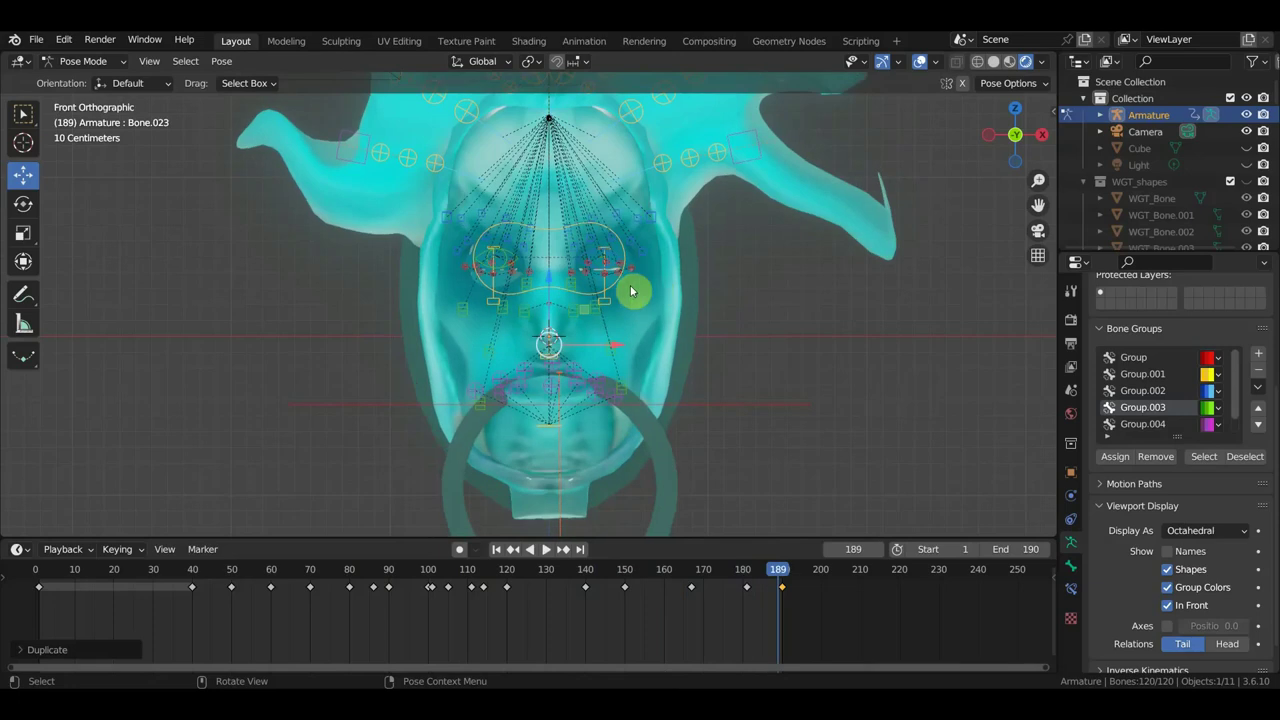
- At frame 119, nudge the eye control Bone.118 and keyframe the pose
click(505, 570)
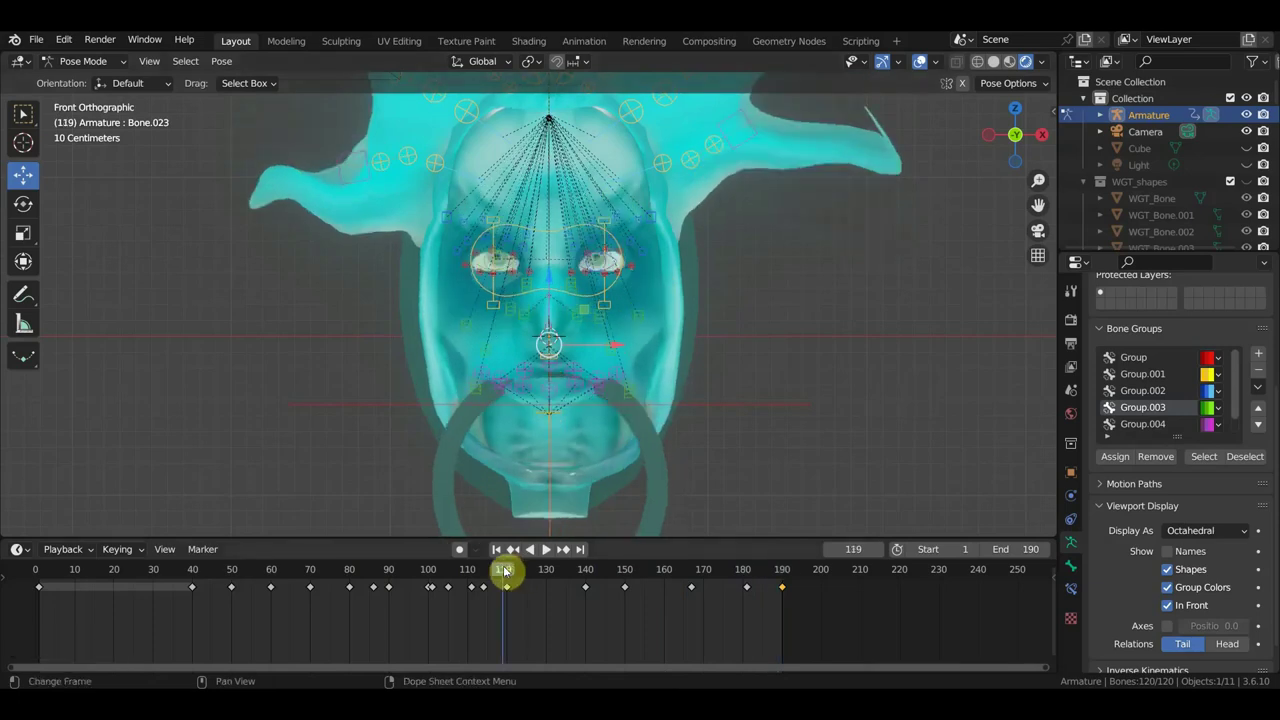
click(534, 237)
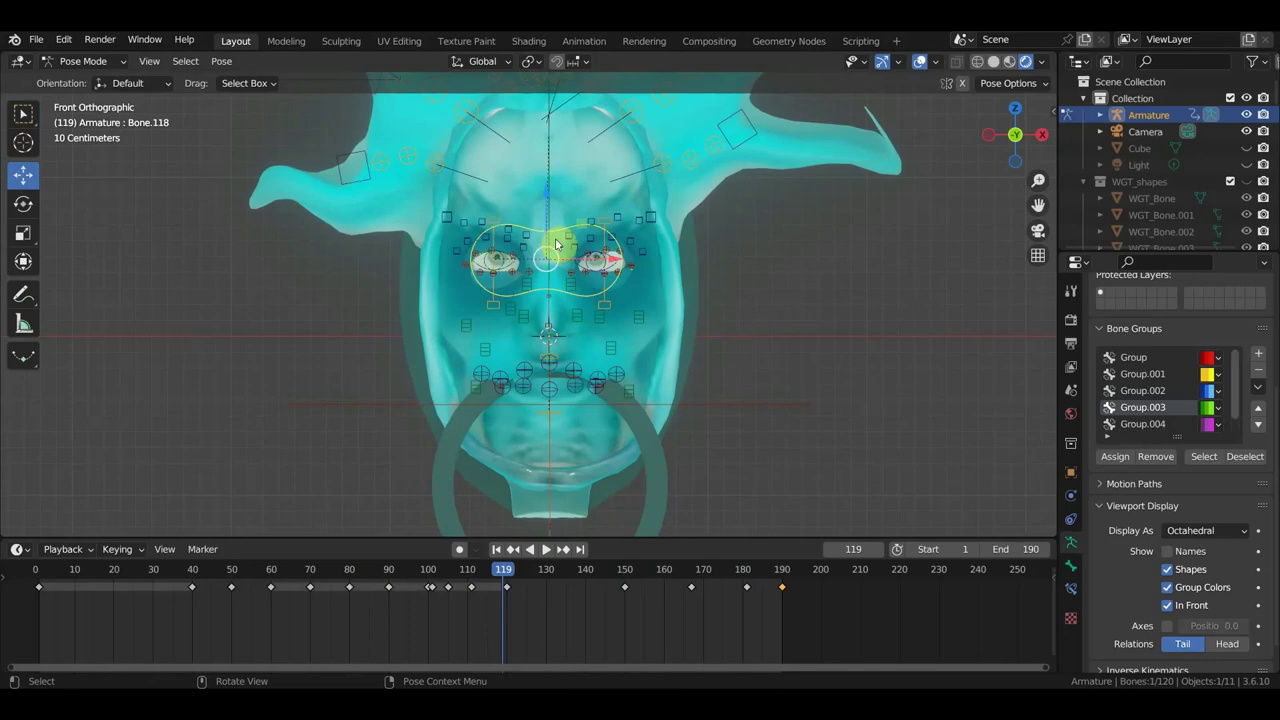
key(g)
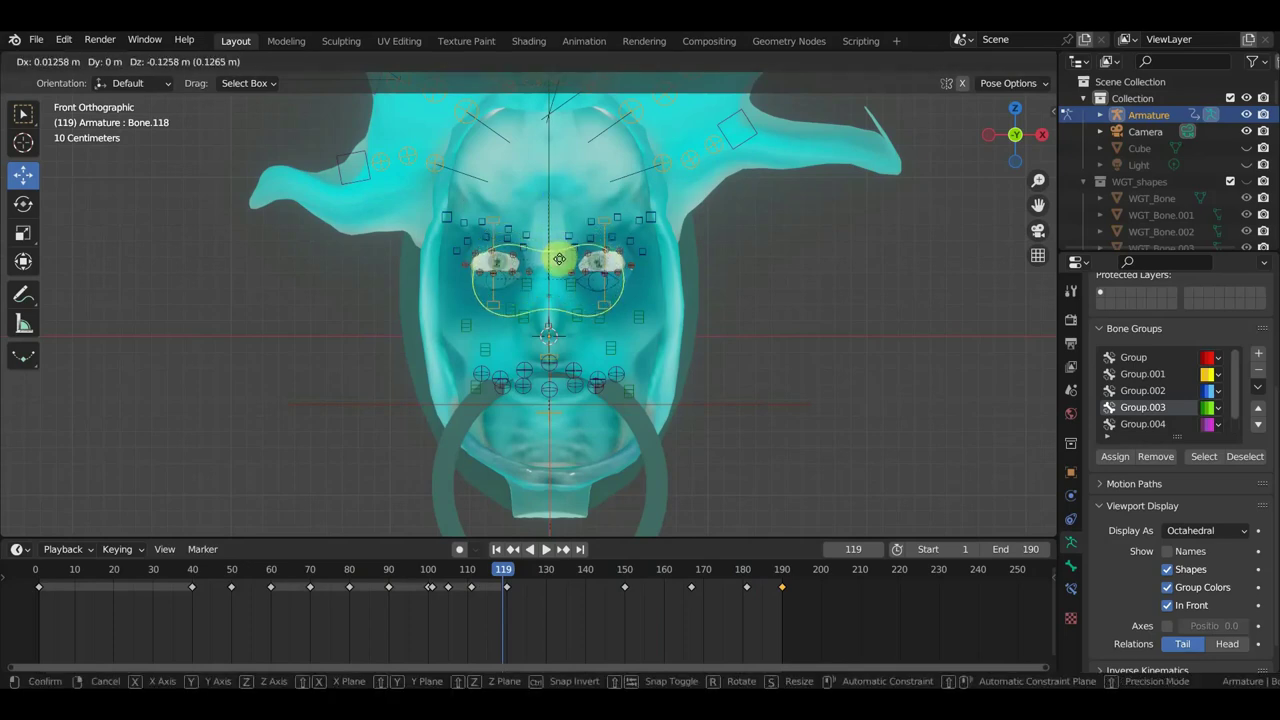
click(561, 265)
key(i)
- Delete the stray key near frame 121, then lower the eye control and key it at 167
drag(514, 582, 530, 570)
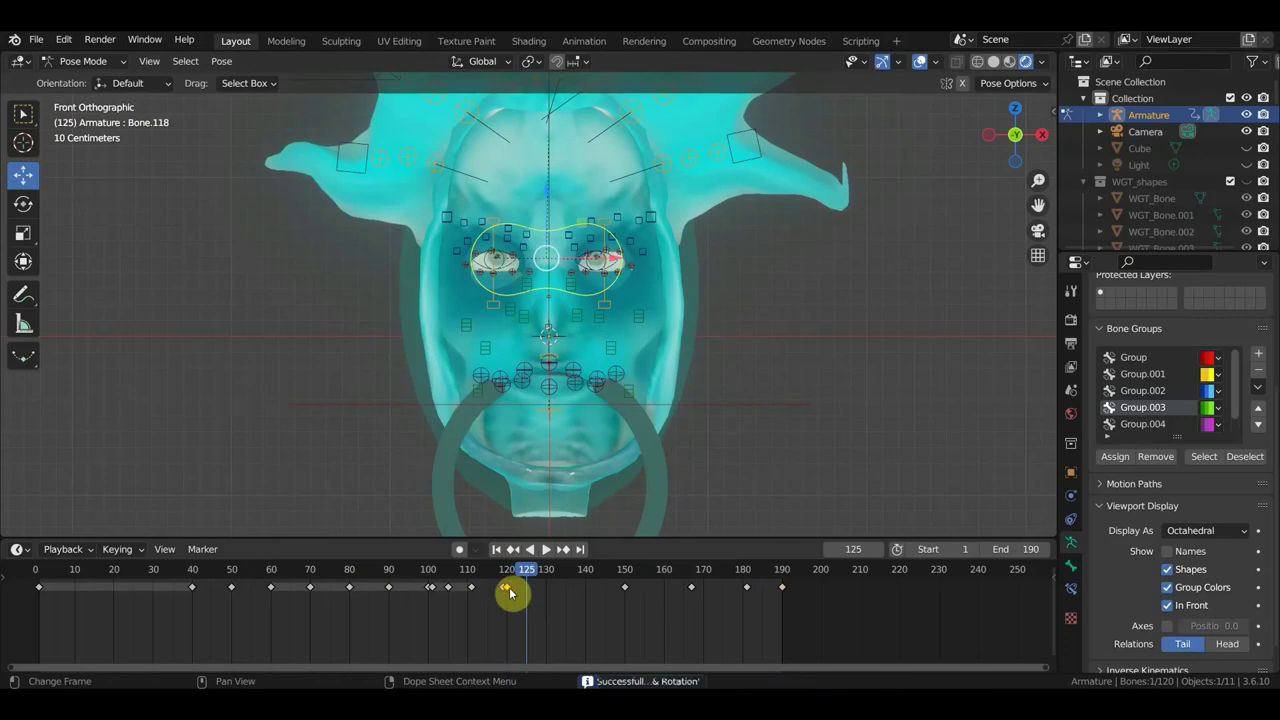
key(Delete)
mouse_move(528, 570)
mouse_down()
mouse_move(704, 588)
mouse_move(693, 589)
mouse_up()
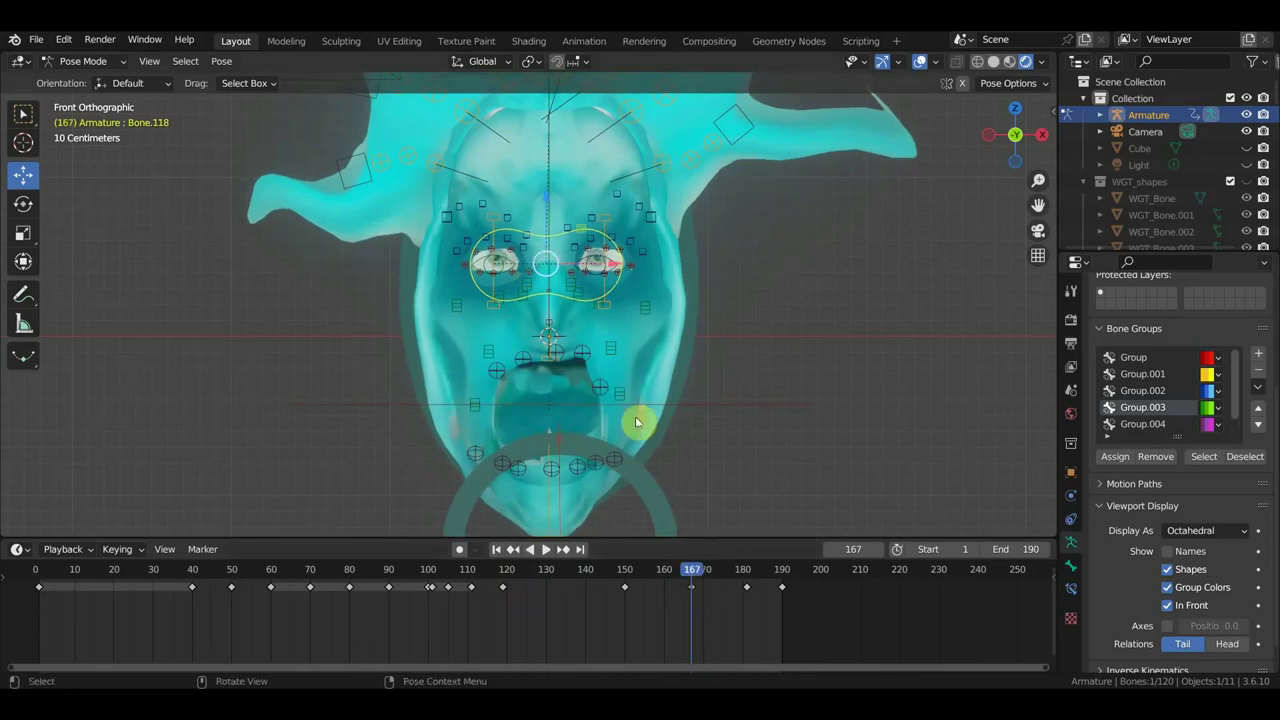
key(g)
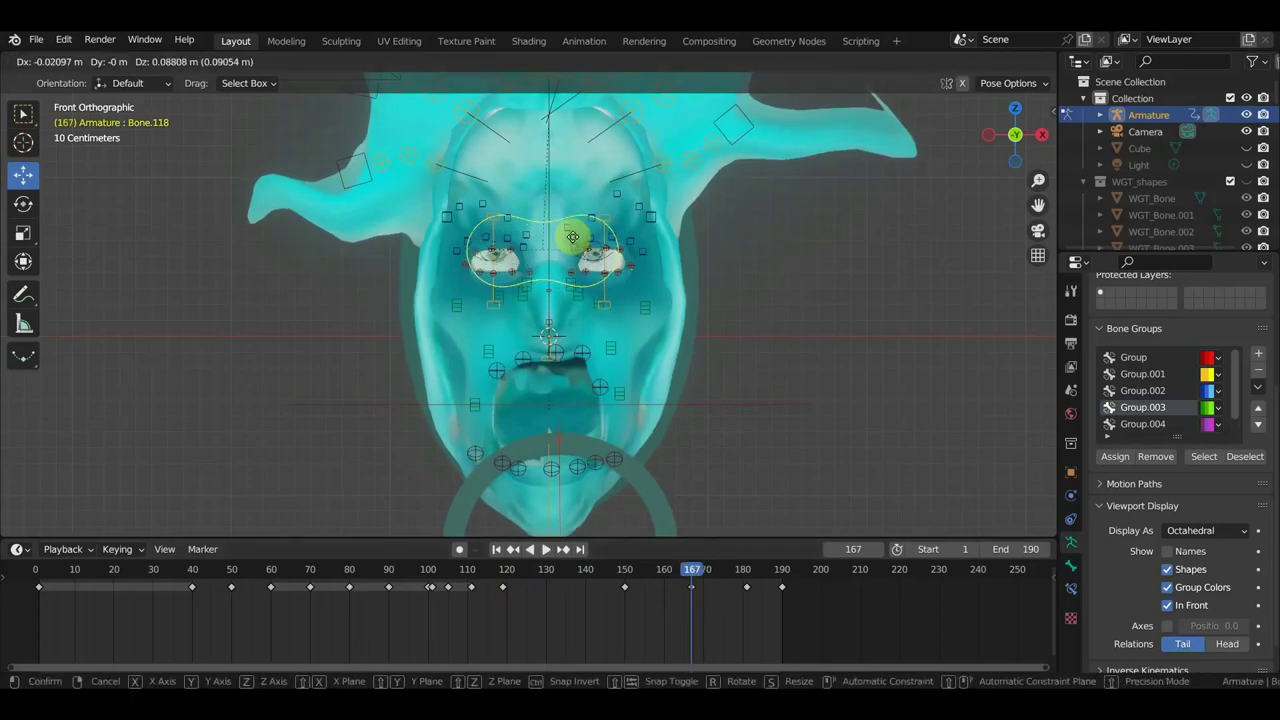
click(577, 289)
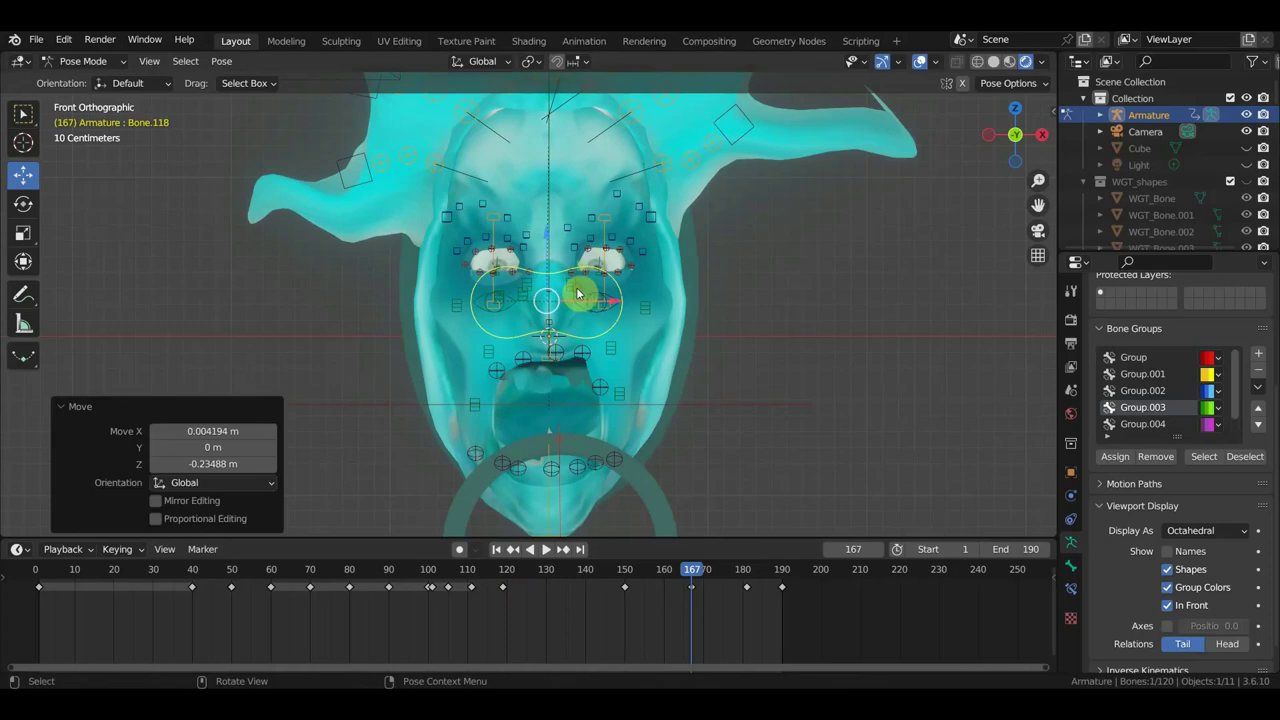
key(i)
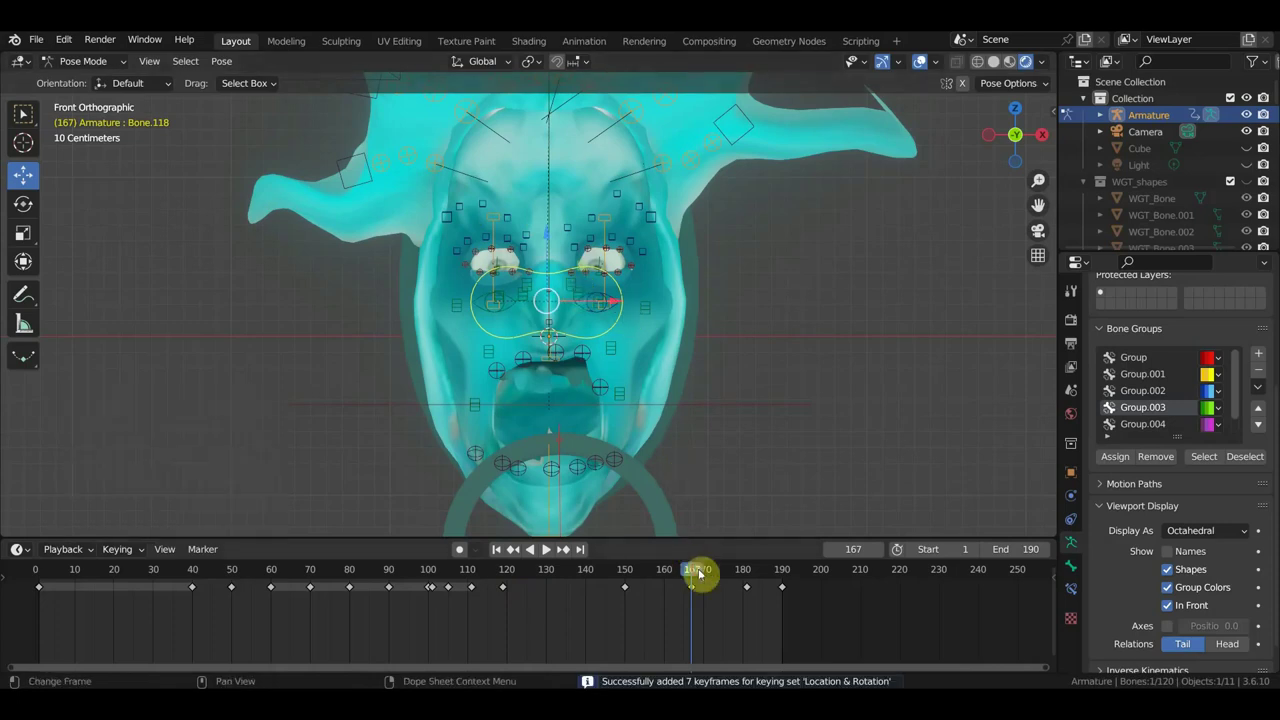
key(space)
- Select the keyframes after about frame 110 for all bones and stretch them apart in time
click(622, 588)
mouse_move(622, 588)
mouse_down()
mouse_move(314, 569)
mouse_move(491, 549)
mouse_move(846, 549)
mouse_move(574, 549)
mouse_move(418, 531)
mouse_move(466, 534)
mouse_move(447, 538)
mouse_move(473, 582)
mouse_up()
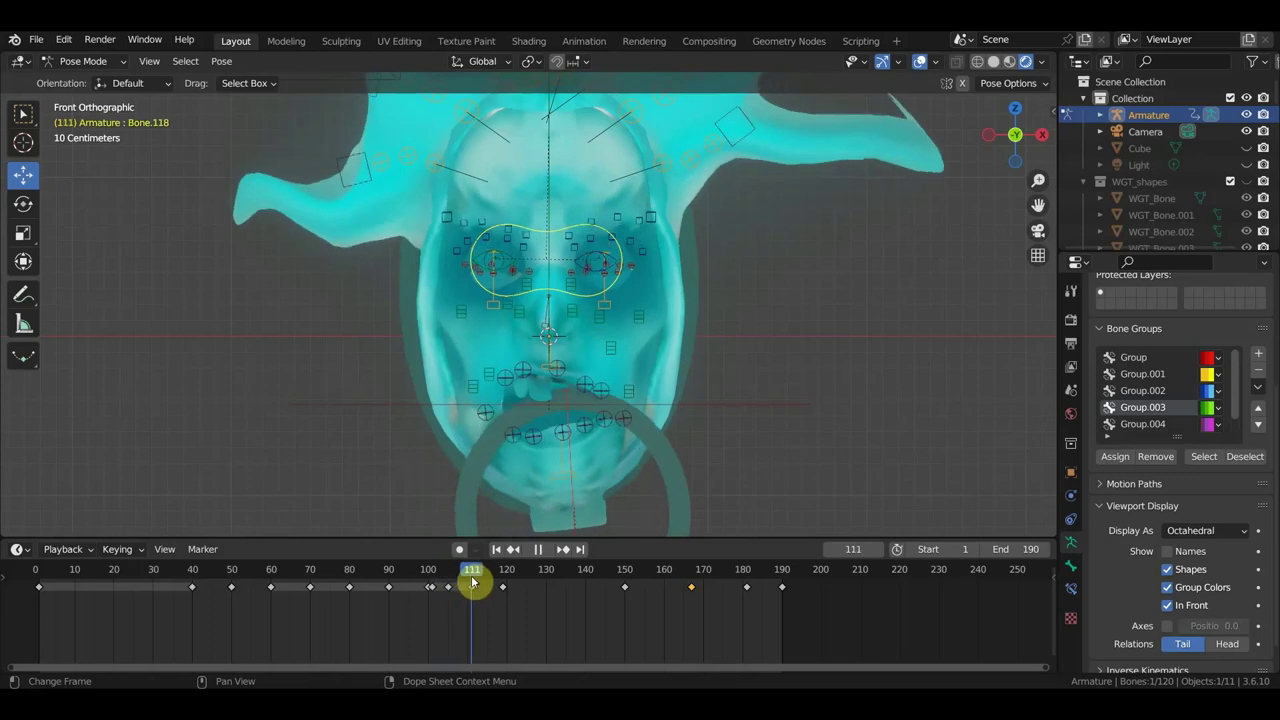
key(Escape)
drag(845, 635, 460, 578)
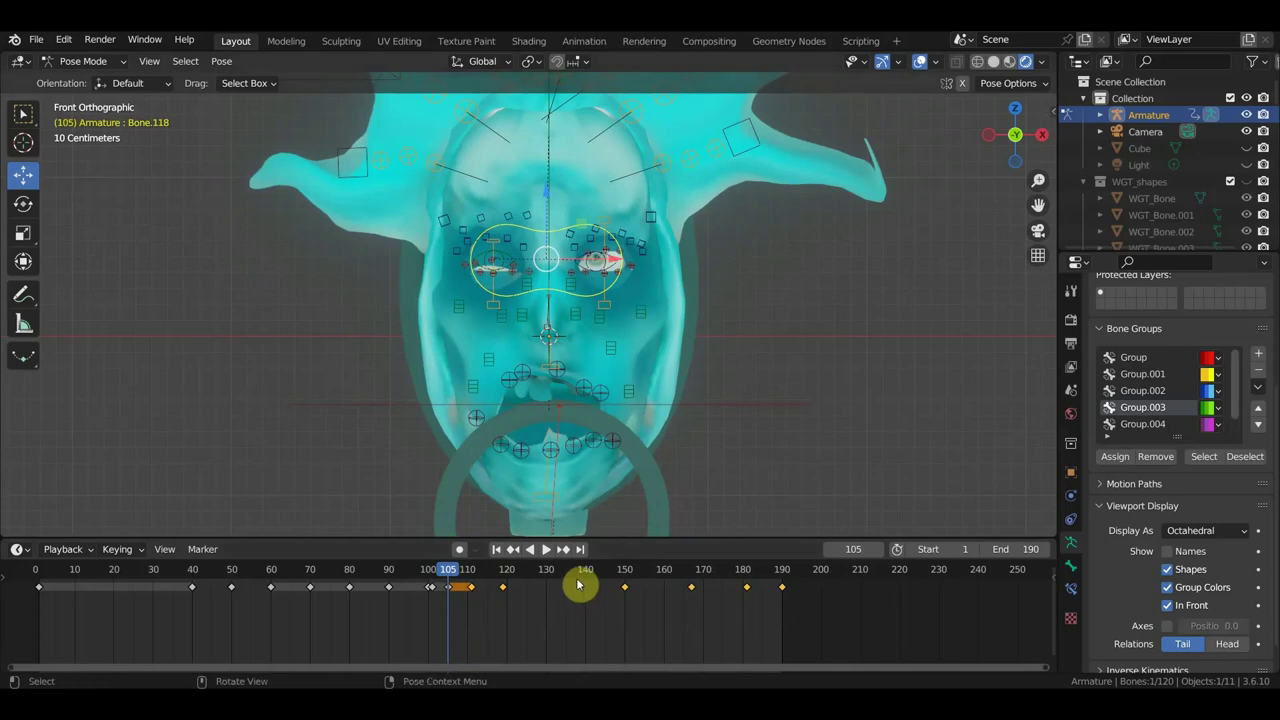
key(a)
mouse_move(818, 626)
mouse_down()
mouse_move(474, 572)
mouse_move(481, 587)
mouse_up()
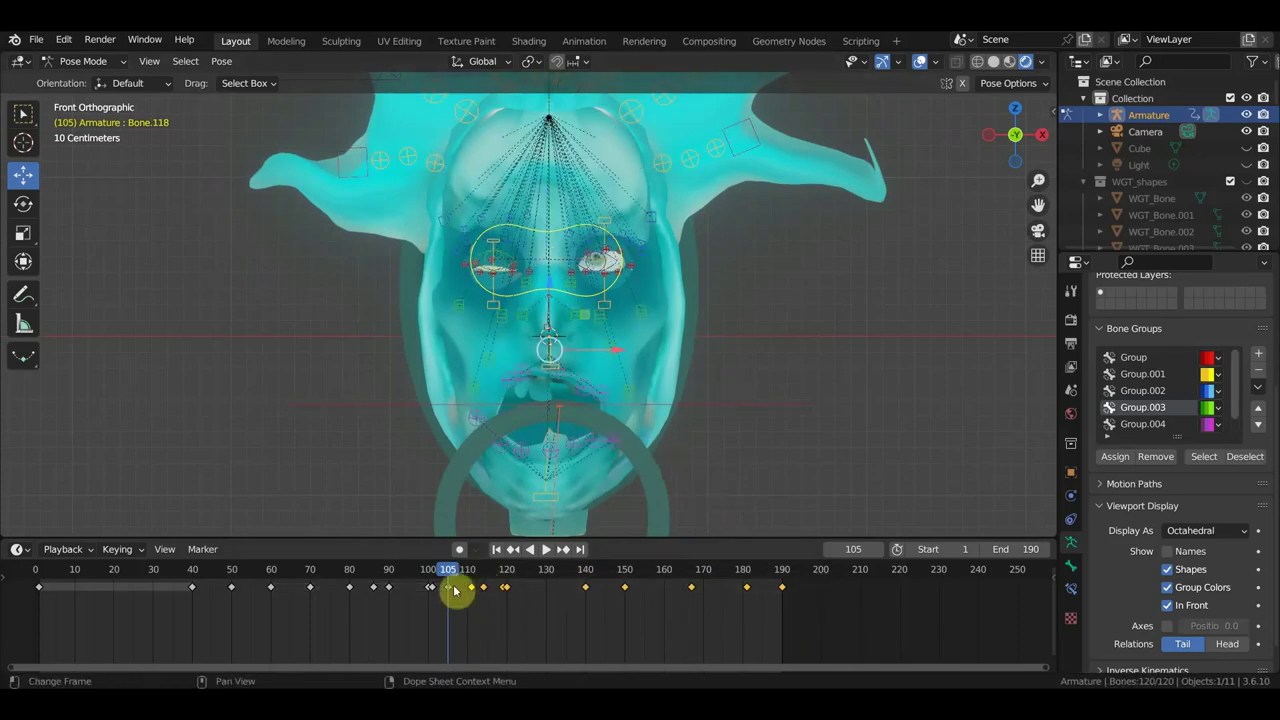
key(space)
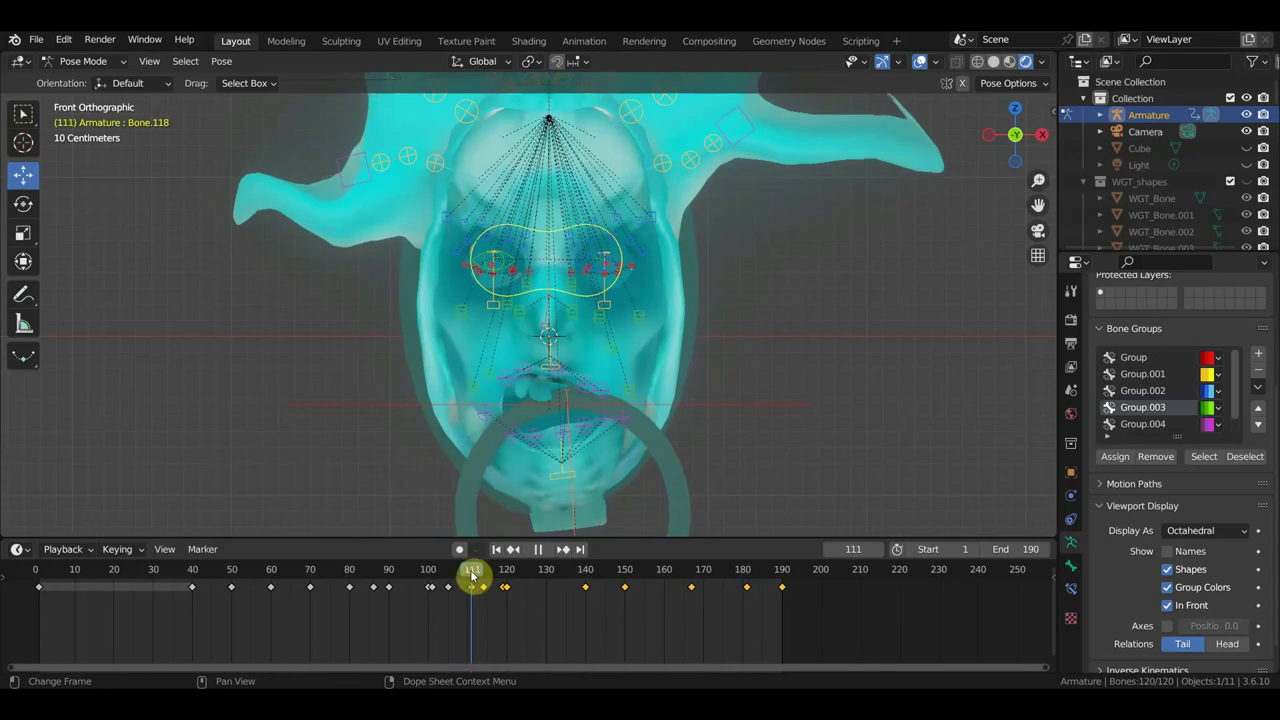
key(s)
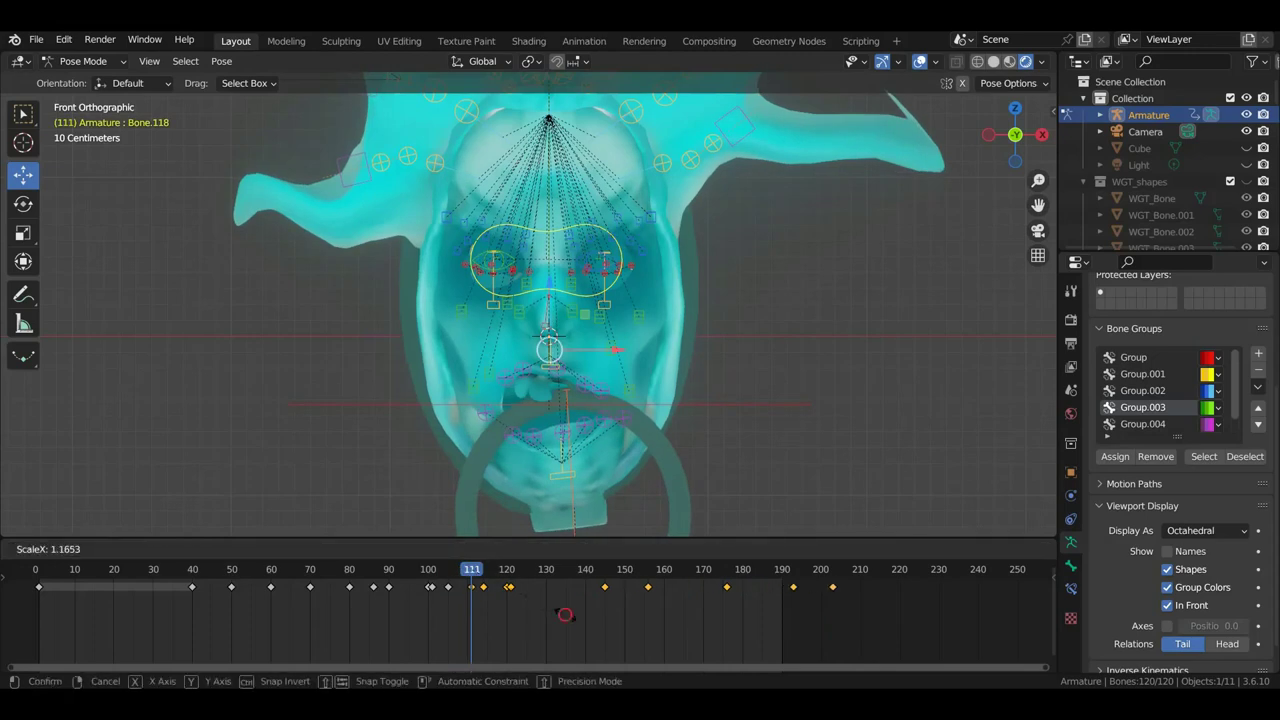
click(565, 614)
- Shift the selected keys later, then slide a keyframe toward frame 118 and review playback
key(g)
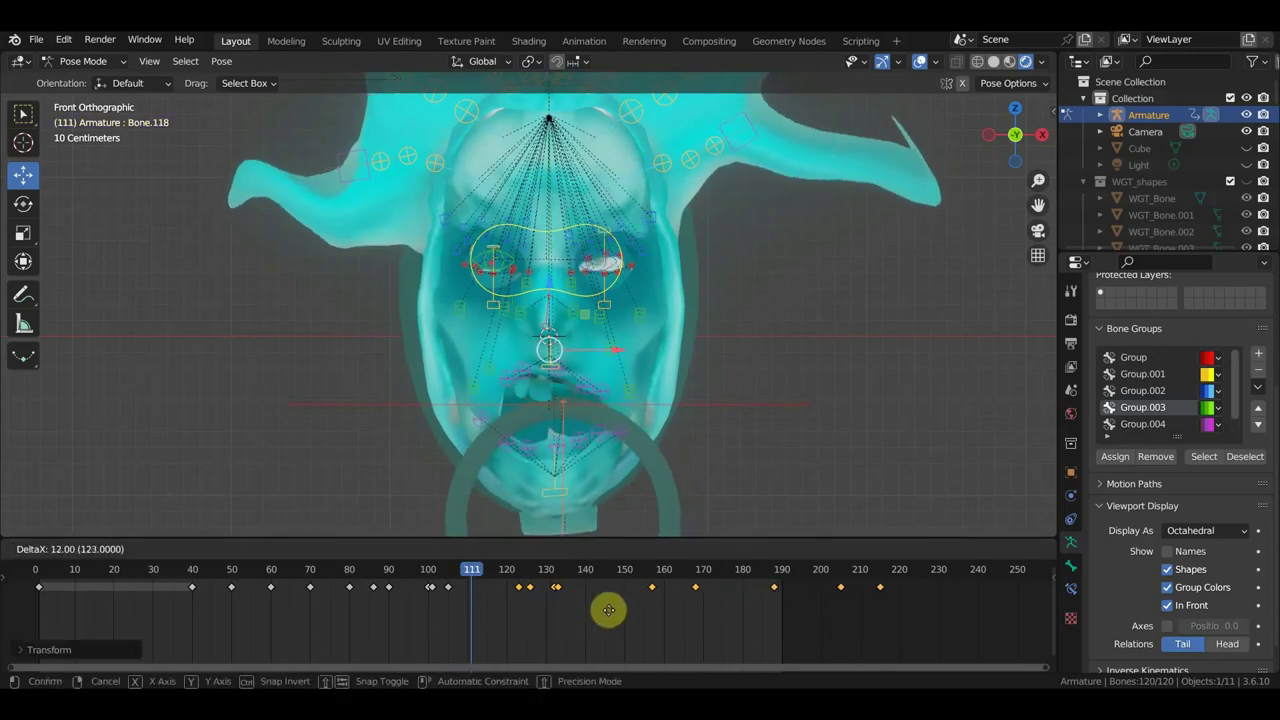
click(601, 590)
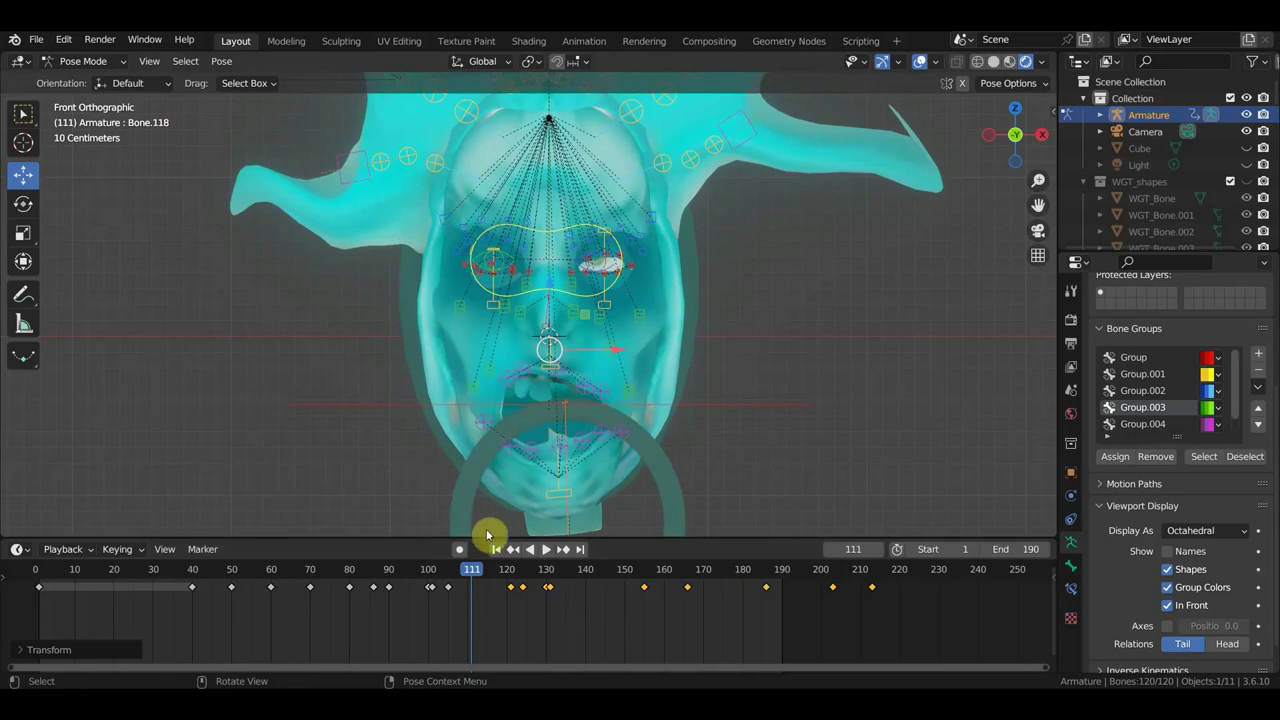
mouse_move(457, 571)
mouse_down()
mouse_move(538, 582)
mouse_move(445, 587)
mouse_up()
key(space)
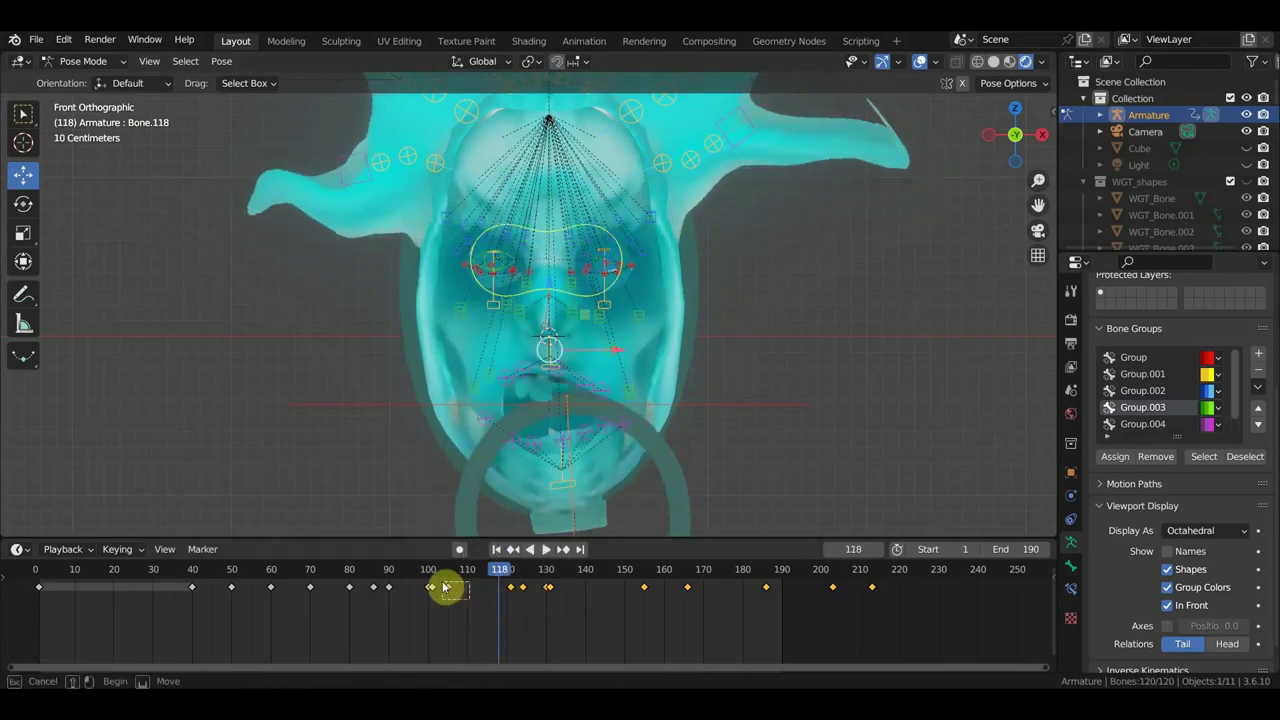
key(g)
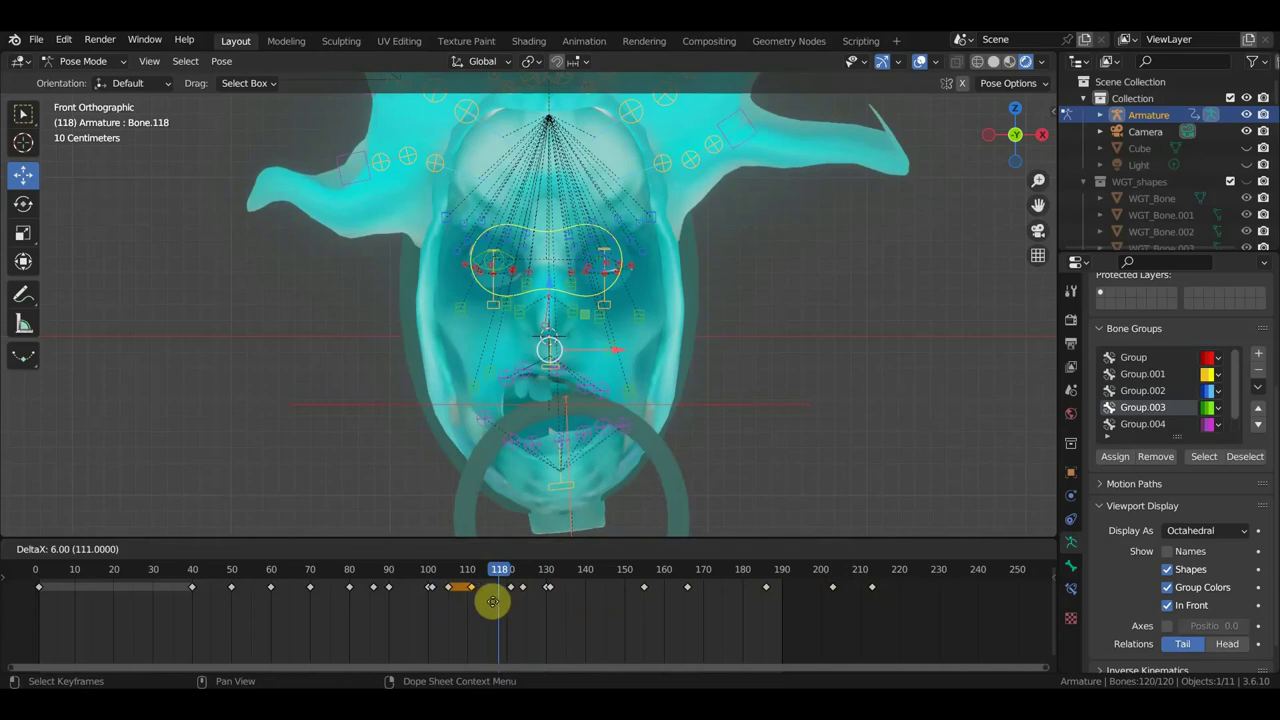
click(511, 603)
key(space)
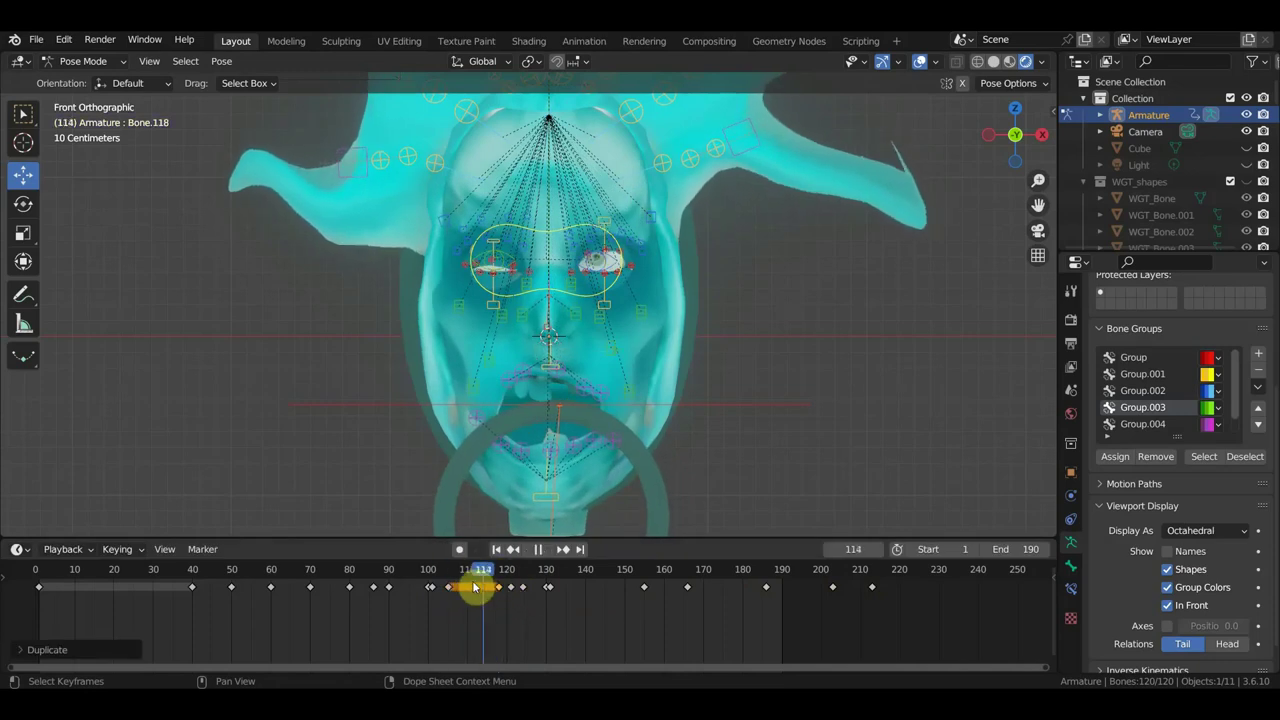
key(space)
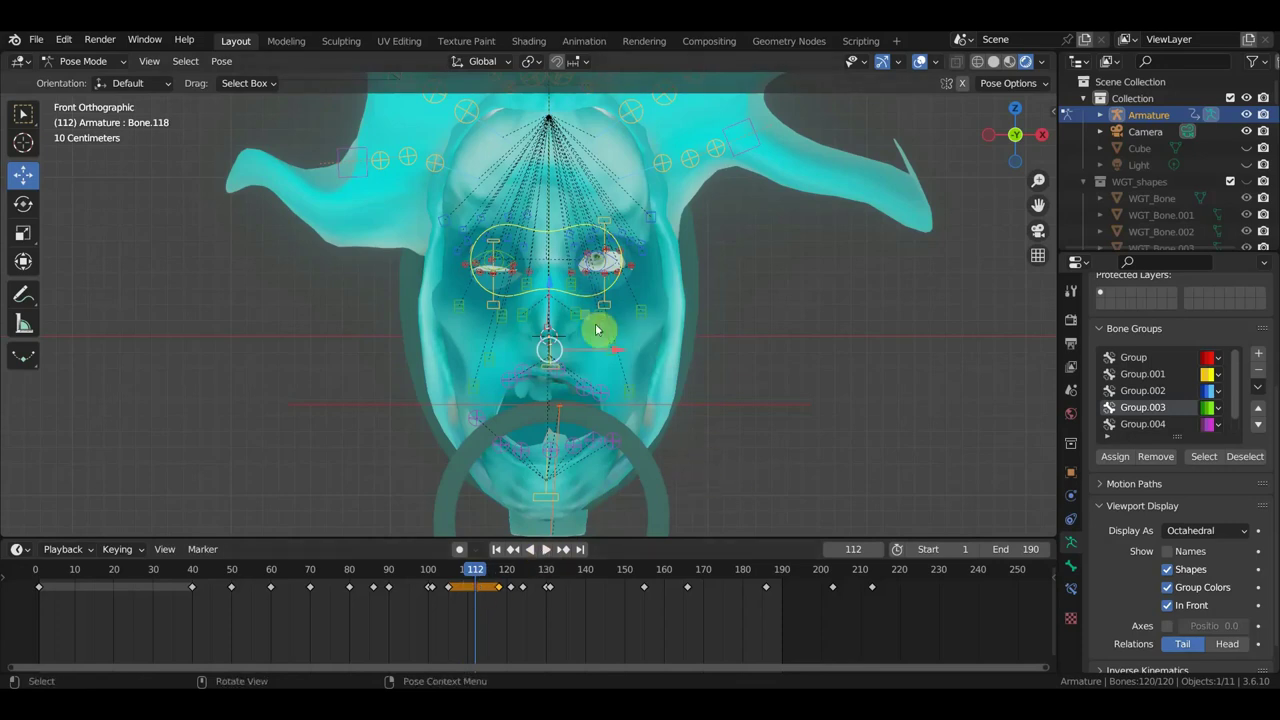
- Select the mouth and jaw bones and copy their frame-132 key to around frame 114
drag(729, 476, 410, 372)
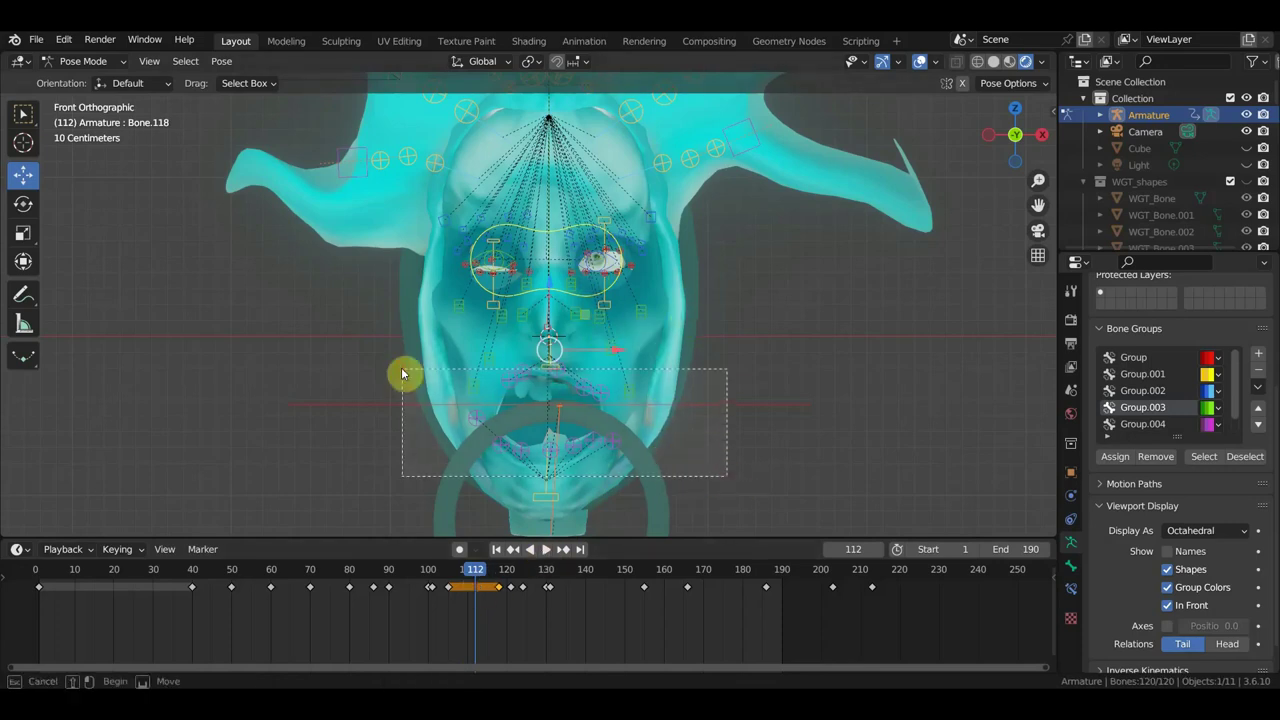
click(554, 579)
click(552, 590)
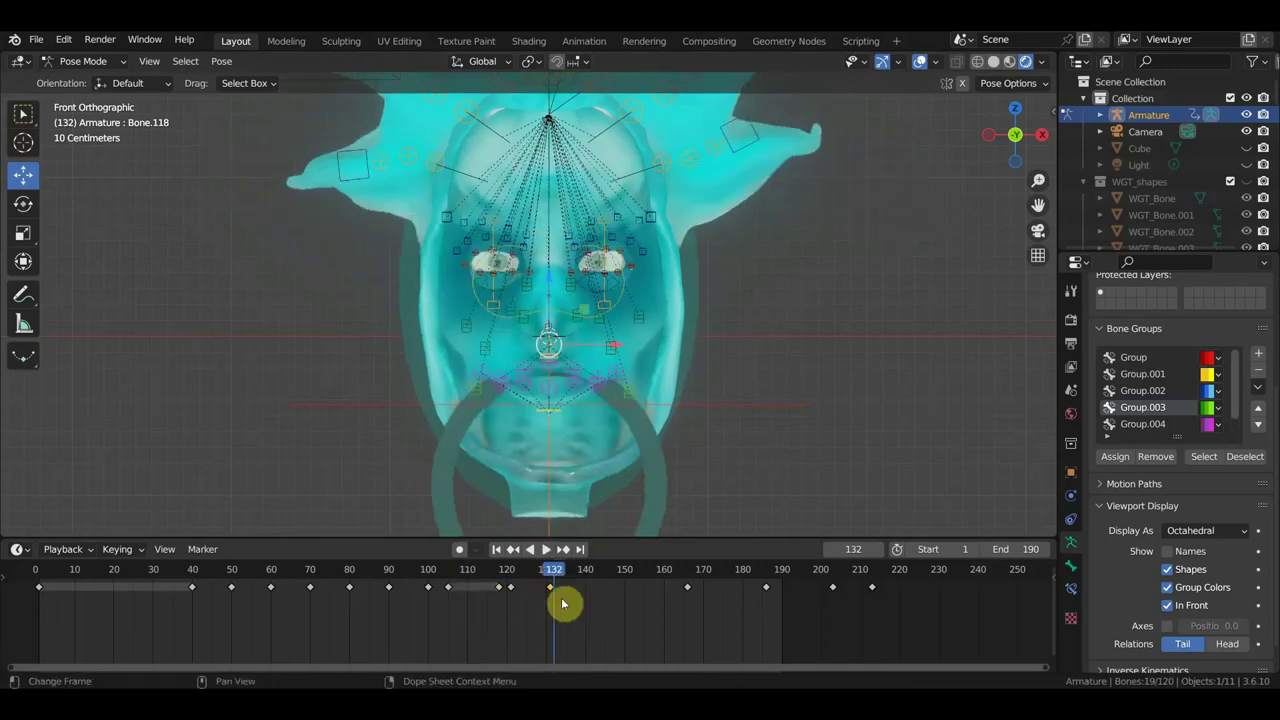
key(g)
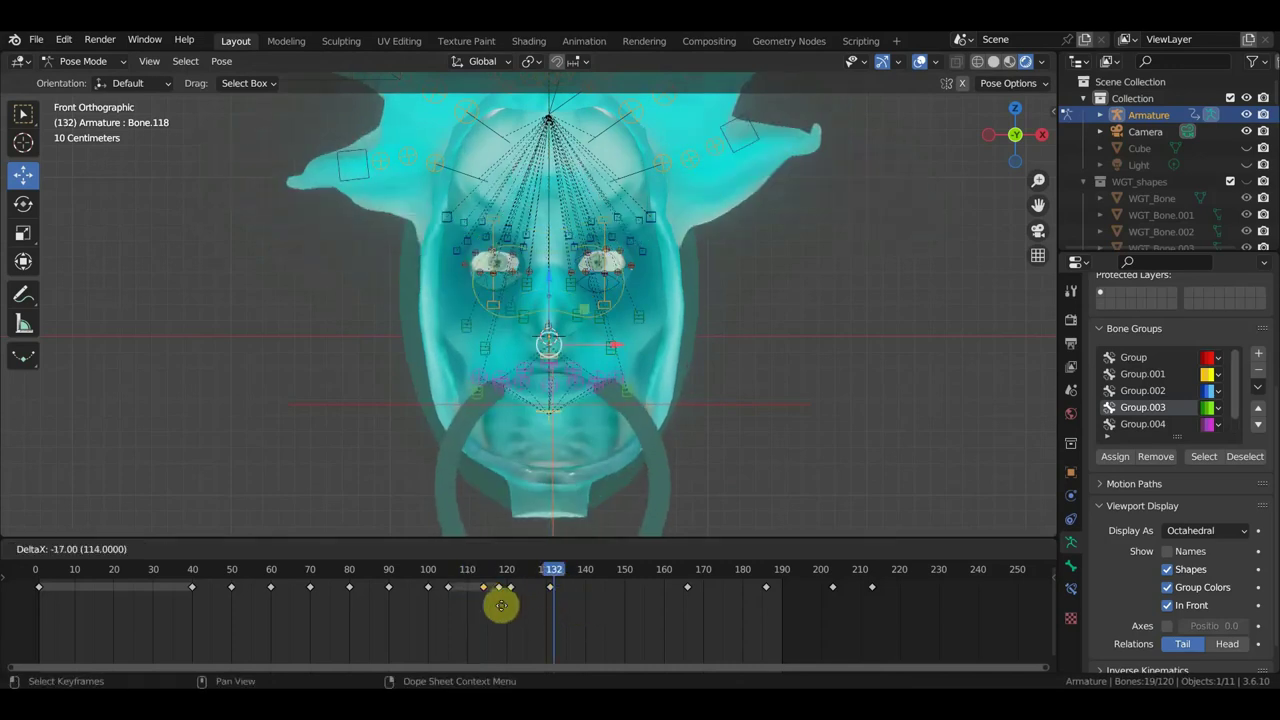
click(487, 603)
key(shift+ctrl+space)
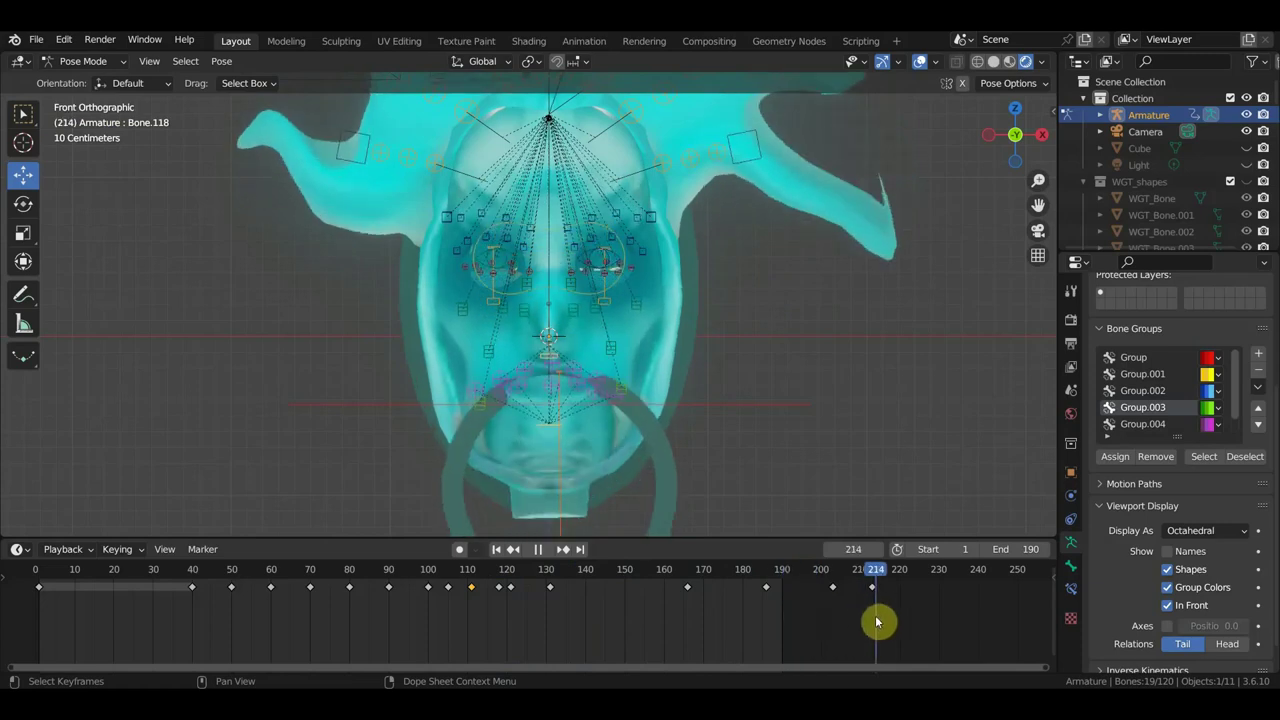
- Set the end frame to 214 and play the full animation zoomed on the face, overlays hidden
key(space)
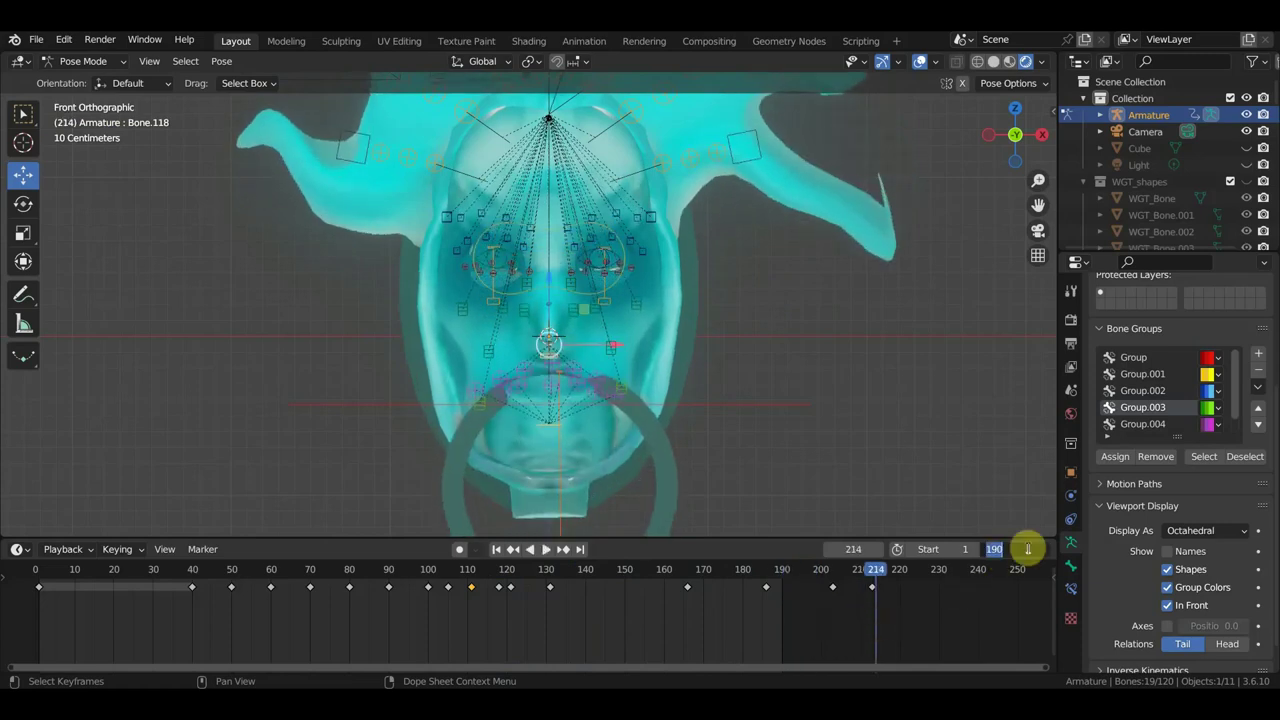
click(1016, 549)
text(214)
key(Return)
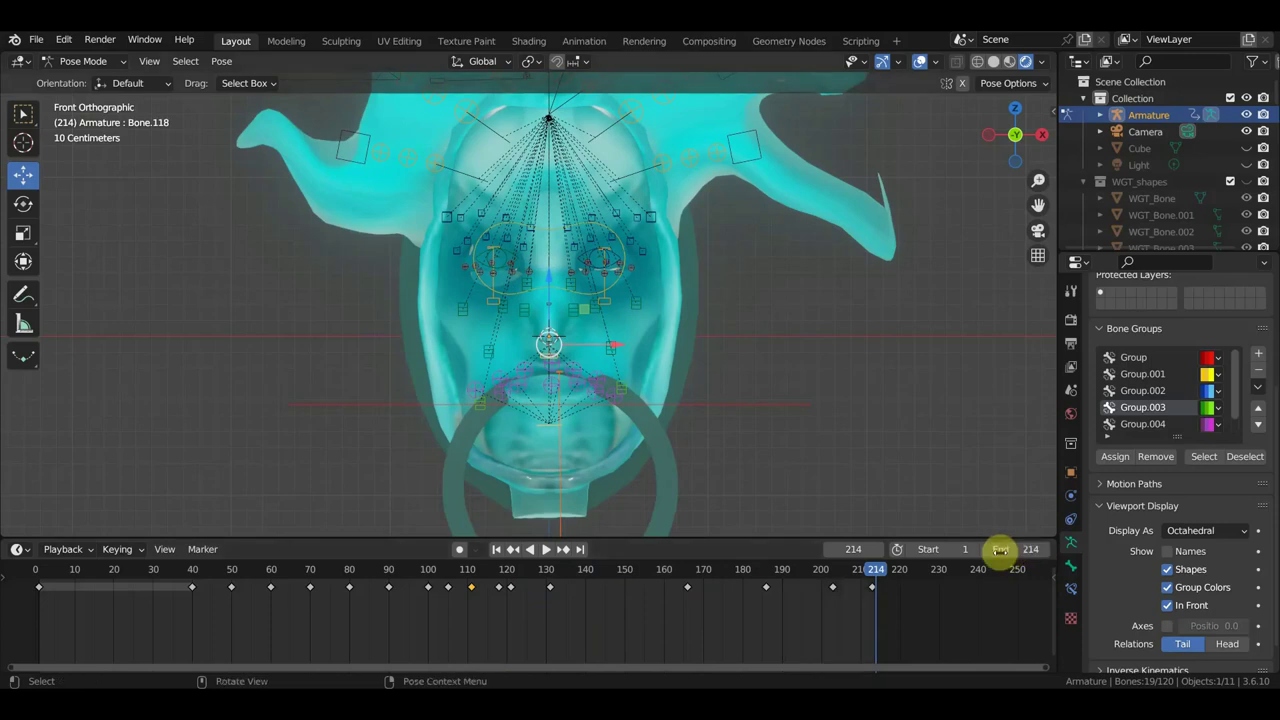
key(space)
scroll(808, 405, down, 2)
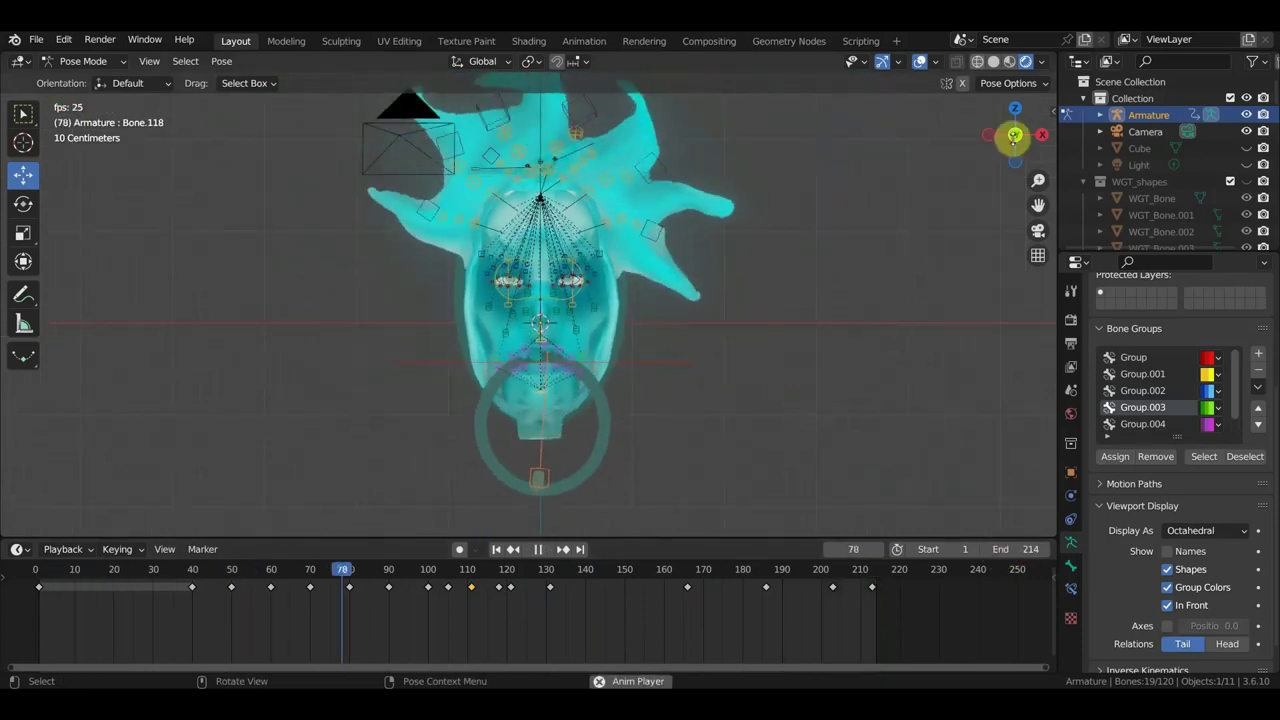
click(920, 60)
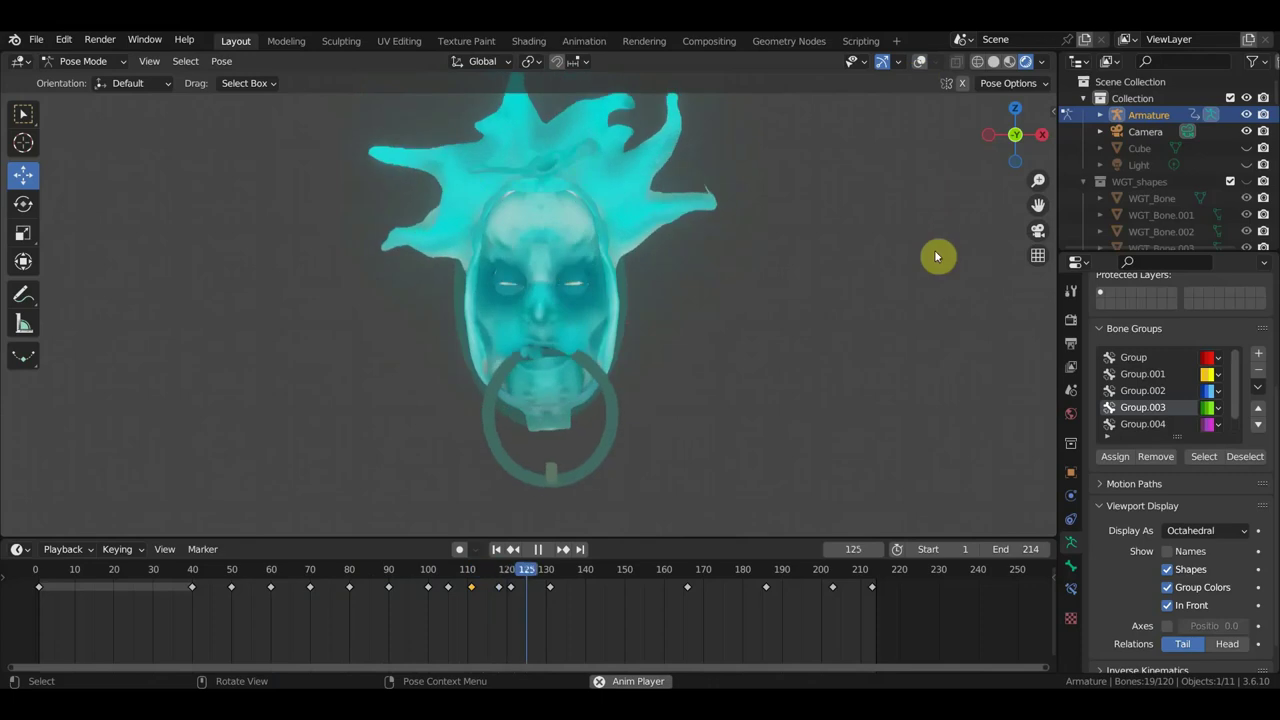
mouse_move(1020, 178)
mouse_down()
mouse_move(870, 301)
mouse_move(818, 304)
mouse_up()
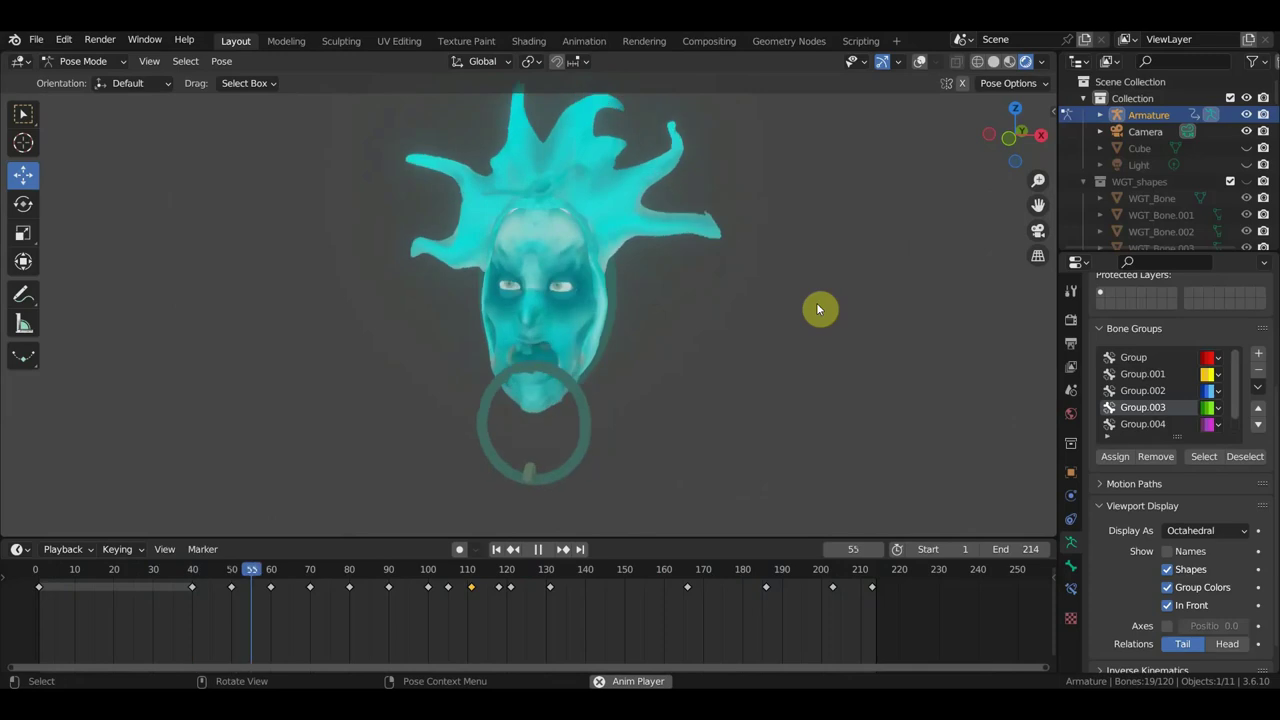
middle_drag(816, 302, 860, 296)
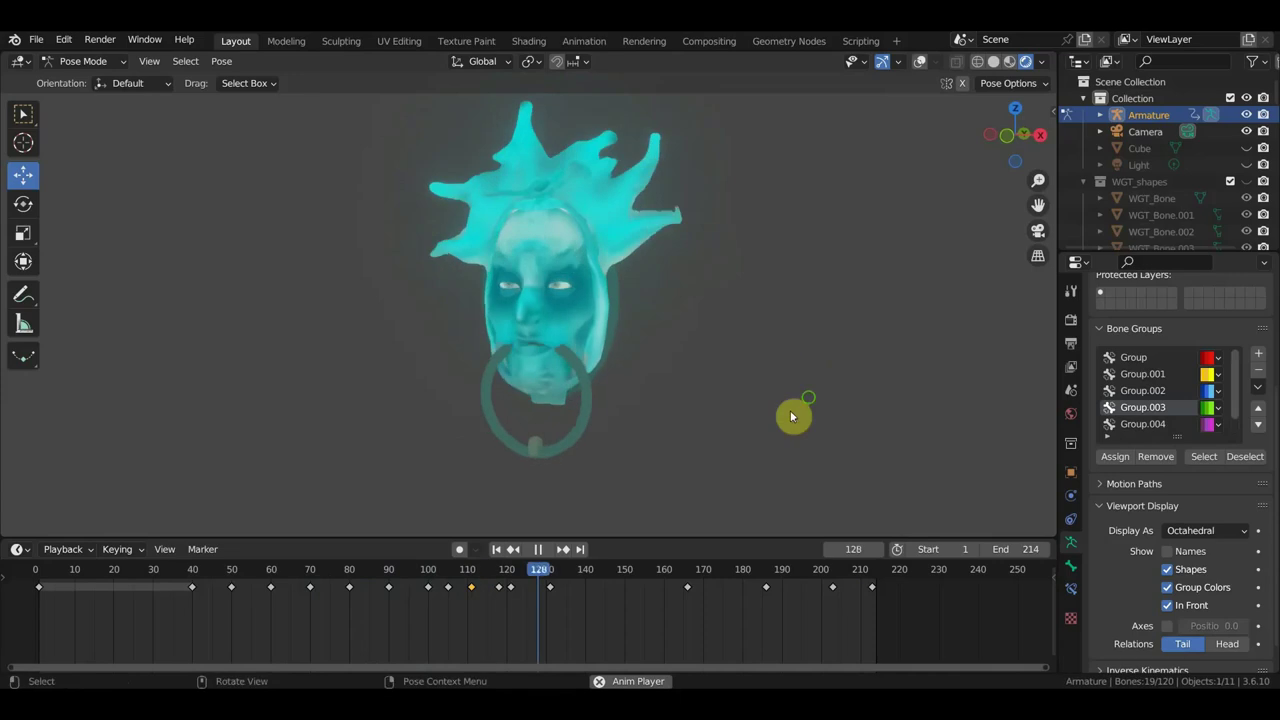
middle_drag(791, 417, 840, 394)
- Stop playback and scrub back to frame 68, viewing the head in profile
click(538, 549)
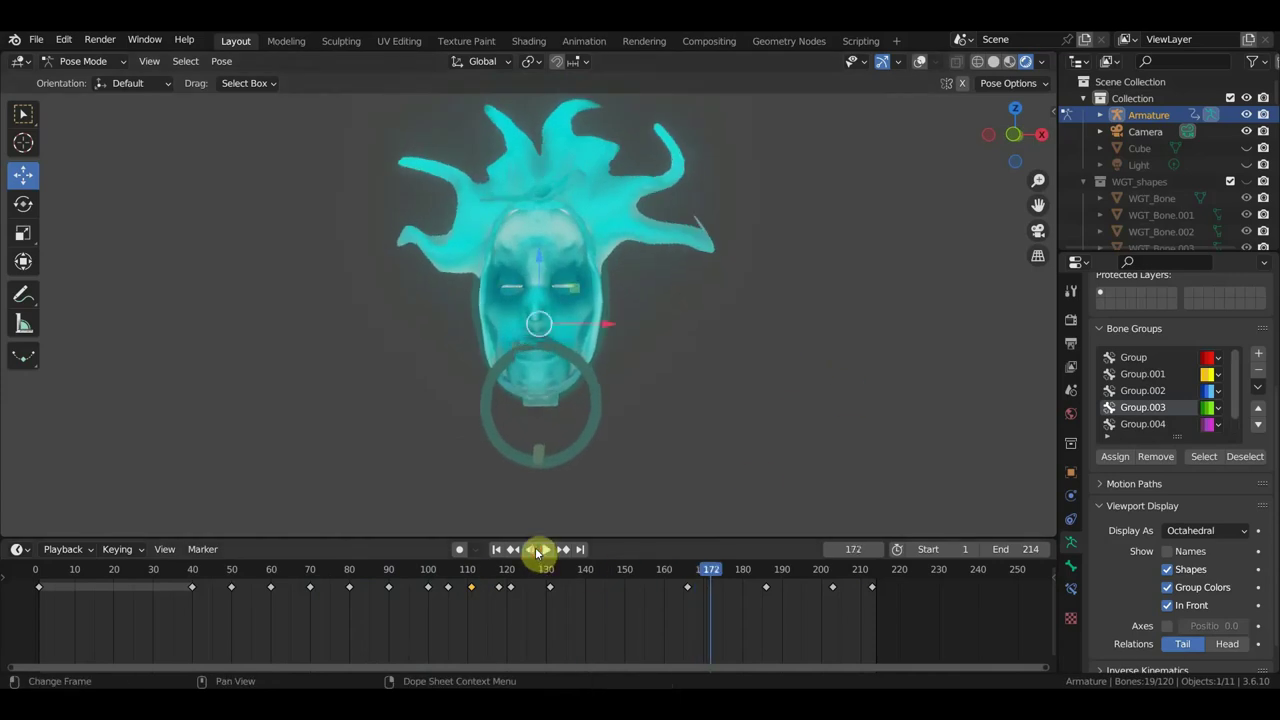
mouse_move(711, 574)
mouse_down()
mouse_move(421, 586)
mouse_move(500, 569)
mouse_move(631, 571)
mouse_move(400, 563)
mouse_move(529, 563)
mouse_move(434, 560)
mouse_up()
mouse_move(480, 500)
middle_down()
mouse_move(666, 423)
mouse_move(535, 430)
middle_up()
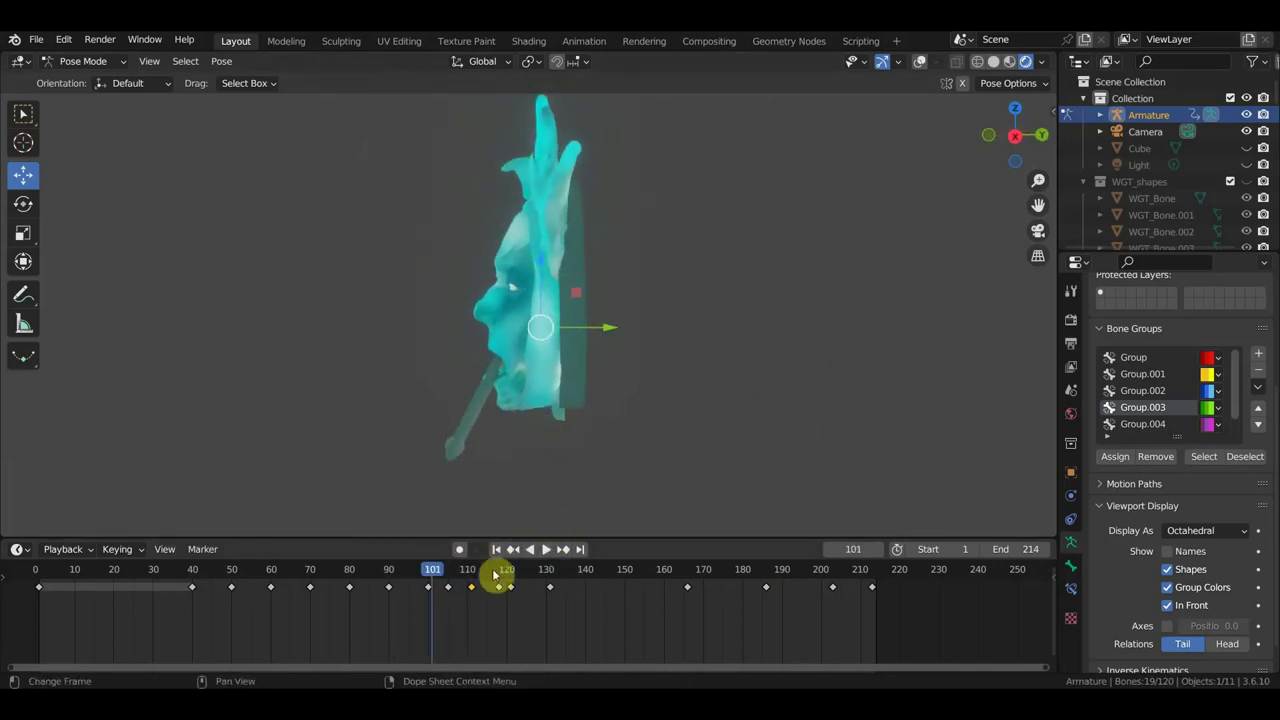
mouse_move(434, 577)
mouse_down()
mouse_move(418, 575)
mouse_move(486, 582)
mouse_move(261, 573)
mouse_move(300, 587)
mouse_up()
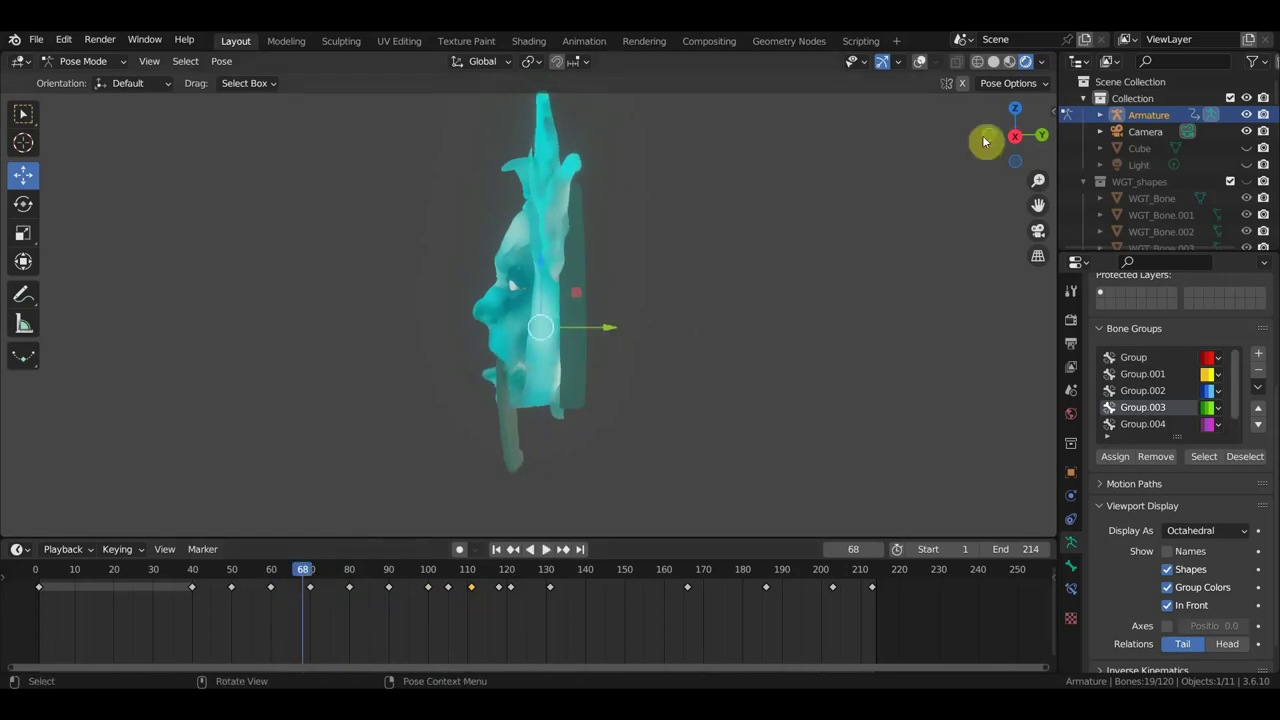
- Rotate Bone.110 near the mouth 17.5°, adjust it slightly, and key its location and rotation
click(920, 63)
key(KP_3)
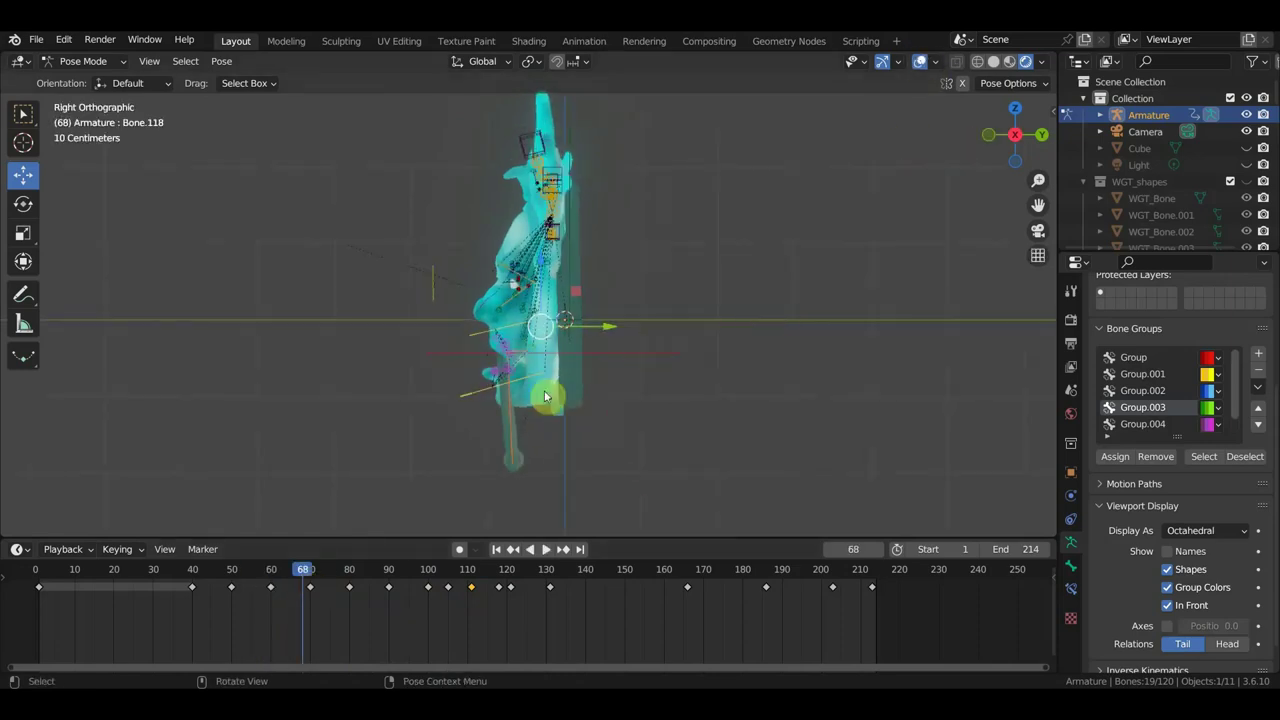
click(513, 435)
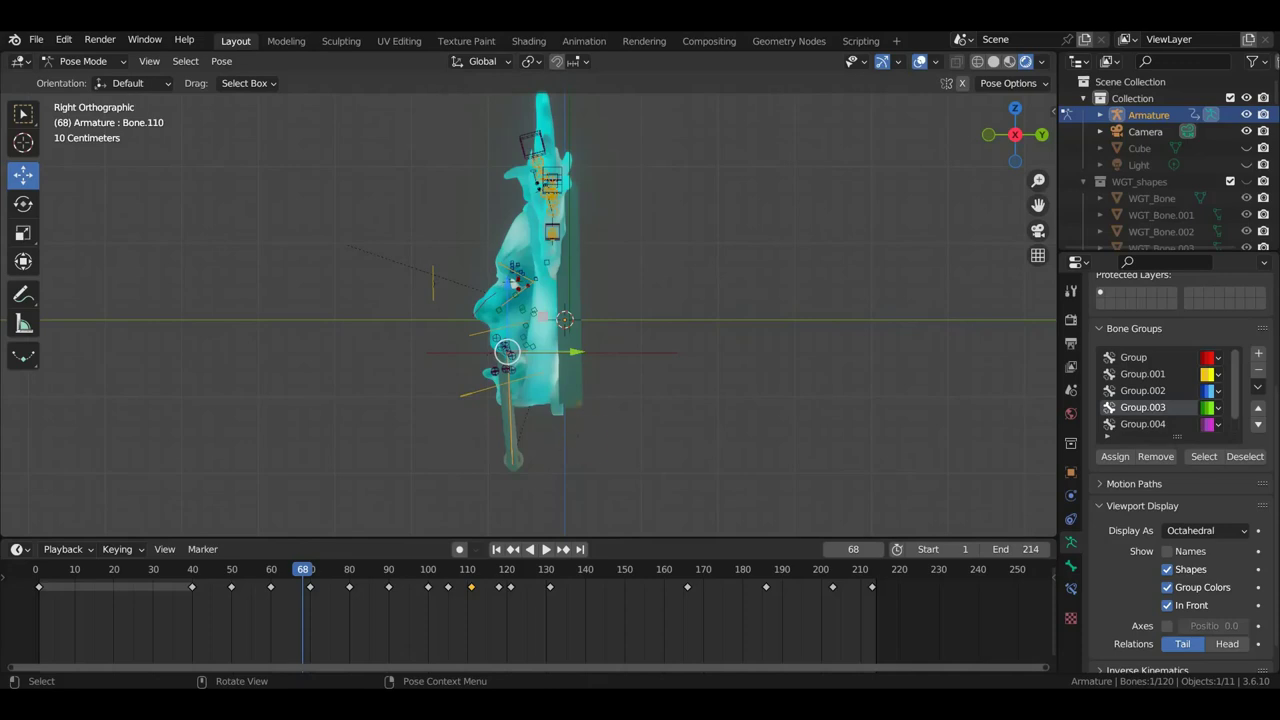
key(r)
click(600, 440)
middle_drag(600, 440, 810, 420)
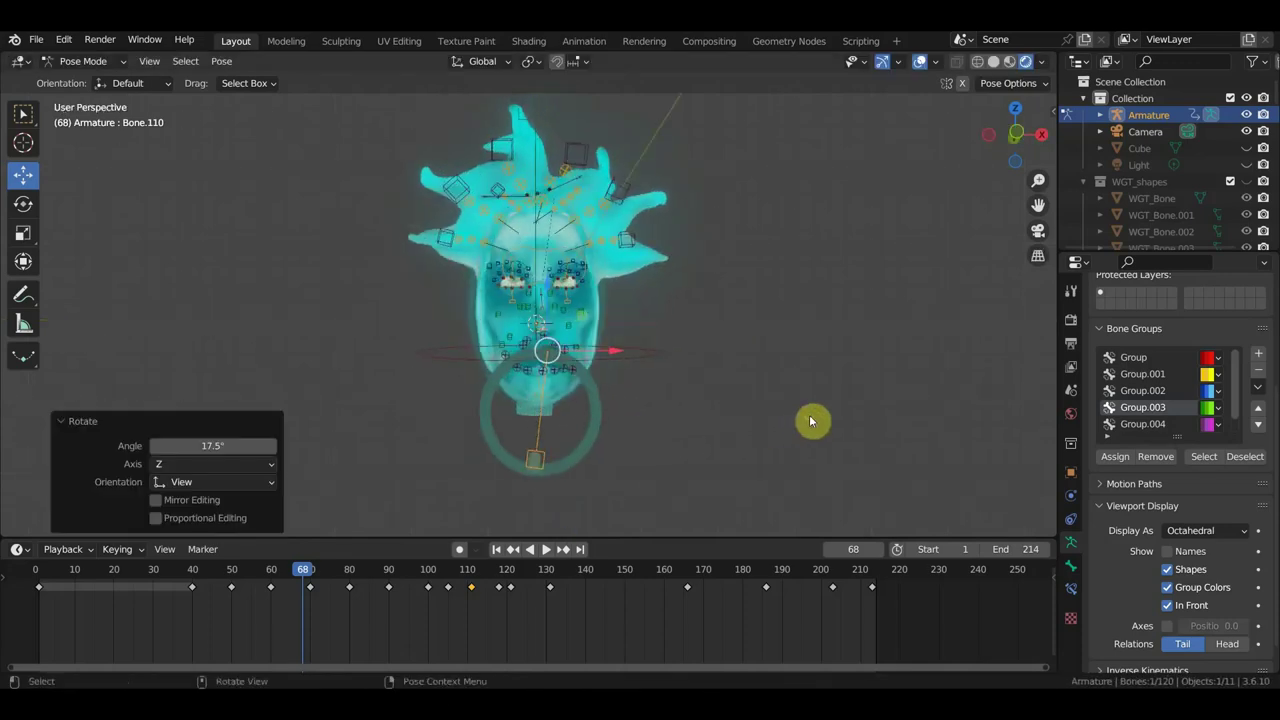
key(r)
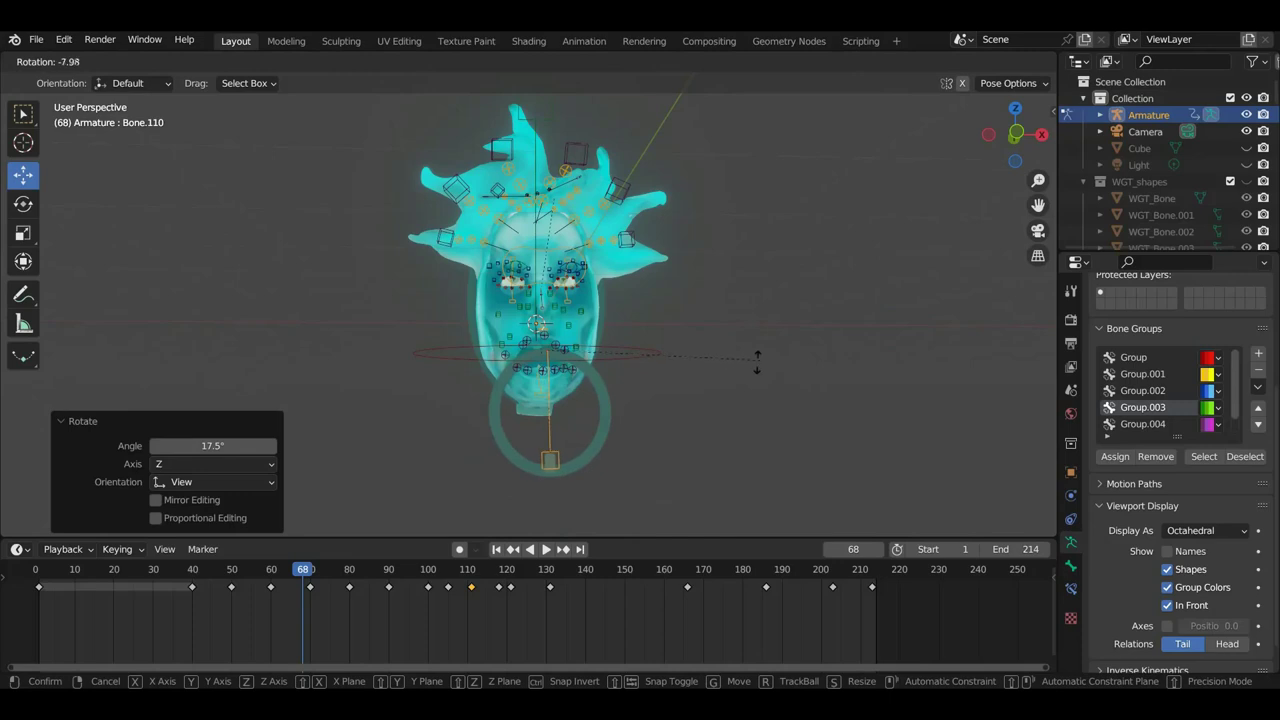
key(g)
click(748, 380)
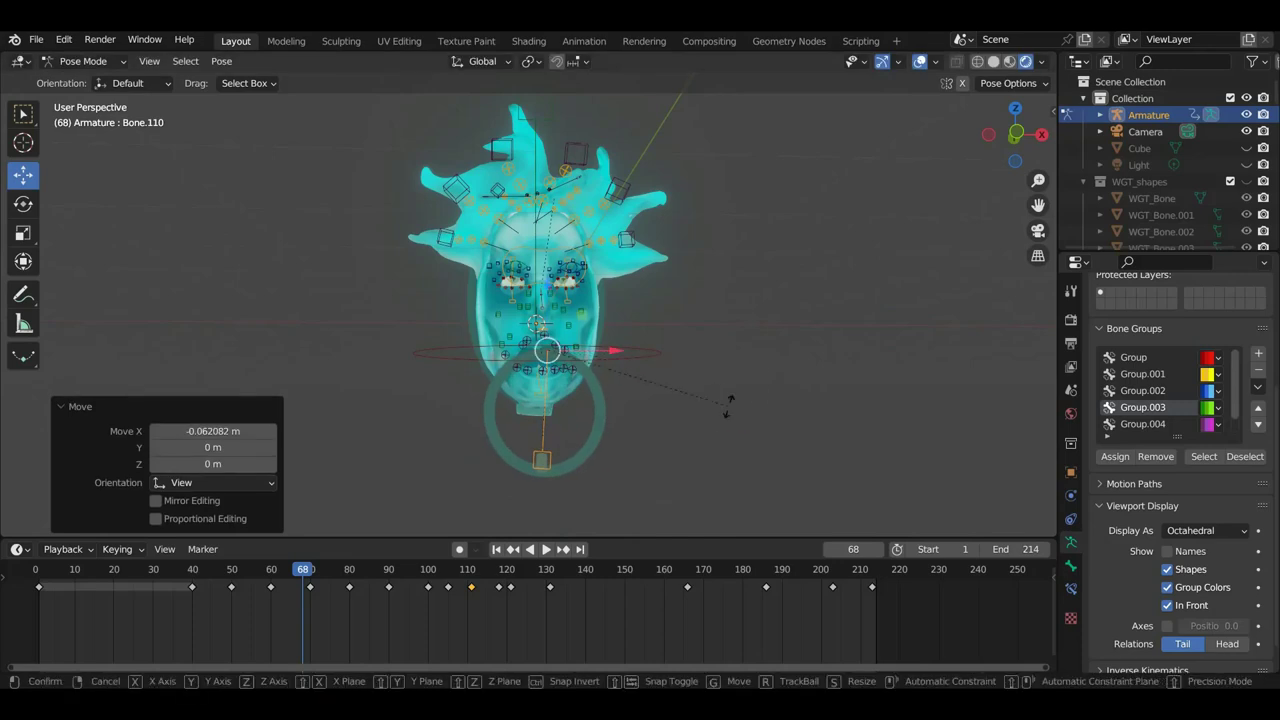
key(r)
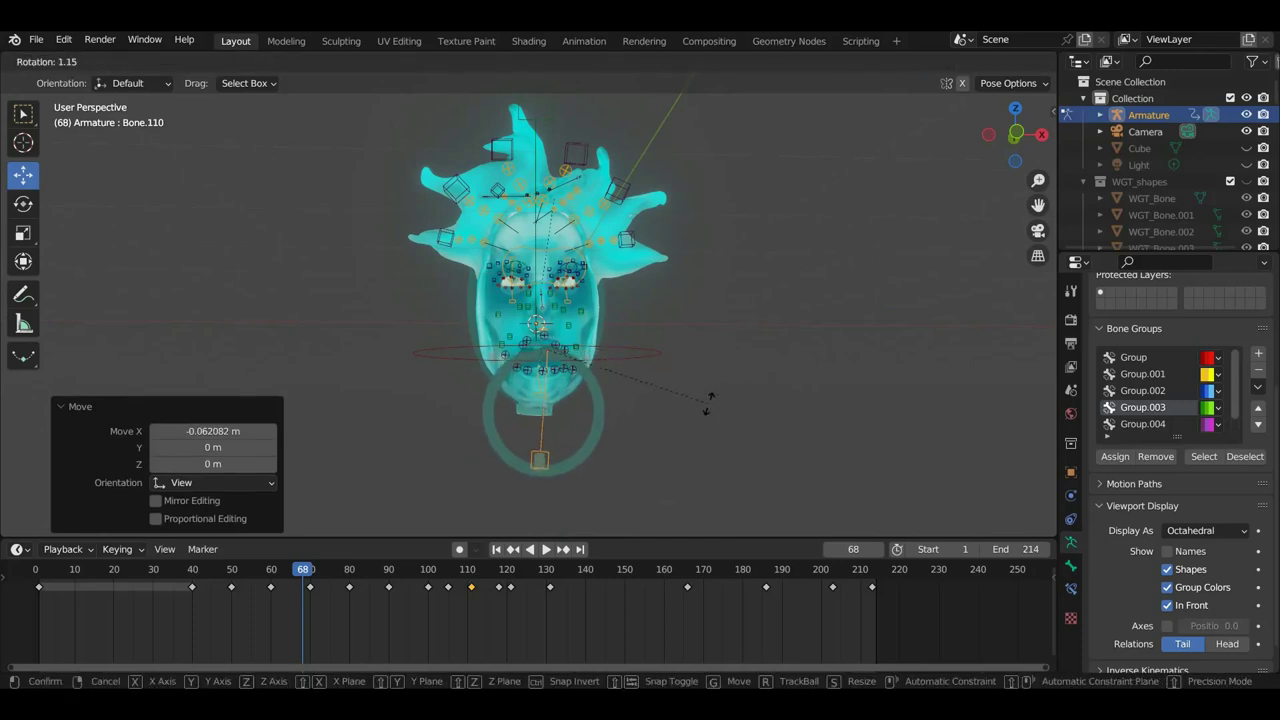
click(708, 405)
key(i)
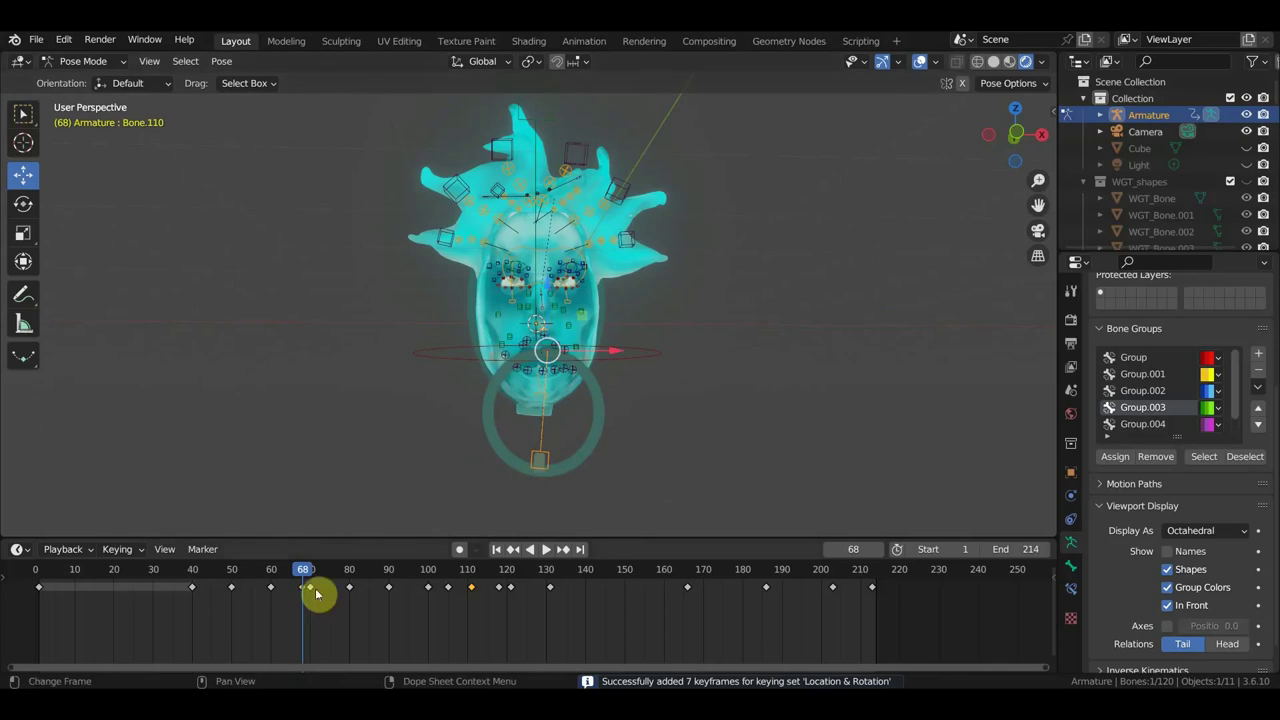
- Scrub through to check the new pose, ending at frame 46, and deselect all bones
mouse_move(305, 572)
mouse_down()
mouse_move(640, 580)
mouse_move(271, 574)
mouse_move(460, 568)
mouse_move(363, 563)
mouse_move(271, 534)
mouse_move(531, 549)
mouse_move(256, 546)
mouse_move(707, 542)
mouse_move(854, 557)
mouse_move(677, 560)
mouse_move(337, 523)
mouse_move(694, 545)
mouse_move(206, 557)
mouse_move(214, 549)
mouse_up()
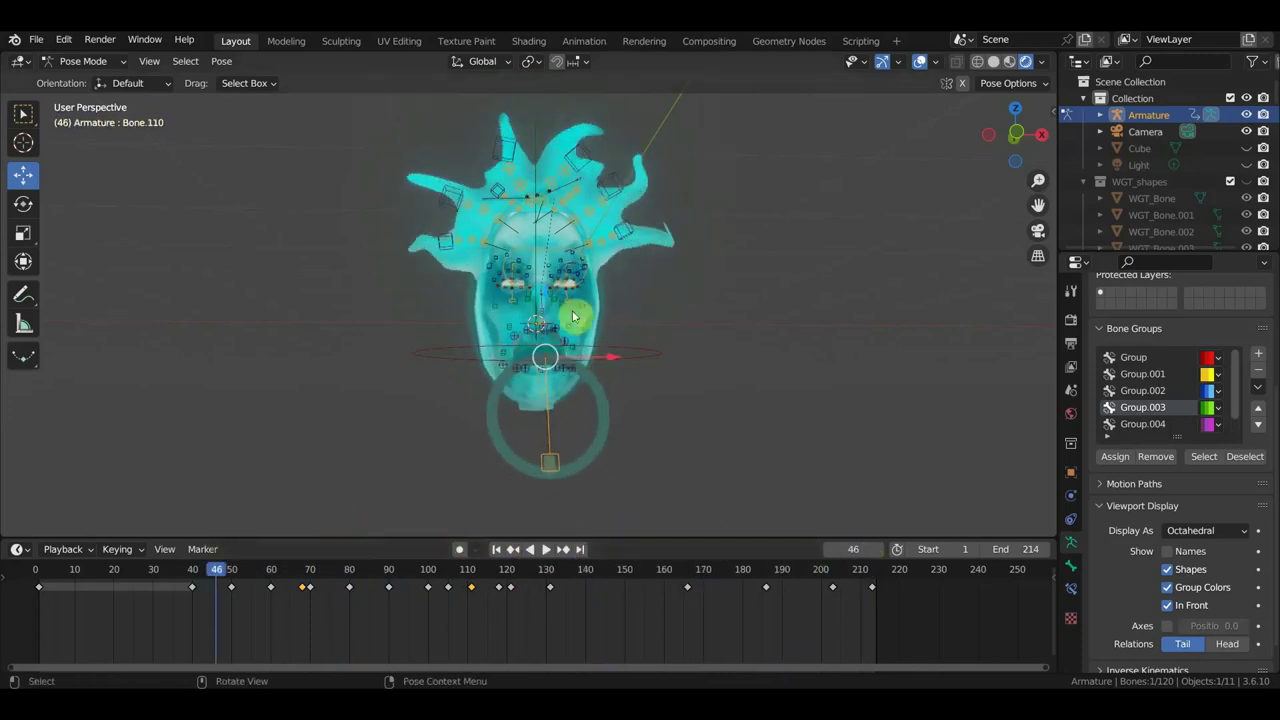
middle_drag(571, 314, 541, 318)
middle_drag(604, 233, 704, 221)
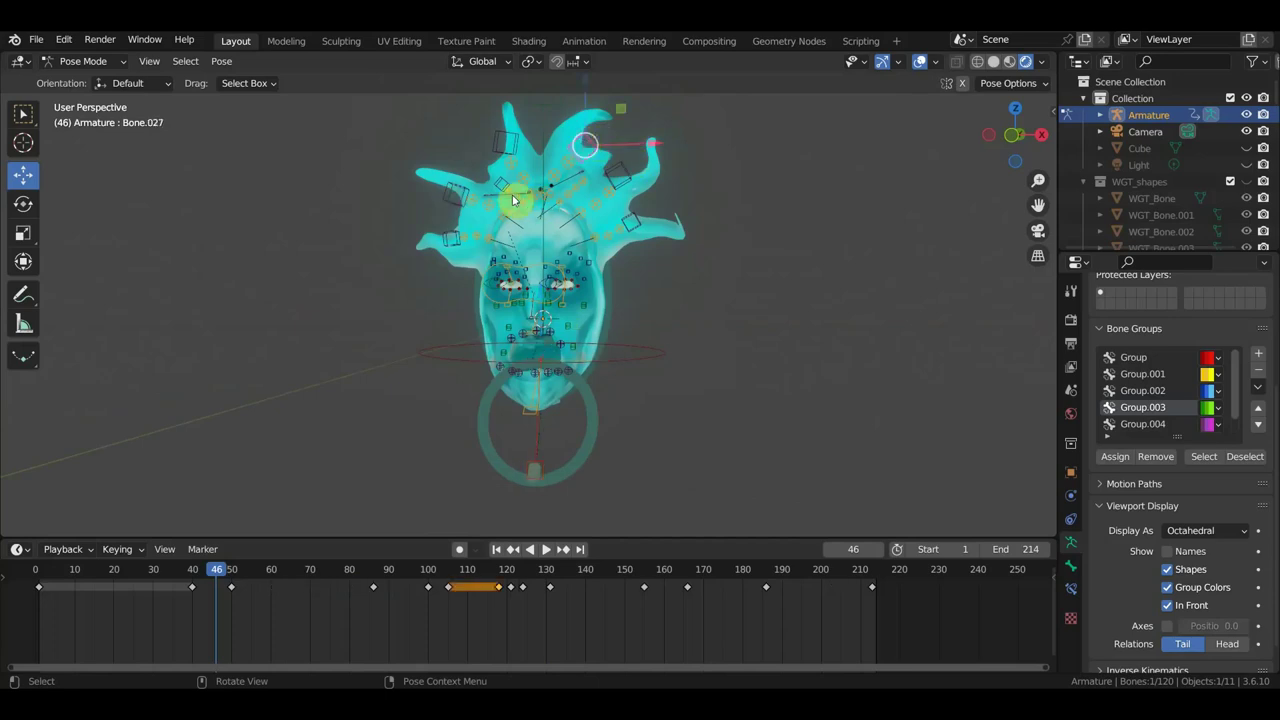
mouse_move(577, 178)
middle_down()
mouse_move(654, 183)
mouse_move(574, 206)
mouse_move(271, 213)
mouse_move(643, 200)
mouse_move(548, 174)
mouse_move(571, 171)
mouse_move(701, 228)
mouse_move(739, 274)
middle_up()
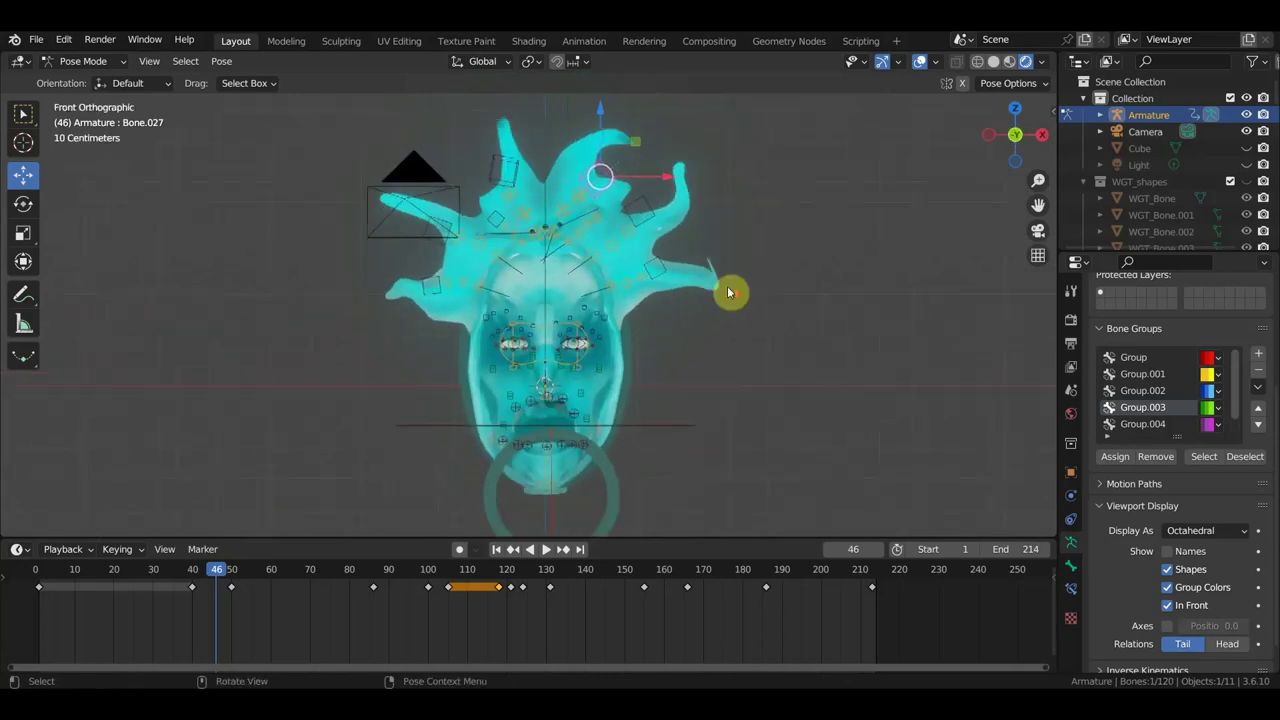
scroll(729, 291, down, 1)
shift+middle_drag(703, 334, 690, 323)
scroll(690, 323, up, 2)
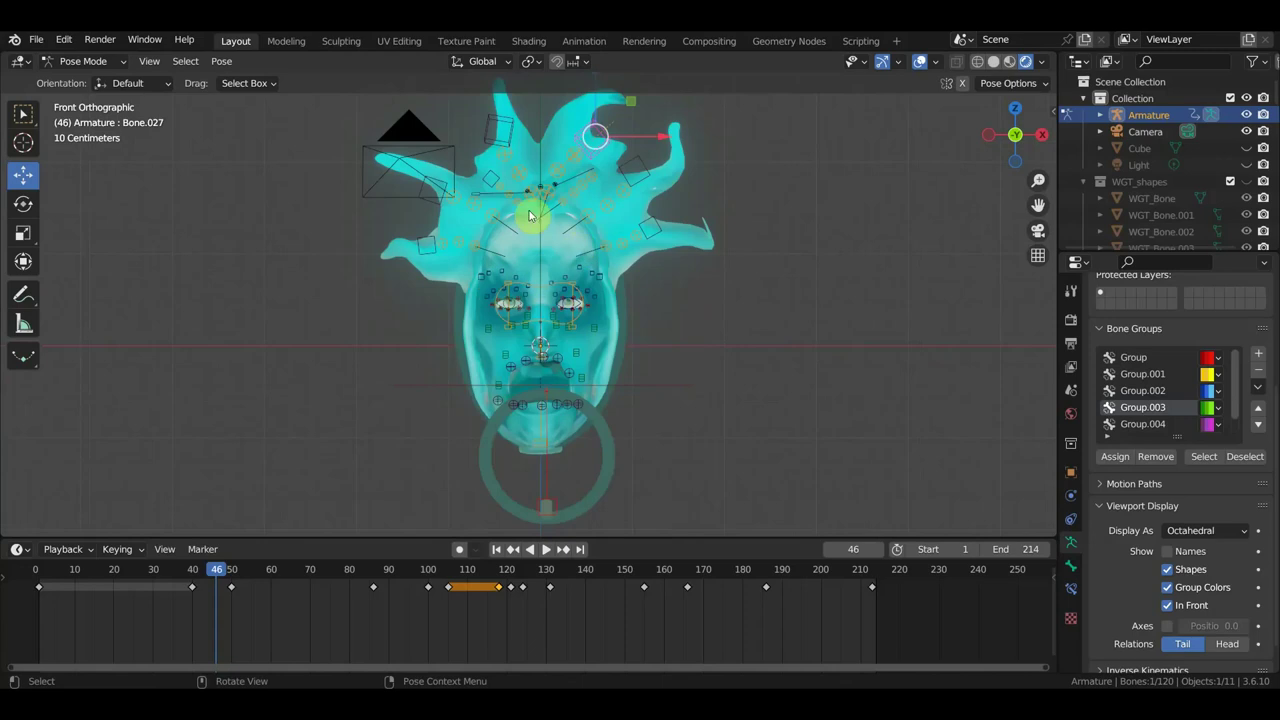
click(525, 139)
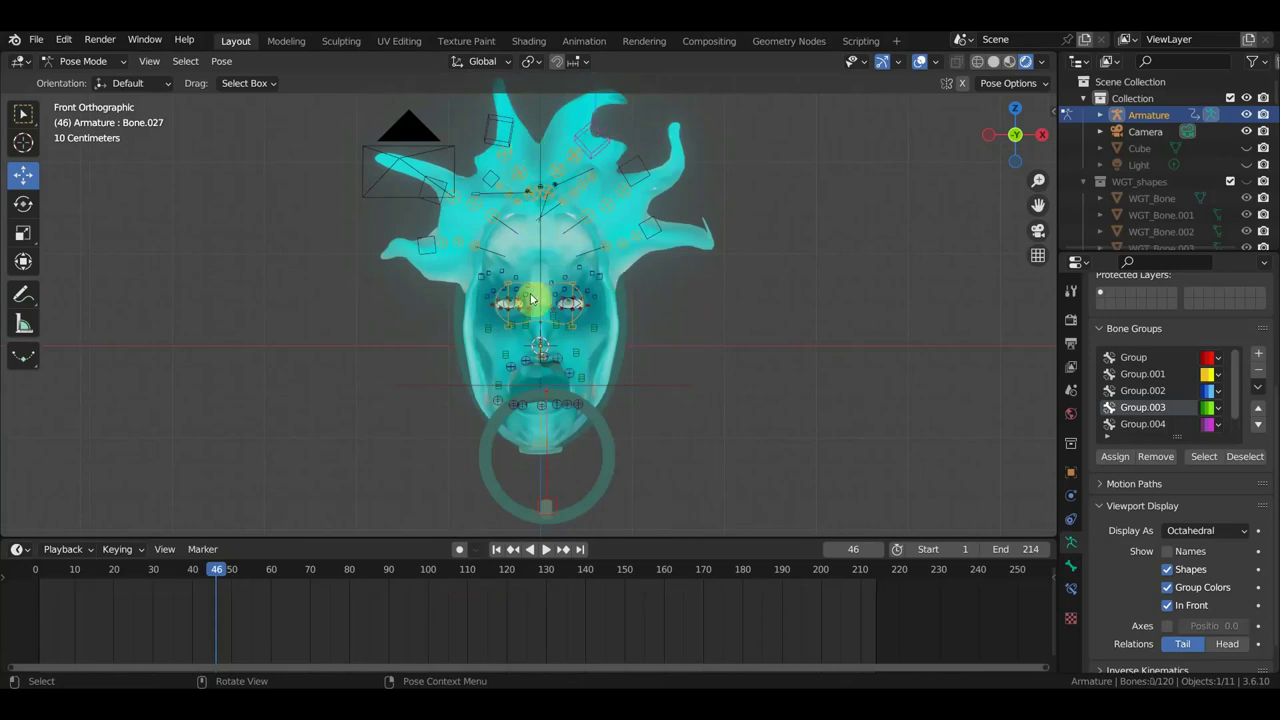
- Return to Object Mode, select the head mesh, and undo a trial pink stroke on the forehead
click(87, 61)
click(128, 80)
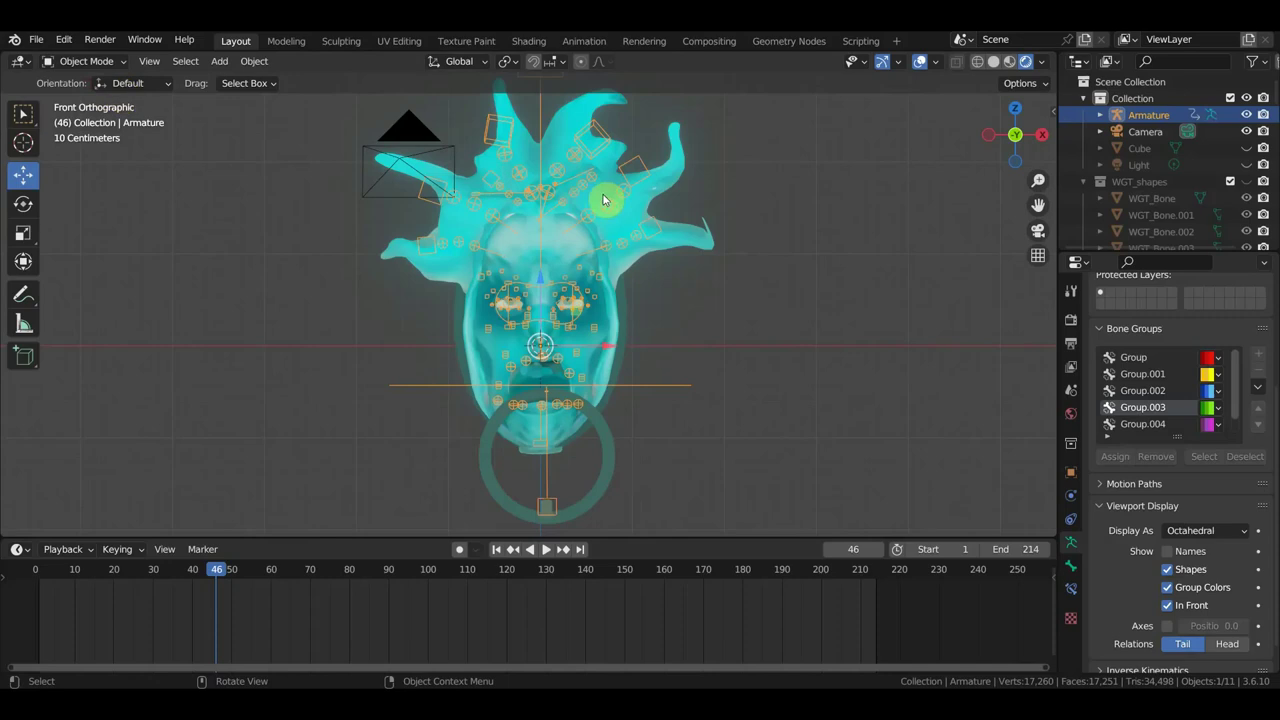
click(607, 225)
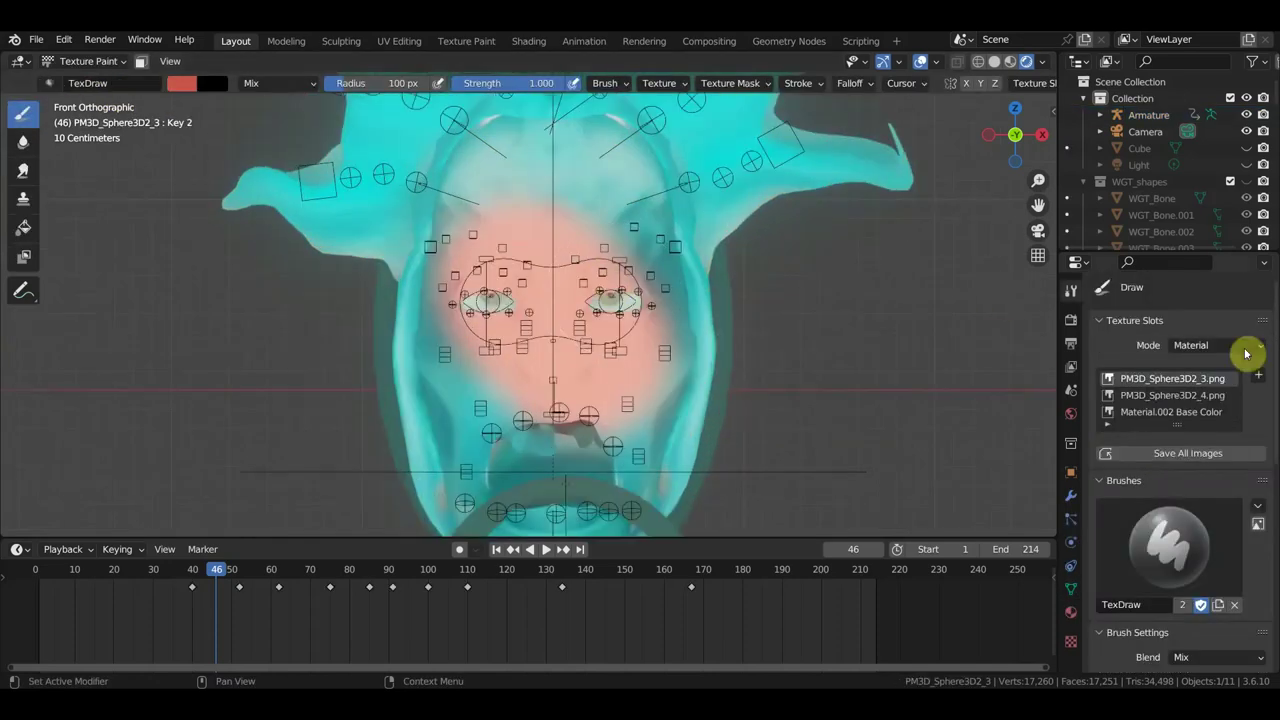
mouse_move(600, 270)
mouse_down()
mouse_move(503, 189)
mouse_move(591, 171)
mouse_move(508, 437)
mouse_move(493, 390)
mouse_up()
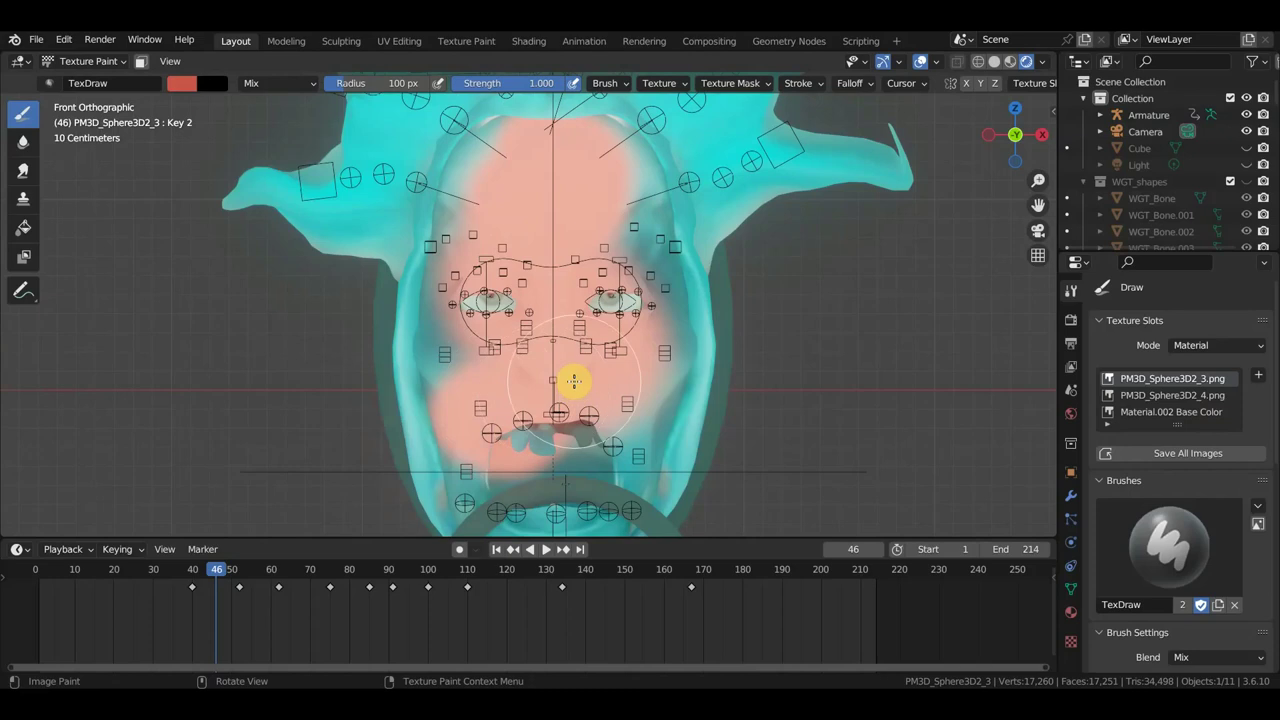
key(ctrl+z)
key(ctrl+z)
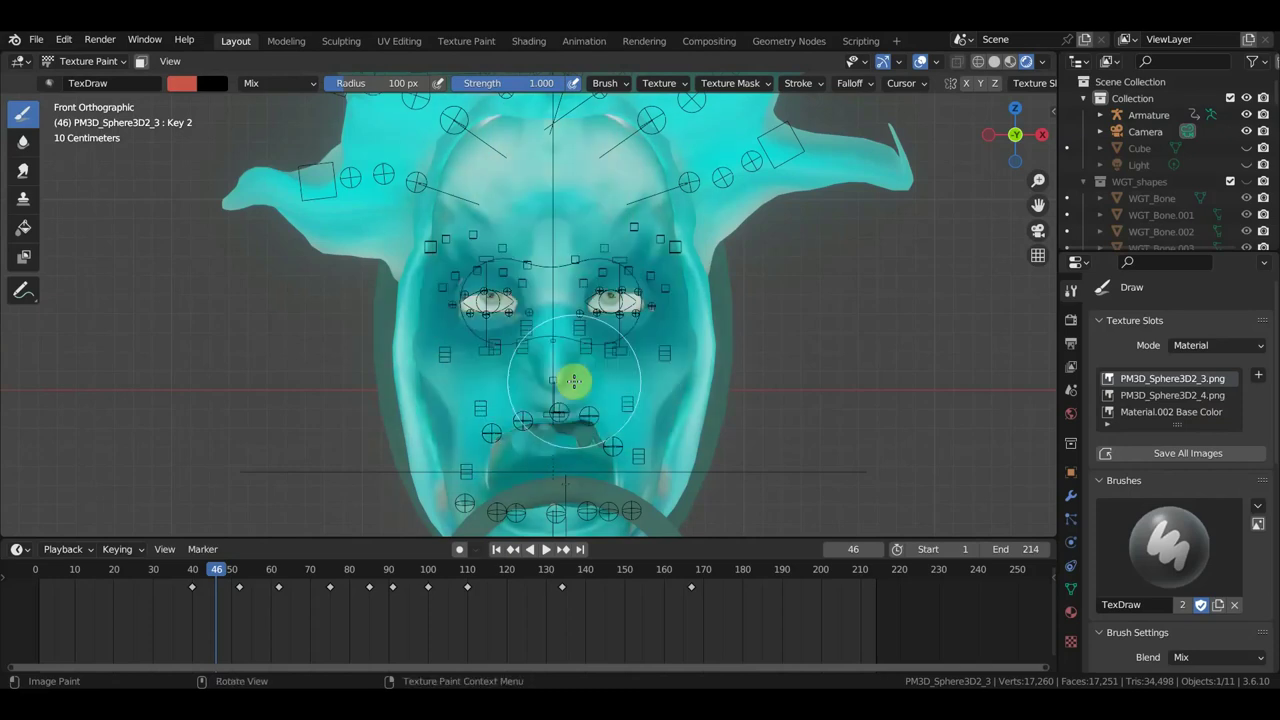
- Sample dark teal from the eye area and paint shading around the right eye
key(s)
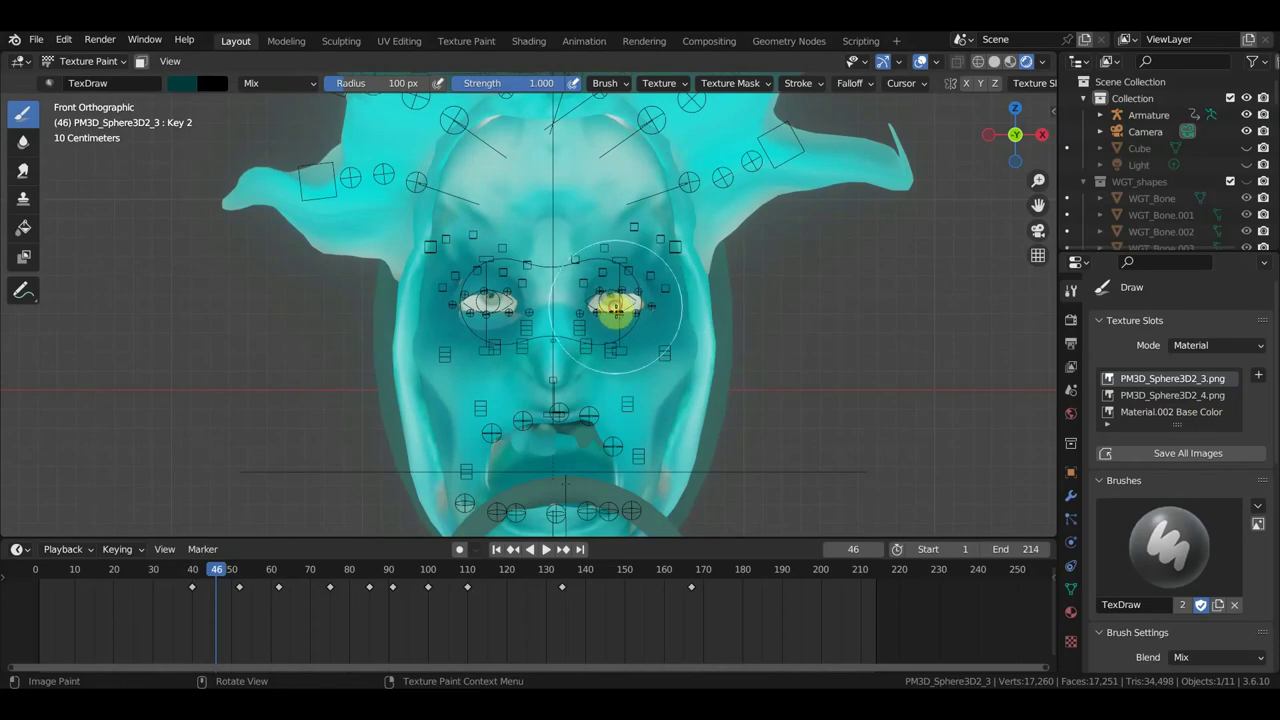
click(185, 85)
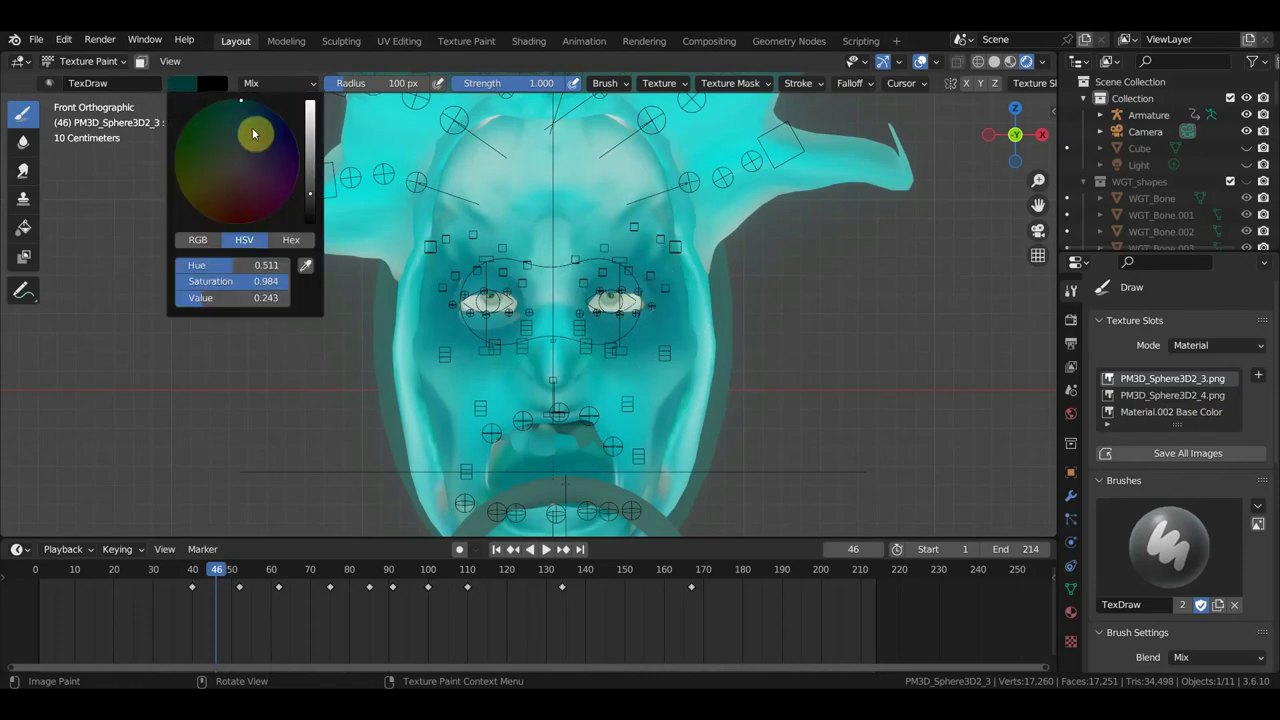
mouse_move(471, 277)
mouse_down()
mouse_move(622, 302)
mouse_move(535, 348)
mouse_move(529, 420)
mouse_move(492, 436)
mouse_move(486, 486)
mouse_move(593, 336)
mouse_up()
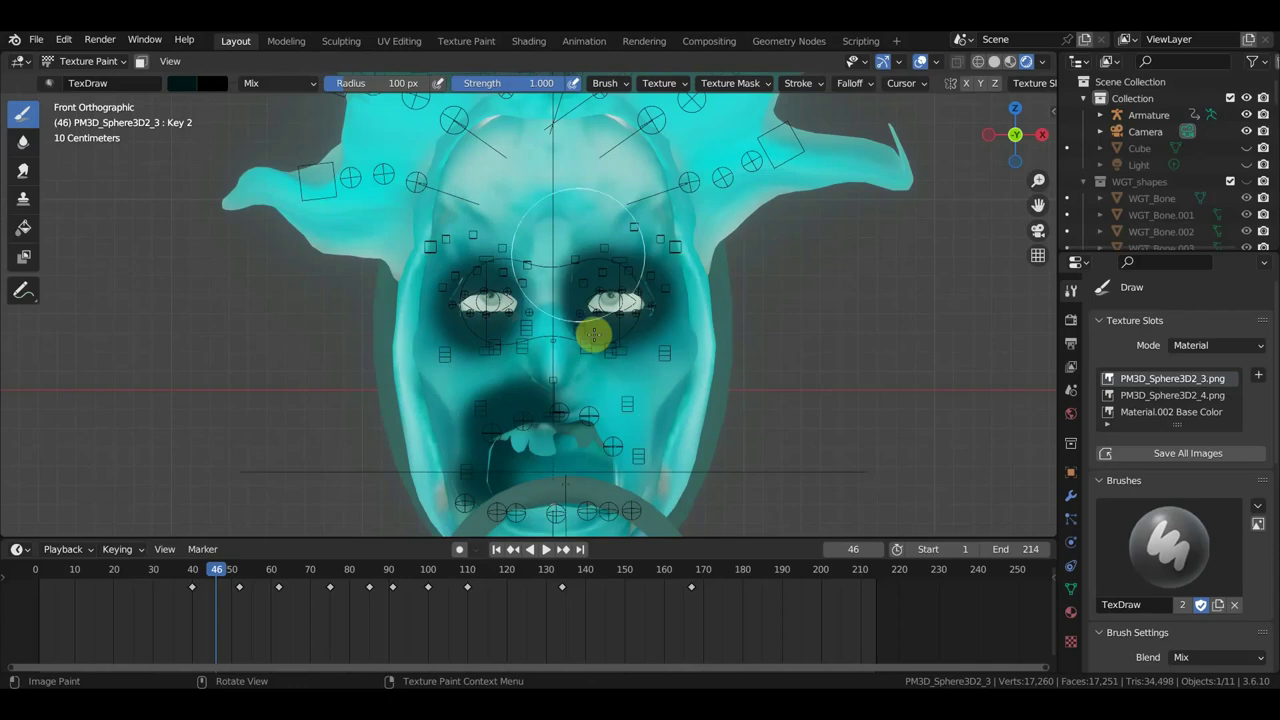
mouse_move(609, 343)
middle_down()
mouse_move(823, 346)
mouse_move(689, 343)
middle_up()
scroll(694, 343, up, 1)
scroll(694, 343, up, 3)
mouse_move(778, 339)
middle_down()
mouse_move(966, 334)
mouse_move(728, 346)
middle_up()
scroll(660, 344, up, 1)
scroll(635, 342, up, 2)
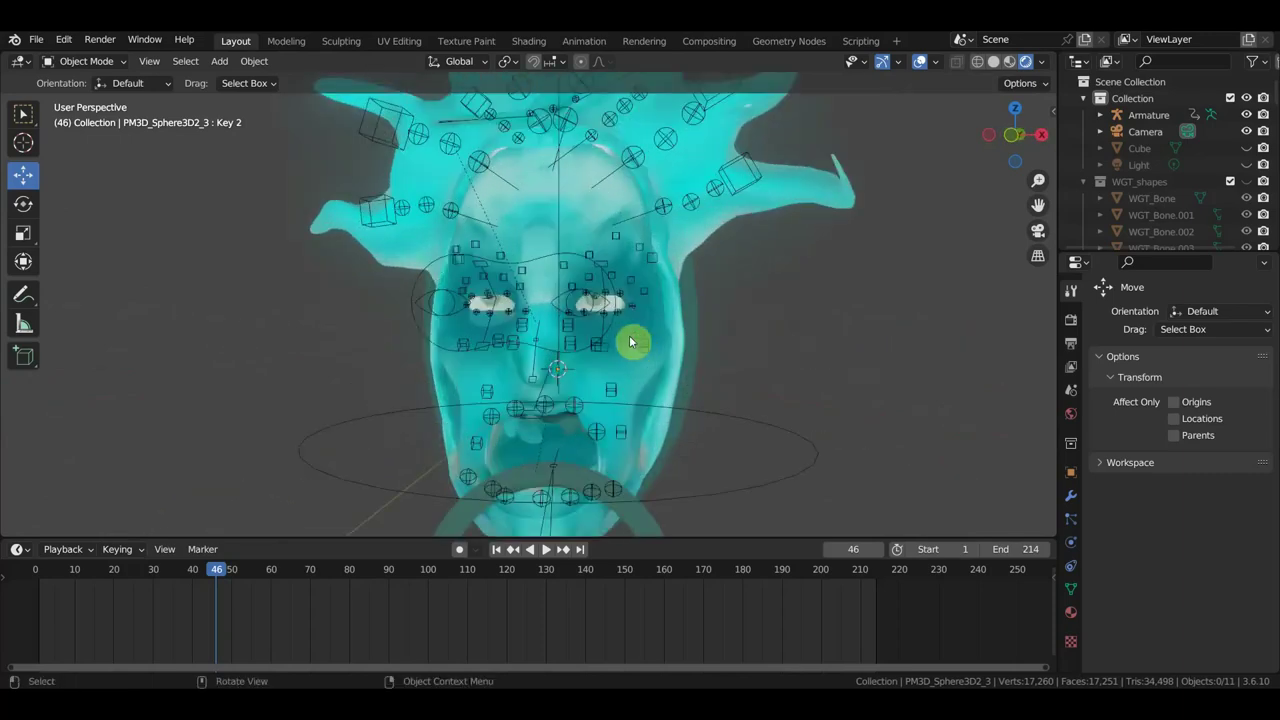
- Select the armature and orbit to a side view of the head
click(555, 258)
mouse_move(560, 254)
middle_down()
mouse_move(869, 280)
mouse_move(874, 257)
mouse_move(658, 277)
middle_up()
scroll(640, 260, down, 2)
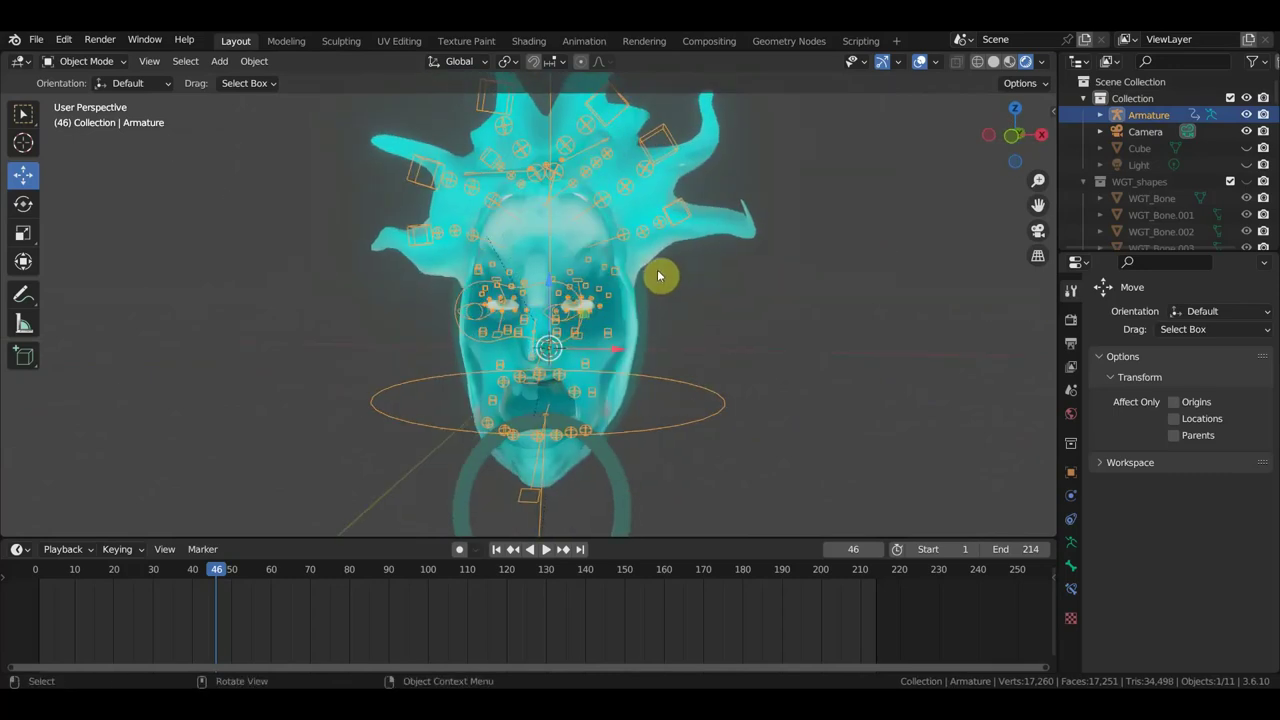
scroll(531, 323, up, 2)
scroll(537, 329, down, 1)
mouse_move(537, 329)
middle_down()
mouse_move(329, 334)
mouse_move(289, 349)
mouse_move(734, 311)
mouse_move(587, 311)
middle_up()
scroll(558, 323, down, 3)
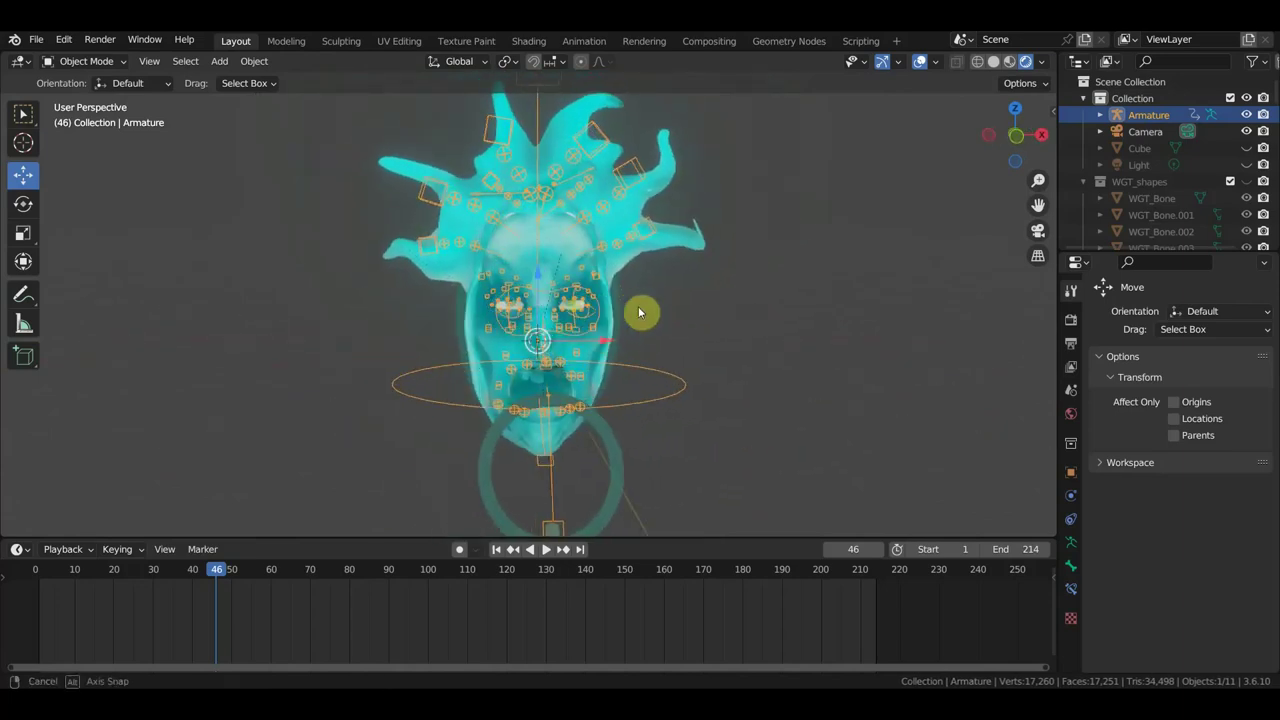